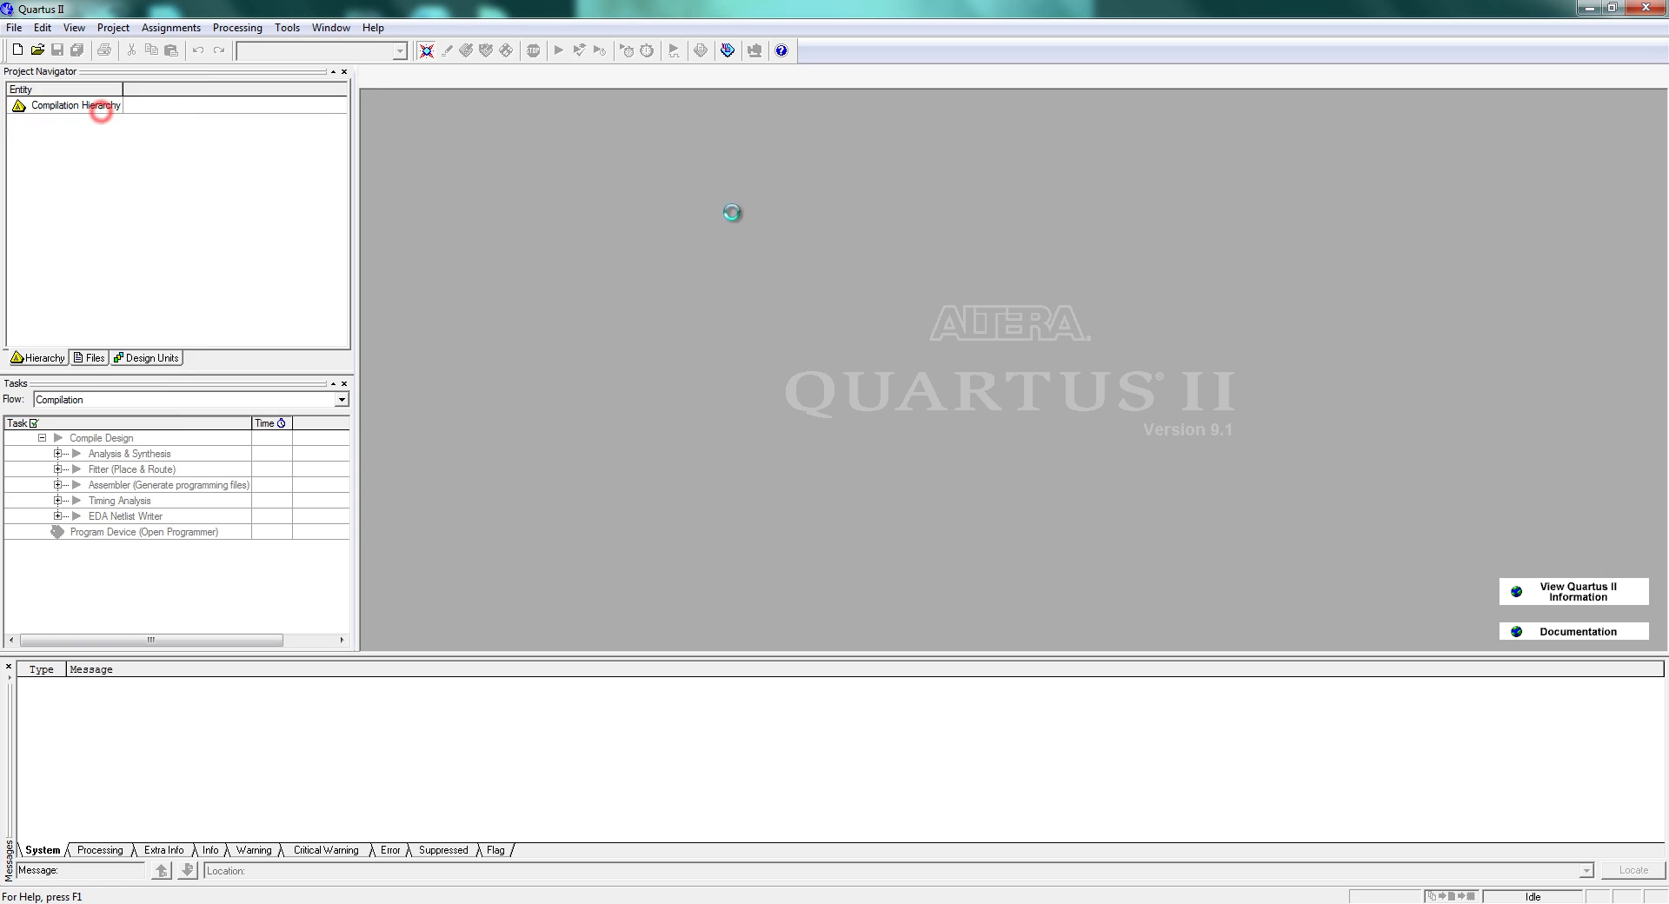
# Start the new project's directory settings and browse the working directory to E:\QProject
pyautogui.click(885, 664)
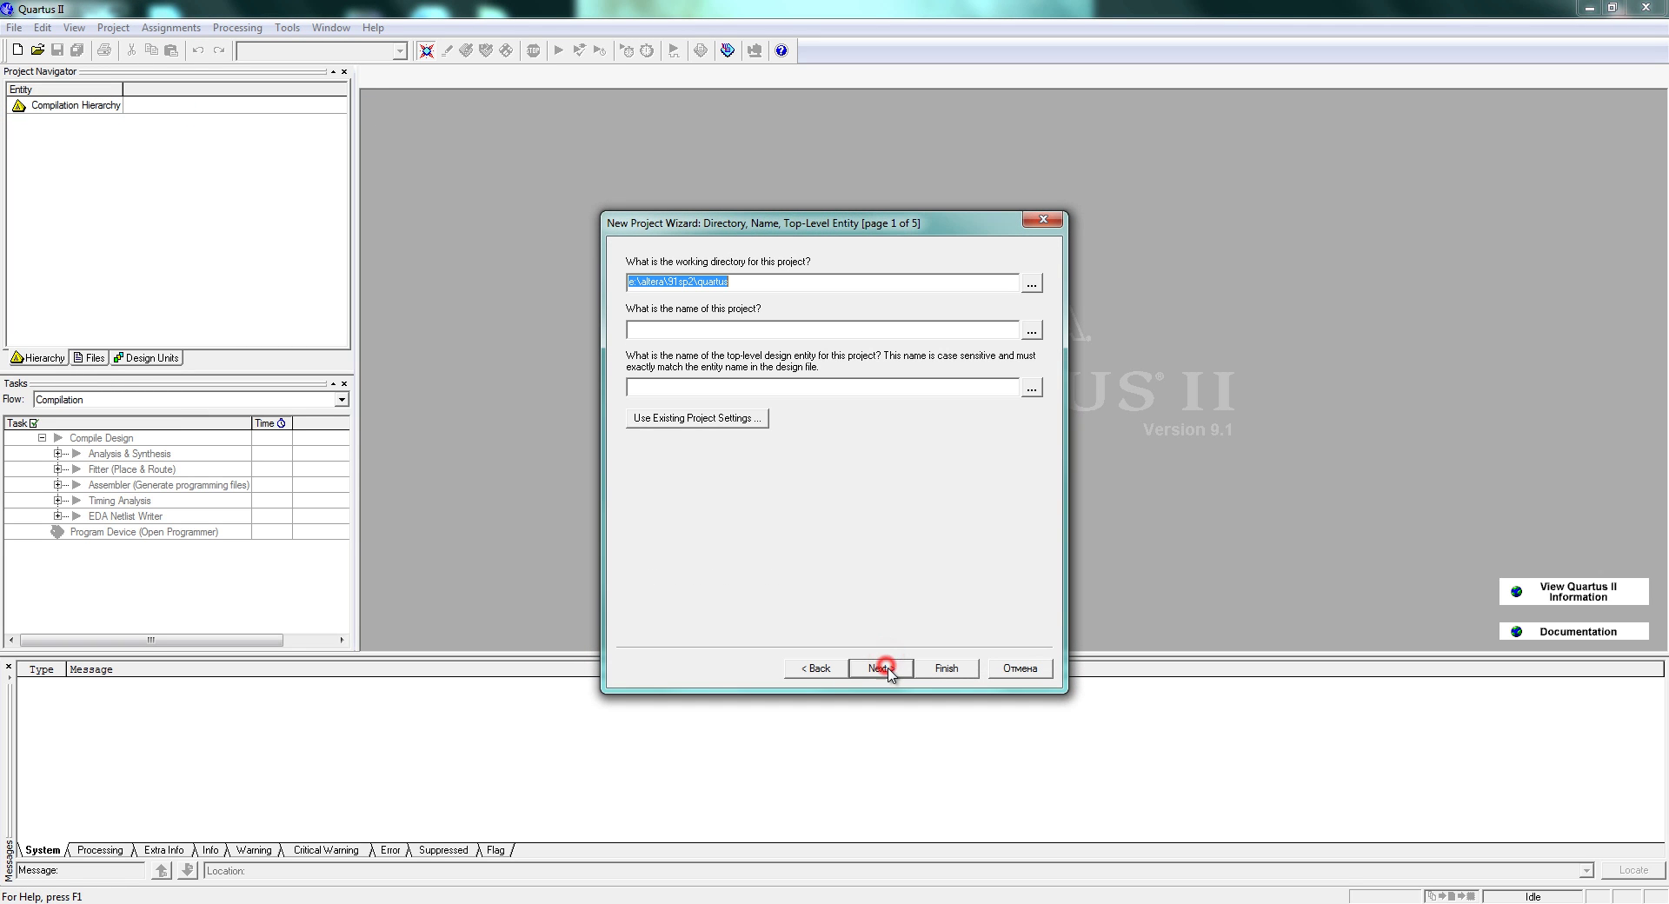
pyautogui.click(1031, 282)
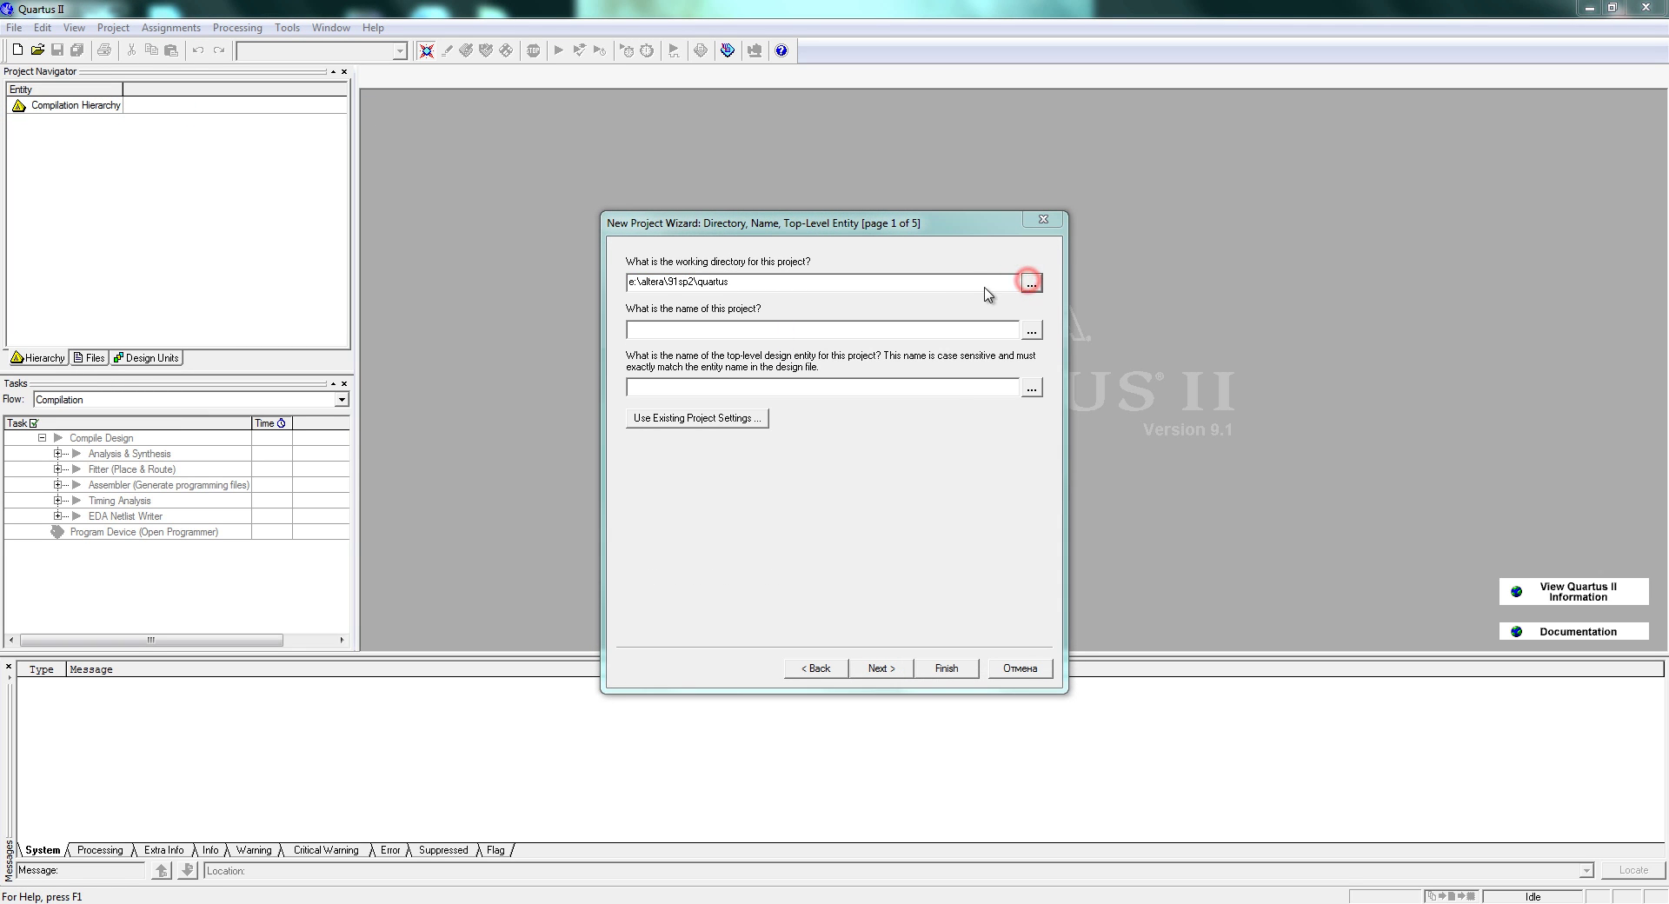
pyautogui.click(946, 310)
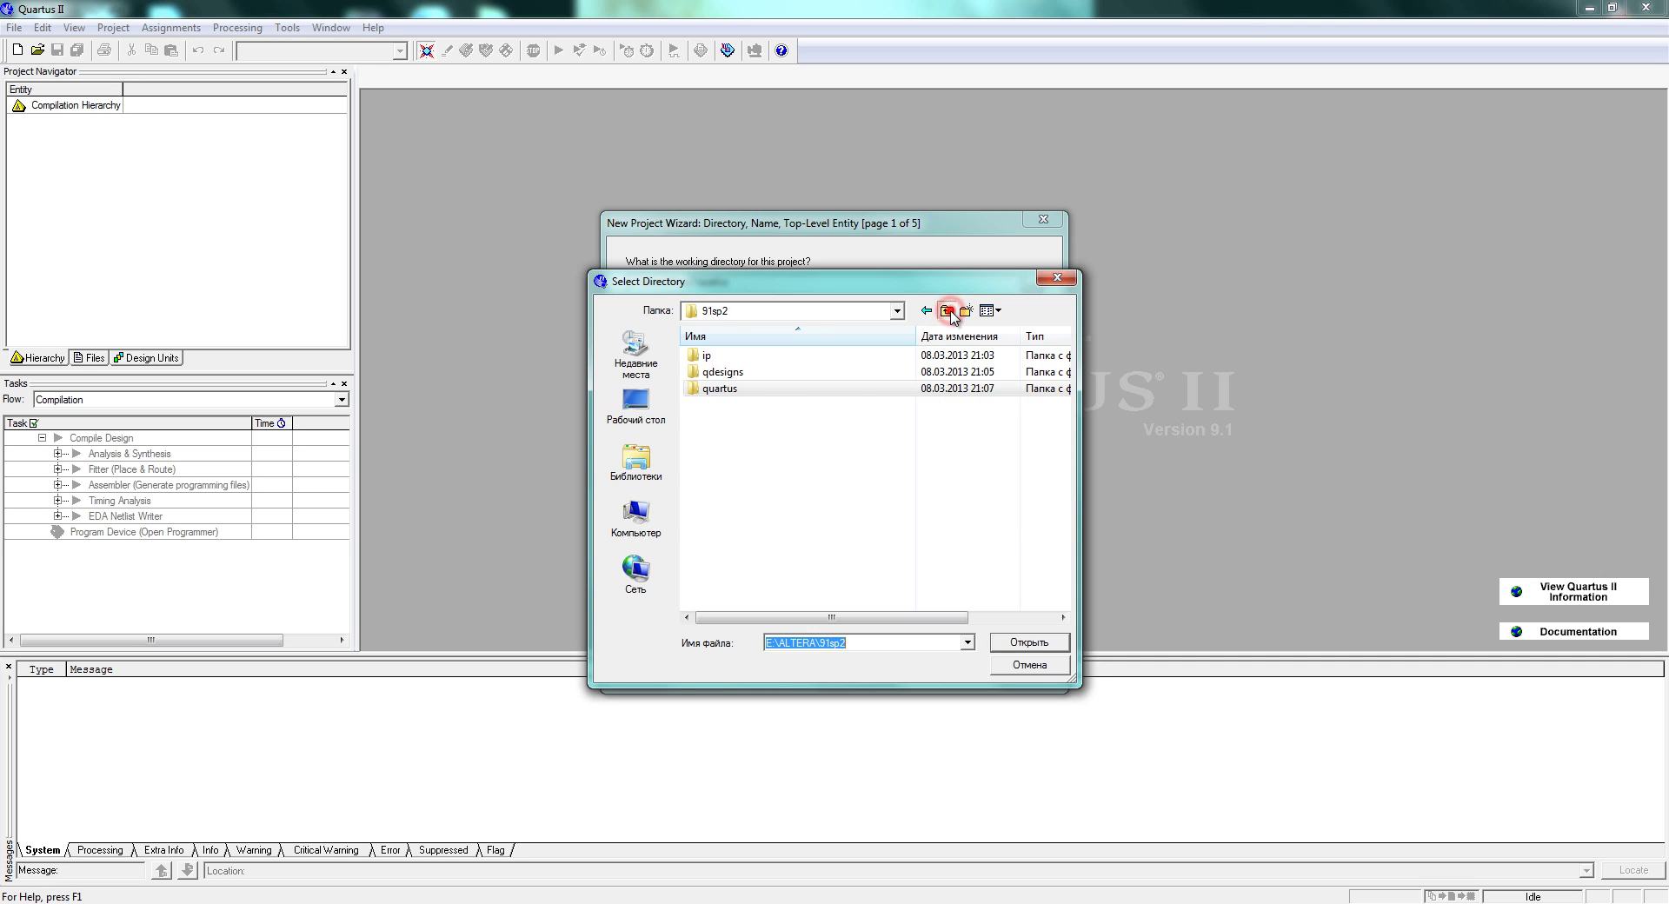
pyautogui.click(945, 310)
pyautogui.click(945, 310)
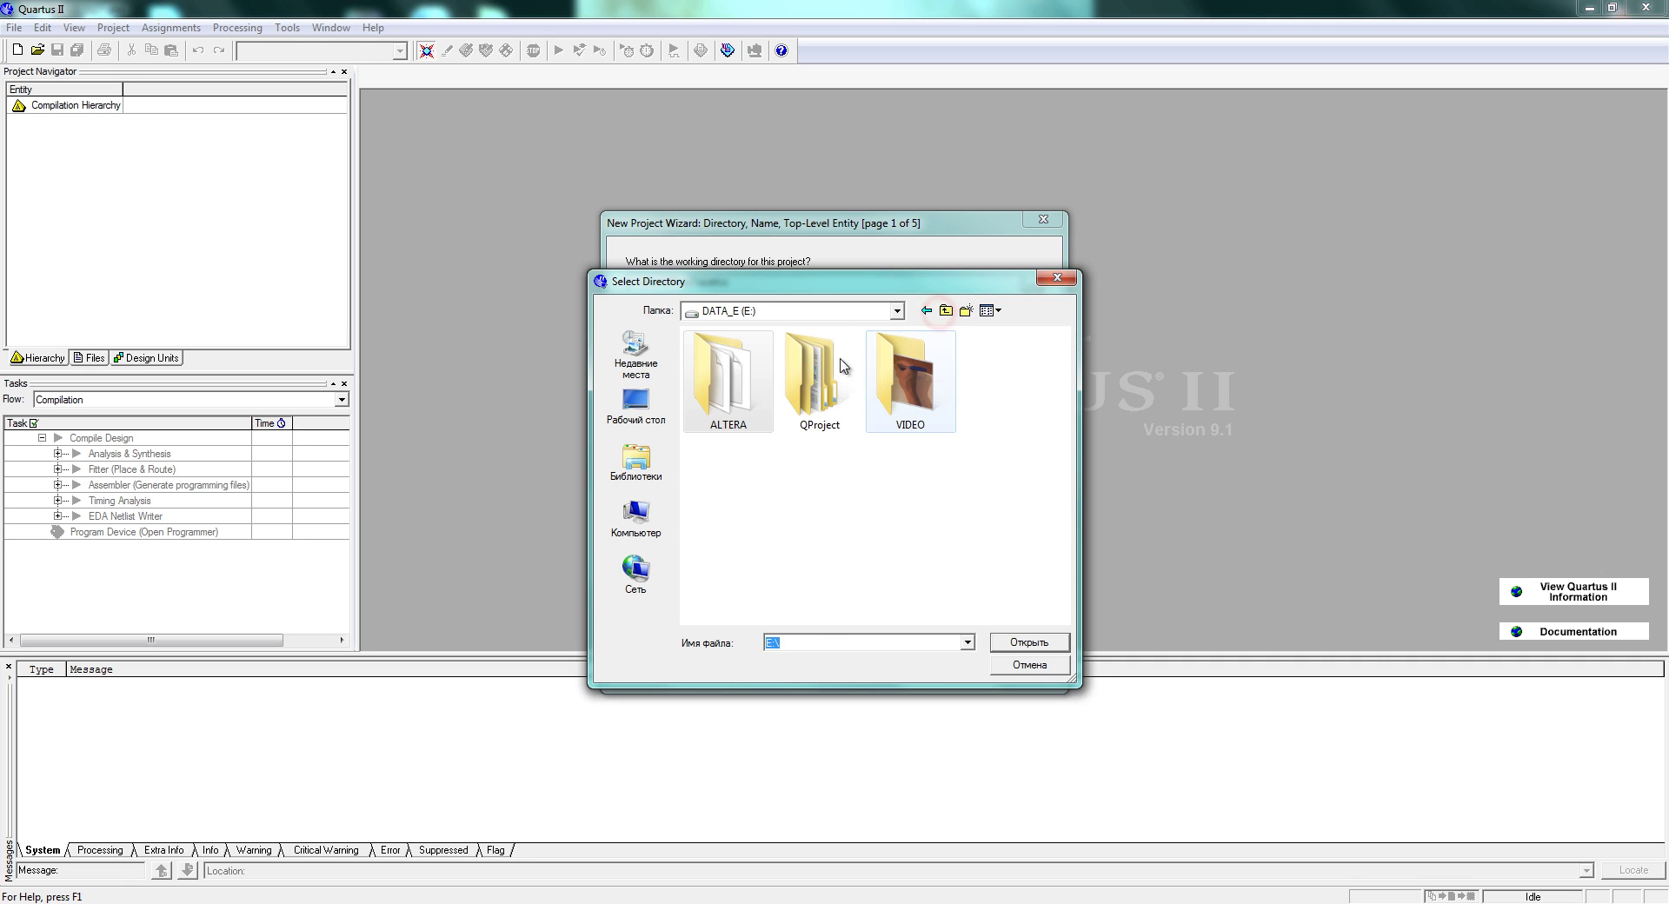
pyautogui.doubleClick(805, 379)
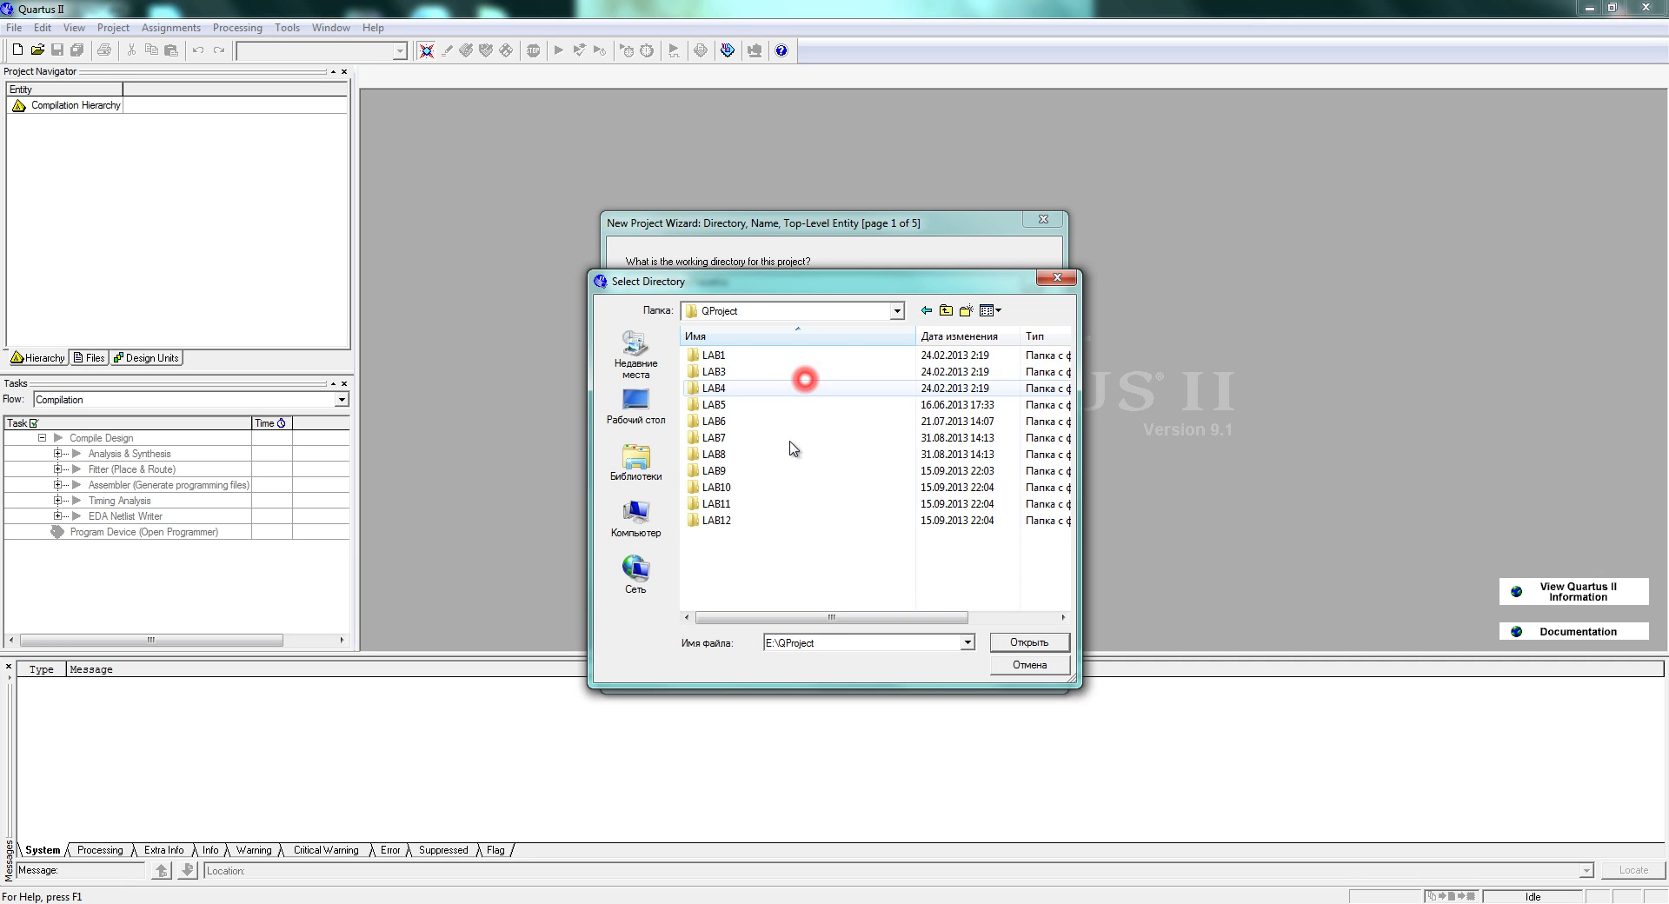
pyautogui.click(1030, 642)
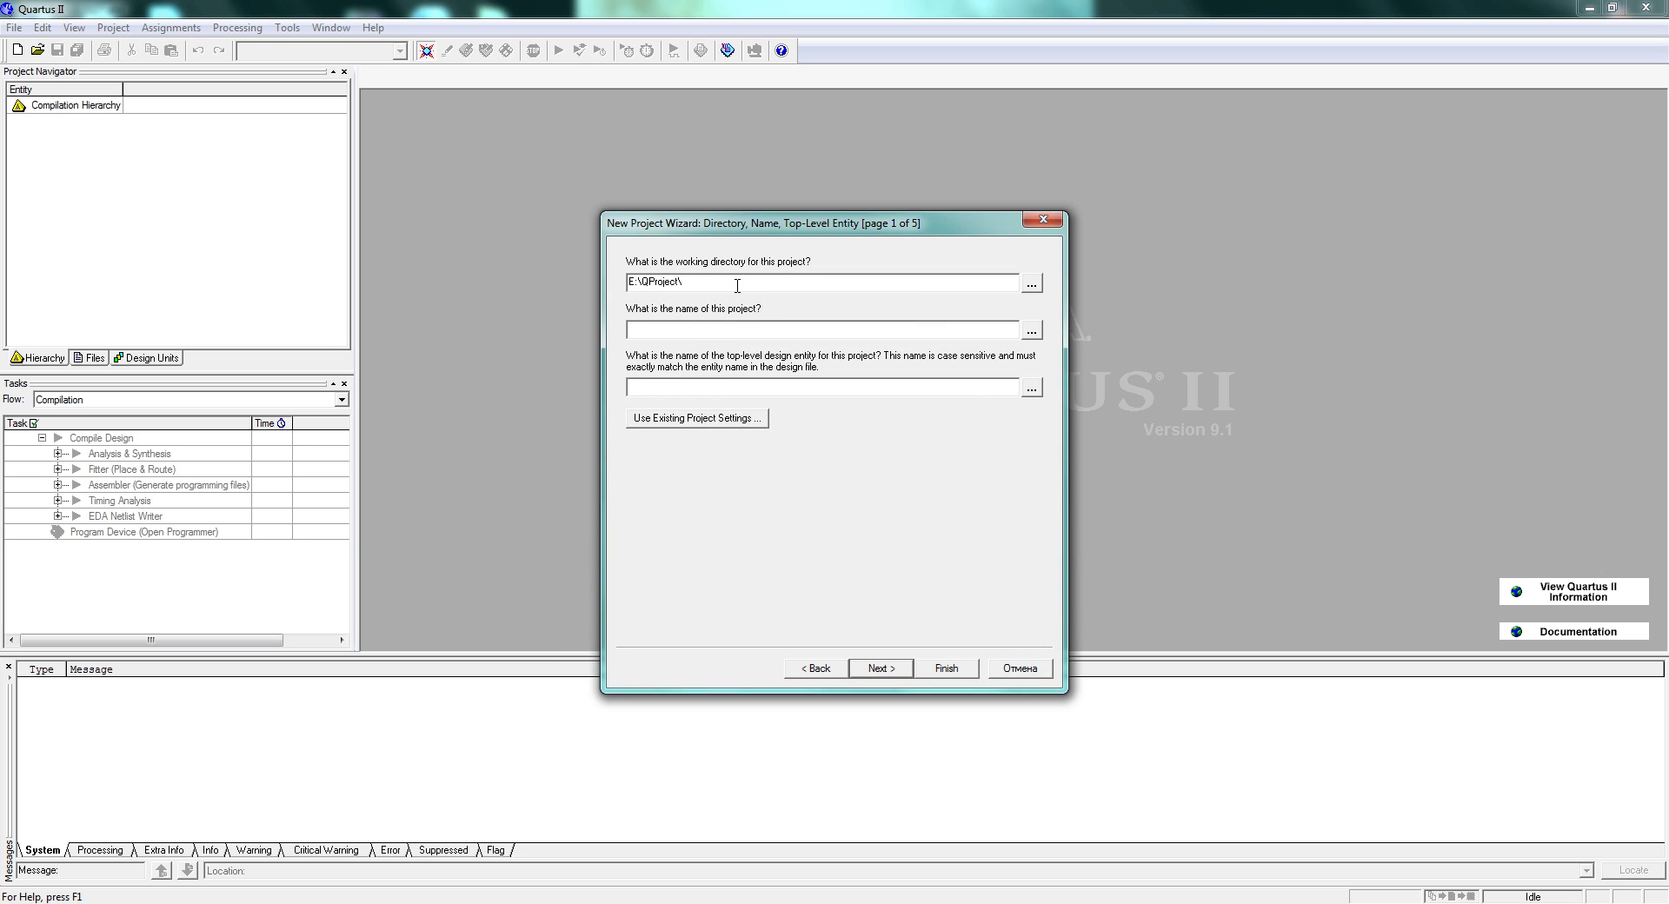
# Complete the working directory as E:\QProject\LAB13, with LAB13 as project and top-level entity name, and create the missing directory
pyautogui.click(1031, 282)
pyautogui.click(1060, 280)
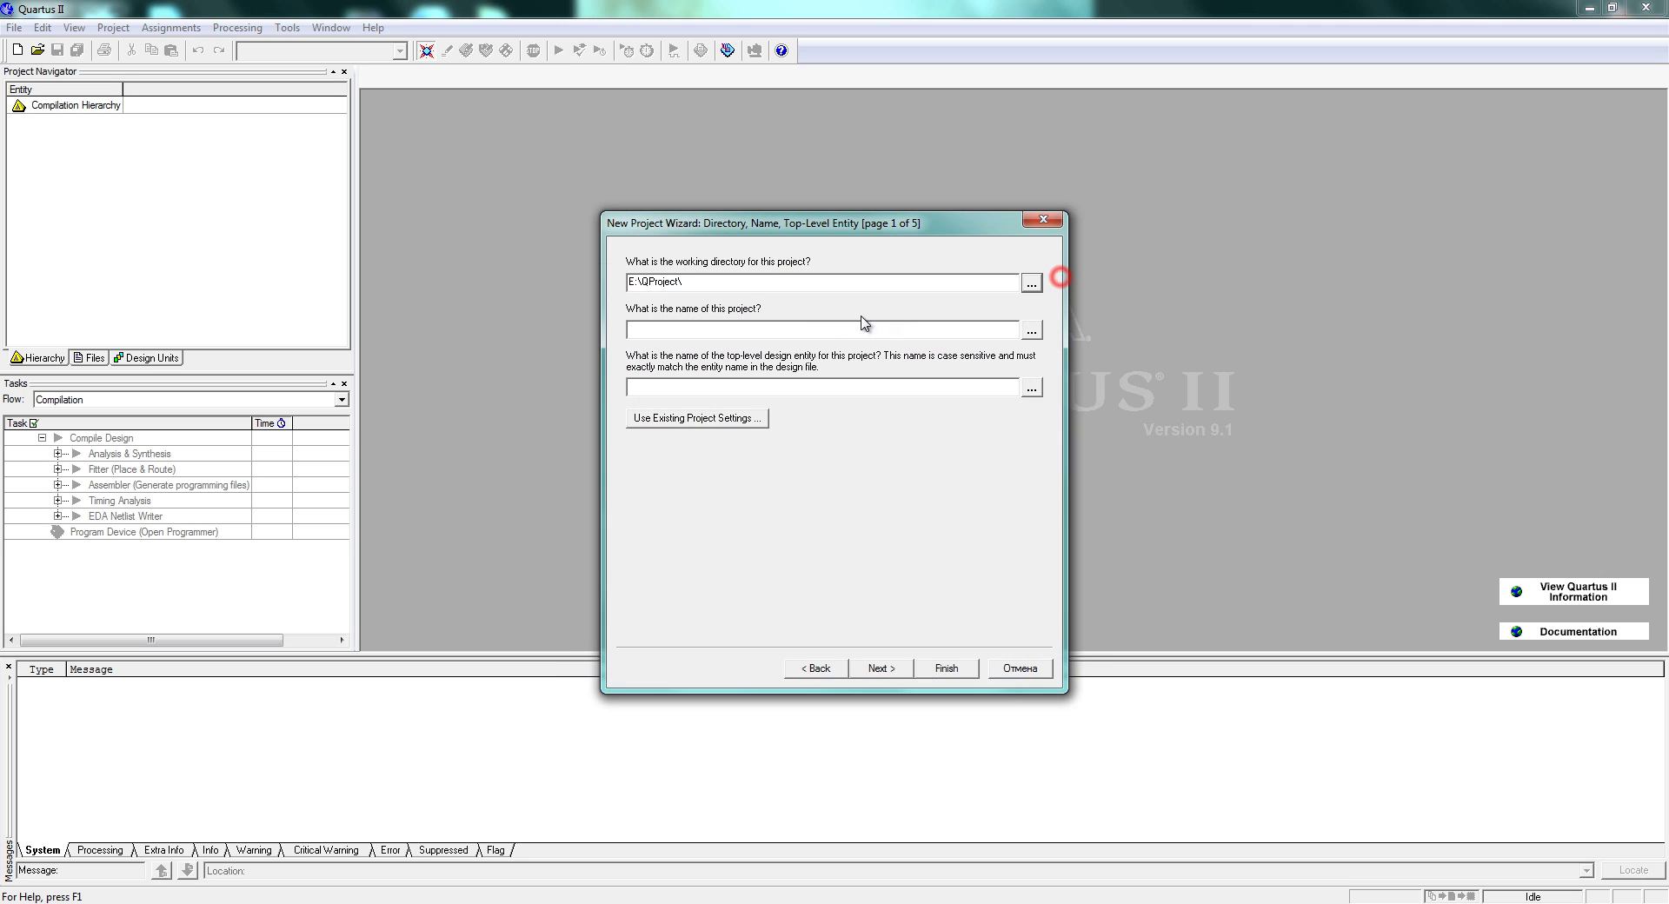
pyautogui.click(757, 283)
pyautogui.write('\\LAB13')
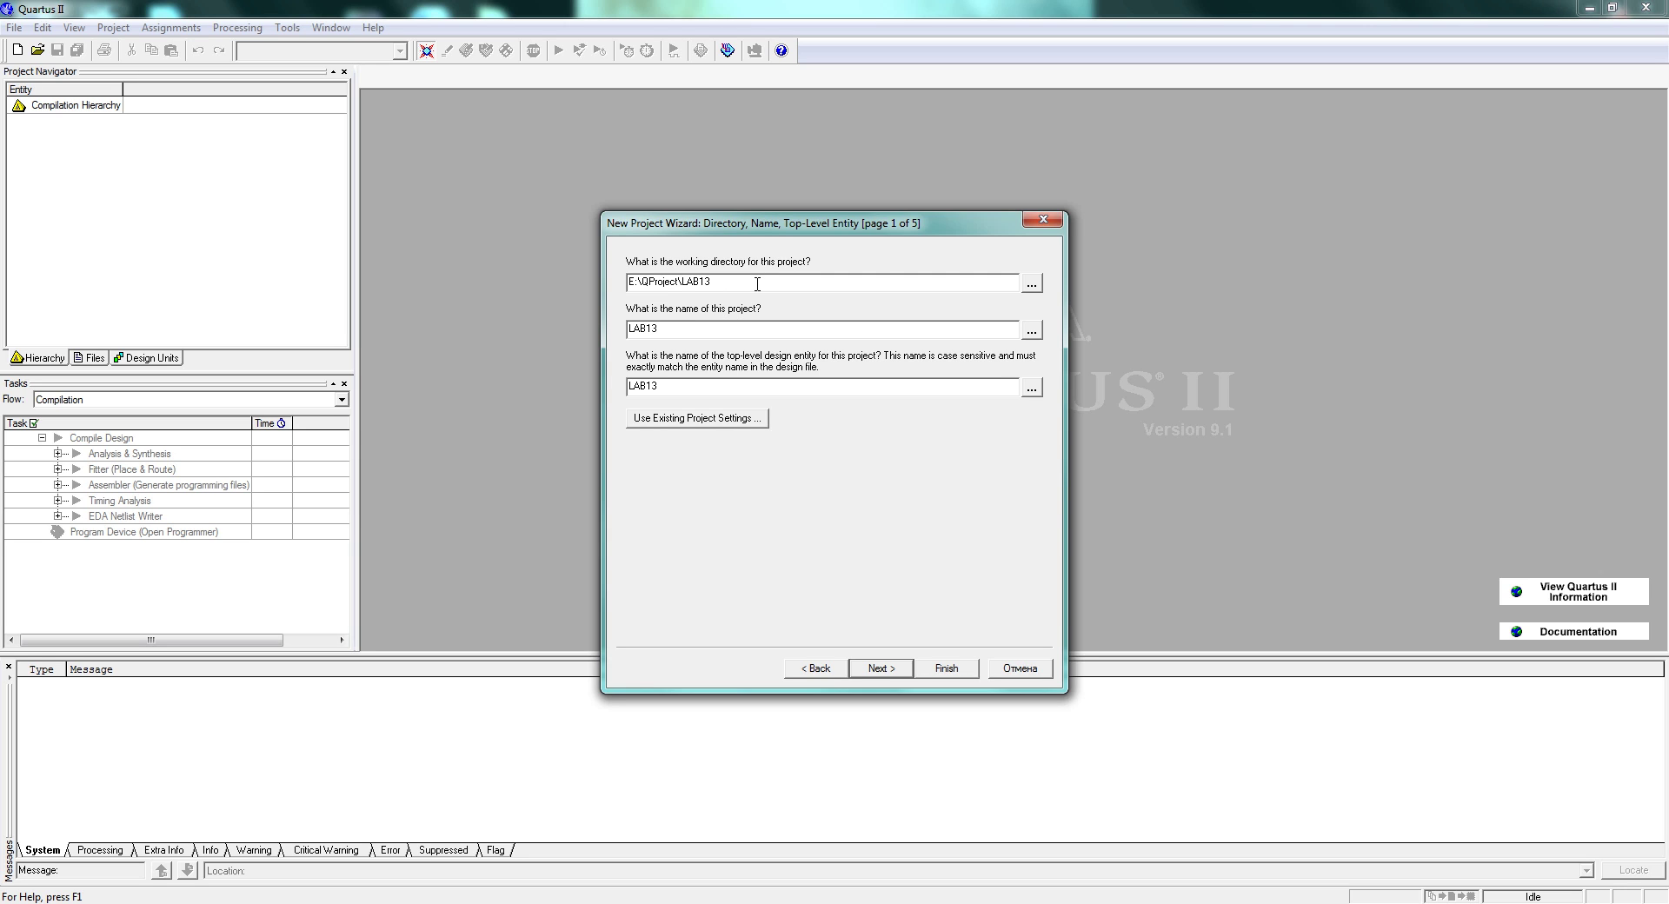
pyautogui.click(881, 668)
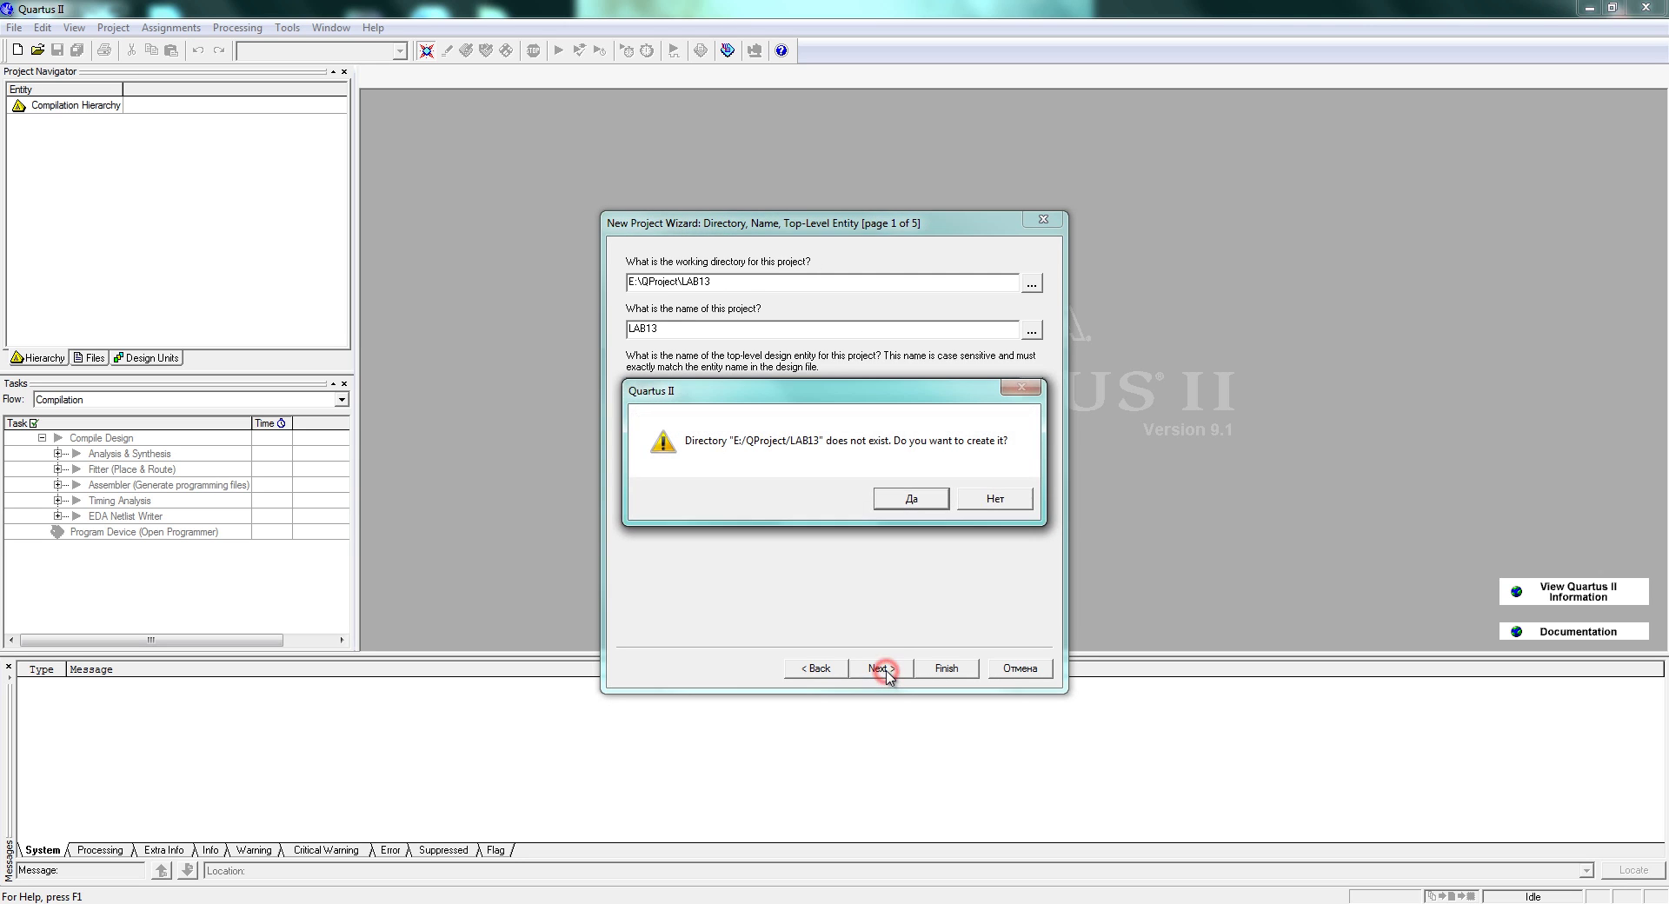
pyautogui.click(905, 508)
# Target the Cyclone device EP1C12Q240I7, keep the remaining project settings at their defaults and create the project
pyautogui.click(873, 670)
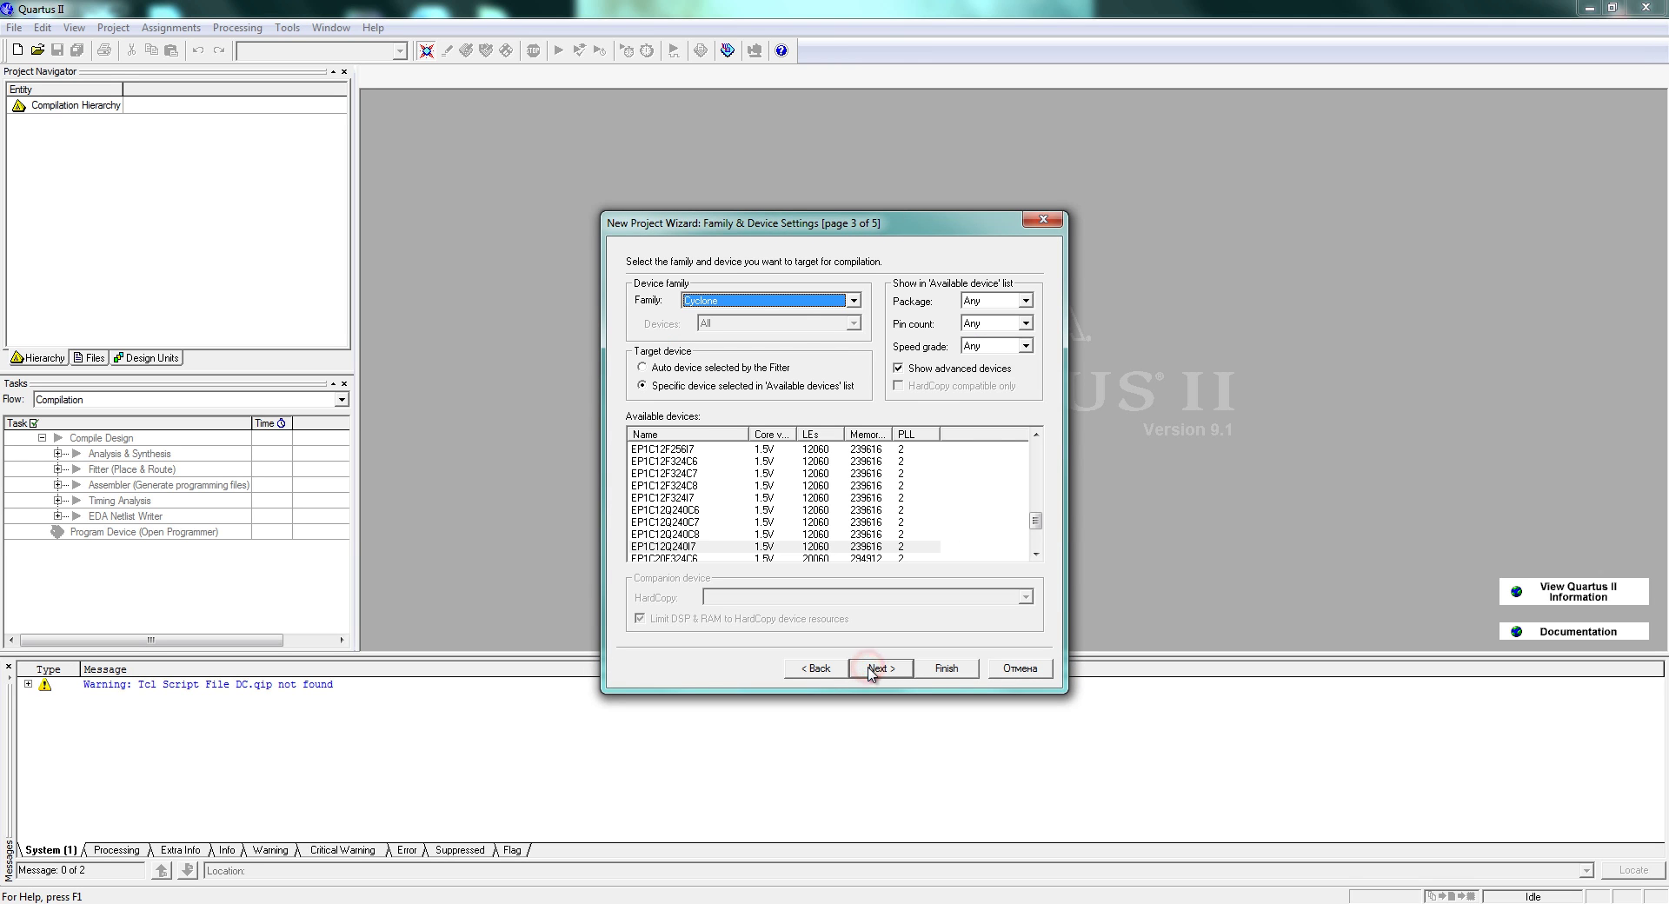
pyautogui.click(712, 548)
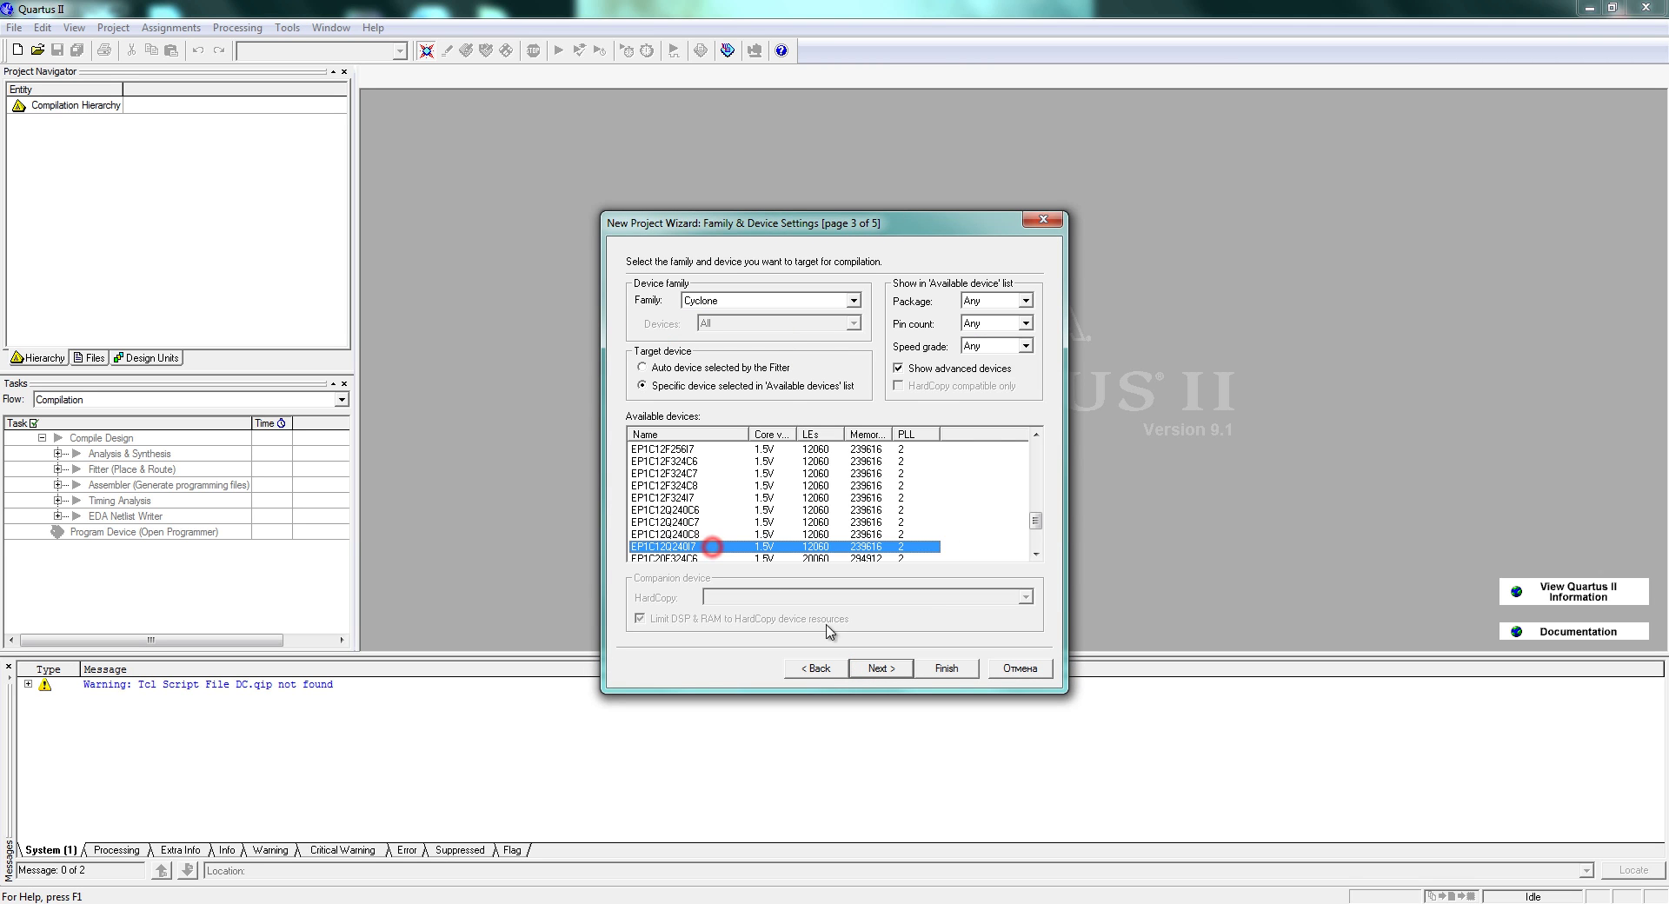
pyautogui.click(881, 669)
pyautogui.click(881, 670)
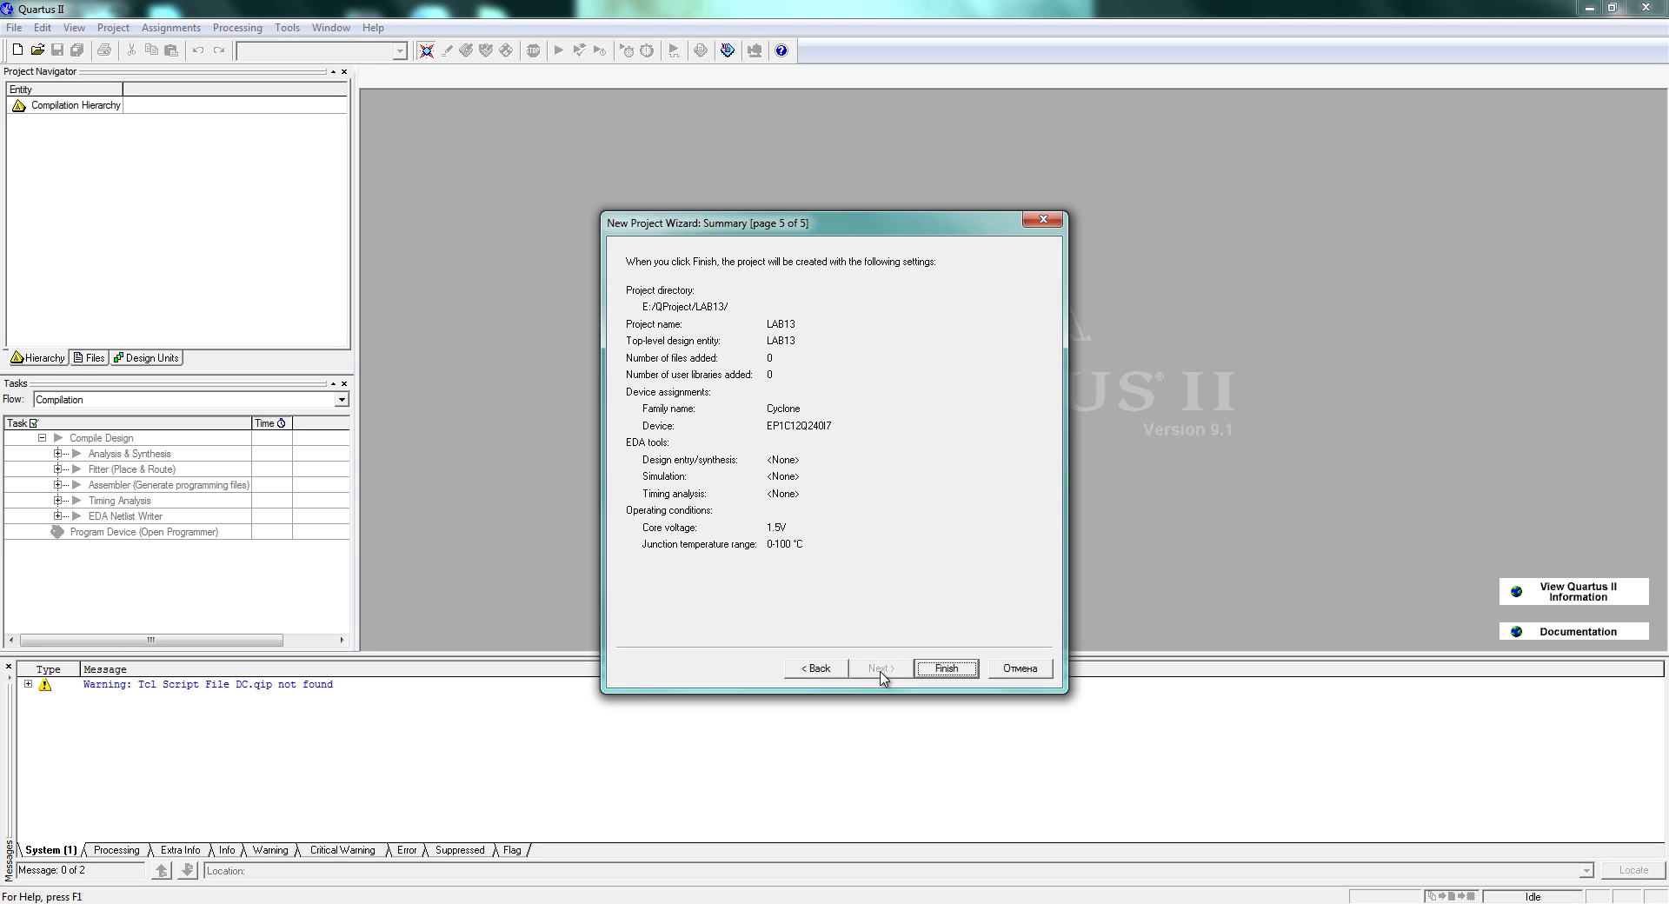
pyautogui.click(926, 670)
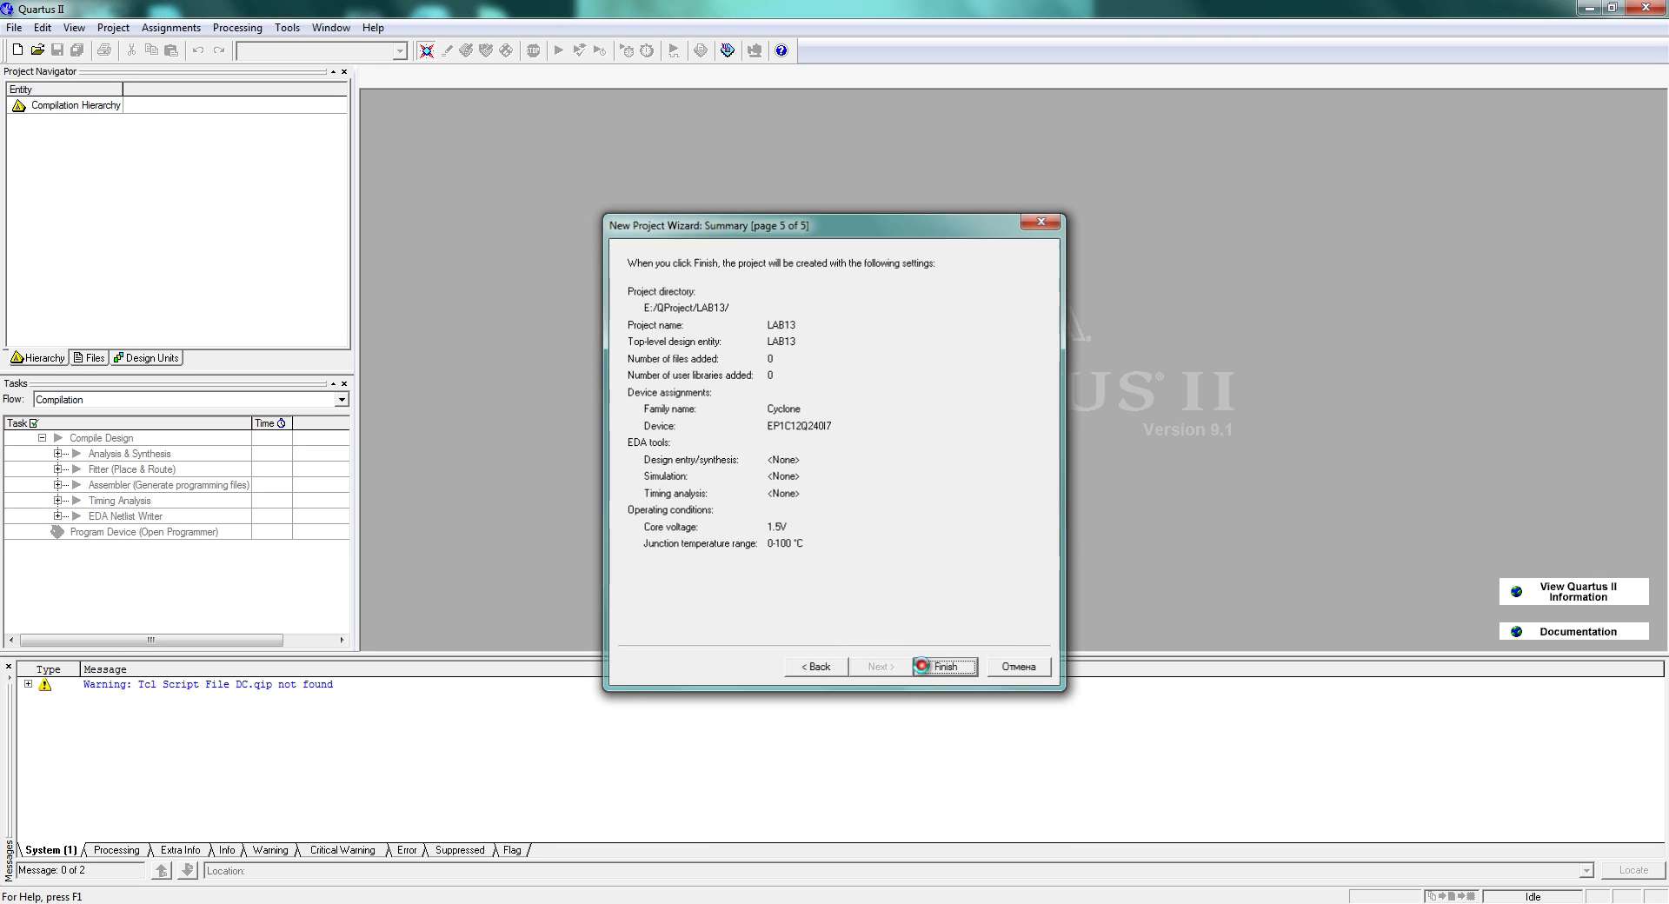
# Create a new Block Diagram/Schematic file and save it as LAB13 in the project folder
pyautogui.click(13, 27)
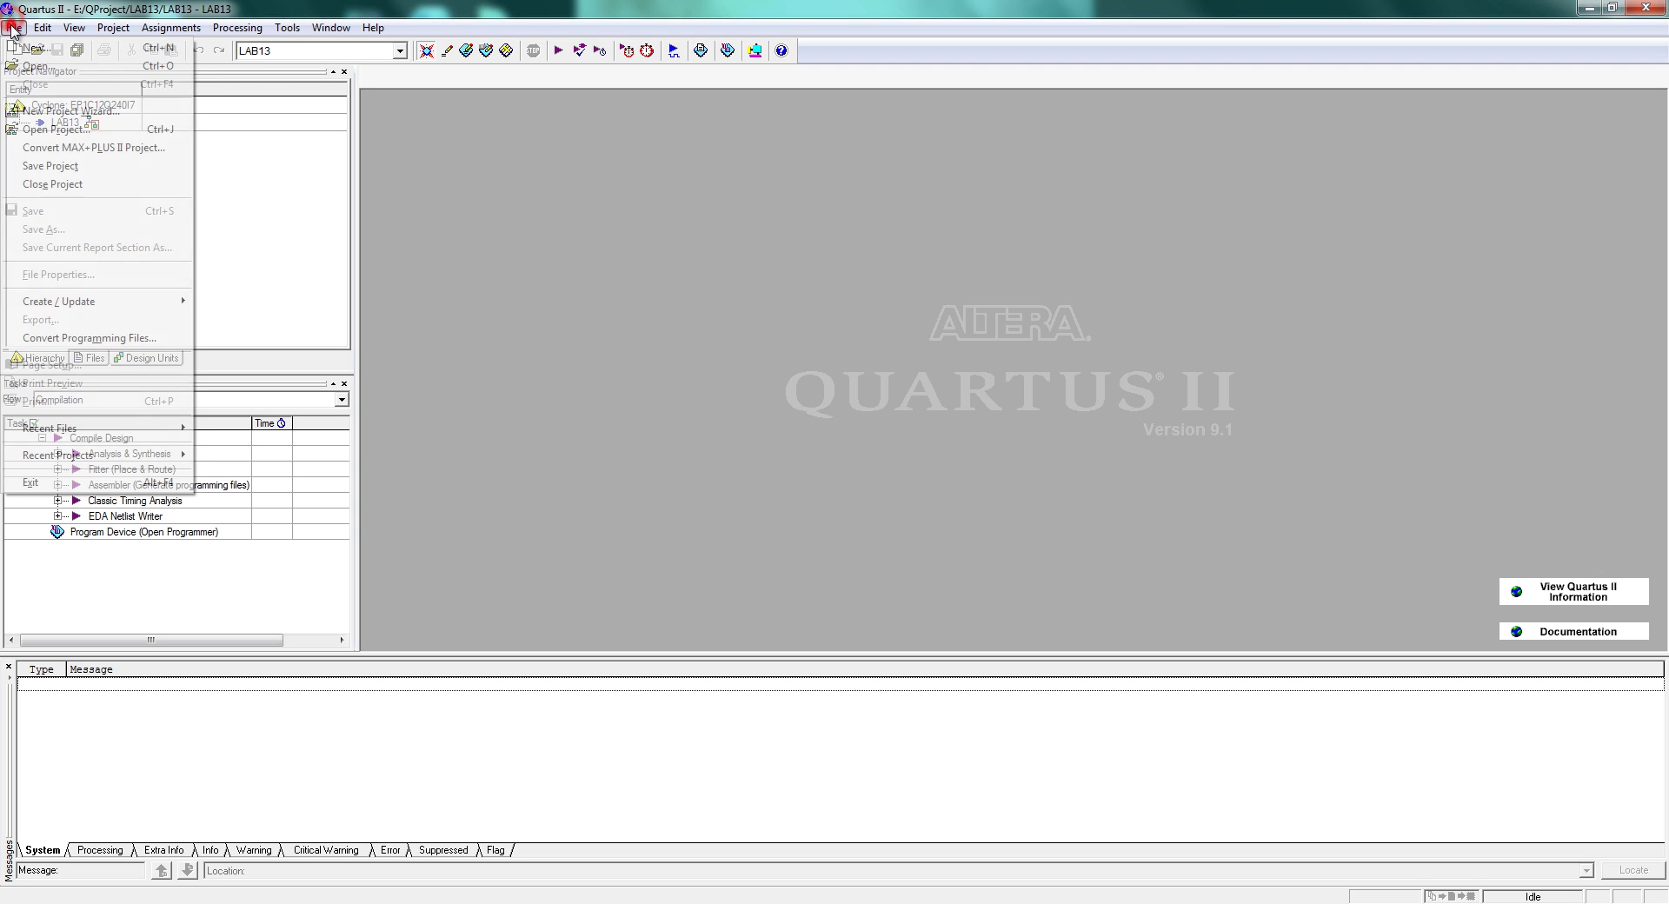
pyautogui.click(35, 42)
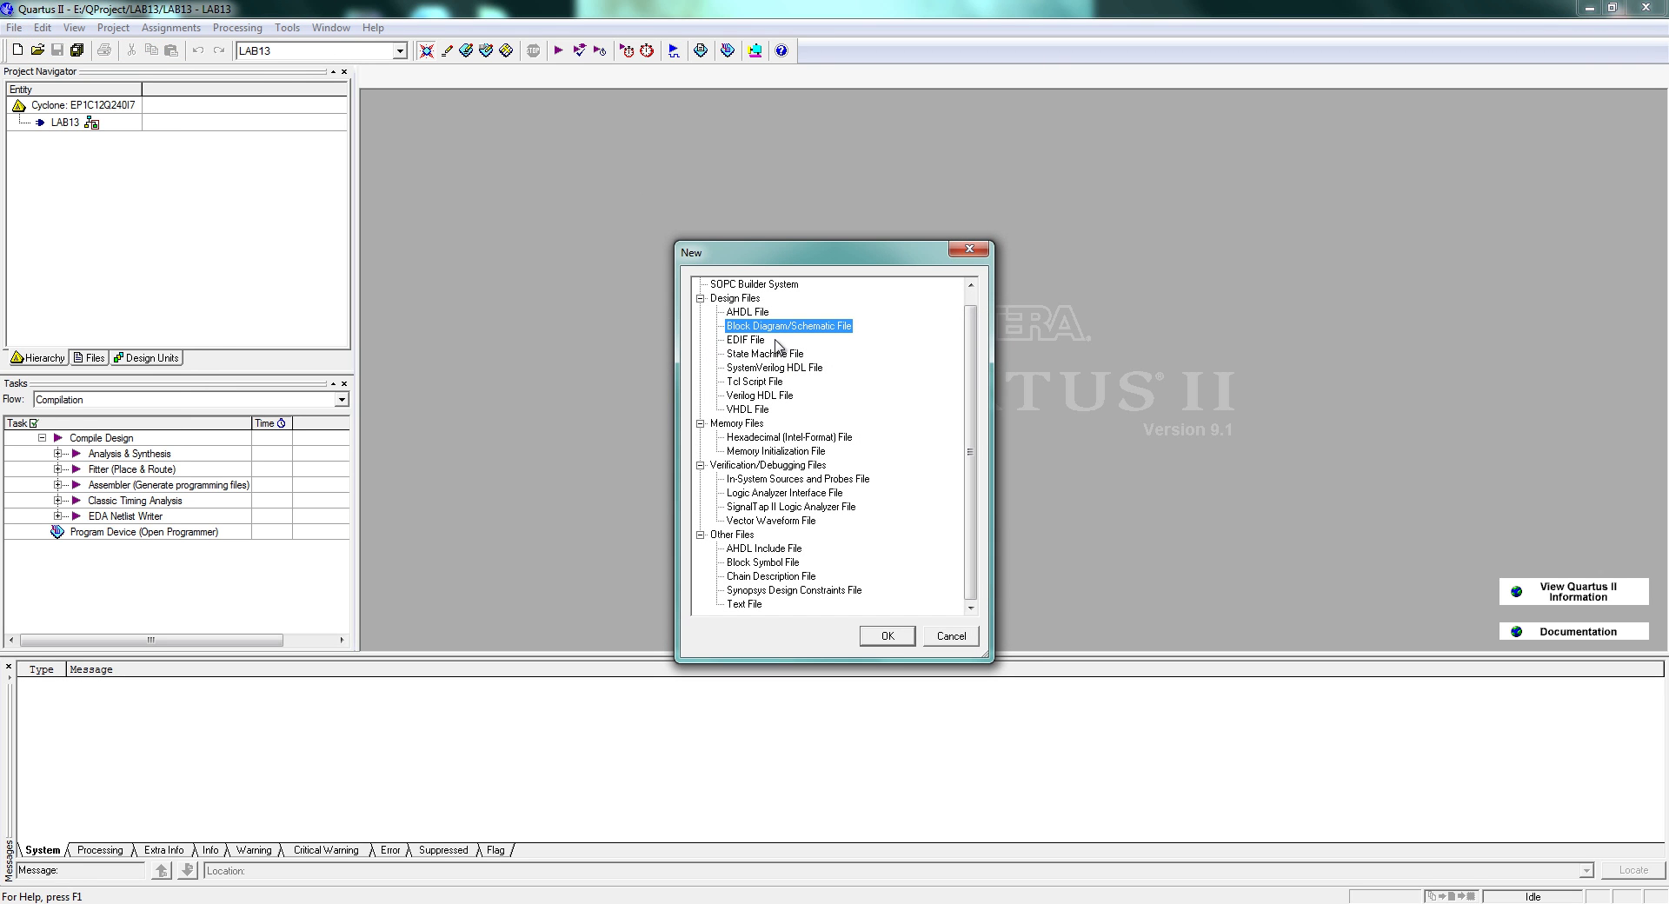
pyautogui.doubleClick(780, 327)
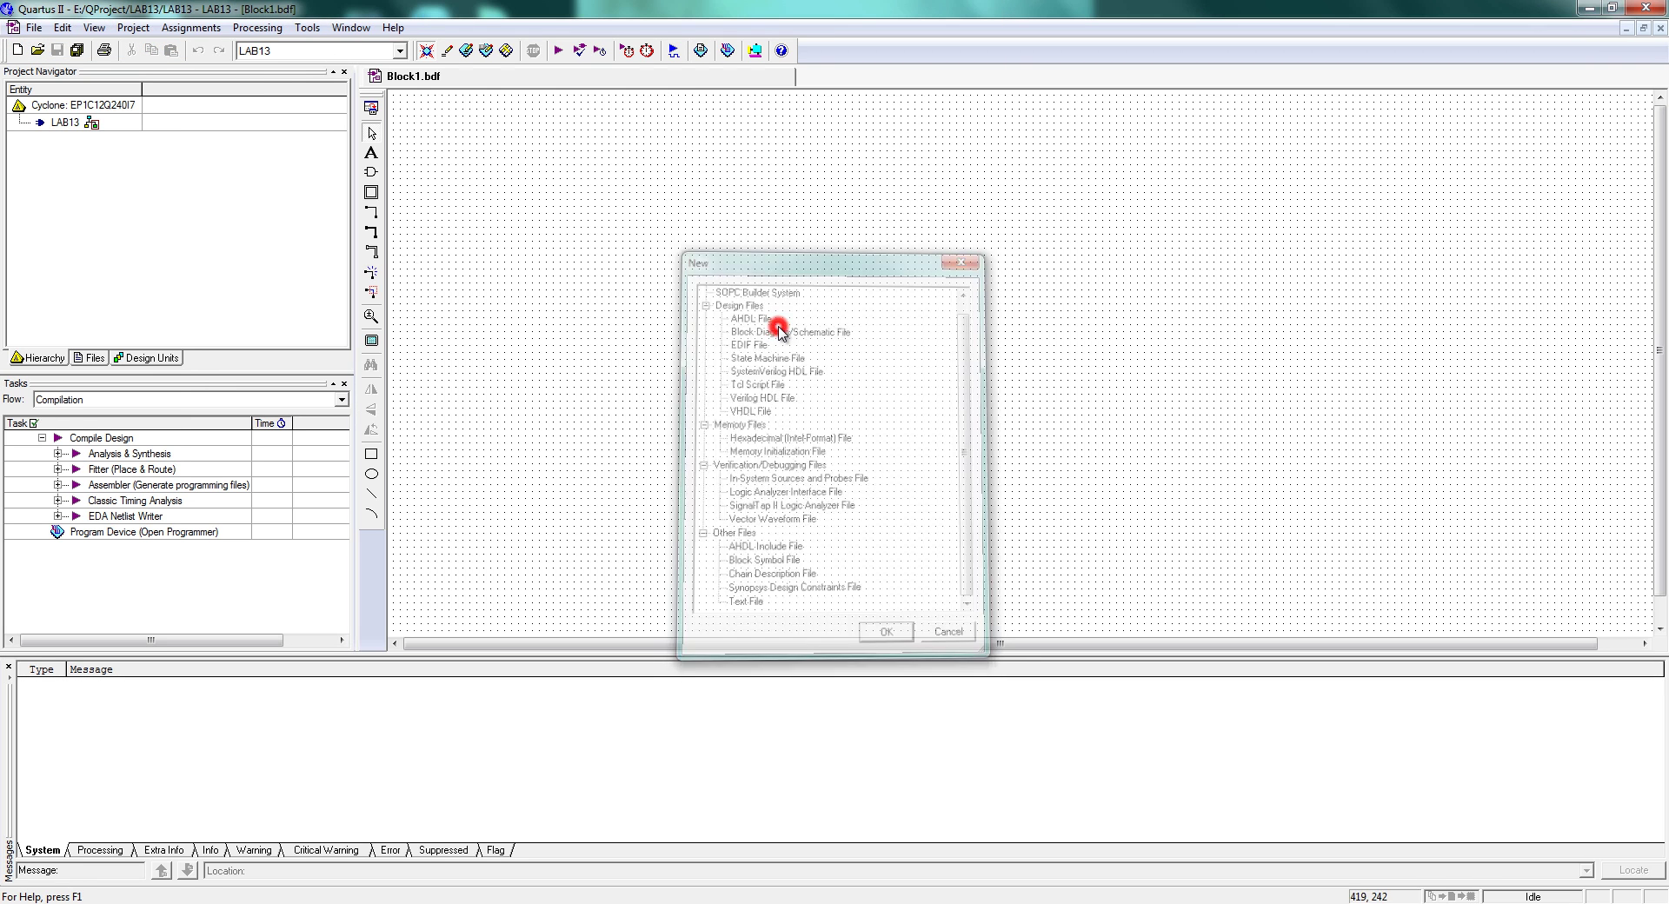
pyautogui.click(34, 27)
pyautogui.click(48, 229)
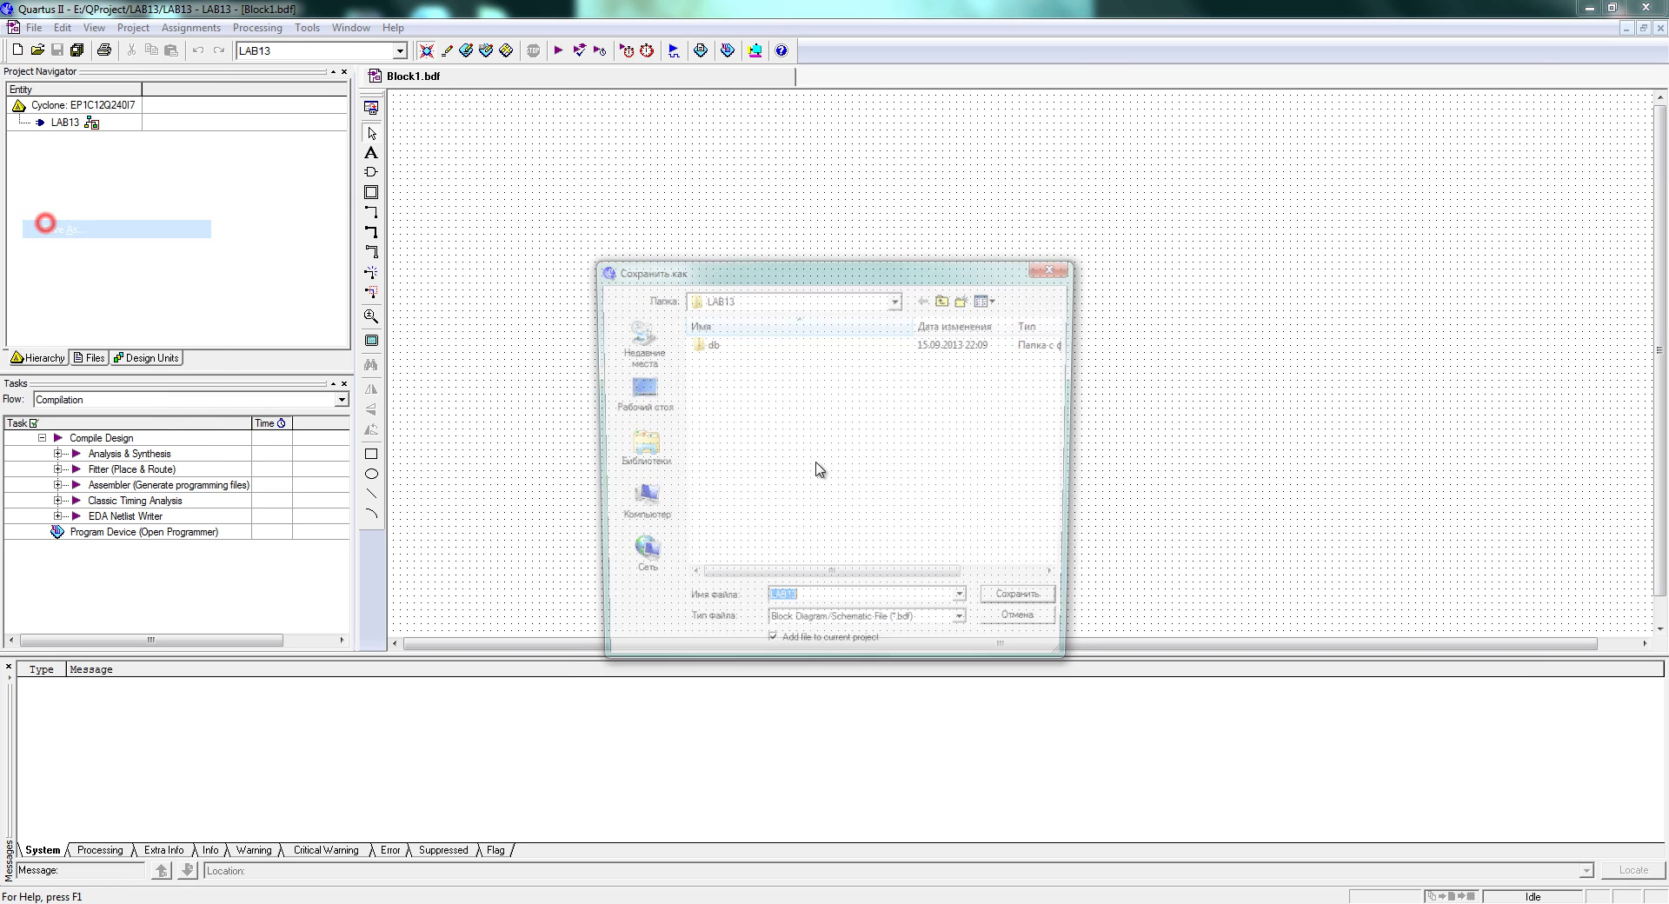
pyautogui.click(993, 608)
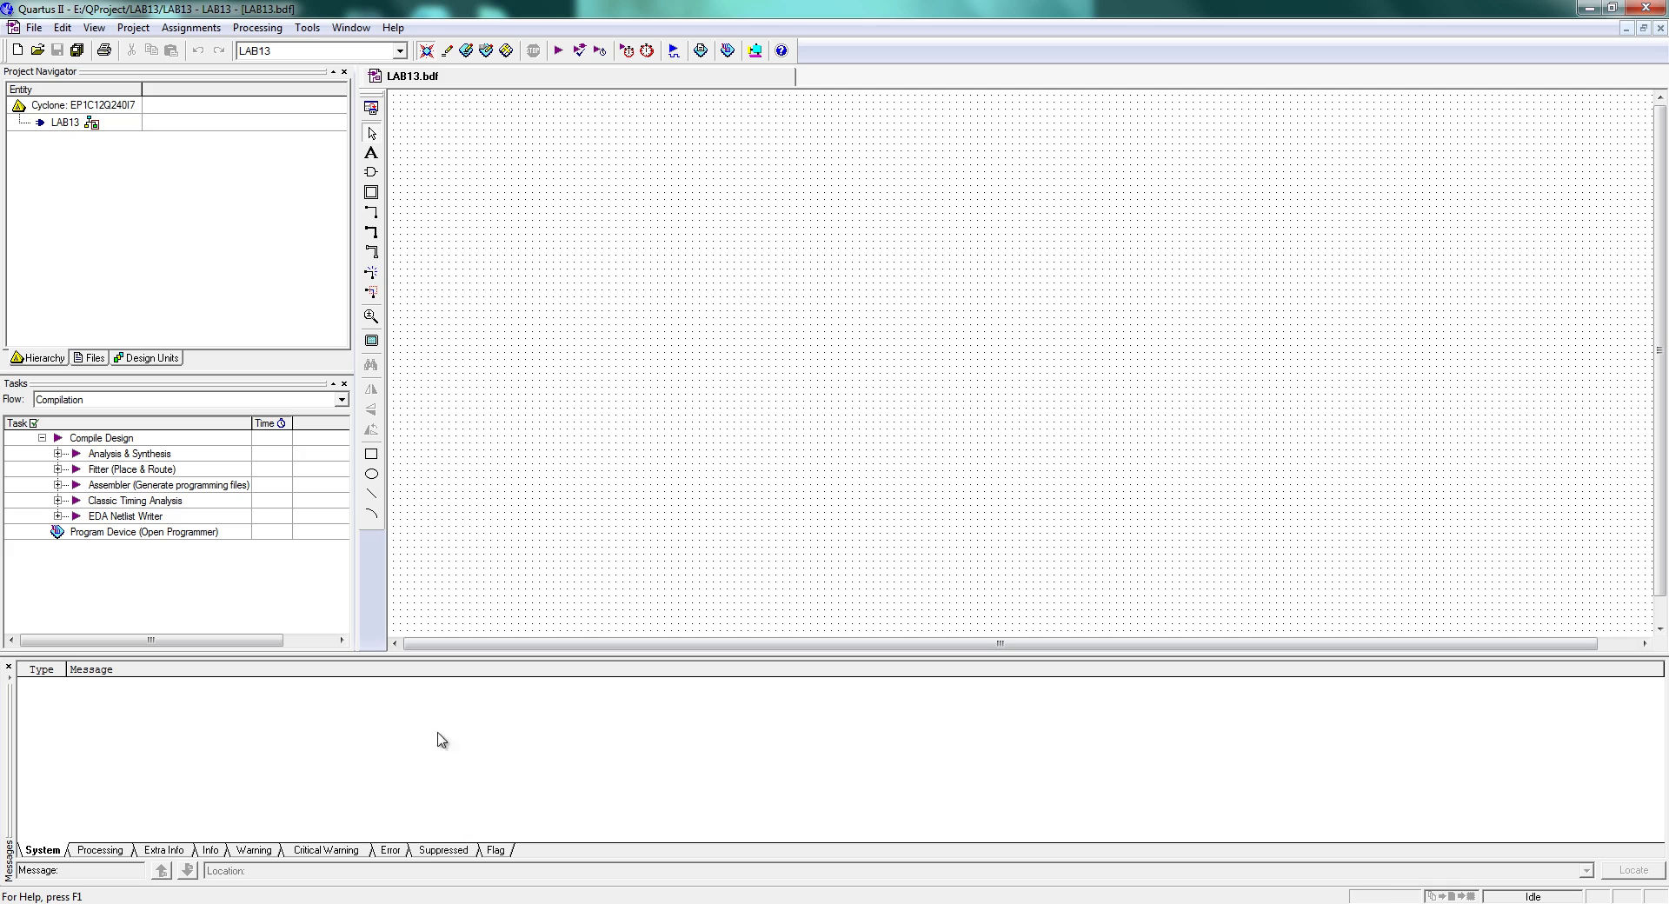
# Switch to Far Manager and open the E:\QProject\LAB12 folder in one file pane
pyautogui.hotkey('alt', 'Tab')
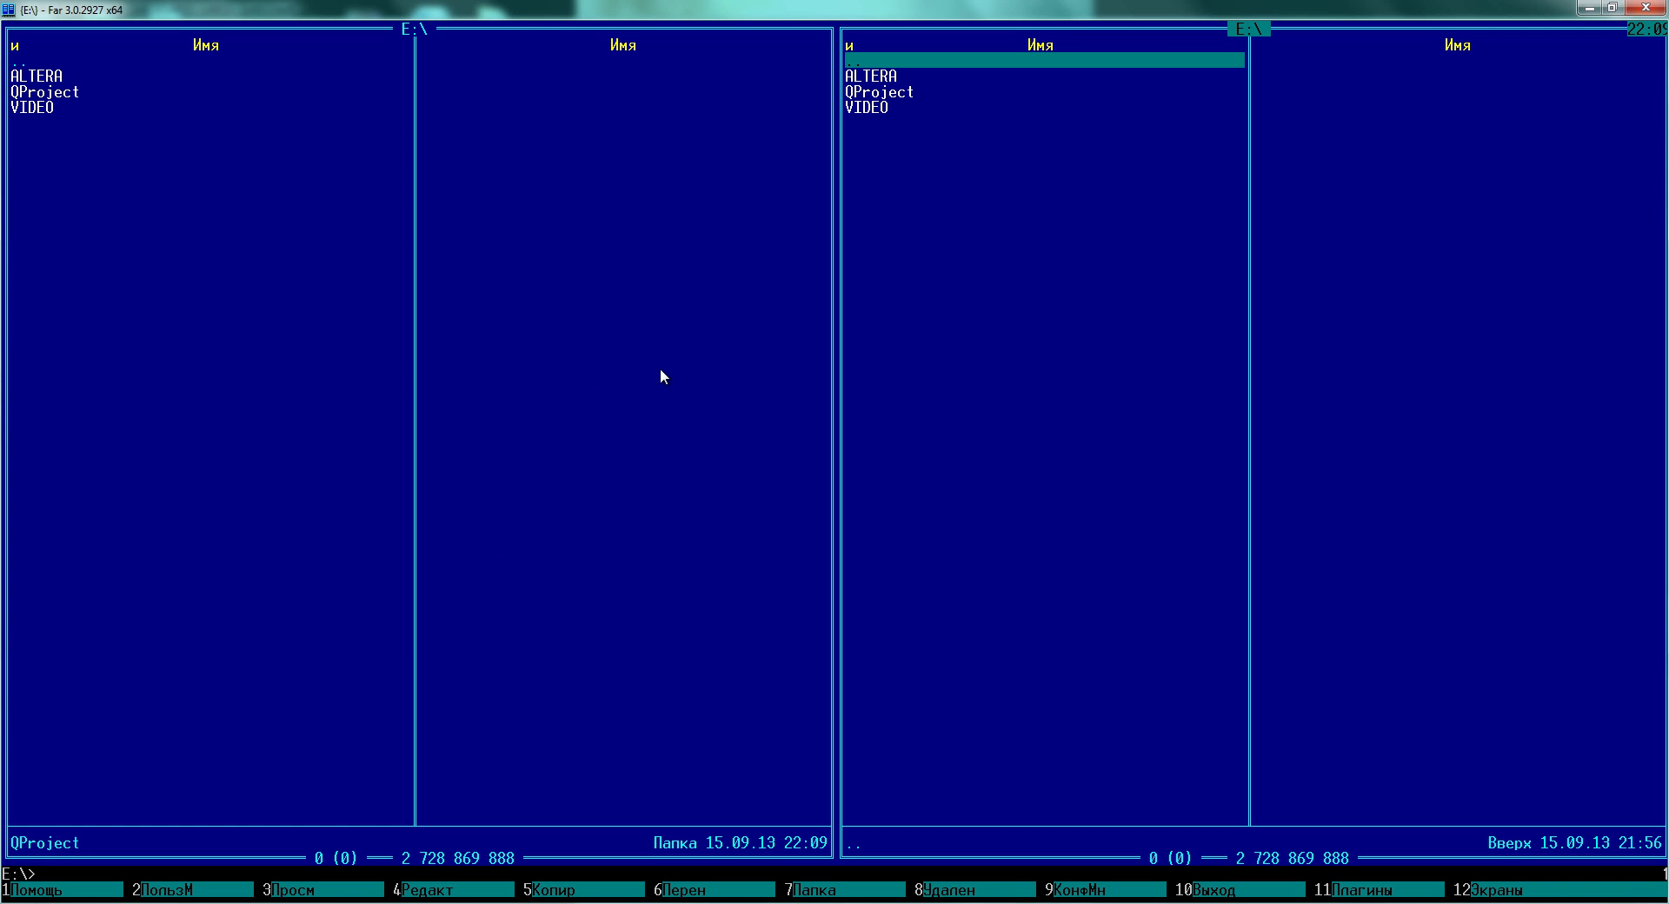
pyautogui.press('Tab')
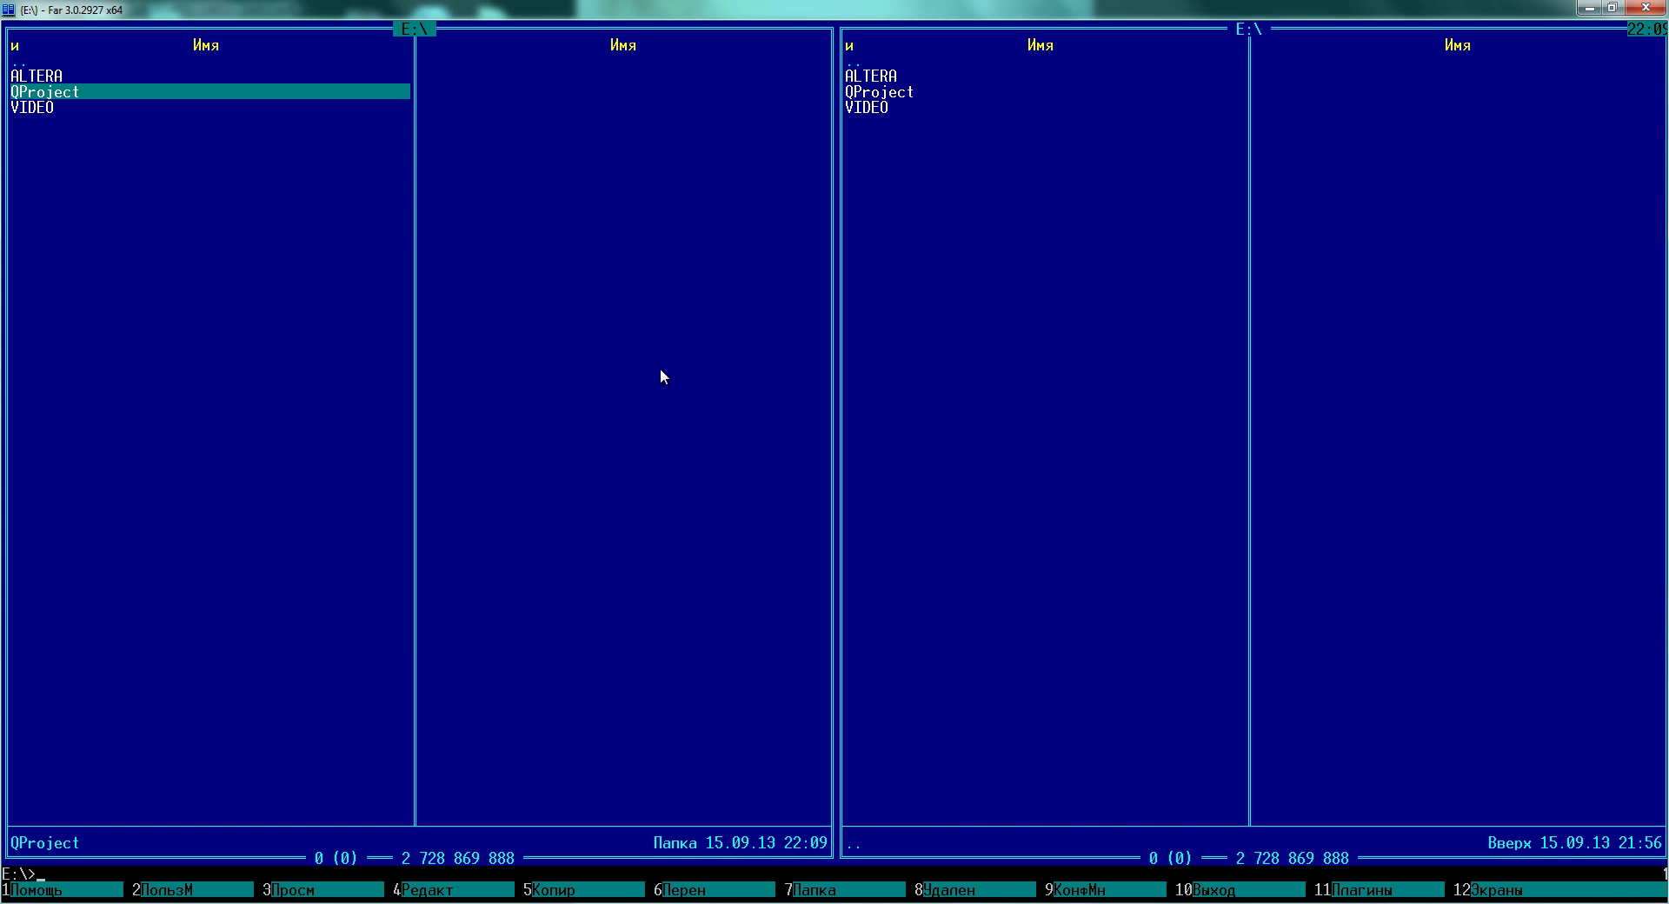
pyautogui.press('Return')
pyautogui.press('Down')
pyautogui.press('Down')
pyautogui.press('Down')
pyautogui.press('Down')
pyautogui.press('Down')
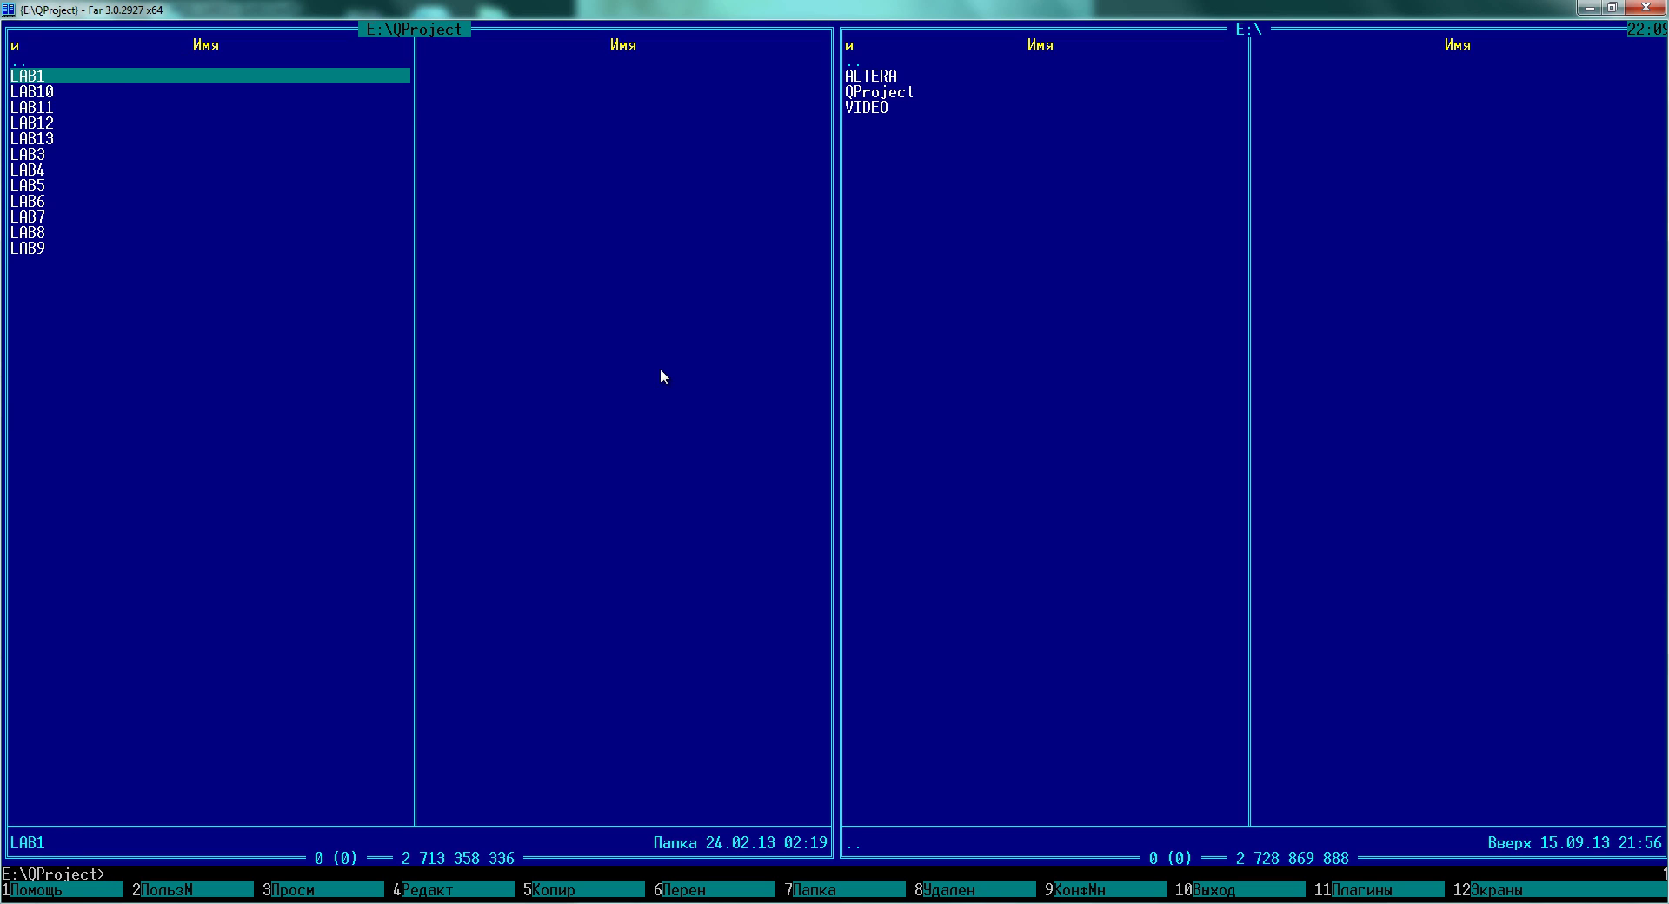
pyautogui.press('Up')
pyautogui.press('Return')
# Open the E:\QProject\LAB13 folder in Far Manager's other file pane
pyautogui.press('Tab')
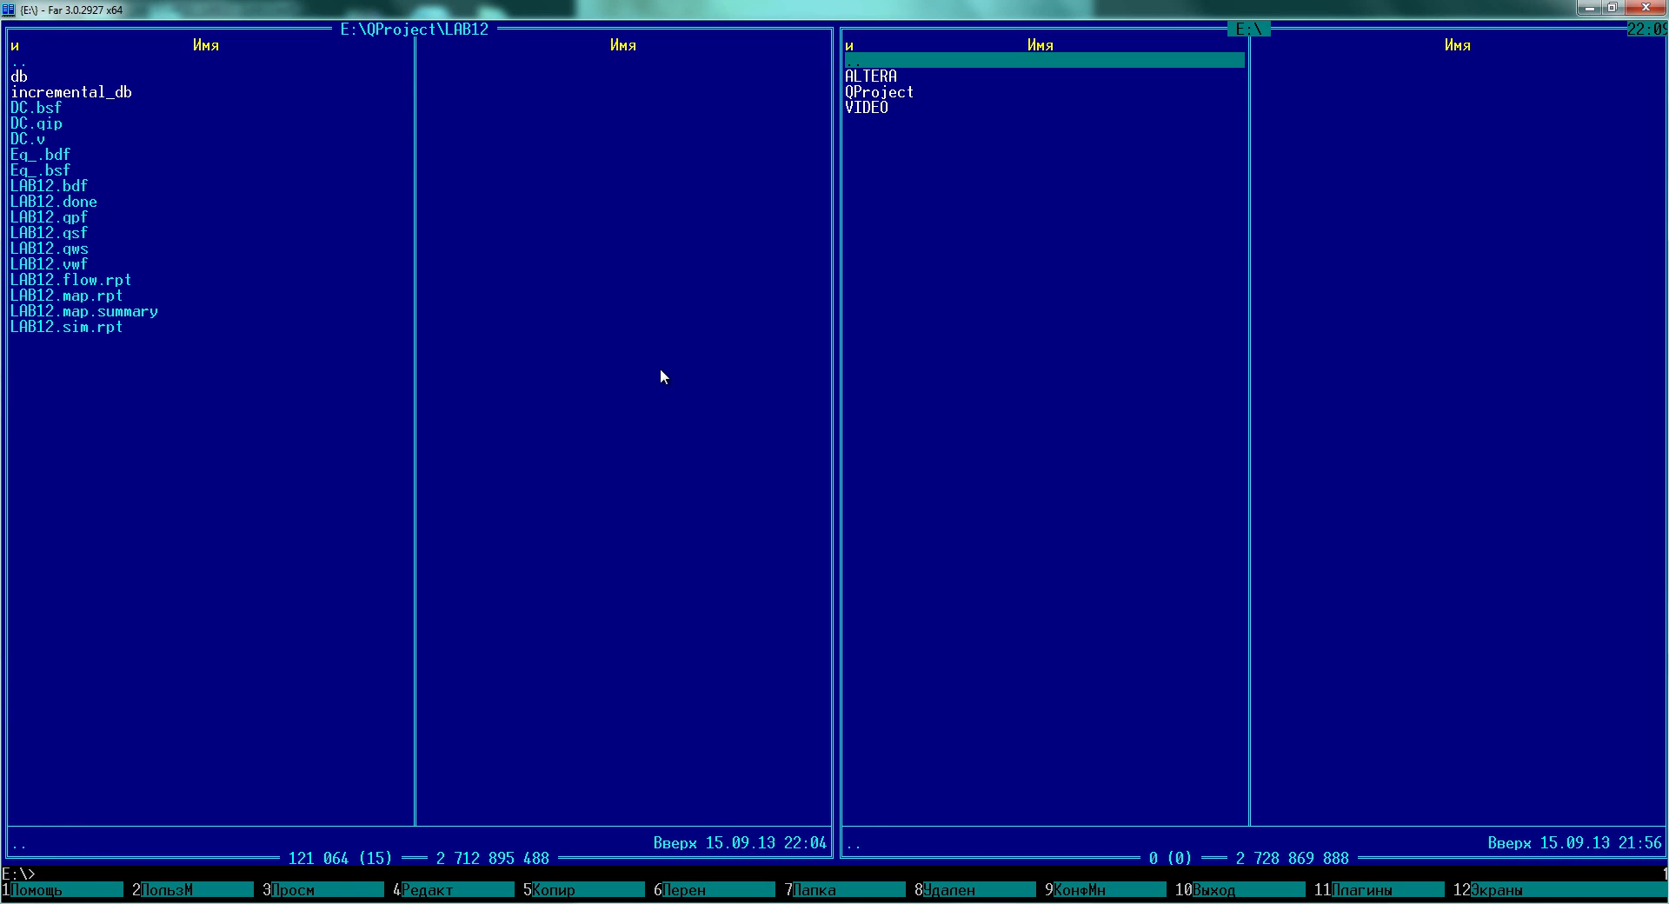
pyautogui.press('Down')
pyautogui.press('Down')
pyautogui.press('Return')
pyautogui.press('End')
pyautogui.press('Up')
pyautogui.press('Up')
pyautogui.press('Up')
pyautogui.press('Up')
pyautogui.press('Up')
pyautogui.press('Up')
pyautogui.press('Up')
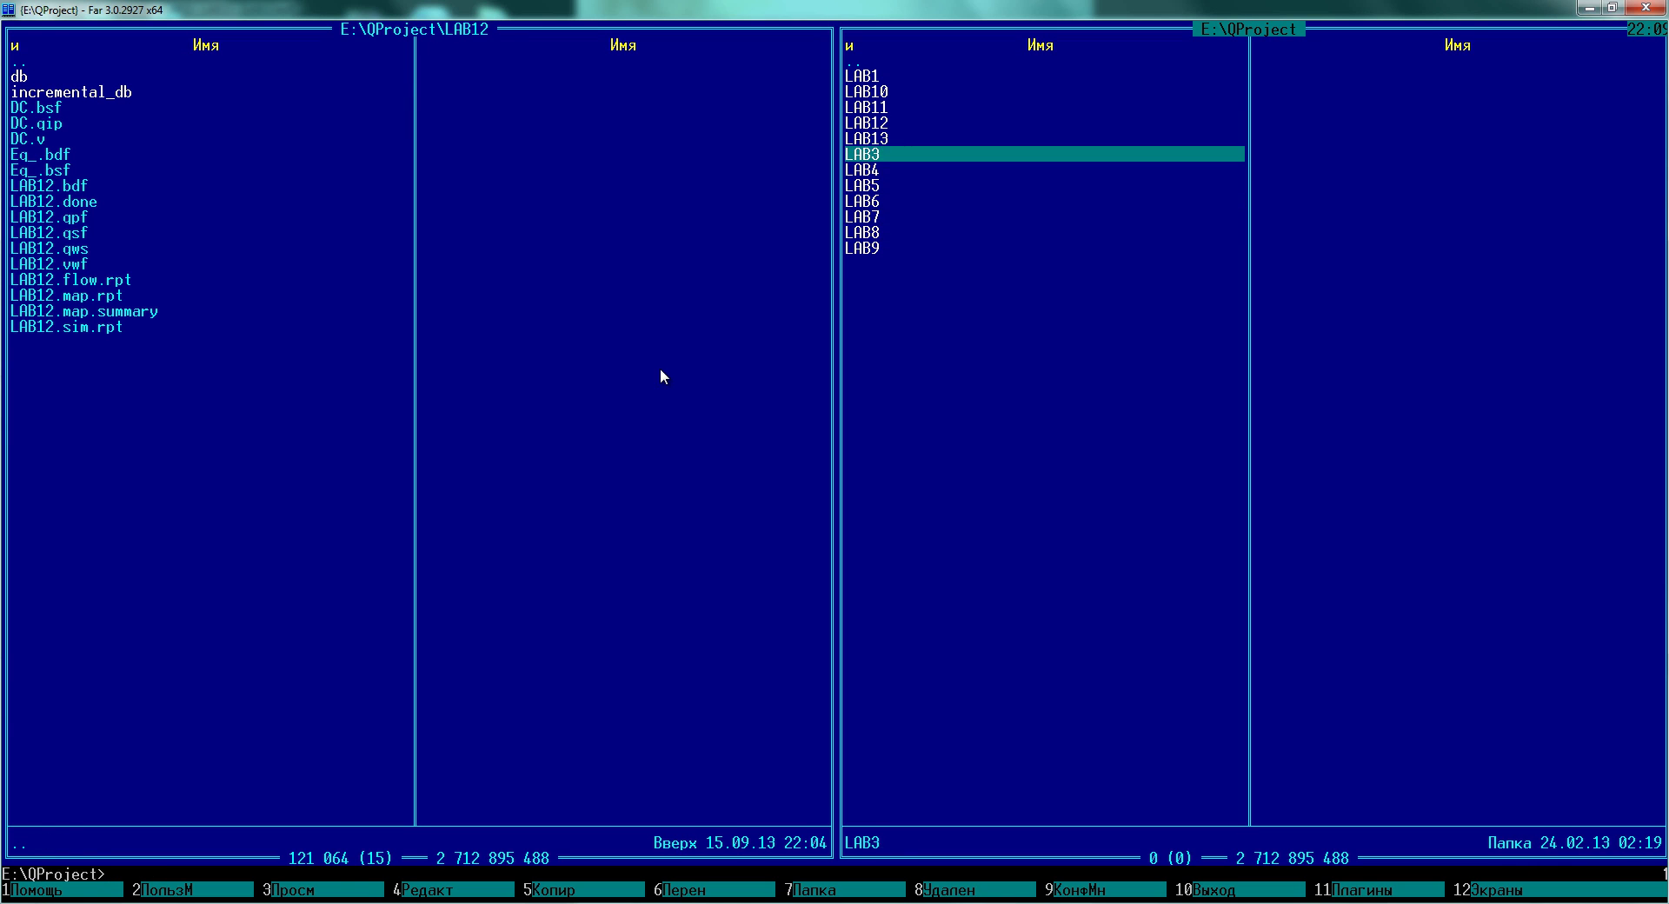
pyautogui.press('Return')
# Look through the LAB12 folder for its design and symbol files, including DC.v, Eq_.bdf and Eq_.bsf
pyautogui.press('Tab')
pyautogui.press('Down')
pyautogui.press('Down')
pyautogui.press('Down')
pyautogui.press('Down')
pyautogui.press('Down')
pyautogui.press('Down')
pyautogui.press('Down')
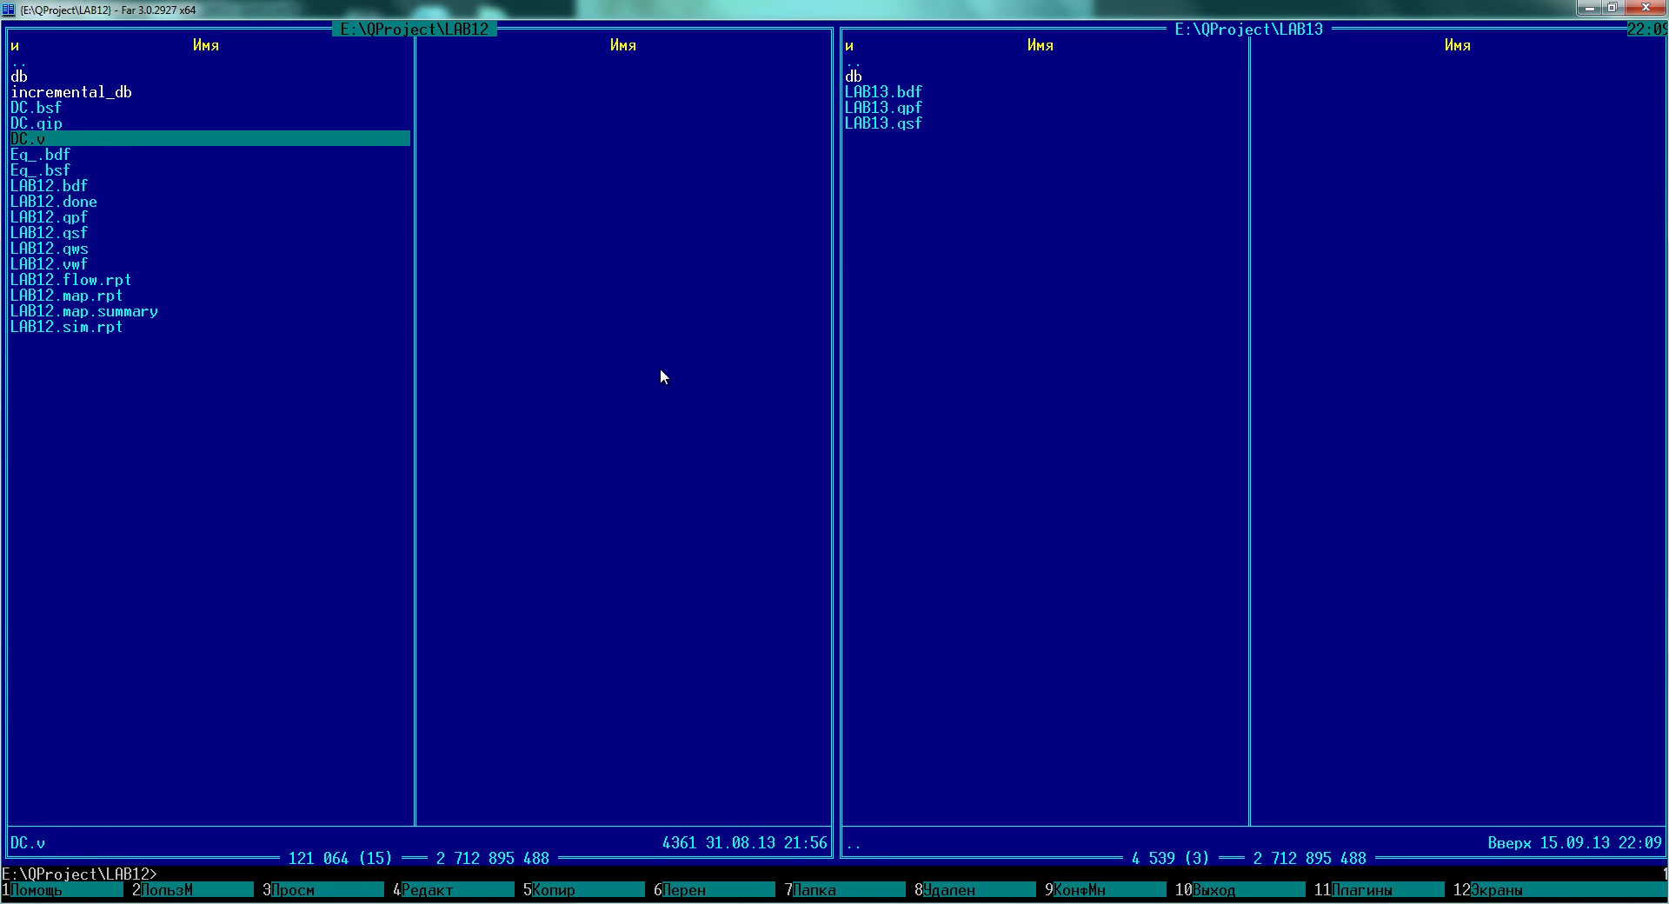
pyautogui.press('Up')
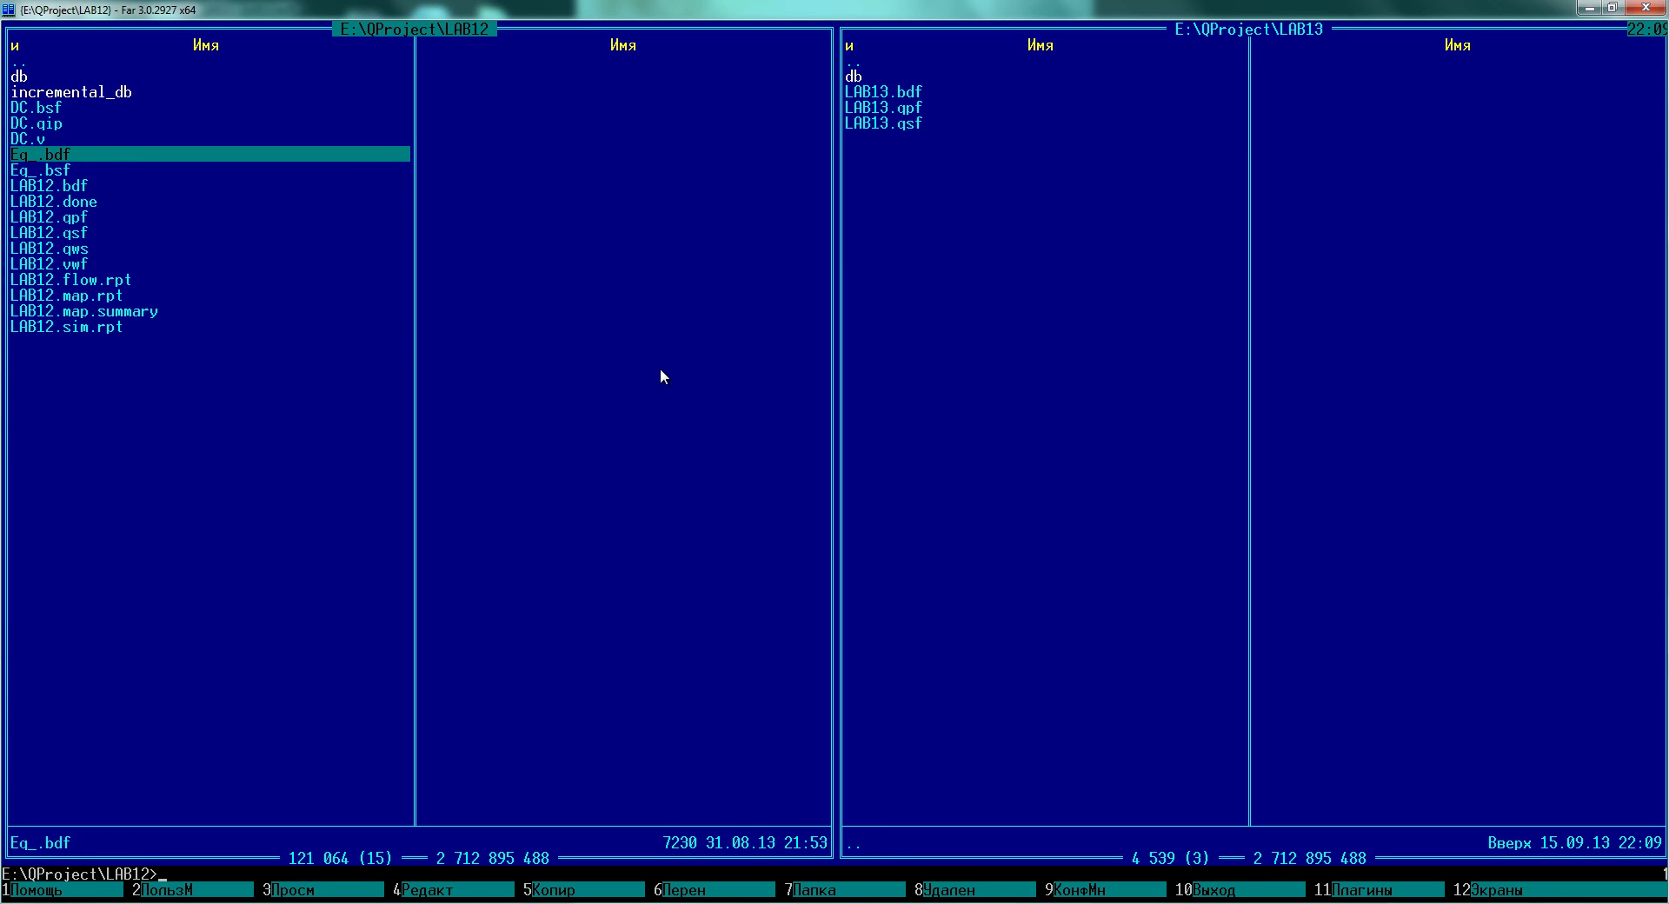
pyautogui.press('Down')
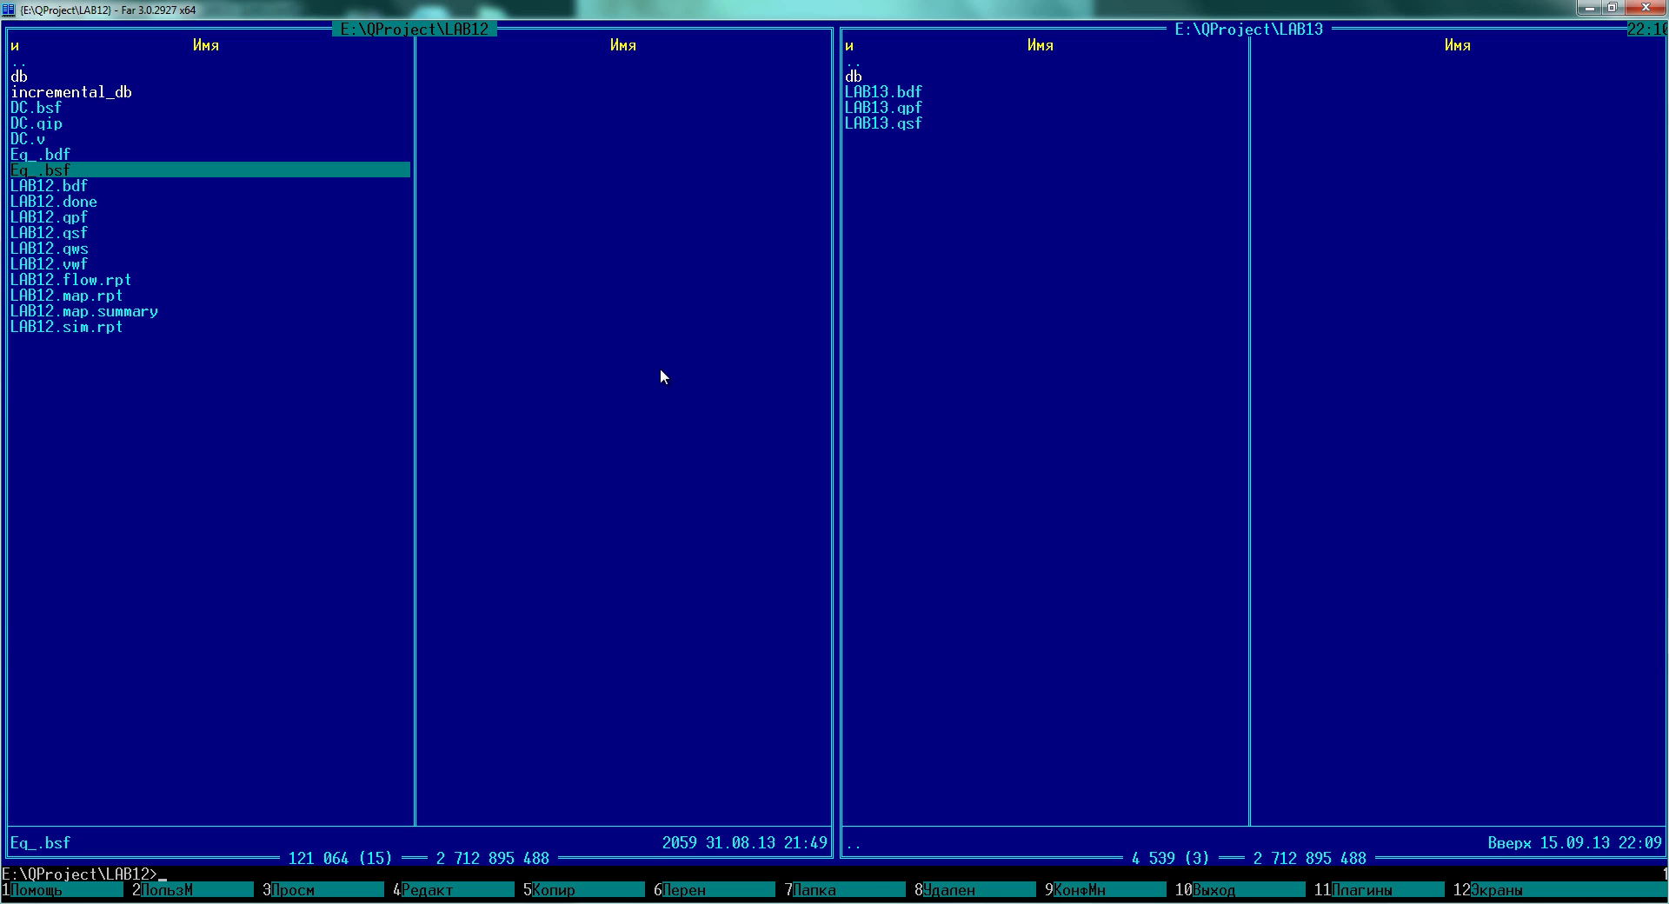
# Switch back to Quartus II and open the Eq_.bdf and LAB12.bdf schematics from the LAB12 folder
pyautogui.hotkey('alt', 'Tab')
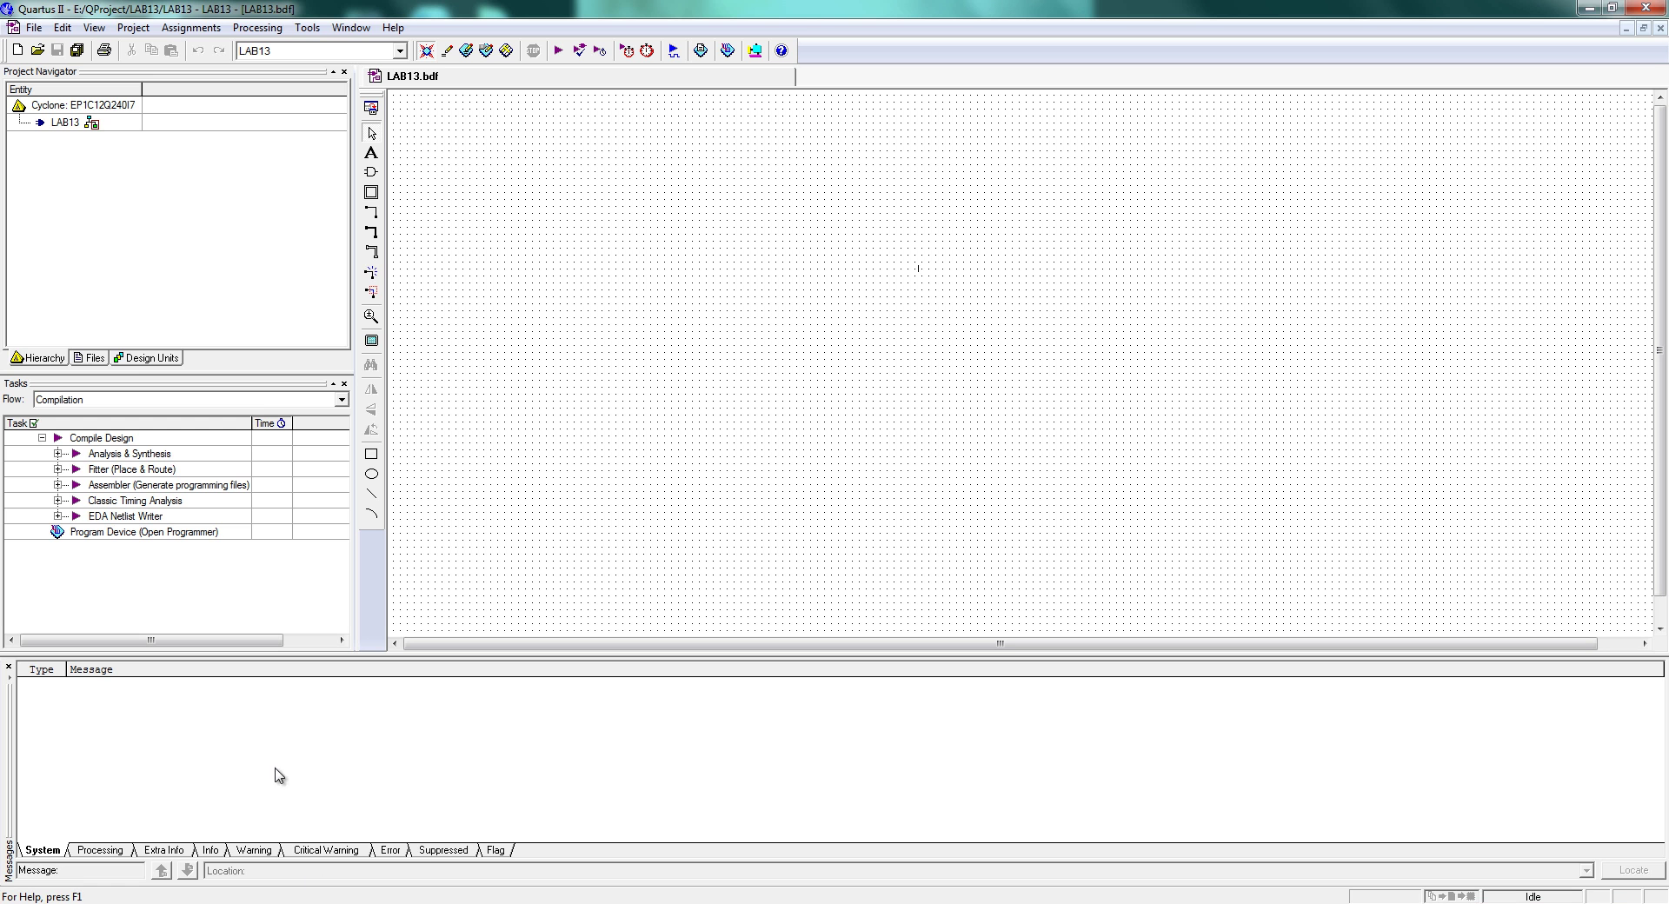
pyautogui.click(34, 27)
pyautogui.click(56, 68)
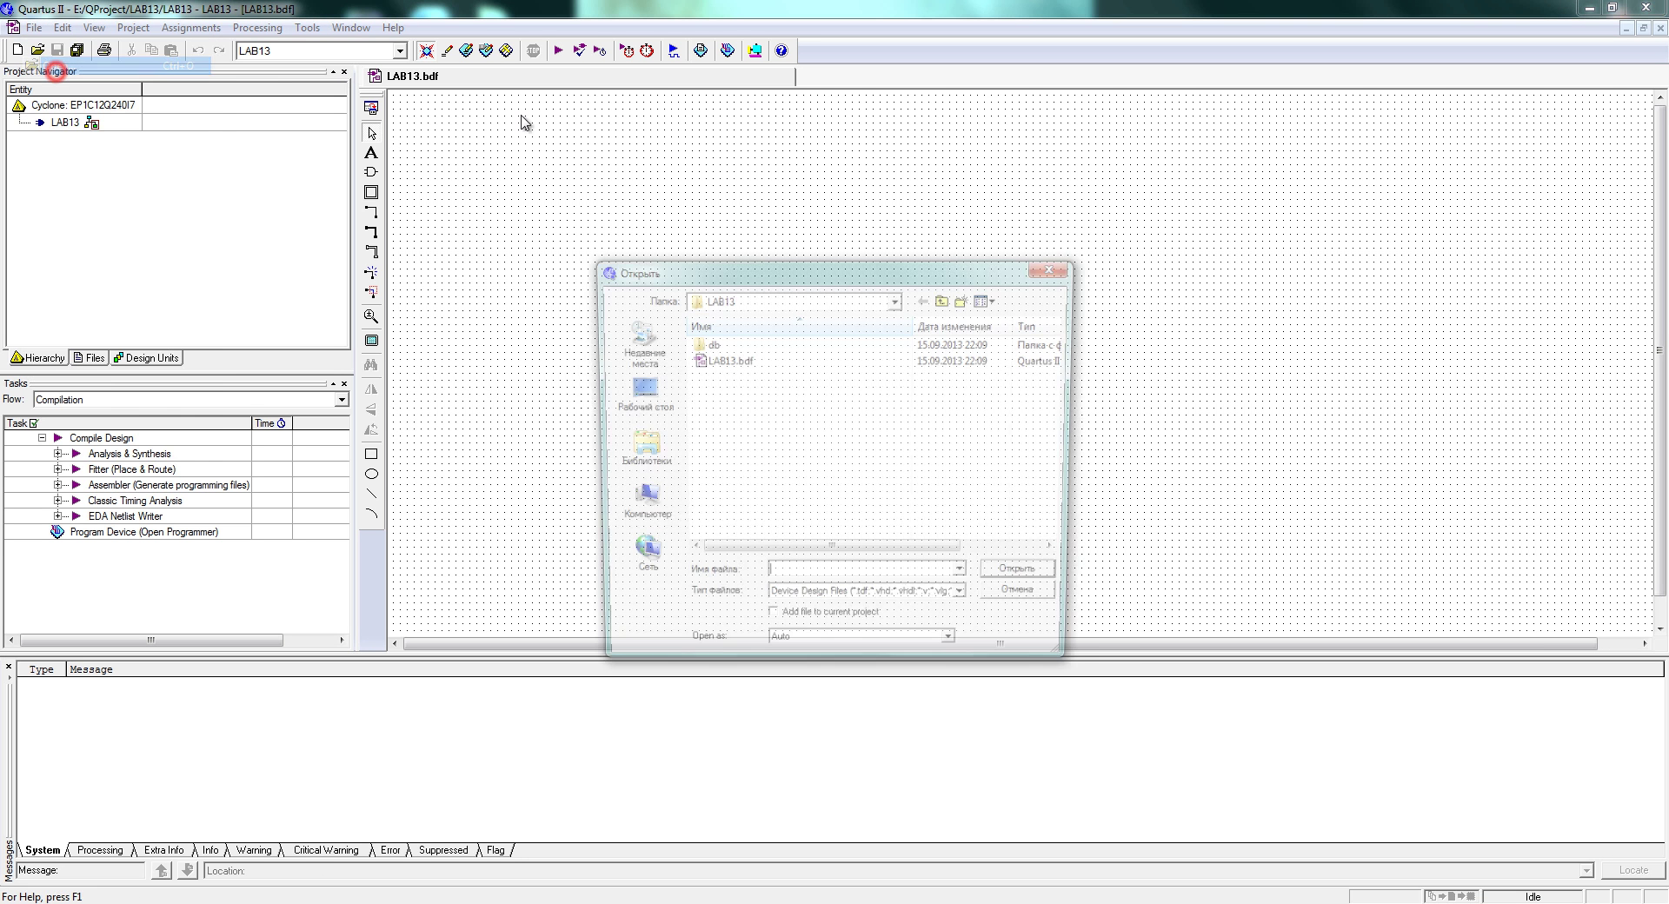
pyautogui.click(944, 300)
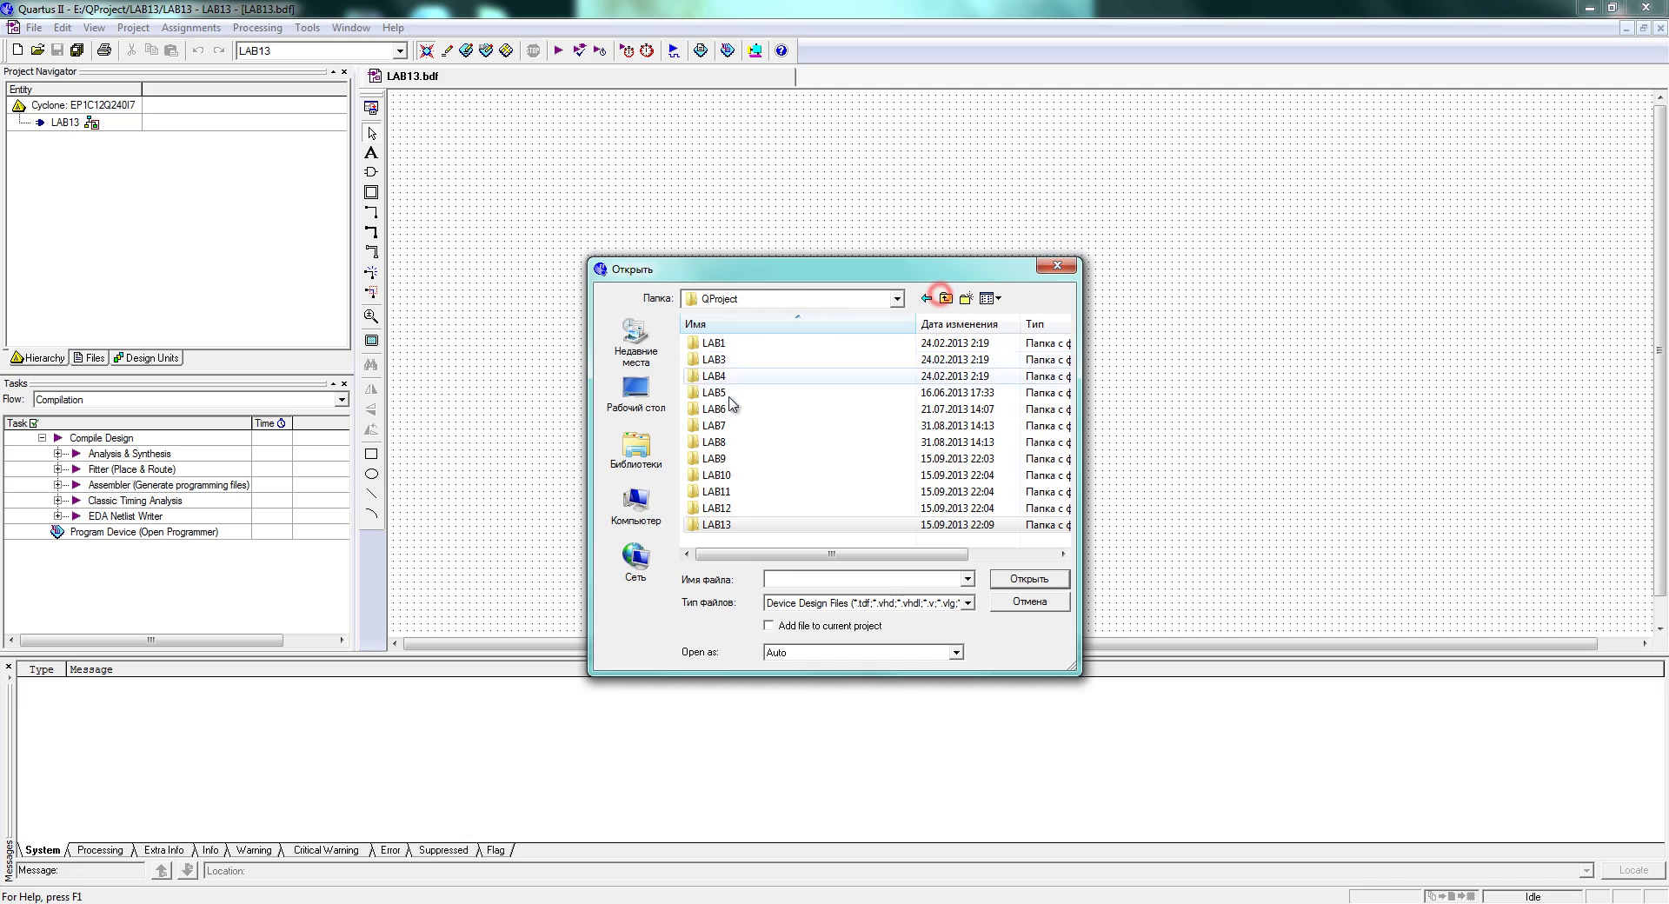
pyautogui.doubleClick(726, 508)
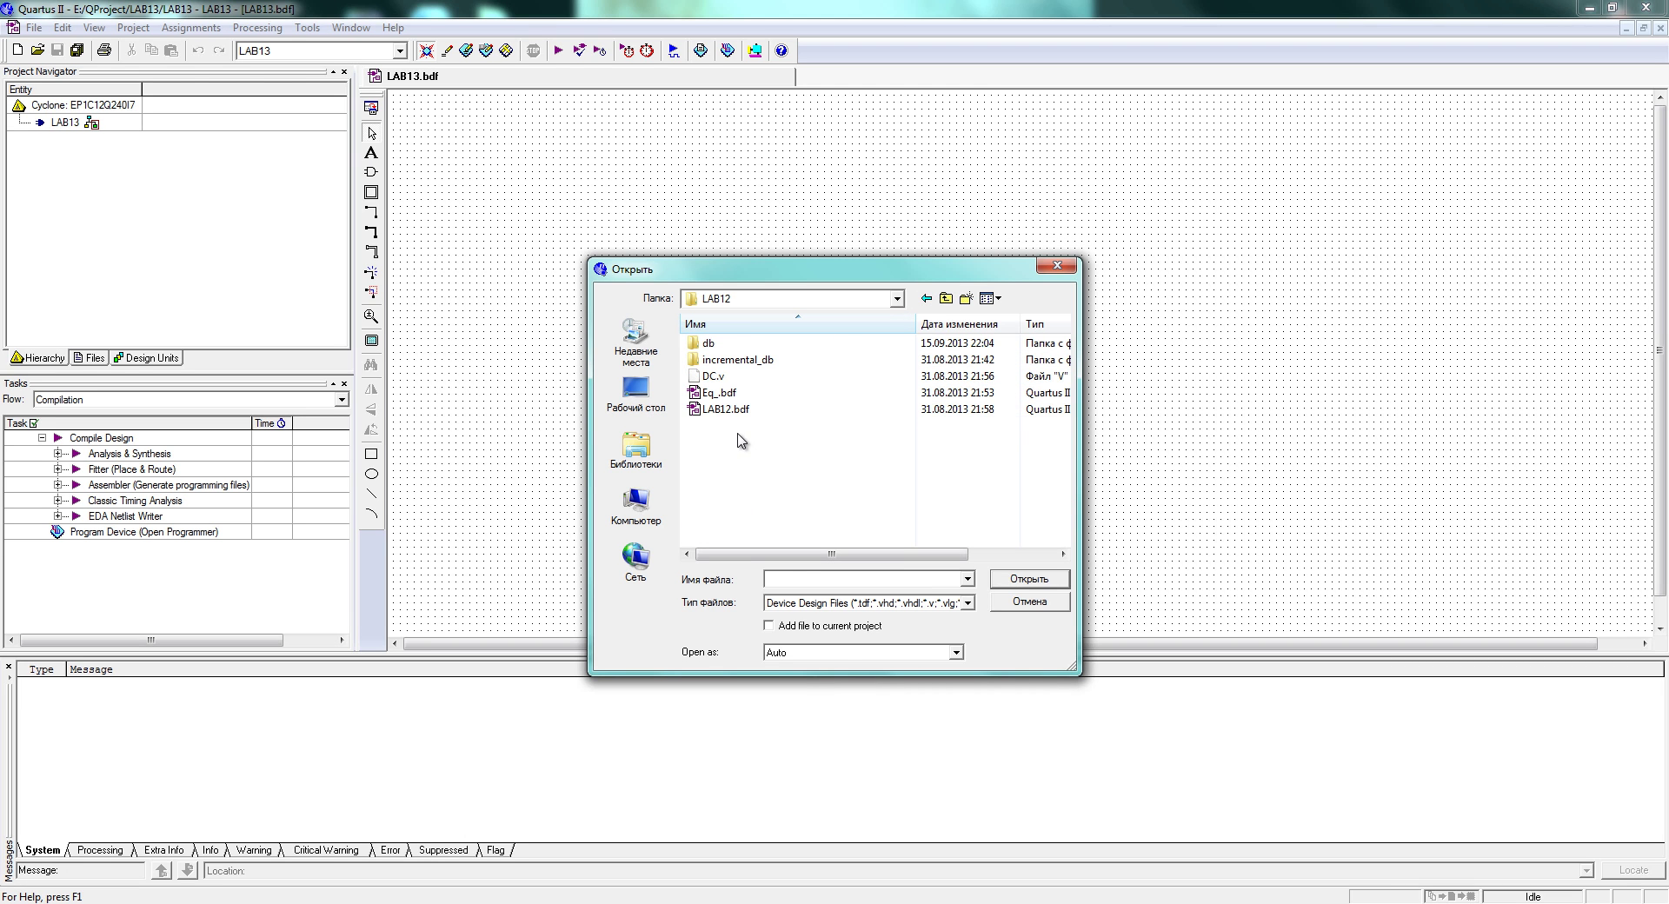
pyautogui.moveTo(739, 436); pyautogui.dragTo(726, 391)
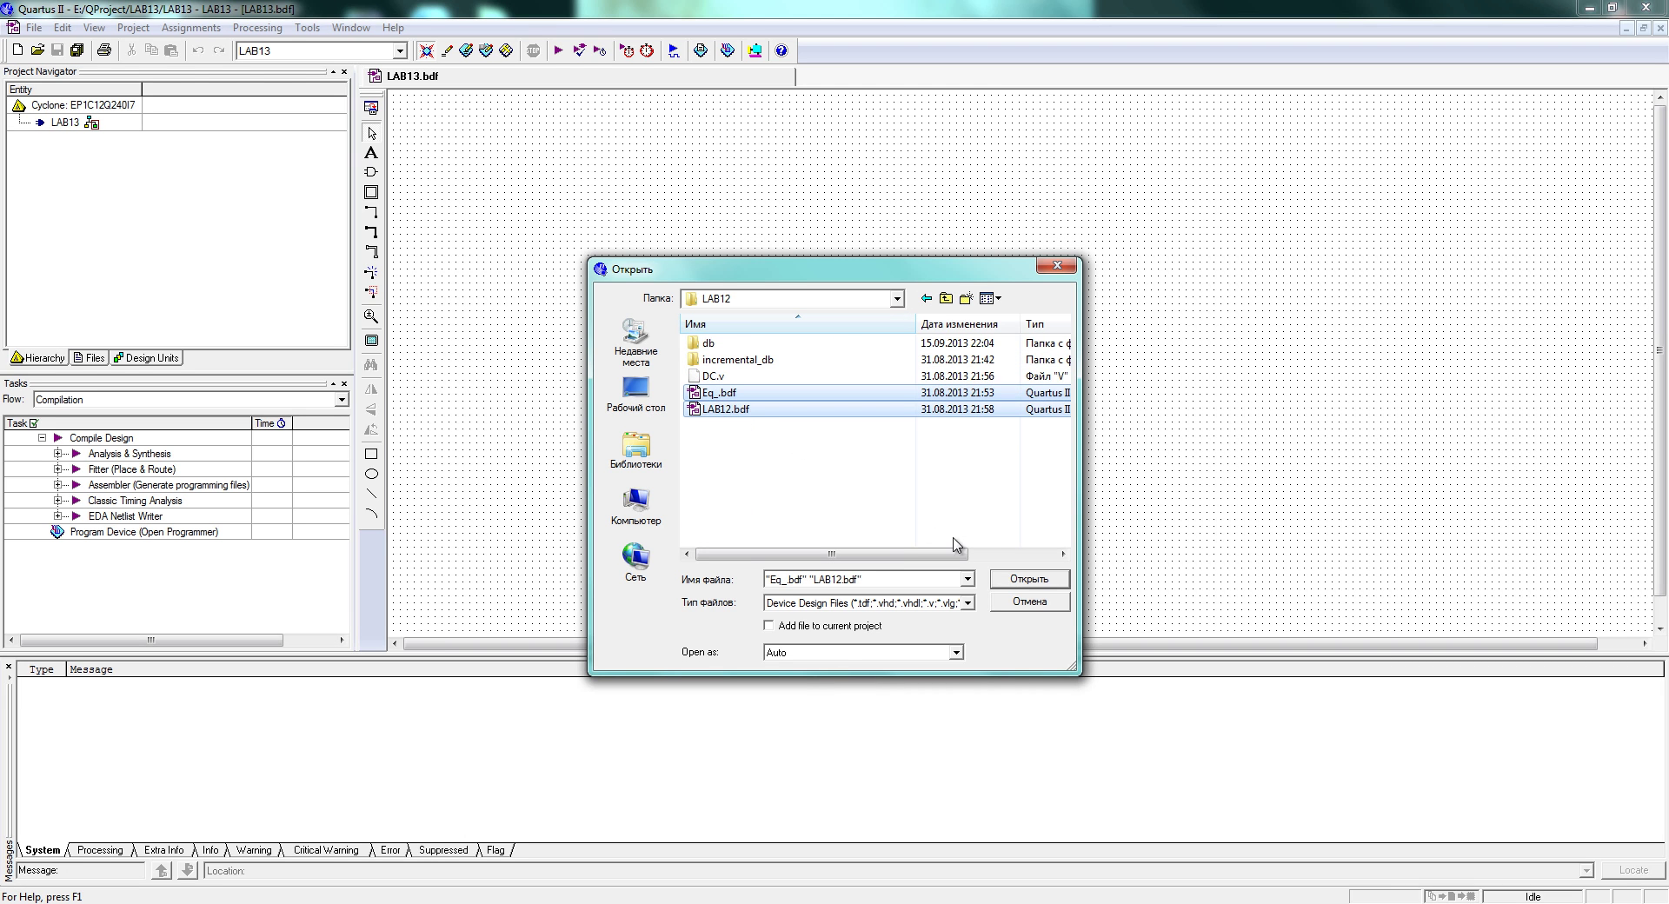
pyautogui.click(1042, 587)
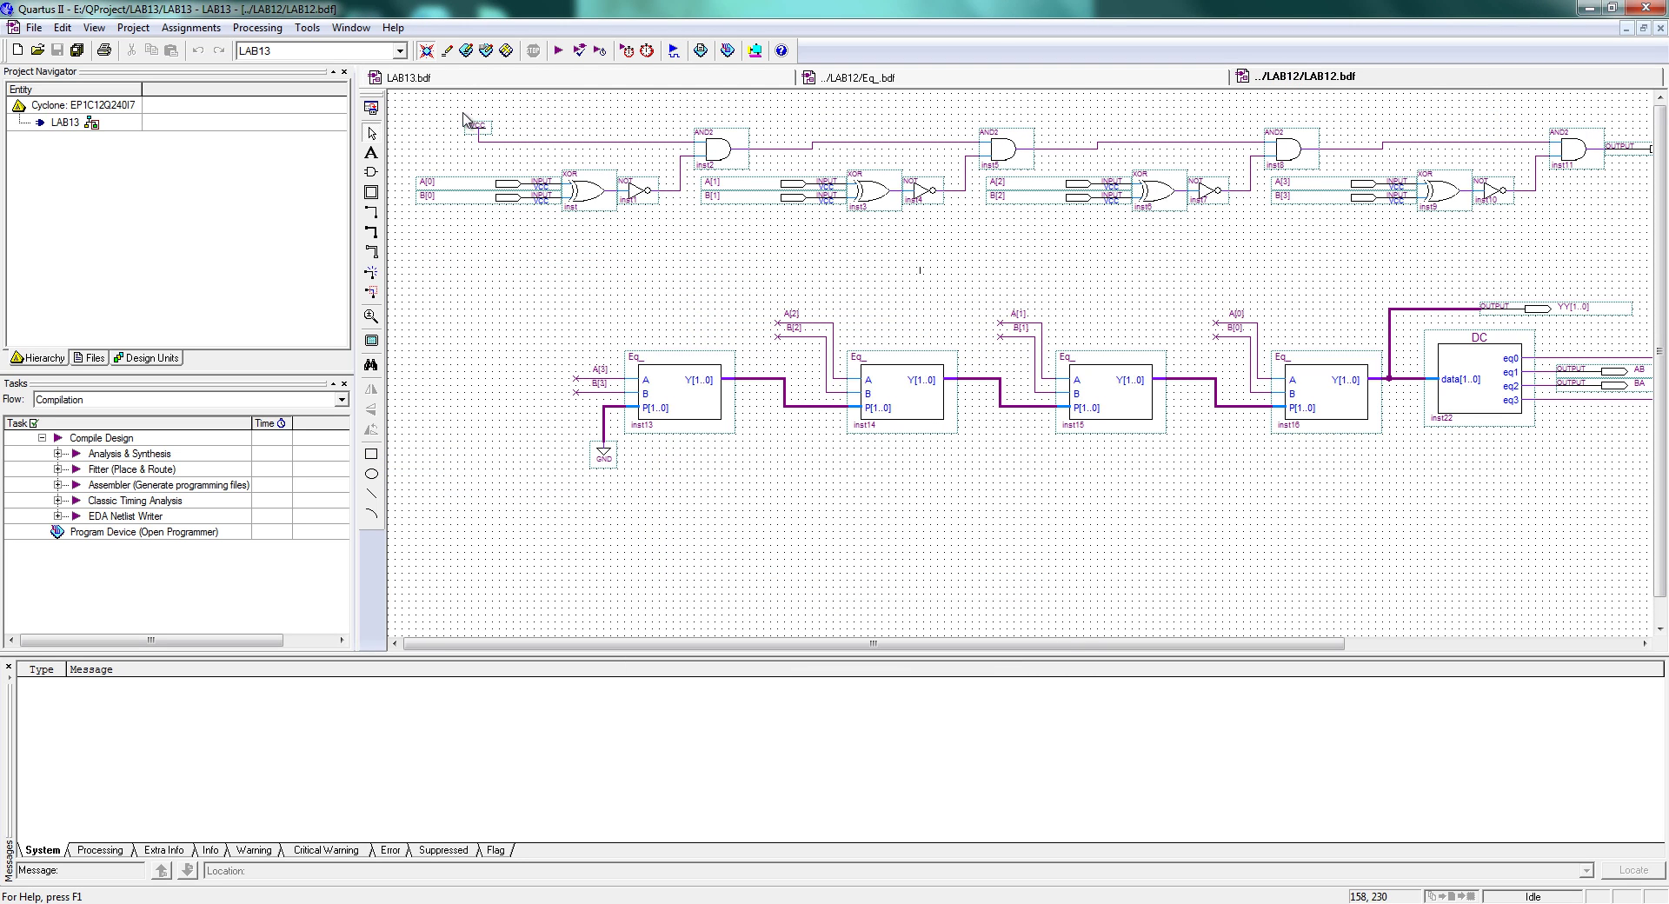
# Inspect and close Eq_.bdf, and select the upper row of XOR, NOT and AND2 gates in LAB12.bdf before closing it too
pyautogui.click(1082, 82)
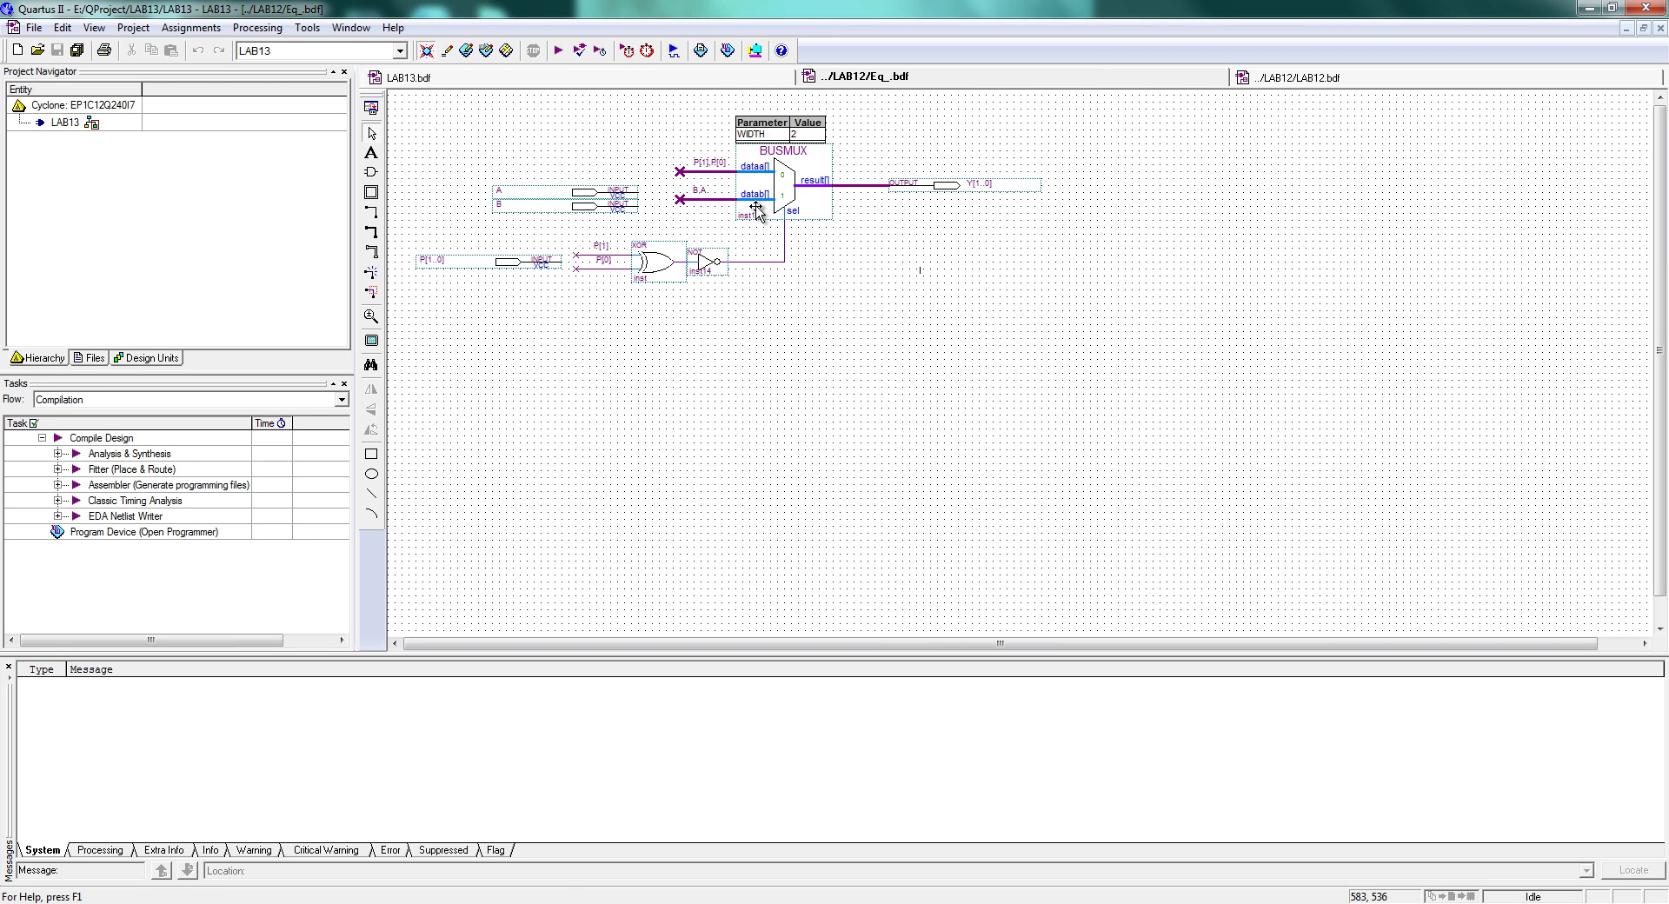
pyautogui.click(1660, 28)
pyautogui.moveTo(399, 109); pyautogui.dragTo(1656, 219)
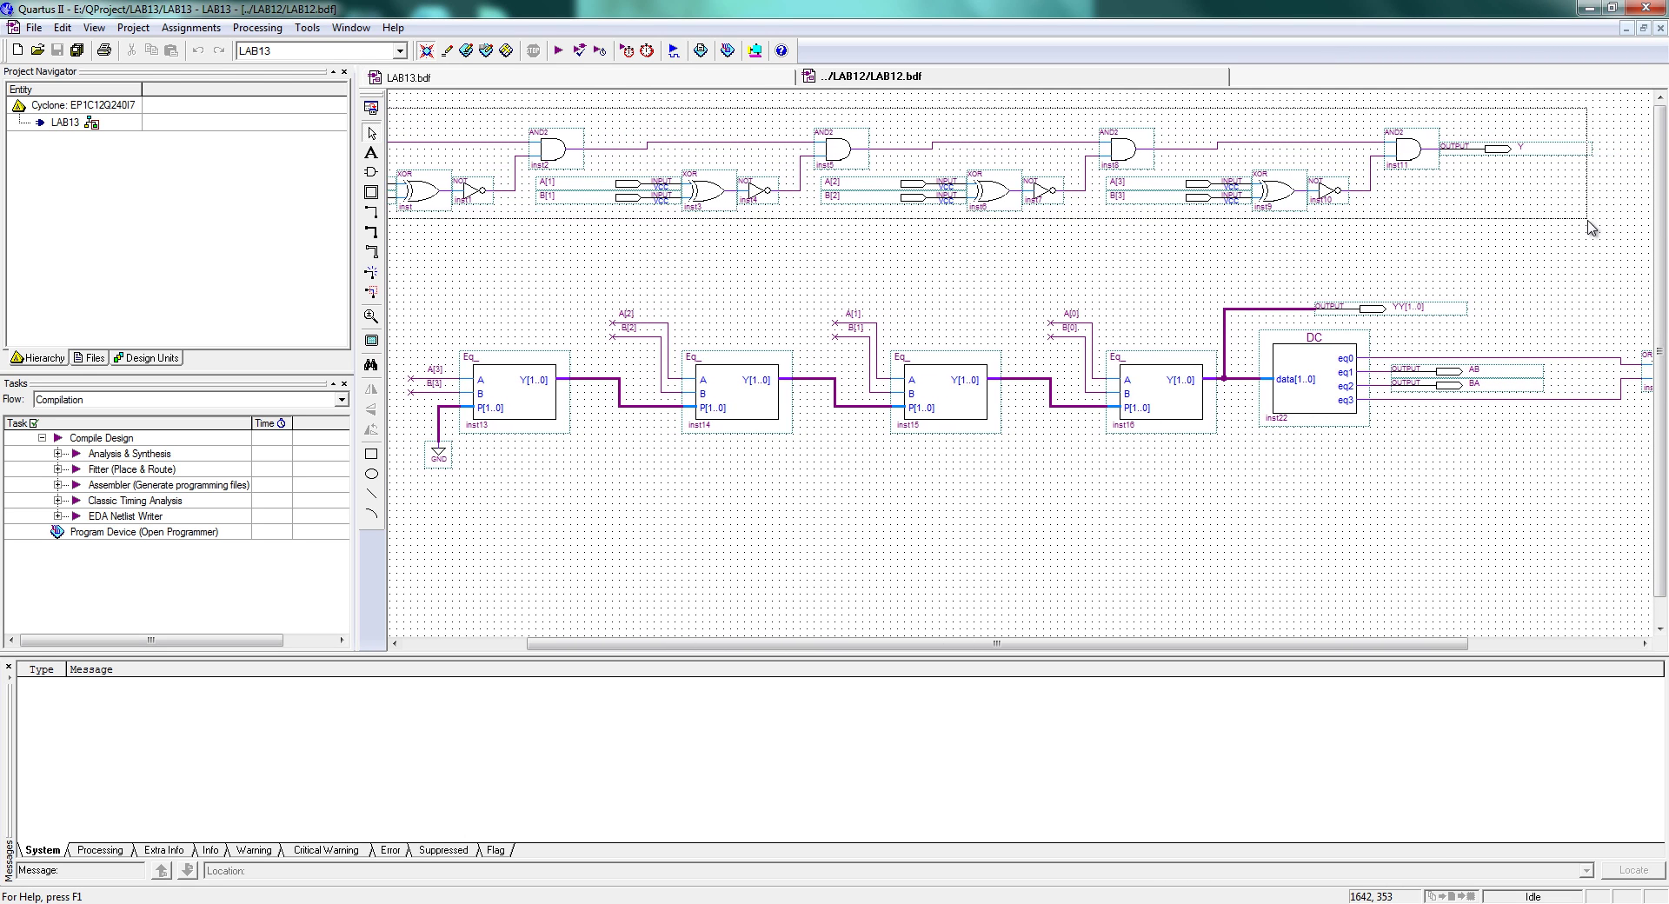
pyautogui.click(1660, 31)
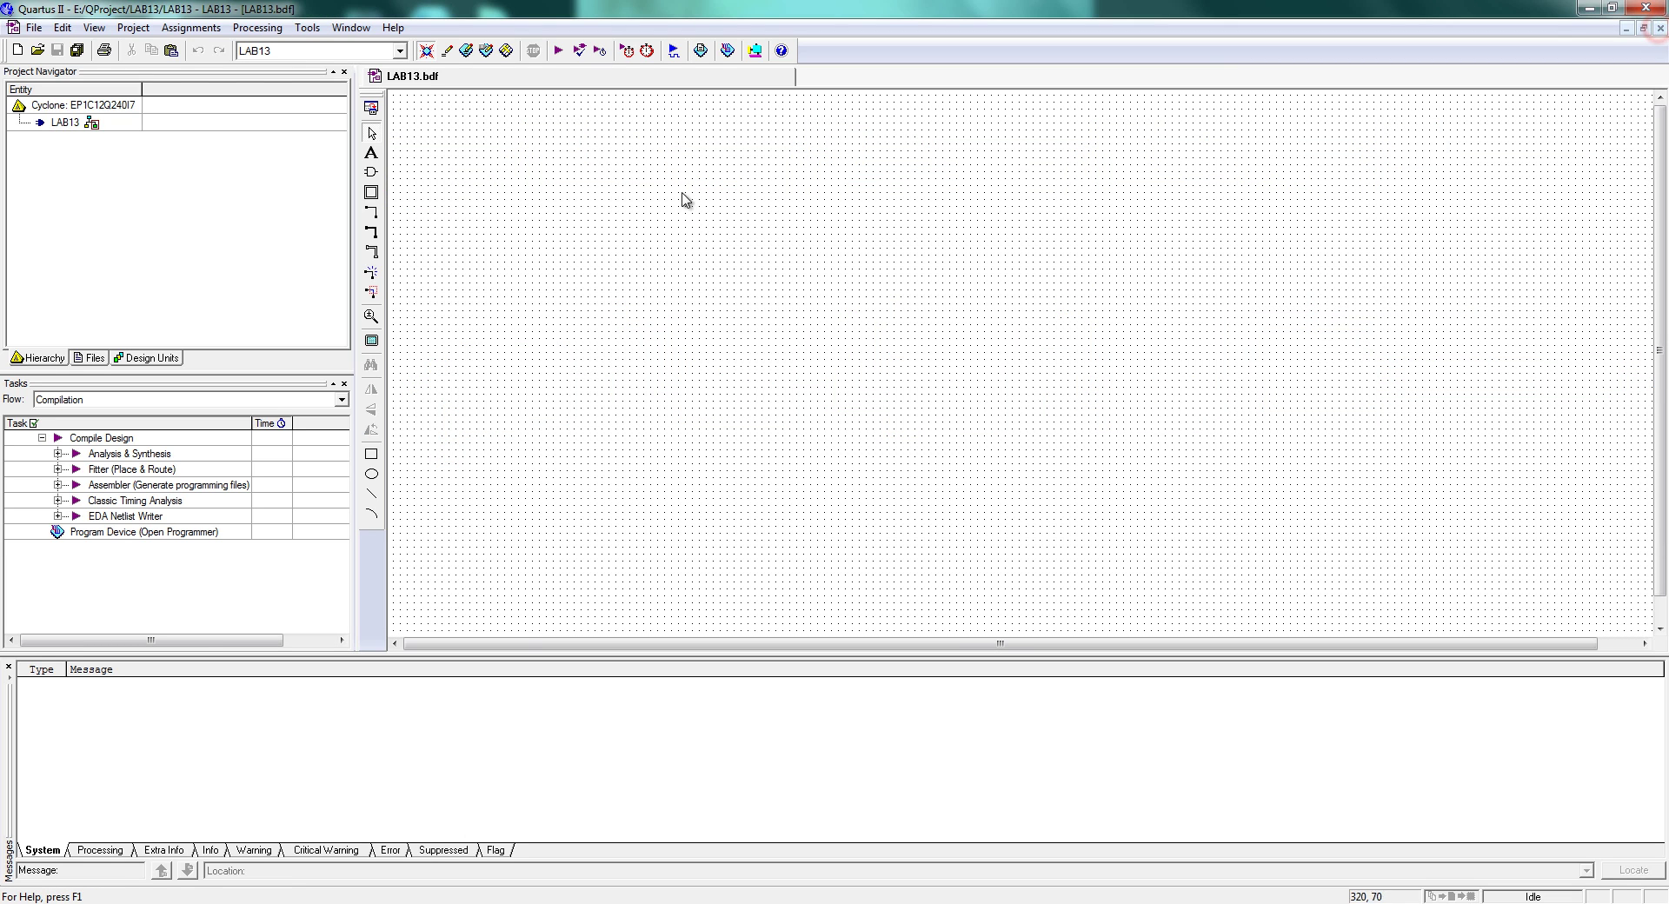
# Paste the copied comparator gates into LAB13.bdf and delete every stage except the first, including the leftover A[1] and B[1] input pins
pyautogui.hotkey('ctrl', 'v')
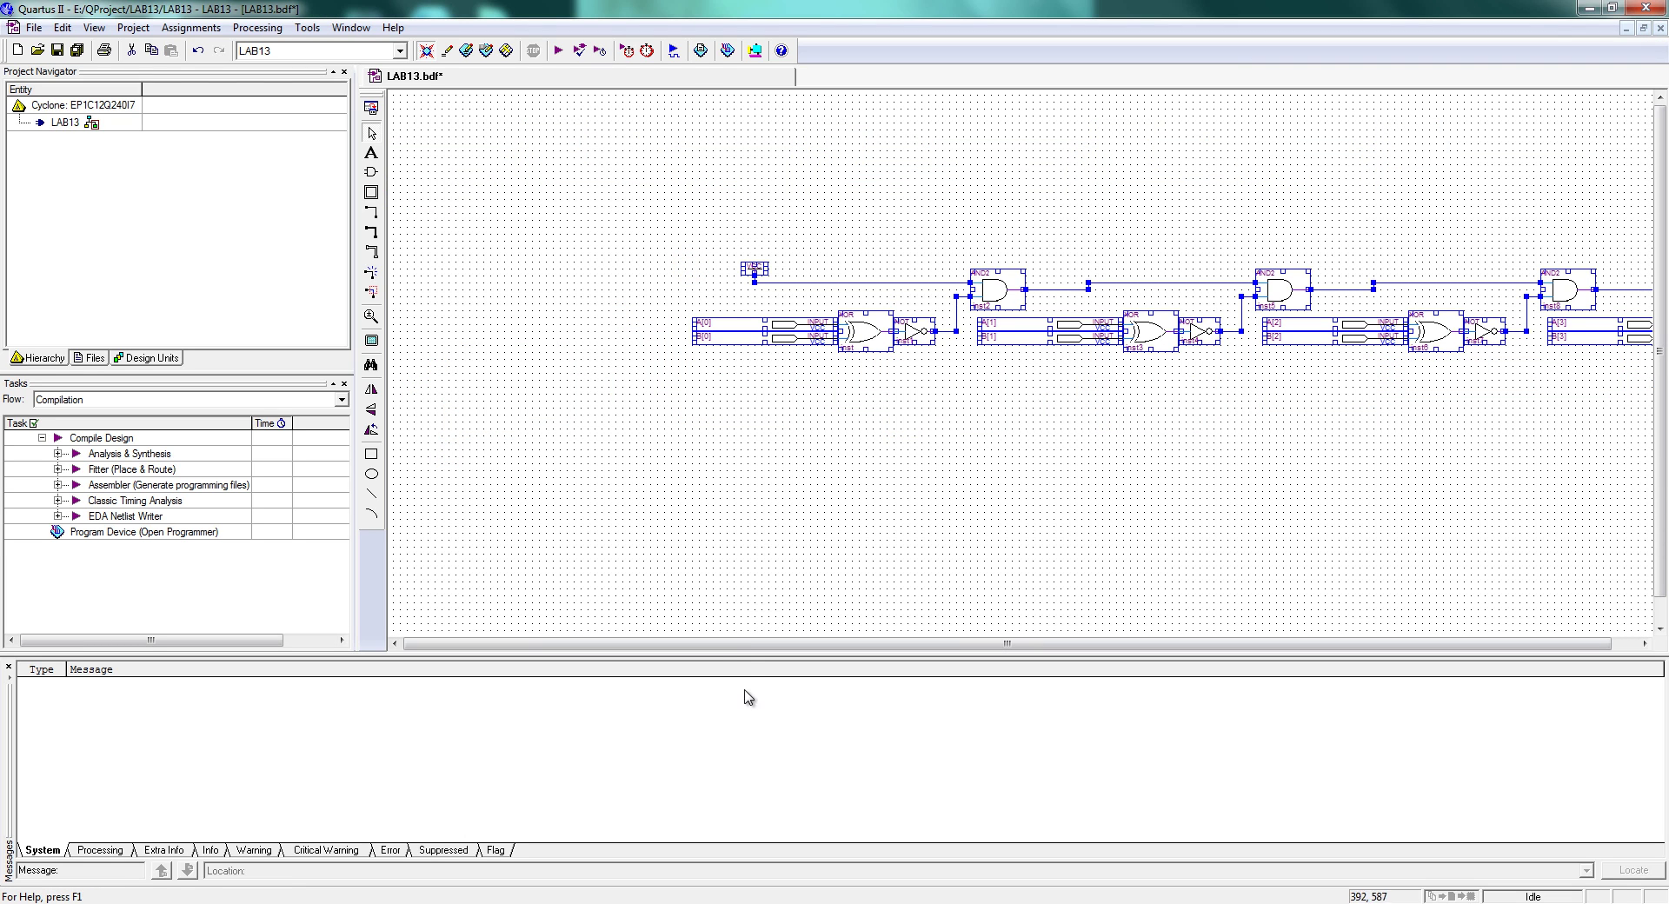
pyautogui.moveTo(749, 645); pyautogui.dragTo(860, 652)
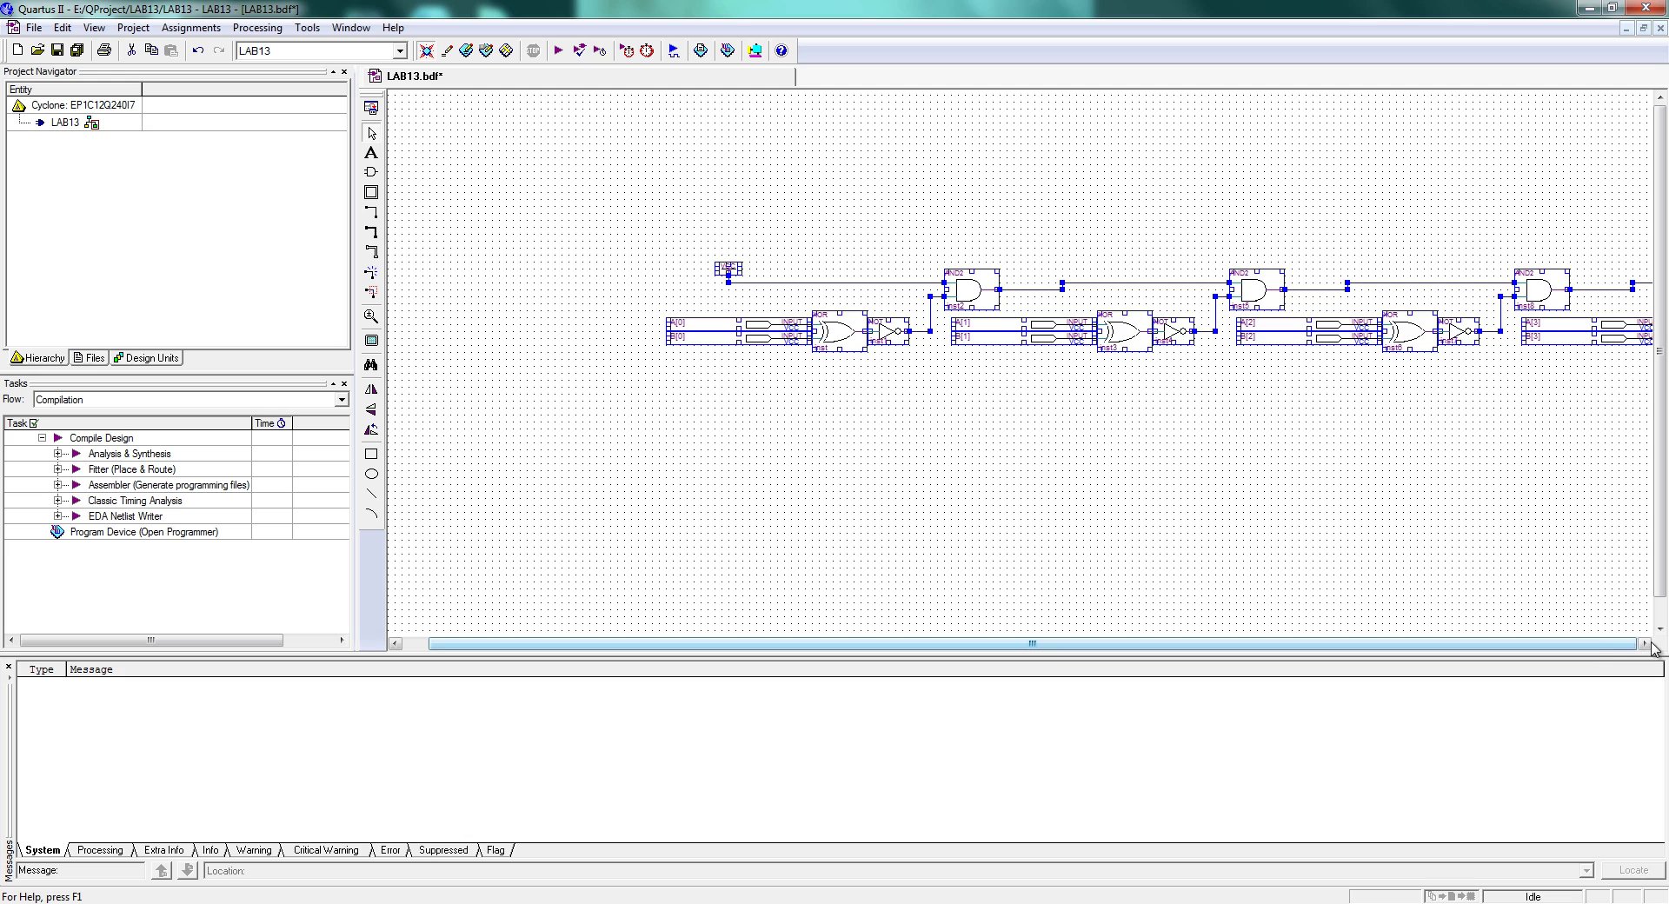
pyautogui.moveTo(1647, 644); pyautogui.dragTo(1606, 644)
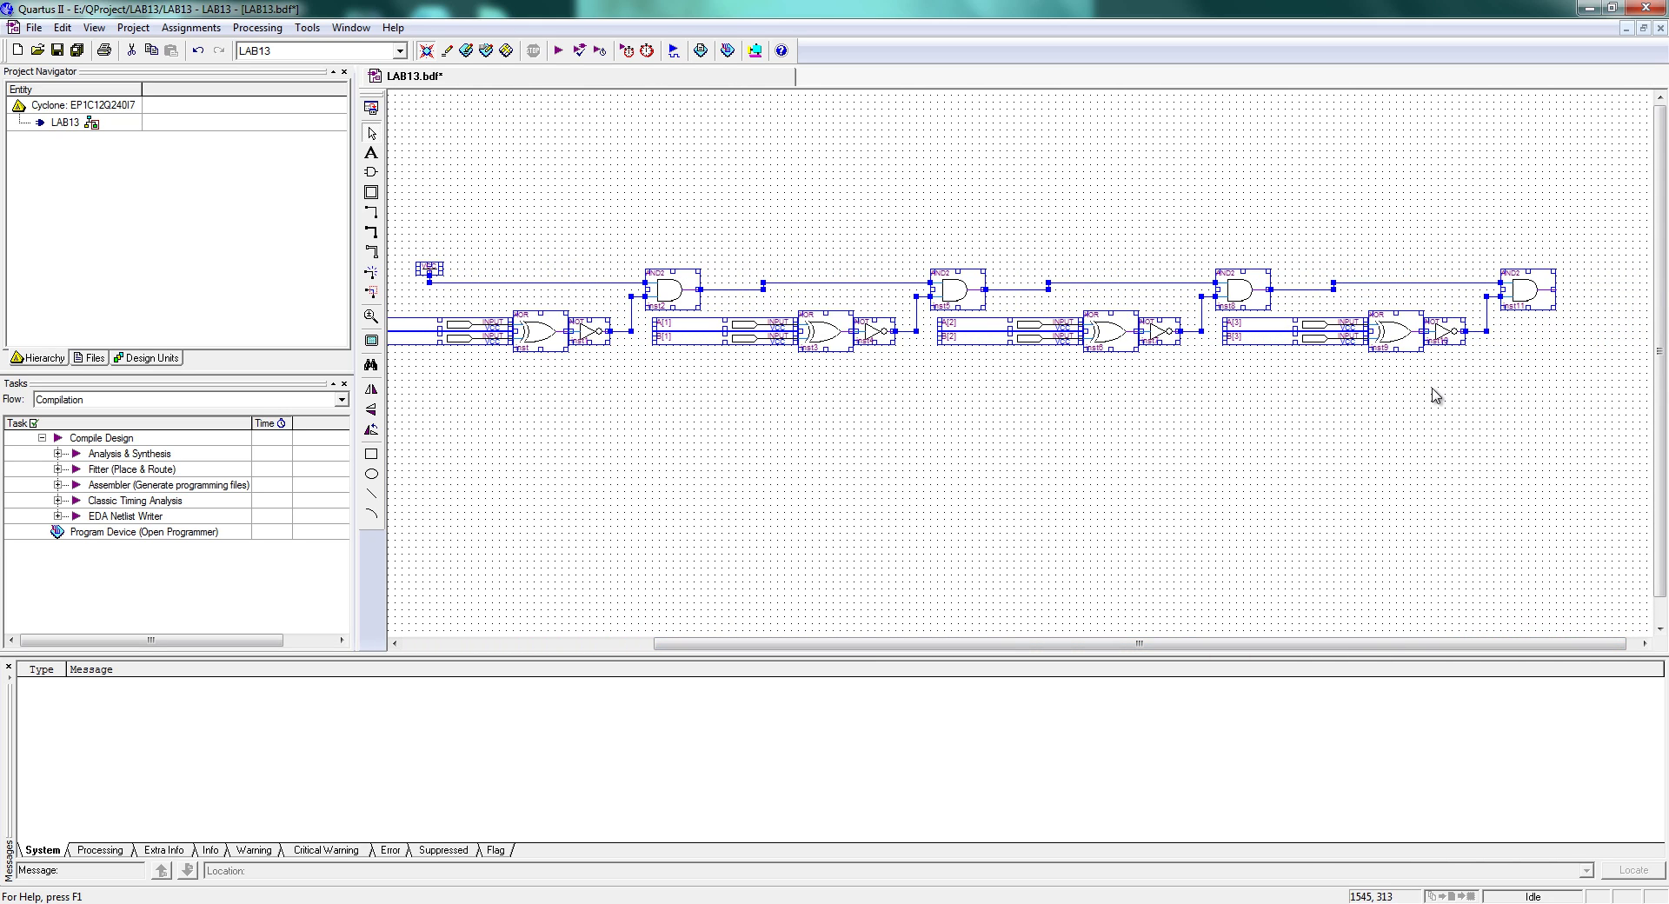
pyautogui.click(707, 397)
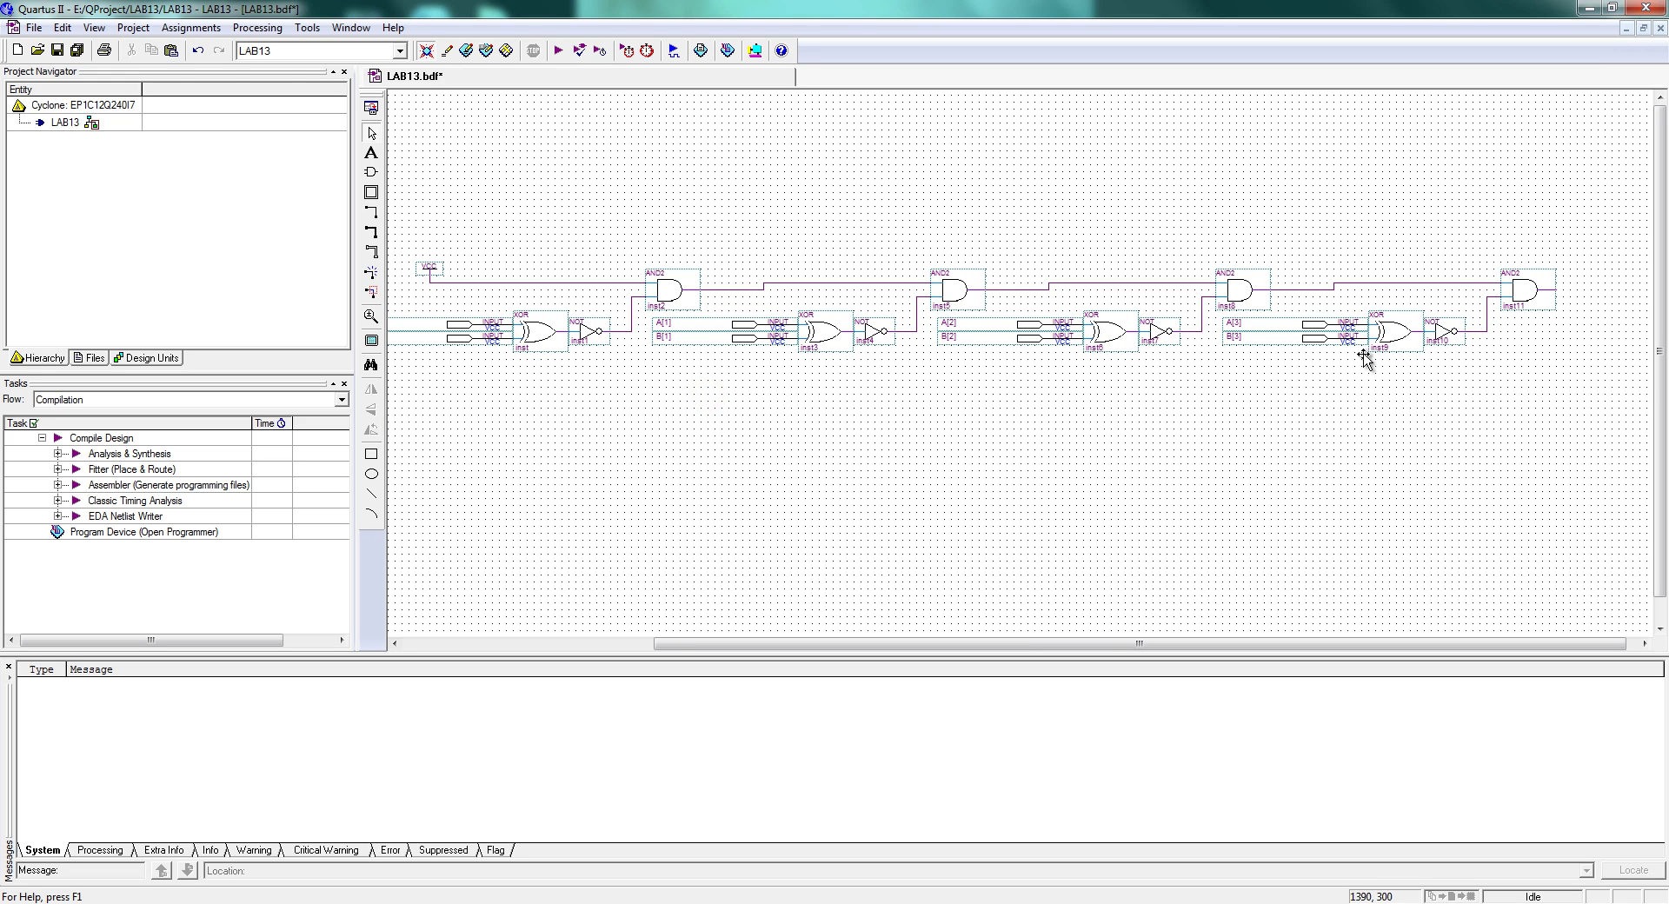
pyautogui.moveTo(778, 539); pyautogui.dragTo(711, 560)
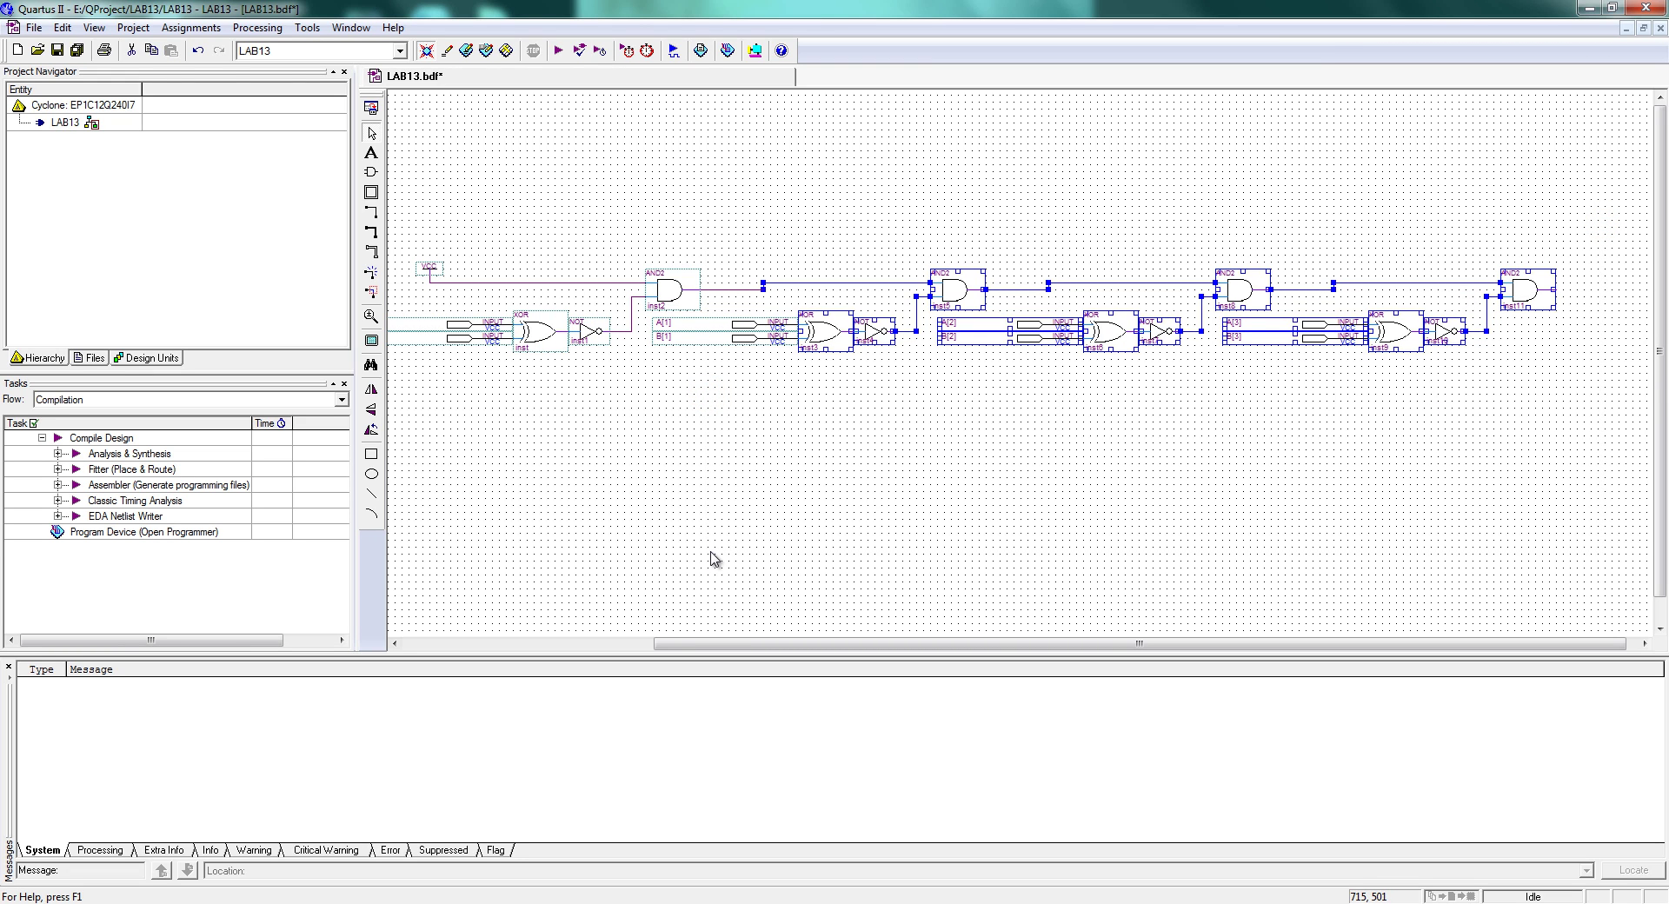
pyautogui.press('Delete')
pyautogui.click(680, 335)
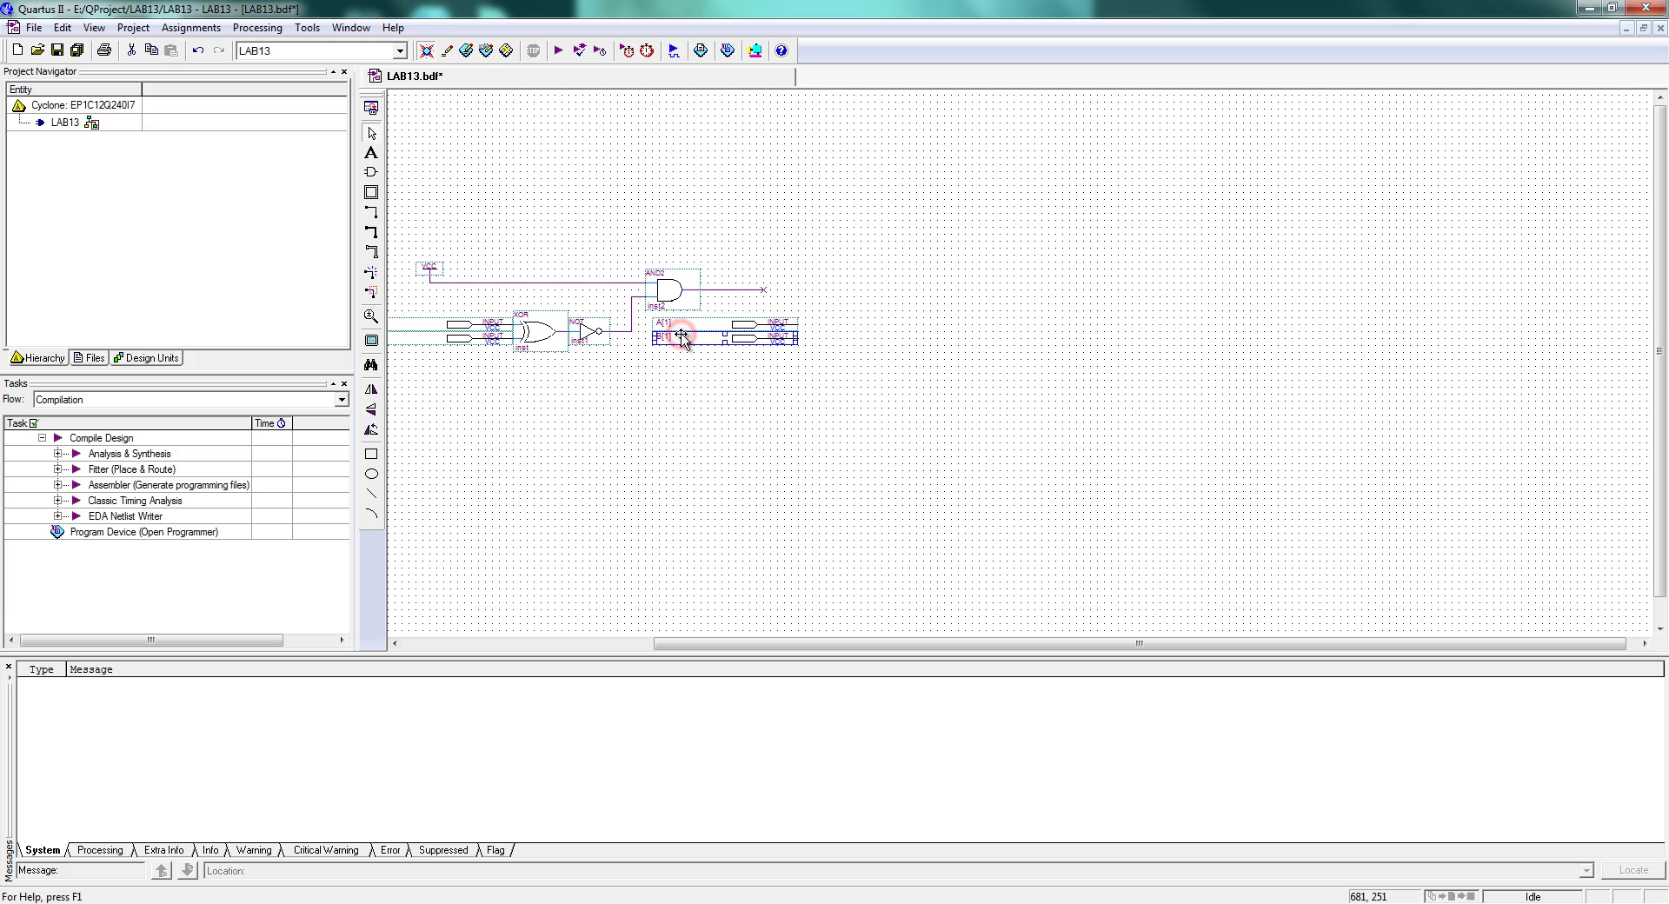
pyautogui.press('Delete')
# Delete the VCC symbol and its short vertical wire, leaving a straight free wire into the AND2 gate's upper input
pyautogui.click(432, 271)
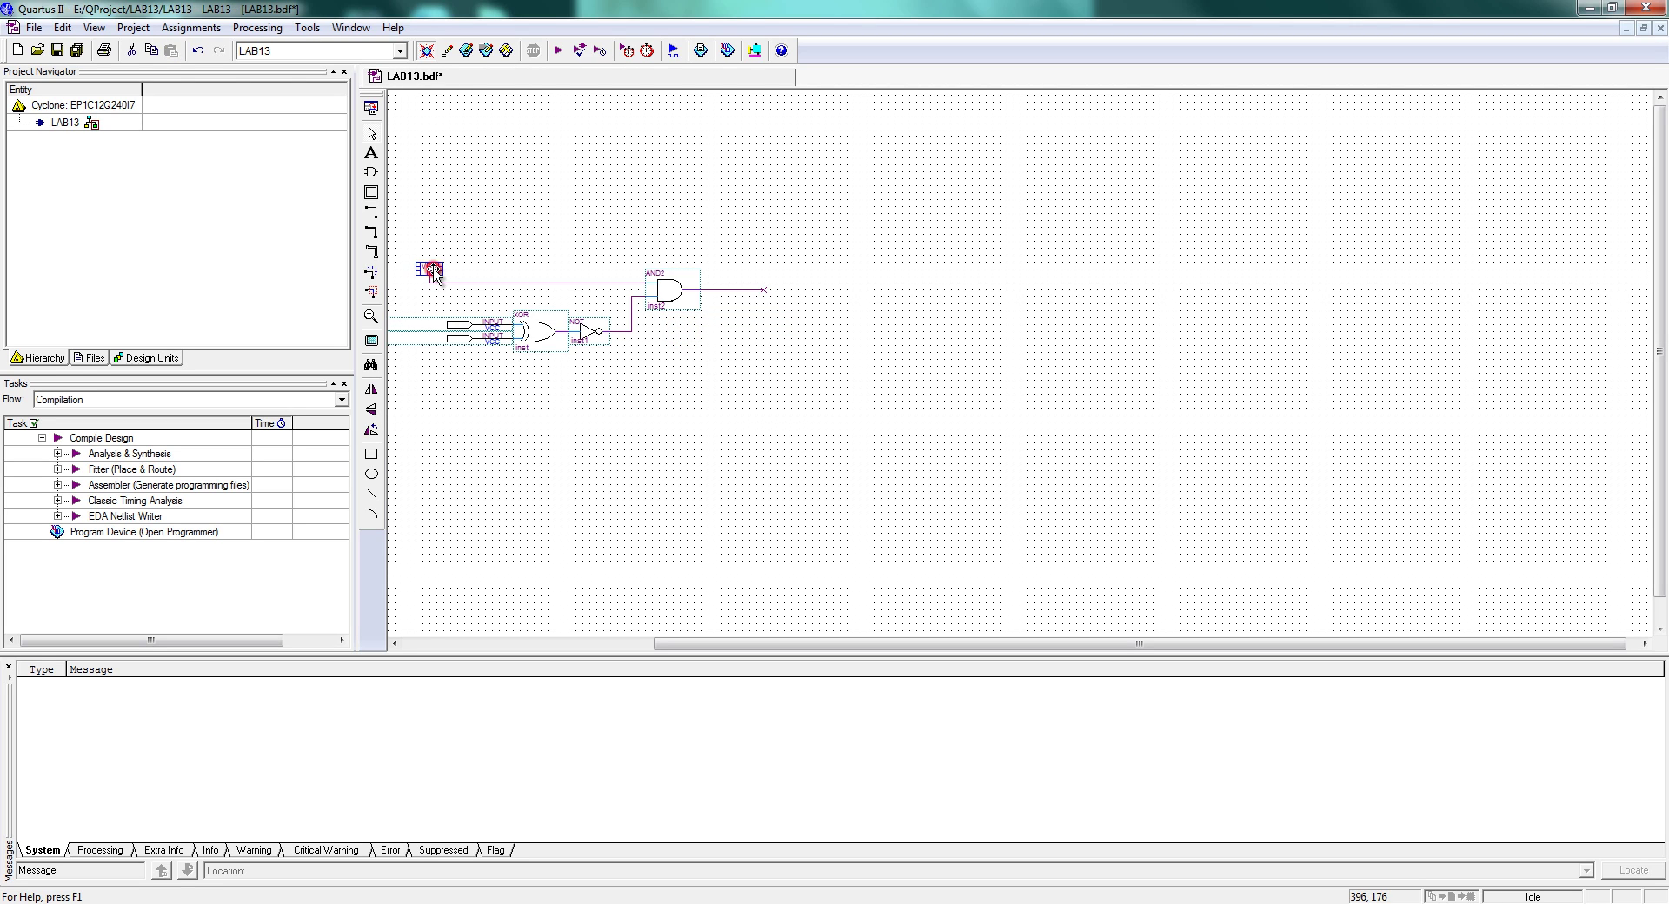
pyautogui.press('Delete')
pyautogui.click(480, 283)
pyautogui.moveTo(461, 285)
pyautogui.mouseDown()
pyautogui.moveTo(448, 265)
pyautogui.moveTo(430, 278)
pyautogui.mouseUp()
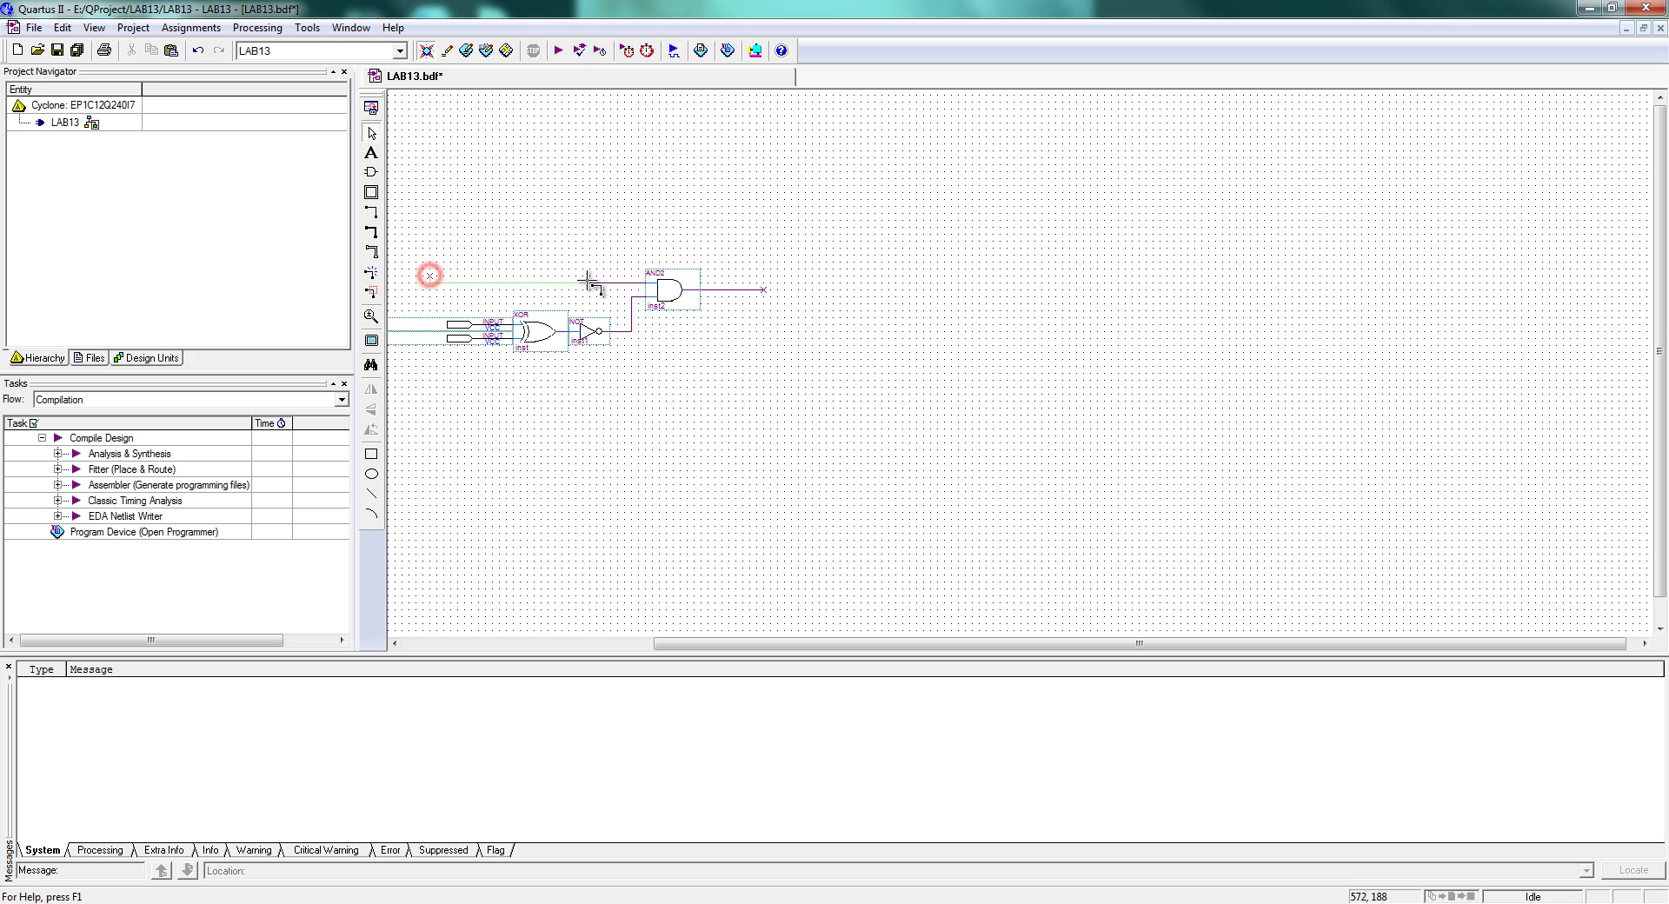
# Add an output pin to the AND2 gate's output wire and name it Y
pyautogui.click(707, 334)
pyautogui.doubleClick(766, 339)
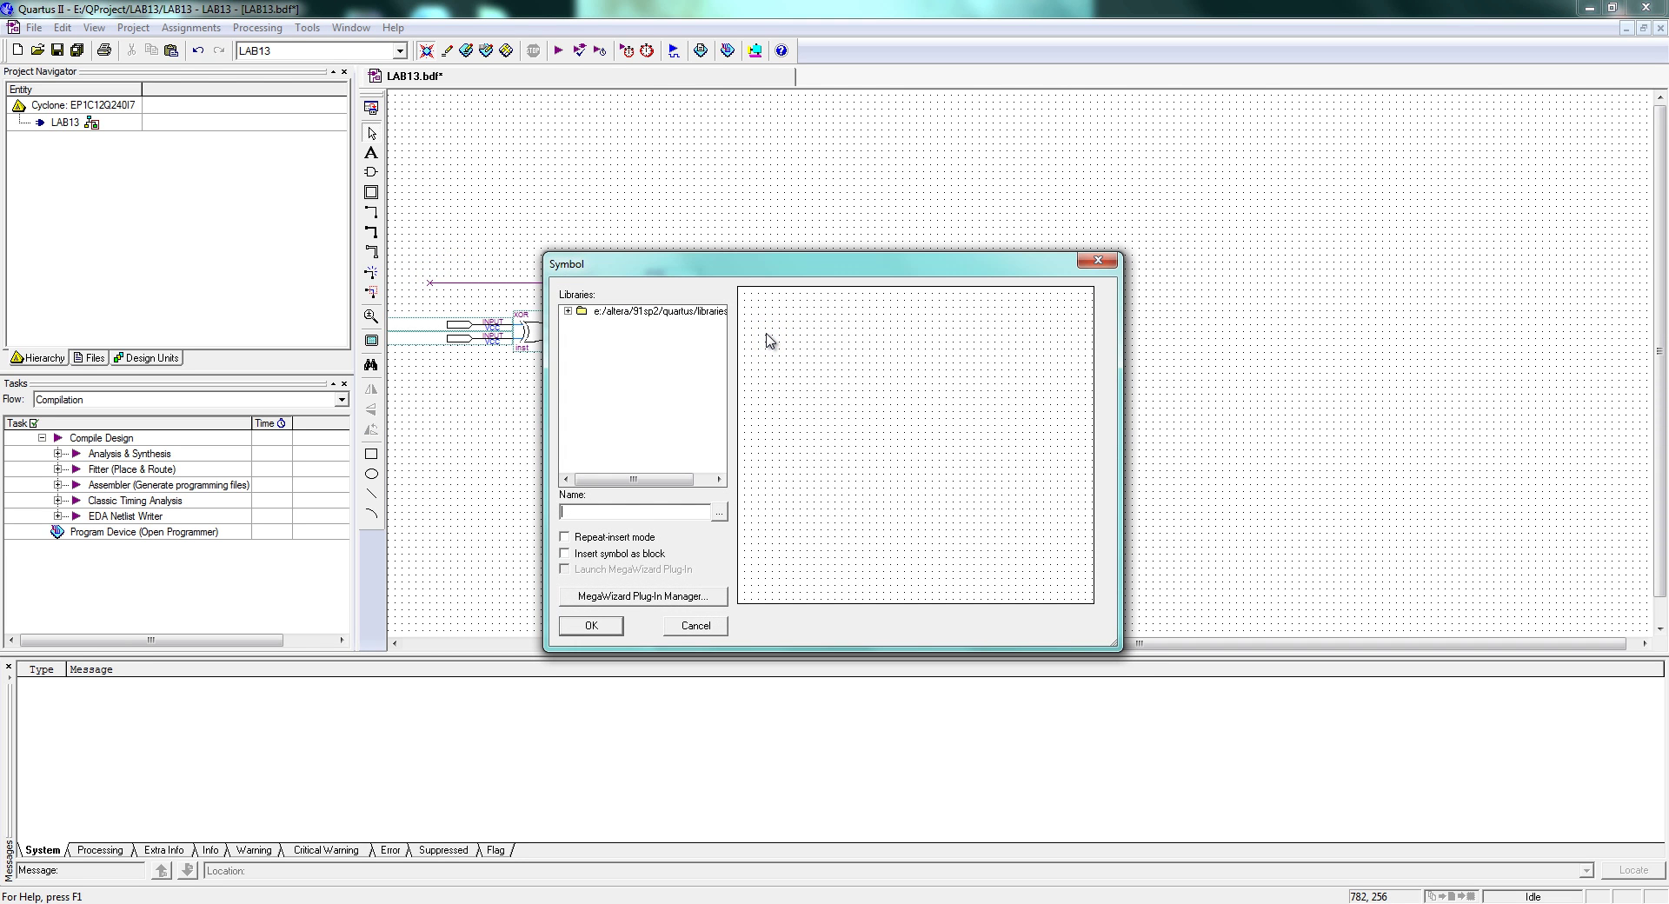
pyautogui.write('output')
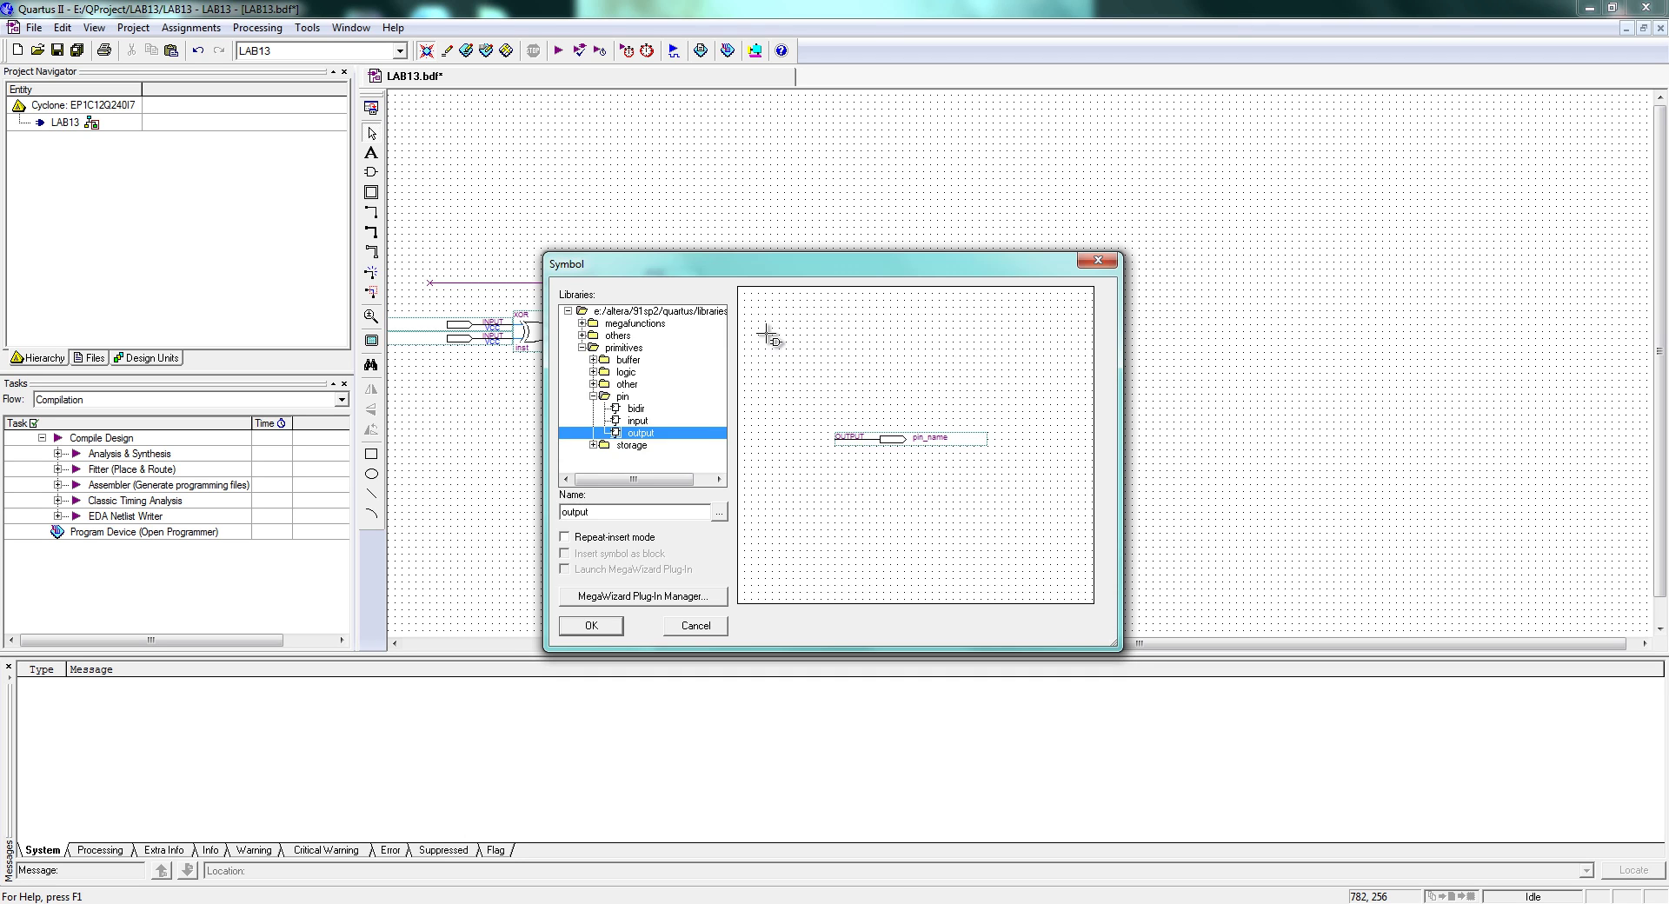
pyautogui.press('Return')
pyautogui.click(762, 279)
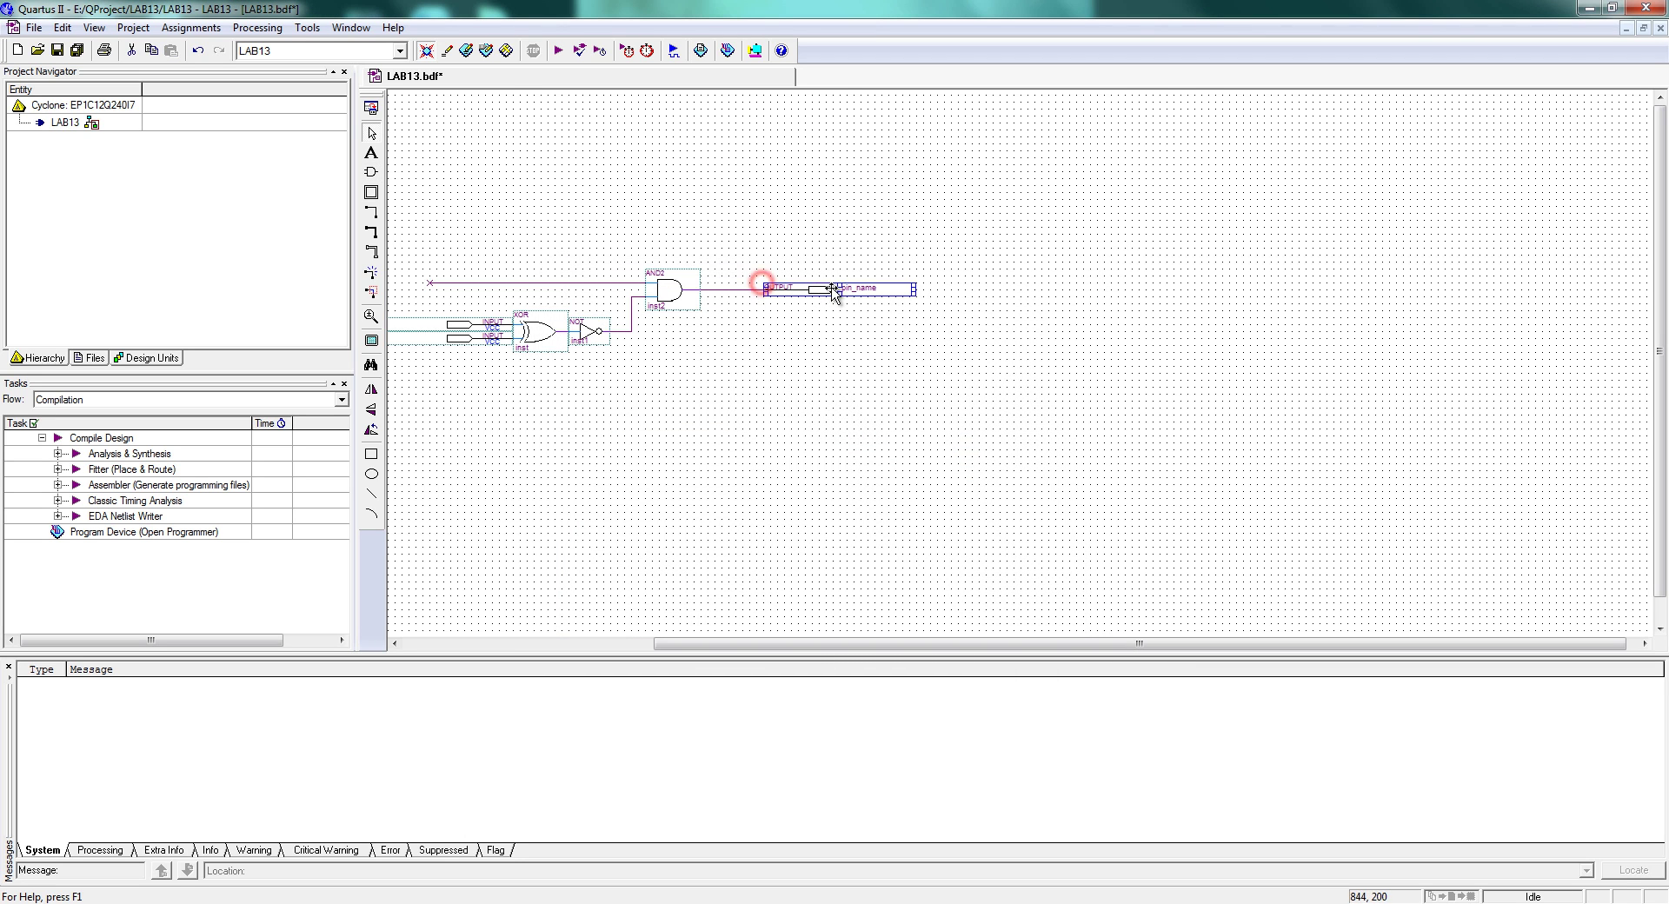
pyautogui.doubleClick(835, 290)
pyautogui.write('Y')
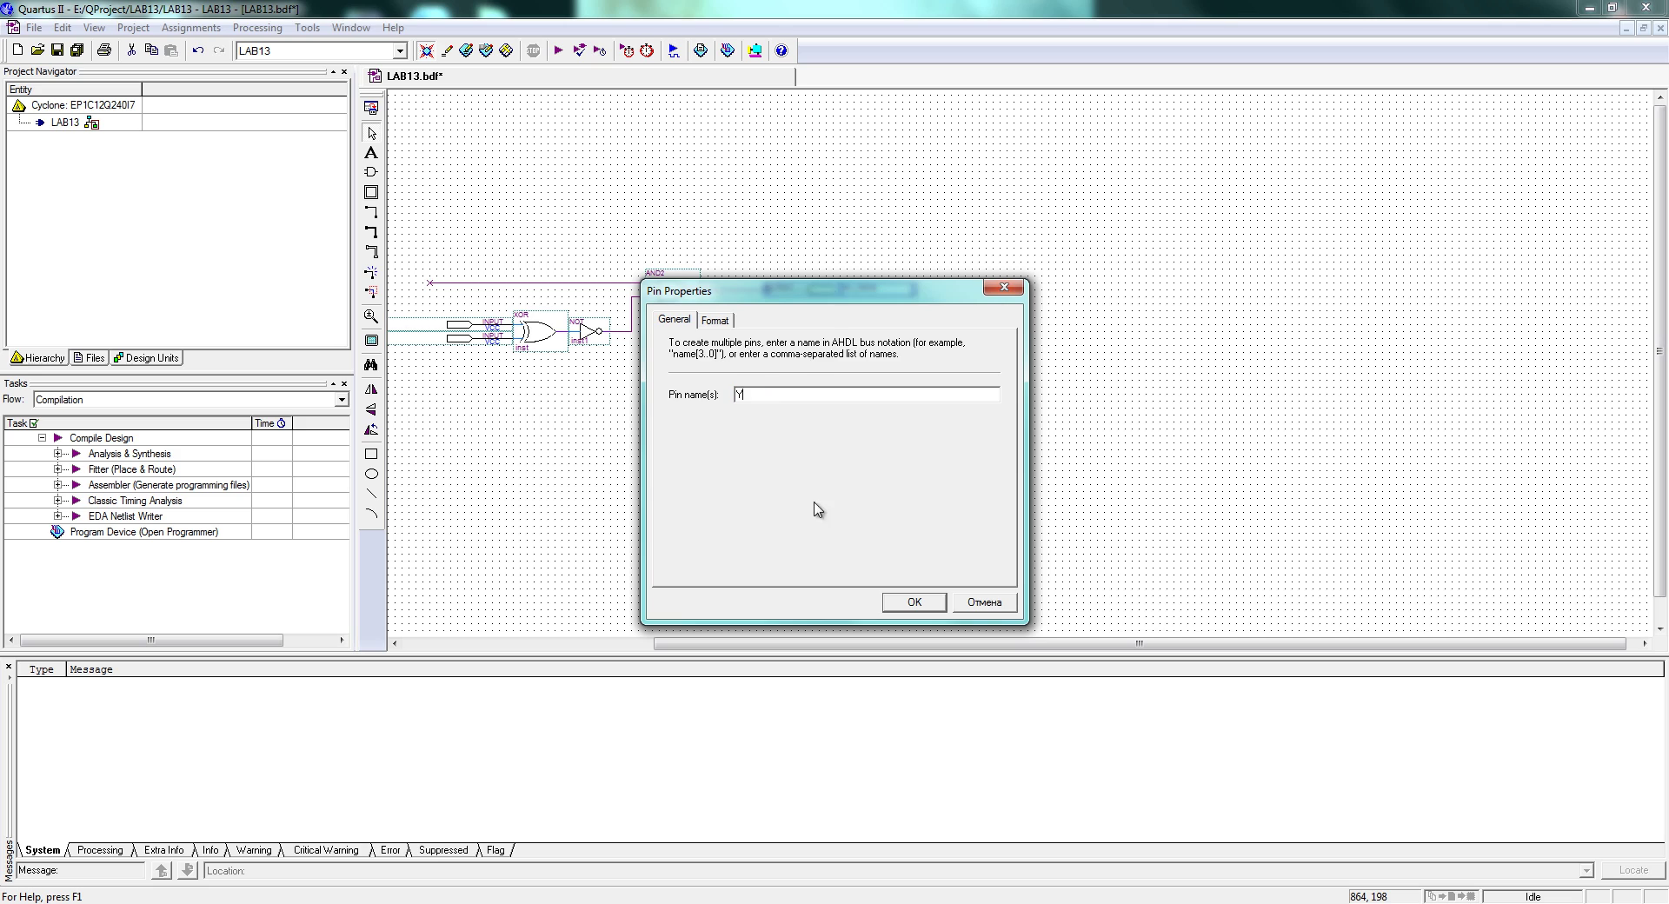
pyautogui.click(903, 600)
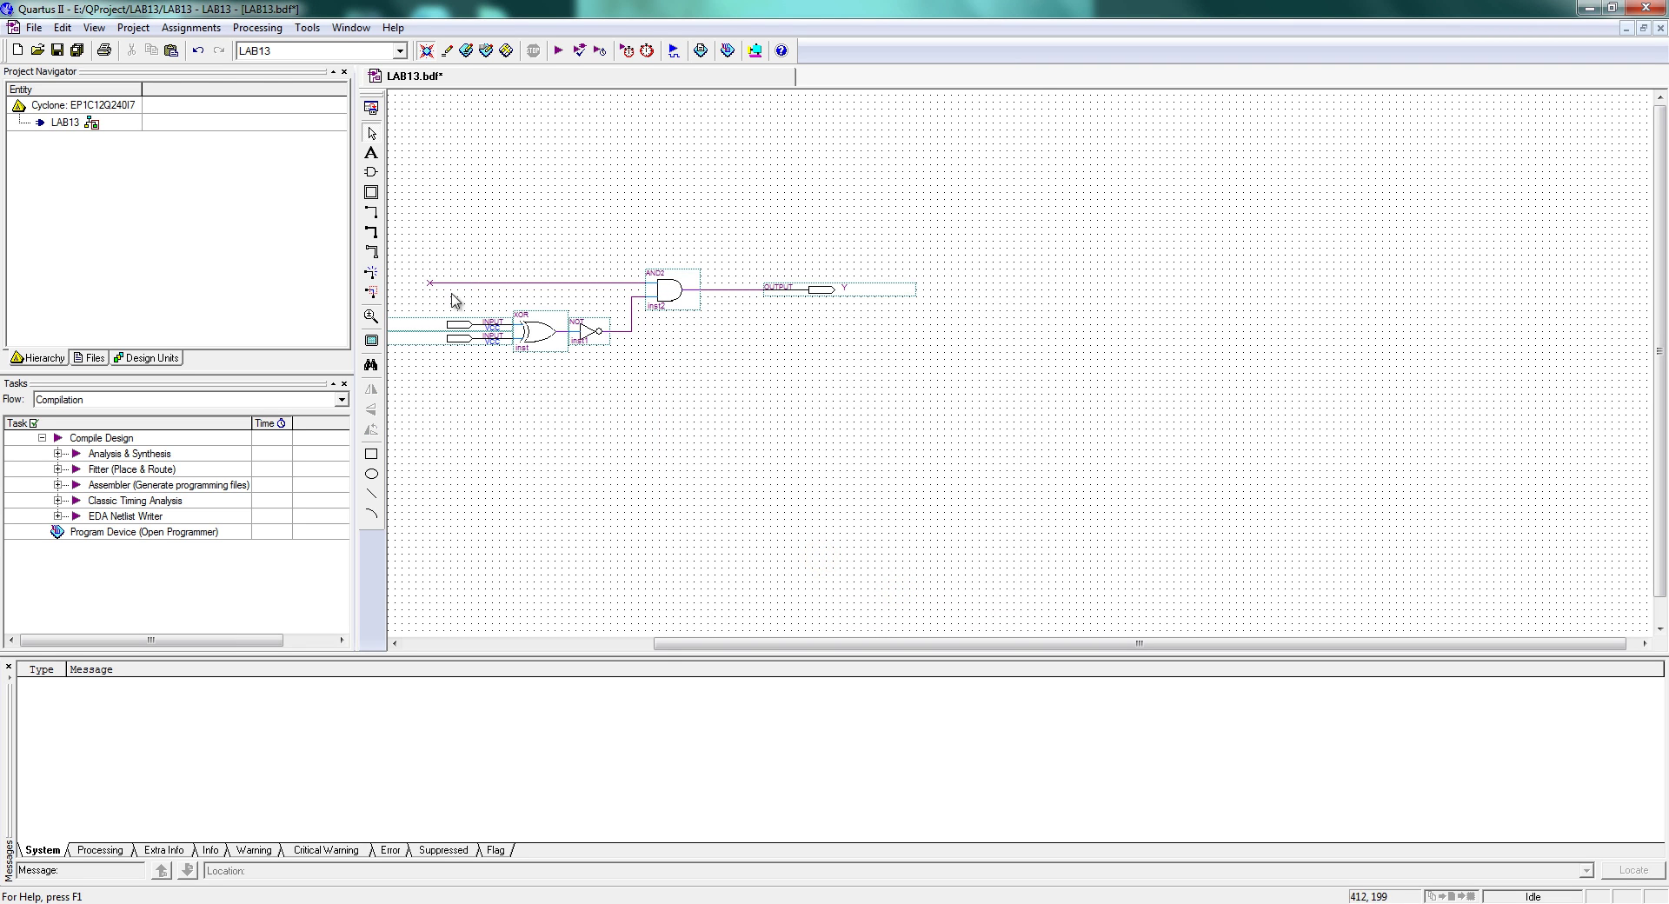
# Copy the A[0] input pin onto the free AND2 wire, turn on rubberbanding and align the copy above the A[0] and B[0] pins
pyautogui.moveTo(658, 646); pyautogui.dragTo(488, 645)
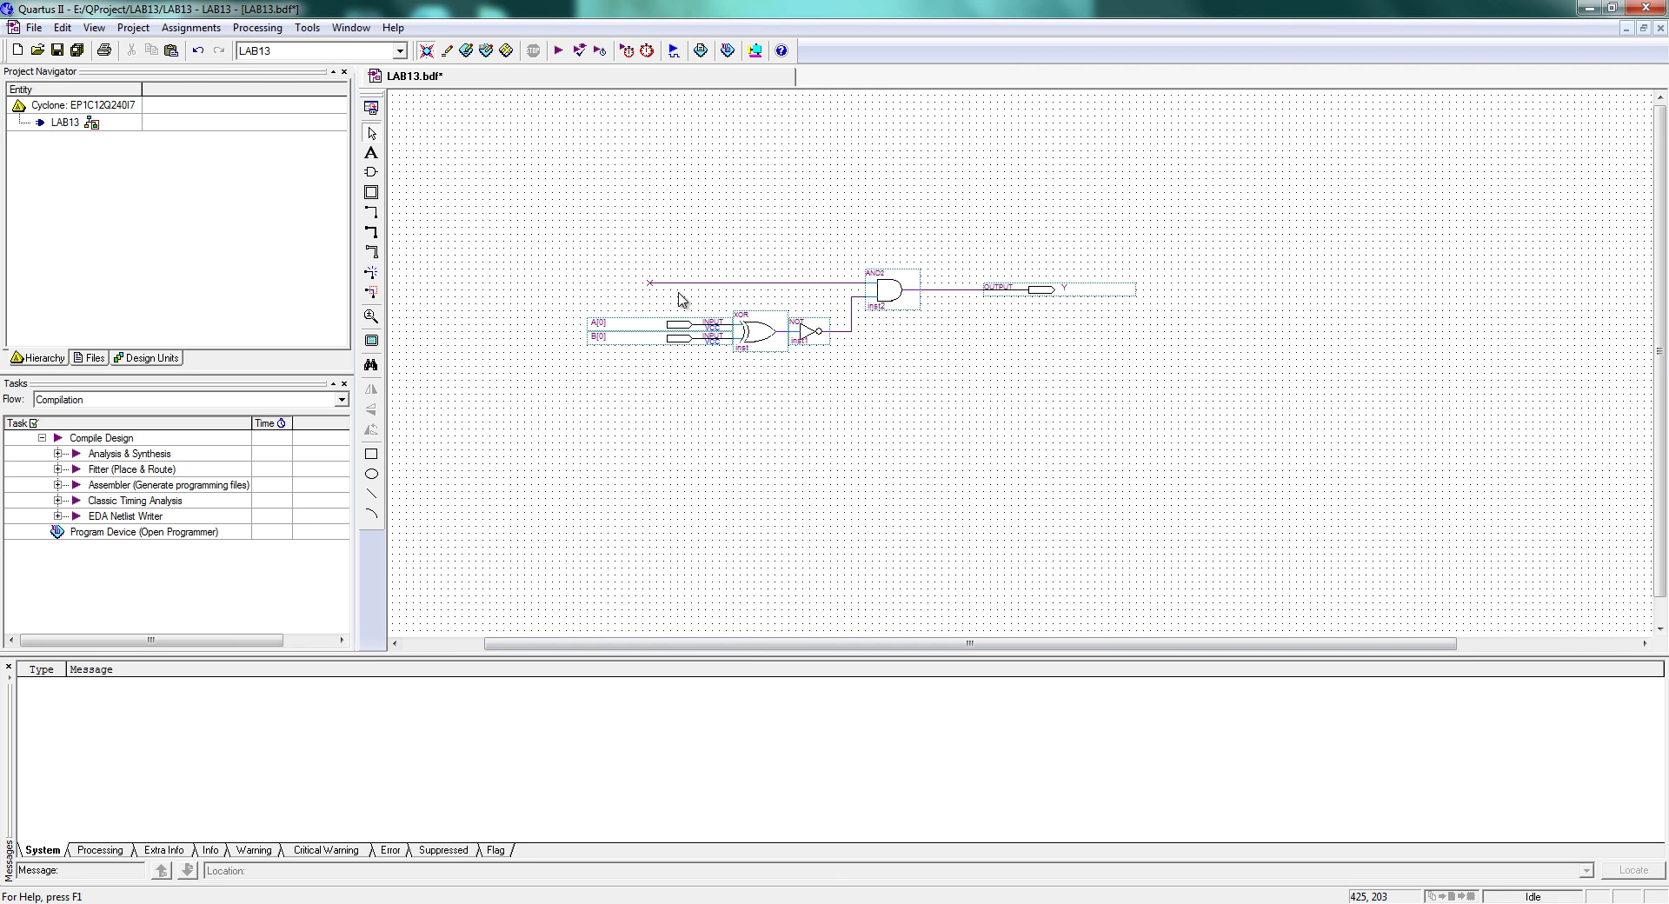
pyautogui.keyDown('ctrl'); pyautogui.moveTo(636, 327); pyautogui.dragTo(552, 285); pyautogui.keyUp('ctrl')
pyautogui.press('Right')
pyautogui.press('Right')
pyautogui.press('Right')
pyautogui.press('Right')
pyautogui.press('Right')
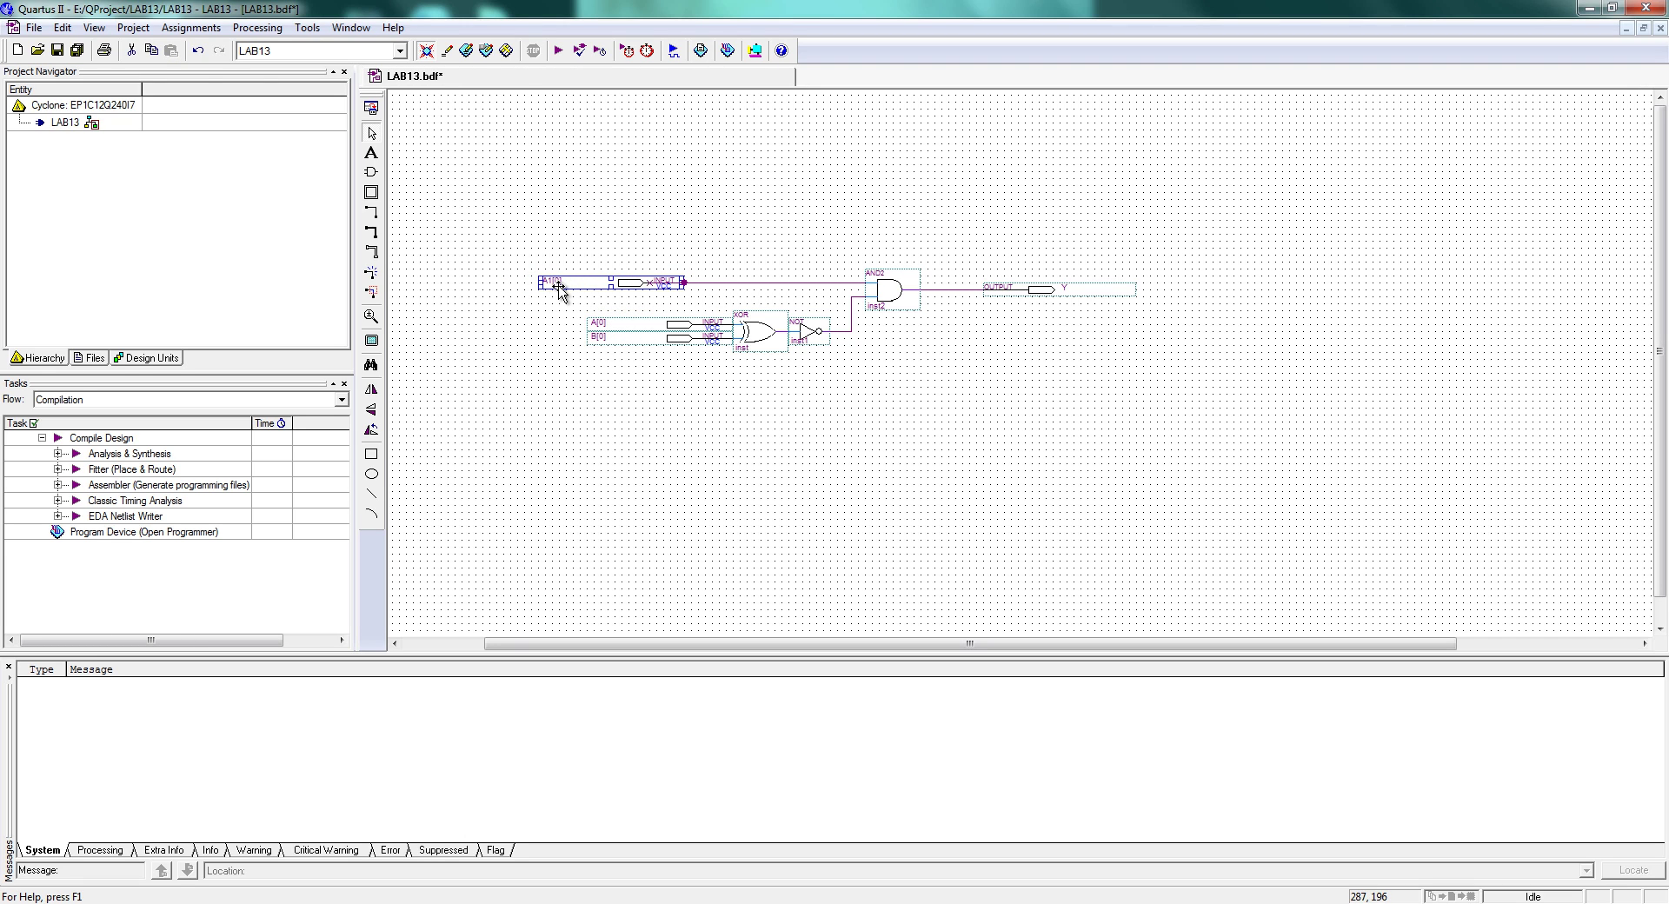
pyautogui.press('Left')
pyautogui.press('Left')
pyautogui.press('Left')
pyautogui.press('Left')
pyautogui.press('Left')
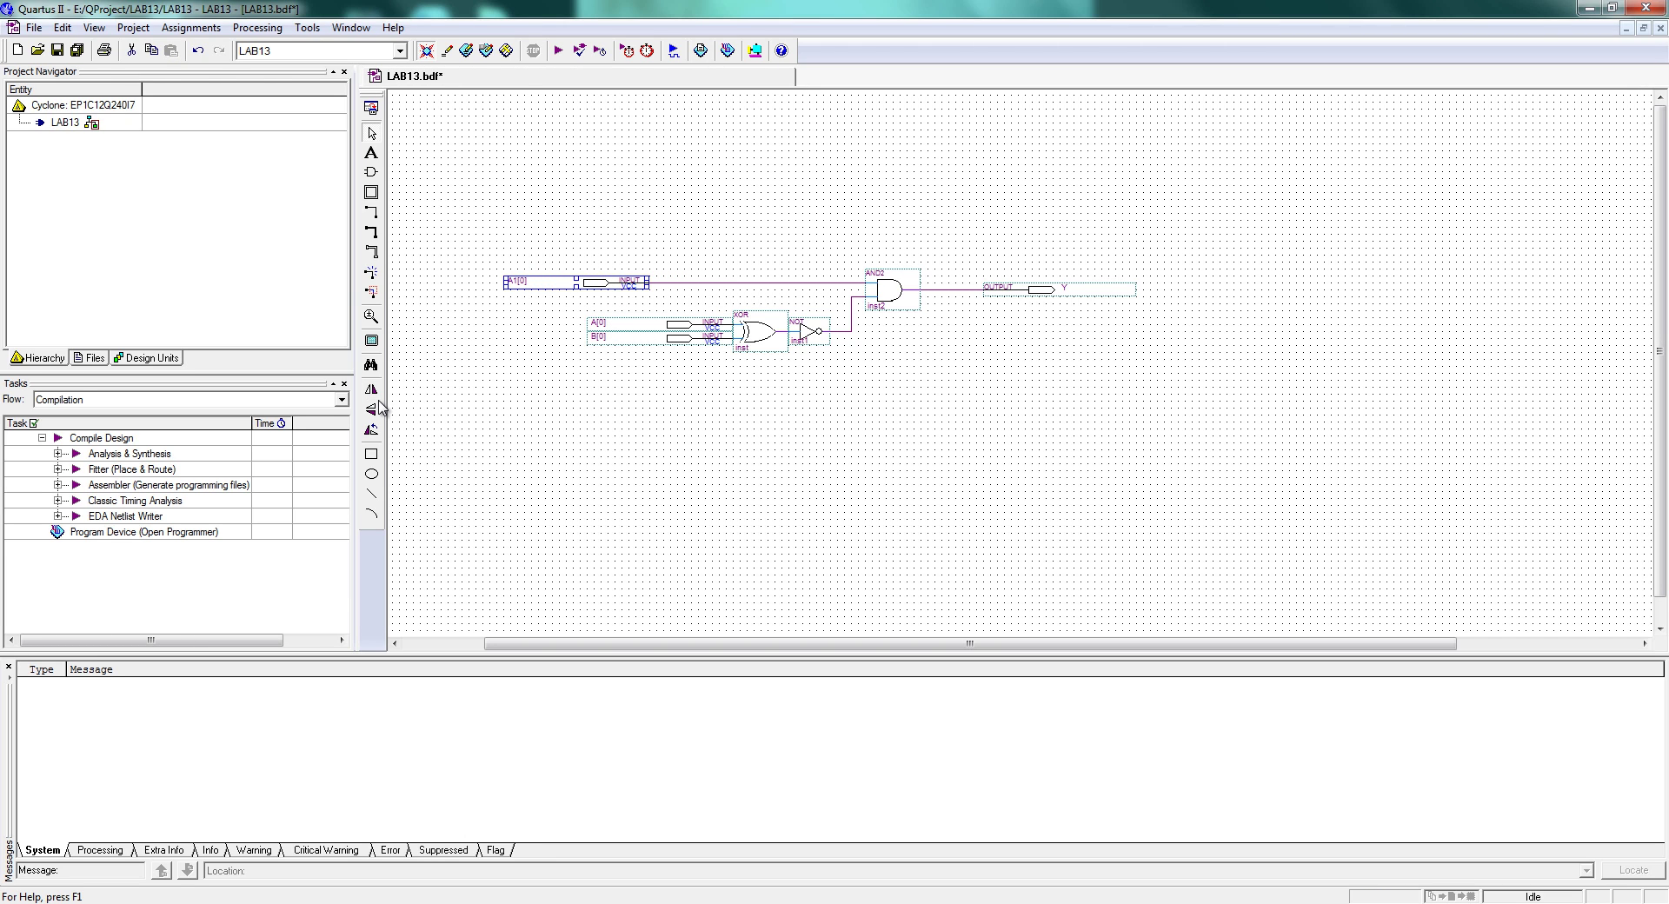
pyautogui.click(371, 272)
pyautogui.press('Right')
pyautogui.press('Right')
pyautogui.press('Right')
pyautogui.press('Right')
pyautogui.press('Right')
pyautogui.press('Right')
pyautogui.press('Right')
pyautogui.press('Right')
pyautogui.press('Right')
pyautogui.press('Right')
pyautogui.press('Right')
pyautogui.press('Right')
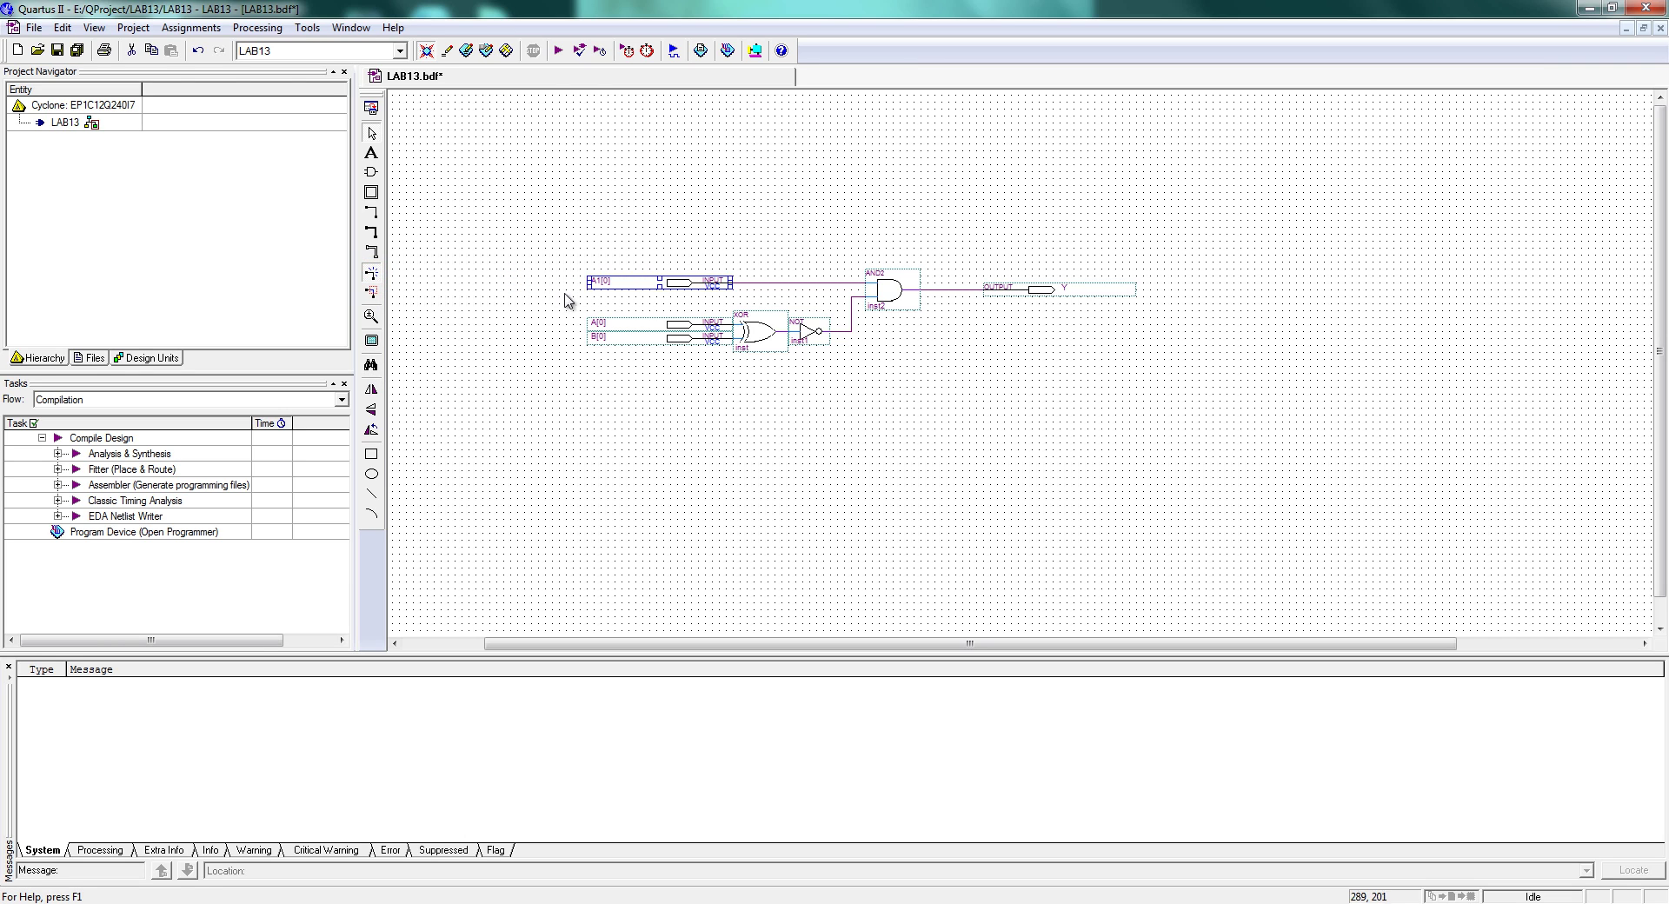
# Rename the three input pins from upper to lower as X, A and B
pyautogui.click(570, 299)
pyautogui.doubleClick(637, 283)
pyautogui.write('X')
pyautogui.click(910, 601)
pyautogui.doubleClick(625, 326)
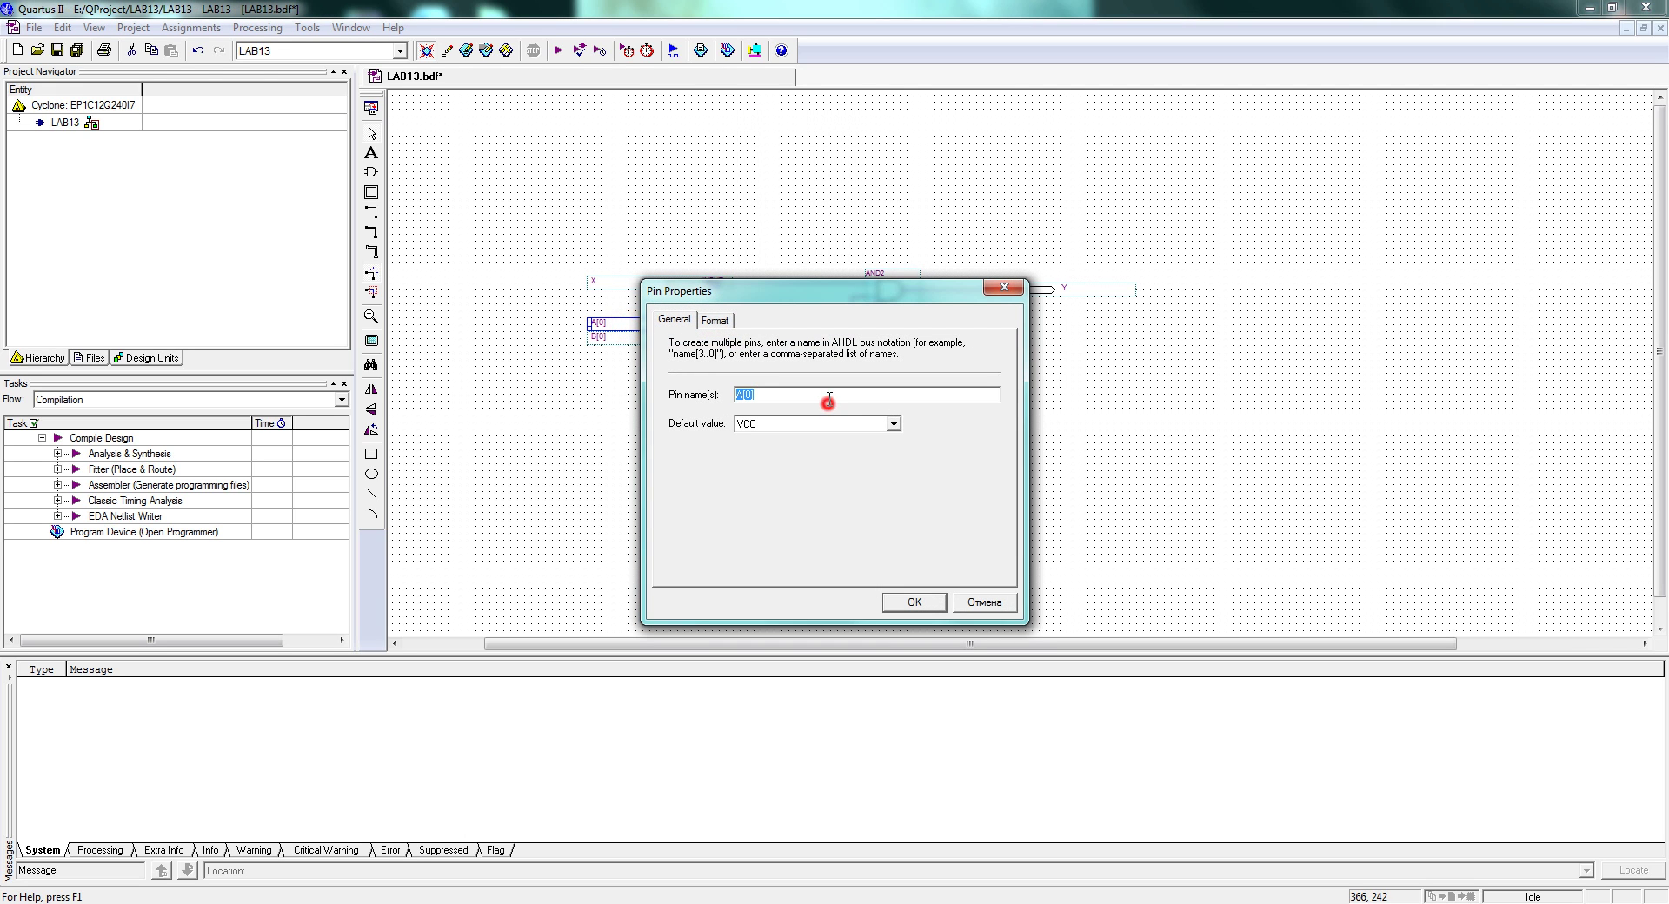
pyautogui.write('A')
pyautogui.click(914, 603)
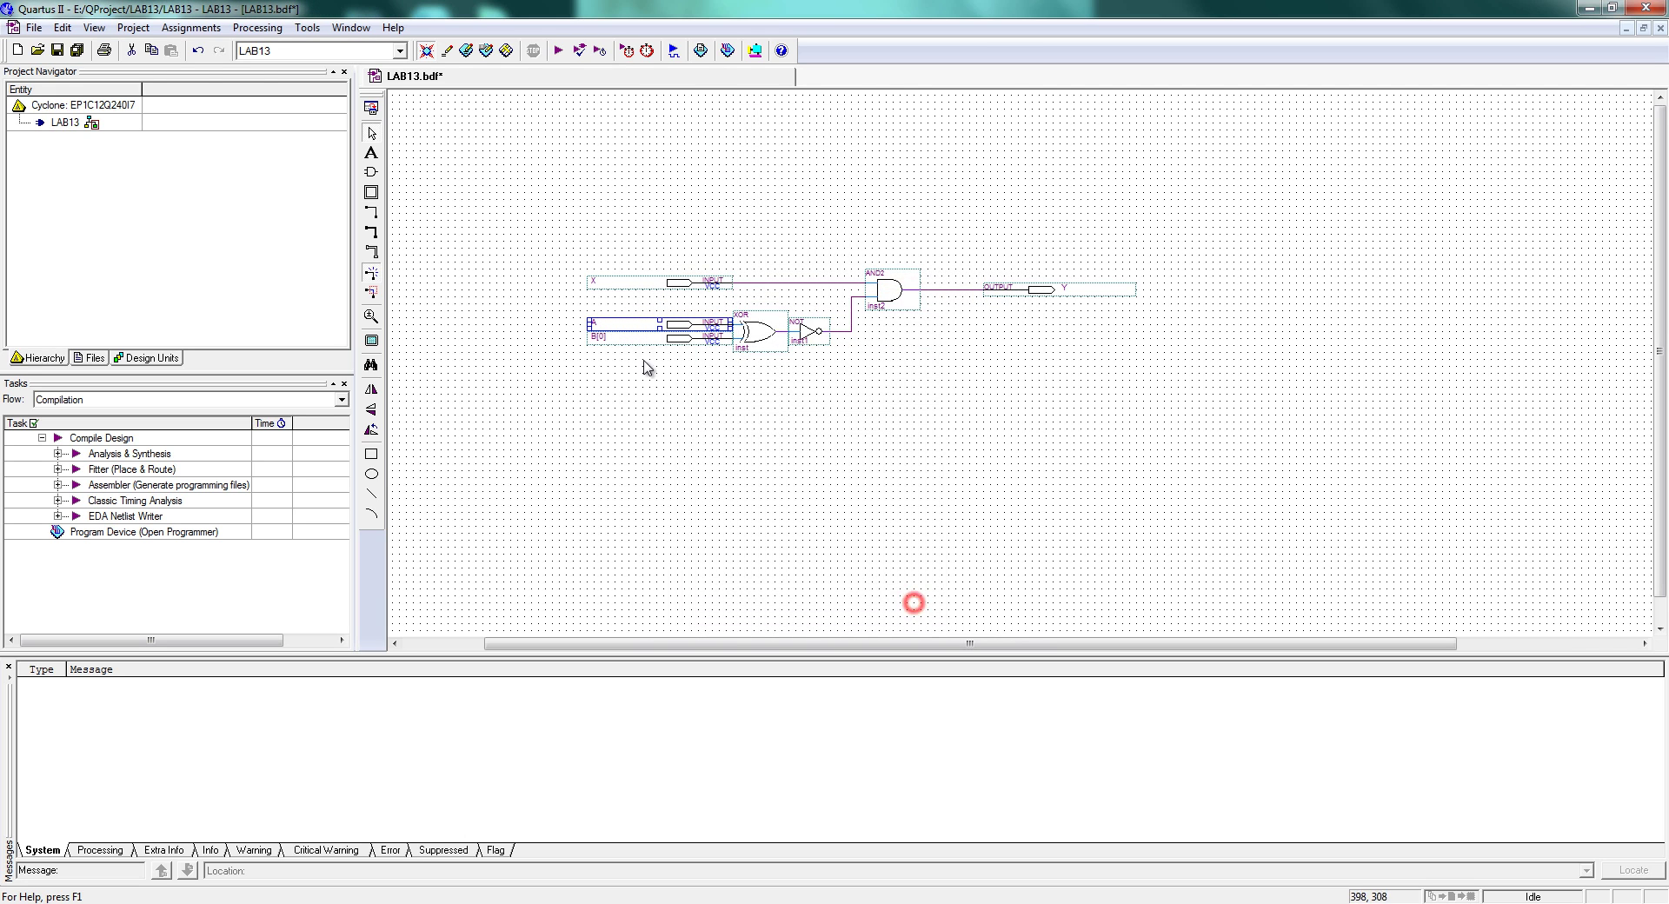
pyautogui.doubleClick(600, 336)
pyautogui.write('B')
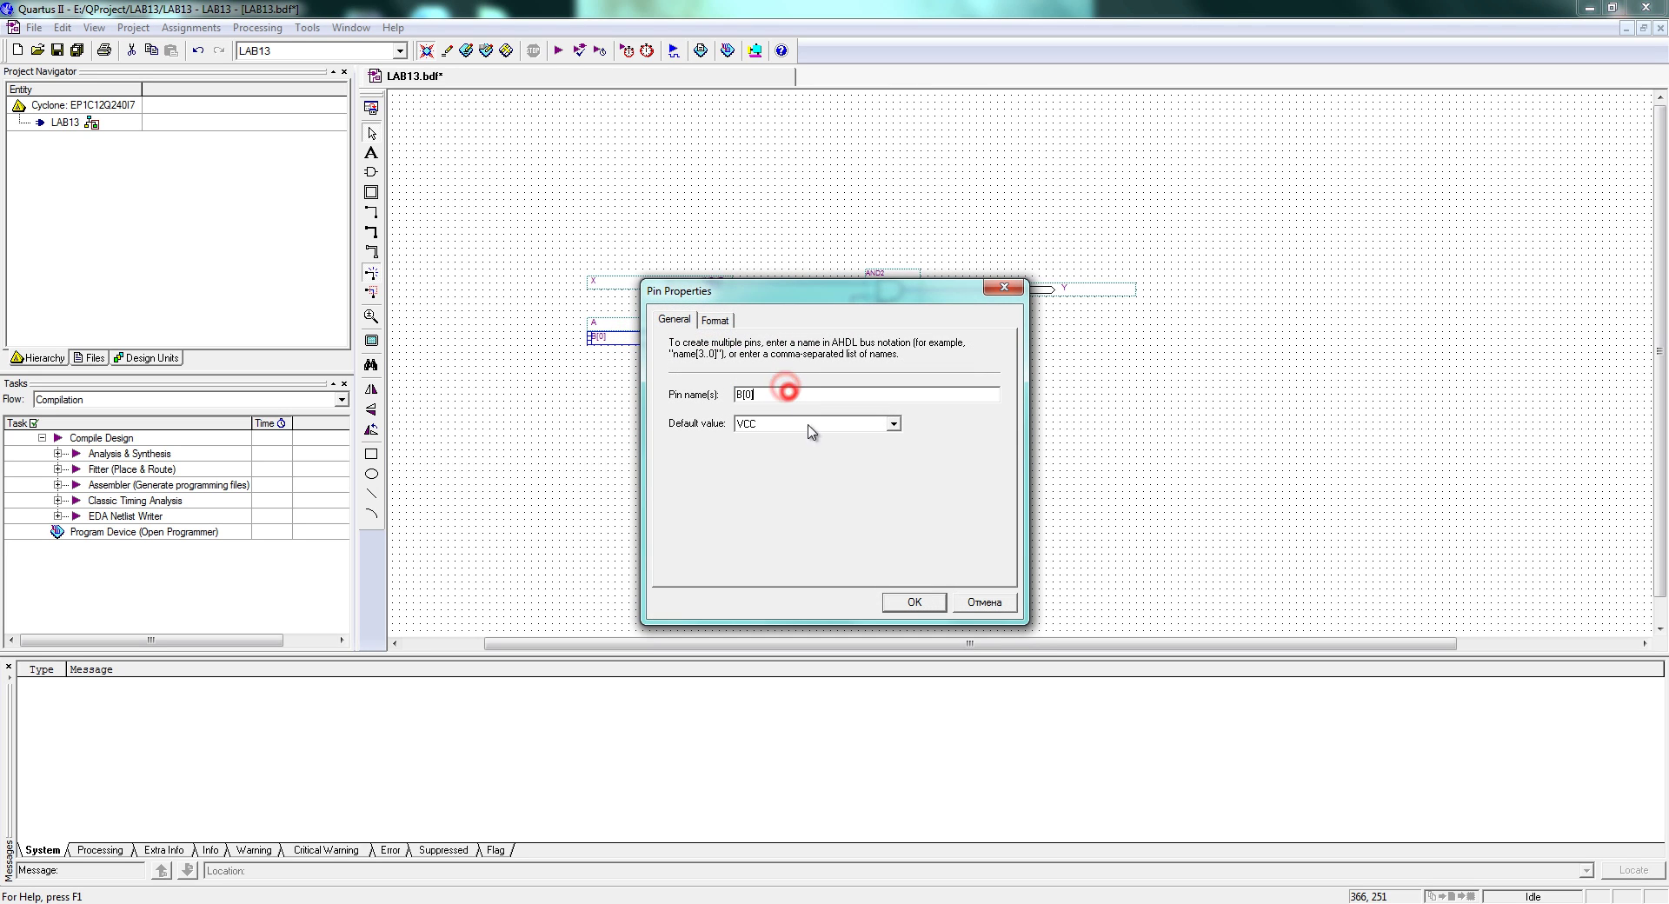
pyautogui.click(904, 598)
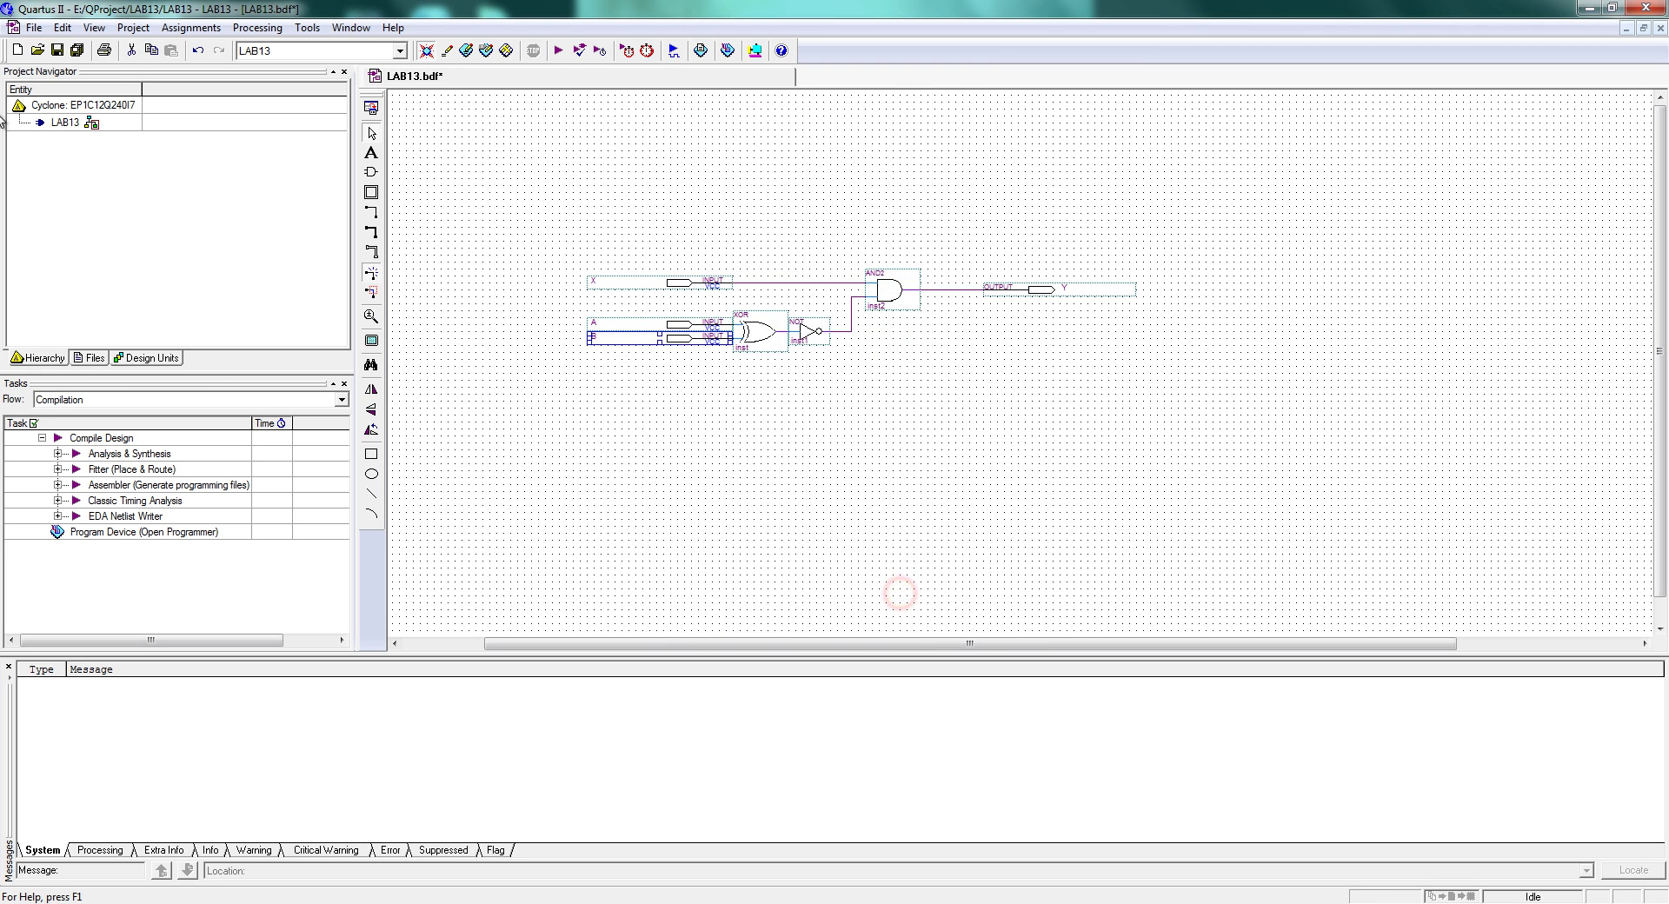
# Save the single-stage schematic under the new file name EB_Eq in the LAB13 folder
pyautogui.click(34, 27)
pyautogui.click(63, 229)
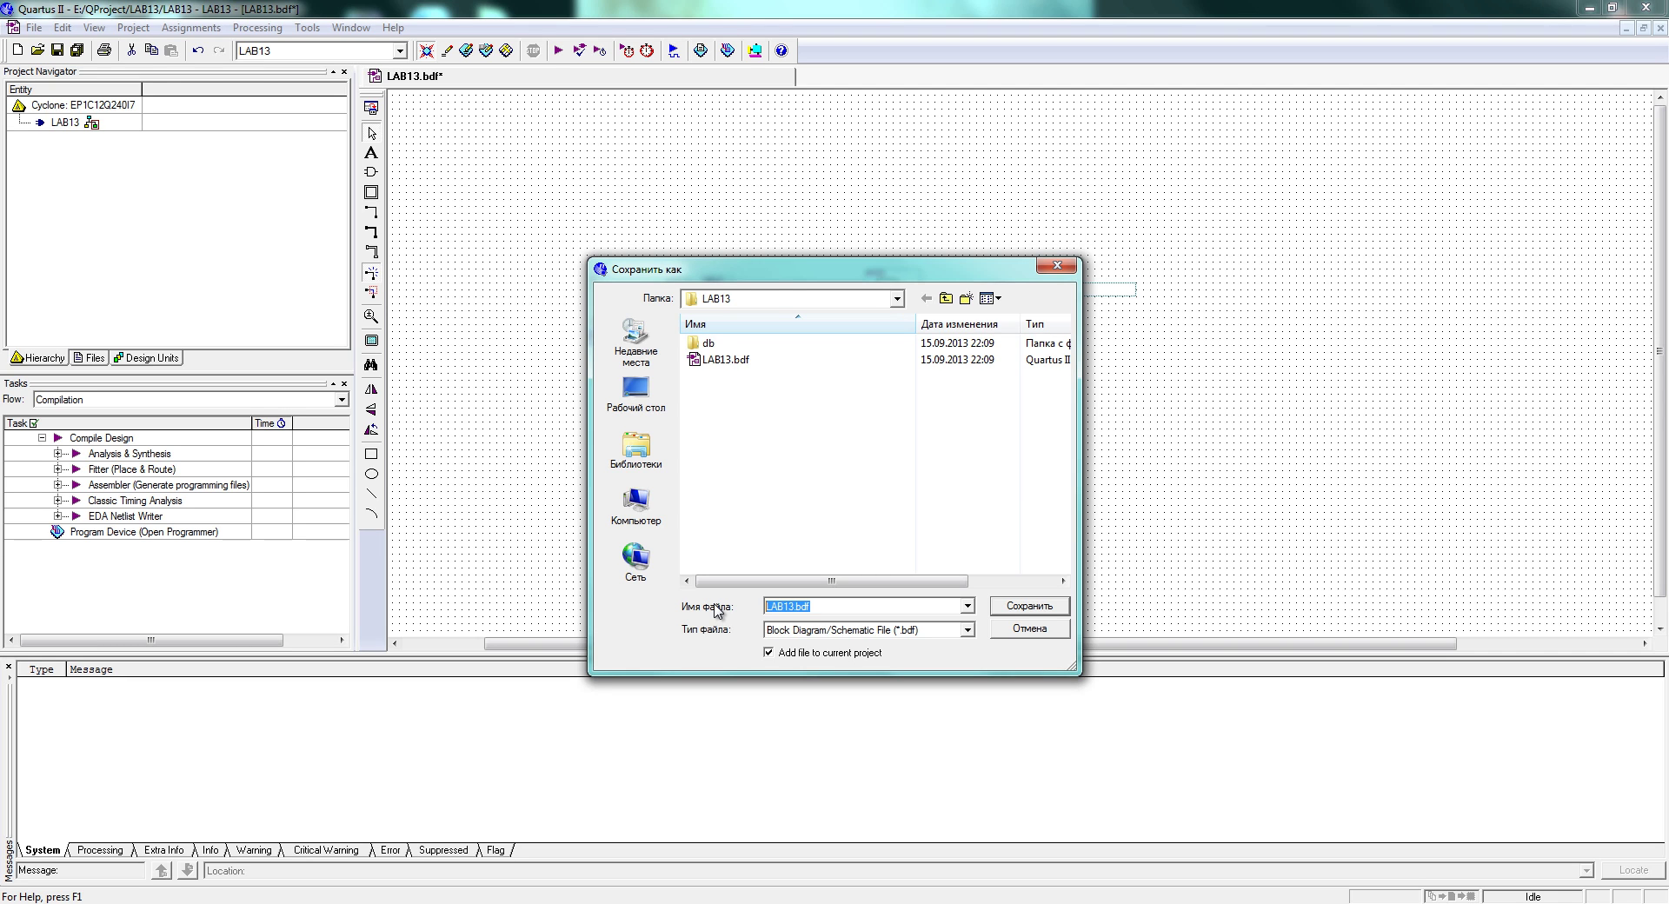
pyautogui.write('EB_Eq')
pyautogui.click(1015, 606)
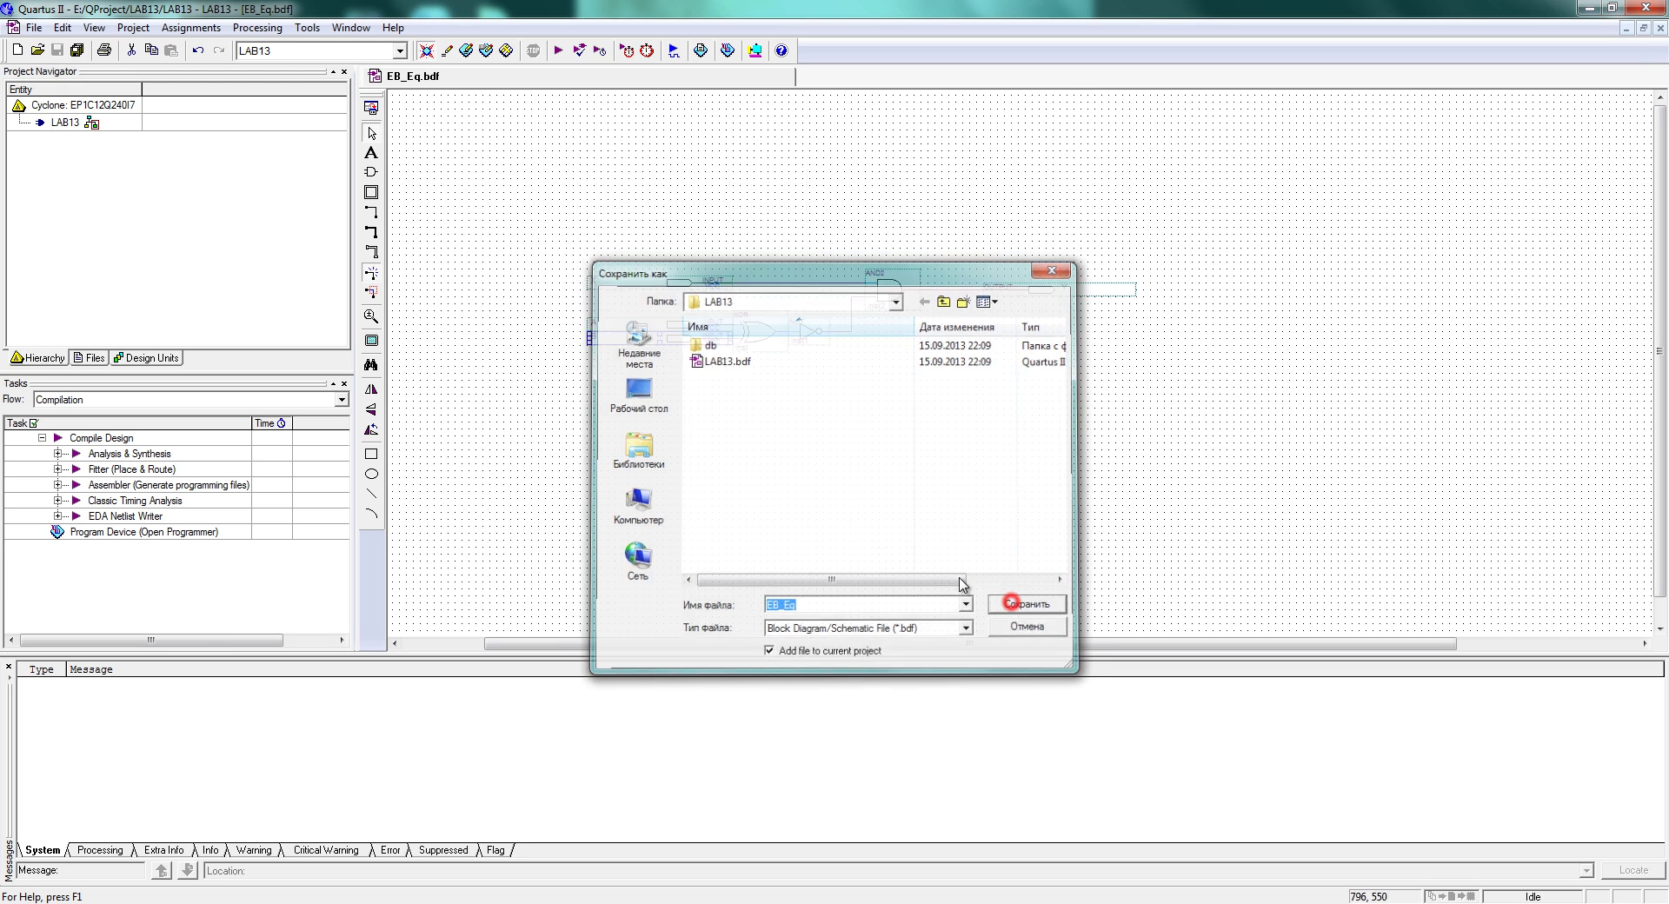
# Create the symbol file EB_Eq.bsf from the current schematic, and close the schematic
pyautogui.click(34, 28)
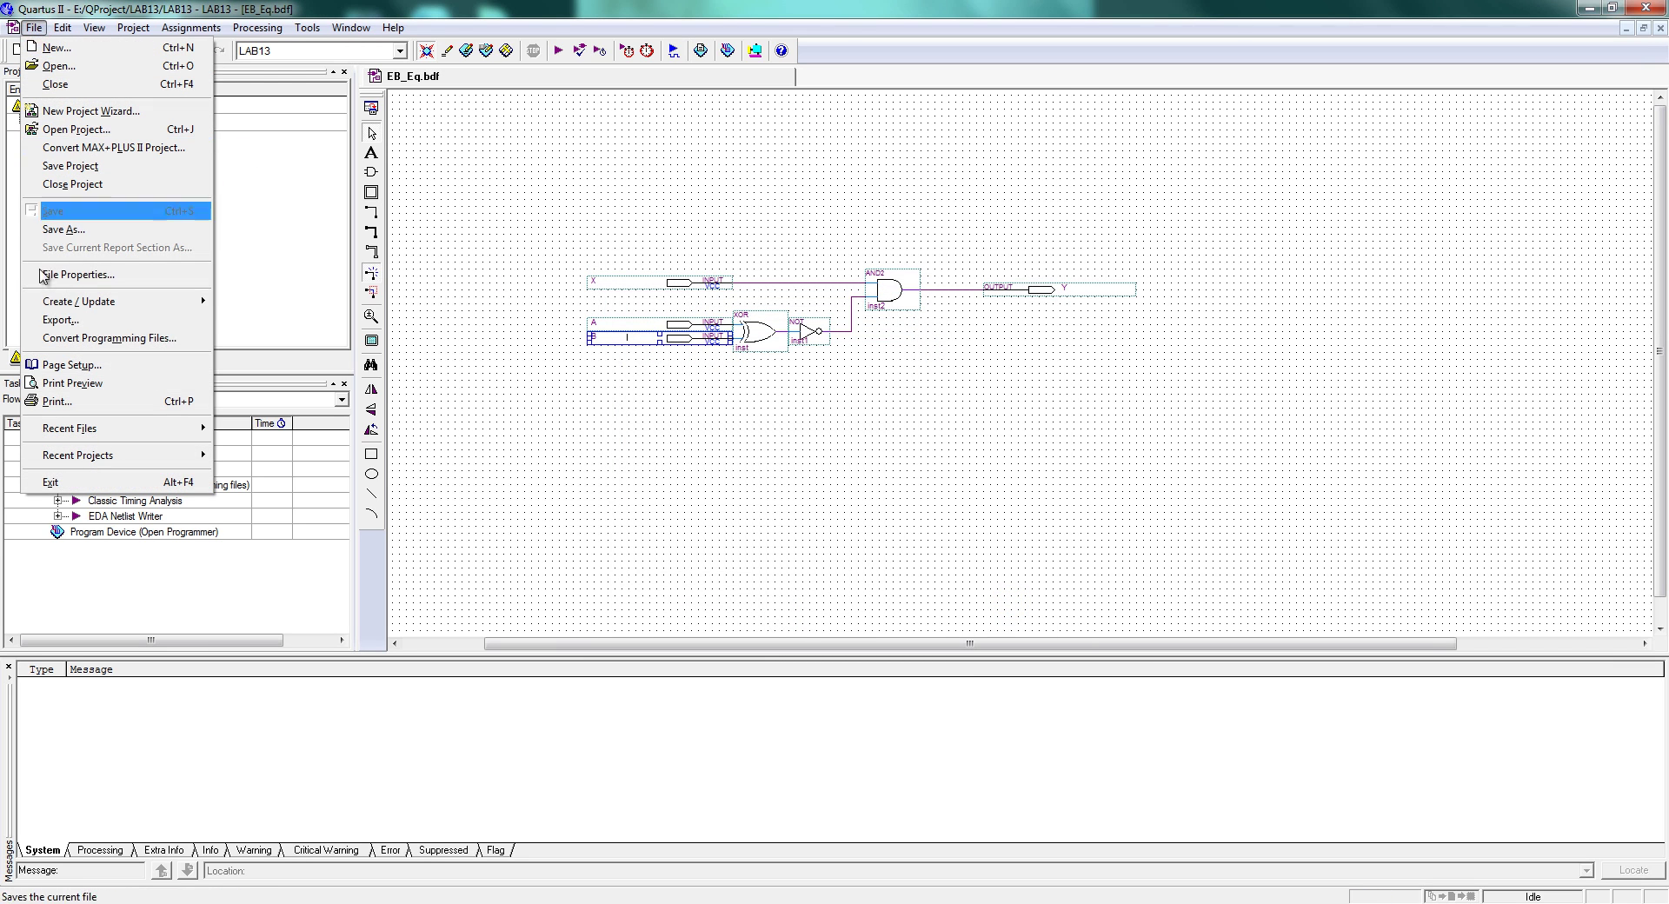
pyautogui.click(66, 303)
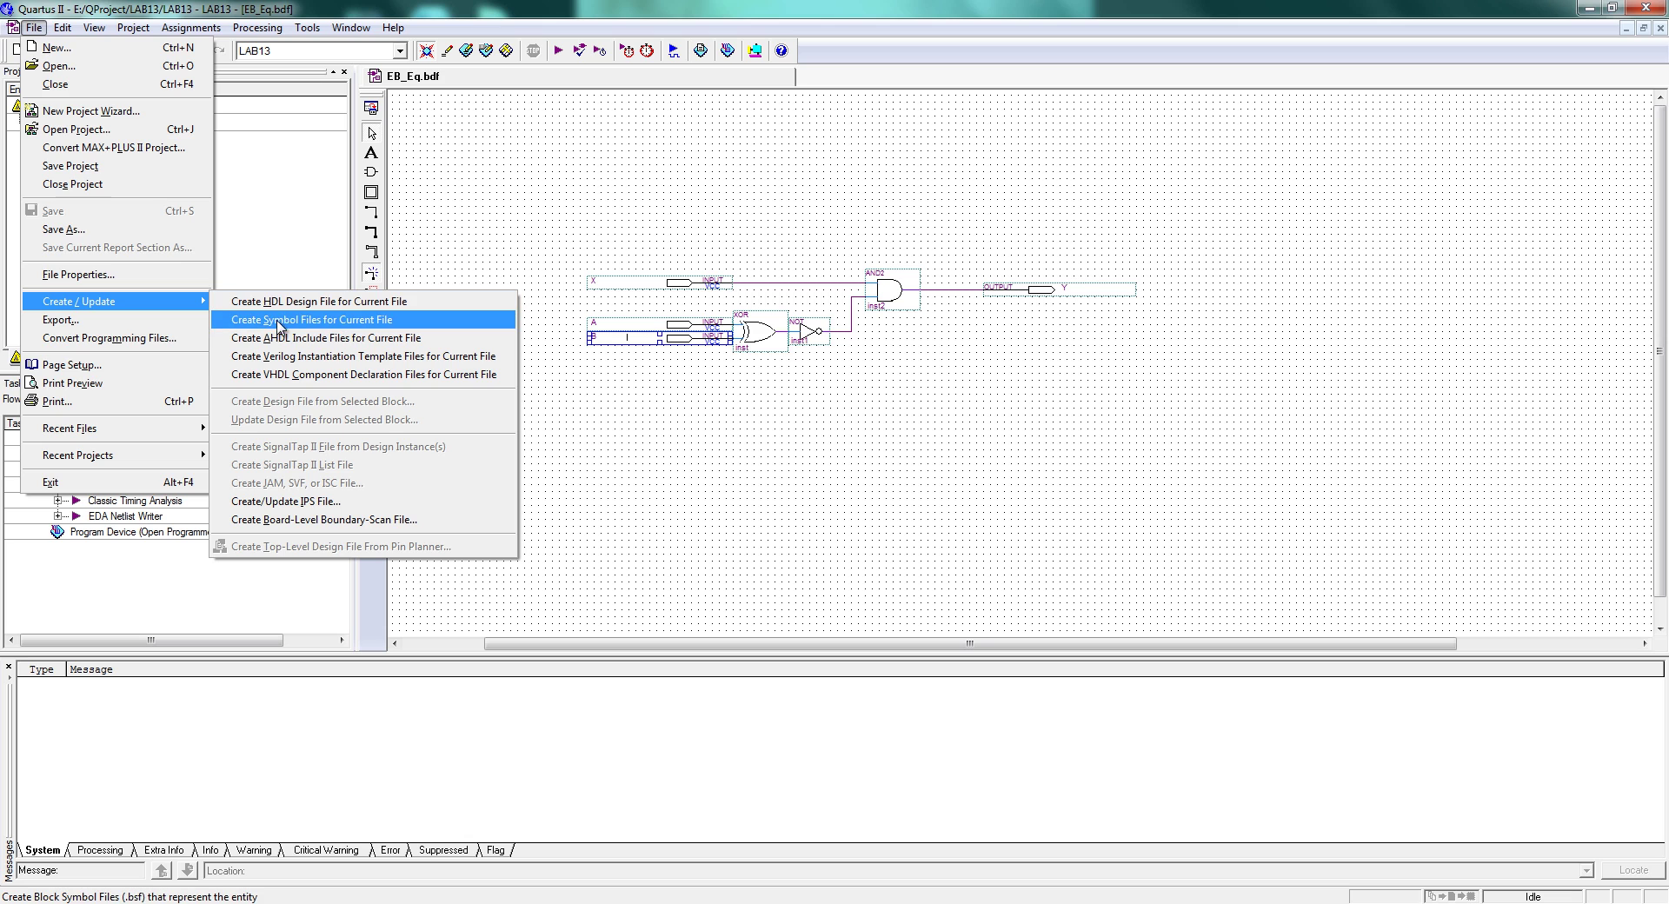
pyautogui.click(283, 321)
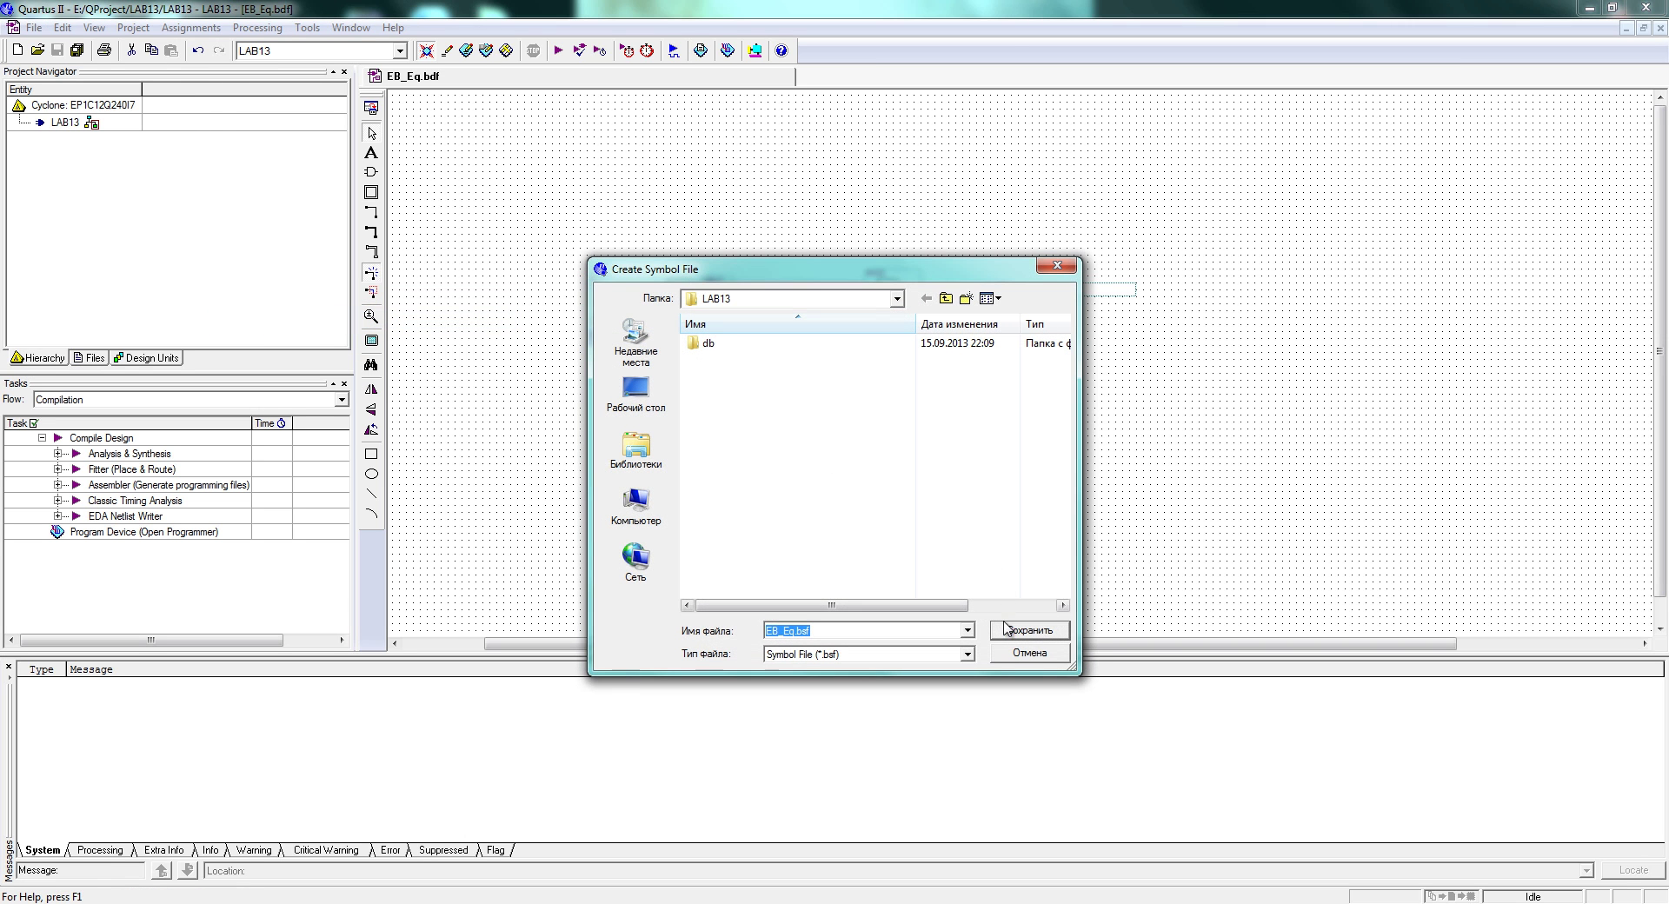
pyautogui.click(1008, 632)
pyautogui.click(960, 506)
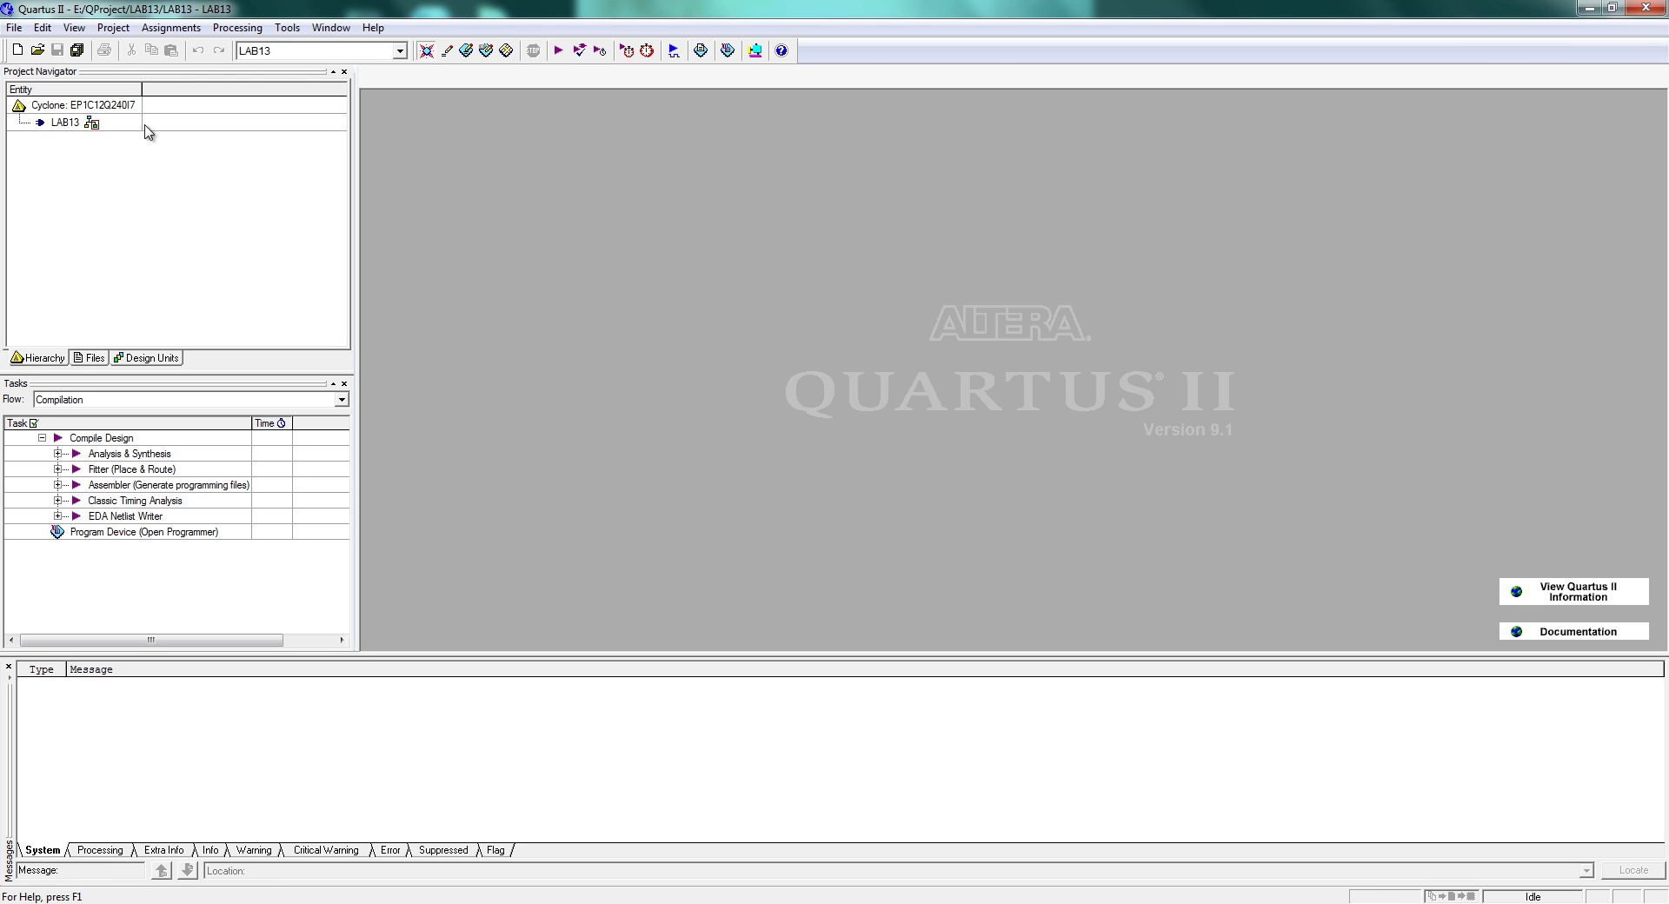
# Open the LAB13 top-level schematic and place the EB_Eq symbol from the project library
pyautogui.doubleClick(66, 122)
pyautogui.doubleClick(756, 287)
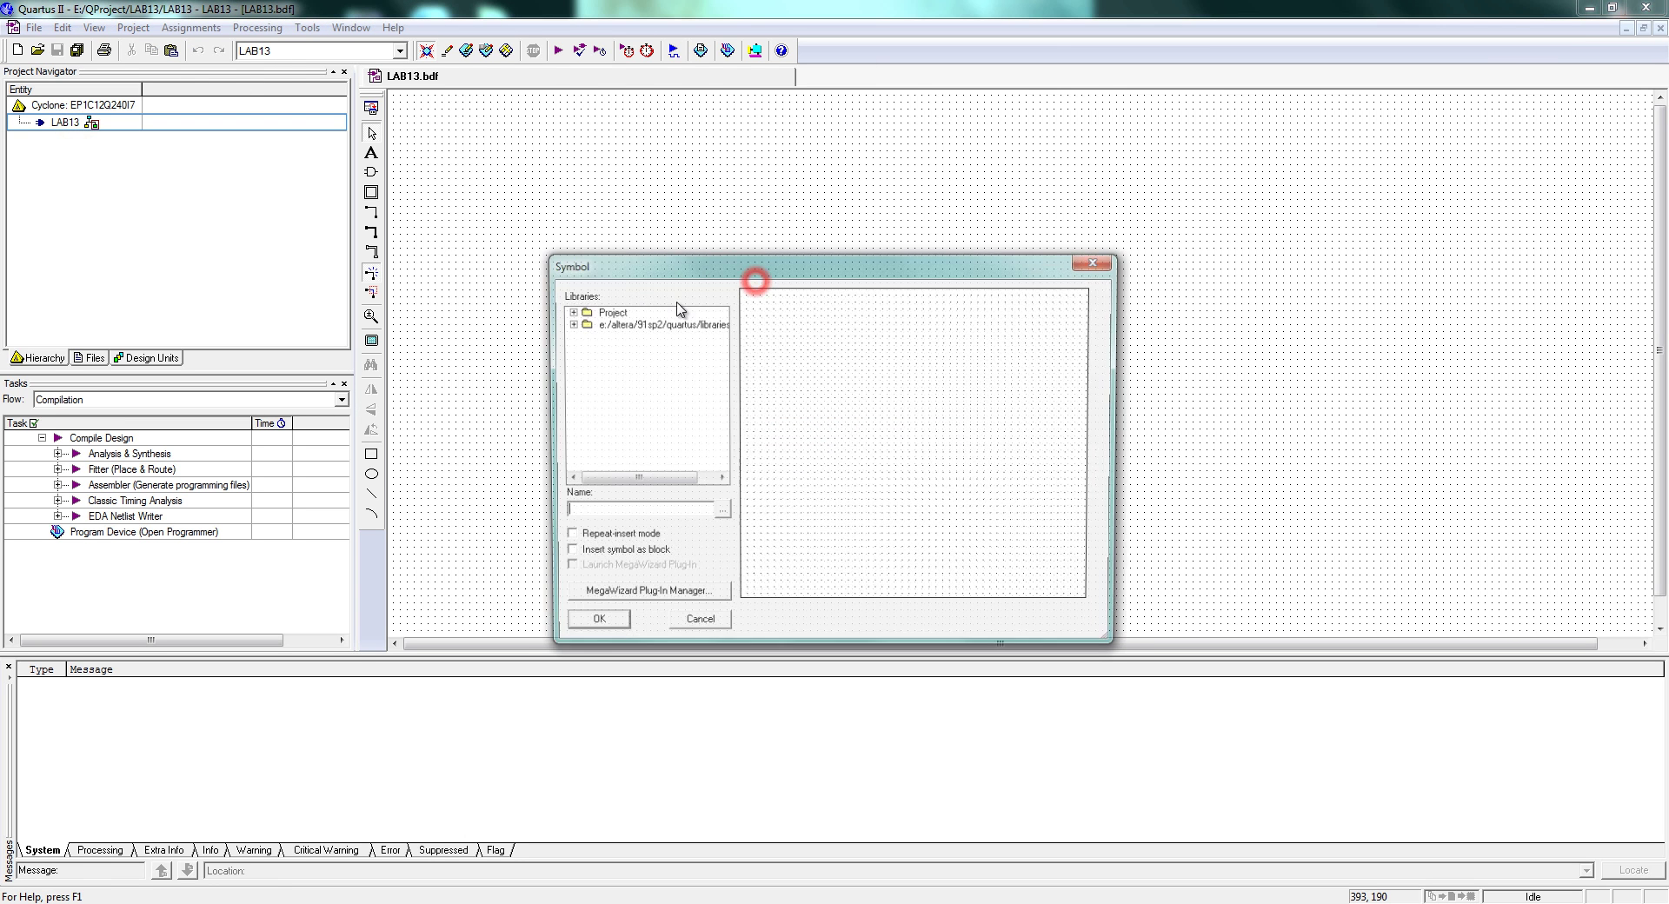
pyautogui.click(568, 310)
pyautogui.doubleClick(624, 323)
pyautogui.click(867, 325)
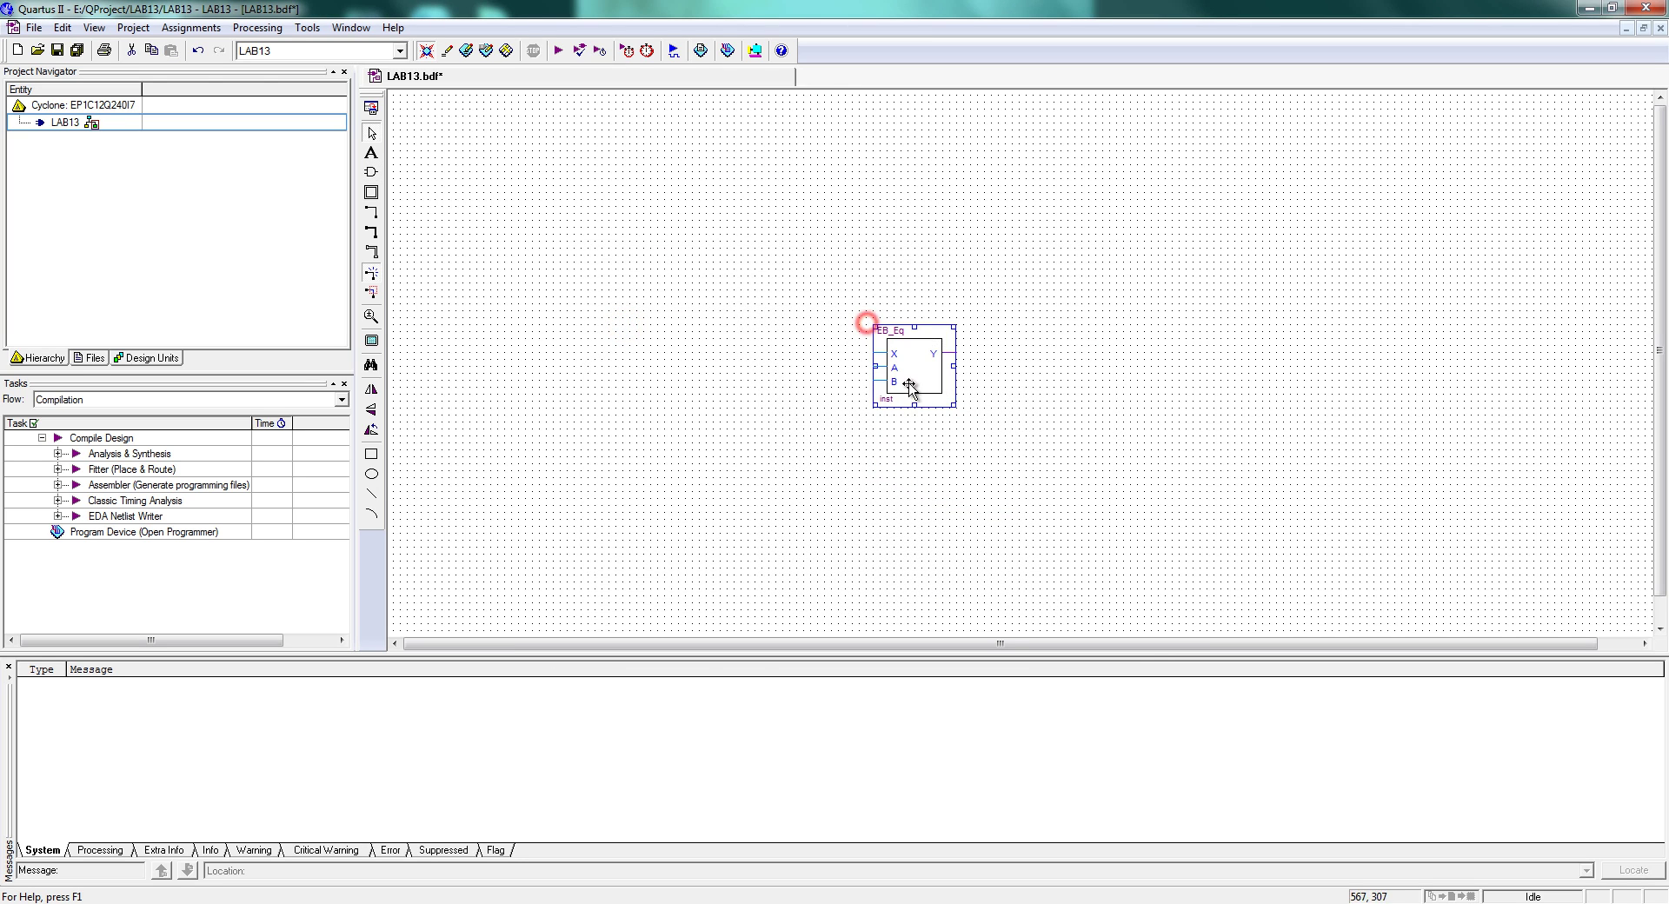
# Move the EB_Eq block to the start of the row and make three spaced copies to its right
pyautogui.moveTo(910, 386); pyautogui.dragTo(638, 302)
pyautogui.click(762, 416)
pyautogui.keyDown('ctrl'); pyautogui.moveTo(641, 305); pyautogui.dragTo(1107, 315); pyautogui.keyUp('ctrl')
pyautogui.click(1097, 377)
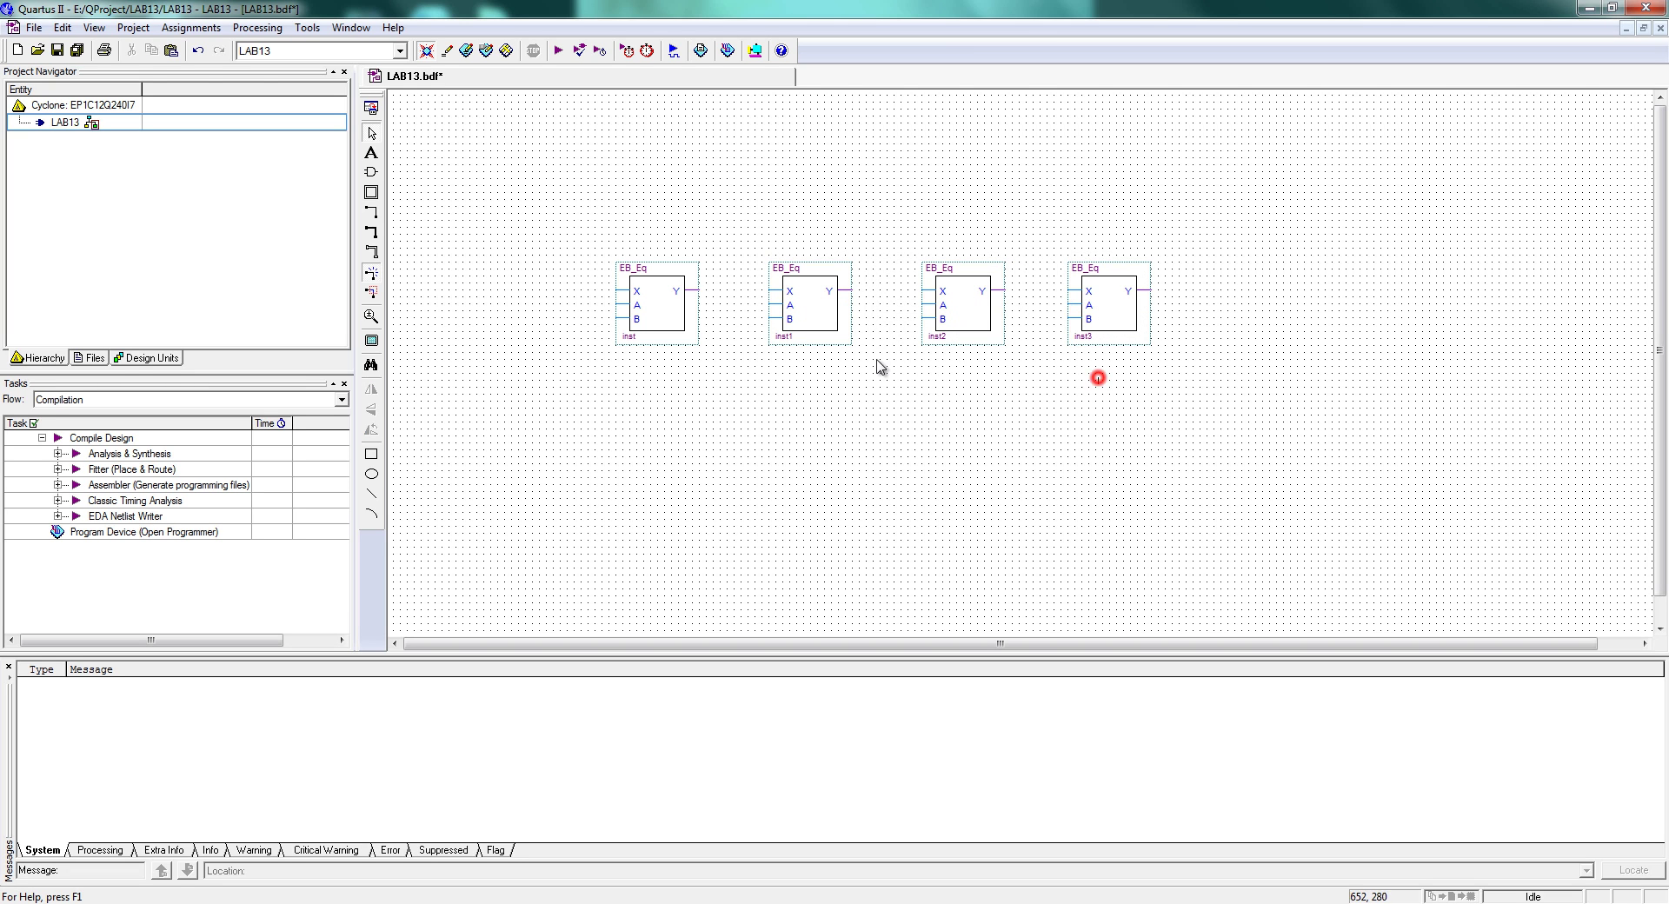
# Arrange the four EB_Eq blocks in a descending staircase and wire each block's Y output to the following block's X input
pyautogui.moveTo(698, 289); pyautogui.dragTo(855, 352)
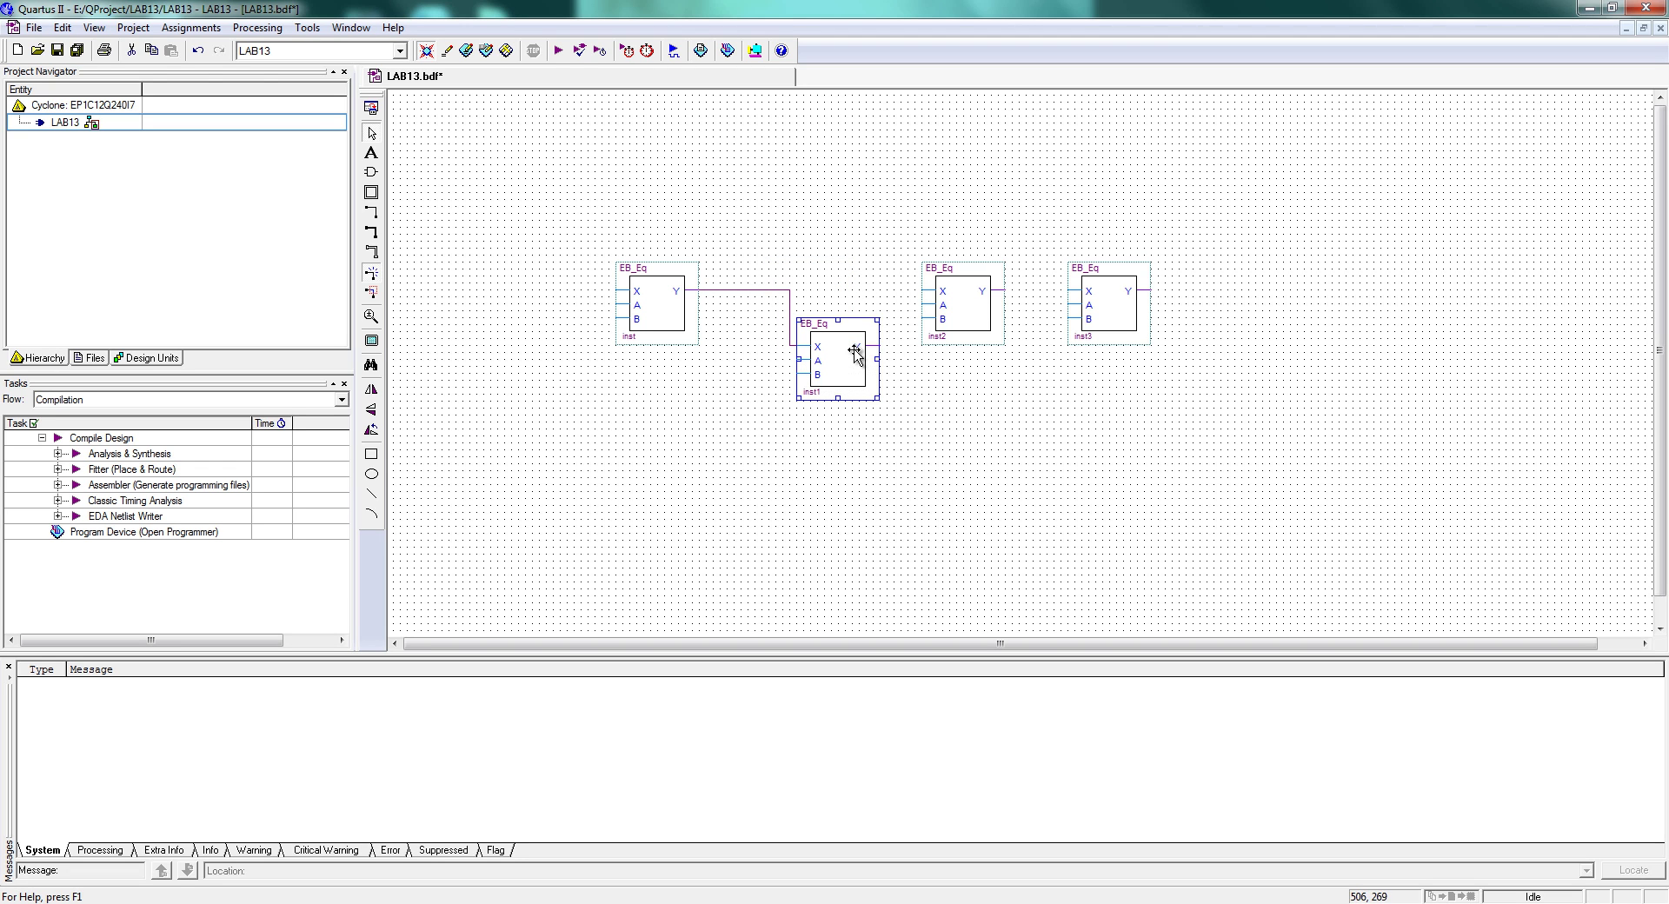
pyautogui.moveTo(945, 307); pyautogui.dragTo(980, 418)
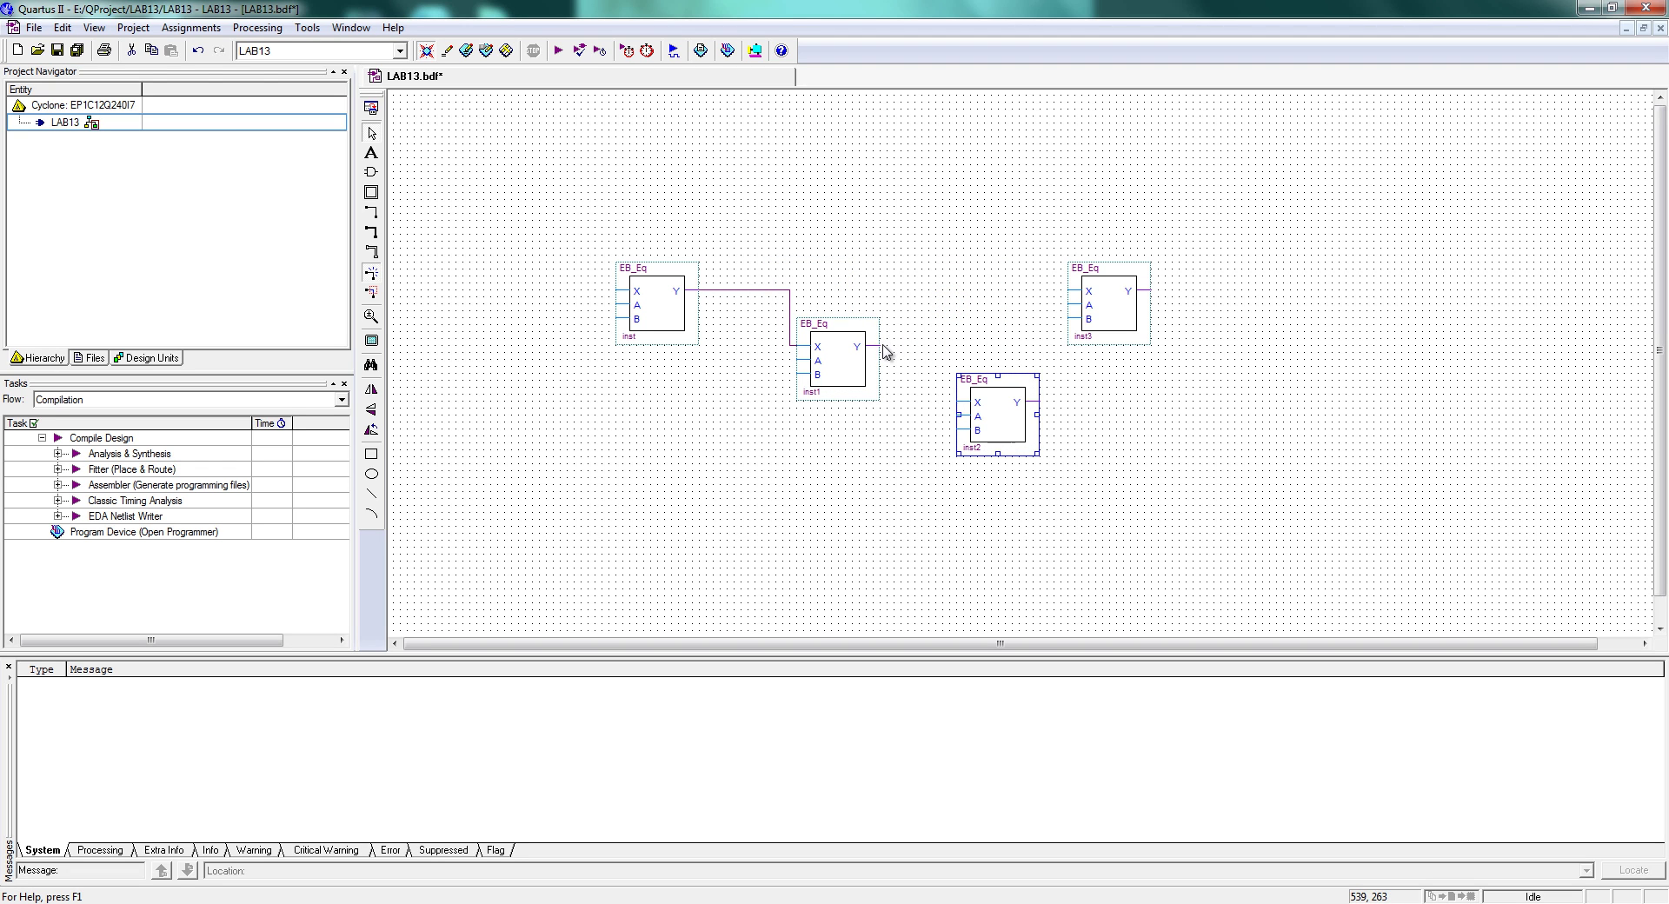
pyautogui.moveTo(883, 347); pyautogui.dragTo(956, 400)
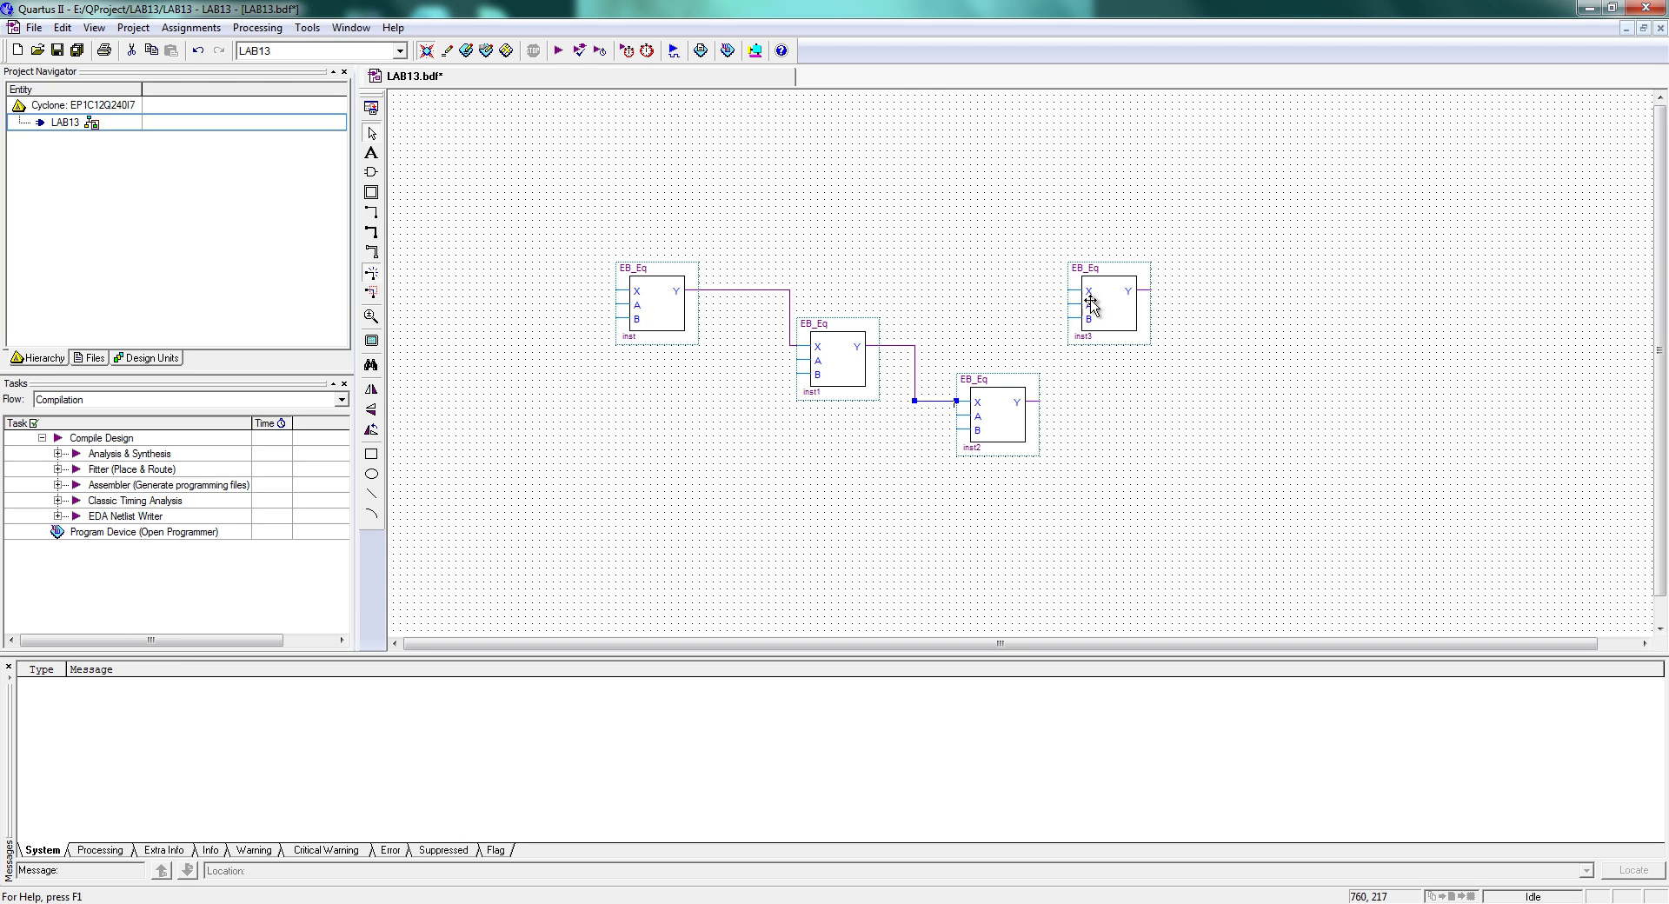
pyautogui.moveTo(1090, 302); pyautogui.dragTo(1124, 454)
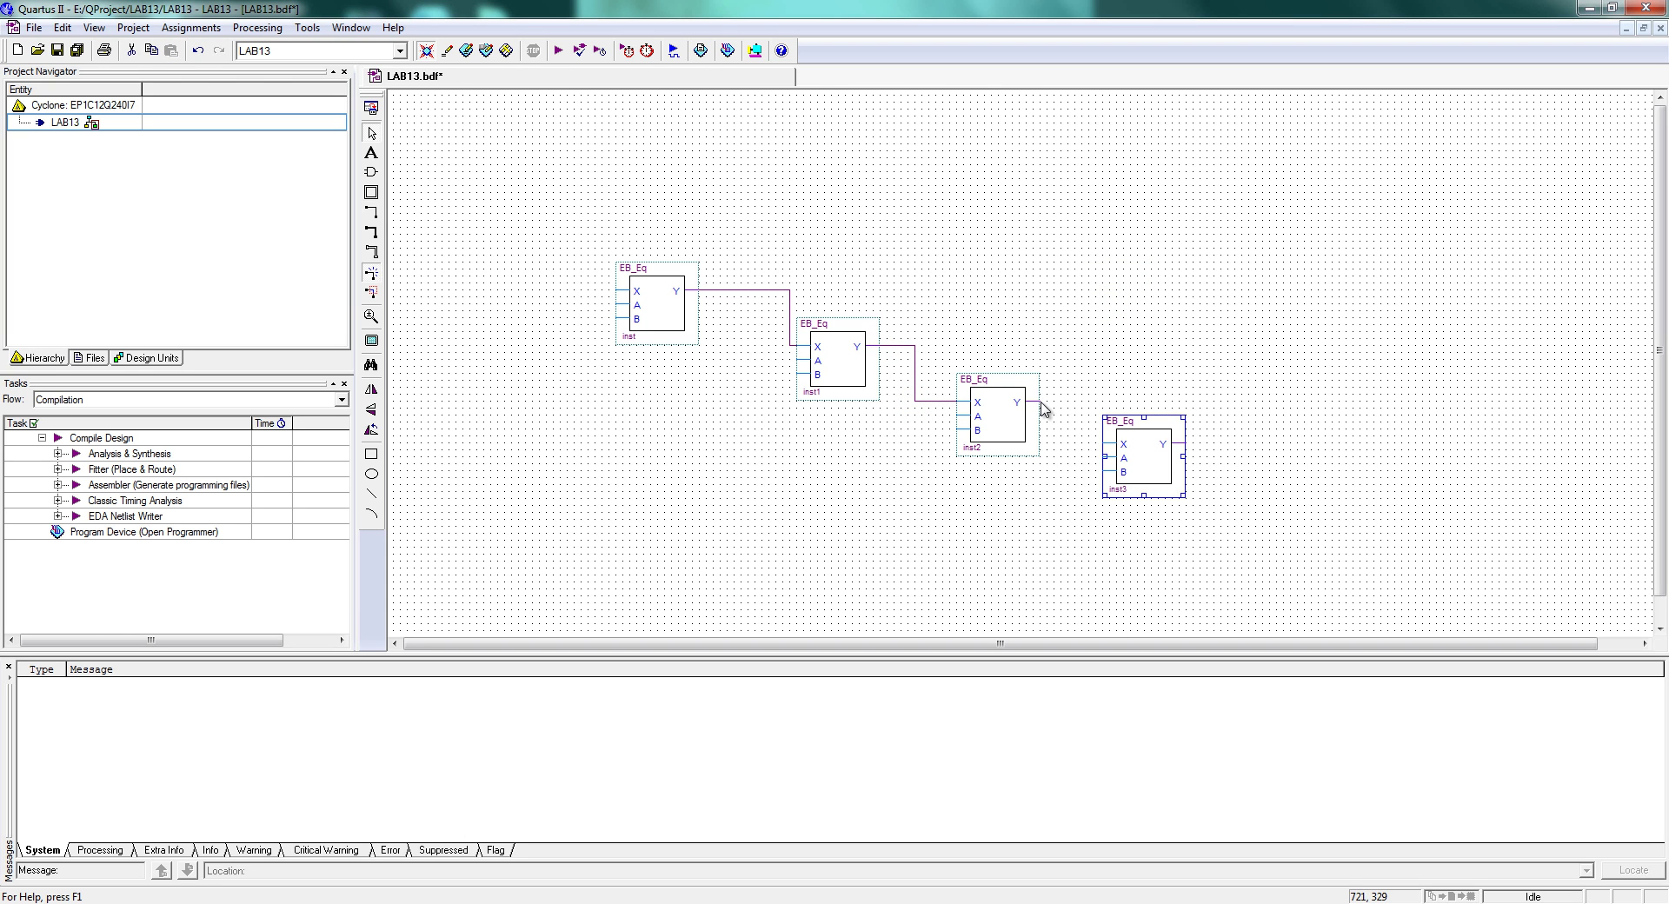
pyautogui.moveTo(1040, 403); pyautogui.dragTo(1102, 444)
# Place an output pin on the Y output of the last EB_Eq block and name it Y
pyautogui.doubleClick(1261, 445)
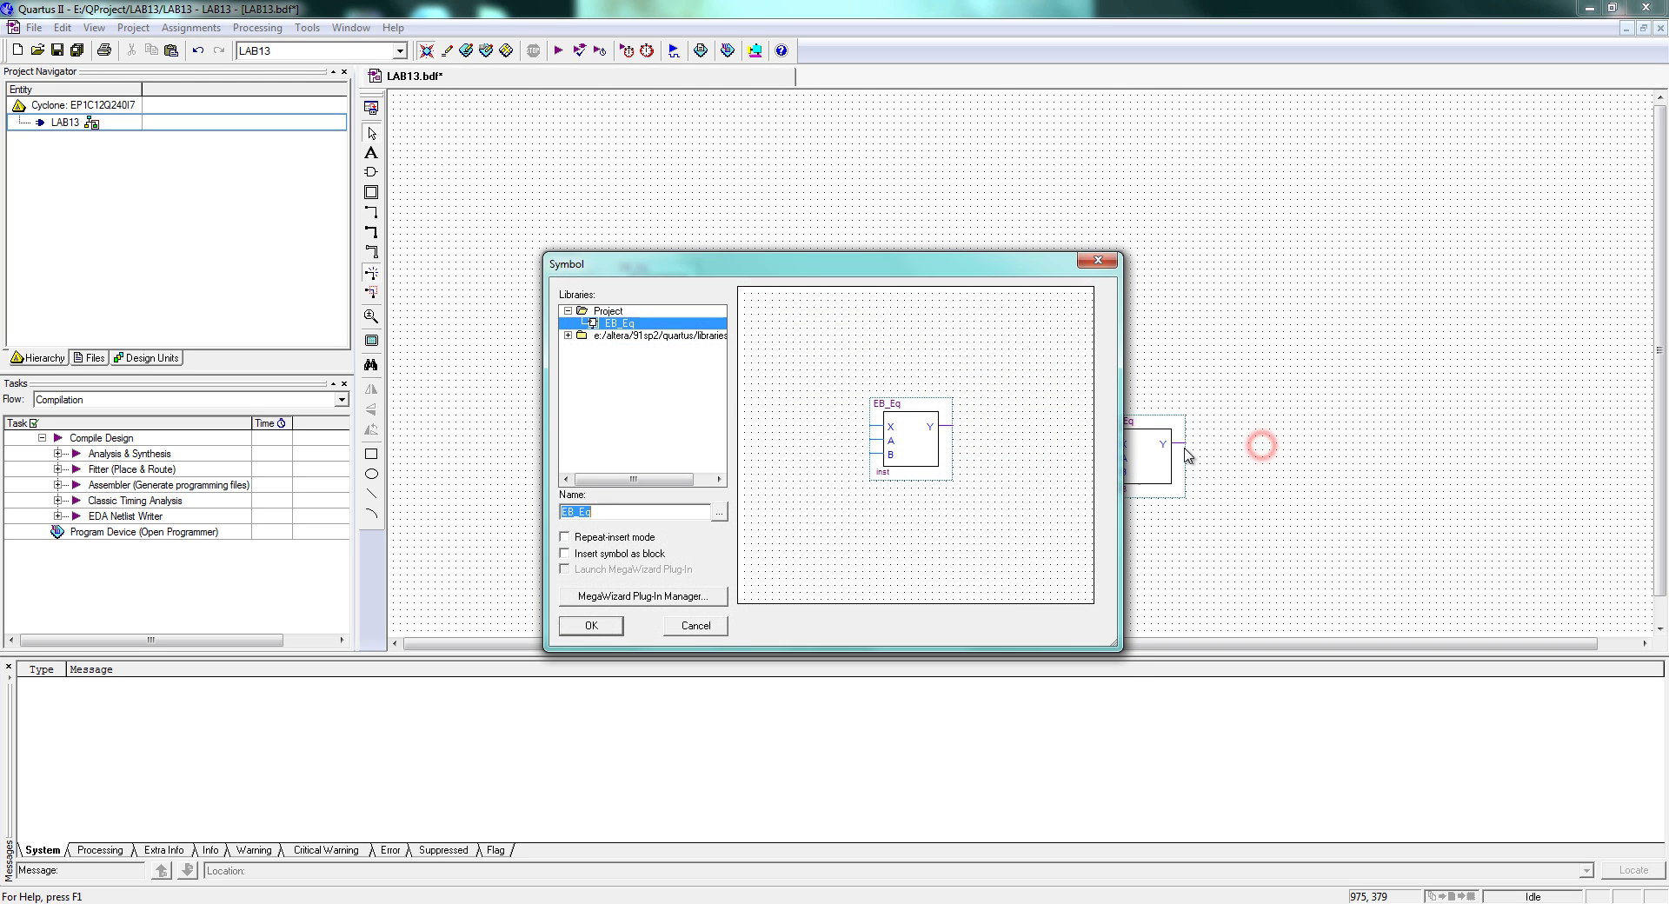
pyautogui.write('ioutput')
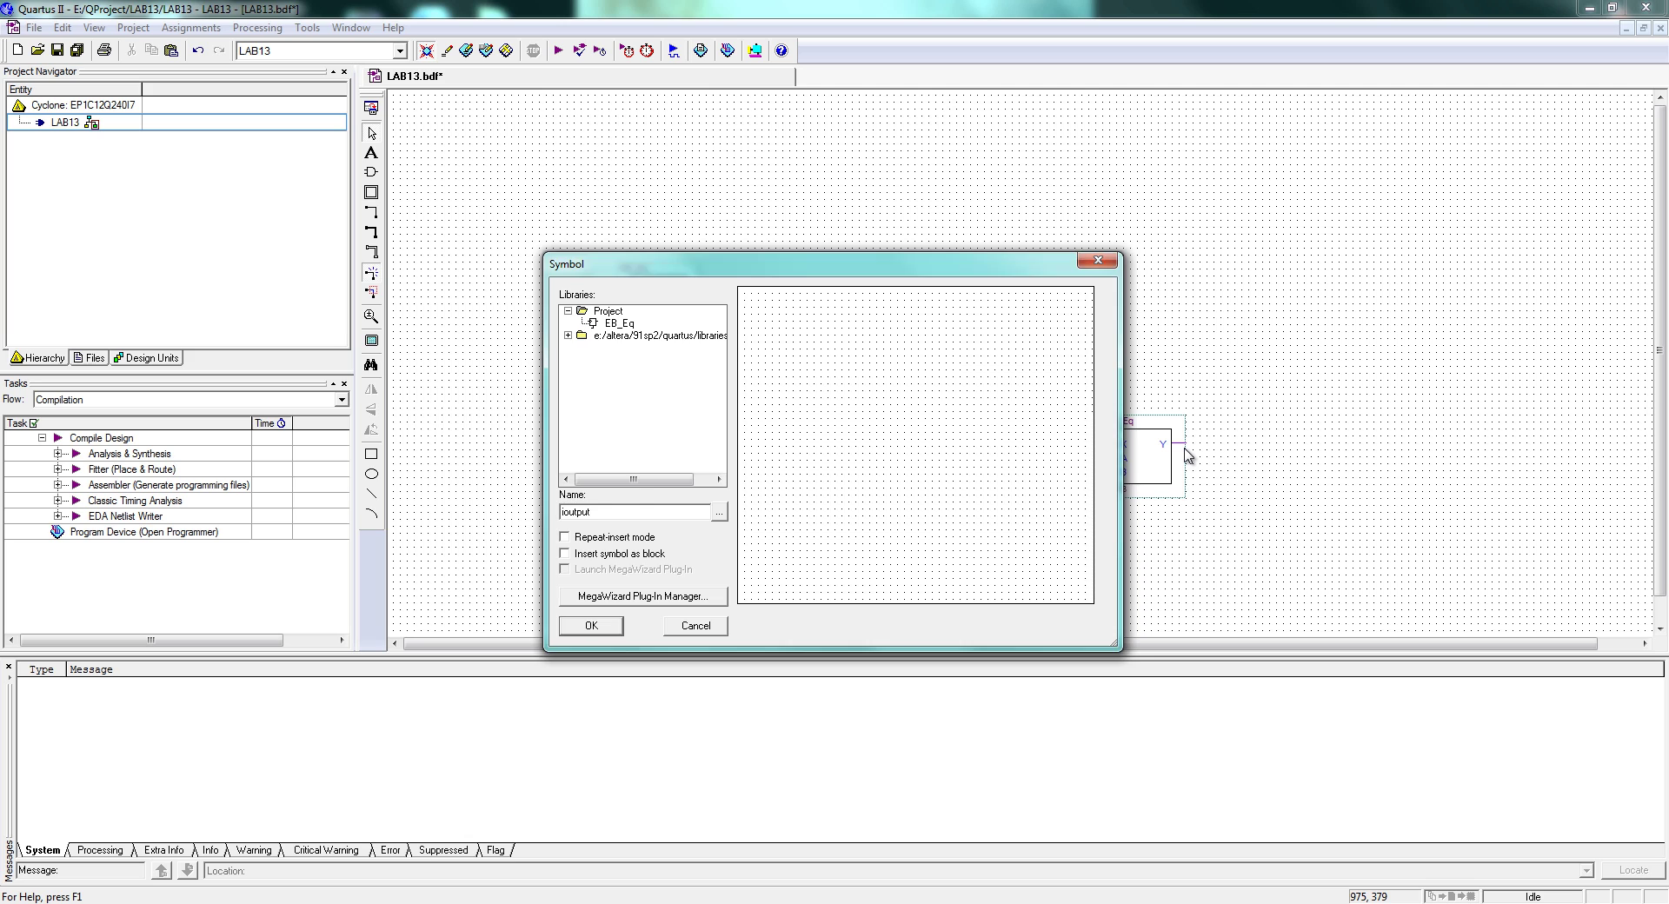
pyautogui.press('Return')
pyautogui.press('Return')
pyautogui.press('Return')
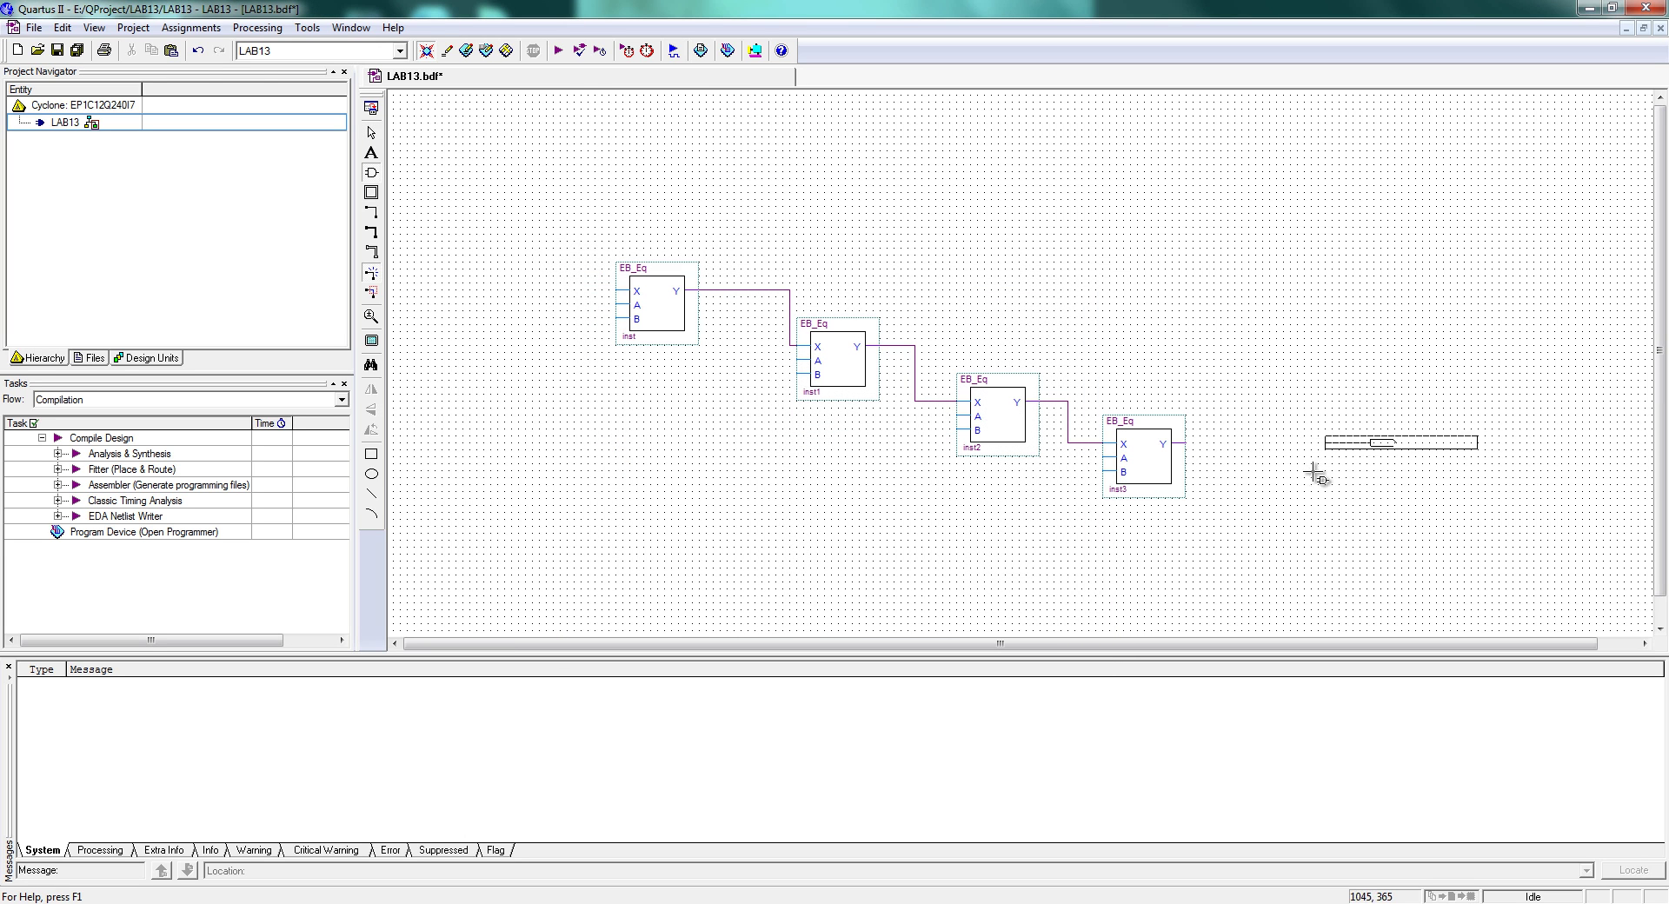
pyautogui.click(1191, 444)
pyautogui.doubleClick(1277, 441)
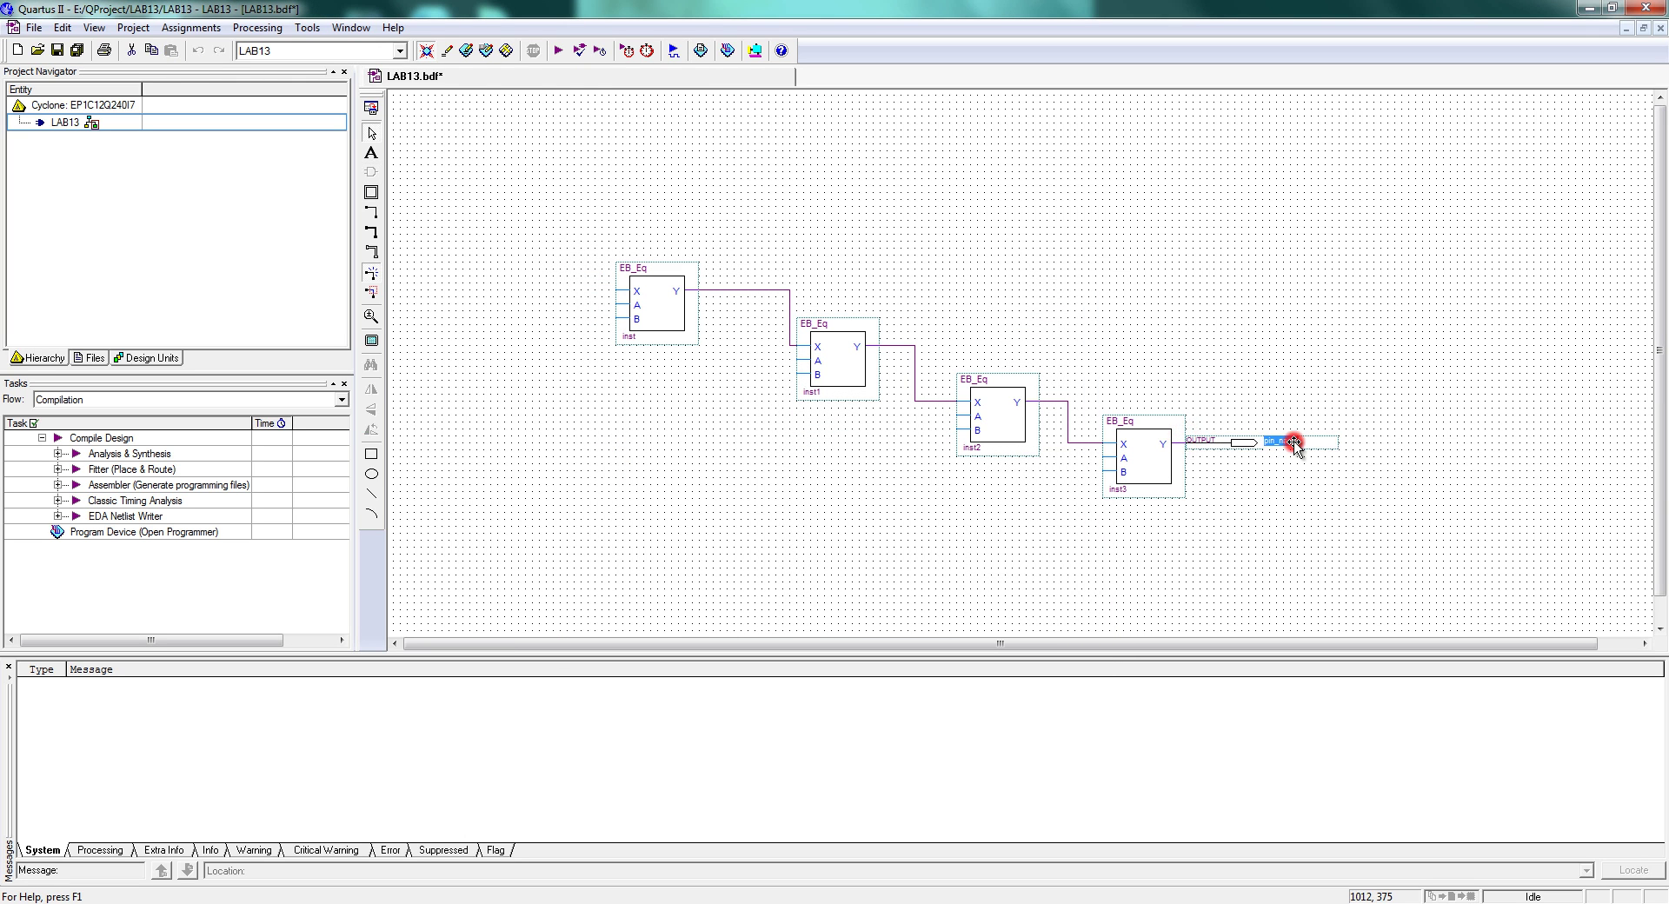
pyautogui.write('Y')
pyautogui.click(1293, 502)
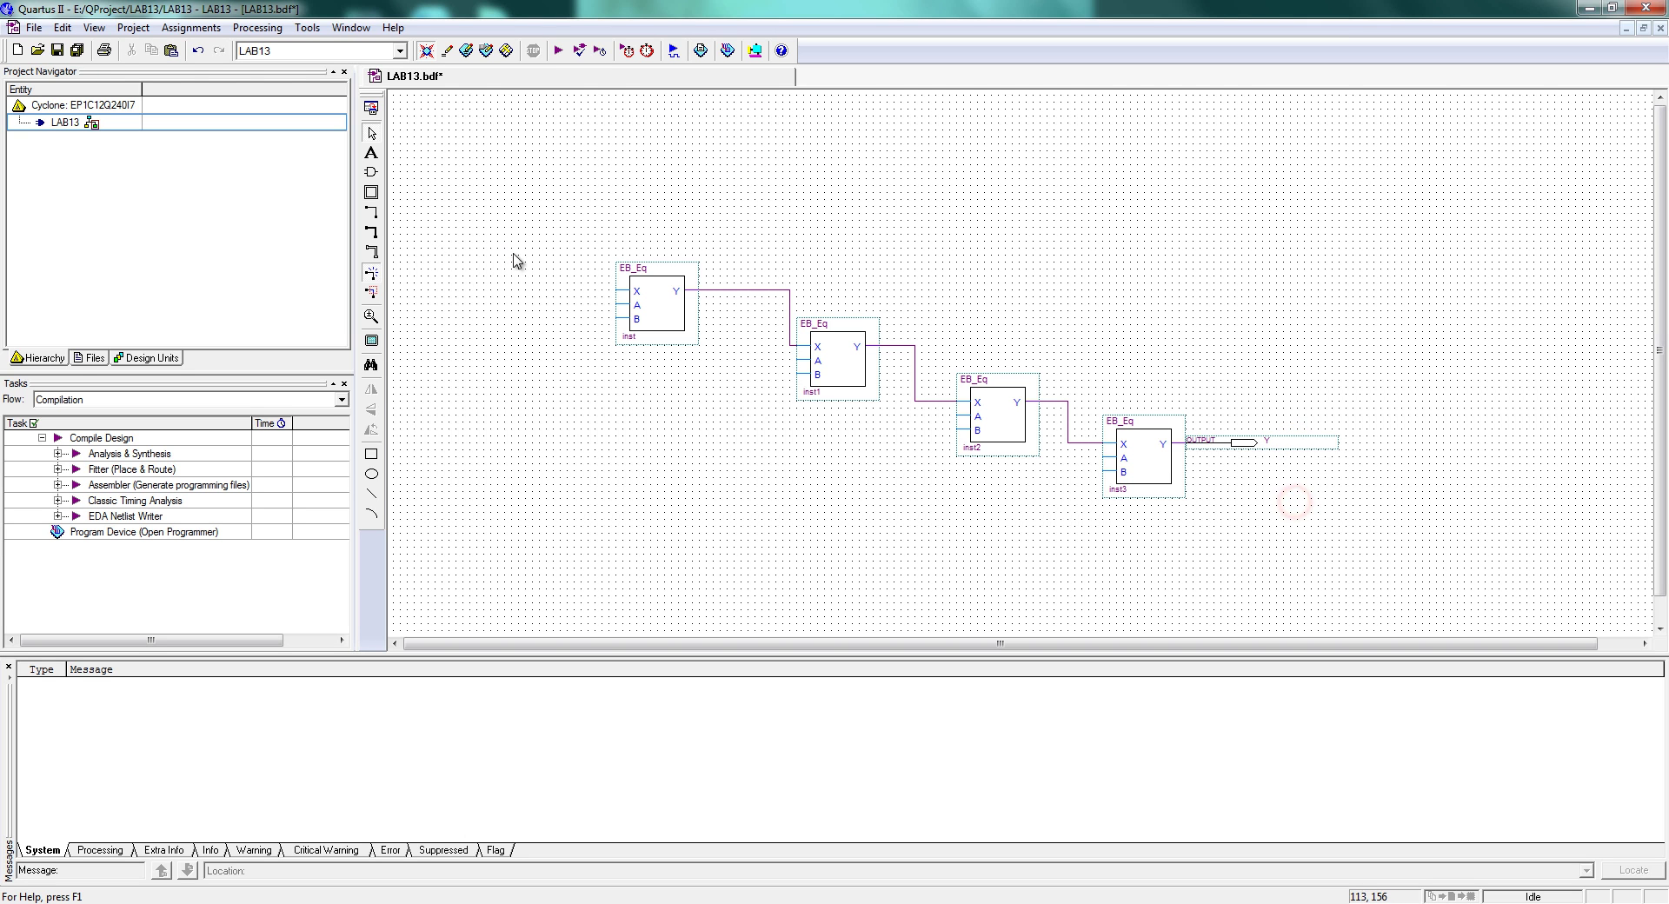
# Place a VCC symbol above the first EB_Eq block's inputs and wire it to that block's X input
pyautogui.doubleClick(514, 254)
pyautogui.write('vcc')
pyautogui.press('Return')
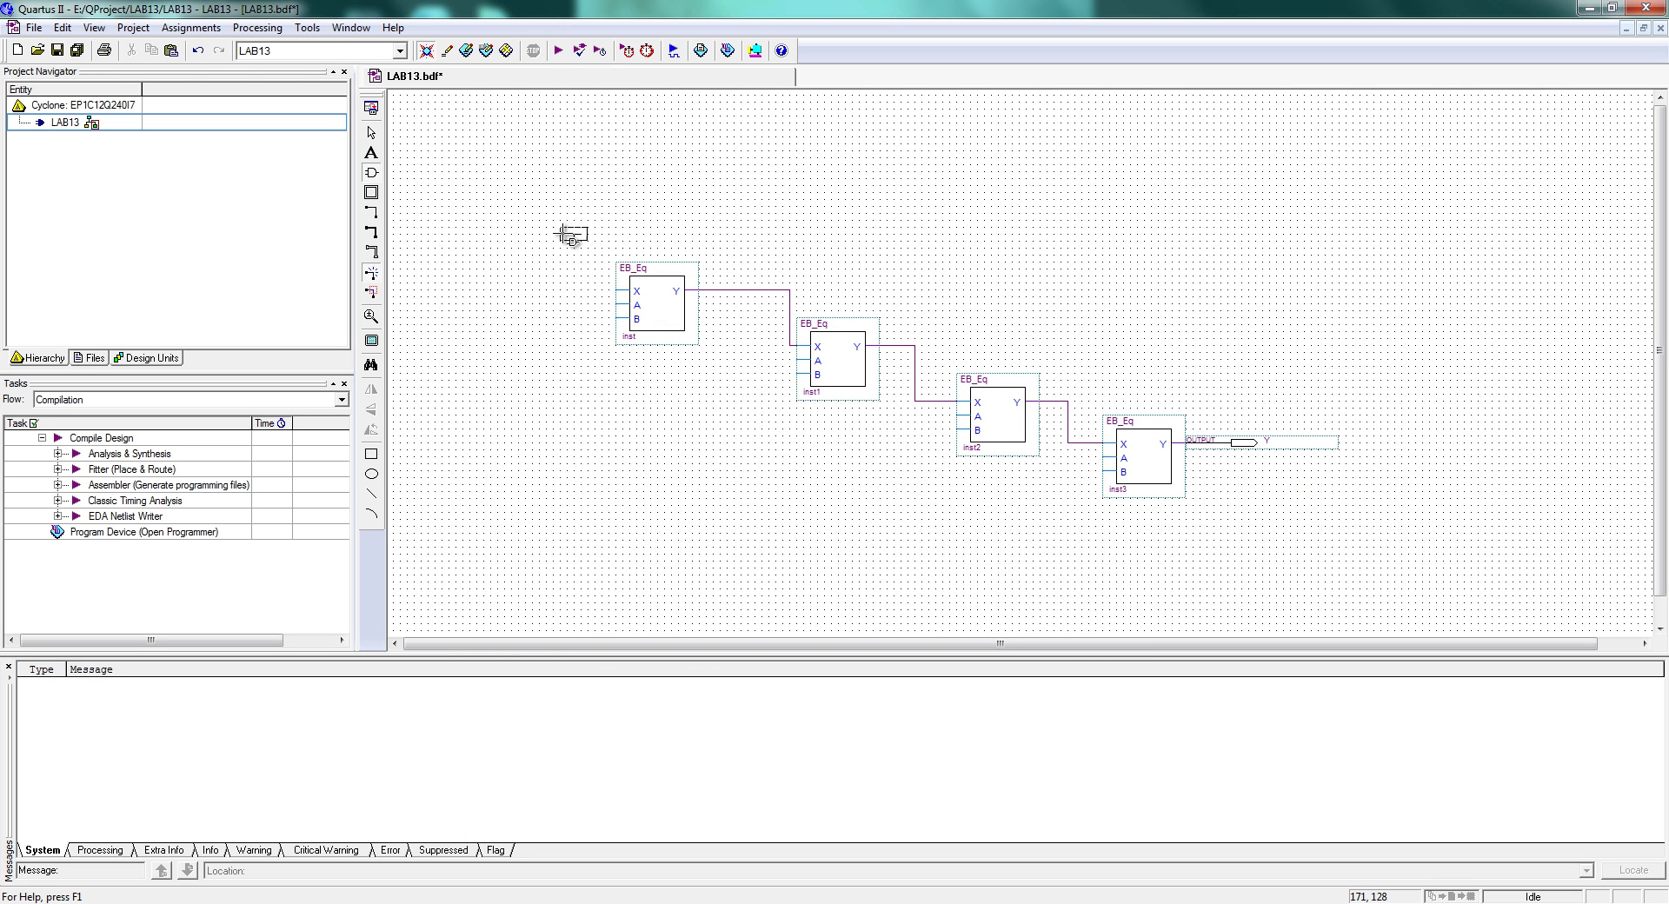
pyautogui.click(577, 258)
pyautogui.moveTo(594, 266); pyautogui.dragTo(617, 291)
# Open the first EB_Eq block's internal schematic, examine the path from input X to output Y, and close it
pyautogui.doubleClick(646, 300)
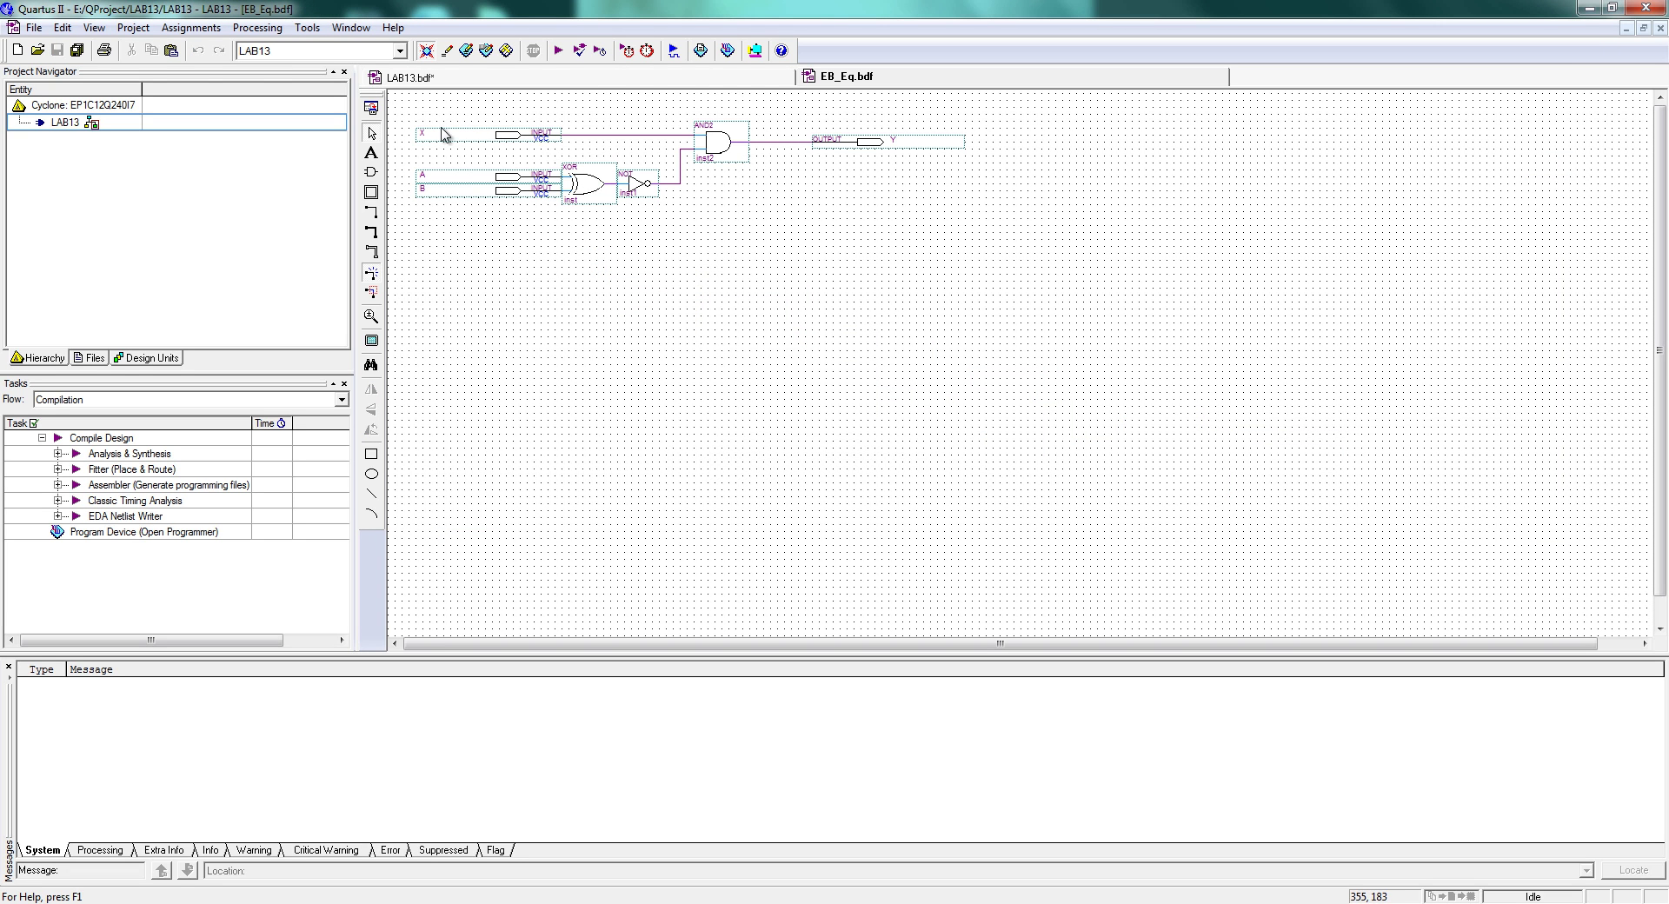
pyautogui.click(435, 132)
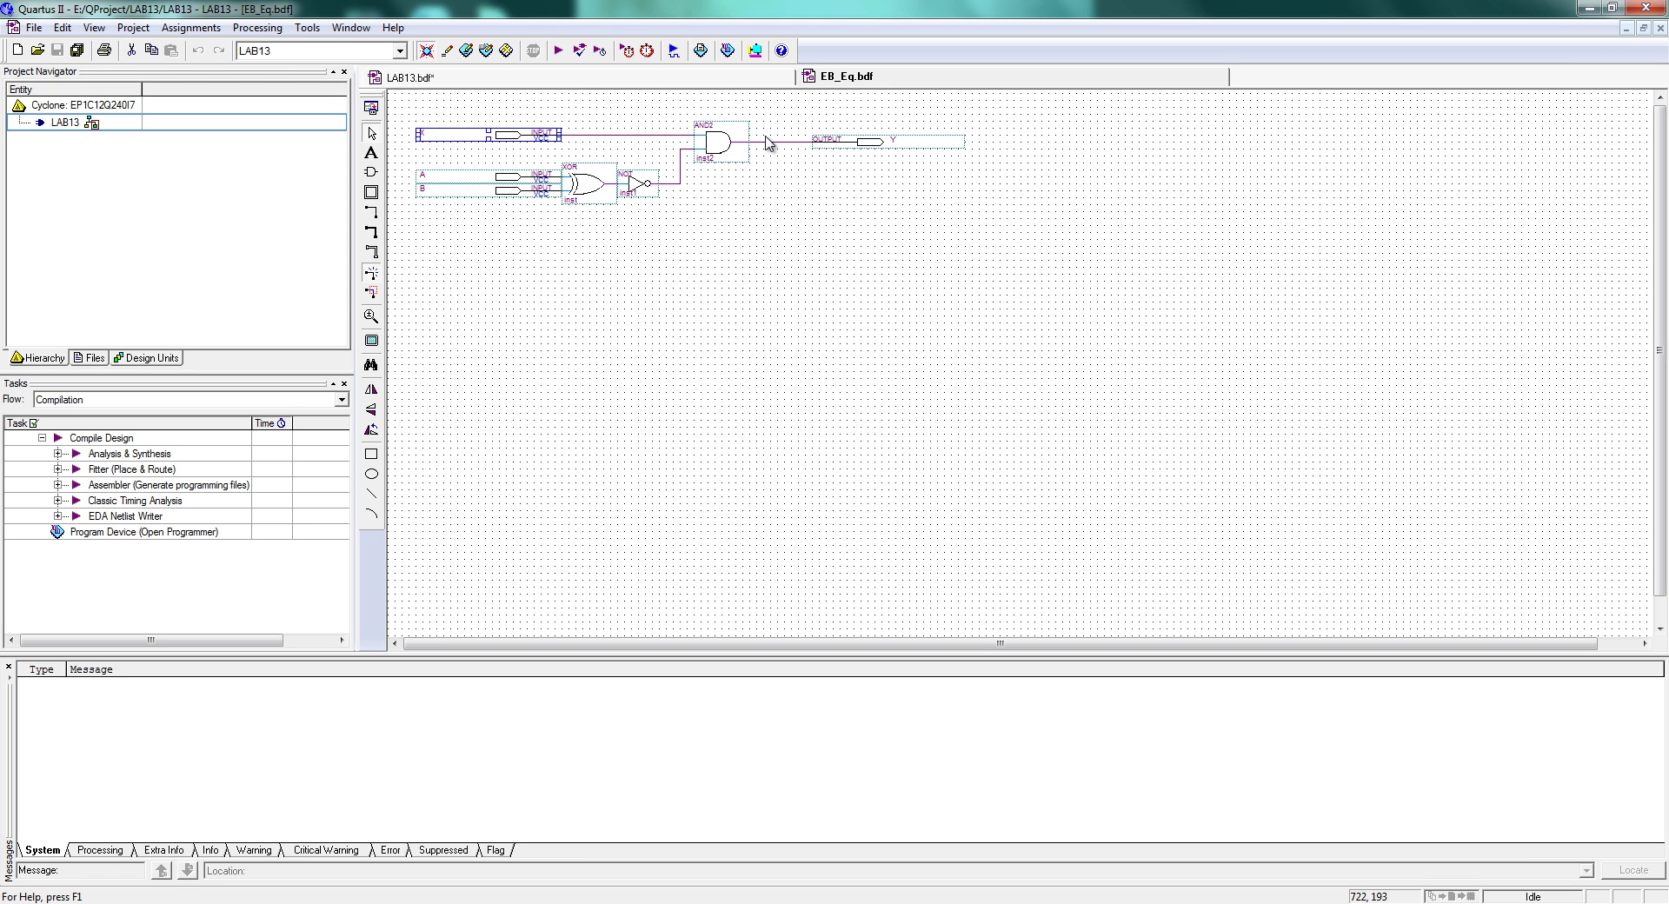
pyautogui.click(1660, 28)
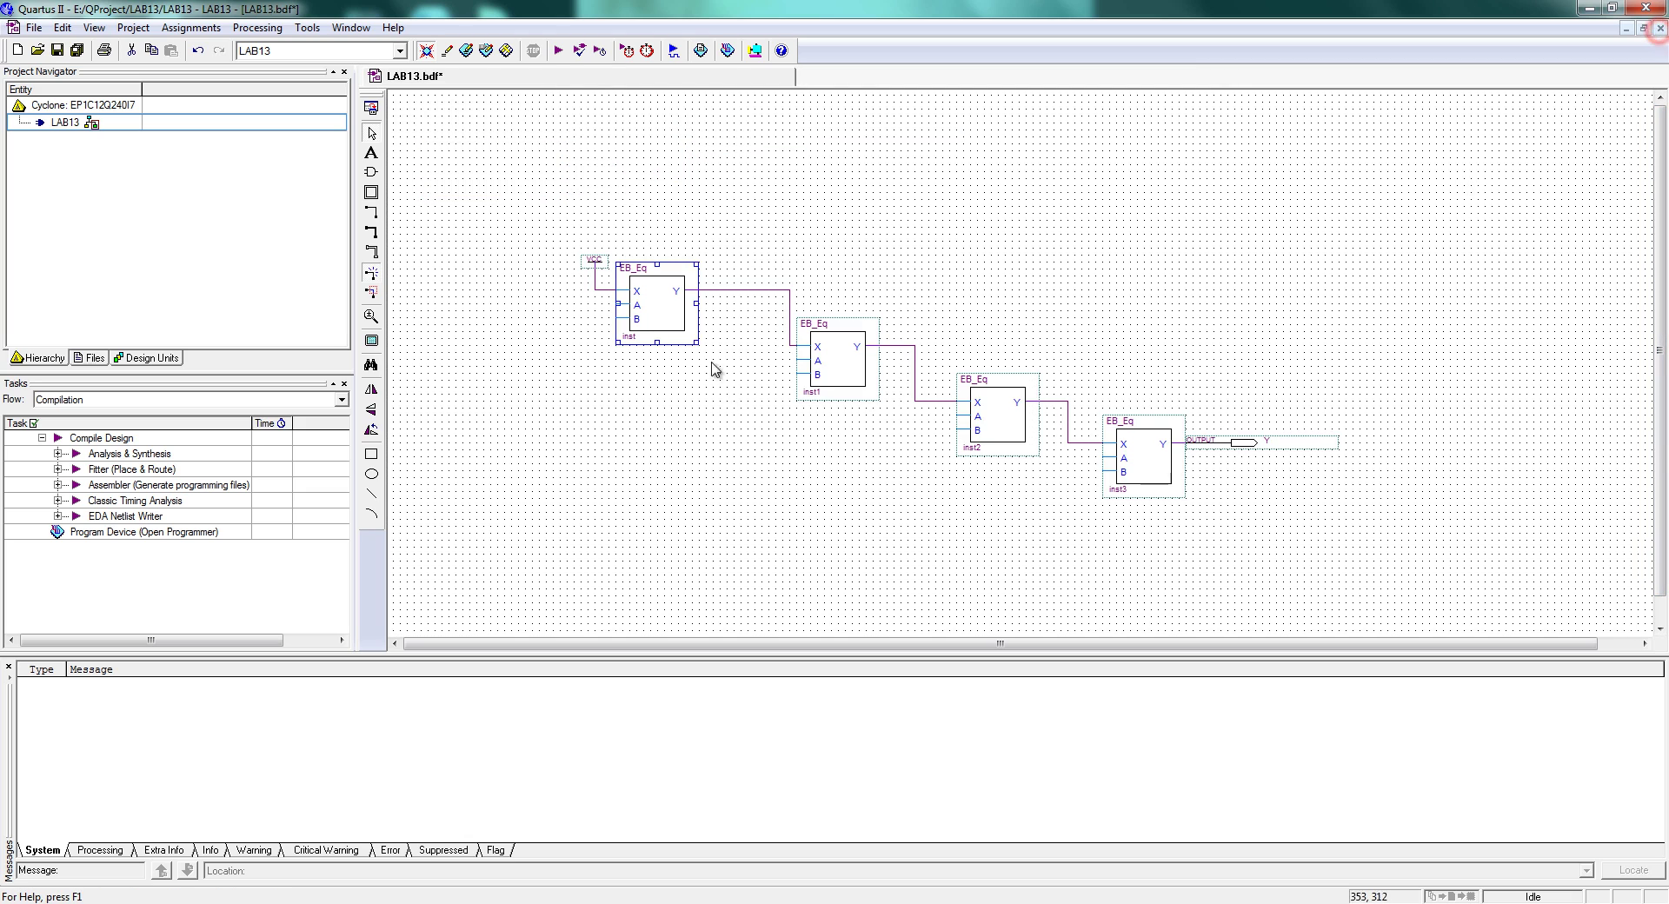
pyautogui.click(1152, 319)
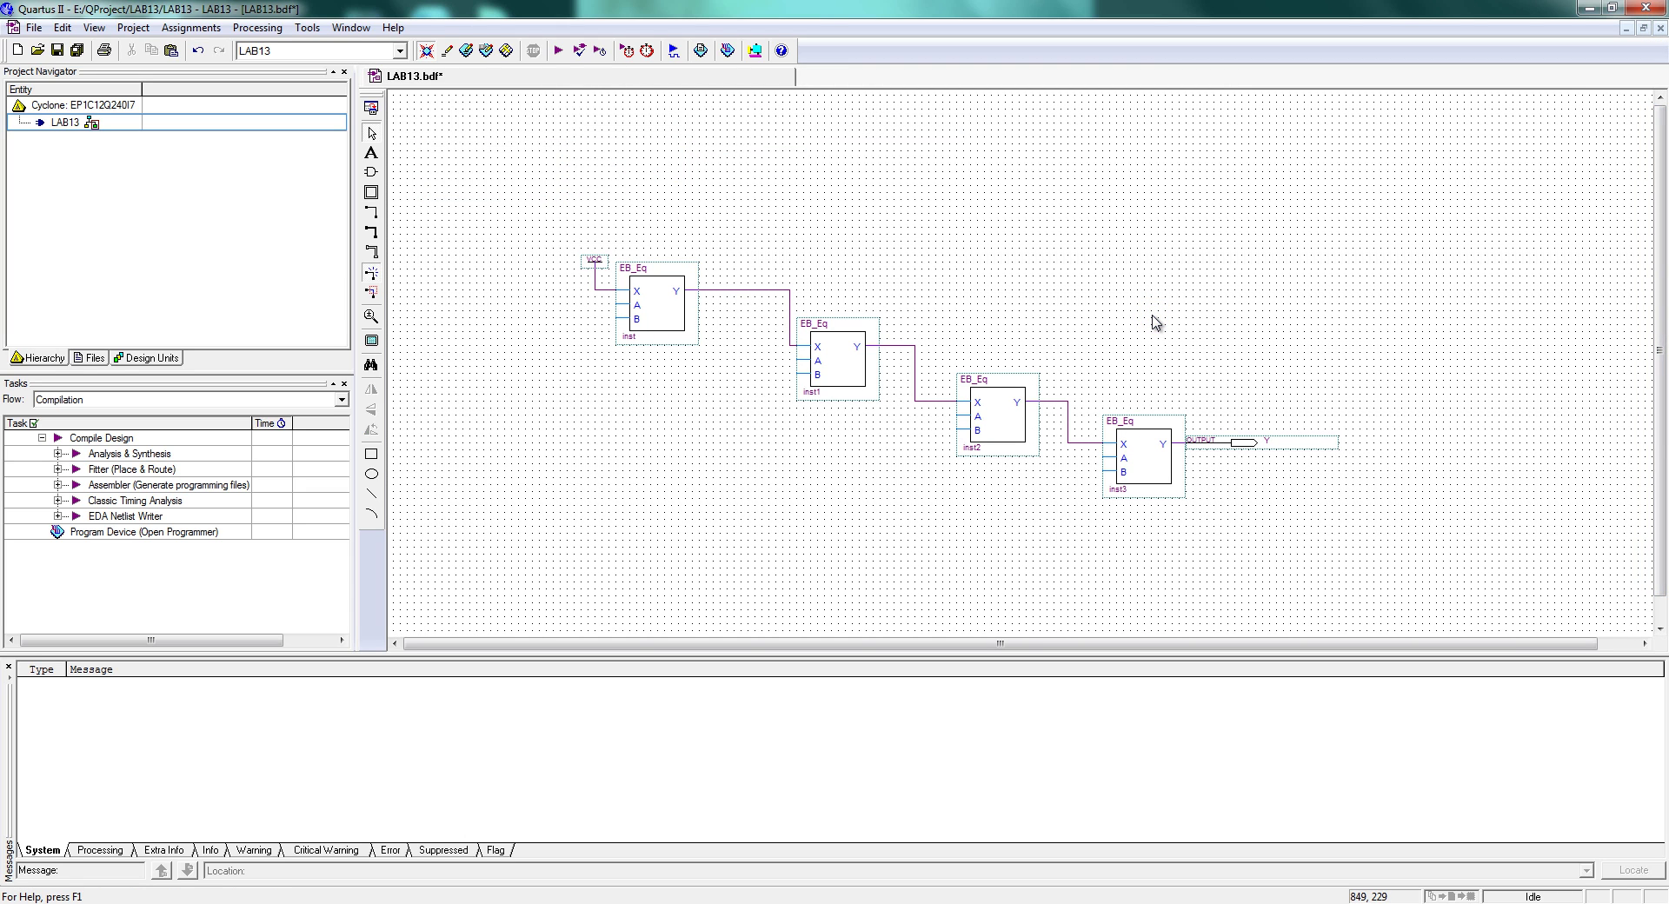
# Add an input pin at the first EB_Eq block's A input and duplicate it for the B input
pyautogui.doubleClick(622, 420)
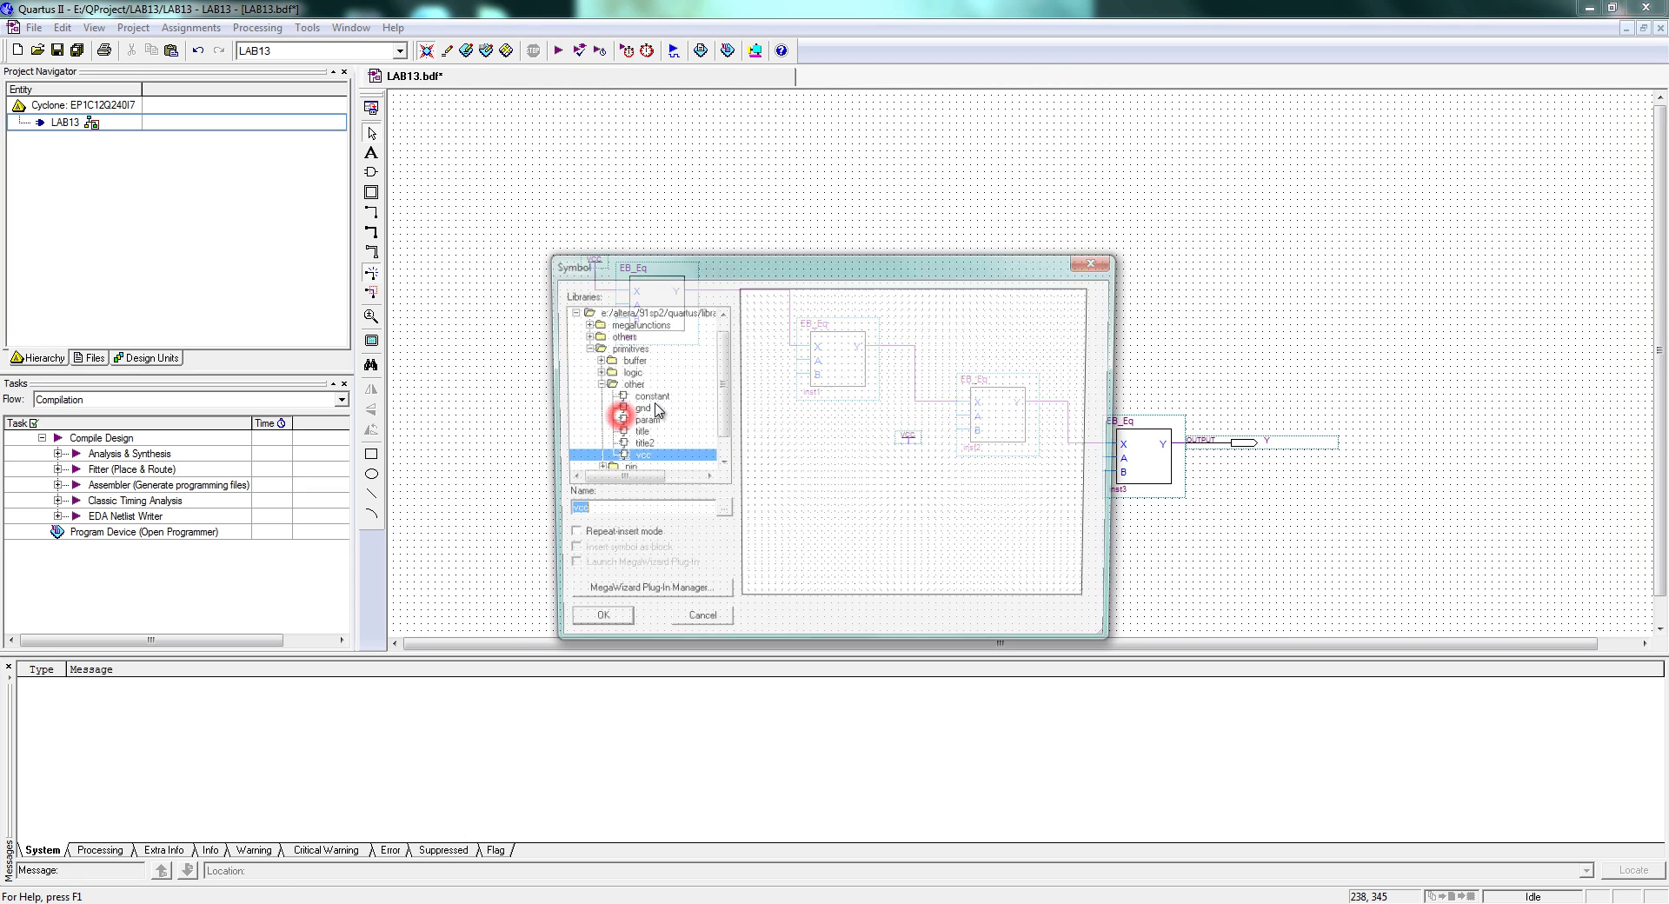
pyautogui.write('input')
pyautogui.press('Return')
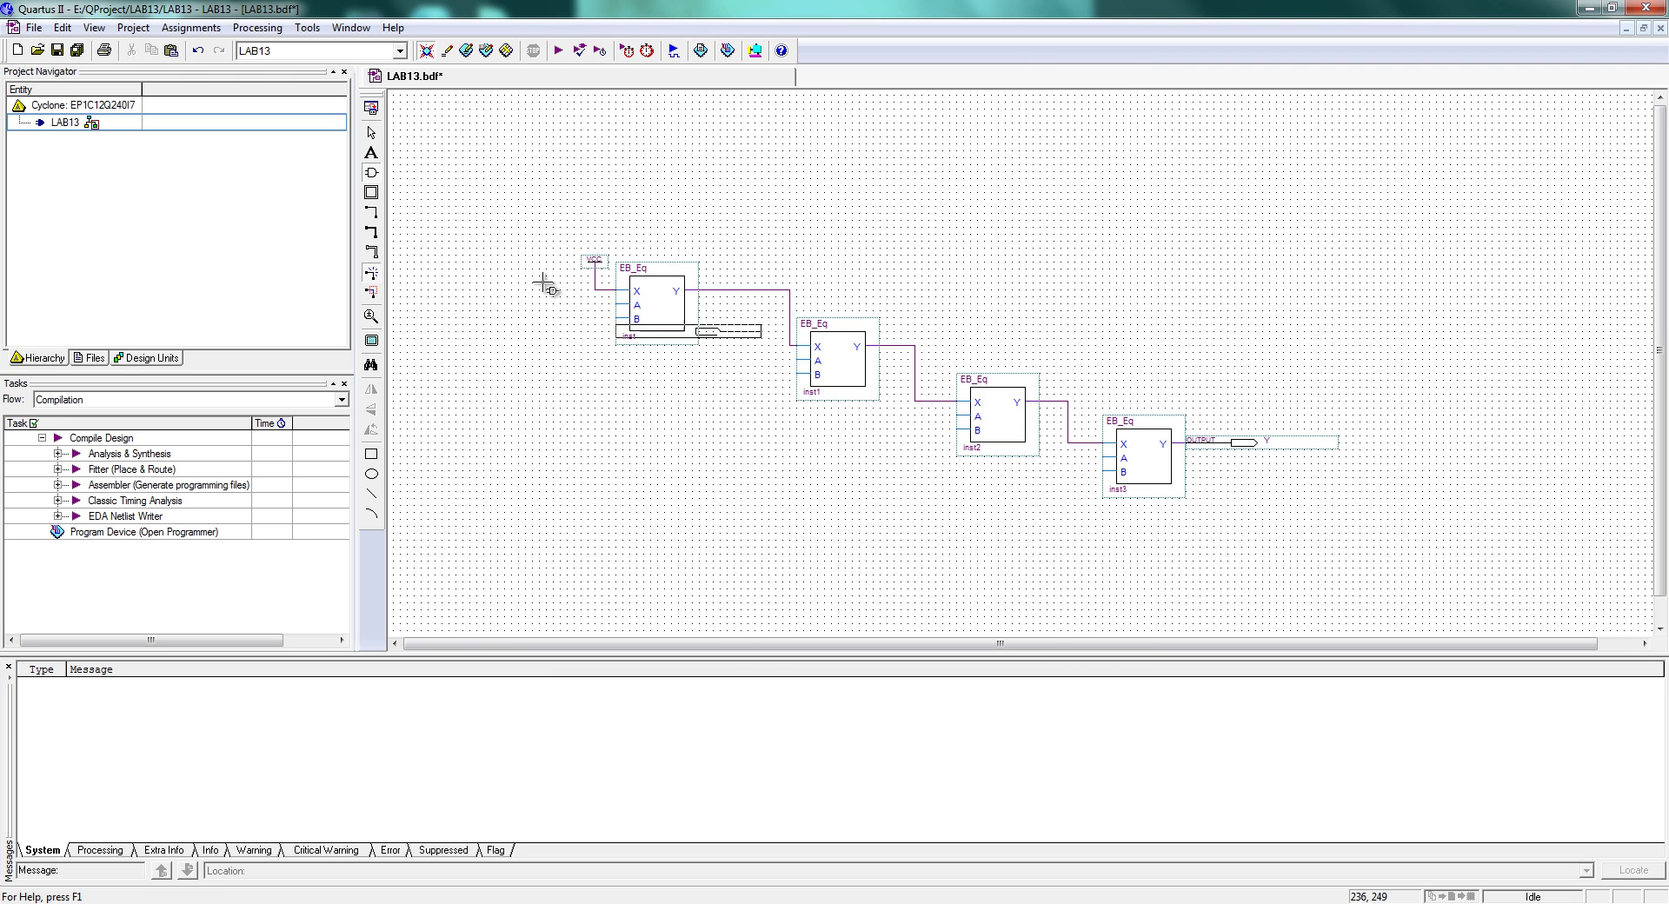
pyautogui.click(466, 298)
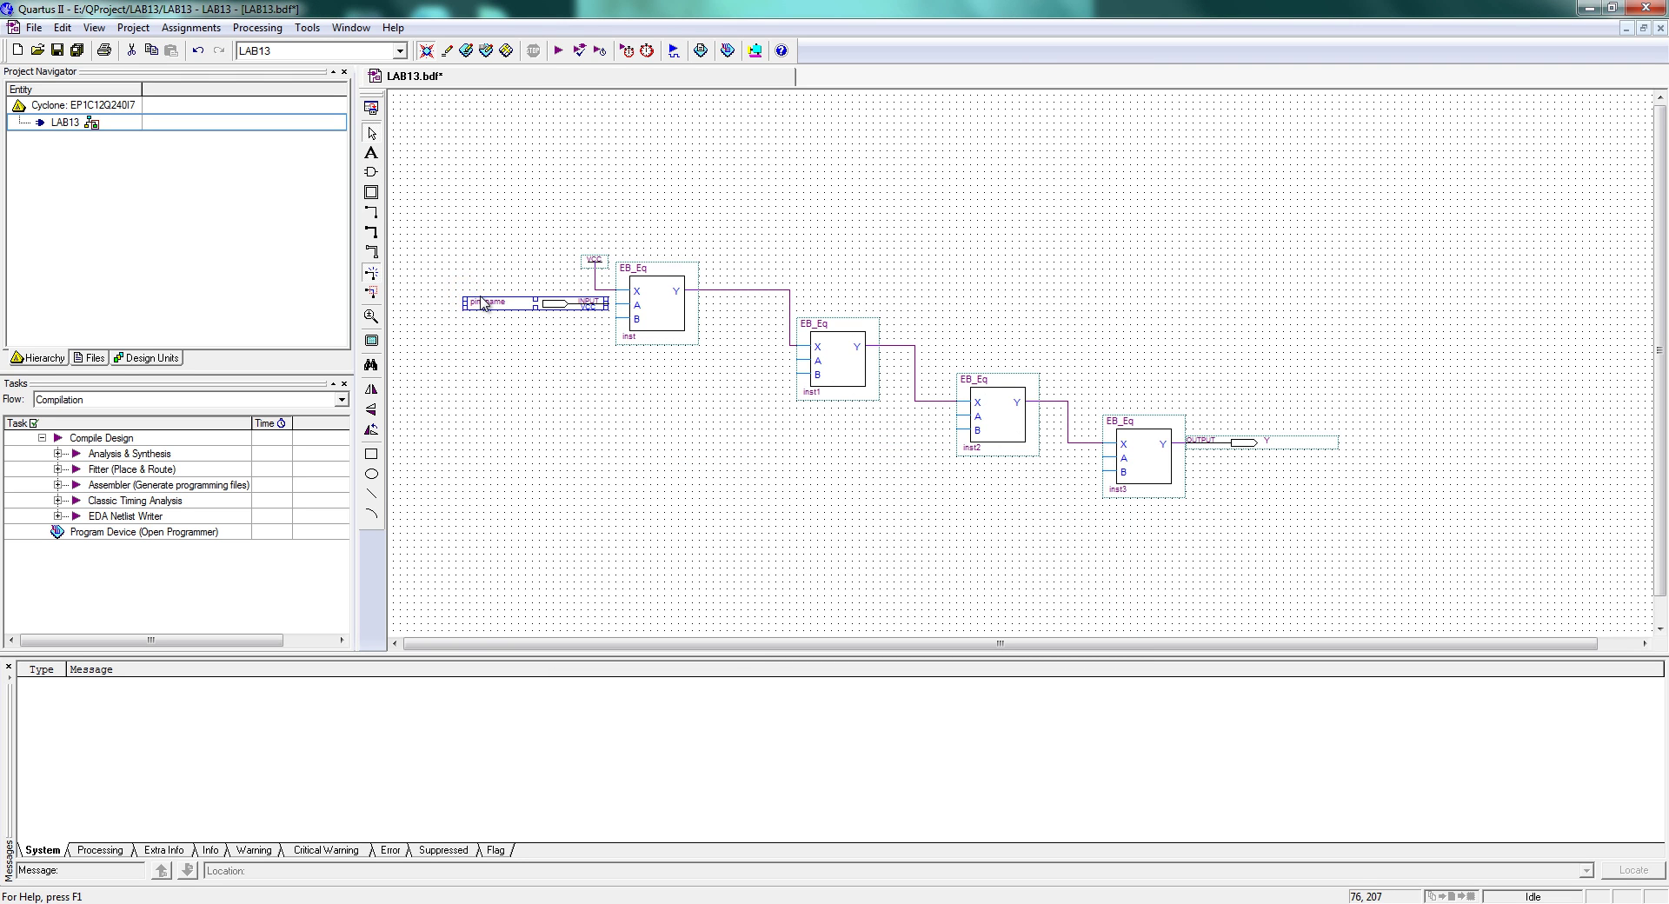
pyautogui.keyDown('ctrl'); pyautogui.moveTo(507, 306); pyautogui.dragTo(506, 320); pyautogui.keyUp('ctrl')
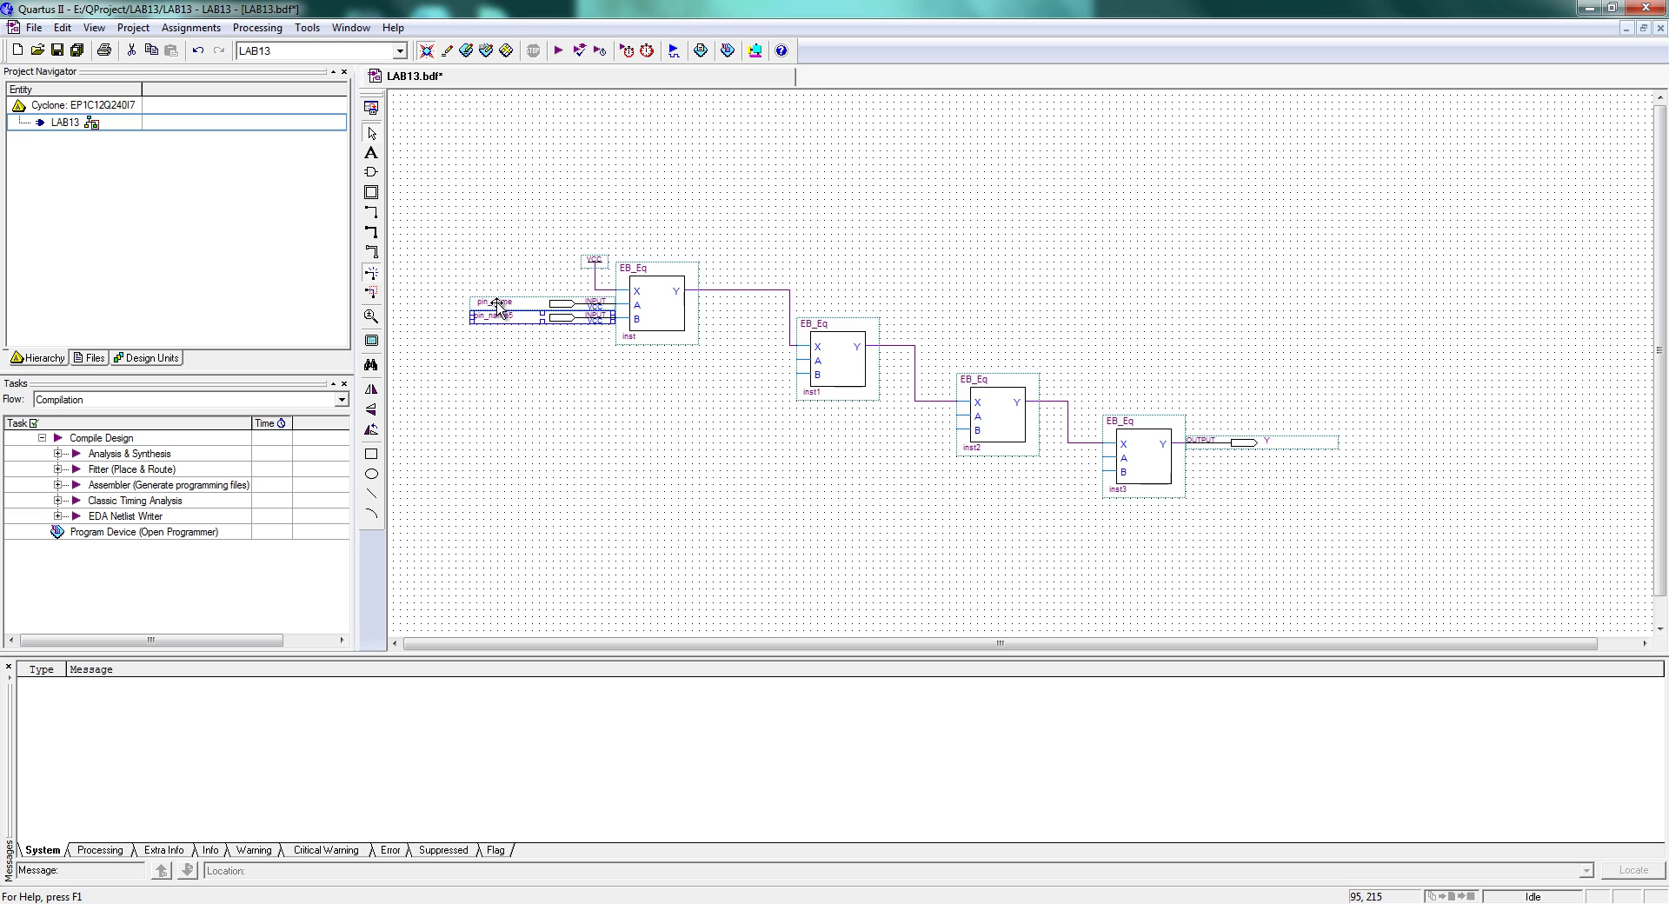
# Name the first block's two input pins A[0] and B[0]
pyautogui.doubleClick(495, 301)
pyautogui.write('A')
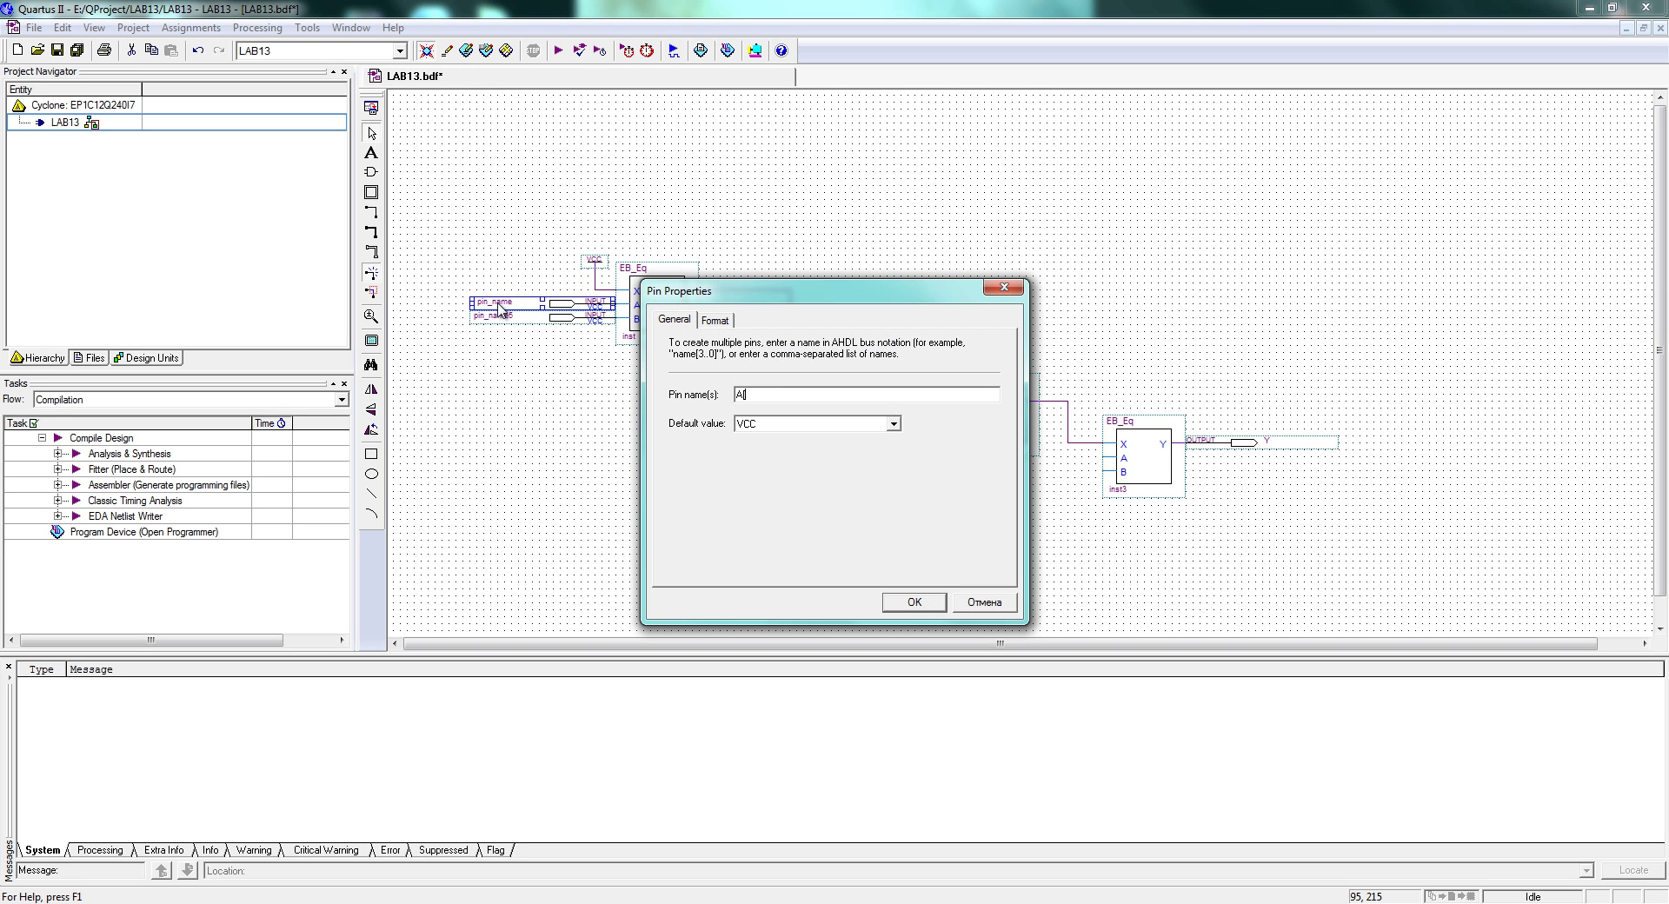
pyautogui.write('[0]')
pyautogui.press('Return')
pyautogui.doubleClick(492, 317)
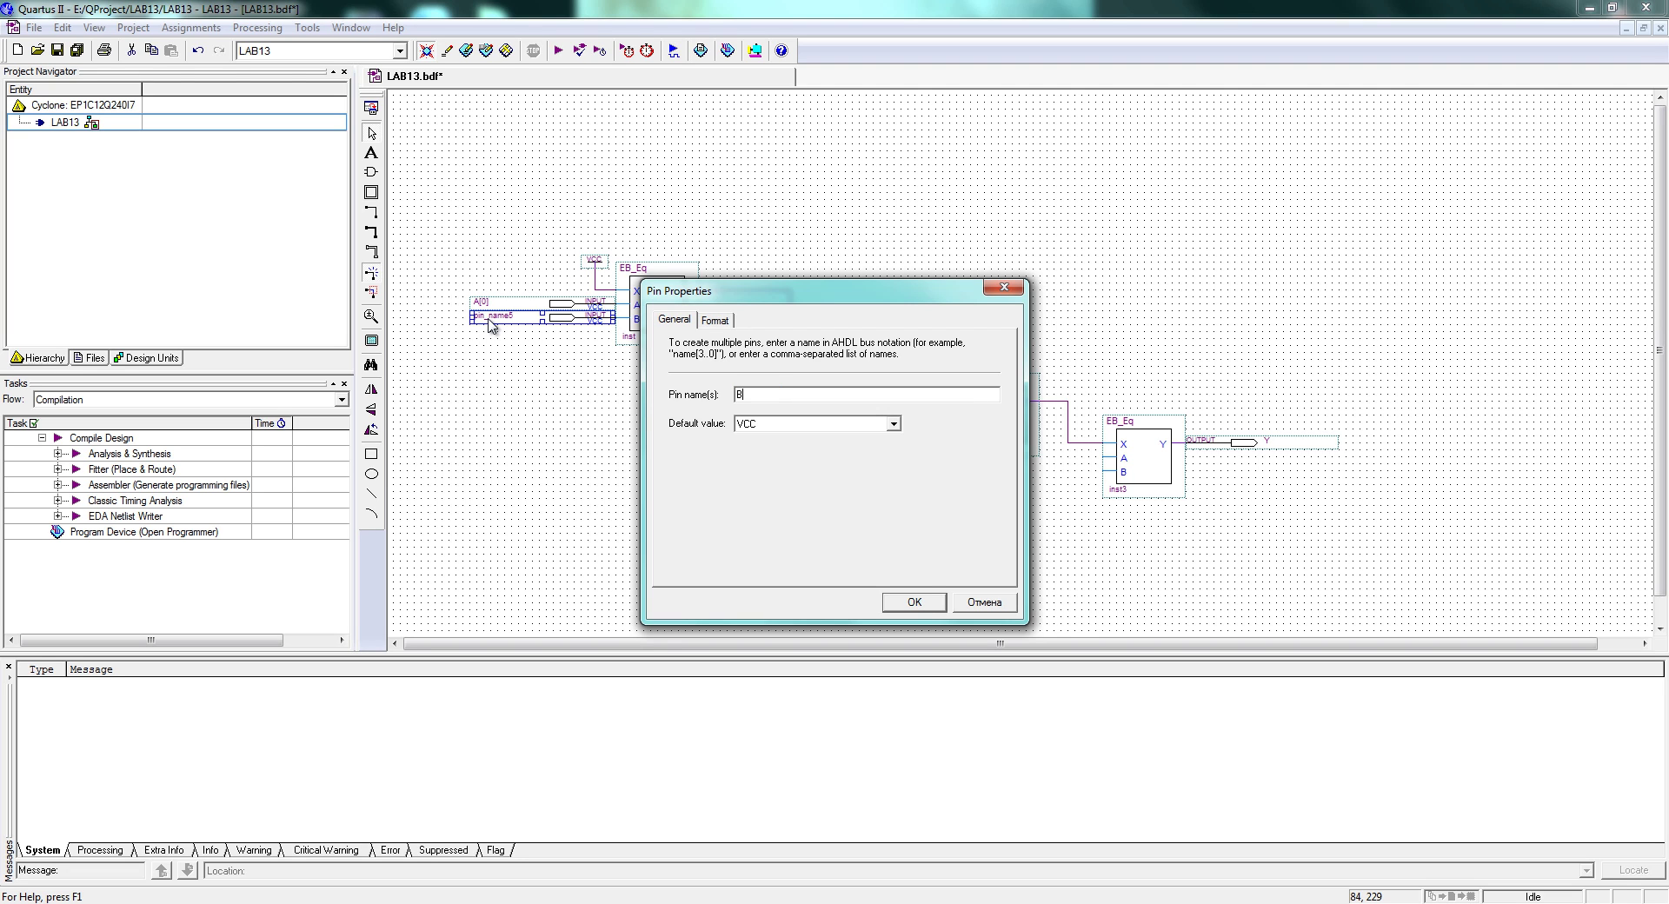
pyautogui.write('B[0]')
pyautogui.press('Return')
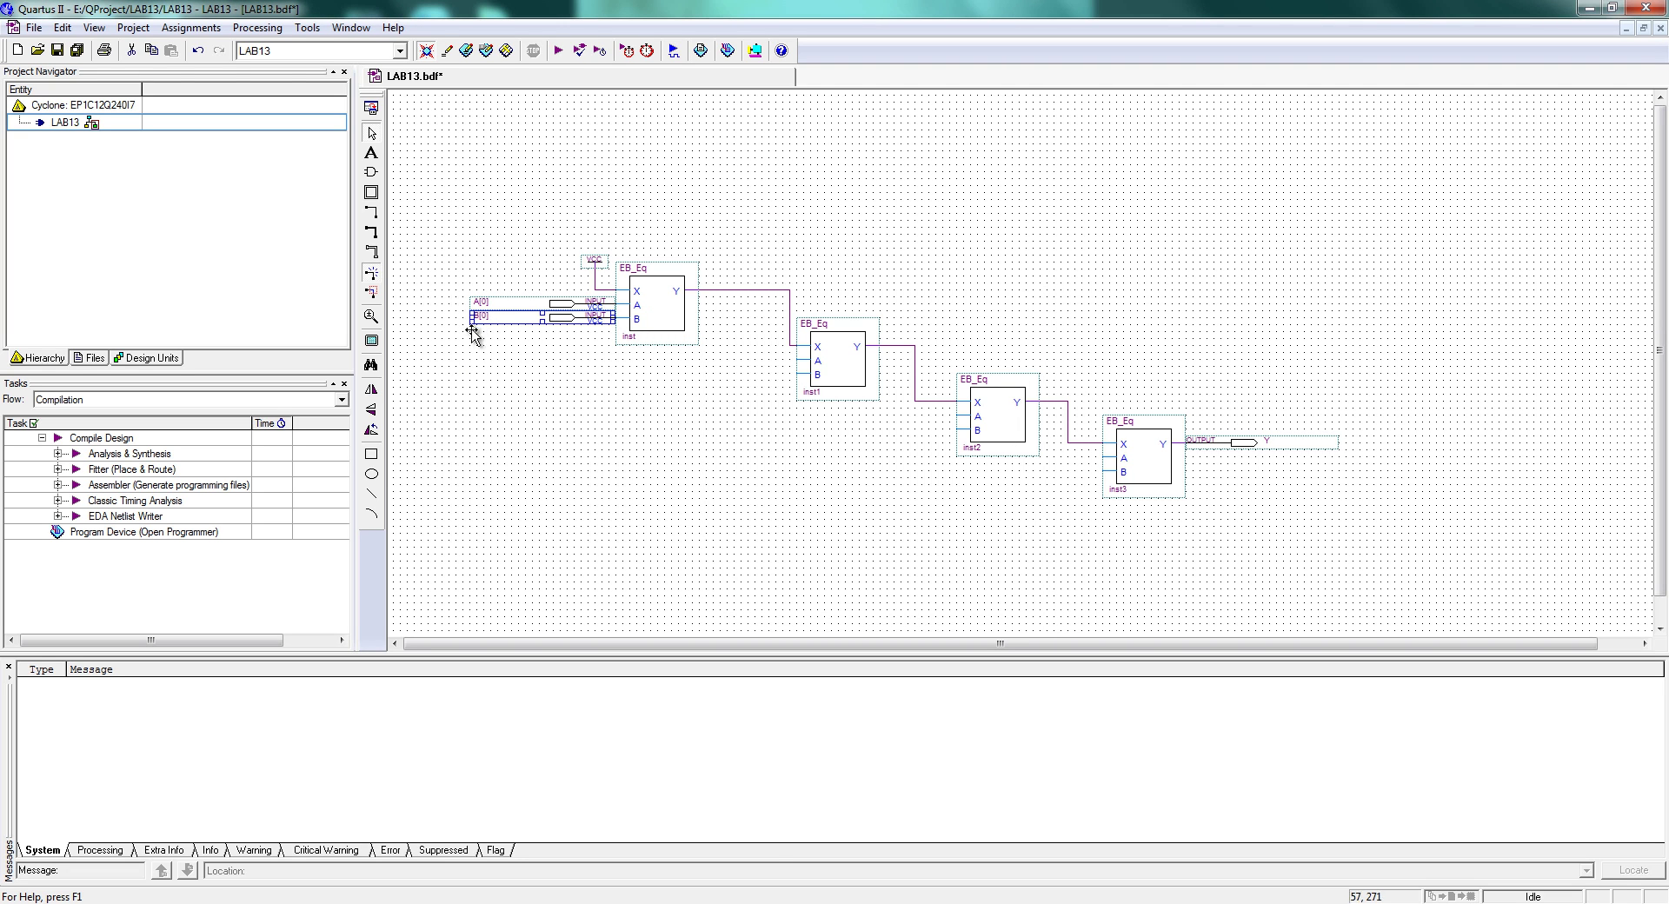
# Copy the pair of input pins to the A and B inputs of the other three EB_Eq blocks
pyautogui.moveTo(455, 279); pyautogui.dragTo(558, 342)
pyautogui.click(544, 358)
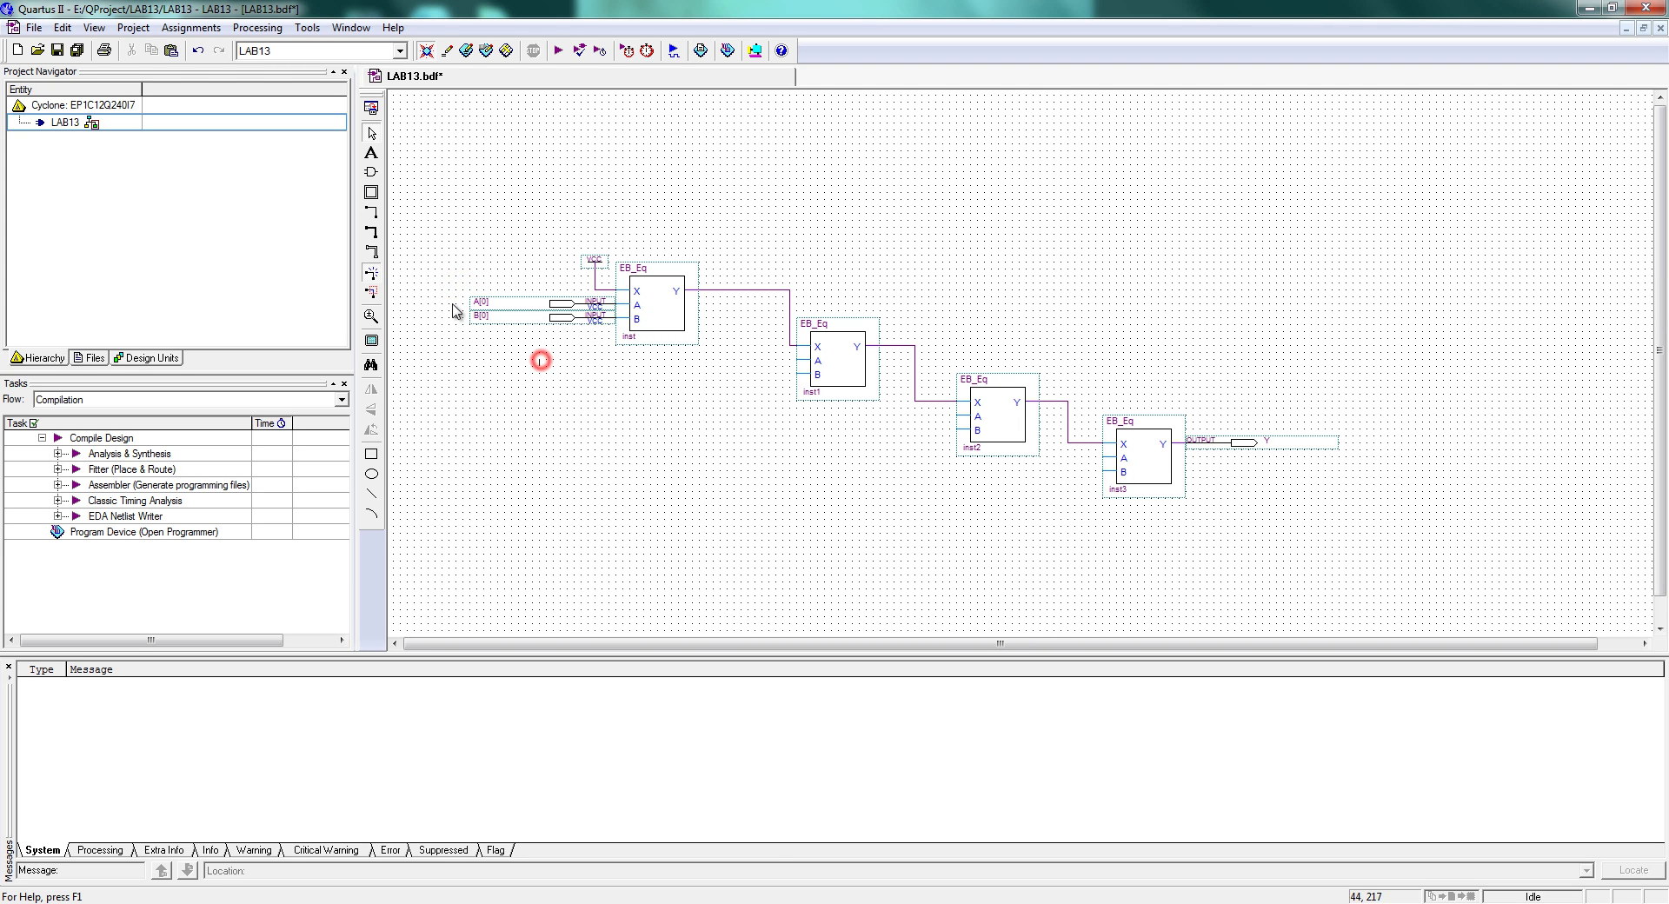
pyautogui.moveTo(452, 298); pyautogui.dragTo(905, 434)
pyautogui.keyDown('ctrl'); pyautogui.moveTo(904, 429); pyautogui.dragTo(1051, 480); pyautogui.keyUp('ctrl')
pyautogui.click(1060, 532)
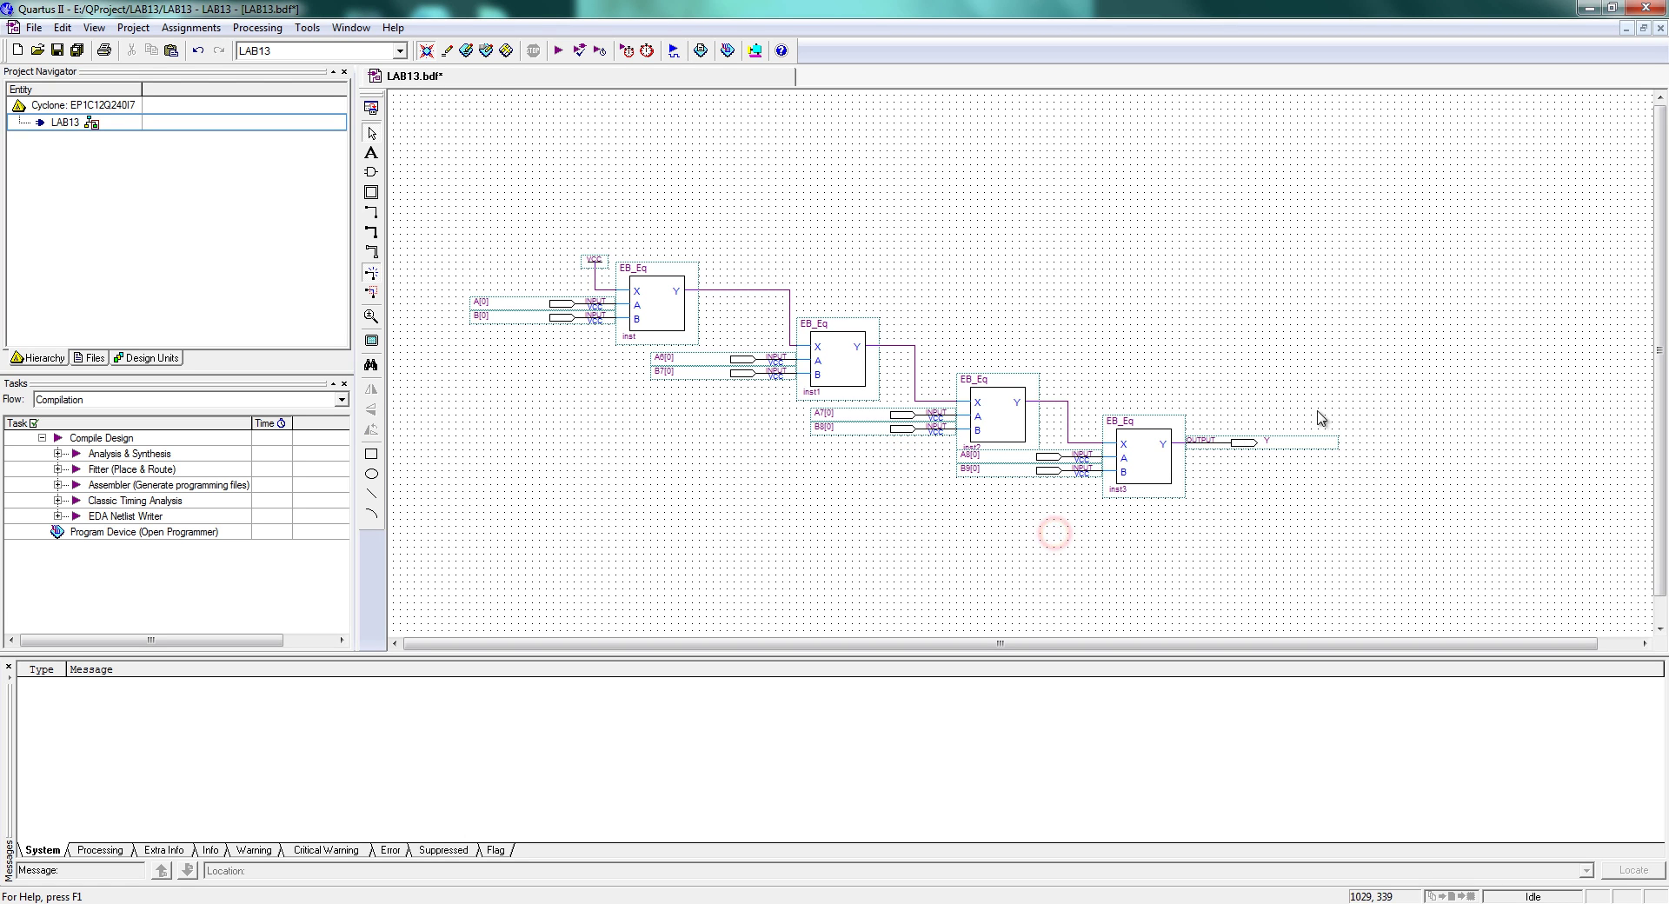
# Shift the fourth EB_Eq block, its output pin and its two input pins down, clear of the third block
pyautogui.moveTo(1382, 396); pyautogui.dragTo(961, 544)
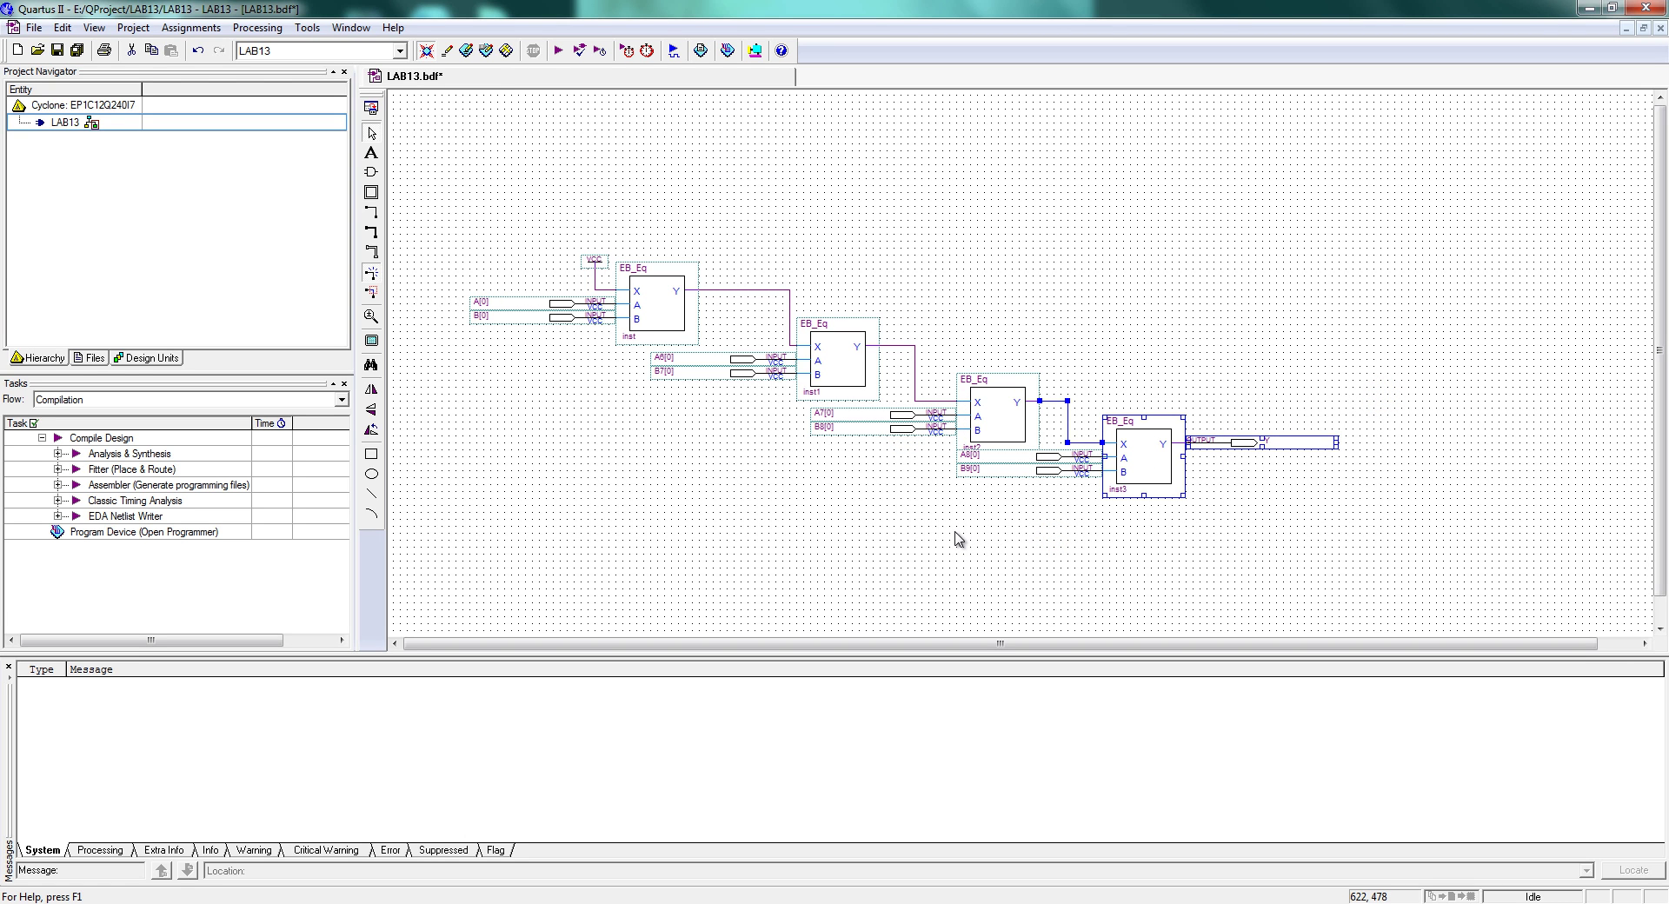
pyautogui.press('Down')
pyautogui.press('Down')
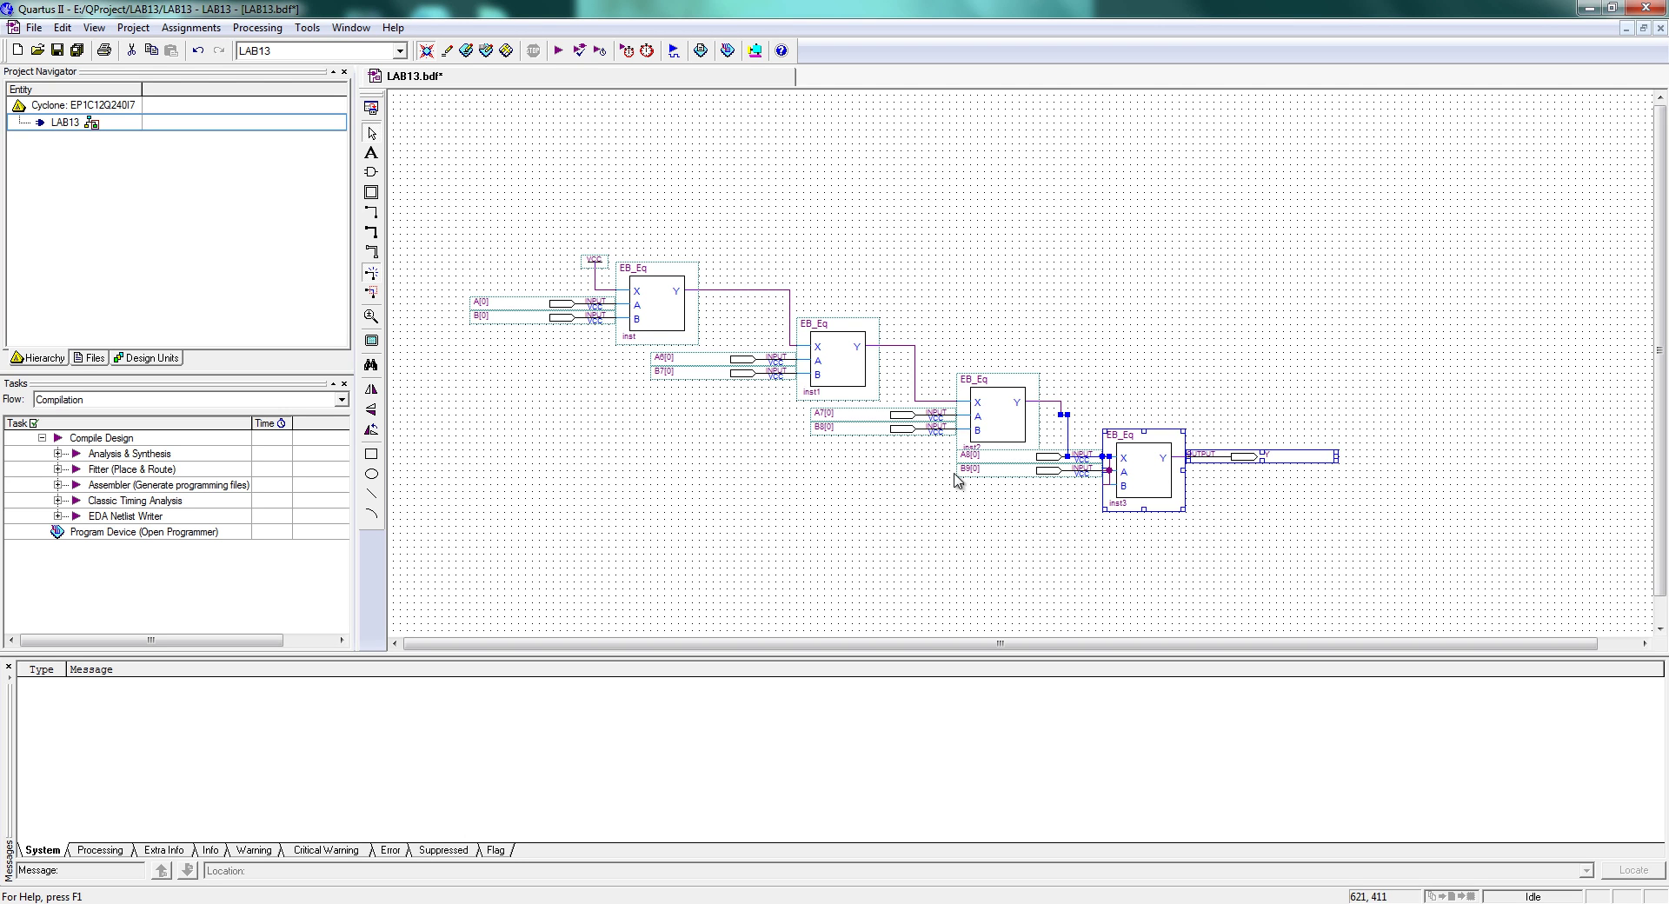
pyautogui.click(978, 459)
pyautogui.press('Down')
pyautogui.press('Down')
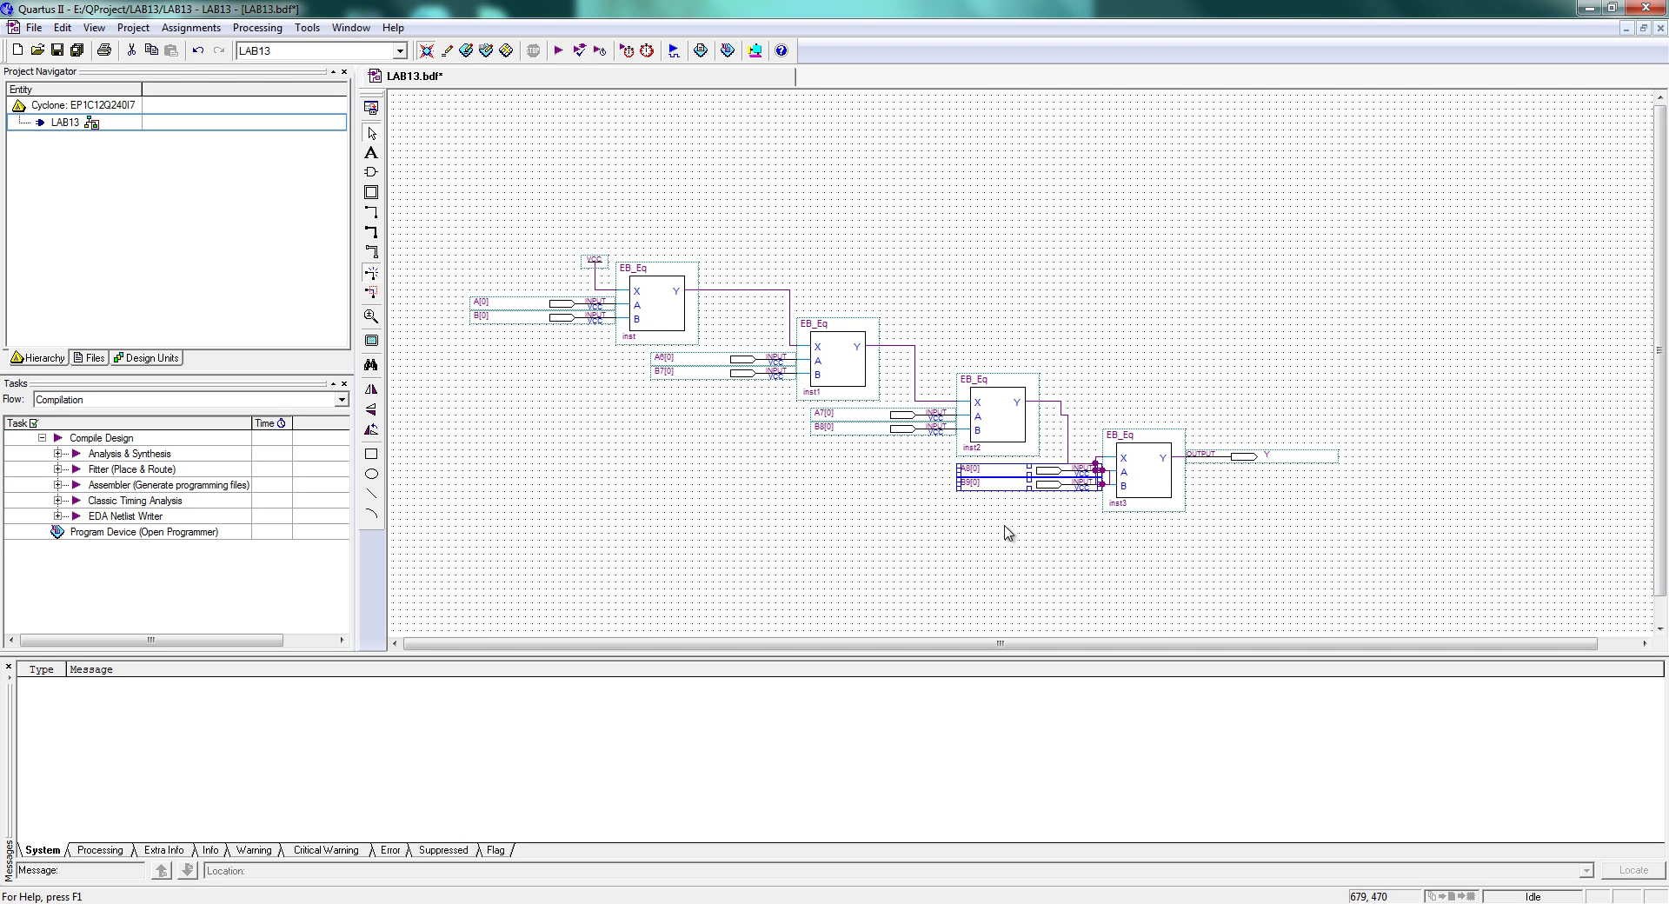
pyautogui.click(1002, 523)
# Delete the tangled wiring at the fourth block and rewire the third block's Y output to the fourth block's X input
pyautogui.click(1067, 451)
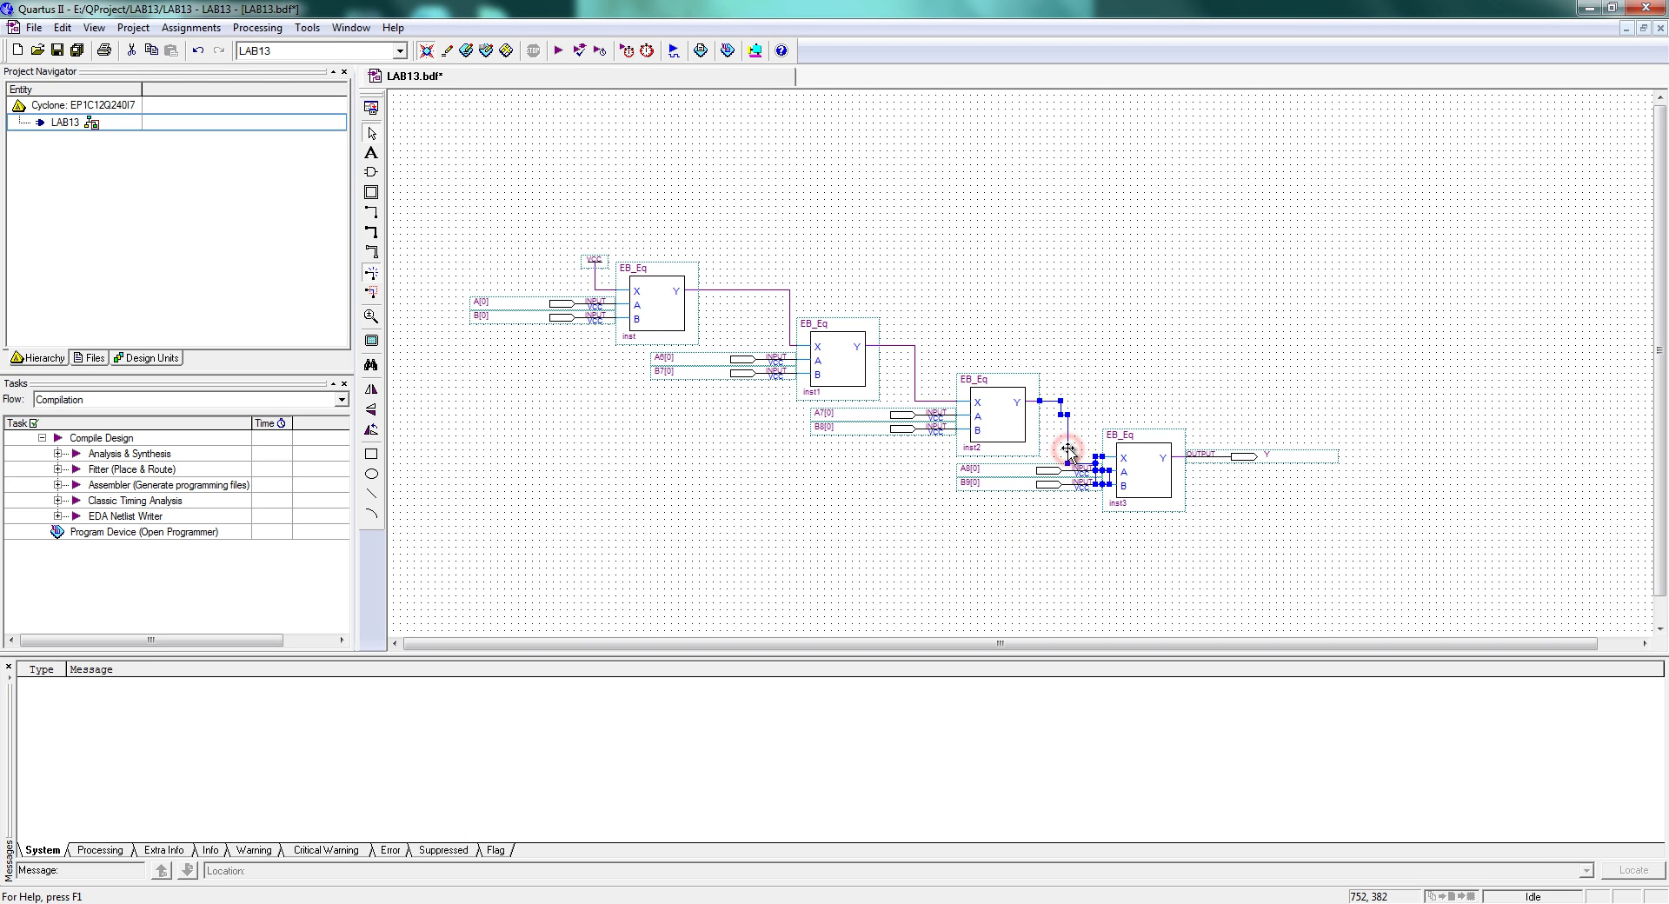
pyautogui.hotkey('ctrl', 'x')
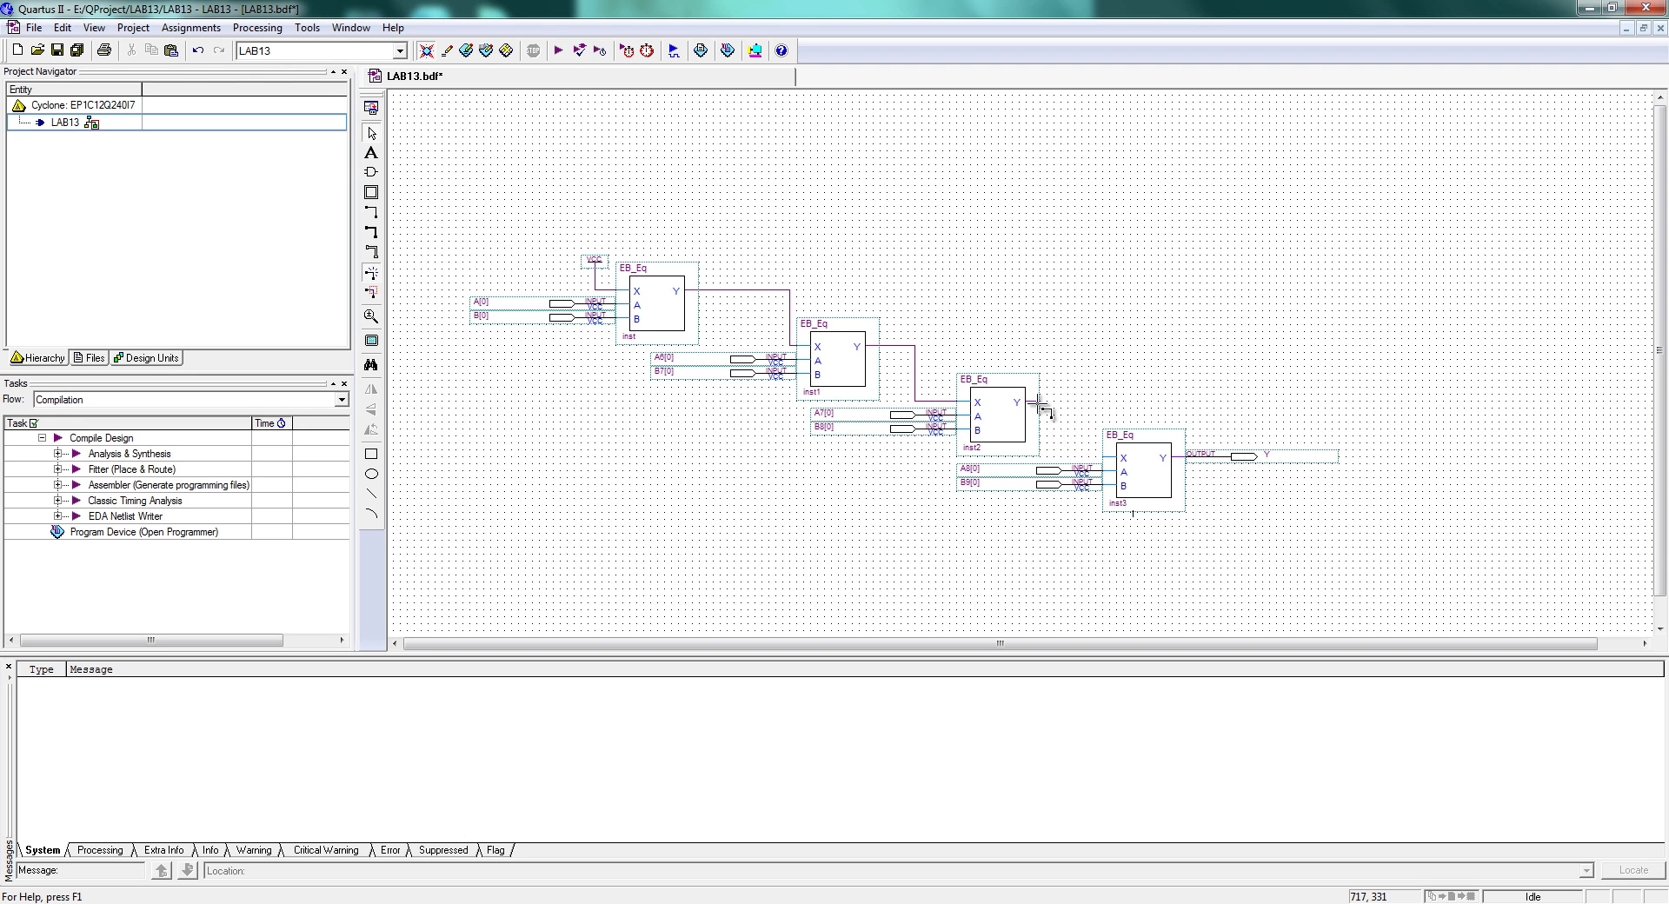
pyautogui.moveTo(1039, 400); pyautogui.dragTo(1081, 456)
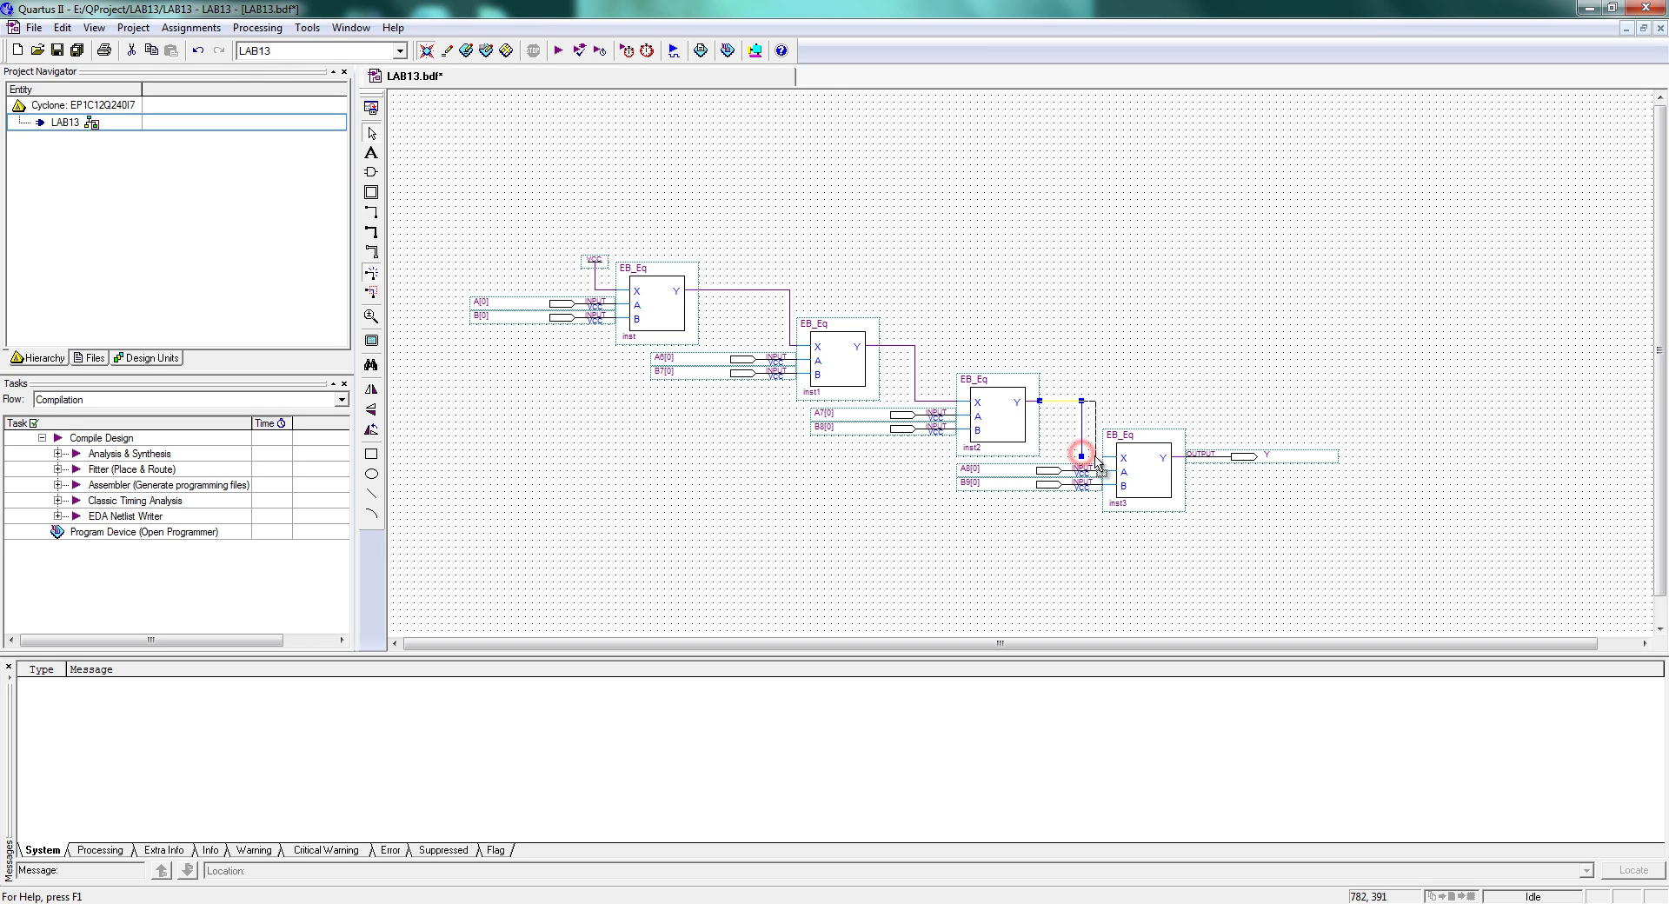
pyautogui.click(1078, 457)
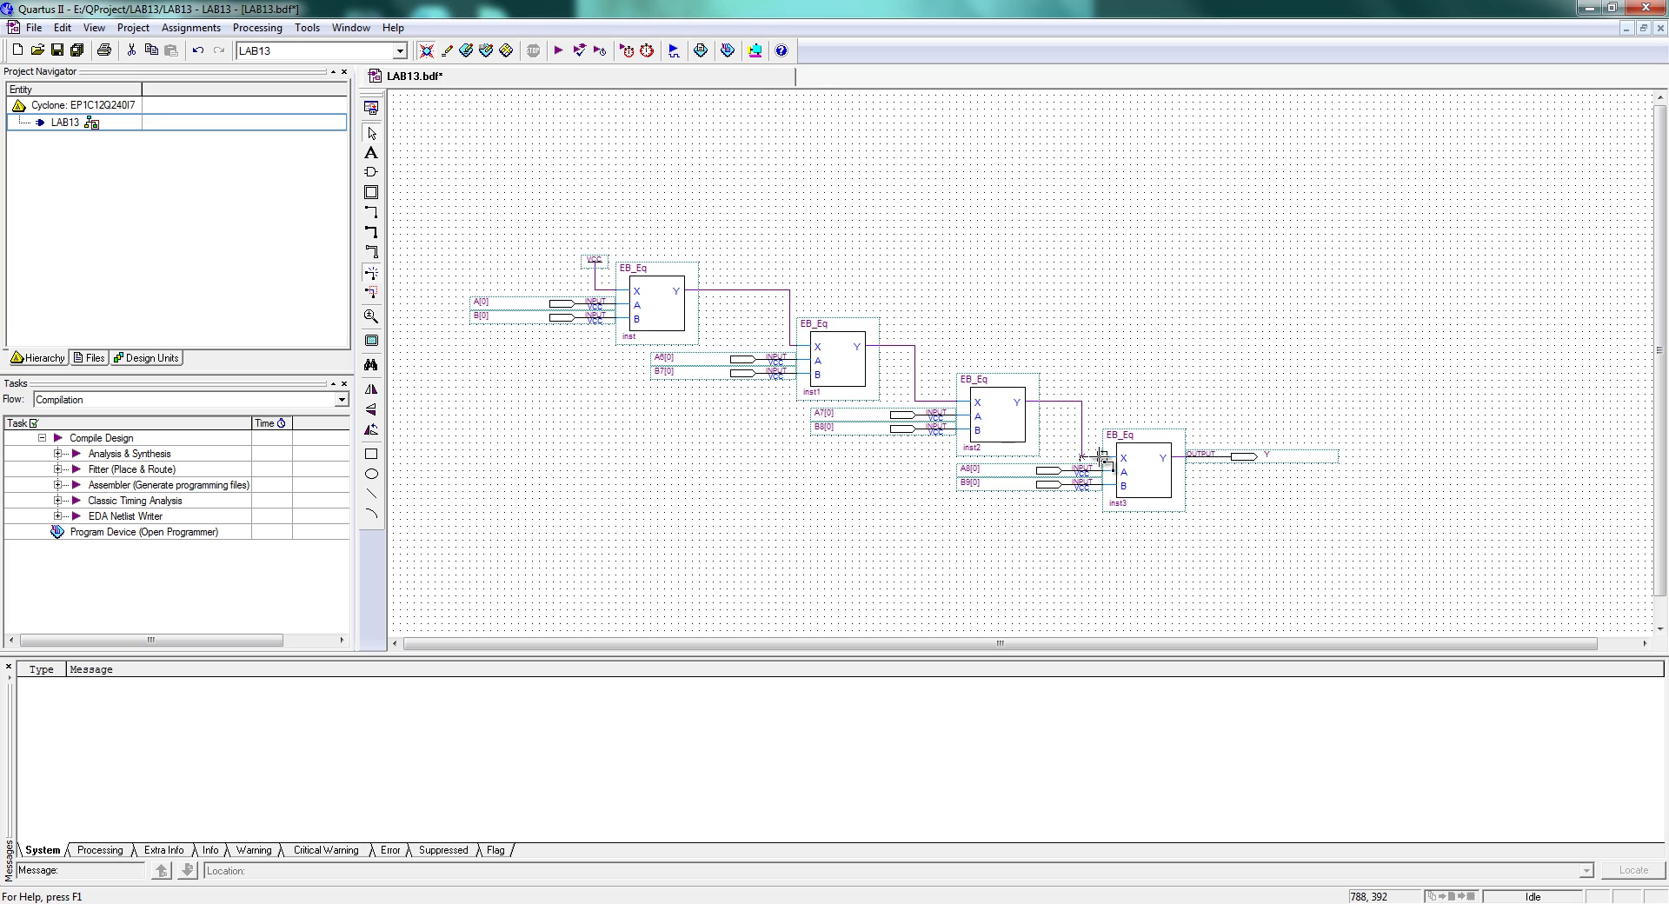
pyautogui.click(1120, 344)
# Rename the second block's input pins as A[1] and B[1]
pyautogui.doubleClick(666, 360)
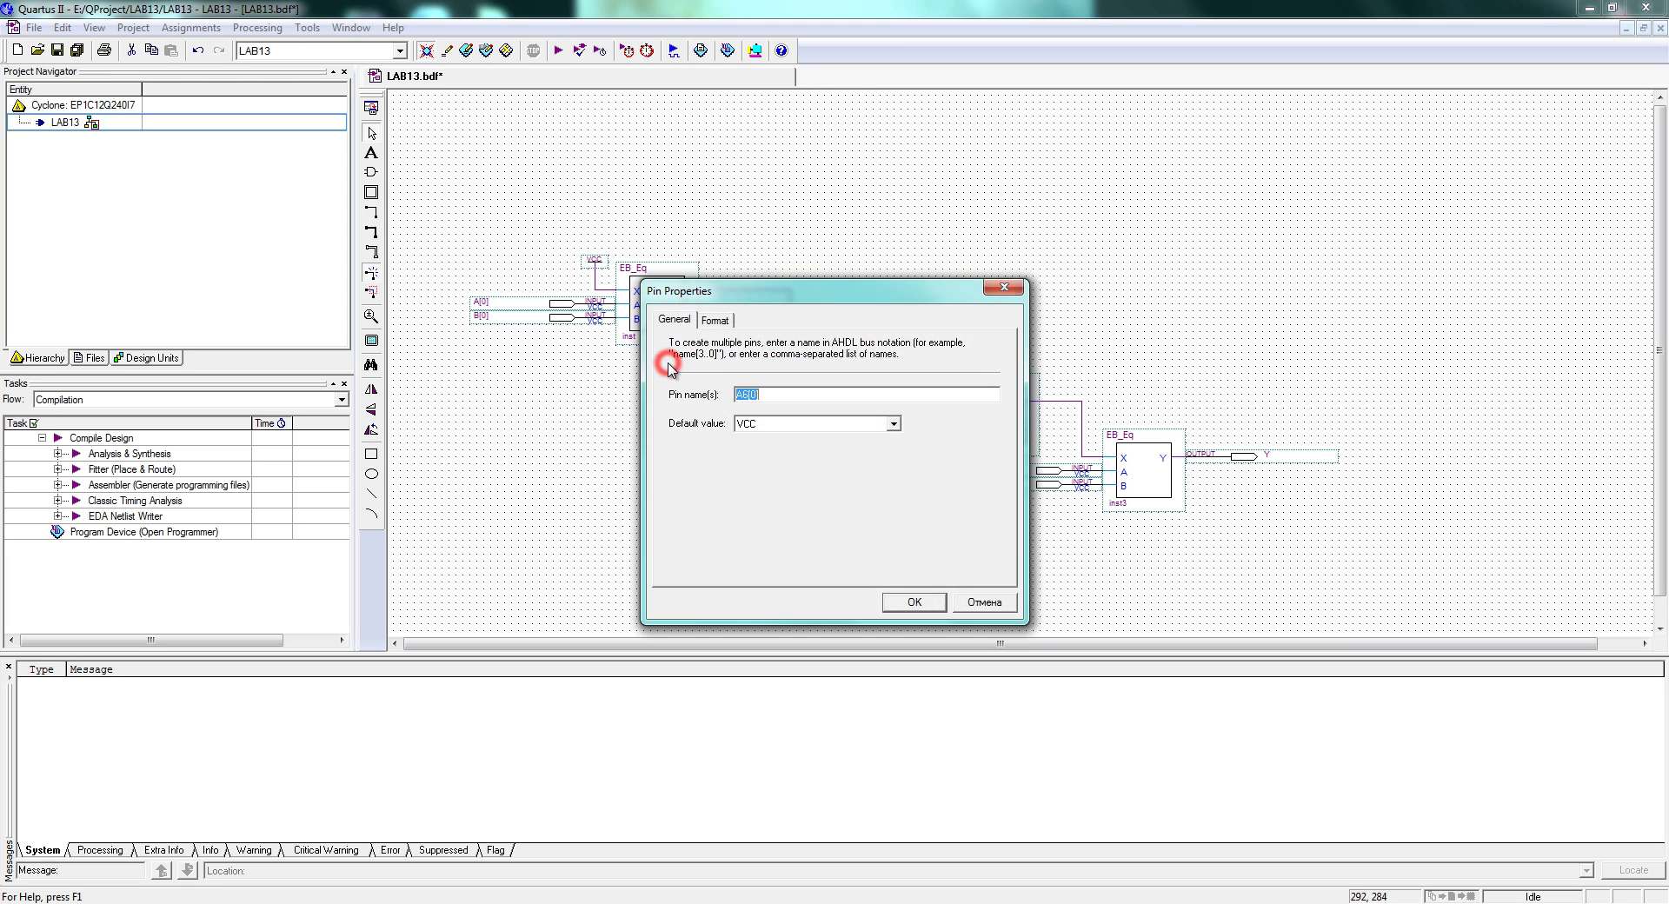
pyautogui.press('Return')
pyautogui.click(662, 358)
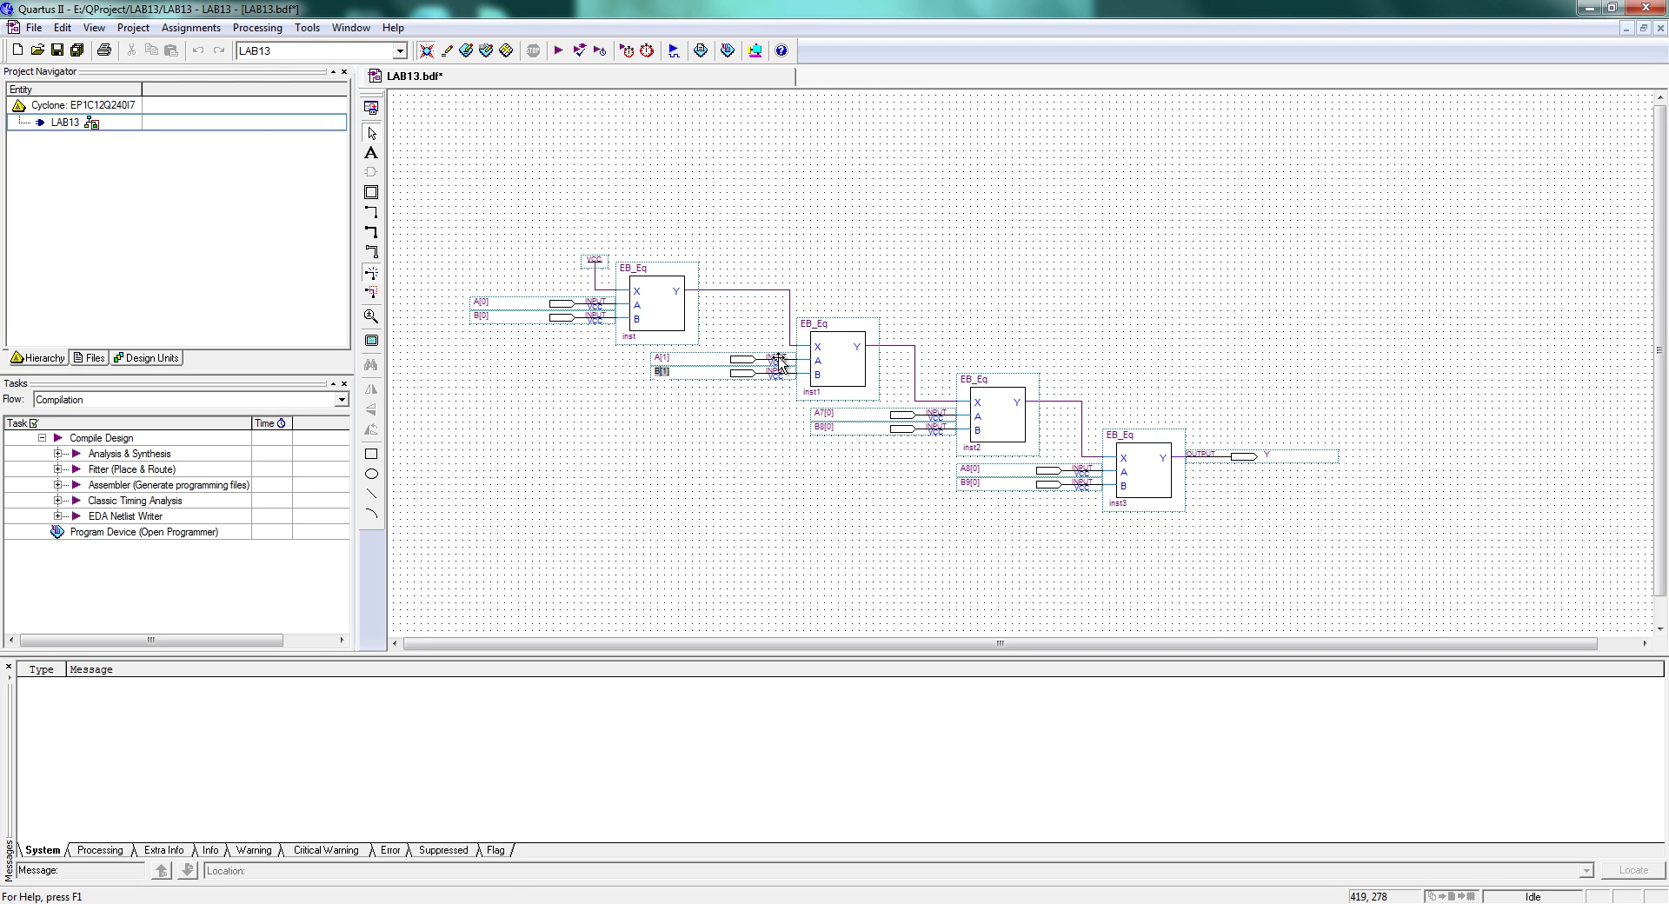
pyautogui.press('Return')
# Rename the third block's input pins as A[2] and B[2], and the fourth block's as A[3] and B3[3]
pyautogui.doubleClick(821, 415)
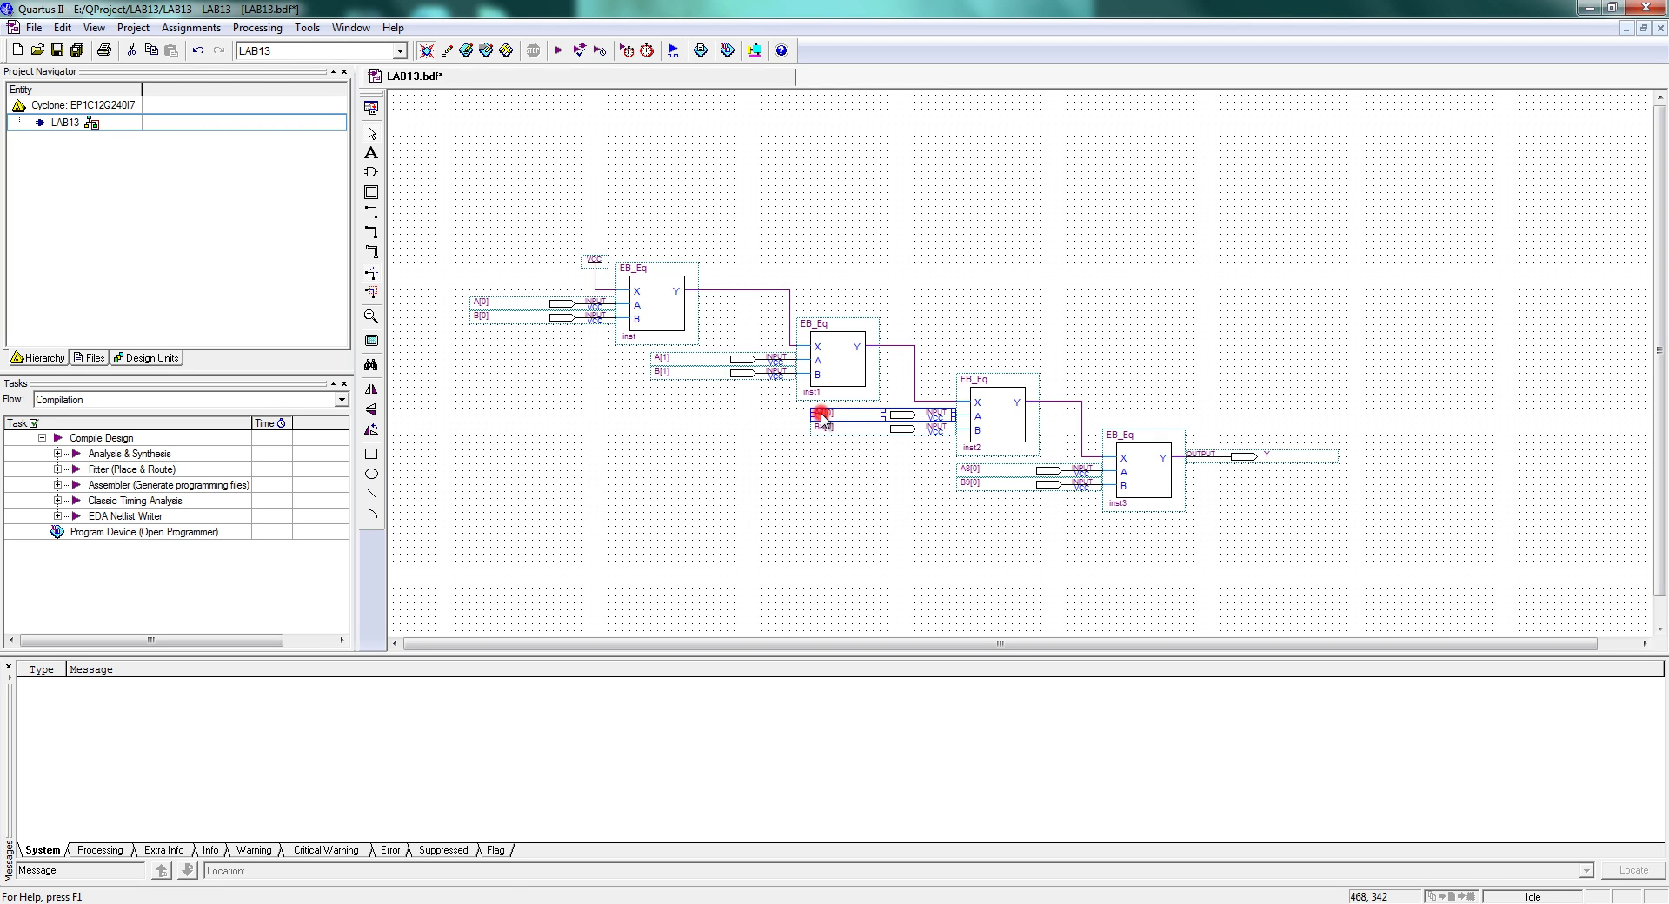
pyautogui.press('Return')
pyautogui.click(821, 415)
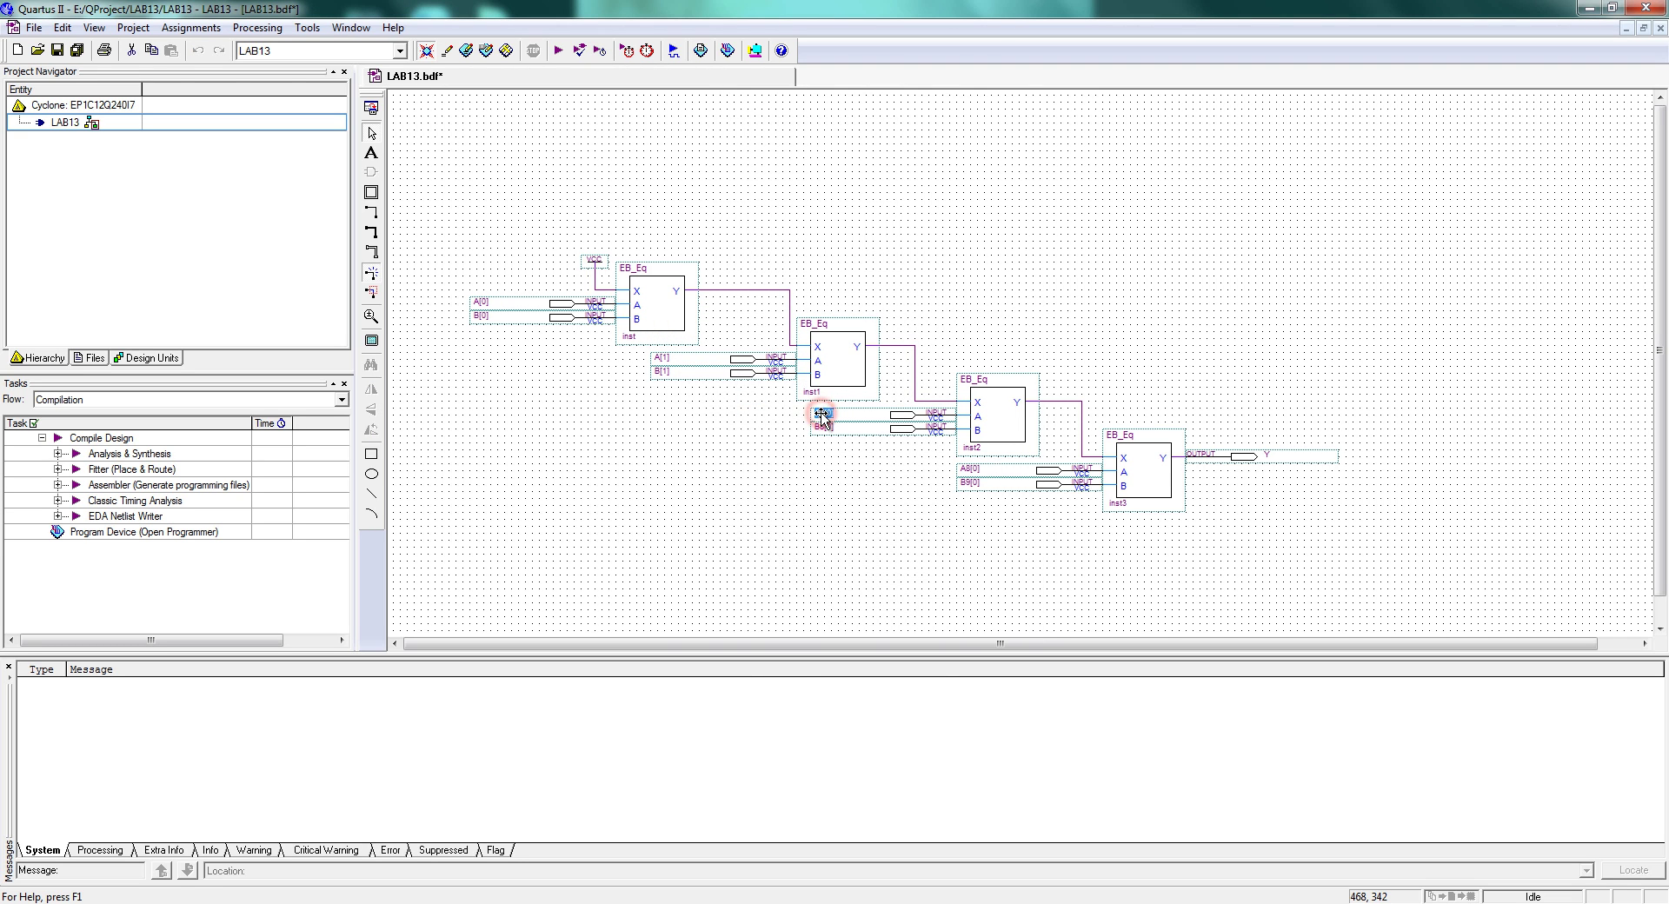
pyautogui.write('A[0]')
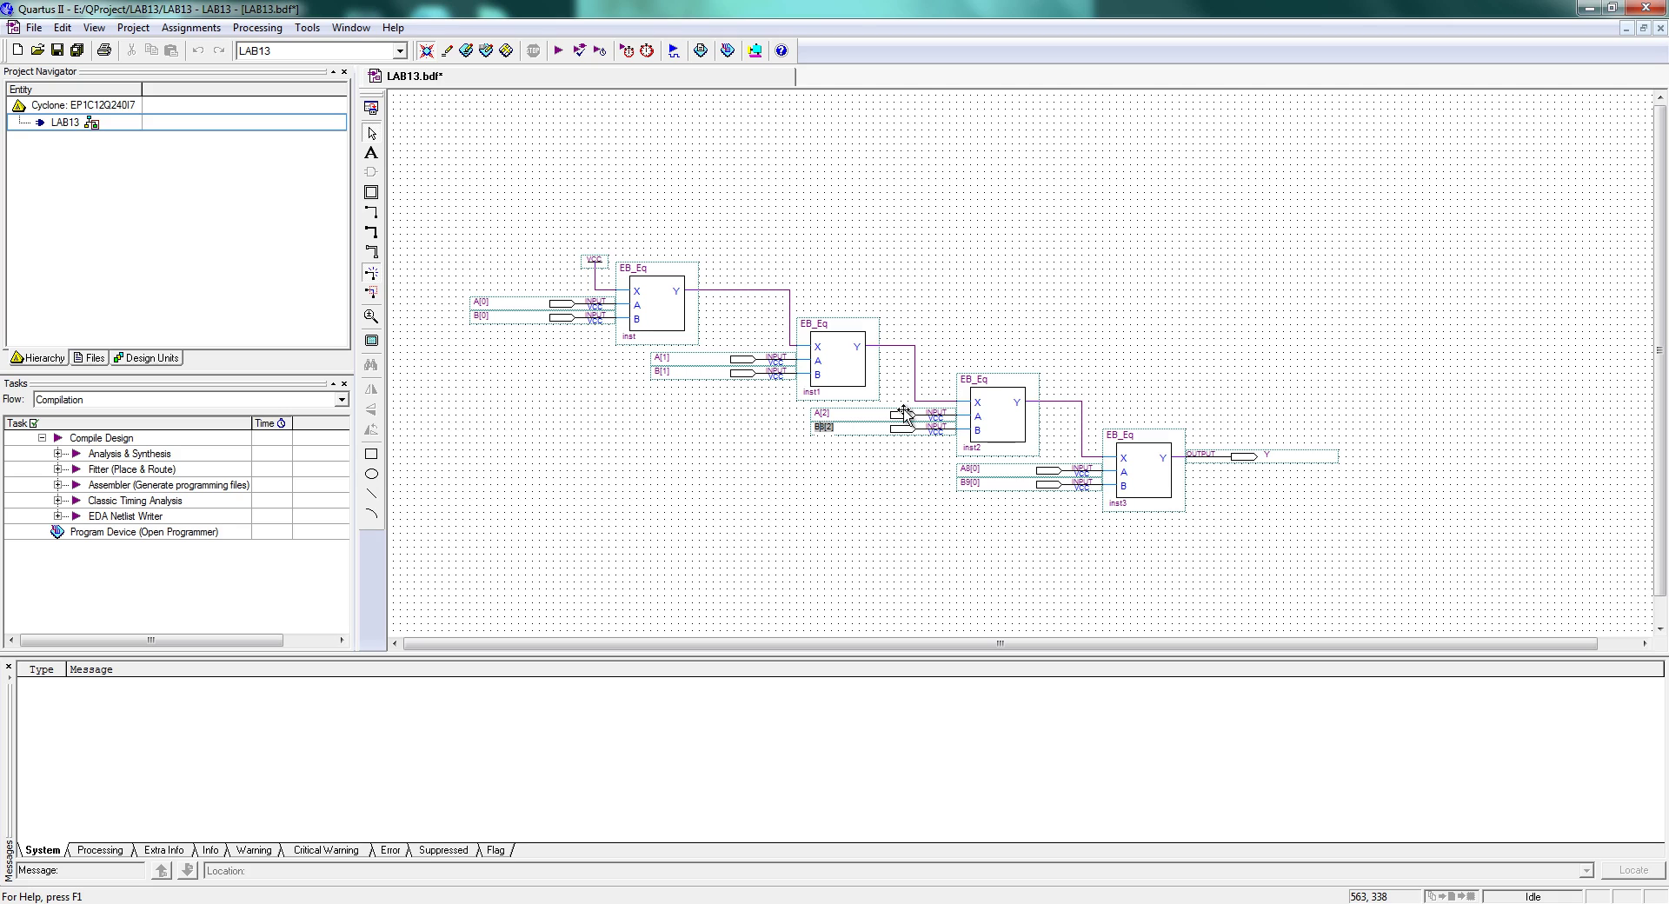
pyautogui.press('Tab')
pyautogui.write('3')
pyautogui.press('Tab')
pyautogui.click(774, 506)
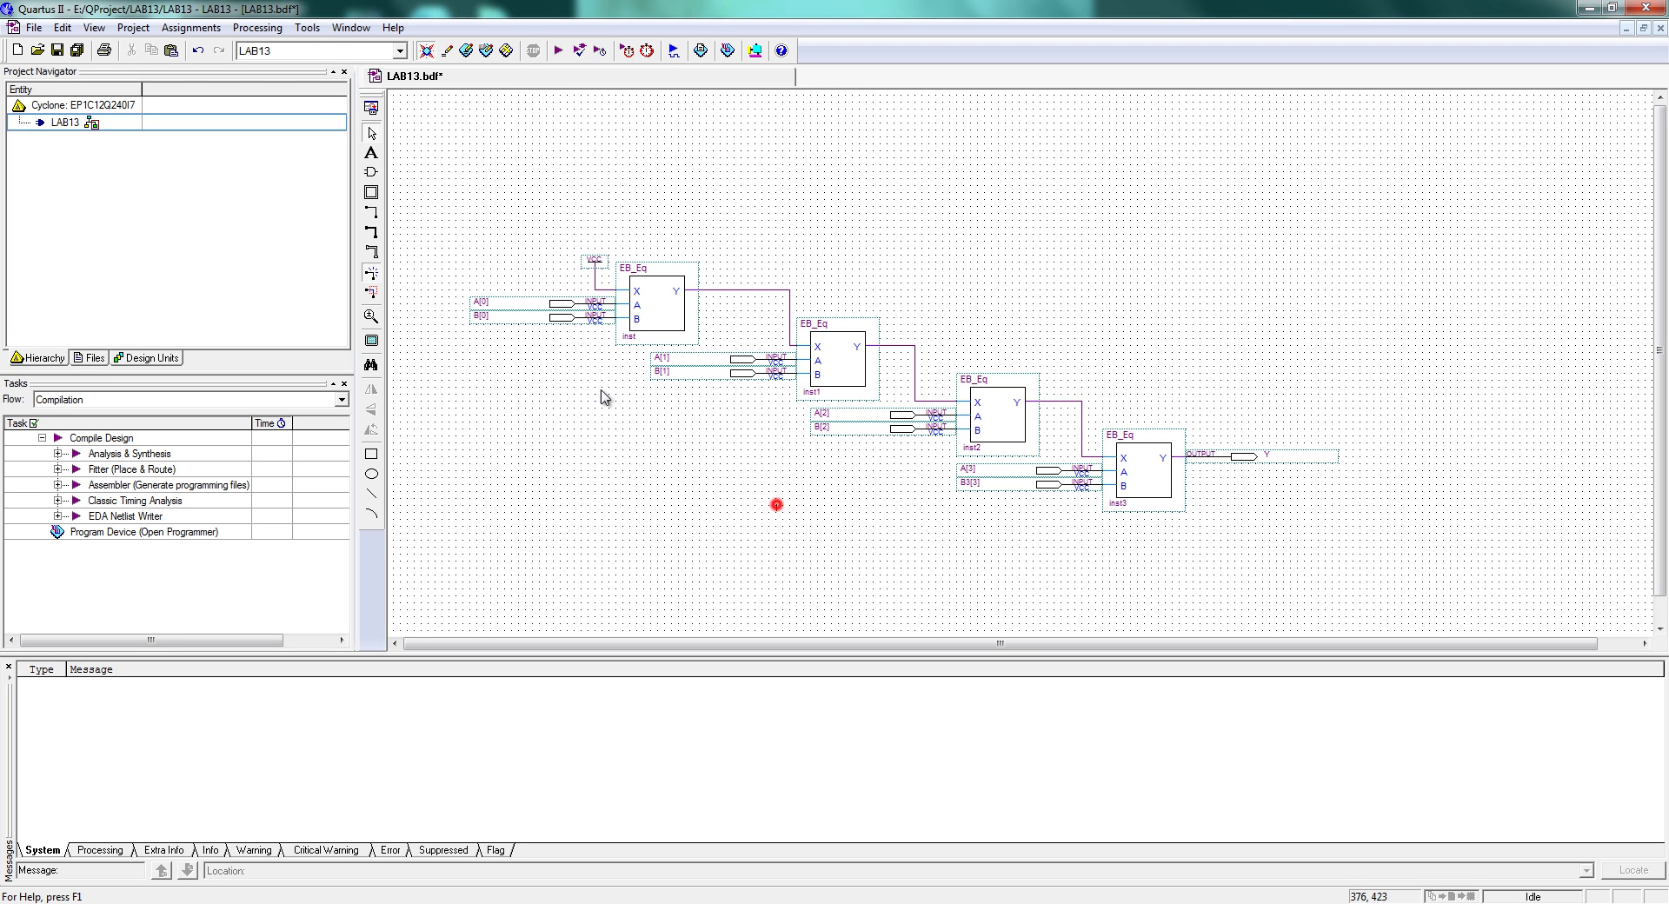
# Save the comparator schematic and save a copy of it as Eq.bdf in the LAB13 folder
pyautogui.hotkey('ctrl', 's')
pyautogui.click(32, 28)
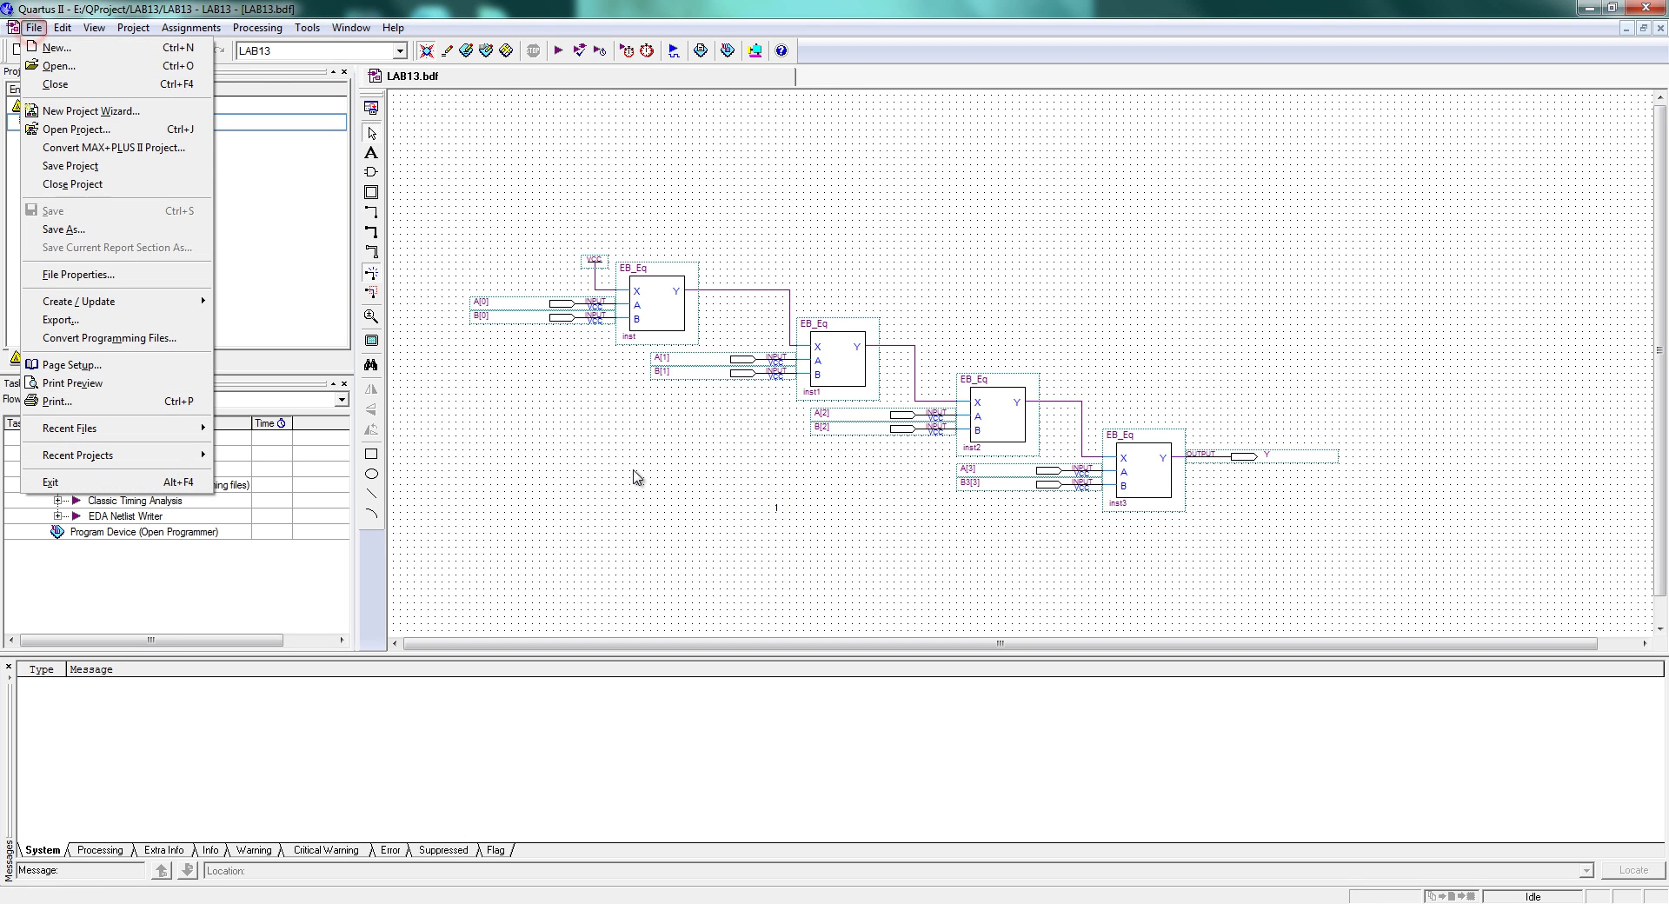
pyautogui.click(118, 303)
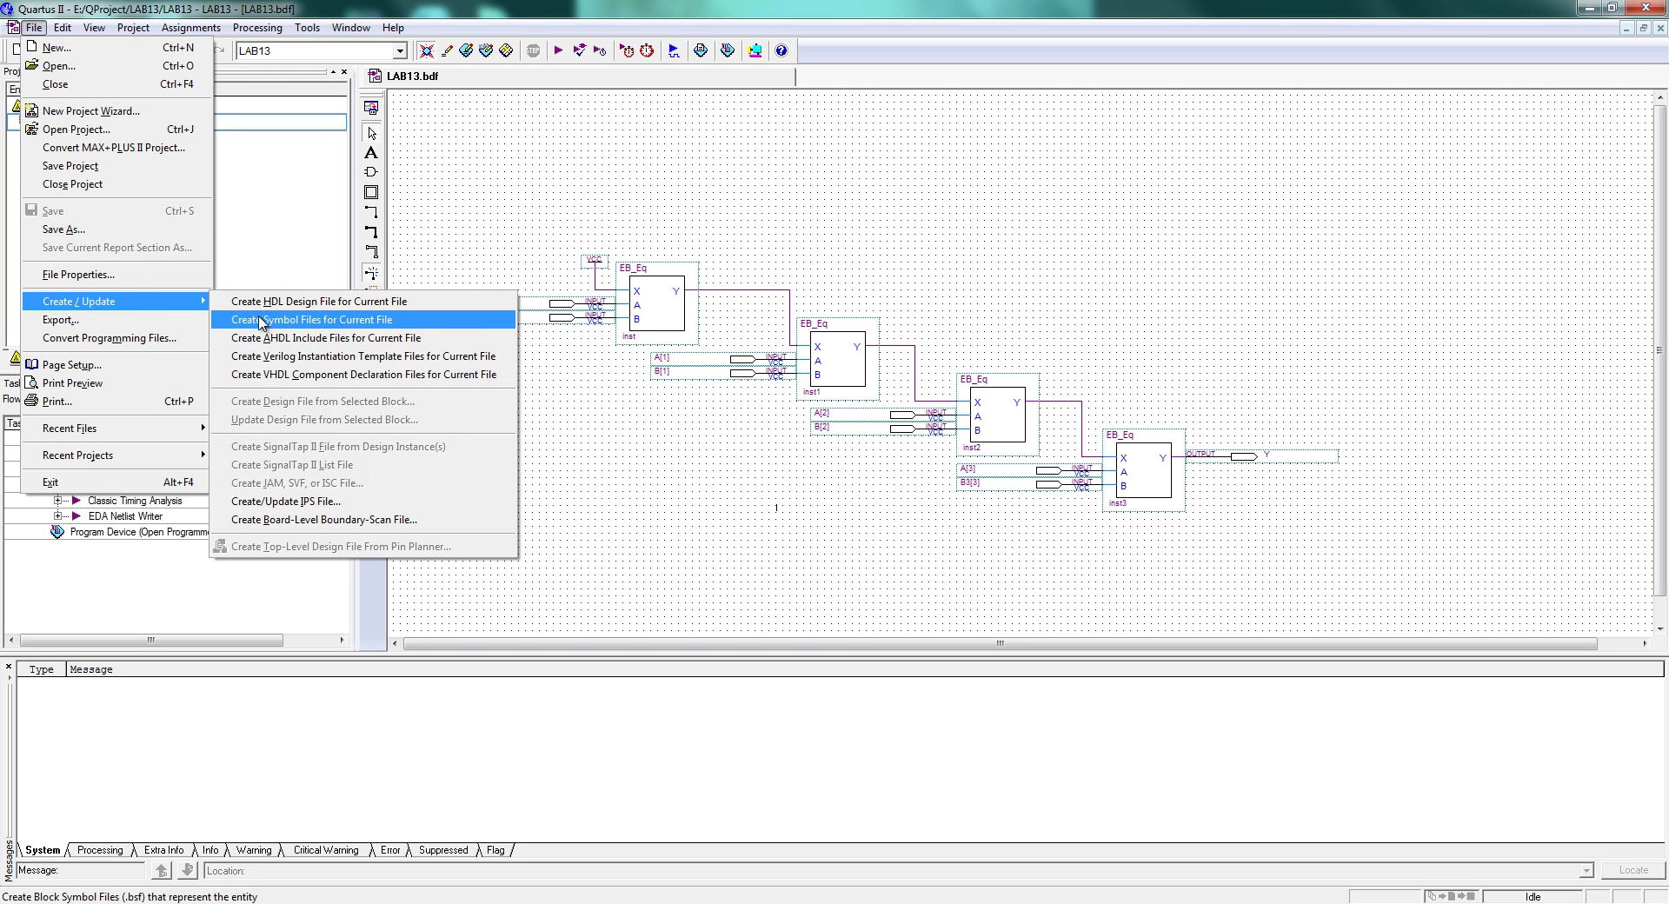
pyautogui.click(352, 5)
pyautogui.click(26, 28)
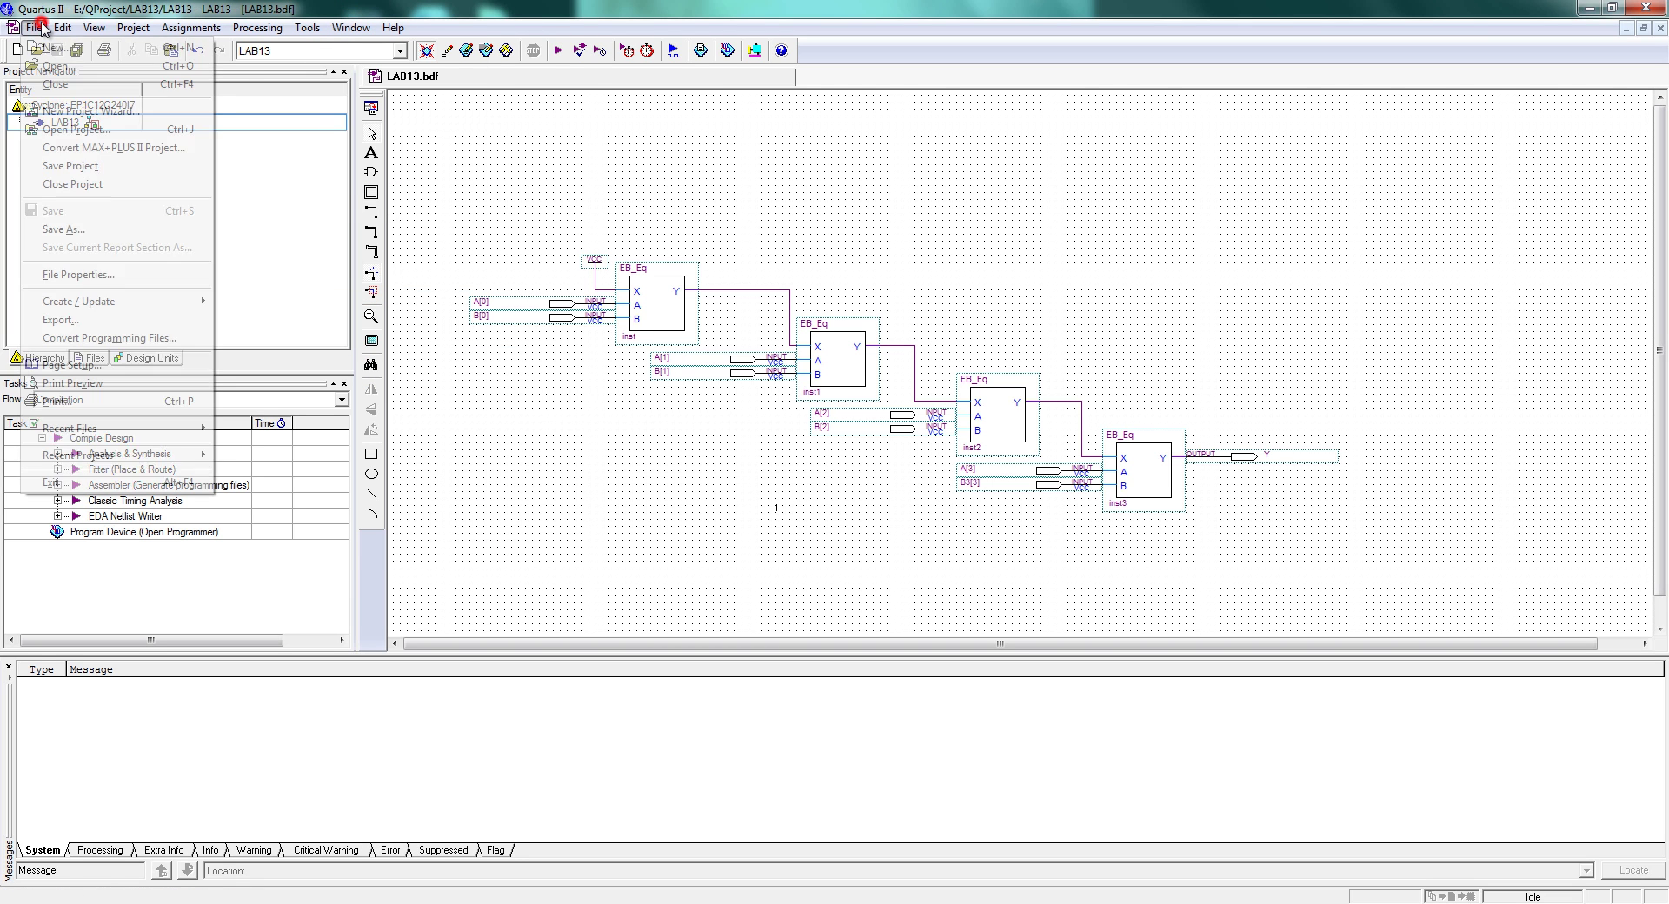
pyautogui.click(75, 231)
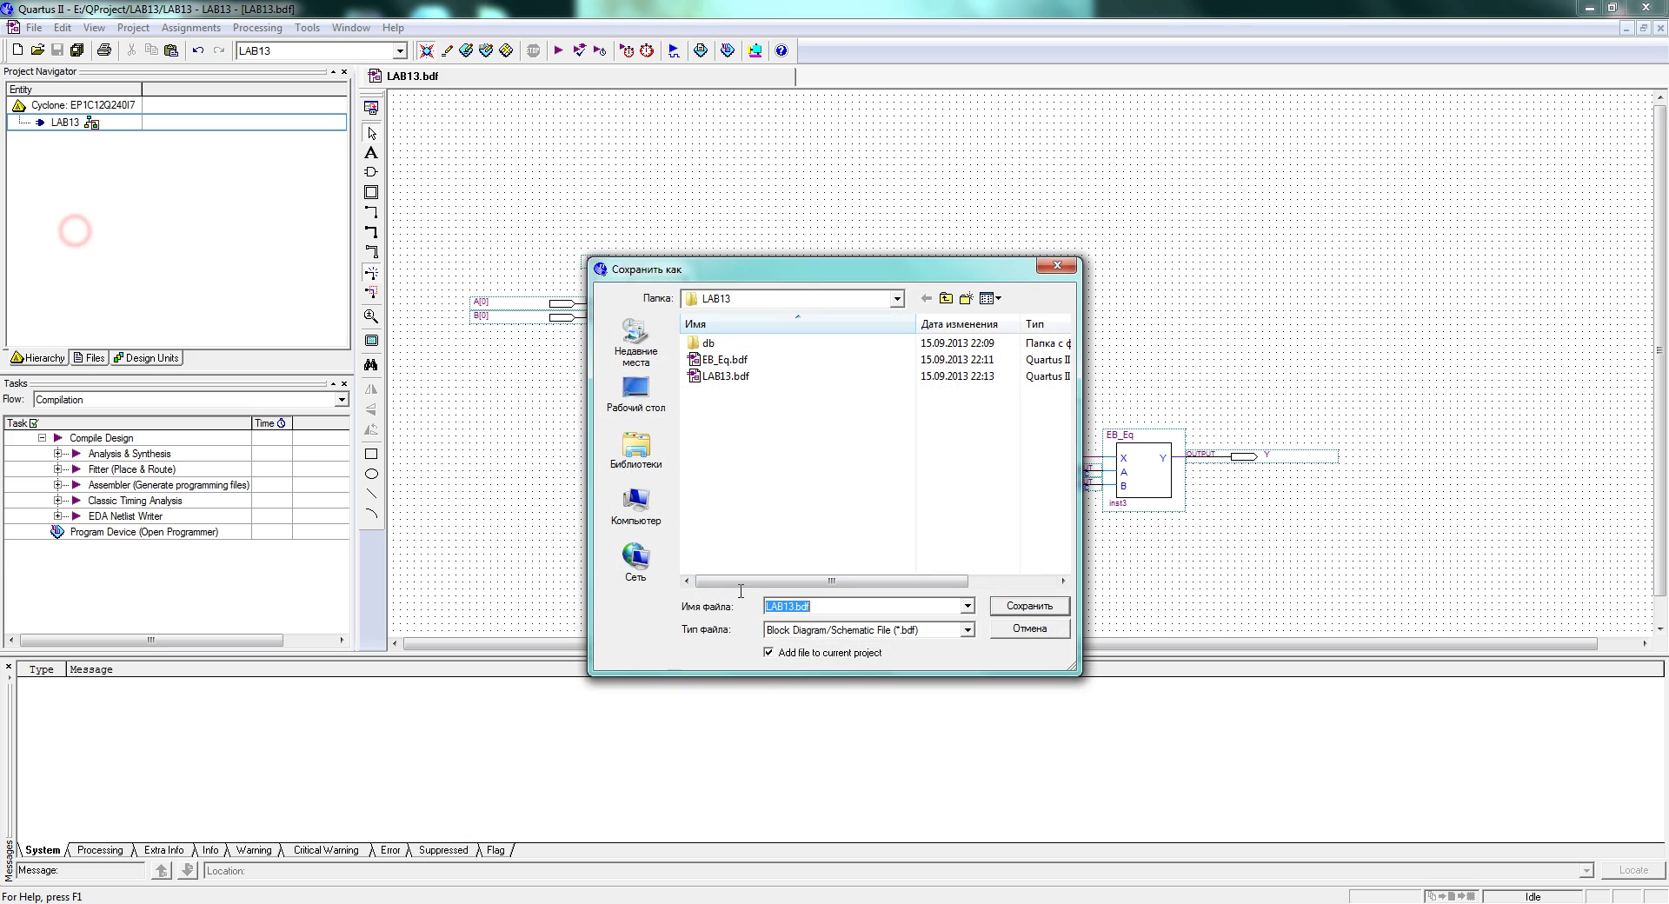
pyautogui.write('Eq')
pyautogui.click(1034, 608)
# Create the symbol file Eq.bsf from the Eq.bdf schematic
pyautogui.click(34, 28)
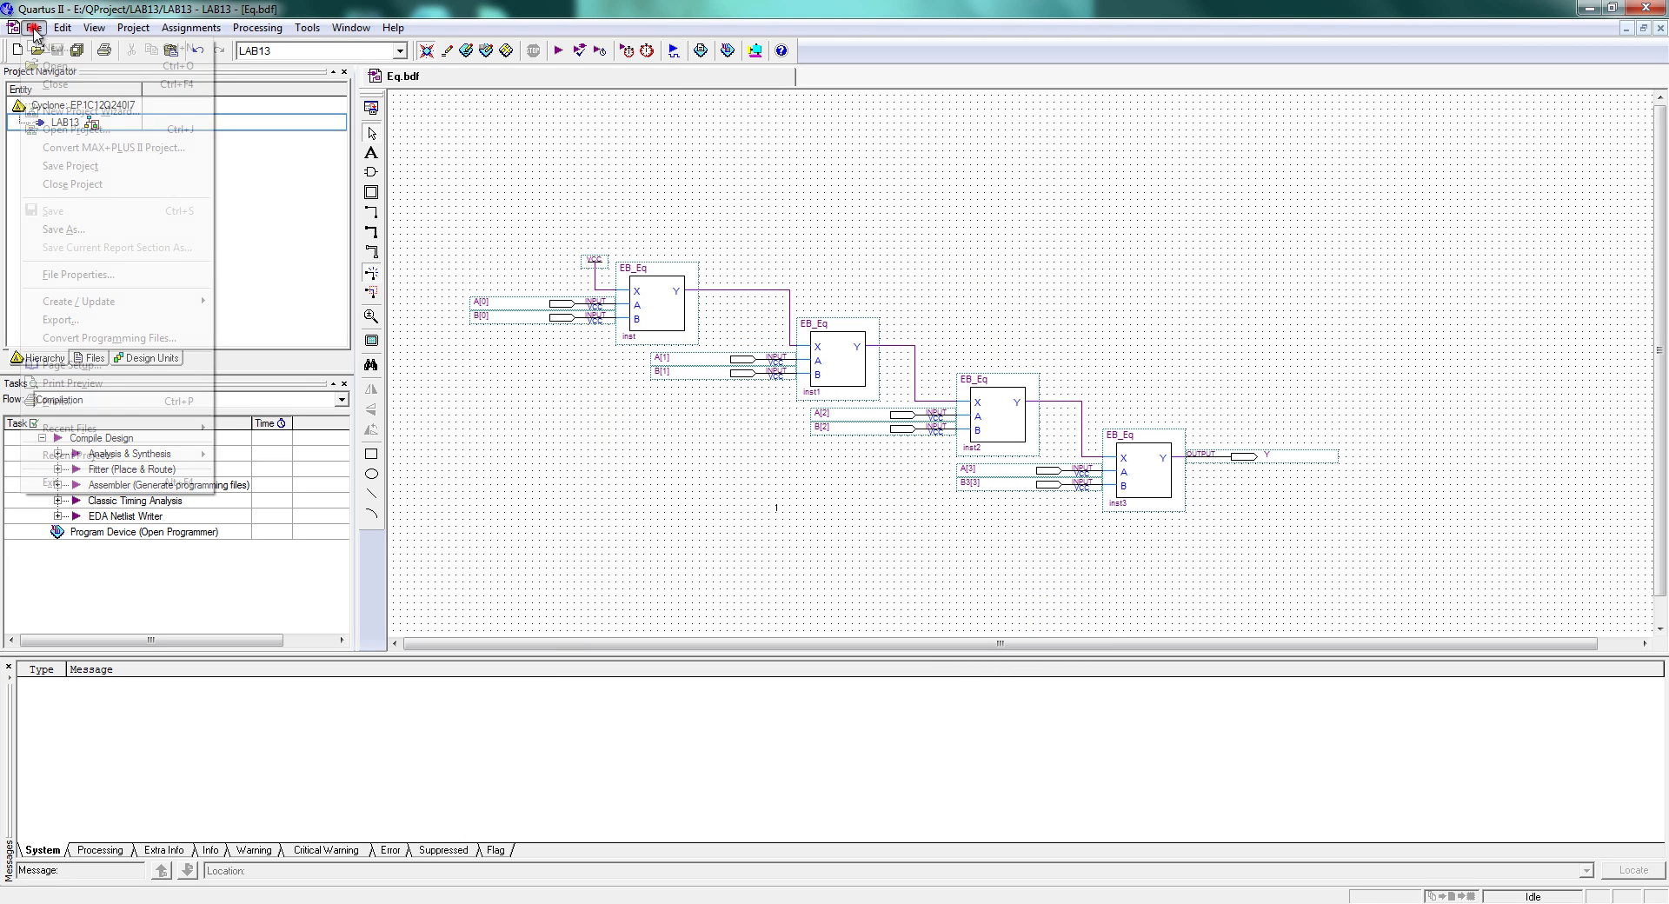
pyautogui.moveTo(93, 300)
pyautogui.click(284, 320)
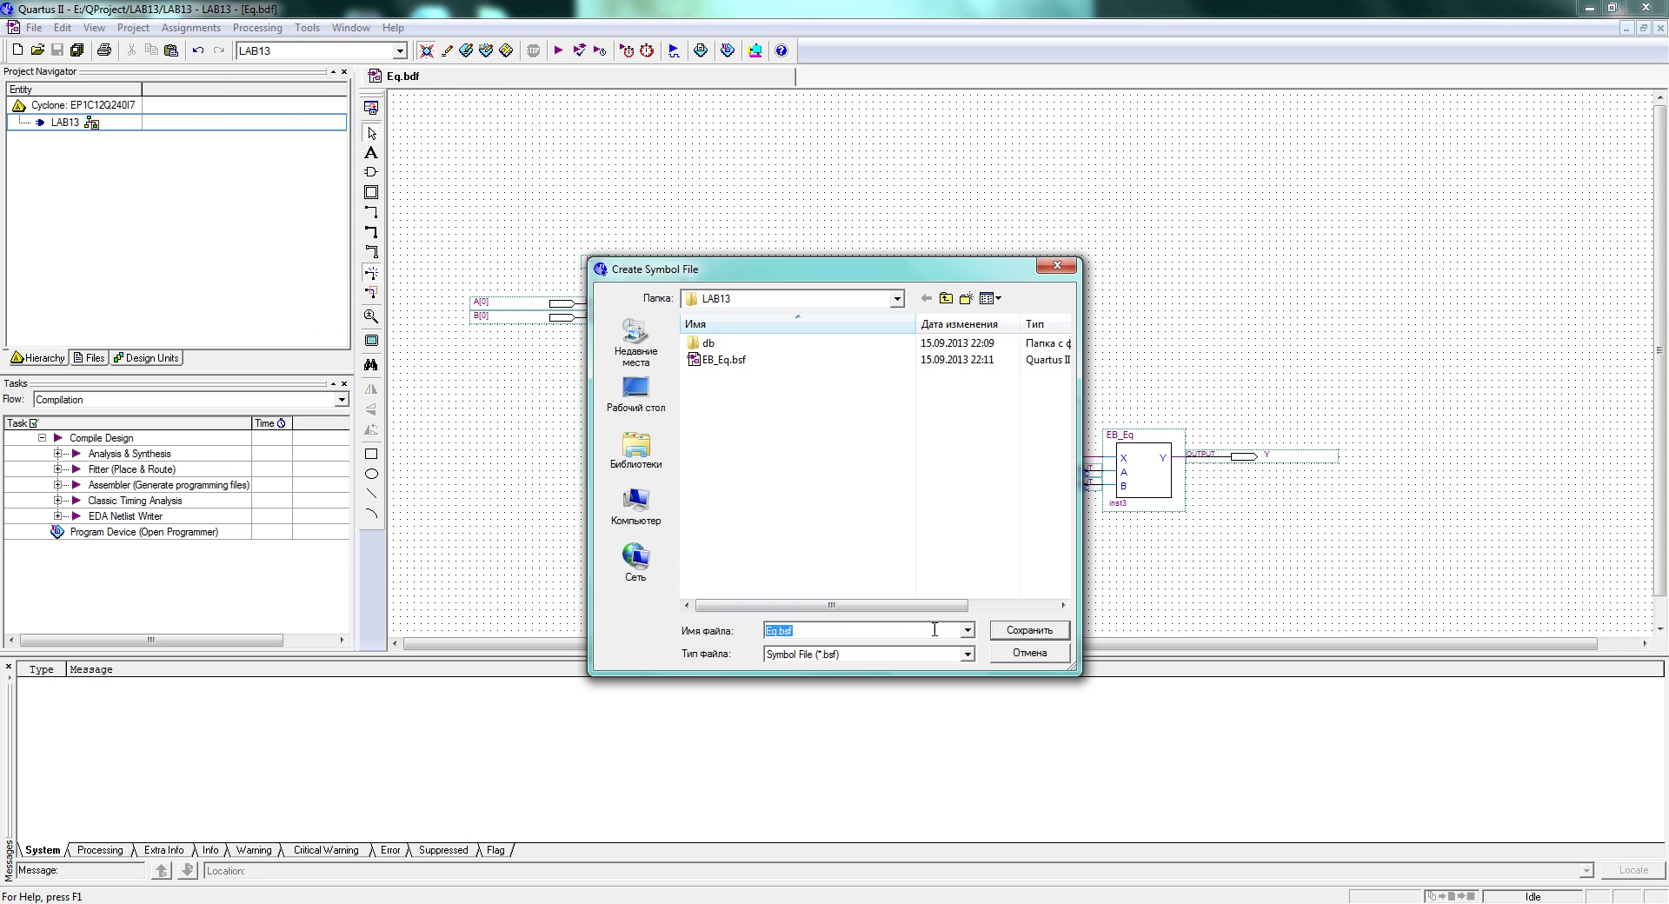
pyautogui.click(1005, 632)
pyautogui.click(939, 503)
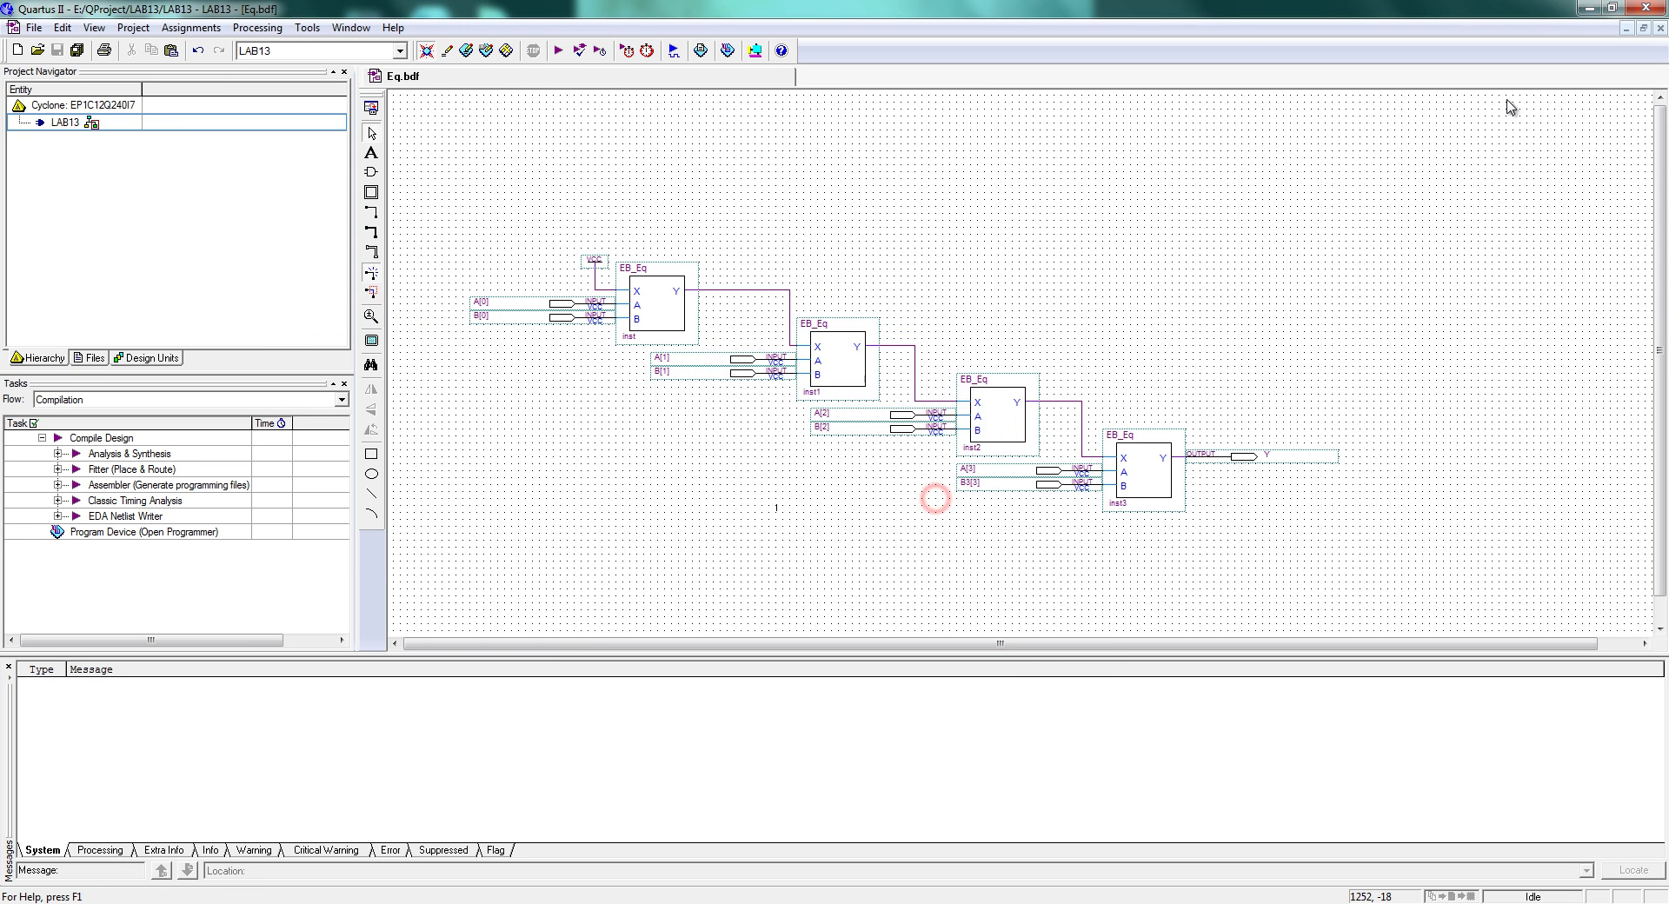
# Close Eq.bdf, open LAB13.bdf from the project and reopen Eq.bdf to compare the two schematics
pyautogui.click(1659, 28)
pyautogui.click(57, 124)
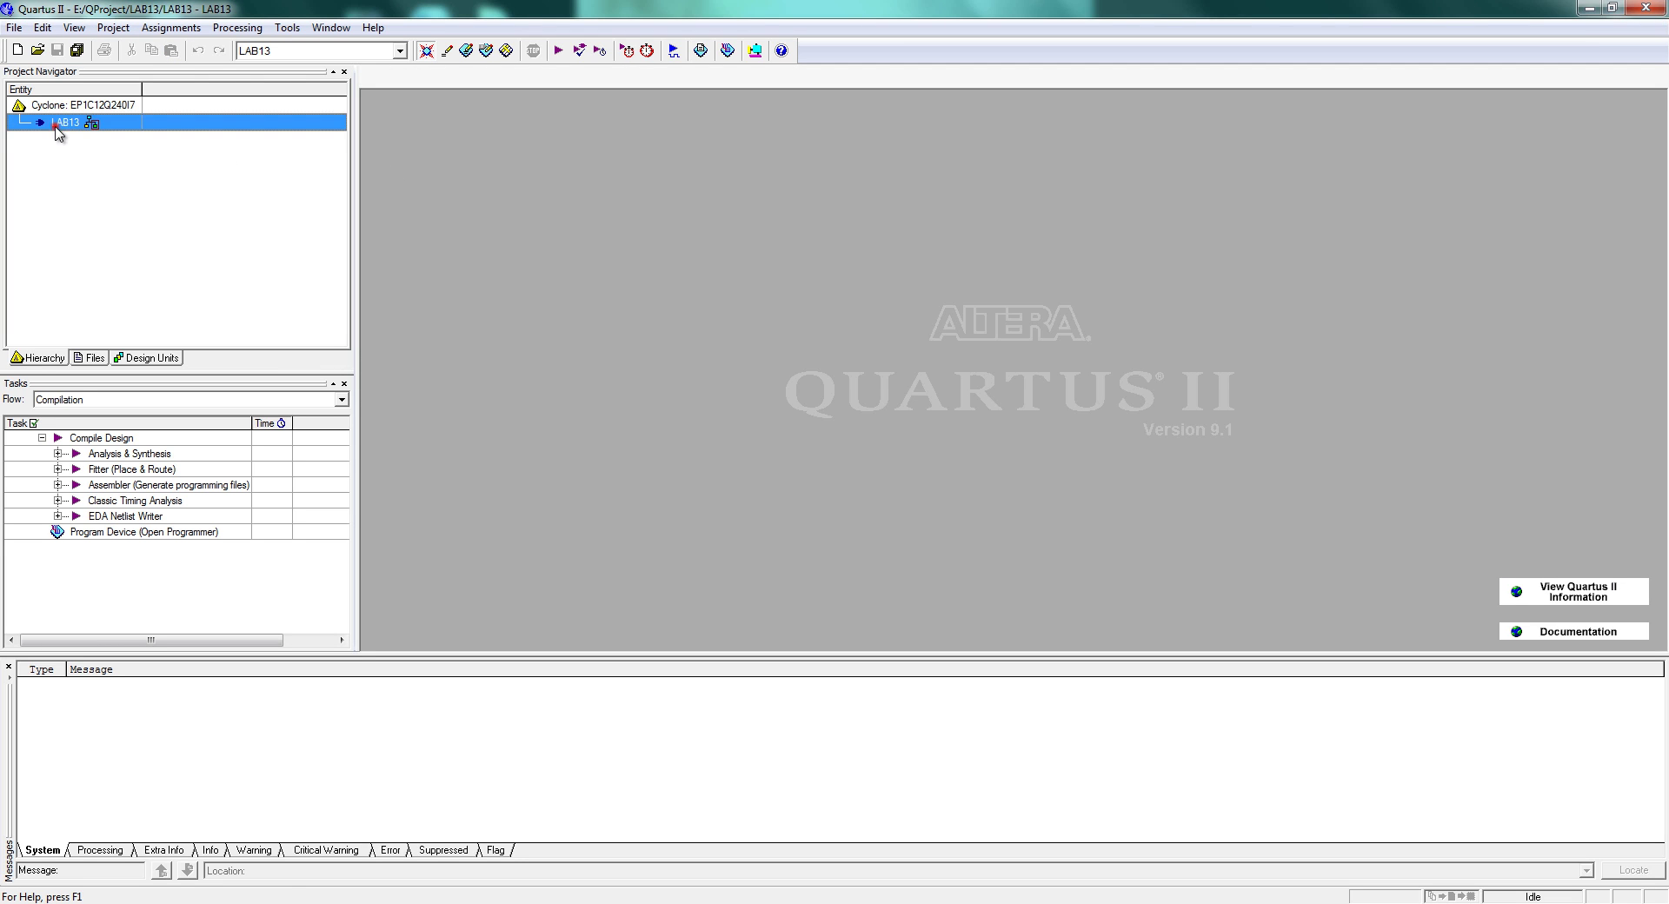
pyautogui.doubleClick(57, 124)
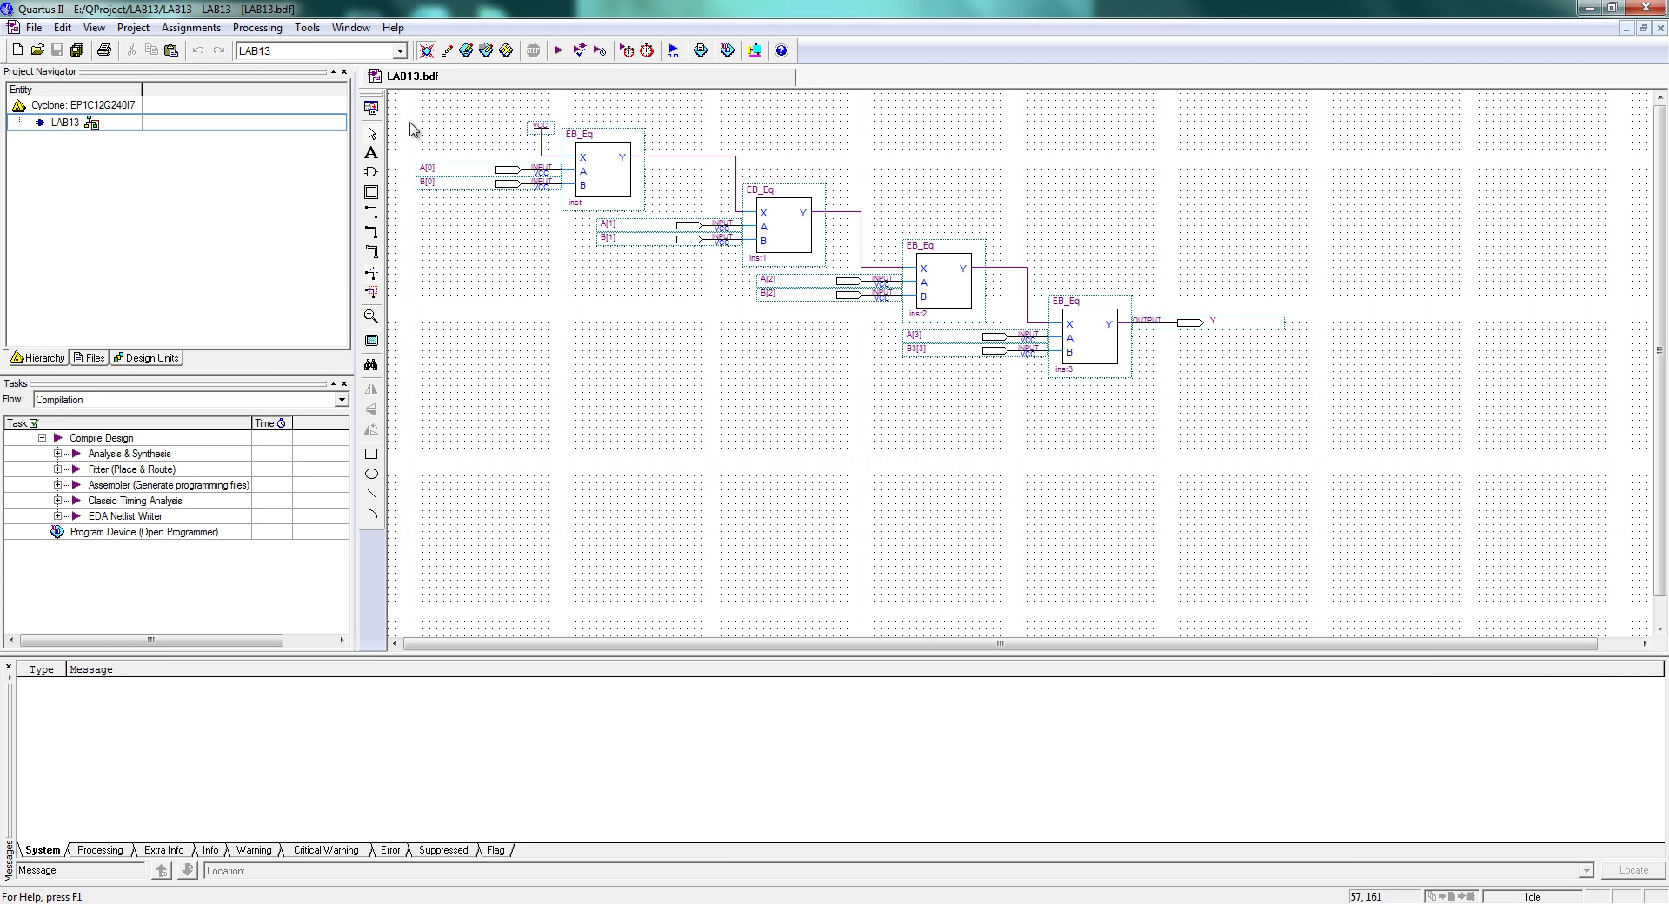
pyautogui.click(101, 358)
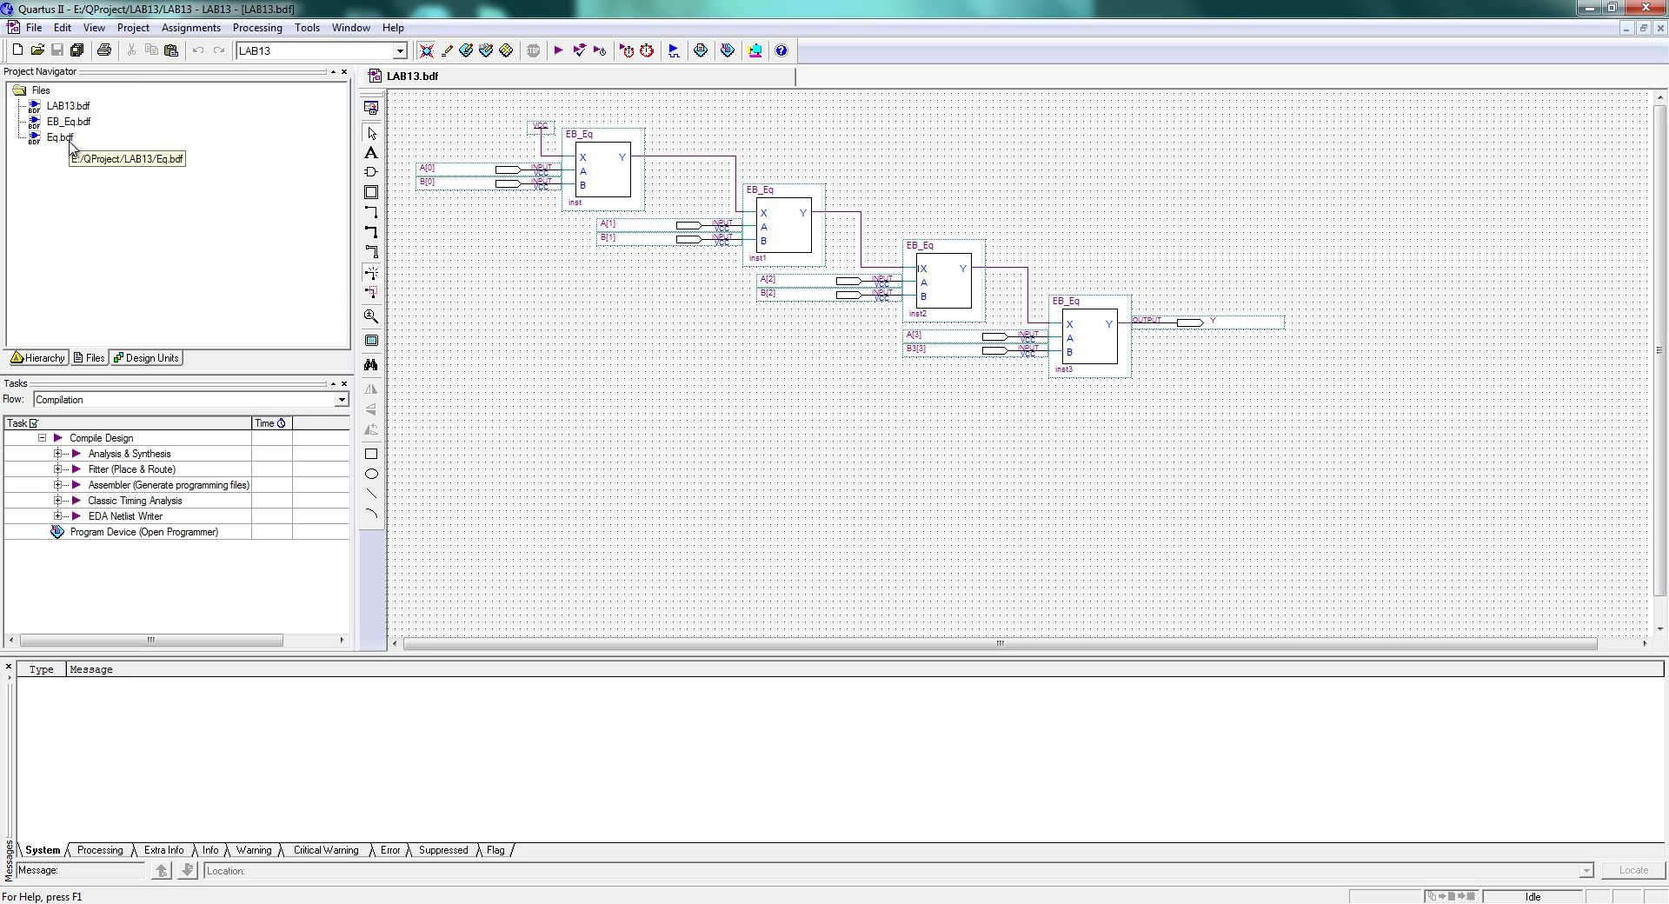
pyautogui.doubleClick(70, 144)
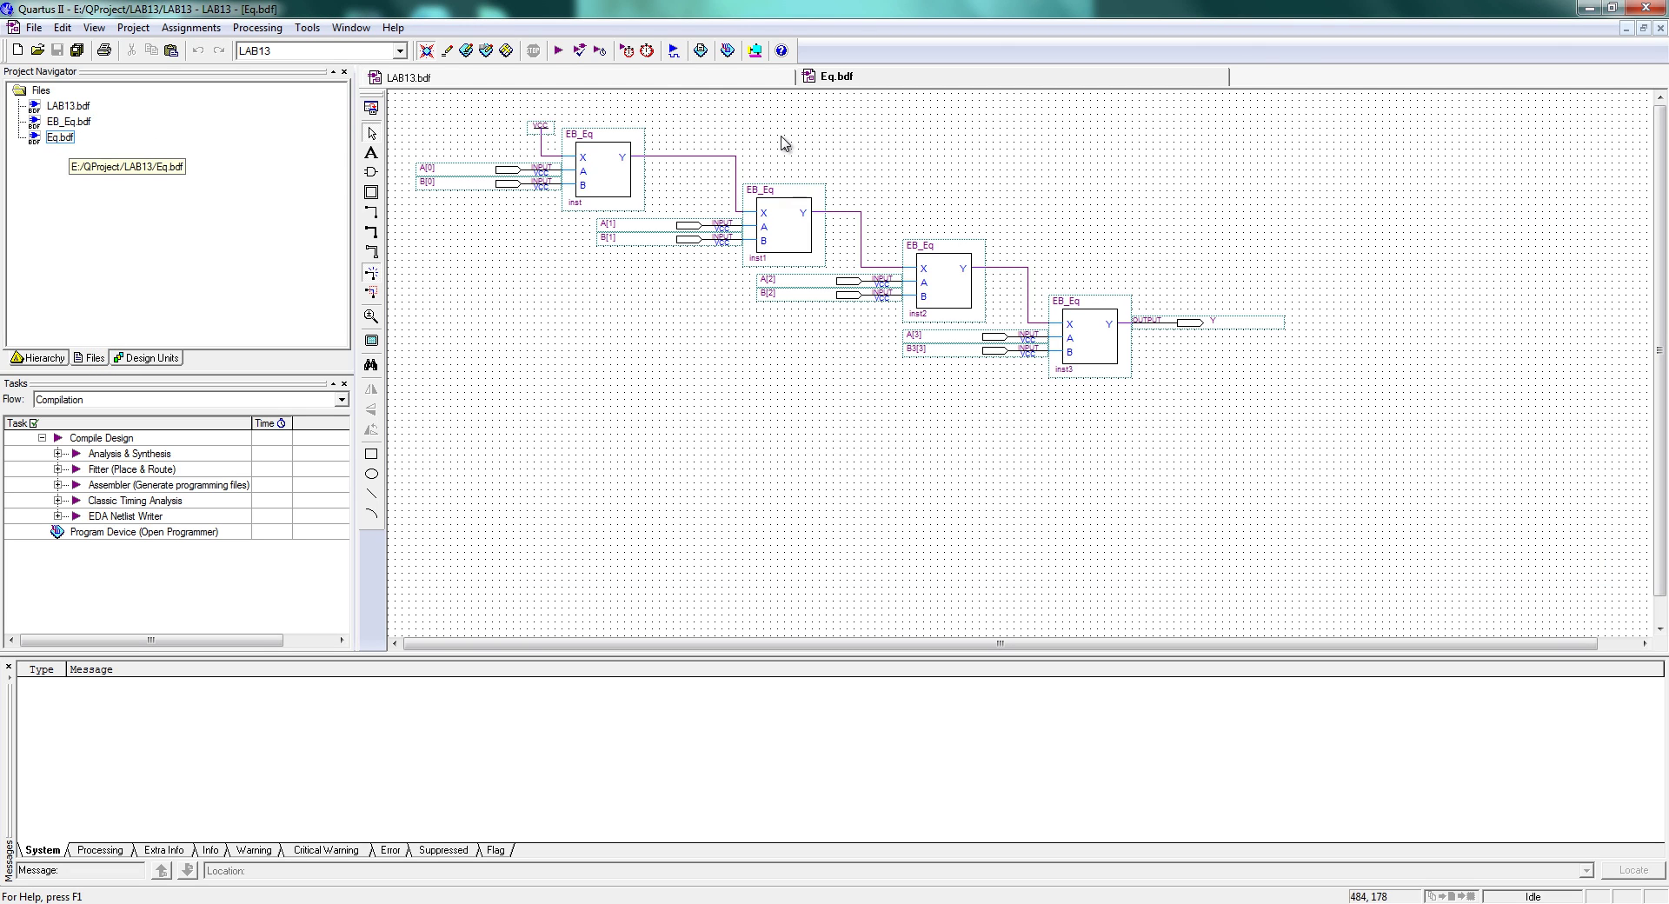
pyautogui.click(773, 77)
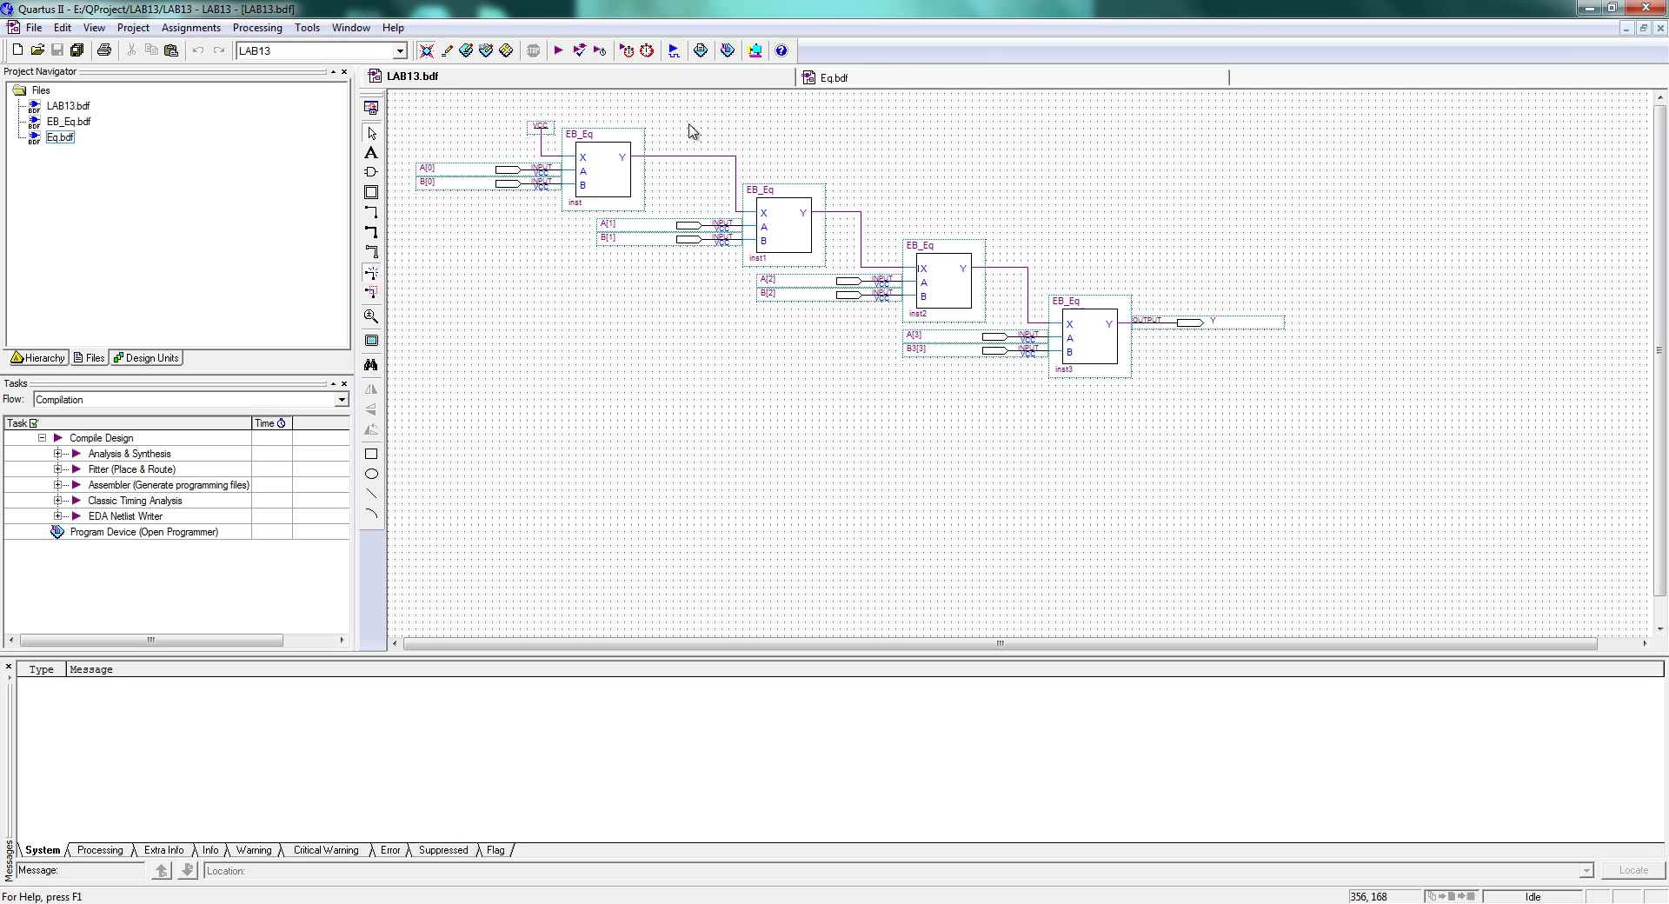
pyautogui.click(888, 75)
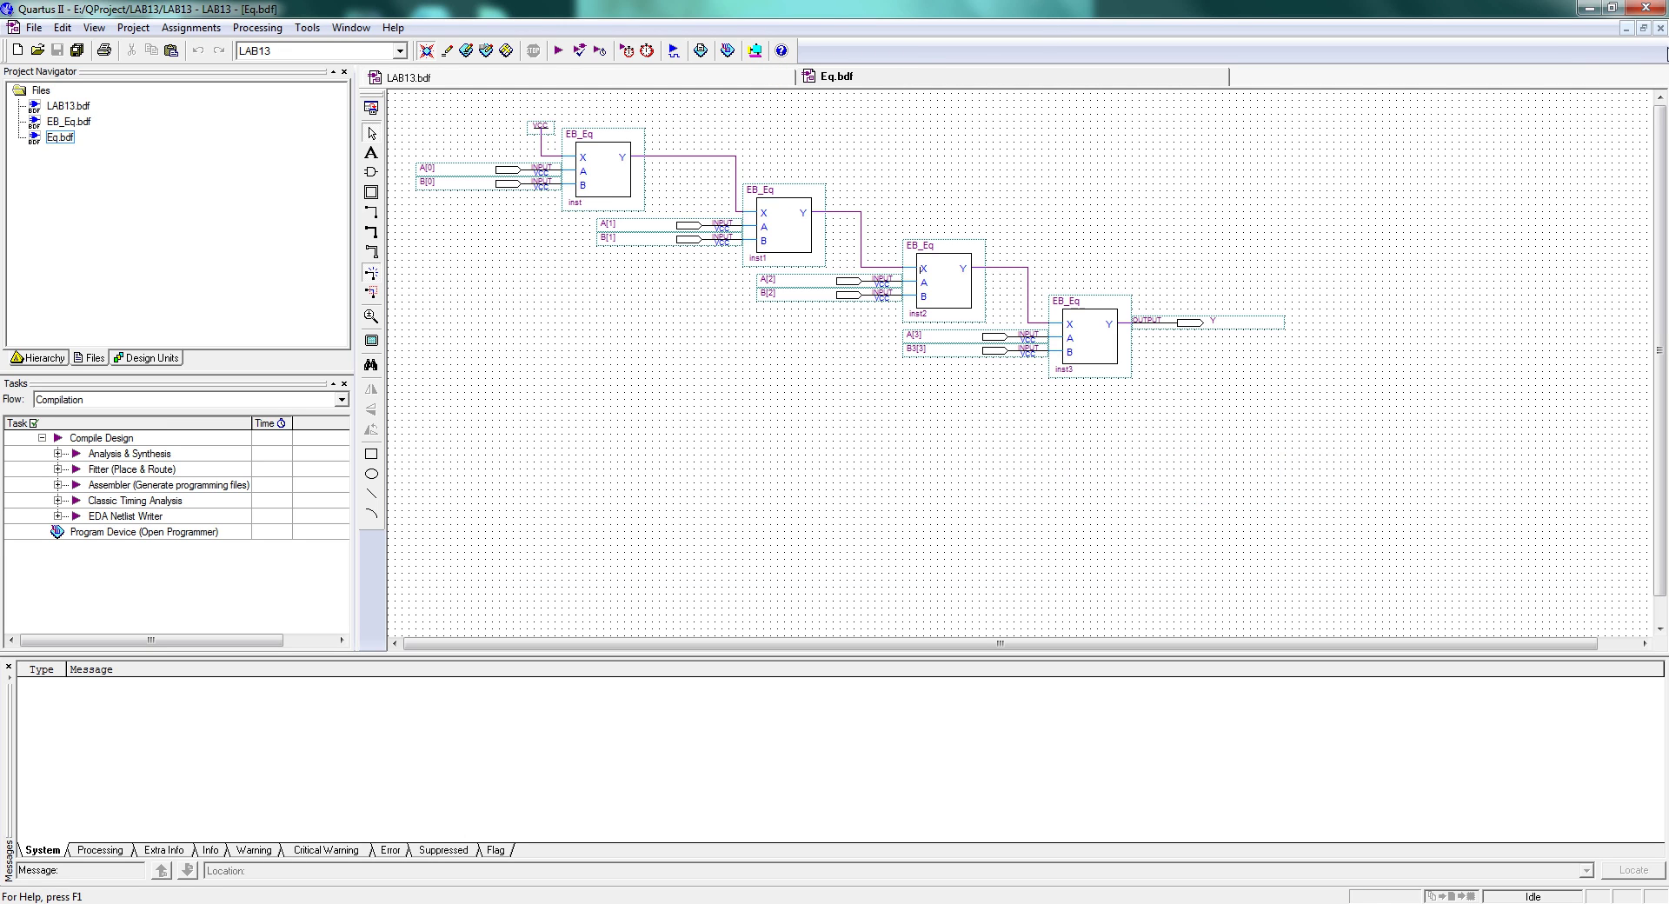
# Close Eq.bdf and delete the entire comparator circuit from LAB13.bdf
pyautogui.hotkey('ctrl', 'F4')
pyautogui.moveTo(1407, 395); pyautogui.dragTo(415, 113)
pyautogui.press('Delete')
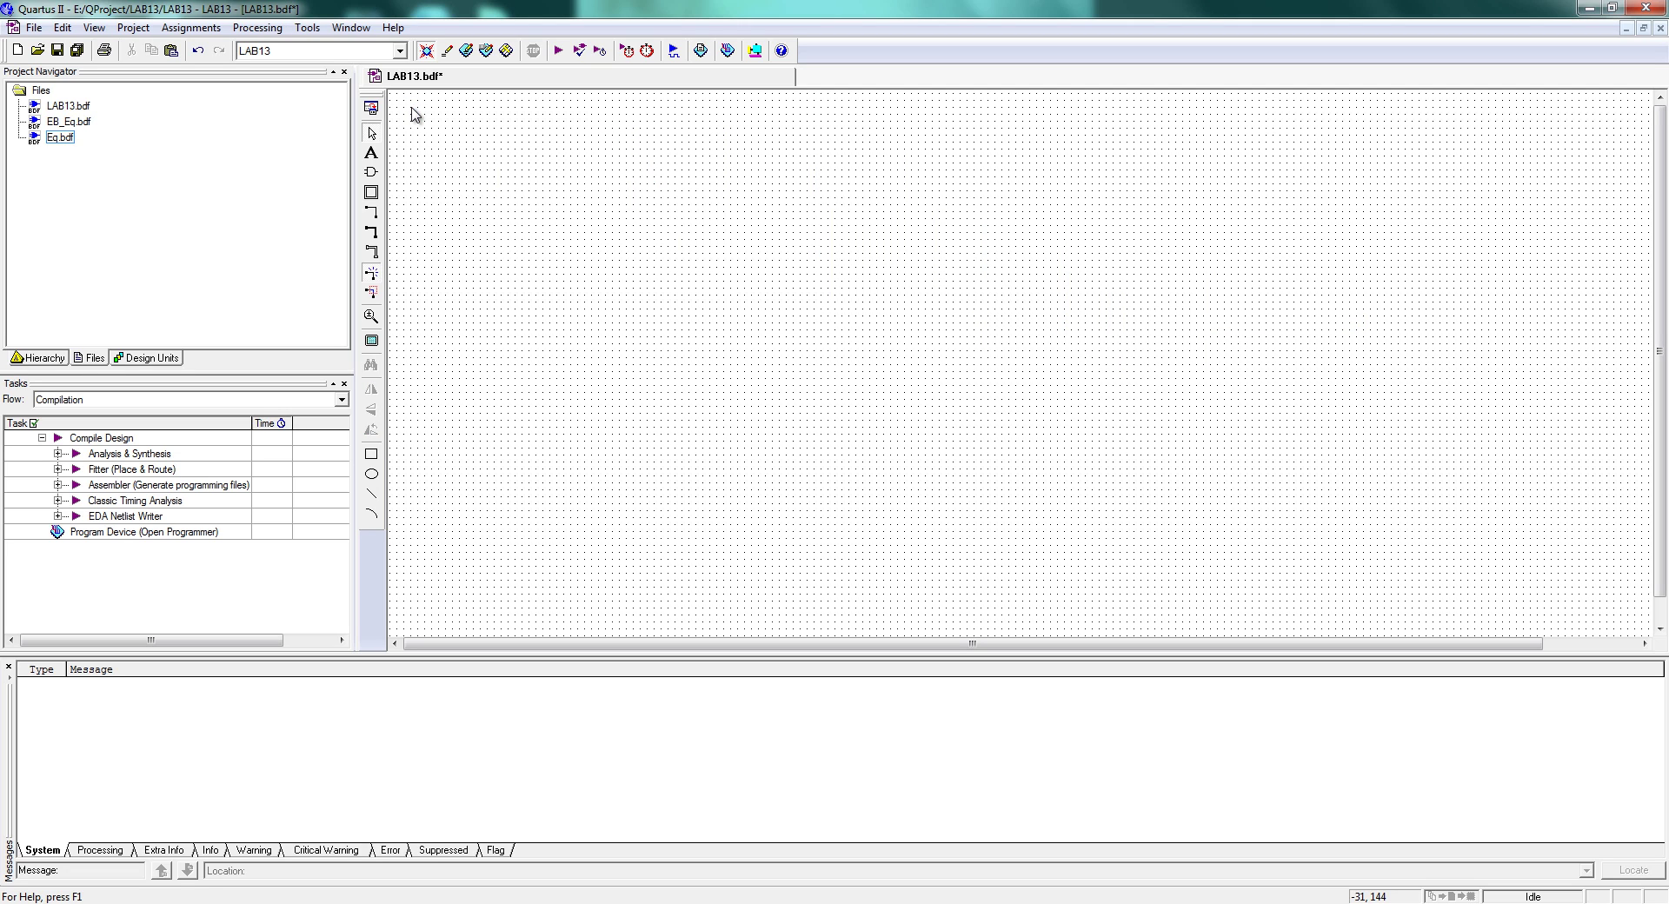
# Switch to the Far file manager, look through the design files in E:\QProject\LAB11 and return to Quartus II
pyautogui.hotkey('alt', 'Tab')
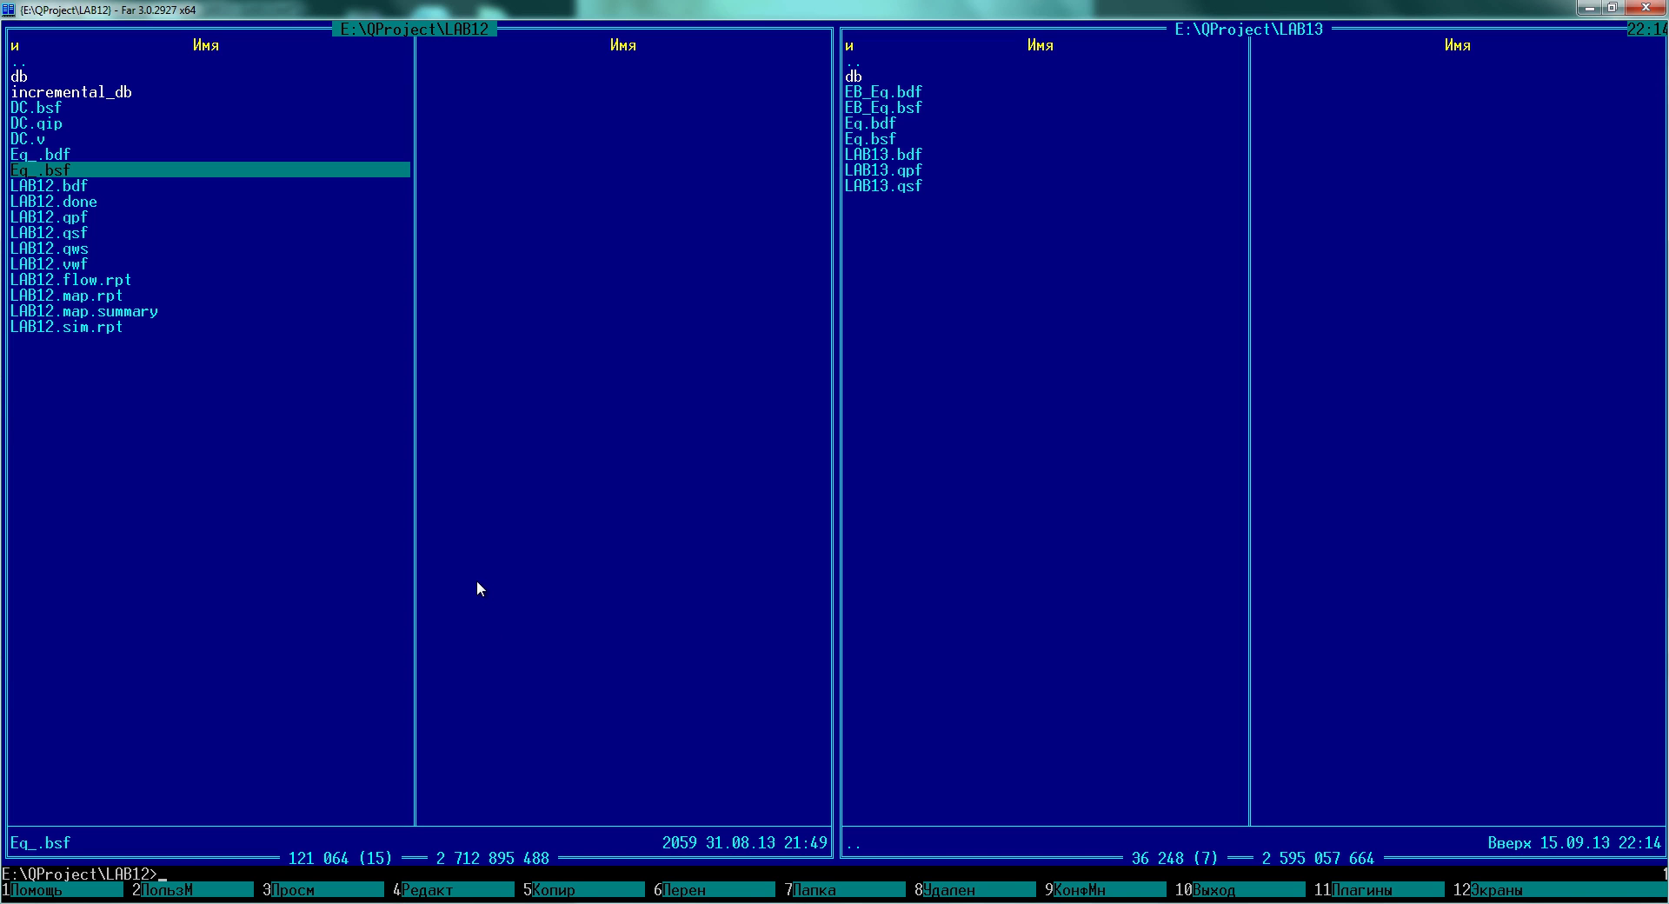
pyautogui.press('Home')
pyautogui.press('Return')
pyautogui.press('Up')
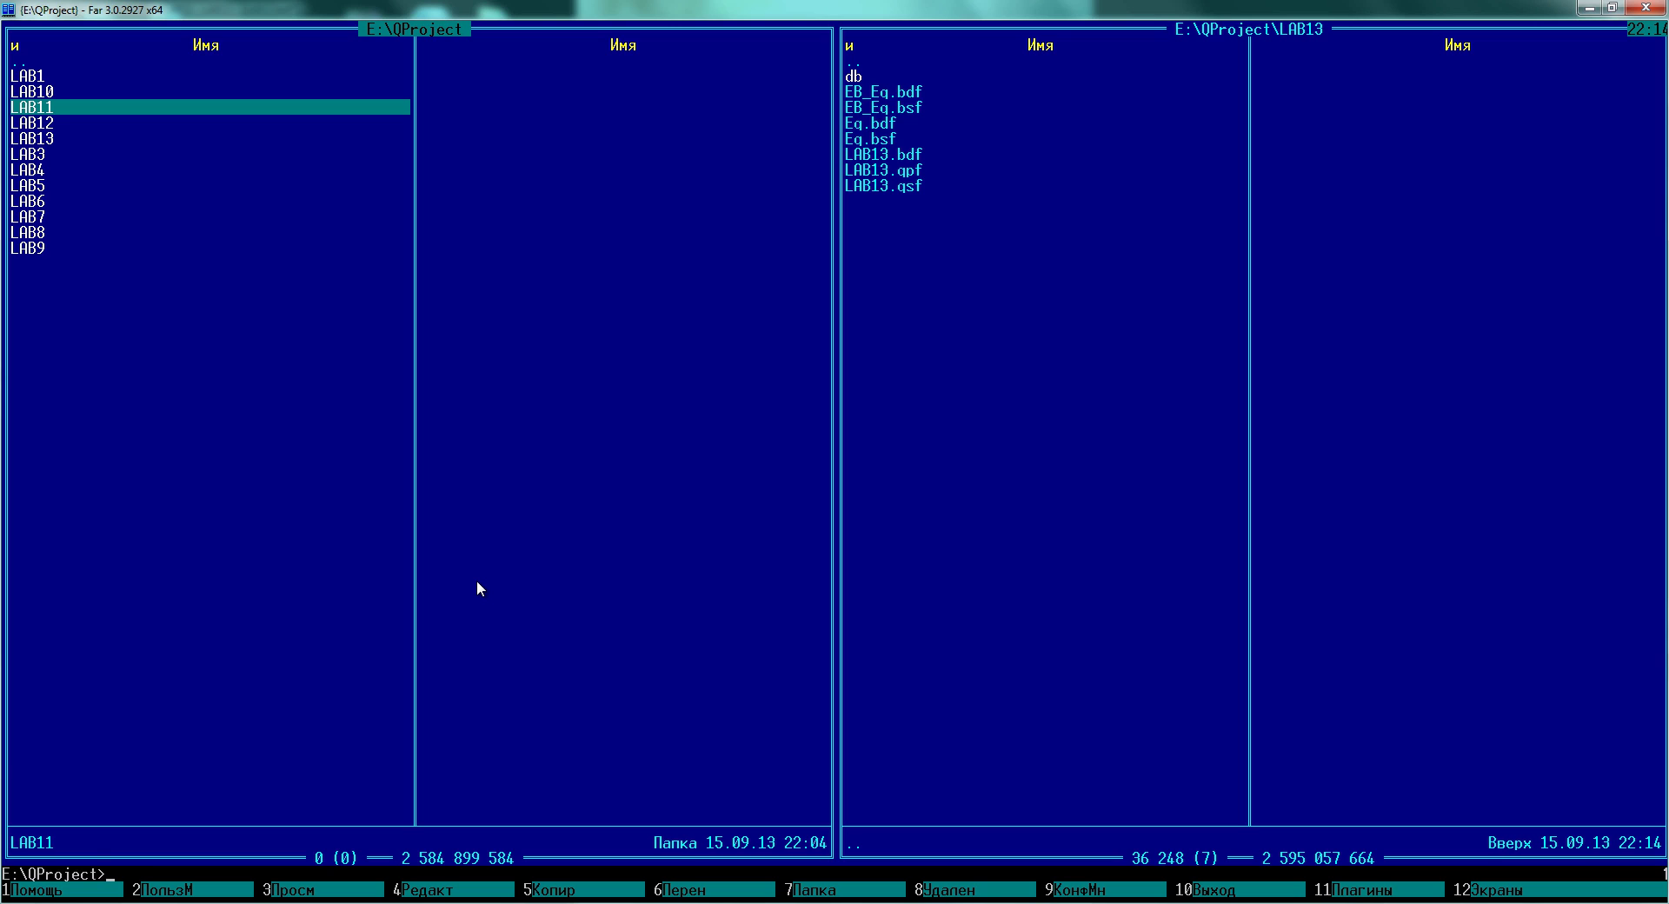
pyautogui.press('Return')
pyautogui.press('Down')
pyautogui.press('Down')
pyautogui.press('Down')
pyautogui.press('Down')
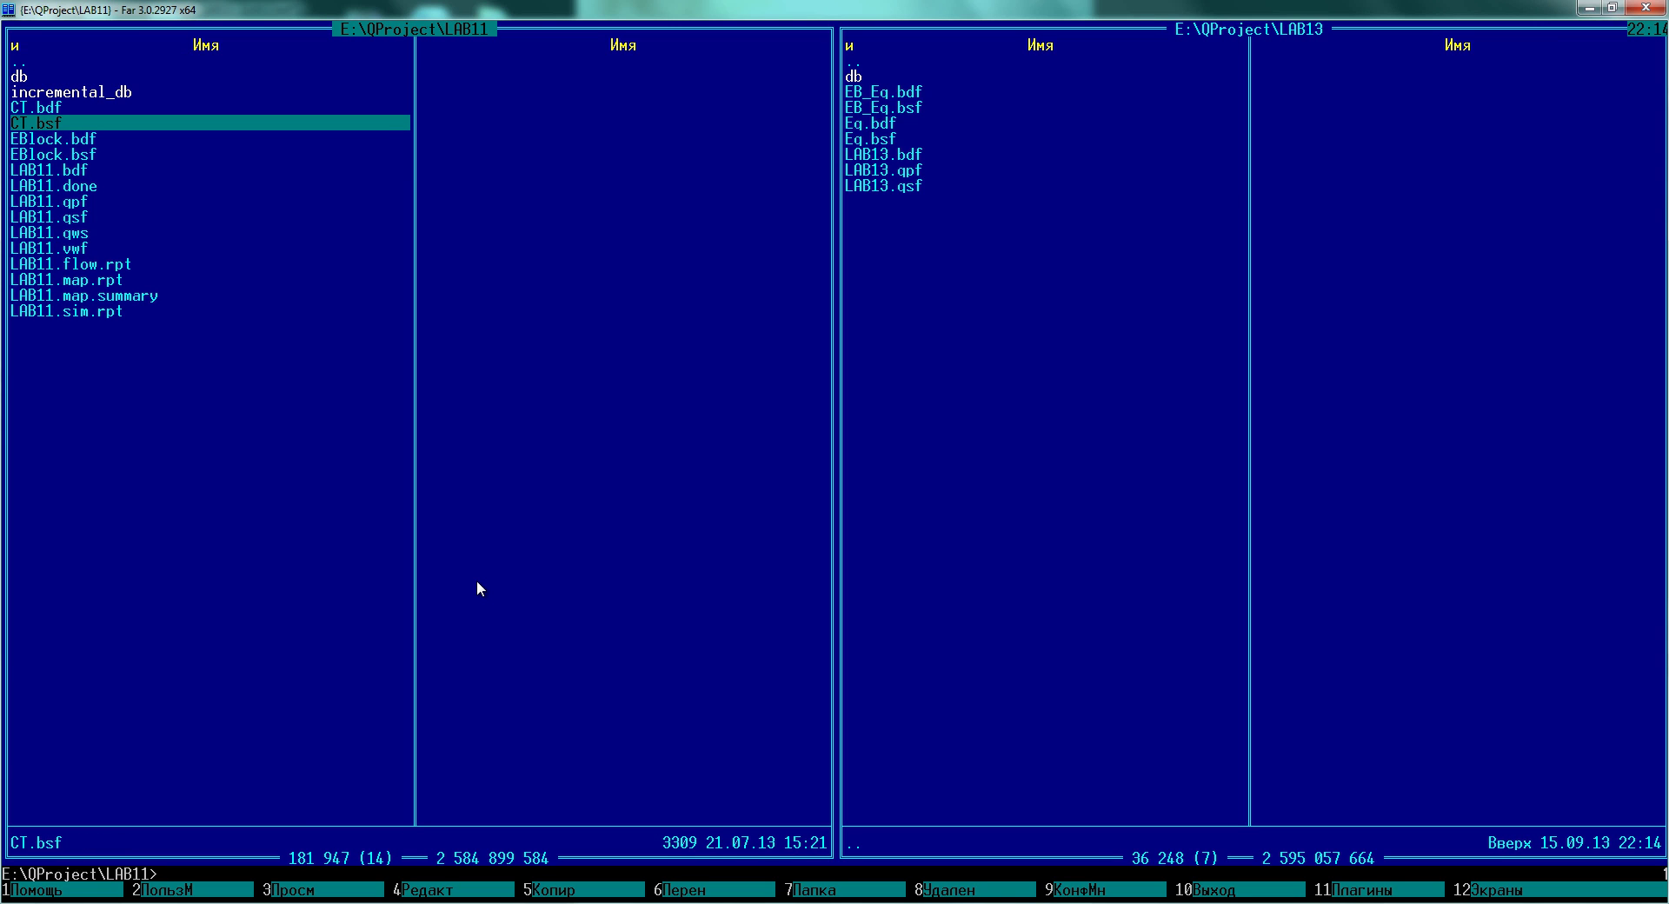
pyautogui.press('Down')
pyautogui.press('Down')
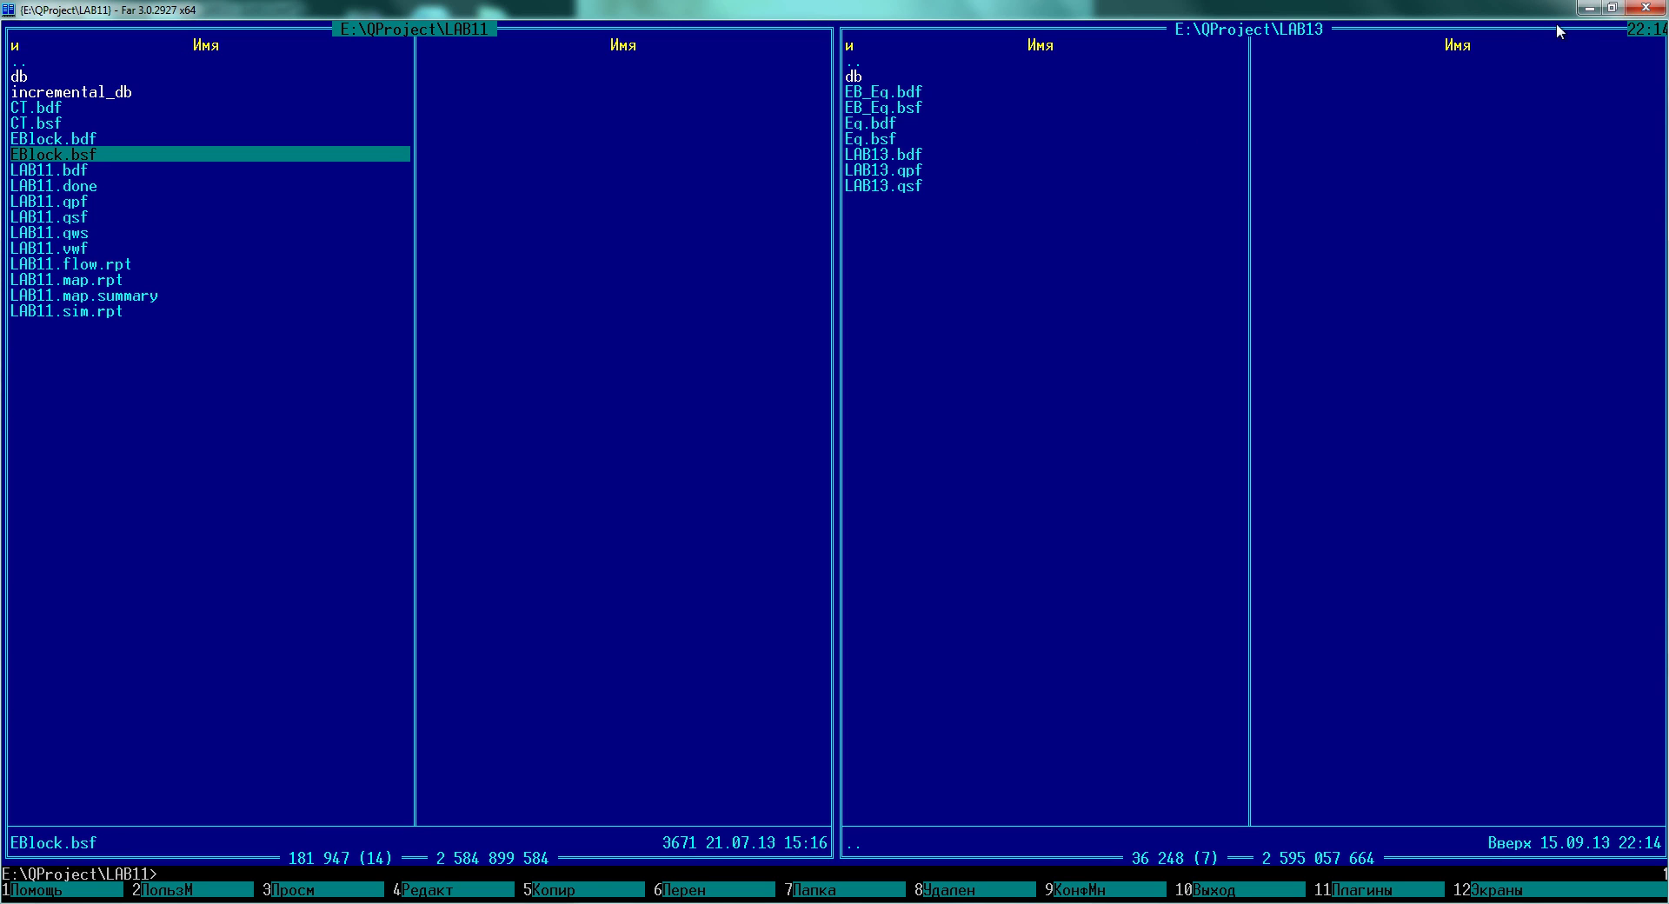
pyautogui.click(1584, 9)
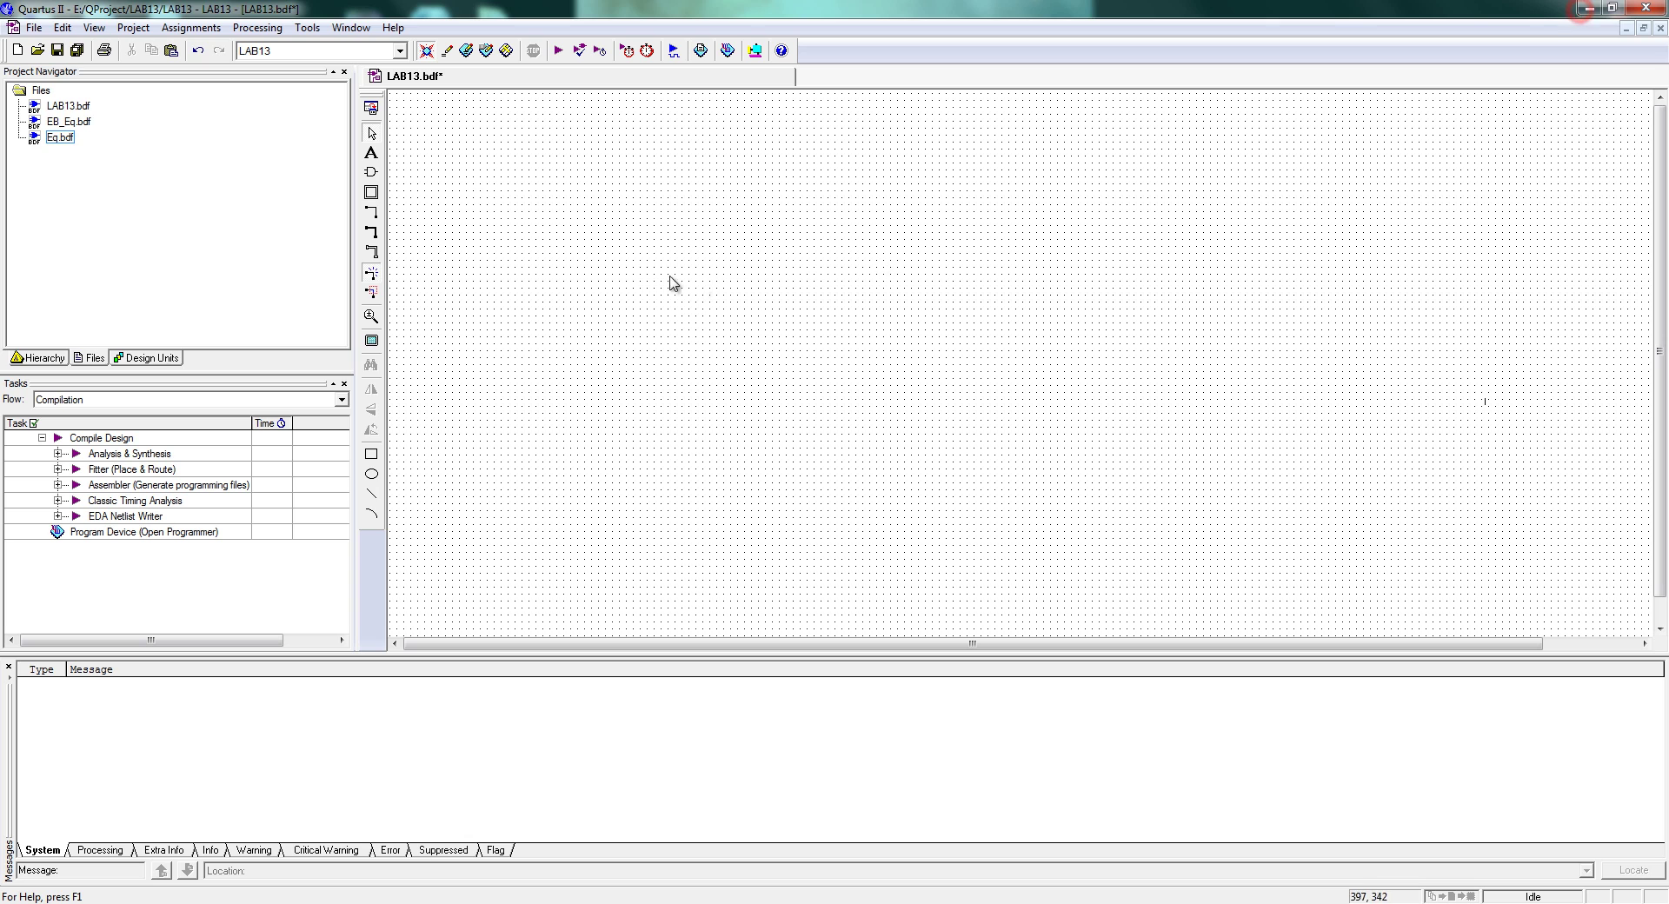
# Open the CT.bdf and EBlock.bdf schematics from the LAB11 folder
pyautogui.click(34, 27)
pyautogui.click(54, 65)
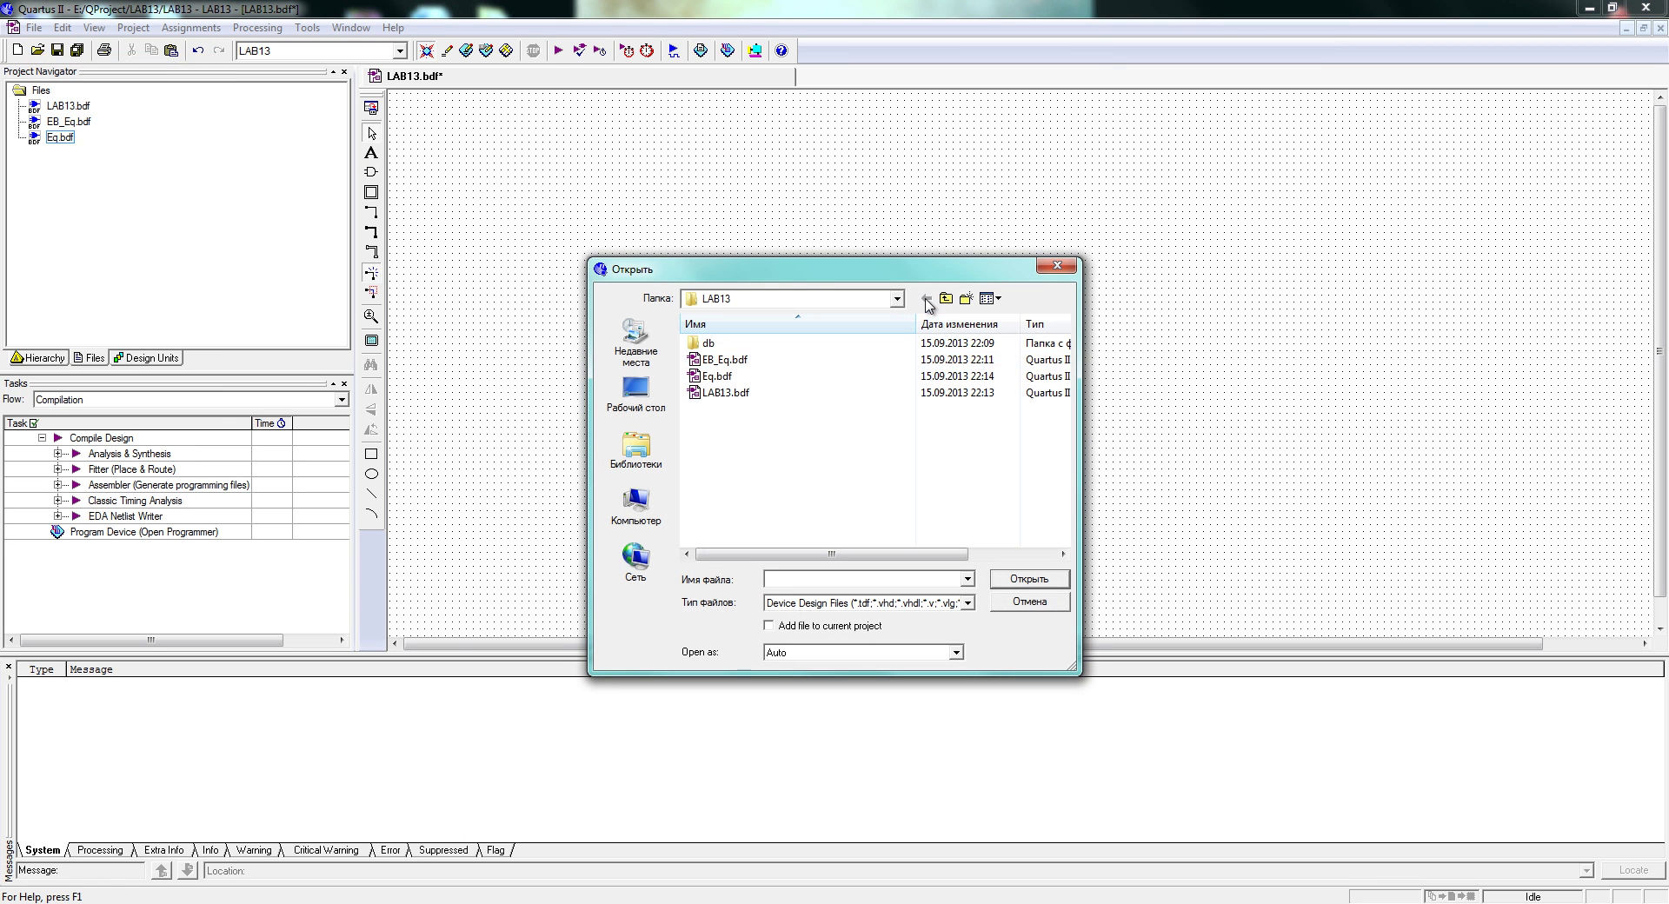
pyautogui.click(945, 299)
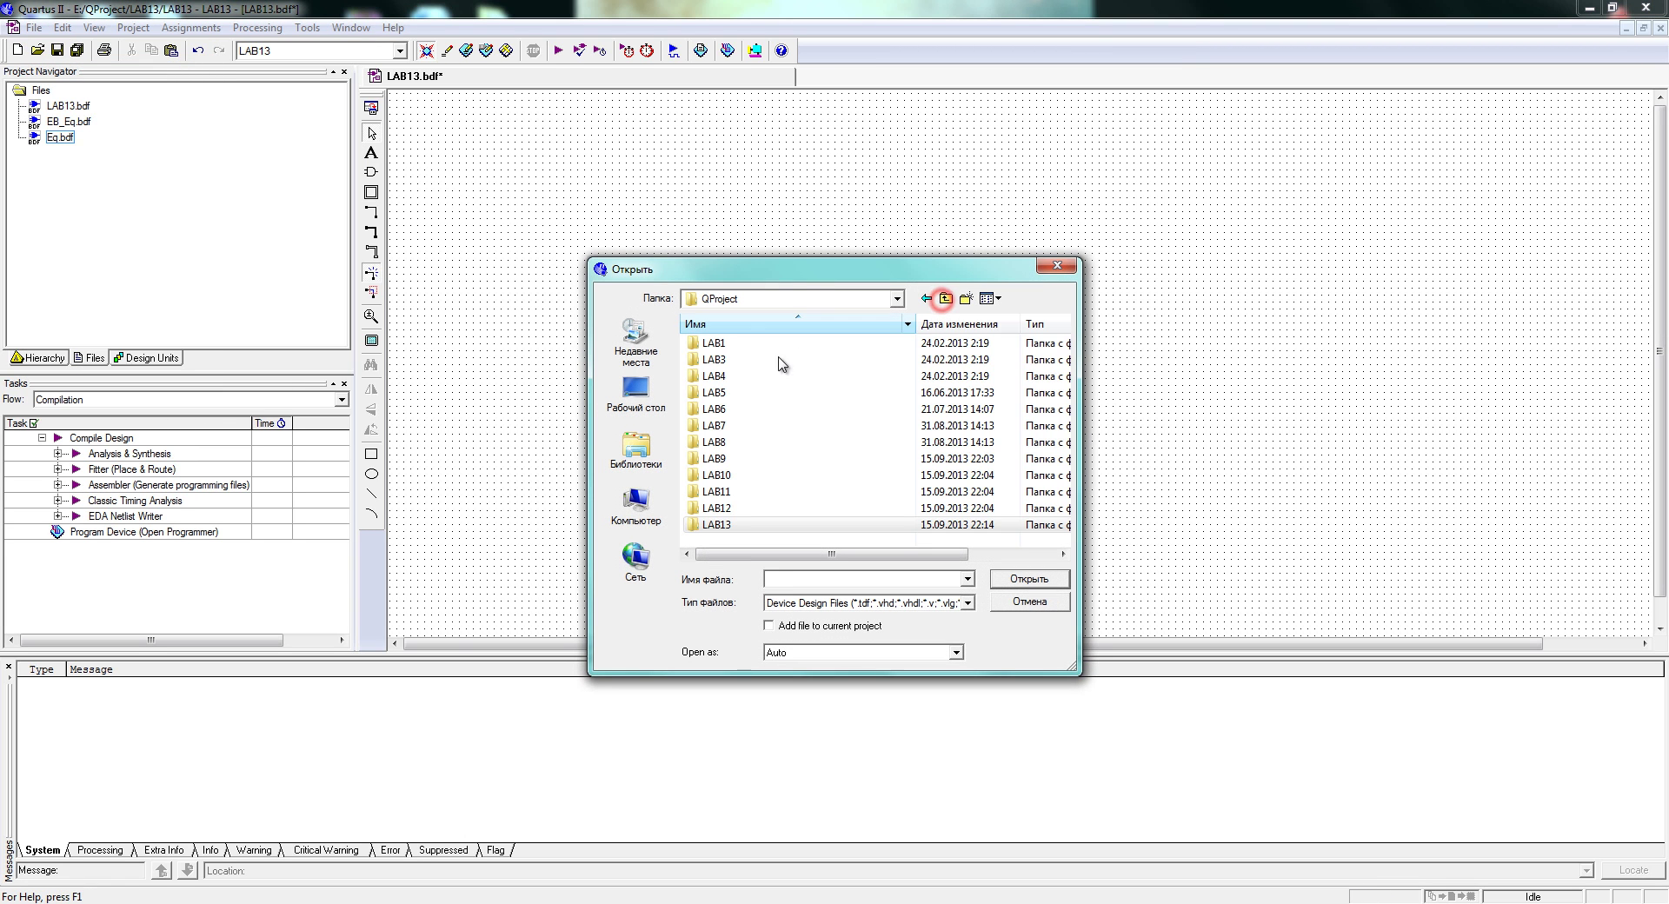
pyautogui.doubleClick(710, 493)
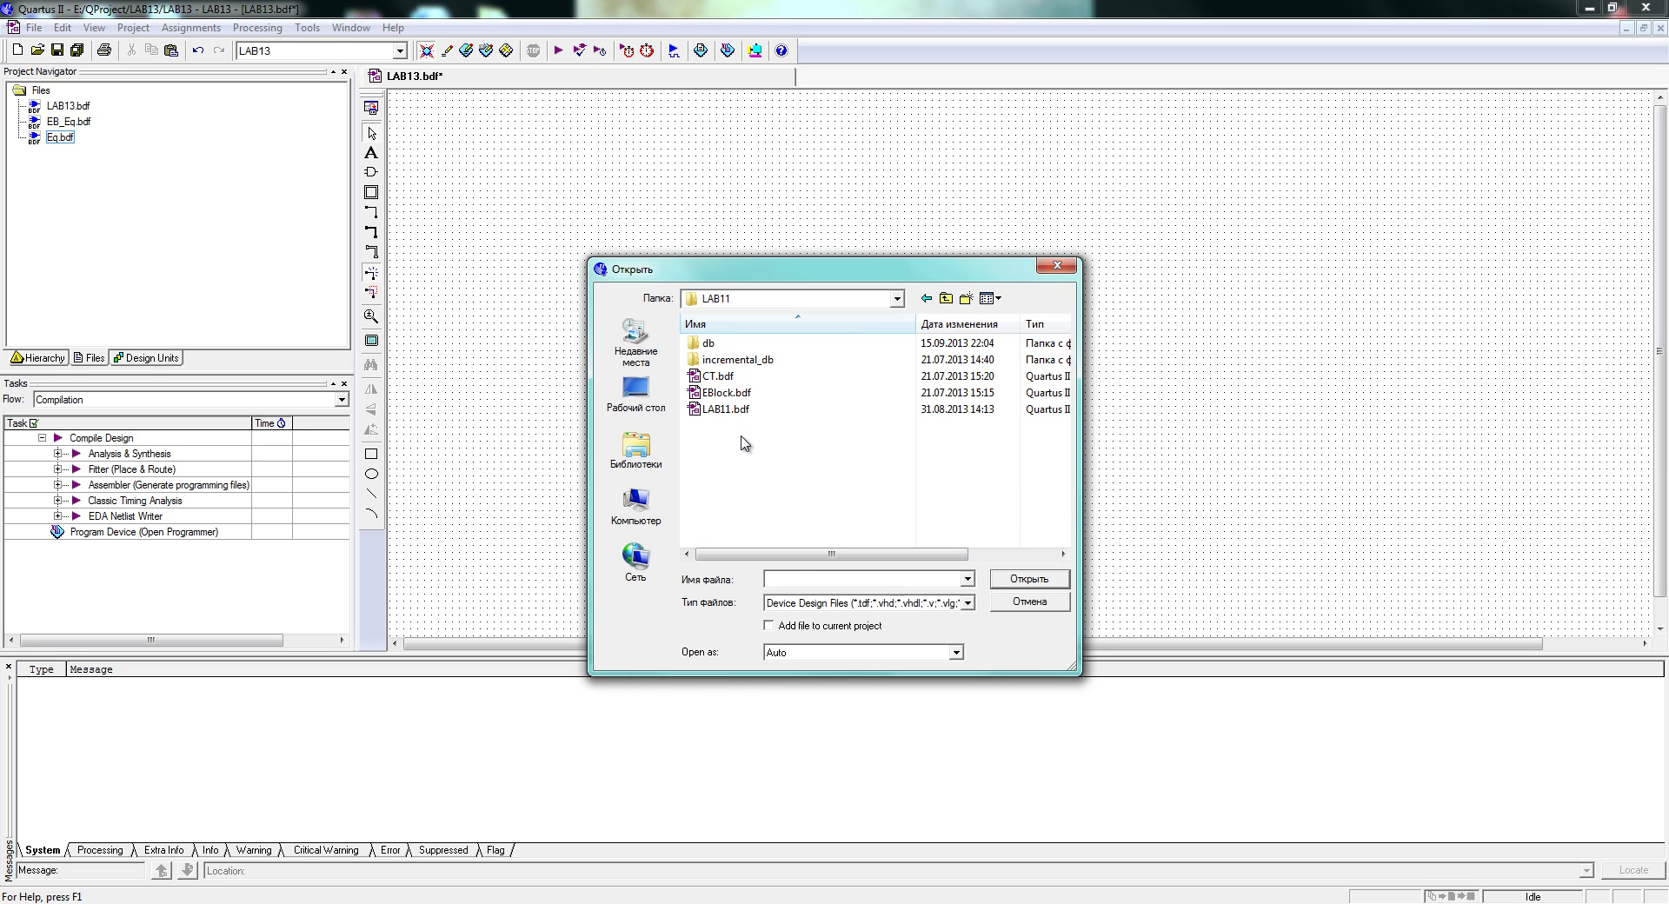
pyautogui.click(726, 392)
pyautogui.keyDown('ctrl'); pyautogui.click(718, 376); pyautogui.keyUp('ctrl')
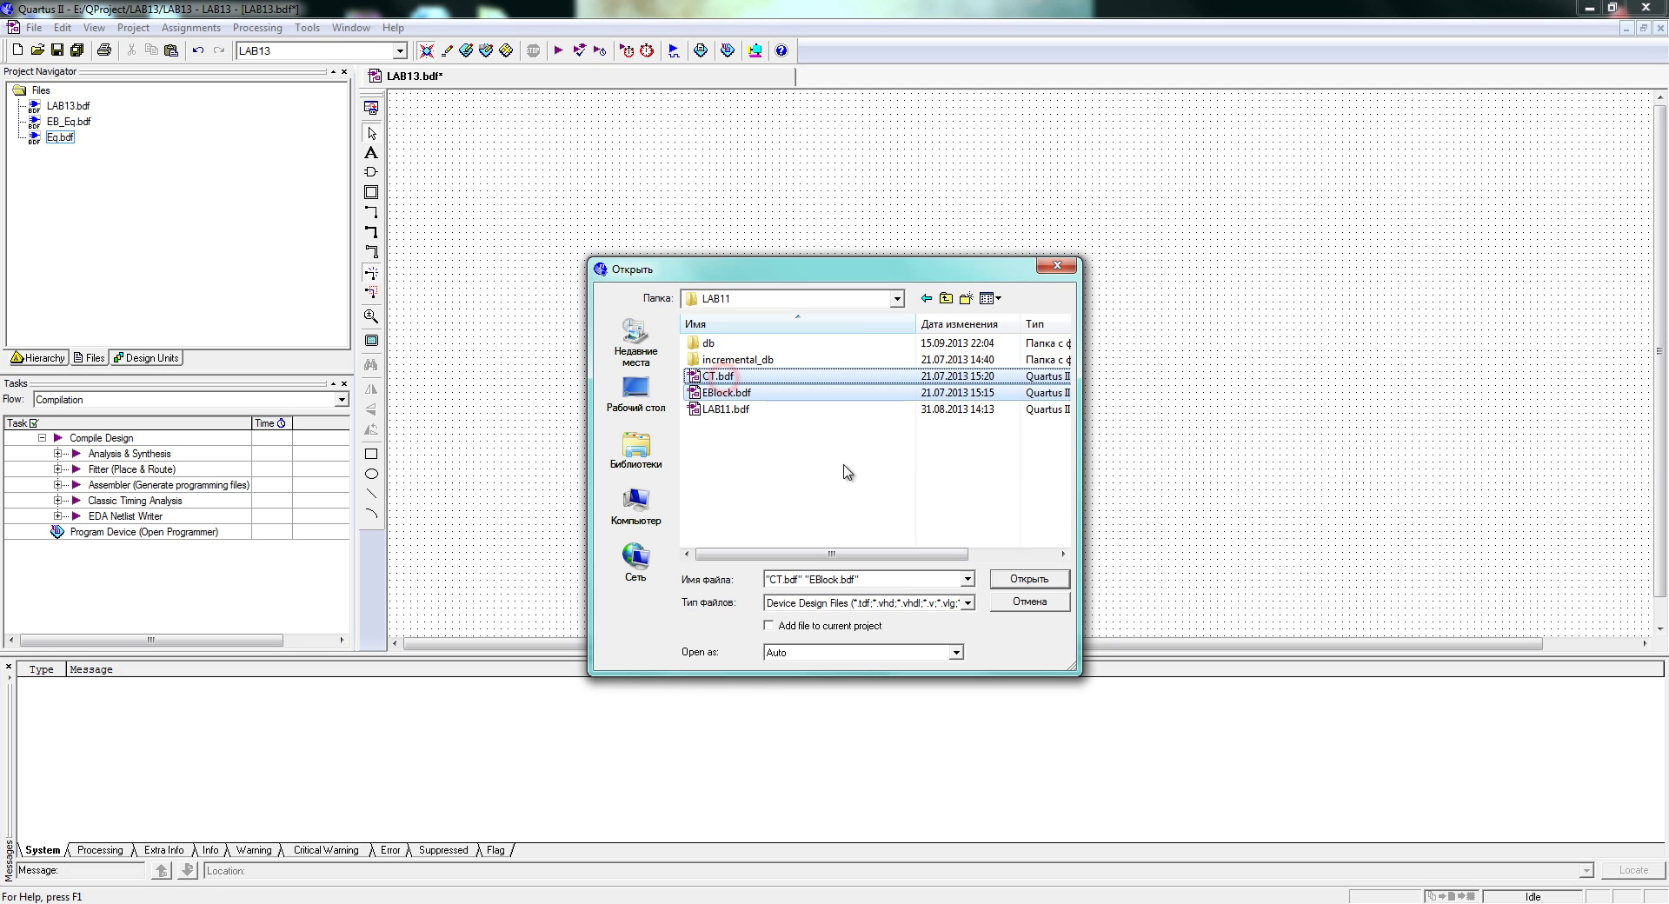
pyautogui.click(1025, 579)
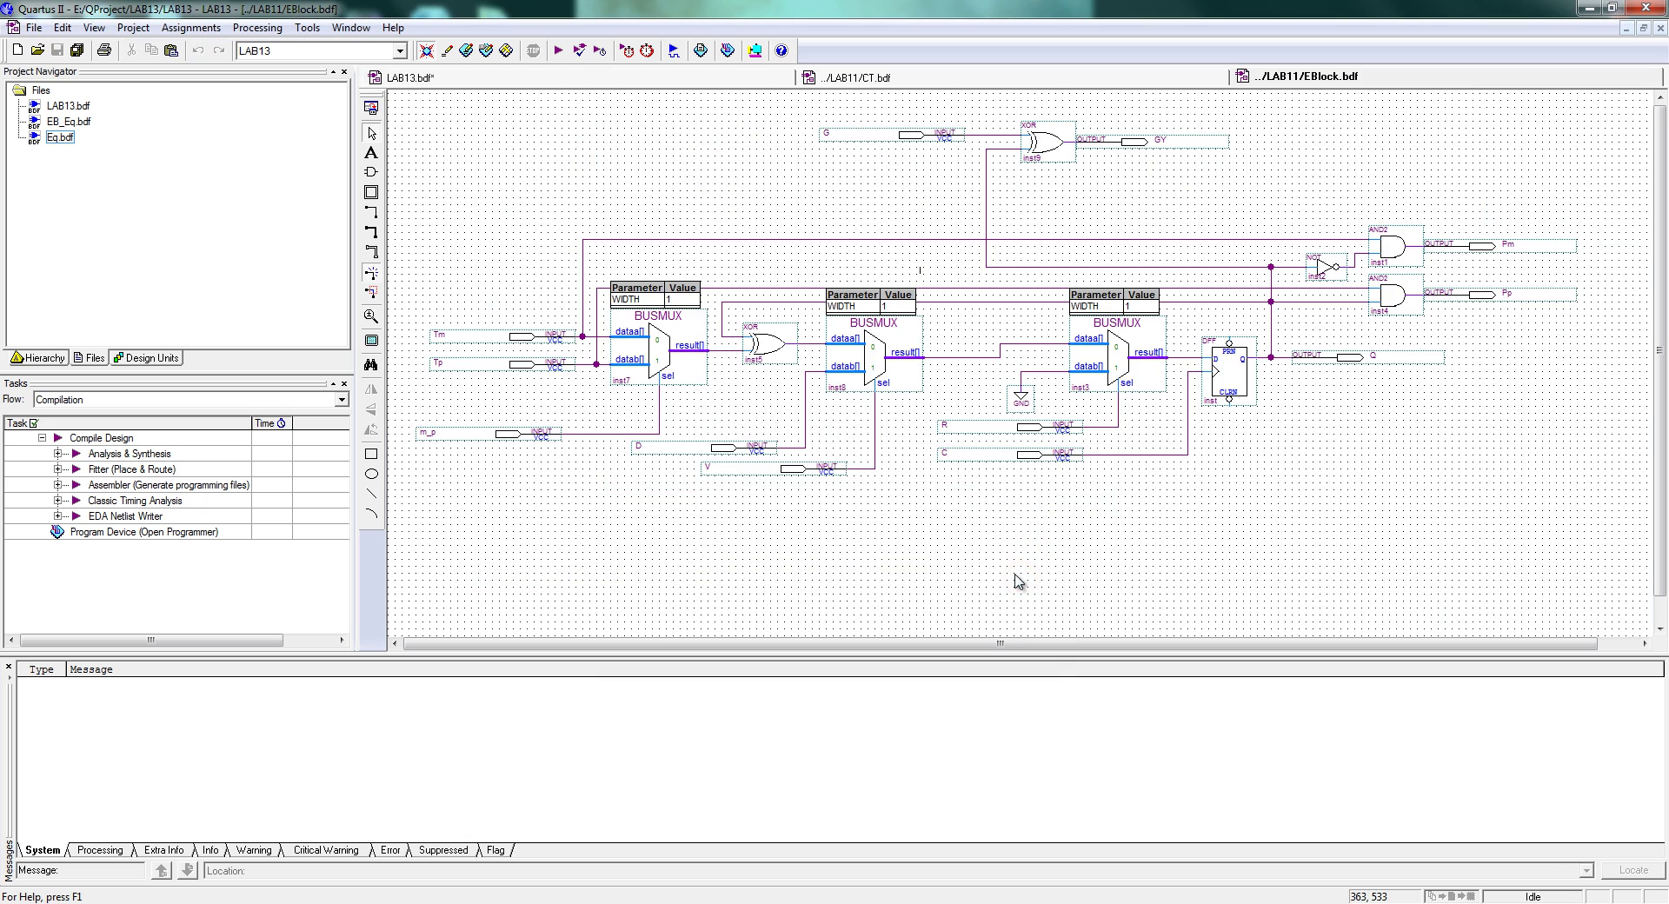
# View the CT.bdf schematic, and copy the whole EBlock.bdf circuit into the empty LAB13.bdf
pyautogui.click(1015, 83)
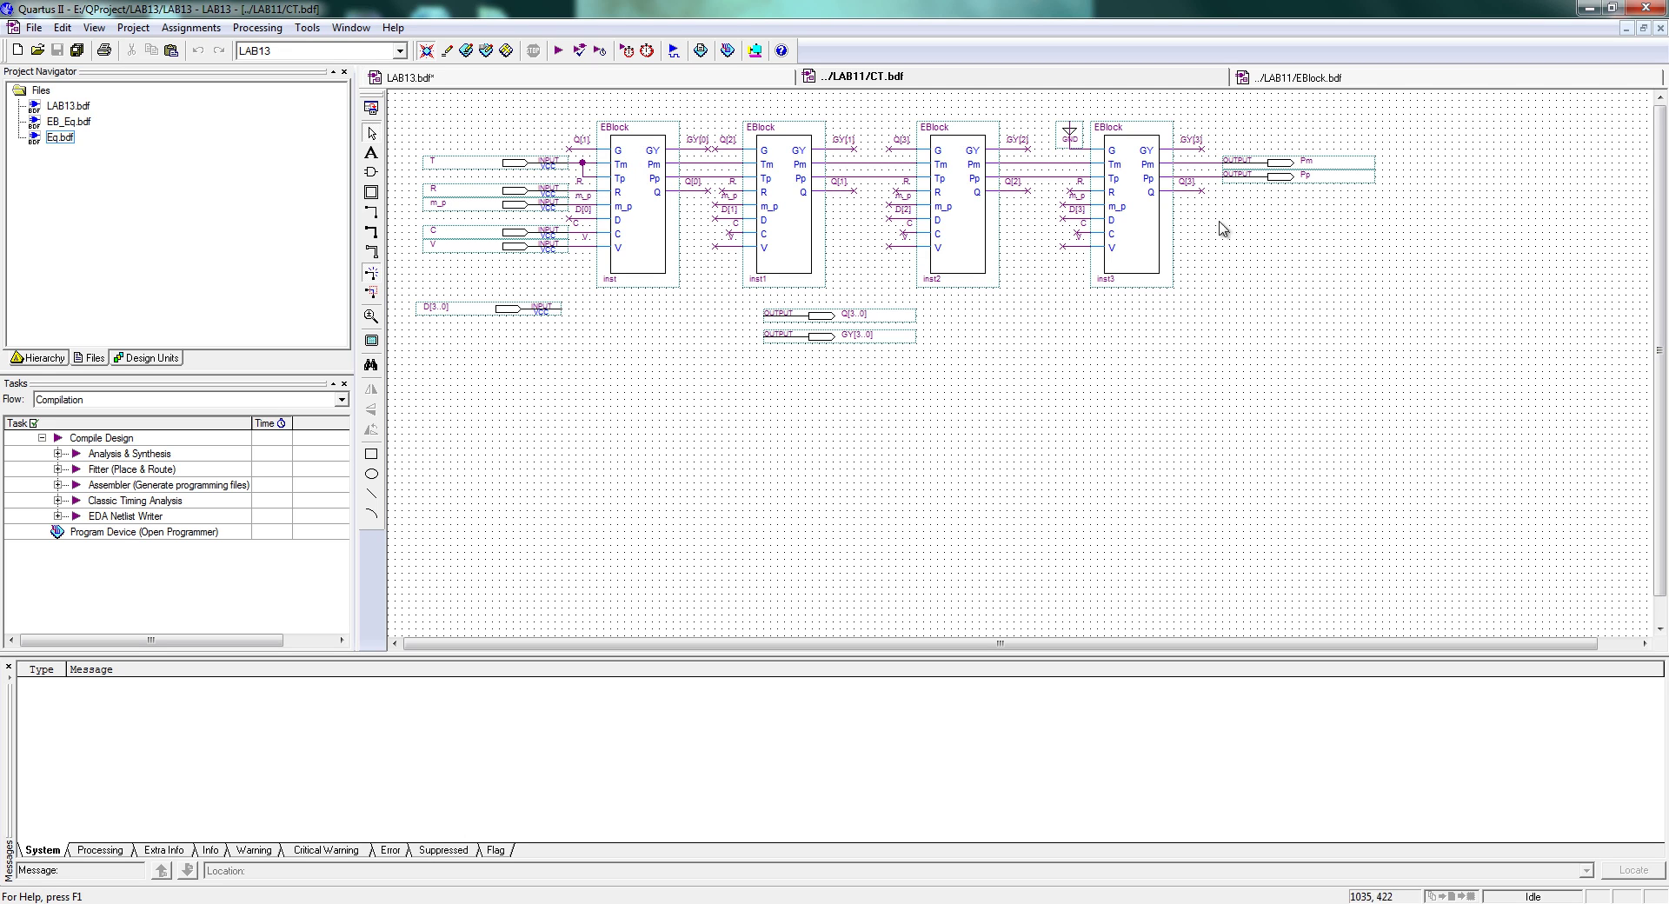
pyautogui.click(1319, 81)
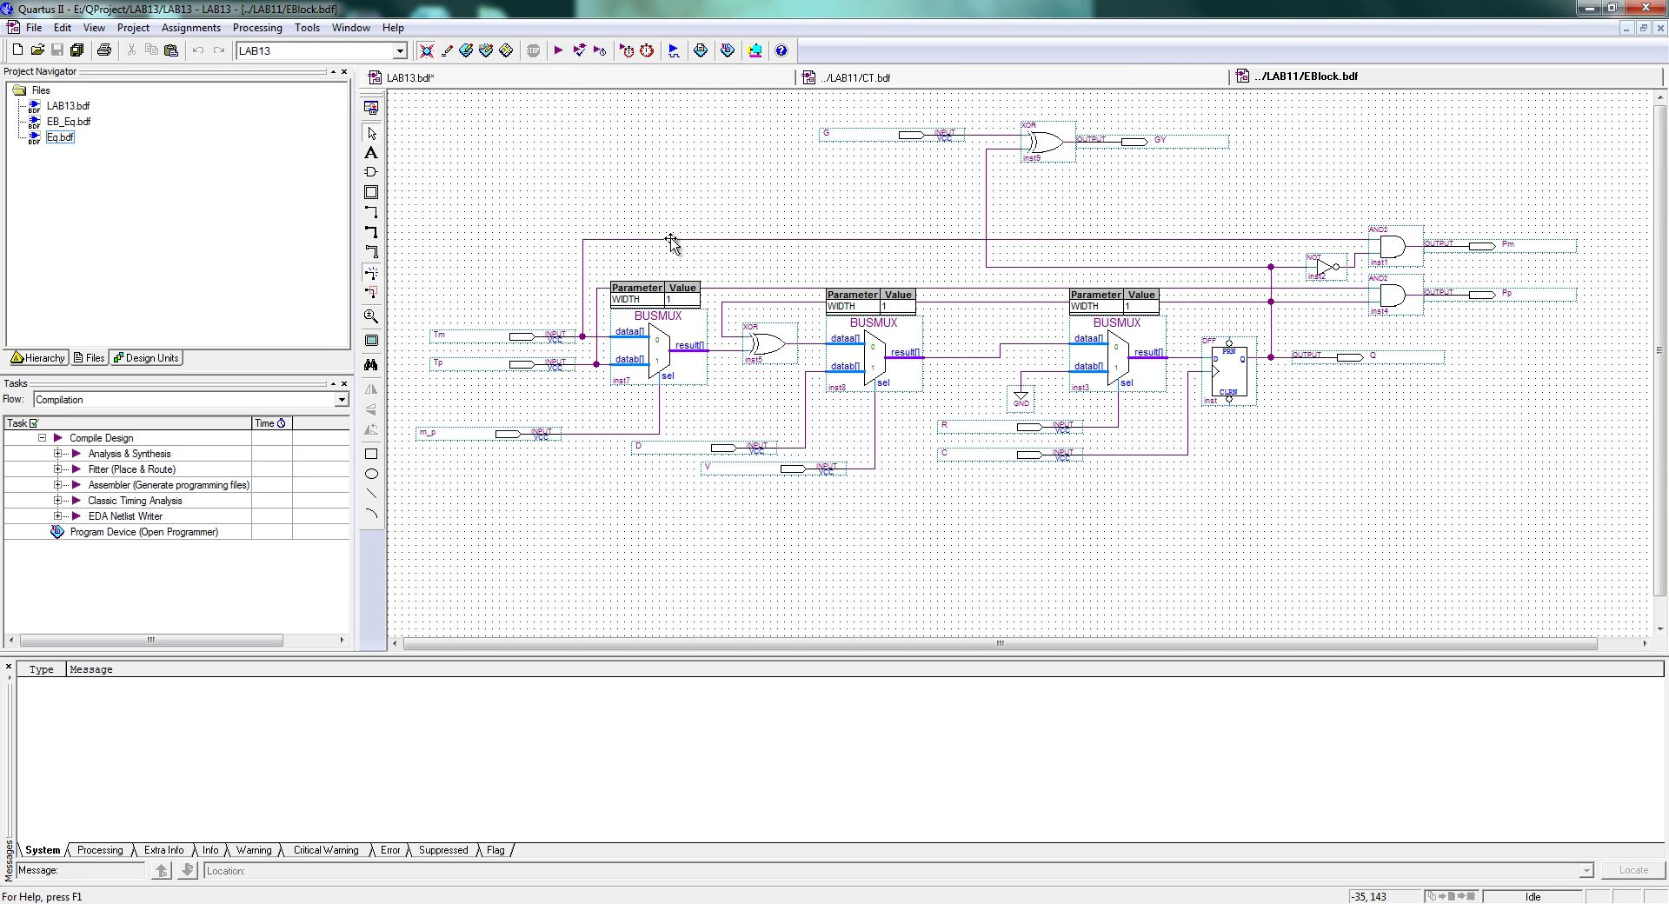
pyautogui.hotkey('ctrl', 'a')
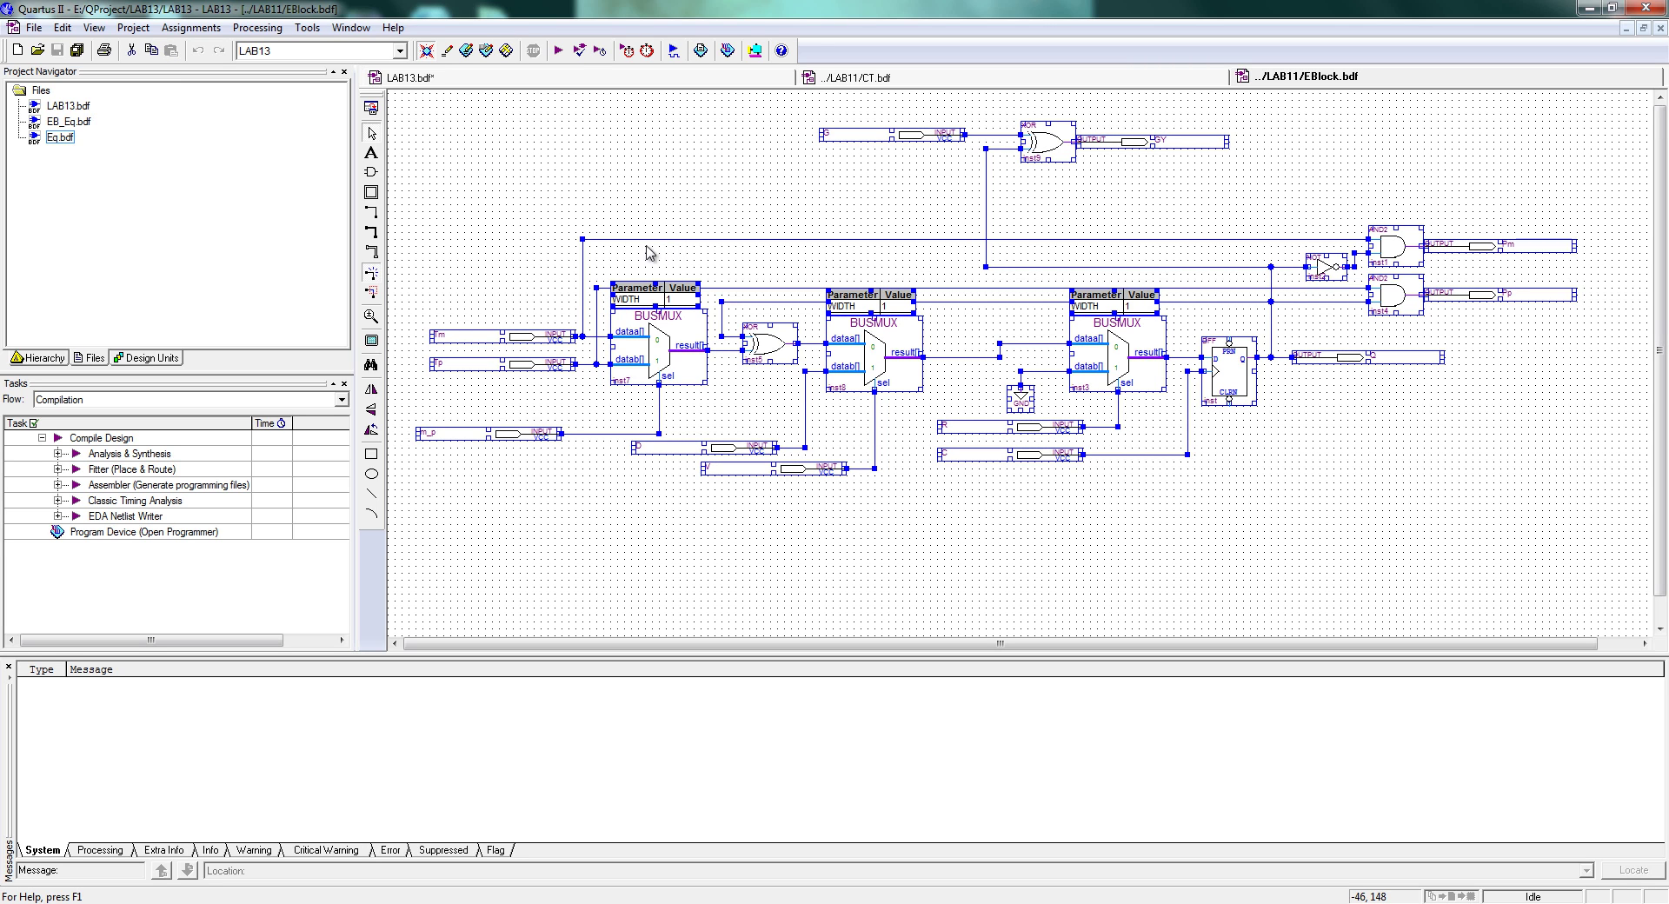
pyautogui.click(408, 77)
pyautogui.hotkey('ctrl', 'v')
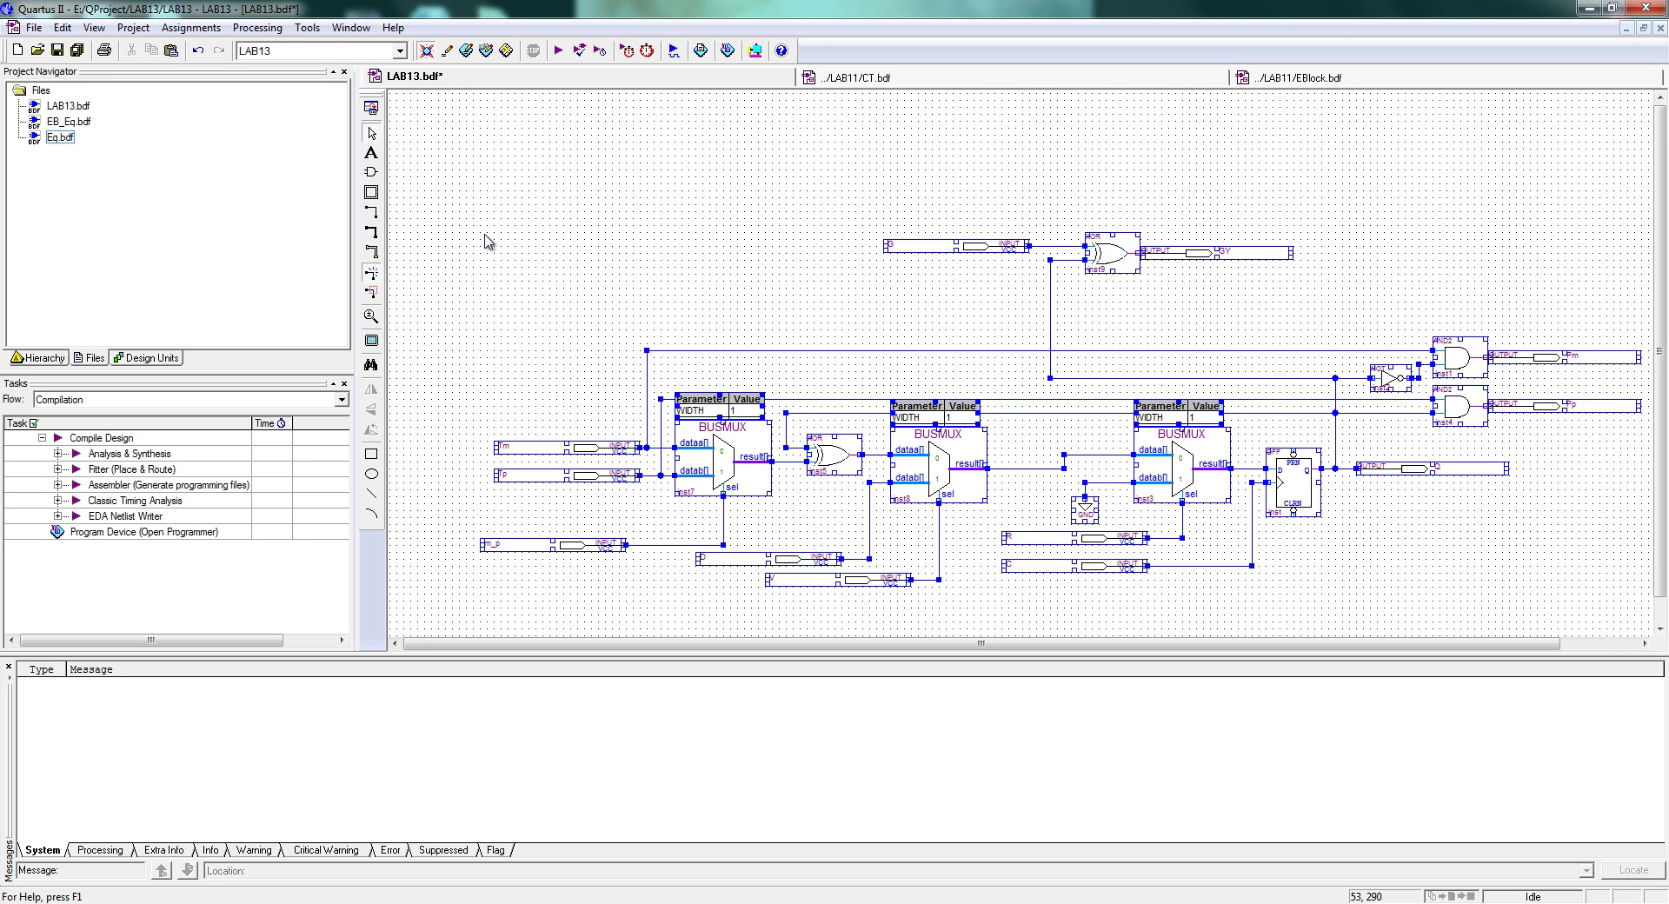
# Try to remove the upper XOR gate with its G and GY pins and the wire feeding it
pyautogui.moveTo(511, 645); pyautogui.dragTo(588, 645)
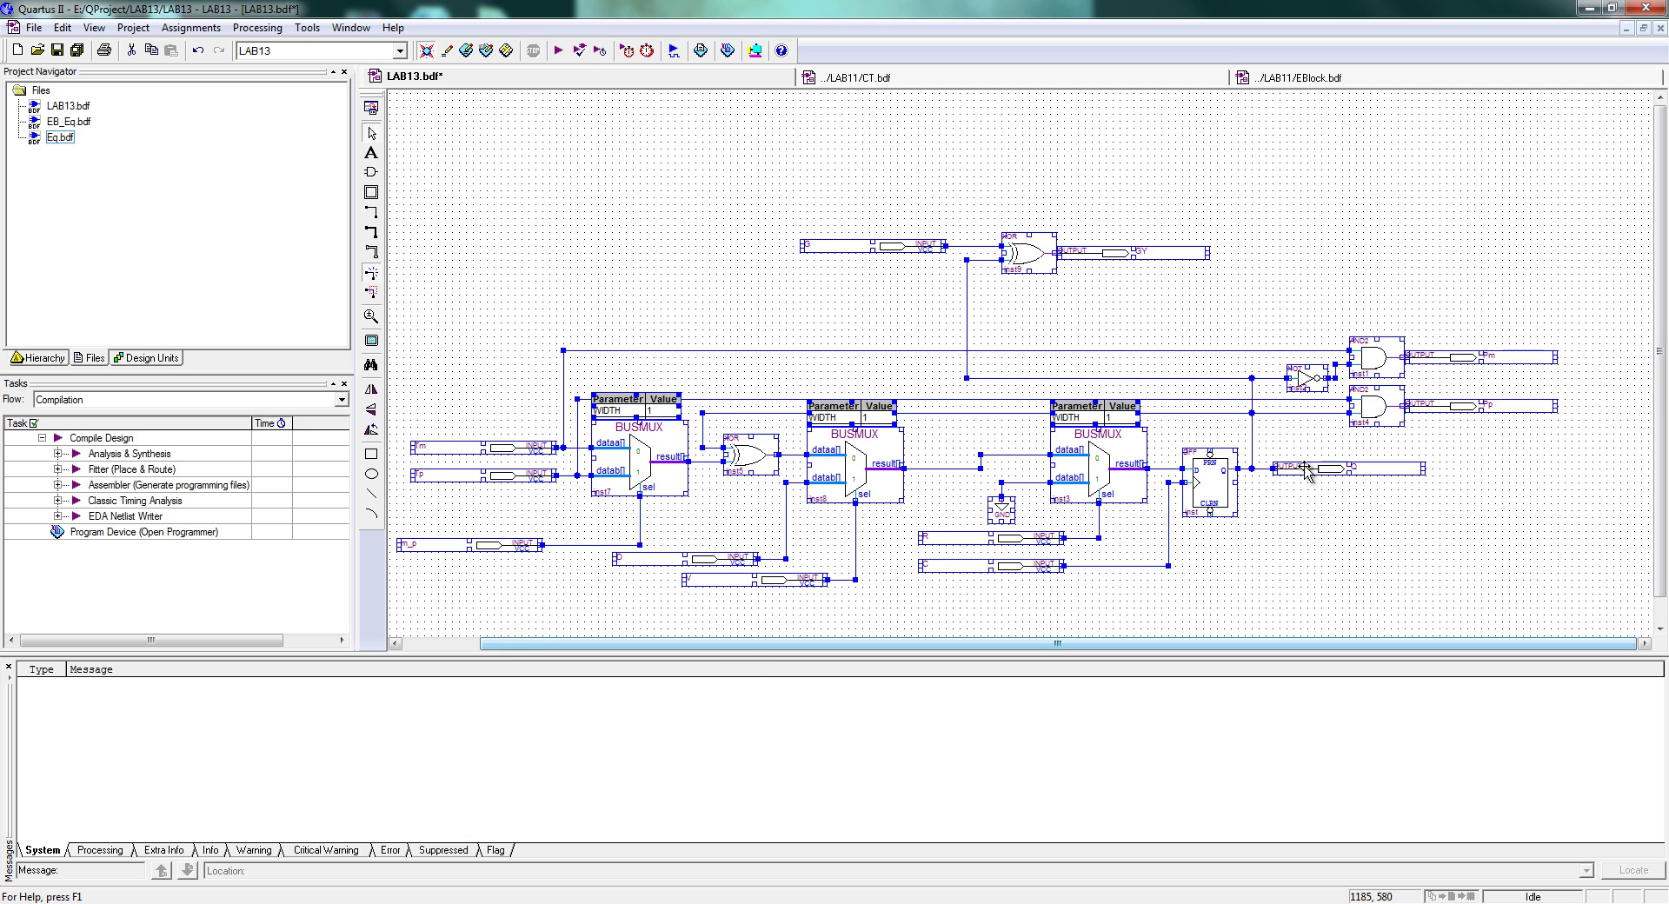
pyautogui.click(1303, 192)
pyautogui.moveTo(1303, 192); pyautogui.dragTo(823, 291)
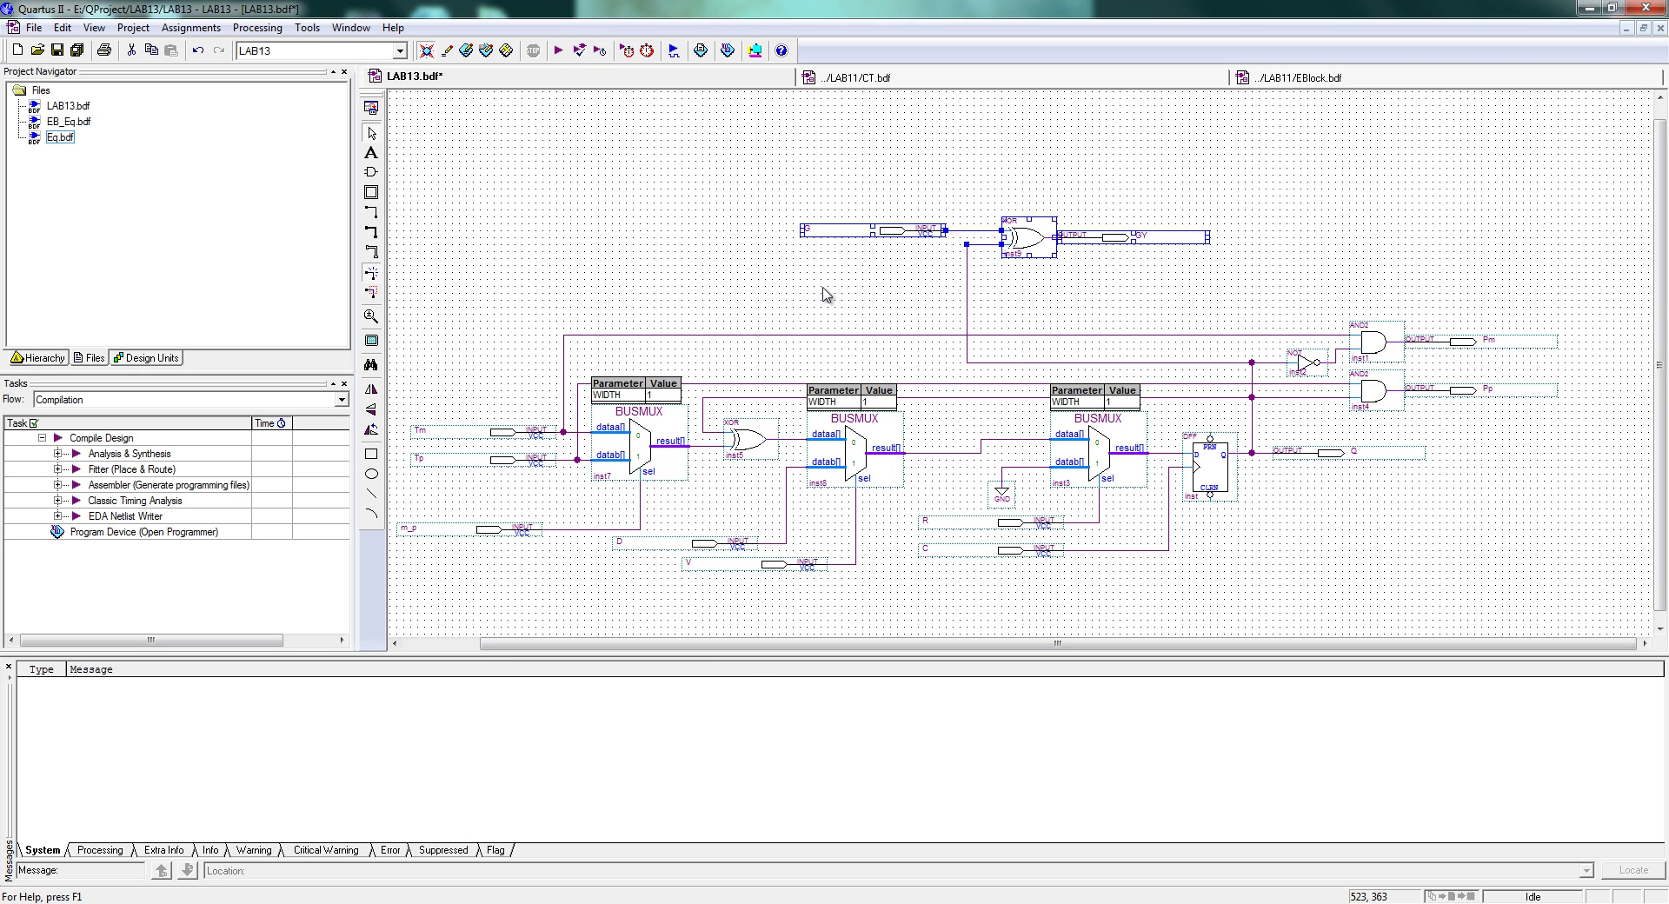
pyautogui.press('Delete')
pyautogui.click(966, 295)
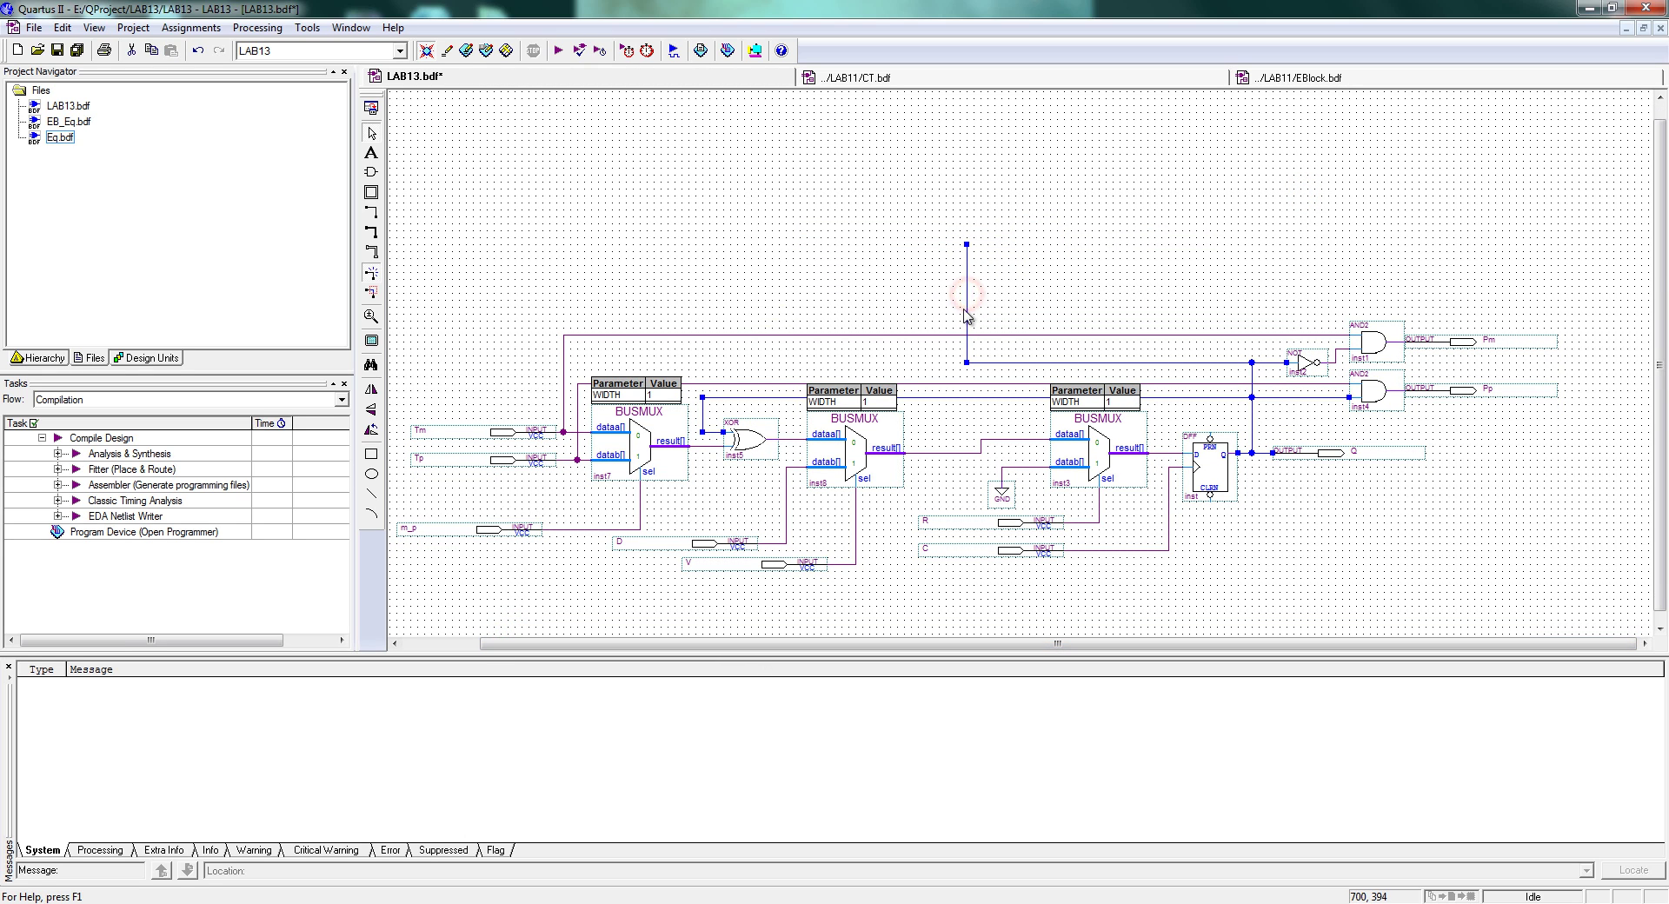
pyautogui.press('Delete')
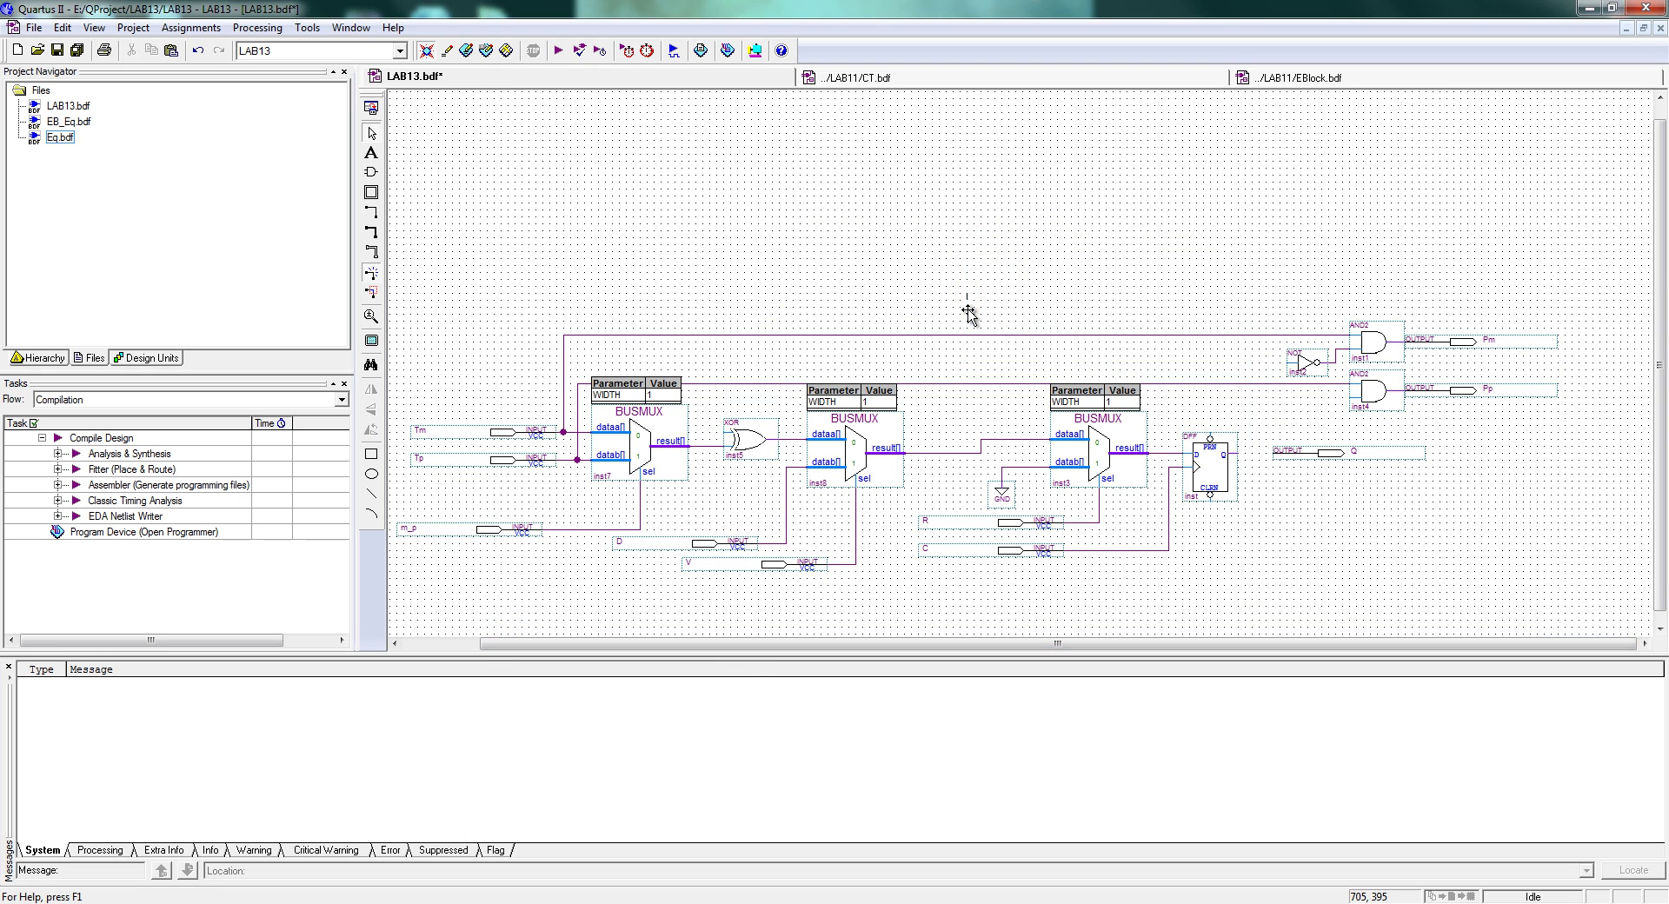
# Undo the removal of the upper XOR gate, its pins and the connected wiring
pyautogui.doubleClick(1350, 453)
pyautogui.write('Q')
pyautogui.click(1349, 495)
pyautogui.hotkey('ctrl', 'z')
pyautogui.hotkey('ctrl', 'z')
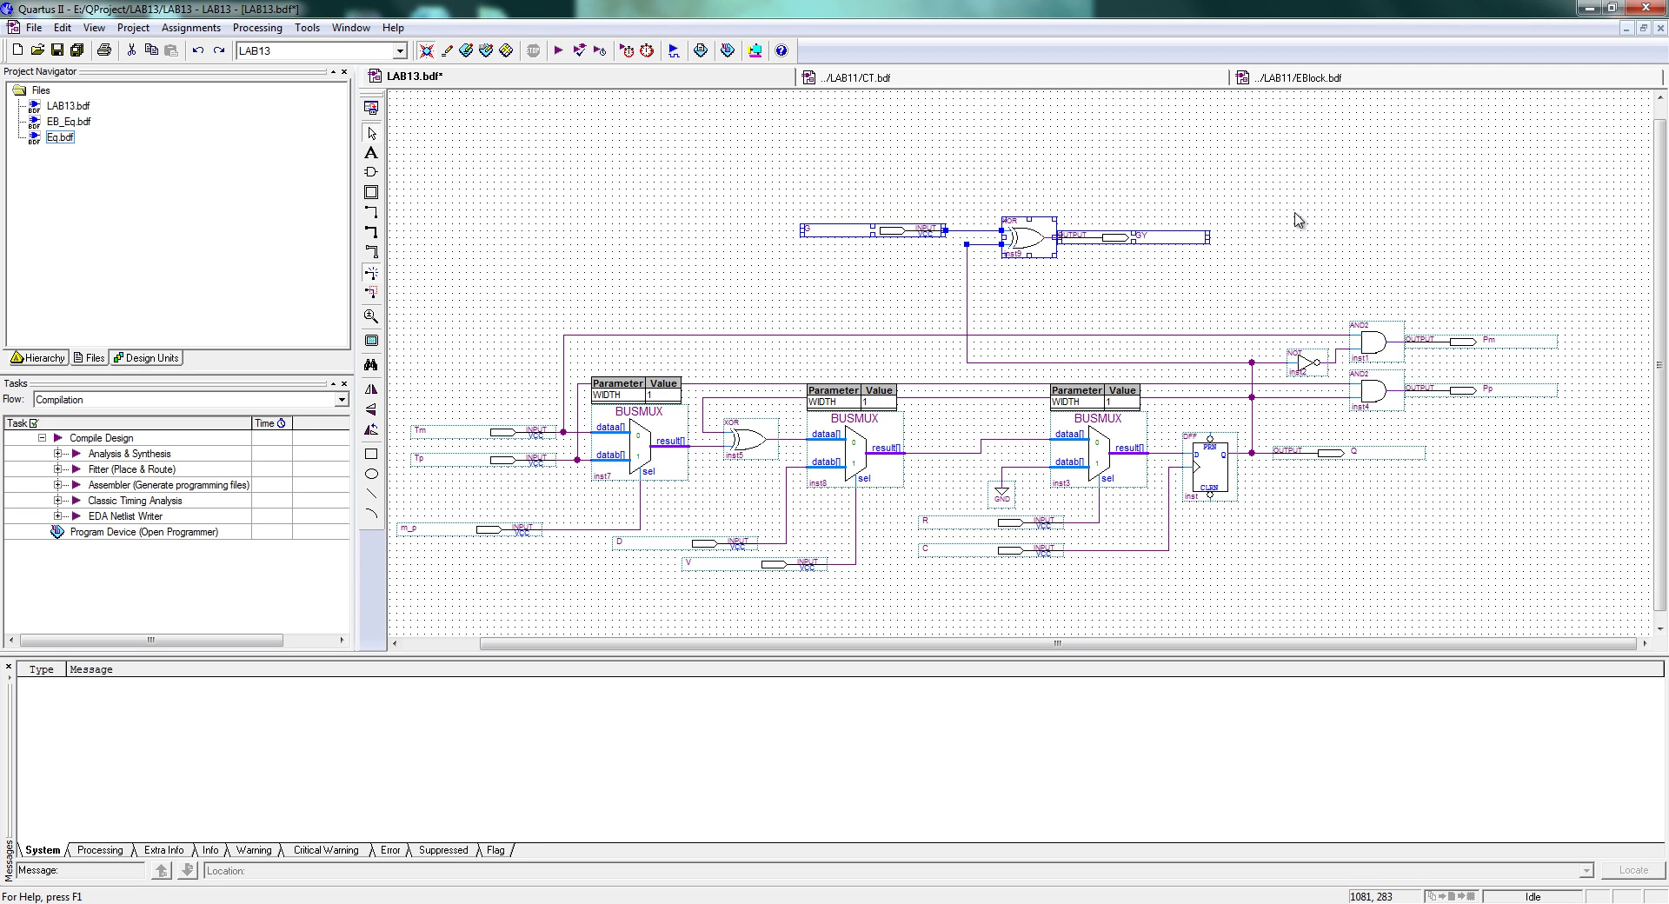
# Delete the upper XOR gate, its G and GY pins and its feed wire, leaving the flip-flop's Q connections in place
pyautogui.moveTo(1292, 214); pyautogui.dragTo(810, 268)
pyautogui.hotkey('ctrl', 'x')
pyautogui.click(964, 280)
pyautogui.press('Delete')
pyautogui.click(1005, 239)
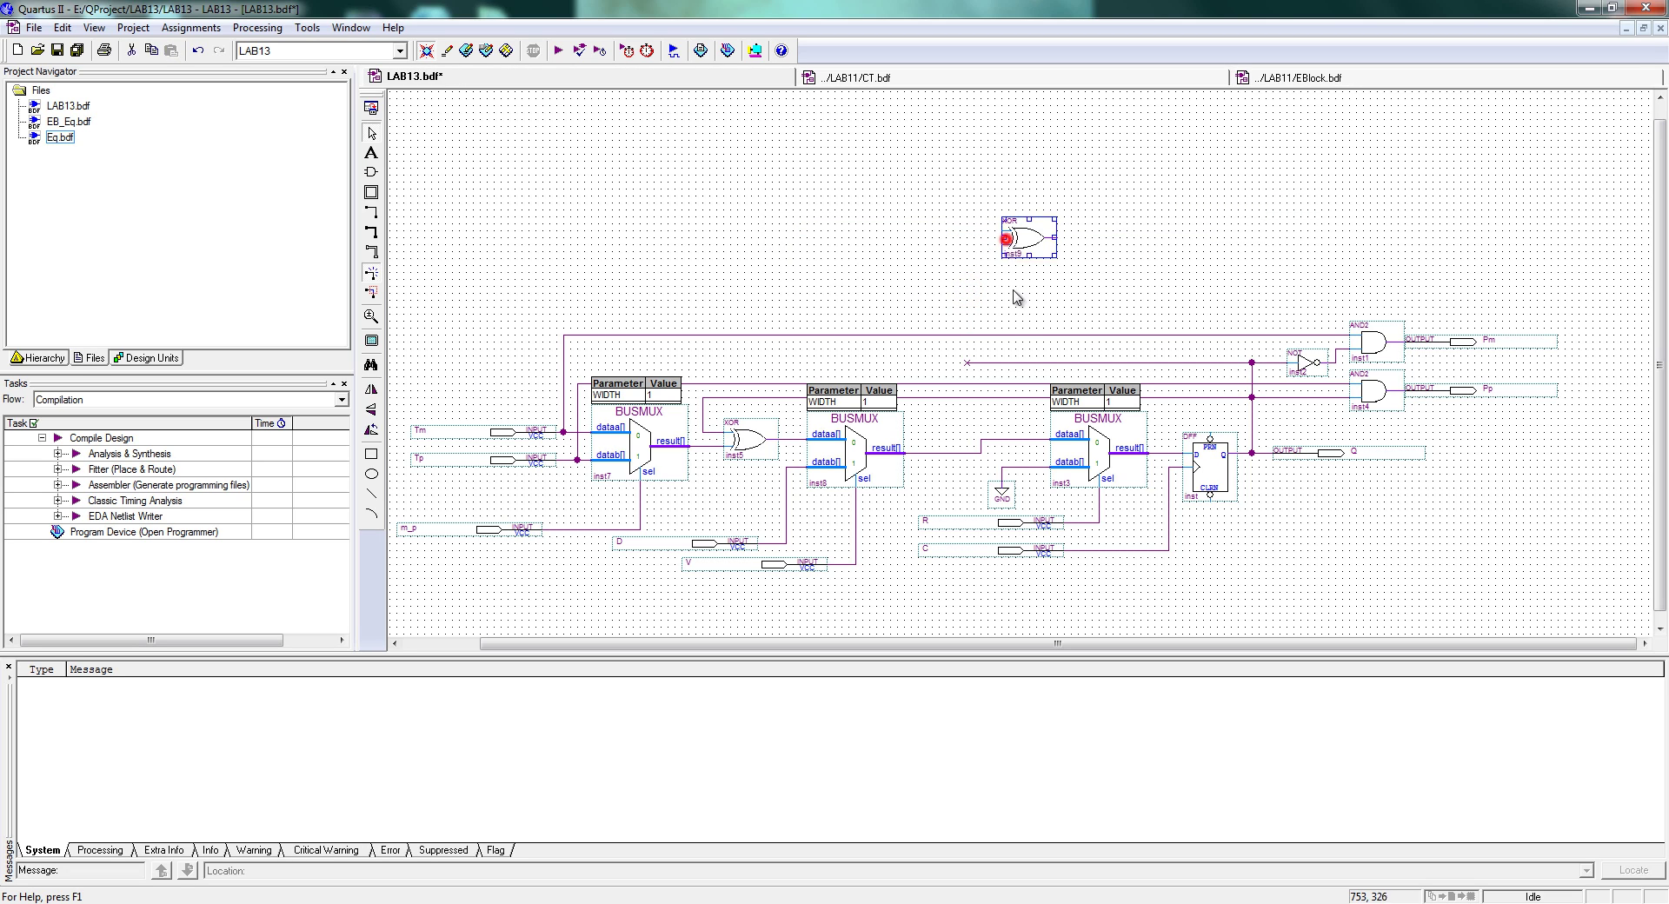
pyautogui.click(1026, 364)
pyautogui.press('Delete')
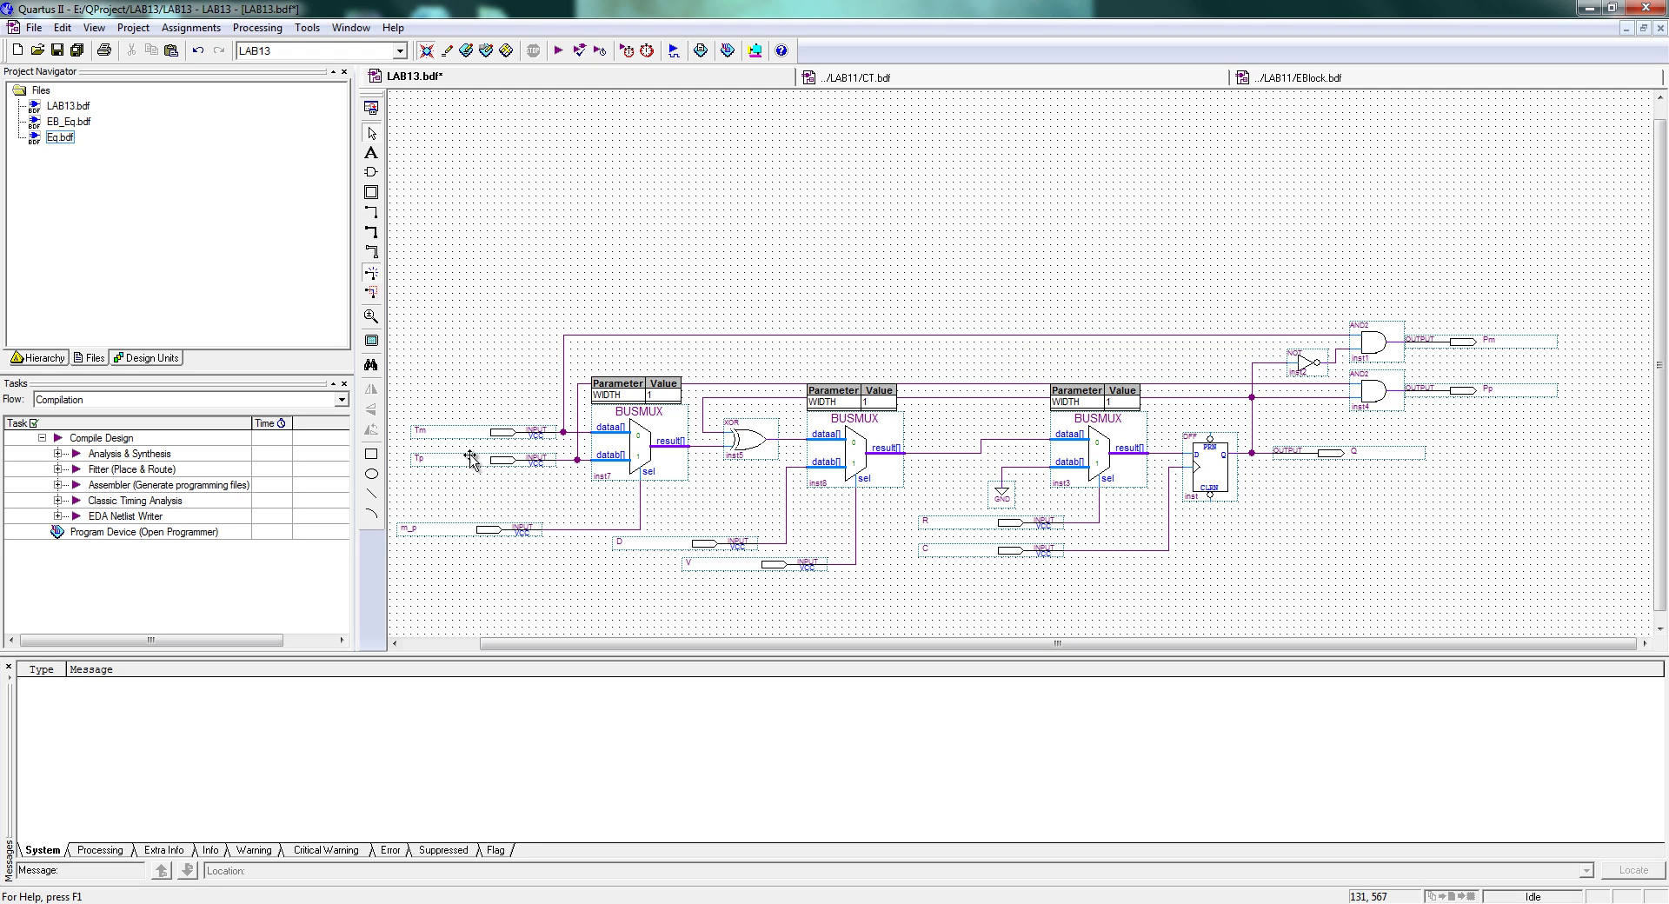
# Delete the Tm input pin, its wires, the upper AND2 gate and the Pm output pin
pyautogui.click(516, 433)
pyautogui.hotkey('ctrl', 'x')
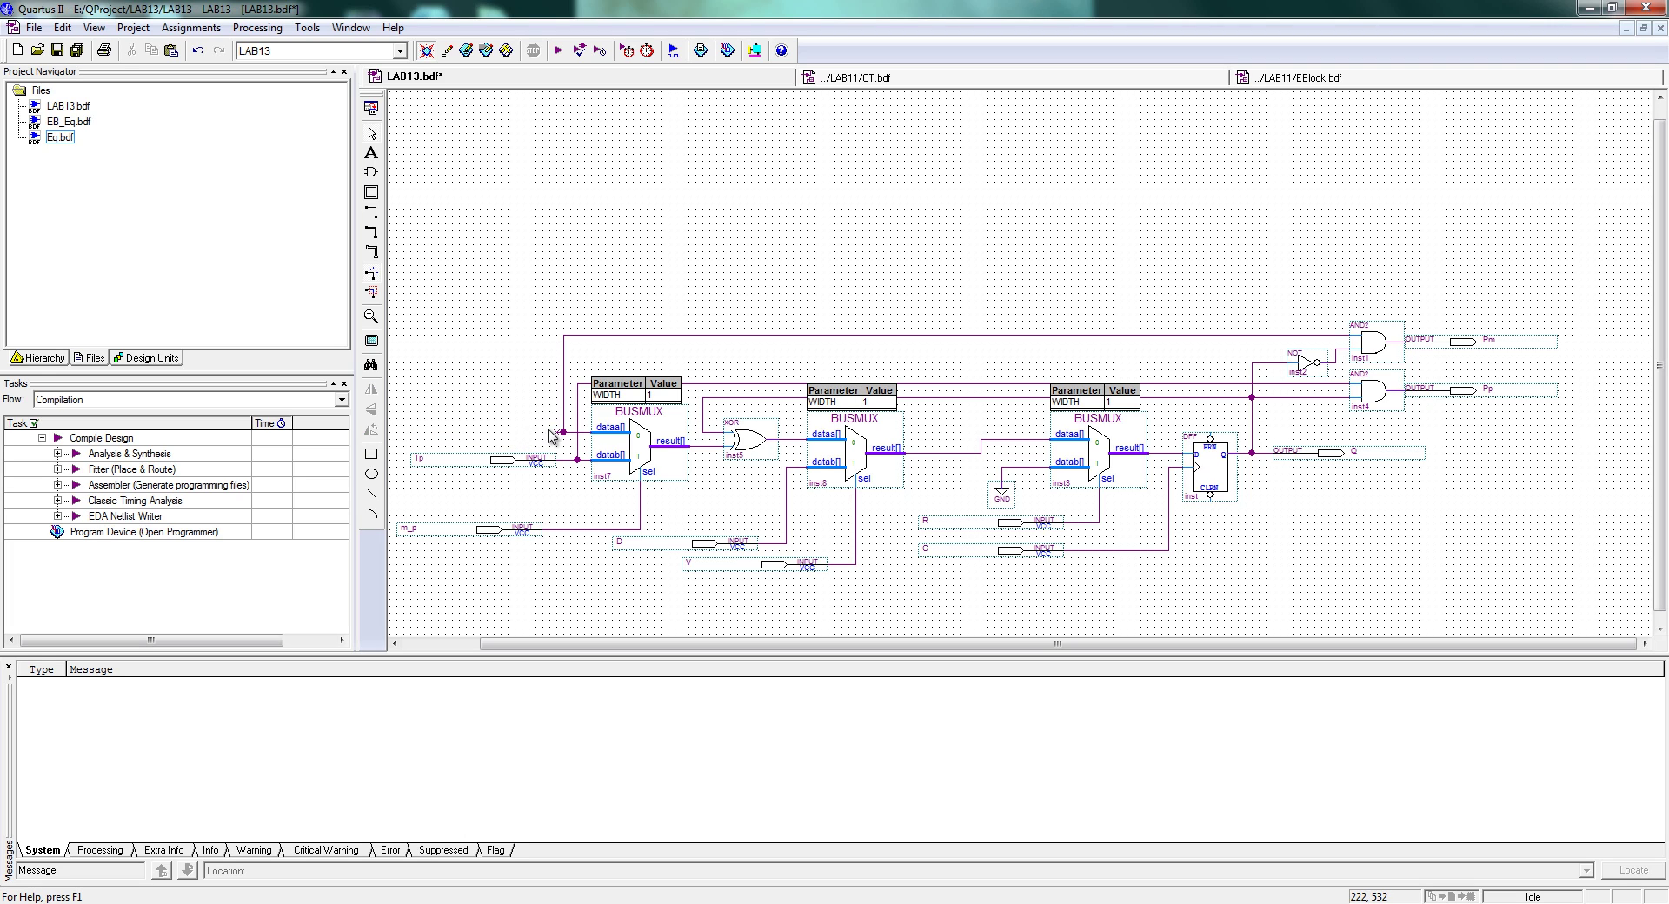
pyautogui.click(563, 412)
pyautogui.press('Delete')
pyautogui.click(609, 336)
pyautogui.press('Delete')
pyautogui.click(1382, 341)
pyautogui.press('Delete')
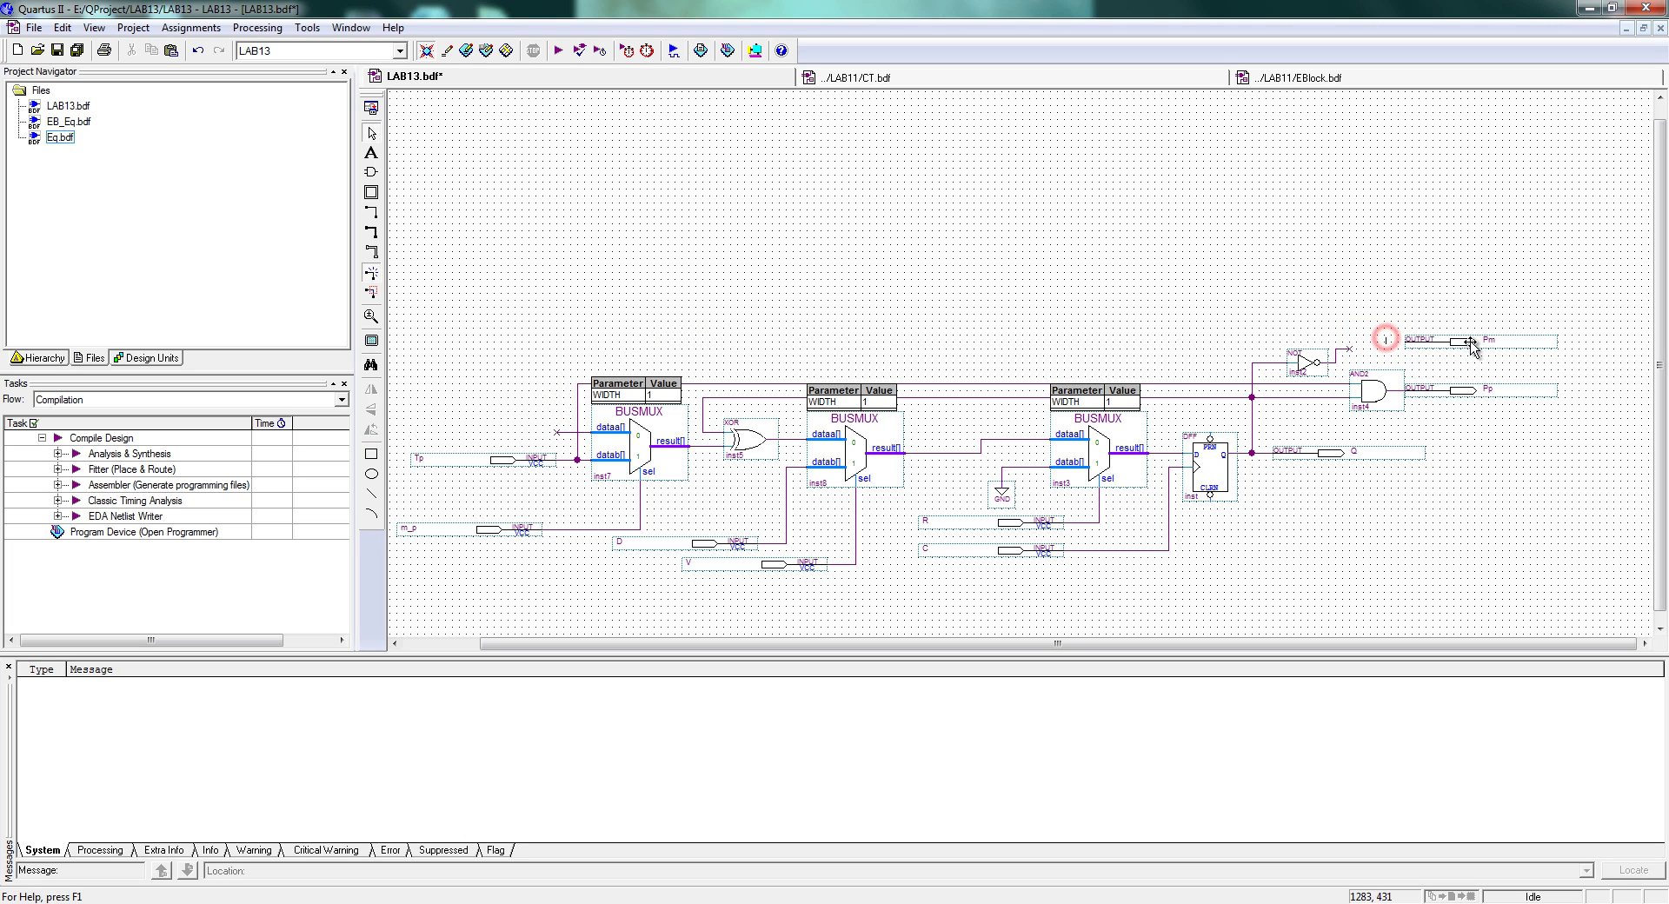
pyautogui.click(1464, 344)
pyautogui.press('Delete')
# Delete the NOT gate and the leftover wires connecting it above the flip-flop's Q line
pyautogui.moveTo(1364, 341); pyautogui.dragTo(1267, 385)
pyautogui.click(1300, 360)
pyautogui.press('Delete')
pyautogui.click(1251, 372)
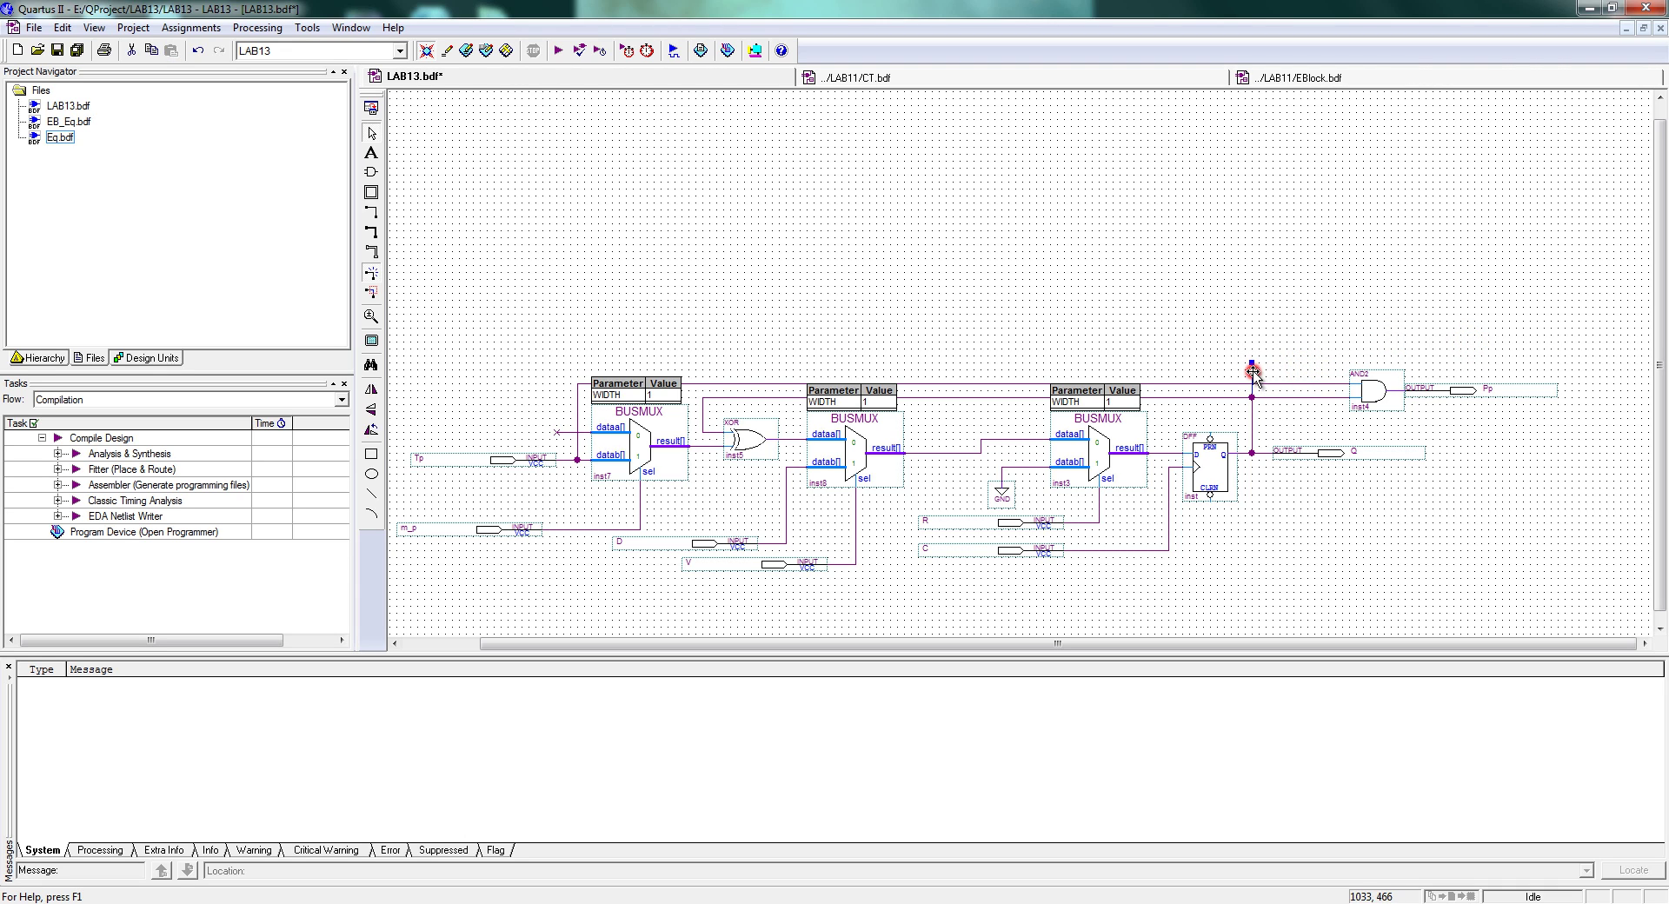
pyautogui.press('Delete')
# Delete the leftmost BUSMUX and the loose wire stub at its former upper data input
pyautogui.click(613, 453)
pyautogui.press('Delete')
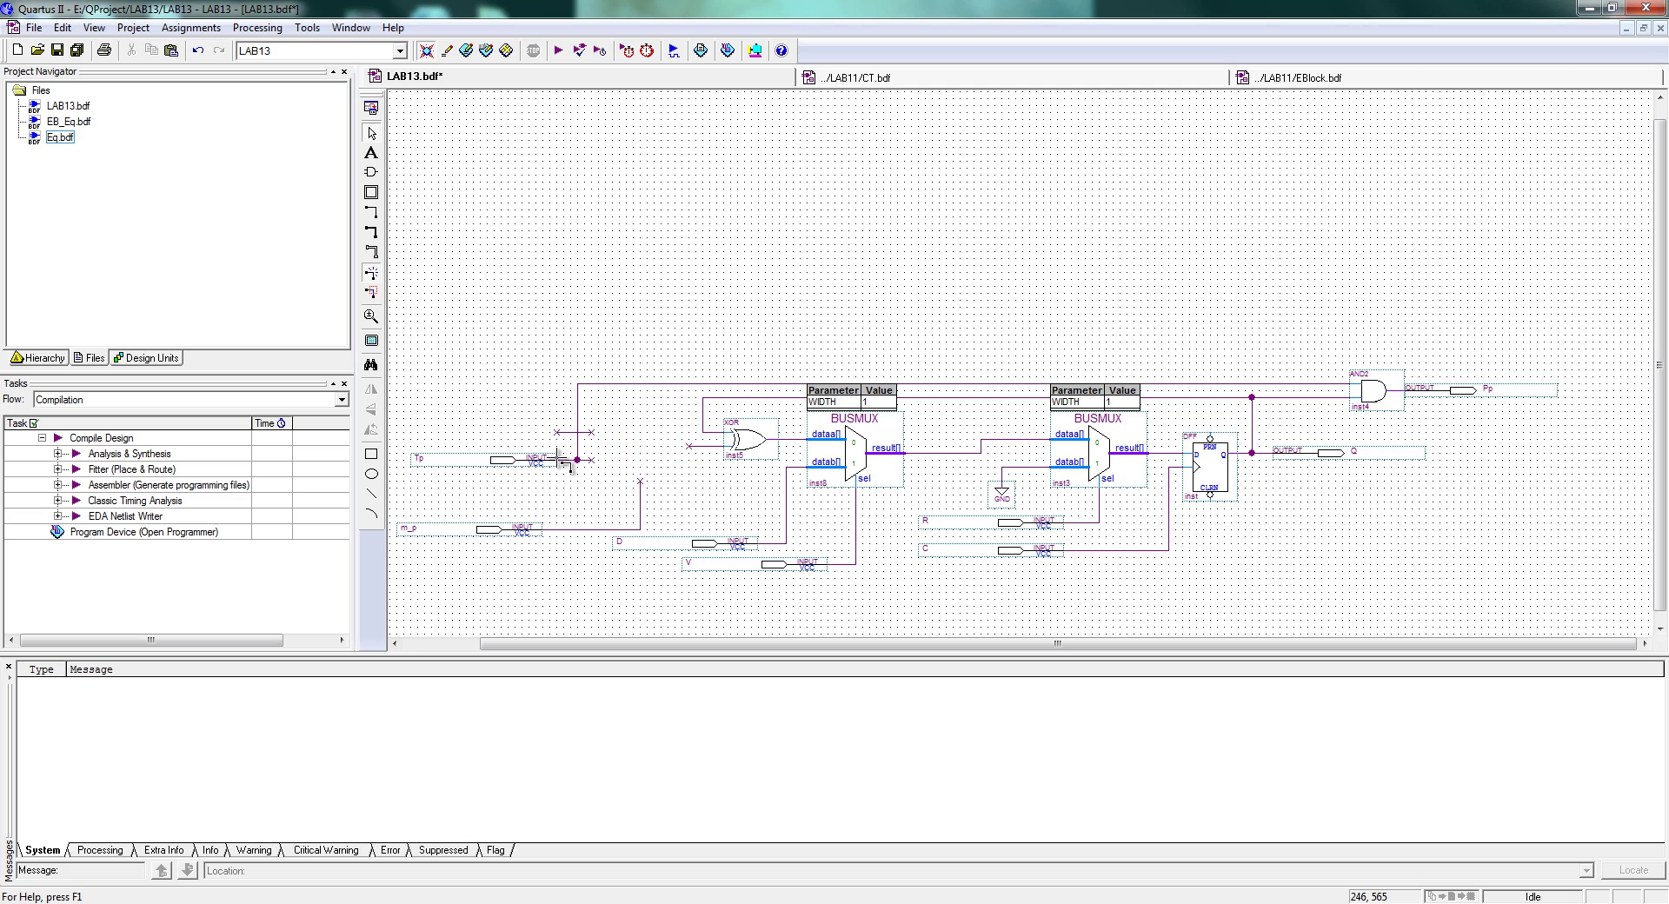
pyautogui.moveTo(543, 432); pyautogui.dragTo(622, 455)
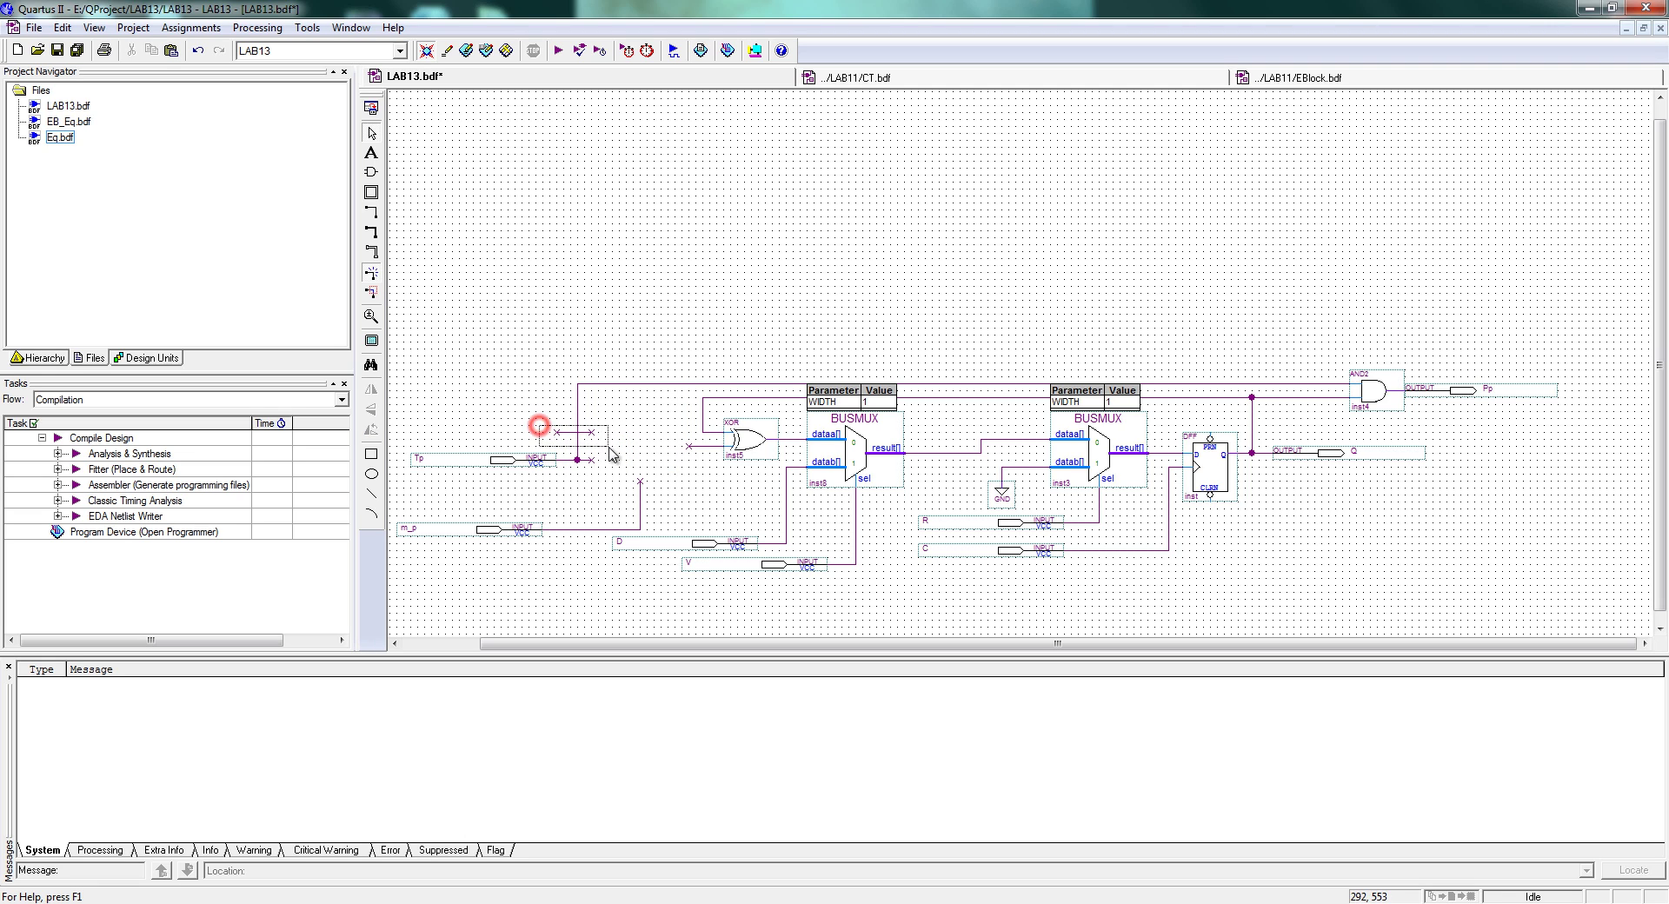
pyautogui.press('Delete')
pyautogui.moveTo(403, 441); pyautogui.dragTo(617, 502)
pyautogui.press('Left')
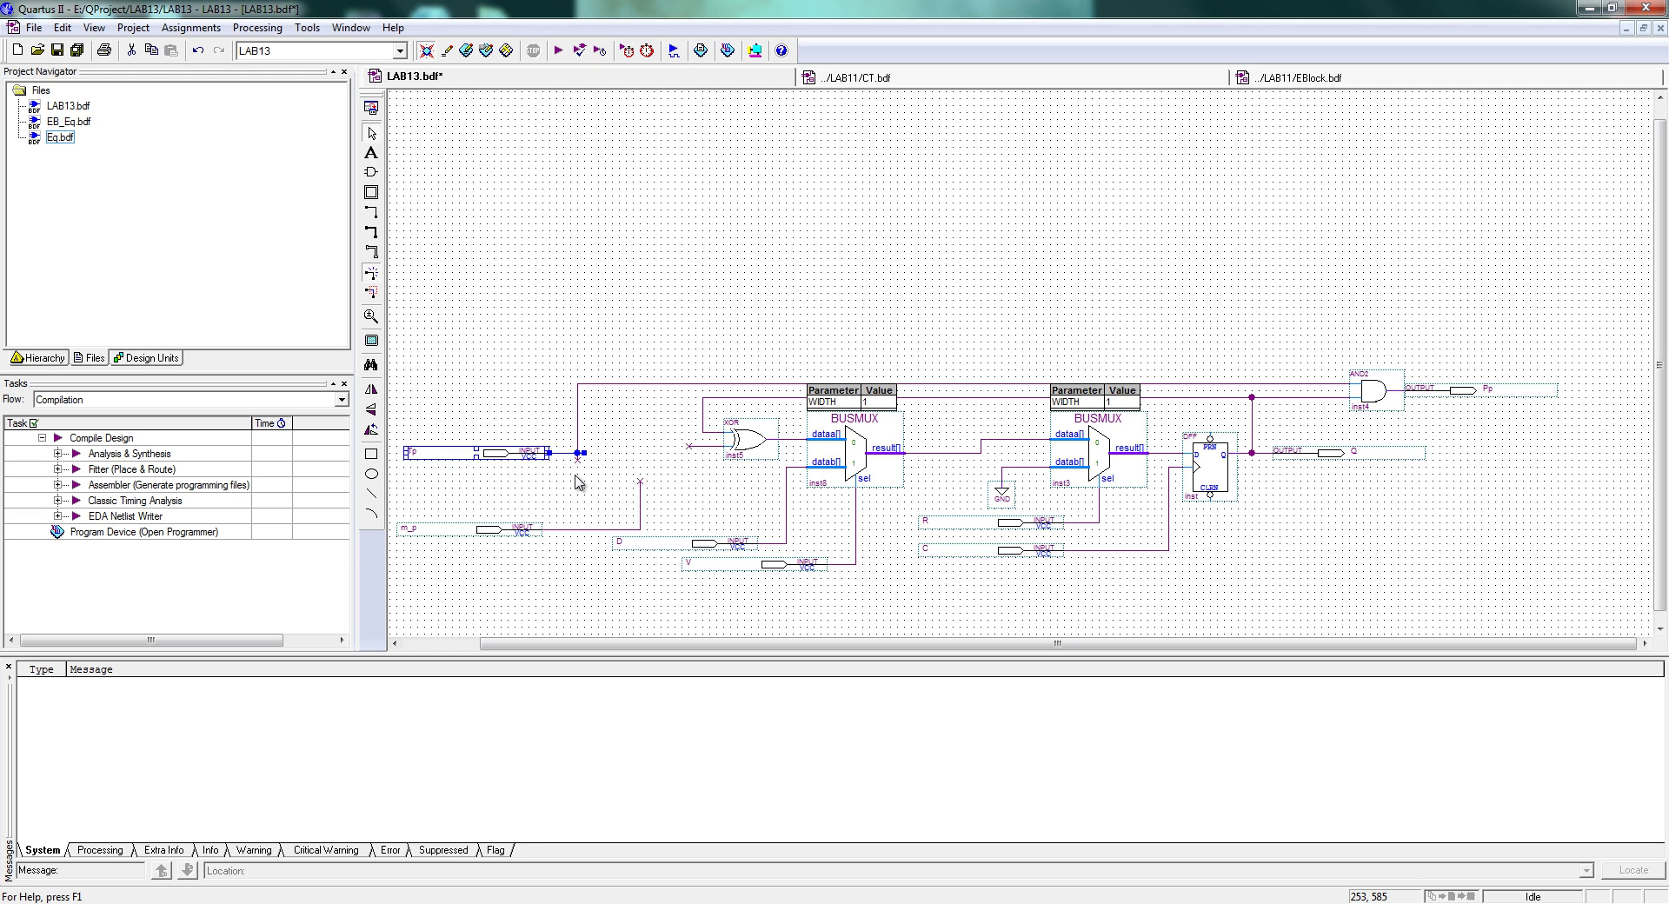
pyautogui.press('Right')
pyautogui.press('Down')
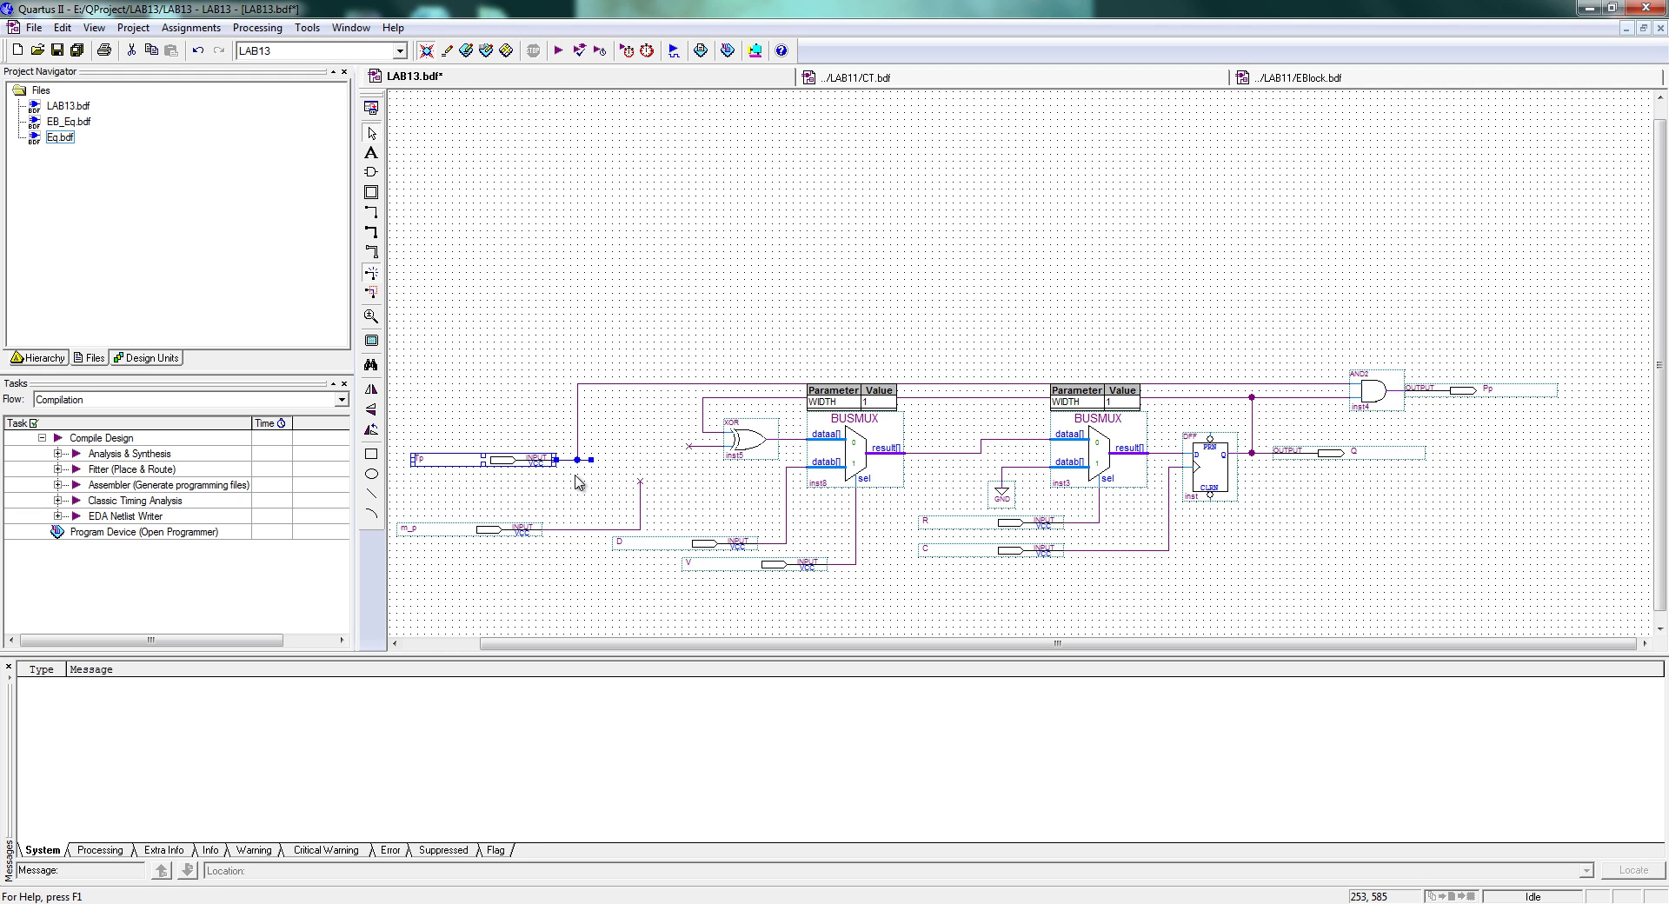
pyautogui.click(617, 444)
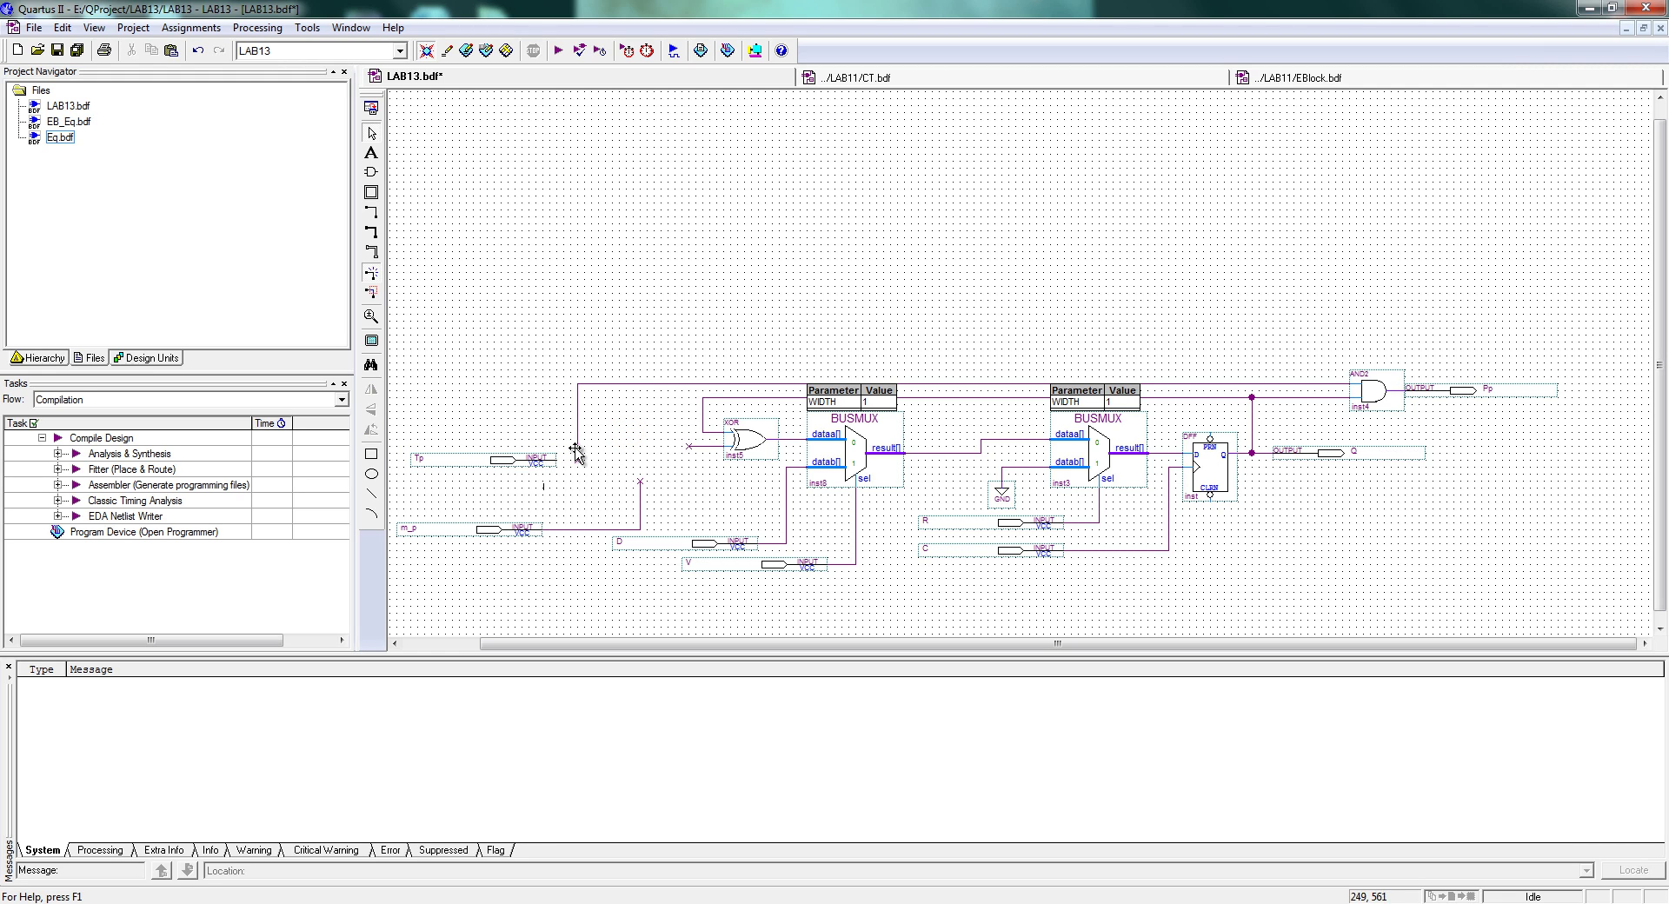
# Remove the wire stub beside Tp, and reconnect the Tp pin directly to the XOR gate's lower input and the AND2 feed line
pyautogui.click(575, 451)
pyautogui.press('Delete')
pyautogui.moveTo(548, 460); pyautogui.dragTo(678, 453)
pyautogui.moveTo(577, 384); pyautogui.dragTo(695, 446)
pyautogui.click(603, 484)
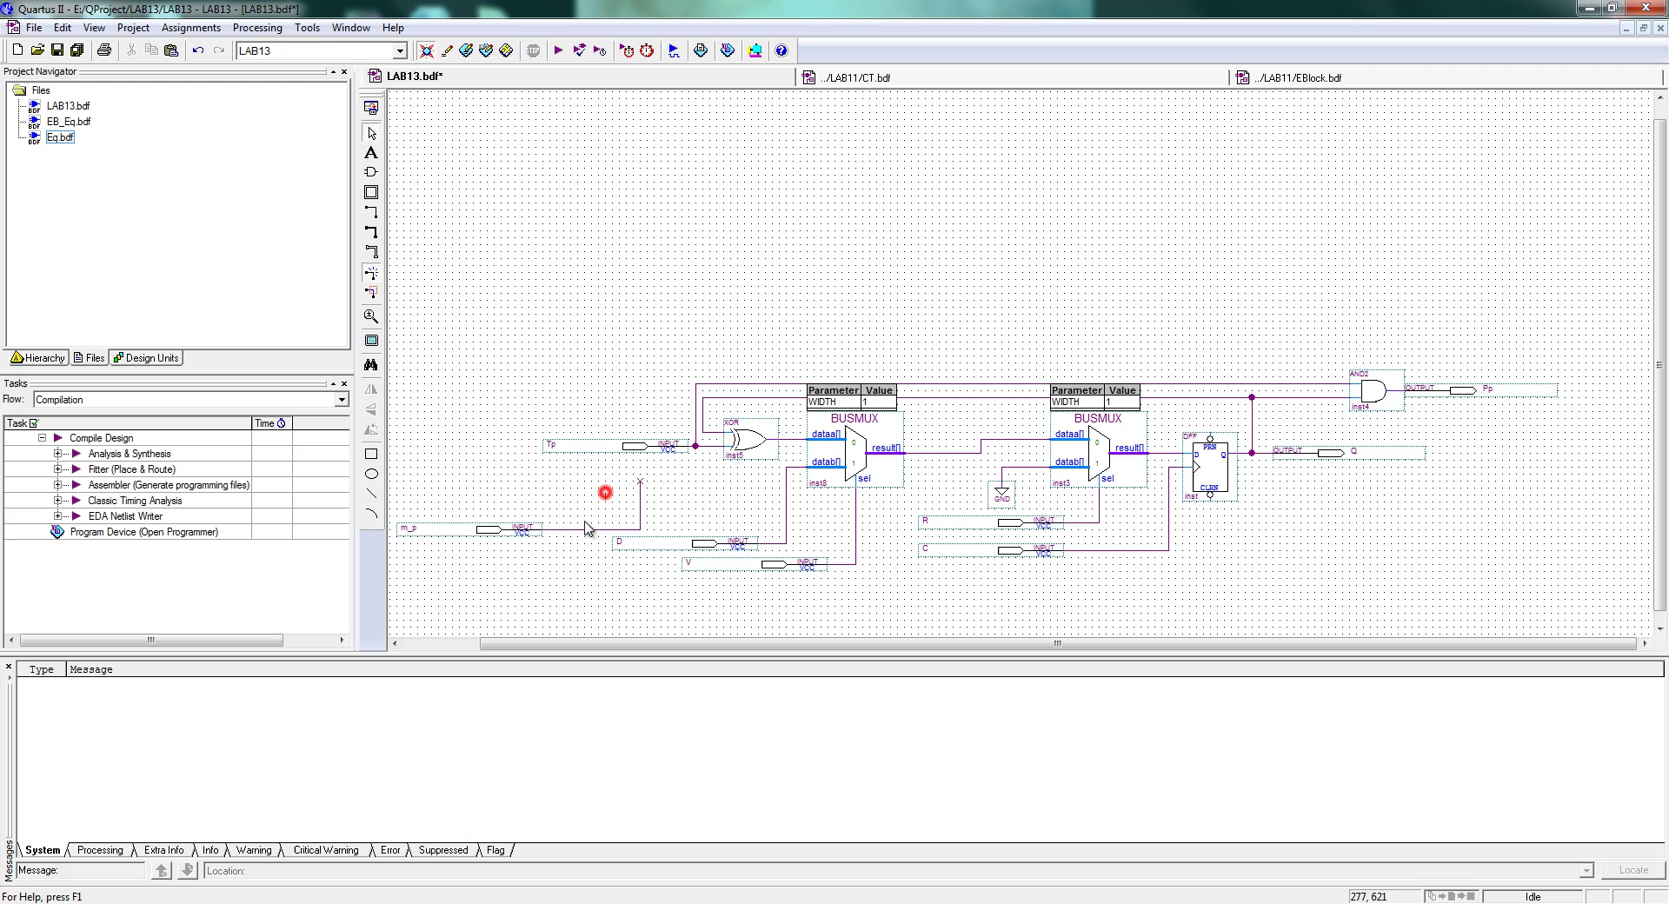
# Delete the m_p input pin with its remaining wires, and save the schematic
pyautogui.click(512, 532)
pyautogui.press('Delete')
pyautogui.click(559, 527)
pyautogui.press('Delete')
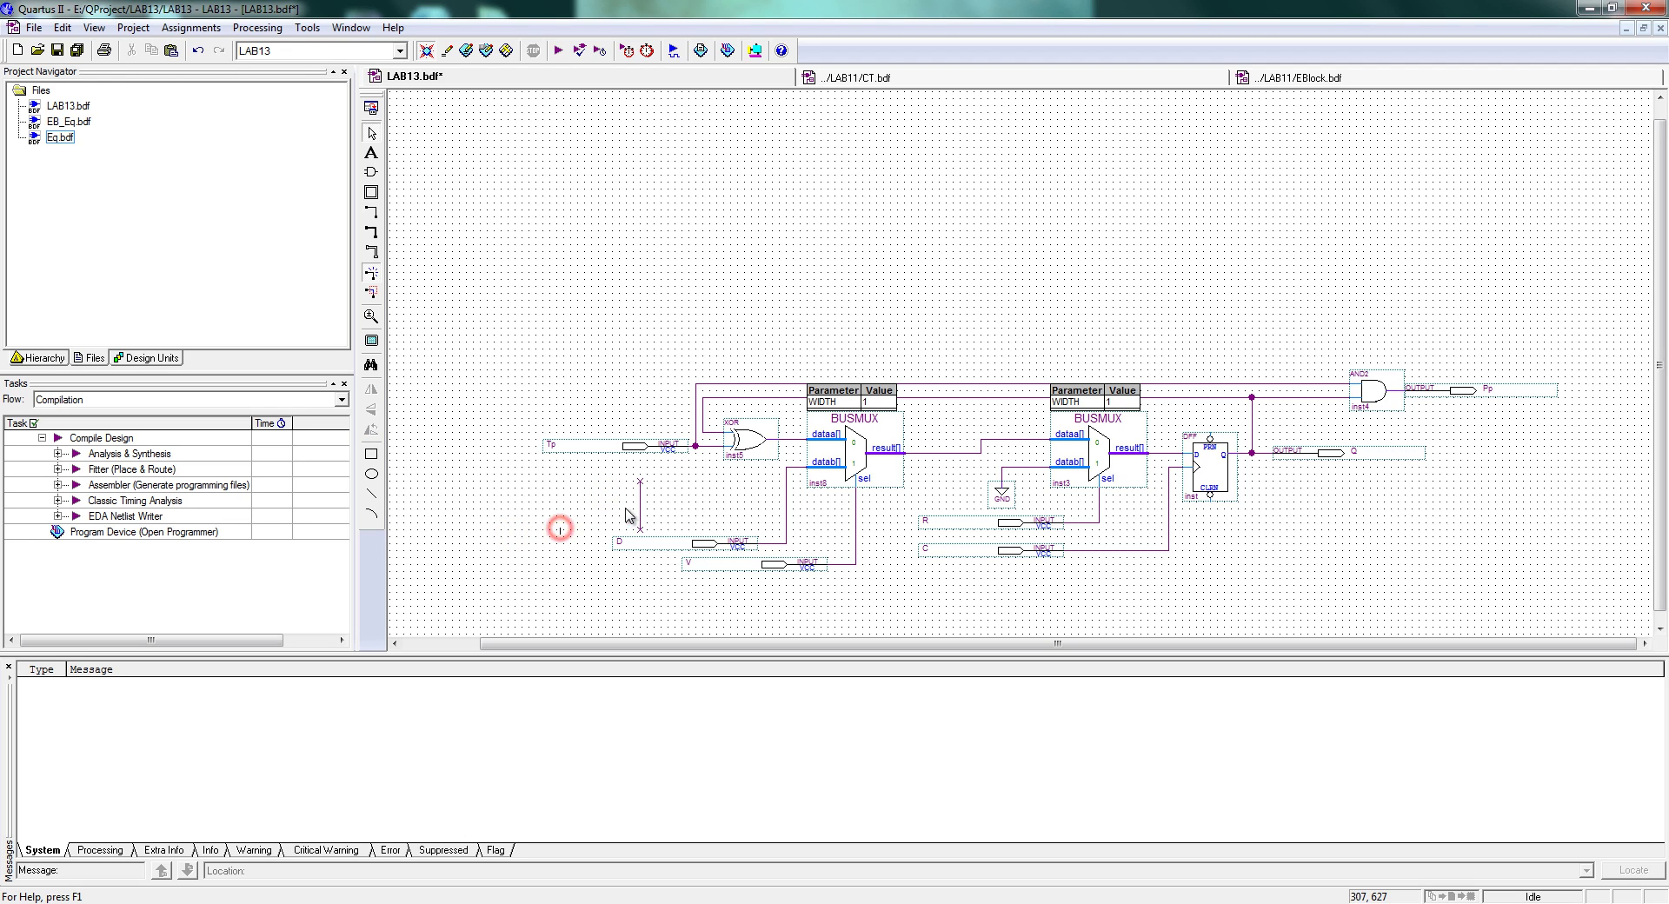
pyautogui.click(639, 504)
pyautogui.press('Delete')
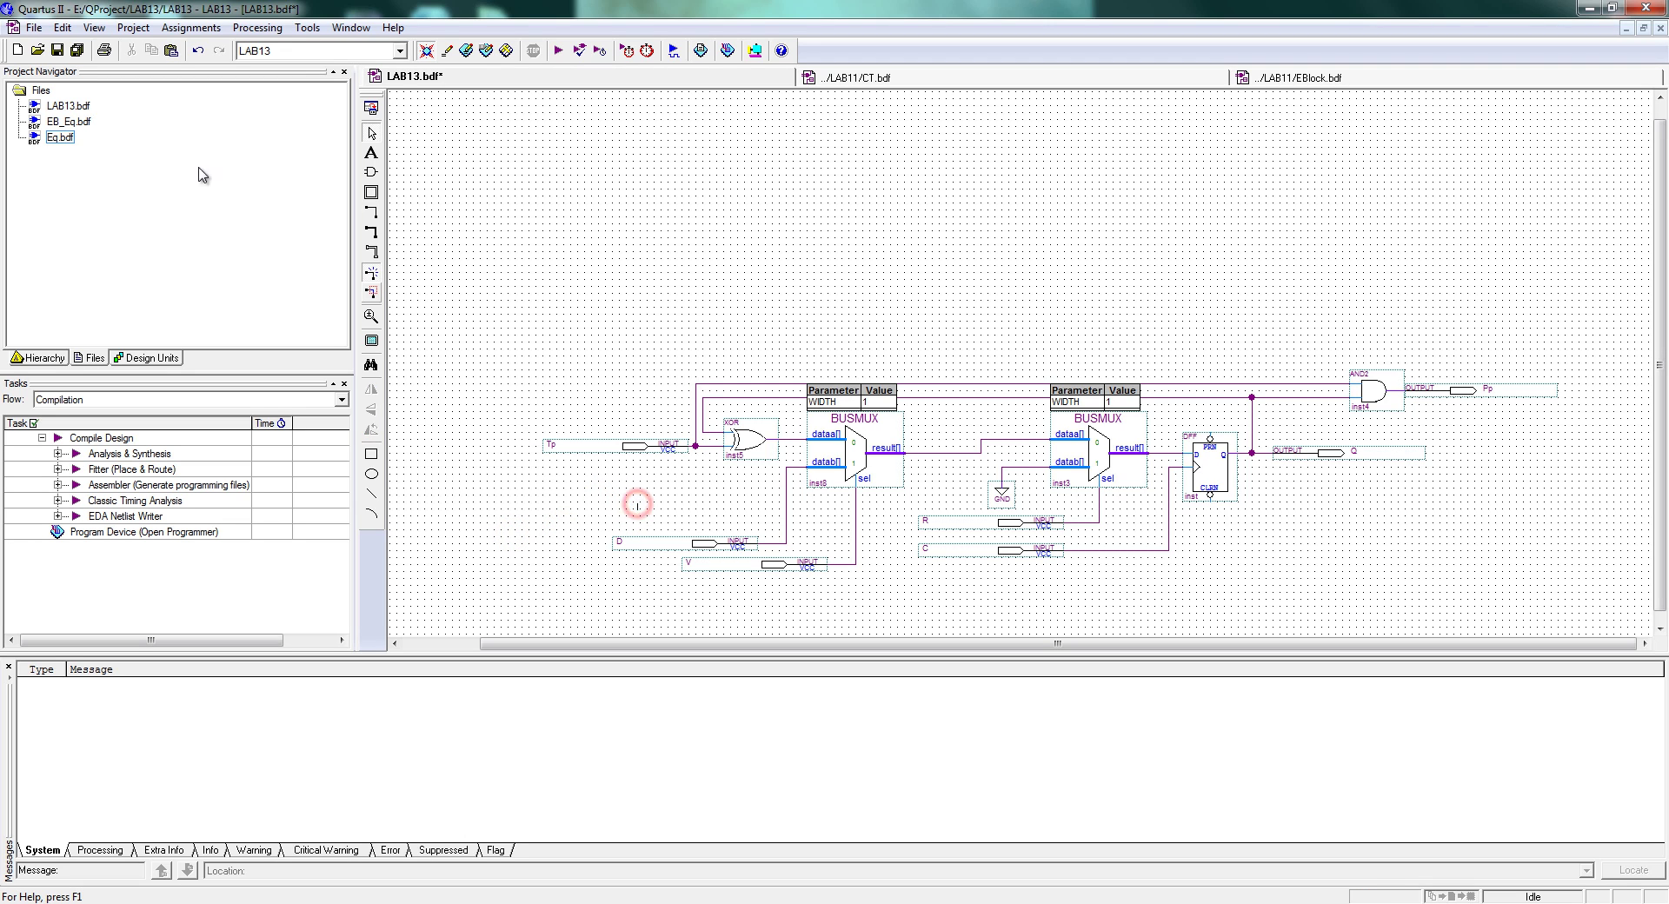
pyautogui.click(56, 50)
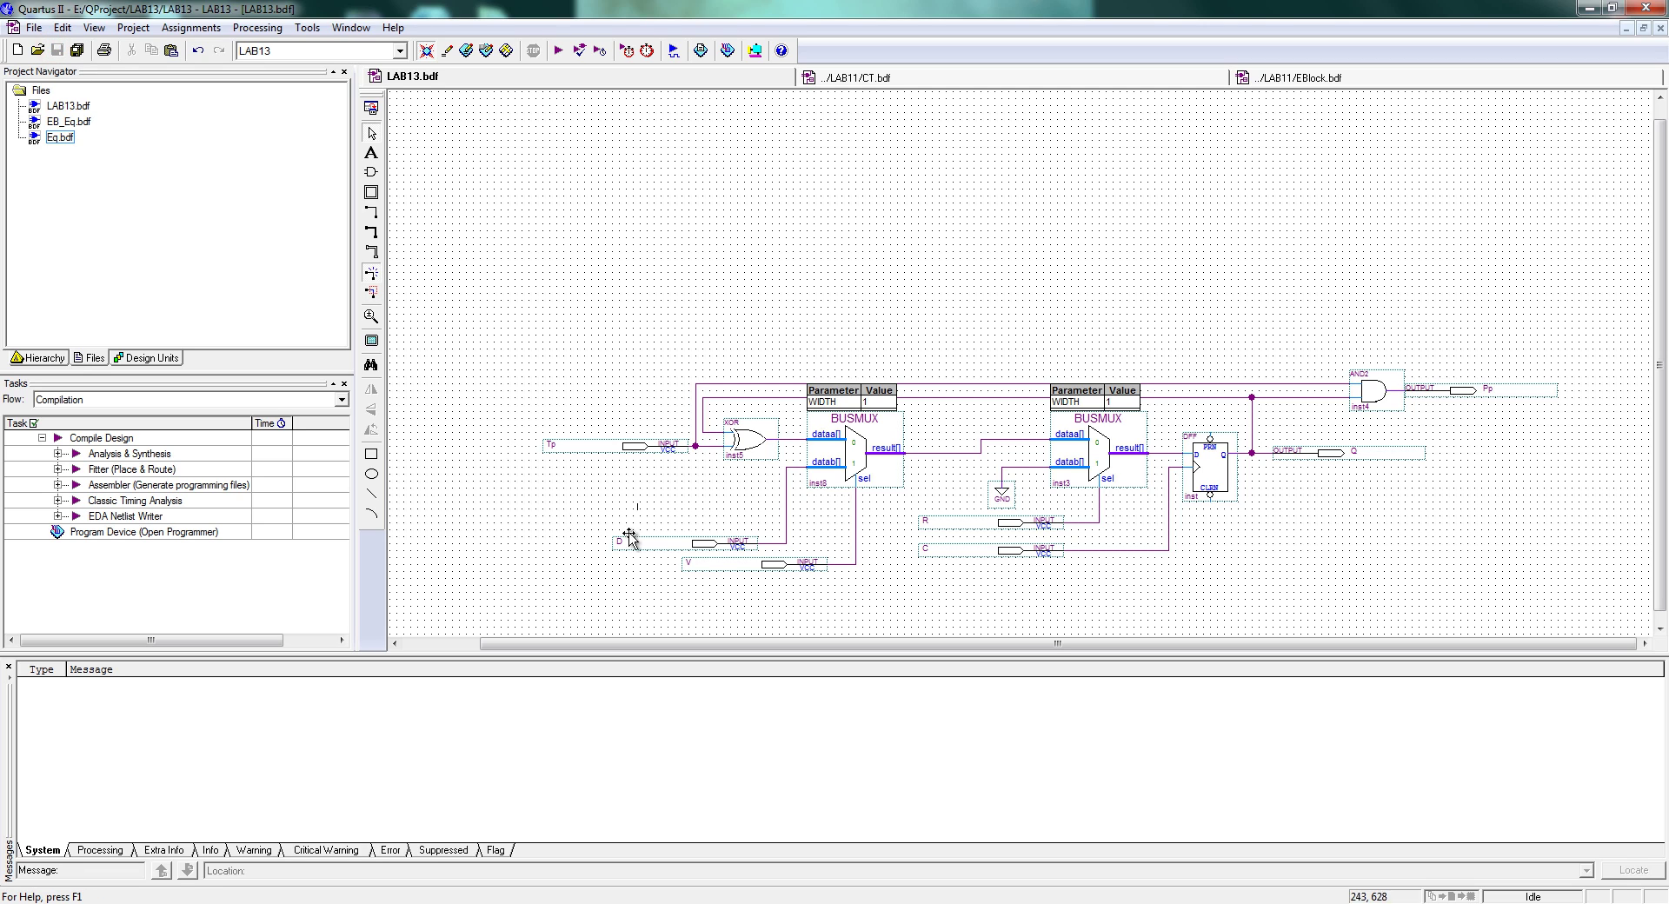
# Rename the Tp input pin to T and the Pp output pin to P, and save the schematic
pyautogui.doubleClick(548, 452)
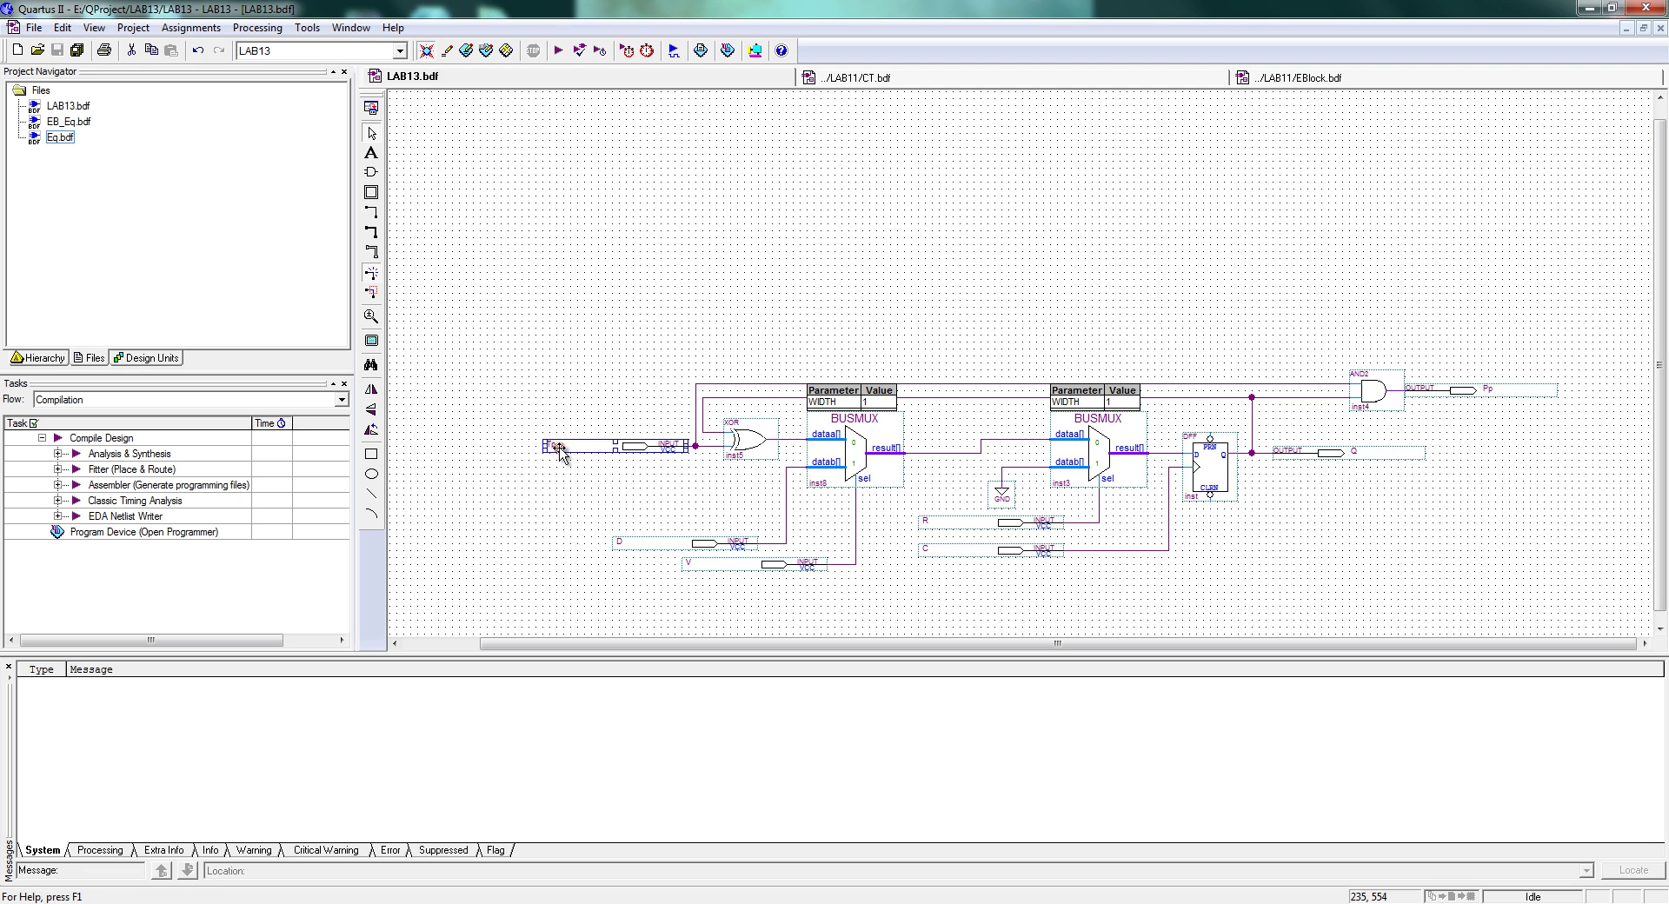
pyautogui.press('BackSpace')
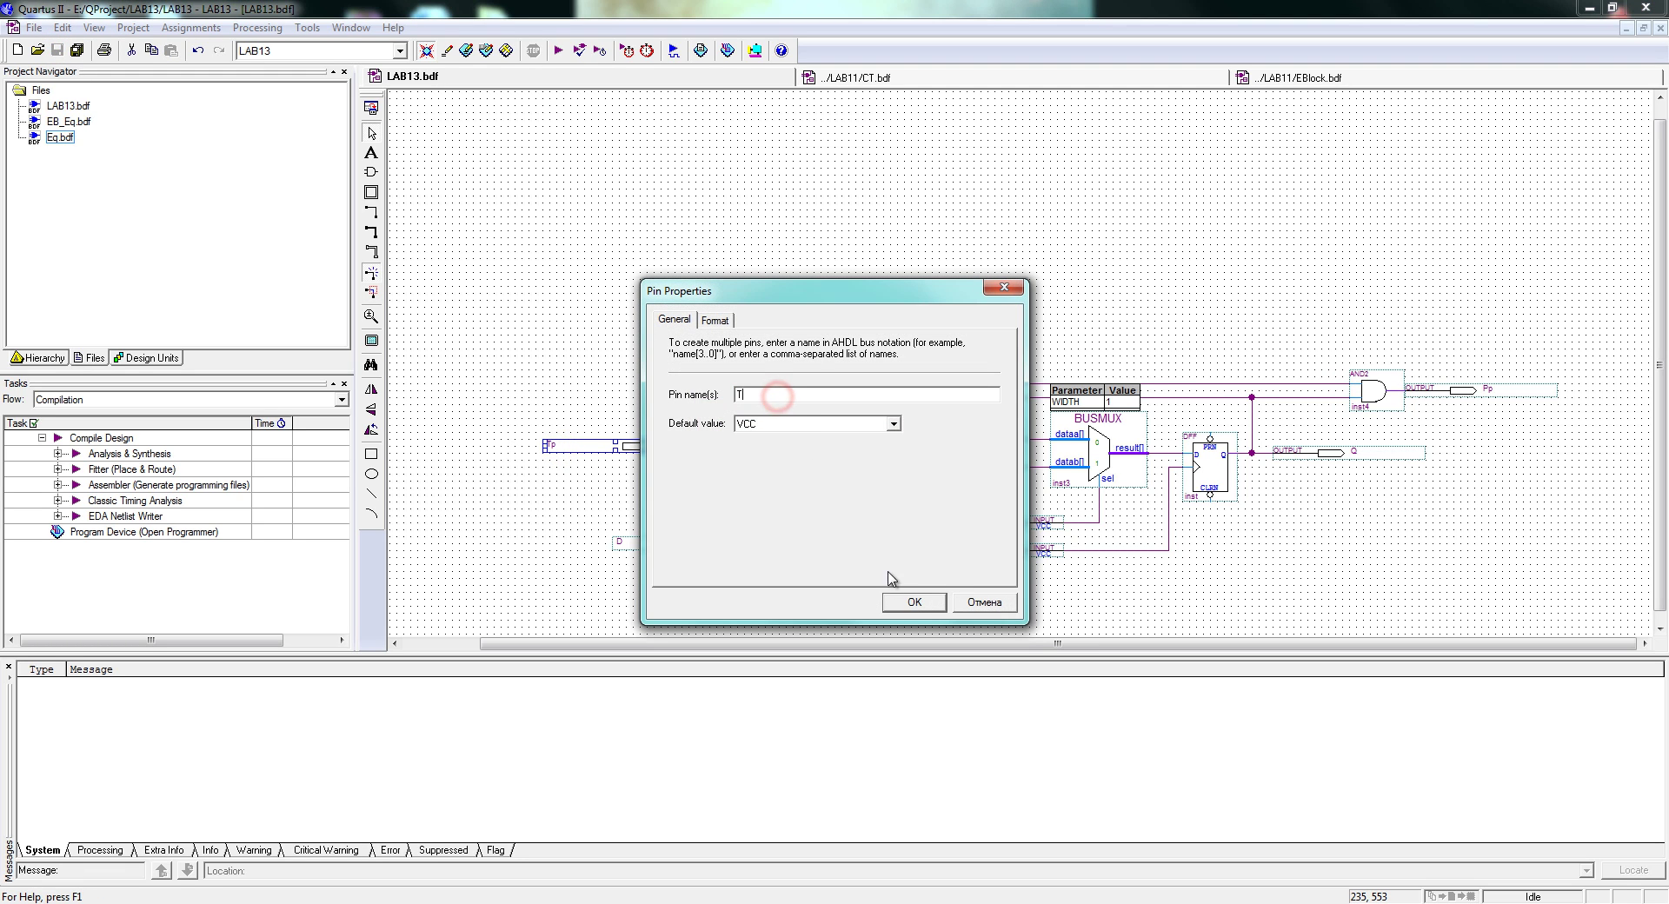
pyautogui.click(915, 602)
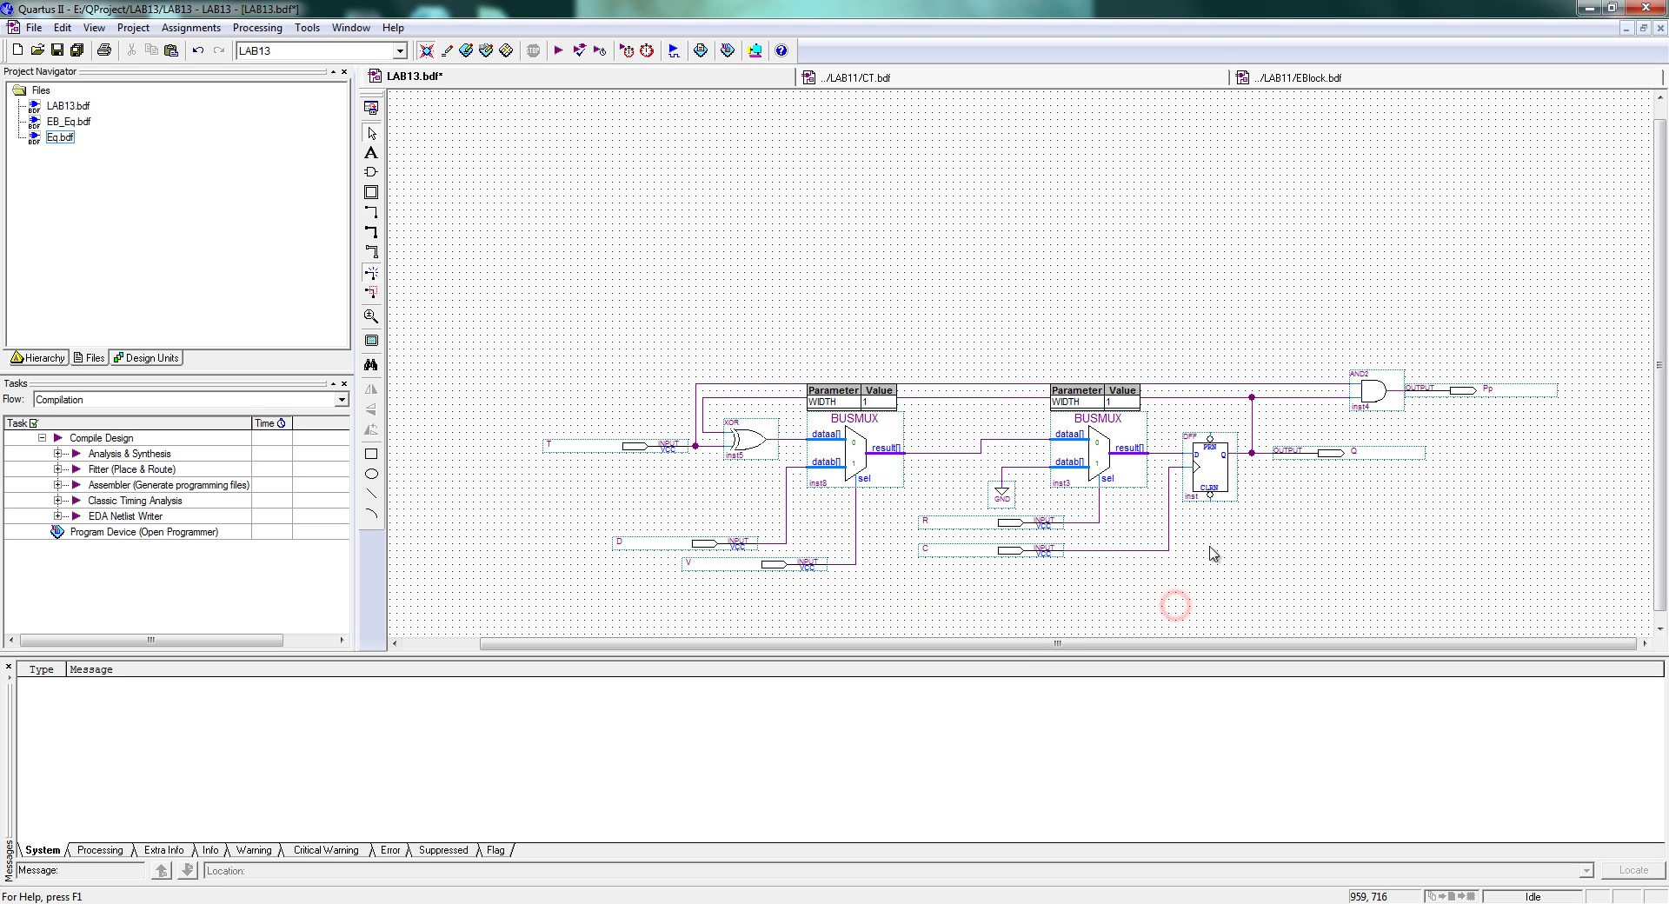
pyautogui.doubleClick(1498, 391)
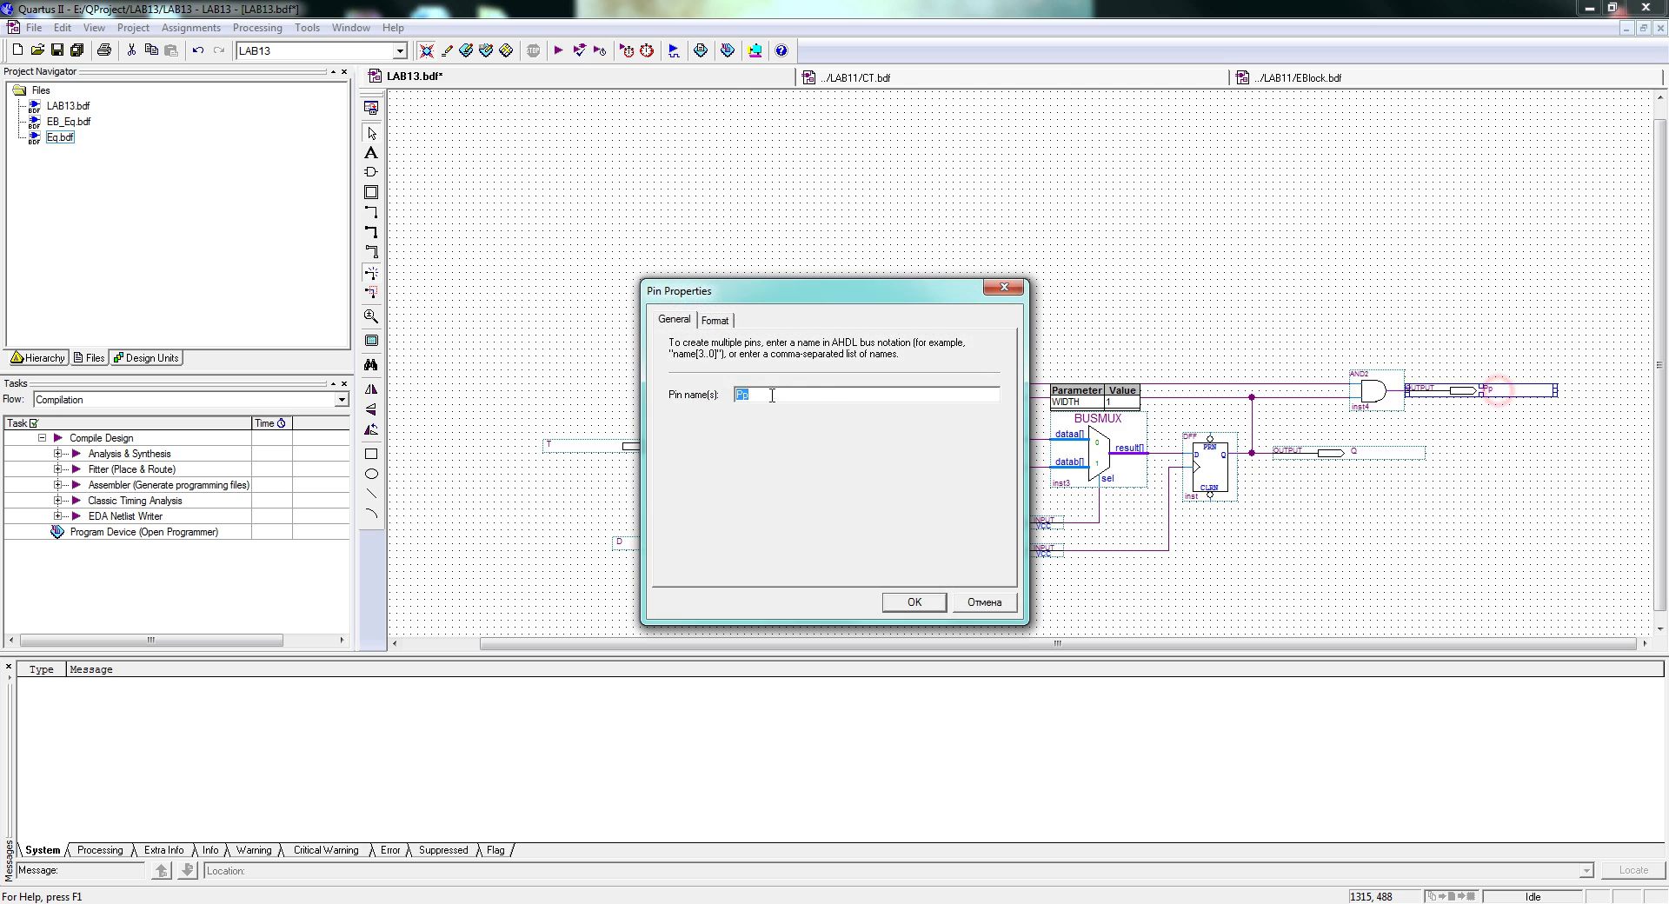
pyautogui.click(764, 395)
pyautogui.press('BackSpace')
pyautogui.click(909, 601)
pyautogui.click(1299, 600)
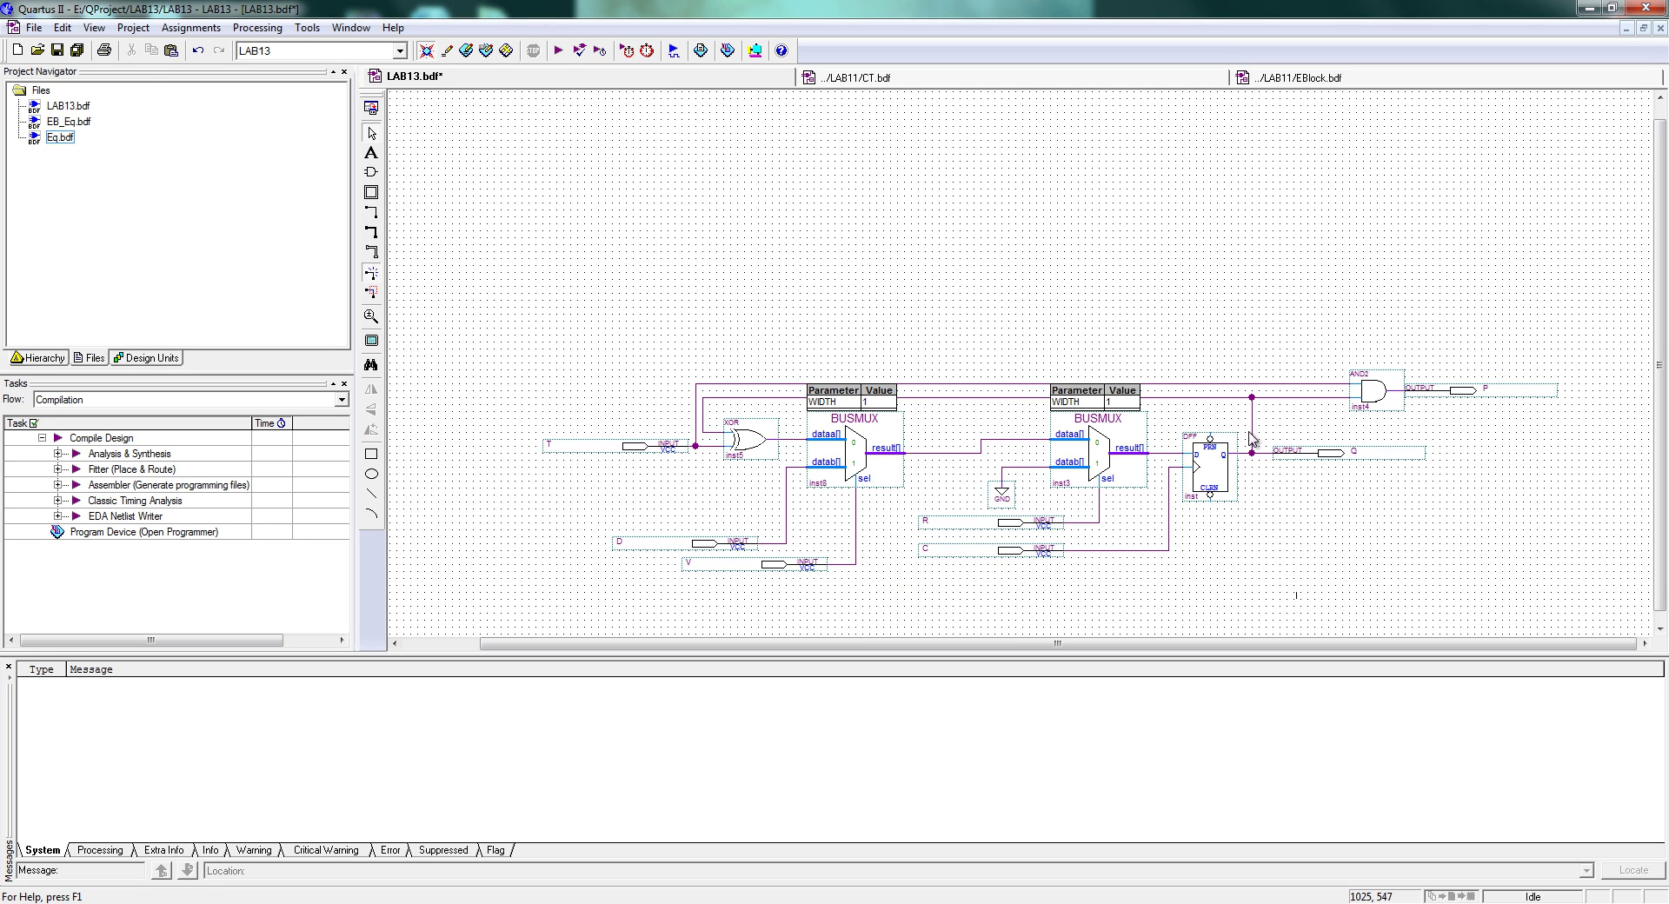
pyautogui.click(1311, 383)
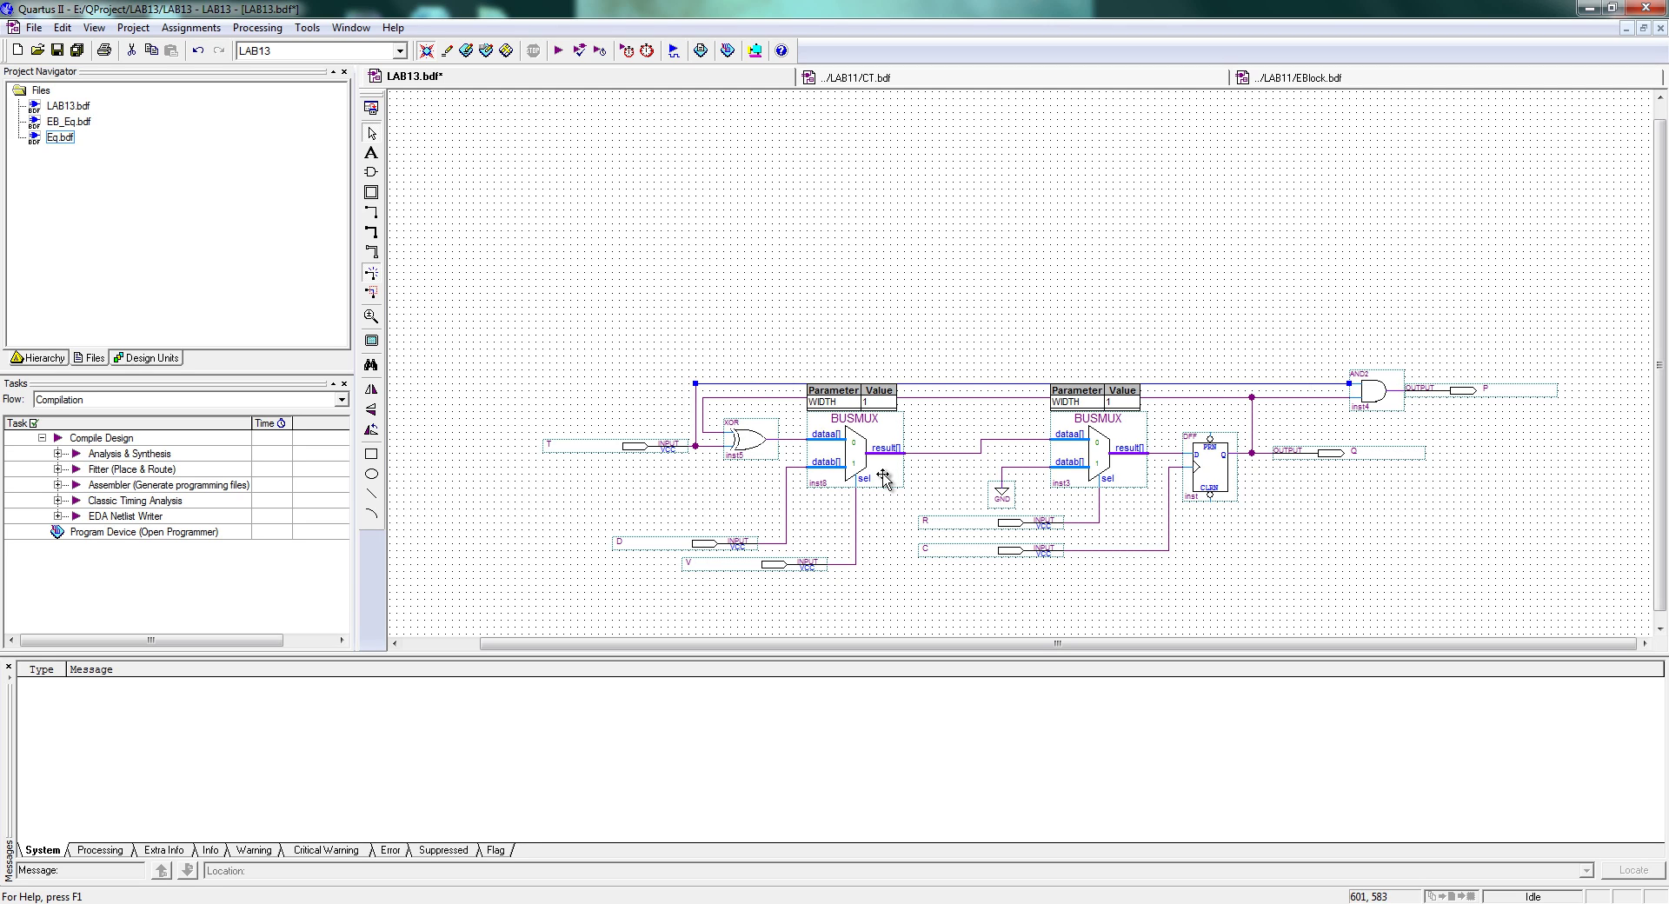
pyautogui.click(739, 398)
pyautogui.click(865, 399)
pyautogui.click(57, 52)
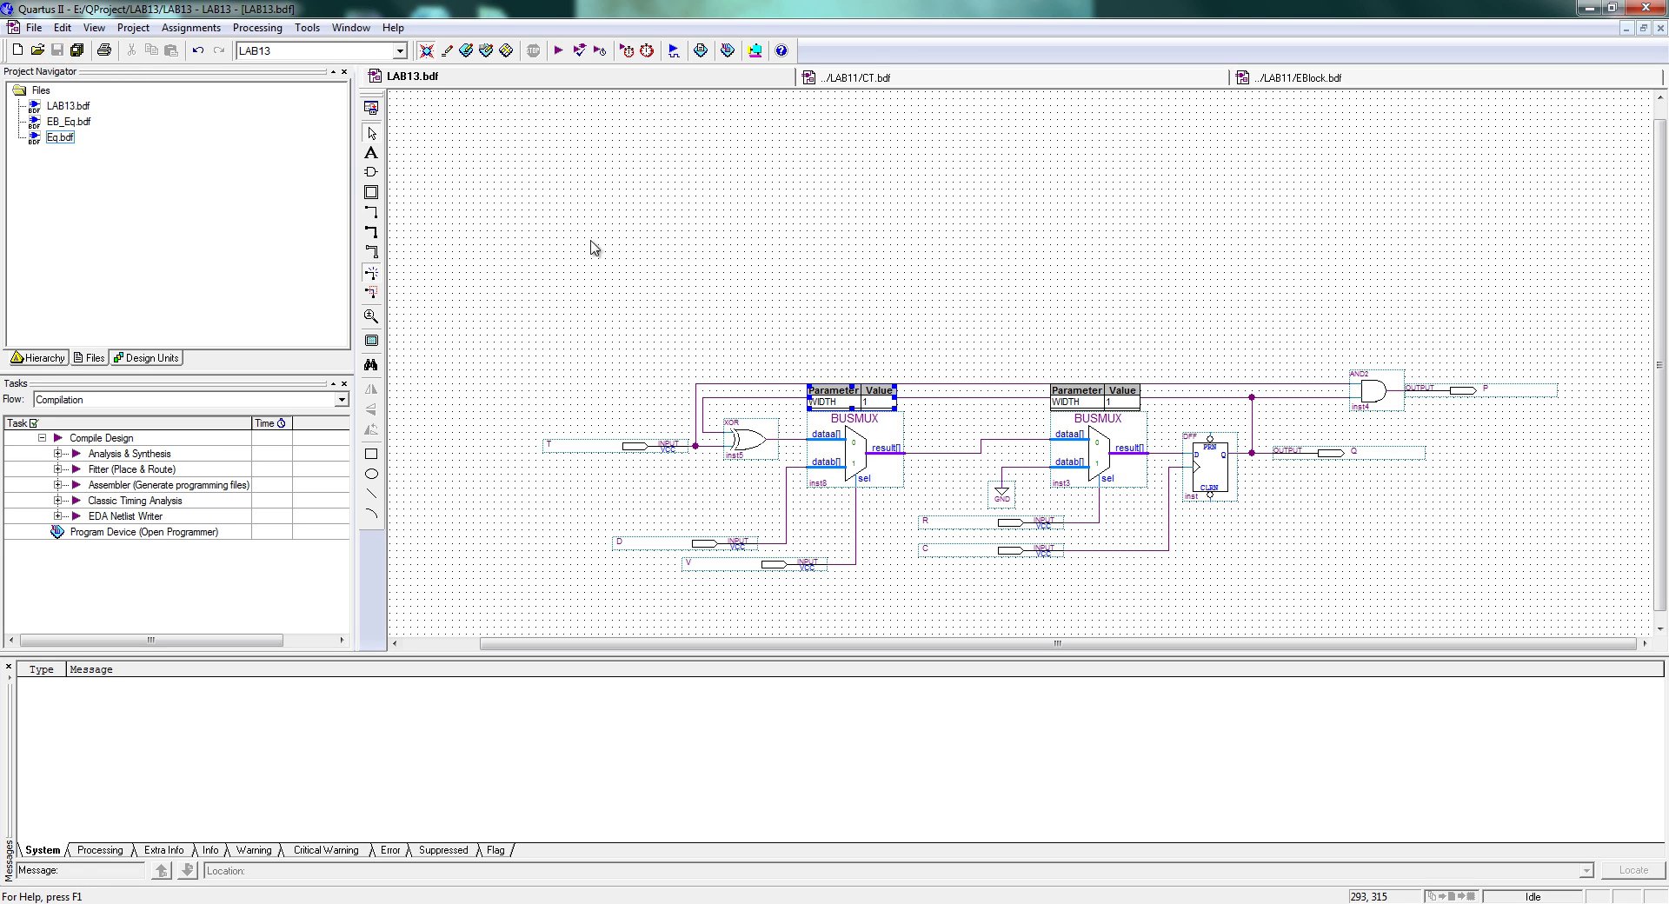
# Save a copy of the schematic as EB_CT.bdf in the LAB13 folder, adding it to the current project
pyautogui.click(31, 27)
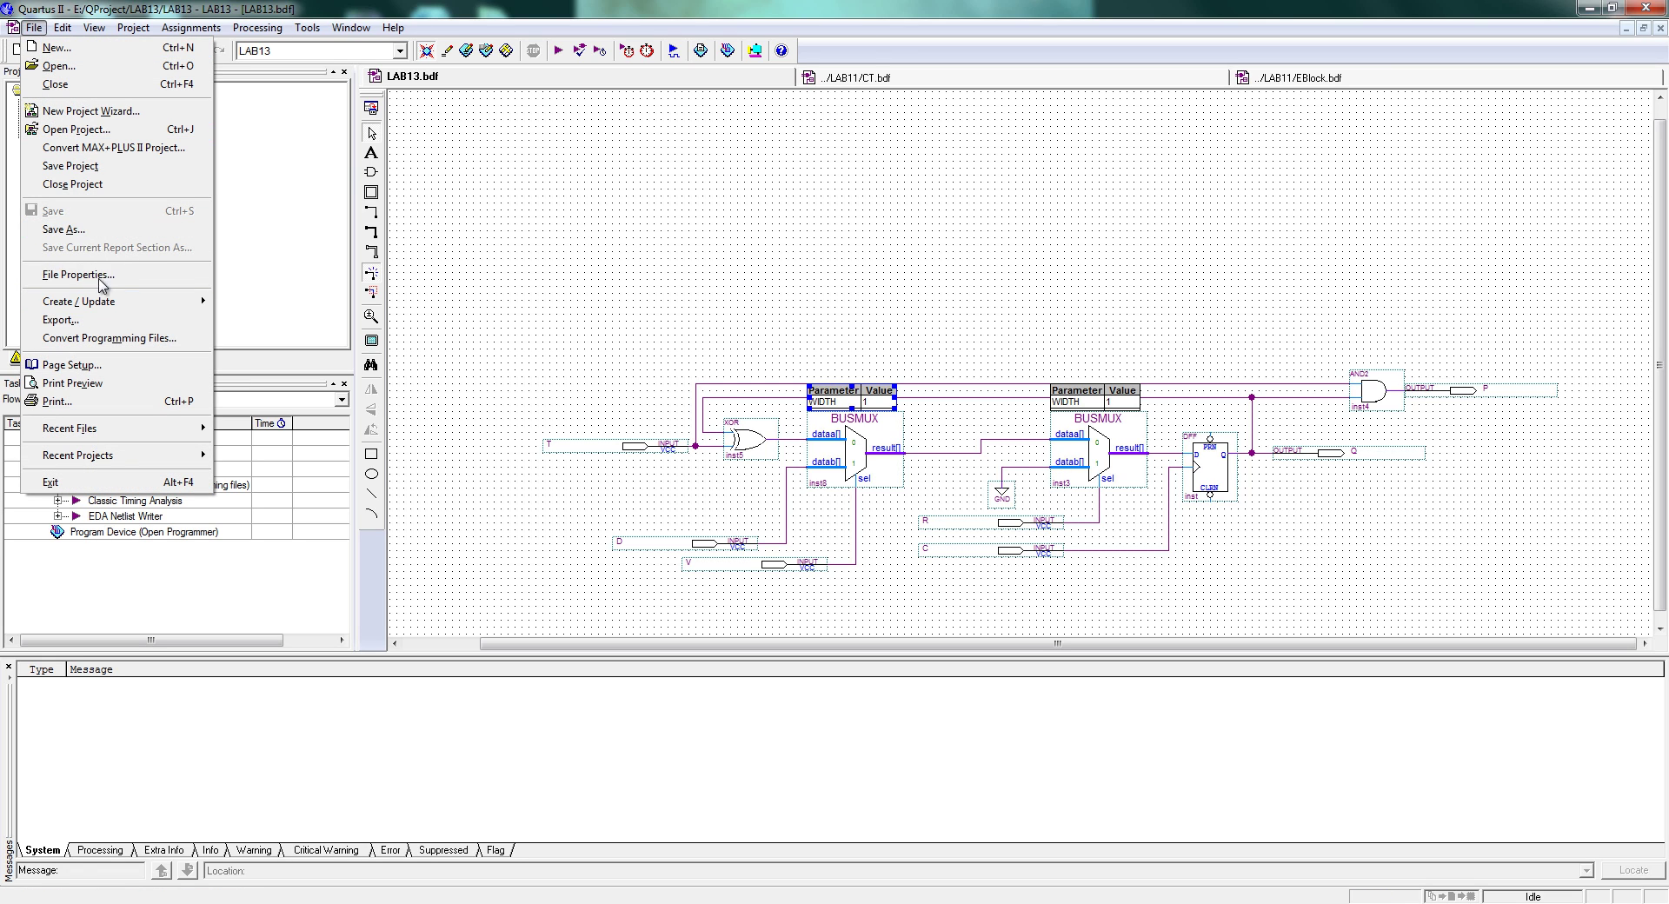
pyautogui.click(108, 231)
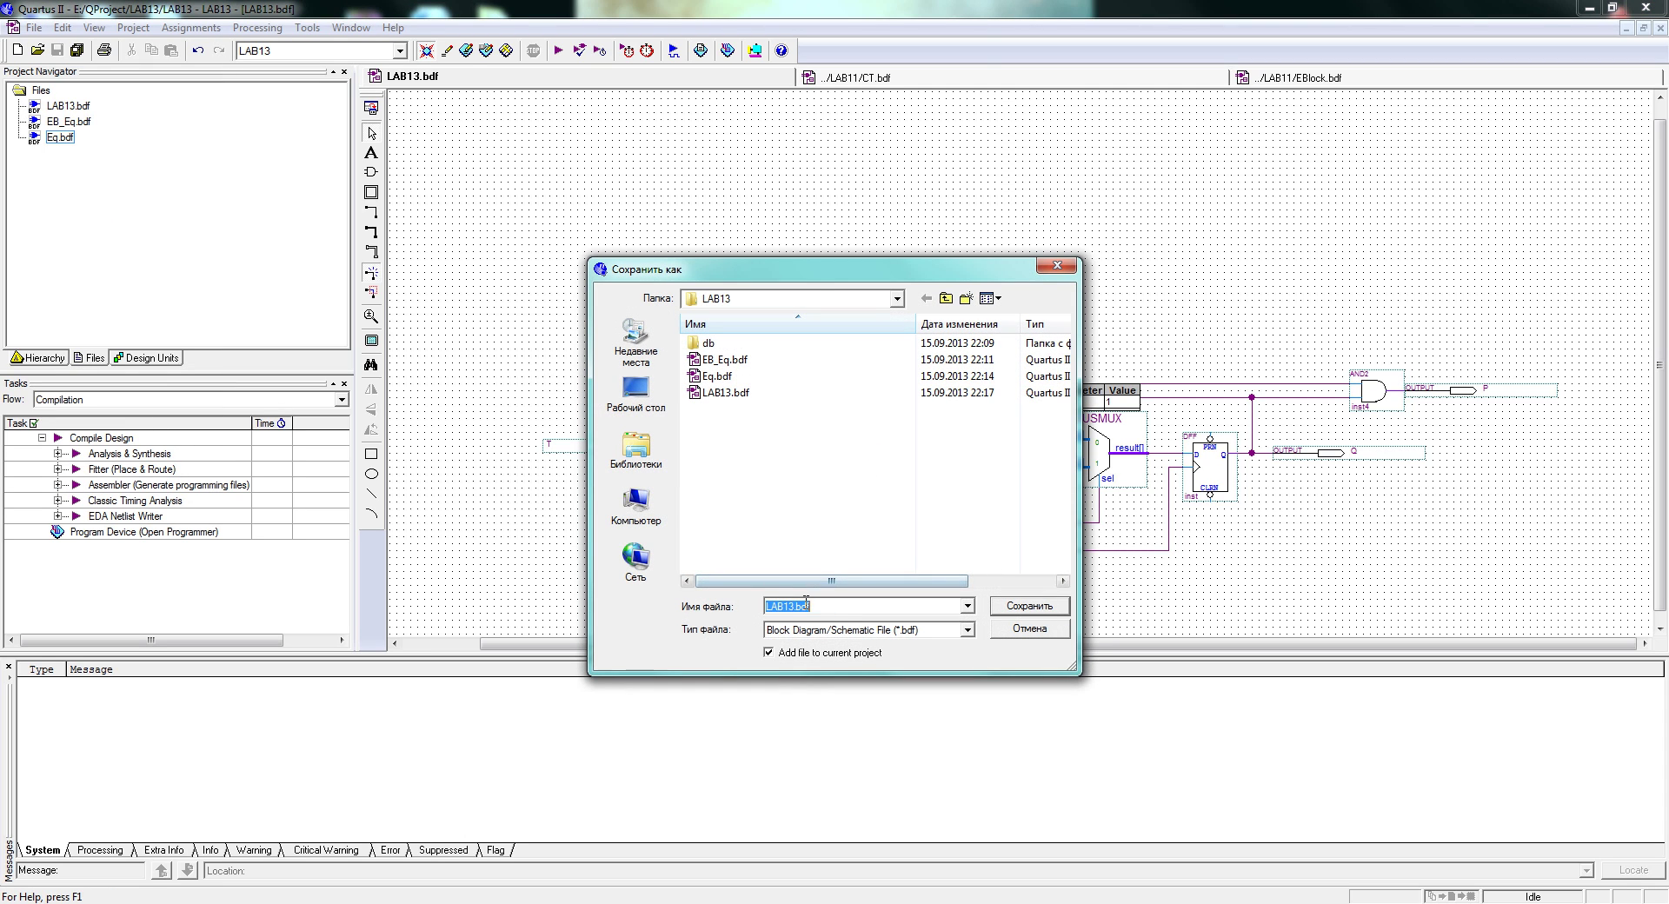
pyautogui.doubleClick(817, 605)
pyautogui.write('E')
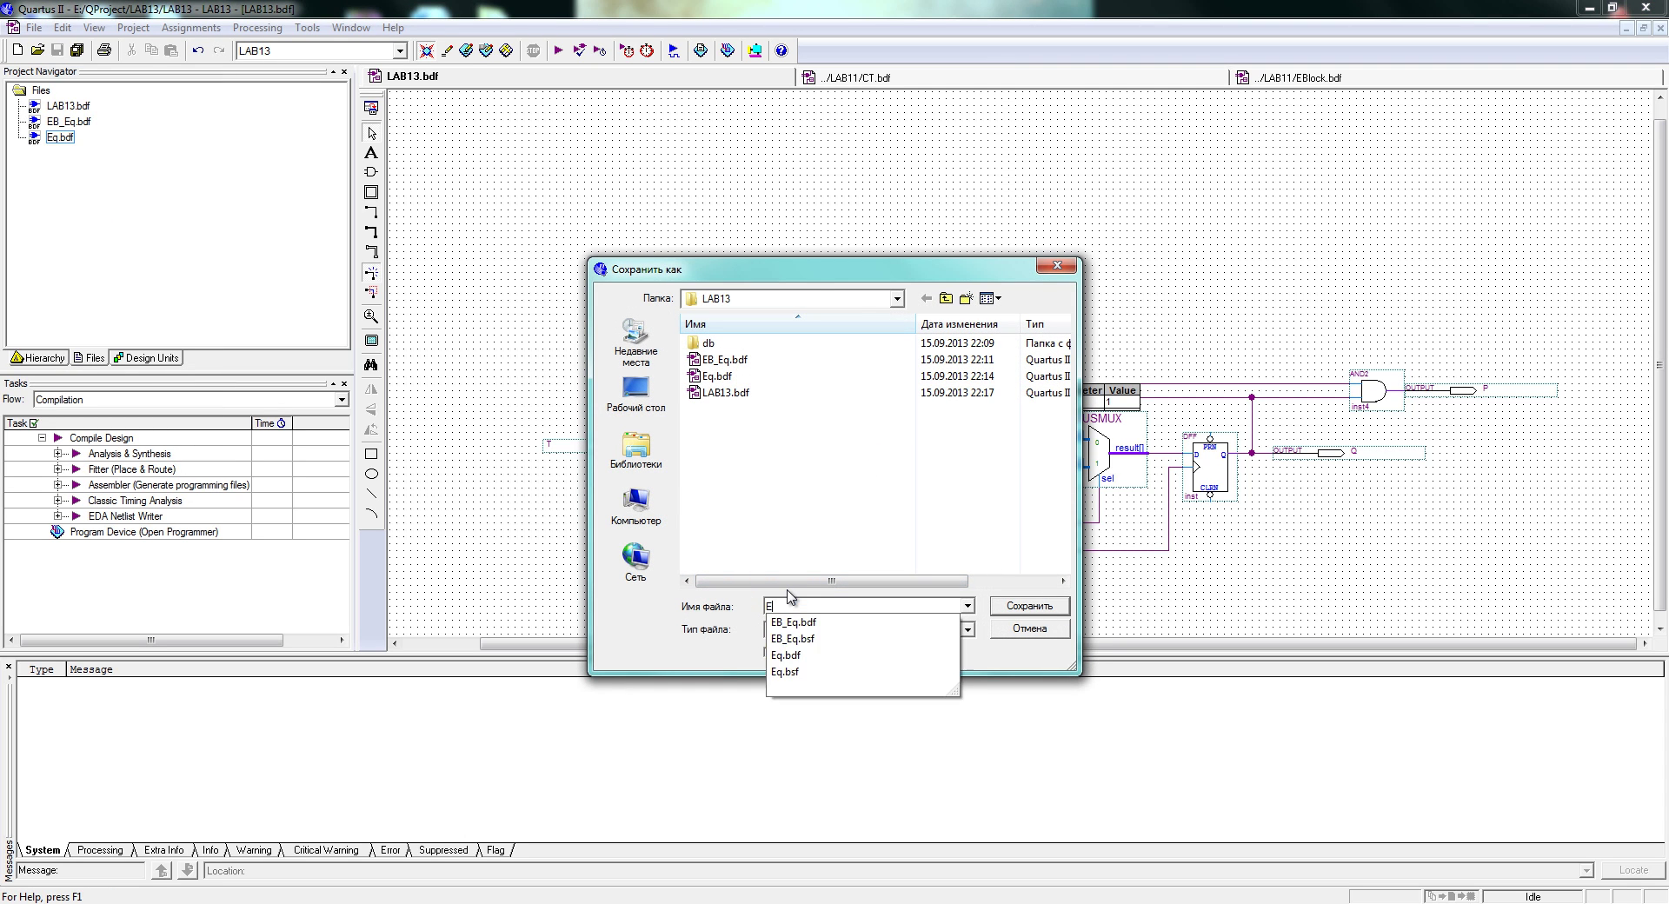
pyautogui.write('B_CT')
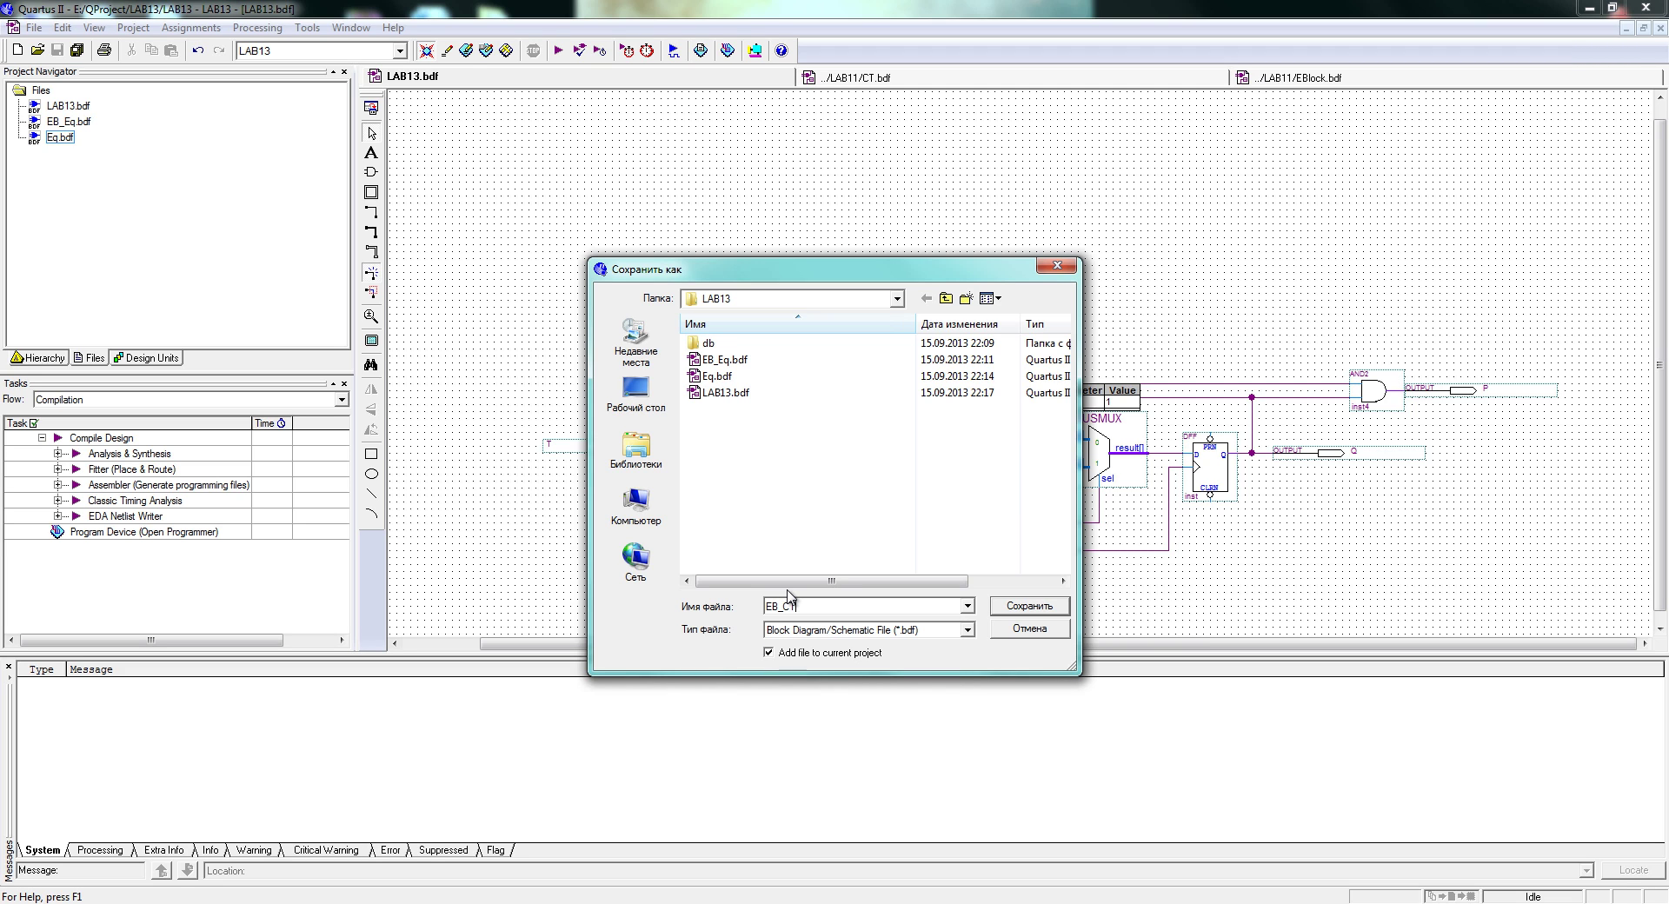
pyautogui.click(1042, 613)
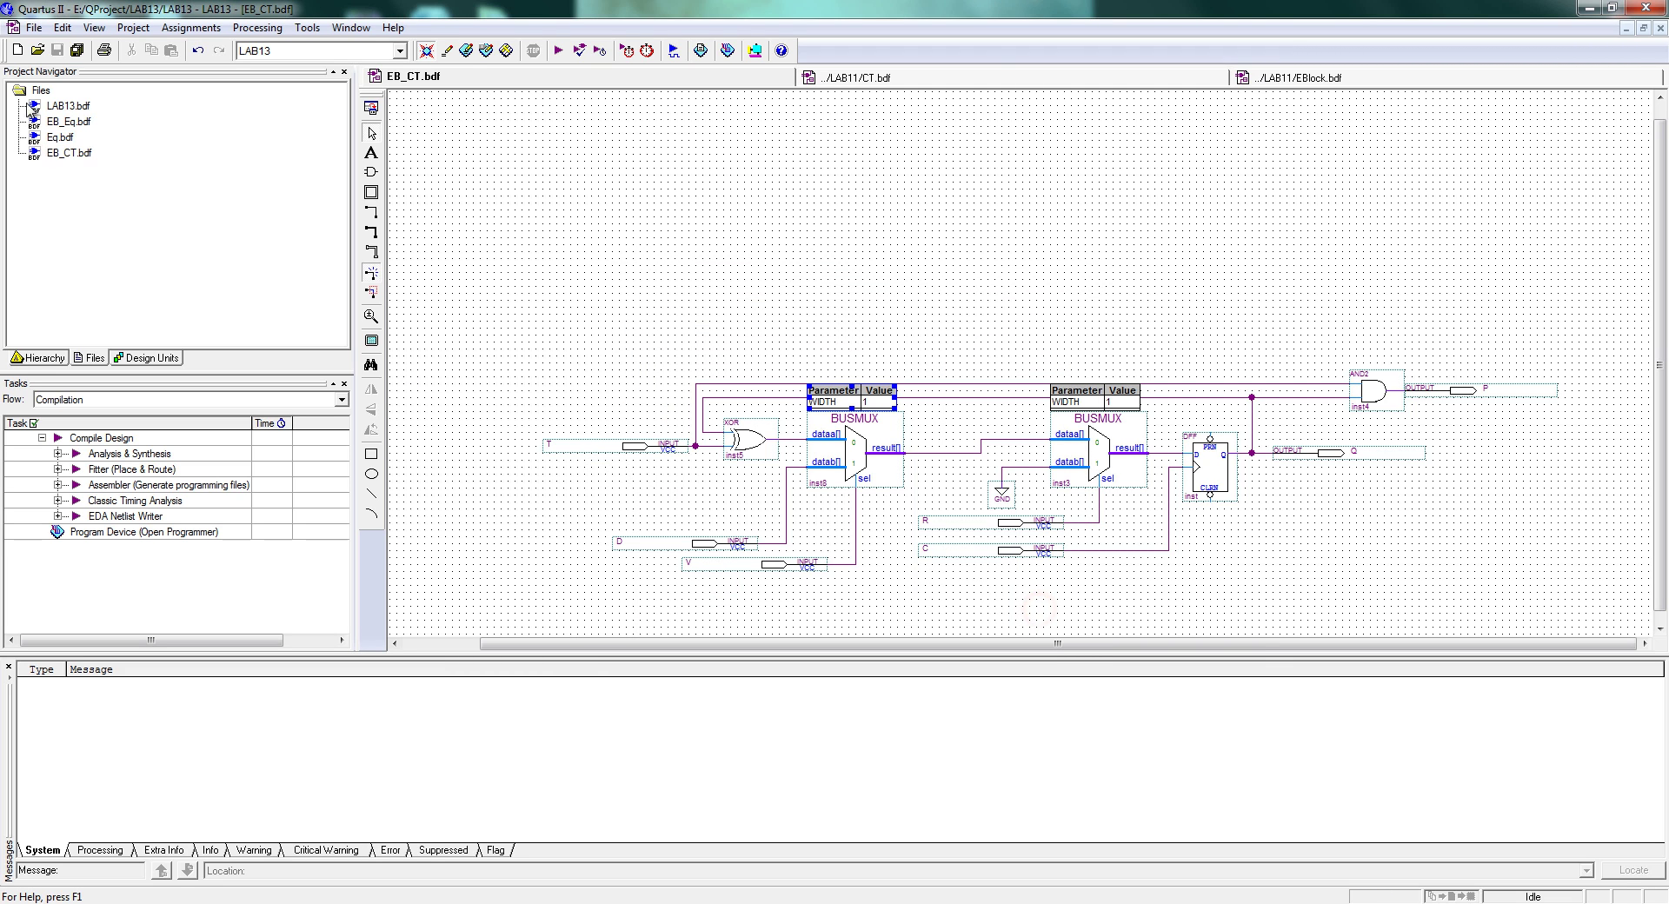
# Create a block symbol file from the EB_CT.bdf schematic
pyautogui.click(33, 27)
pyautogui.moveTo(78, 301)
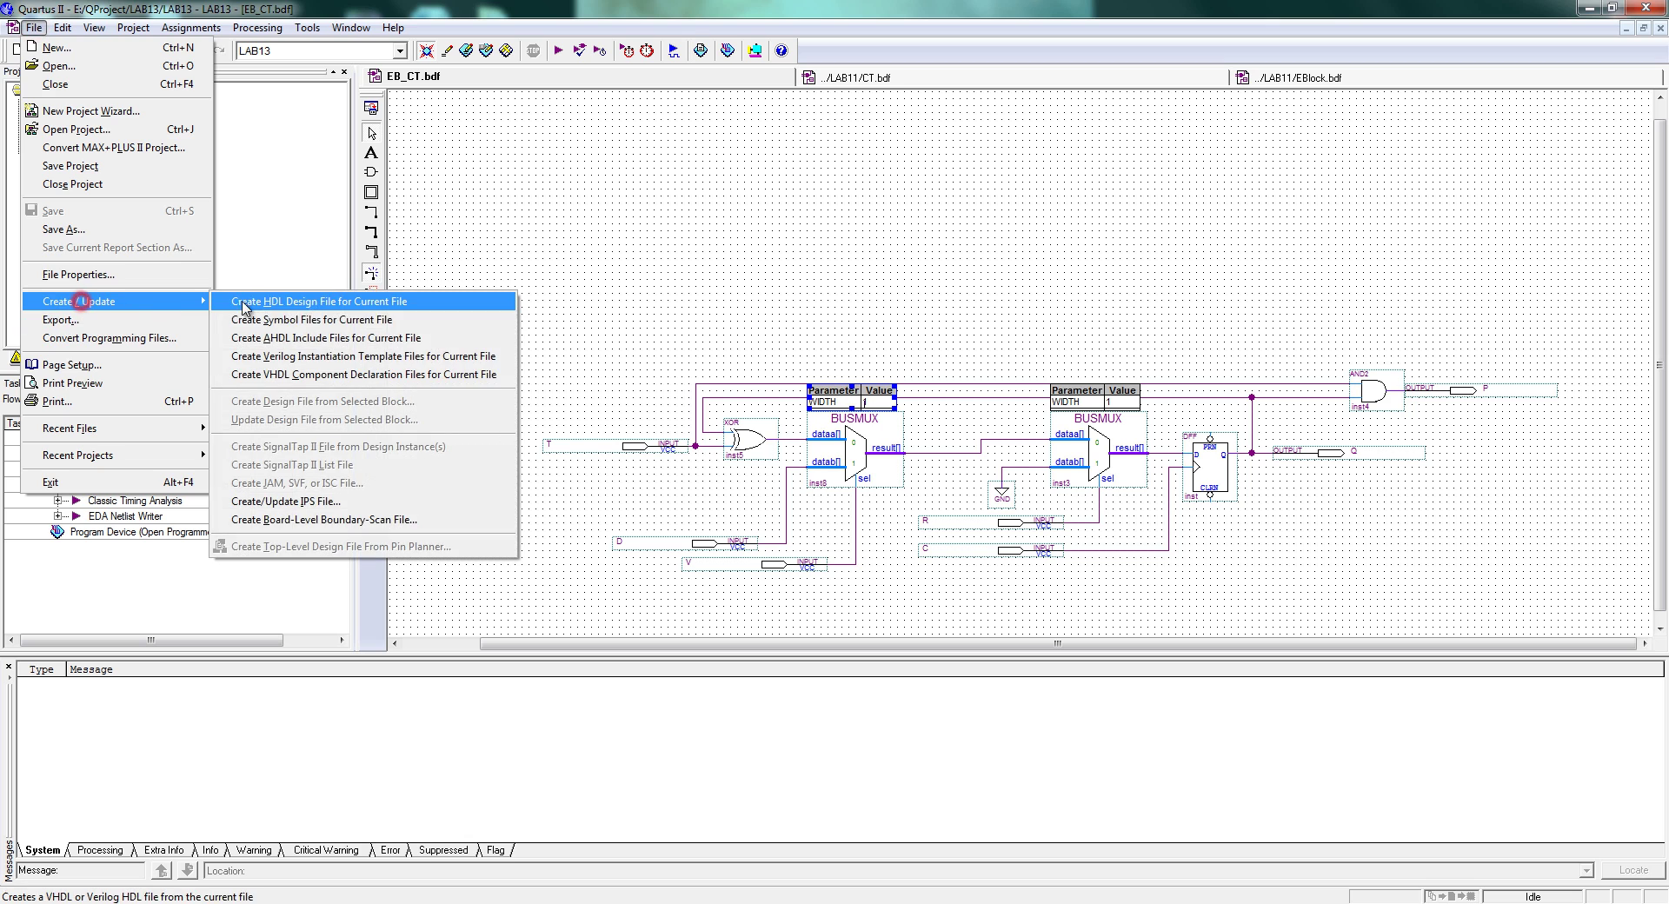
pyautogui.click(252, 320)
pyautogui.click(1013, 624)
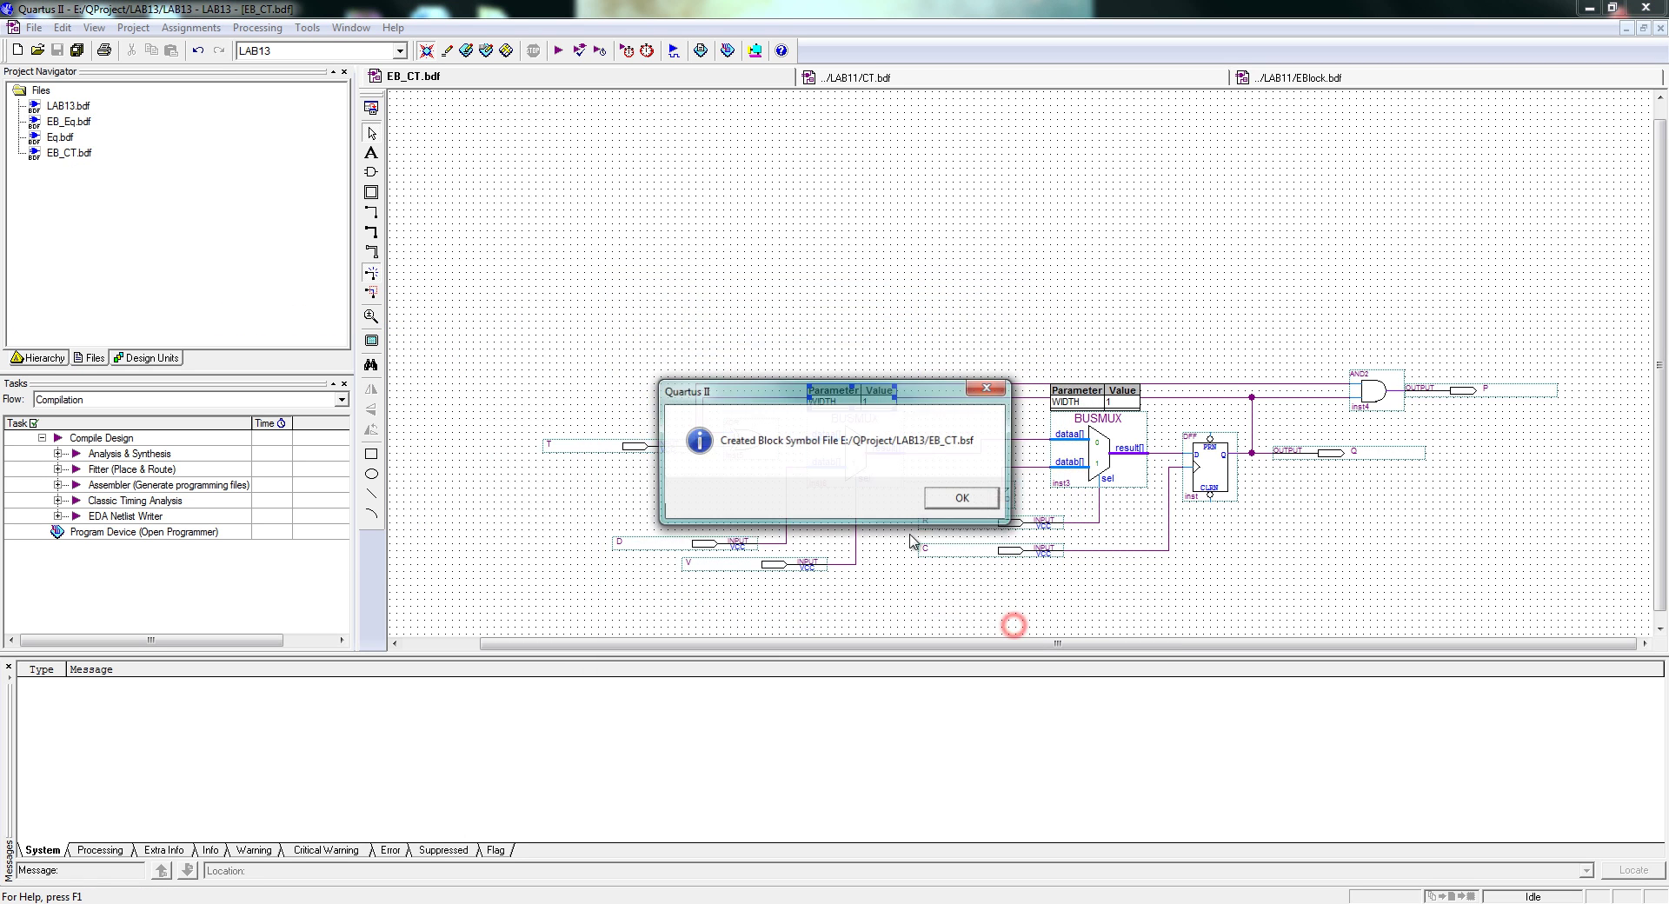
pyautogui.click(942, 499)
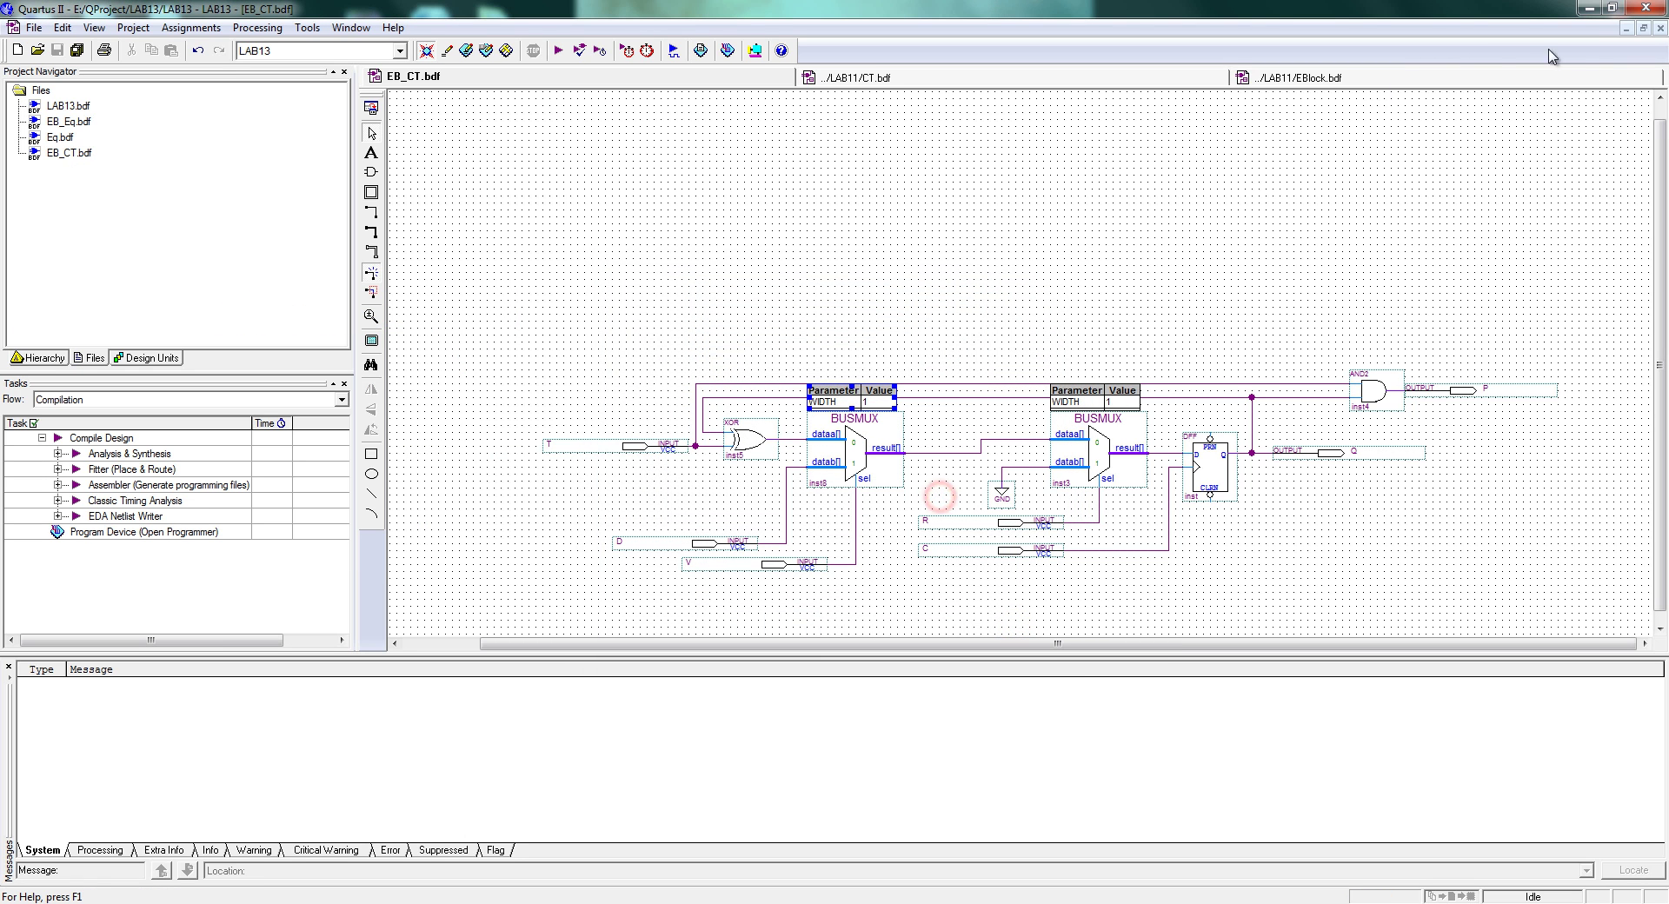
# Close the EB_CT.bdf and EBlock.bdf schematics, keeping CT.bdf open for reference
pyautogui.click(1660, 28)
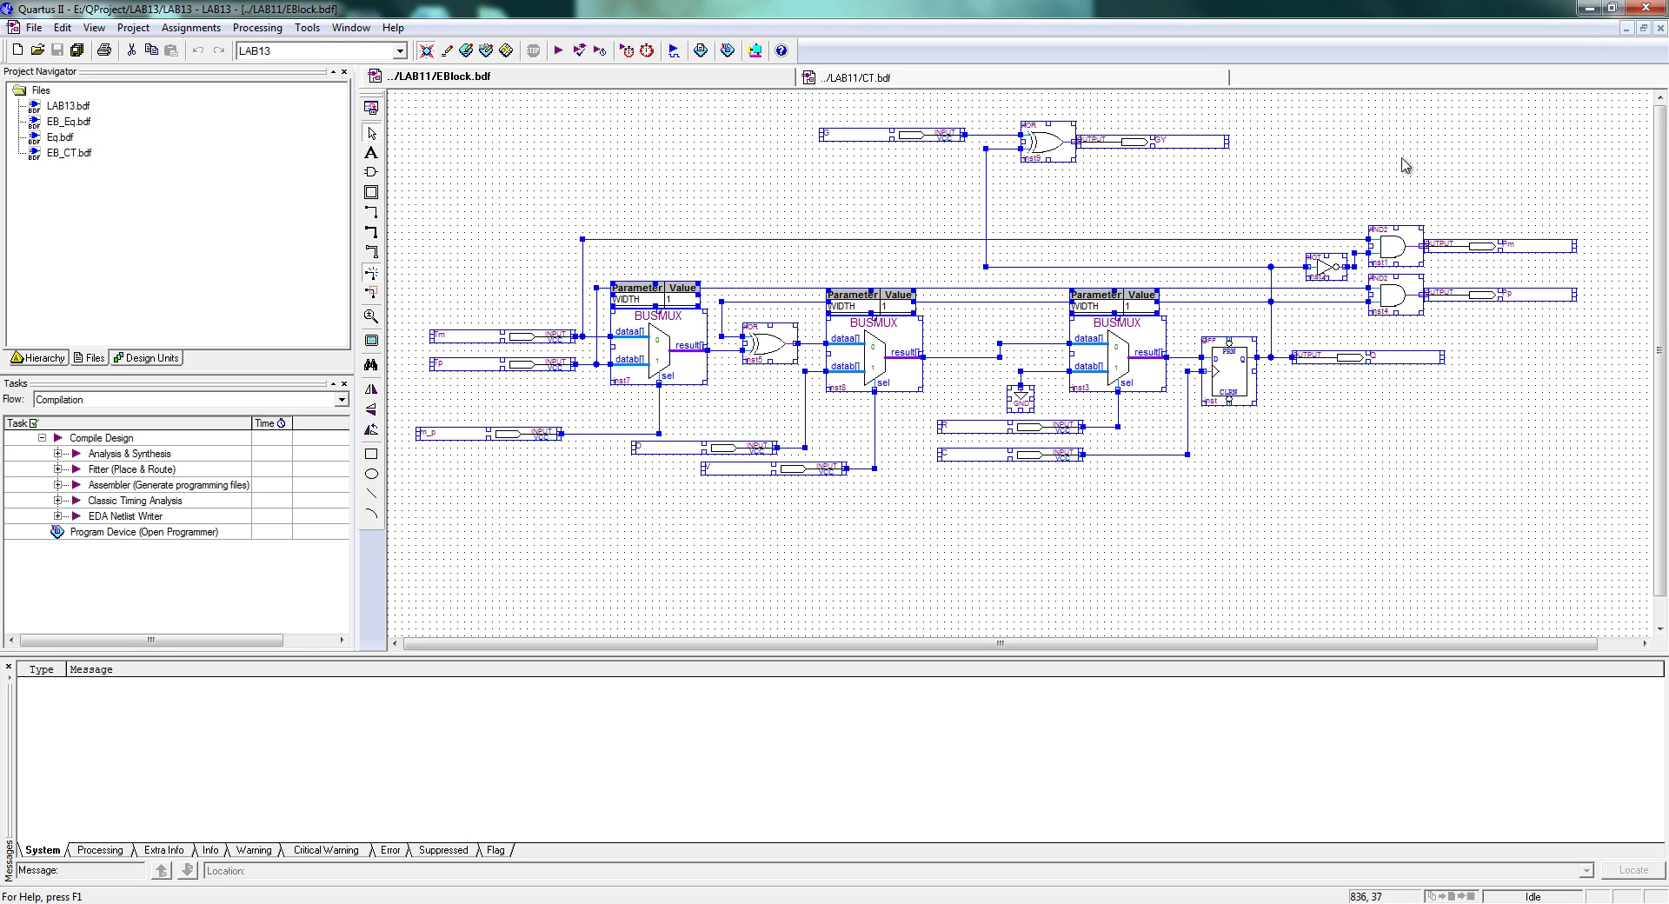
pyautogui.click(873, 78)
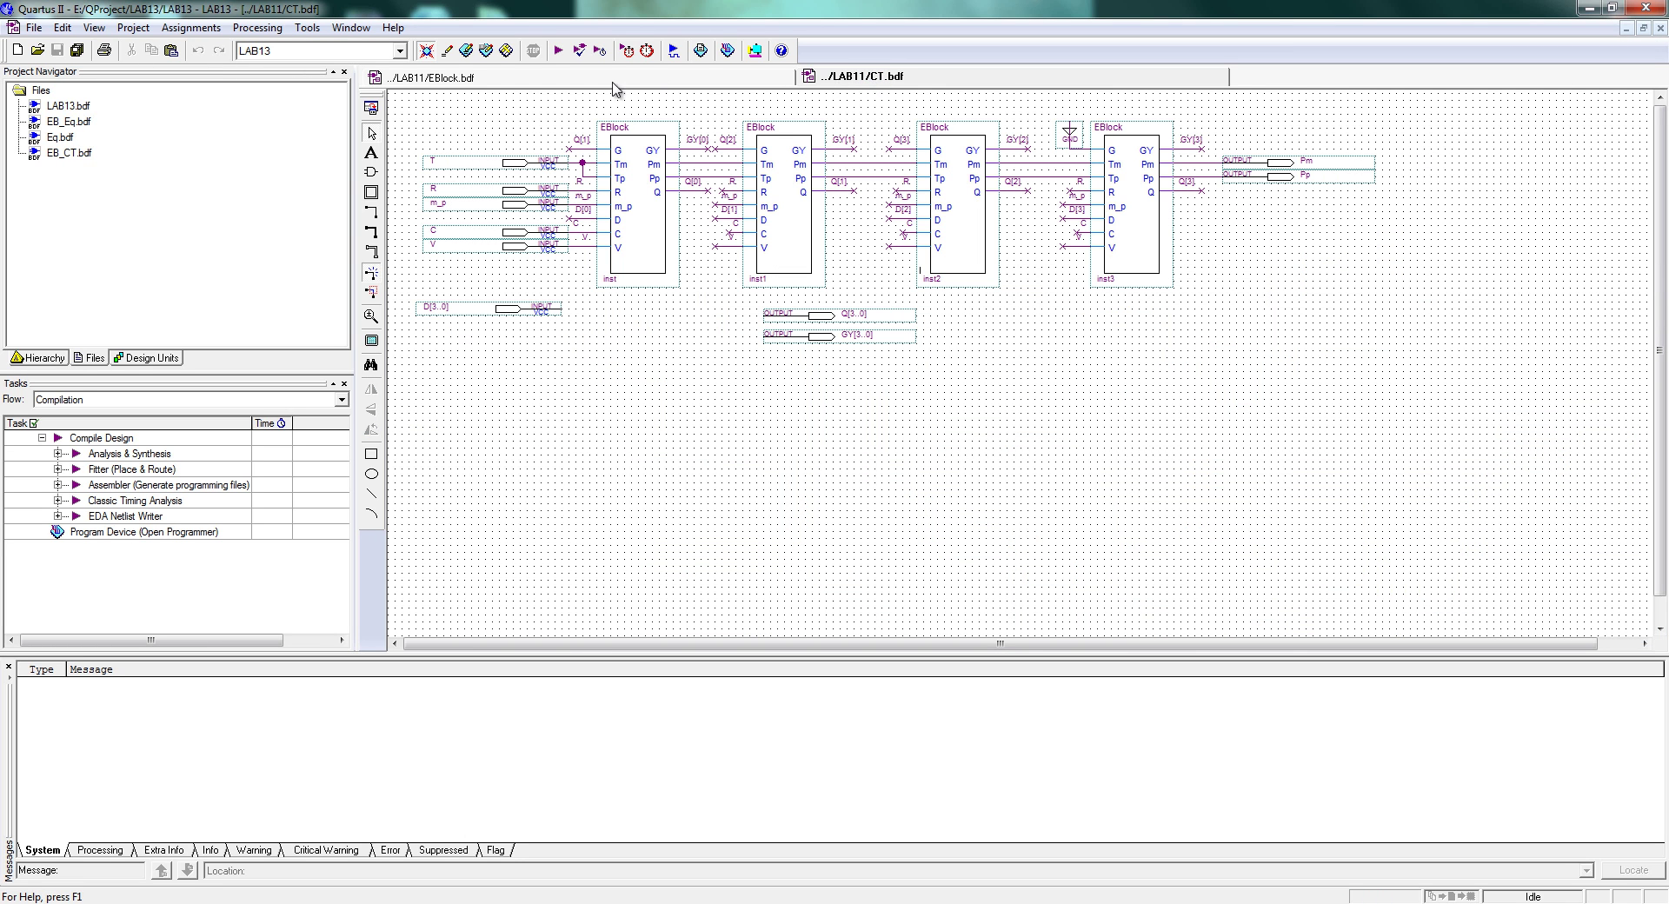
pyautogui.click(577, 83)
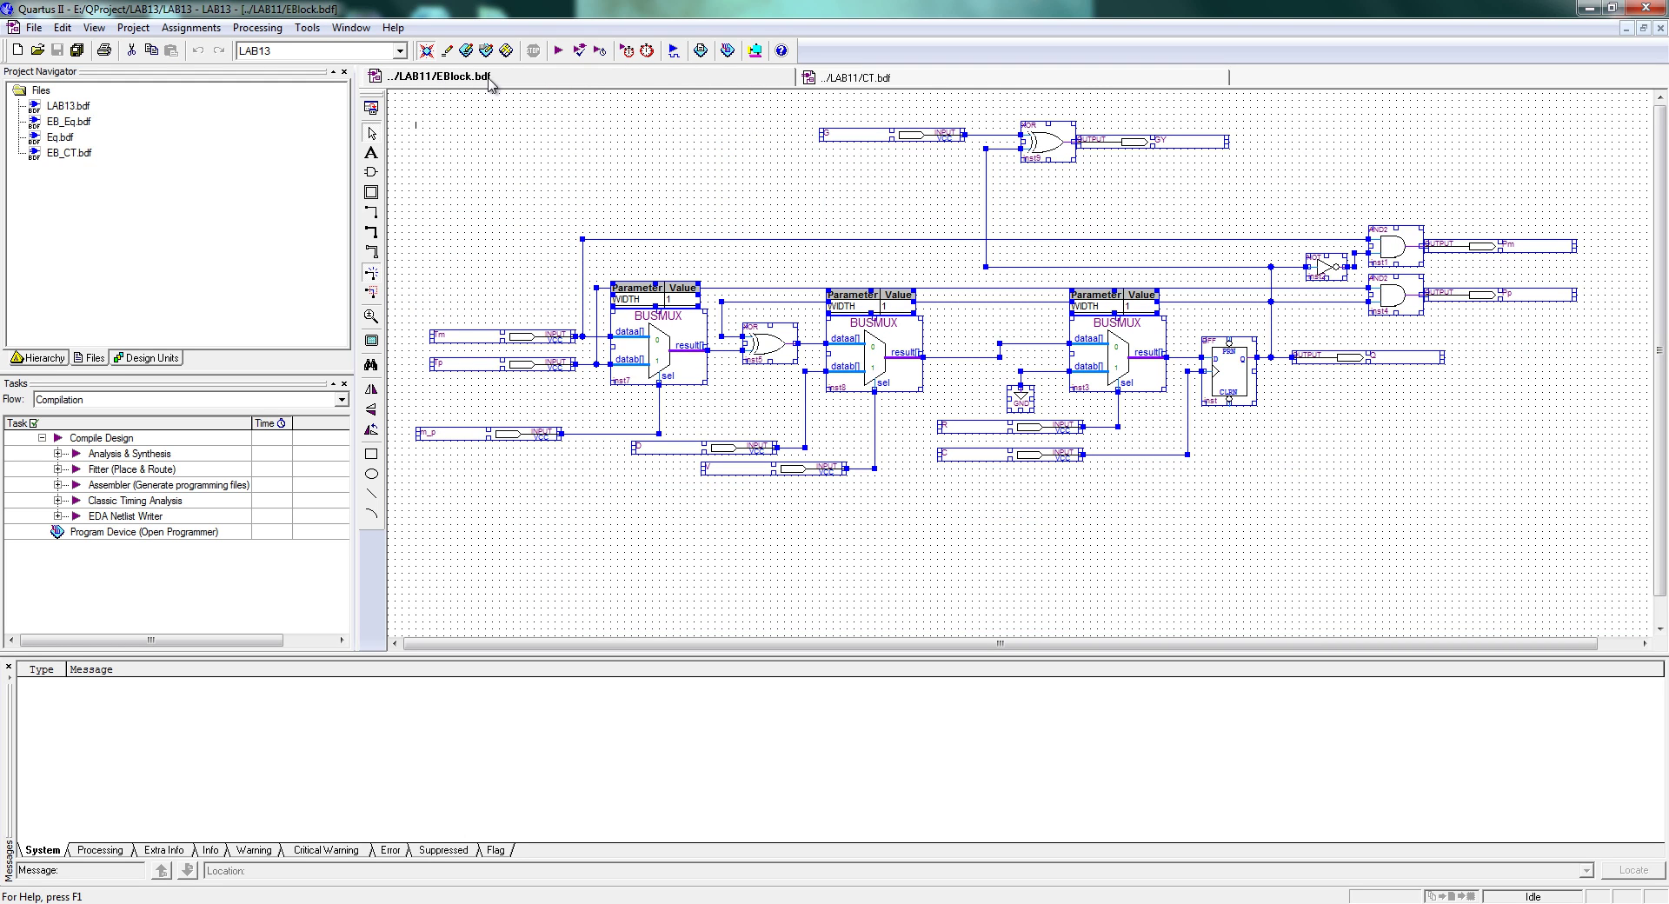
pyautogui.click(1660, 28)
# Open LAB13.bdf and delete its entire circuit
pyautogui.doubleClick(68, 105)
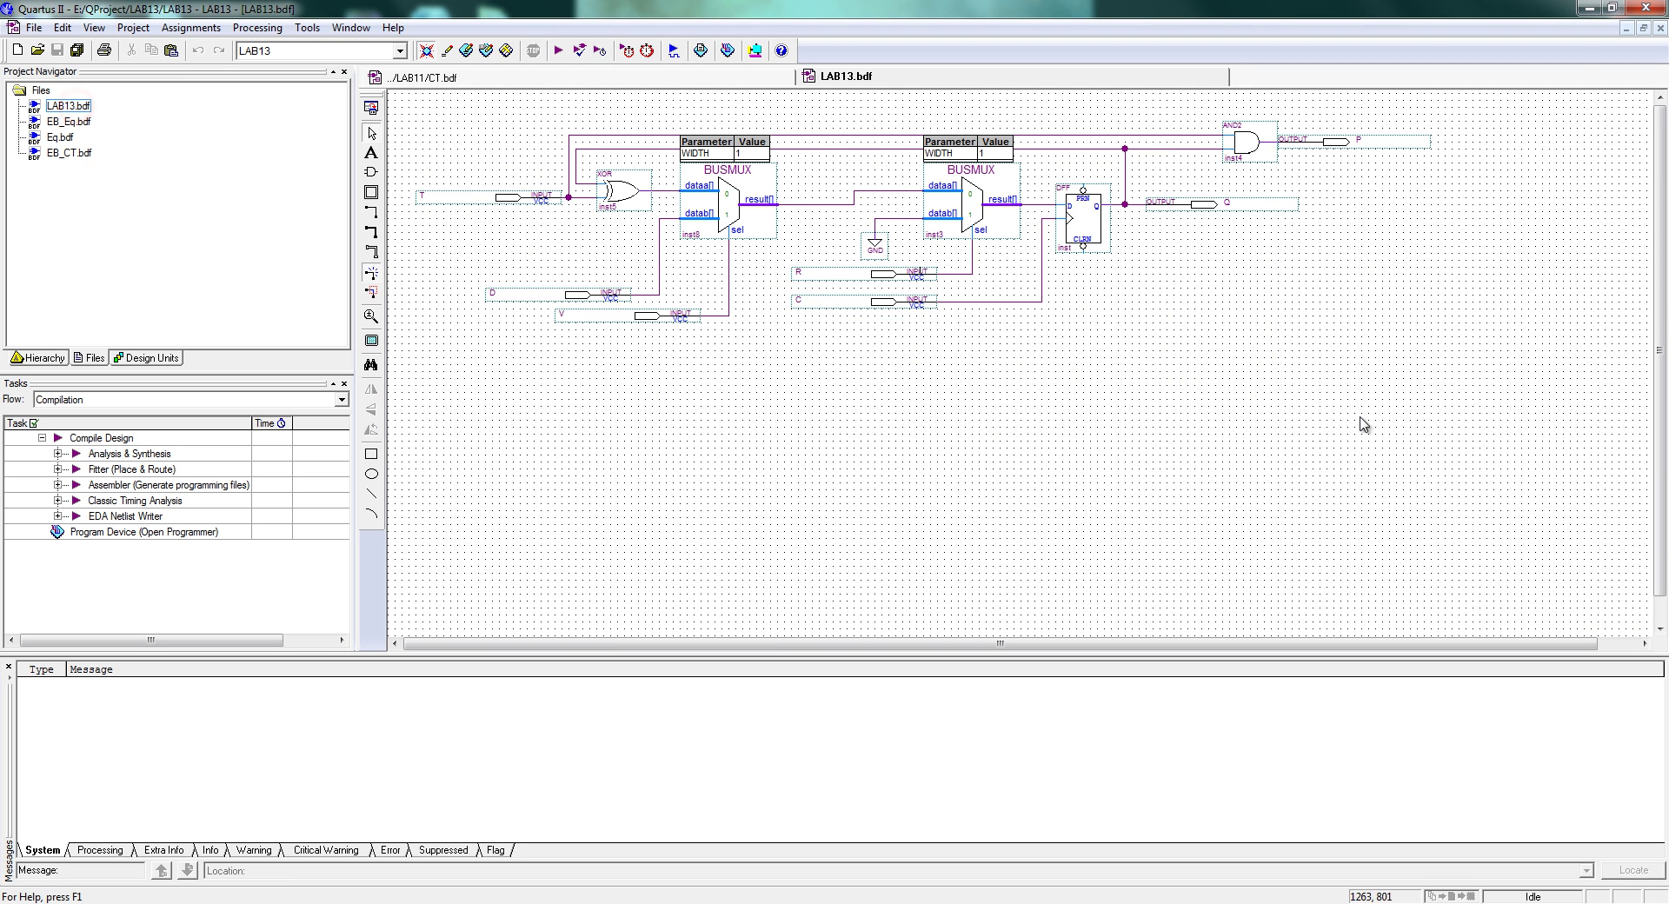
pyautogui.moveTo(1530, 454); pyautogui.dragTo(414, 137)
pyautogui.press('Delete')
# Insert the project symbol EB_CT and copy it to form a horizontal row of four blocks
pyautogui.doubleClick(608, 310)
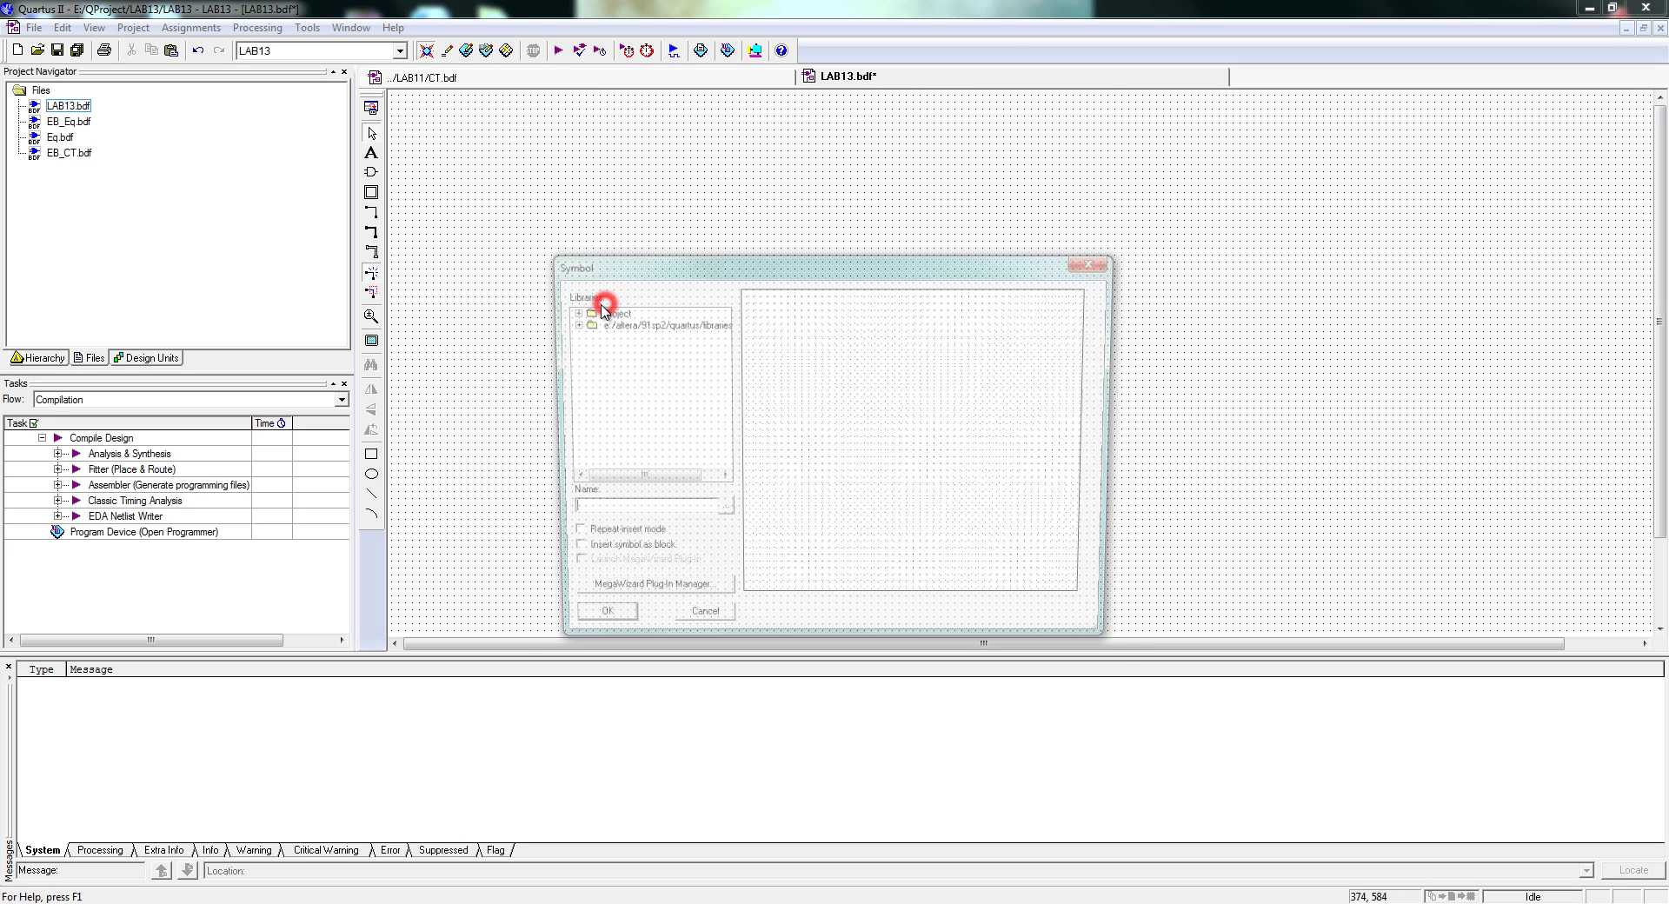
pyautogui.click(567, 310)
pyautogui.click(618, 322)
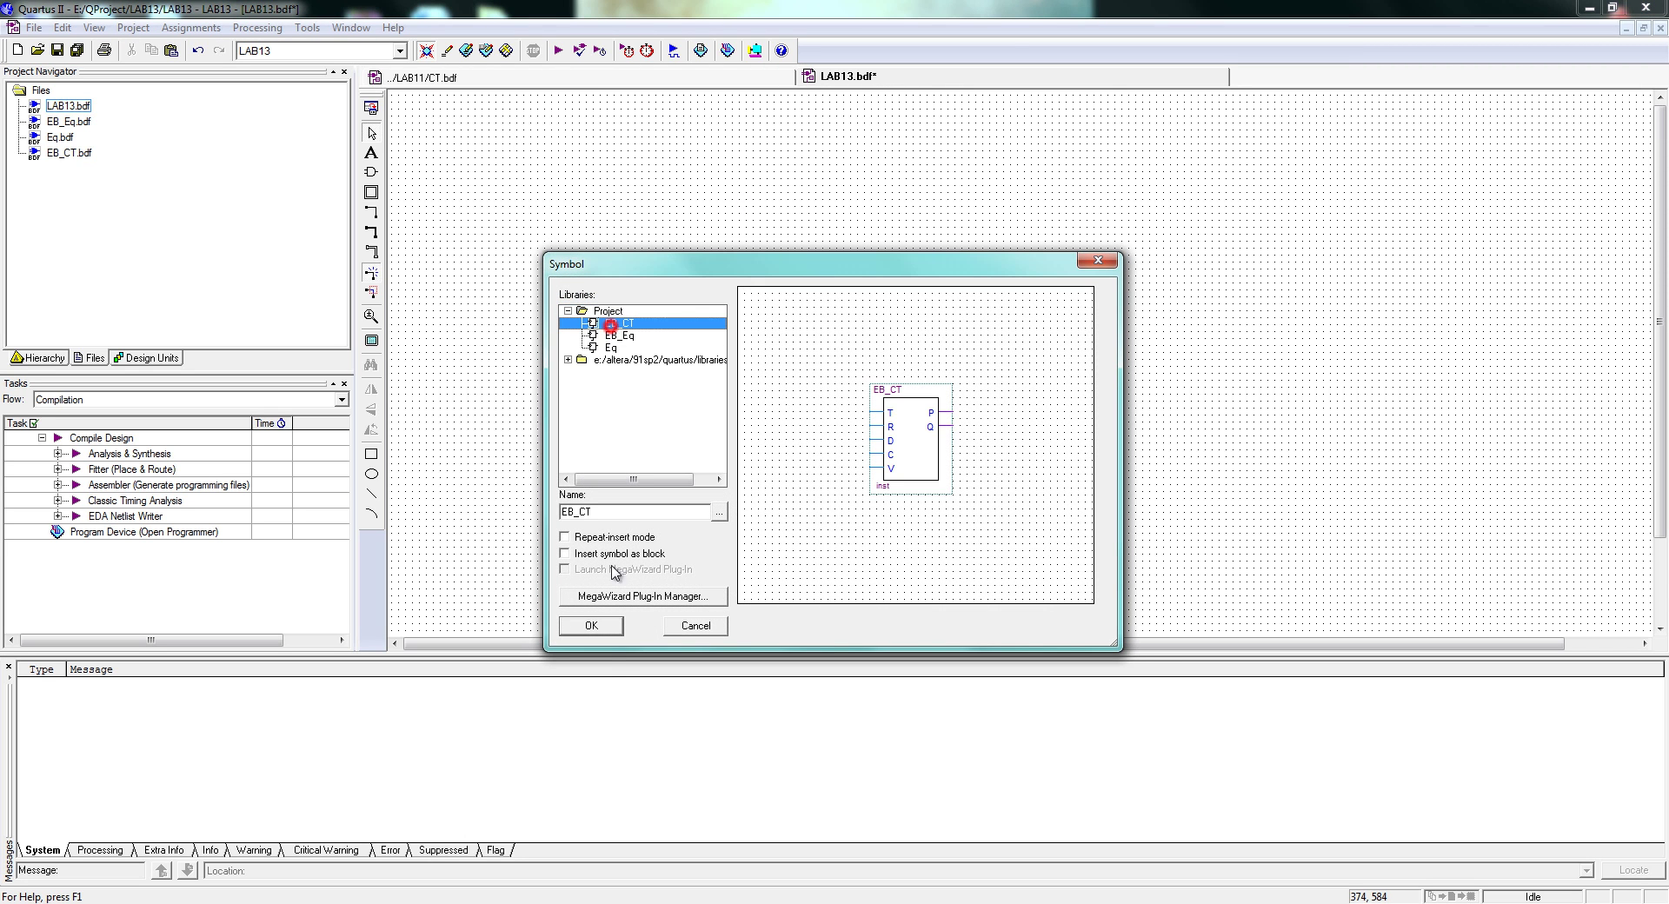
pyautogui.click(591, 625)
pyautogui.click(543, 195)
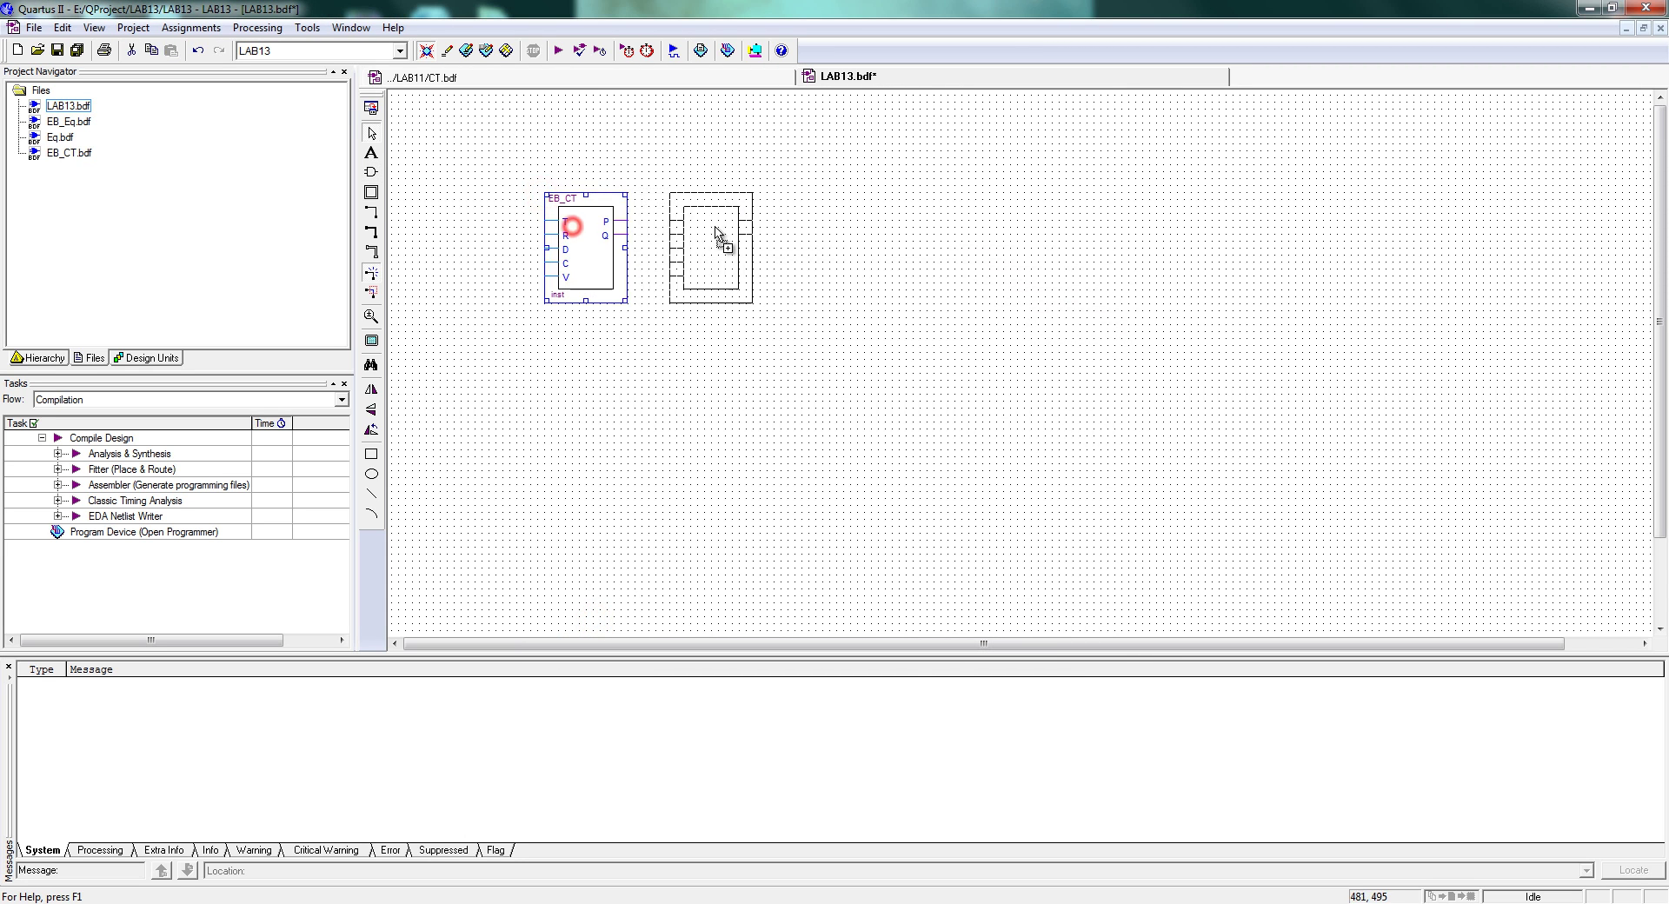
pyautogui.click(766, 232)
pyautogui.click(1008, 237)
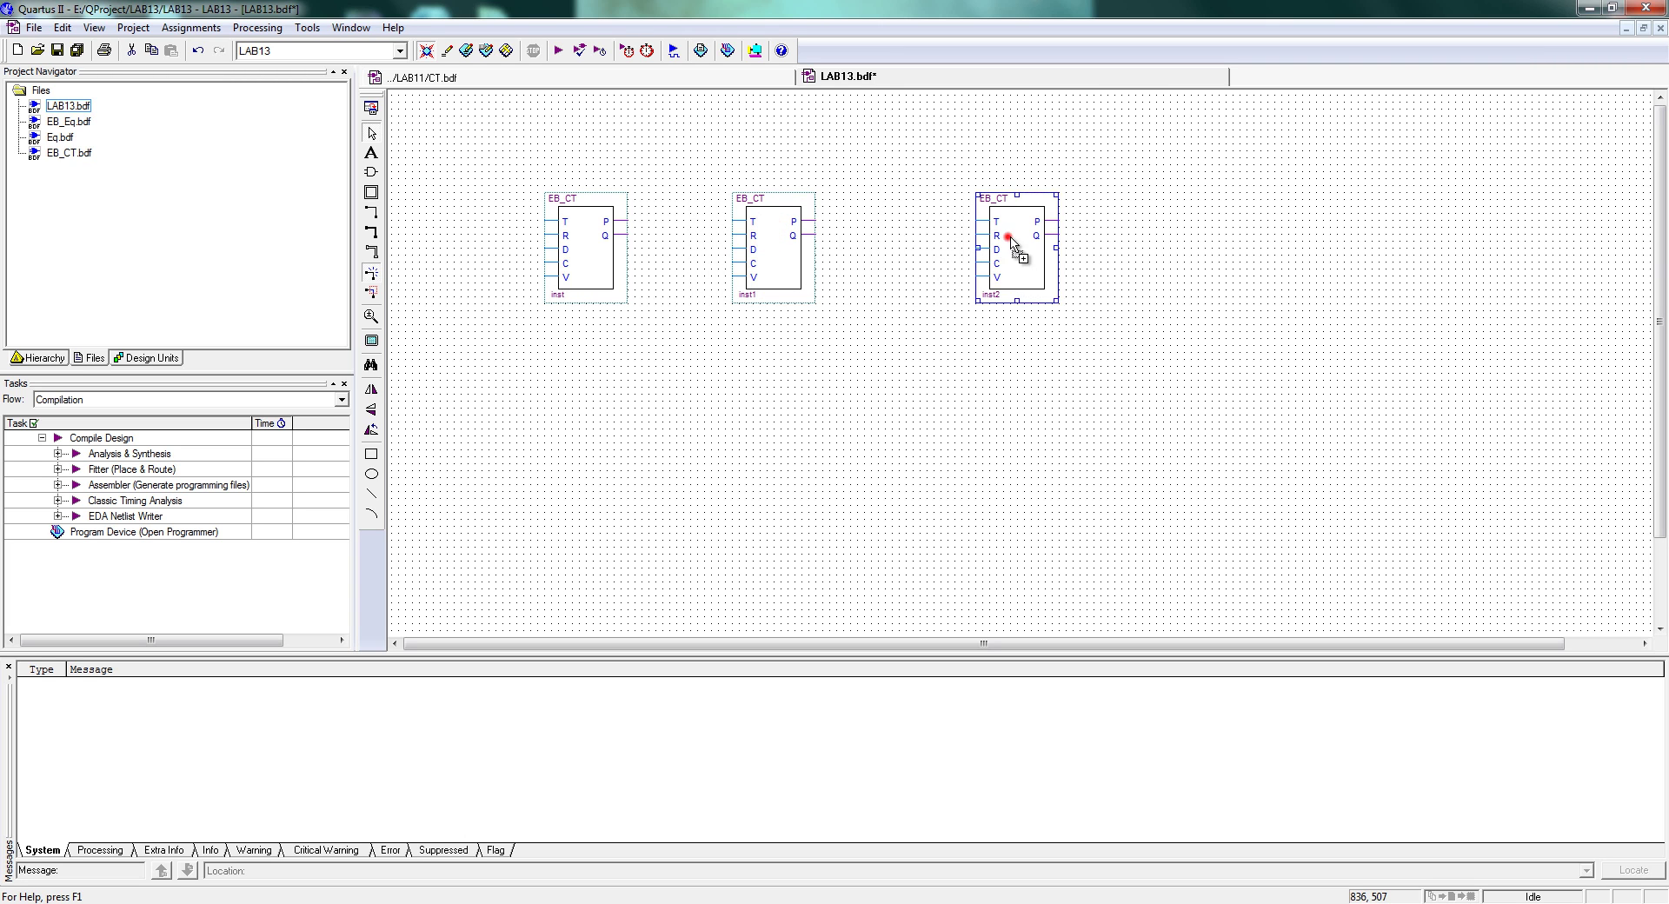
pyautogui.click(1217, 236)
pyautogui.click(1145, 343)
# Add an input pin below the first EB_CT block and name it C
pyautogui.doubleClick(497, 318)
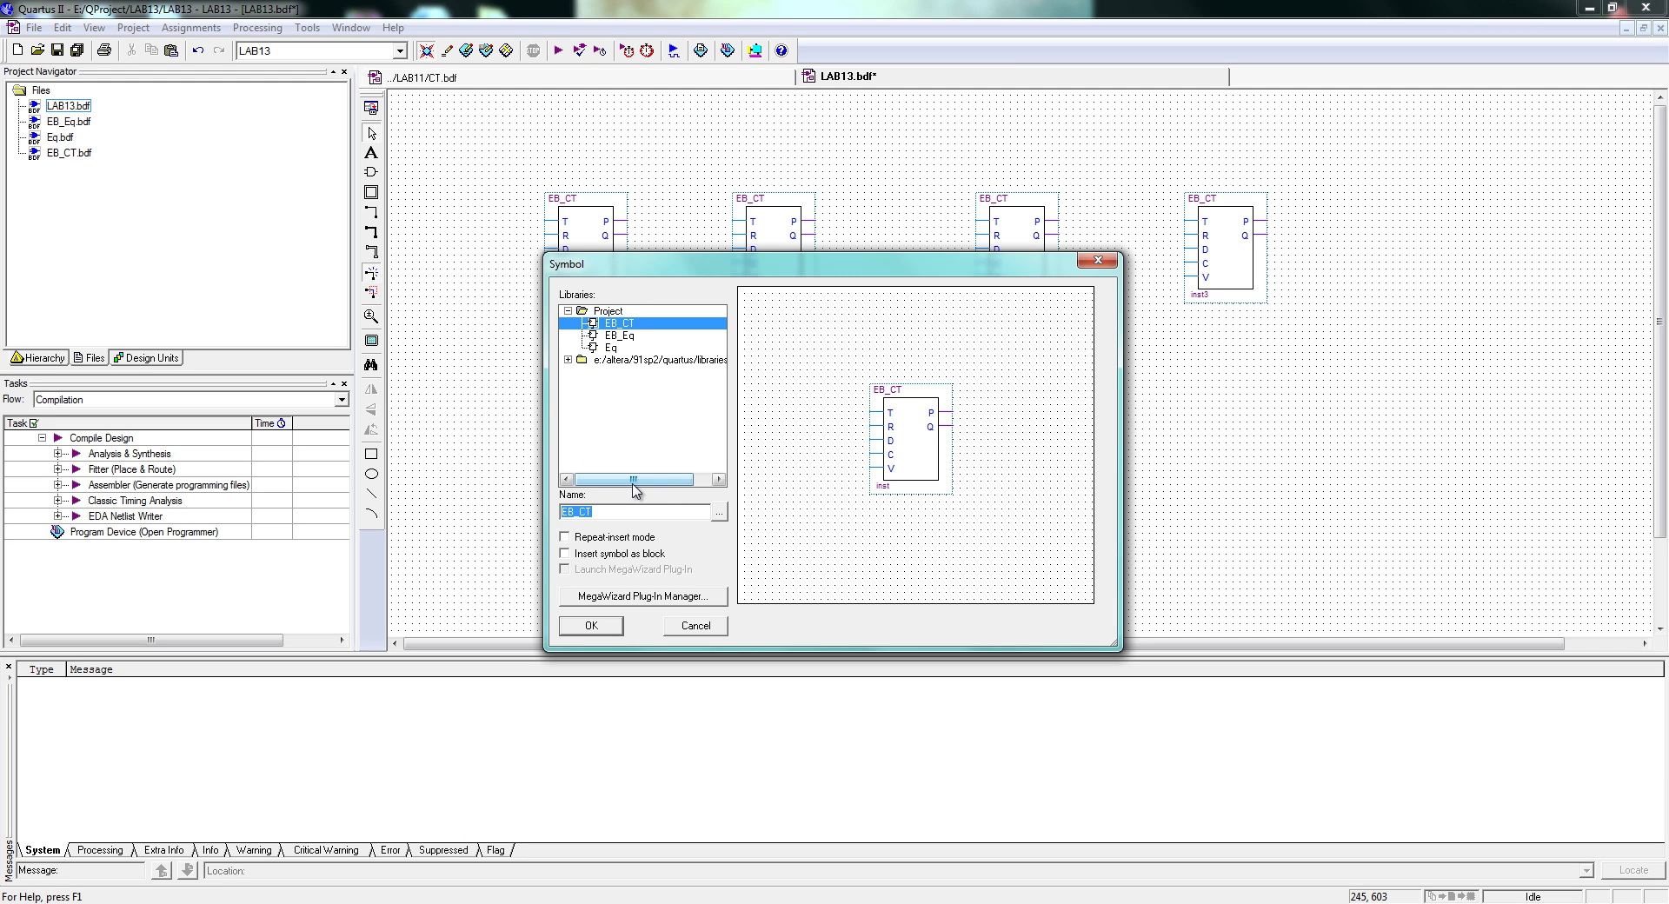
pyautogui.write('input')
pyautogui.press('Return')
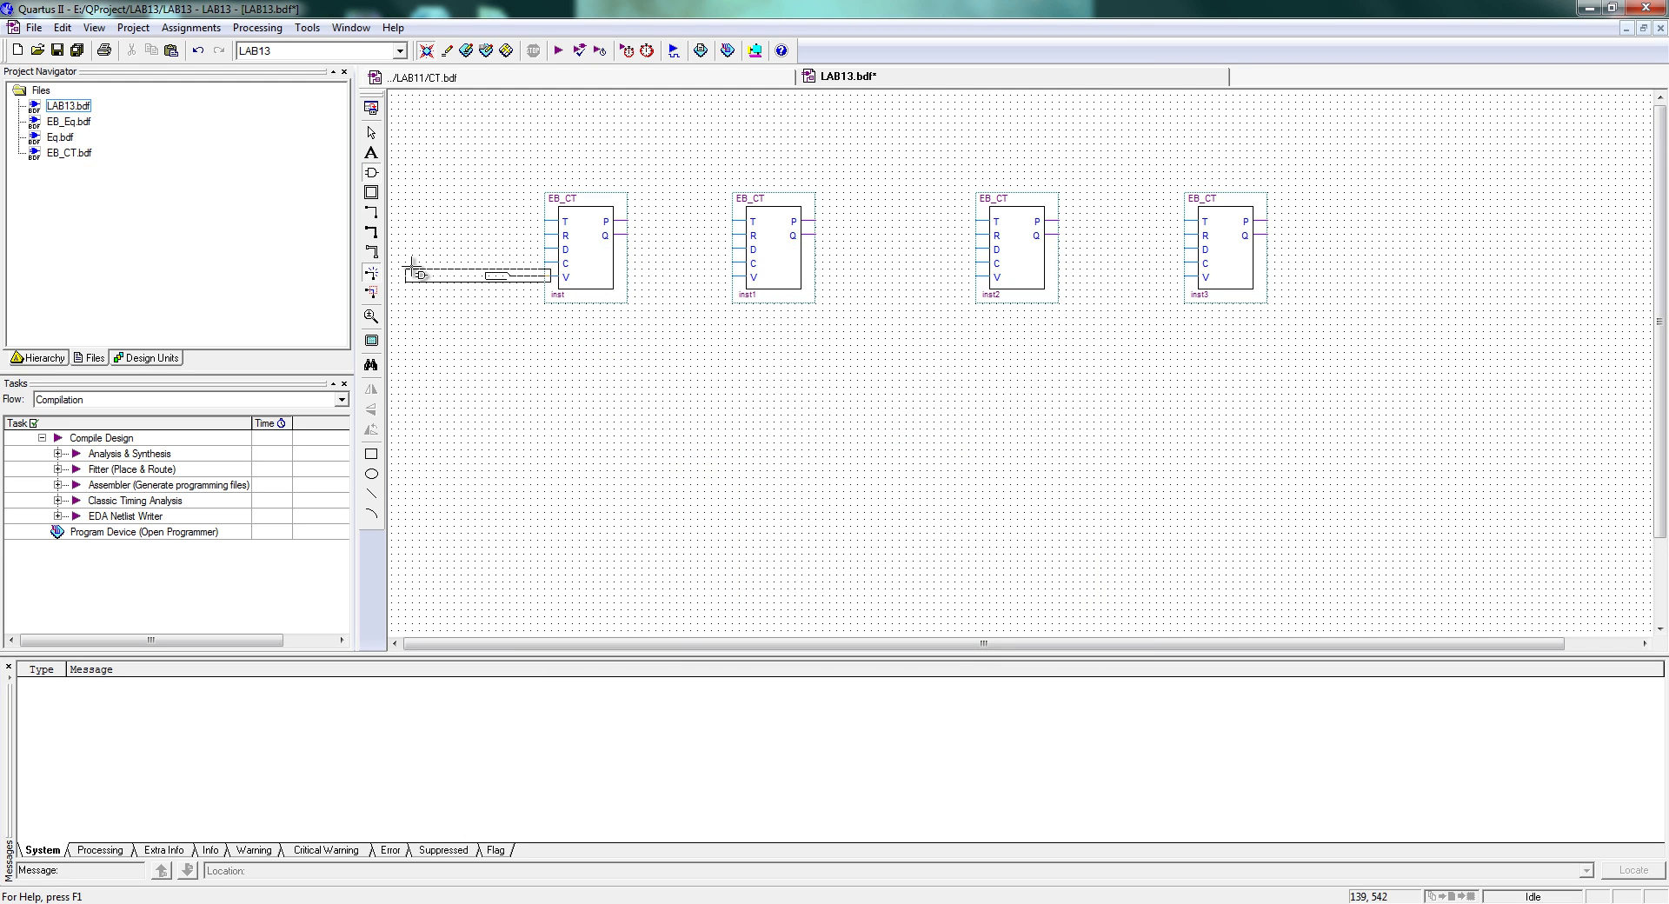
pyautogui.click(427, 421)
pyautogui.click(395, 643)
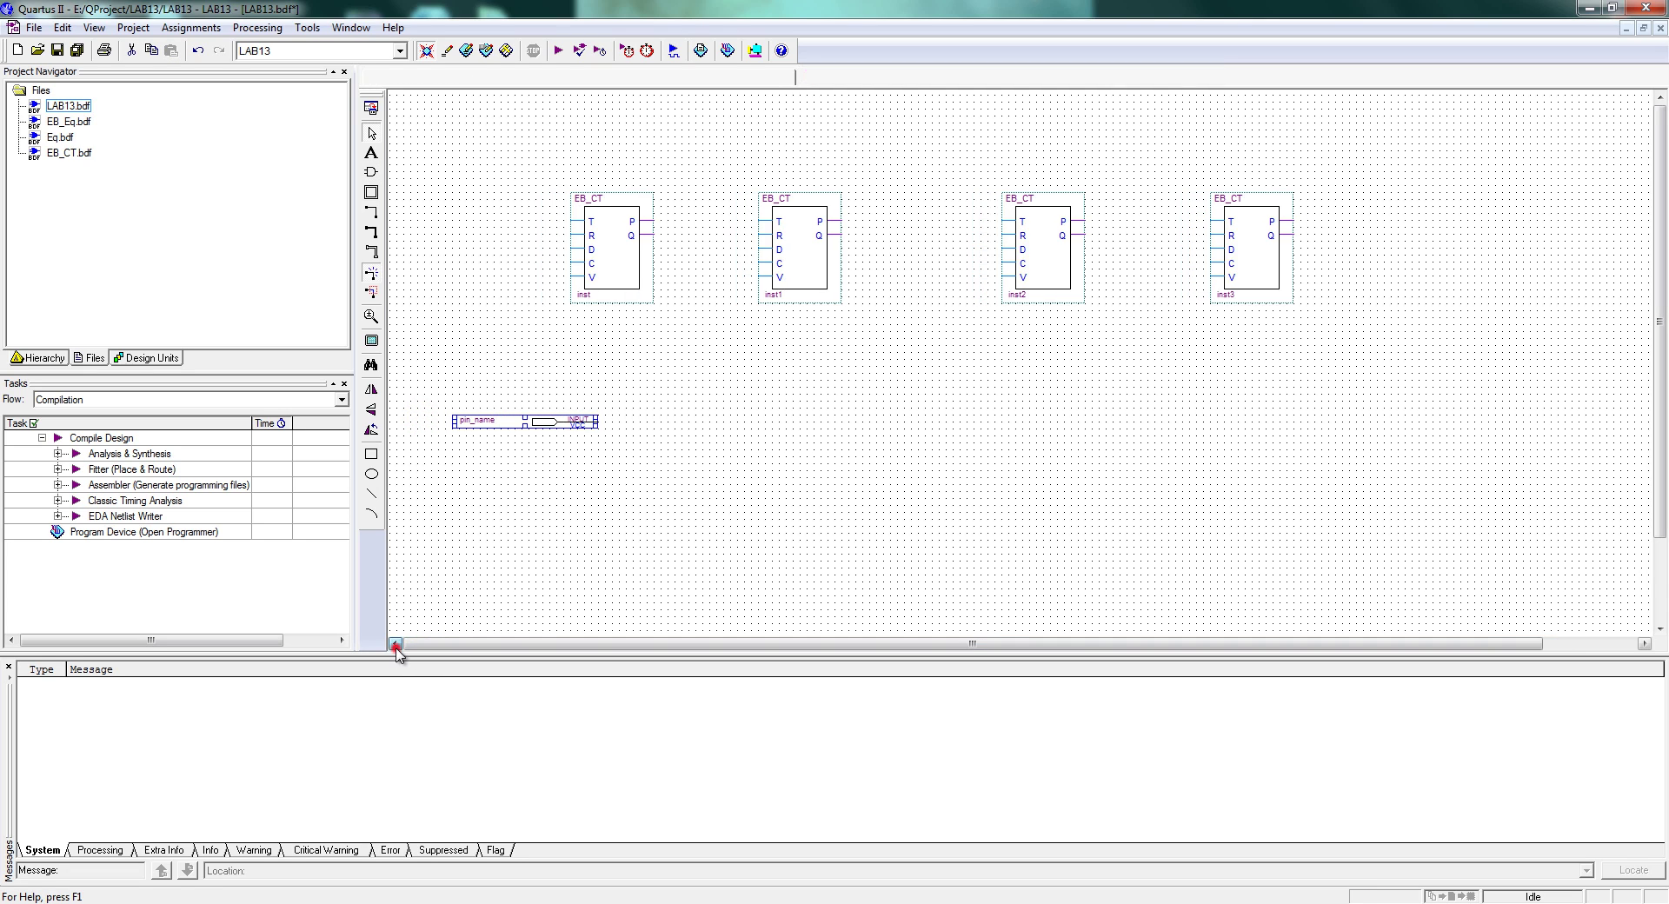
pyautogui.click(604, 420)
pyautogui.moveTo(545, 380); pyautogui.dragTo(545, 378)
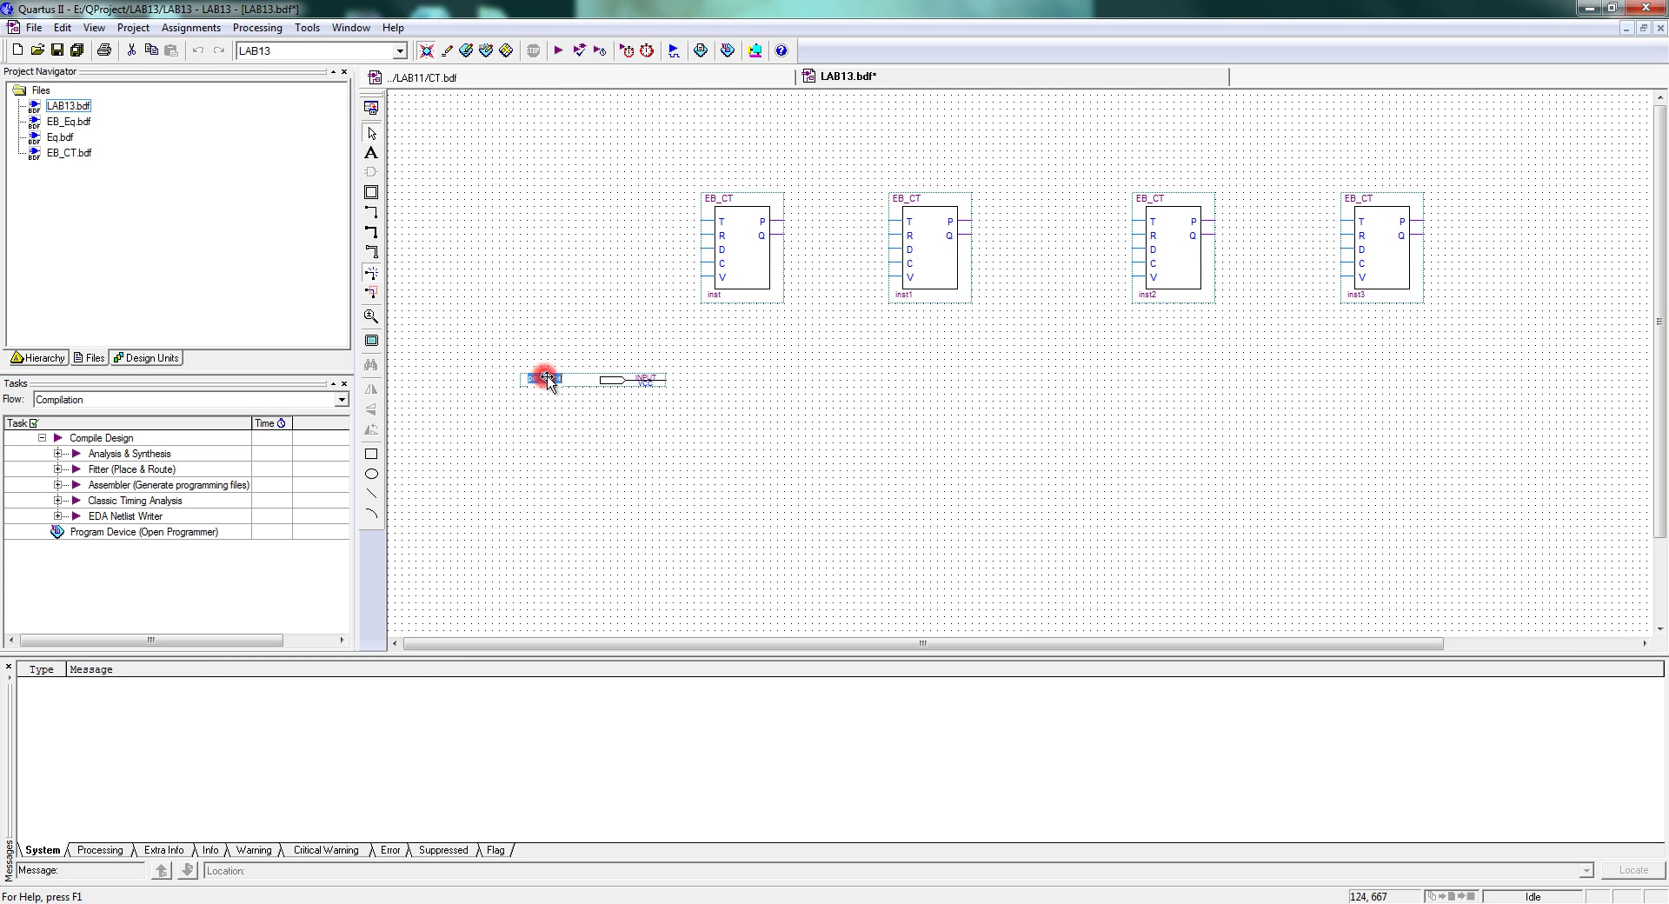
pyautogui.doubleClick(543, 379)
pyautogui.write('C')
pyautogui.click(673, 452)
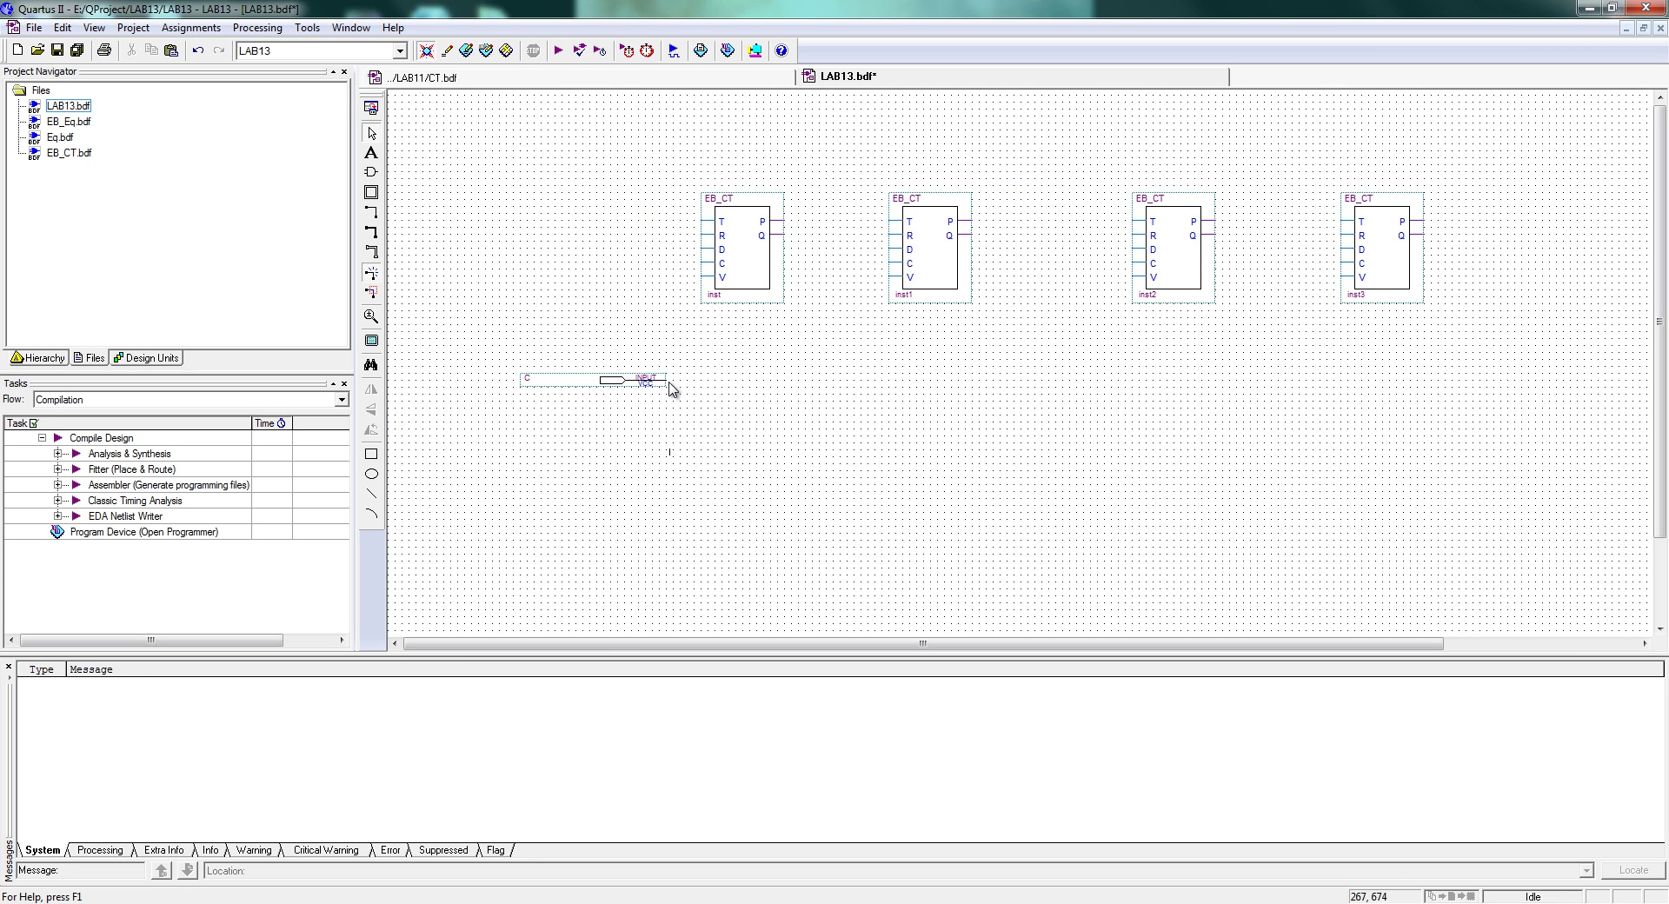
# Add wire stubs labelled C to the C pin and to the C input of all four EB_CT blocks
pyautogui.moveTo(666, 380)
pyautogui.mouseDown()
pyautogui.moveTo(708, 381)
pyautogui.moveTo(683, 269)
pyautogui.mouseUp()
pyautogui.click(692, 383)
pyautogui.doubleClick(682, 266)
pyautogui.press('Escape')
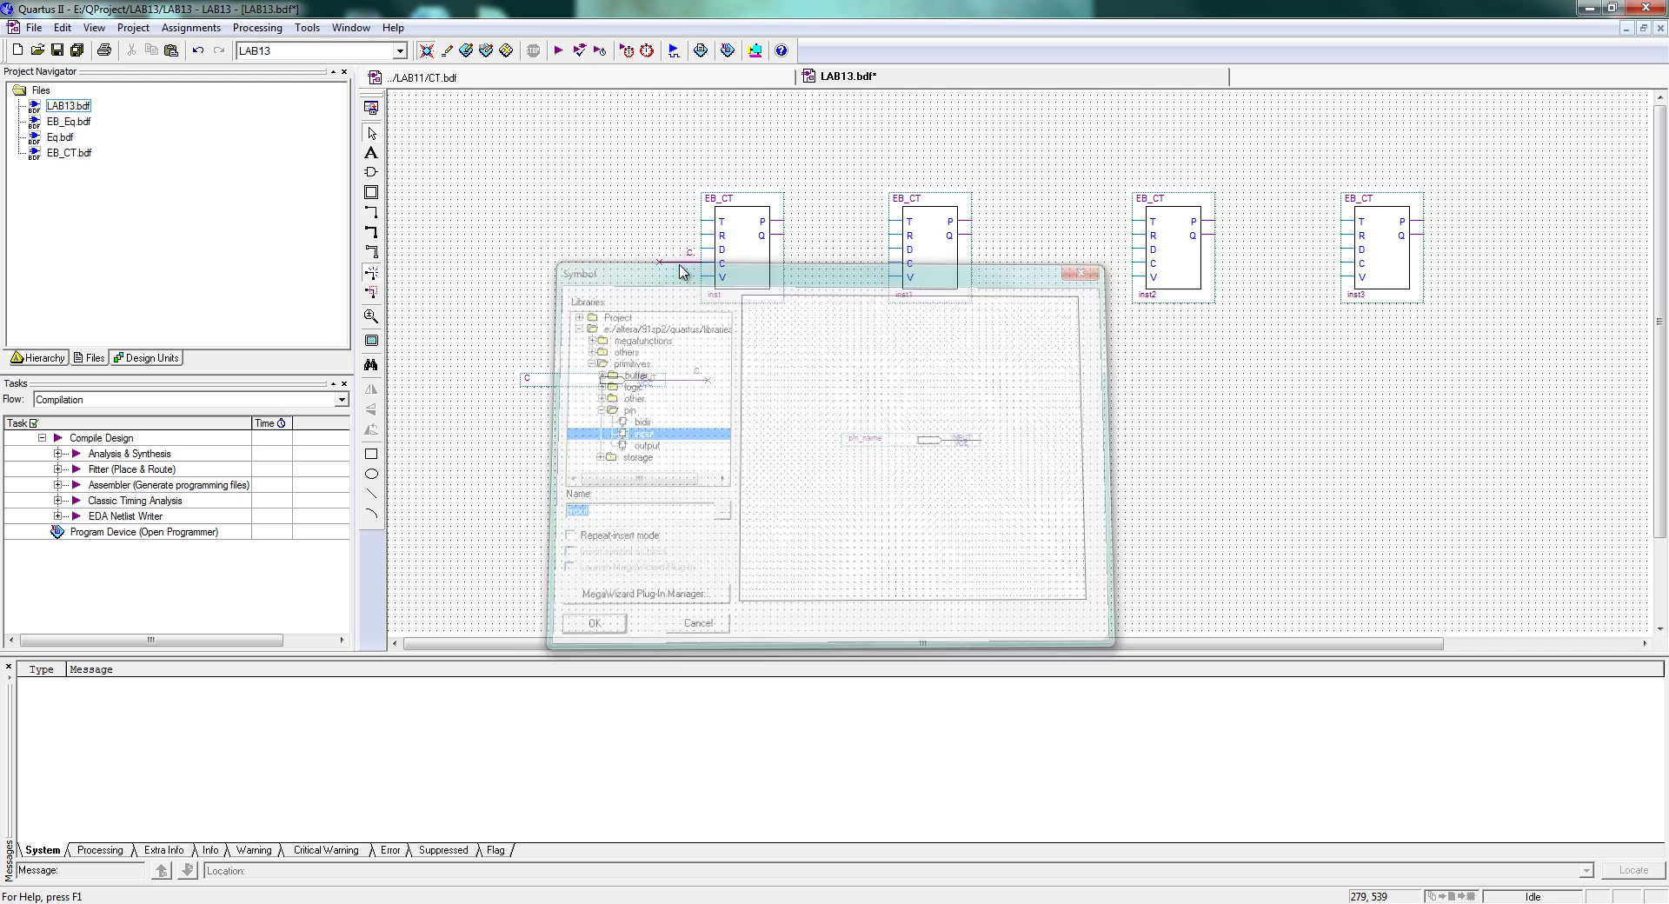
pyautogui.click(676, 264)
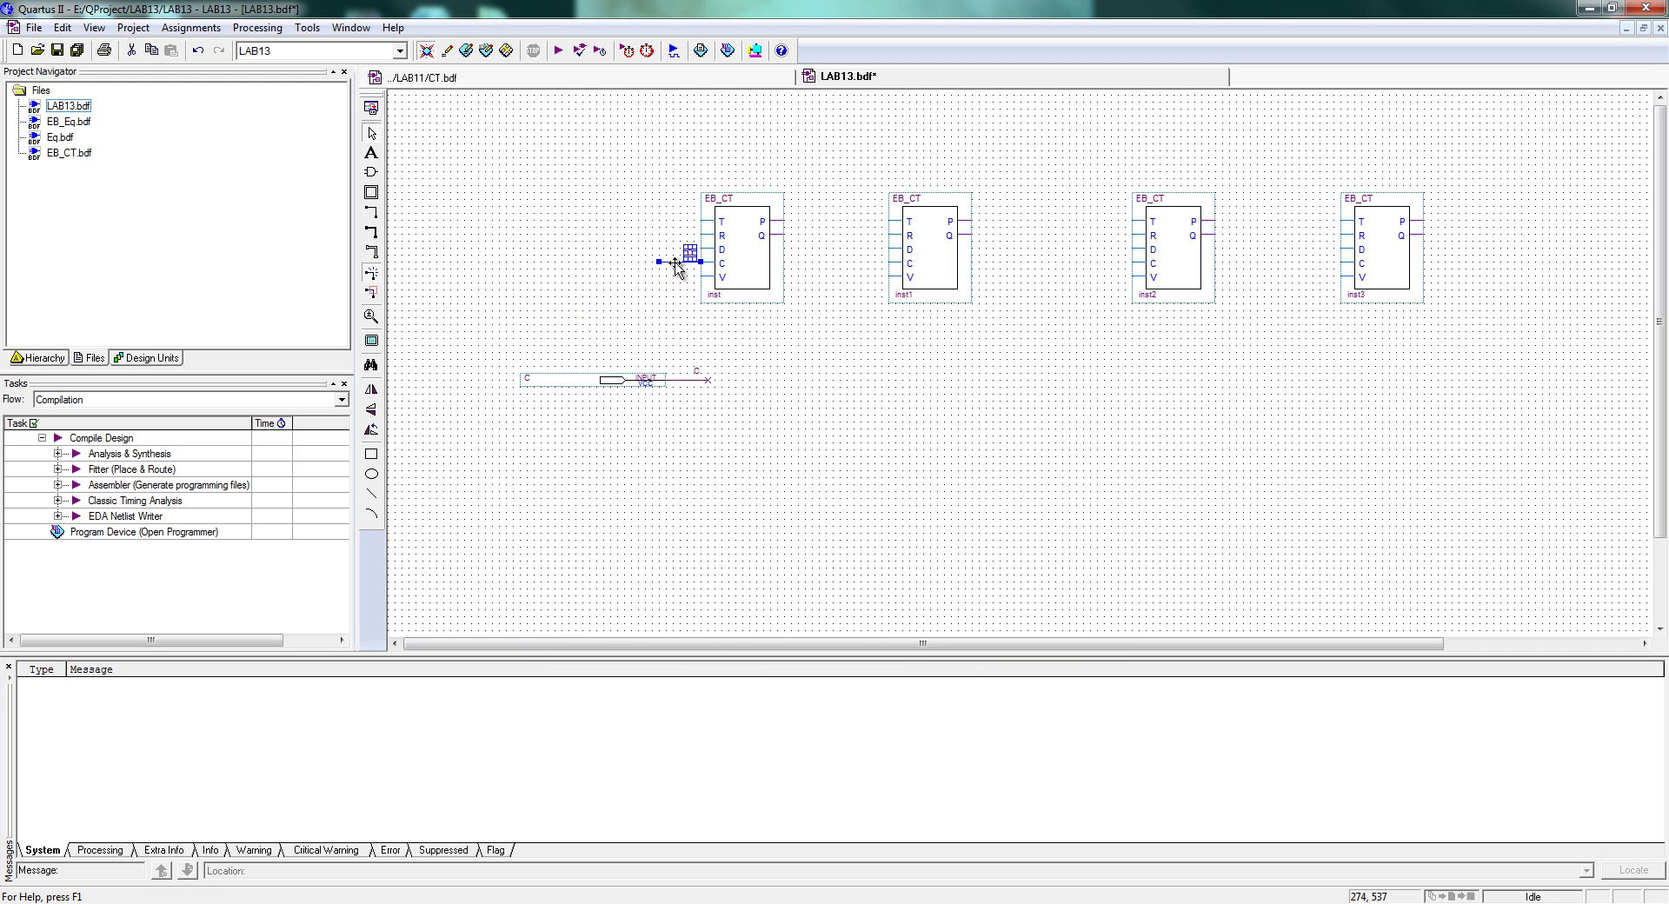
pyautogui.keyDown('ctrl'); pyautogui.moveTo(676, 263); pyautogui.dragTo(865, 261); pyautogui.keyUp('ctrl')
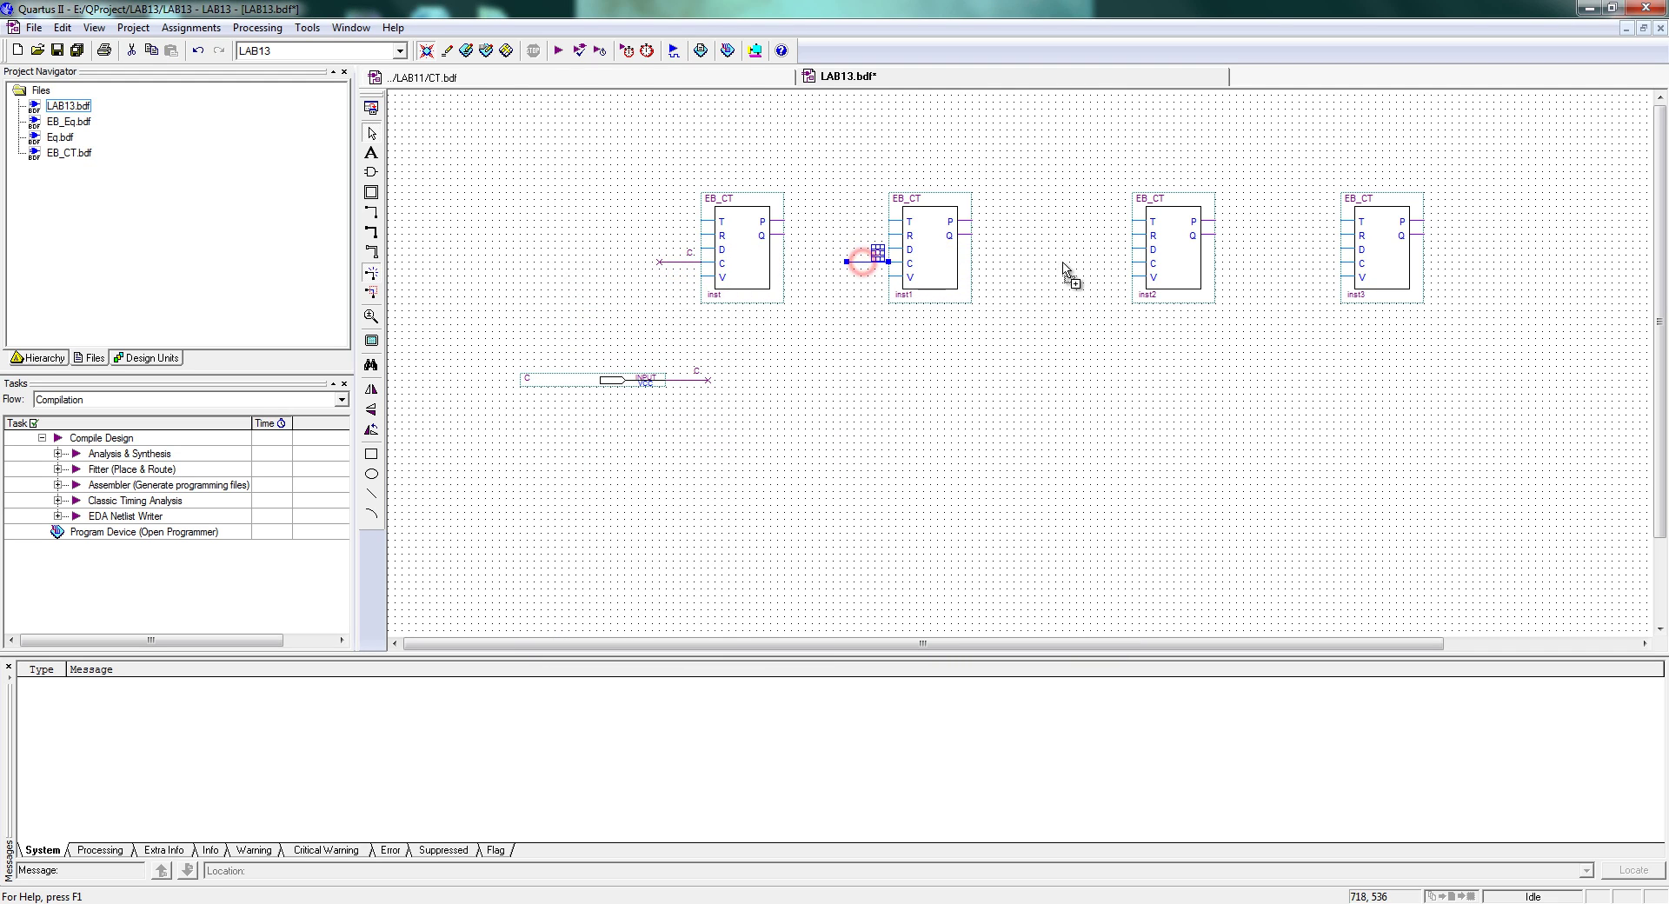
pyautogui.keyDown('ctrl'); pyautogui.moveTo(1062, 263); pyautogui.dragTo(1315, 265); pyautogui.keyUp('ctrl')
pyautogui.click(1293, 328)
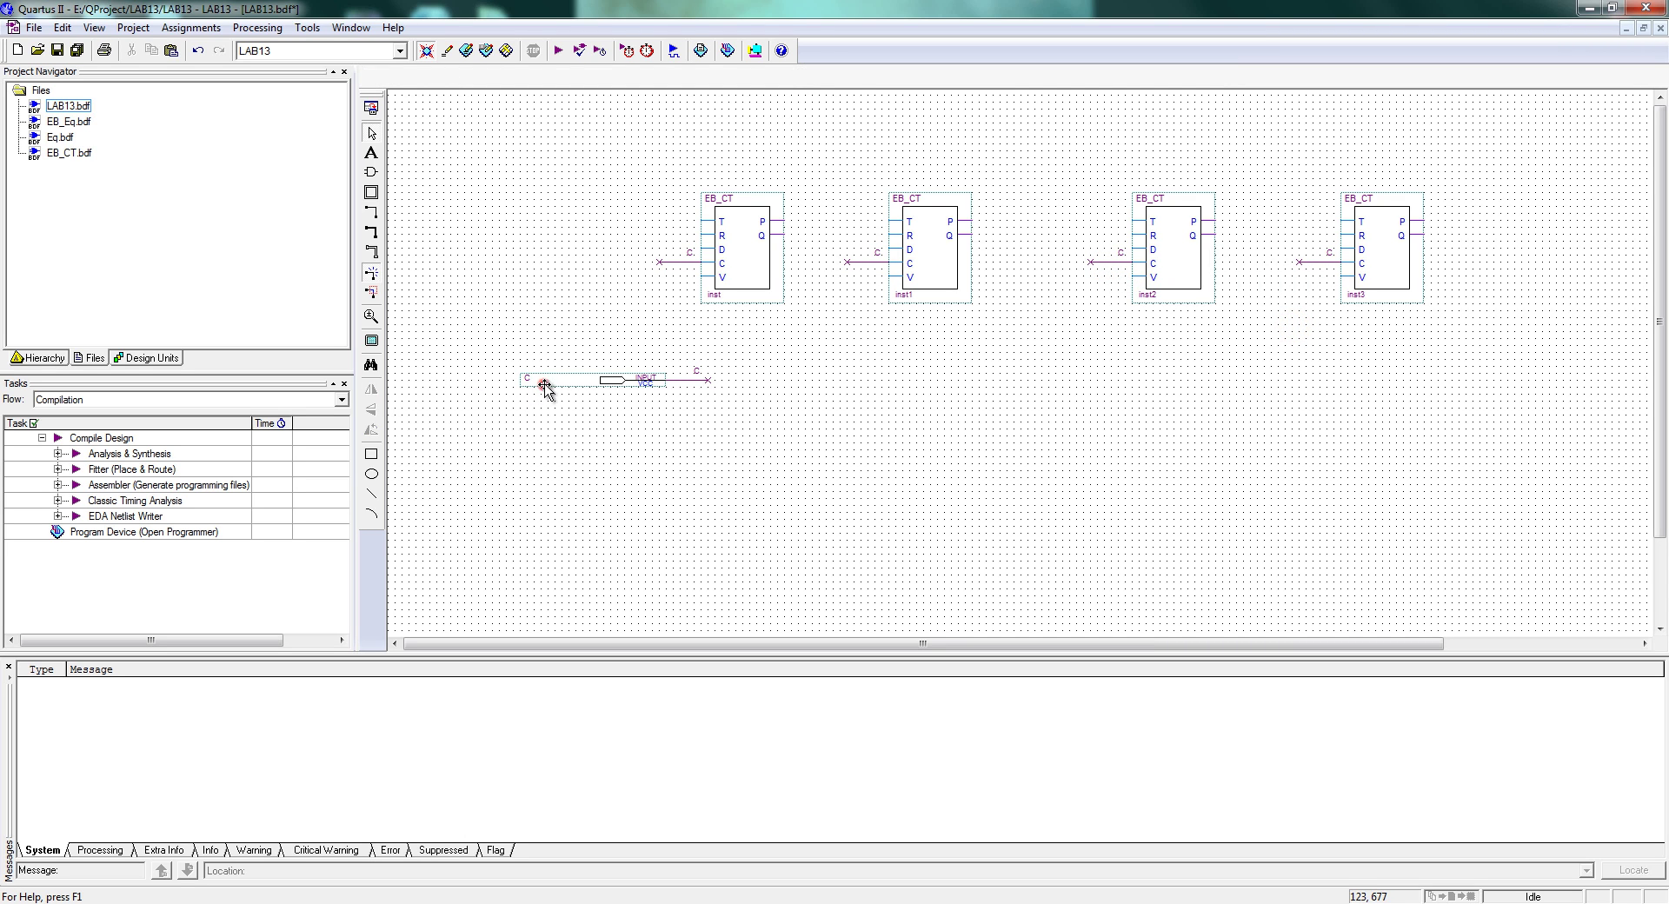
# Copy the C input pin directly below itself and name the copy V
pyautogui.moveTo(545, 385)
pyautogui.keyDown('ctrl'); pyautogui.mouseDown()
pyautogui.moveTo(557, 395)
pyautogui.moveTo(537, 402)
pyautogui.mouseUp(); pyautogui.keyUp('ctrl')
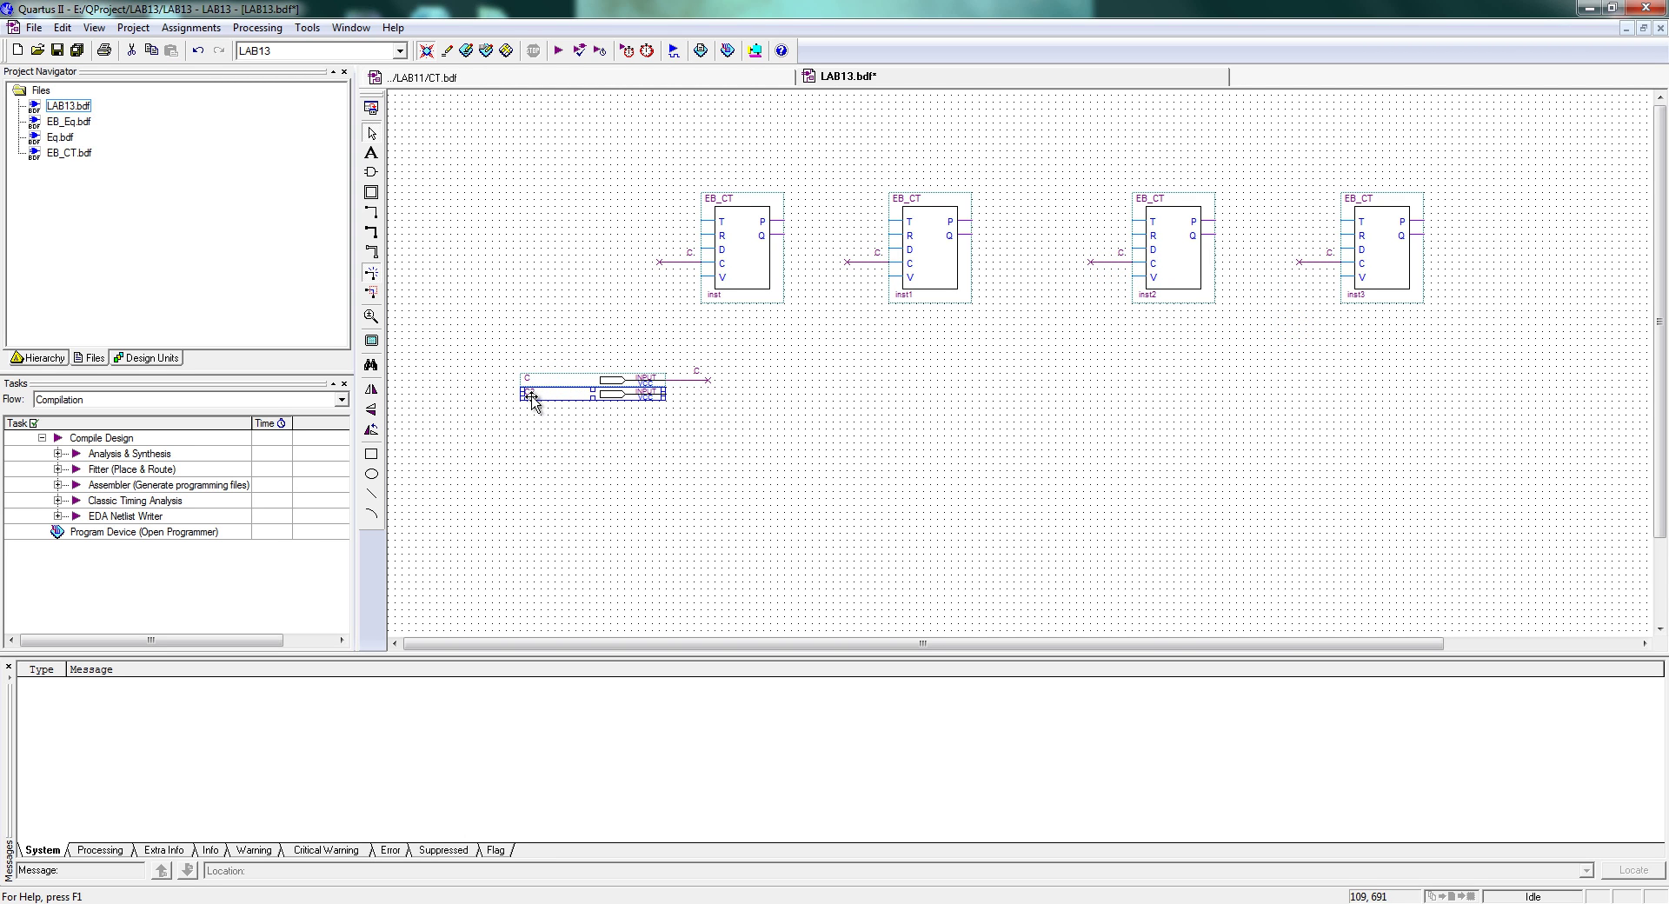
pyautogui.doubleClick(529, 395)
pyautogui.write('V')
pyautogui.click(645, 429)
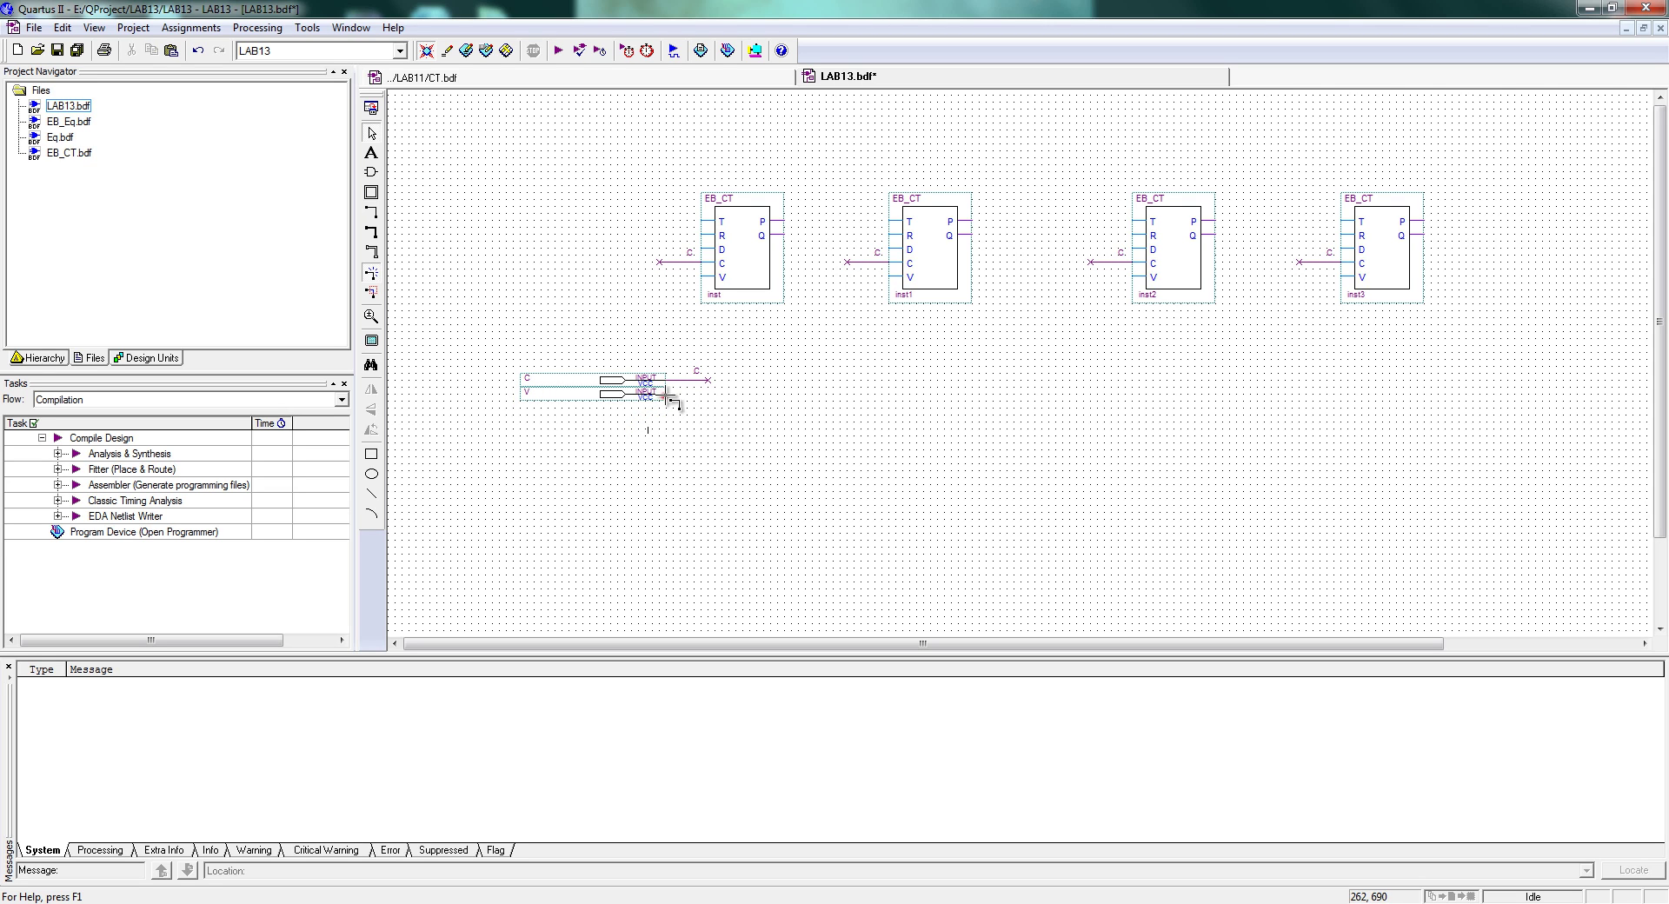
# Add wire stubs labelled V to the V pin and to the V input of all four EB_CT blocks
pyautogui.moveTo(666, 394)
pyautogui.mouseDown()
pyautogui.moveTo(707, 395)
pyautogui.moveTo(693, 387)
pyautogui.mouseUp()
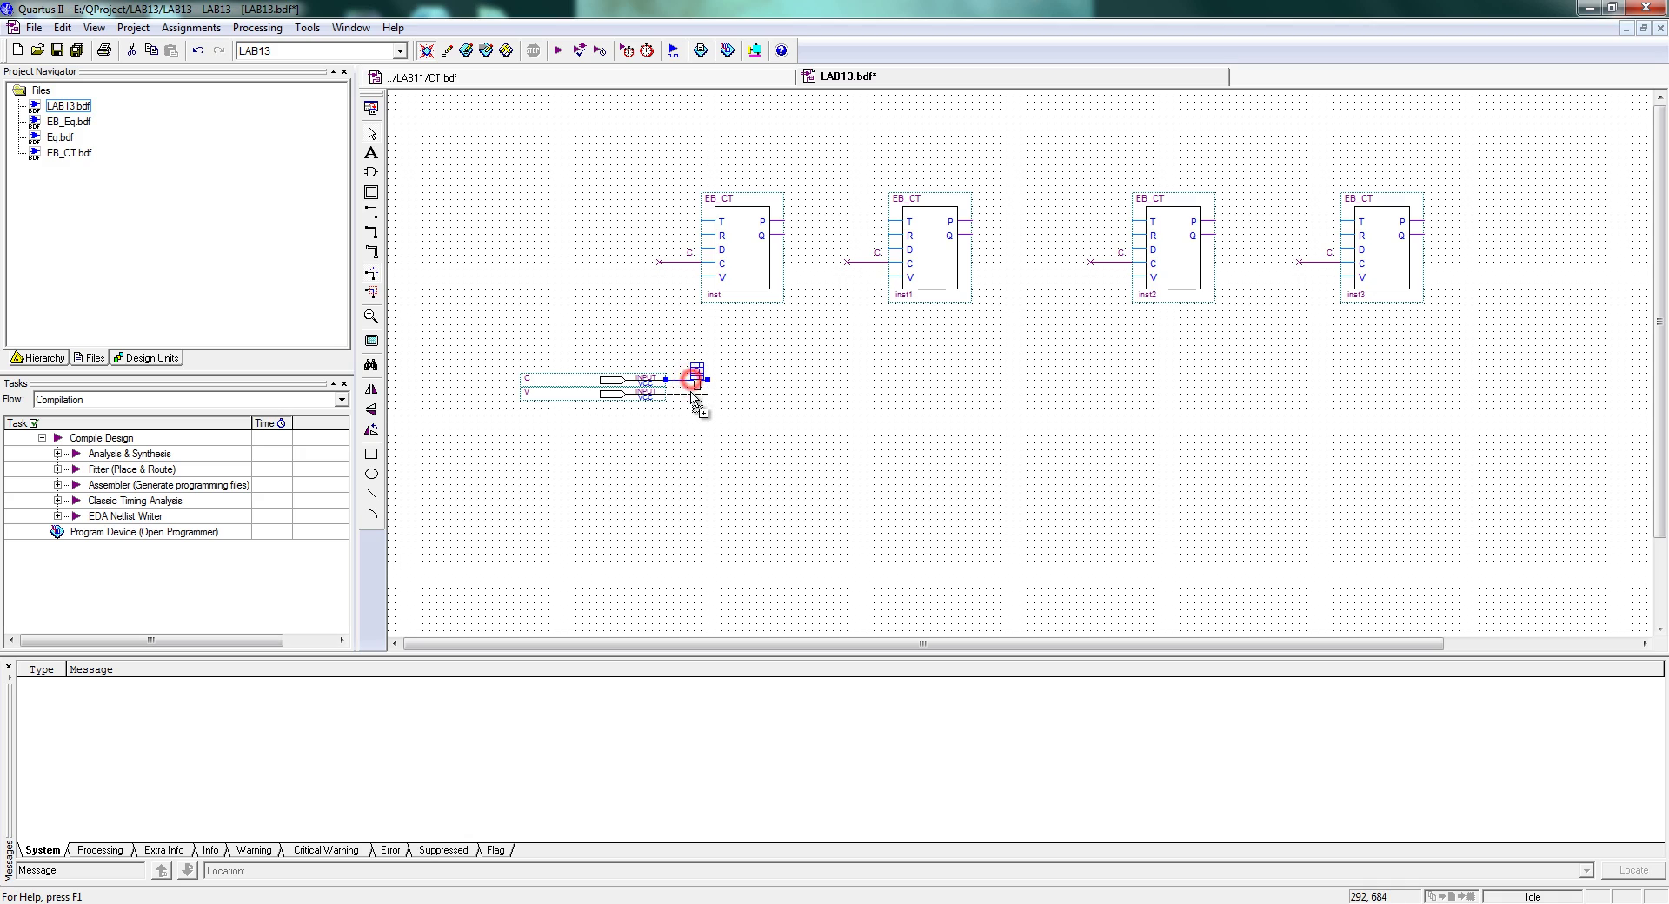
pyautogui.click(697, 383)
pyautogui.write('C')
pyautogui.click(684, 439)
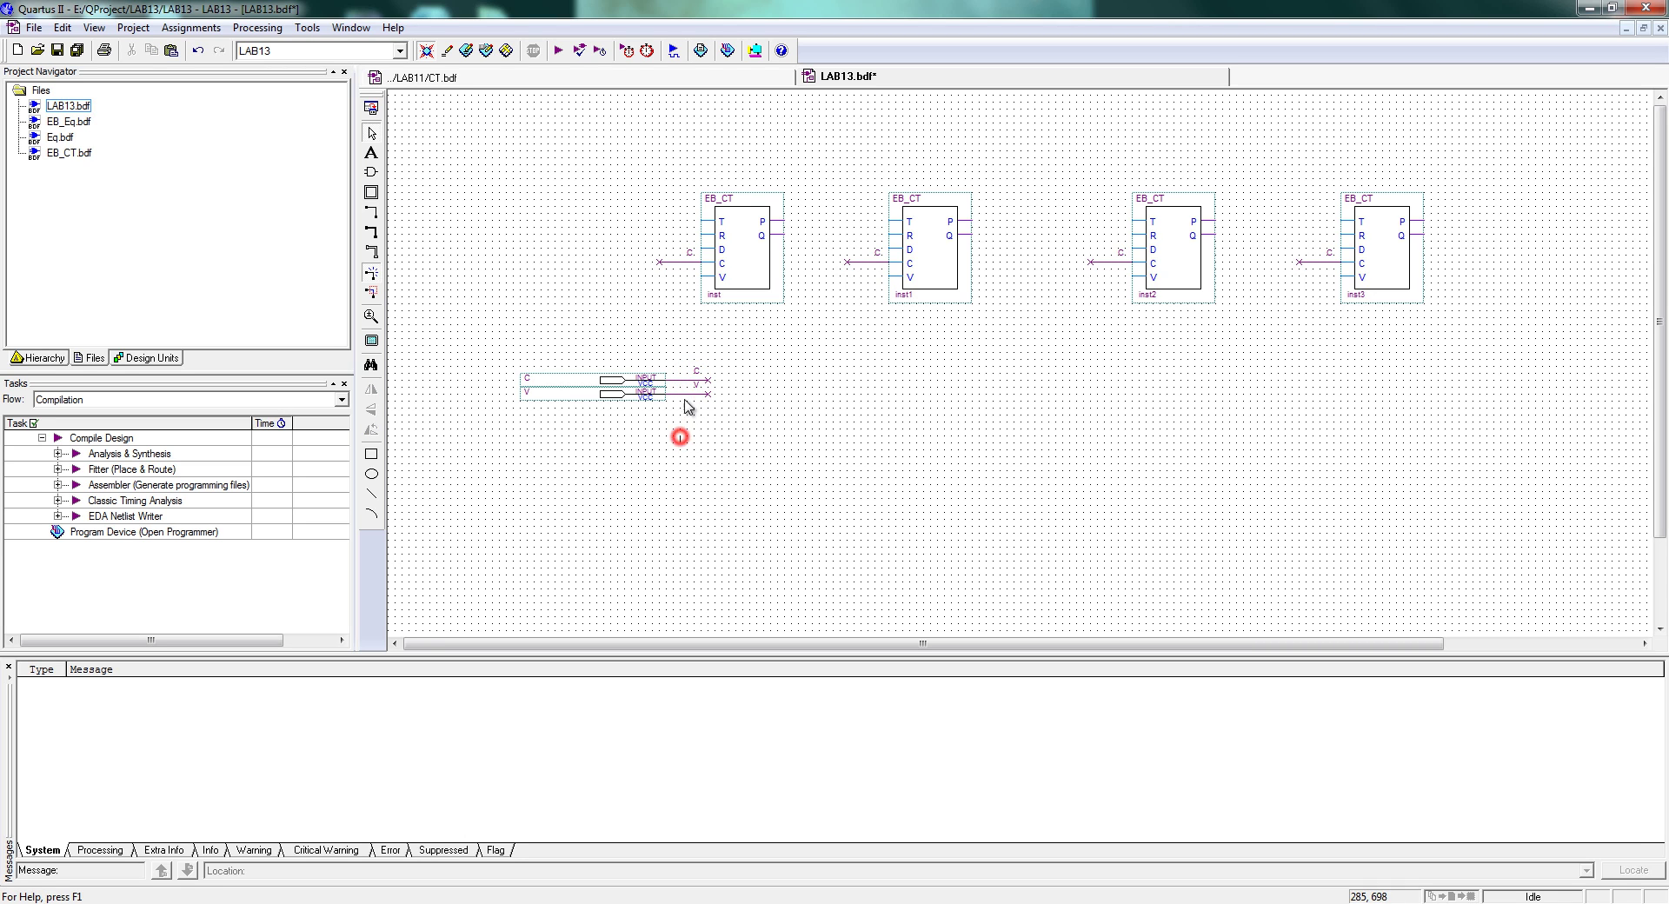
pyautogui.keyDown('ctrl'); pyautogui.moveTo(691, 396); pyautogui.dragTo(1318, 277); pyautogui.keyUp('ctrl')
pyautogui.click(1290, 352)
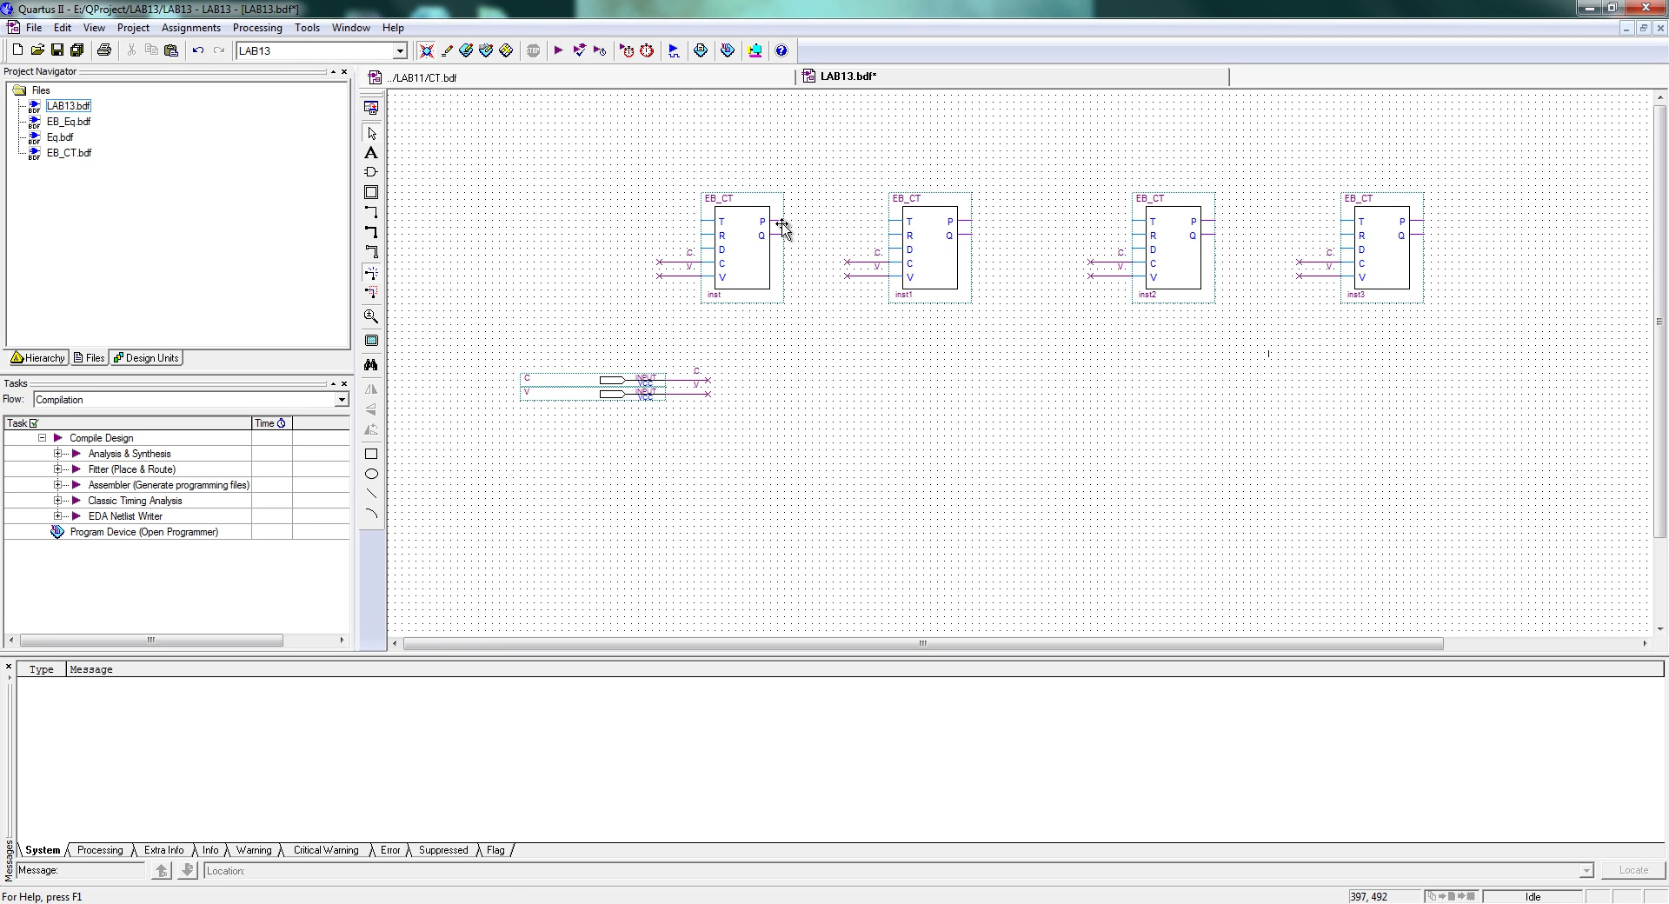
# Wire each EB_CT block's P output to the T input of the following block, and check the design against CT.bdf
pyautogui.moveTo(784, 222); pyautogui.dragTo(1340, 221)
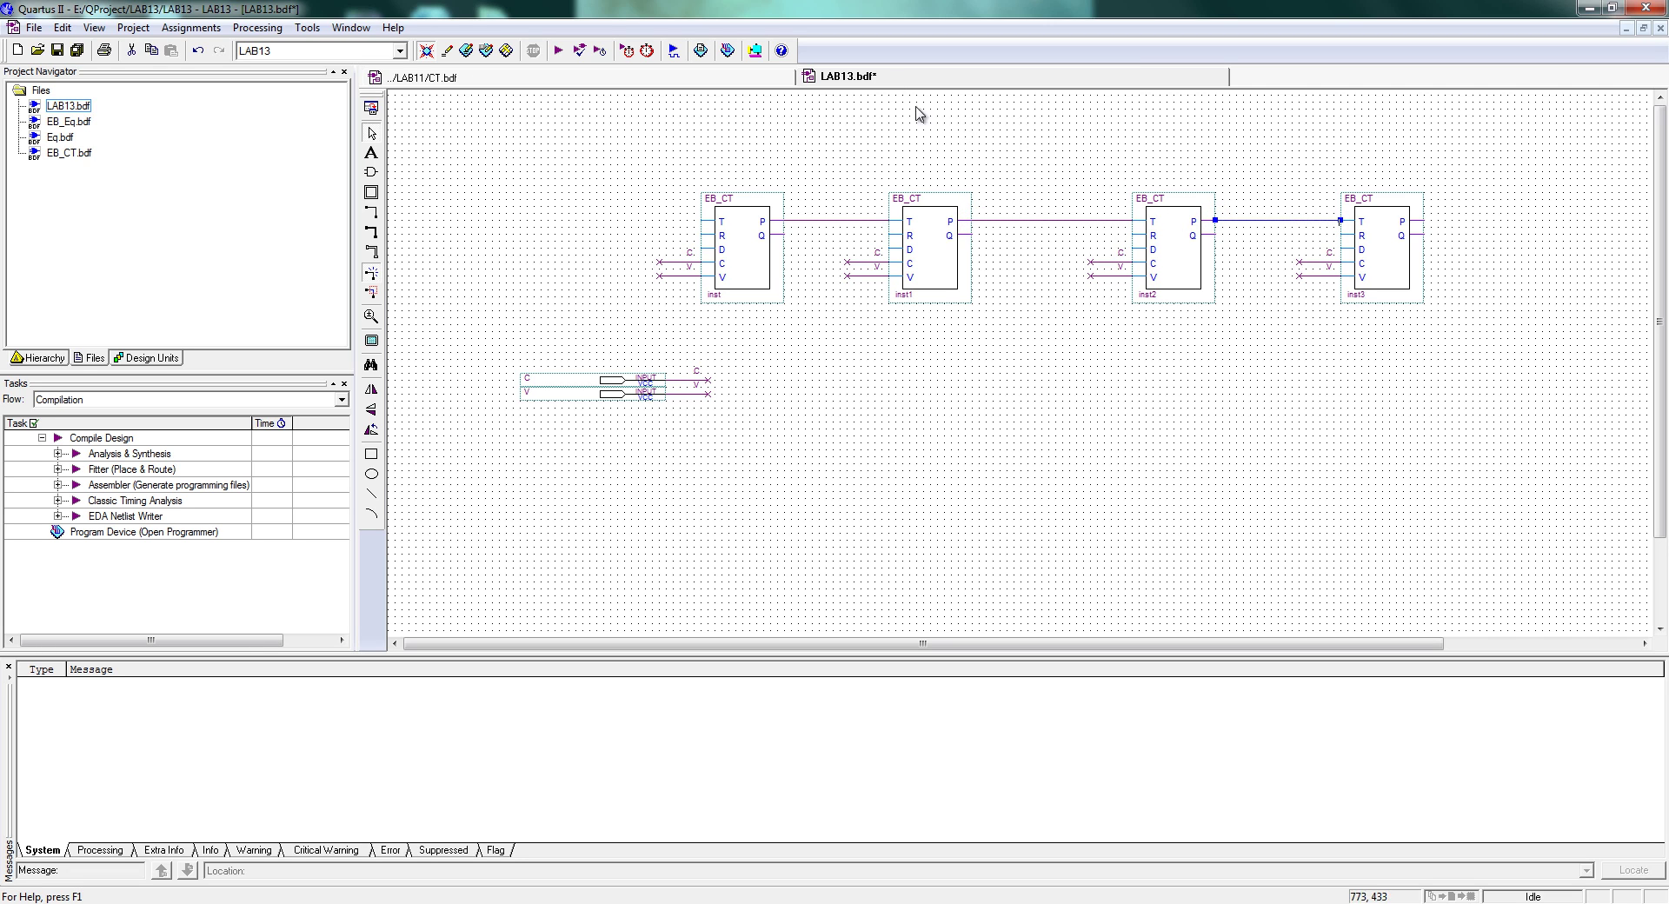
pyautogui.click(709, 76)
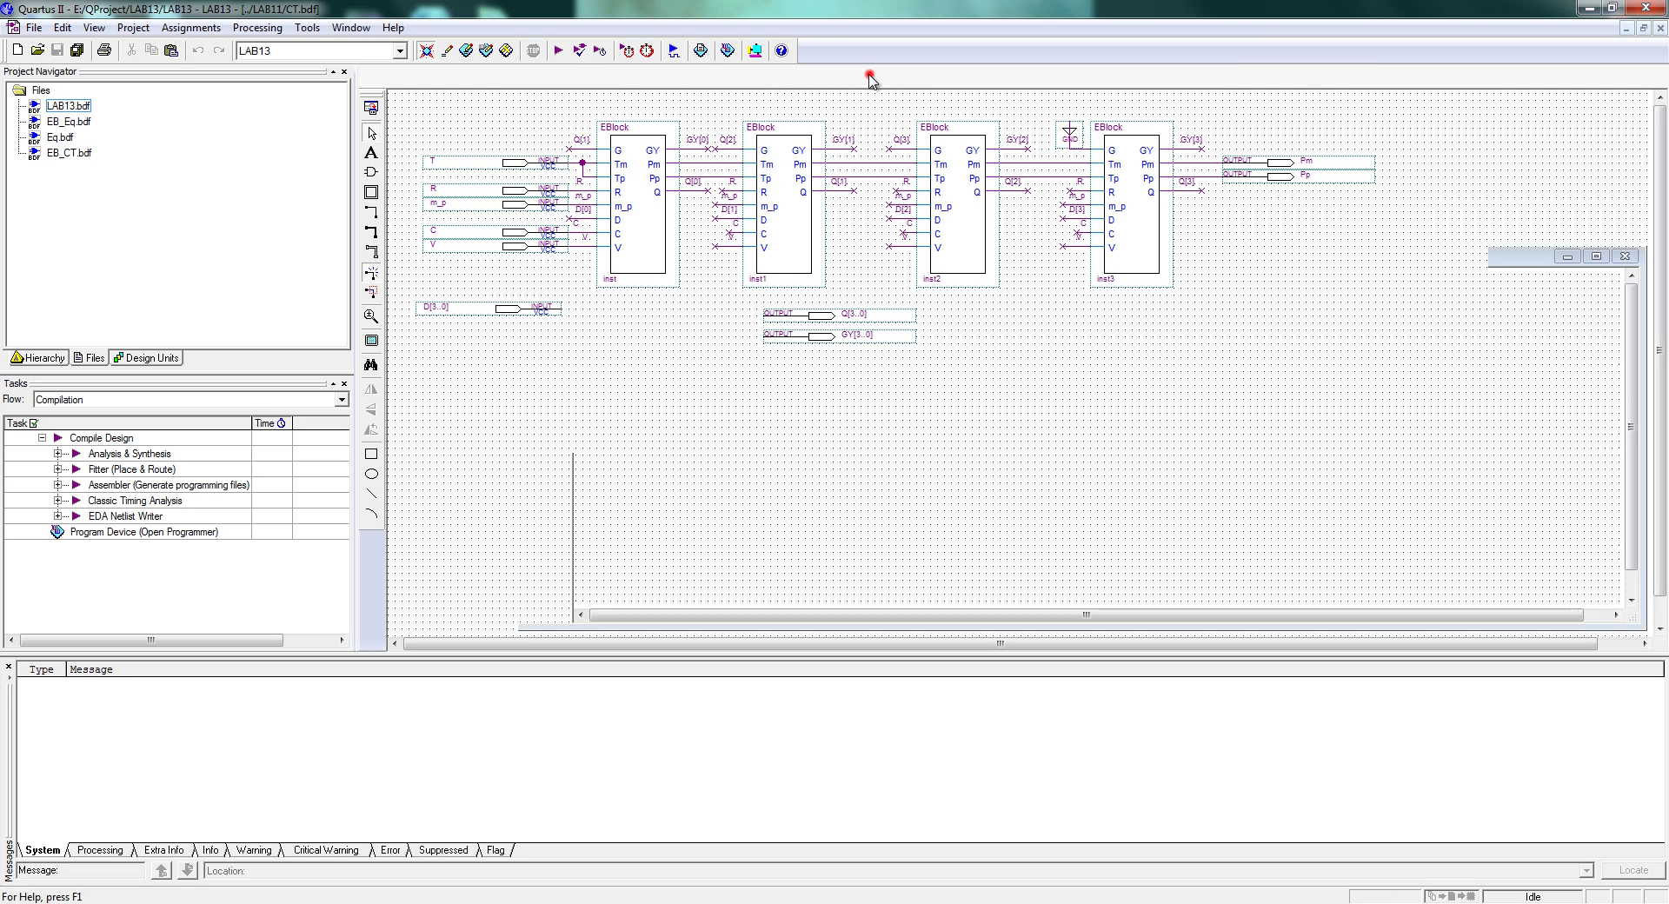
pyautogui.click(869, 77)
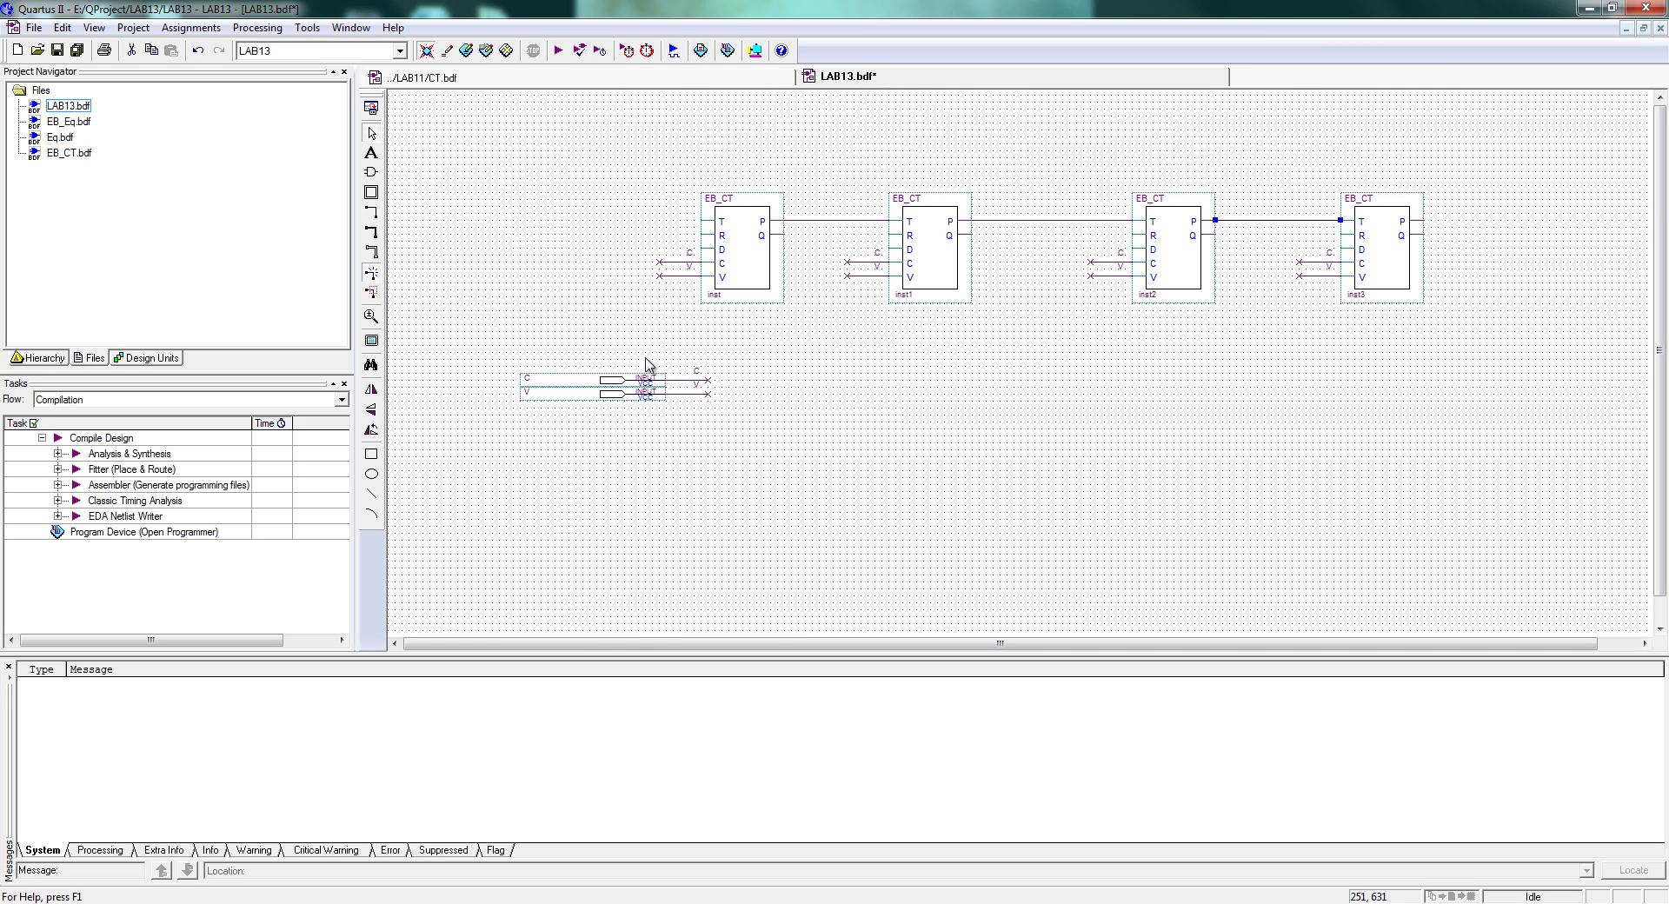
# Copy the C input pin below the V pin and name the copy D[3..0]
pyautogui.keyDown('ctrl'); pyautogui.moveTo(622, 379); pyautogui.dragTo(626, 407); pyautogui.keyUp('ctrl')
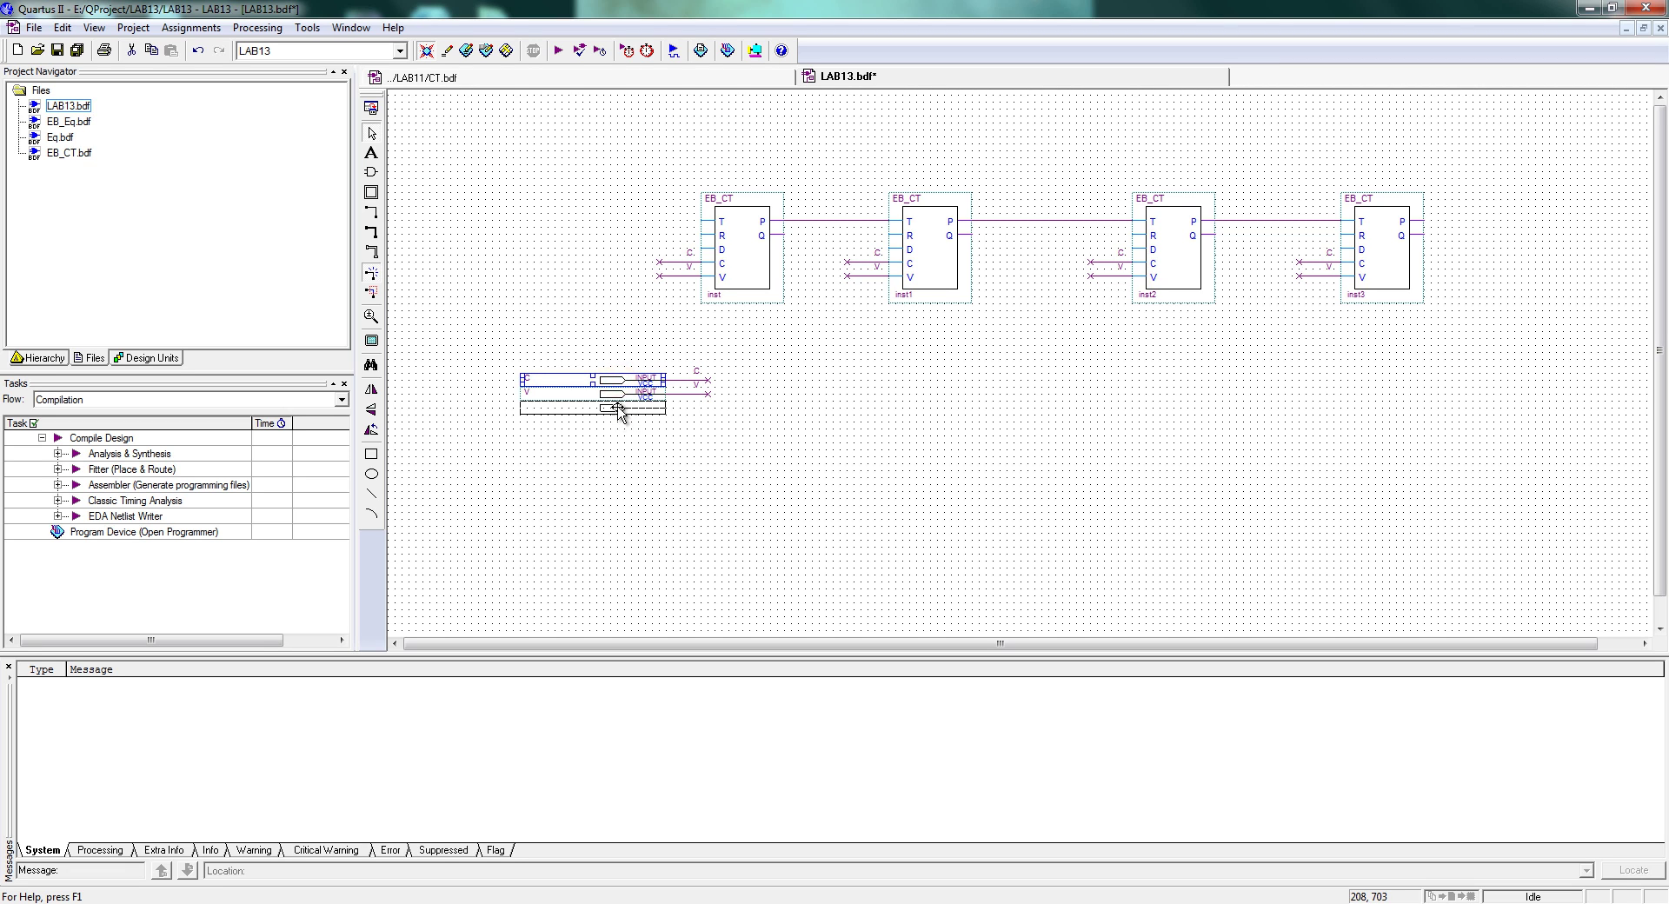
pyautogui.doubleClick(588, 409)
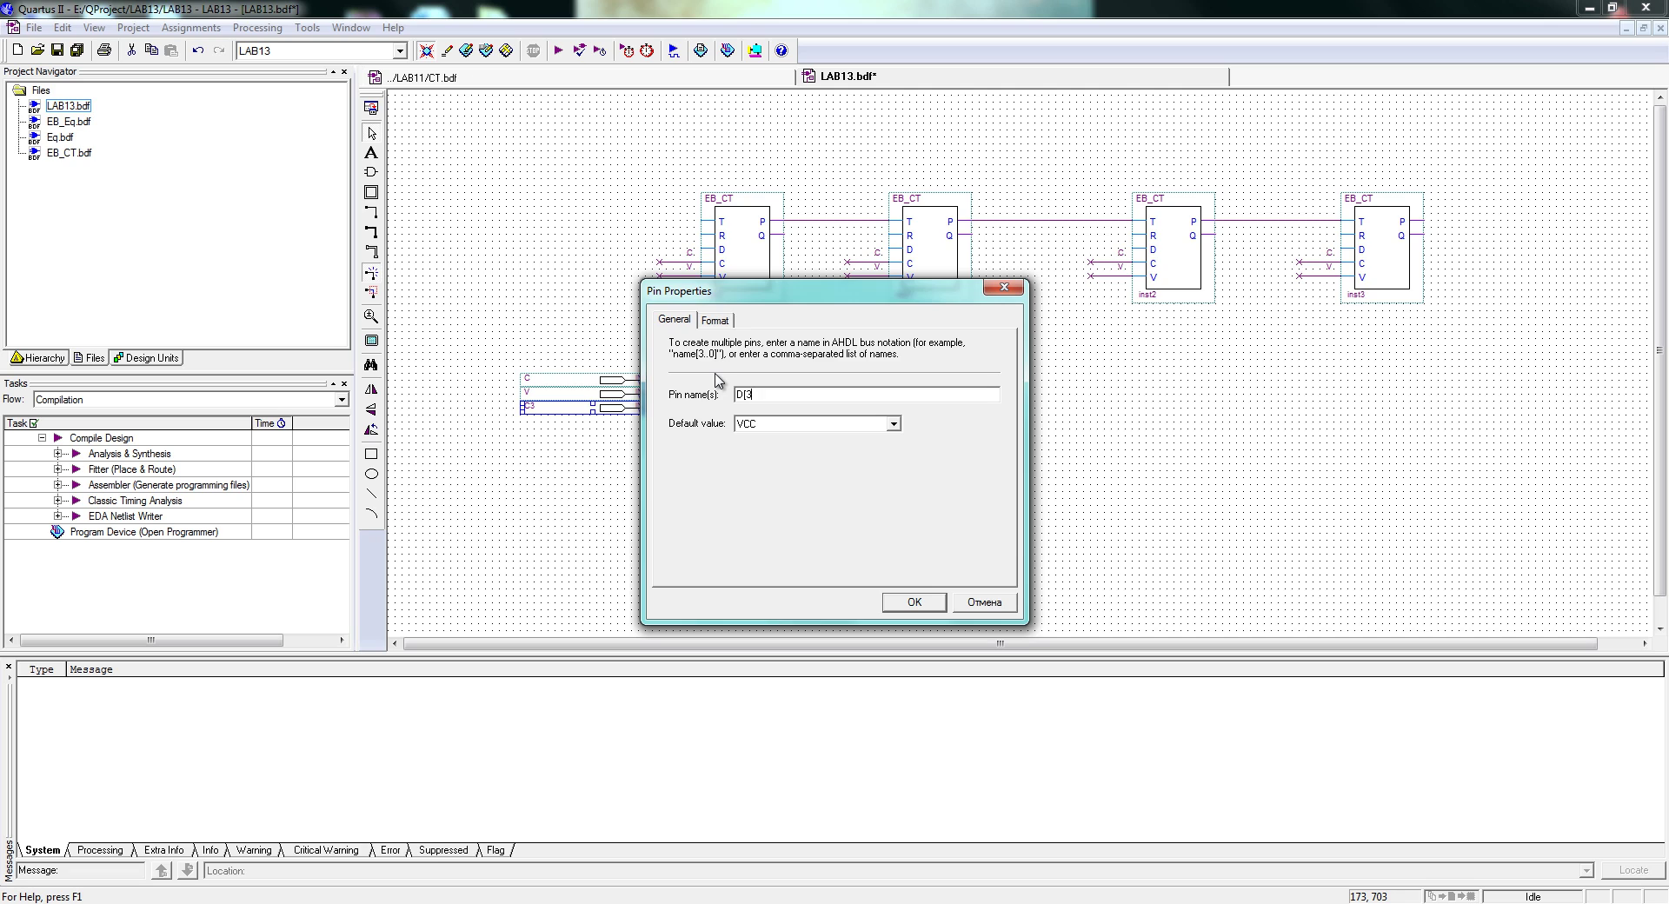
pyautogui.write('D[3..0]')
pyautogui.press('Return')
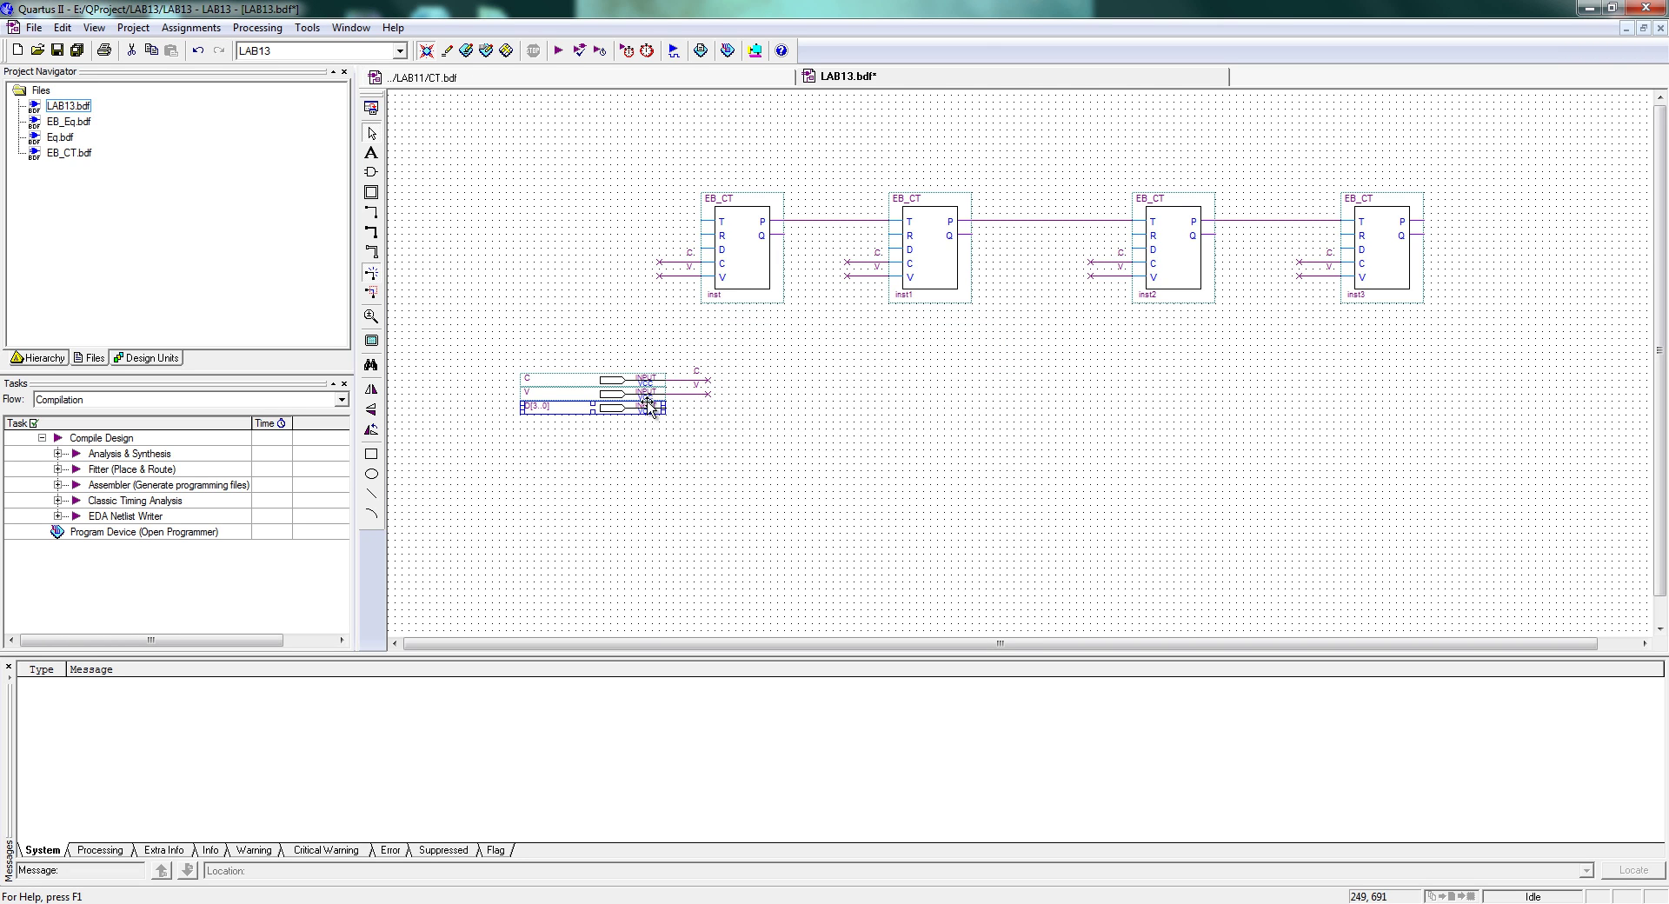
pyautogui.click(671, 418)
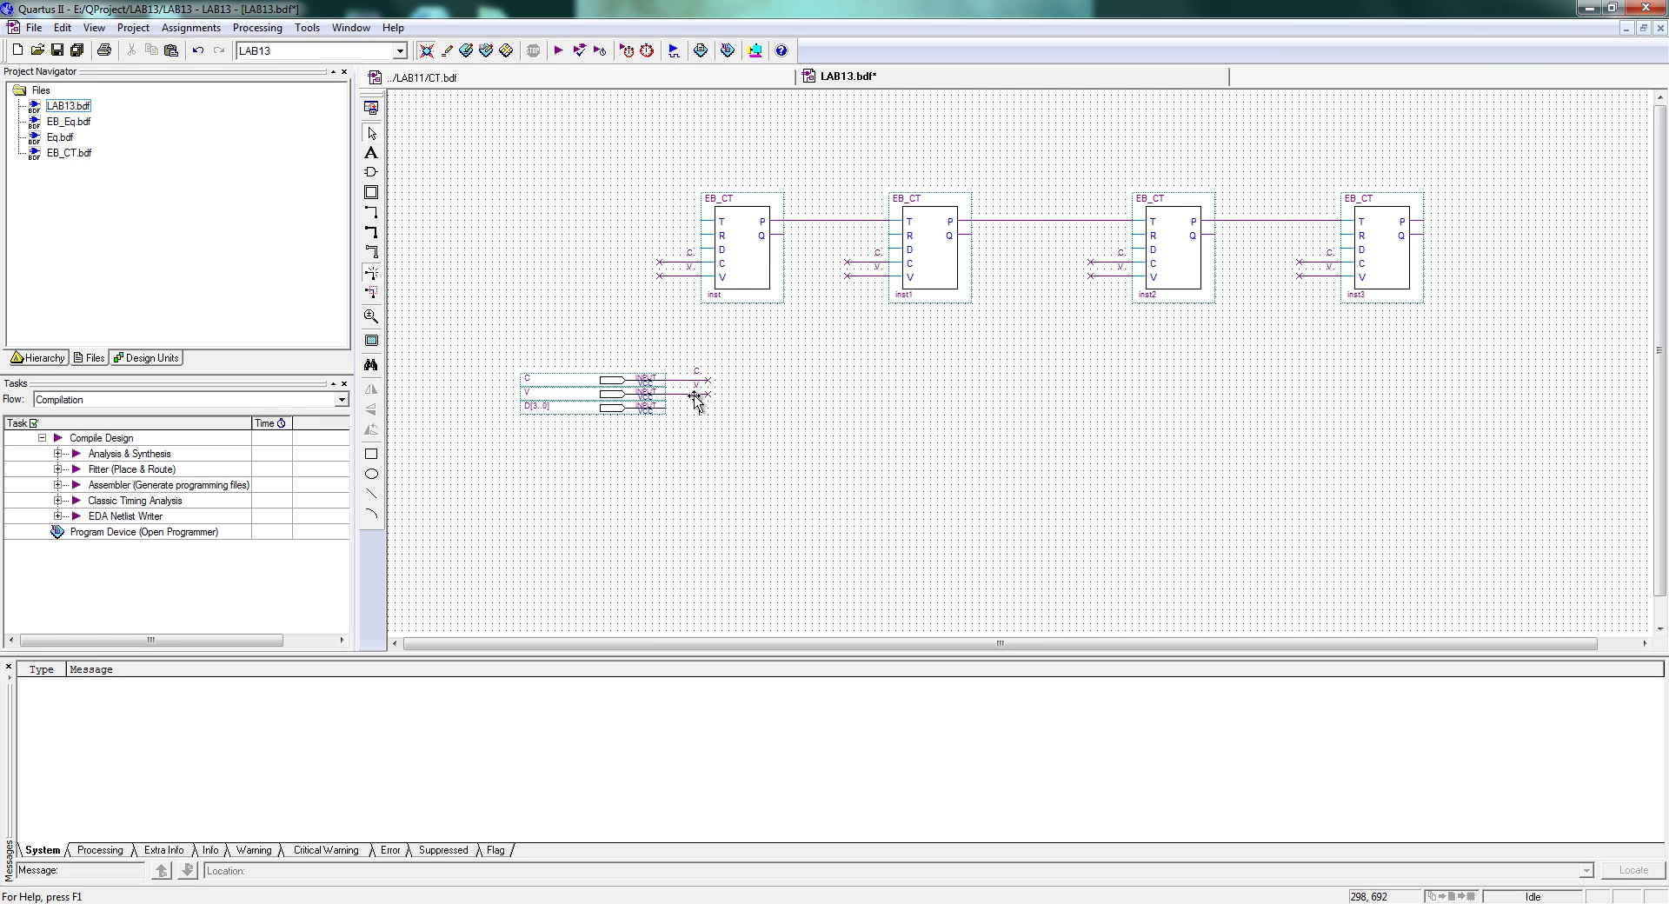
# Draw a stub from the D[3..0] pin, label it D[3..0] and convert it to a bus line
pyautogui.moveTo(666, 407); pyautogui.dragTo(707, 407)
pyautogui.click(695, 403)
pyautogui.press('Return')
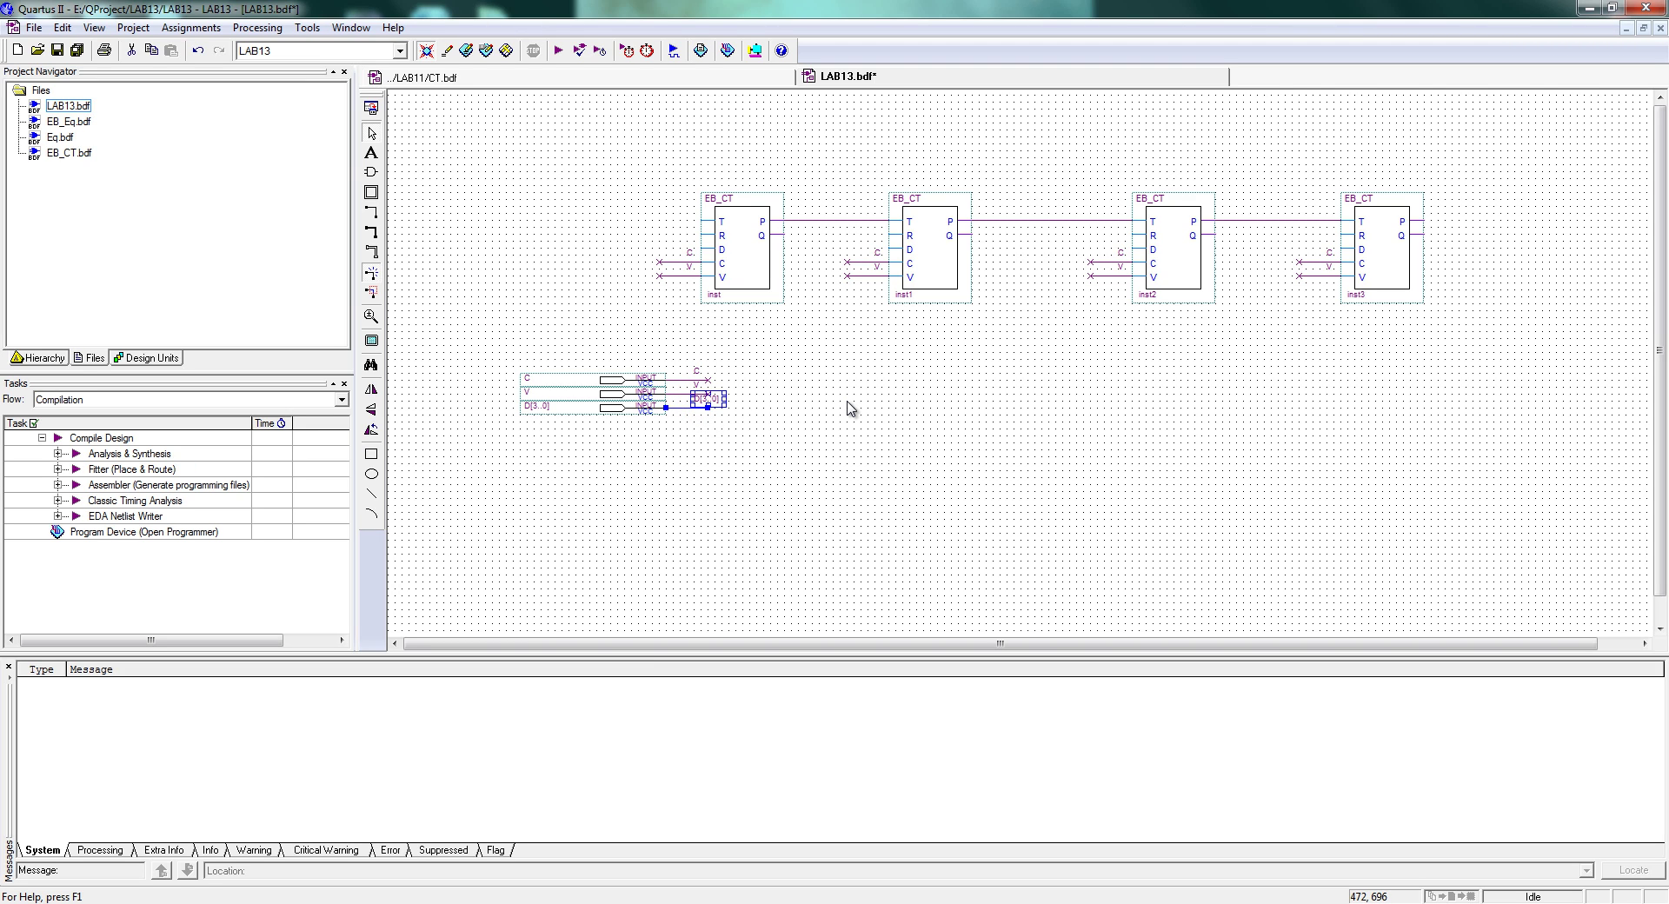
pyautogui.rightClick(681, 410)
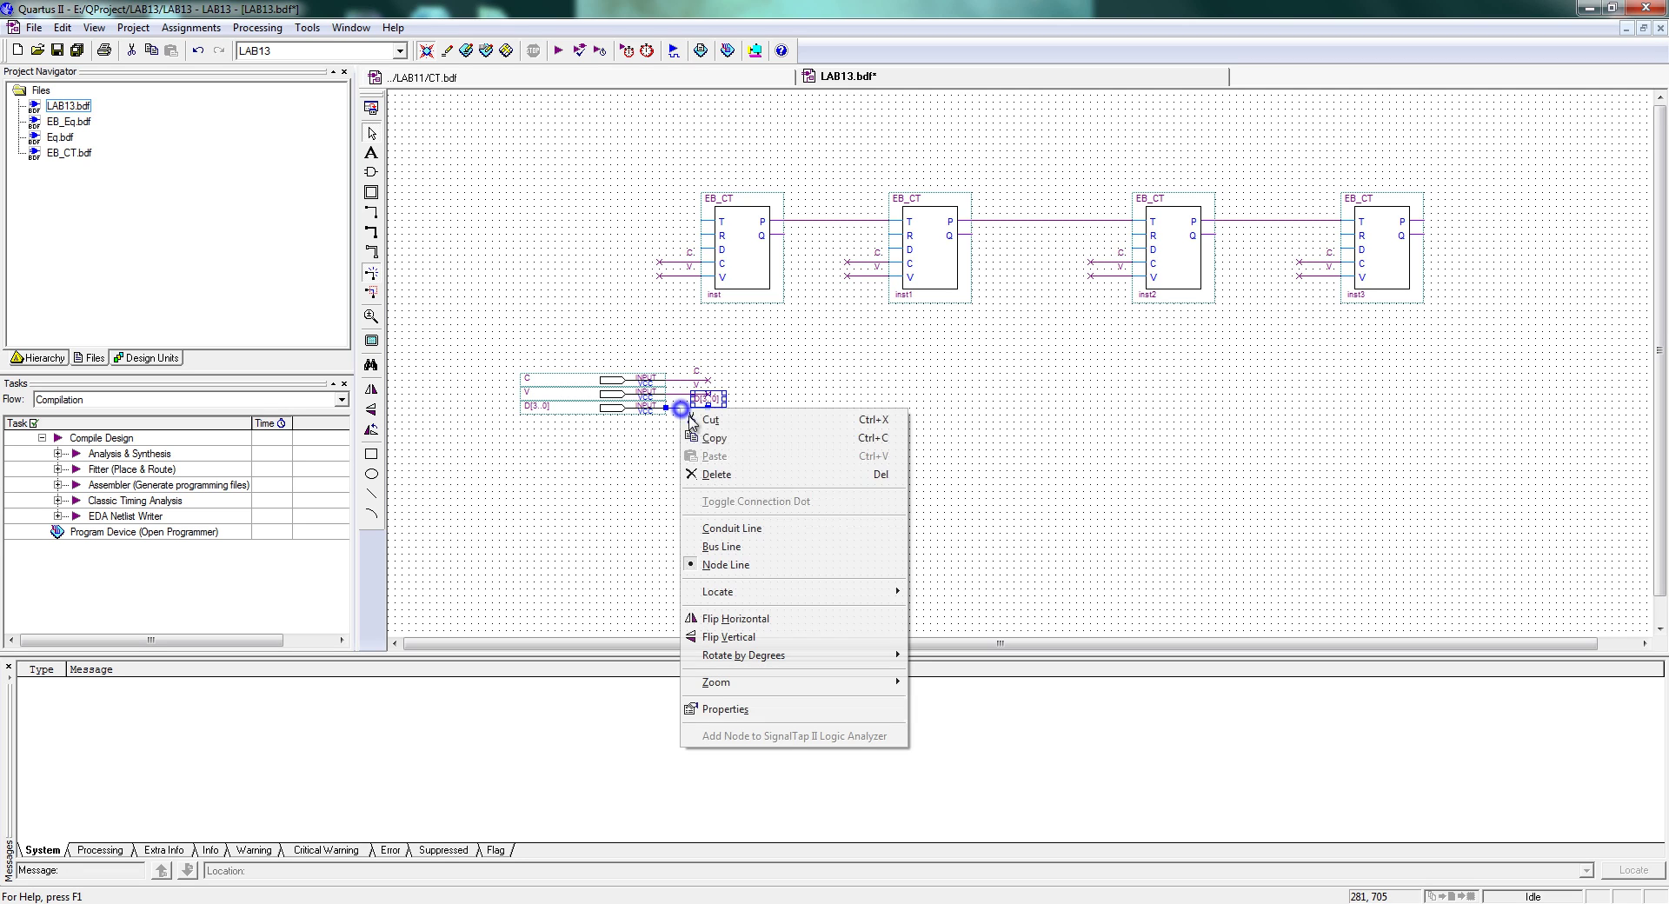
pyautogui.click(708, 545)
pyautogui.click(707, 411)
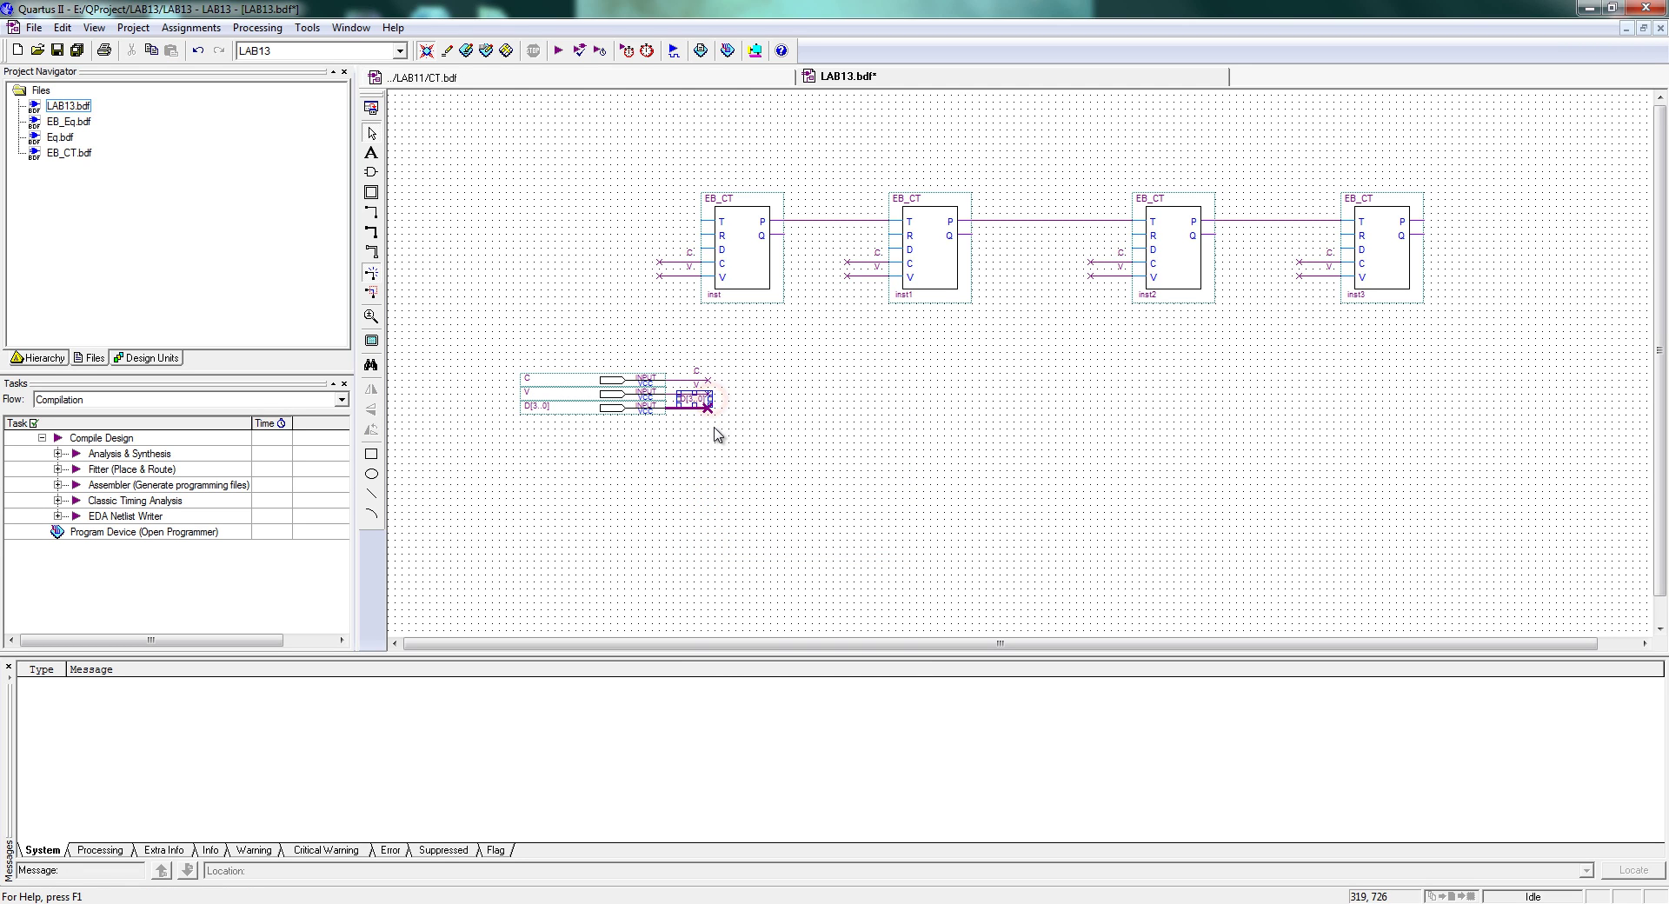
pyautogui.click(704, 410)
# Copy the D[3..0] stub to the first block's D input, label it D[0] and convert it to a node line
pyautogui.keyDown('ctrl'); pyautogui.moveTo(698, 408); pyautogui.dragTo(685, 242); pyautogui.keyUp('ctrl')
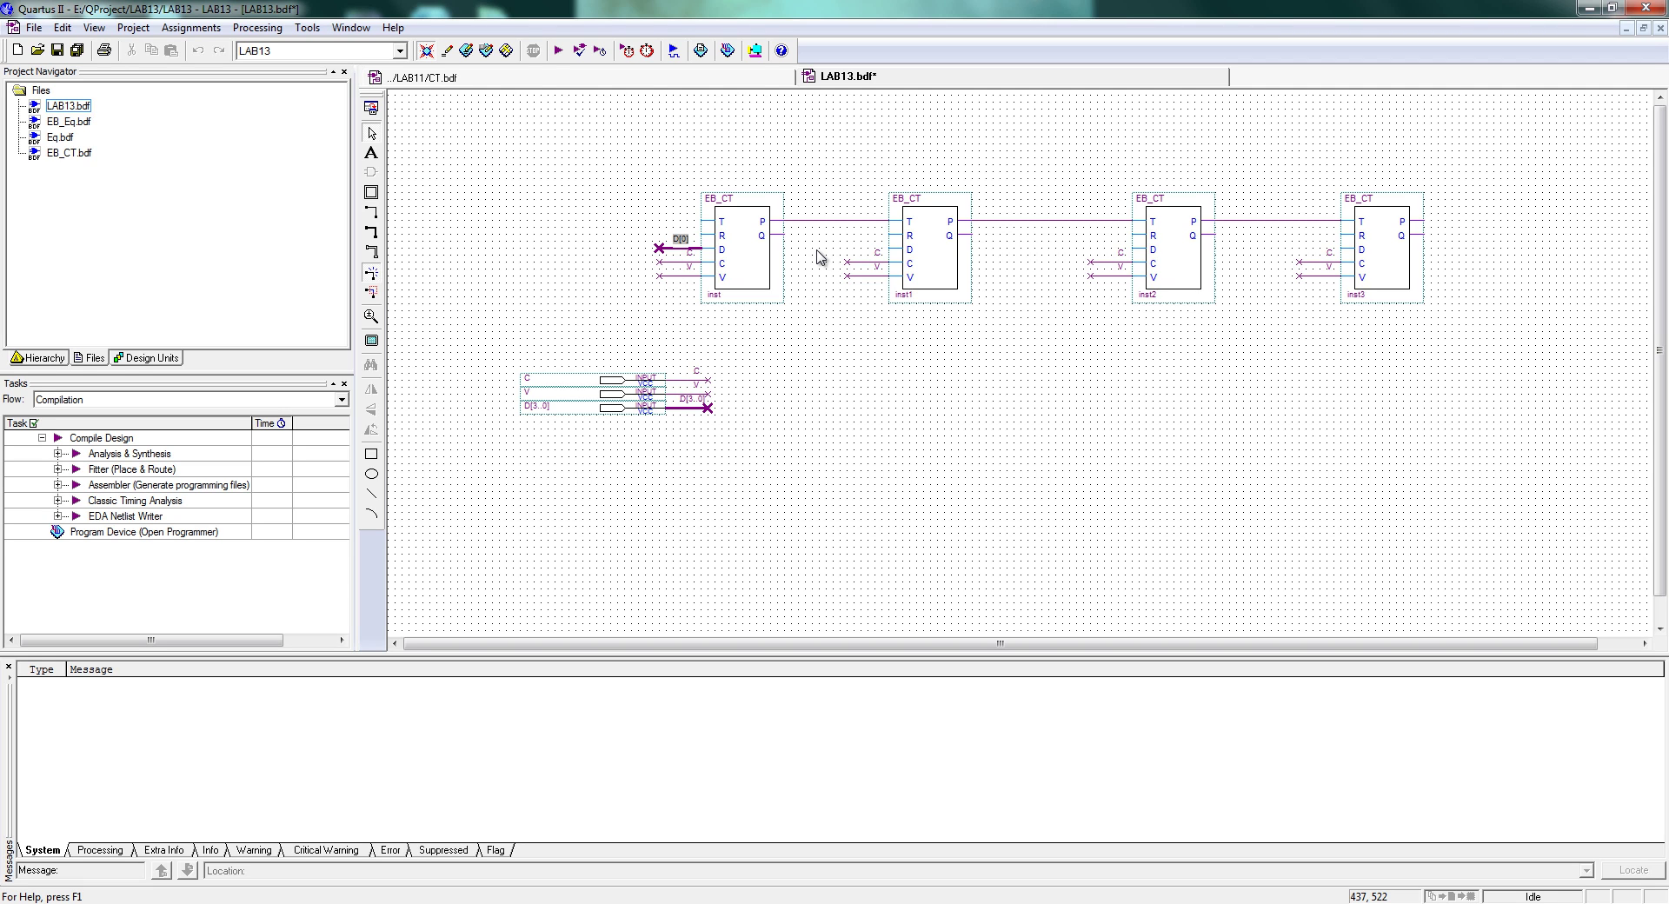
pyautogui.rightClick(682, 249)
pyautogui.click(722, 405)
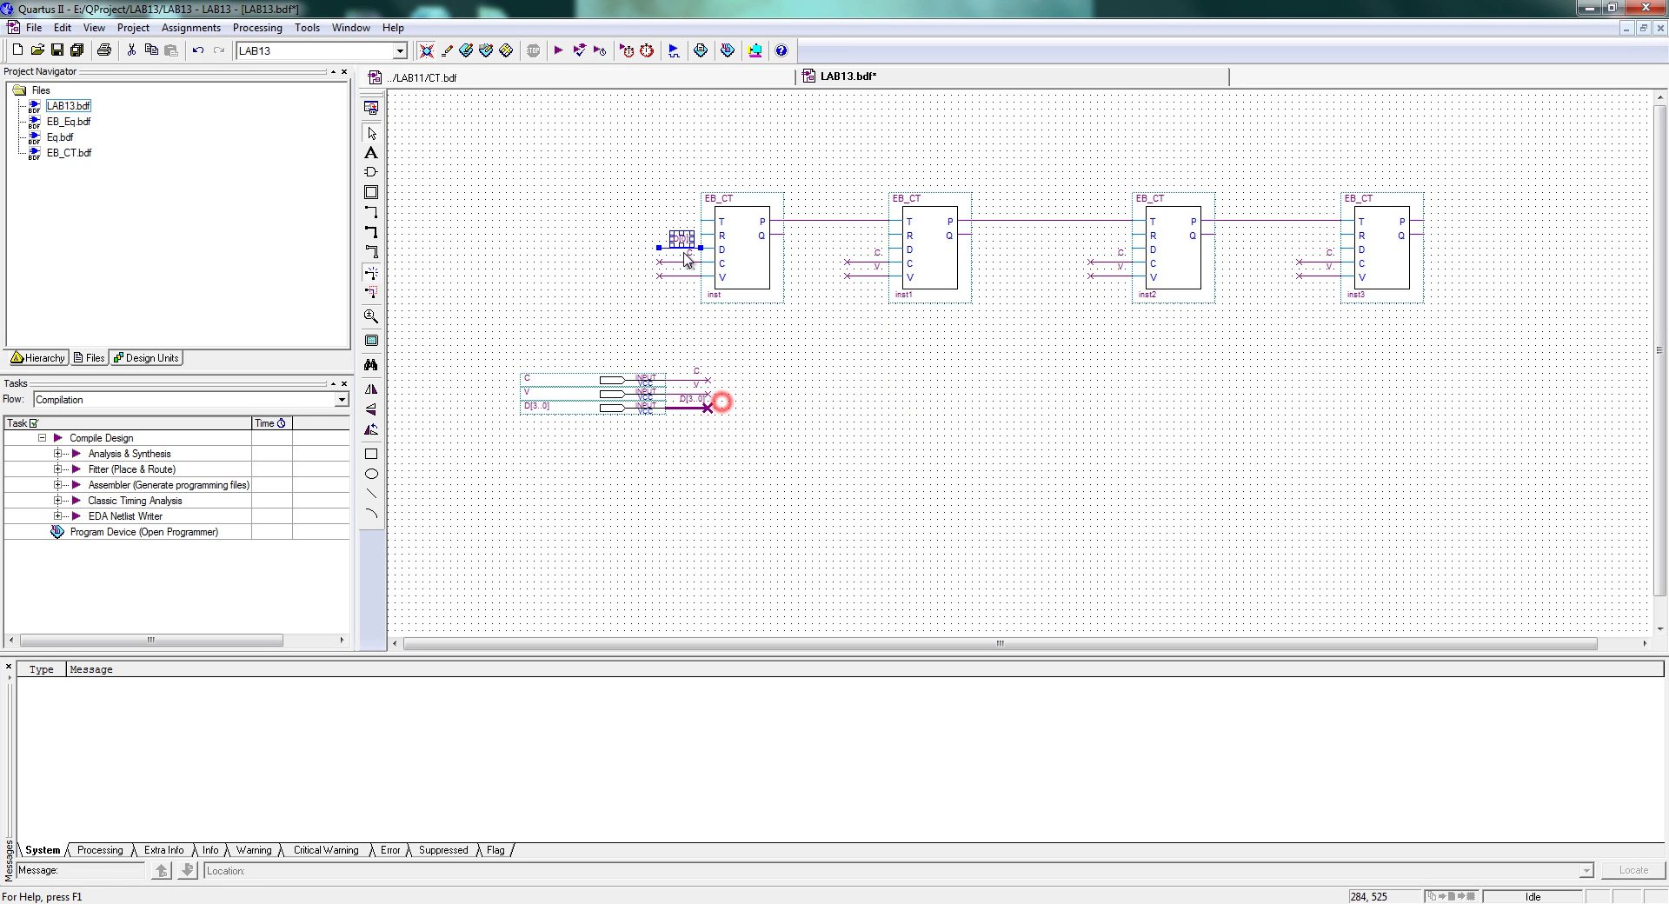
# Copy the D[0] stub to the D inputs of the other three blocks and label the copies D[1], D[2] and D[3]
pyautogui.keyDown('ctrl'); pyautogui.moveTo(682, 248); pyautogui.dragTo(1318, 254); pyautogui.keyUp('ctrl')
pyautogui.click(683, 242)
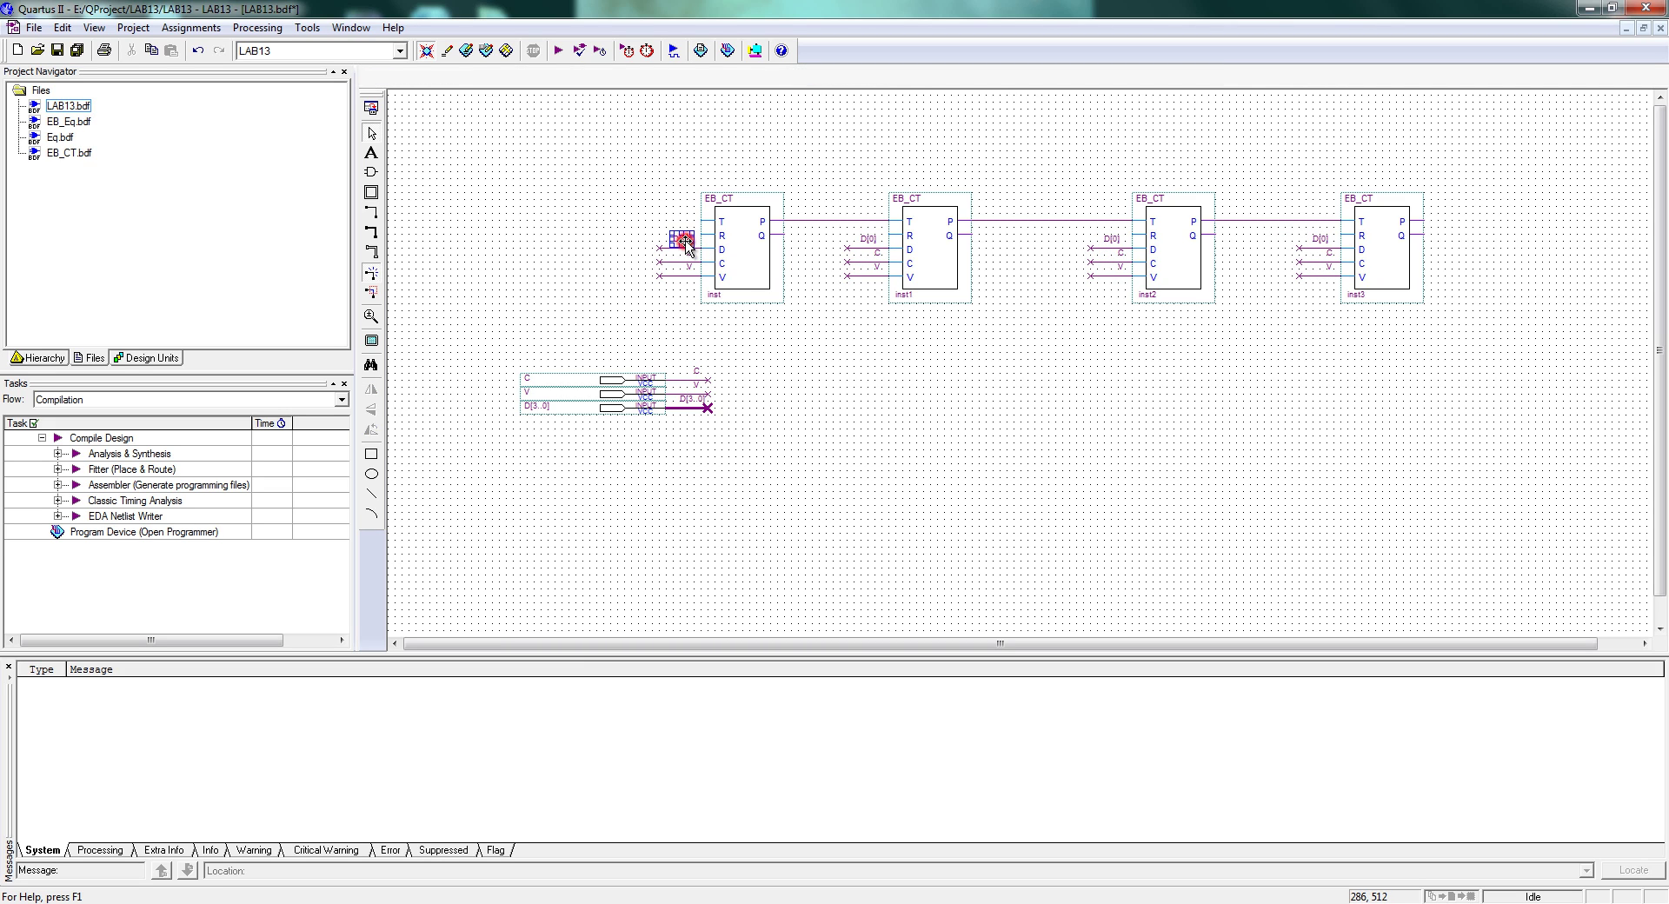
pyautogui.click(869, 242)
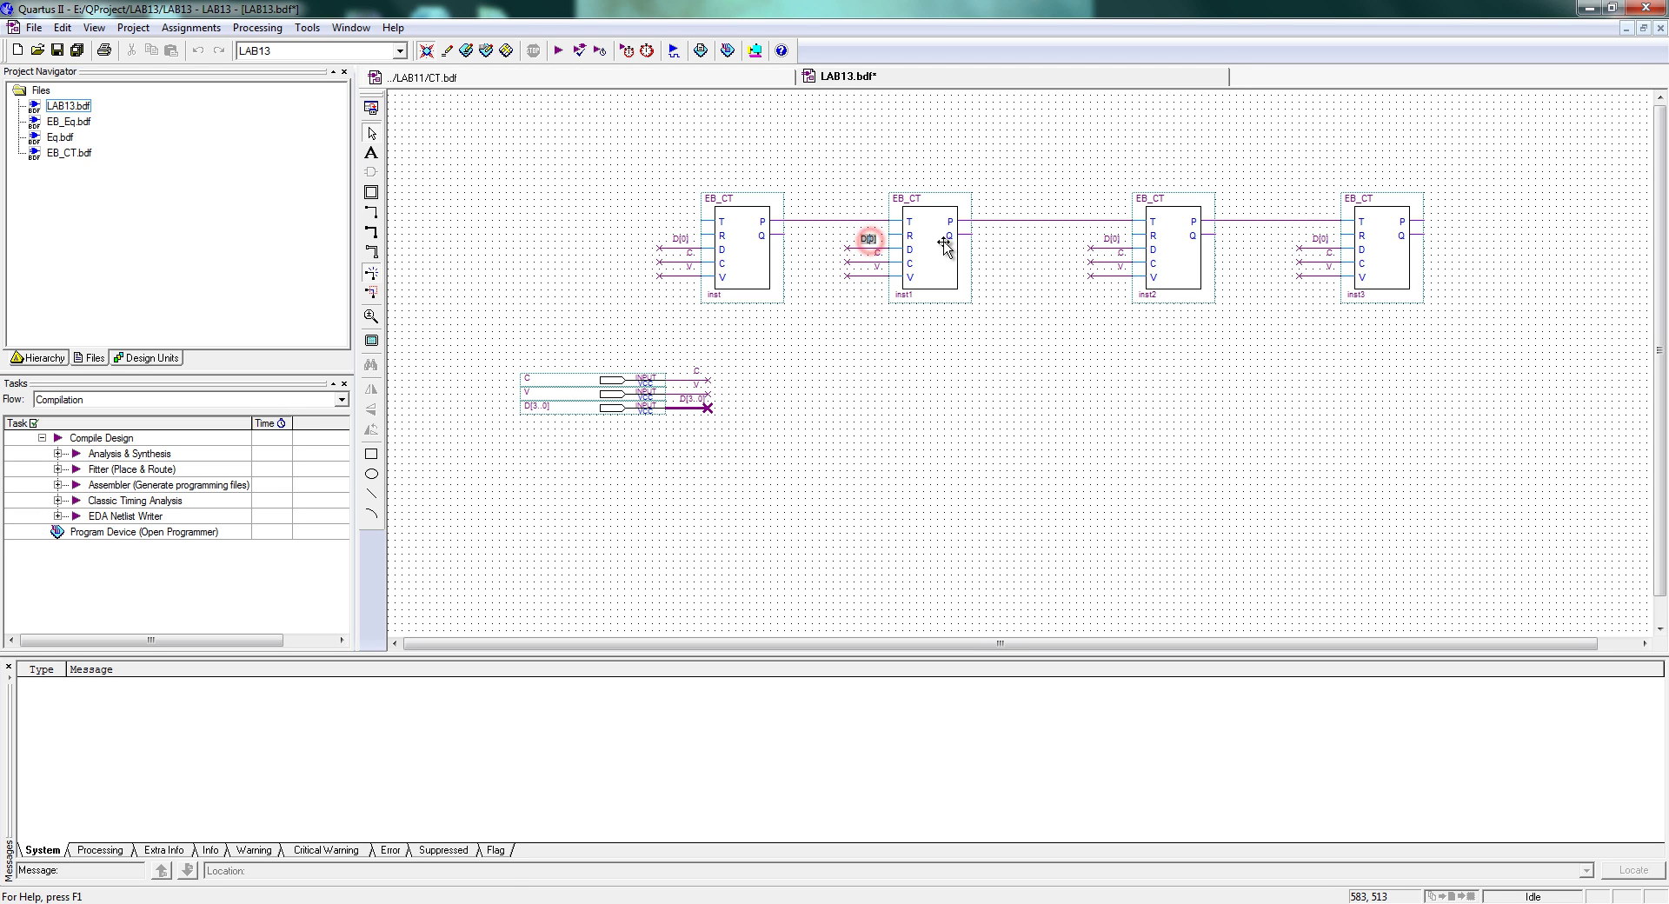
pyautogui.click(1112, 238)
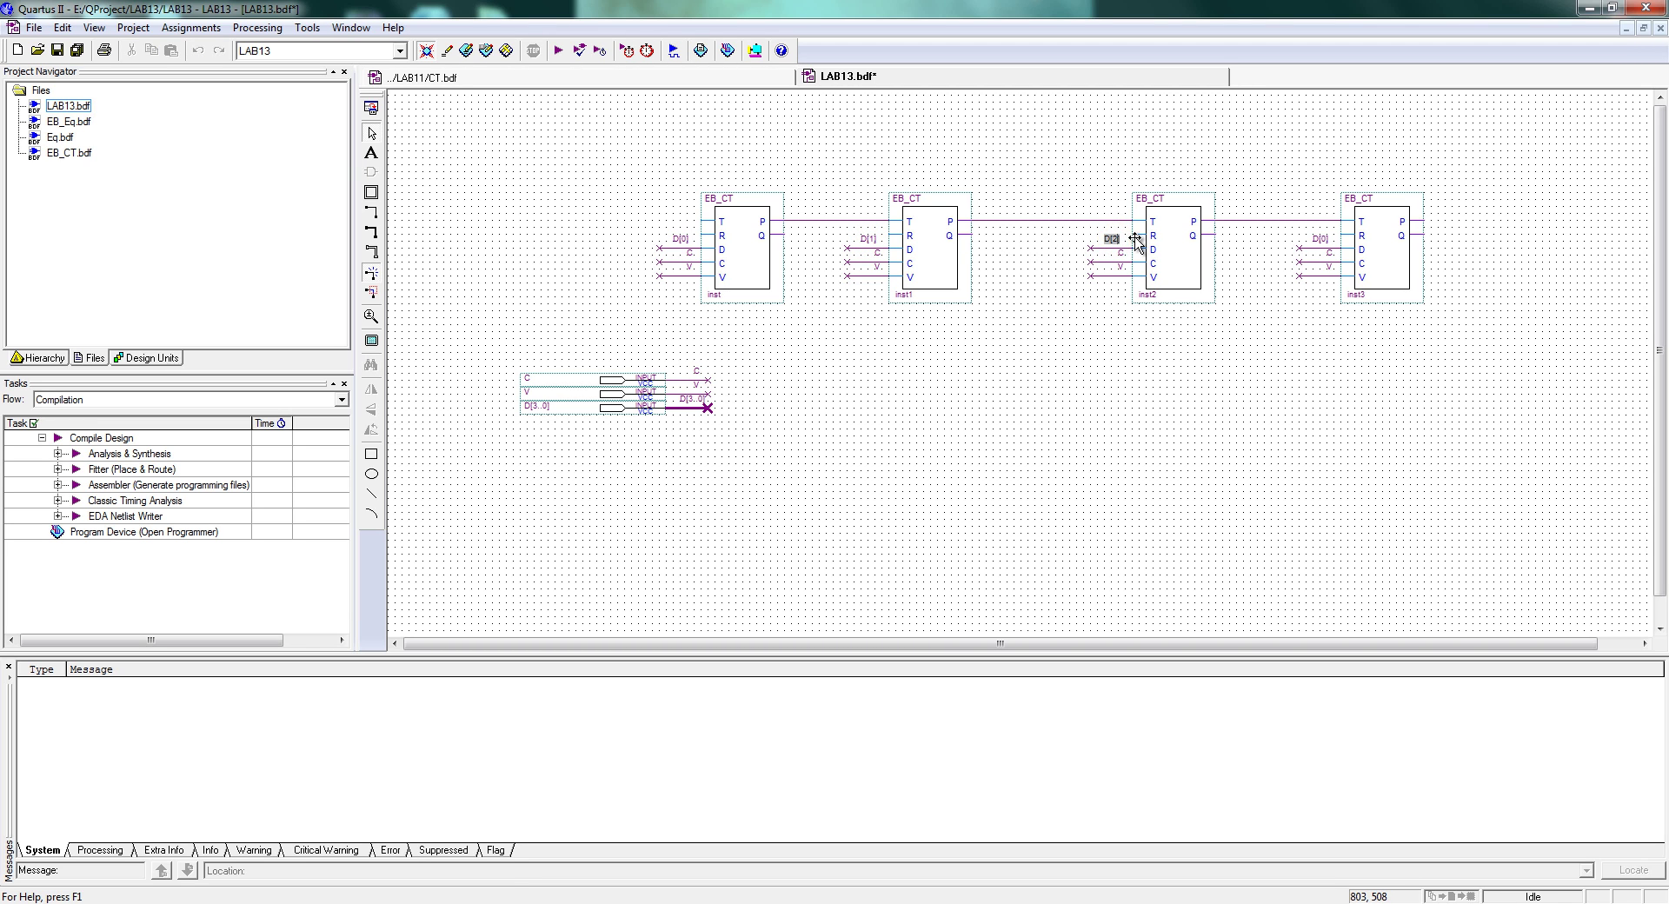
pyautogui.click(1320, 239)
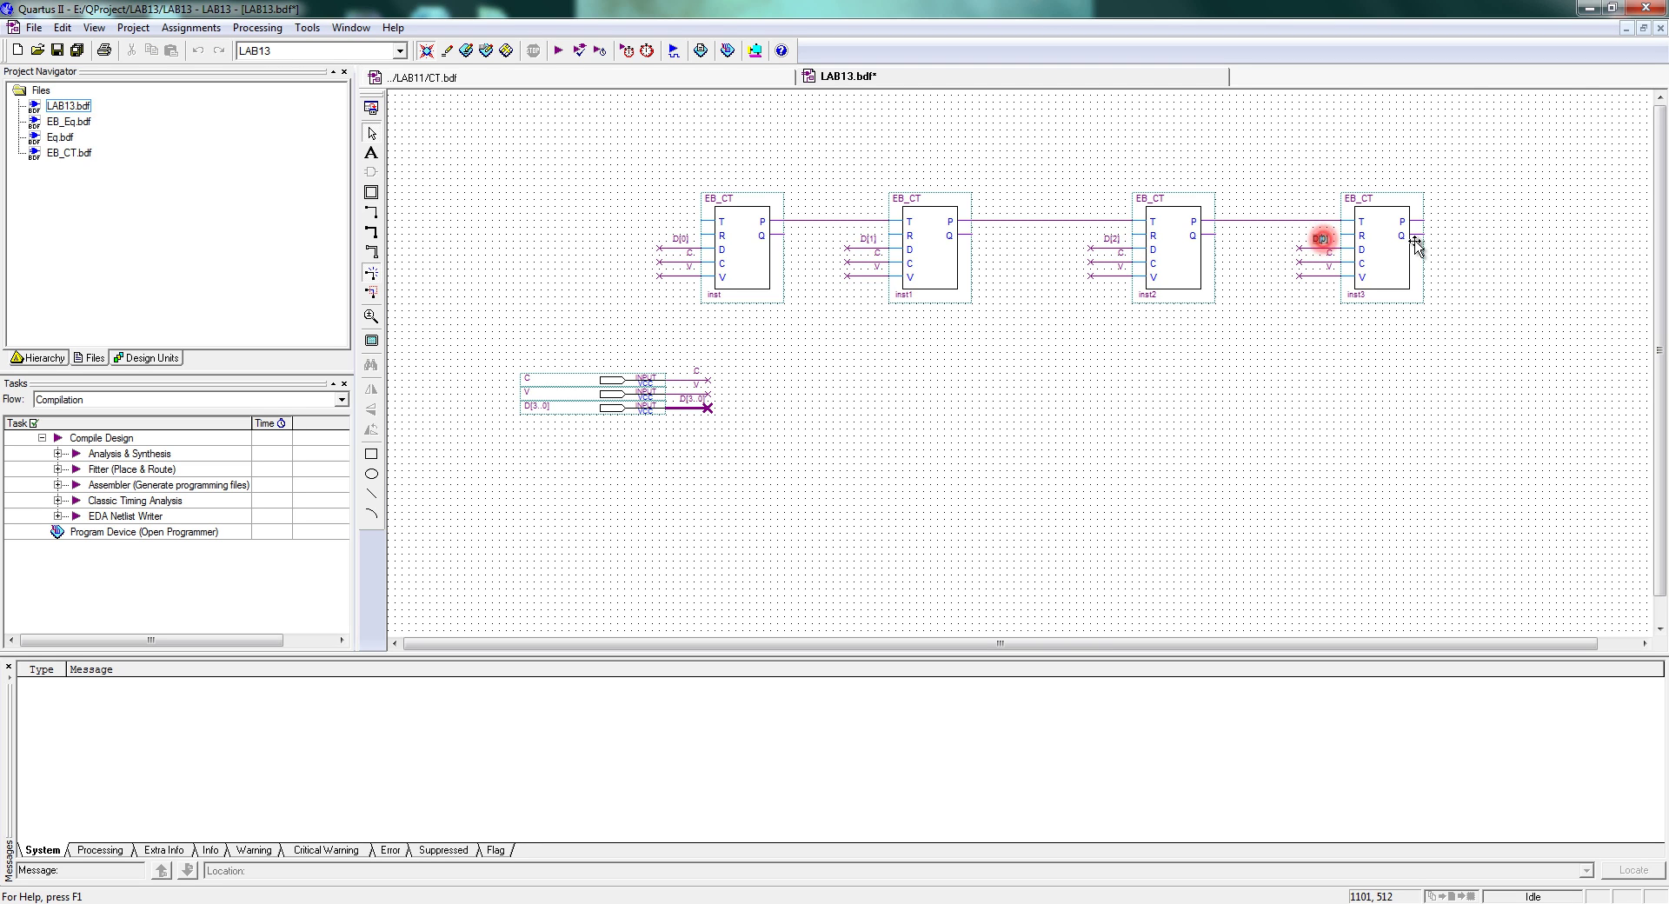
pyautogui.click(864, 383)
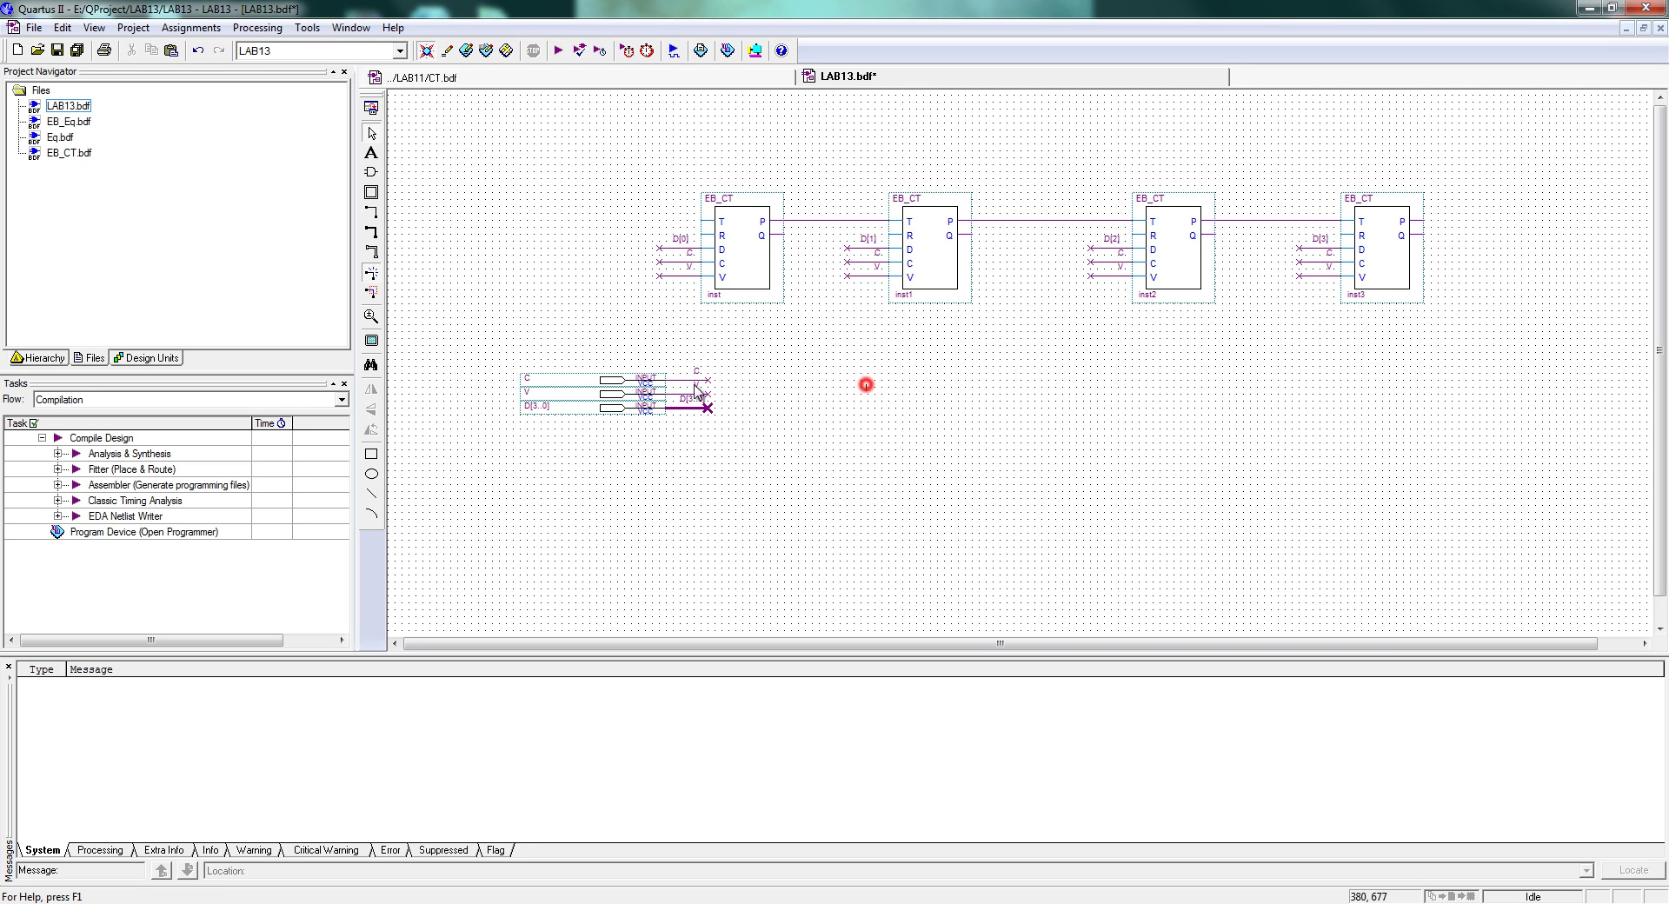
# Copy the D[3..0] input pin directly below itself and name the copy R
pyautogui.click(615, 414)
pyautogui.keyDown('ctrl'); pyautogui.moveTo(615, 414); pyautogui.dragTo(609, 427); pyautogui.keyUp('ctrl')
pyautogui.doubleClick(575, 426)
pyautogui.write('R')
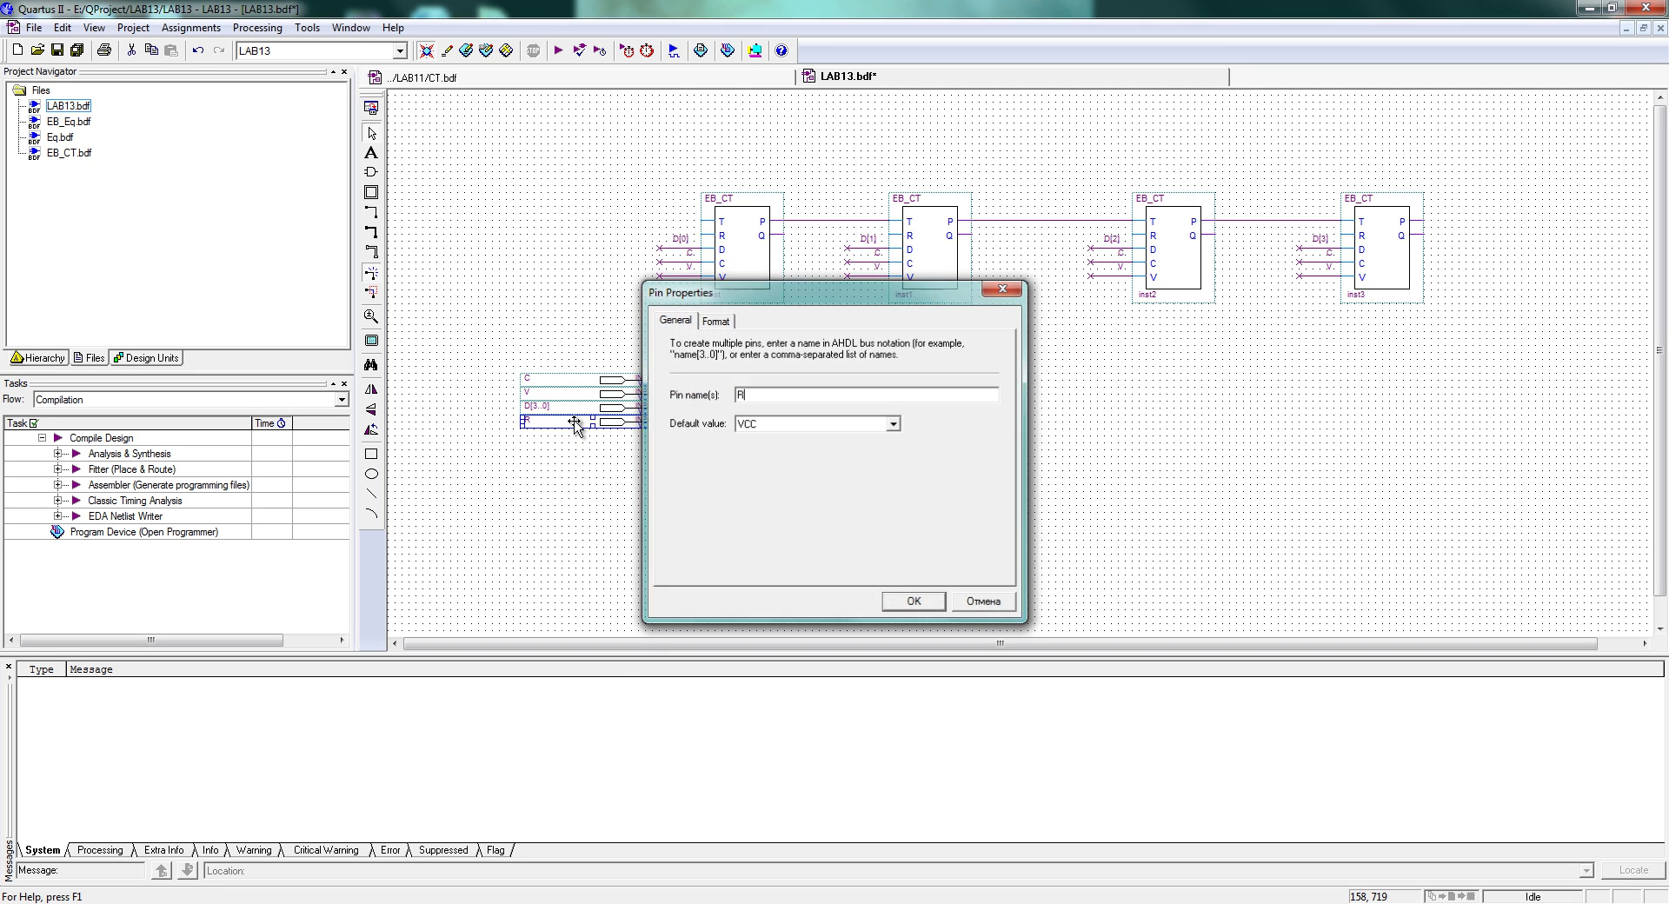
pyautogui.press('Return')
# Copy the V pin's labelled stub to the R pin and label the copy R
pyautogui.click(701, 394)
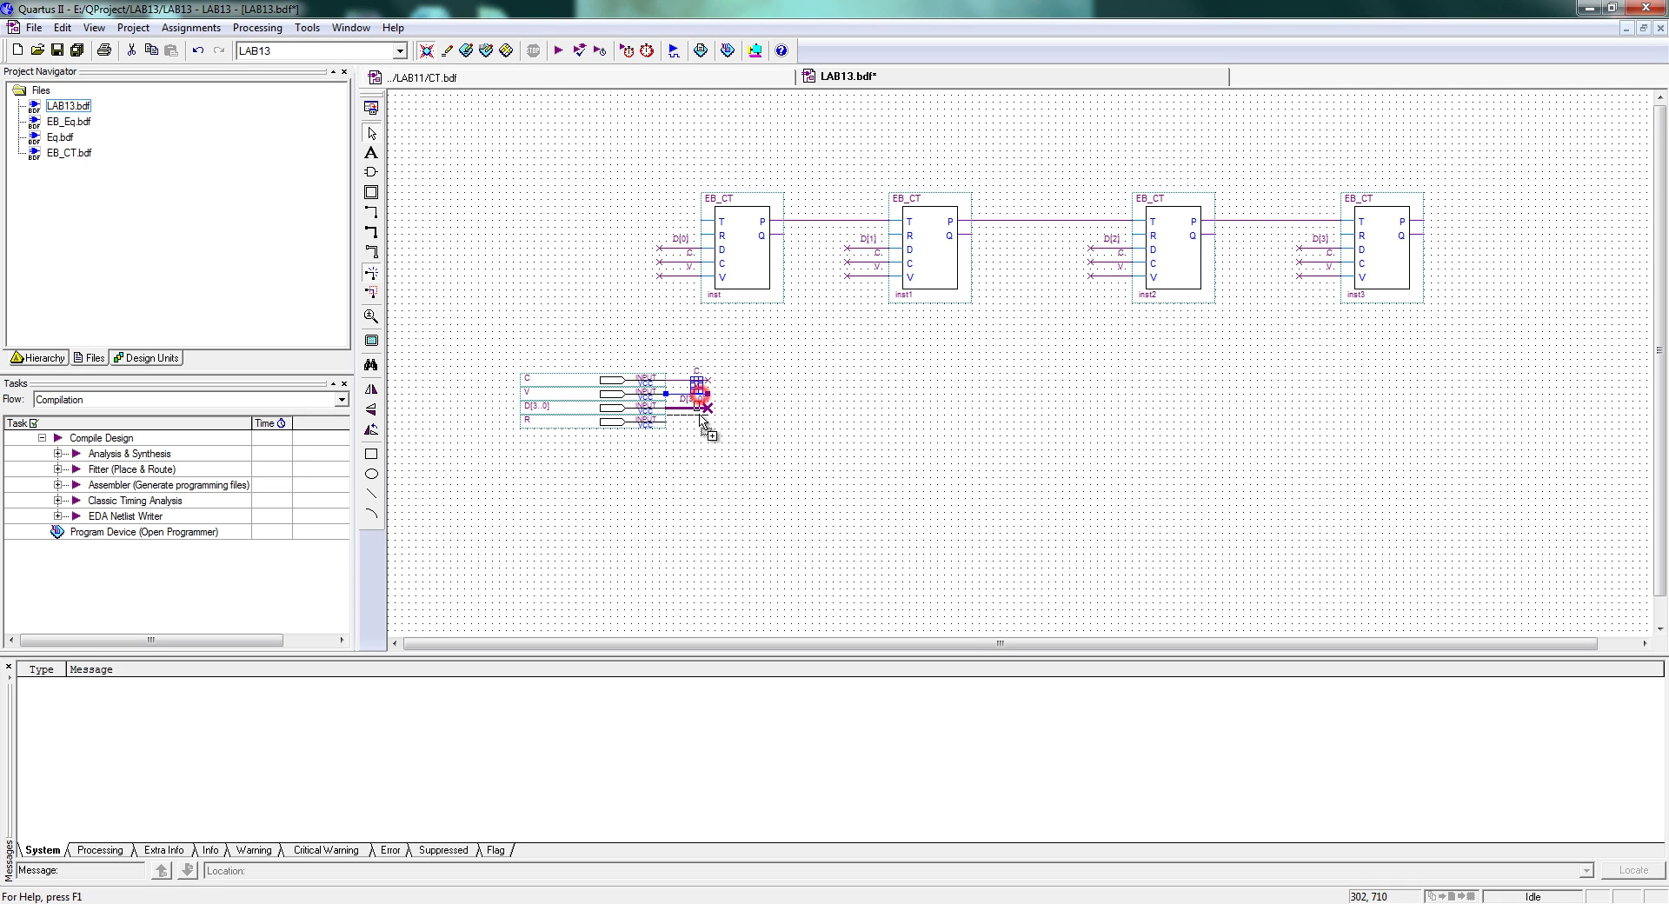
pyautogui.click(698, 417)
pyautogui.click(740, 507)
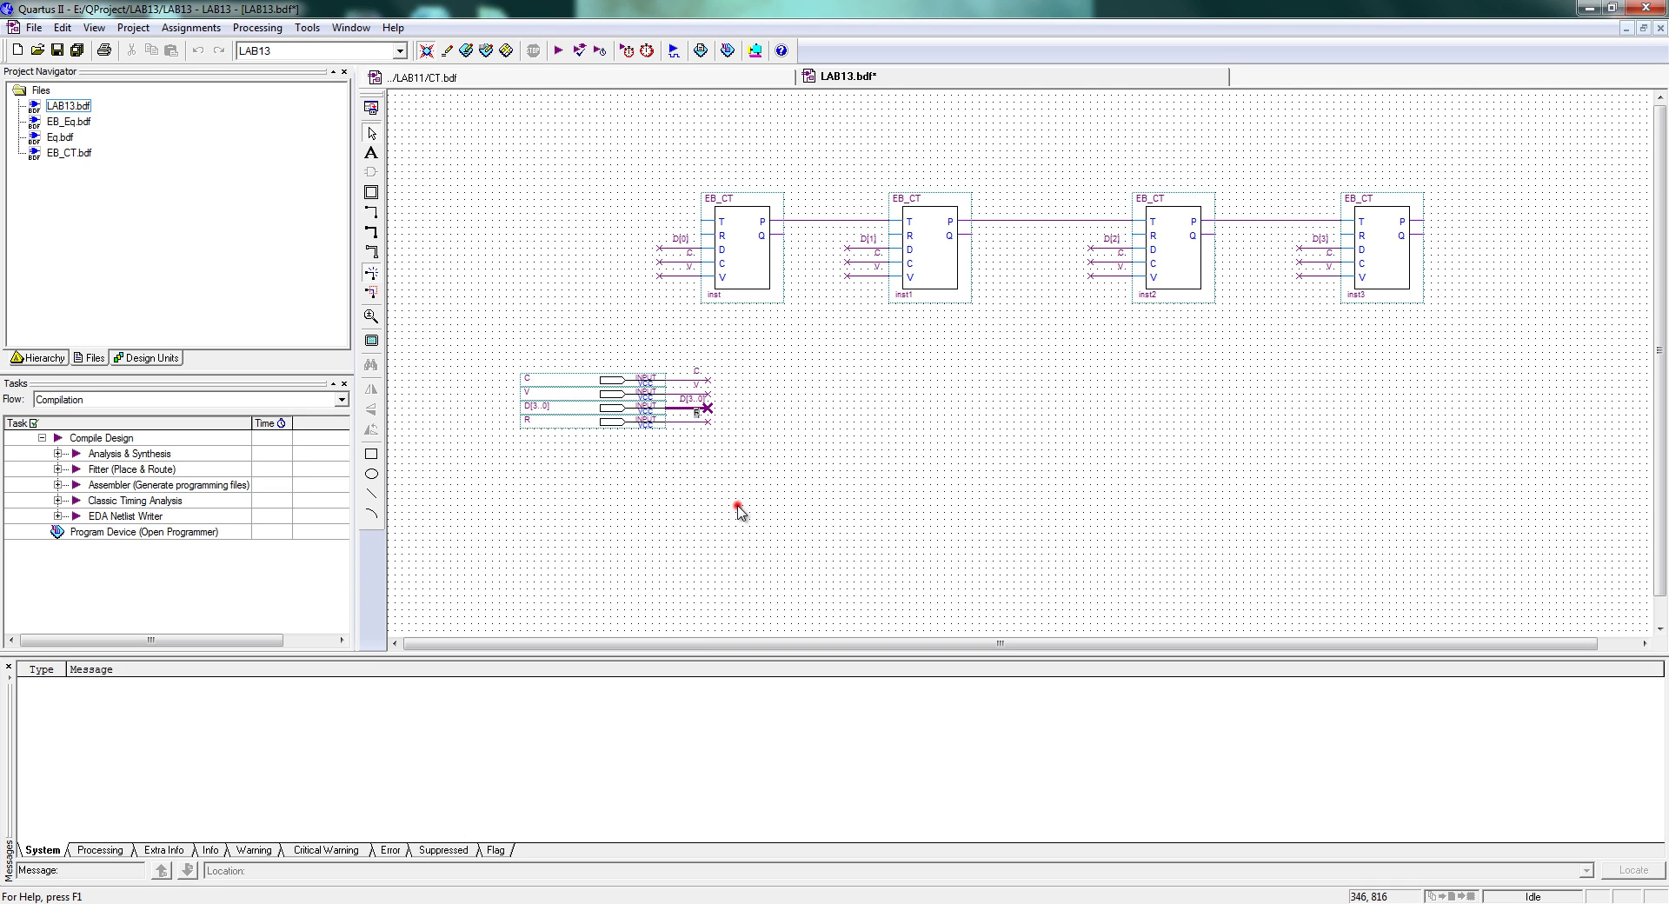
# Copy the R stub to the R inputs of all four EB_CT blocks
pyautogui.click(698, 423)
pyautogui.keyDown('ctrl'); pyautogui.moveTo(698, 423); pyautogui.dragTo(689, 235); pyautogui.keyUp('ctrl')
pyautogui.keyDown('ctrl'); pyautogui.moveTo(818, 251); pyautogui.dragTo(1333, 243); pyautogui.keyUp('ctrl')
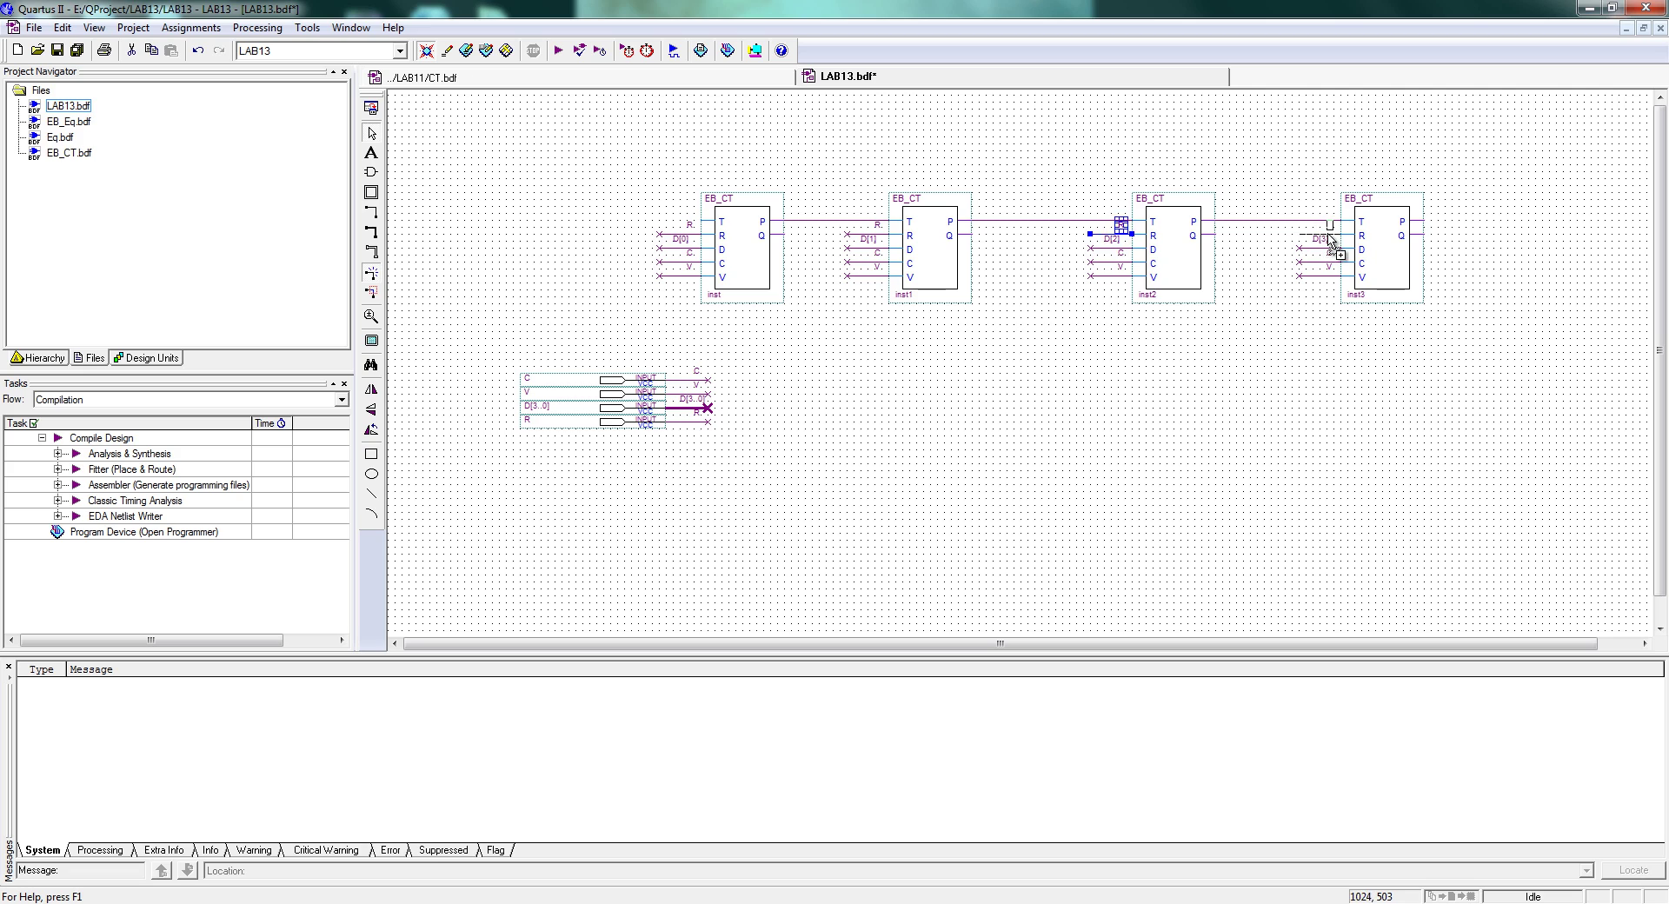
pyautogui.click(1281, 324)
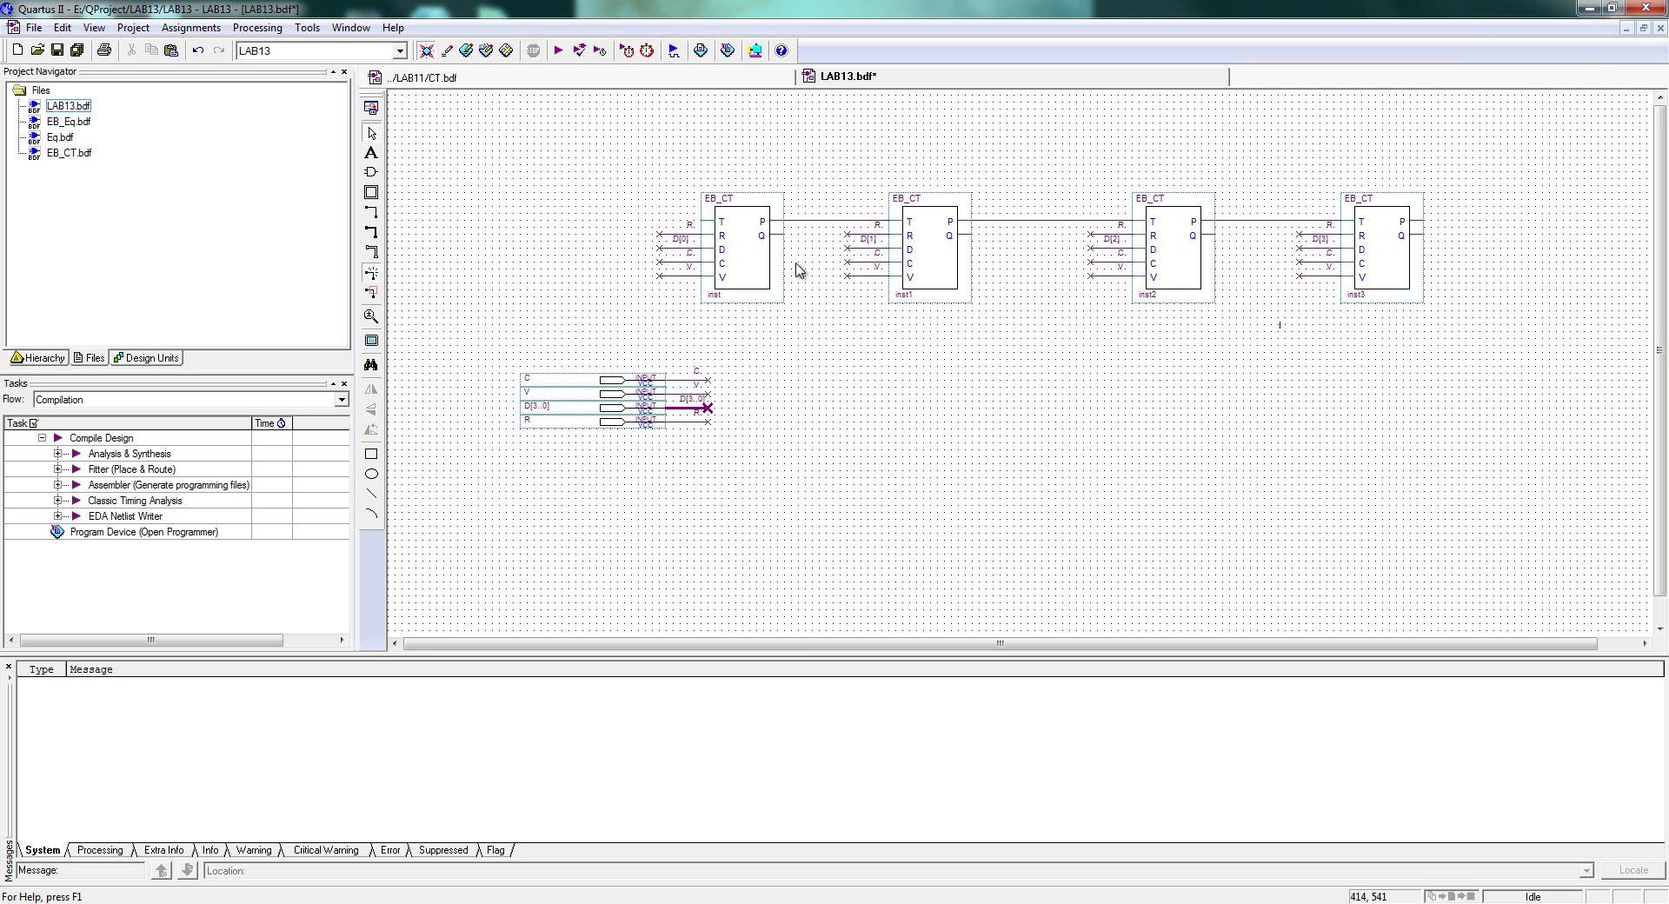
# Place an output pin to the right of the input pins and name it Q[3..0]
pyautogui.doubleClick(738, 397)
pyautogui.write('outp')
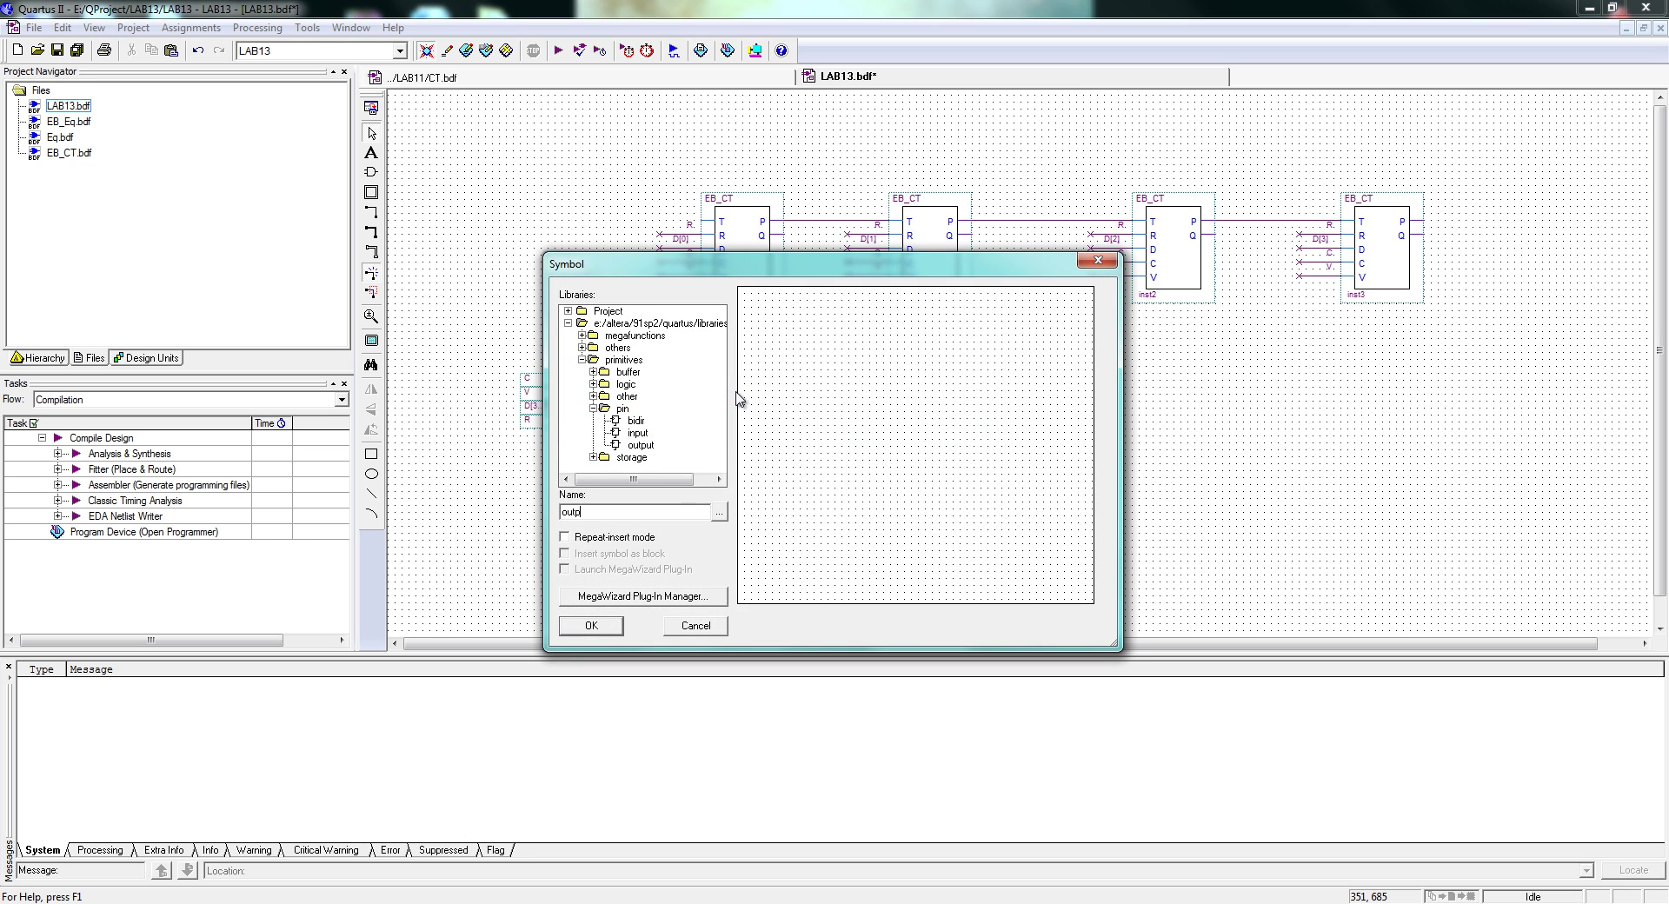
pyautogui.write('ut')
pyautogui.press('Return')
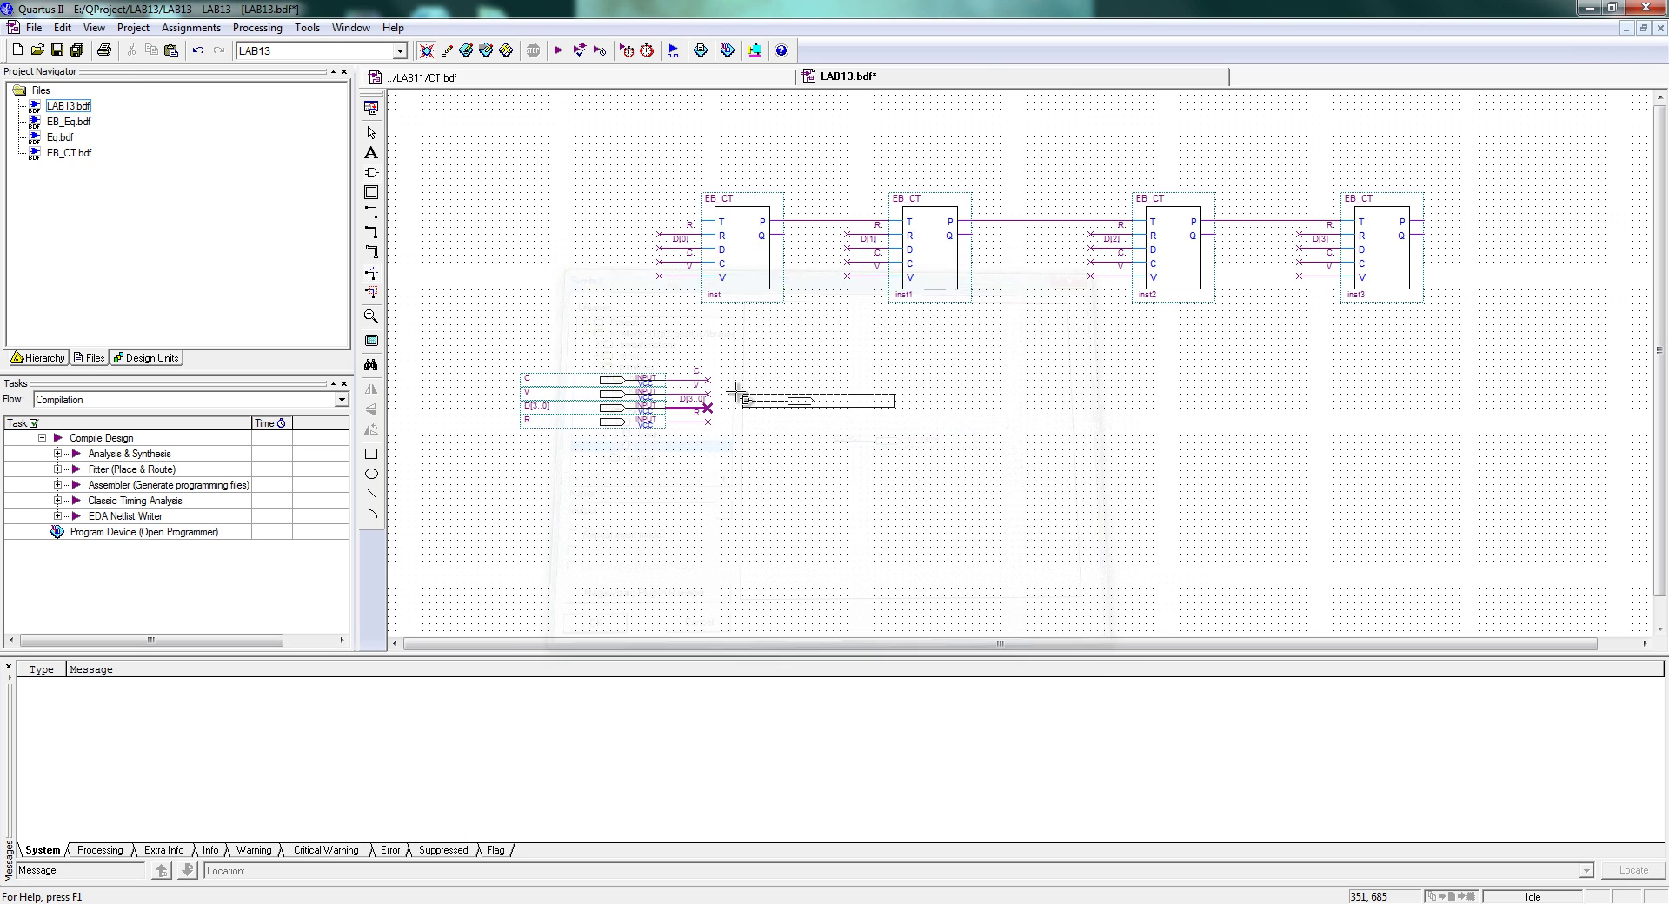
pyautogui.click(798, 378)
pyautogui.doubleClick(906, 385)
pyautogui.write('Q')
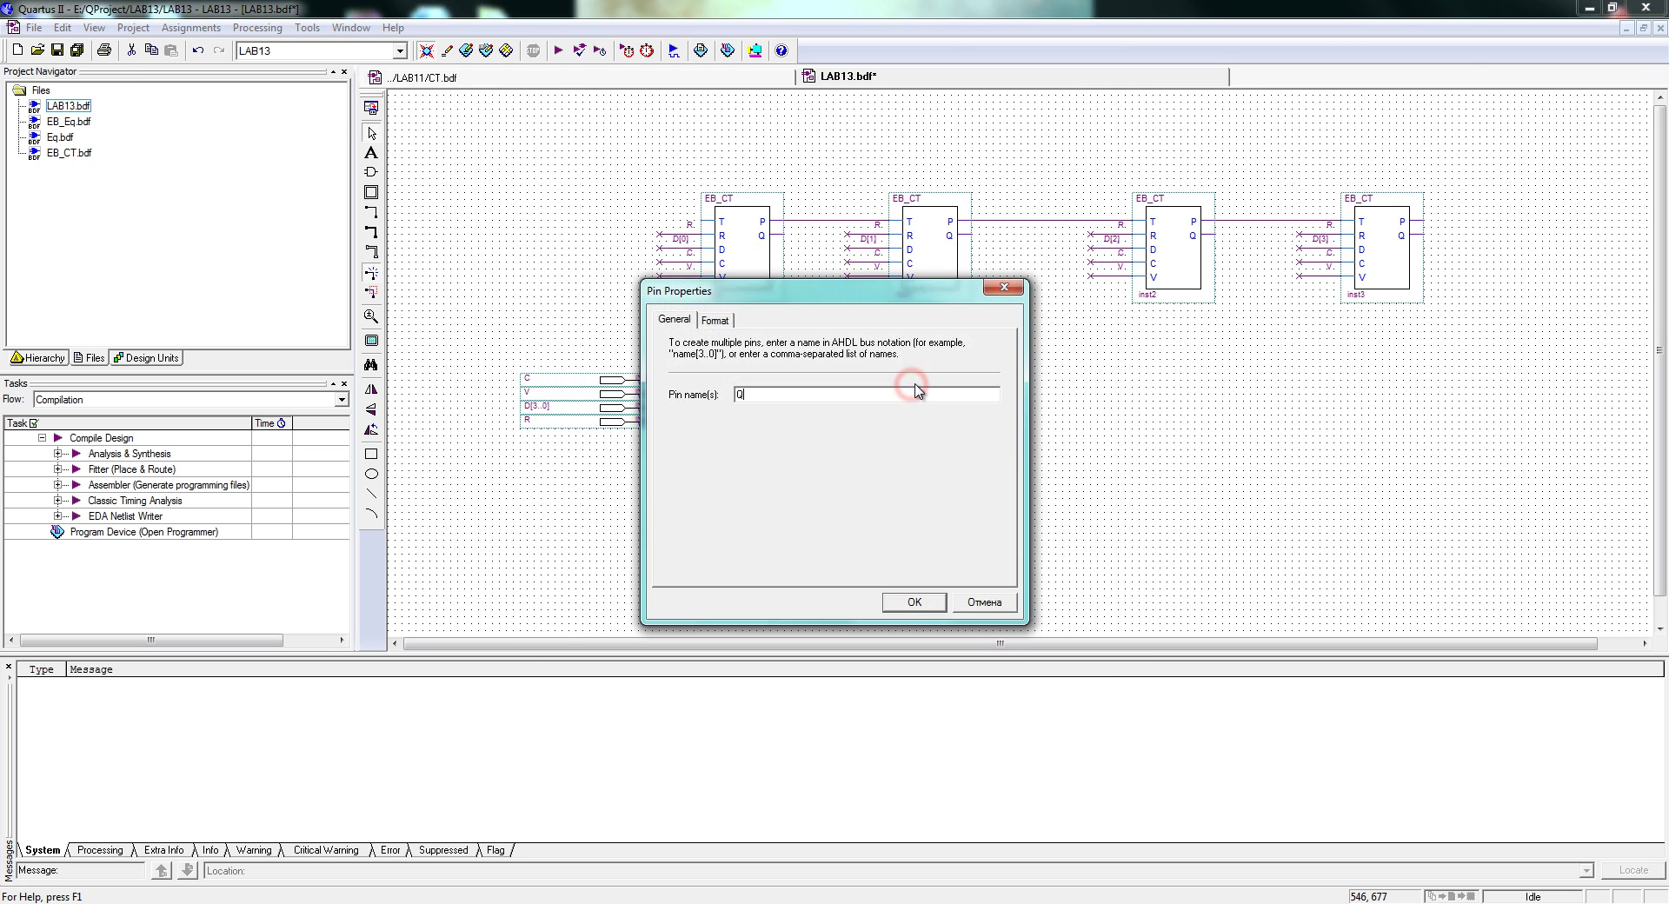
pyautogui.write('[3..0]')
pyautogui.press('Return')
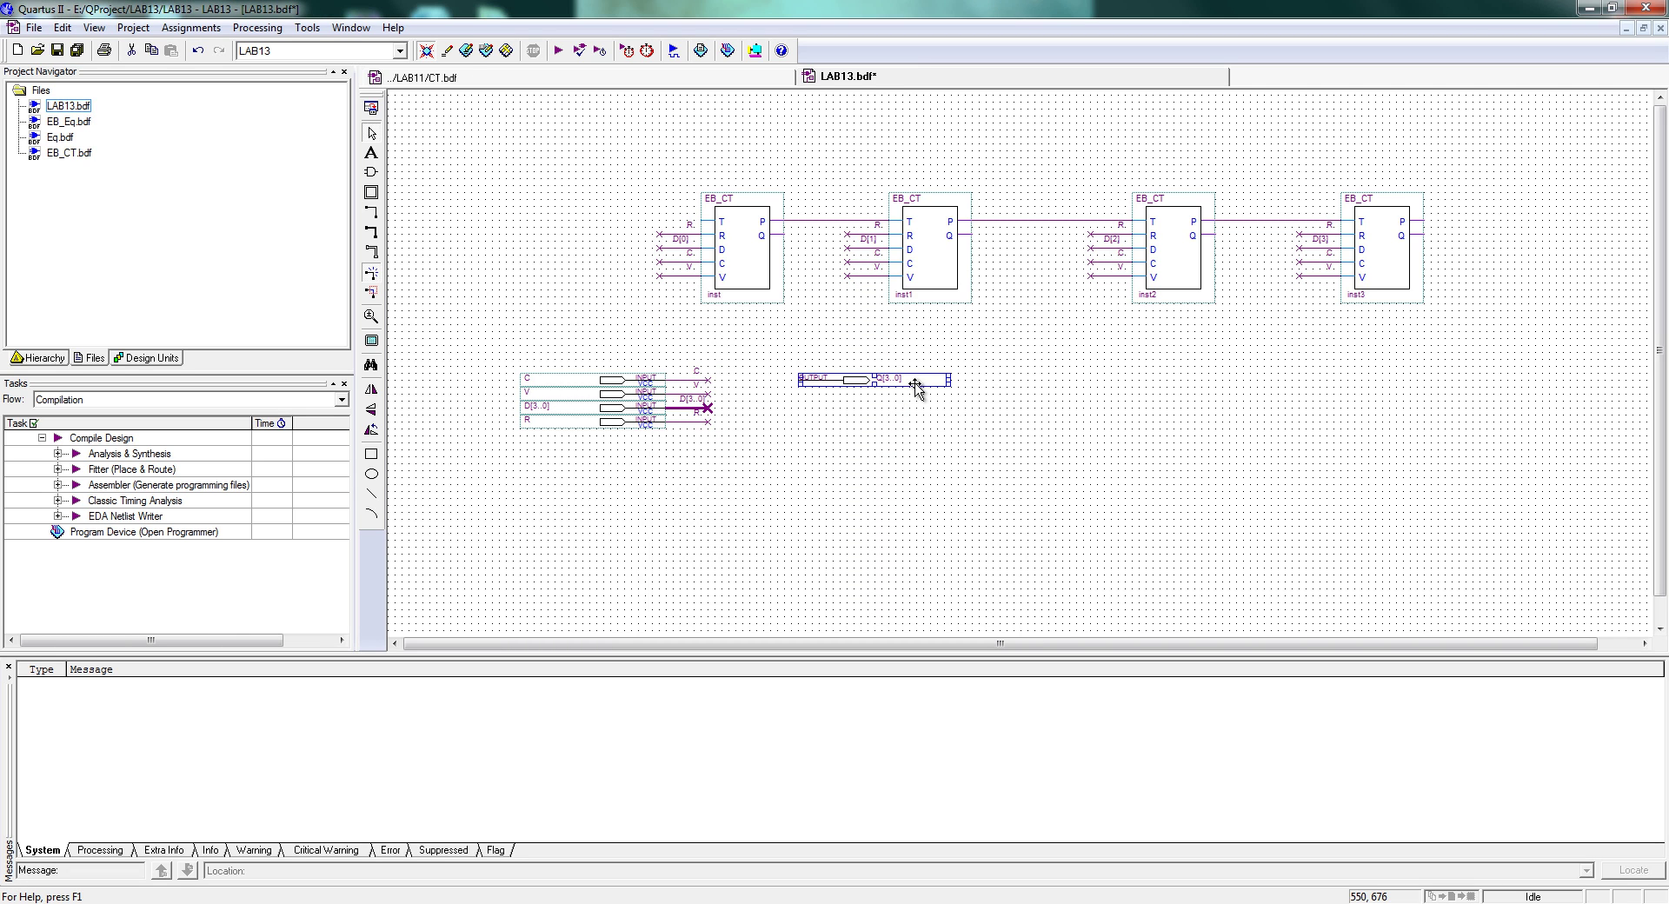
# Draw a bus stub from the Q[3..0] output pin and label it Q[3..0]
pyautogui.moveTo(800, 380); pyautogui.dragTo(756, 380)
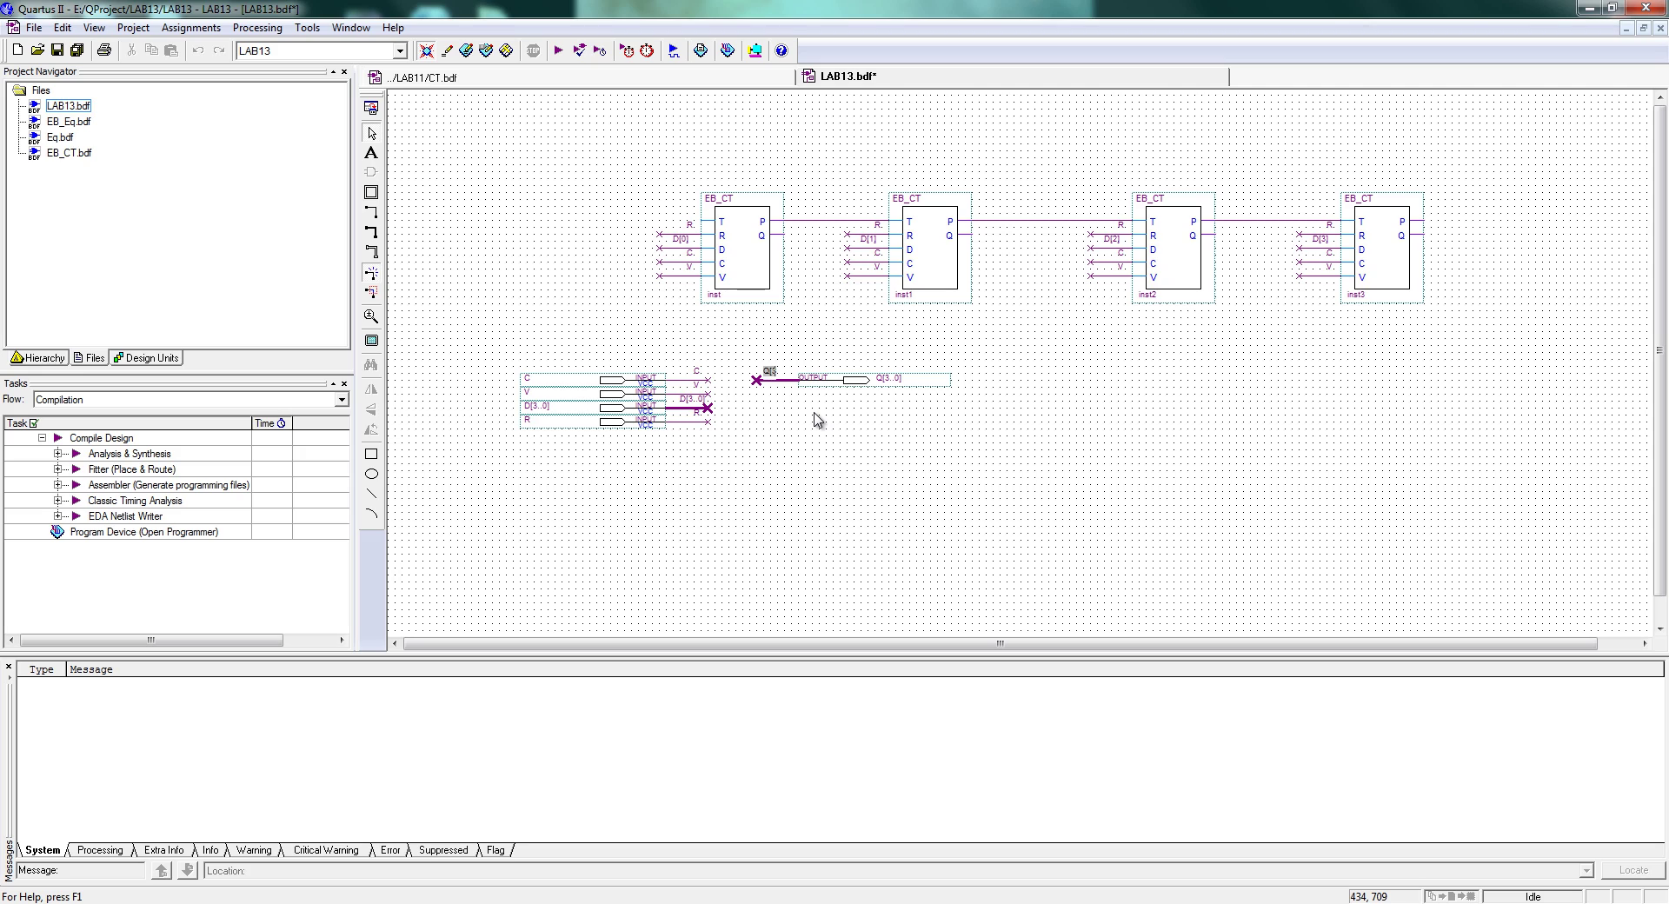
pyautogui.press('Return')
pyautogui.click(822, 268)
# Draw a stub from the first EB_CT block's Q output and label it Q[0]
pyautogui.moveTo(785, 234); pyautogui.dragTo(812, 235)
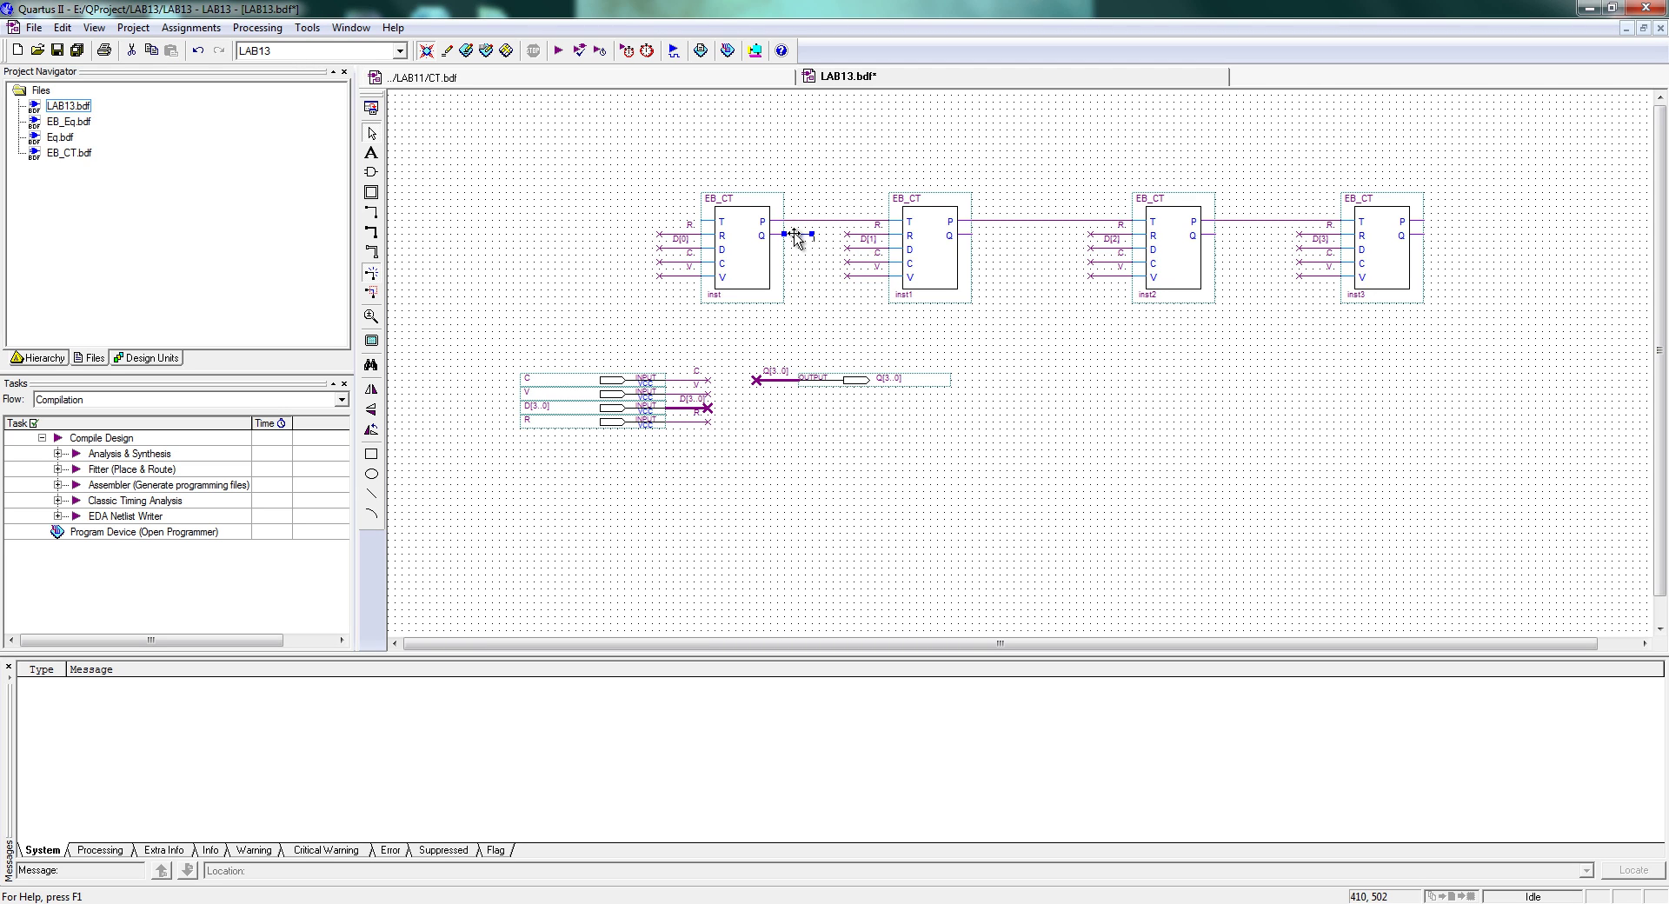
pyautogui.write('Q[0')
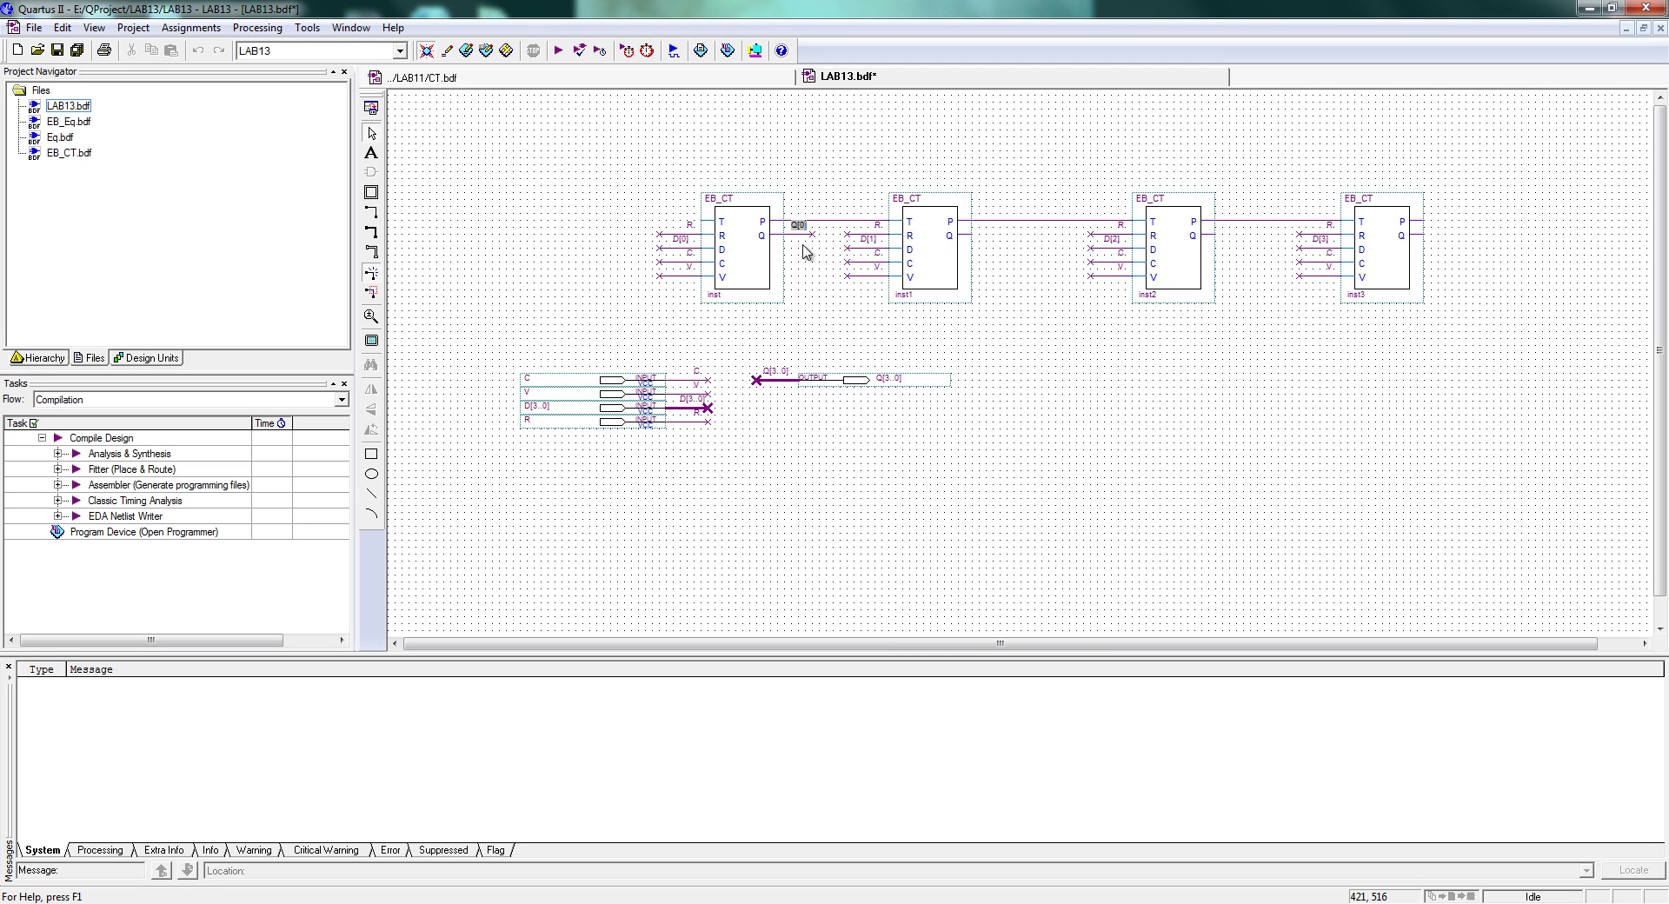
pyautogui.press('Tab')
# Copy the Q[0] stub to the Q outputs of the other three blocks and relabel the copies Q[1], Q[2] and Q[3]
pyautogui.moveTo(804, 250); pyautogui.dragTo(1443, 226)
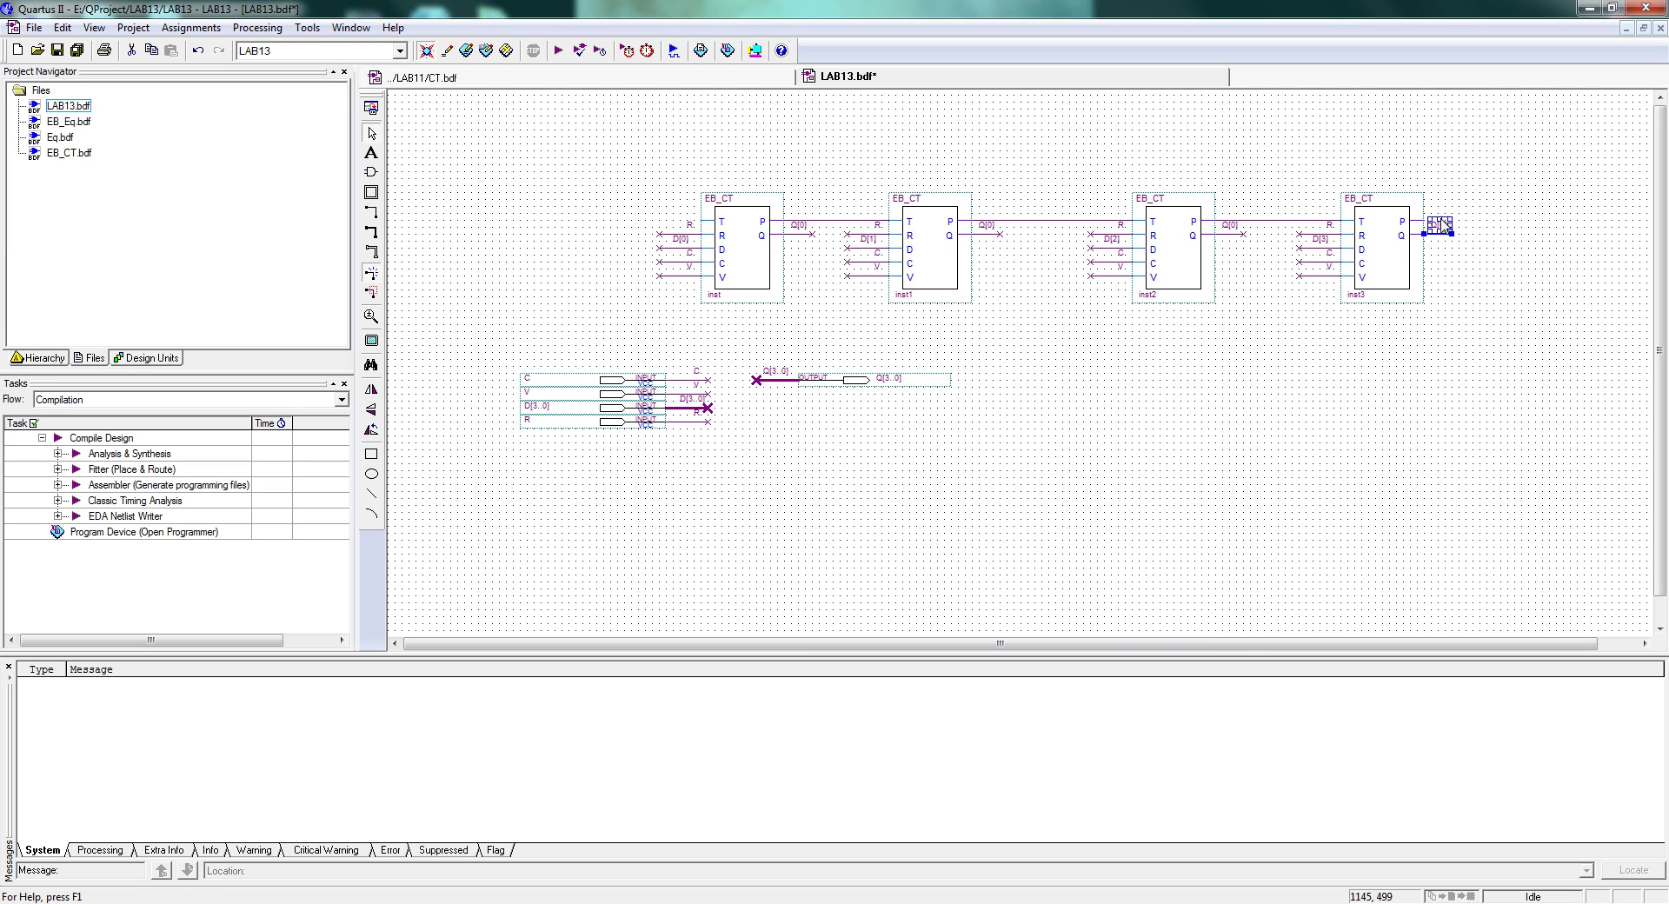
pyautogui.doubleClick(988, 226)
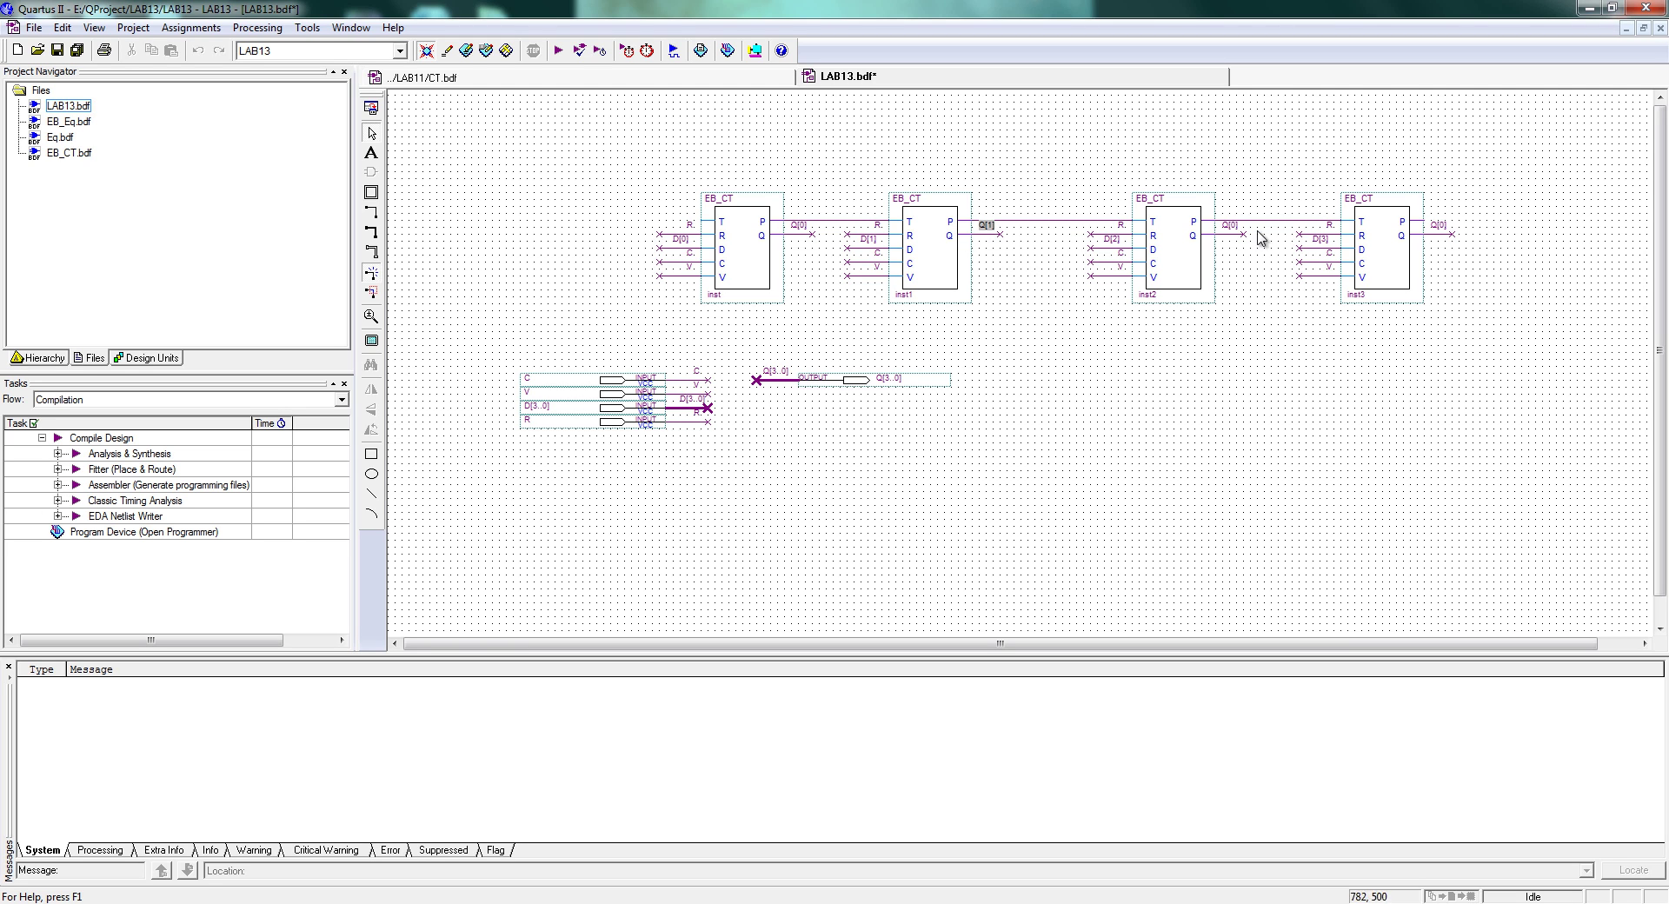
pyautogui.doubleClick(1227, 225)
pyautogui.write('2')
pyautogui.doubleClick(1441, 225)
pyautogui.click(1560, 389)
# Save LAB13.bdf, then save the schematic again as CT.bdf in the LAB13 folder and add it to the project
pyautogui.click(57, 49)
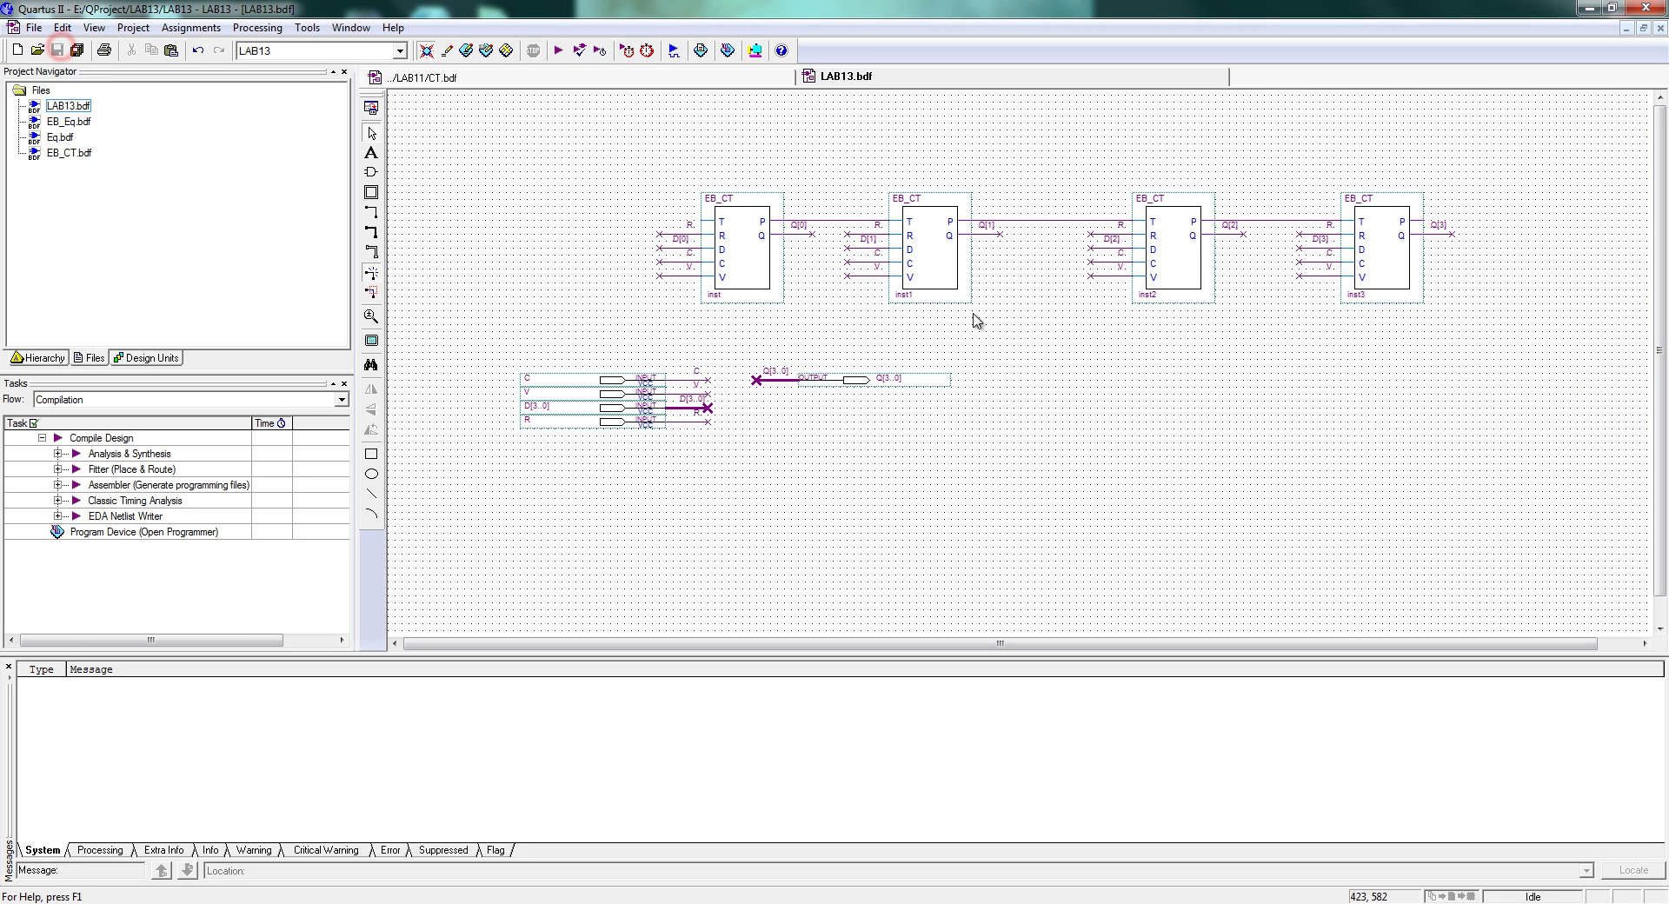
pyautogui.click(1165, 458)
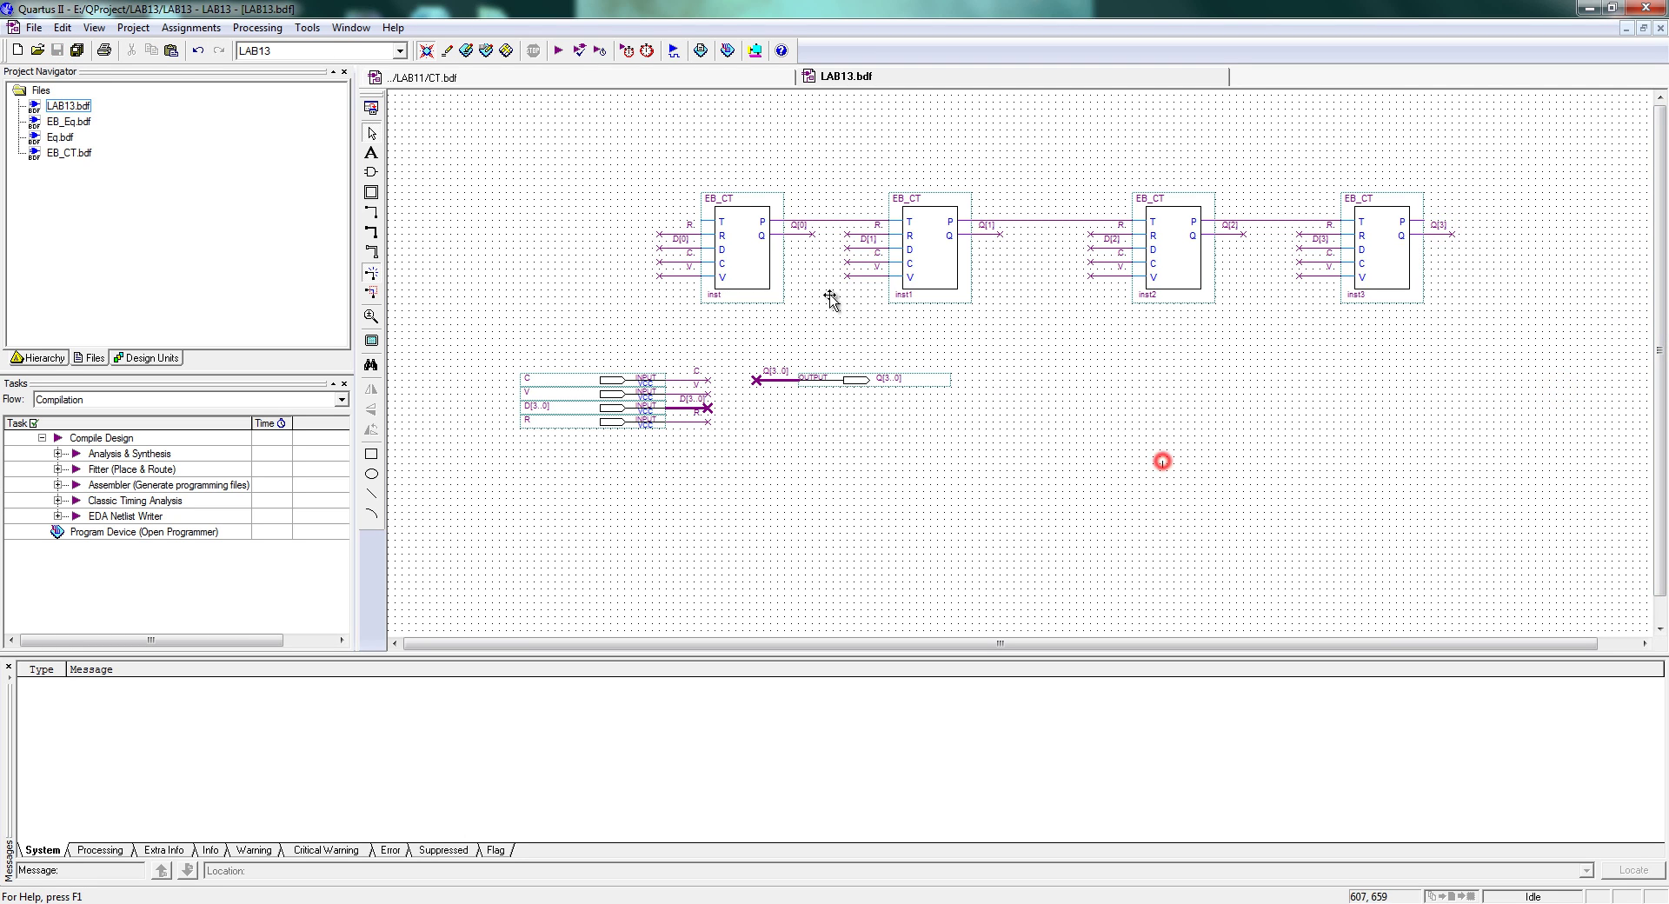
pyautogui.click(35, 28)
pyautogui.click(64, 224)
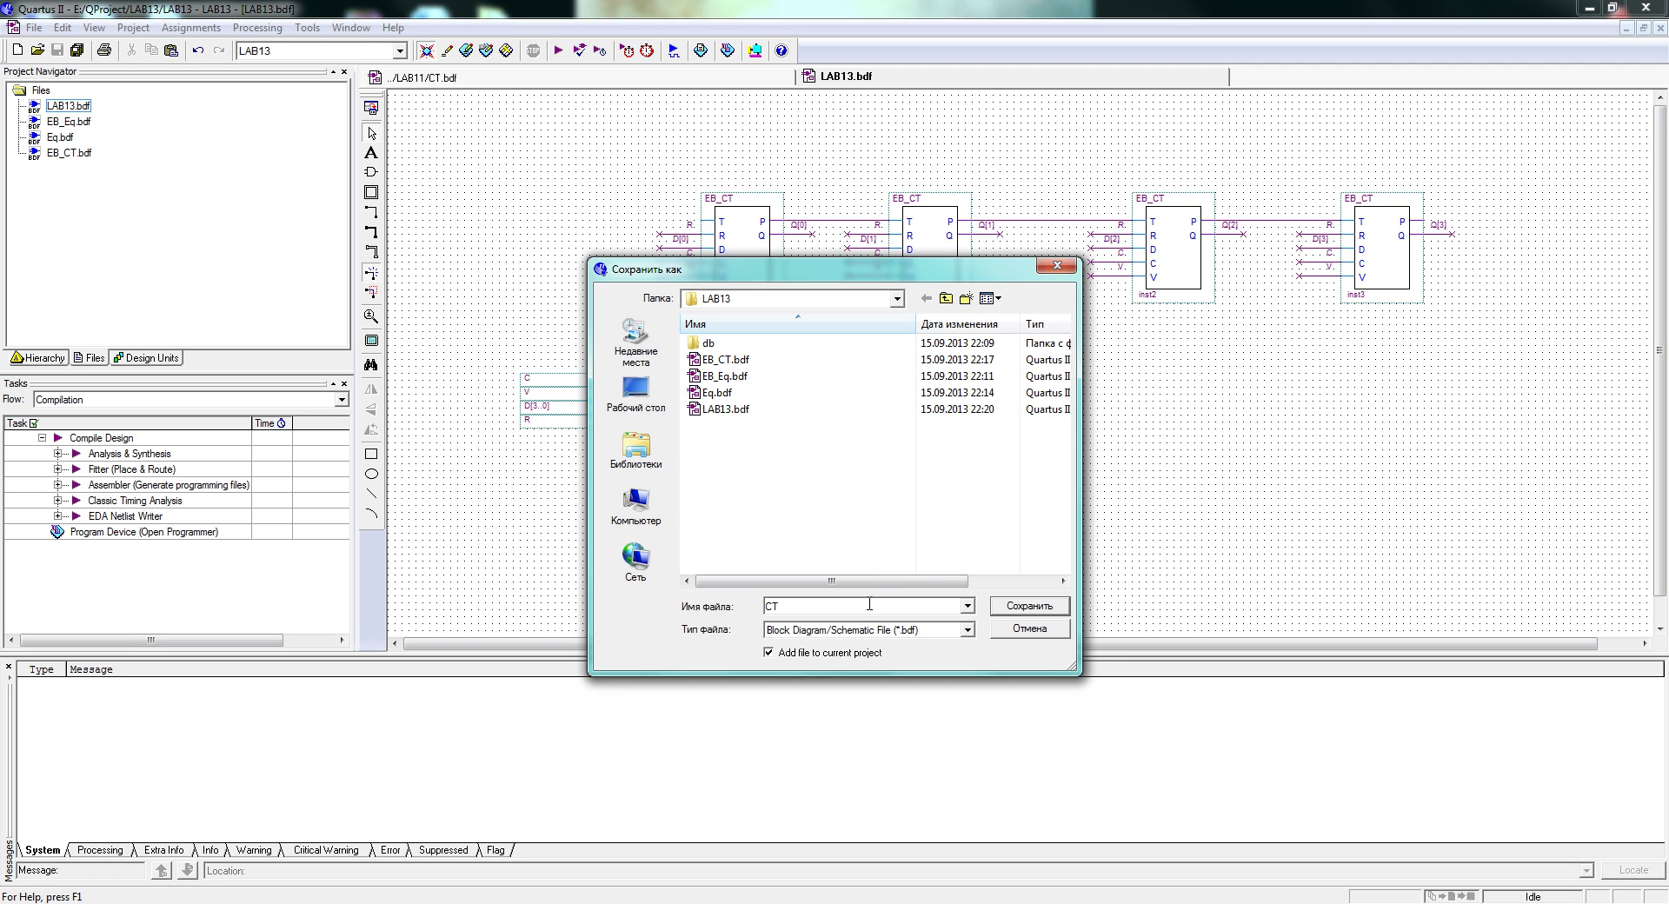
pyautogui.click(1006, 605)
# Create the symbol file CT.bsf from the CT.bdf schematic
pyautogui.click(34, 28)
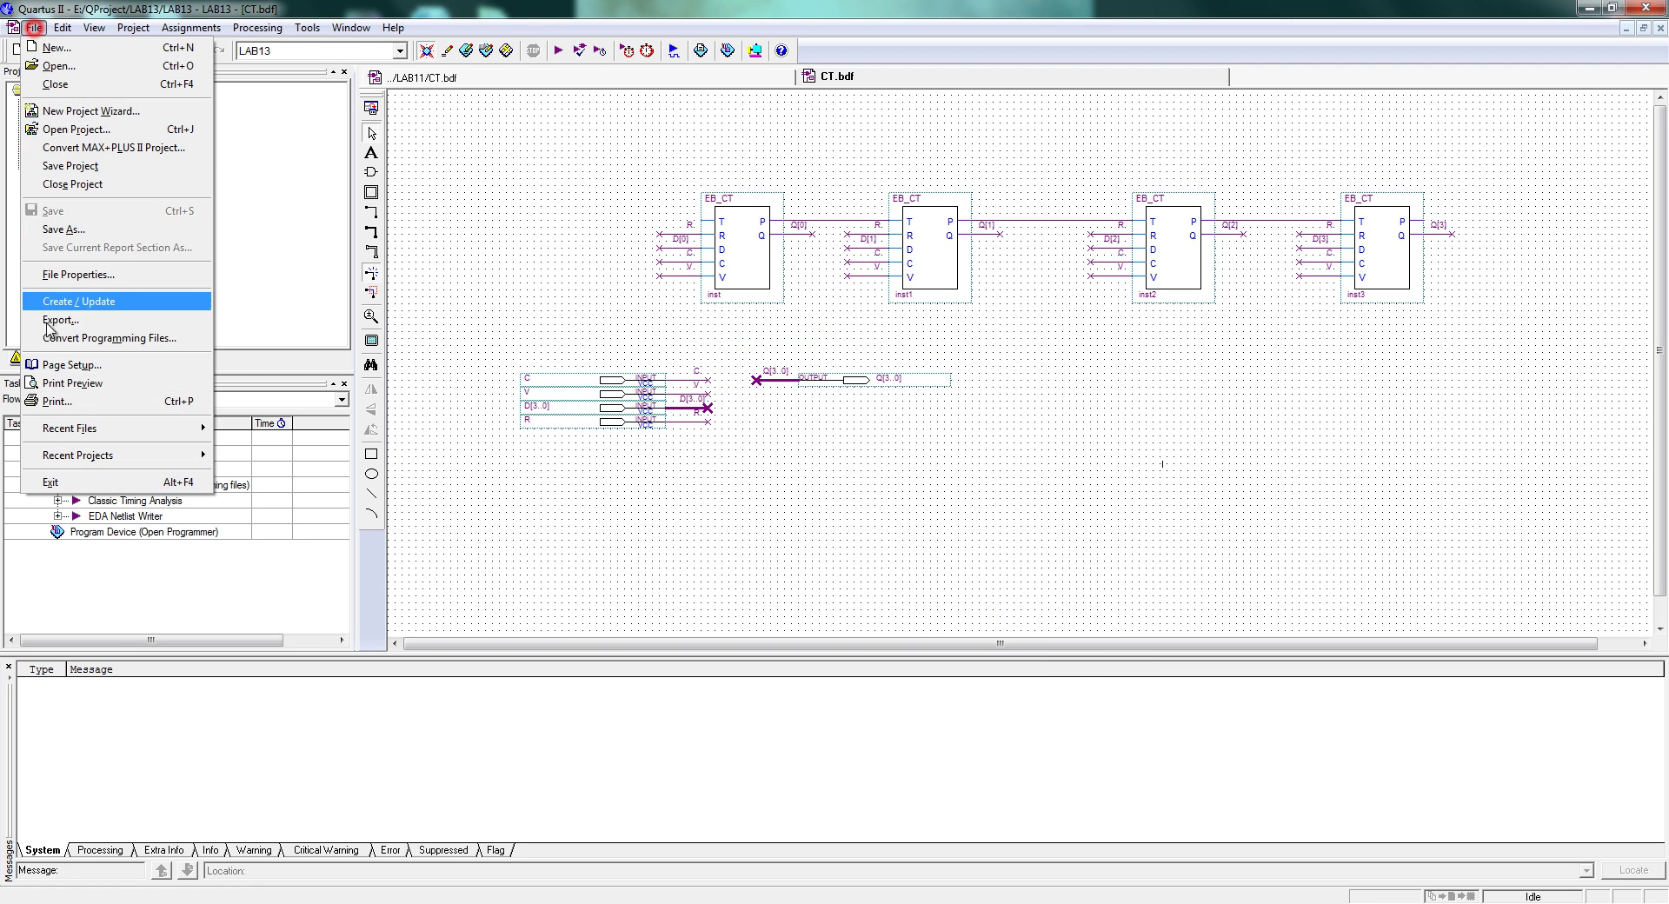
pyautogui.moveTo(78, 301)
pyautogui.click(278, 323)
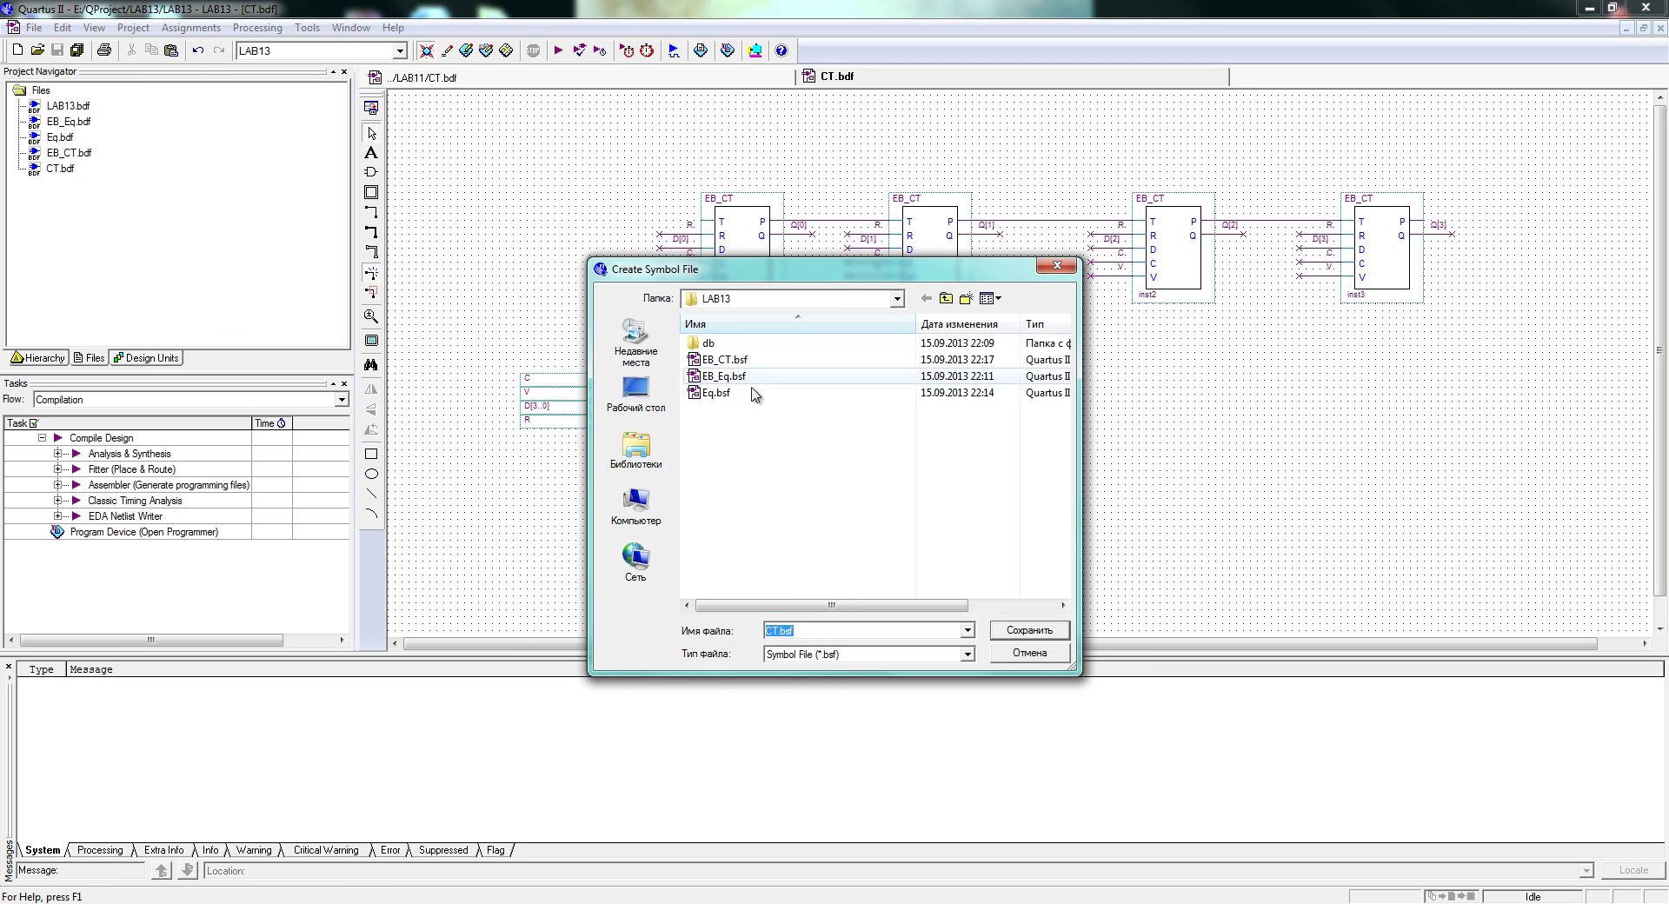
pyautogui.click(1002, 624)
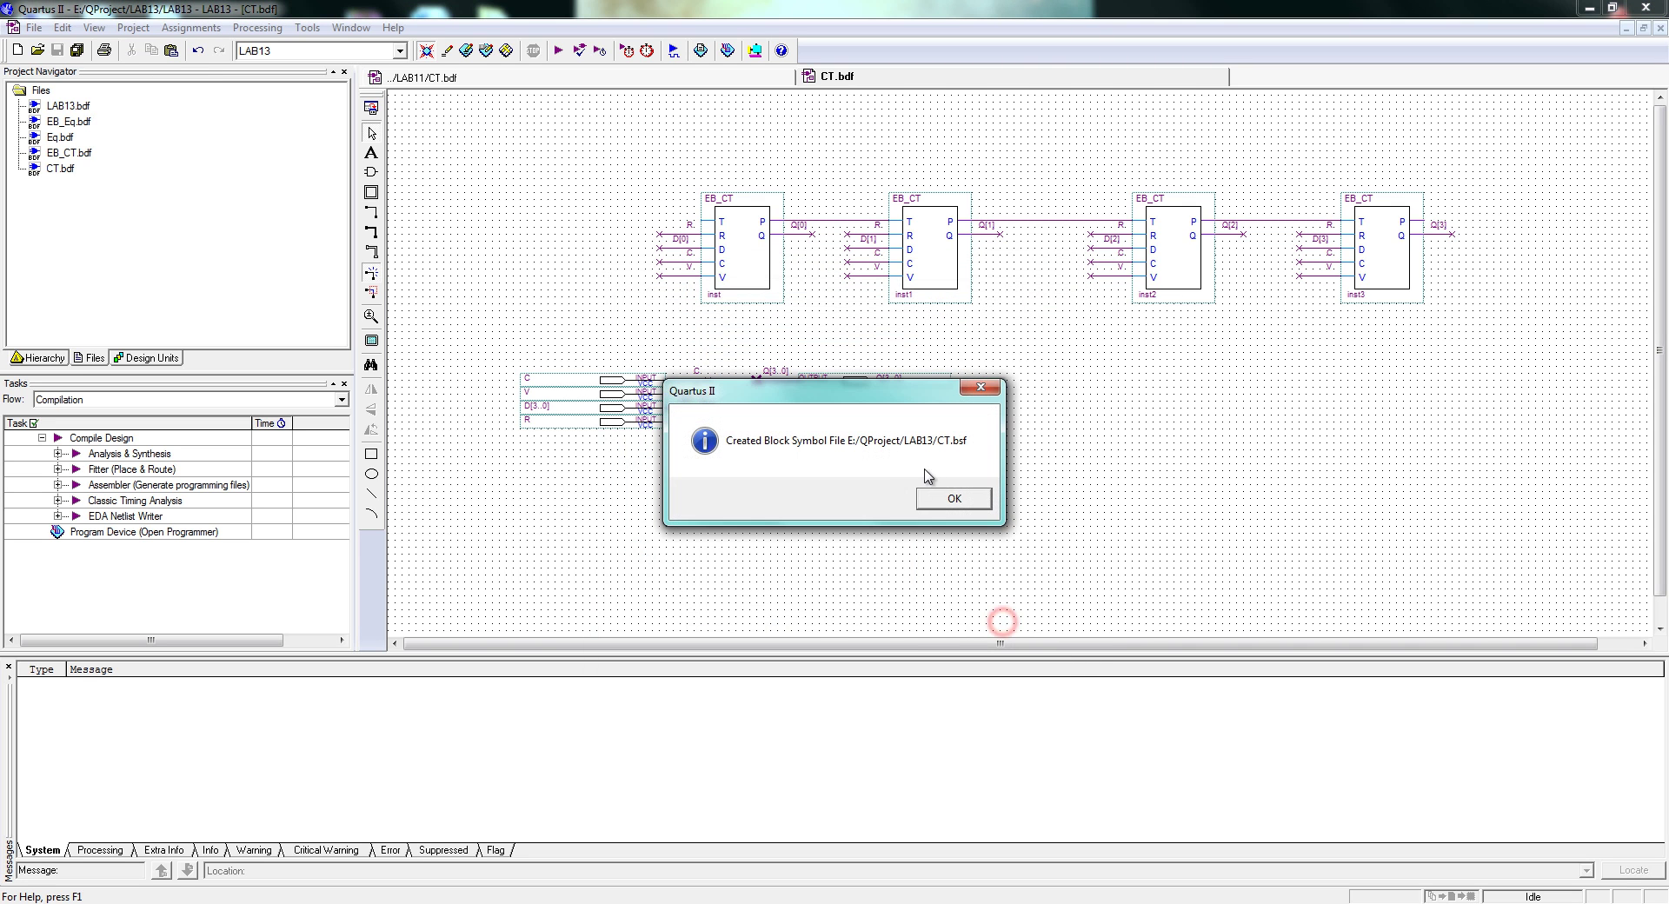
pyautogui.click(939, 496)
# Close the LAB11 CT.bdf schematic and the project's own CT.bdf schematic
pyautogui.click(756, 78)
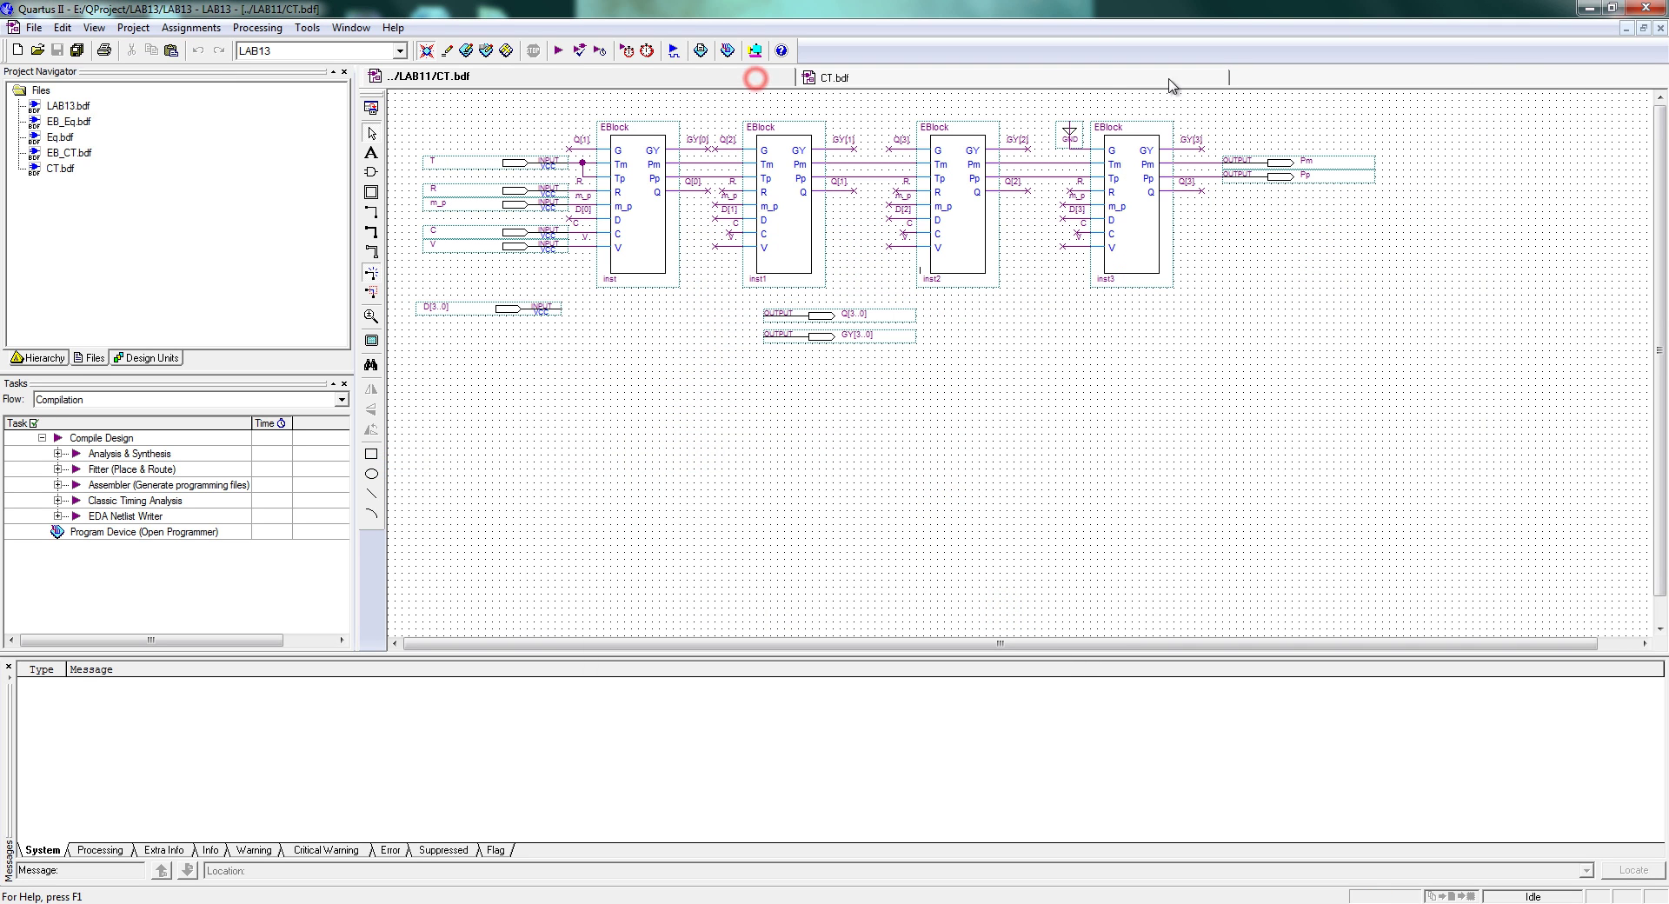
pyautogui.click(1660, 27)
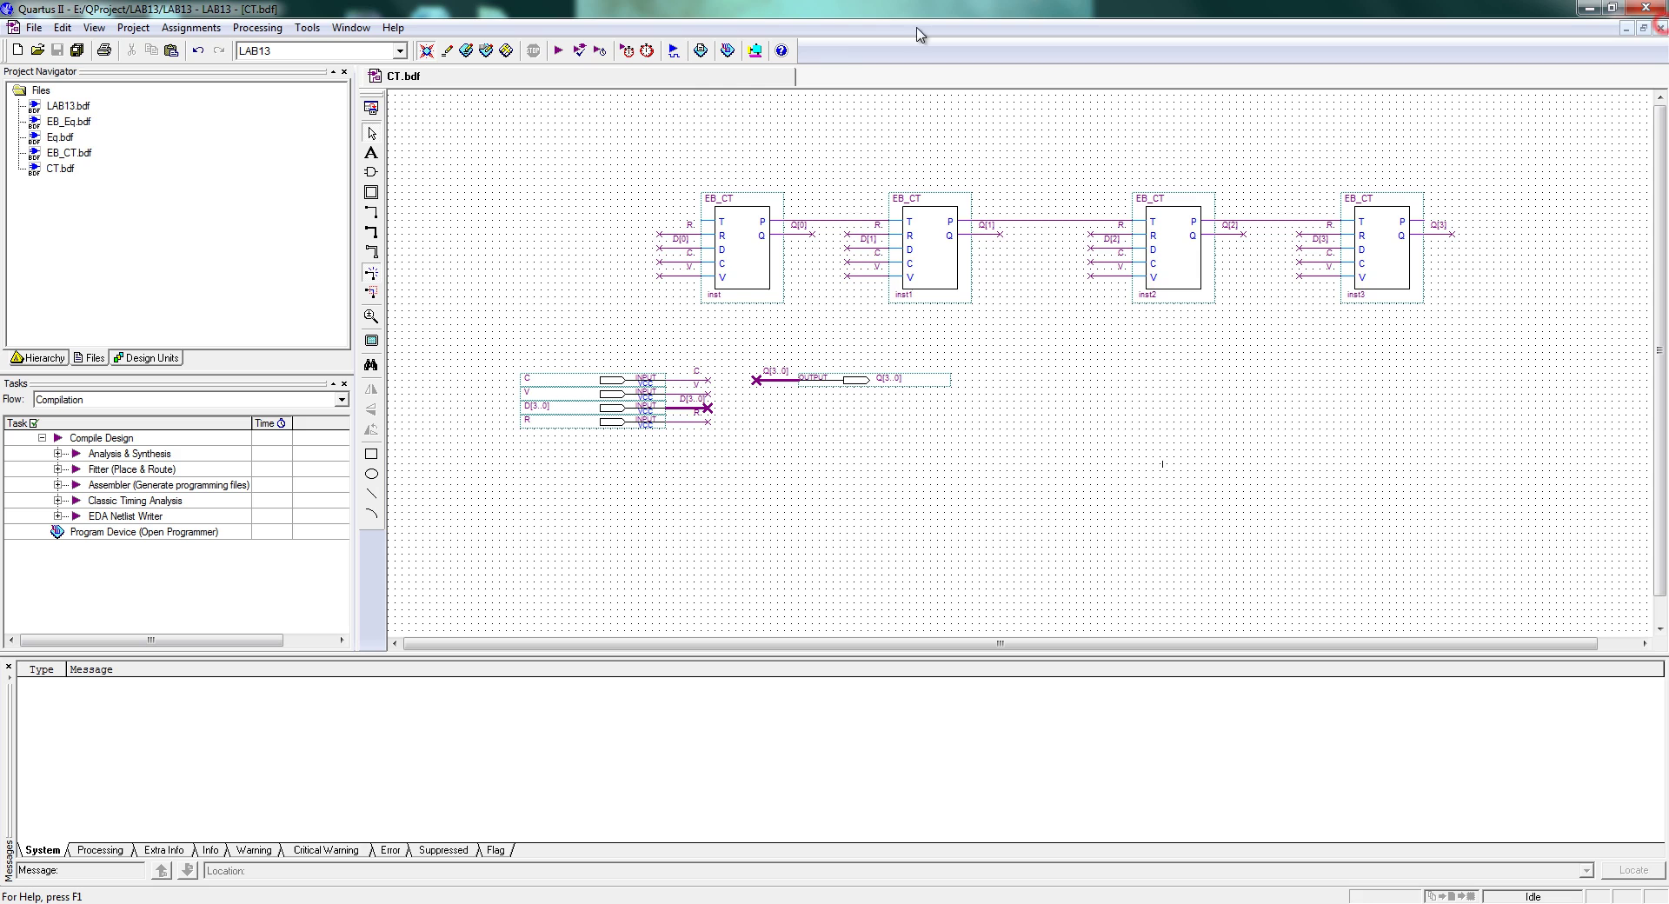
pyautogui.click(706, 93)
pyautogui.click(1660, 28)
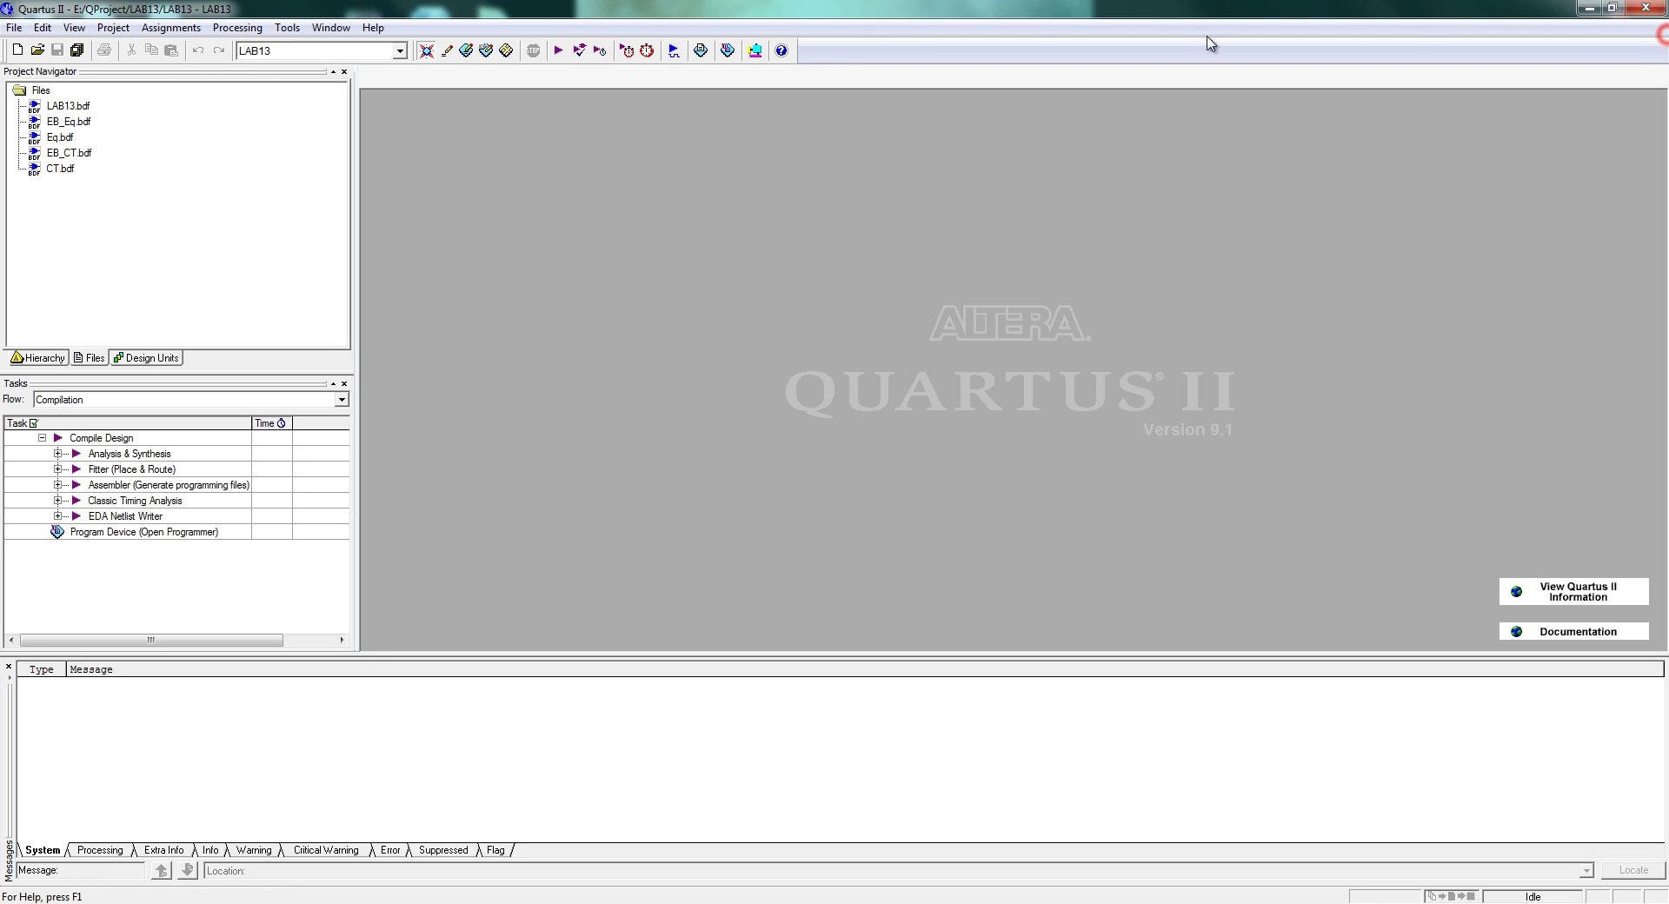
# Reopen LAB13.bdf and delete everything in the schematic
pyautogui.doubleClick(54, 106)
pyautogui.click(1523, 520)
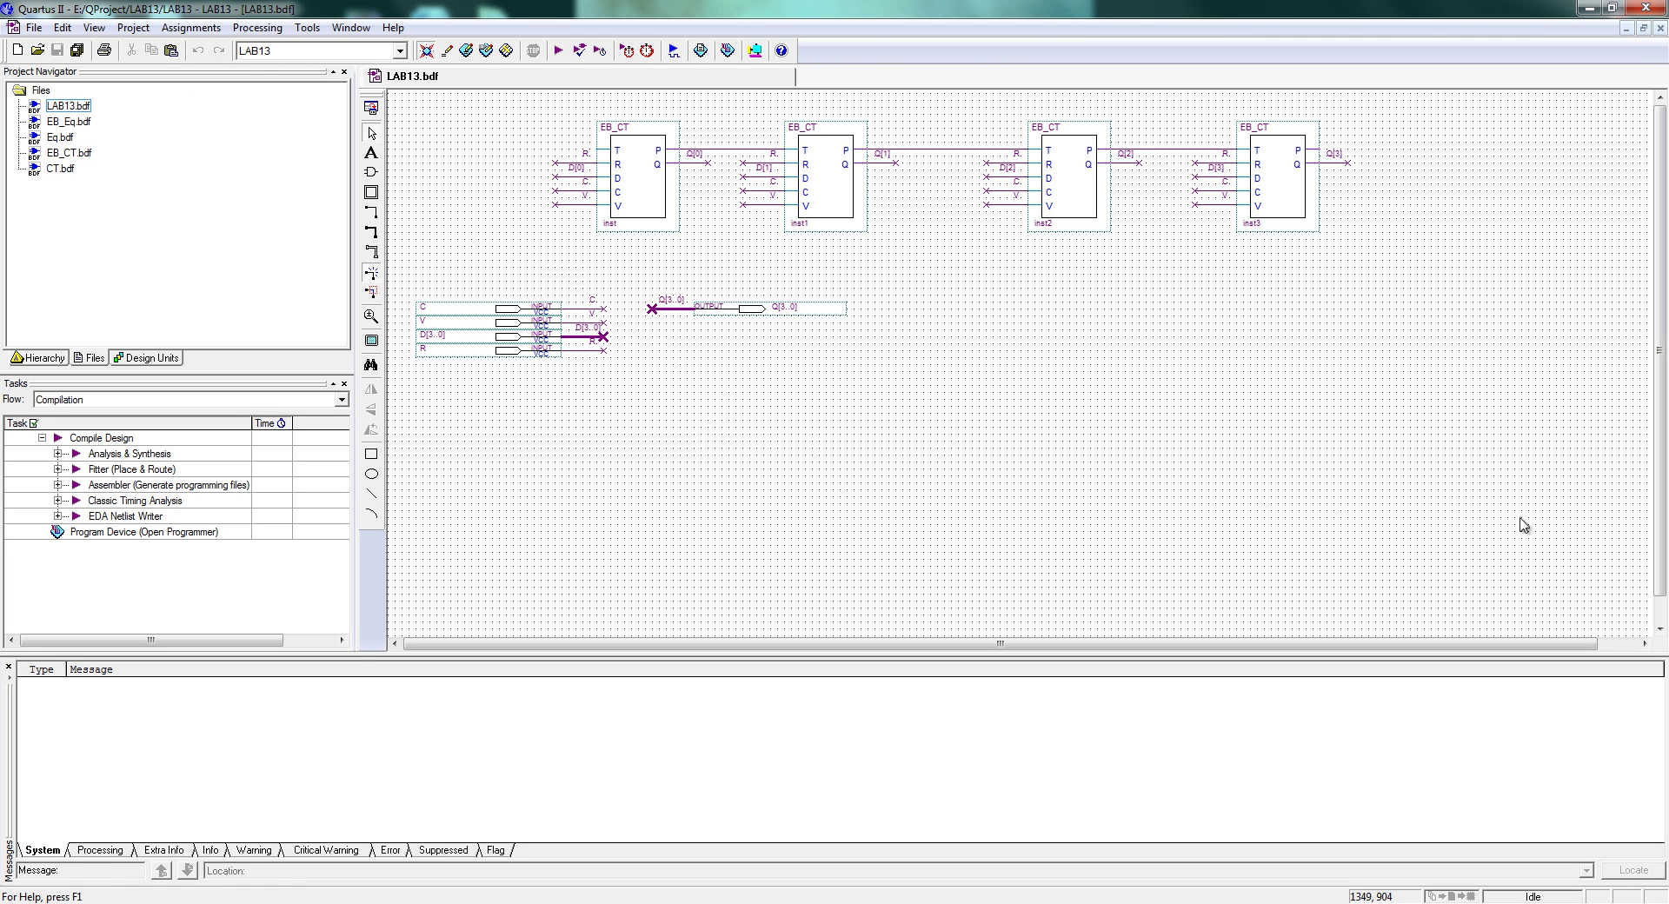
pyautogui.moveTo(730, 213); pyautogui.dragTo(406, 103)
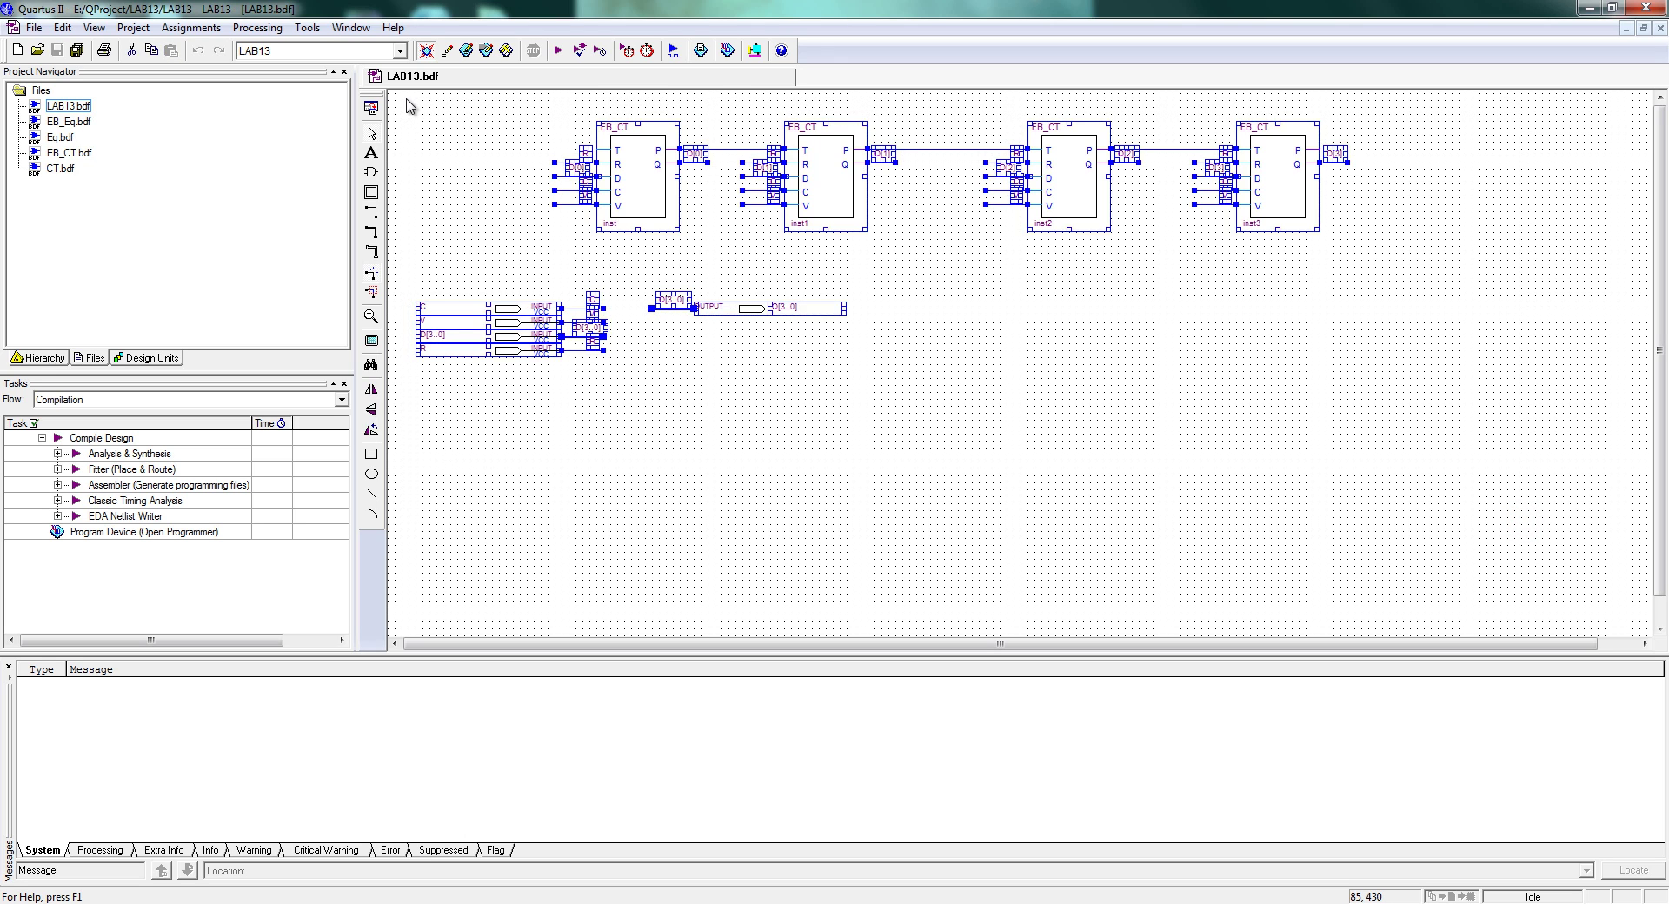
pyautogui.press('Delete')
# Insert the project's CT symbol into the empty LAB13.bdf schematic
pyautogui.doubleClick(765, 279)
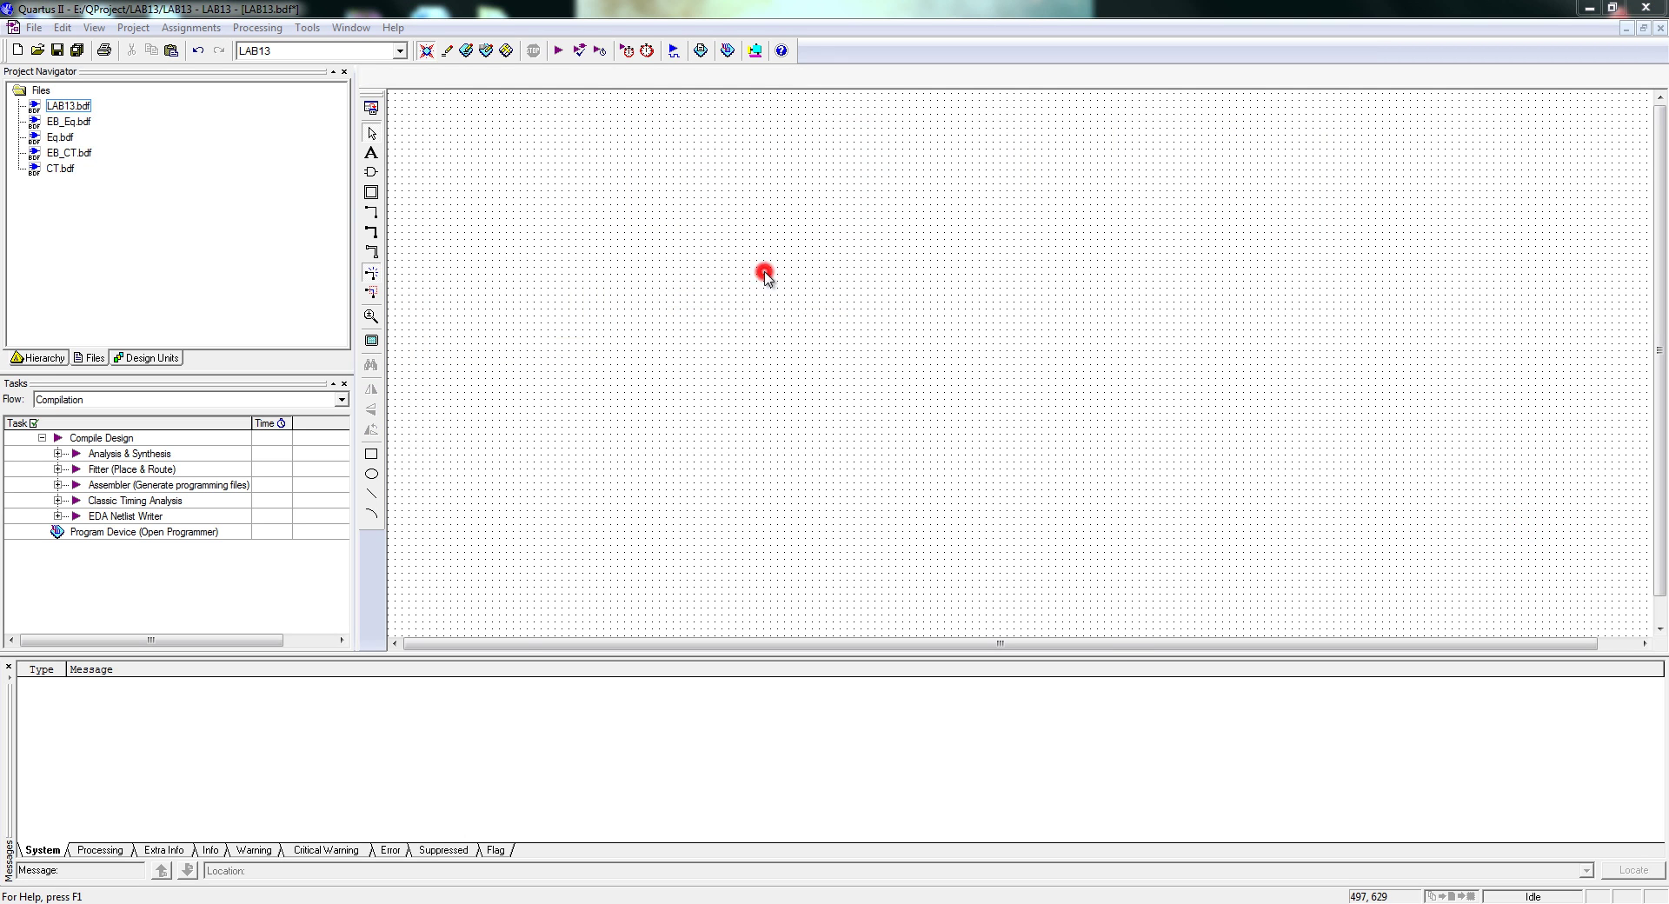
pyautogui.click(565, 311)
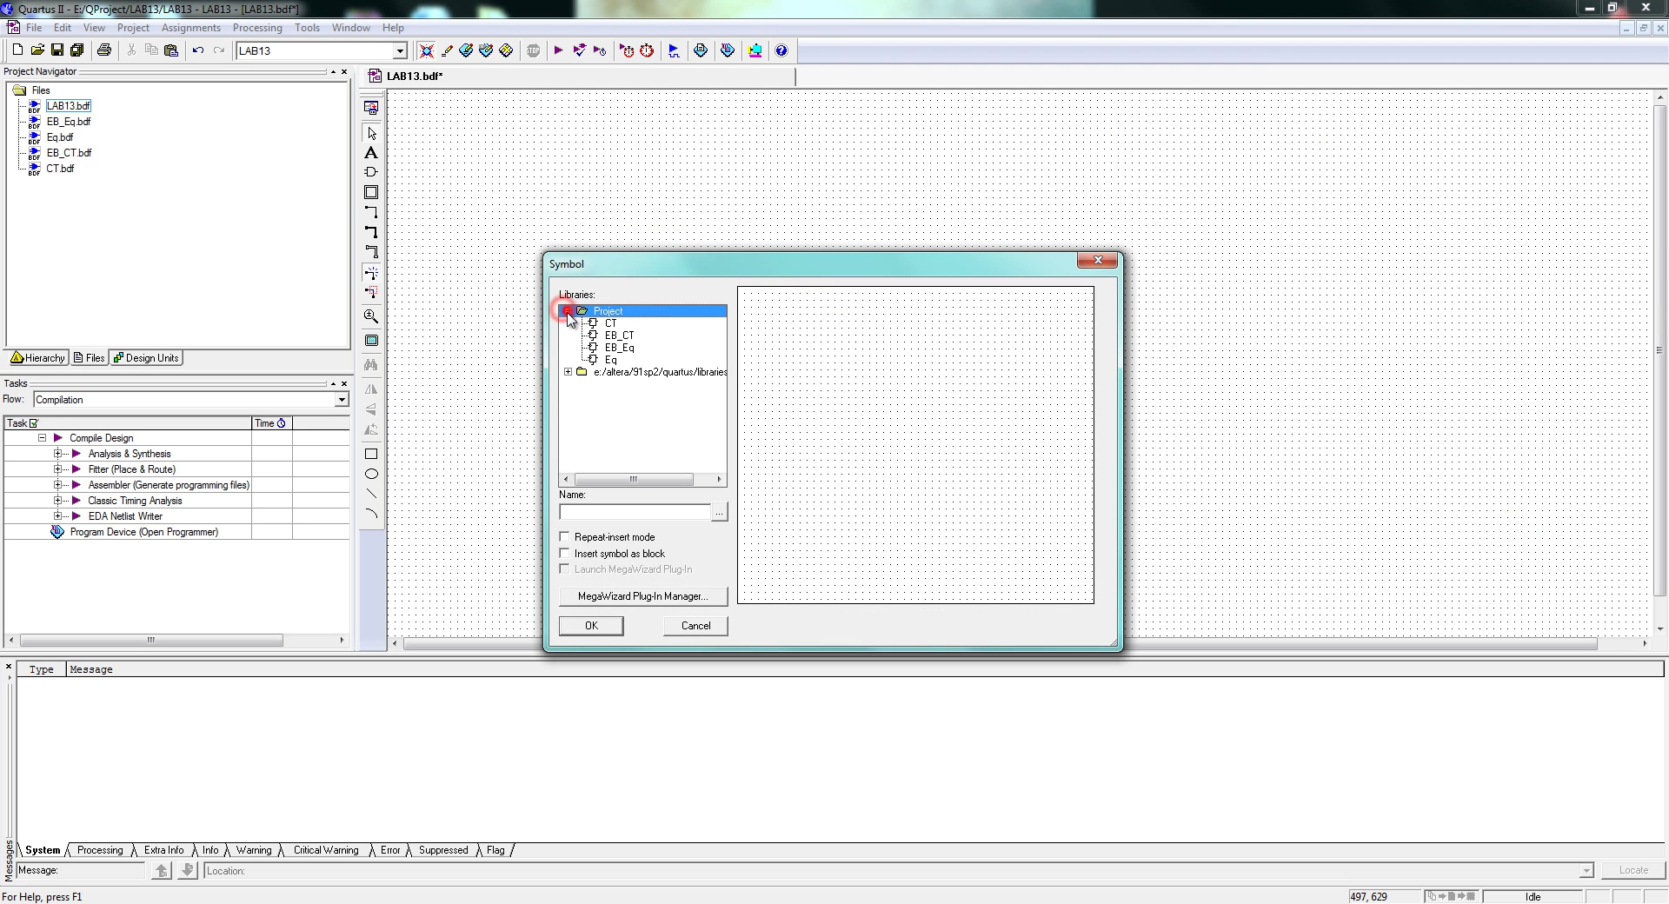
pyautogui.click(609, 322)
pyautogui.click(590, 627)
pyautogui.click(760, 253)
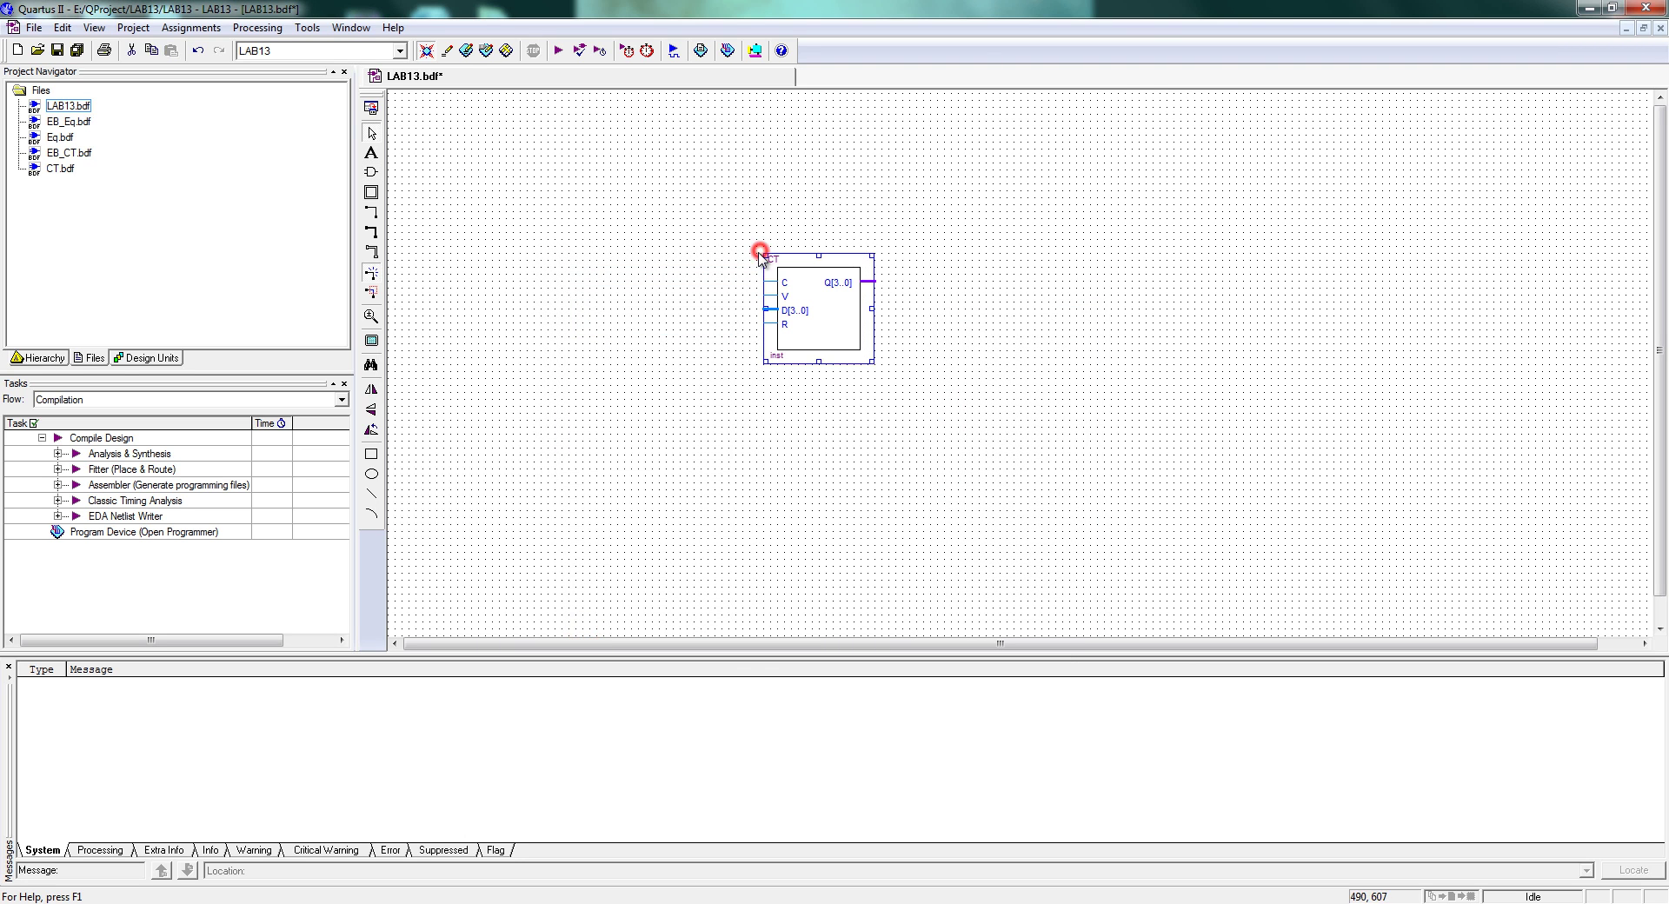
# Preview the Eq symbol from the project library to check its ports, without inserting it
pyautogui.doubleClick(987, 427)
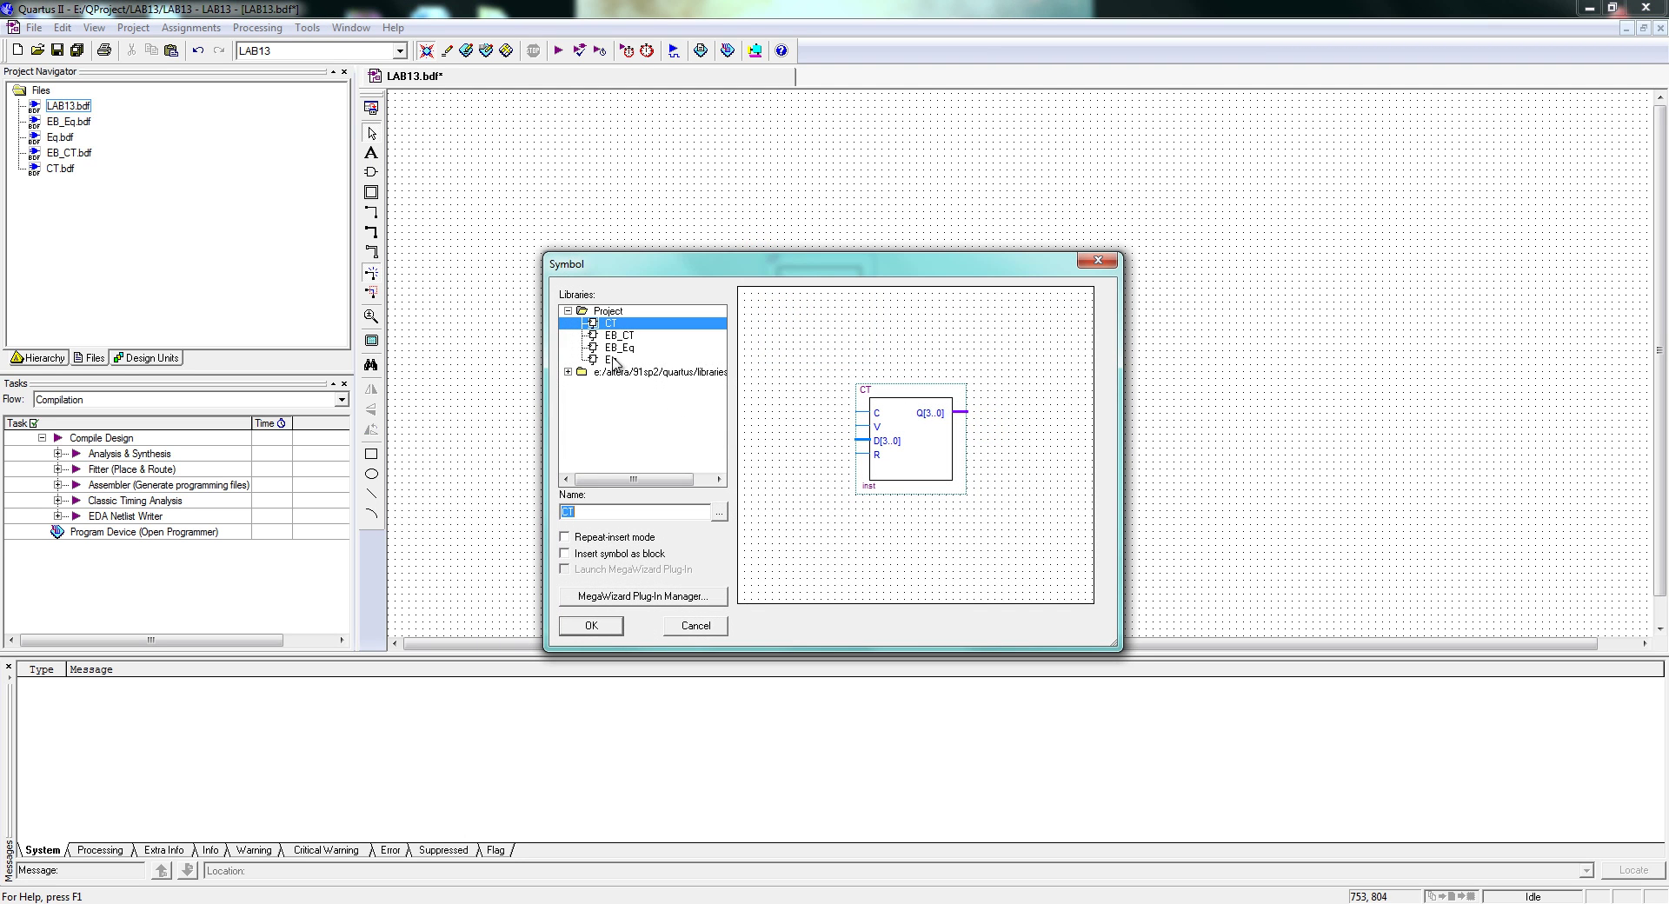
pyautogui.click(611, 360)
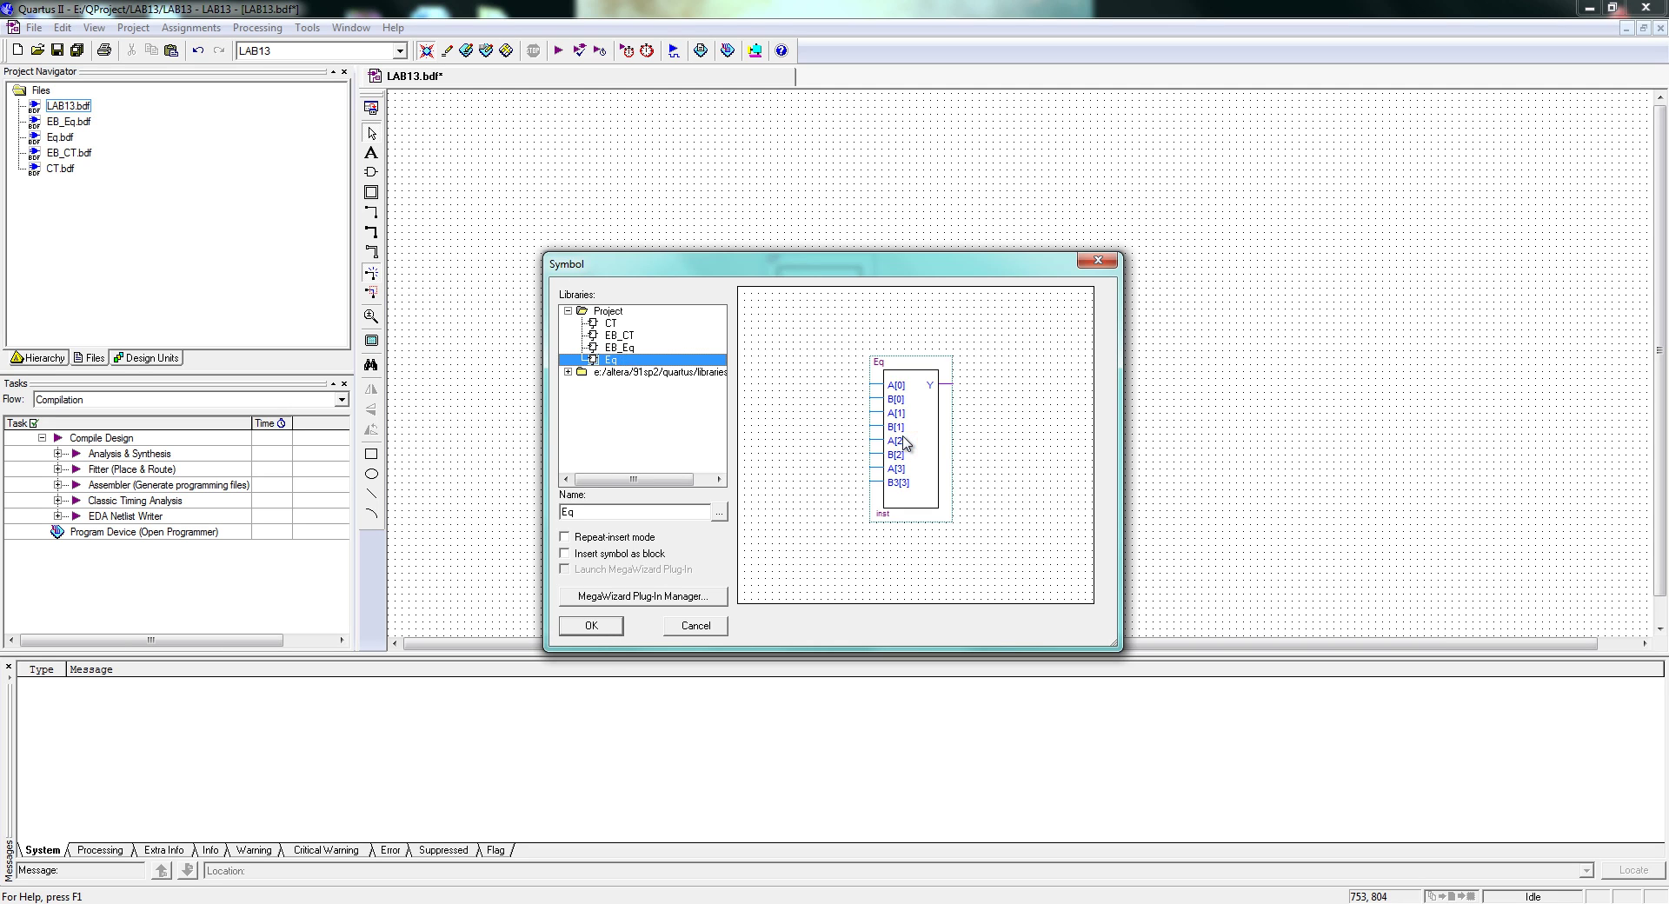
pyautogui.click(692, 628)
pyautogui.doubleClick(63, 122)
pyautogui.click(479, 263)
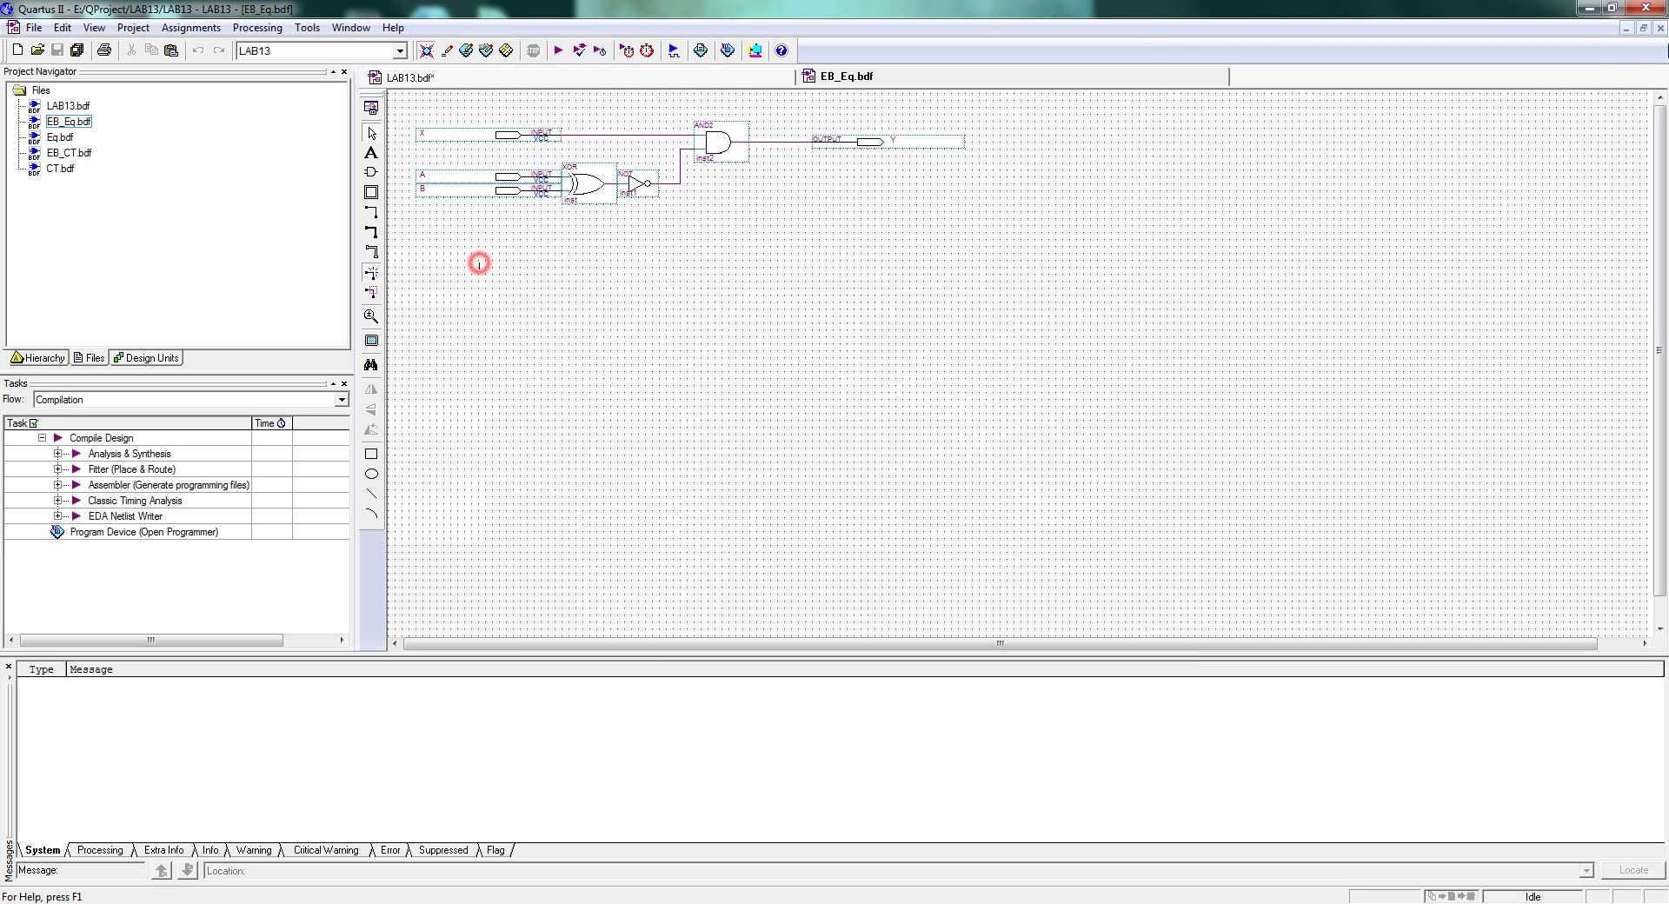
pyautogui.click(1660, 27)
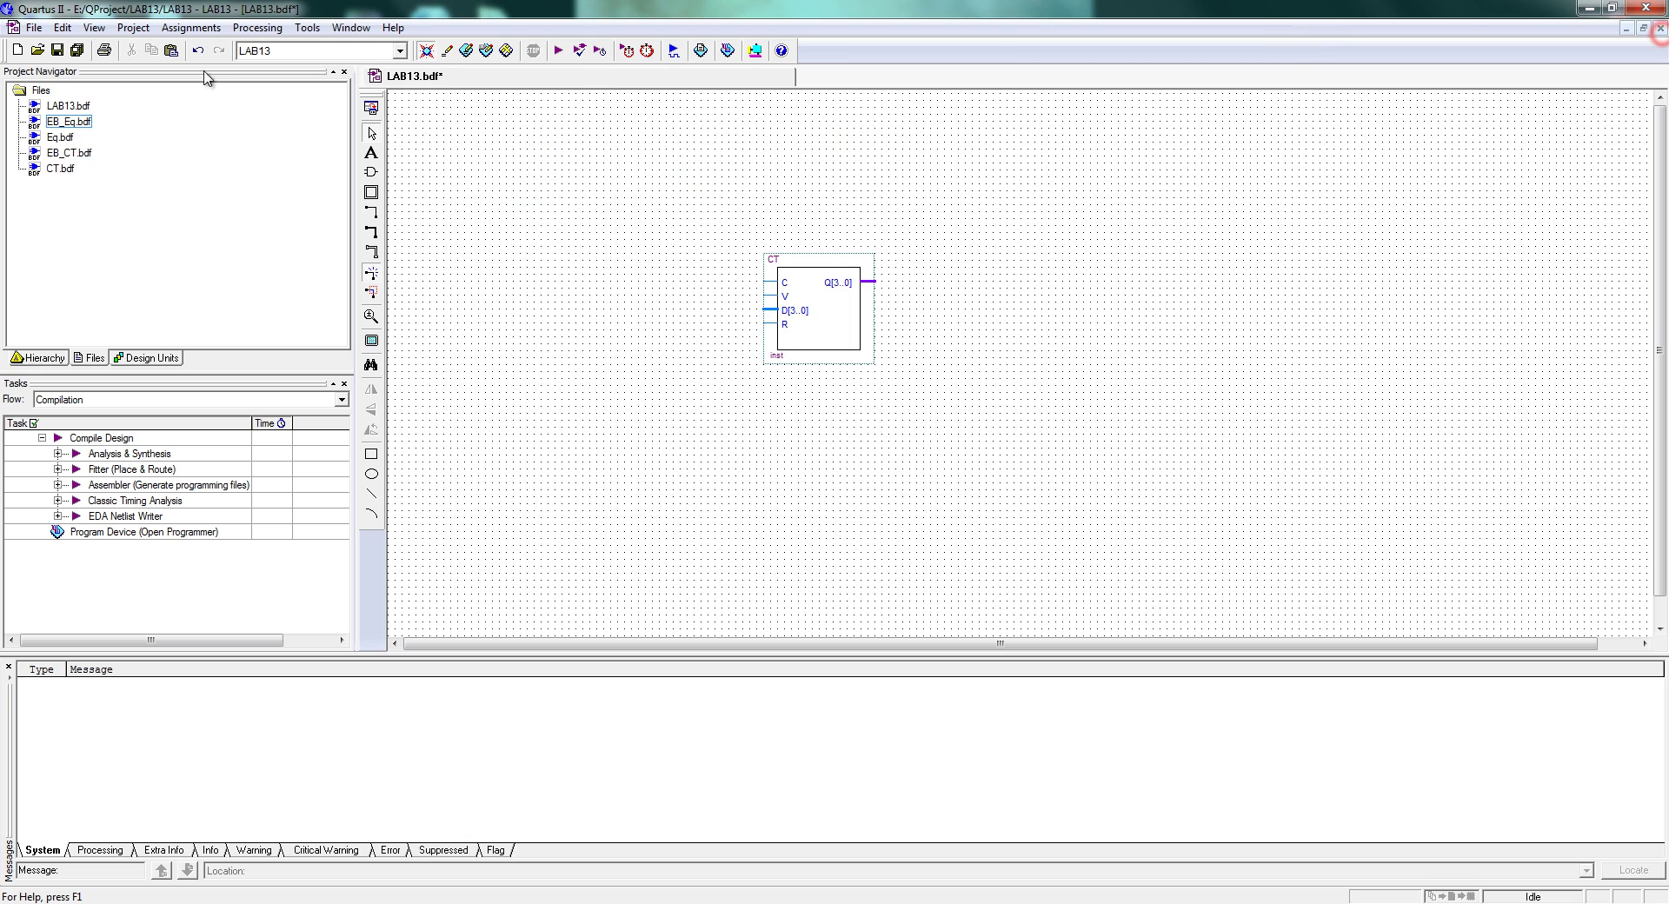
# Open Eq.bdf, copy the A[0] and B[0] input pins below the first EB_Eq block, and rename the copies A[3..0] and B[3..0]
pyautogui.doubleClick(60, 137)
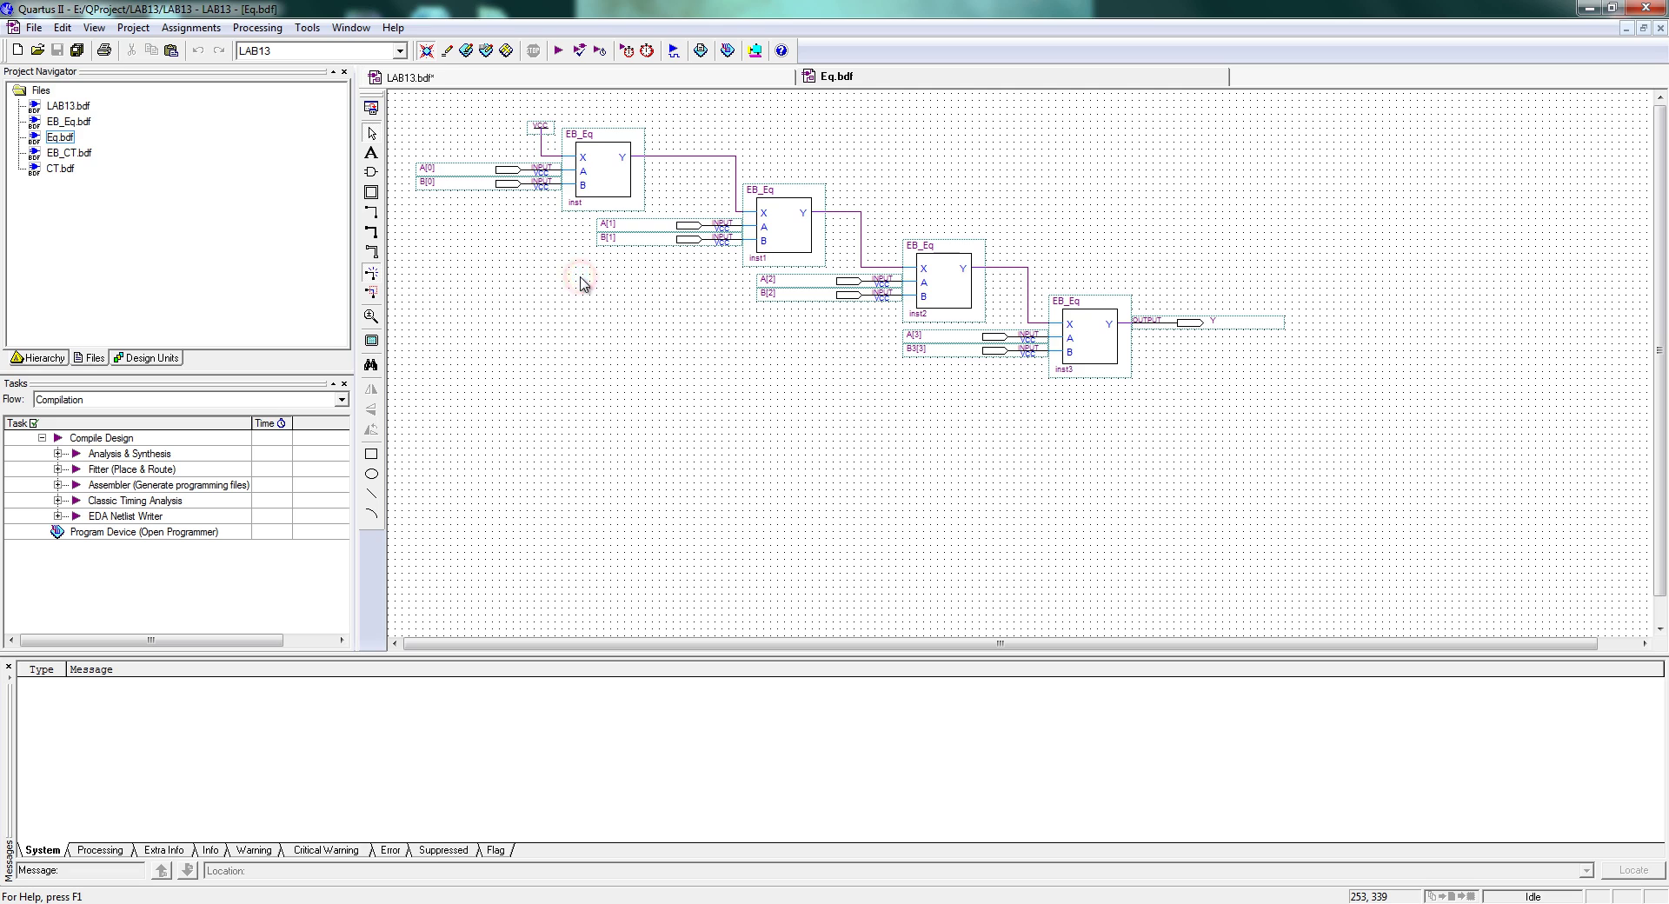
pyautogui.click(397, 643)
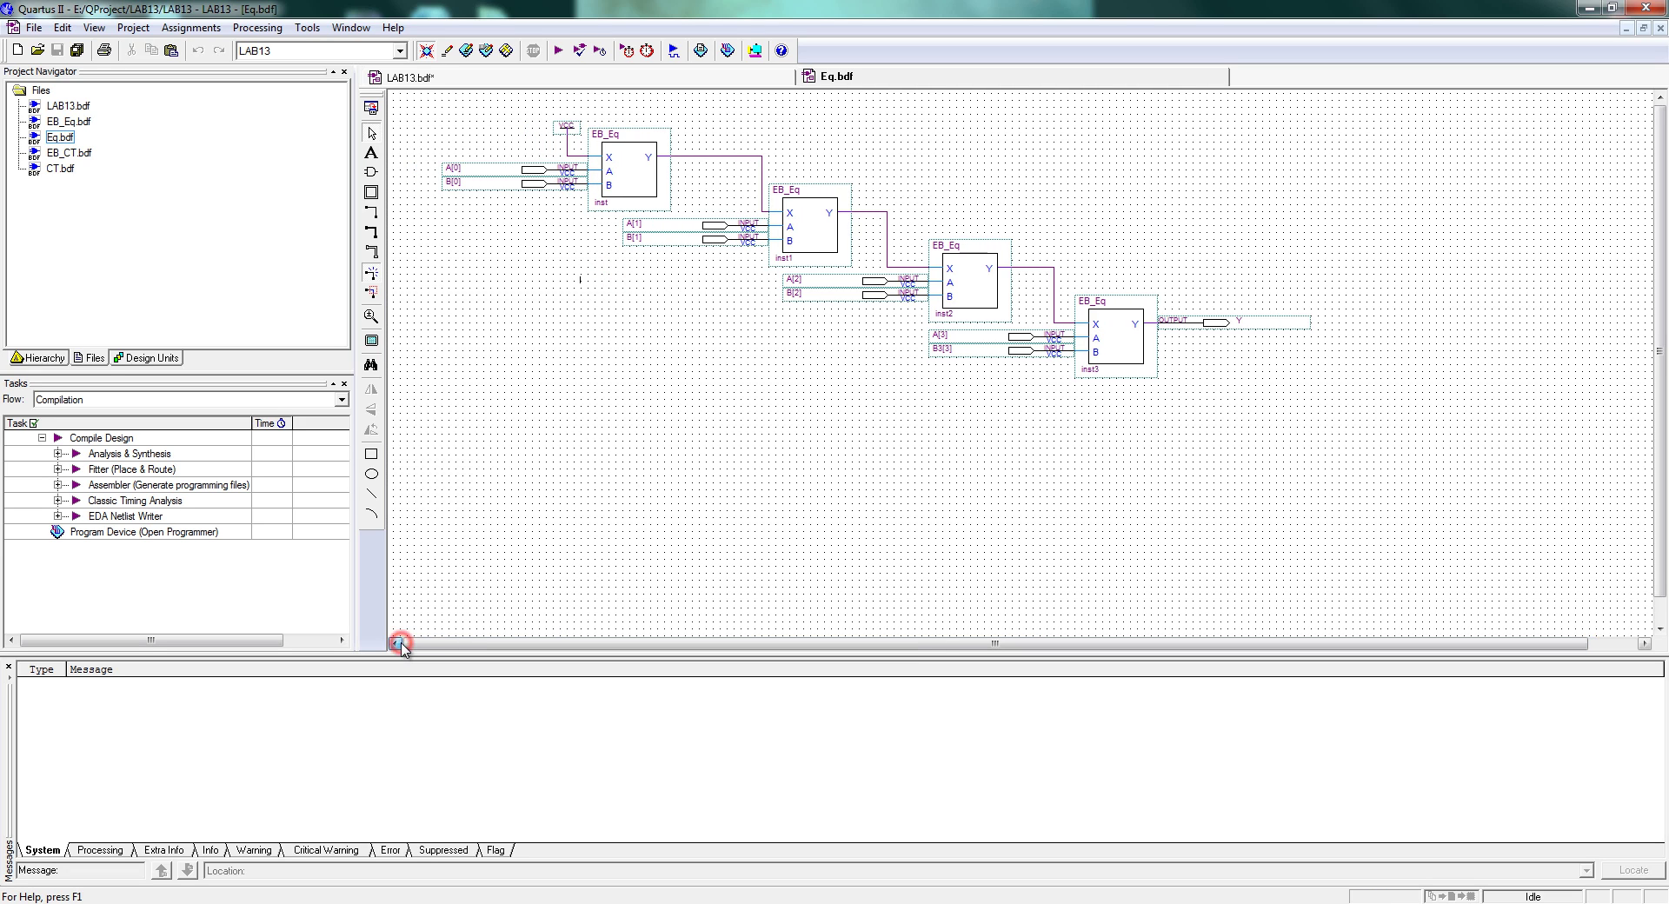
pyautogui.click(399, 643)
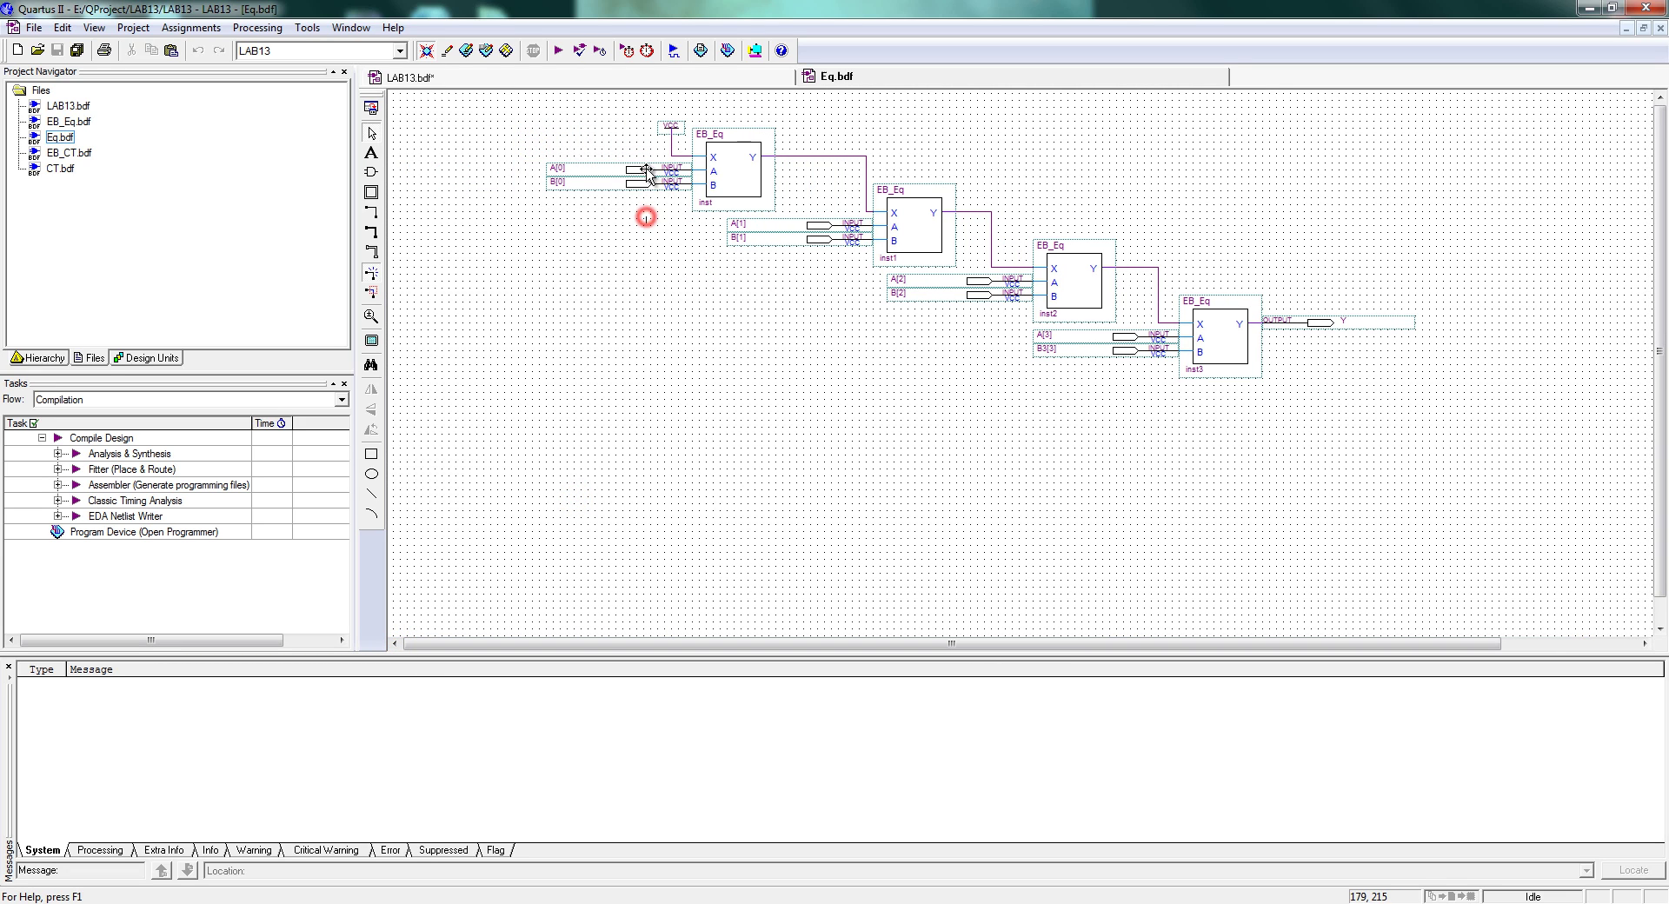
pyautogui.keyDown('ctrl'); pyautogui.moveTo(646, 171); pyautogui.dragTo(645, 305); pyautogui.keyUp('ctrl')
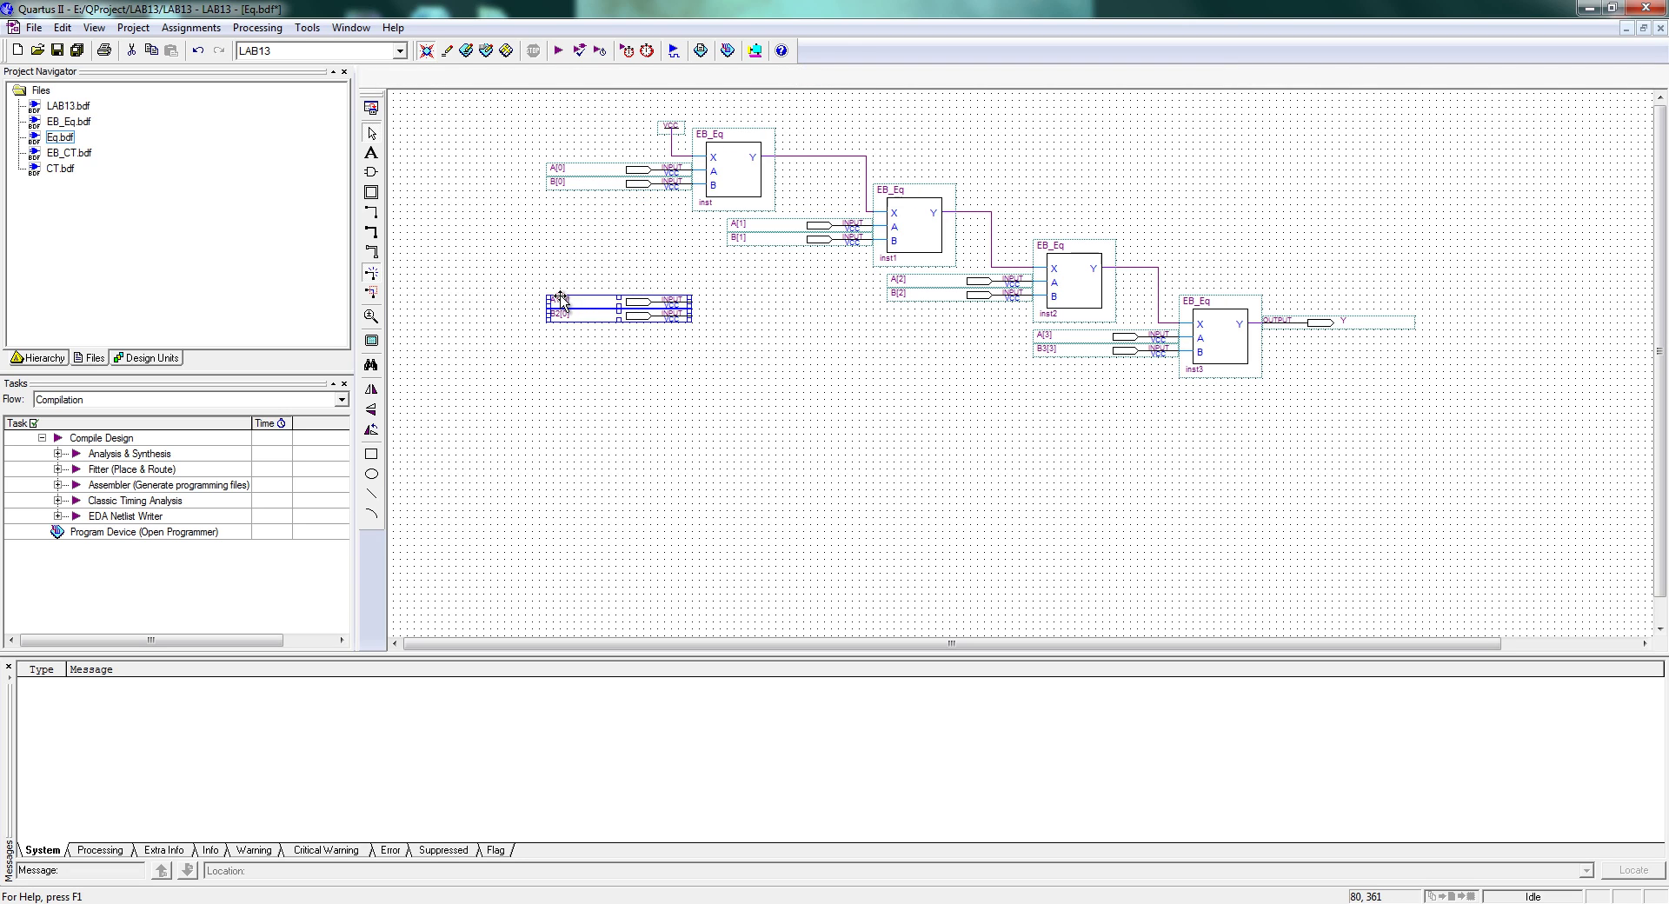
pyautogui.doubleClick(561, 299)
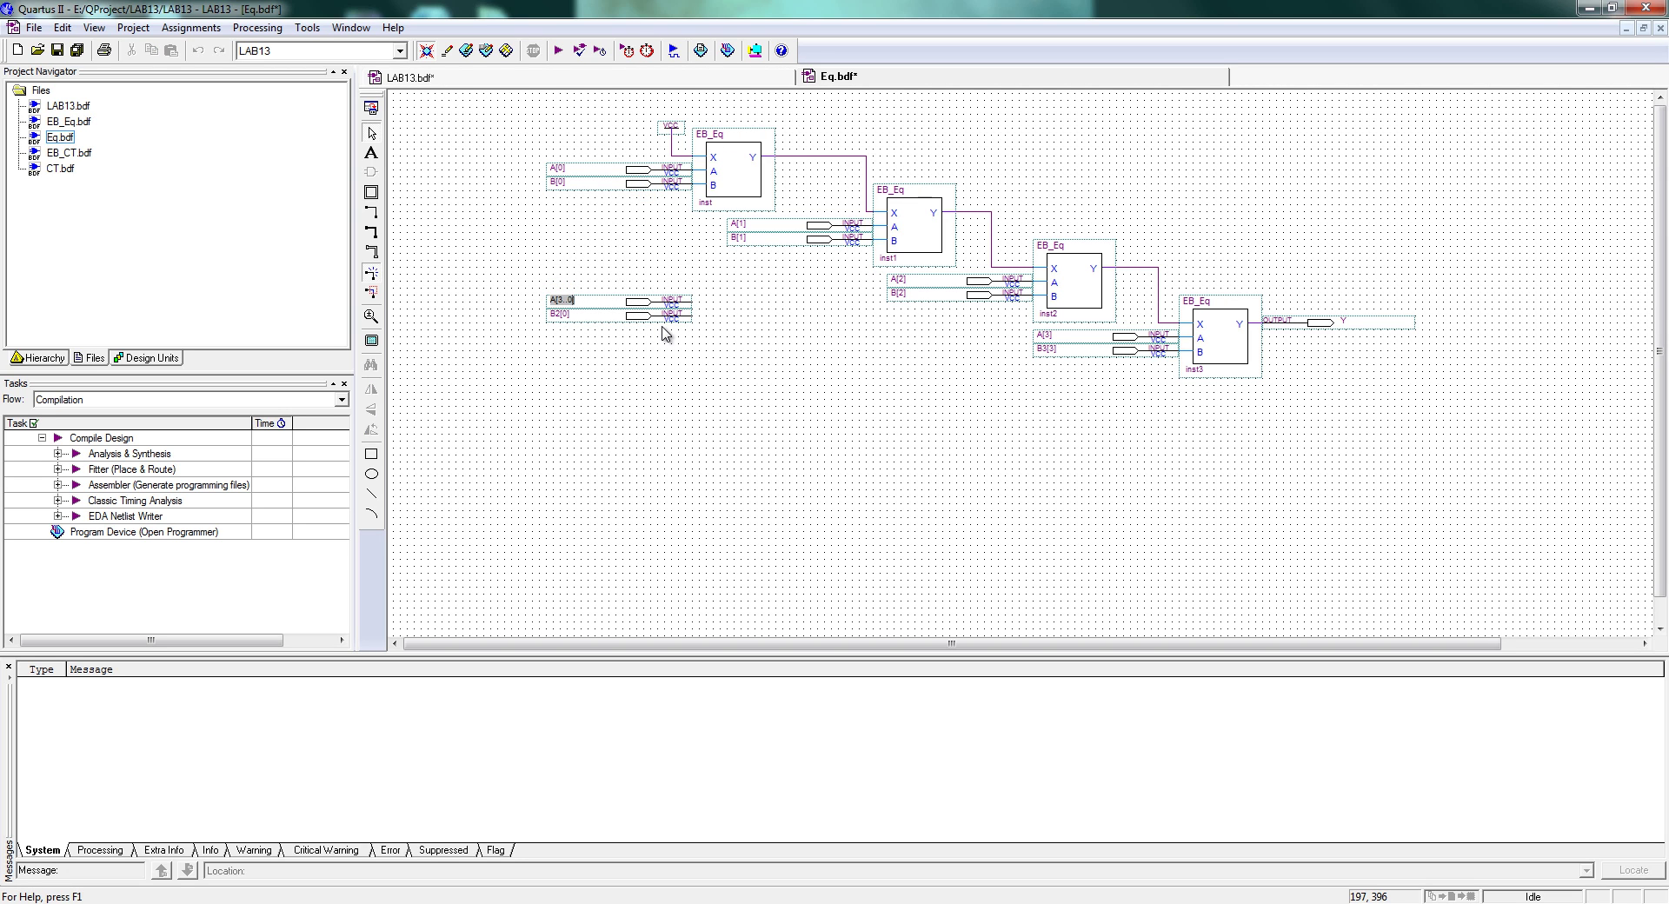
pyautogui.press('Tab')
pyautogui.click(854, 455)
# Delete the individual single-bit A and B input pins of all four EB_Eq blocks
pyautogui.moveTo(532, 149); pyautogui.dragTo(1191, 395)
pyautogui.press('Delete')
pyautogui.press('Delete')
pyautogui.press('Delete')
pyautogui.press('Delete')
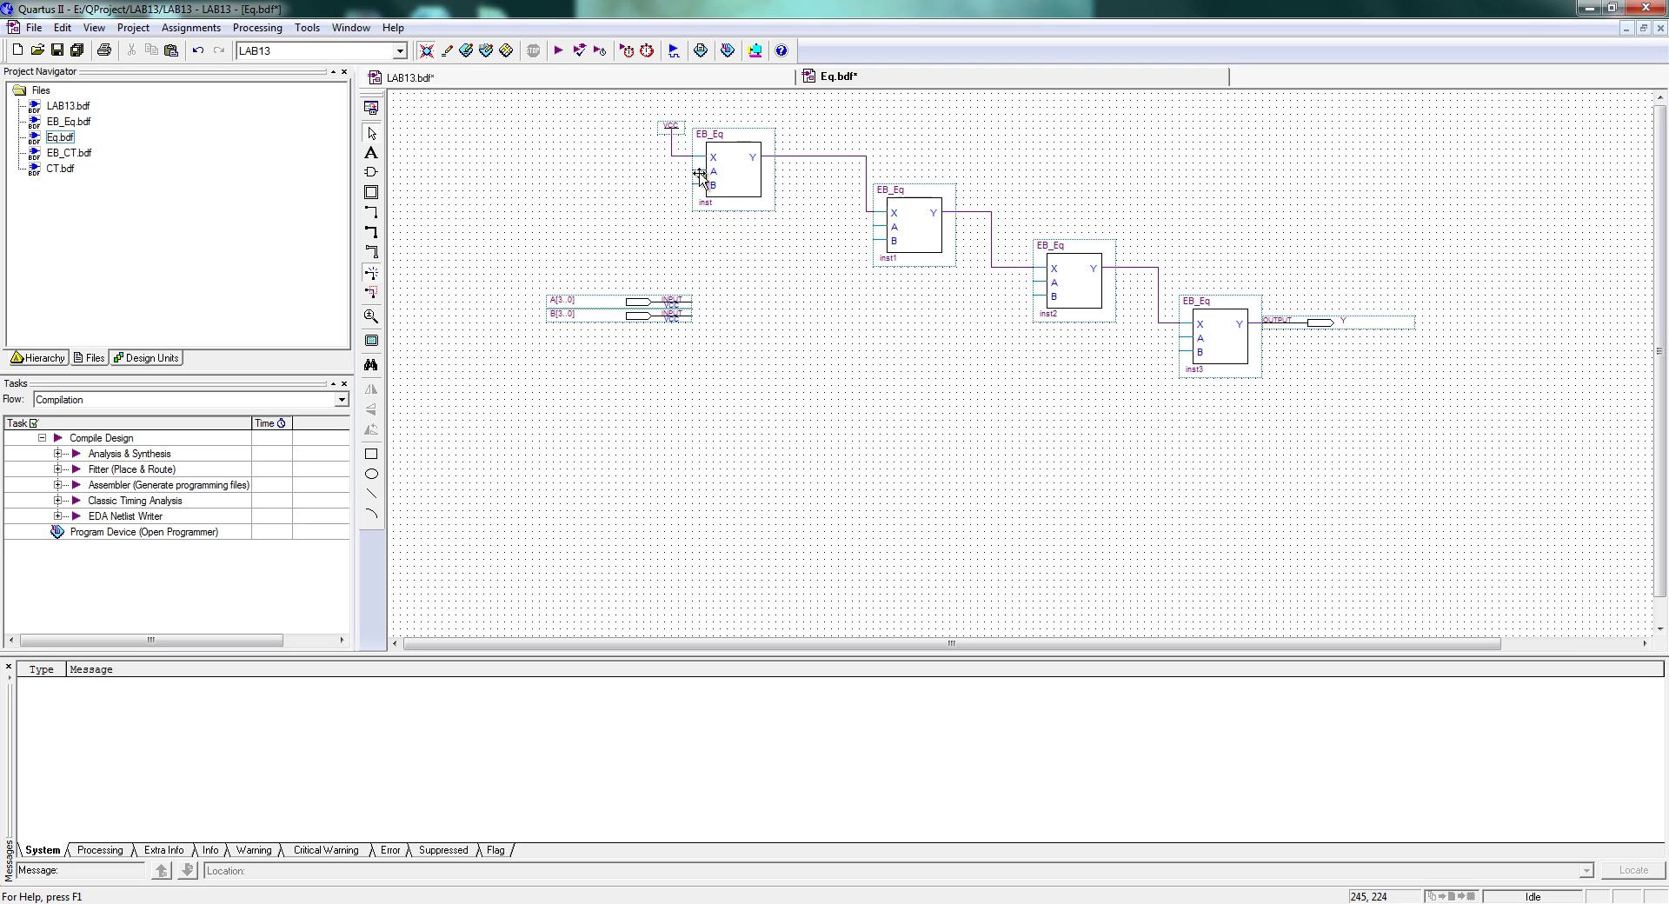
# Draw short wire stubs on the A and B inputs of the first EB_Eq block and name them A[0] and B[0]
pyautogui.moveTo(692, 169); pyautogui.dragTo(670, 169)
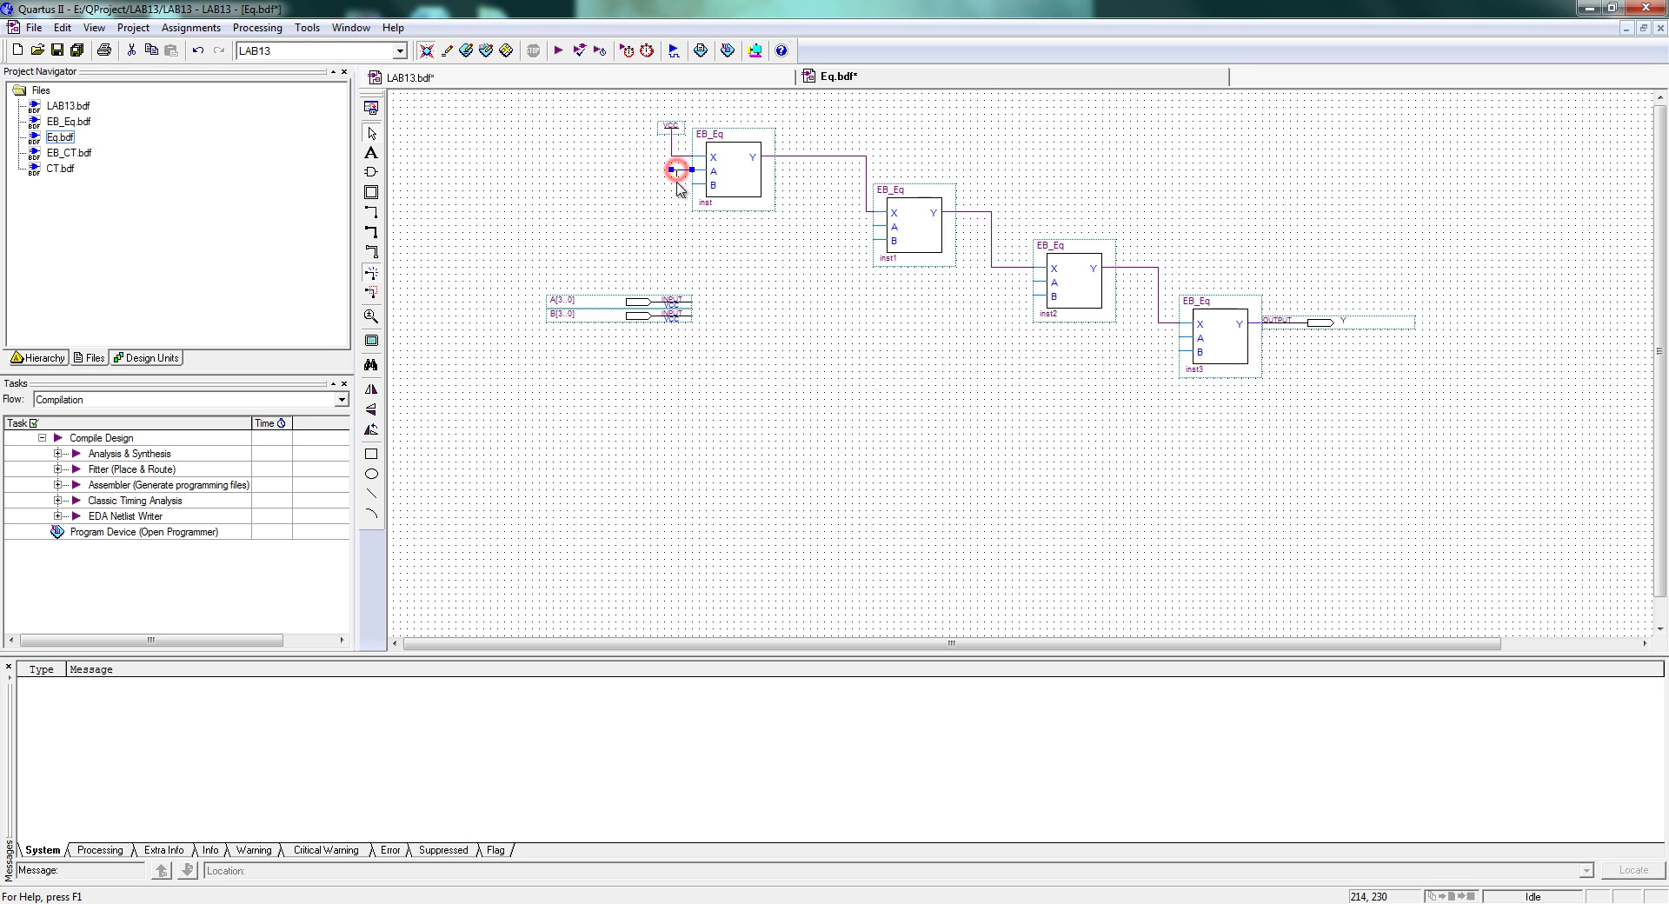
pyautogui.click(764, 225)
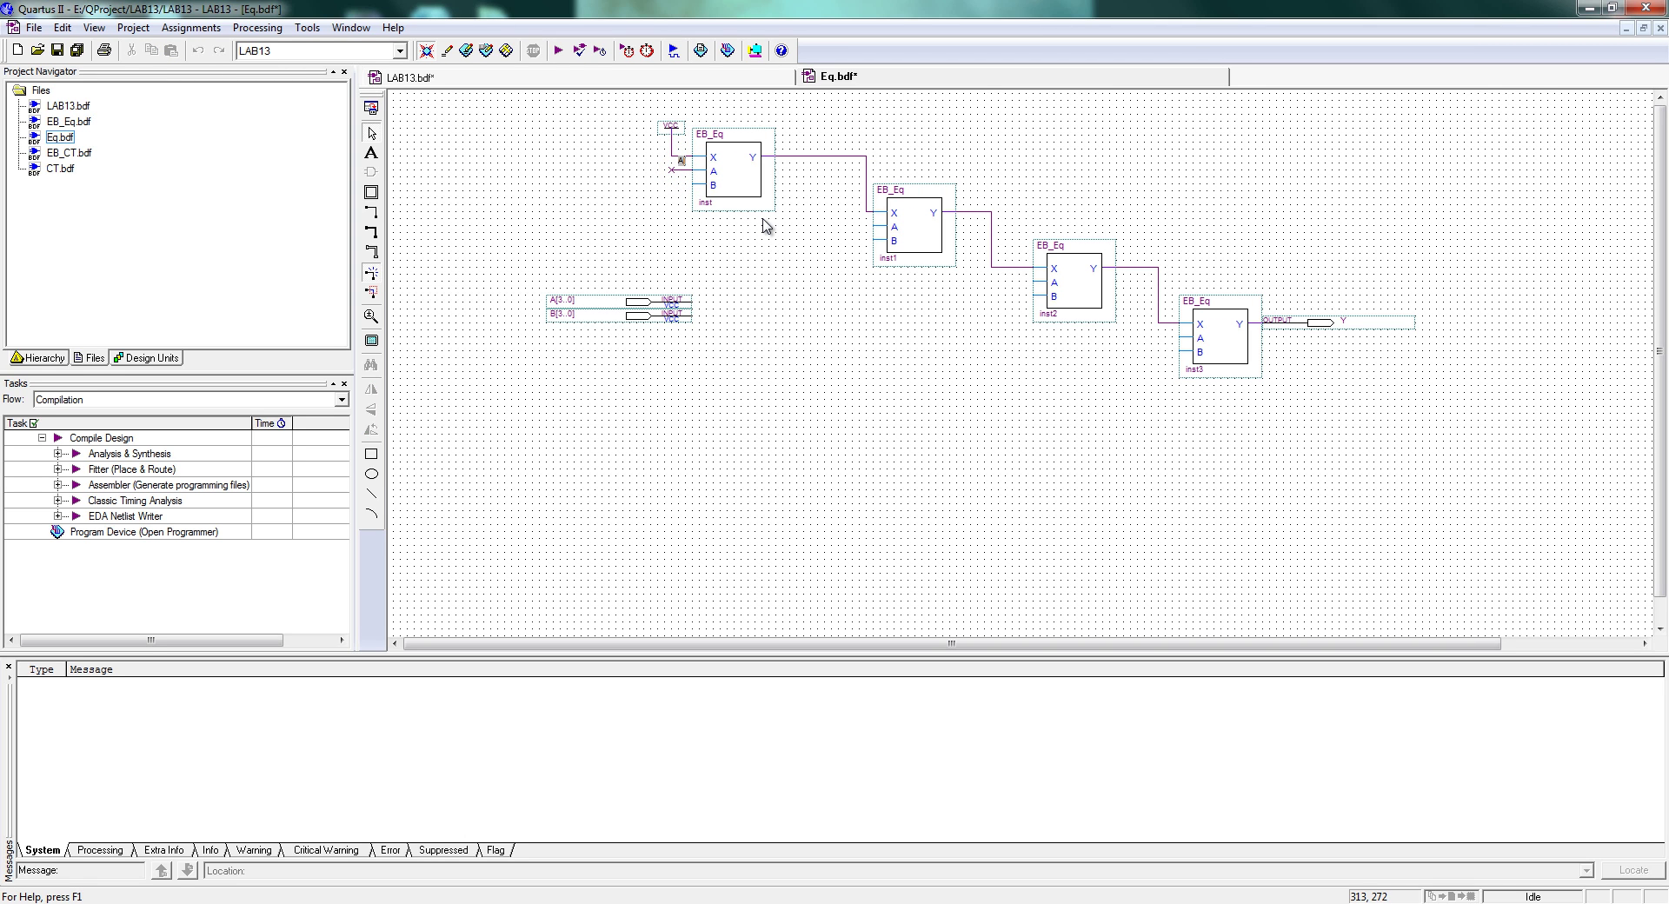
pyautogui.moveTo(671, 169); pyautogui.dragTo(665, 170)
pyautogui.click(682, 184)
pyautogui.click(681, 172)
pyautogui.press('Return')
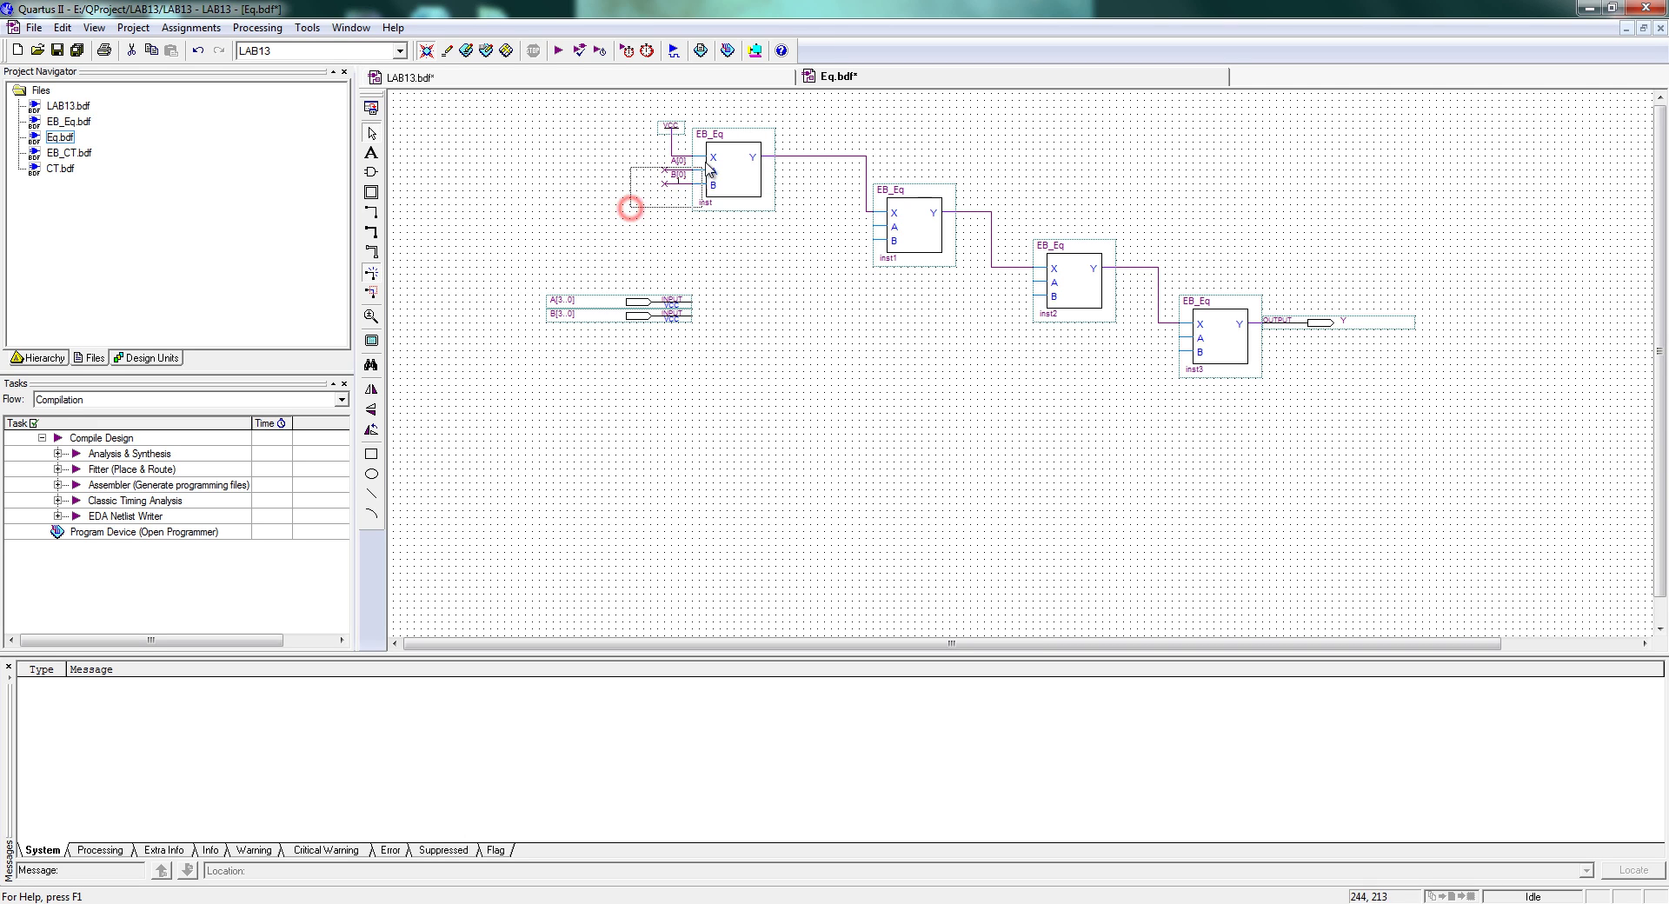
# Copy the two named wire stubs to the A and B inputs of the other three EB_Eq blocks
pyautogui.moveTo(634, 205); pyautogui.dragTo(1016, 298)
pyautogui.keyDown('ctrl'); pyautogui.moveTo(1112, 339); pyautogui.dragTo(1162, 351); pyautogui.keyUp('ctrl')
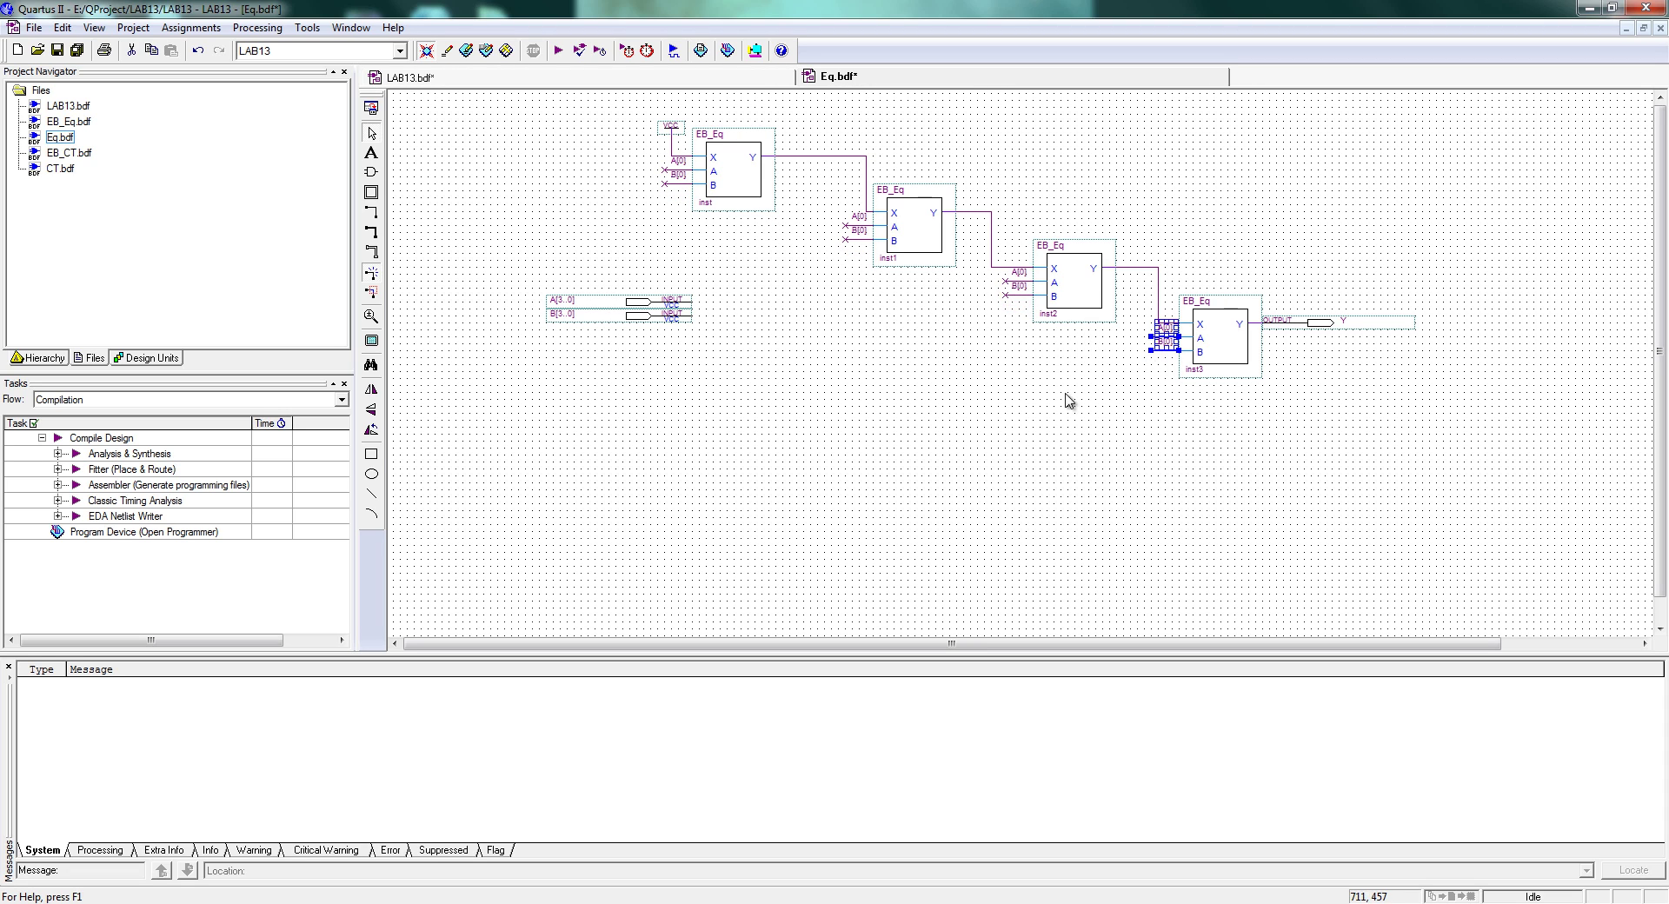
pyautogui.click(1027, 402)
# Rename the stubs on the second EB_Eq block A[1] and B[1], and those on the third A[2] and B[2]
pyautogui.doubleClick(857, 217)
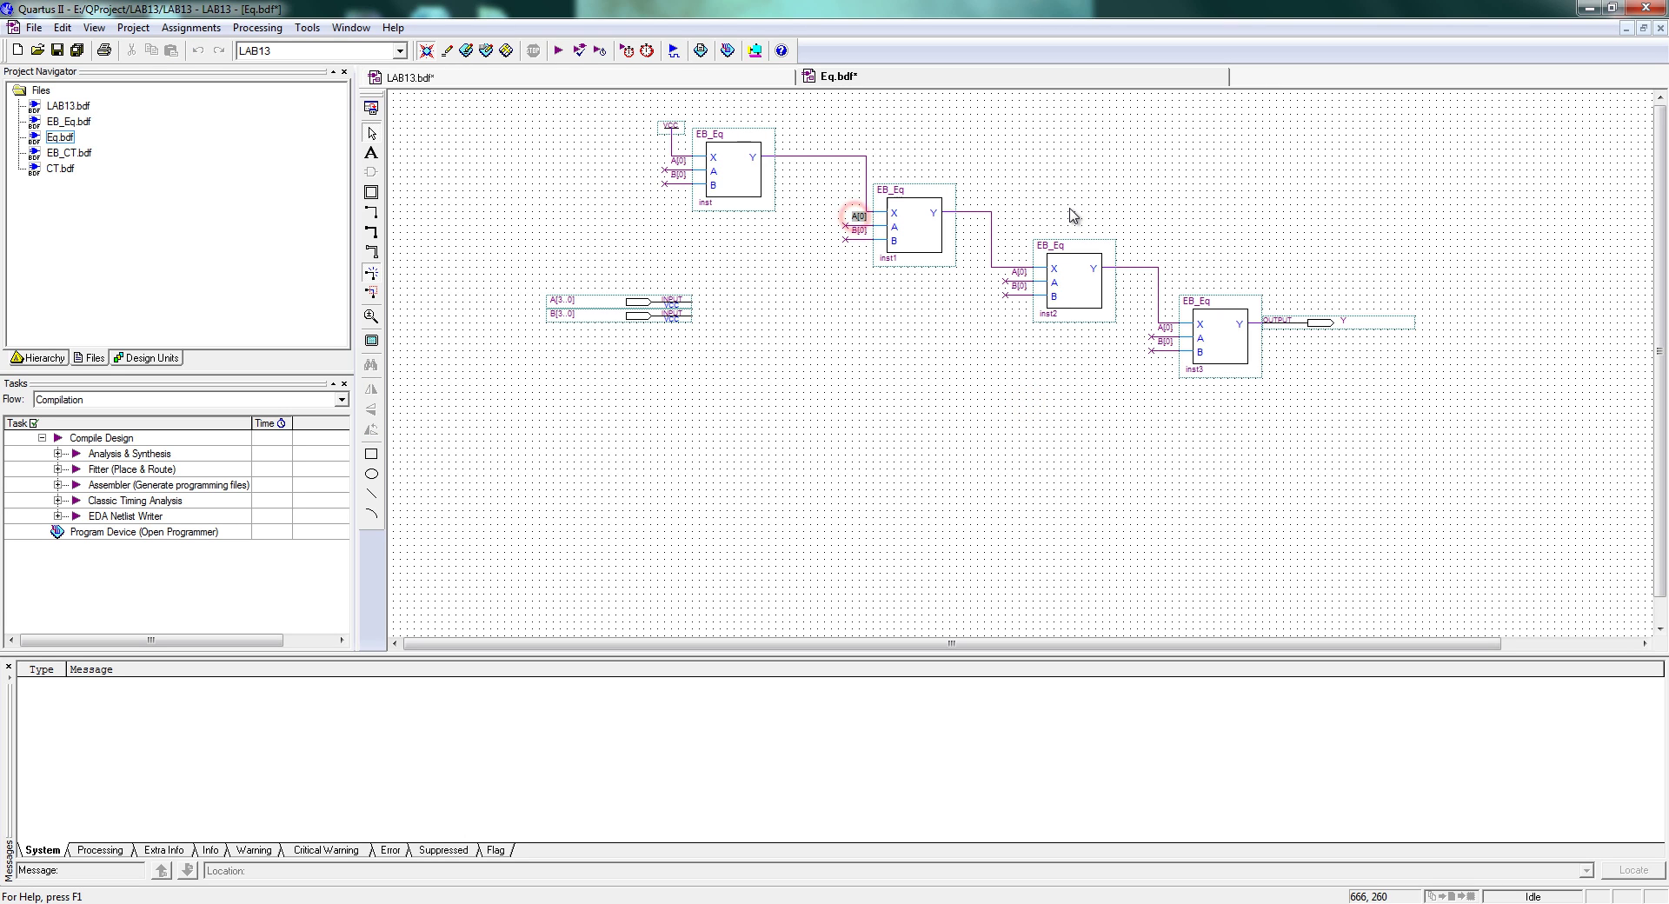
pyautogui.write('1')
pyautogui.press('Return')
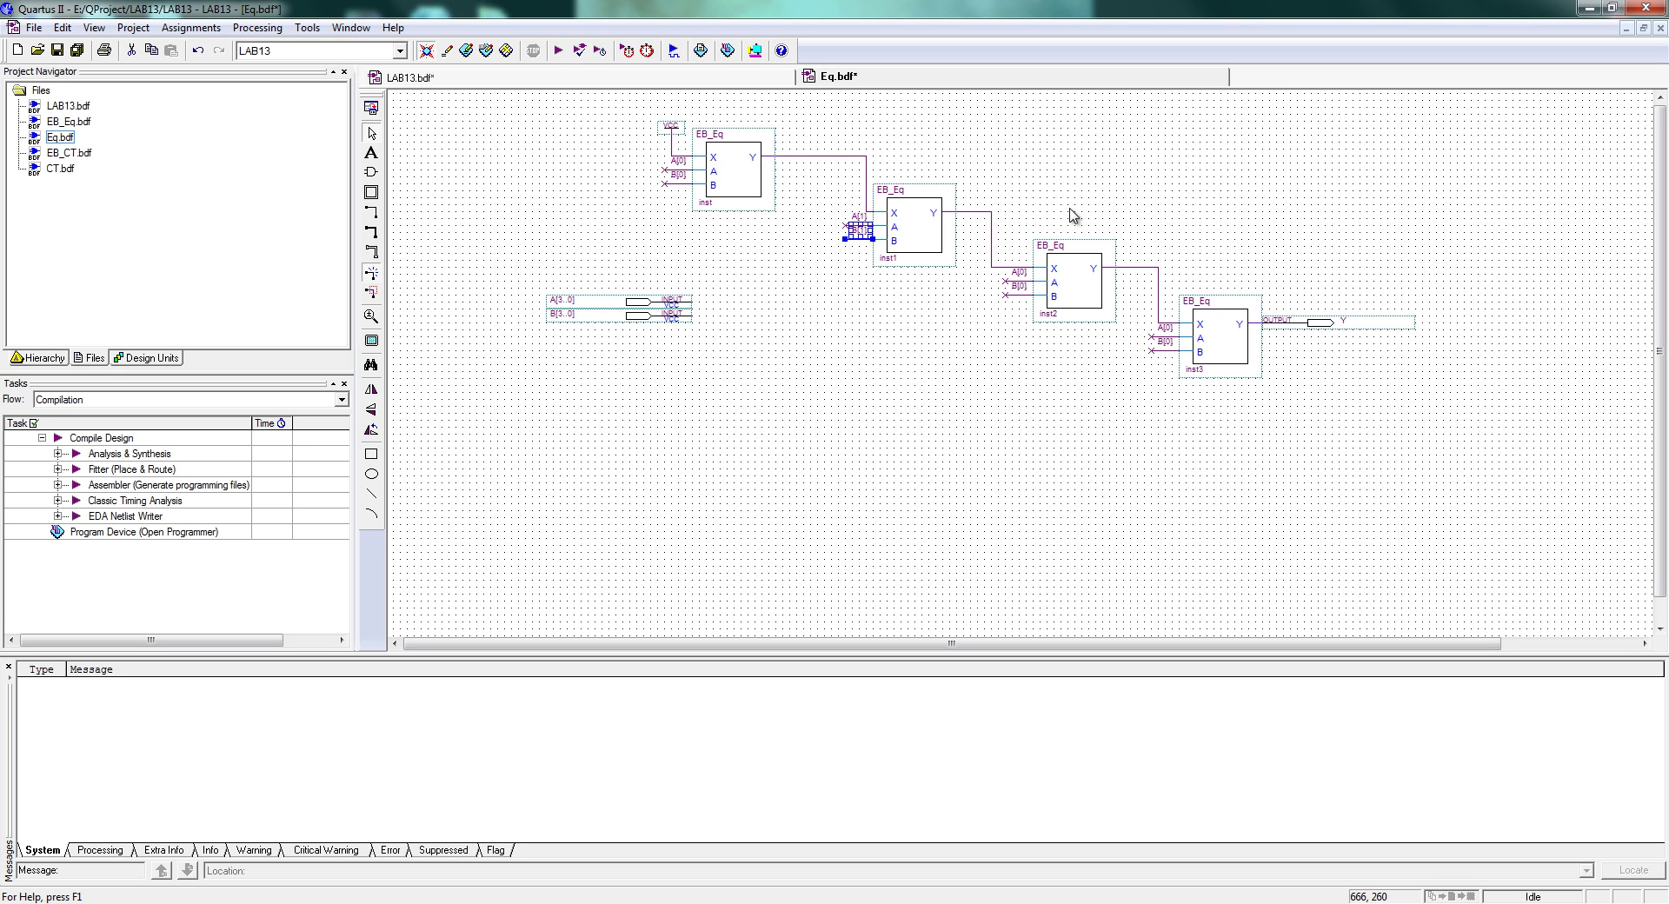
pyautogui.doubleClick(1016, 271)
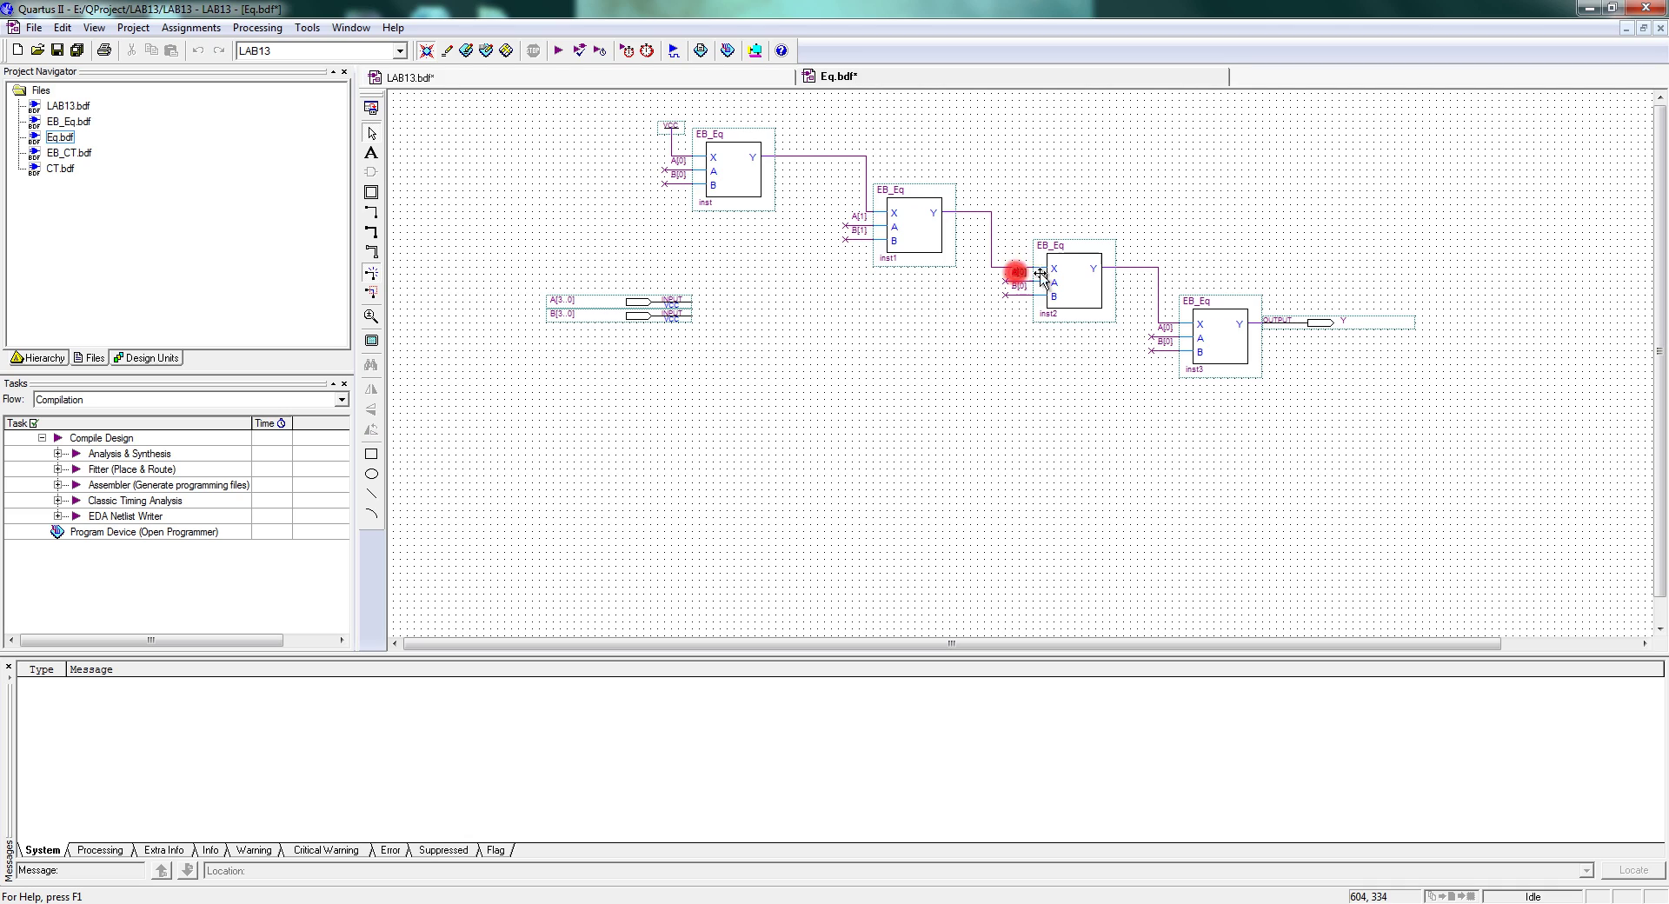
pyautogui.write('2')
pyautogui.press('Tab')
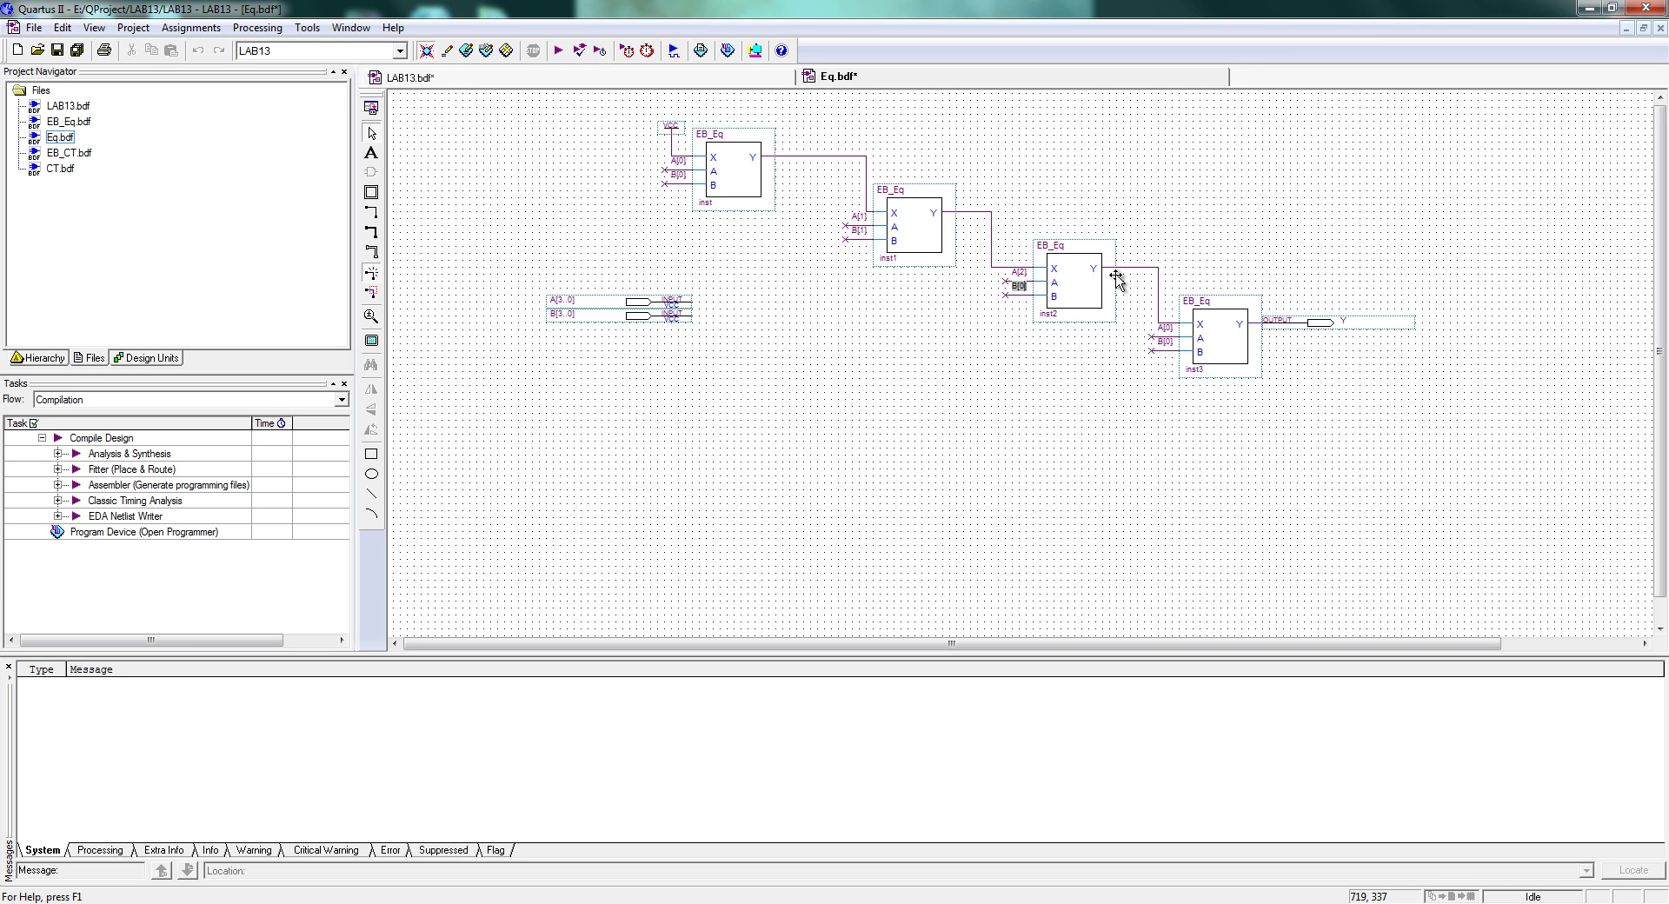
# Rename the wire stubs on the fourth EB_Eq block A[3] and B[3]
pyautogui.doubleClick(1165, 328)
pyautogui.click(1217, 446)
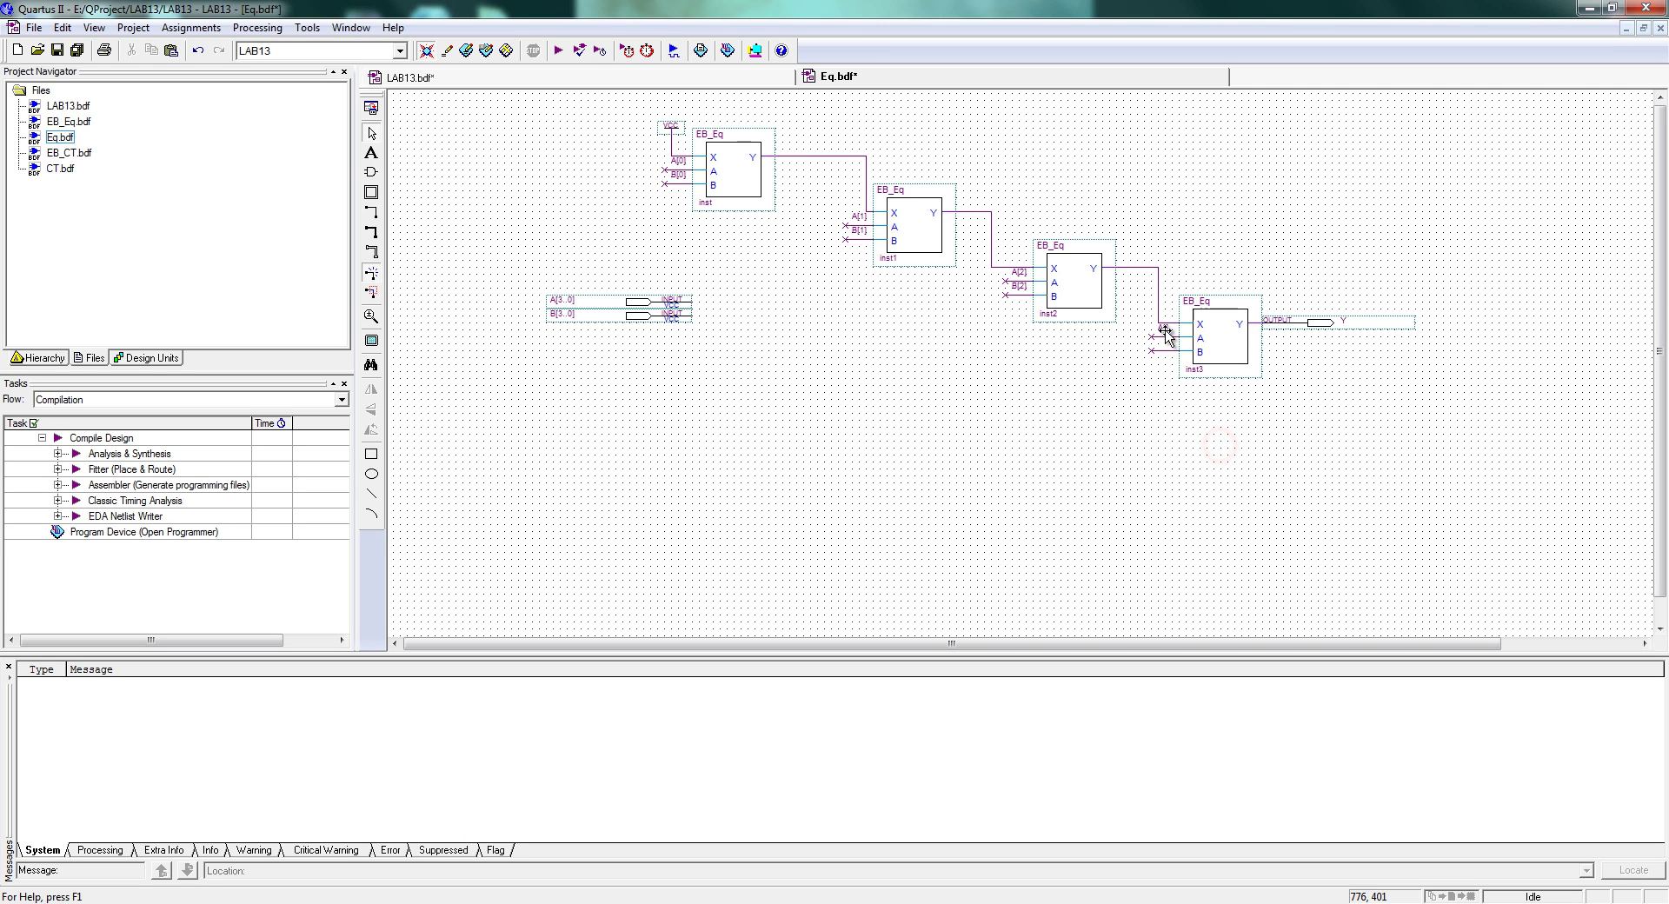
pyautogui.click(1165, 331)
pyautogui.doubleClick(1165, 331)
pyautogui.write('3')
pyautogui.press('Return')
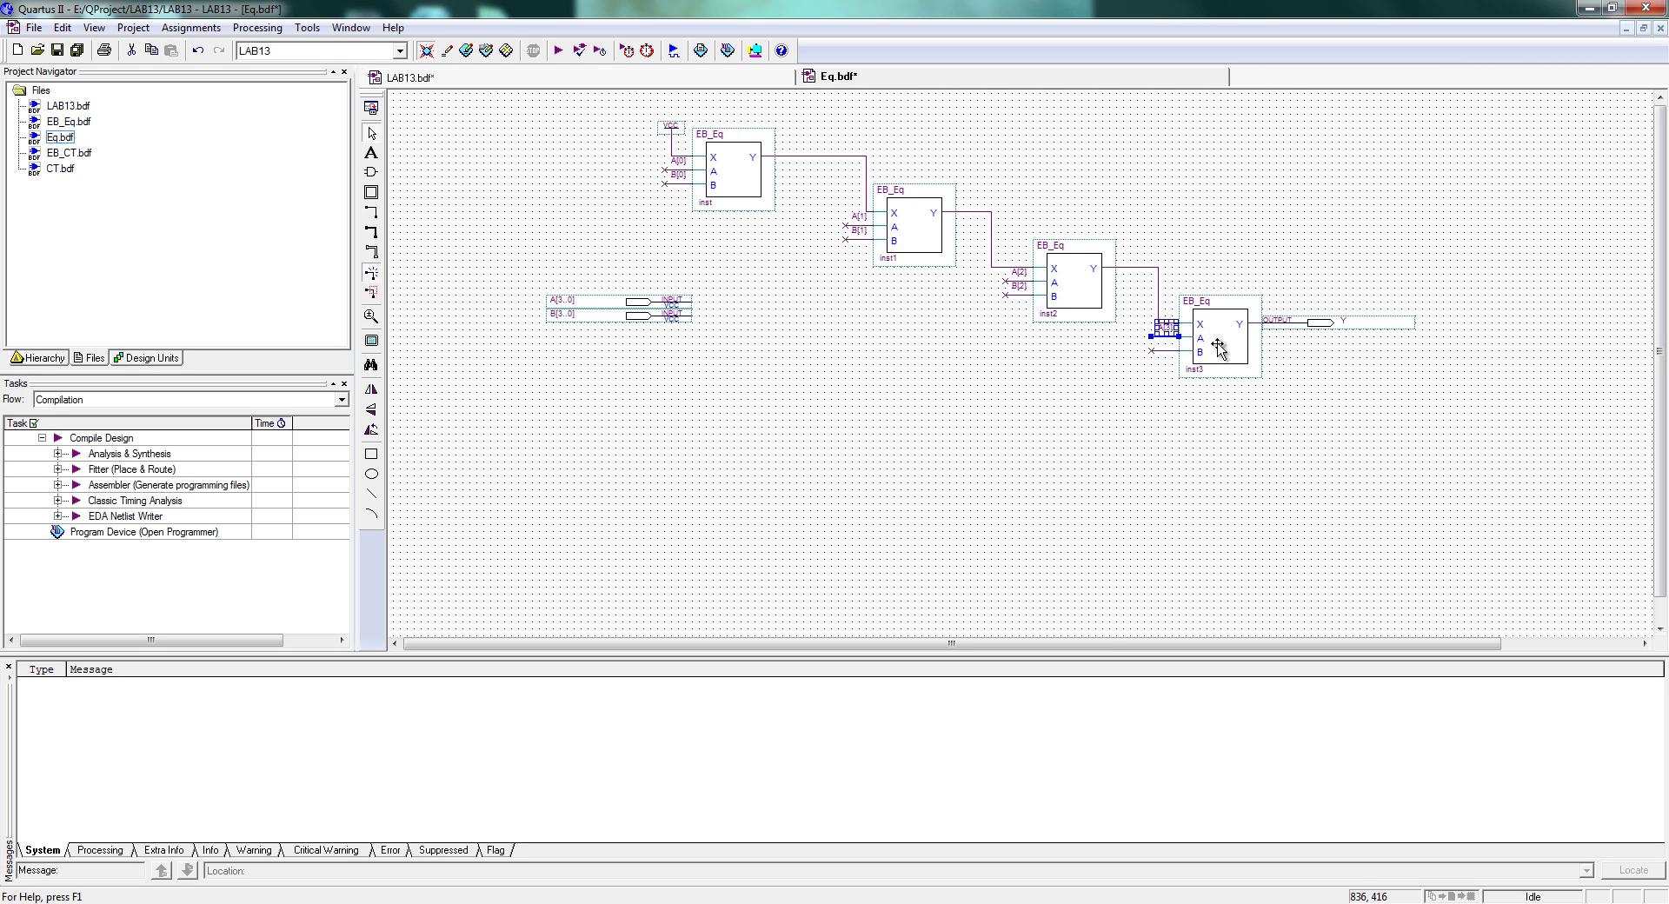
pyautogui.doubleClick(1157, 351)
pyautogui.write('B[3')
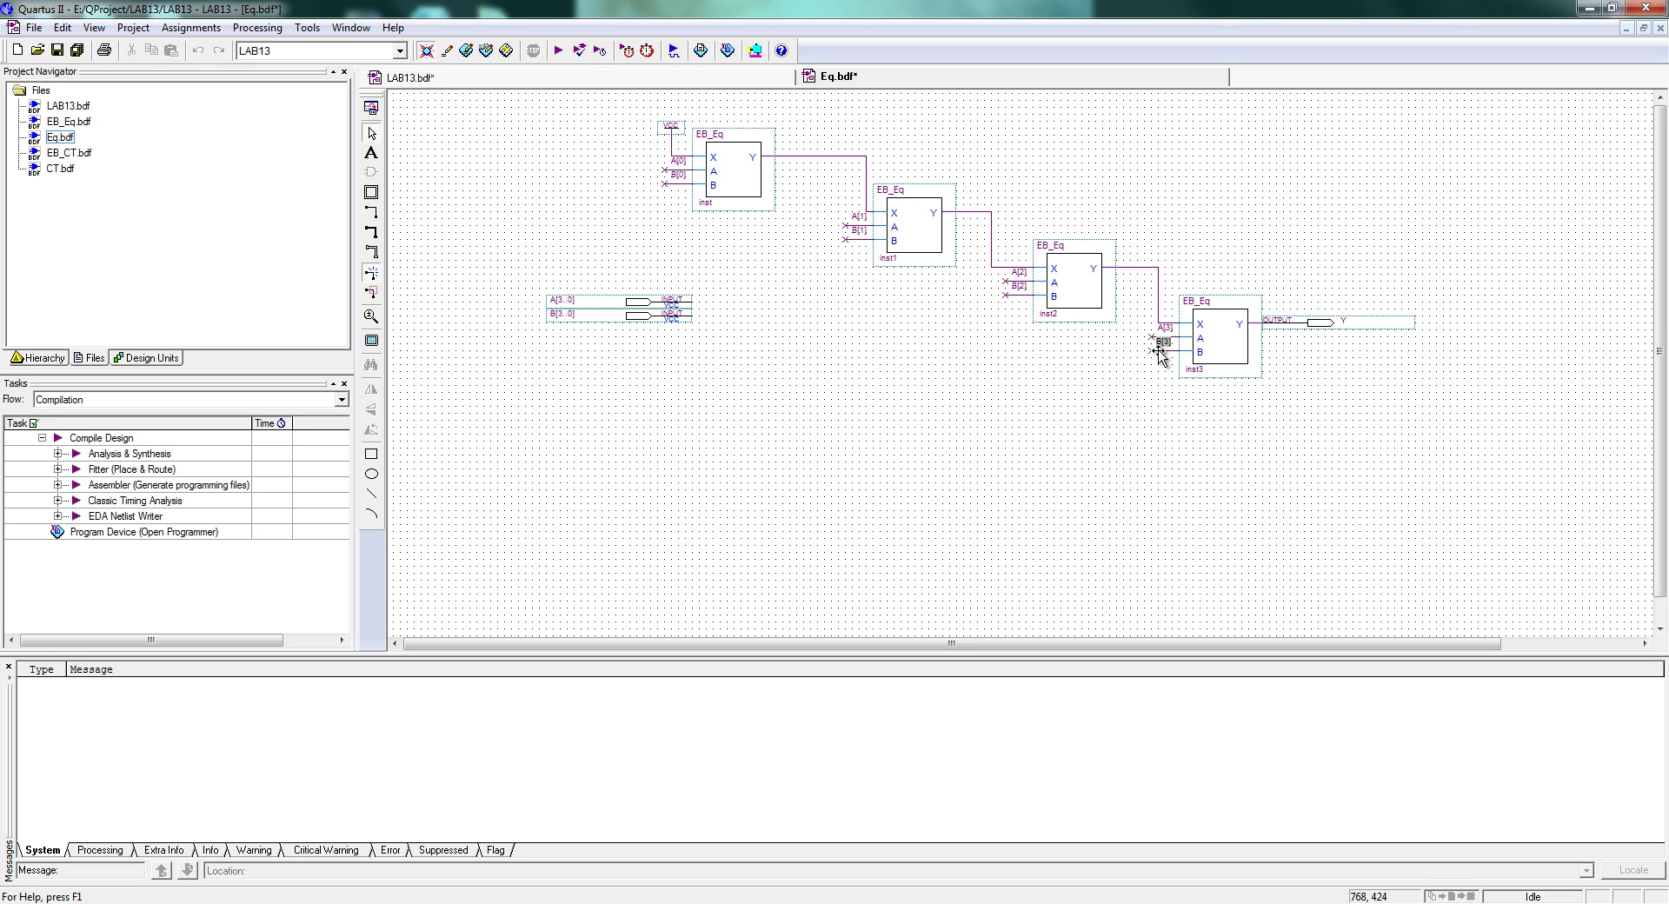
pyautogui.click(1125, 350)
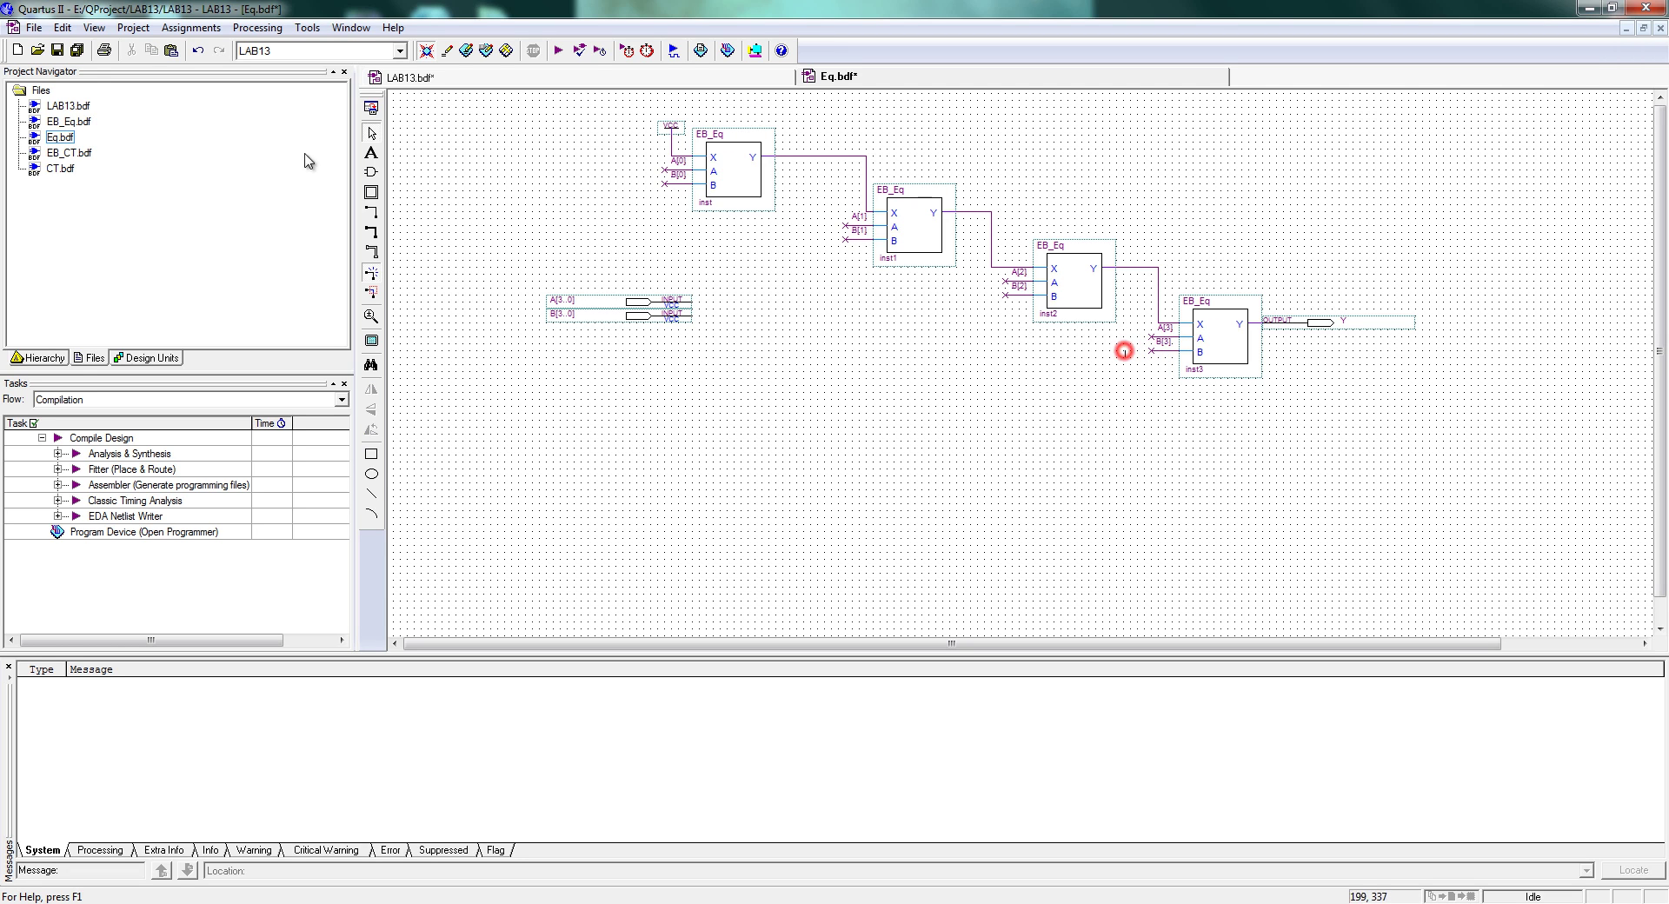
# Save Eq.bdf, regenerate its symbol file over the existing Eq.bsf, and close the Eq schematic
pyautogui.click(57, 50)
pyautogui.click(33, 27)
pyautogui.click(87, 300)
pyautogui.click(245, 321)
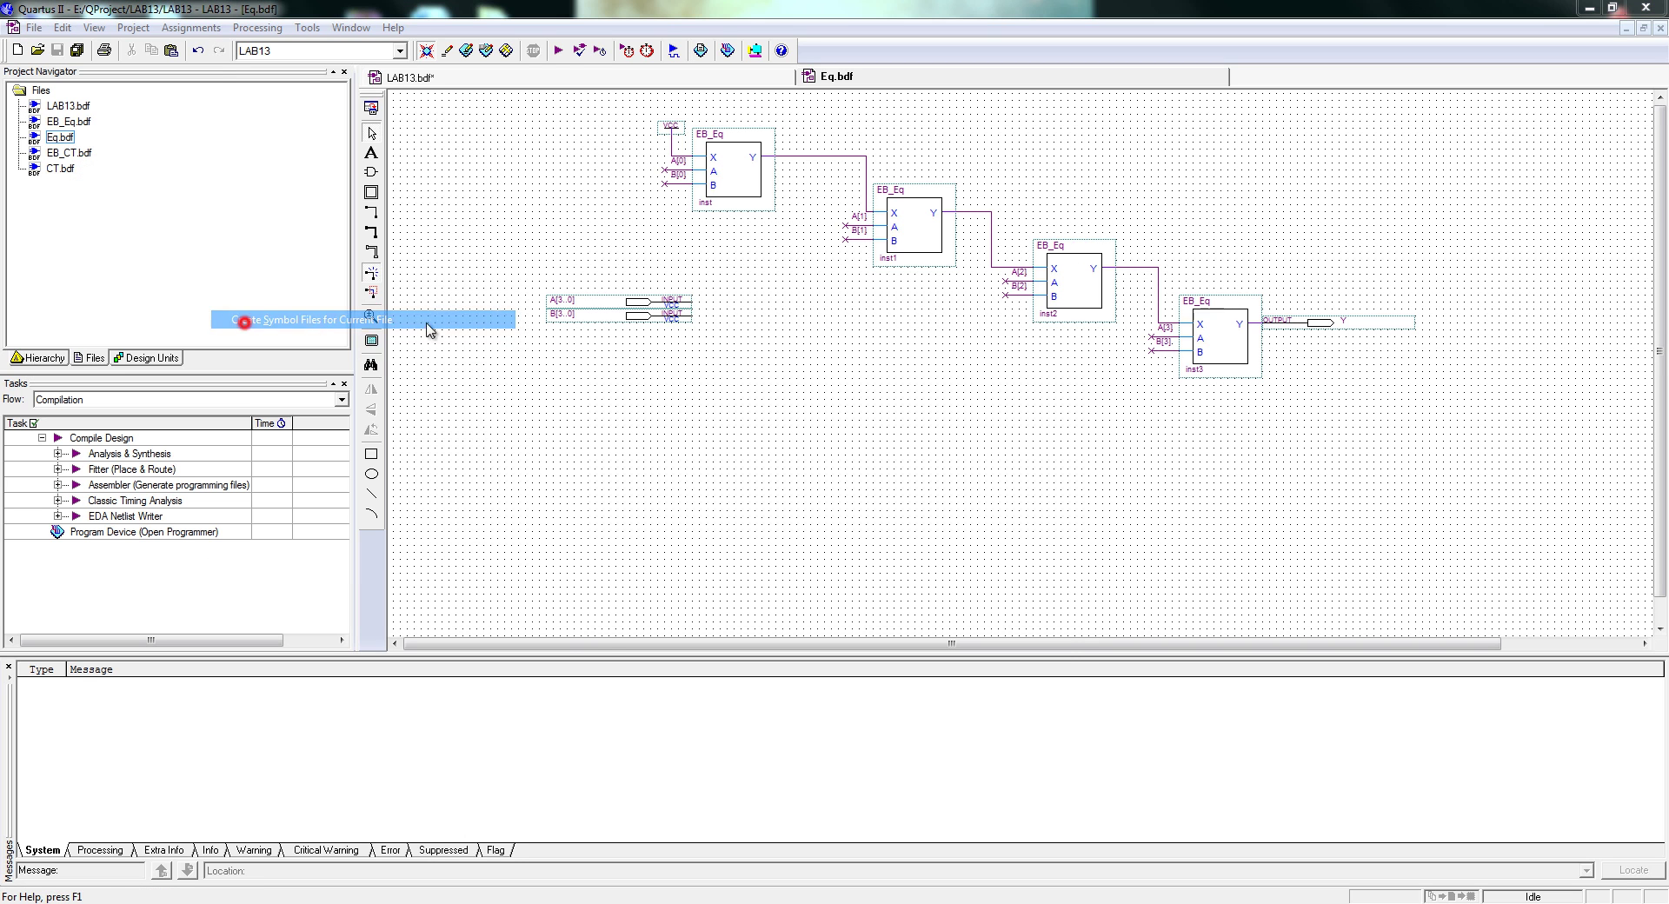
pyautogui.click(1005, 637)
pyautogui.click(894, 472)
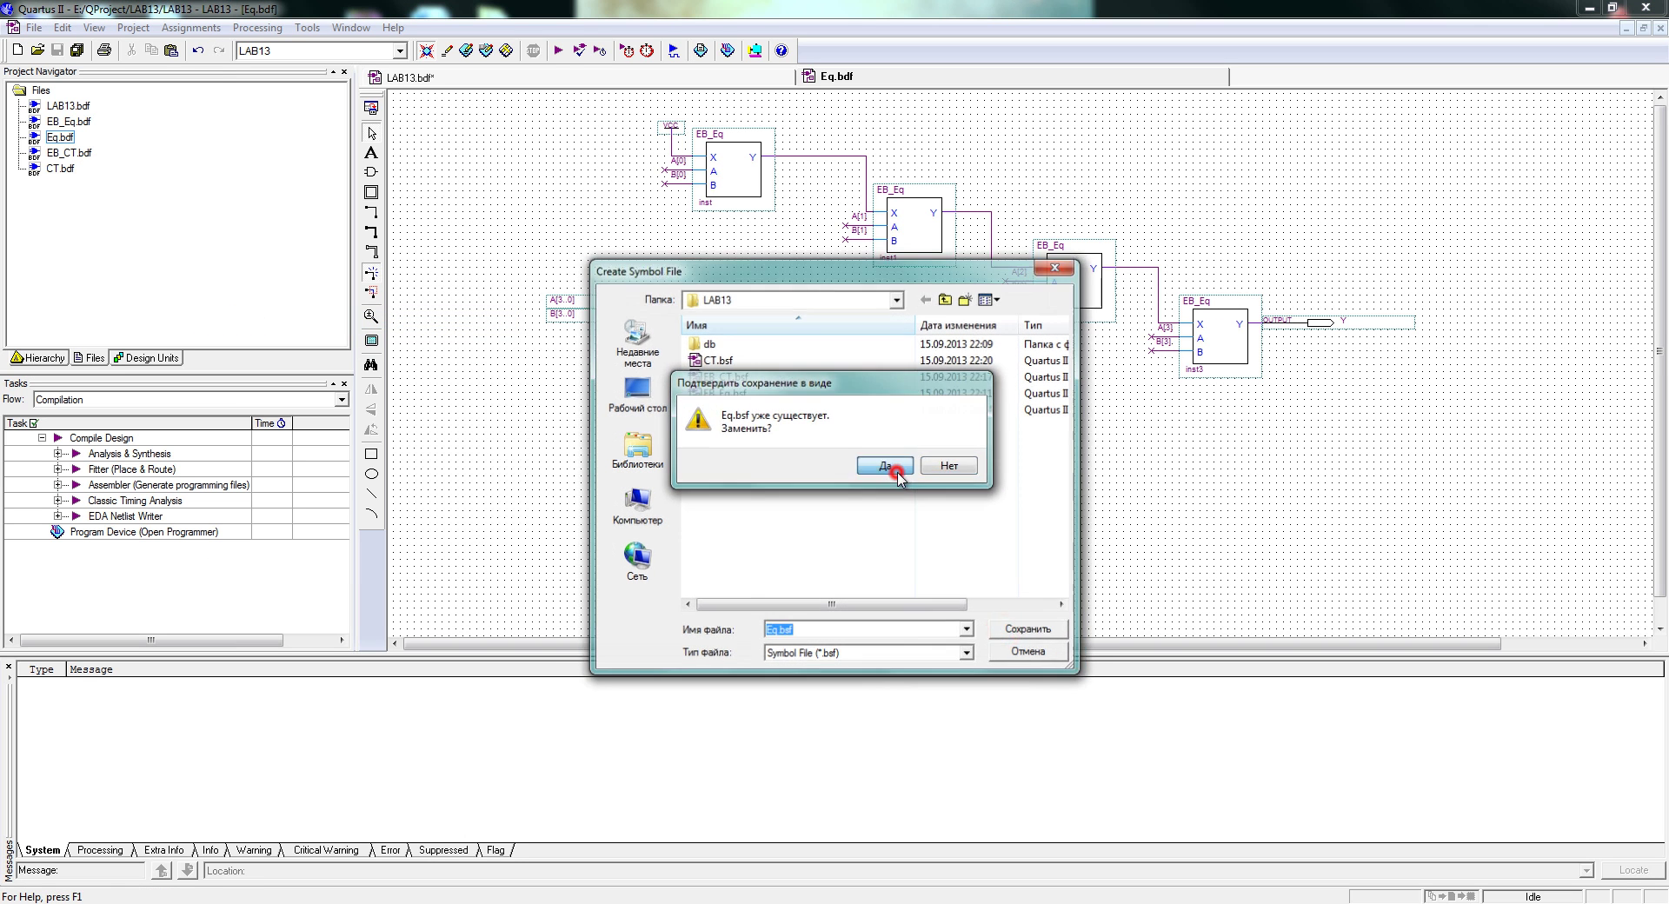
pyautogui.click(937, 493)
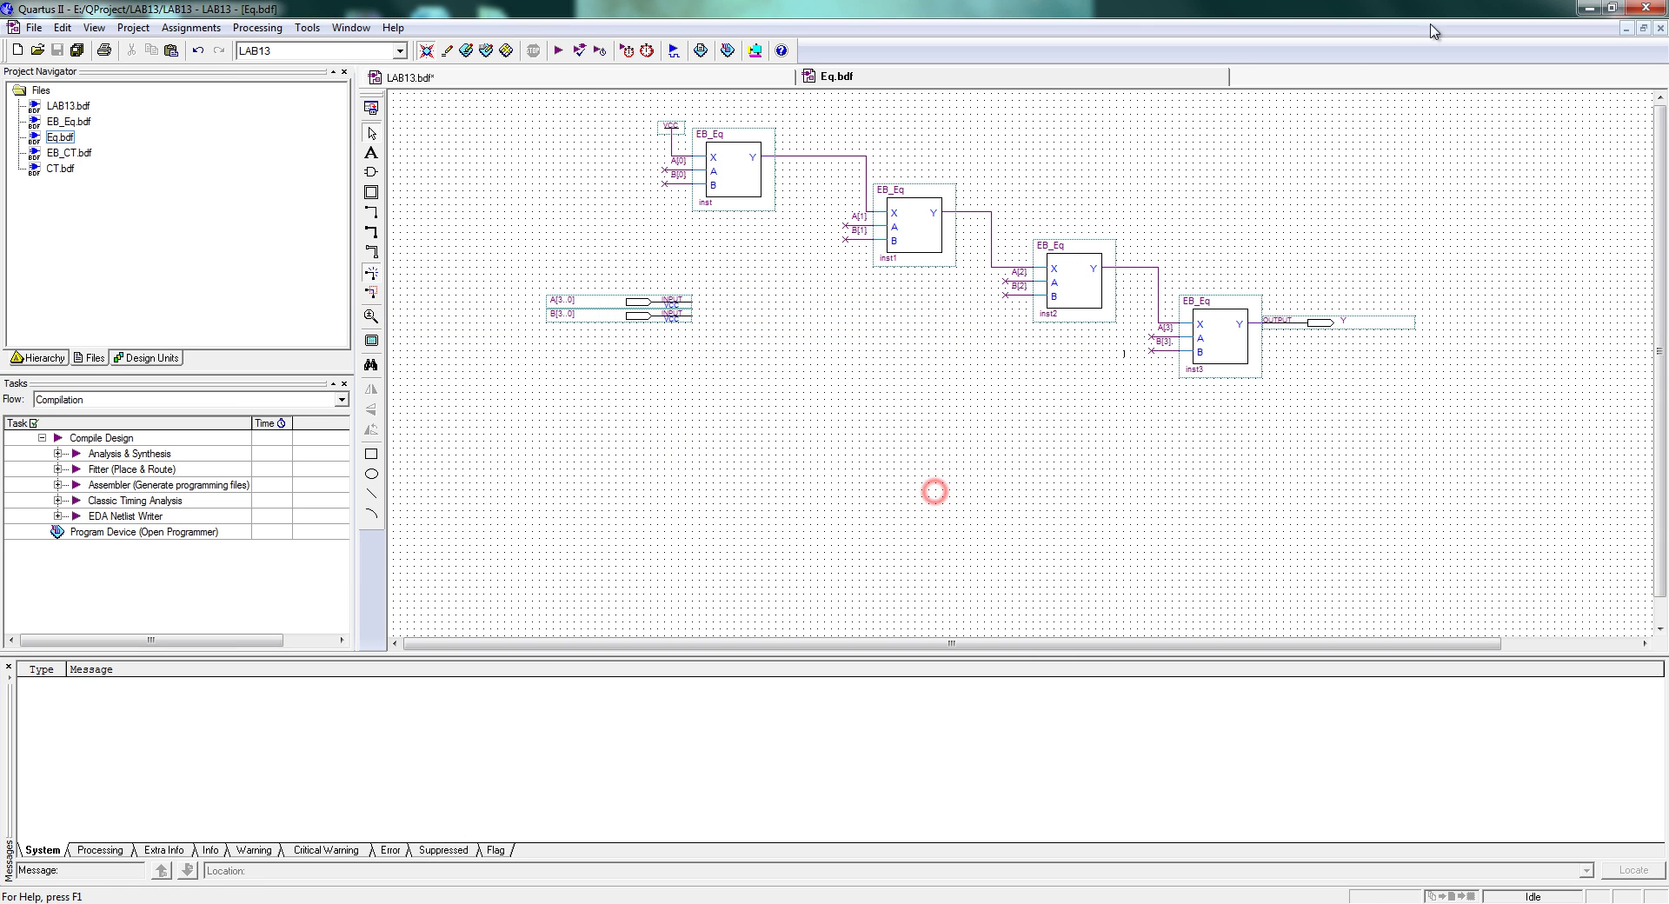
pyautogui.click(1660, 29)
# Insert the project's Eq symbol to the right of CT in LAB13.bdf and connect CT's Q[3..0] output to Eq's B[3..0] input
pyautogui.rightClick(1067, 285)
pyautogui.click(1043, 283)
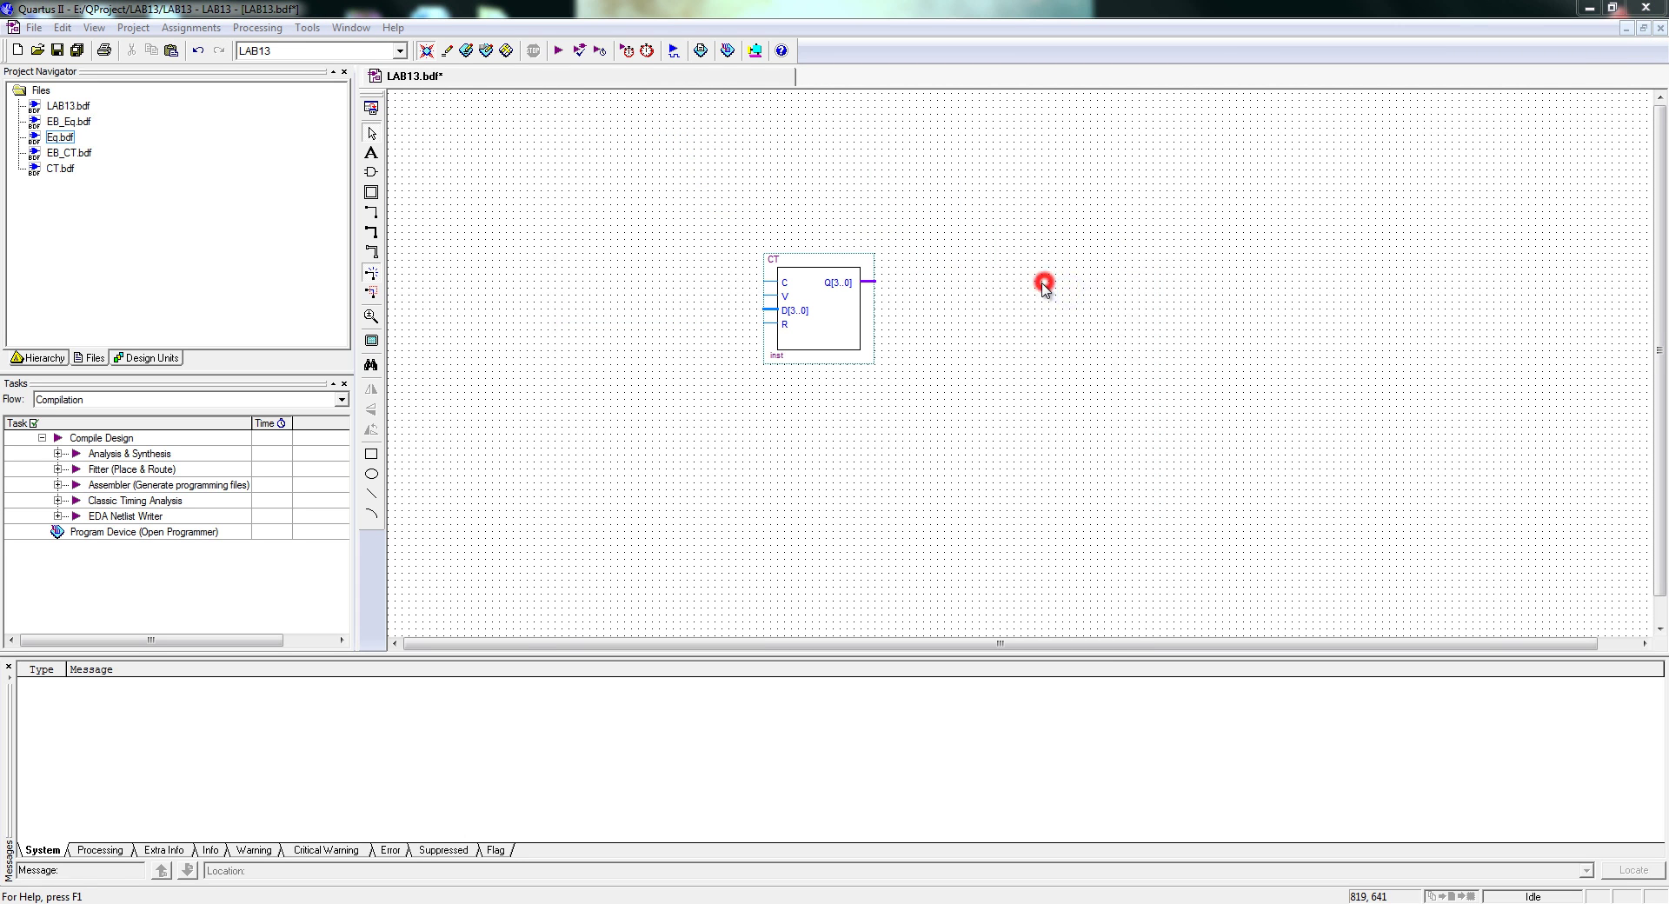
pyautogui.doubleClick(1043, 285)
pyautogui.click(613, 347)
pyautogui.click(613, 360)
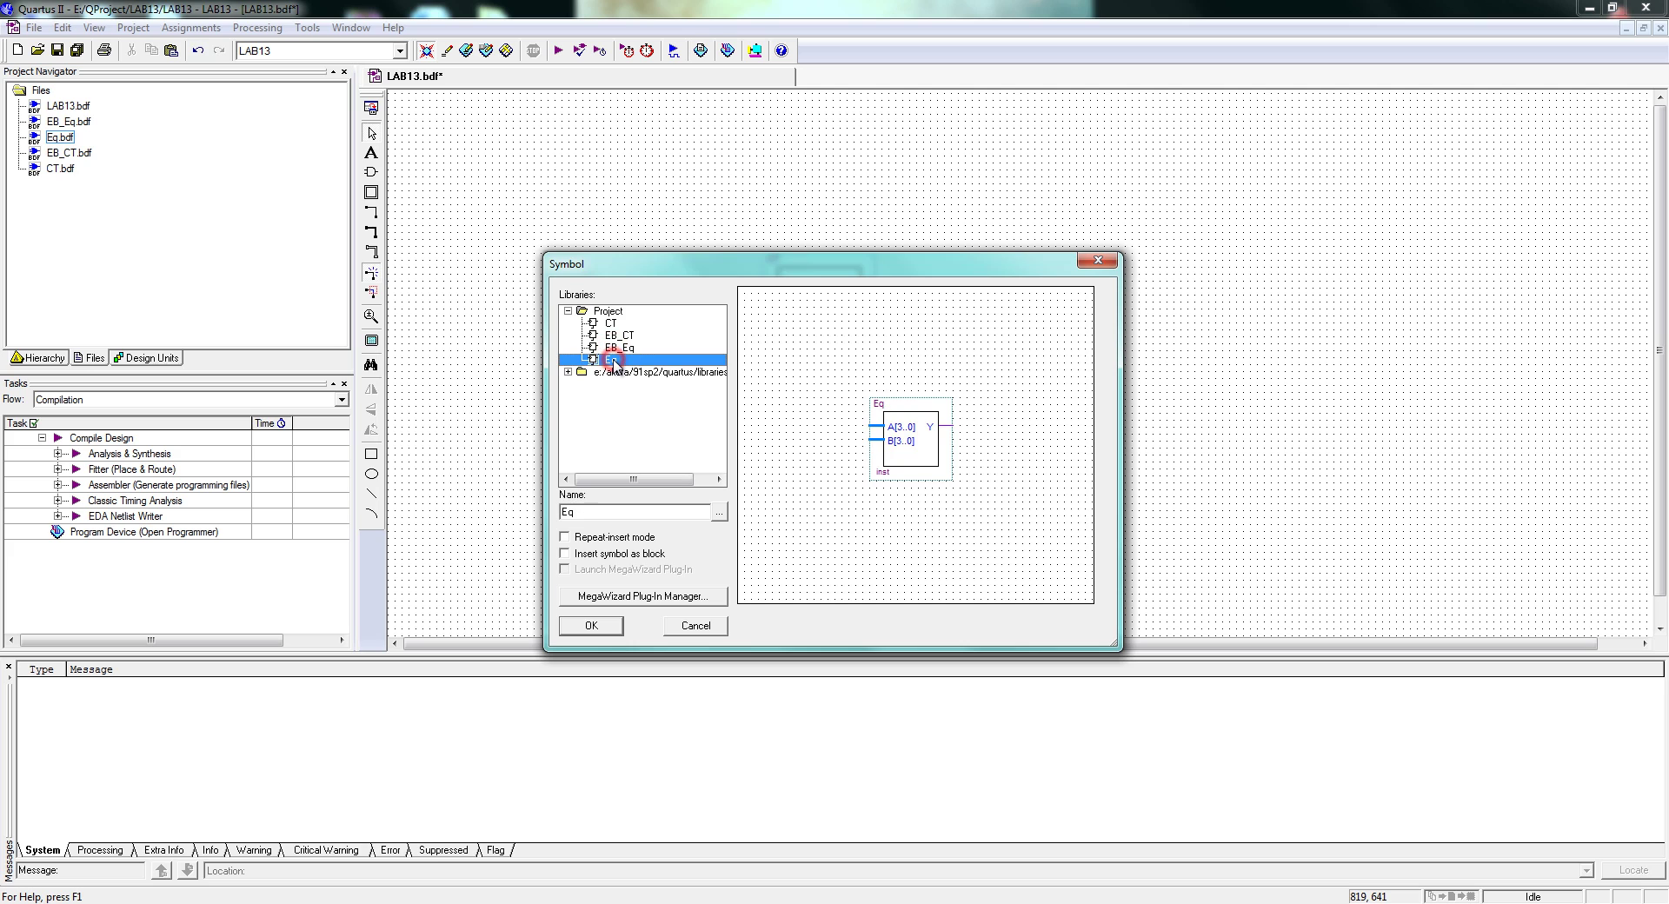
pyautogui.click(591, 626)
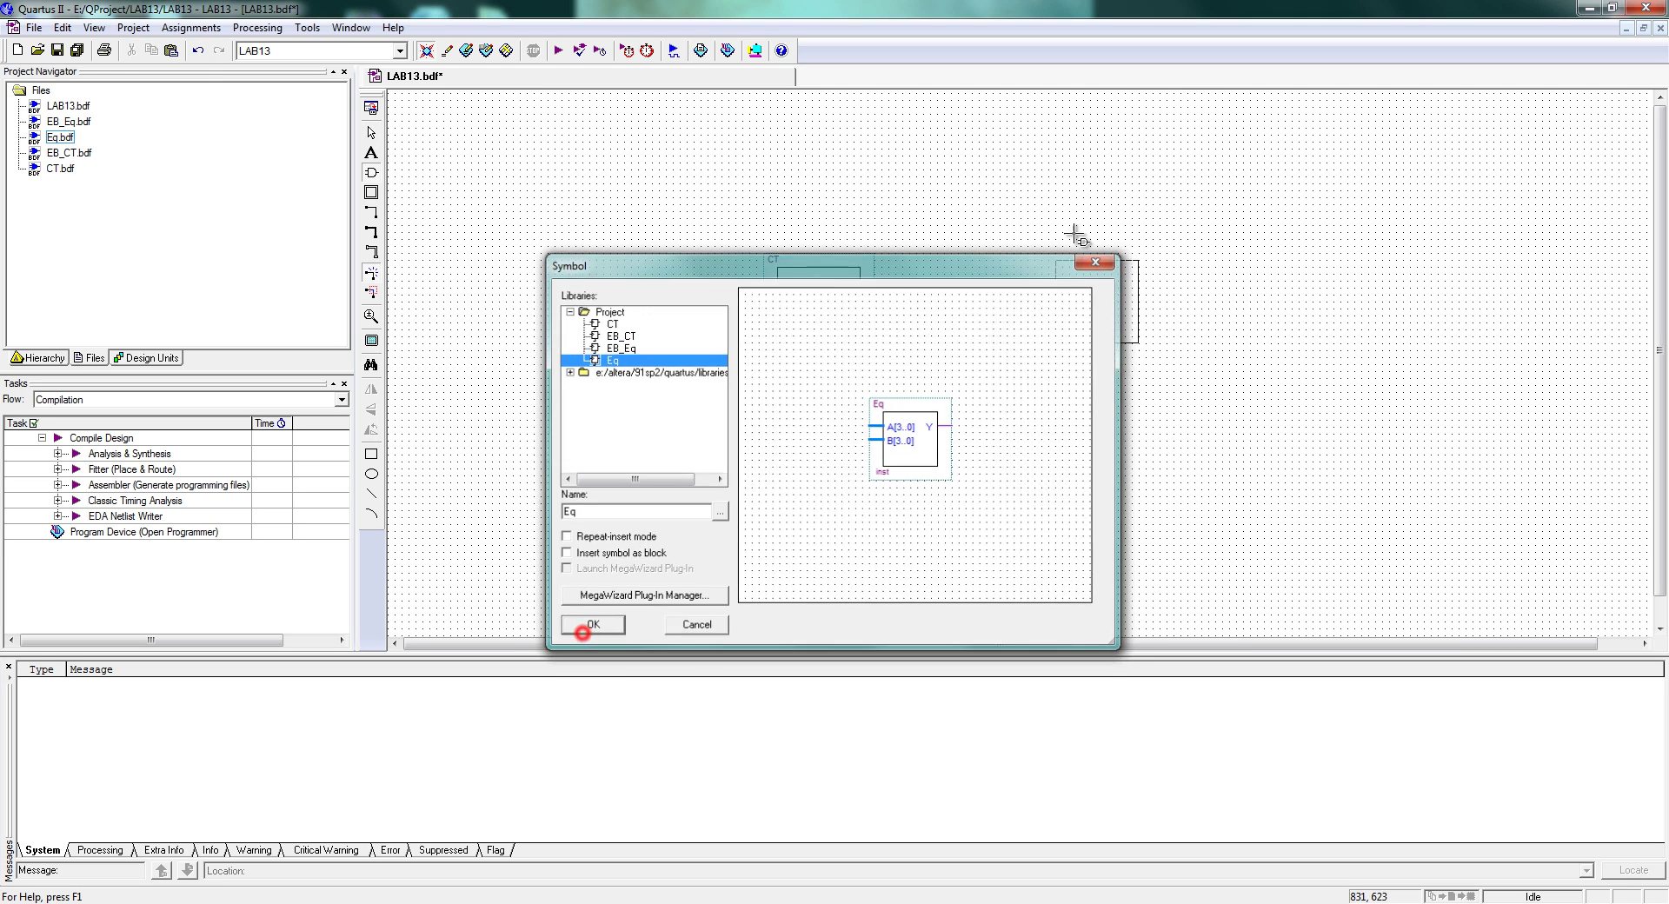
pyautogui.click(942, 211)
pyautogui.moveTo(982, 250); pyautogui.dragTo(1015, 273)
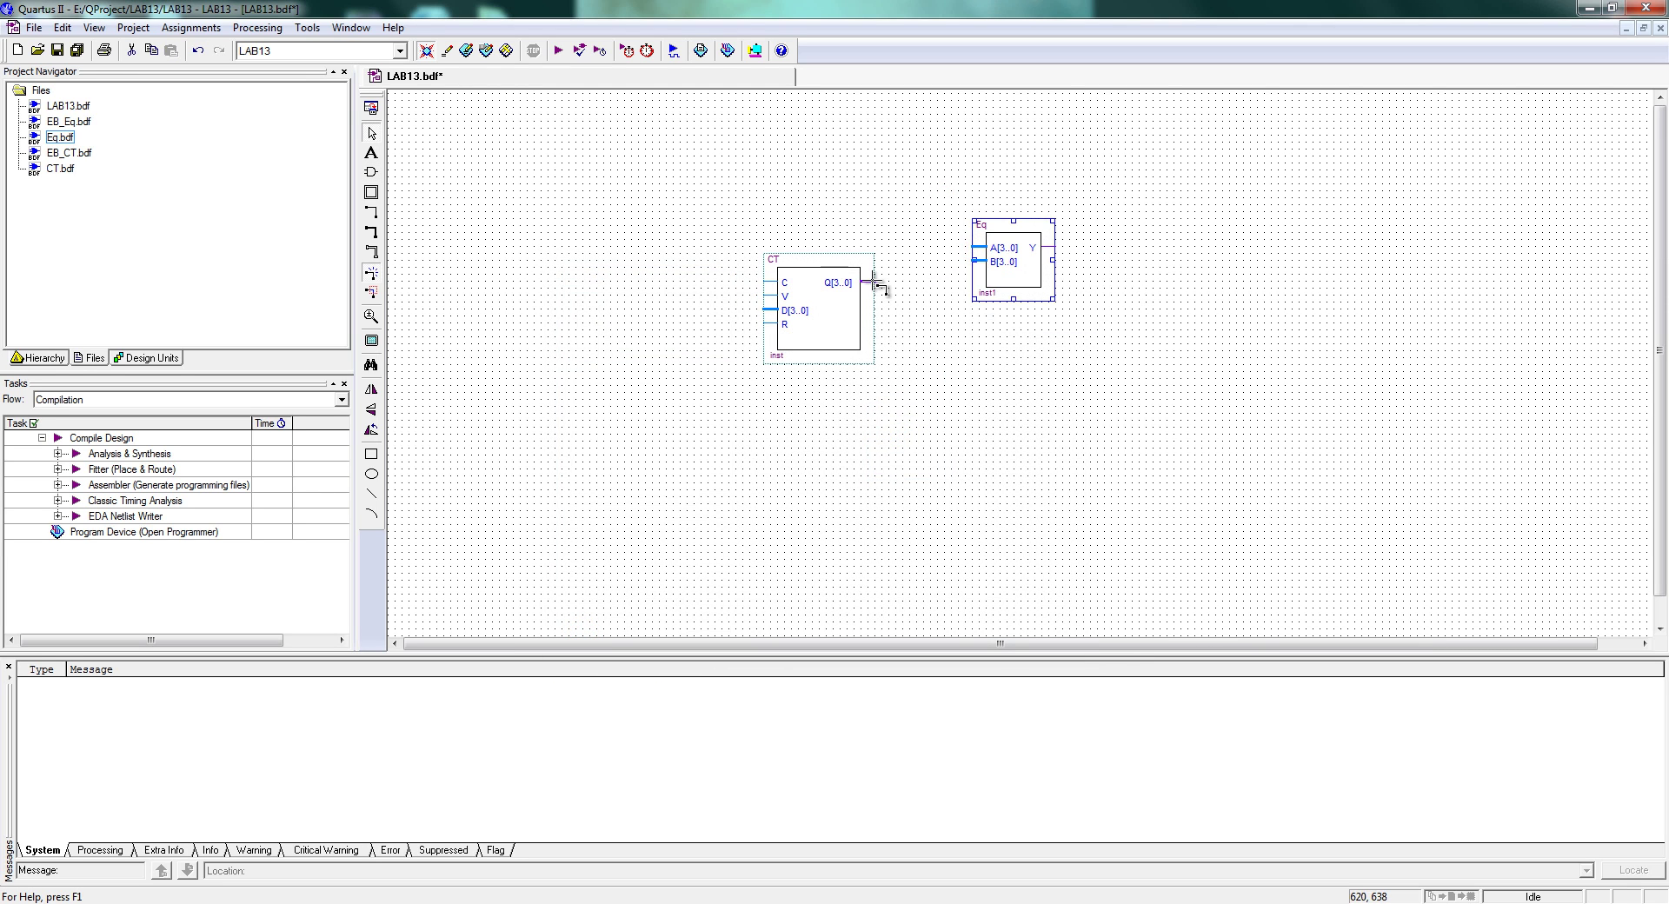
pyautogui.moveTo(869, 281); pyautogui.dragTo(973, 261)
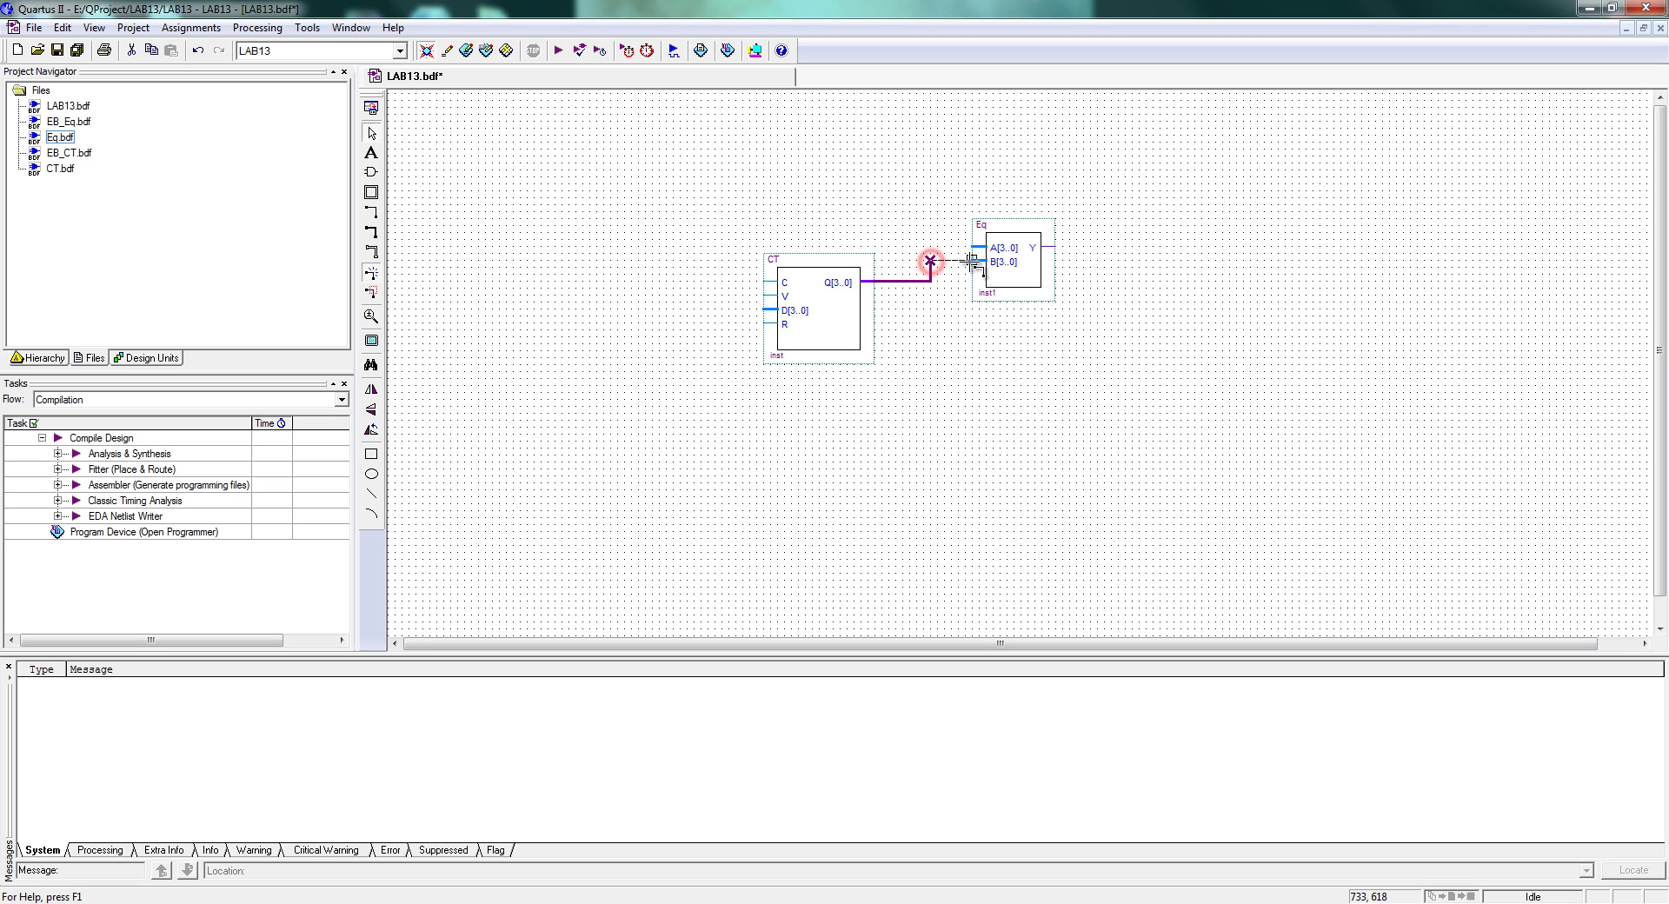
pyautogui.click(961, 306)
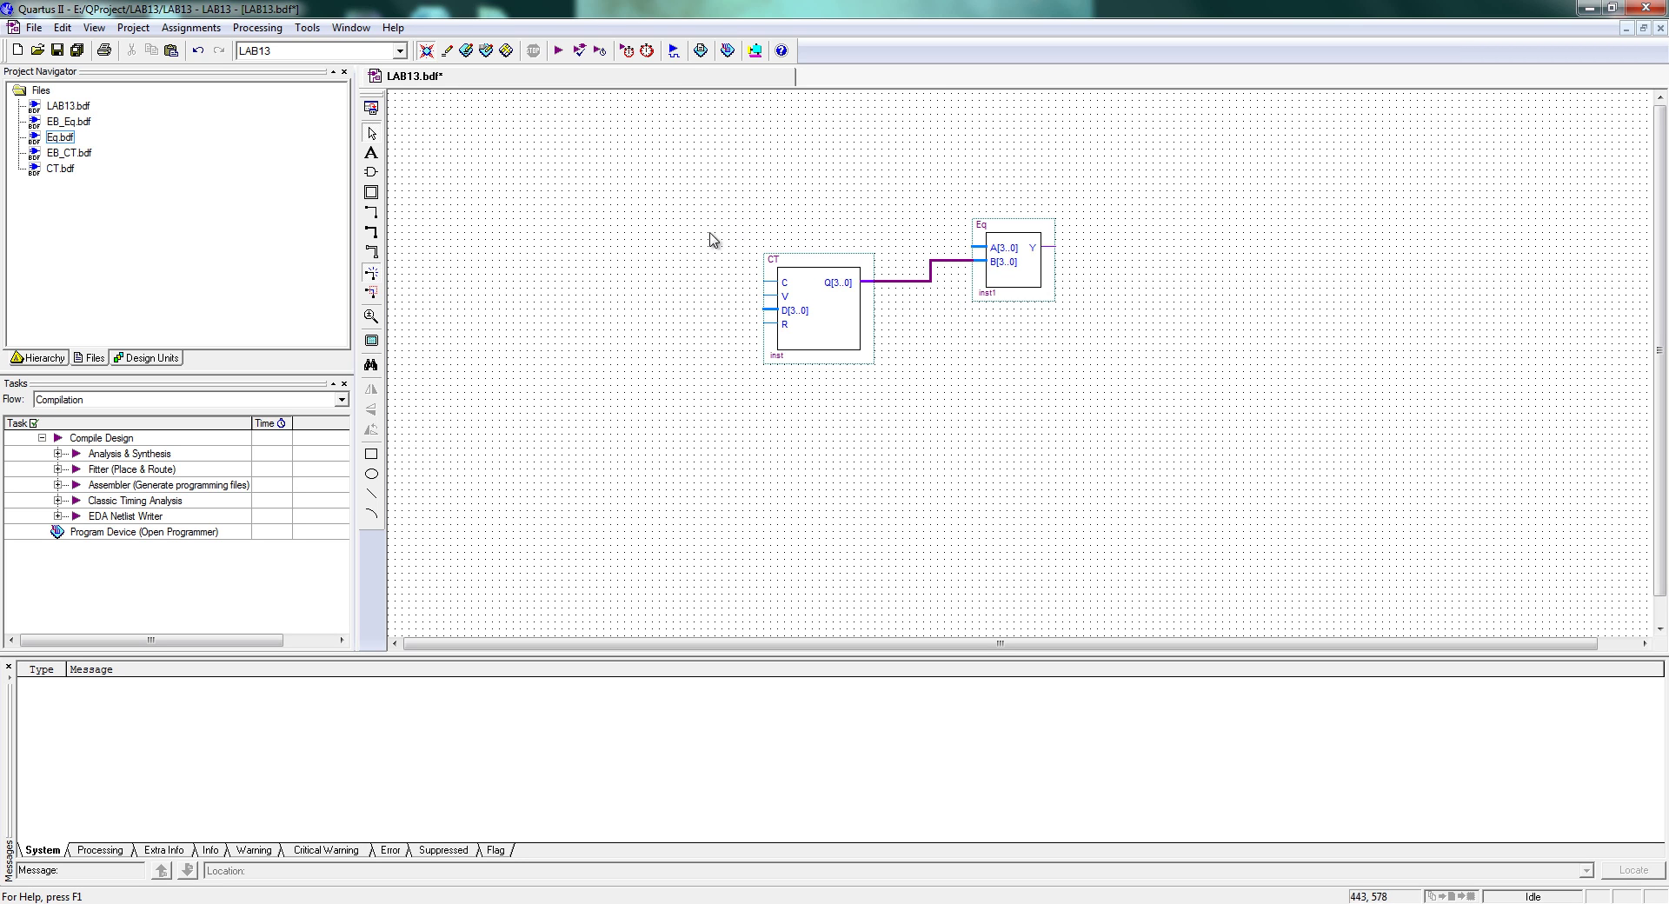
pyautogui.doubleClick(676, 271)
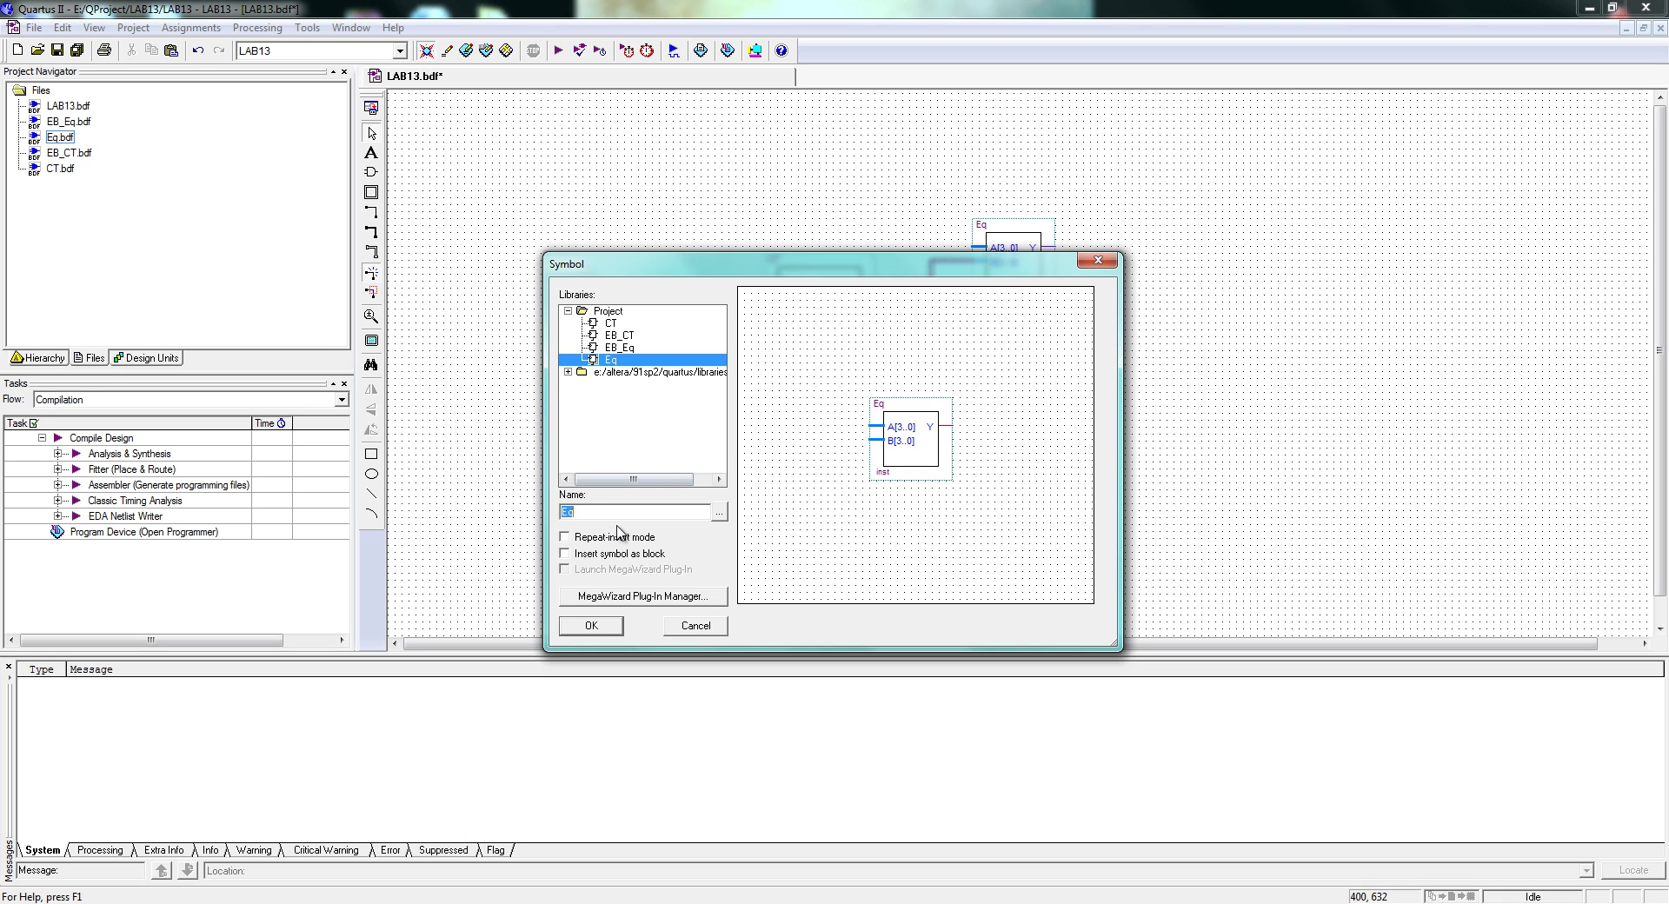
pyautogui.click(632, 597)
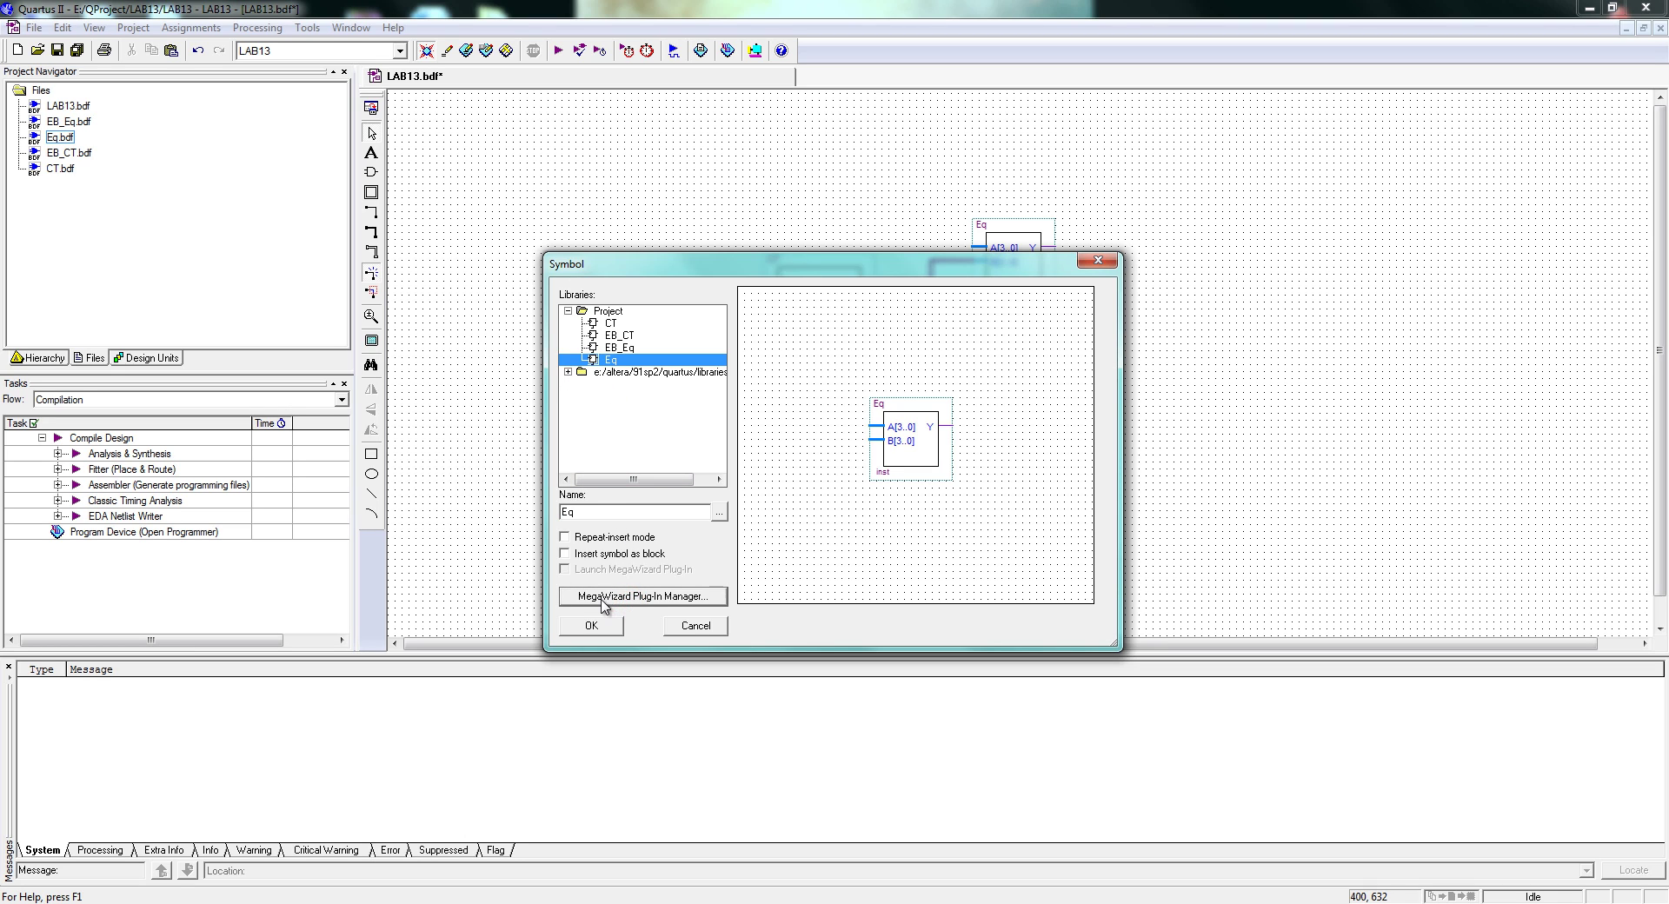
pyautogui.click(923, 541)
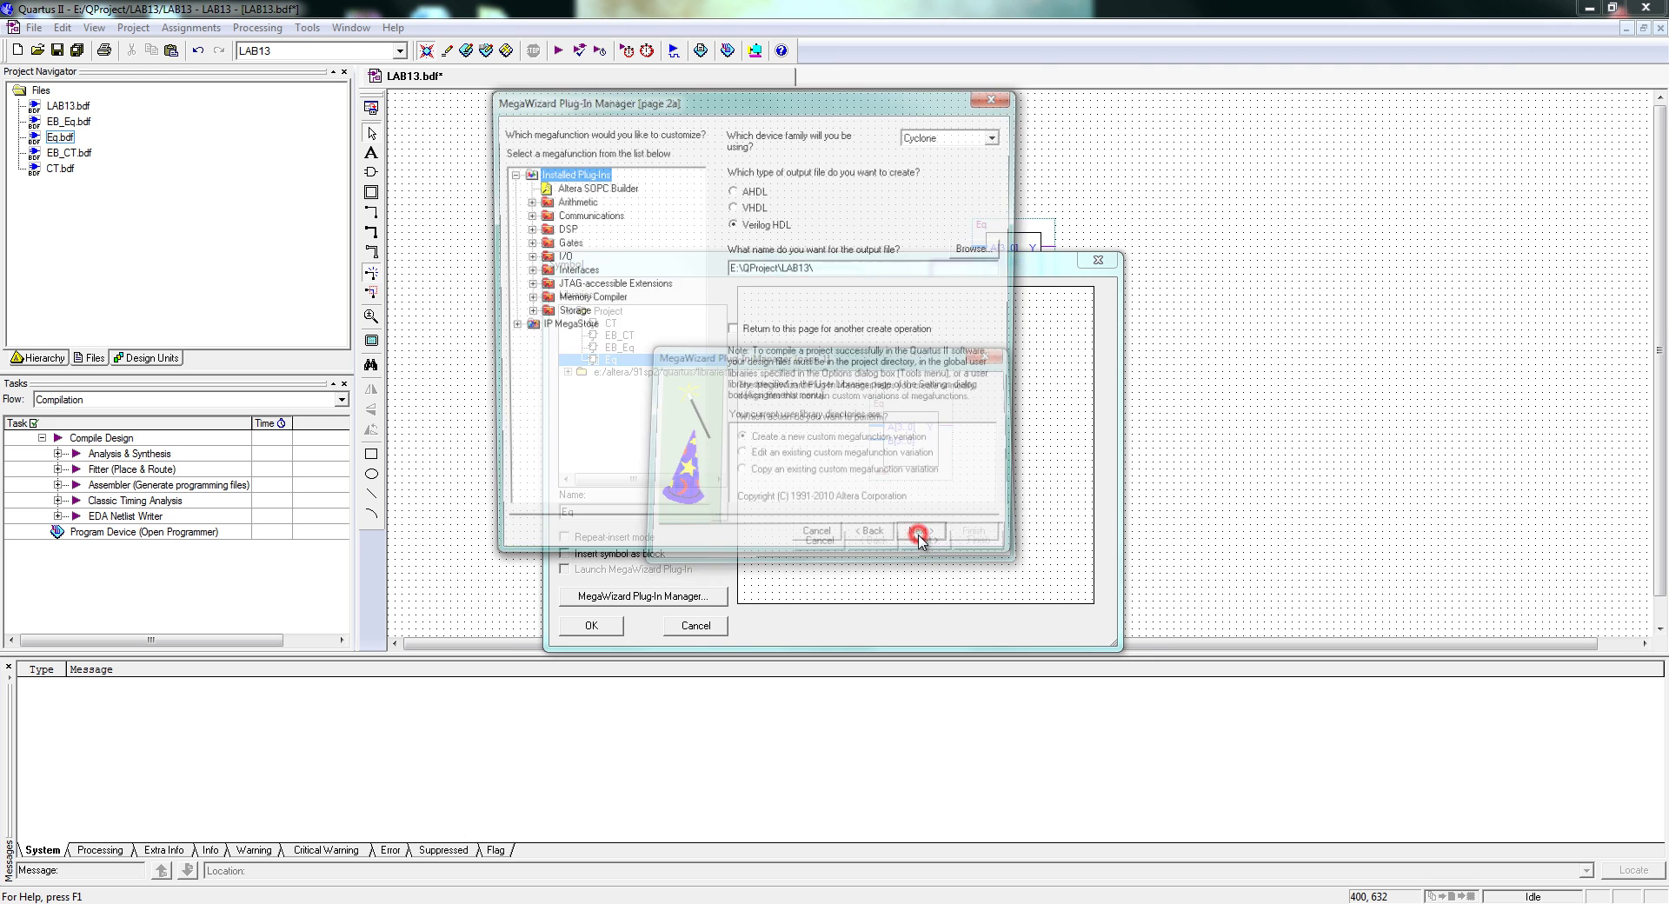
pyautogui.doubleClick(539, 246)
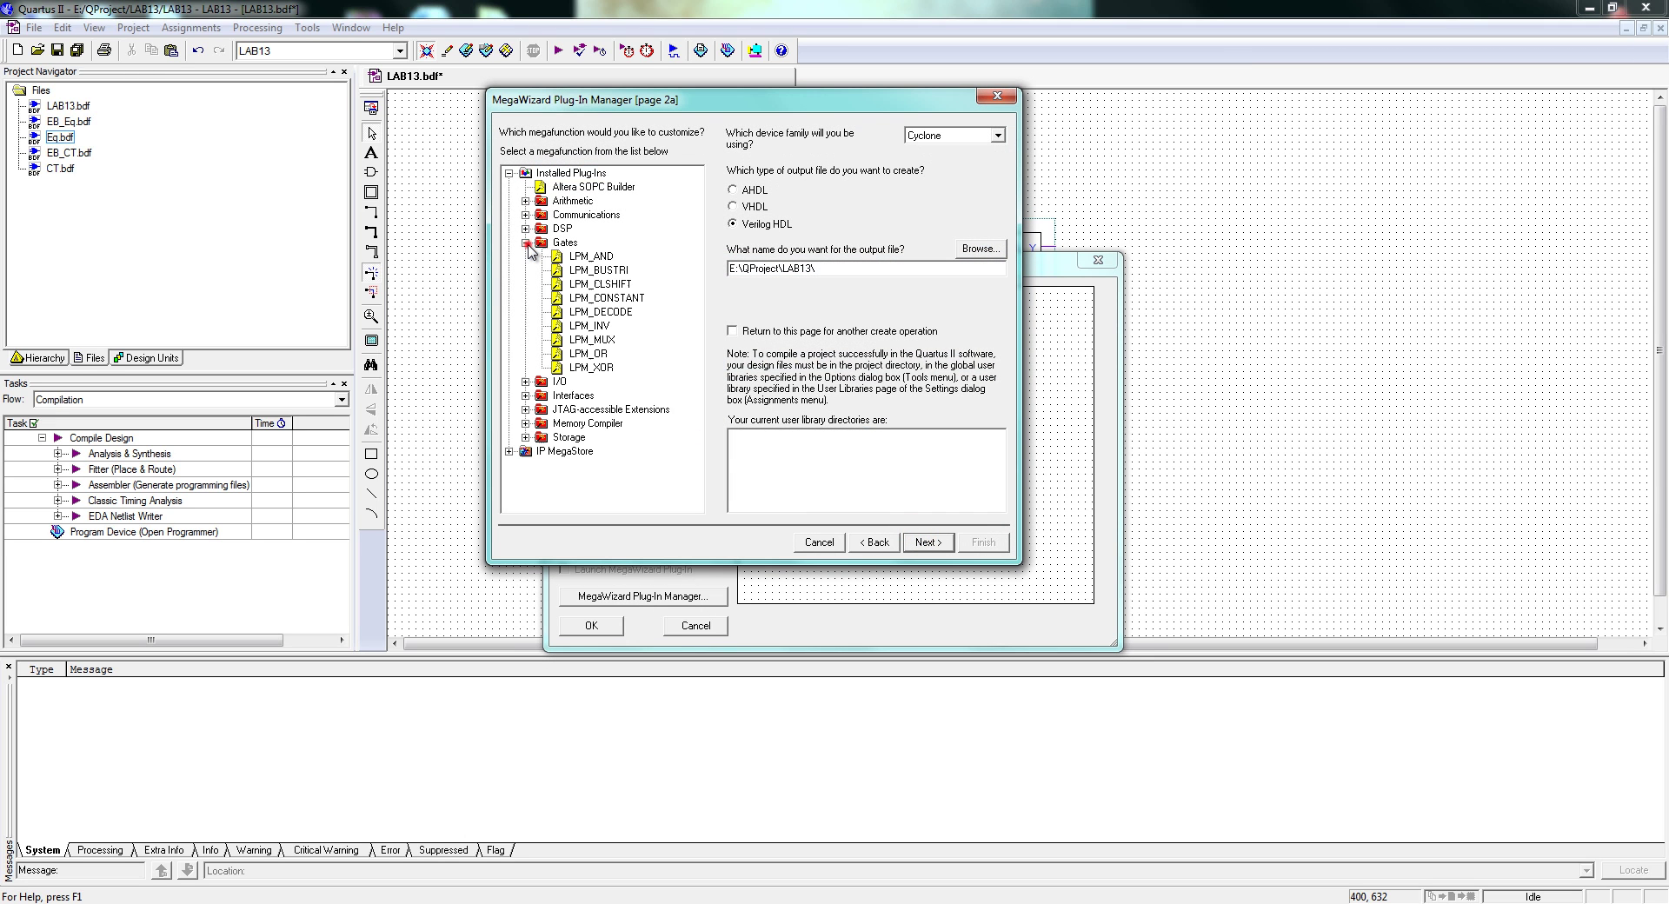
pyautogui.click(580, 297)
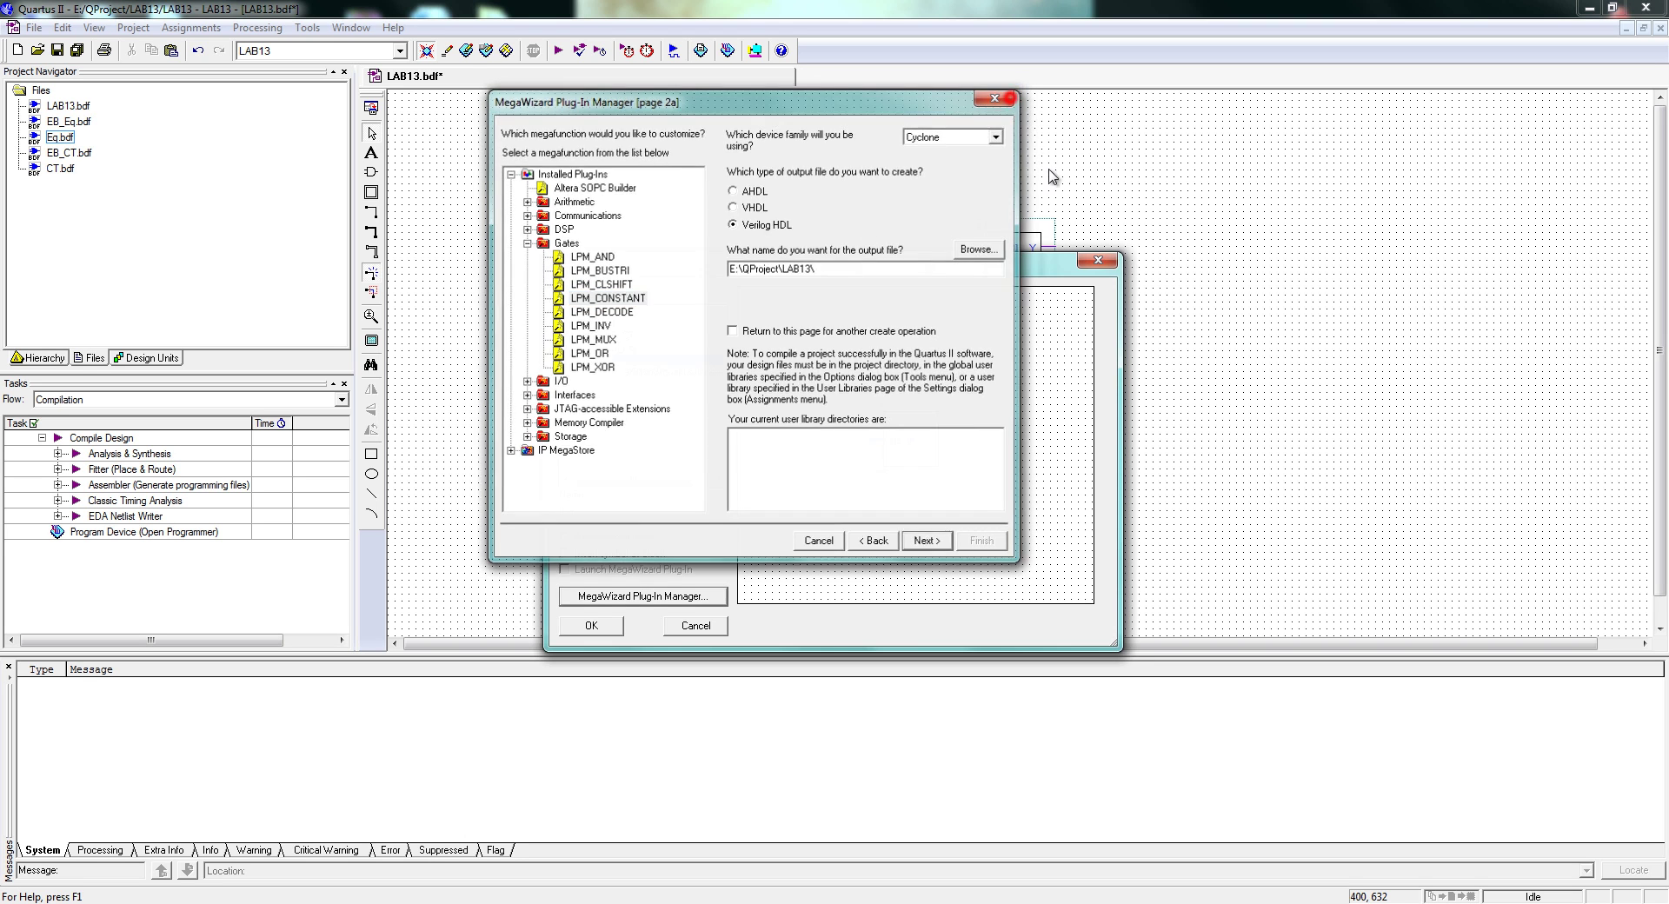
pyautogui.click(997, 96)
pyautogui.click(1098, 259)
# Insert a vcc symbol above and to the left of CT in the schematic and a gnd symbol just below it
pyautogui.doubleClick(612, 167)
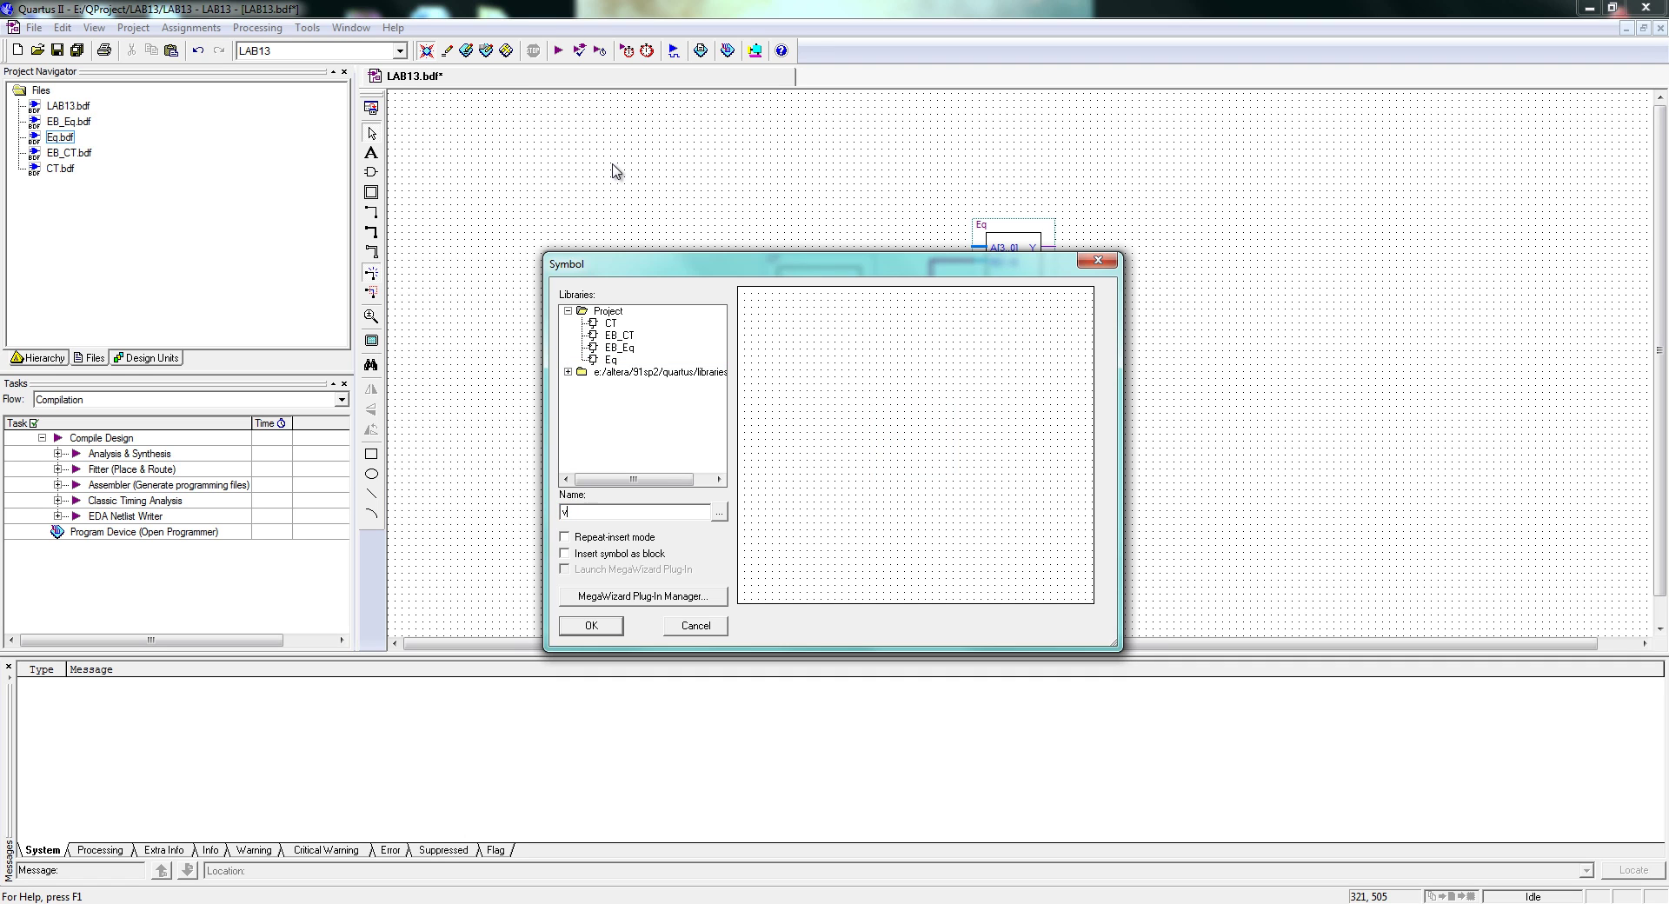
pyautogui.write('vcc')
pyautogui.press('Return')
pyautogui.click(641, 121)
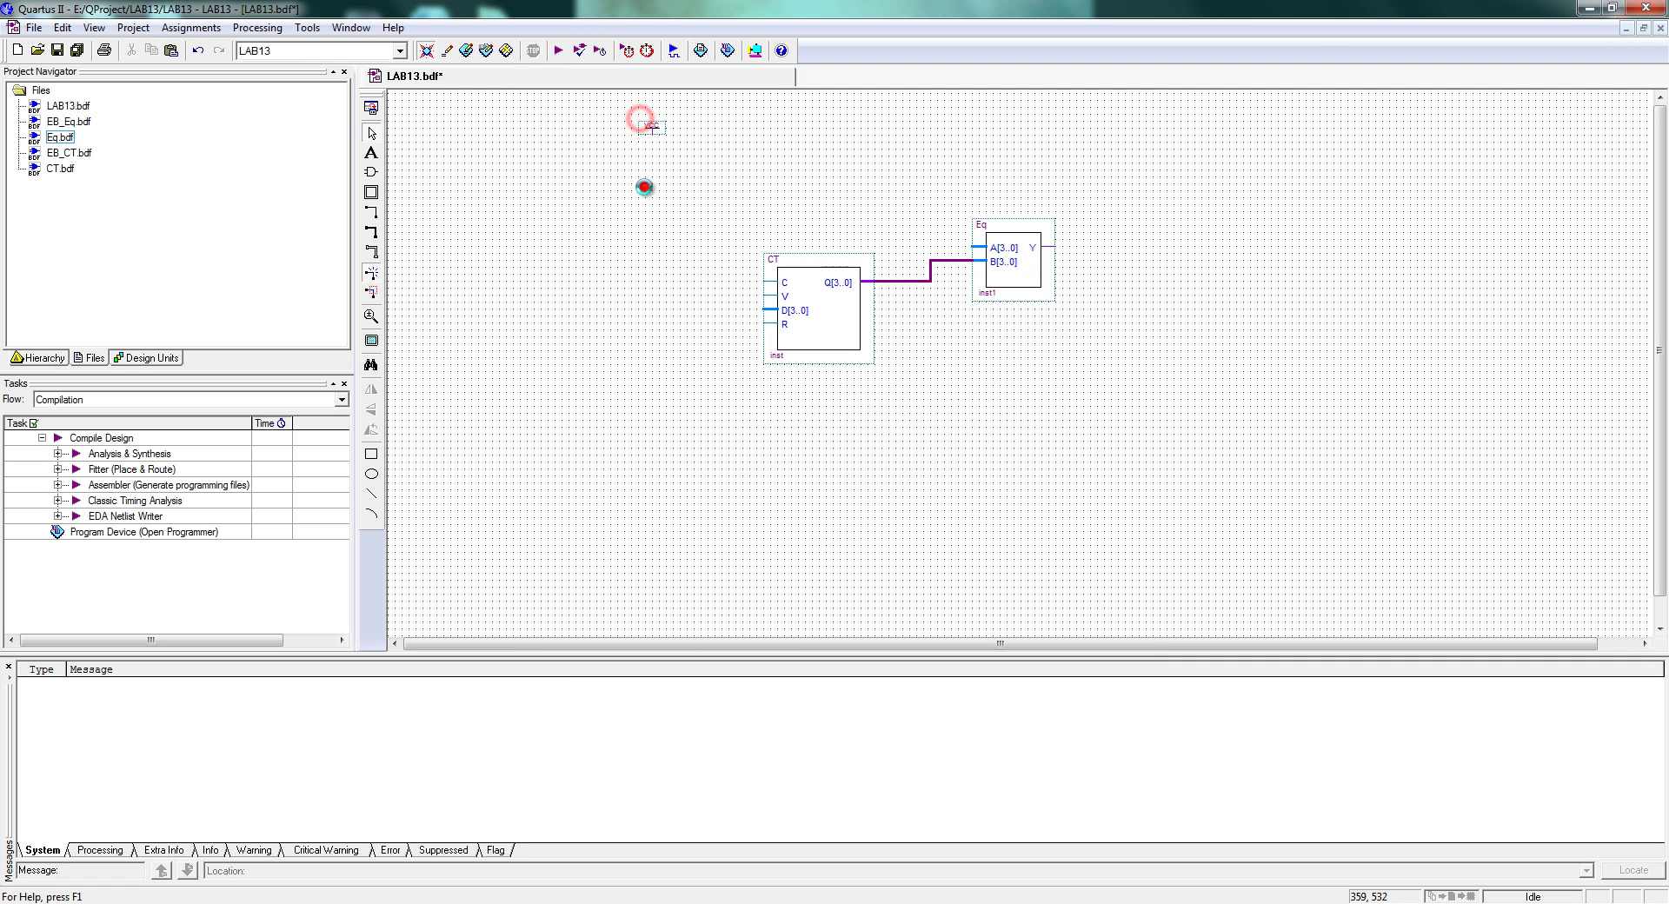
pyautogui.doubleClick(644, 189)
pyautogui.write('gnd')
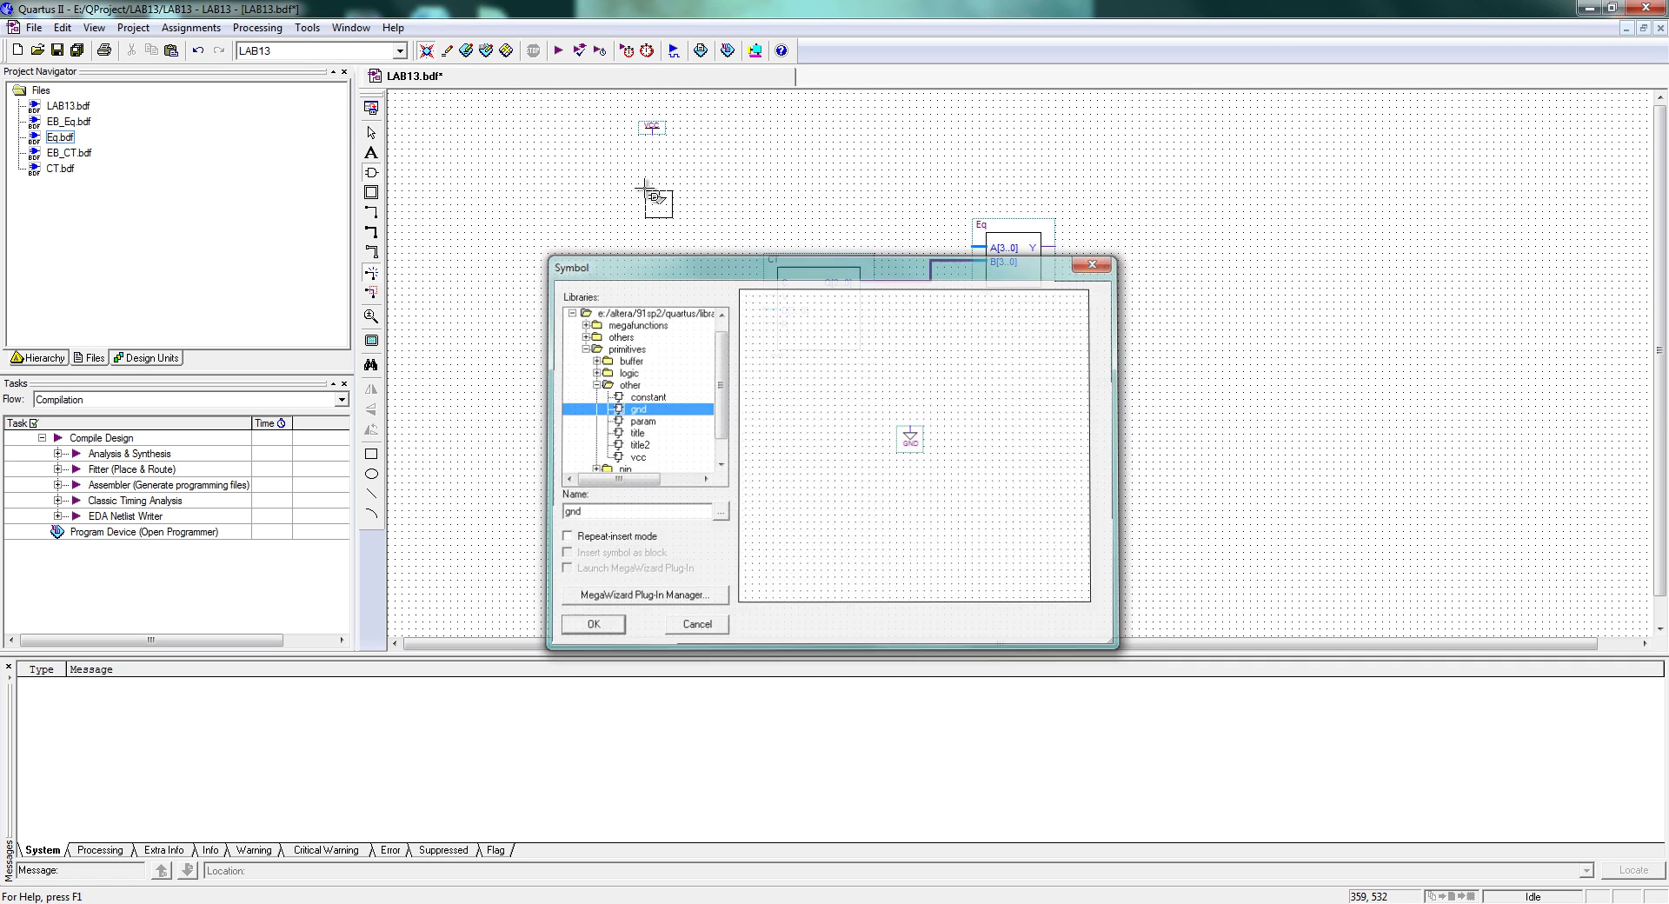
pyautogui.press('Return')
pyautogui.click(647, 180)
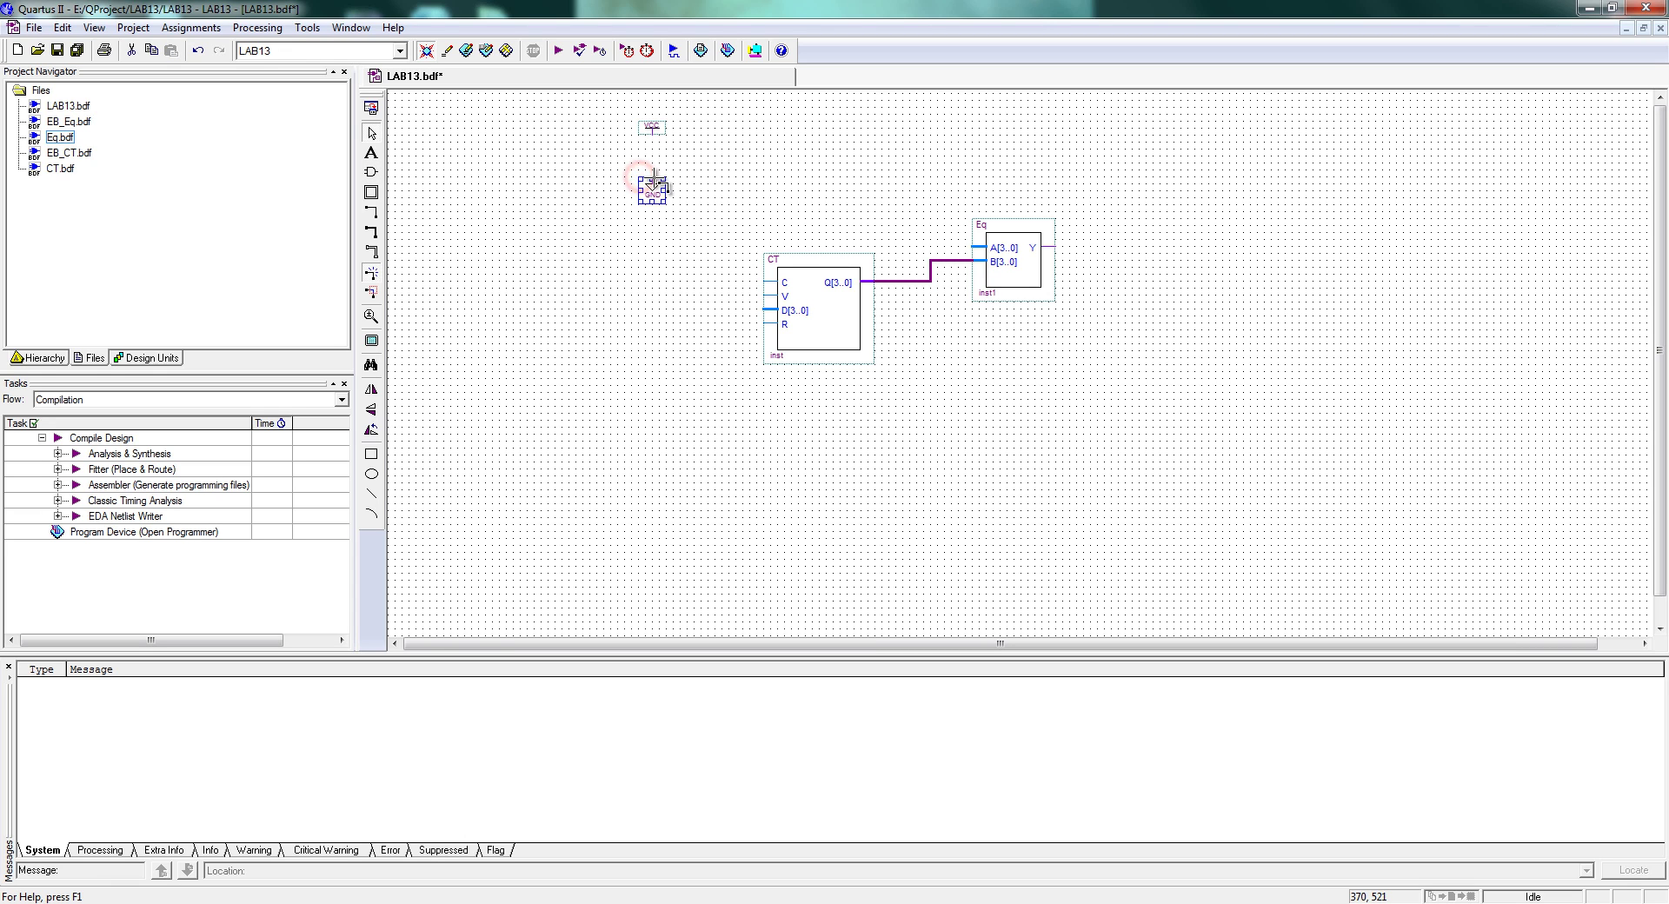
# Draw a short wire stub from the GND symbol named 0 and one from the VCC symbol named 1
pyautogui.moveTo(653, 180); pyautogui.dragTo(689, 171)
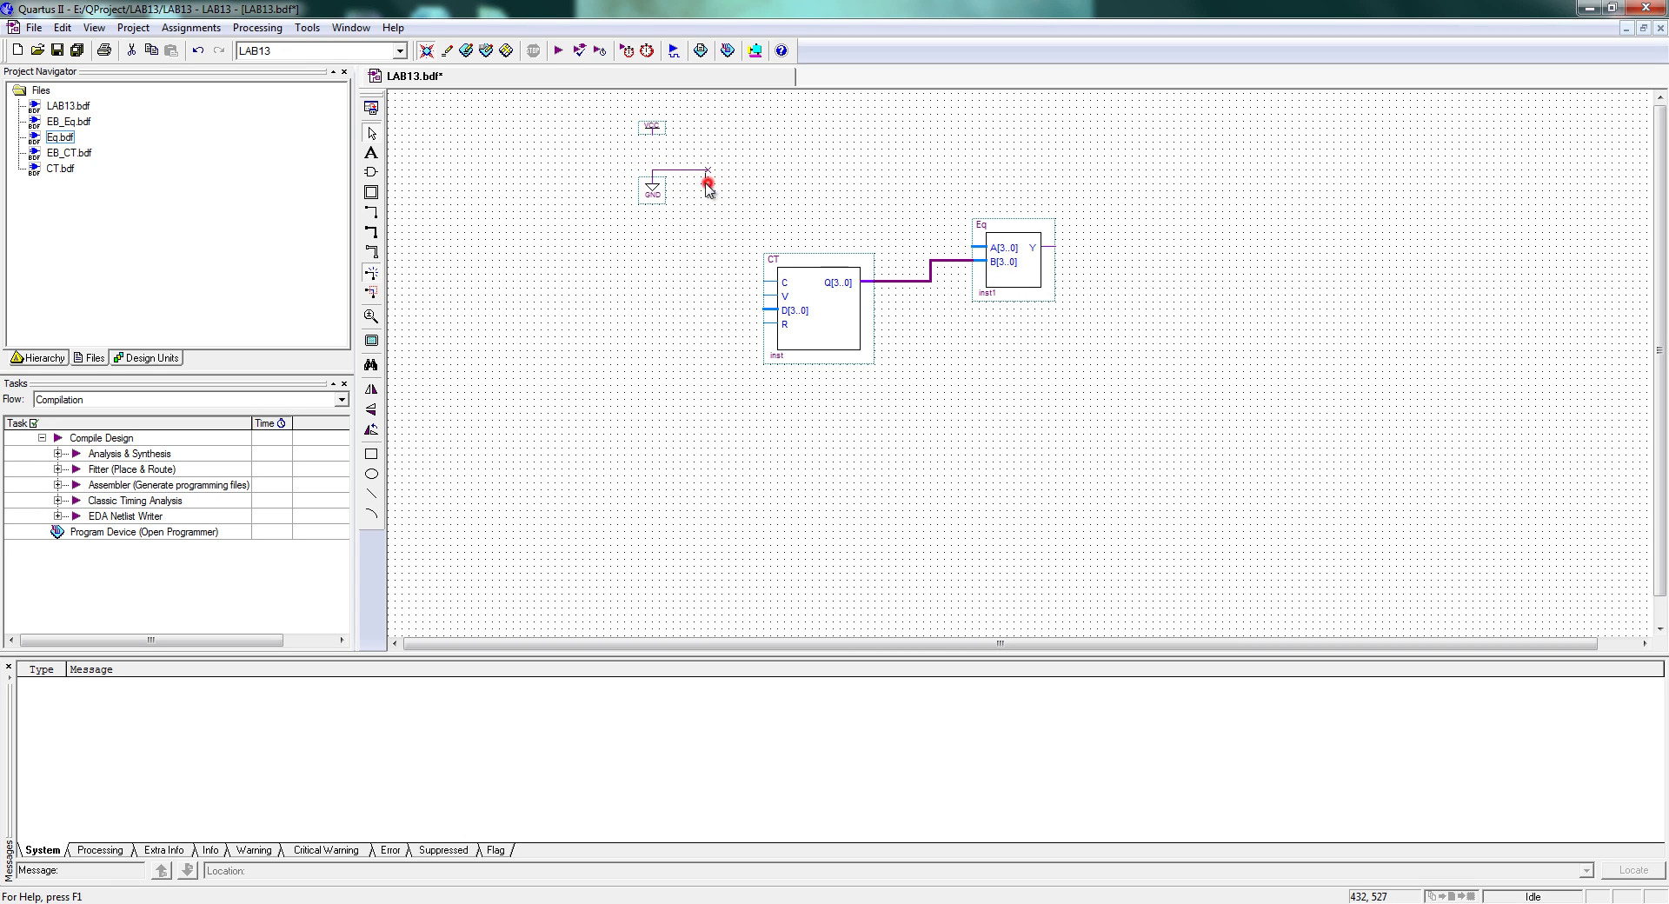
pyautogui.click(680, 172)
pyautogui.moveTo(680, 172); pyautogui.dragTo(680, 171)
pyautogui.click(674, 176)
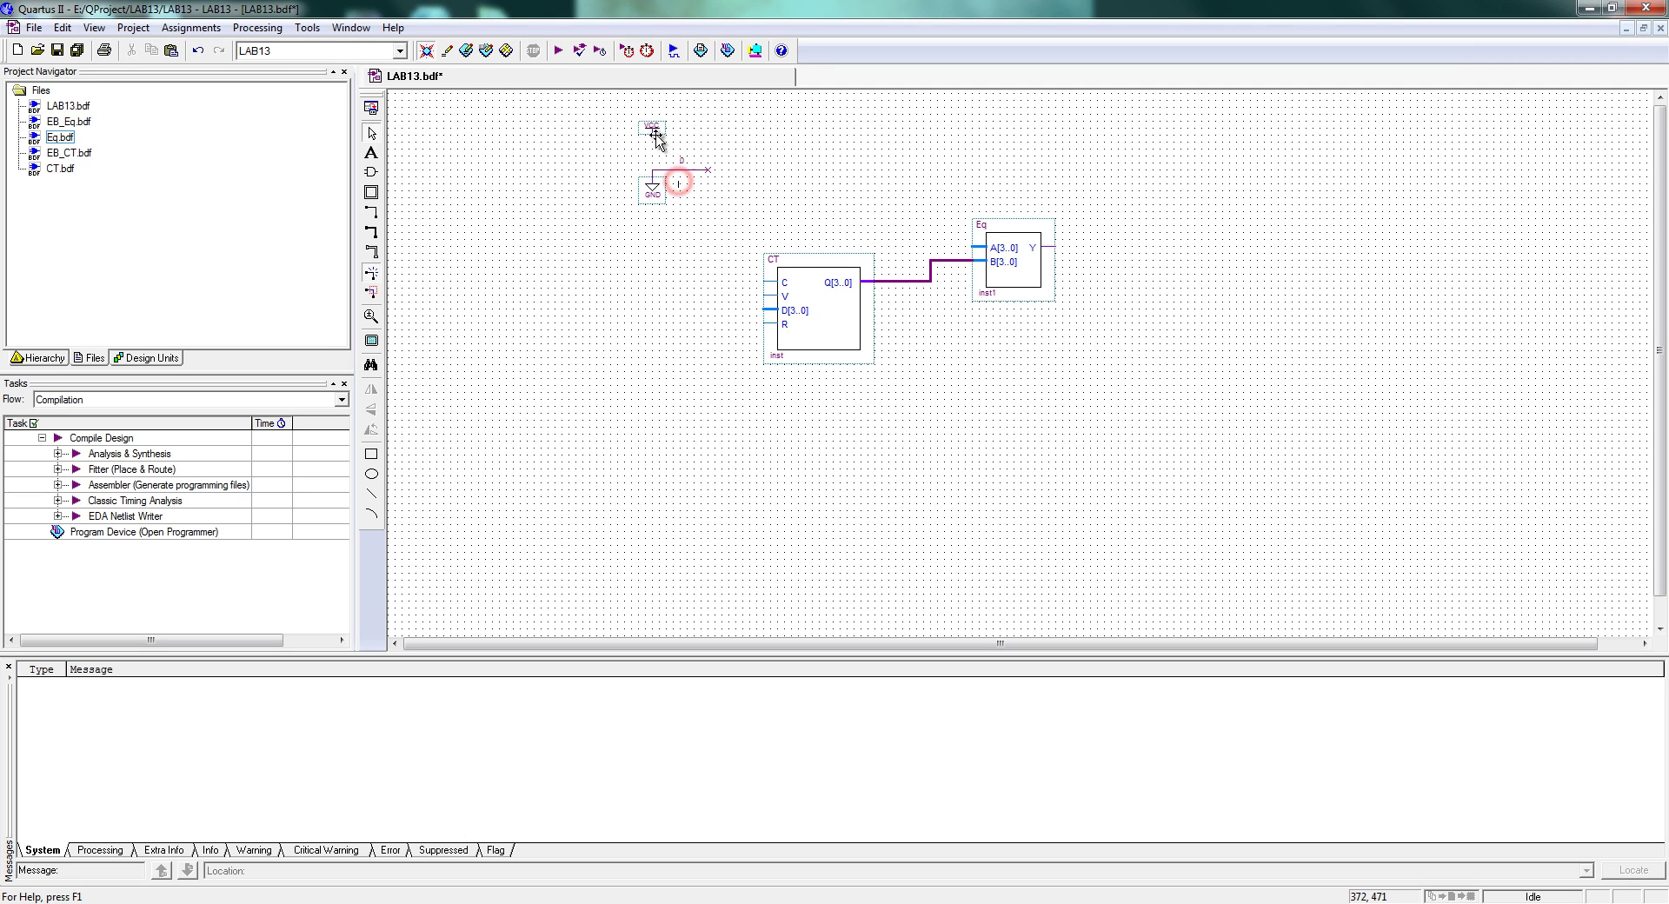
pyautogui.moveTo(653, 135); pyautogui.dragTo(703, 143)
pyautogui.click(674, 141)
pyautogui.write('1')
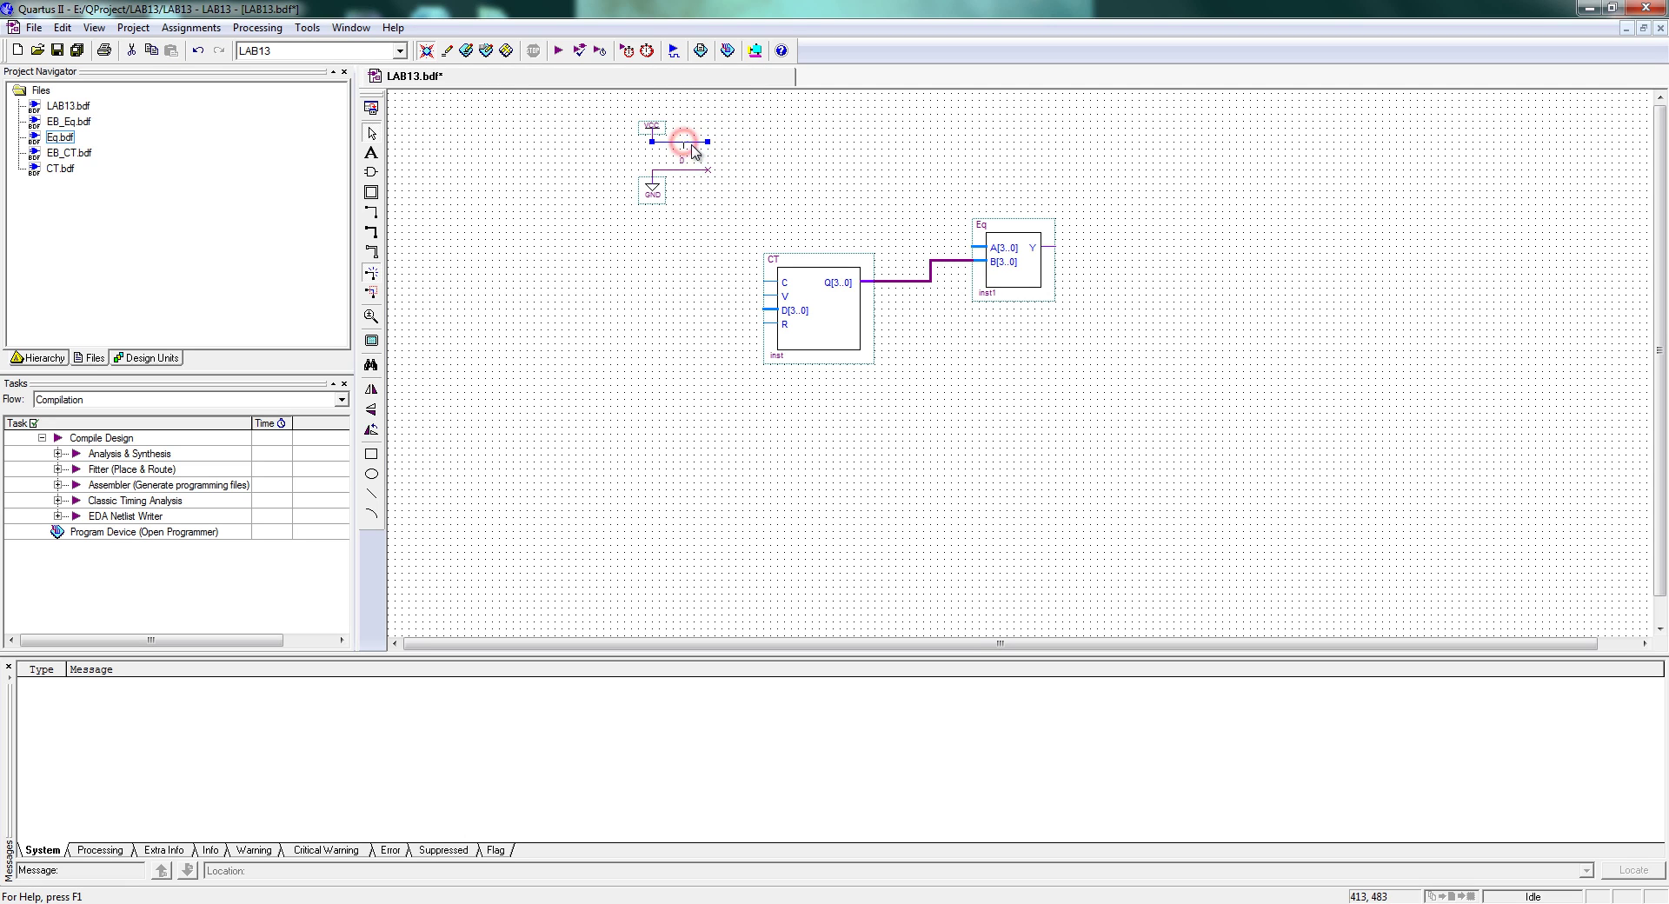
pyautogui.click(772, 149)
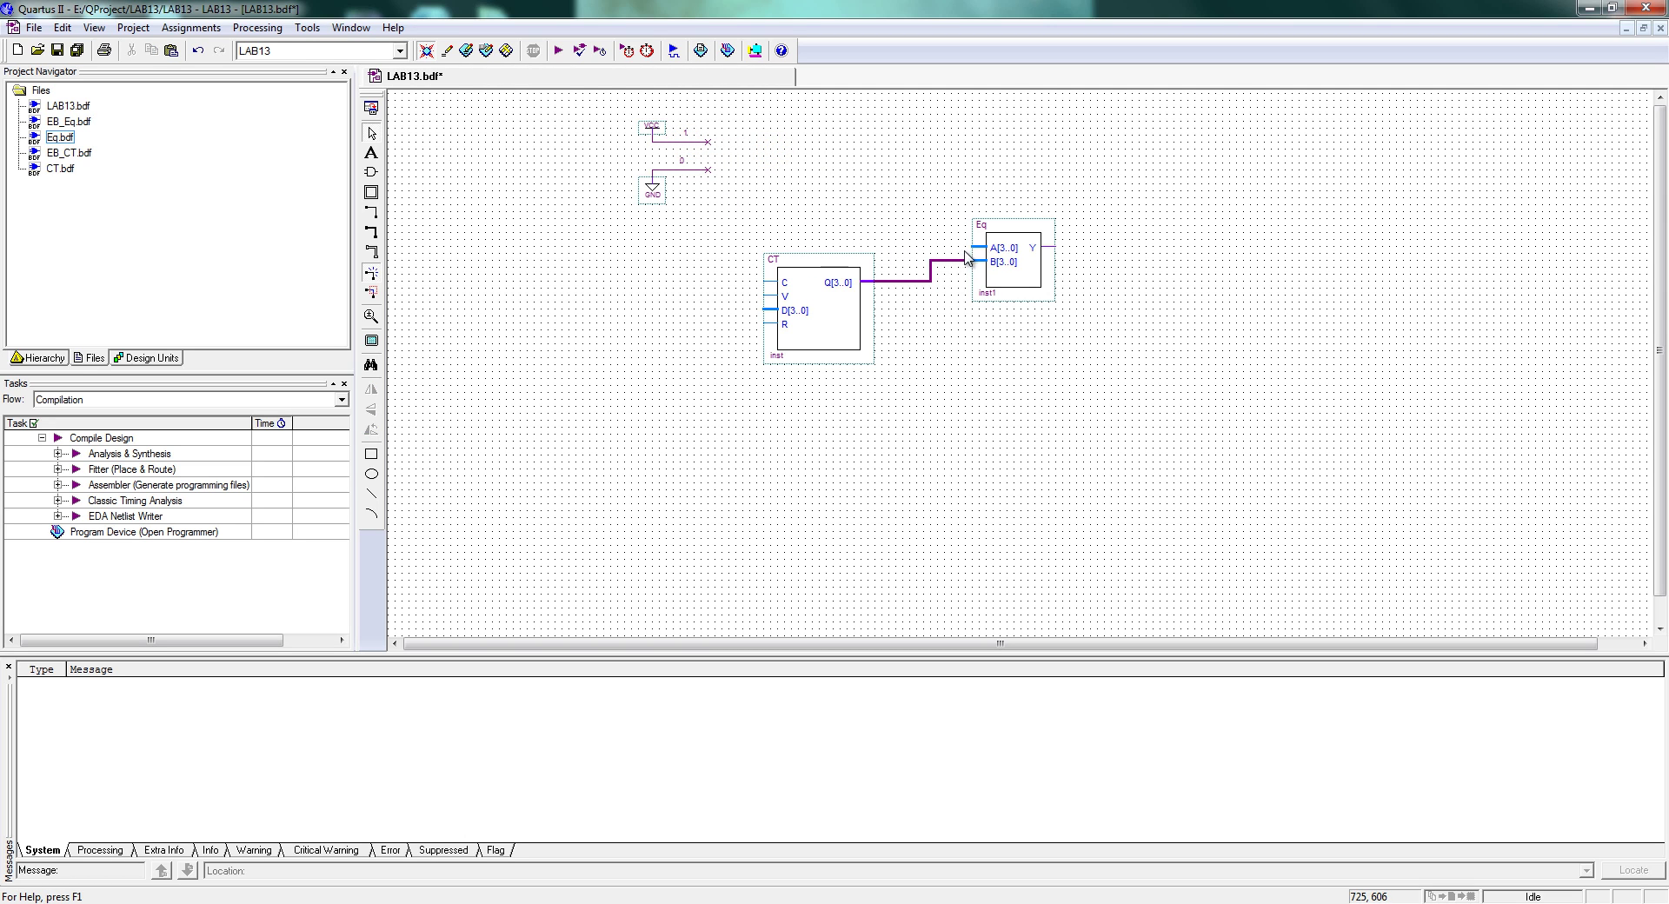
# Draw a short bus stub from Eq's A[3..0] input and name it 1,0,1,0
pyautogui.moveTo(974, 248); pyautogui.dragTo(930, 248)
pyautogui.click(930, 247)
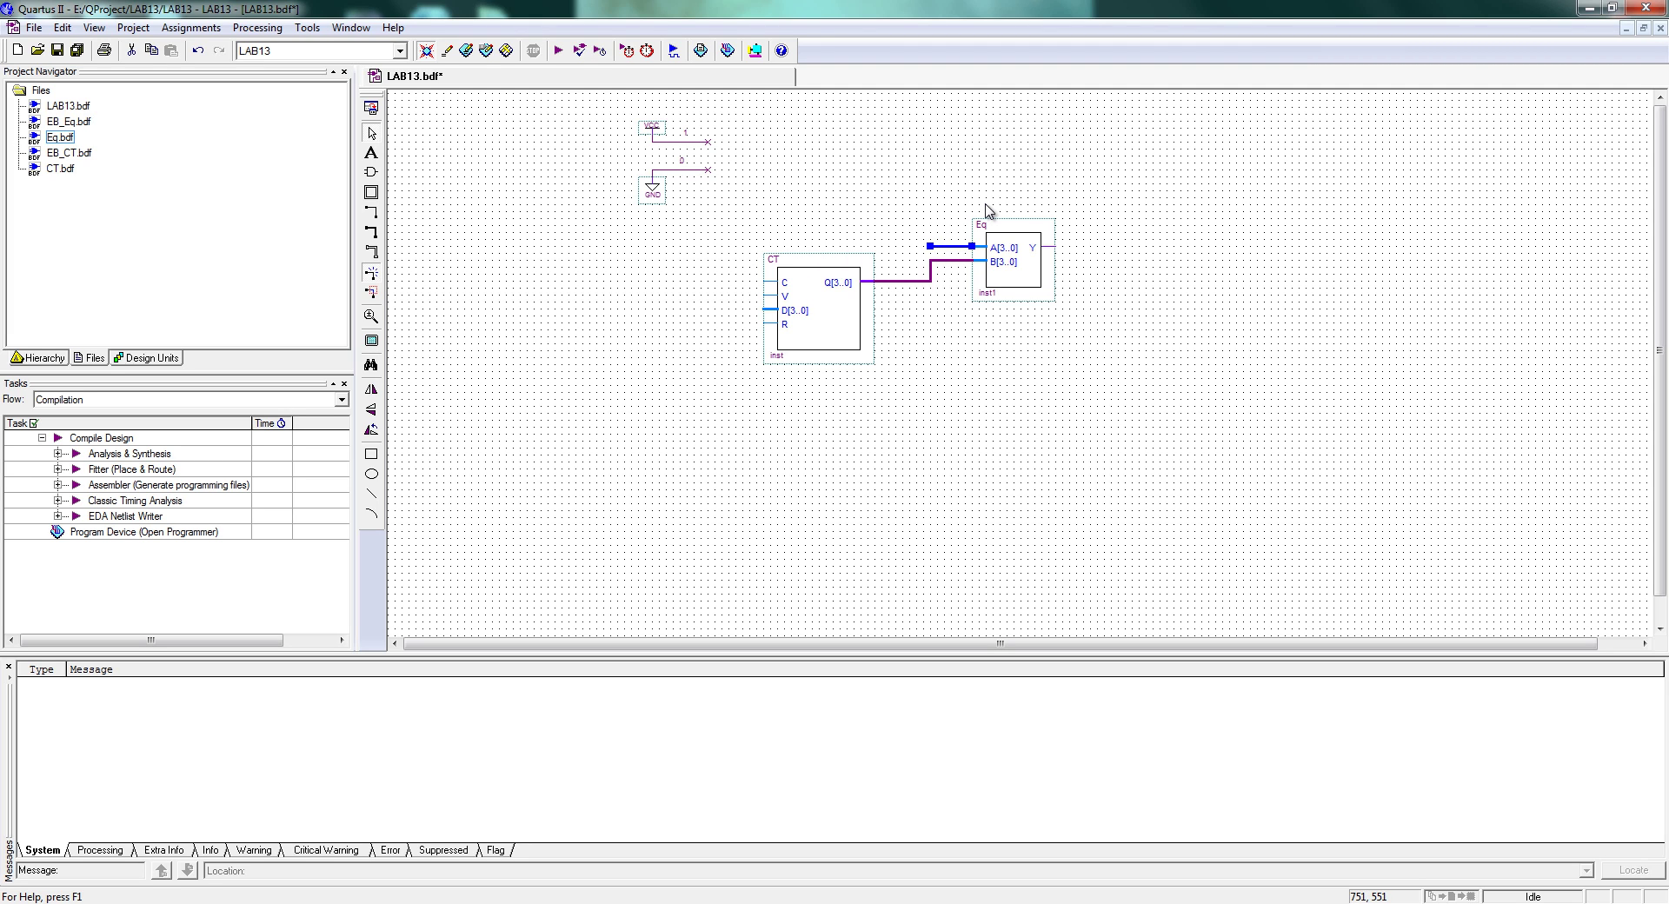
pyautogui.press('Escape')
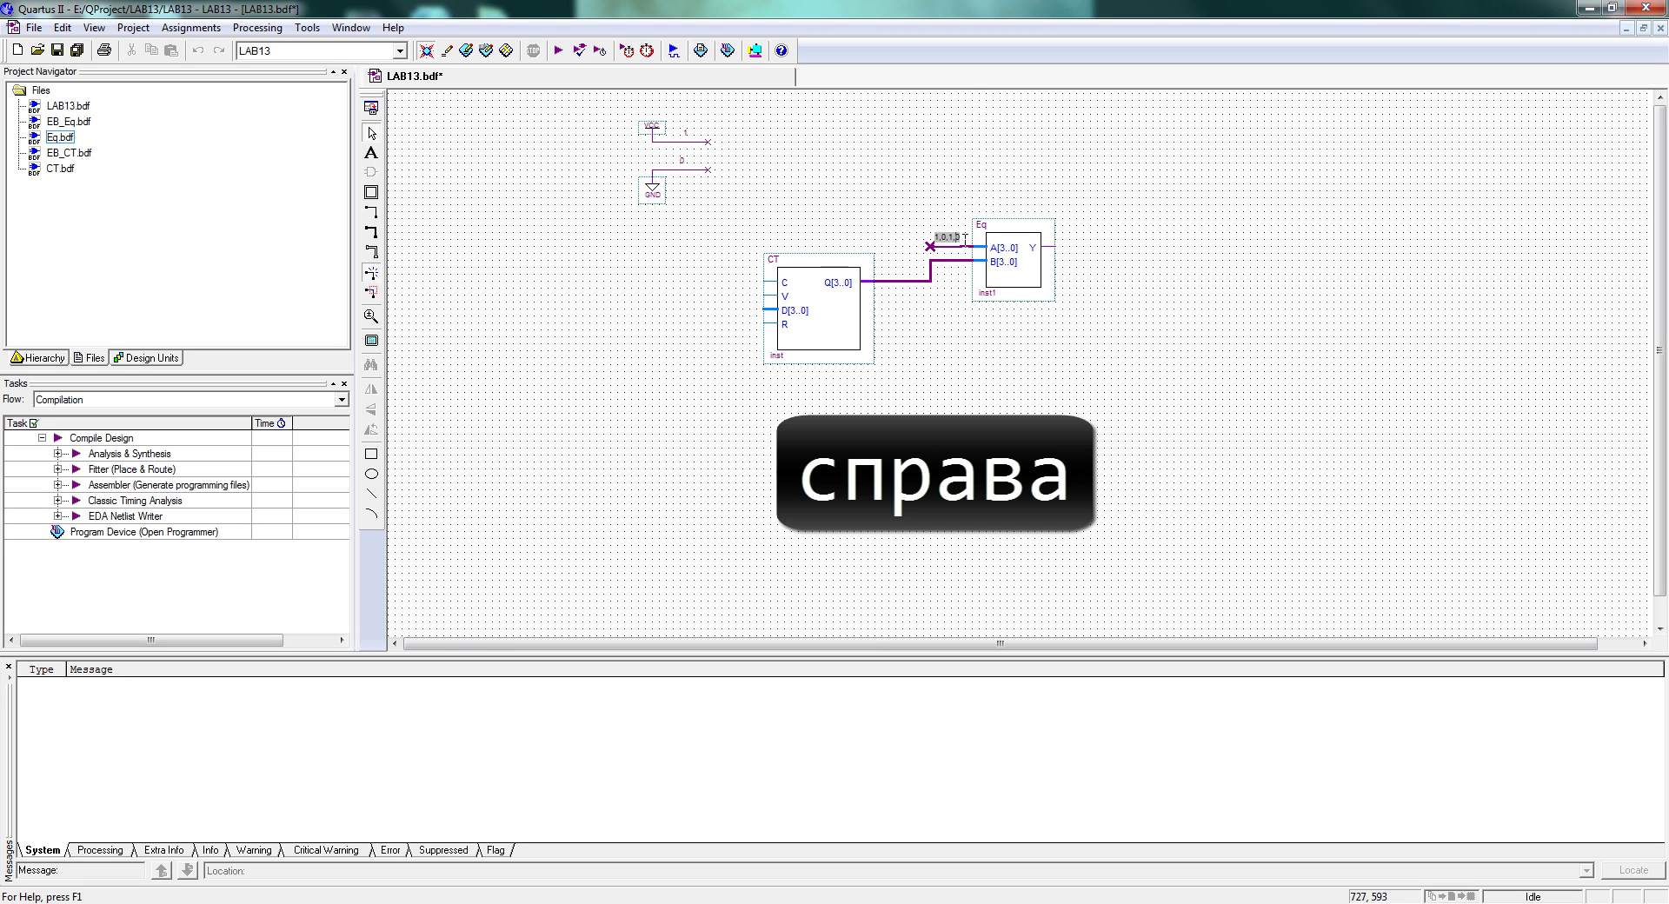
pyautogui.click(939, 194)
pyautogui.click(974, 296)
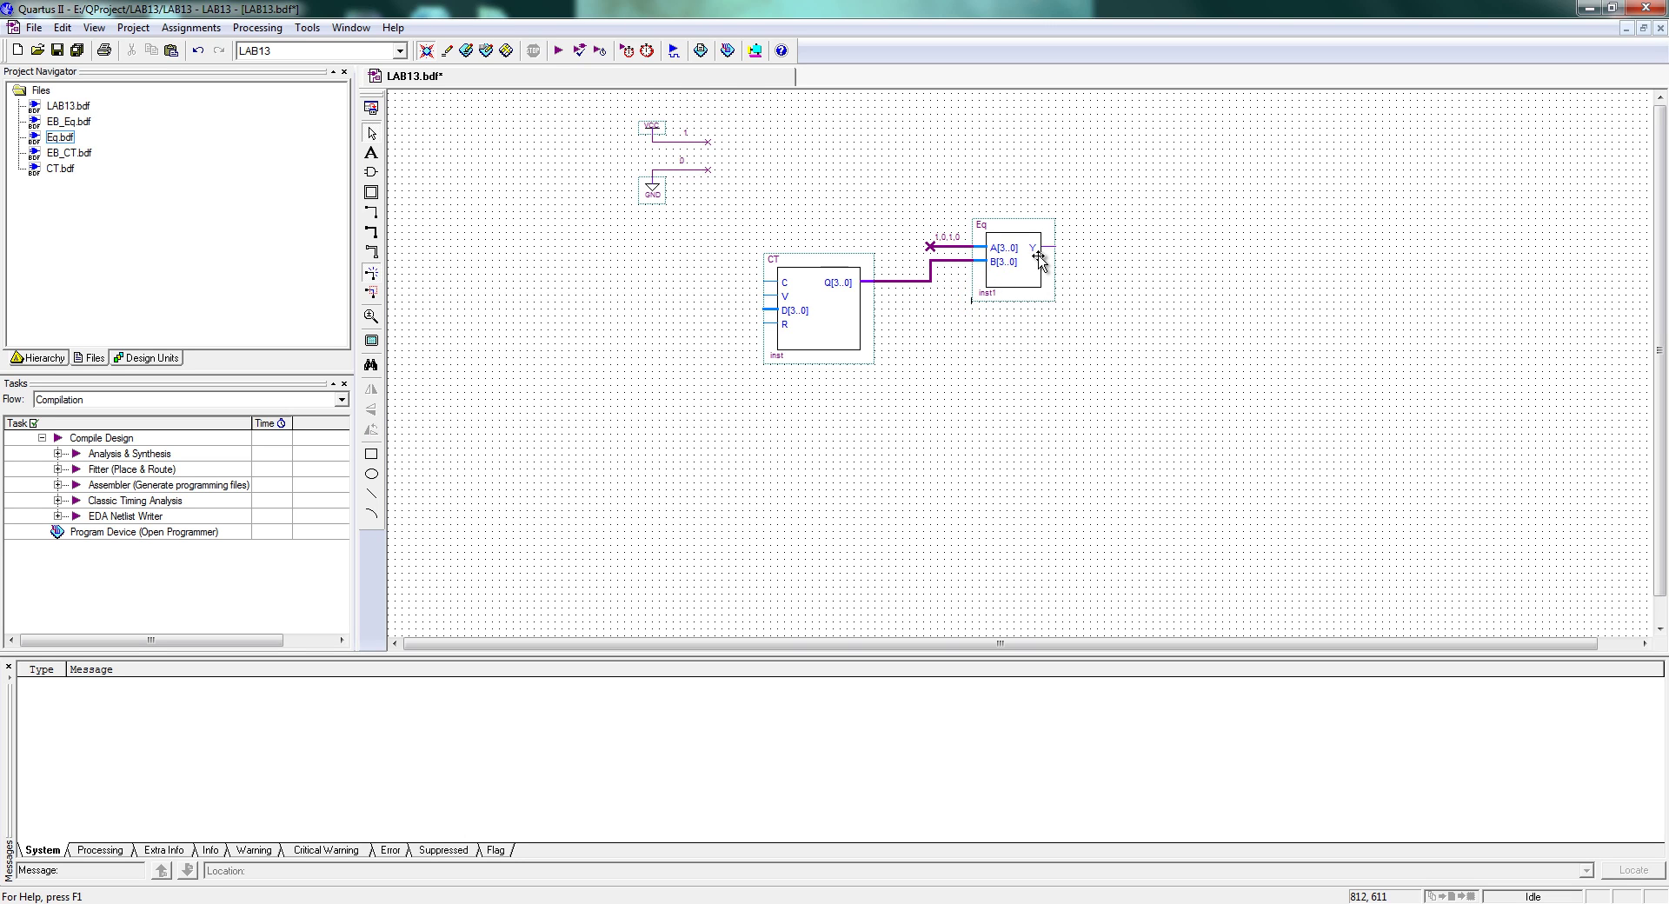
# Insert an or2 gate at the lower left of CT and wire its output to CT's R input
pyautogui.doubleClick(719, 465)
pyautogui.write('or2')
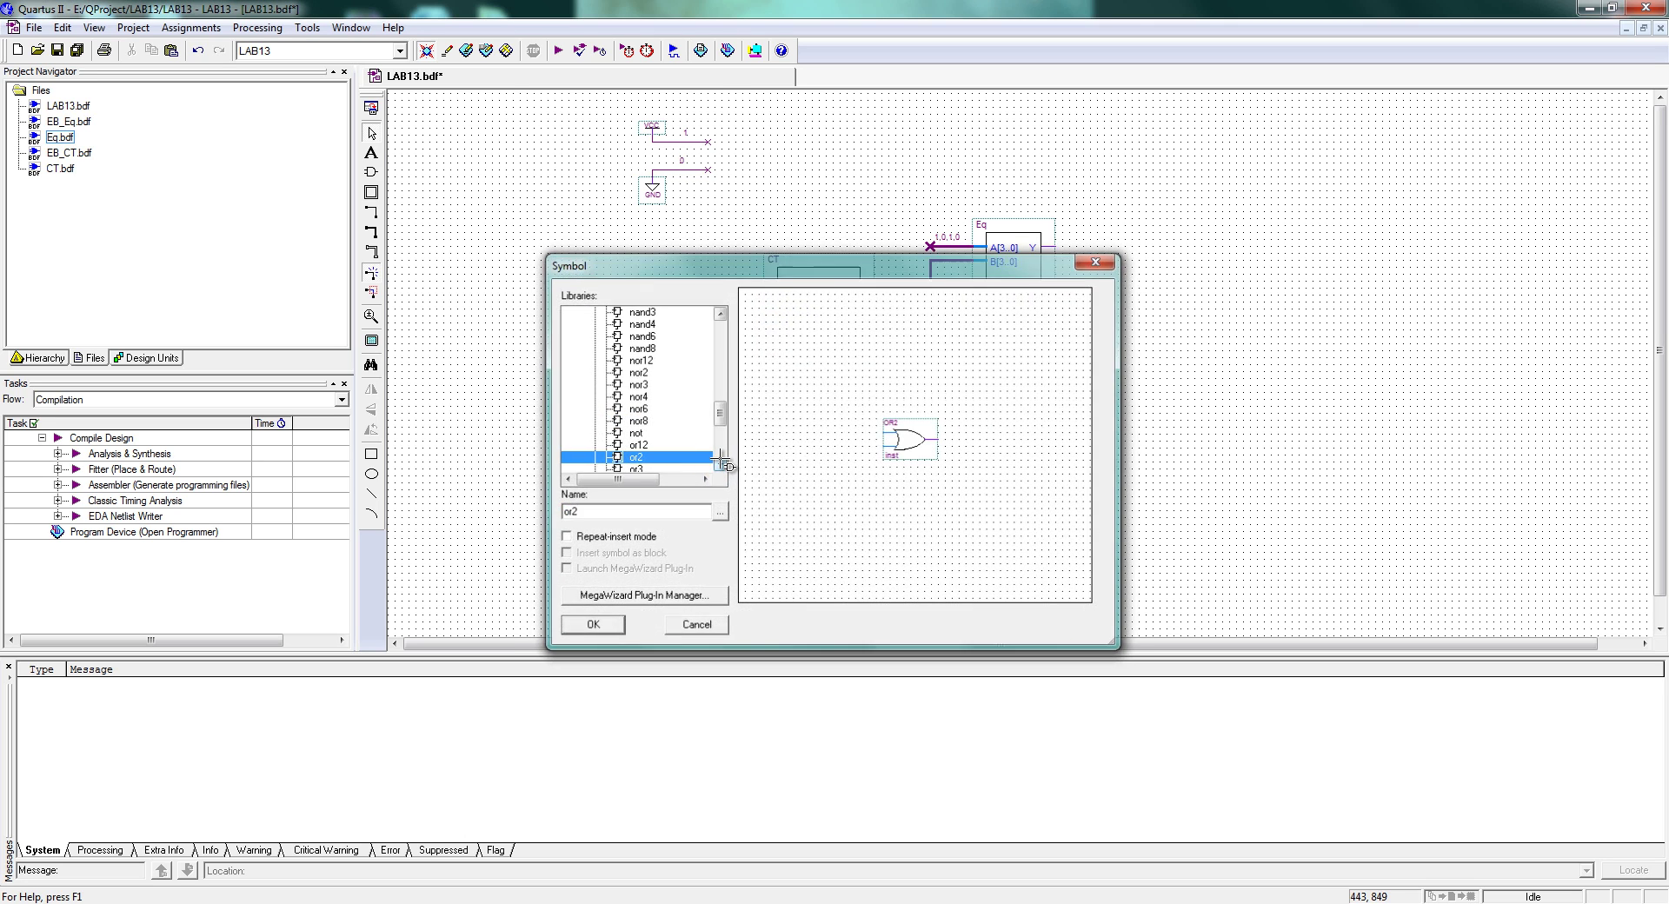
pyautogui.press('Return')
pyautogui.click(627, 331)
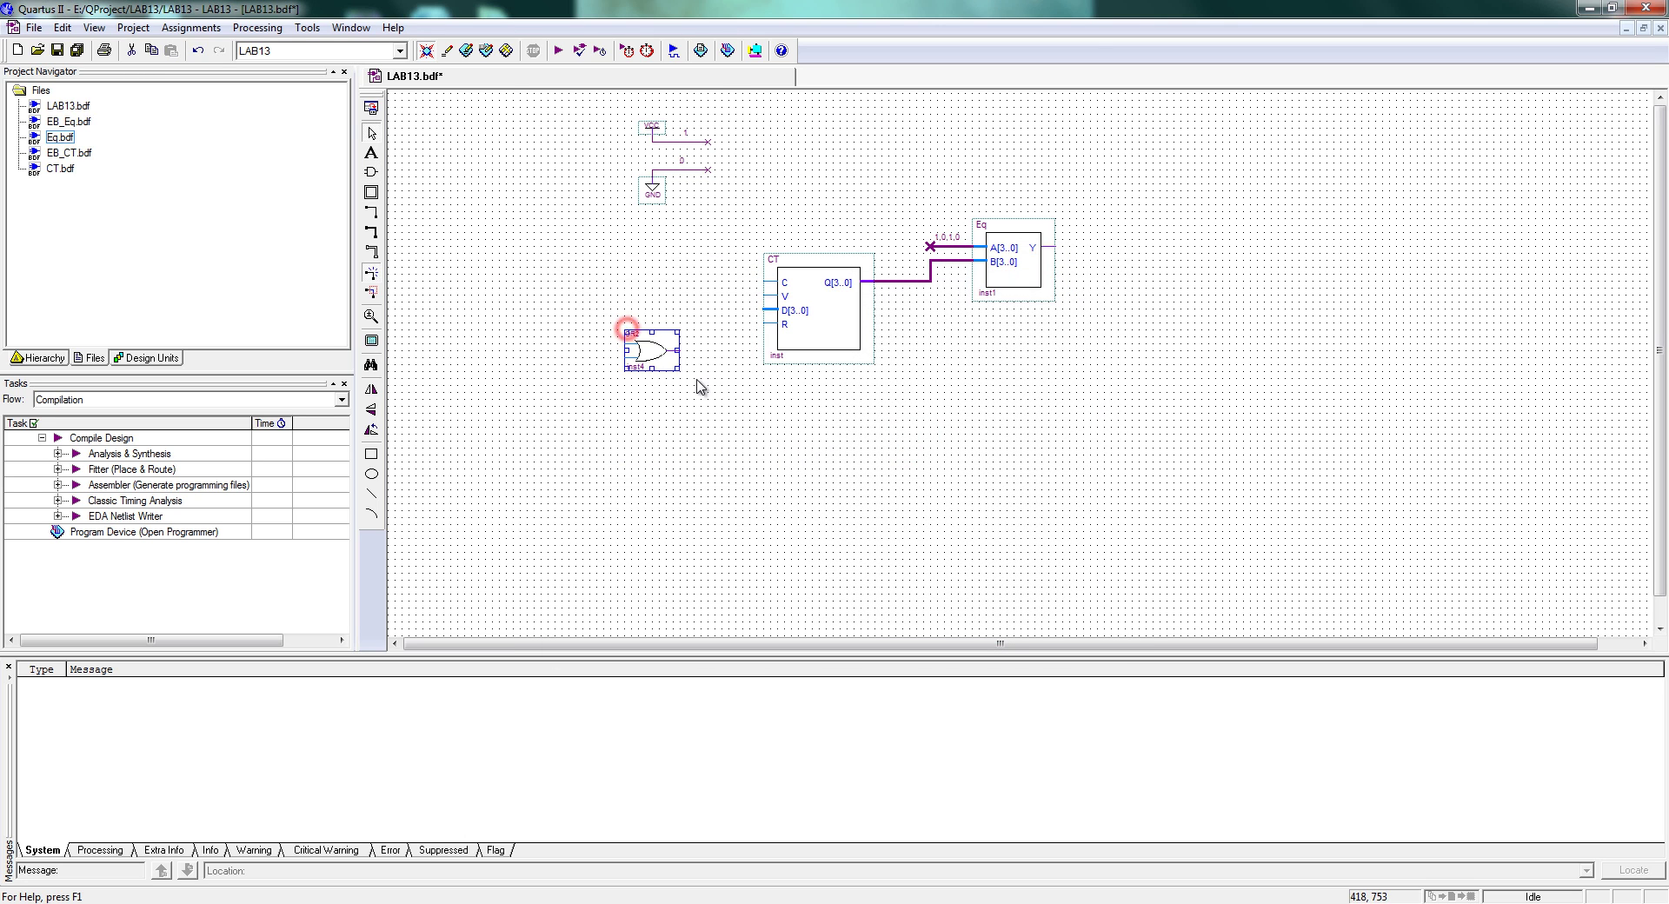
pyautogui.moveTo(692, 365); pyautogui.dragTo(763, 324)
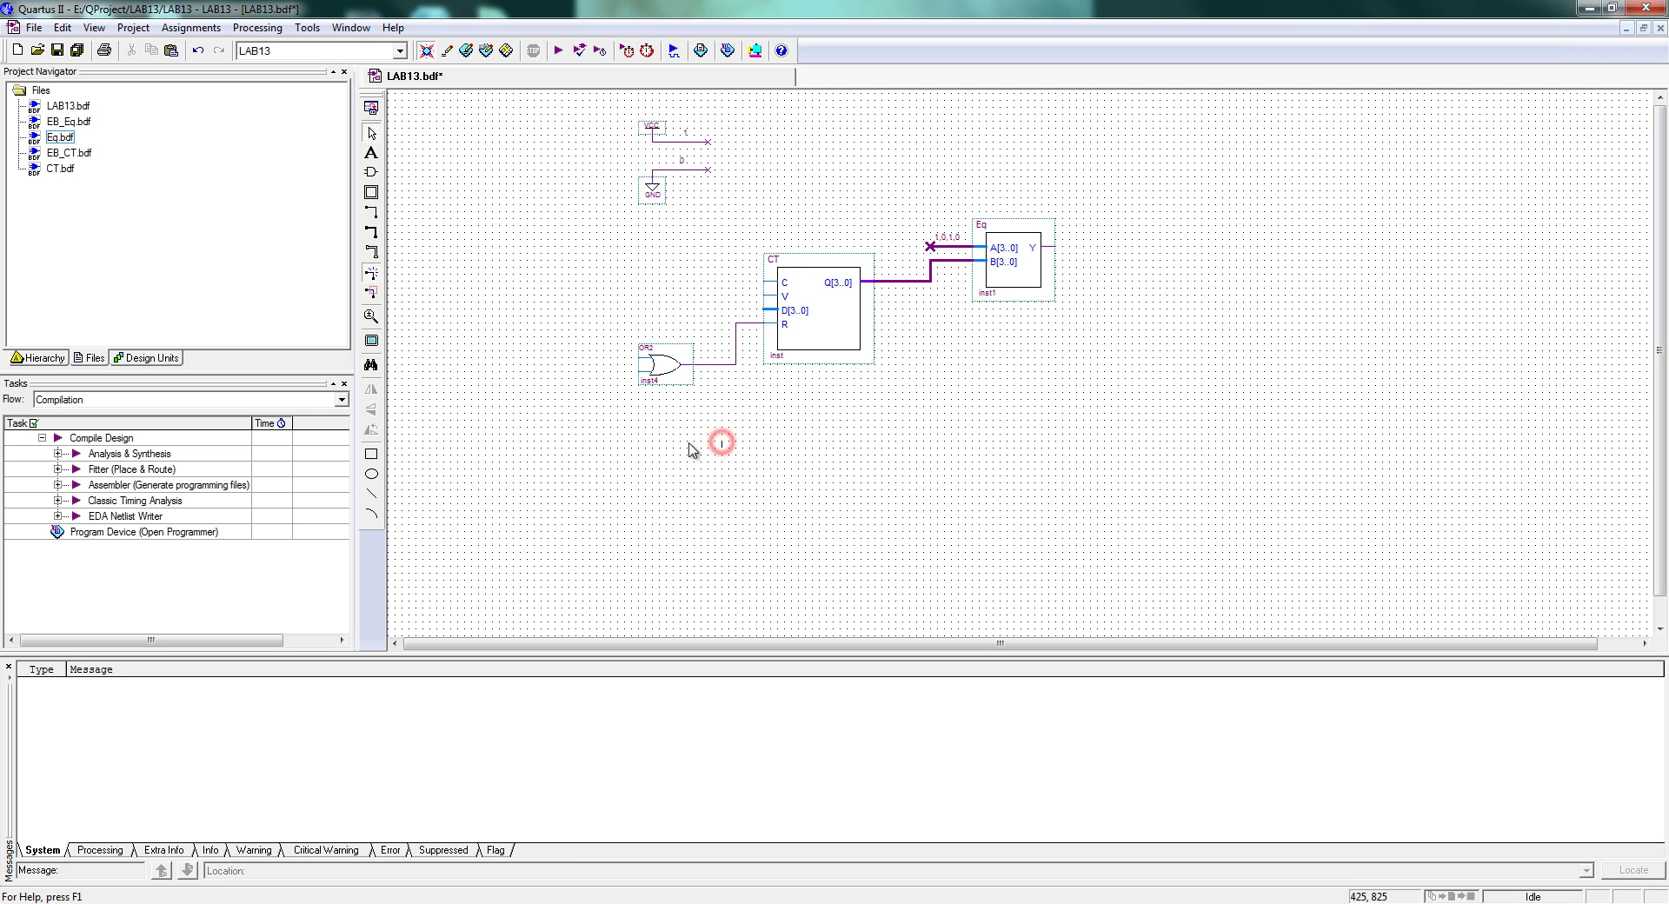
# Insert an input pin at the OR2 gate's upper input and name it R
pyautogui.doubleClick(685, 451)
pyautogui.write('inp')
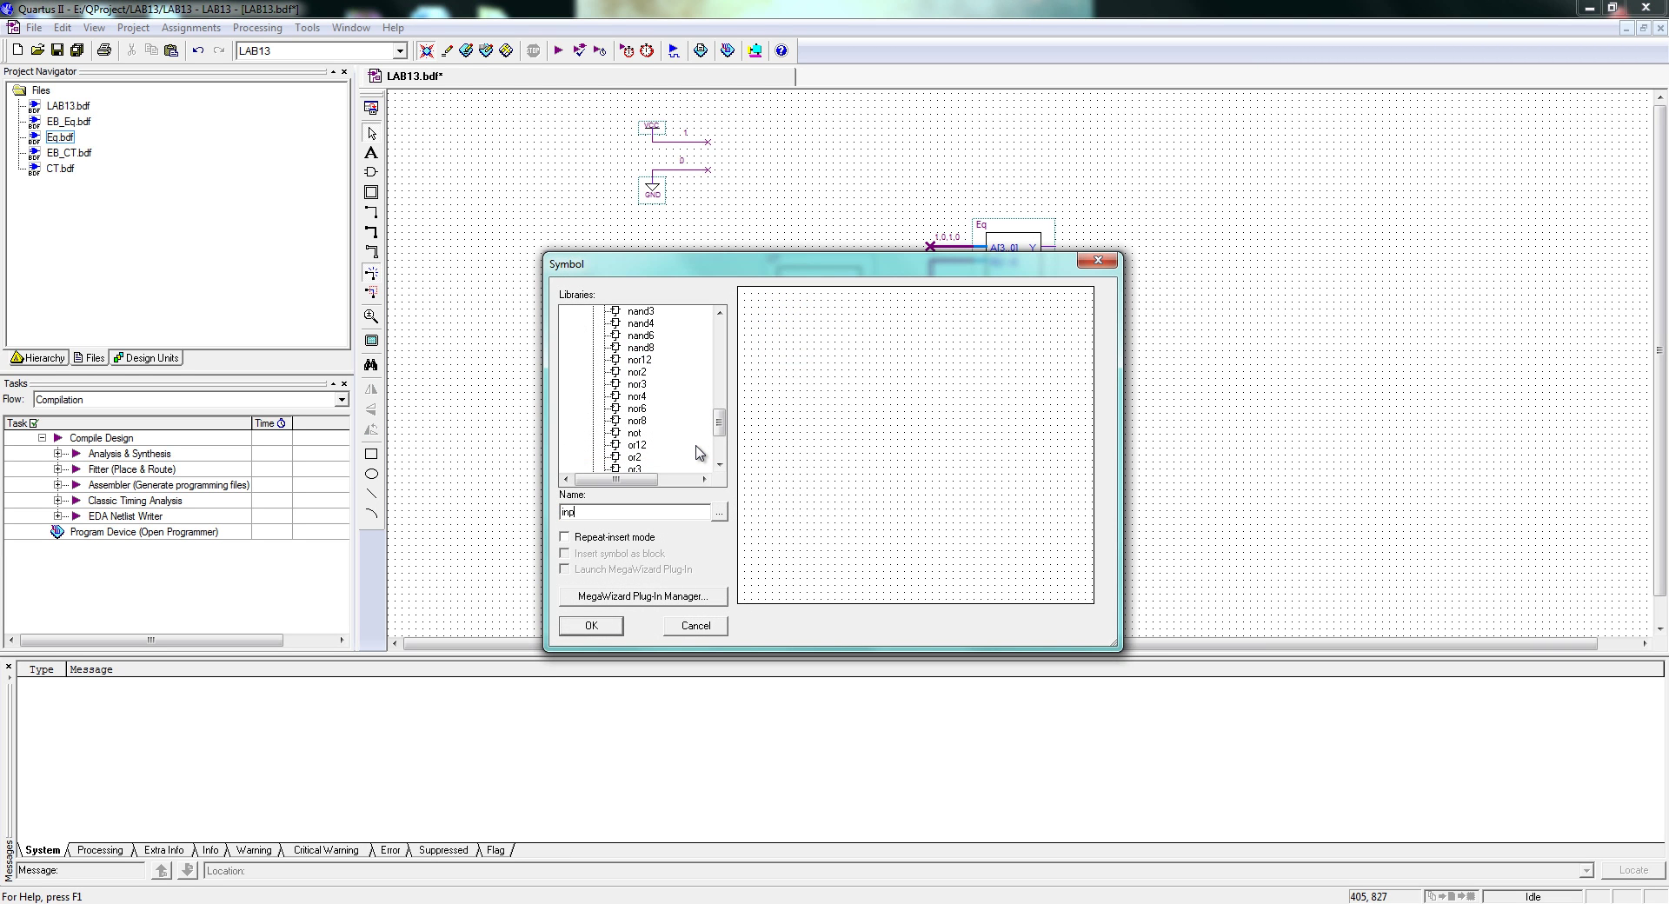
pyautogui.write('ut')
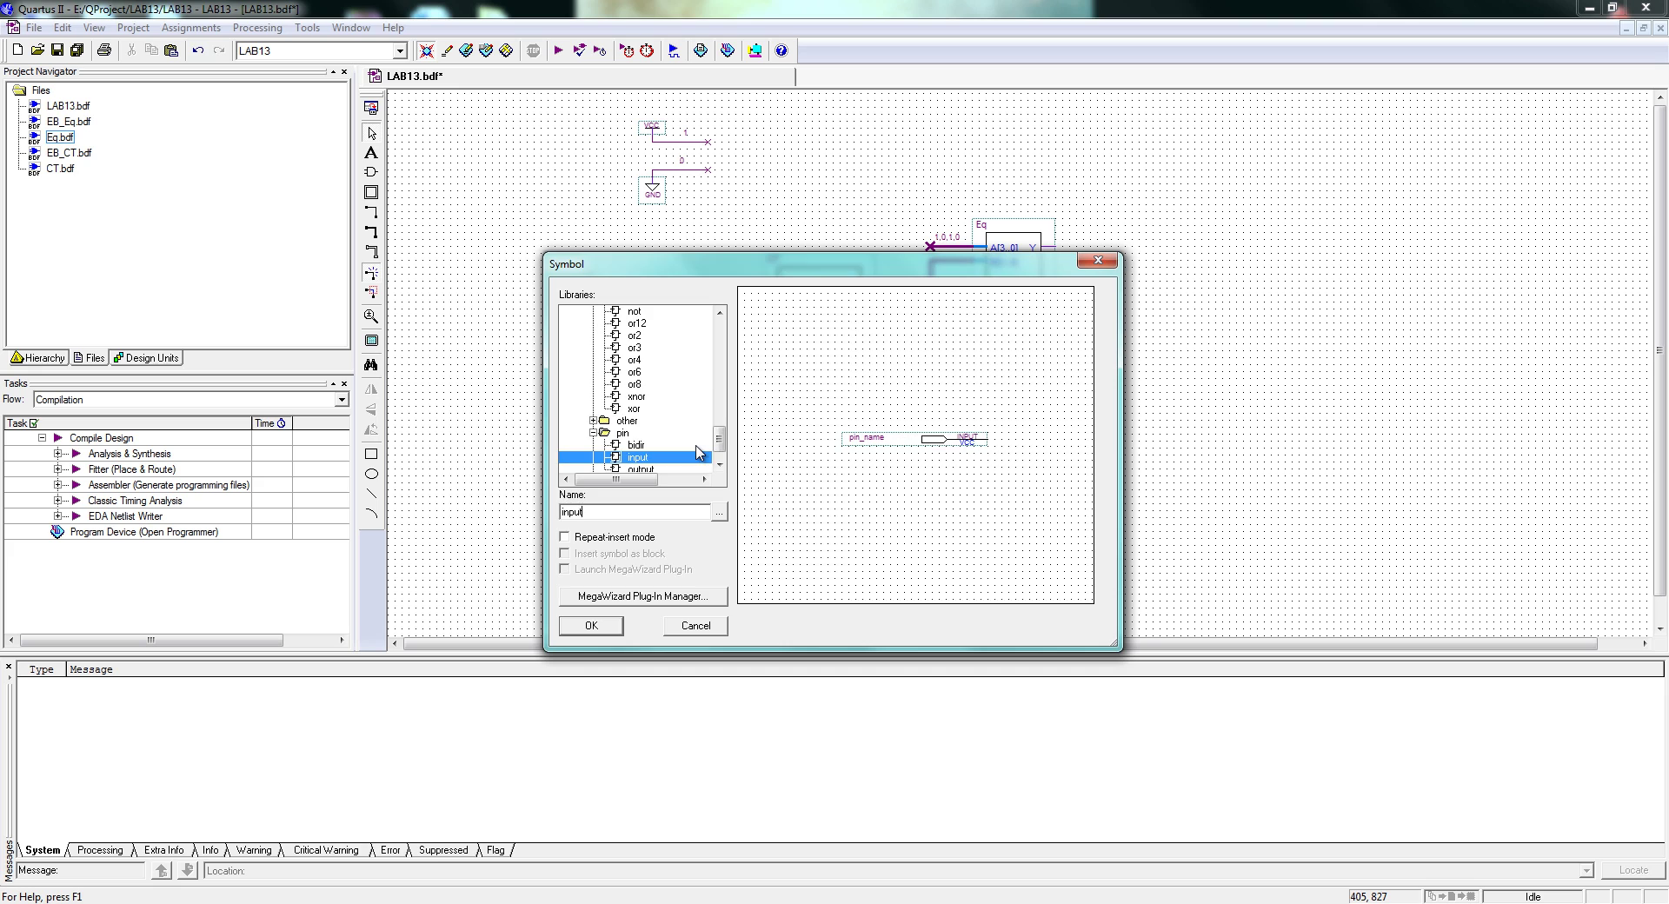
pyautogui.press('Return')
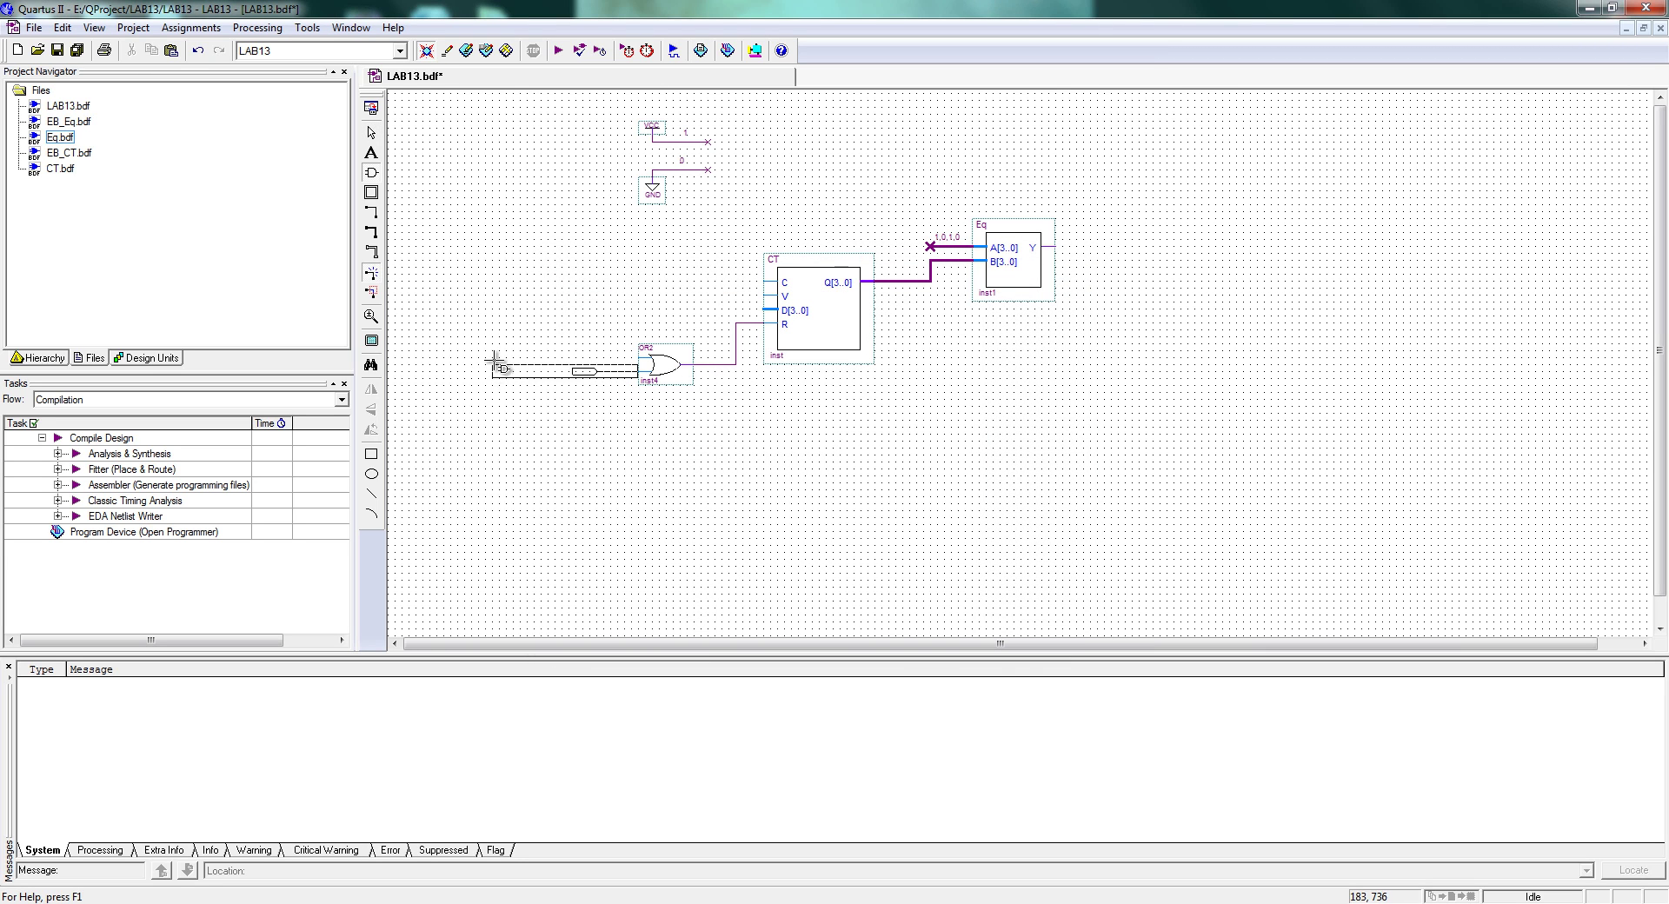
pyautogui.click(502, 356)
pyautogui.click(525, 417)
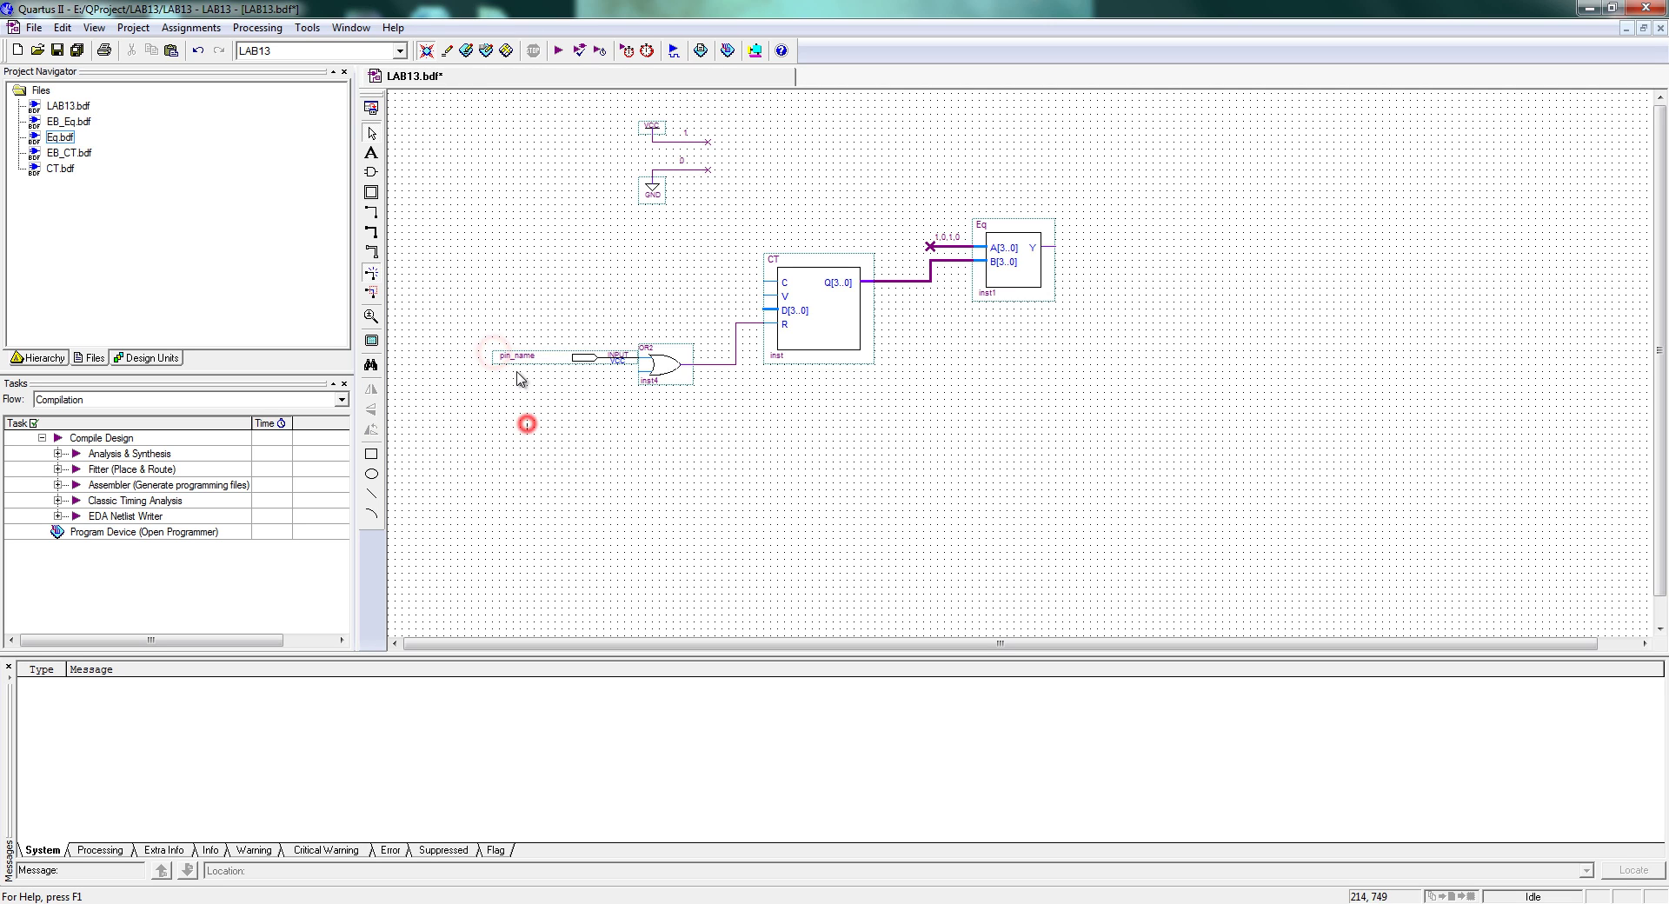
pyautogui.doubleClick(516, 358)
pyautogui.write('R')
pyautogui.press('Return')
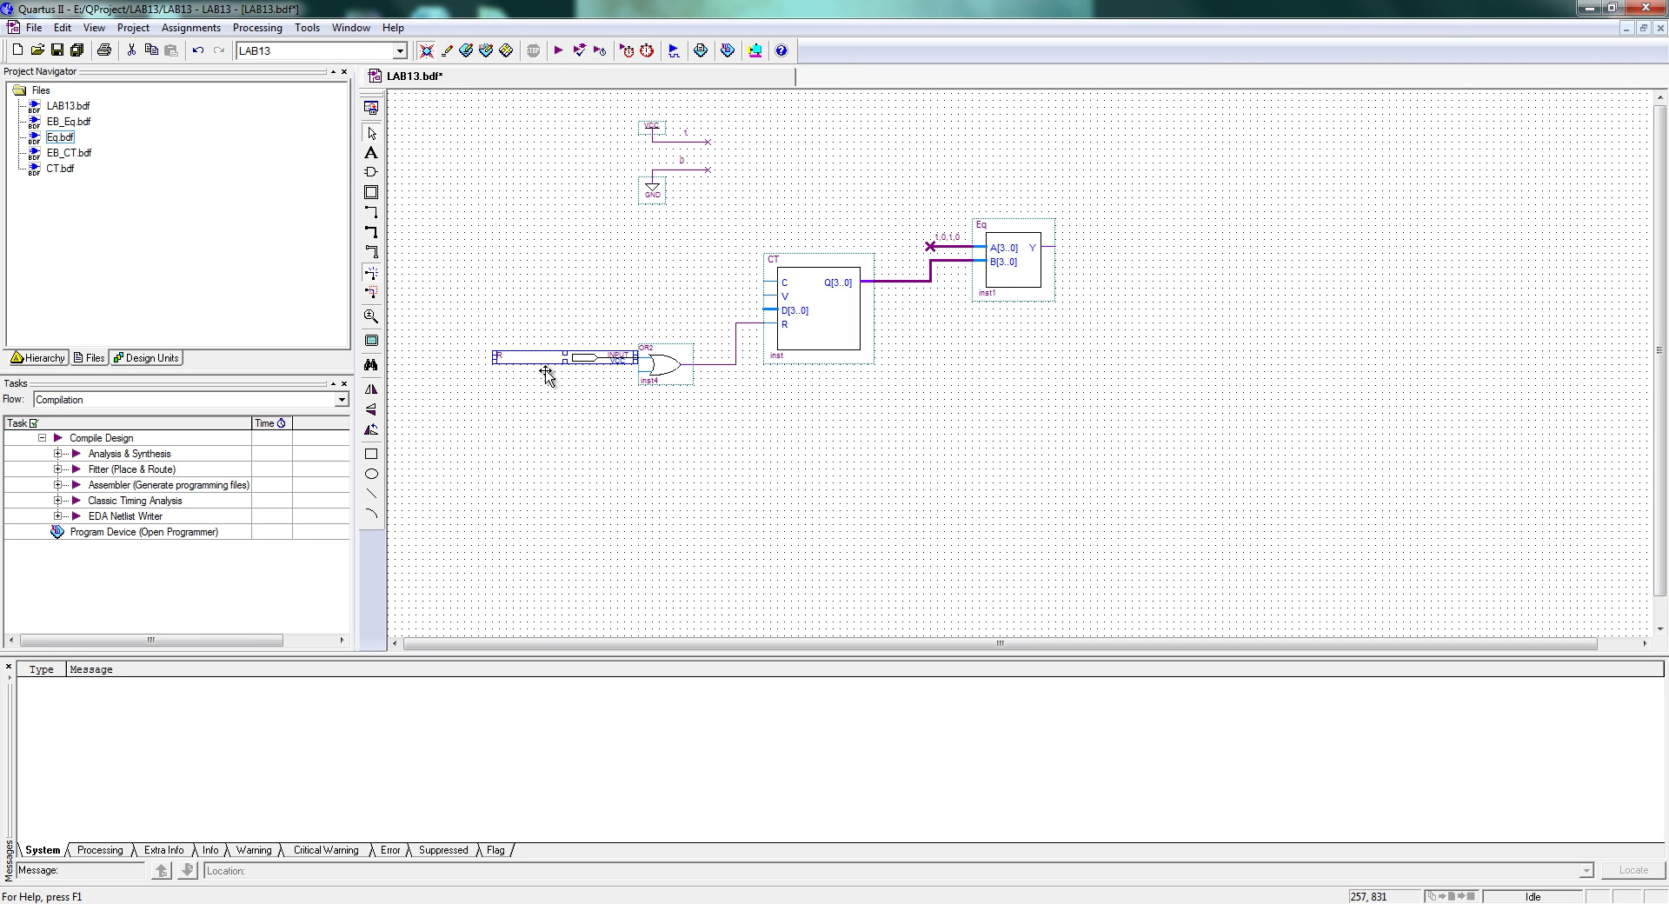
# Insert an and2 gate beside the OR2 gate and wire its output to OR2's upper input
pyautogui.click(372, 275)
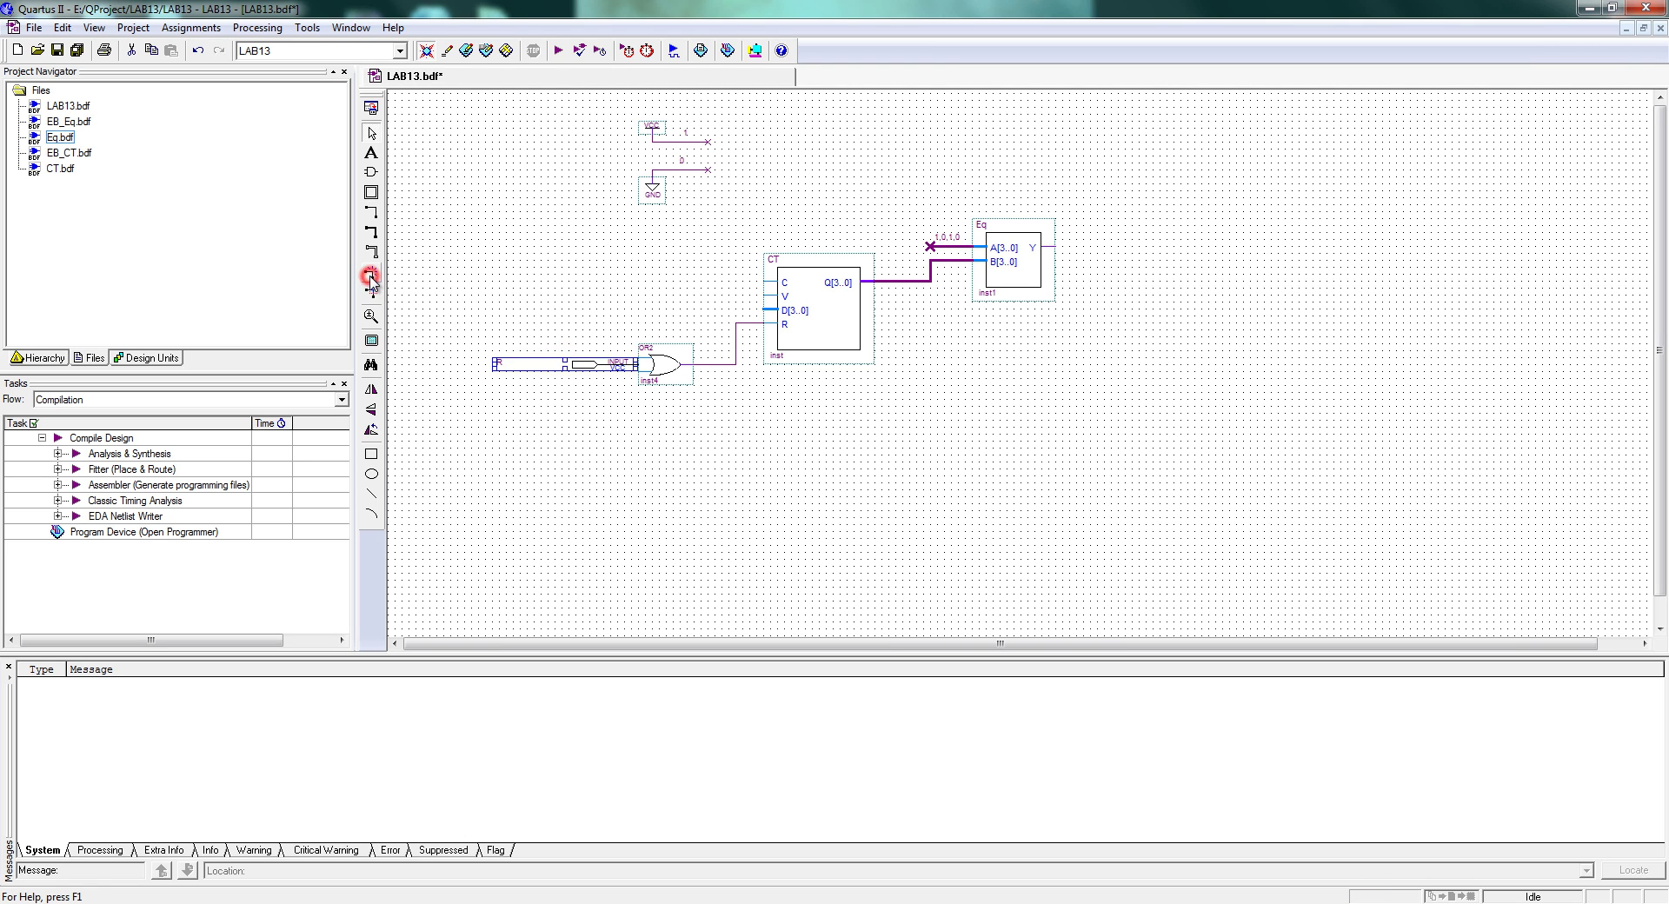
pyautogui.doubleClick(443, 426)
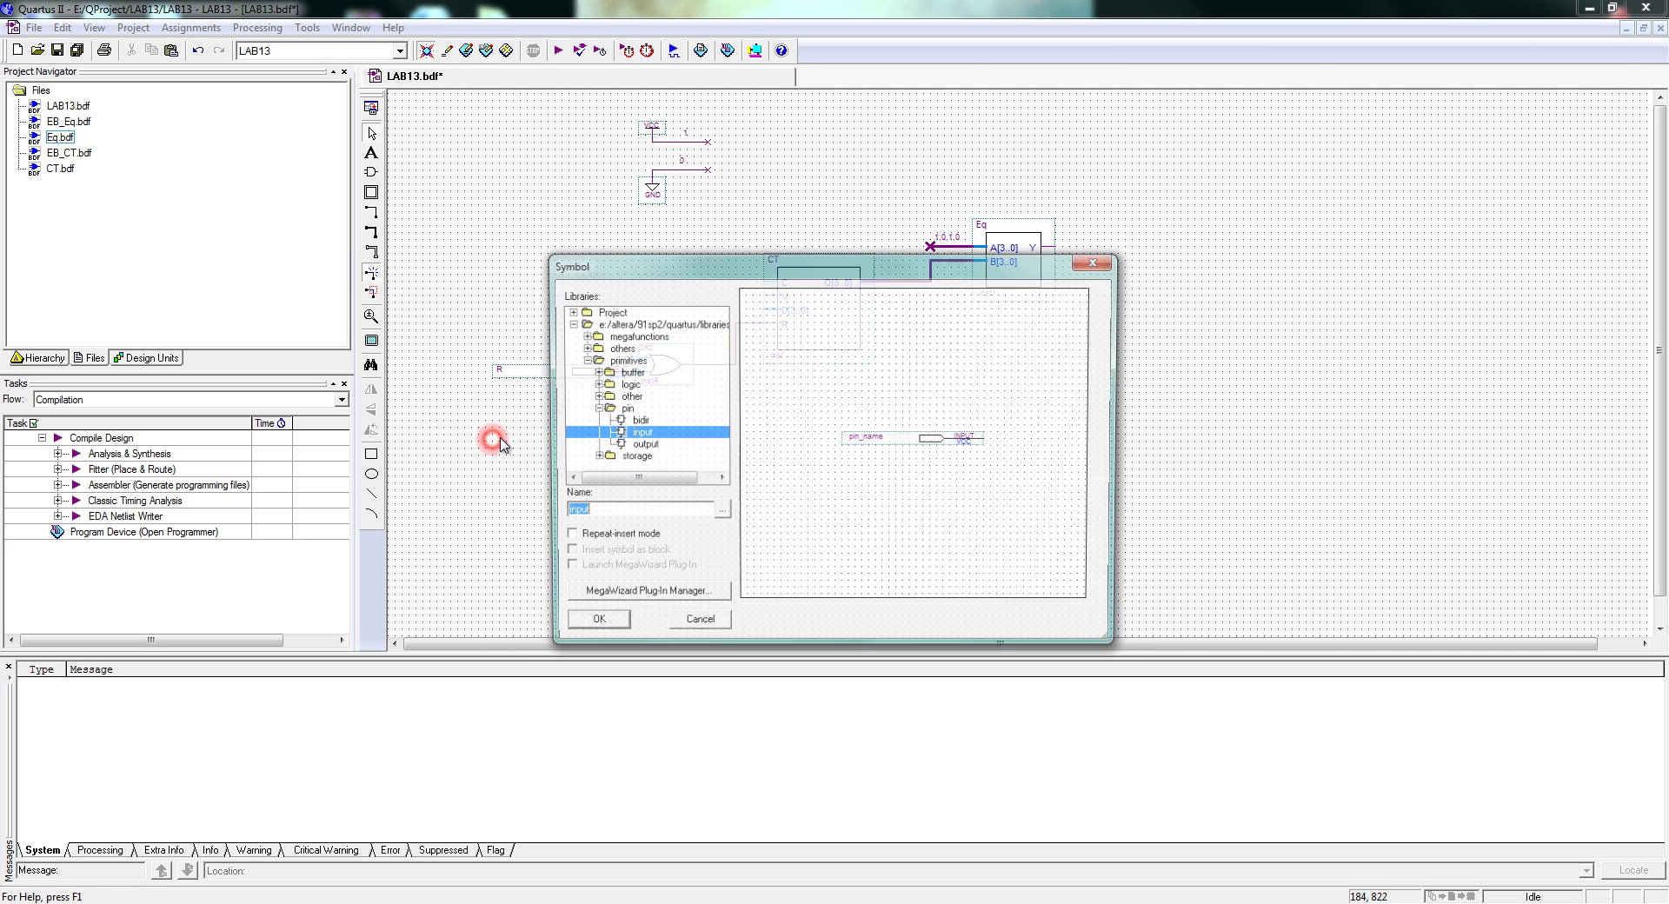
pyautogui.write('and2')
pyautogui.press('Return')
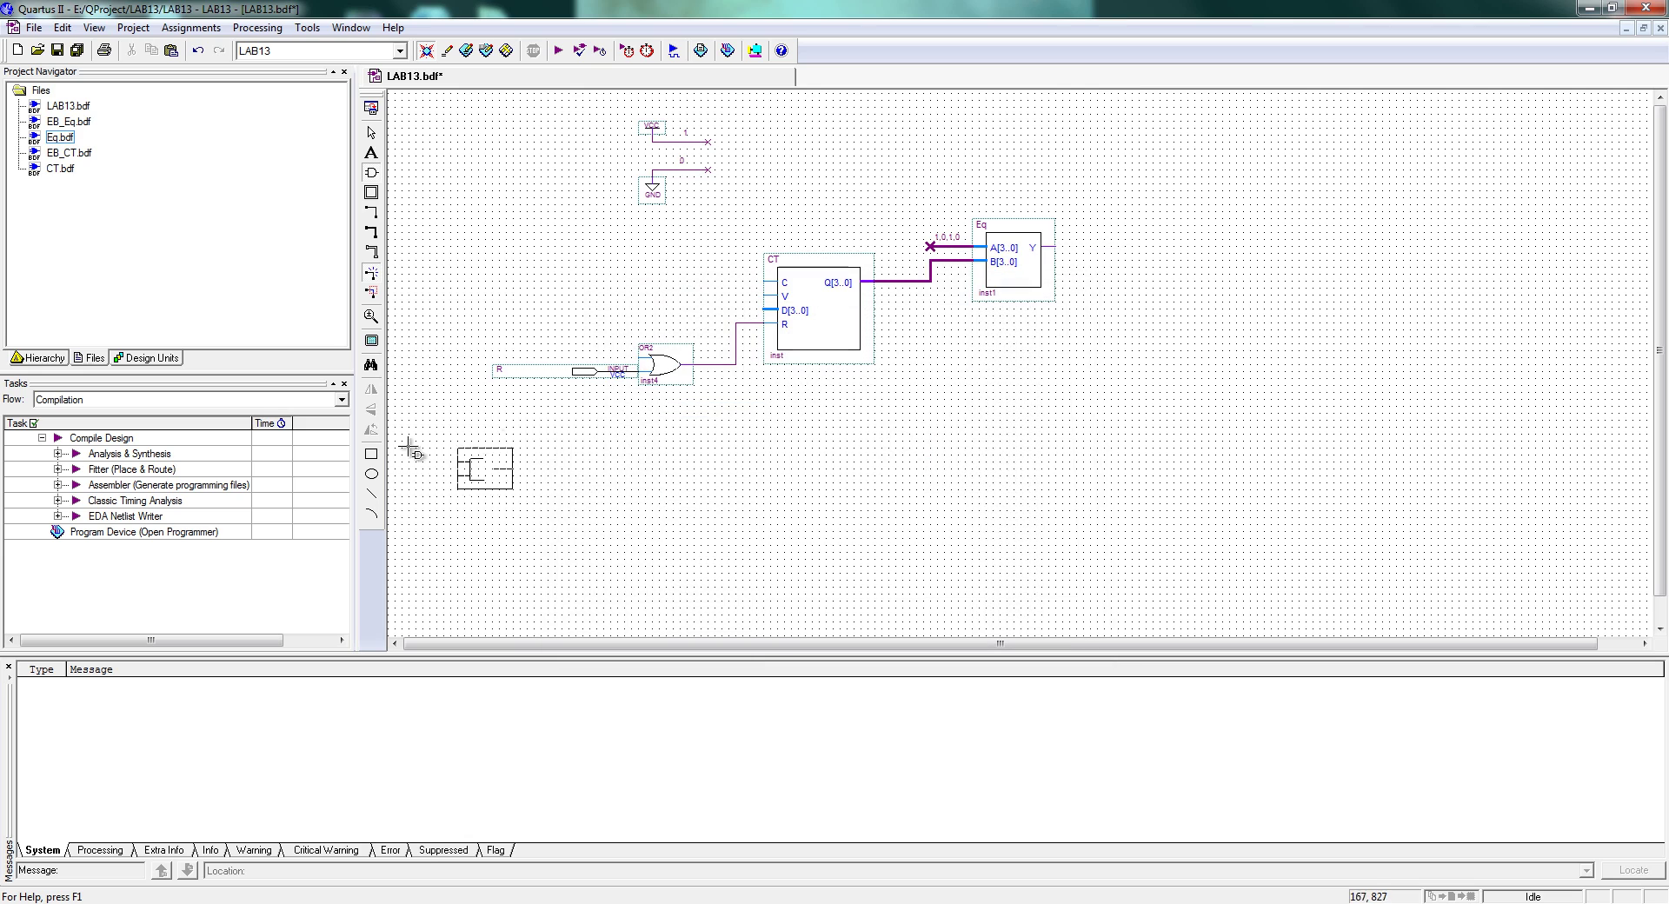
pyautogui.click(430, 325)
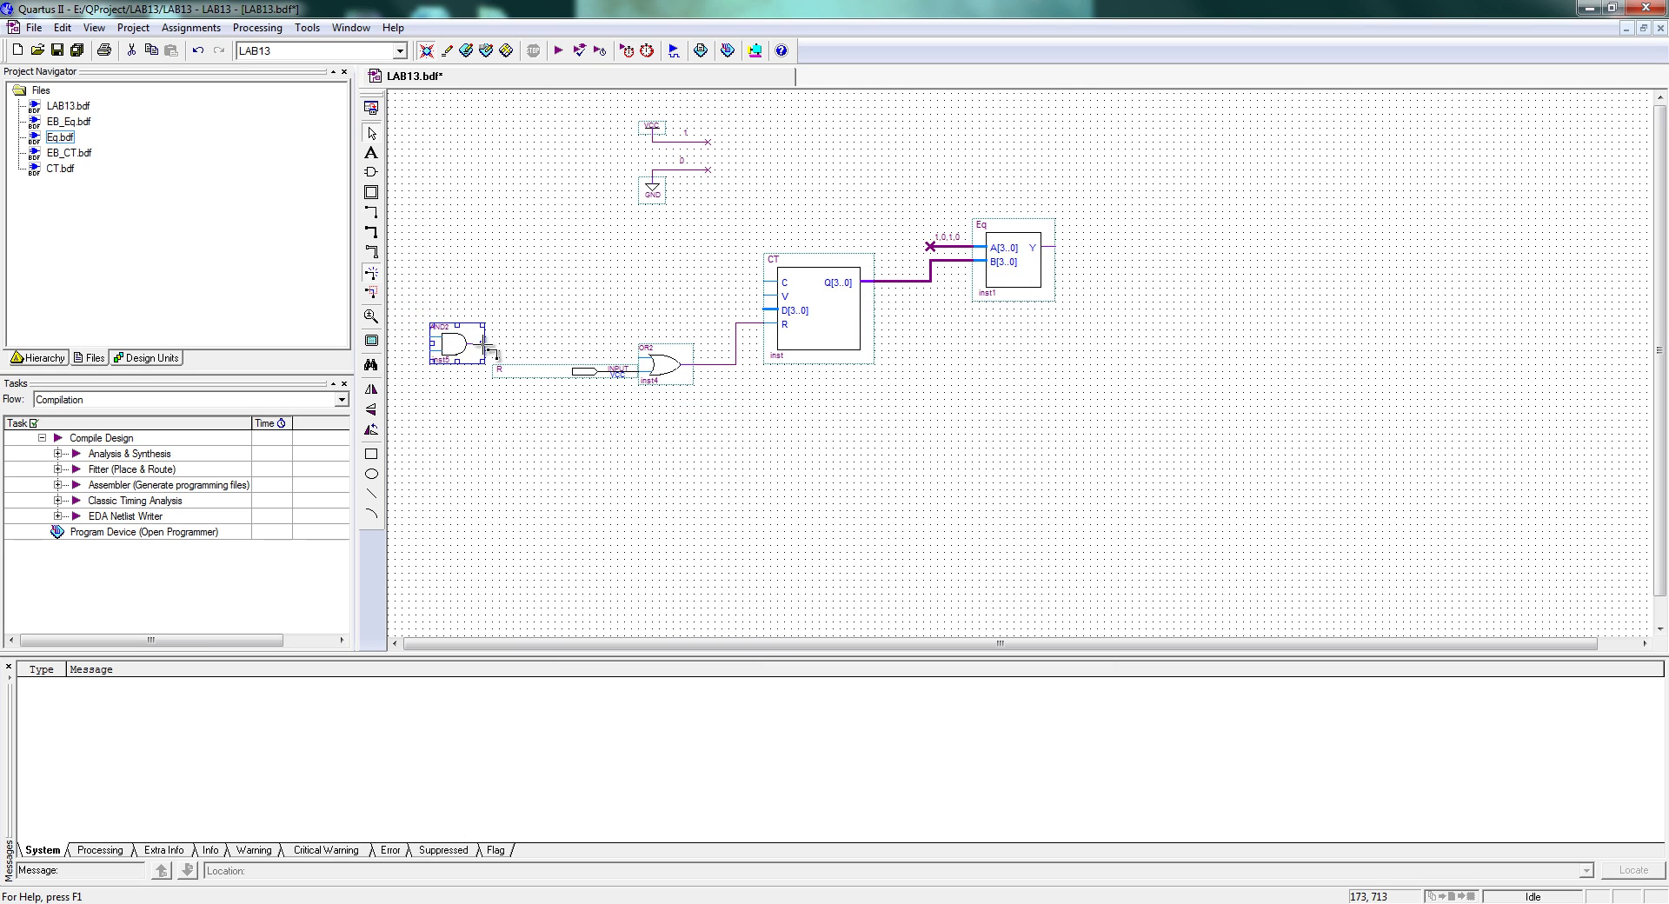
pyautogui.moveTo(472, 344); pyautogui.dragTo(617, 358)
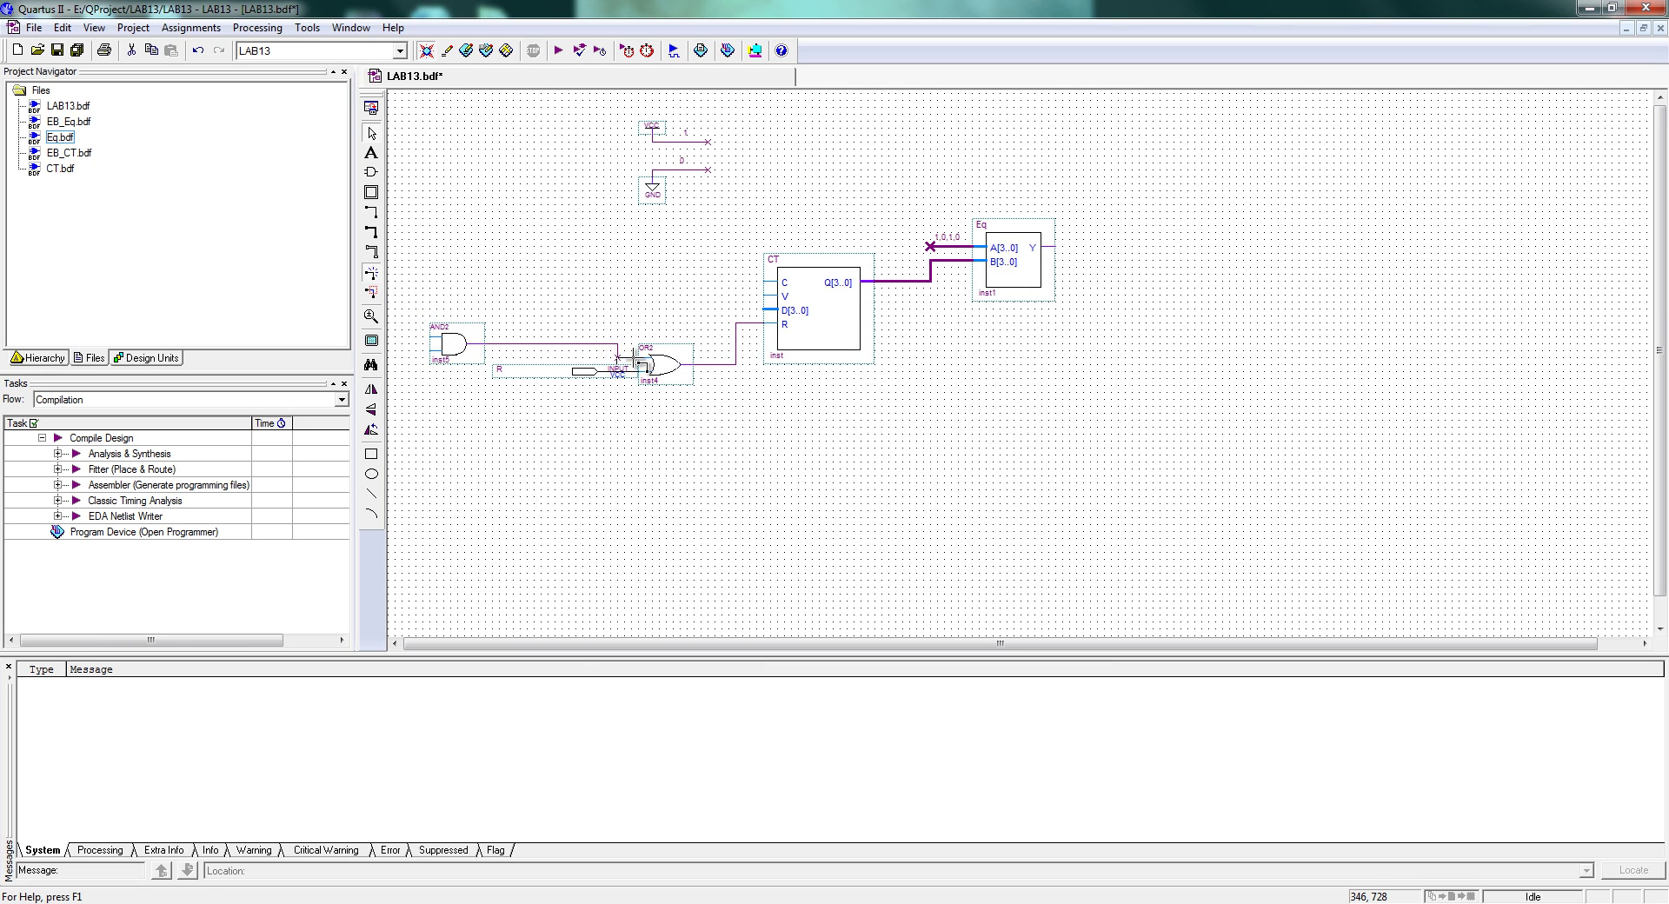
# Open the CT block's design and connect a new input pin named T to the first EB_CT's T input
pyautogui.click(395, 643)
pyautogui.click(519, 621)
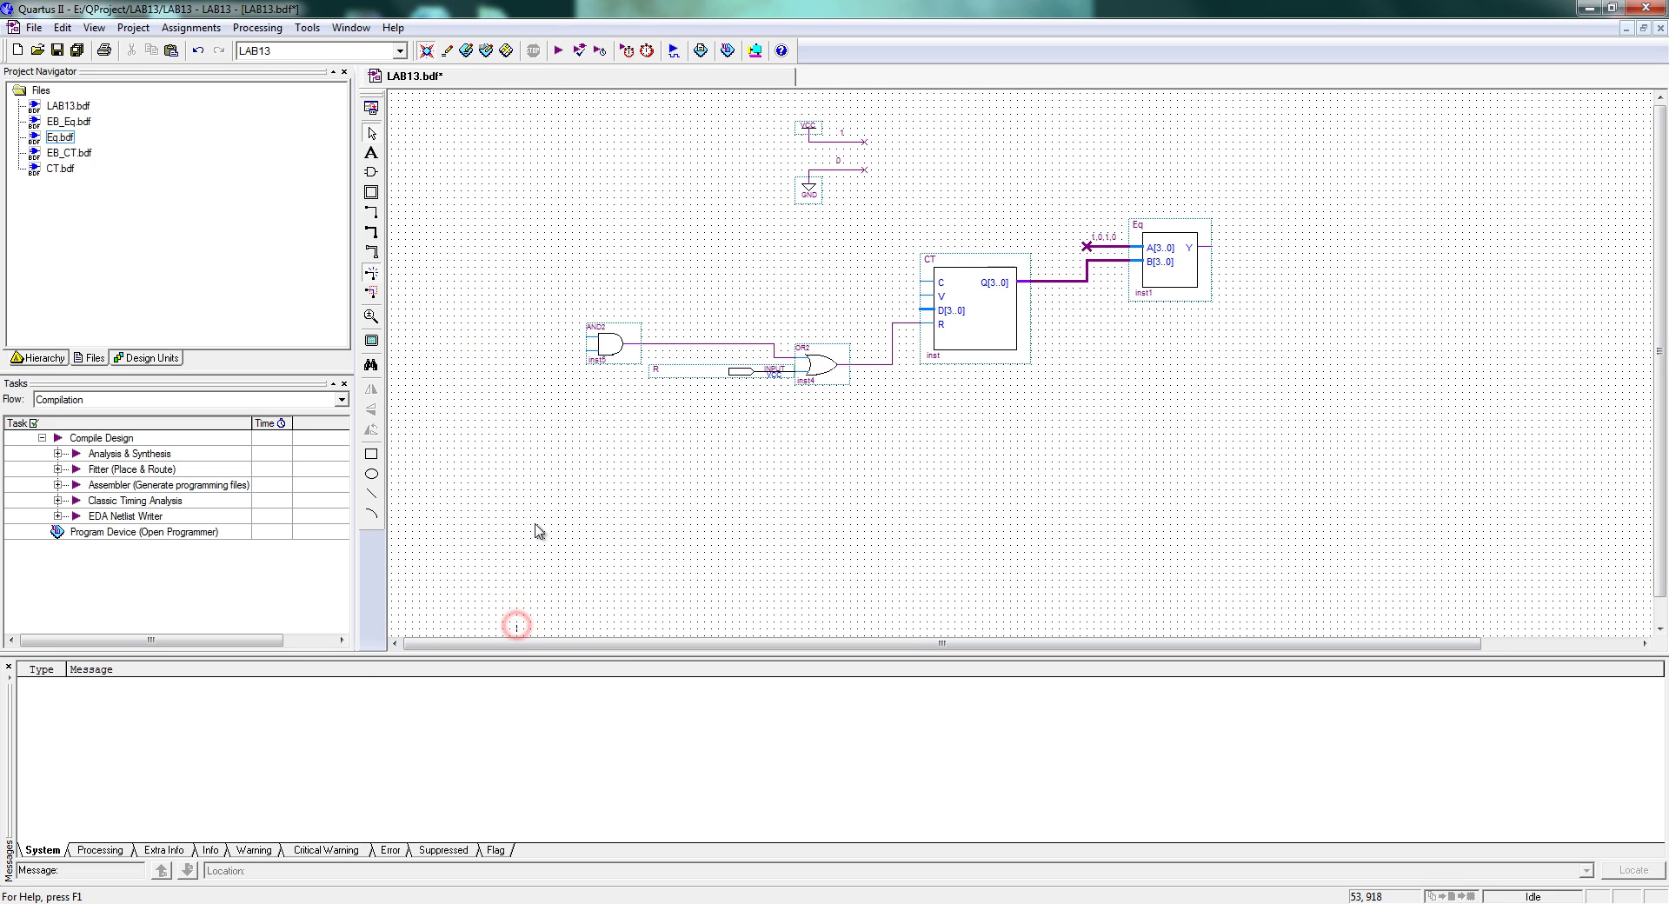
pyautogui.doubleClick(945, 304)
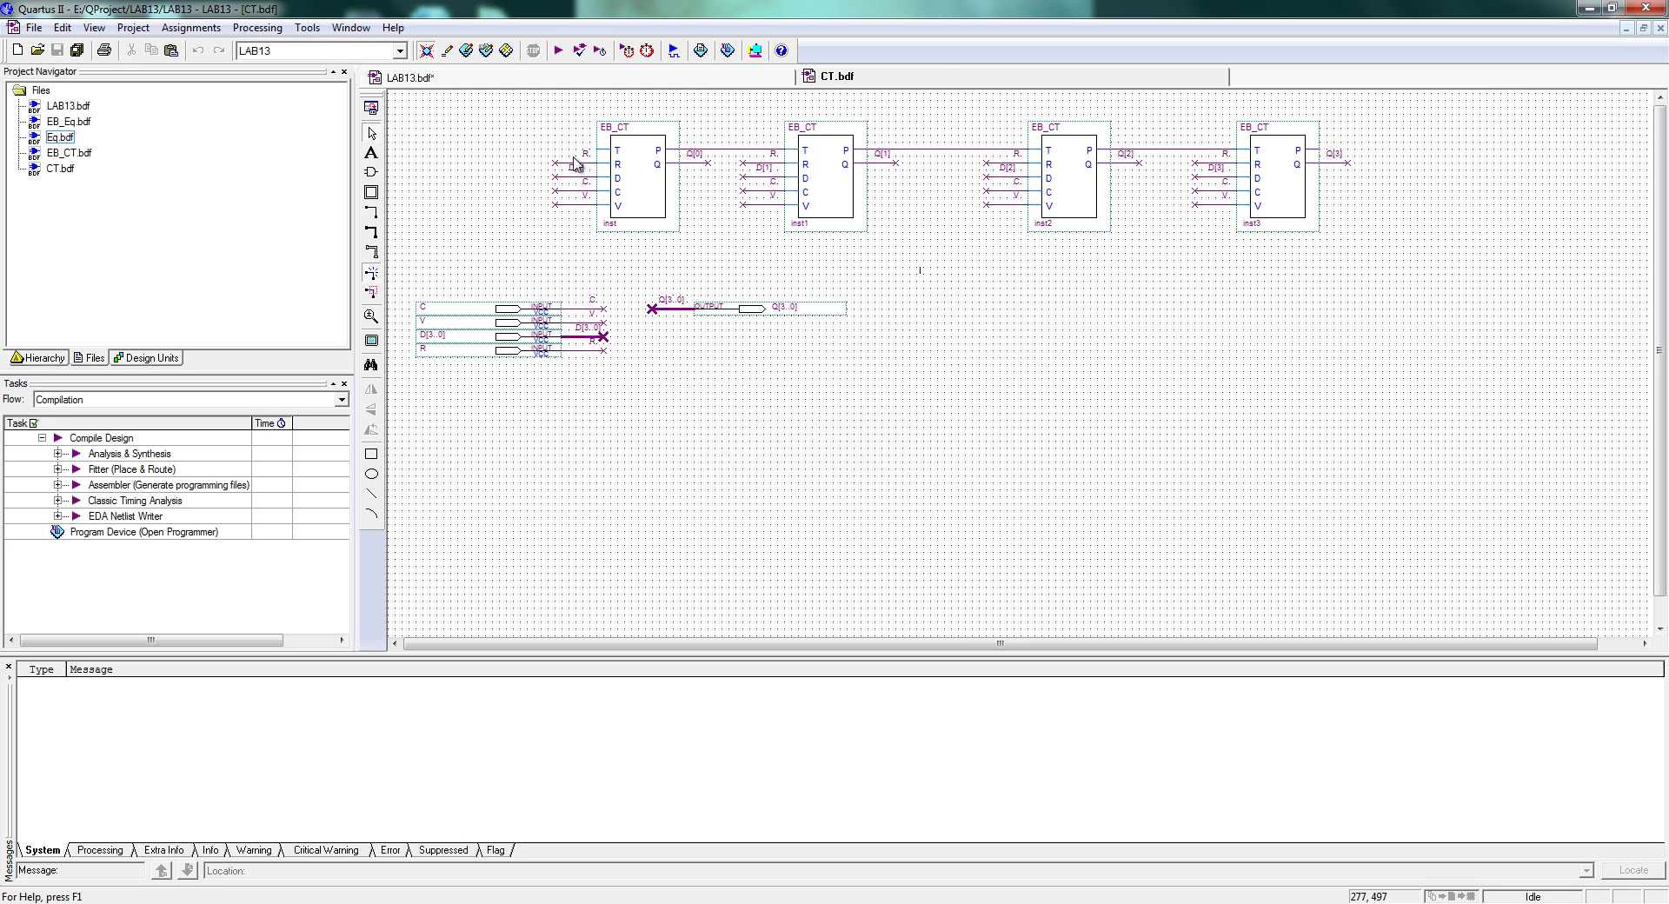
pyautogui.moveTo(510, 311); pyautogui.dragTo(608, 151)
pyautogui.doubleClick(437, 153)
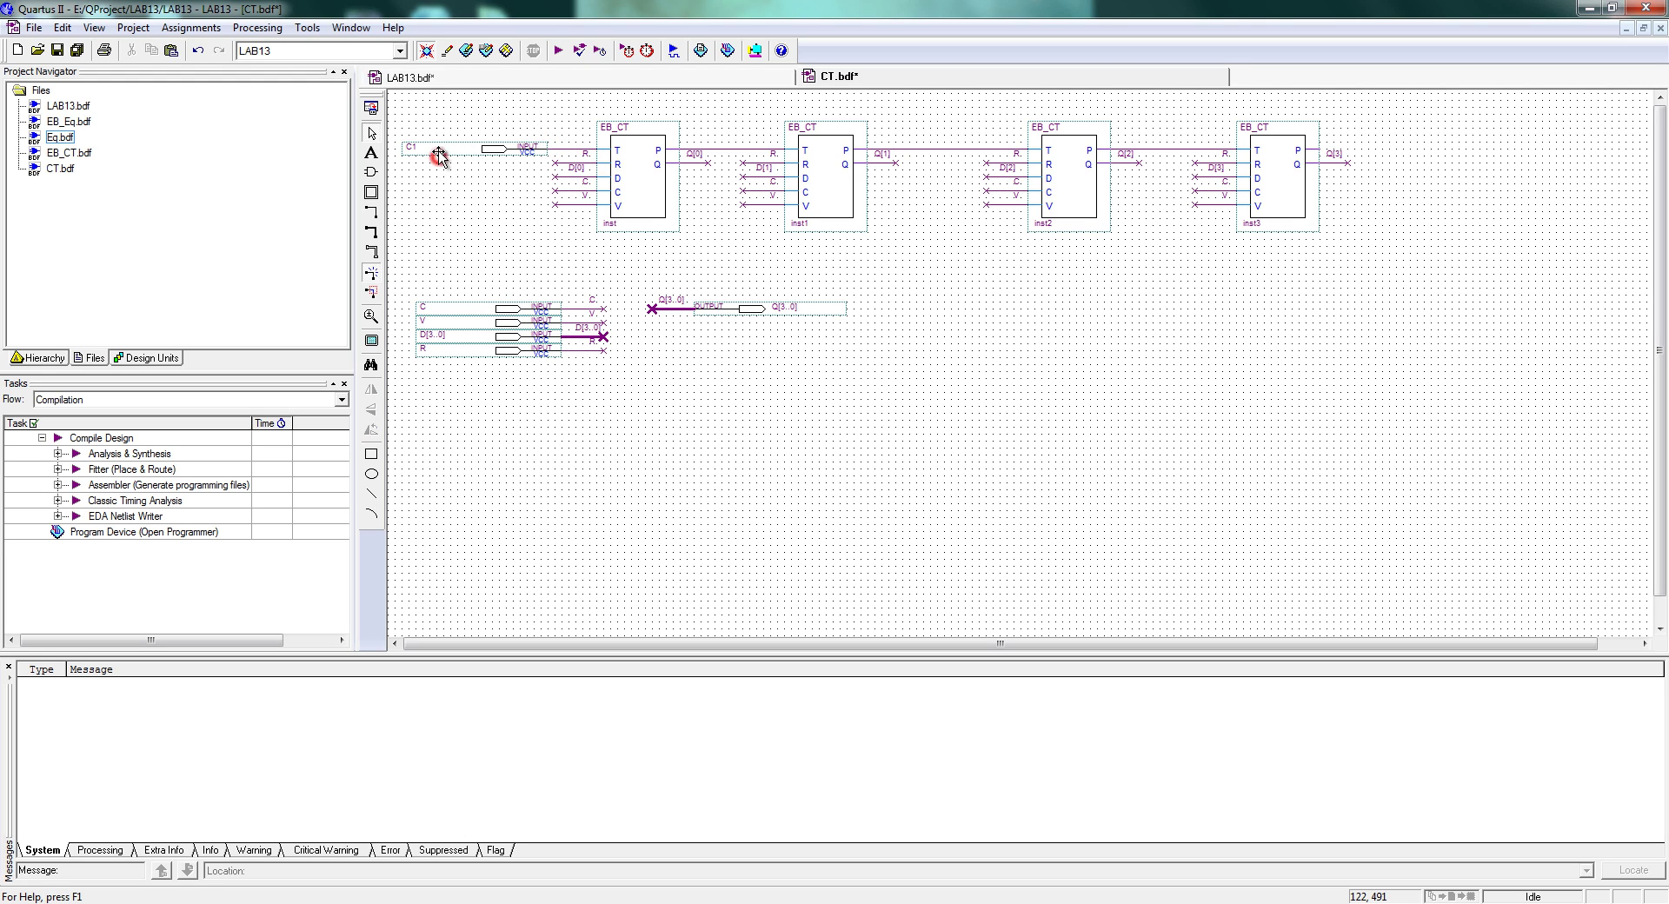
pyautogui.press('Delete')
pyautogui.press('Return')
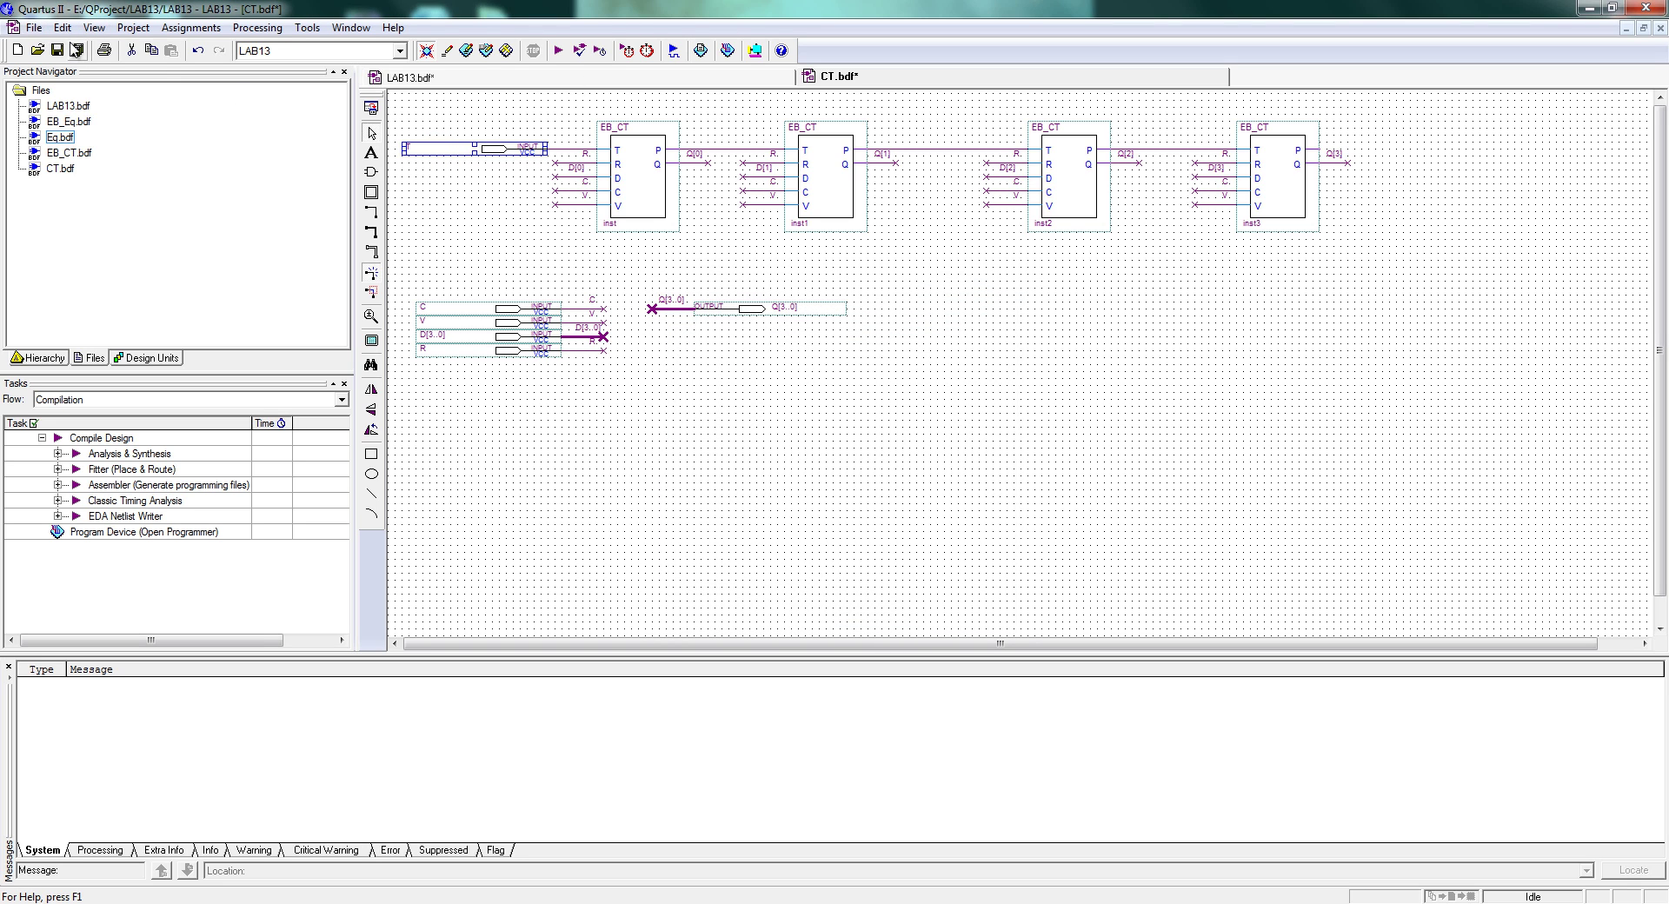
# Save CT.bdf, regenerate its symbol file by overwriting CT.bsf, and close the CT design
pyautogui.click(56, 50)
pyautogui.click(34, 26)
pyautogui.moveTo(79, 302)
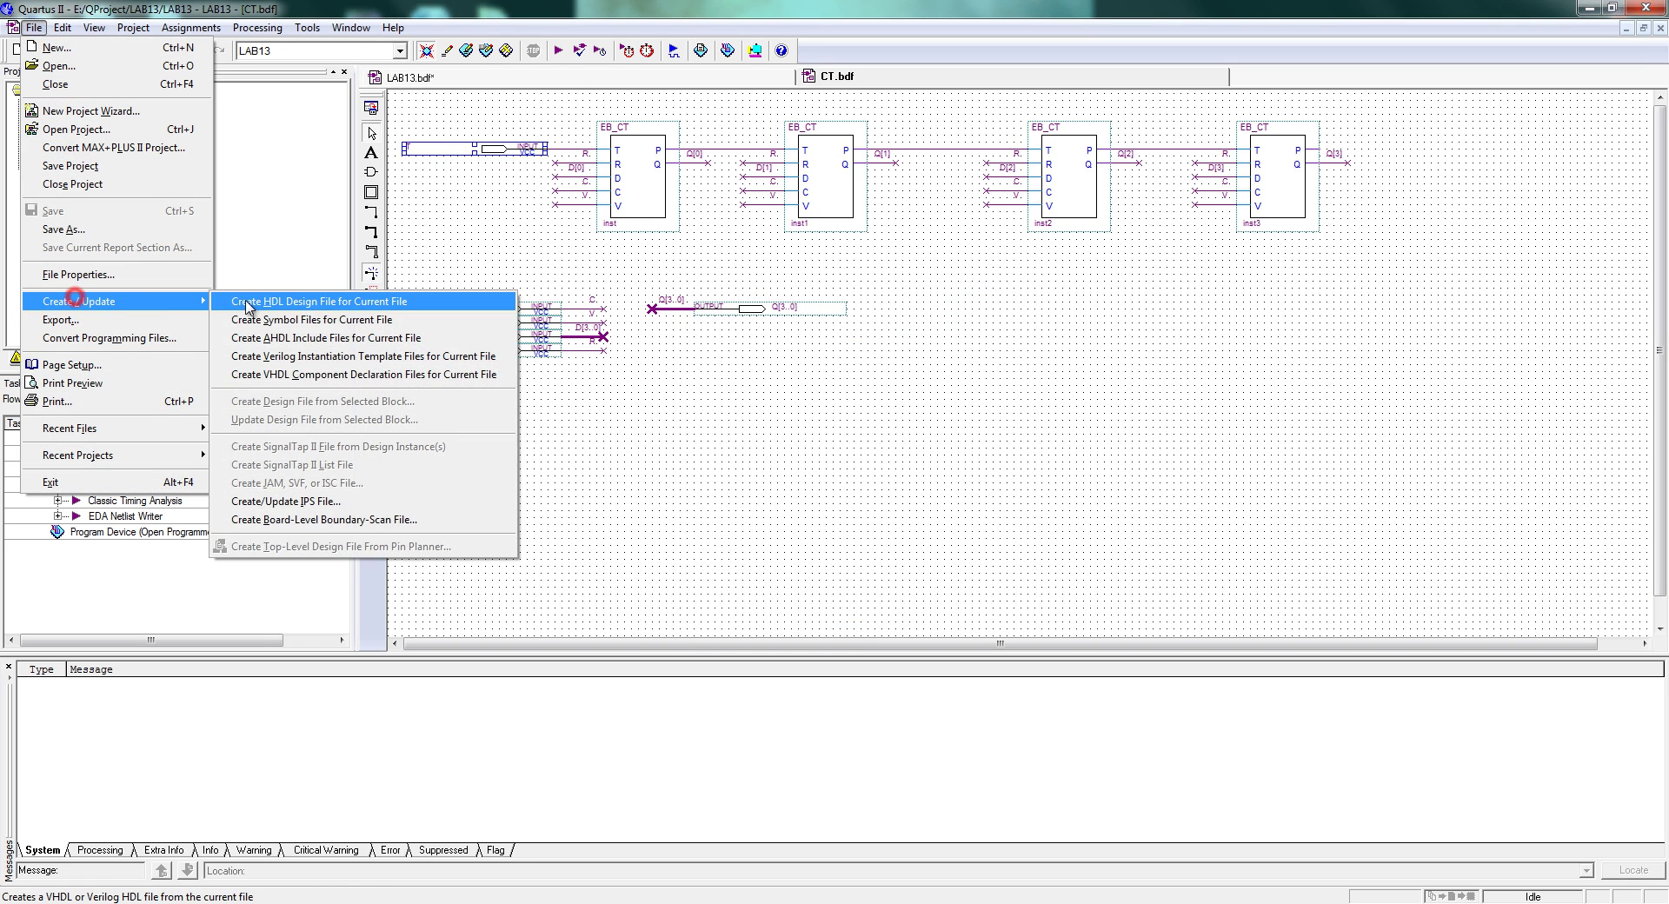
pyautogui.click(250, 321)
pyautogui.click(1049, 631)
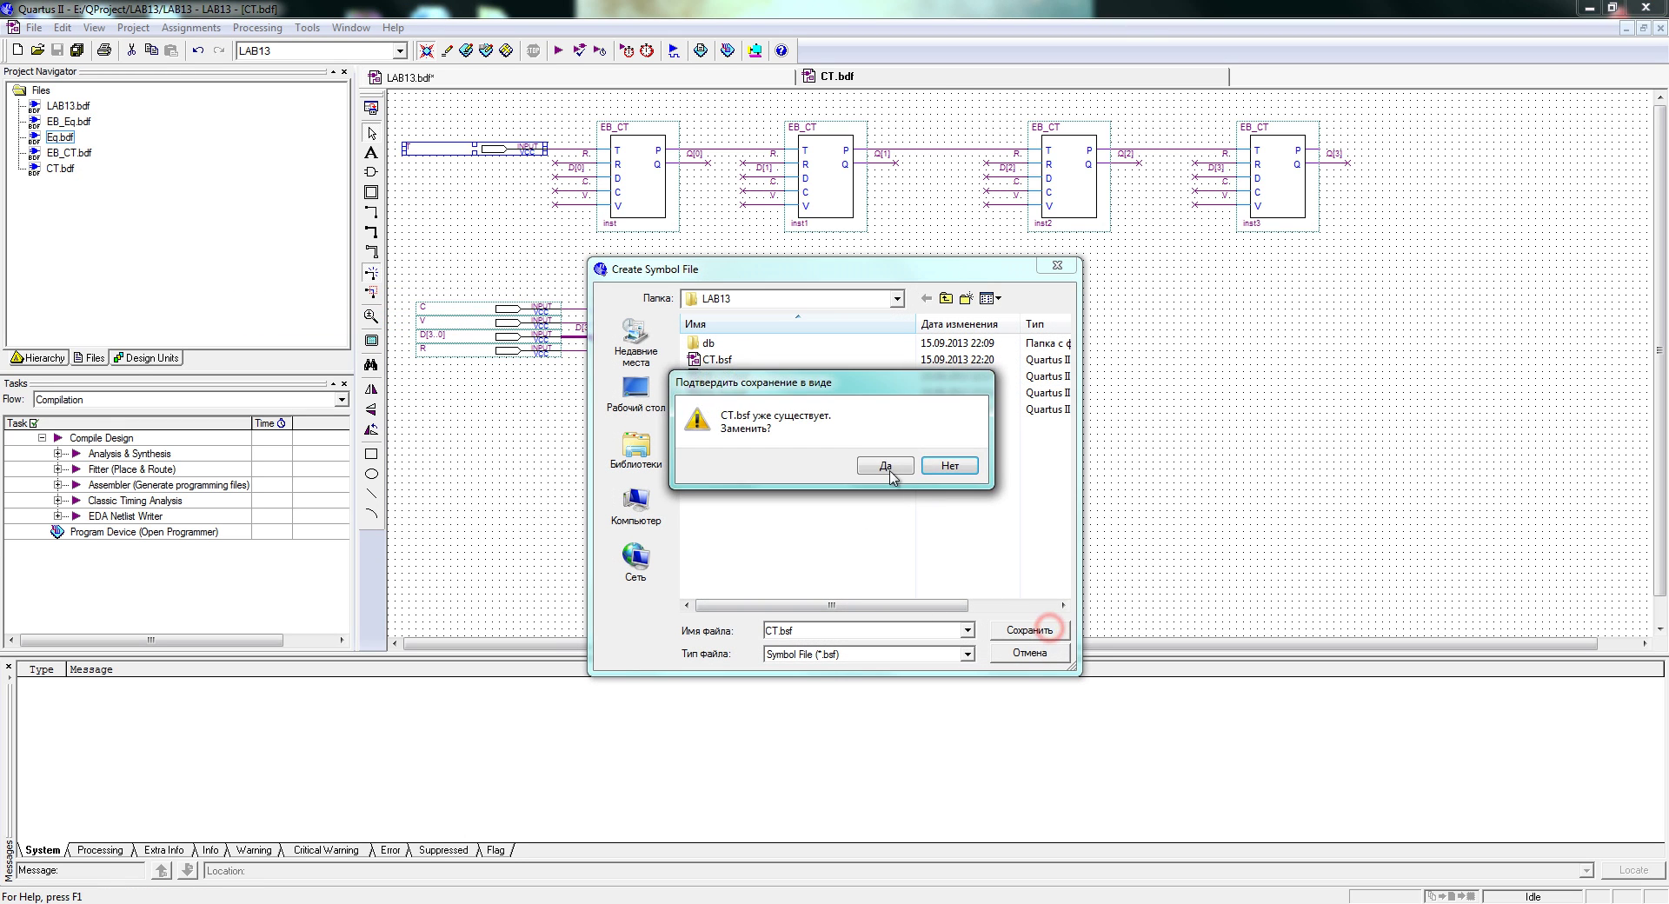
pyautogui.click(988, 466)
pyautogui.click(949, 499)
pyautogui.click(1659, 27)
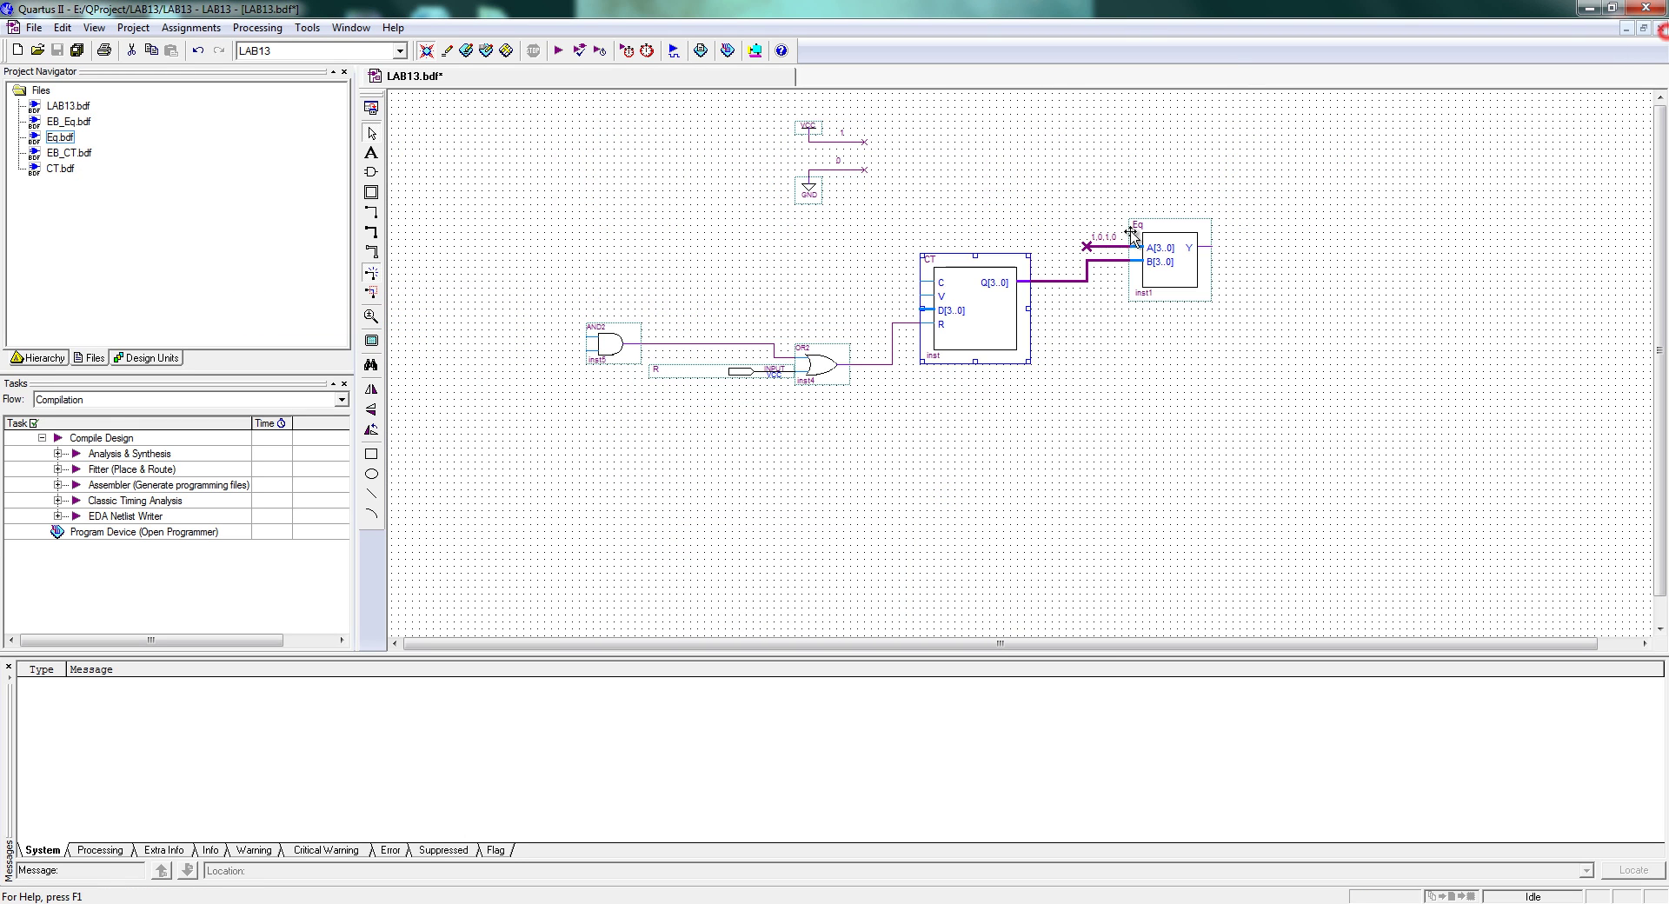
# Update the CT symbol in the LAB13 schematic from its regenerated symbol file
pyautogui.rightClick(976, 303)
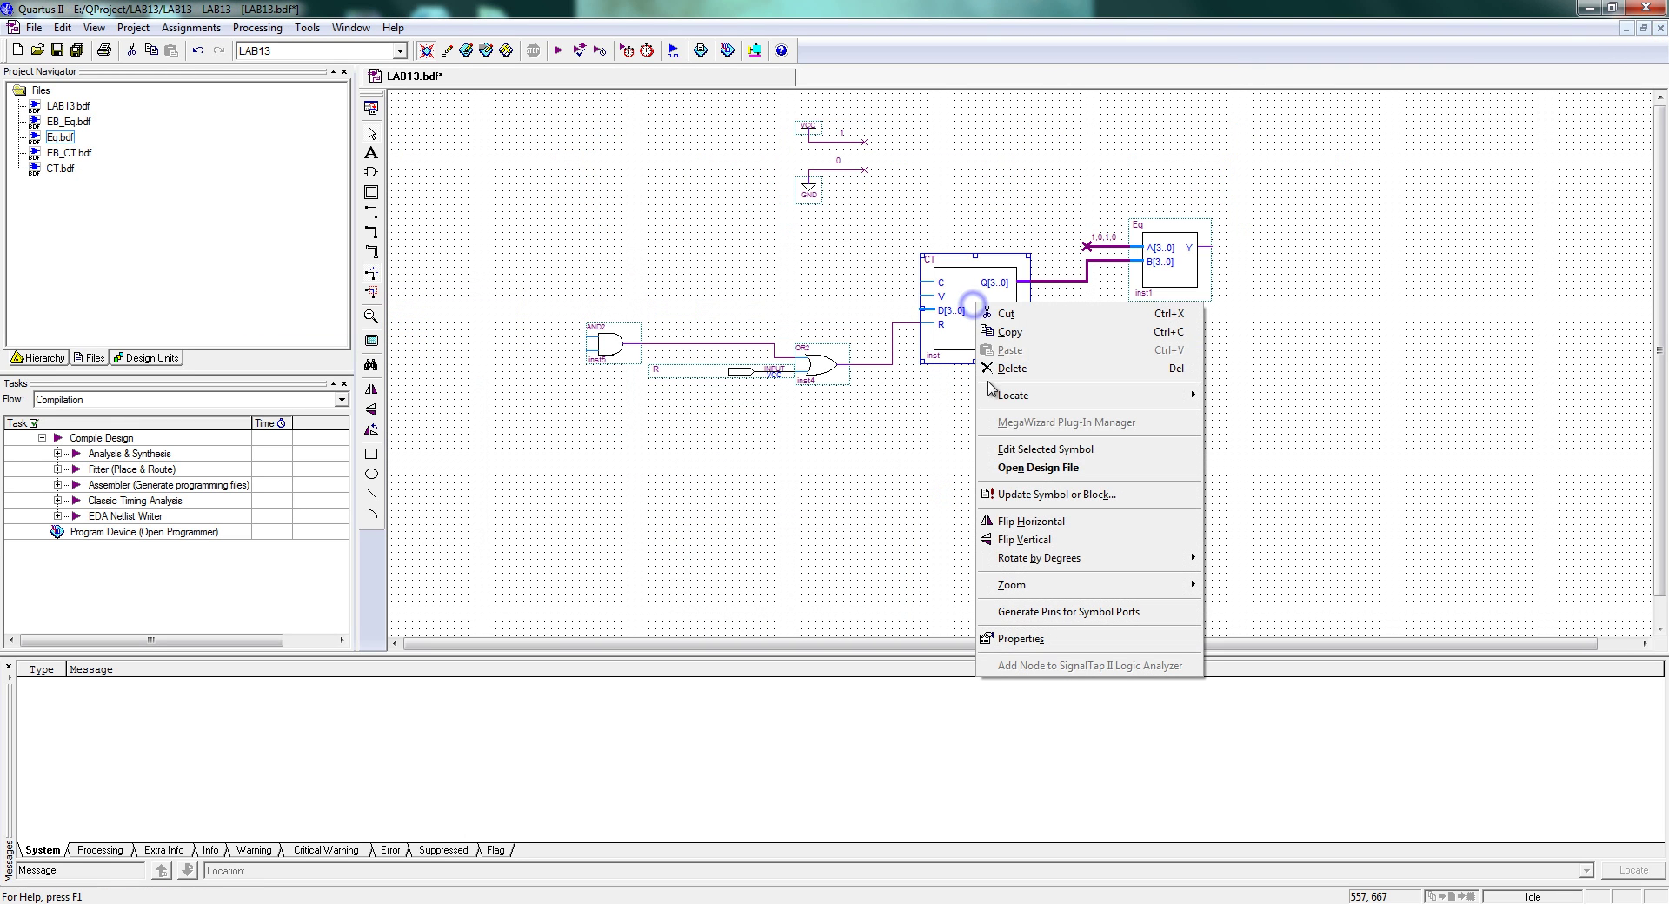
pyautogui.click(1008, 494)
pyautogui.click(749, 502)
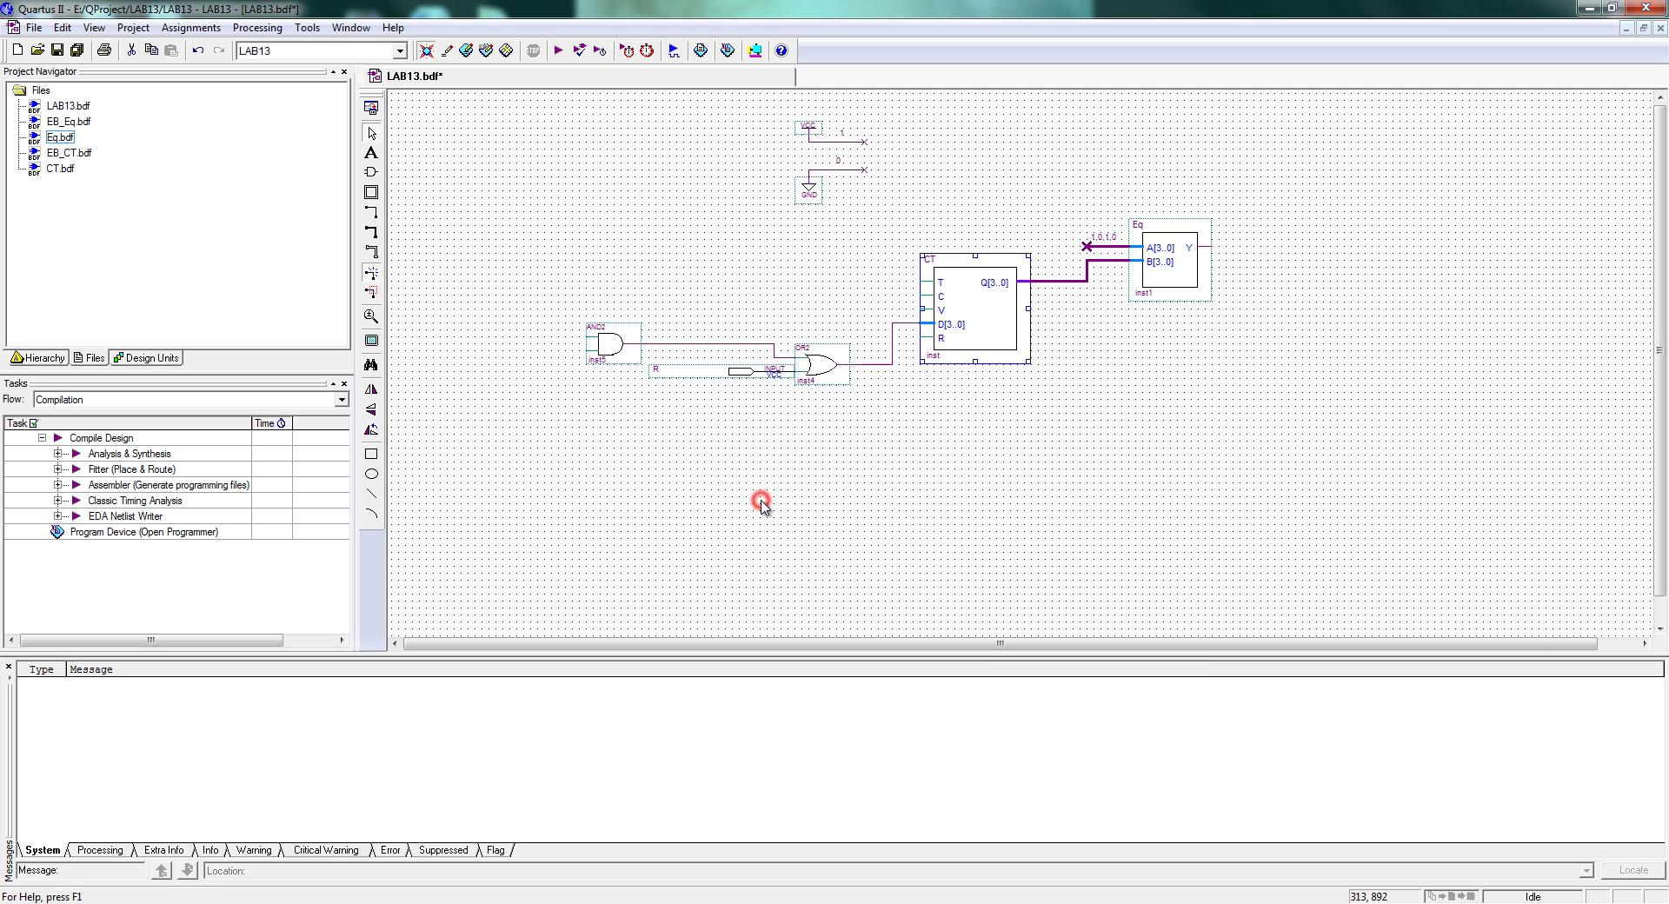
# Shift the AND2 gate, OR2 gate and R pin down so OR2's output meets CT's R input
pyautogui.click(872, 475)
pyautogui.moveTo(837, 383); pyautogui.dragTo(991, 435)
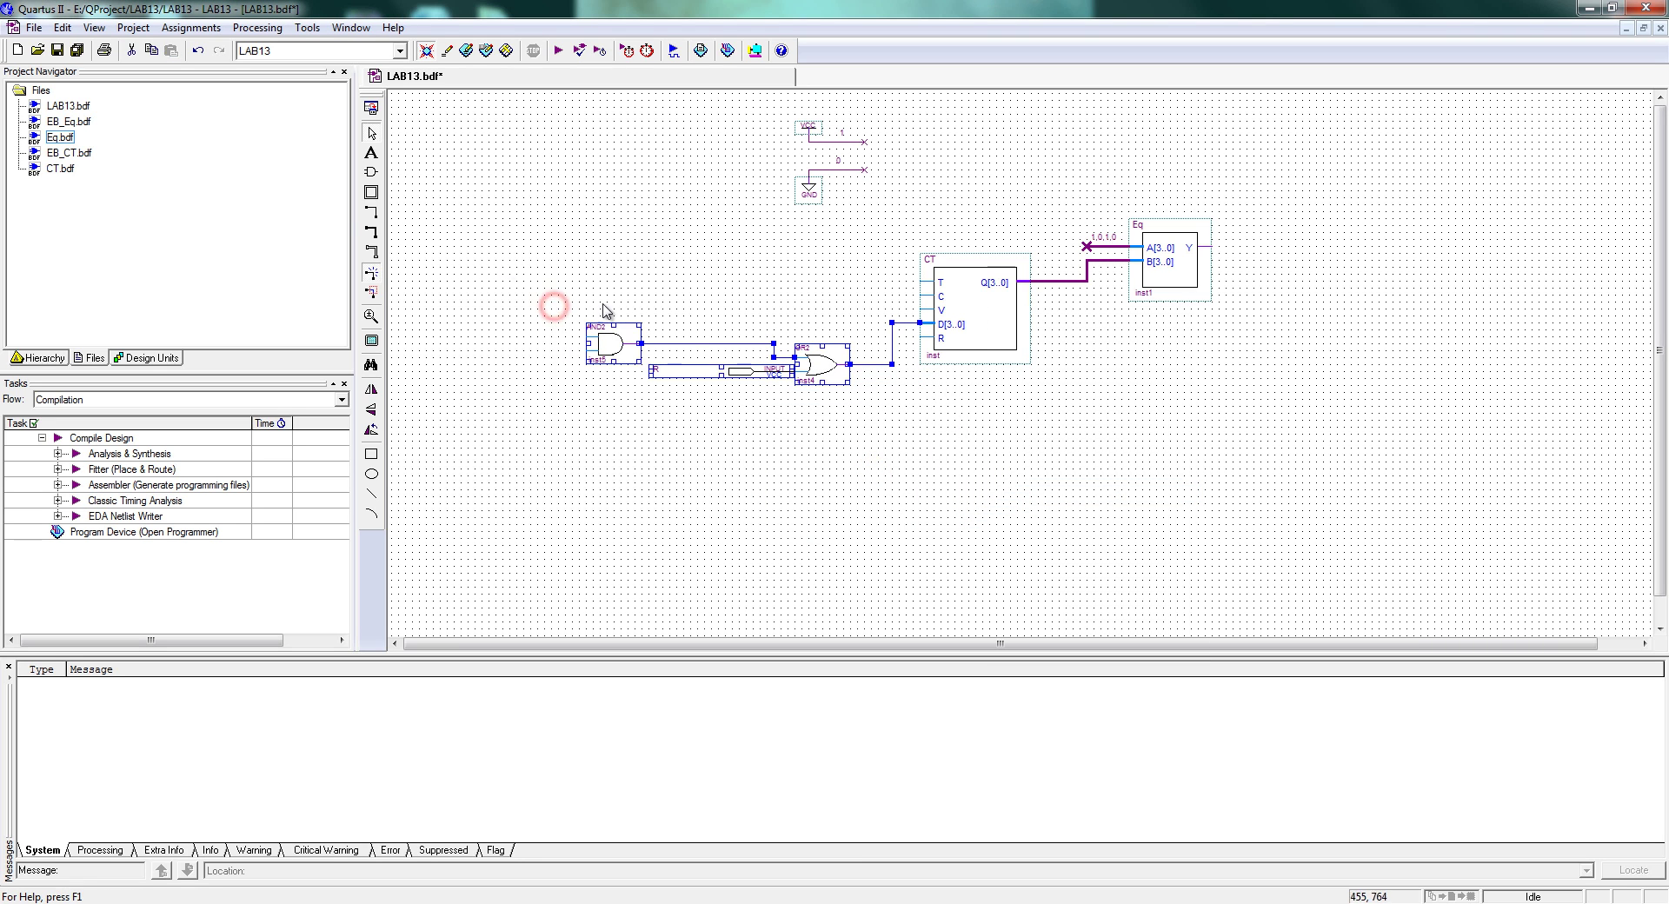
pyautogui.click(371, 276)
pyautogui.press('Down')
pyautogui.press('Down')
pyautogui.click(371, 273)
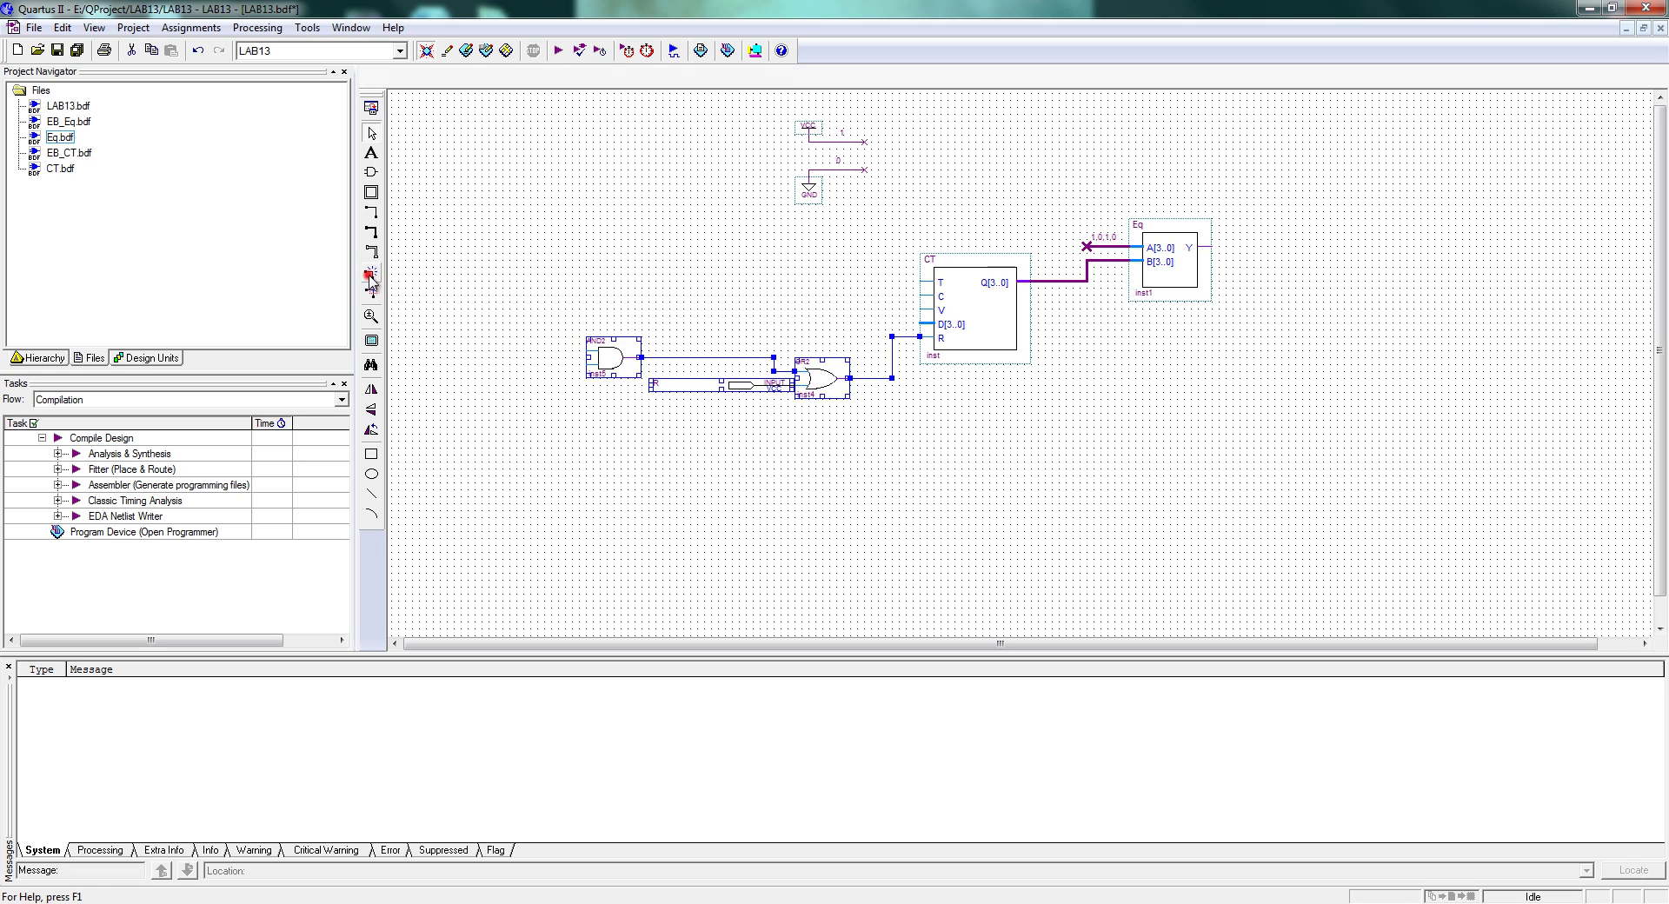
pyautogui.click(524, 245)
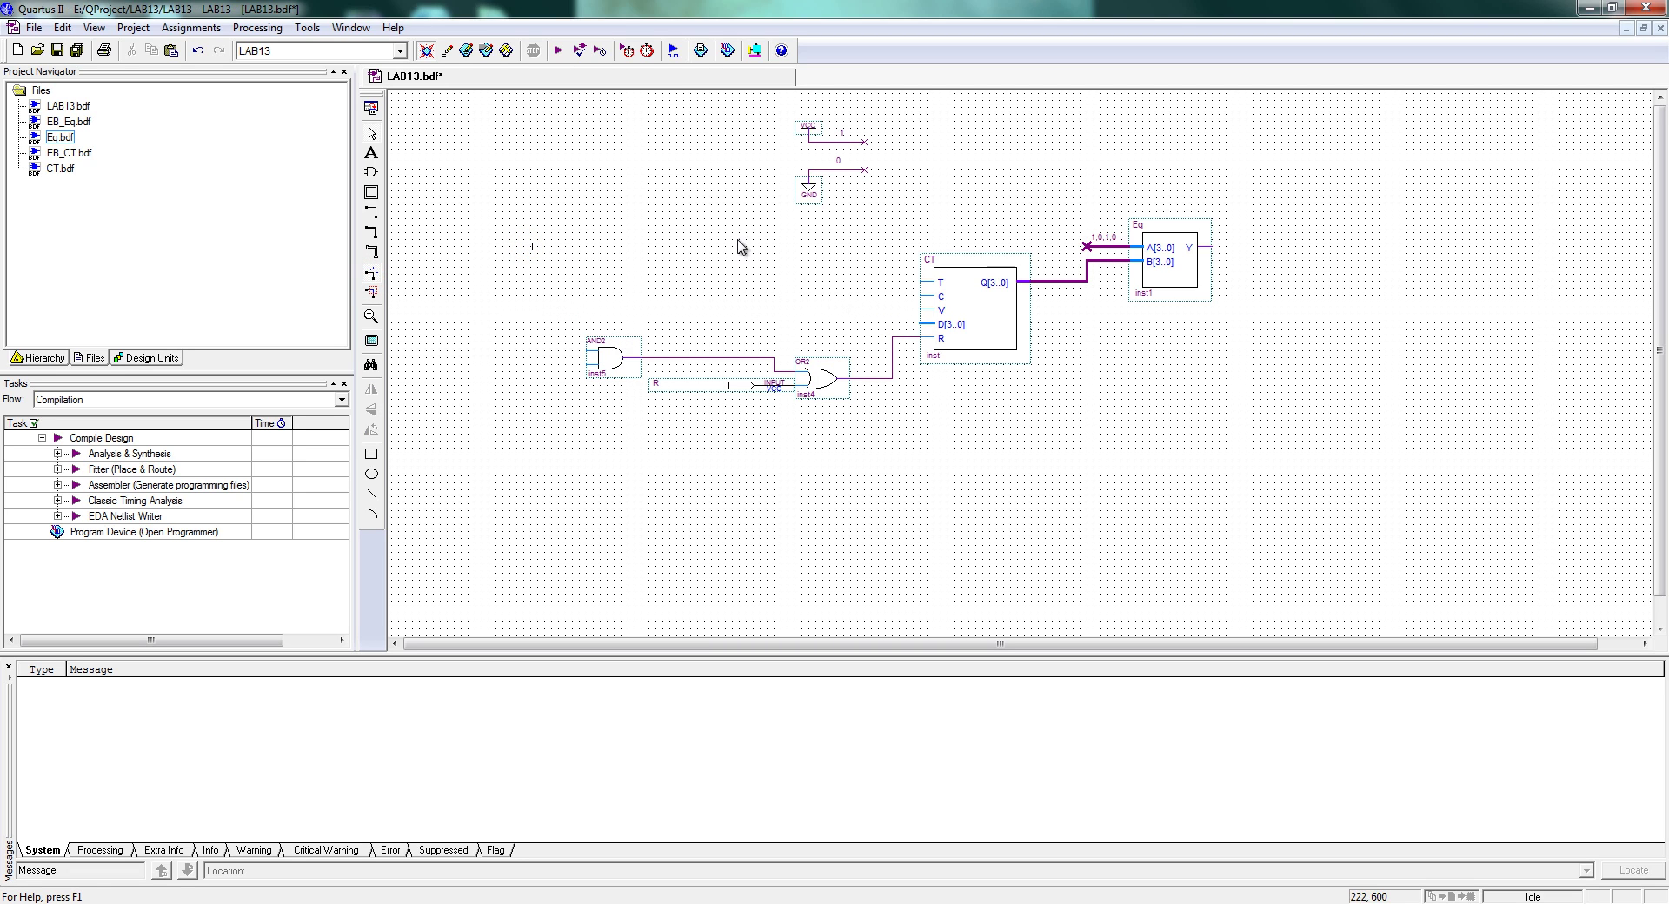
# Connect a copy of the R pin to CT's T input and branch that line to AND2's upper input
pyautogui.keyDown('ctrl'); pyautogui.moveTo(682, 383); pyautogui.dragTo(908, 261); pyautogui.keyUp('ctrl')
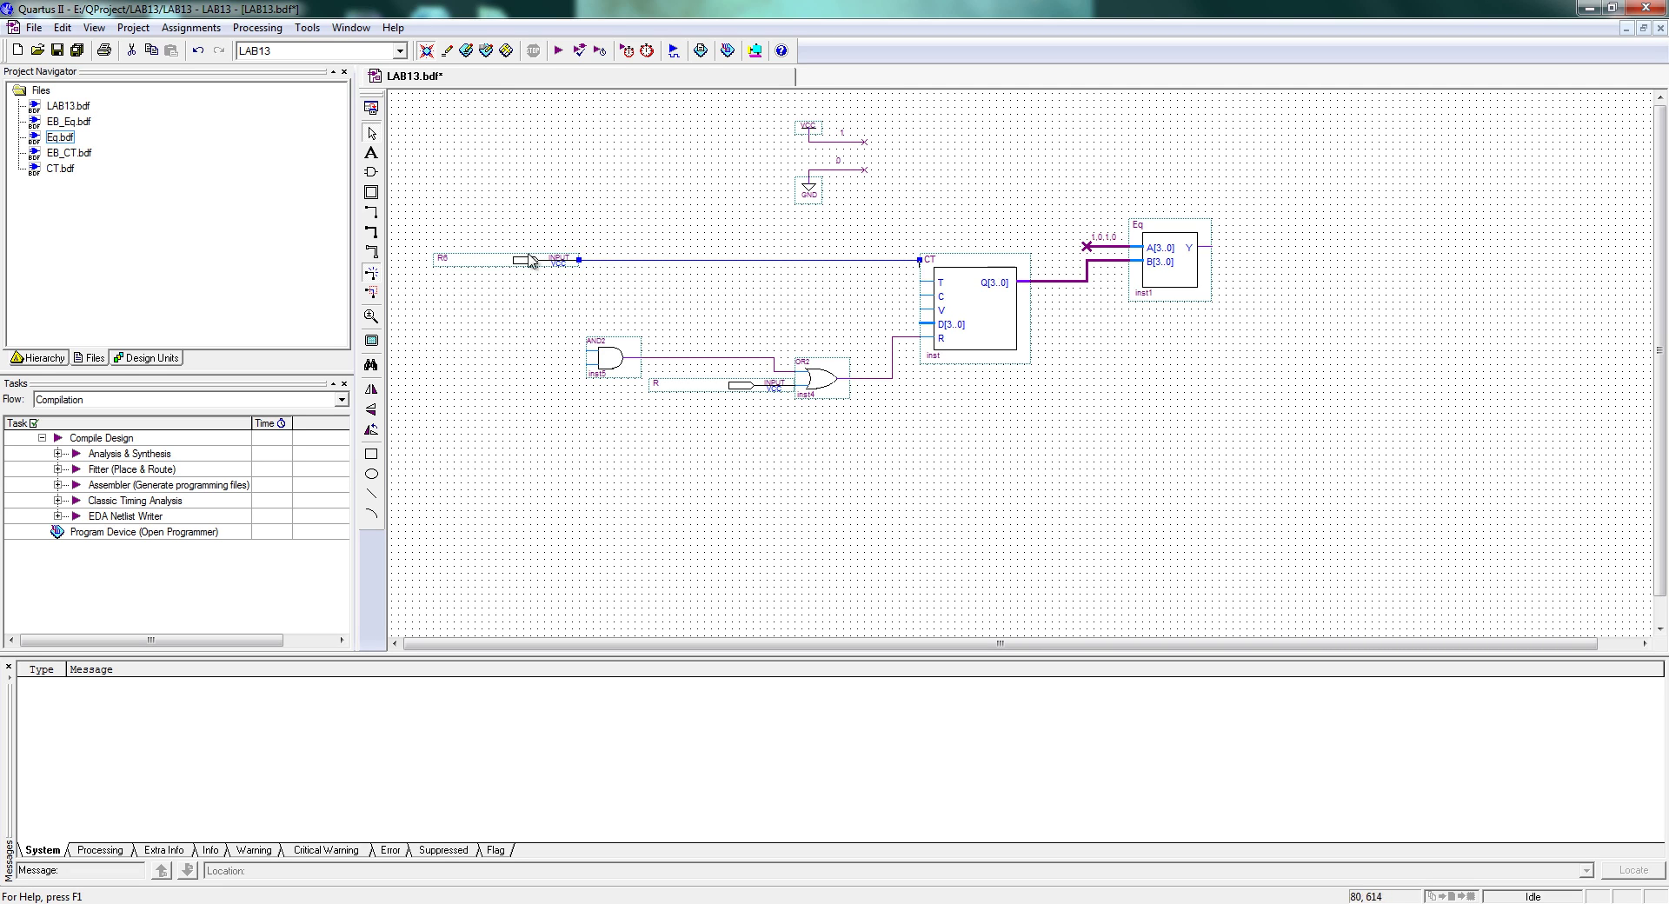
pyautogui.moveTo(405, 227); pyautogui.dragTo(956, 290)
pyautogui.moveTo(762, 259); pyautogui.dragTo(763, 278)
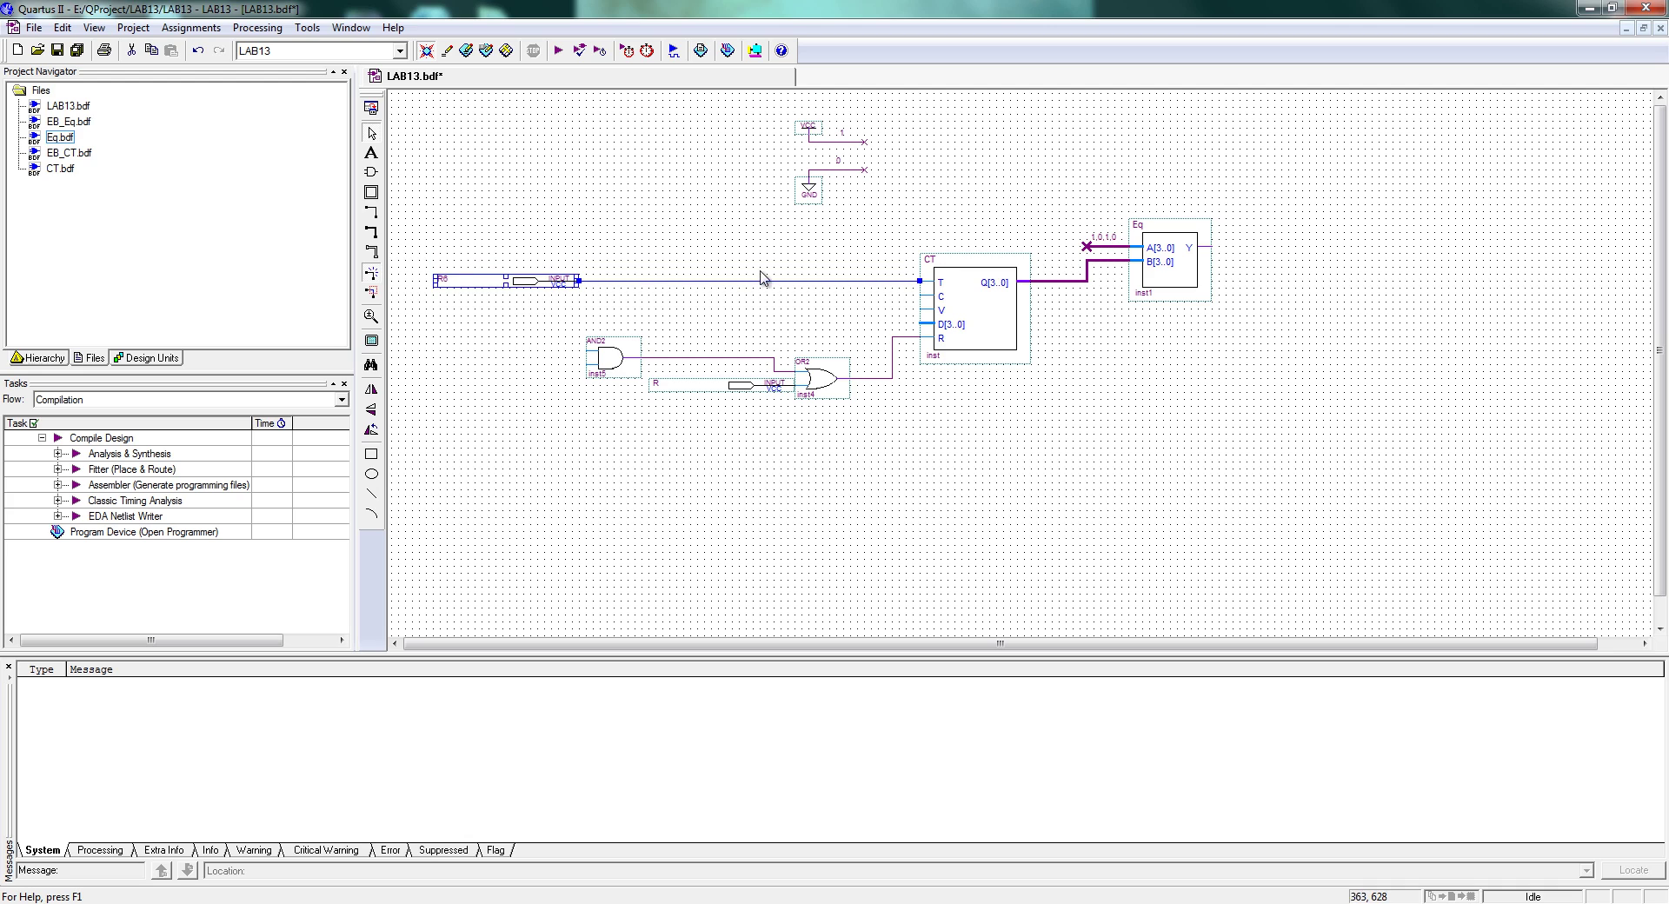
pyautogui.press('Left')
pyautogui.press('Left')
pyautogui.press('Left')
pyautogui.click(643, 292)
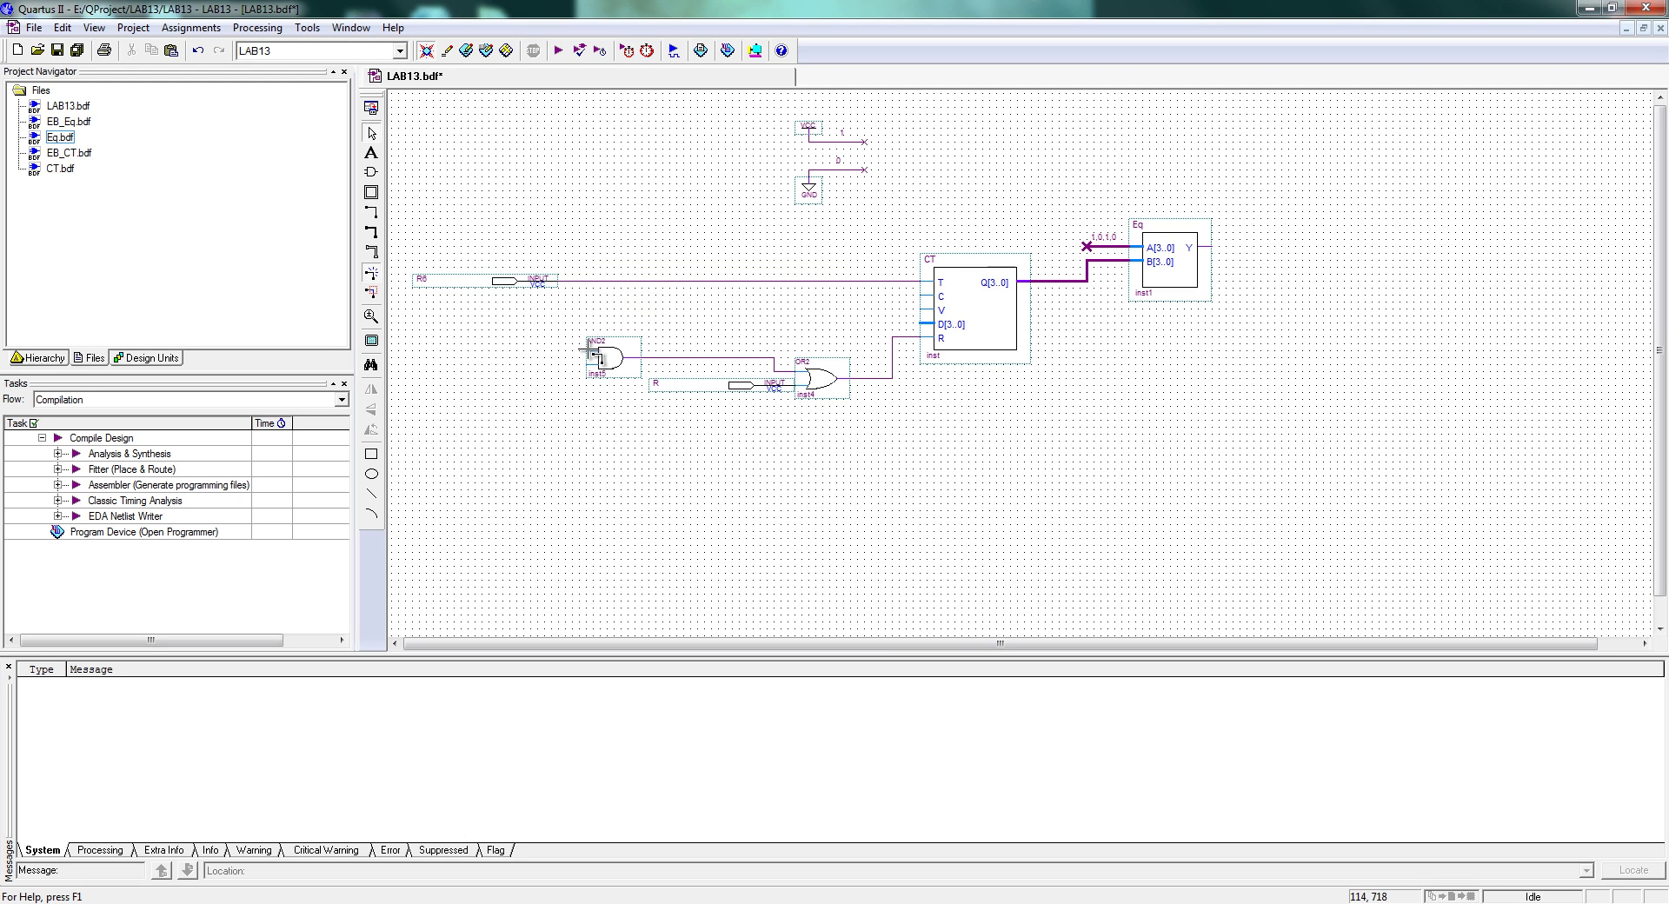
pyautogui.moveTo(584, 351); pyautogui.dragTo(565, 280)
pyautogui.click(666, 314)
# Add a wire labelled 0 to CT's V input and tie the D[3..0] bus to a copied GND symbol
pyautogui.moveTo(920, 310); pyautogui.dragTo(871, 309)
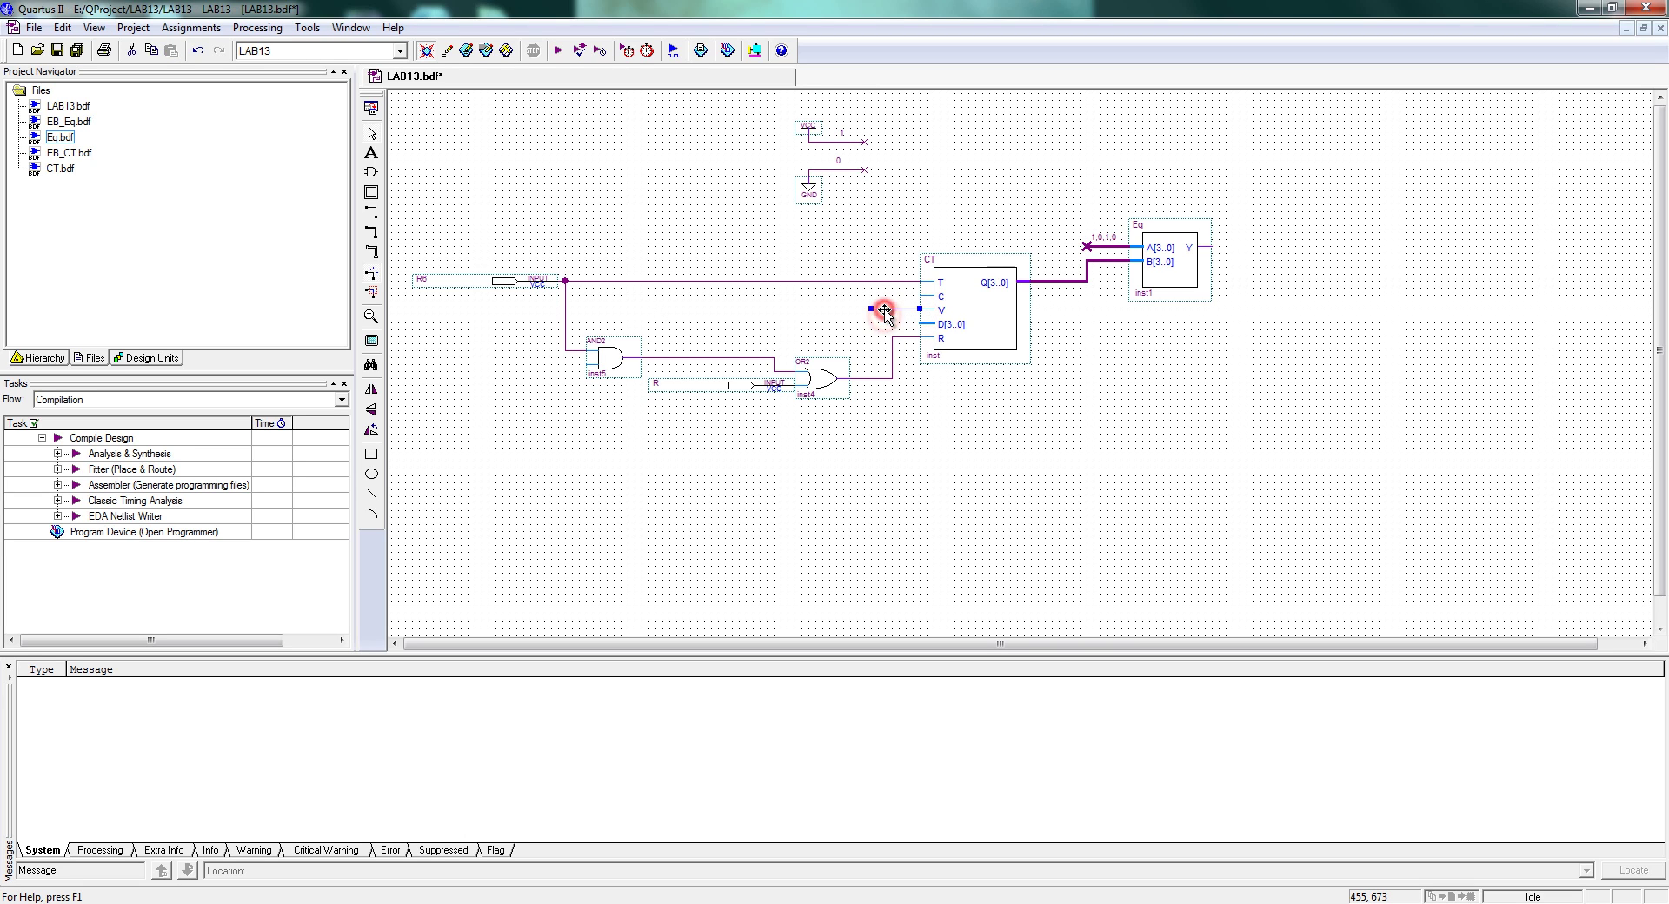
pyautogui.click(887, 319)
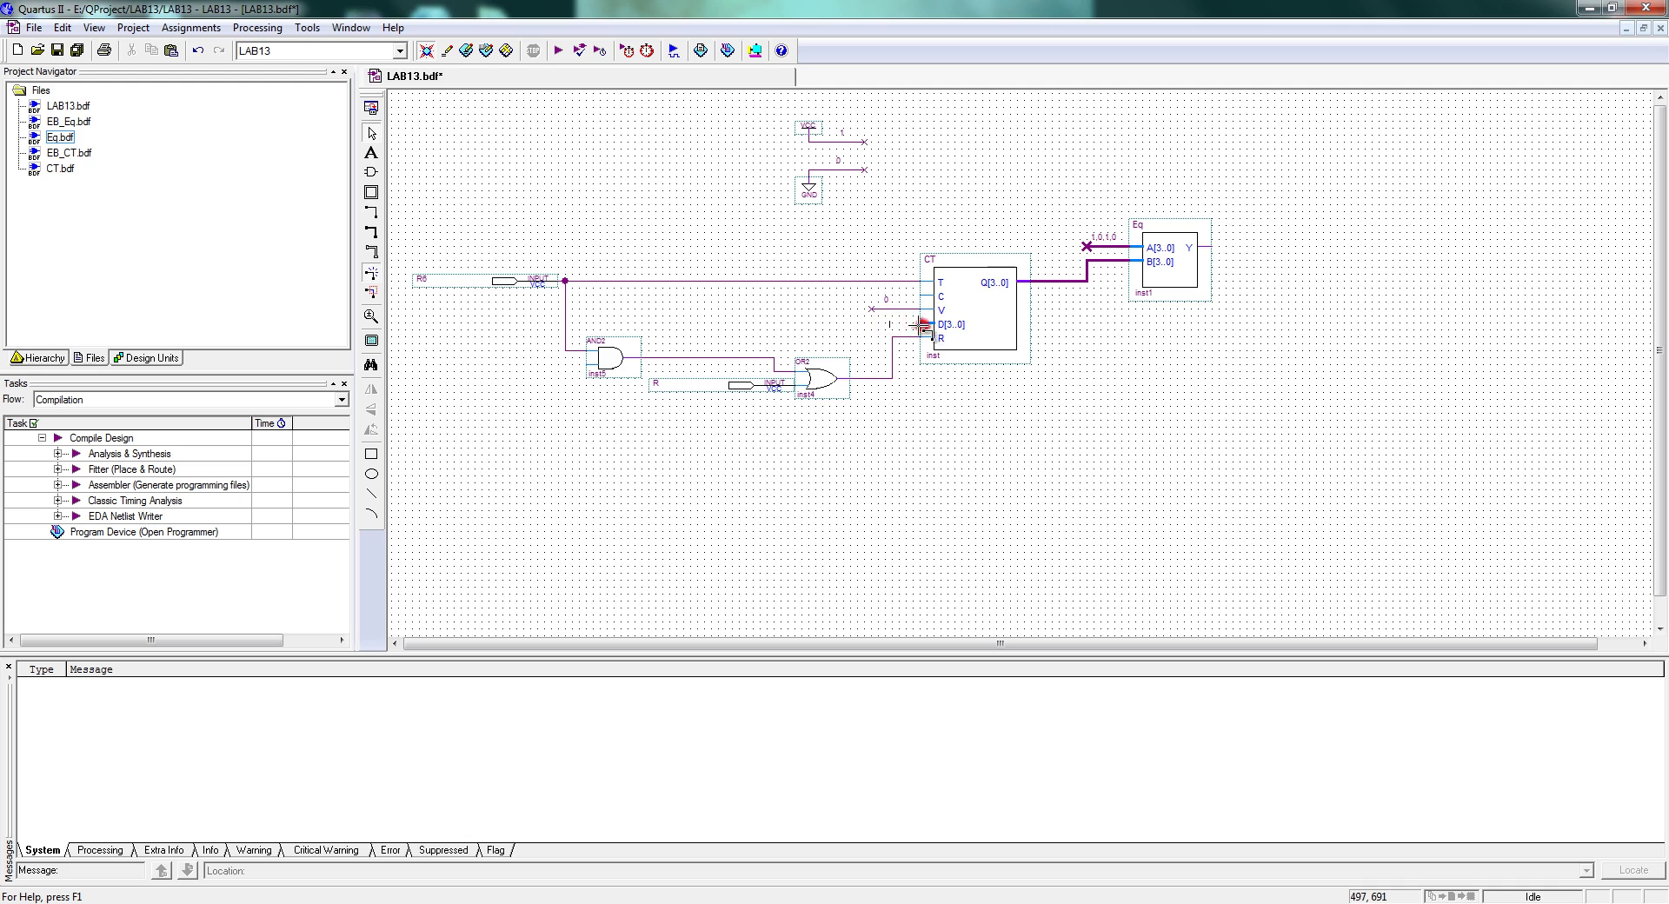
pyautogui.moveTo(924, 326); pyautogui.dragTo(828, 323)
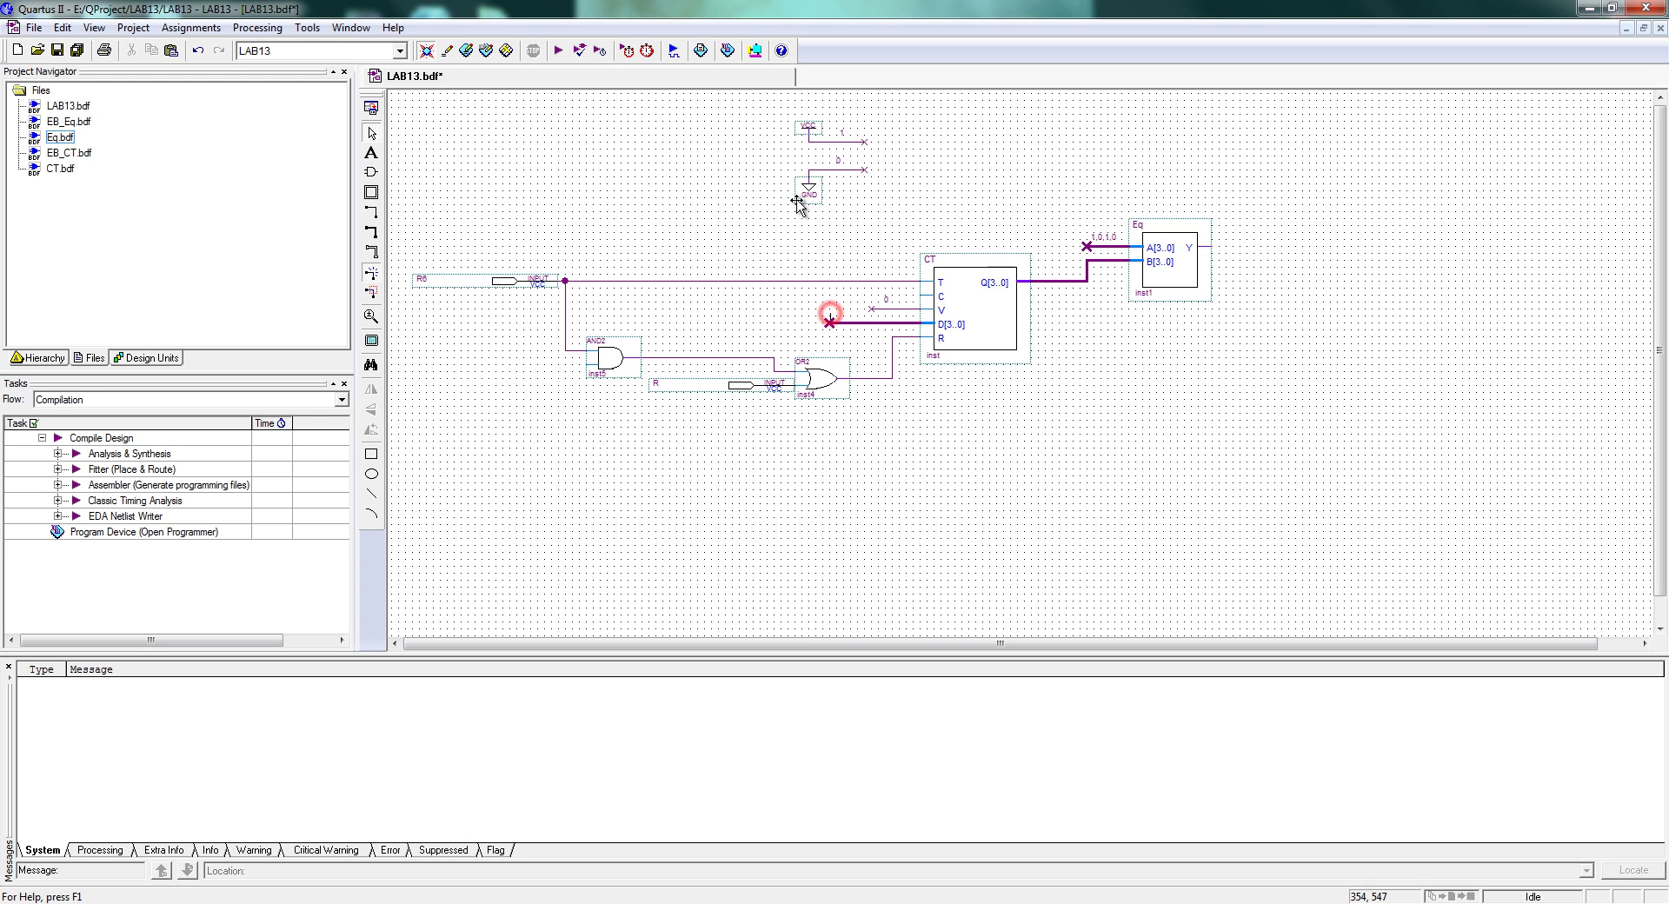
pyautogui.keyDown('ctrl'); pyautogui.moveTo(804, 188); pyautogui.dragTo(830, 347); pyautogui.keyUp('ctrl')
pyautogui.click(784, 314)
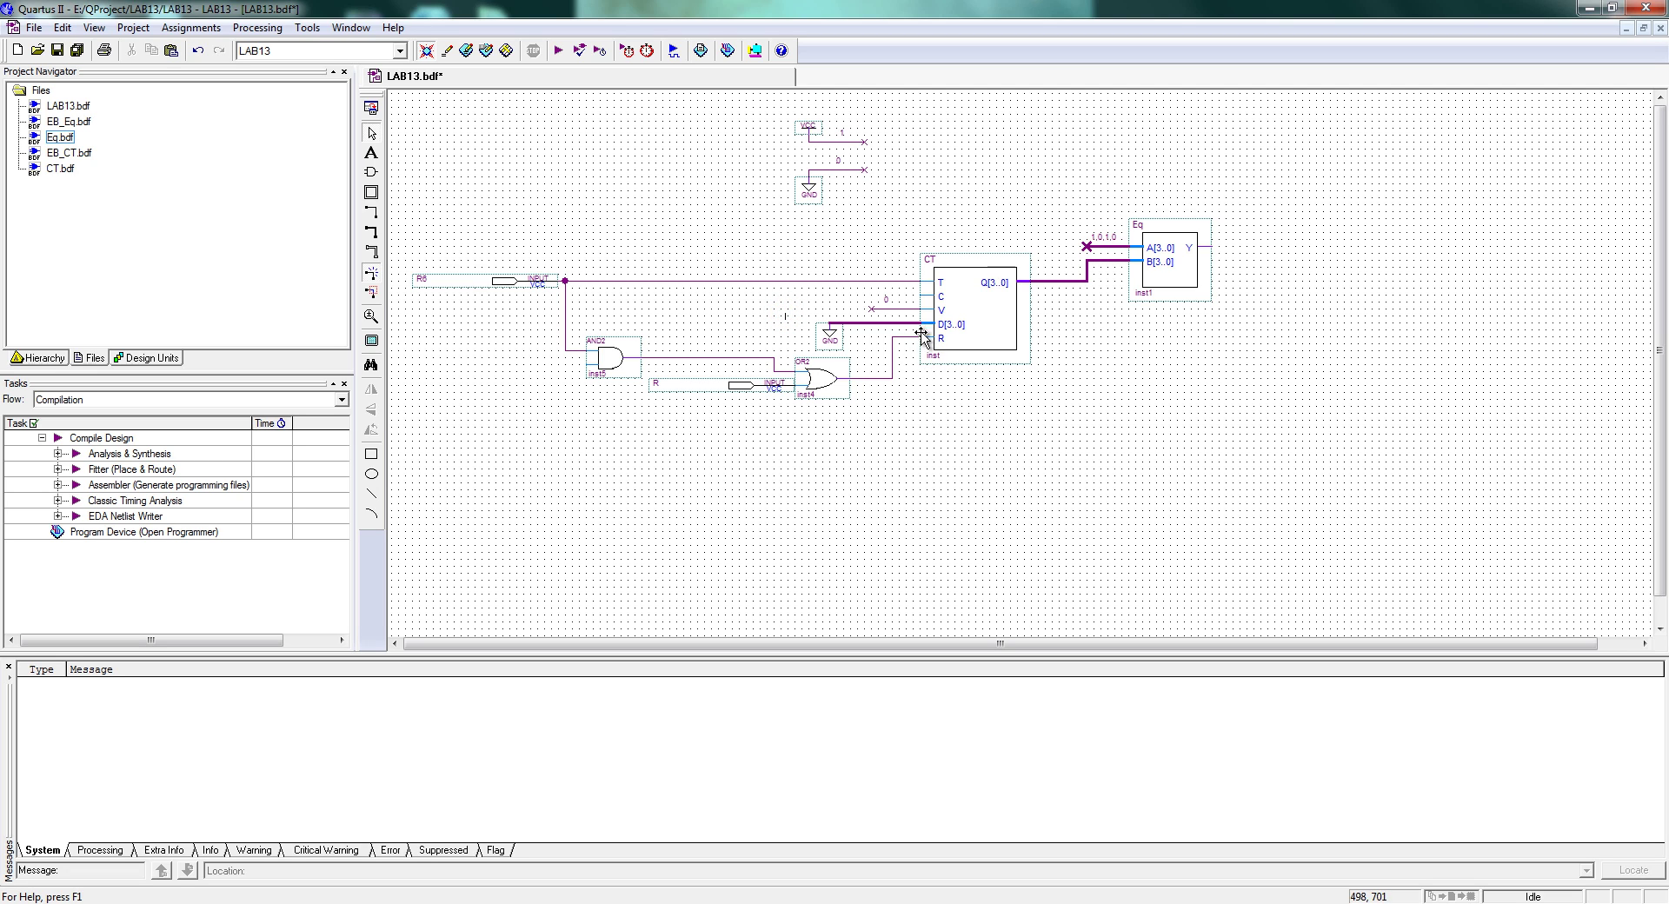
# Connect a copied input pin named C to CT's C input and route Eq's Y output back to AND2's lower input
pyautogui.keyDown('ctrl'); pyautogui.moveTo(741, 384); pyautogui.dragTo(934, 296); pyautogui.keyUp('ctrl')
pyautogui.click(759, 292)
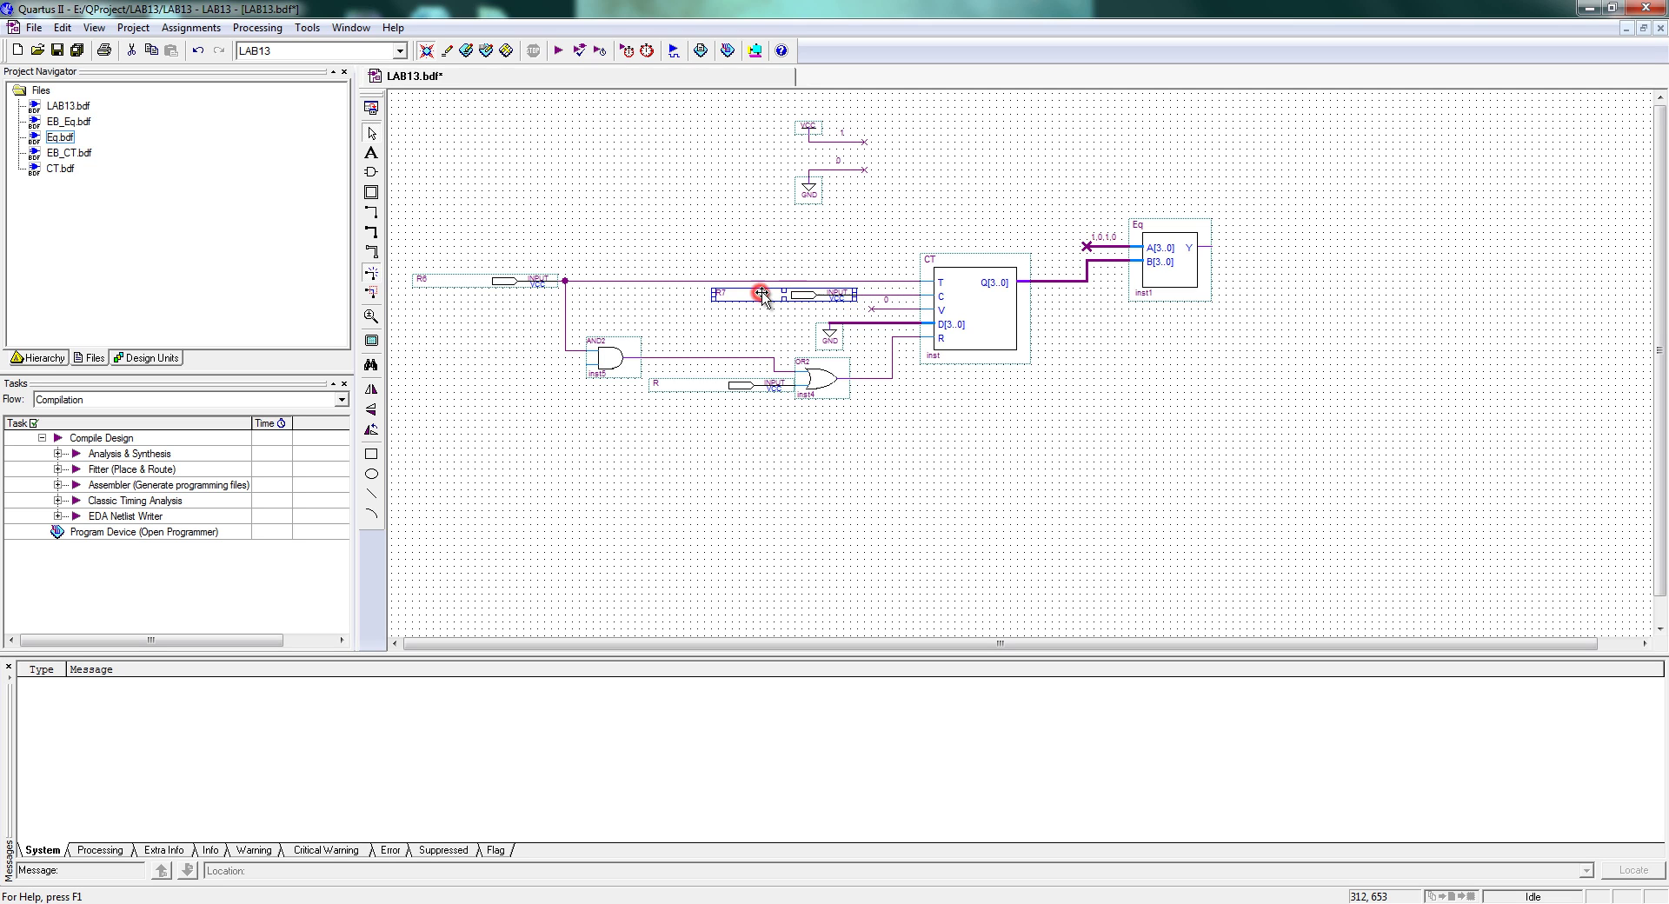
pyautogui.doubleClick(761, 295)
pyautogui.write('C')
pyautogui.press('Return')
pyautogui.moveTo(1208, 251)
pyautogui.mouseDown()
pyautogui.moveTo(1231, 445)
pyautogui.moveTo(569, 450)
pyautogui.moveTo(560, 363)
pyautogui.moveTo(585, 365)
pyautogui.mouseUp()
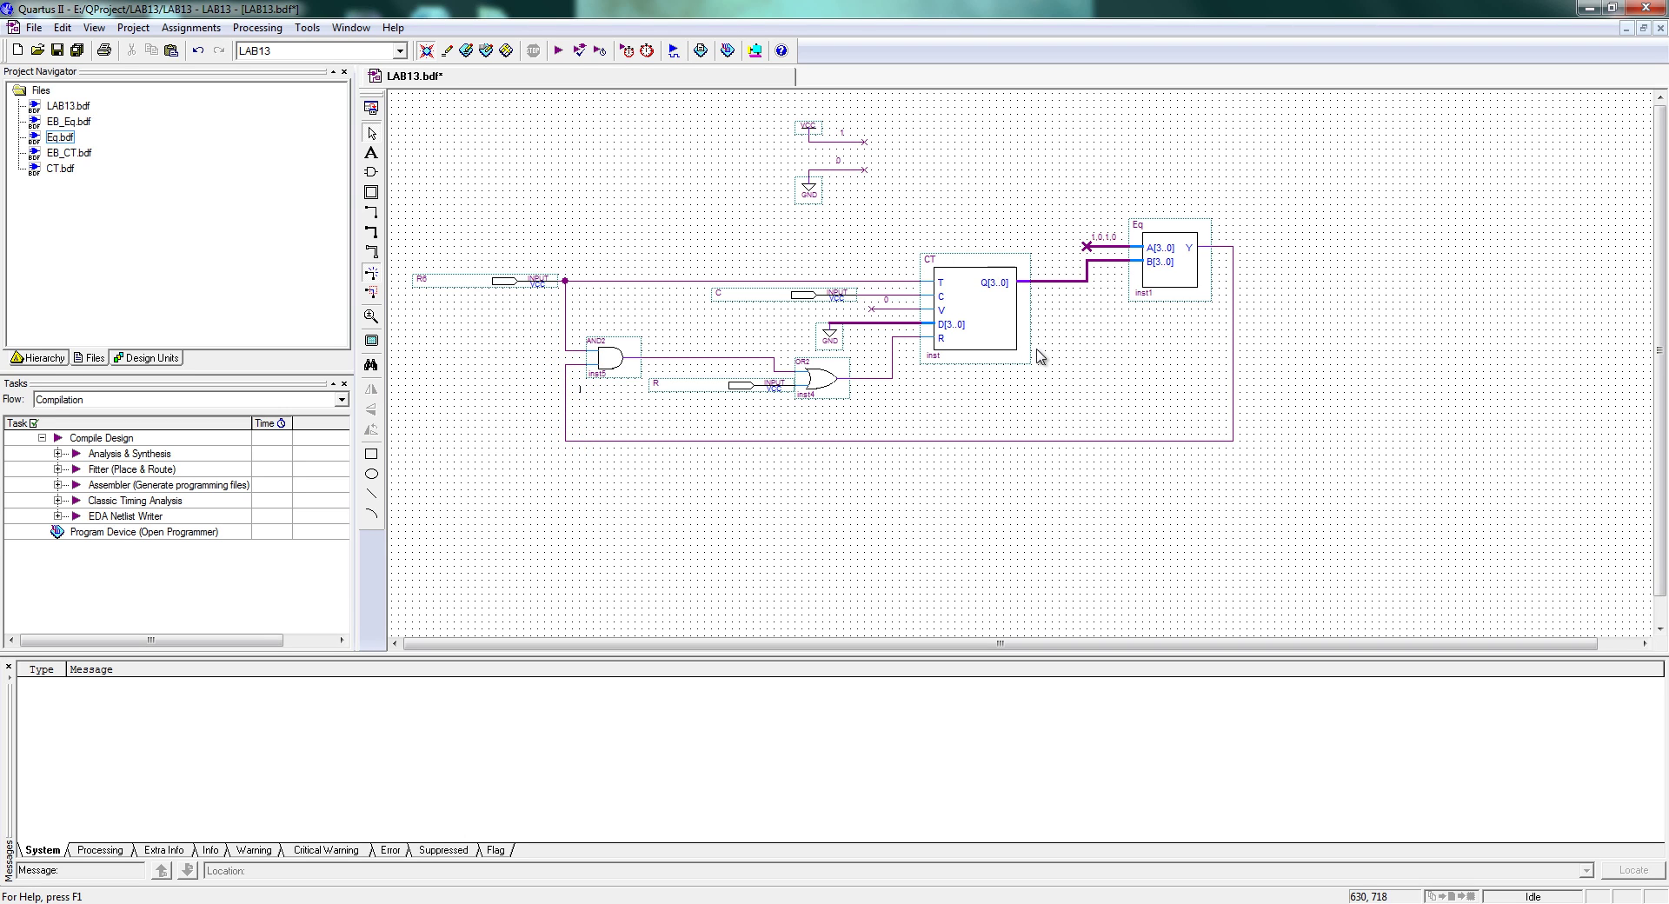
# Insert an output pin, wire it to CT's Q[3..0] bus and name it Q[3..0]
pyautogui.doubleClick(1127, 408)
pyautogui.write('outp')
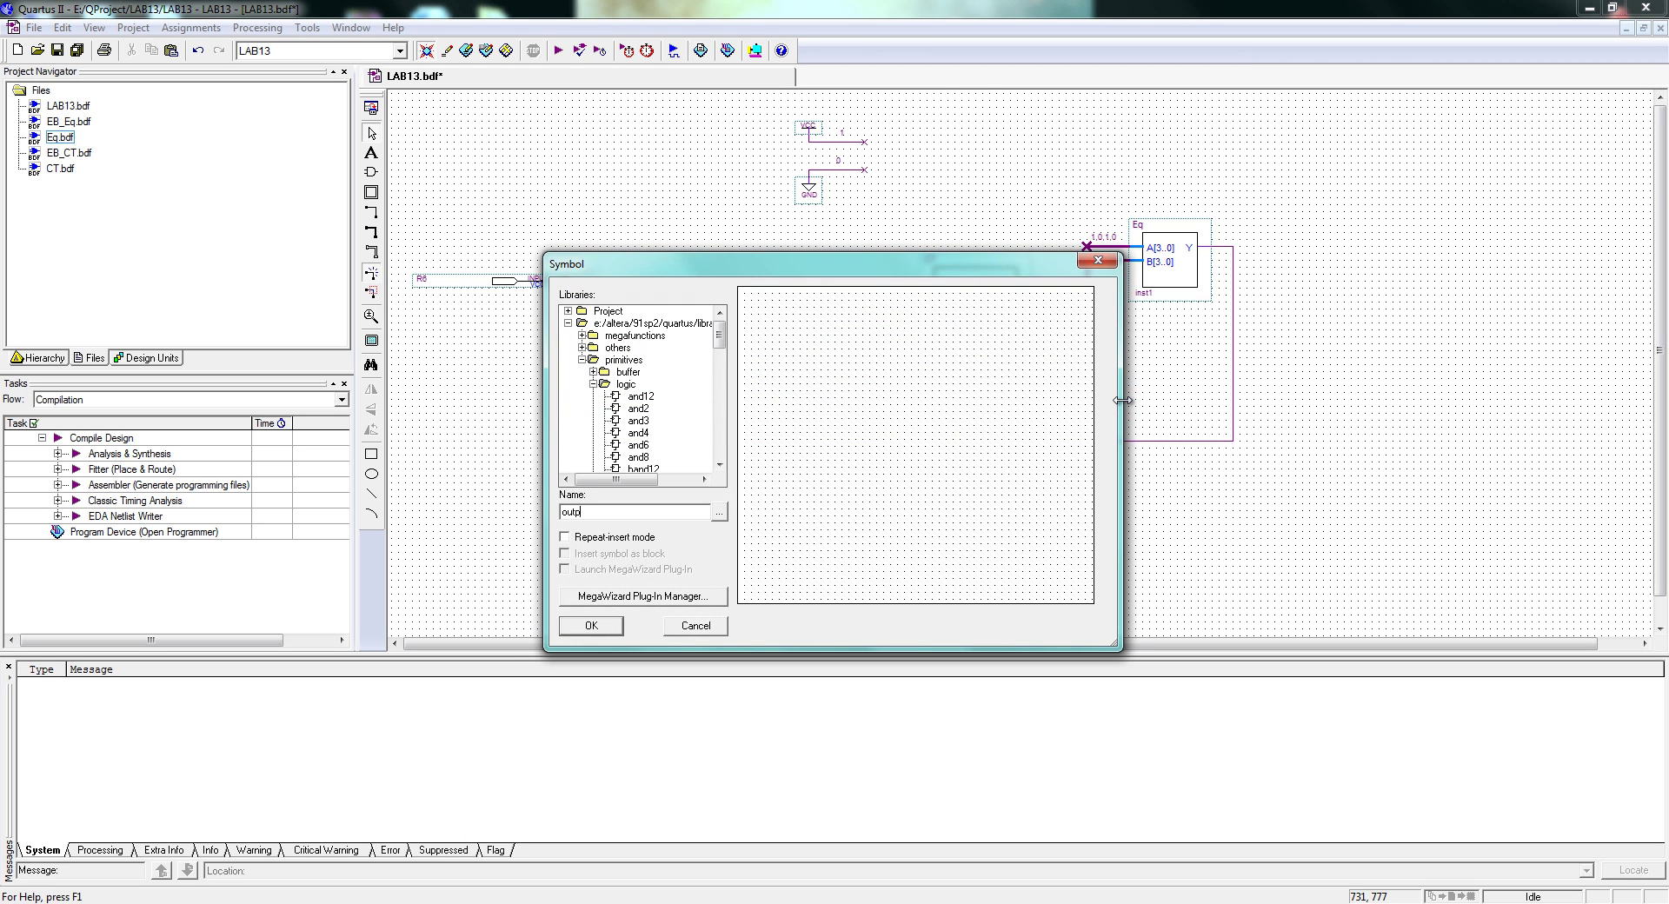
pyautogui.write('ut')
pyautogui.press('Return')
pyautogui.click(1070, 337)
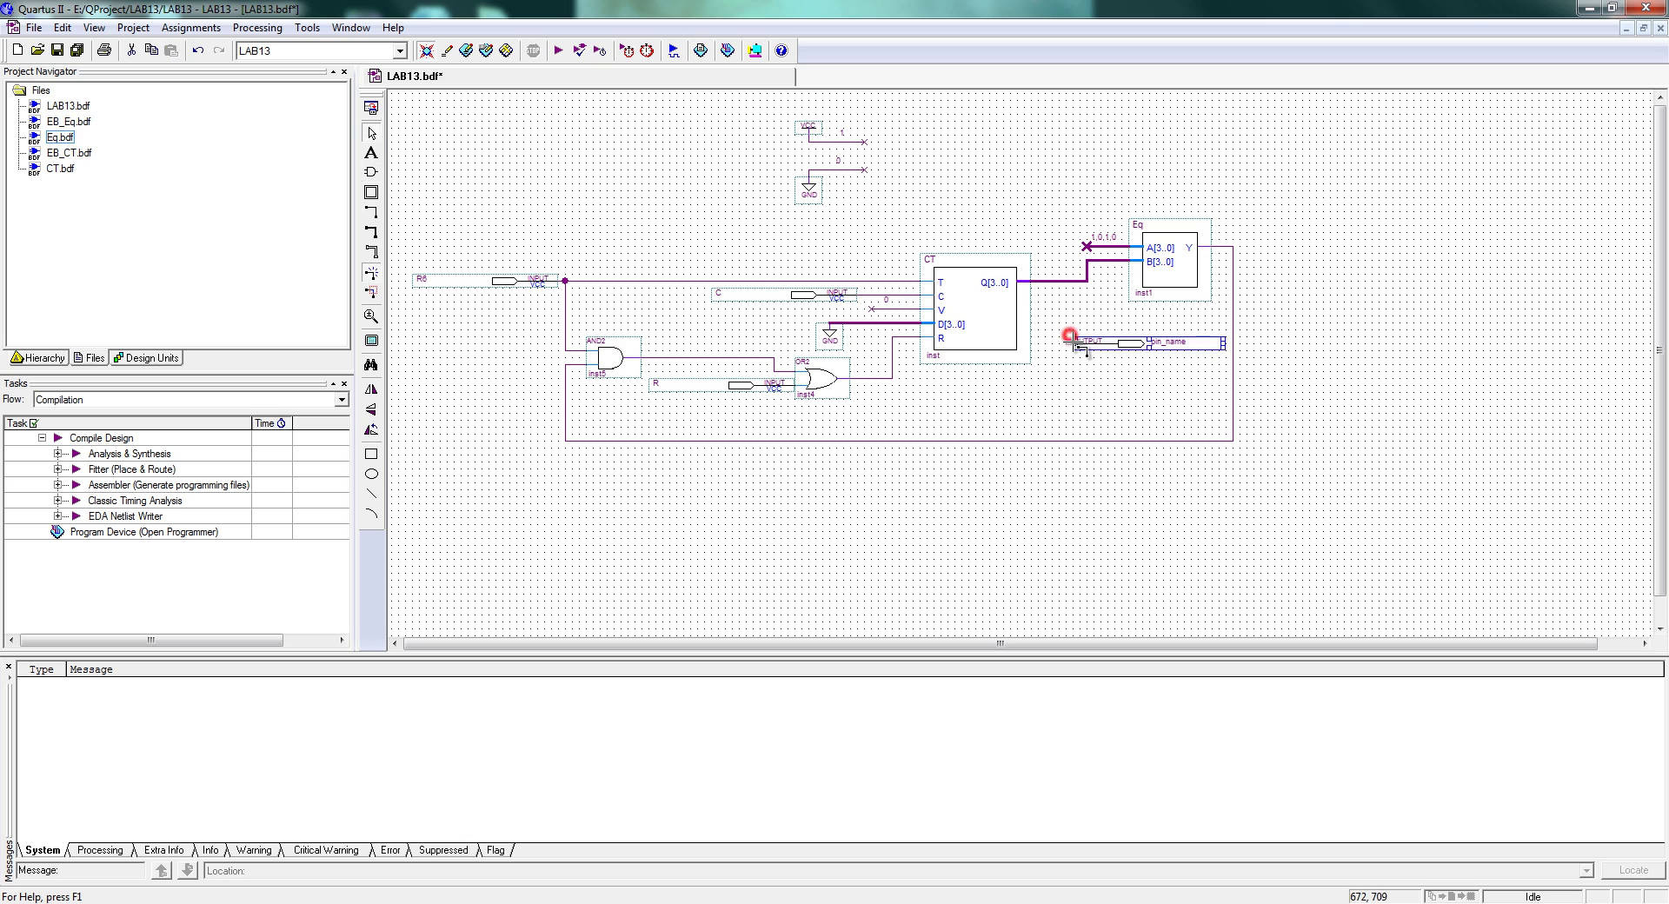
pyautogui.moveTo(1074, 343); pyautogui.dragTo(1058, 281)
pyautogui.doubleClick(1174, 344)
pyautogui.write('Q')
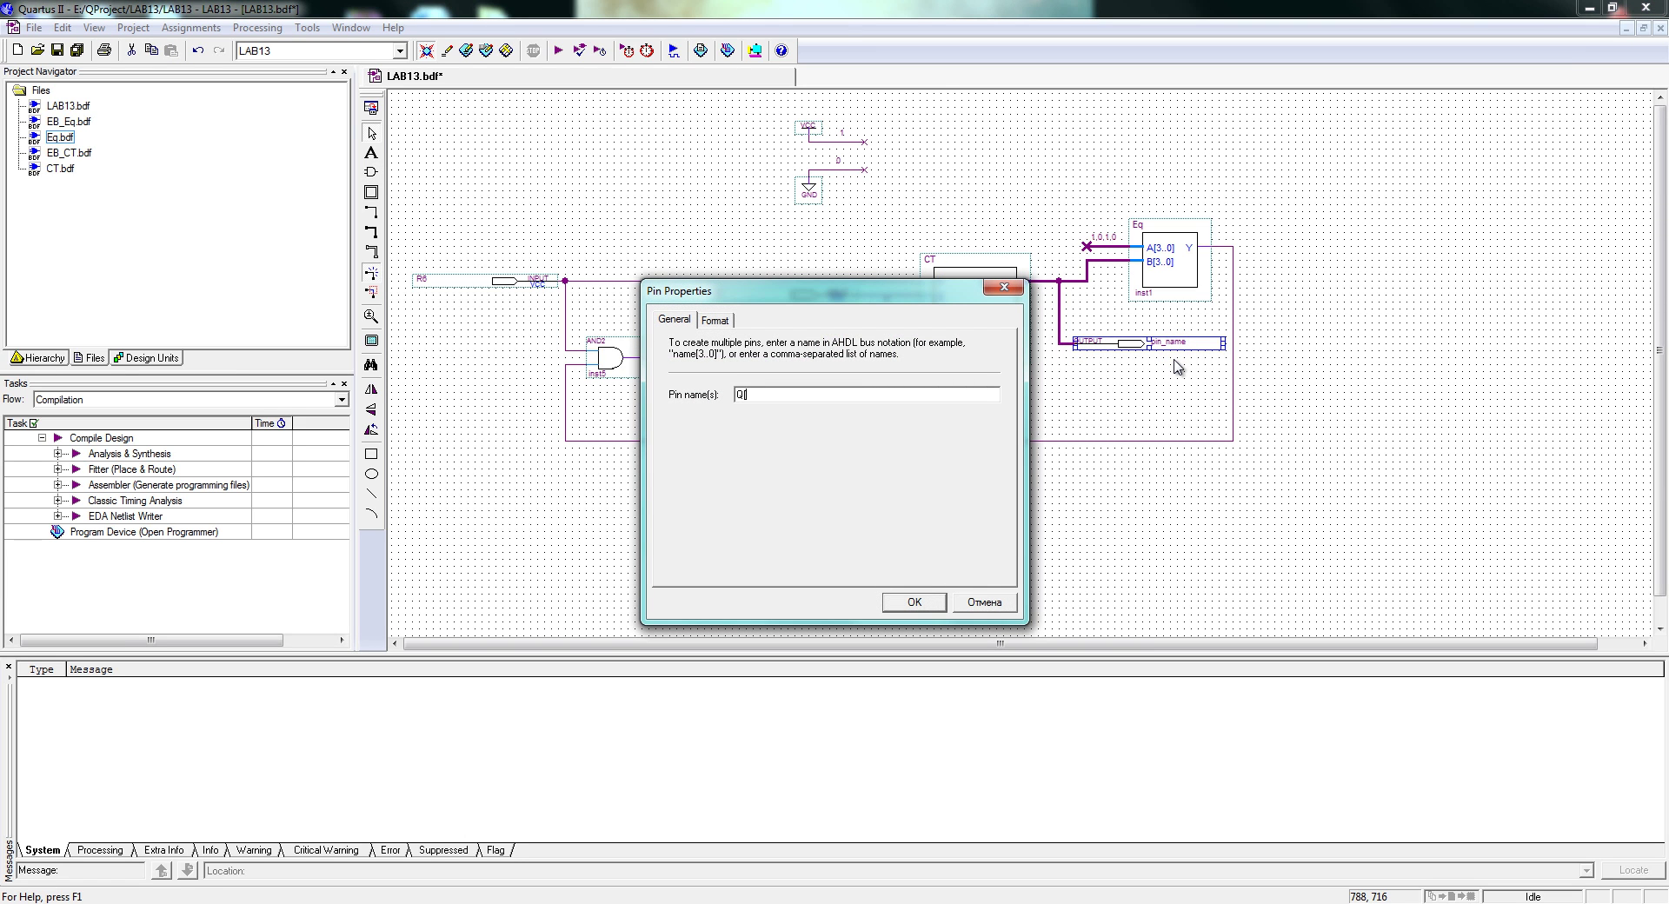
pyautogui.write('[3..0]')
pyautogui.press('Return')
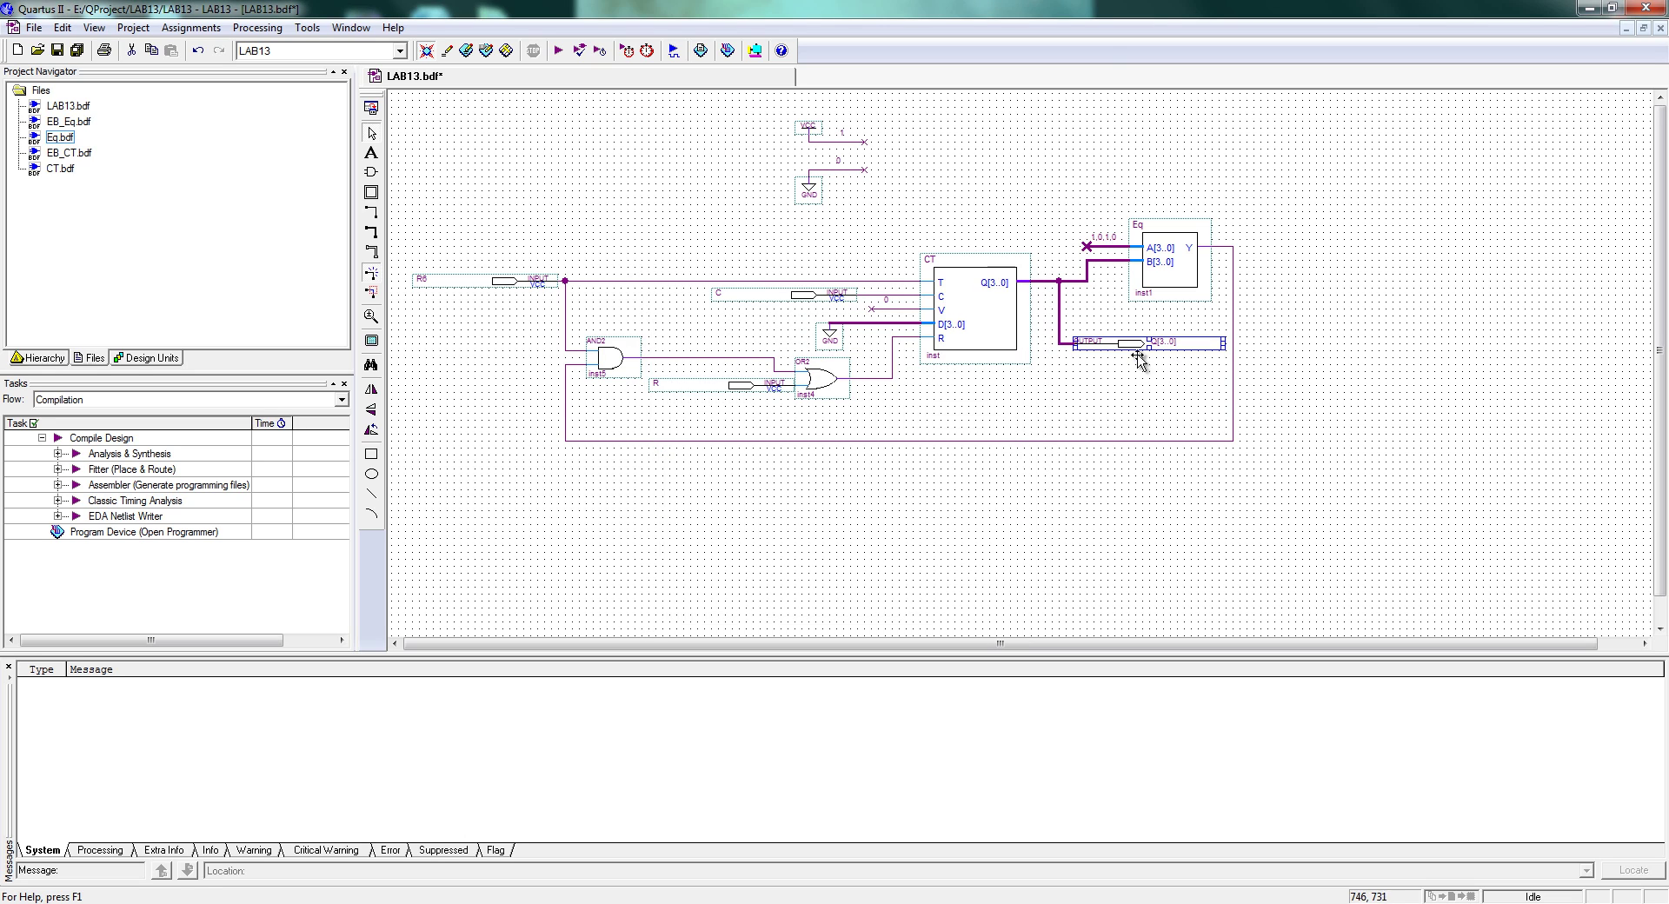
# Copy the output pin onto the line from Eq's Y output and name the copy Y
pyautogui.click(1141, 348)
pyautogui.keyDown('ctrl'); pyautogui.moveTo(1196, 352); pyautogui.dragTo(1232, 280); pyautogui.keyUp('ctrl')
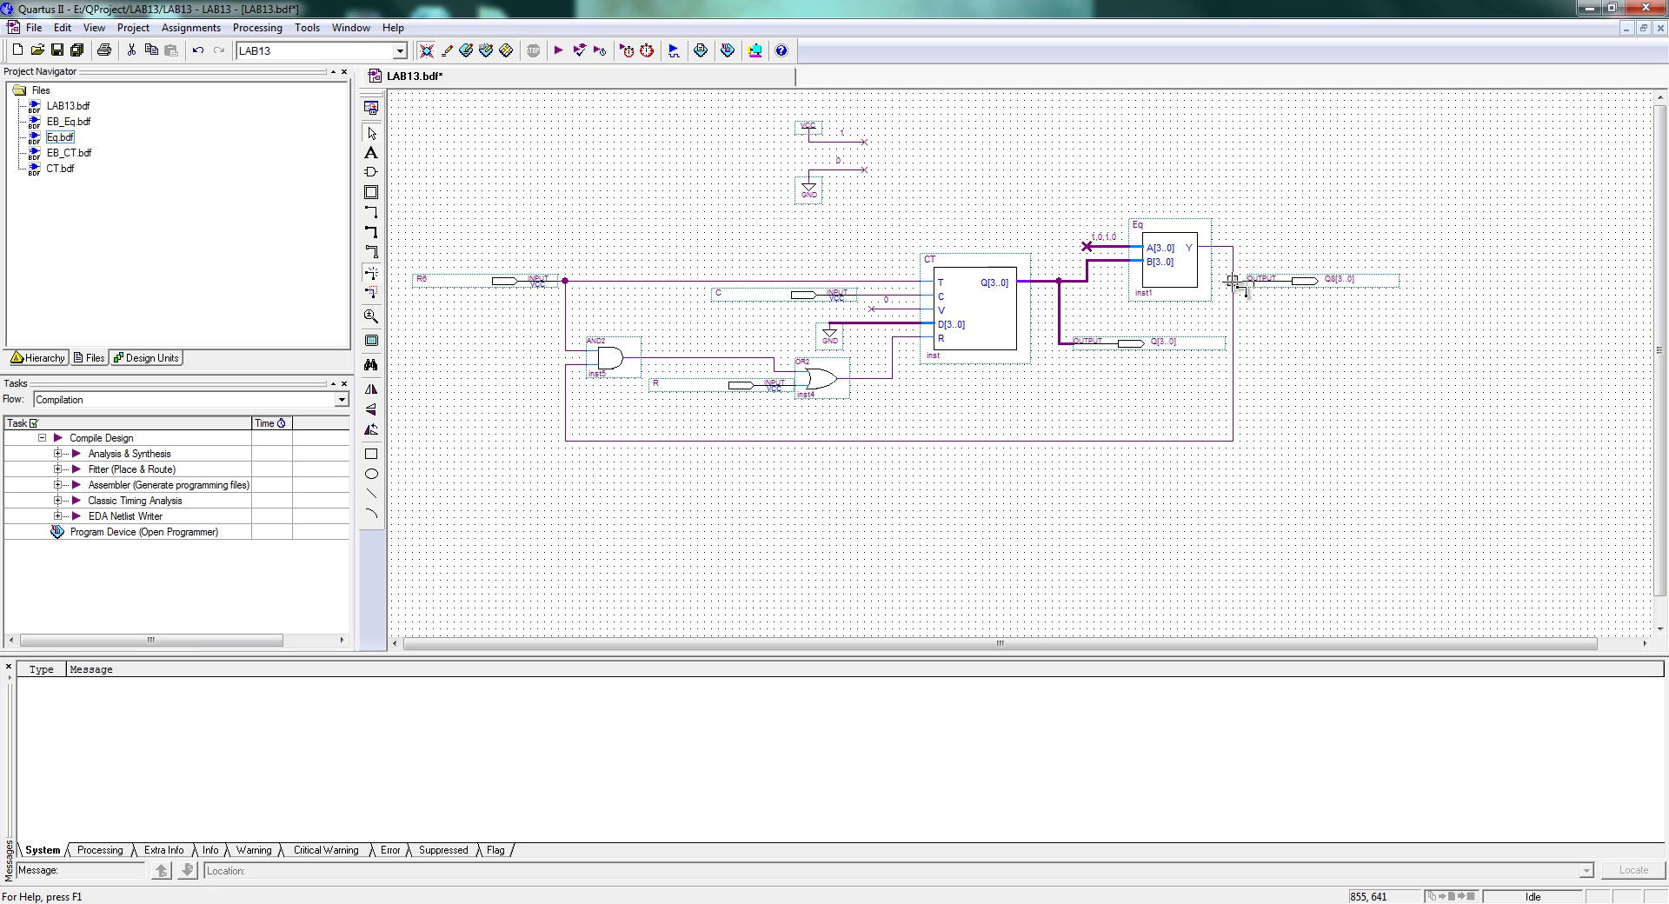
pyautogui.doubleClick(1347, 282)
pyautogui.write('Y')
pyautogui.press('Return')
pyautogui.click(654, 474)
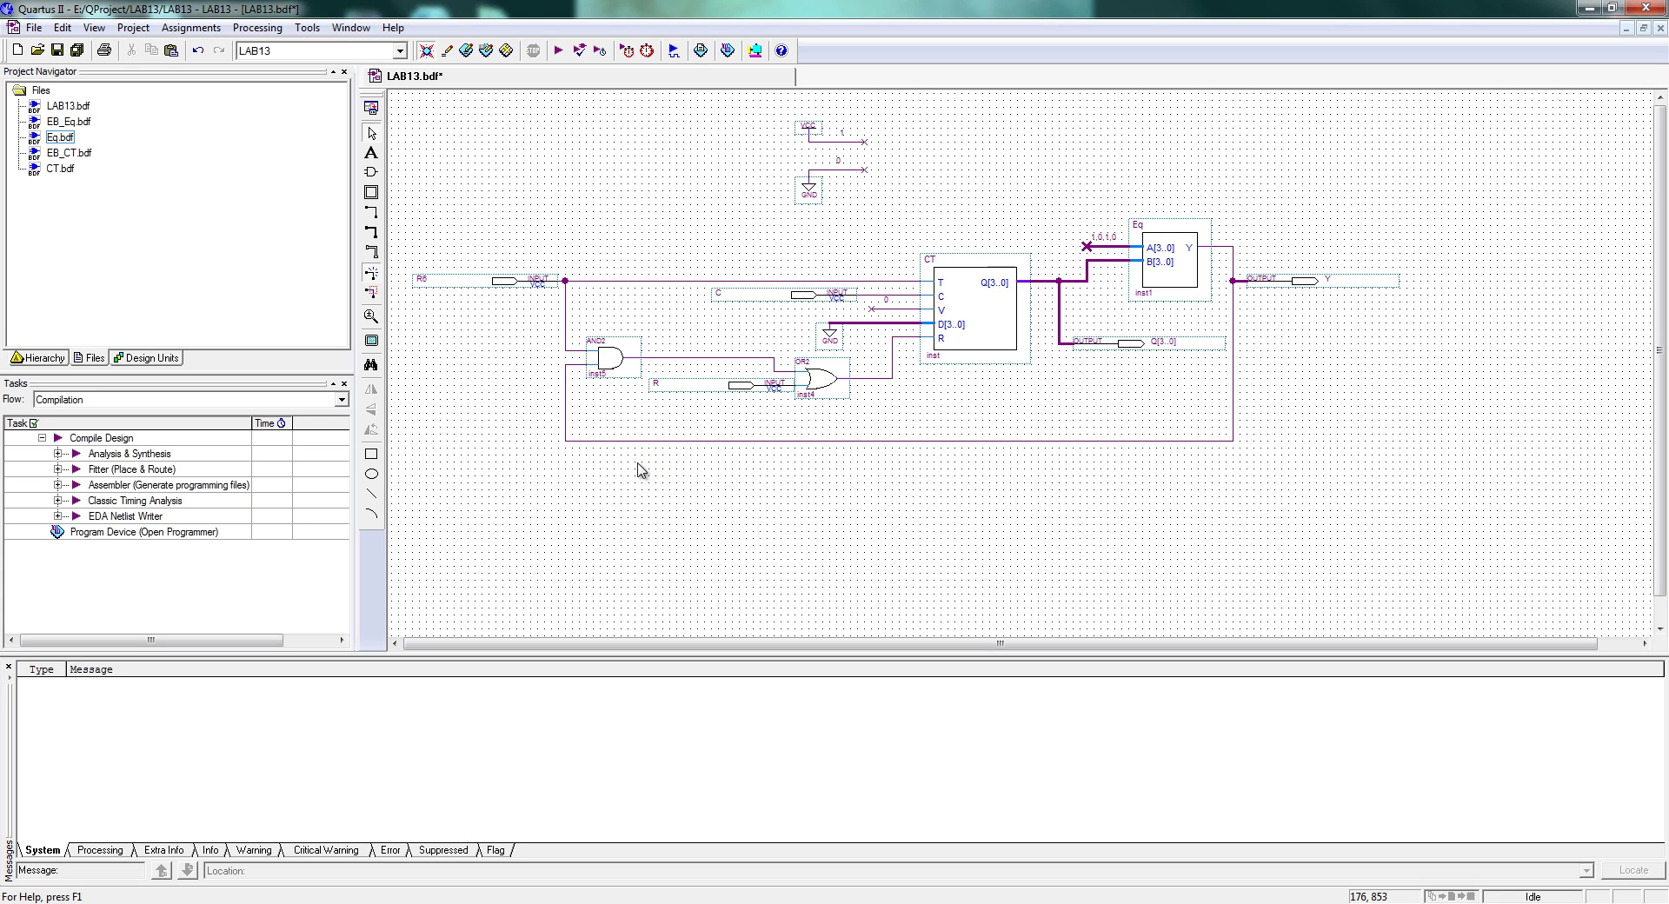
# Disconnect AND2's upper input from the T line and label its wire stub 1
pyautogui.click(565, 322)
pyautogui.press('Delete')
pyautogui.click(575, 351)
pyautogui.press('Delete')
pyautogui.click(604, 362)
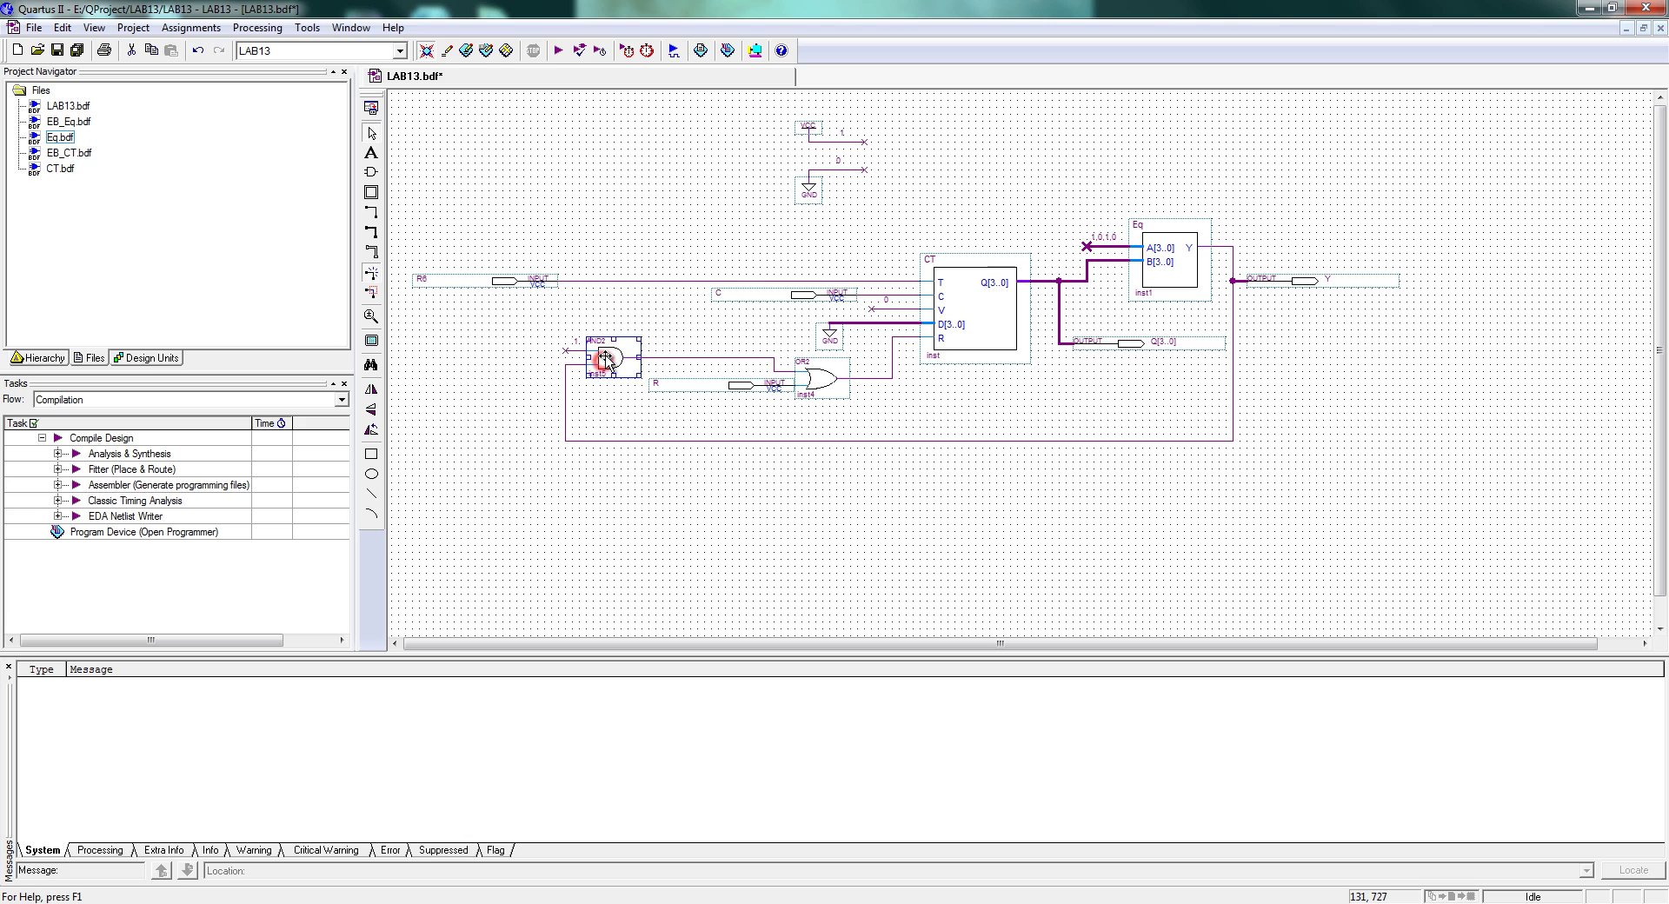
pyautogui.click(576, 364)
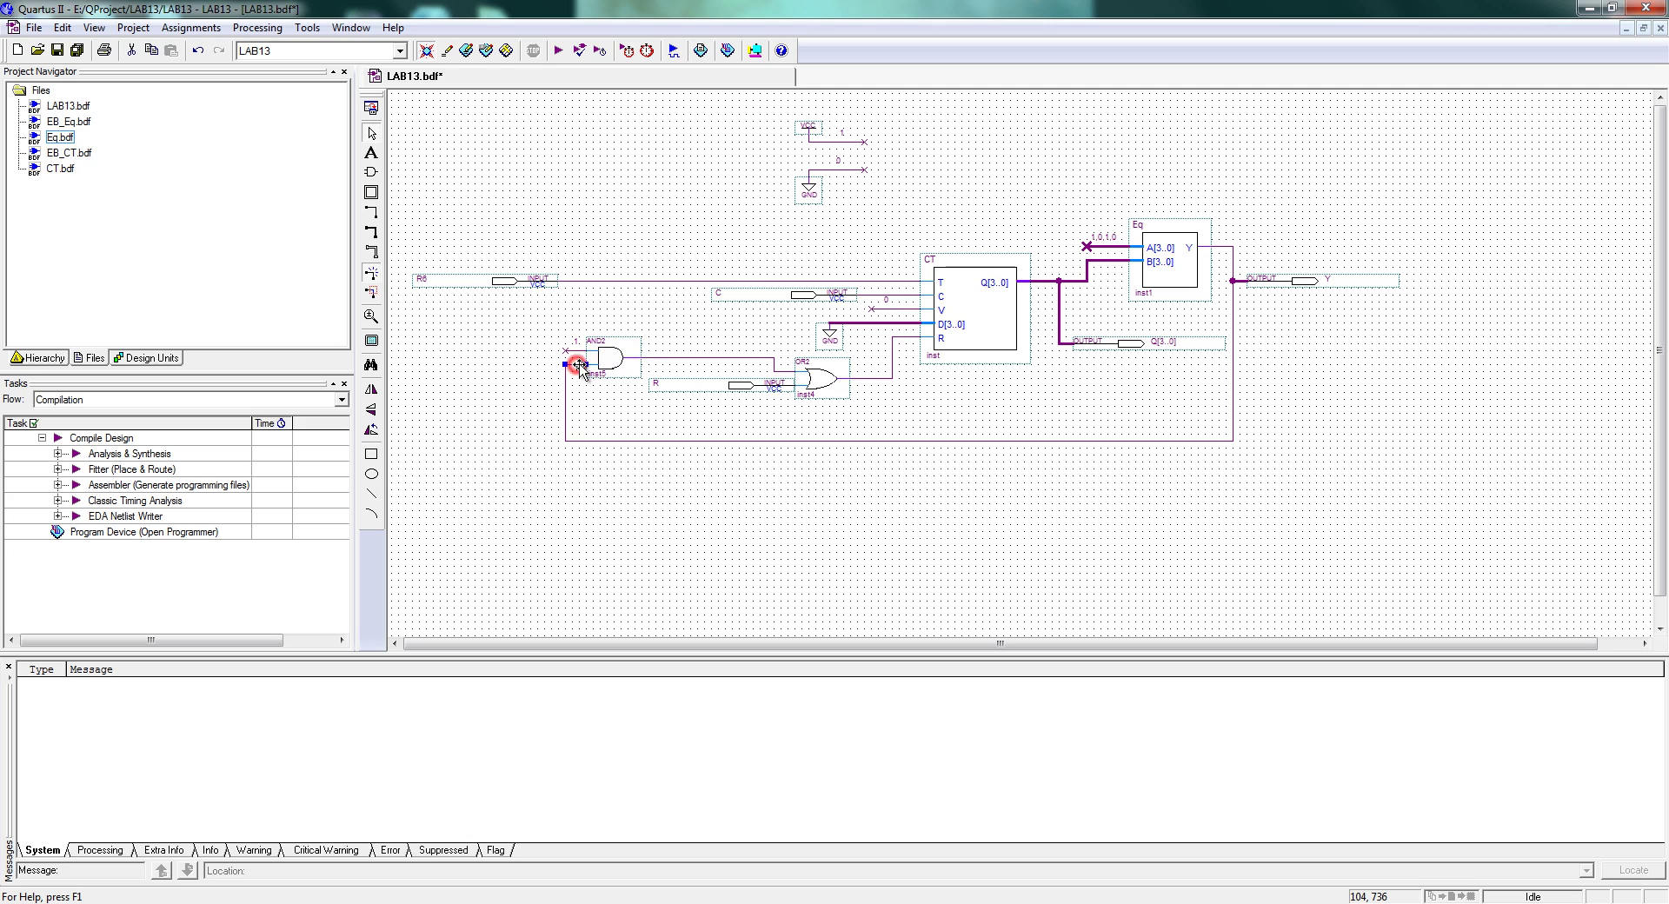
pyautogui.click(652, 339)
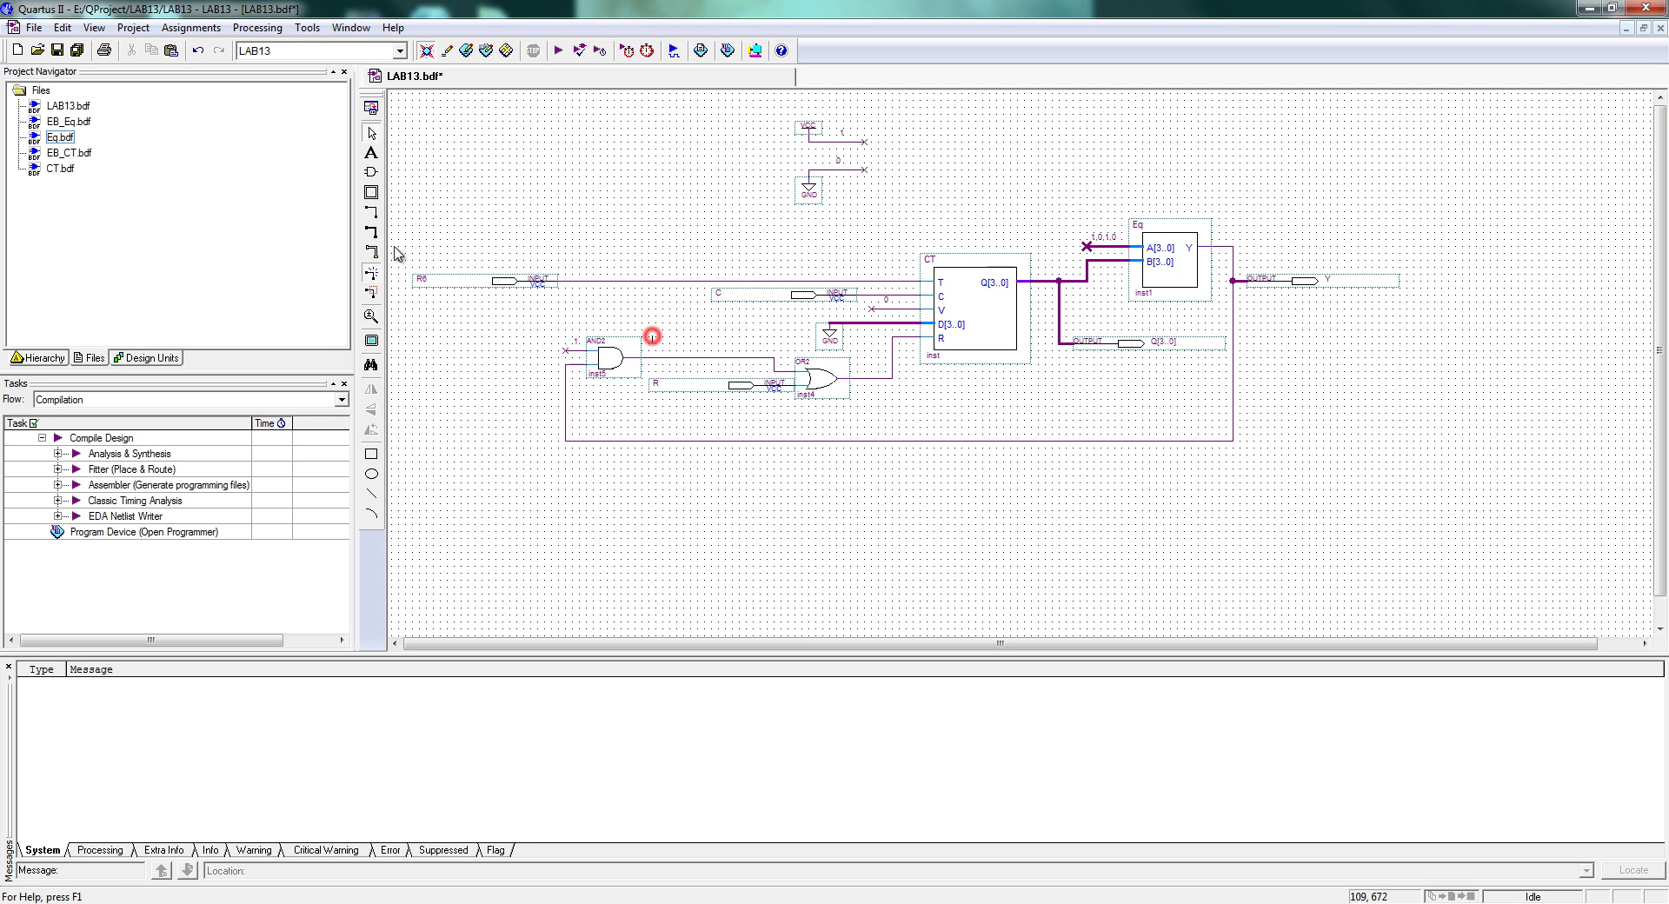
# Save the schematic, run Analysis & Synthesis and locate the AND2 missing-source error in the LAB13 schematic
pyautogui.click(57, 50)
pyautogui.click(579, 54)
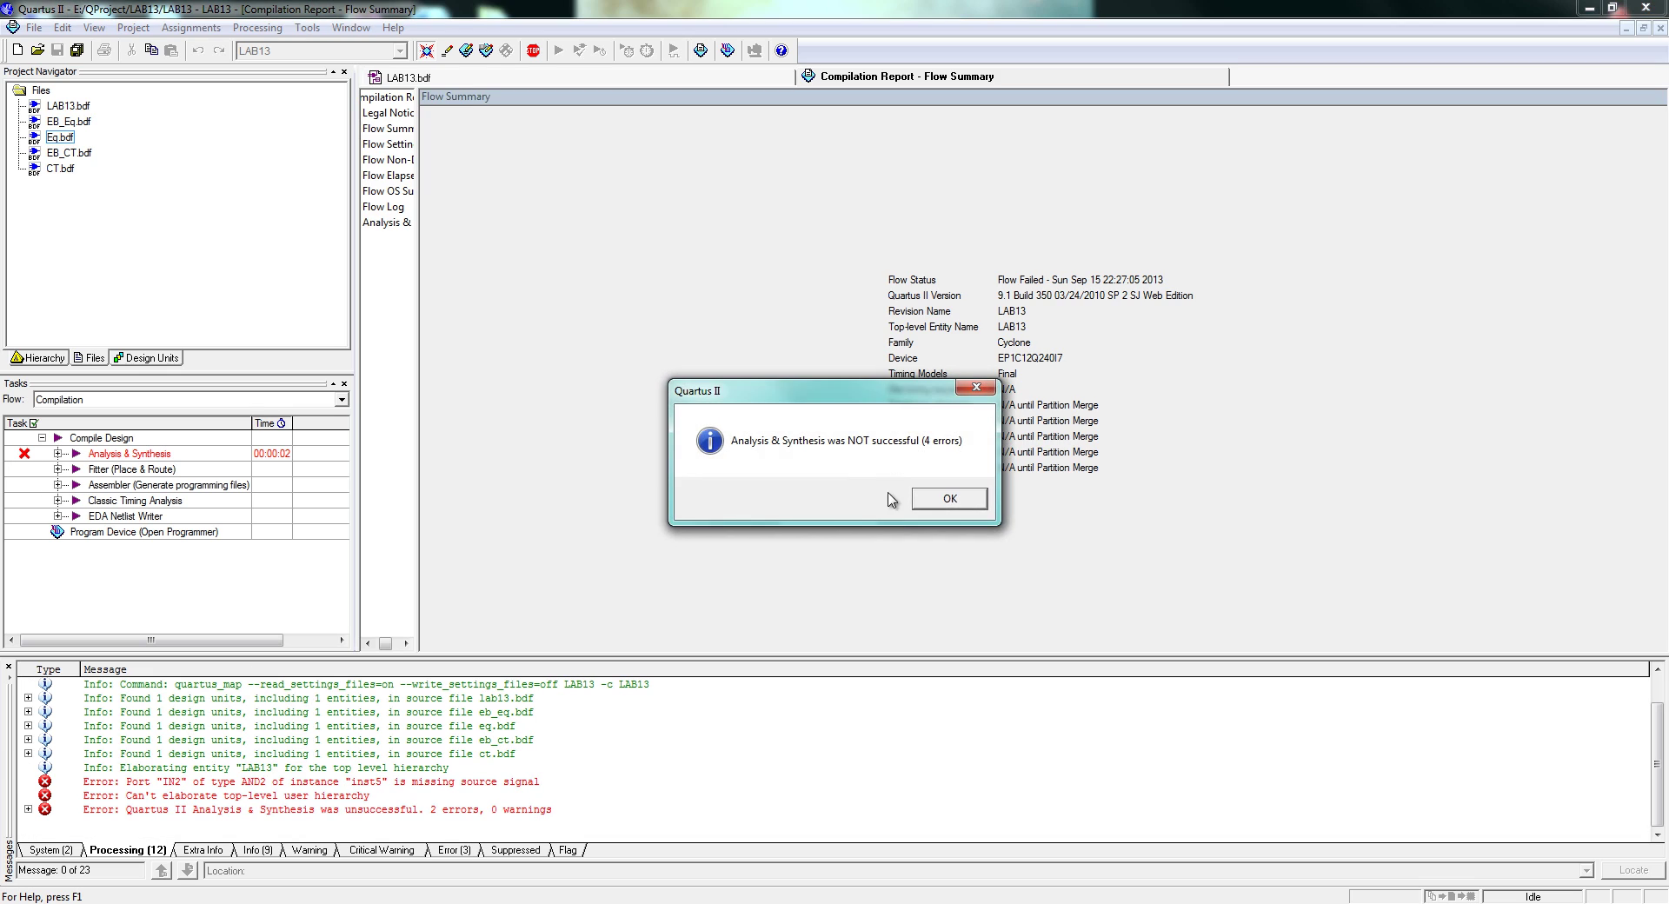
pyautogui.click(949, 498)
pyautogui.doubleClick(313, 783)
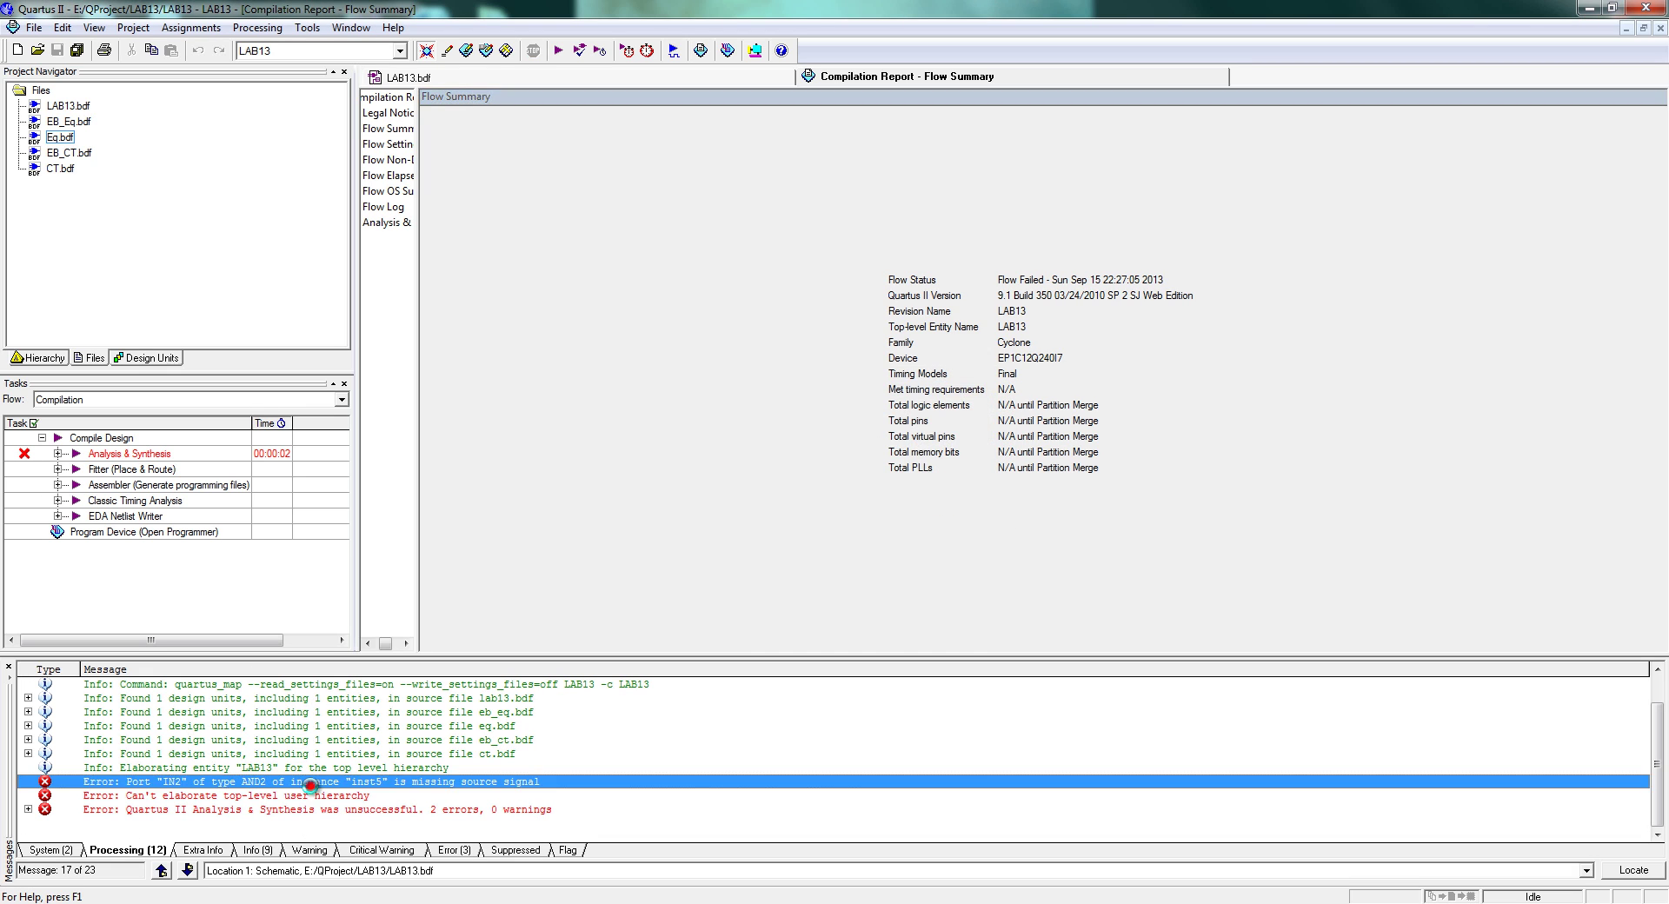
pyautogui.click(484, 562)
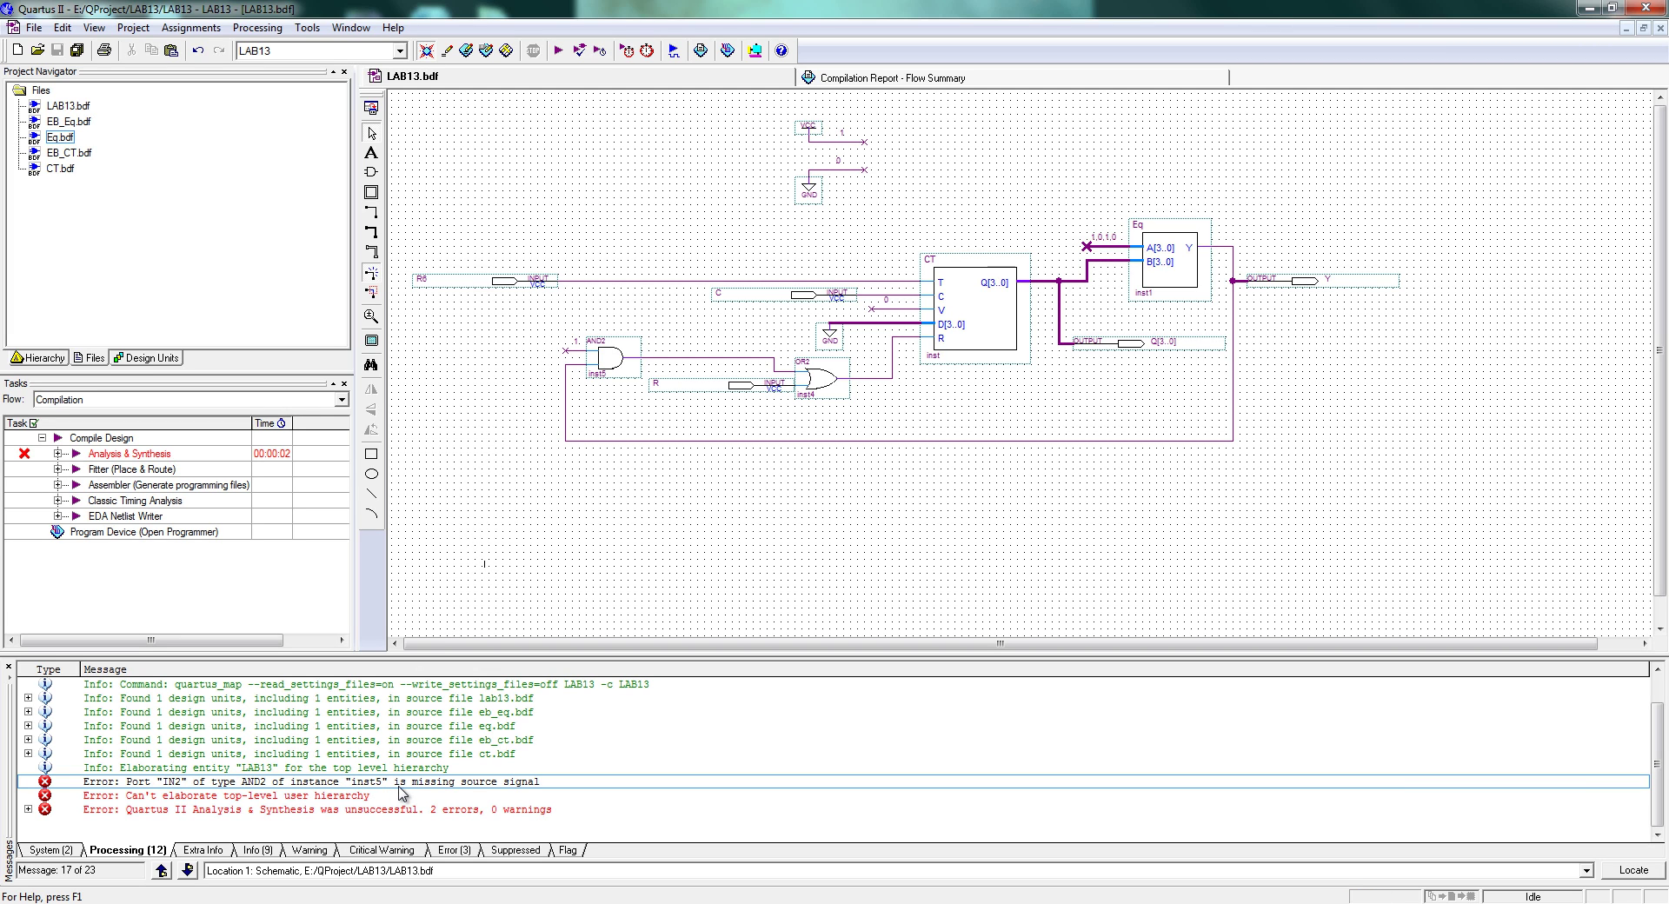
# Change the short bus segment between Eq's Y line and the Y output pin to a node line
pyautogui.rightClick(1234, 277)
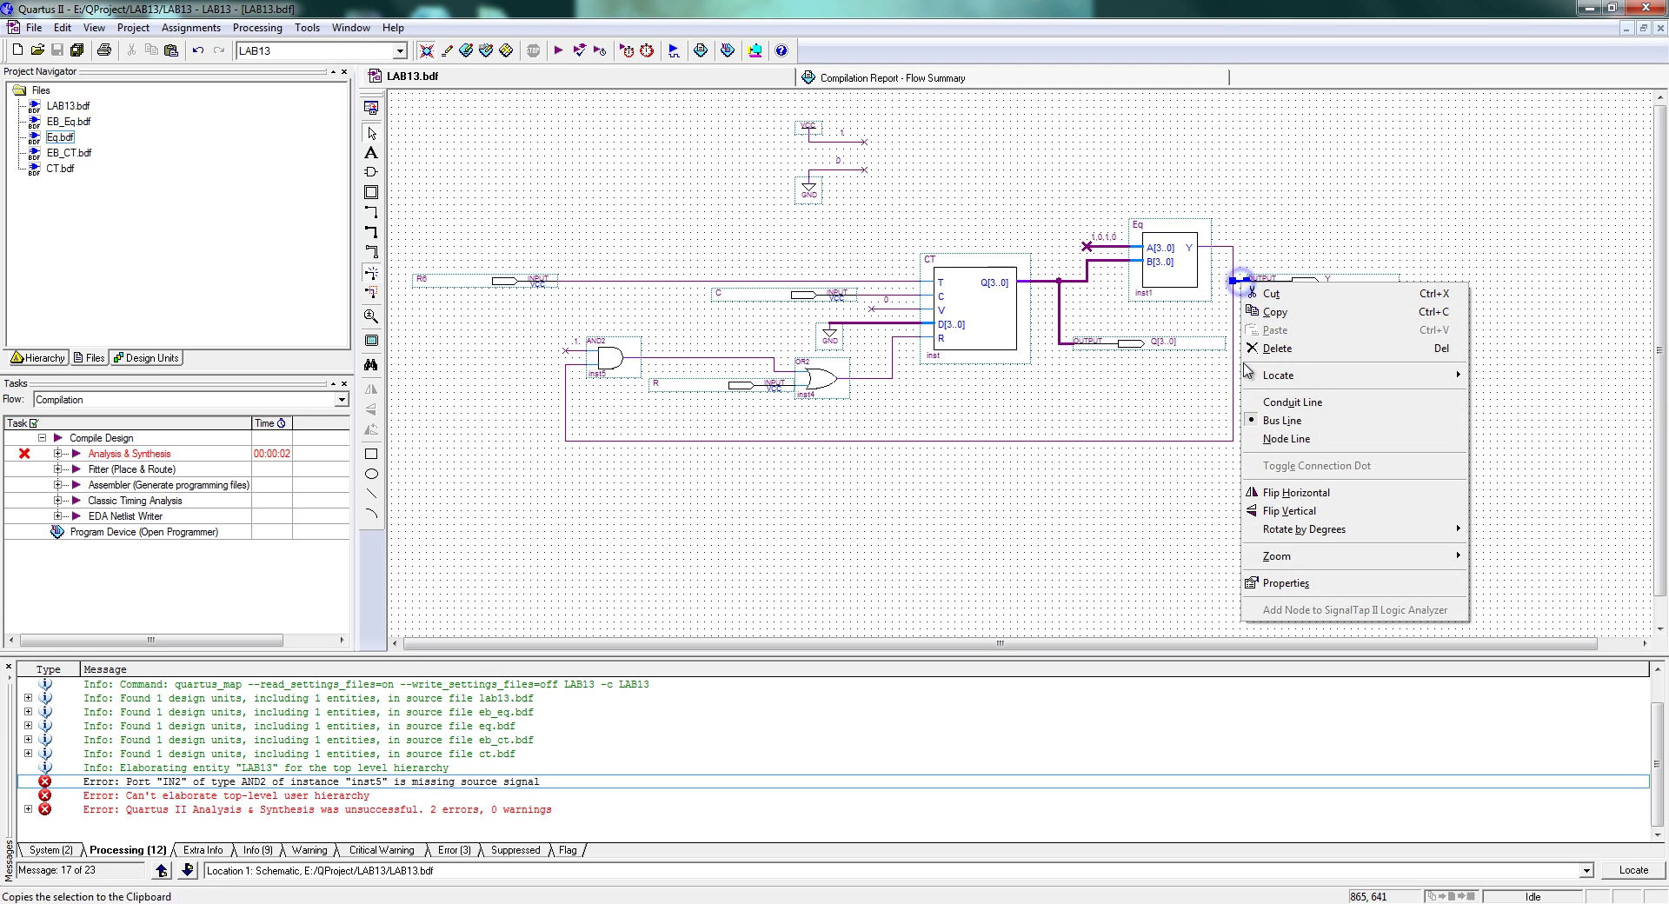
pyautogui.click(1251, 439)
pyautogui.click(1257, 478)
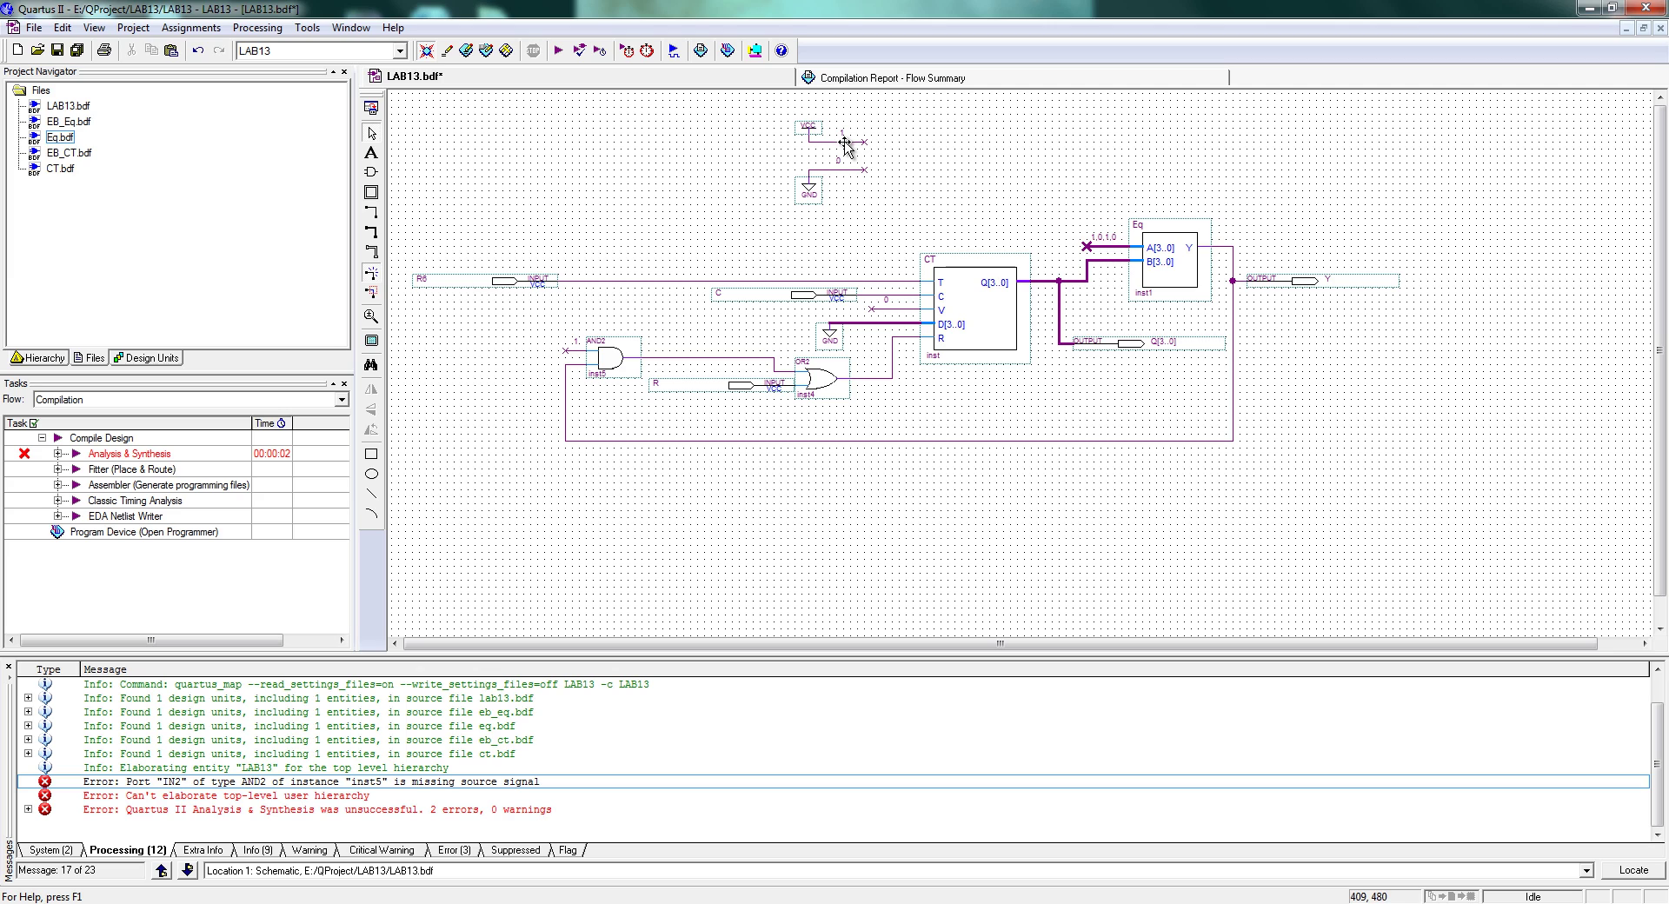
pyautogui.click(576, 350)
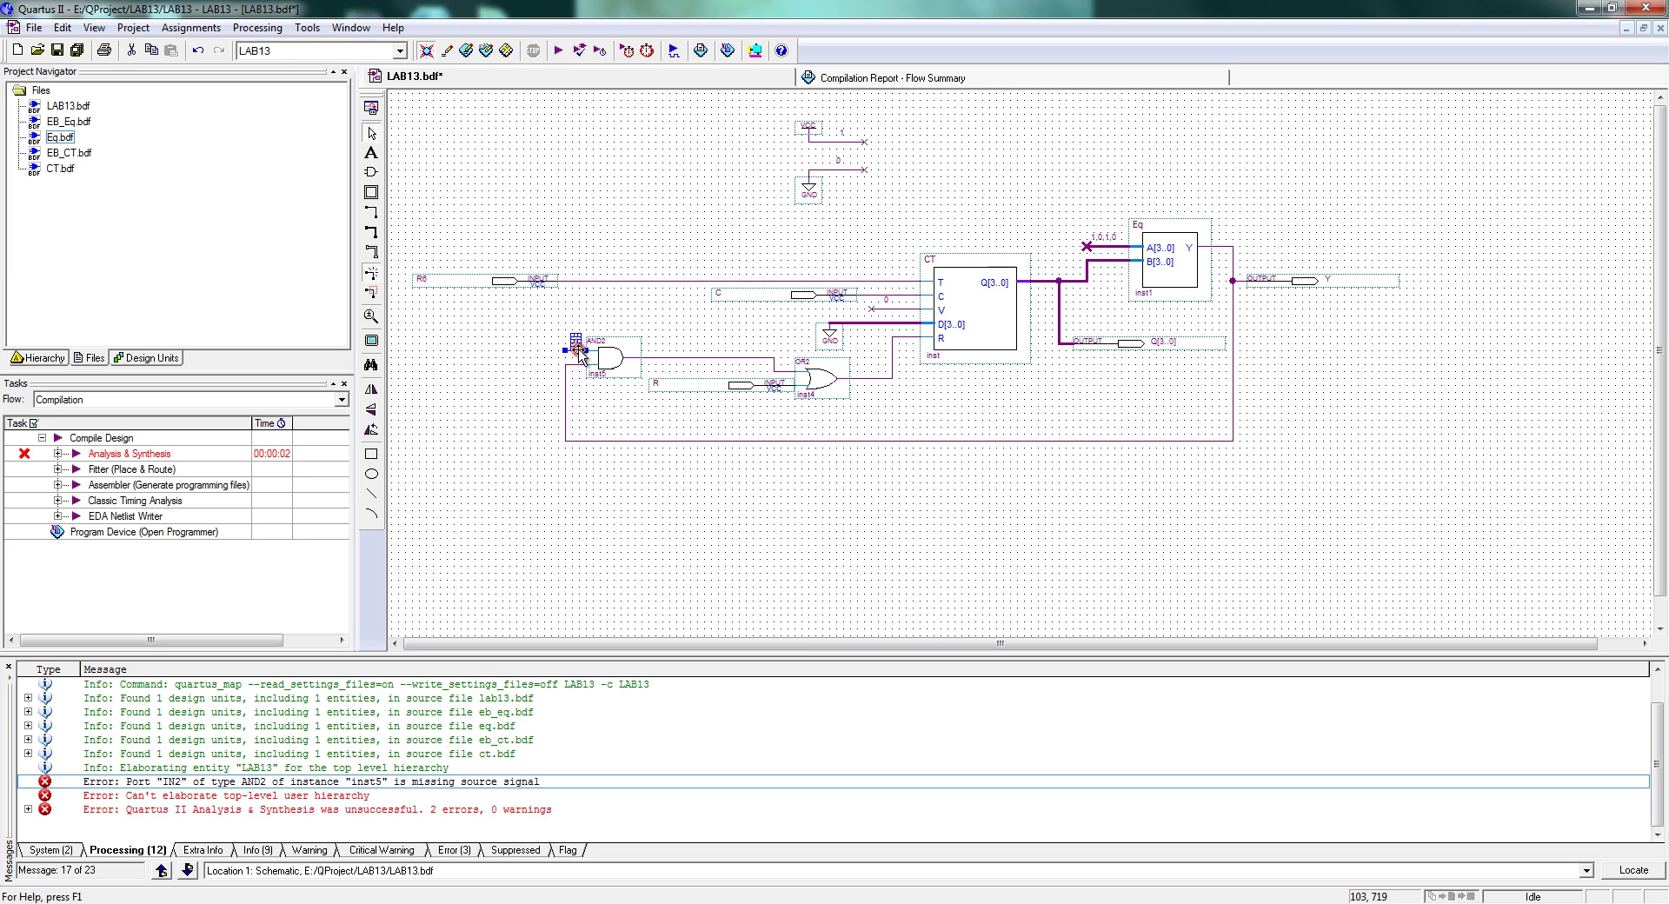
pyautogui.click(520, 384)
# Rerun Analysis & Synthesis, saving the changes to LAB13.bdf, and close the compilation report
pyautogui.hotkey('ctrl', 'k')
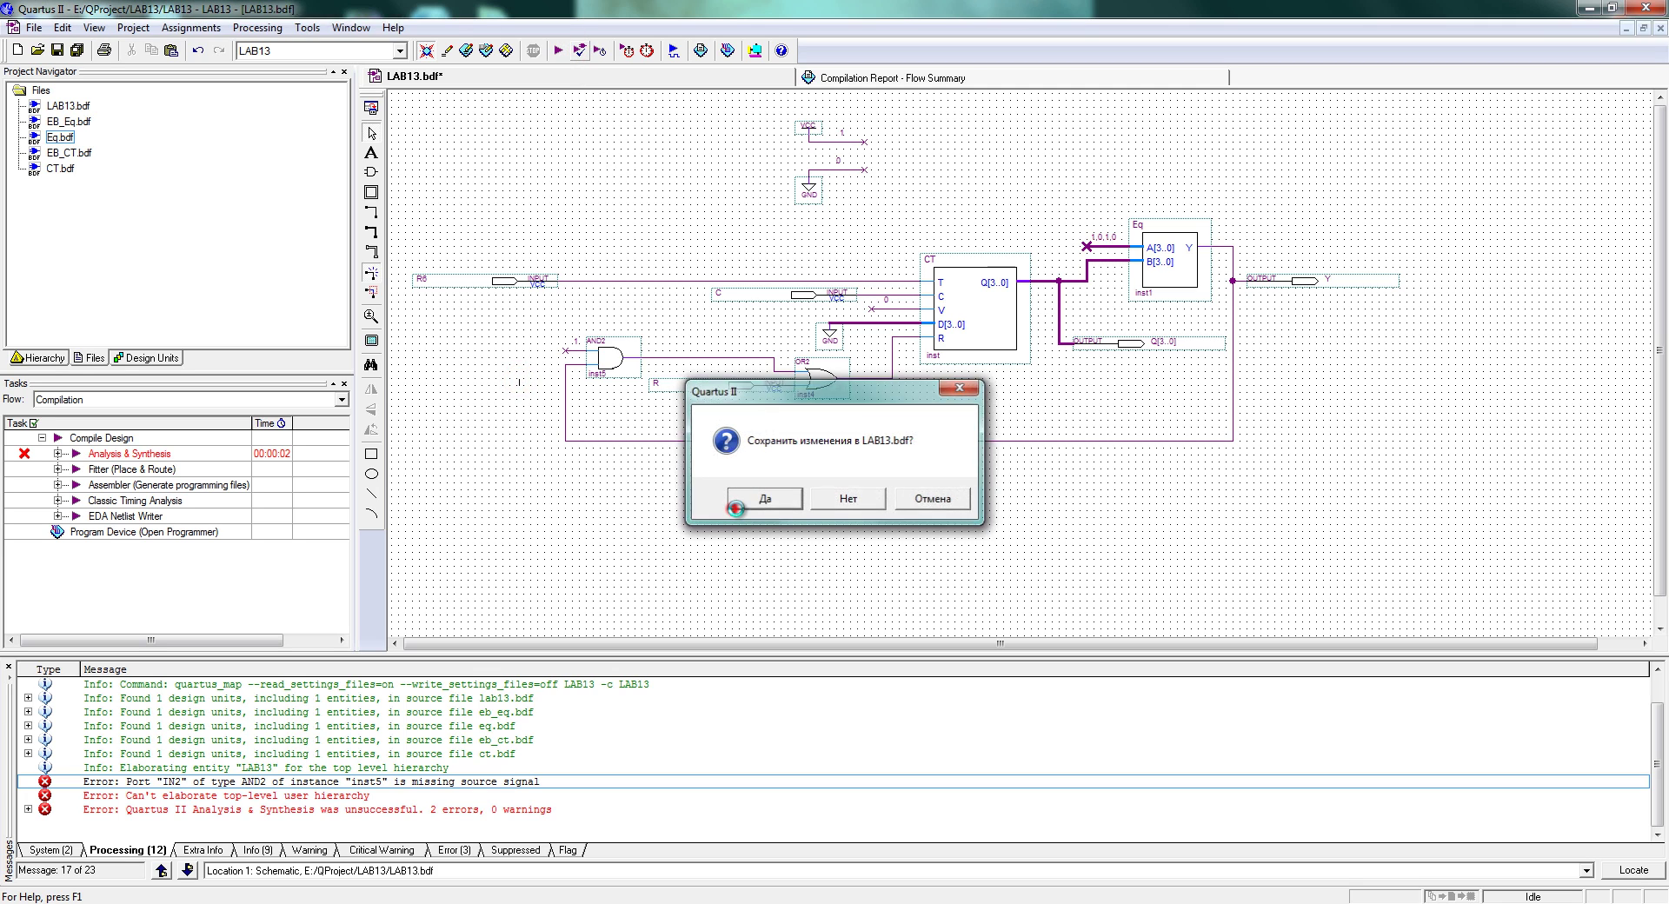
pyautogui.click(735, 509)
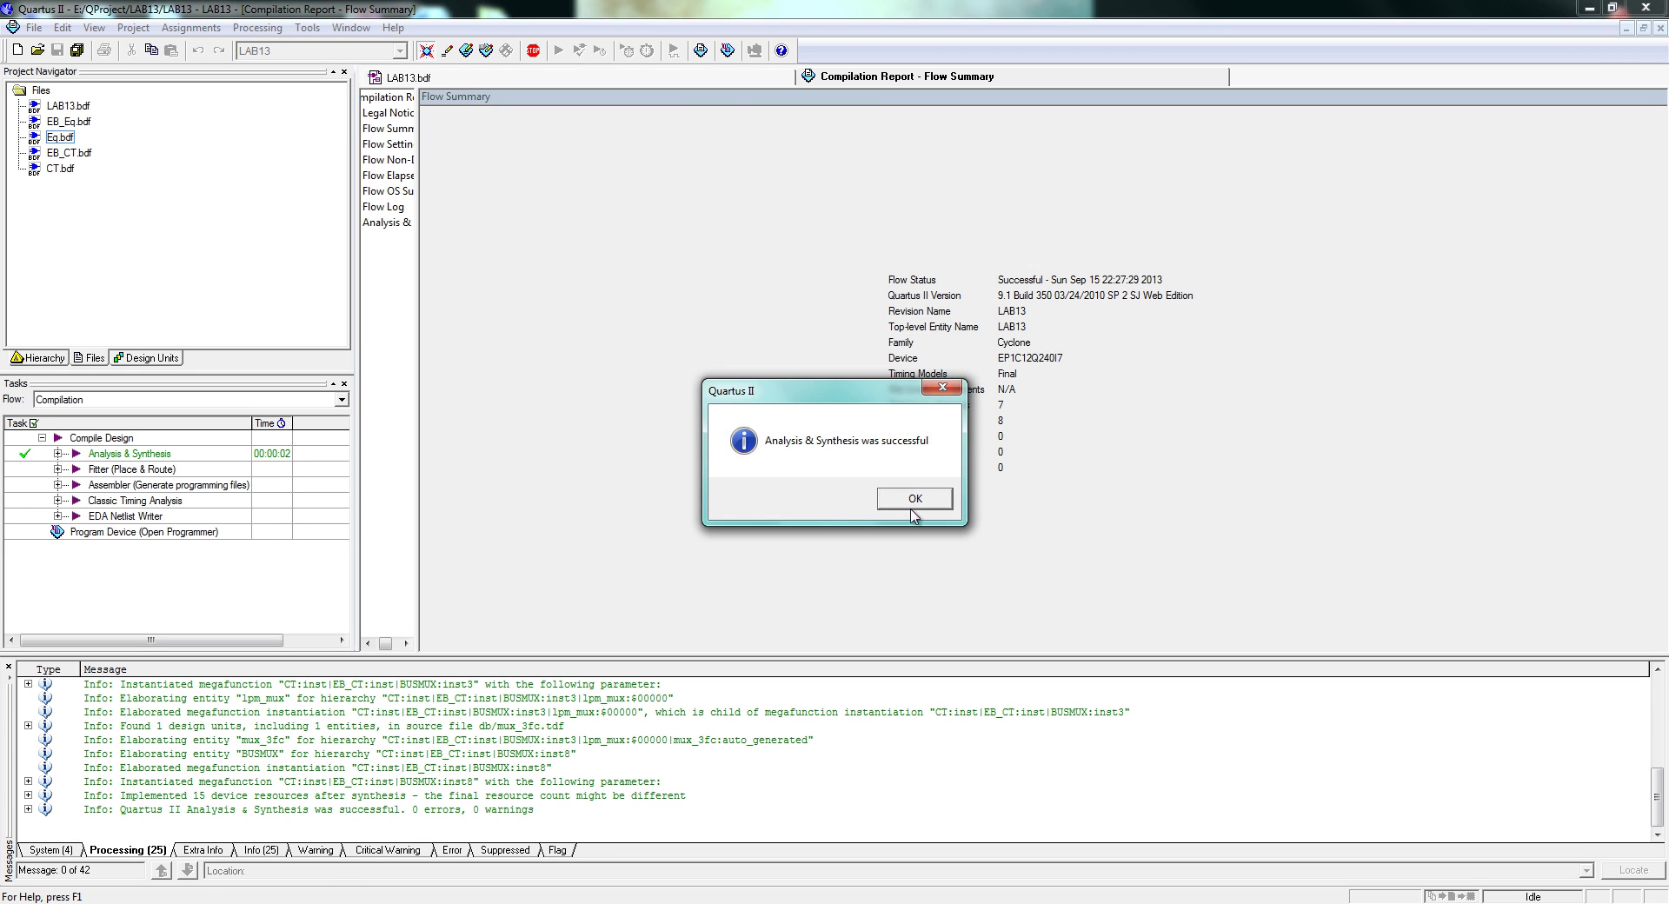
pyautogui.click(909, 504)
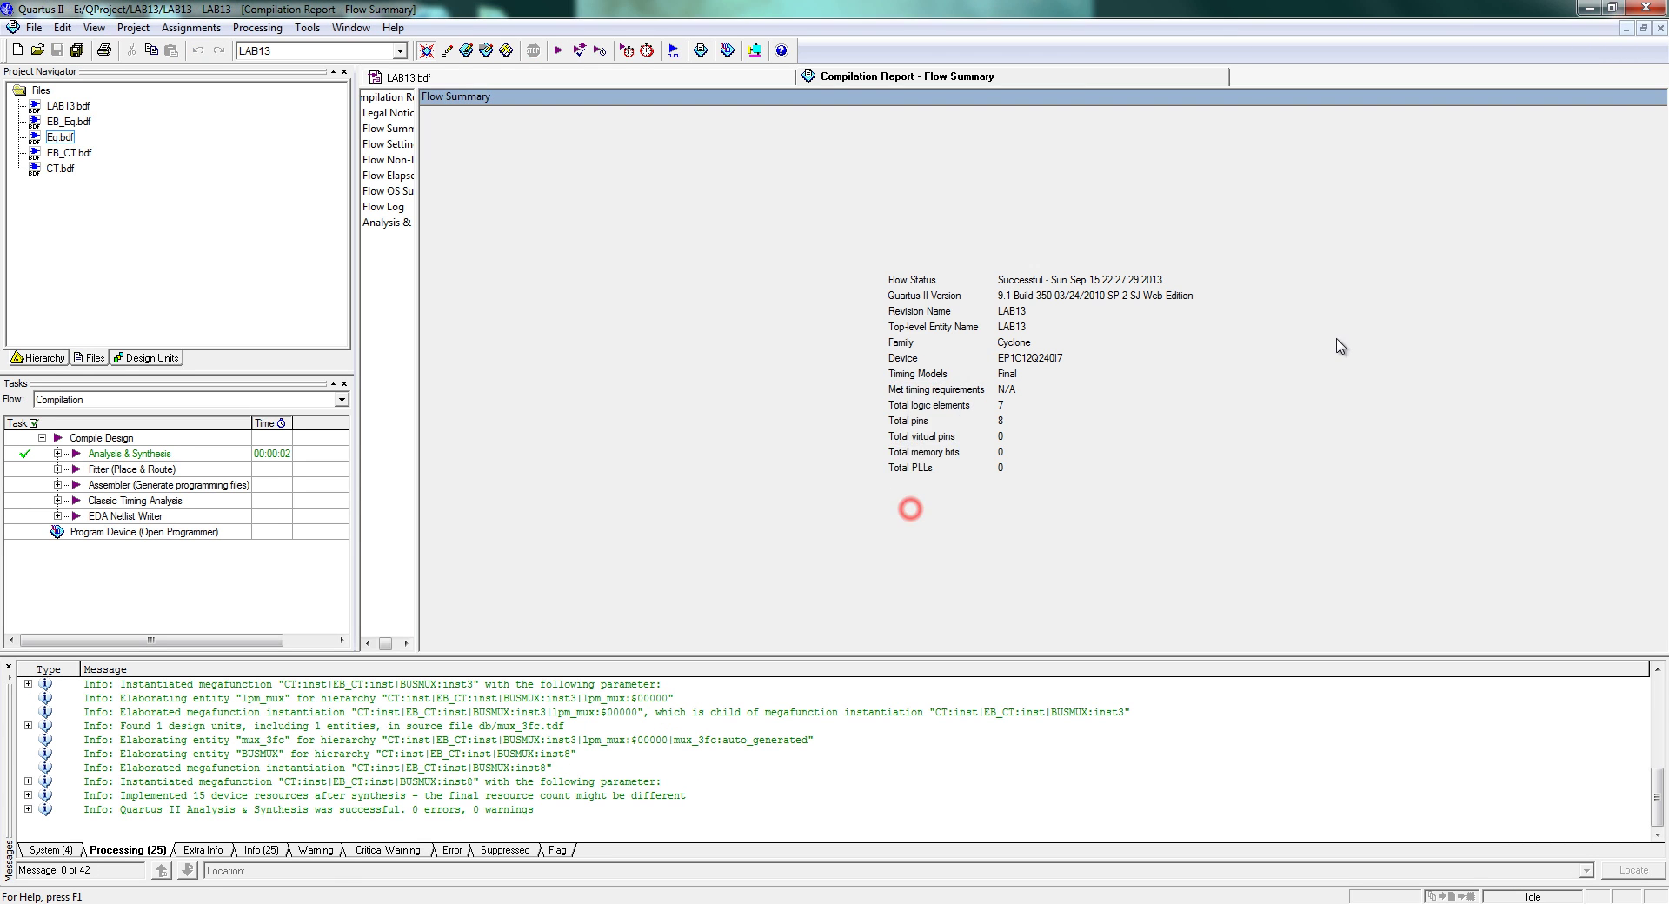
pyautogui.click(1660, 27)
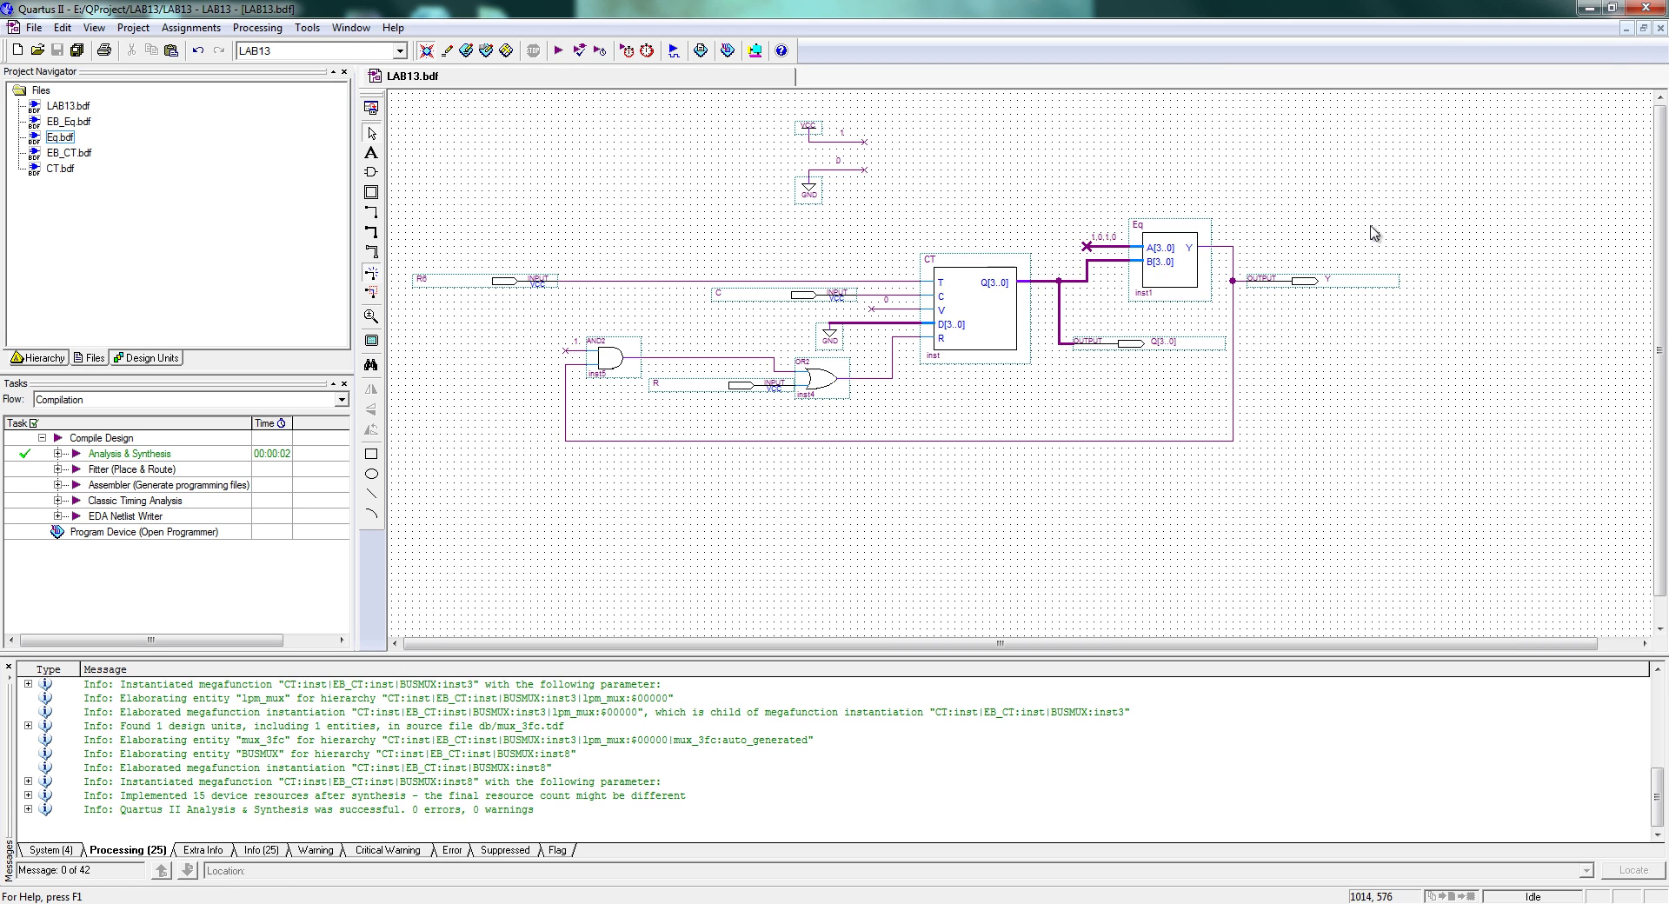
# Open the Simulator Tool, set the simulation mode to Functional and generate the functional simulation netlist
pyautogui.click(259, 28)
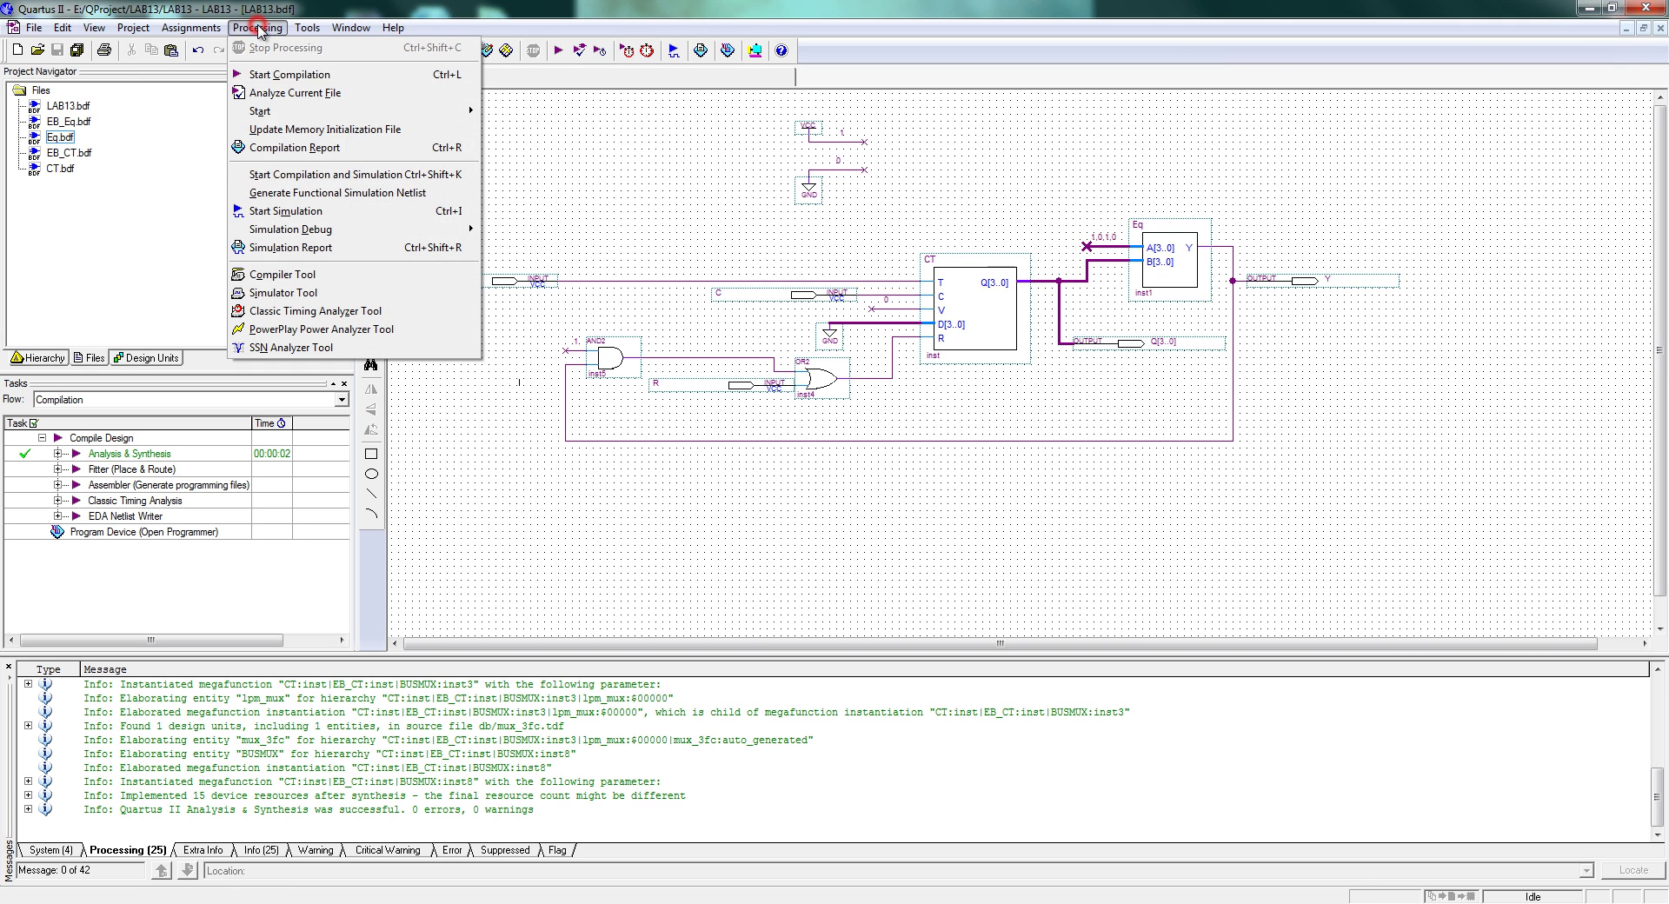
pyautogui.click(283, 292)
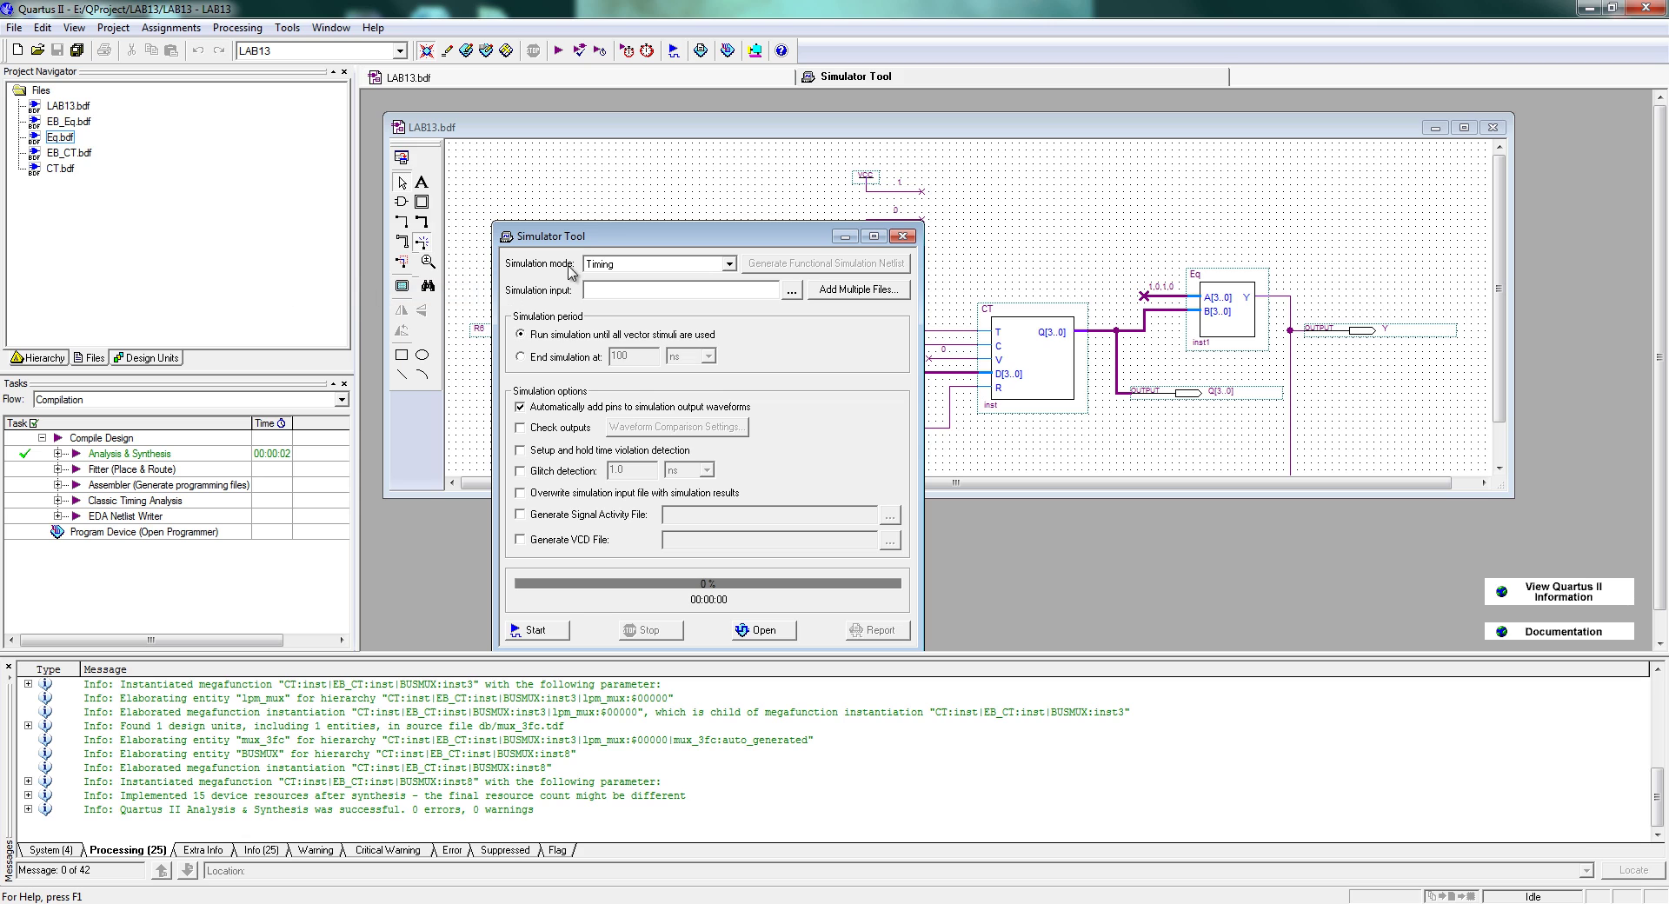
pyautogui.doubleClick(601, 235)
pyautogui.click(961, 187)
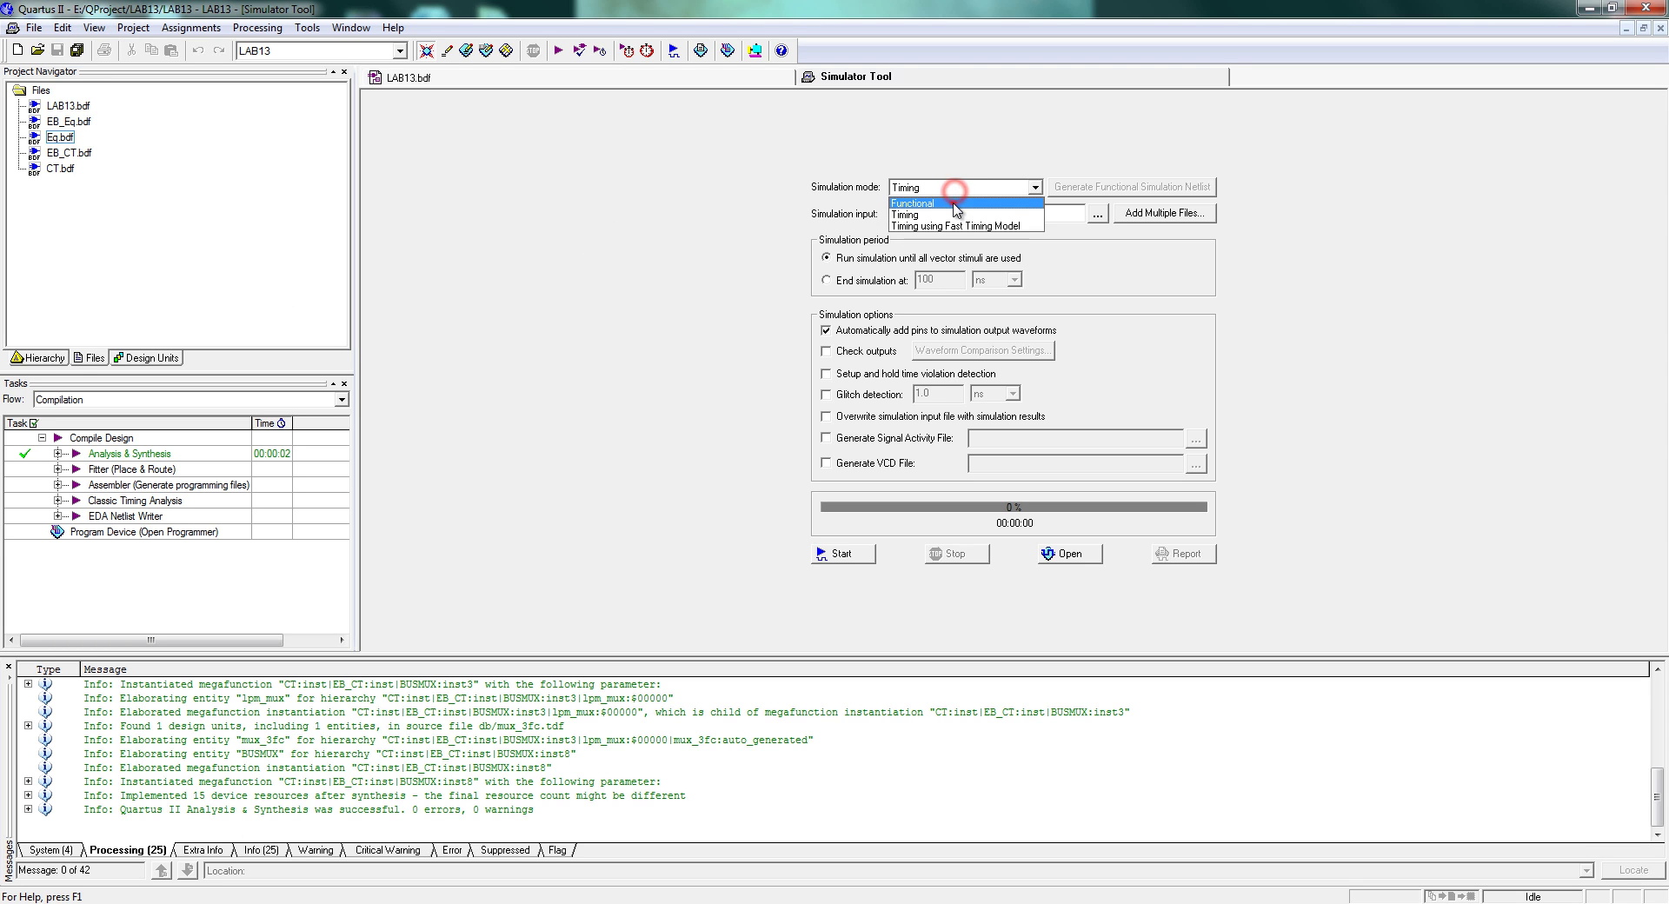
pyautogui.click(952, 203)
pyautogui.click(1063, 191)
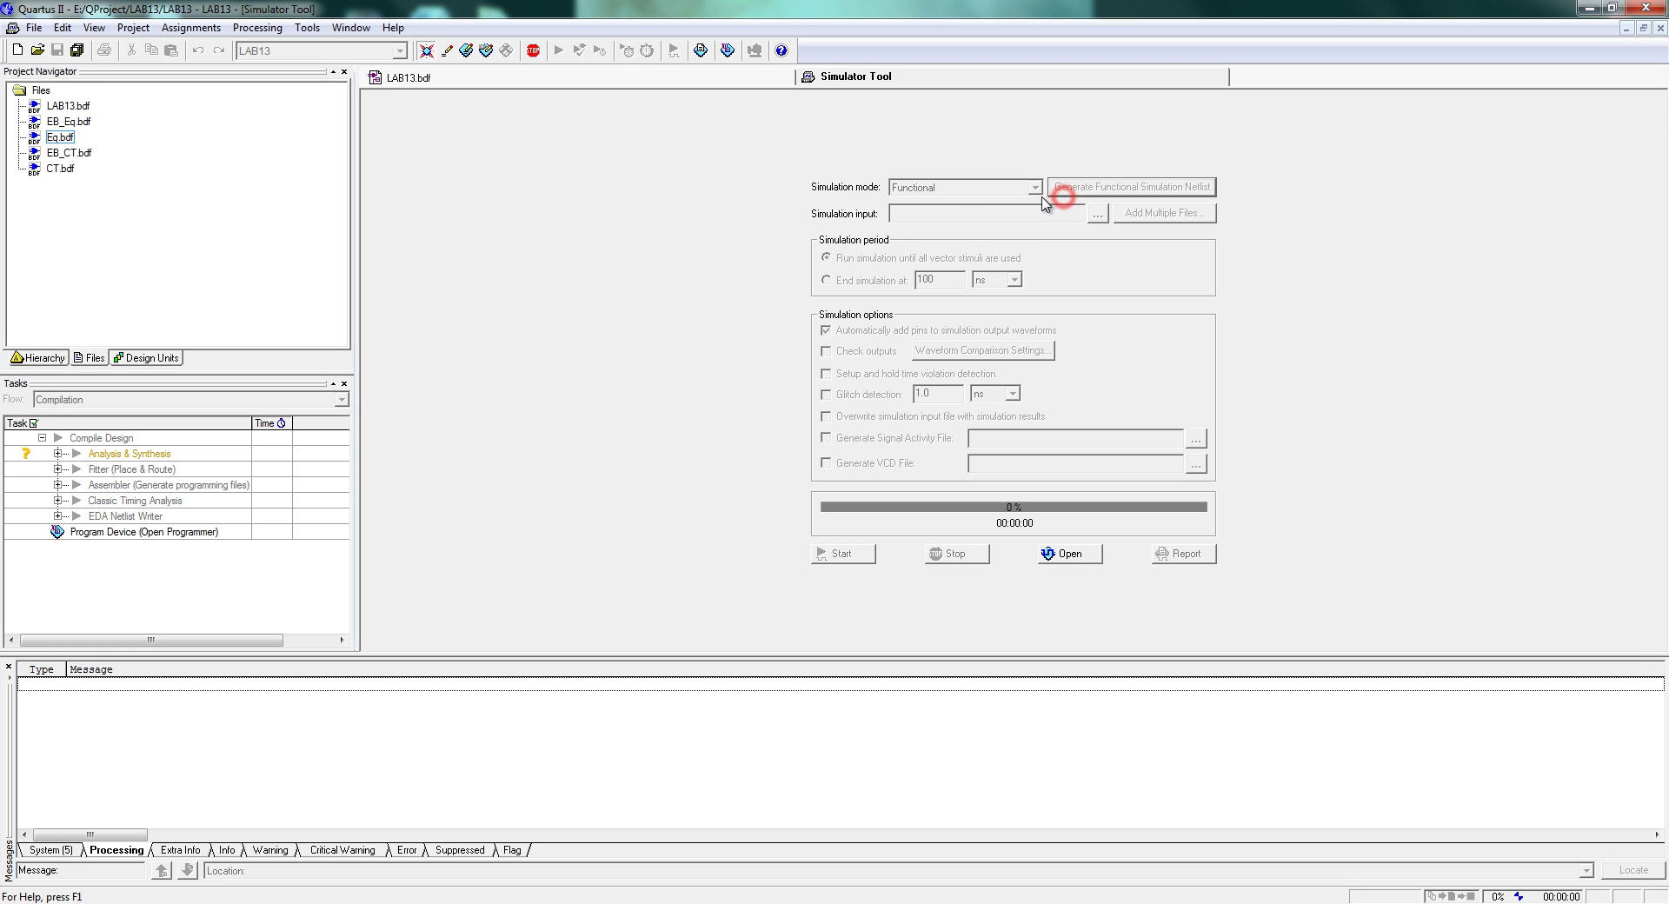
# Create a new Vector Waveform File for the simulation input
pyautogui.click(35, 27)
pyautogui.click(48, 47)
pyautogui.click(961, 500)
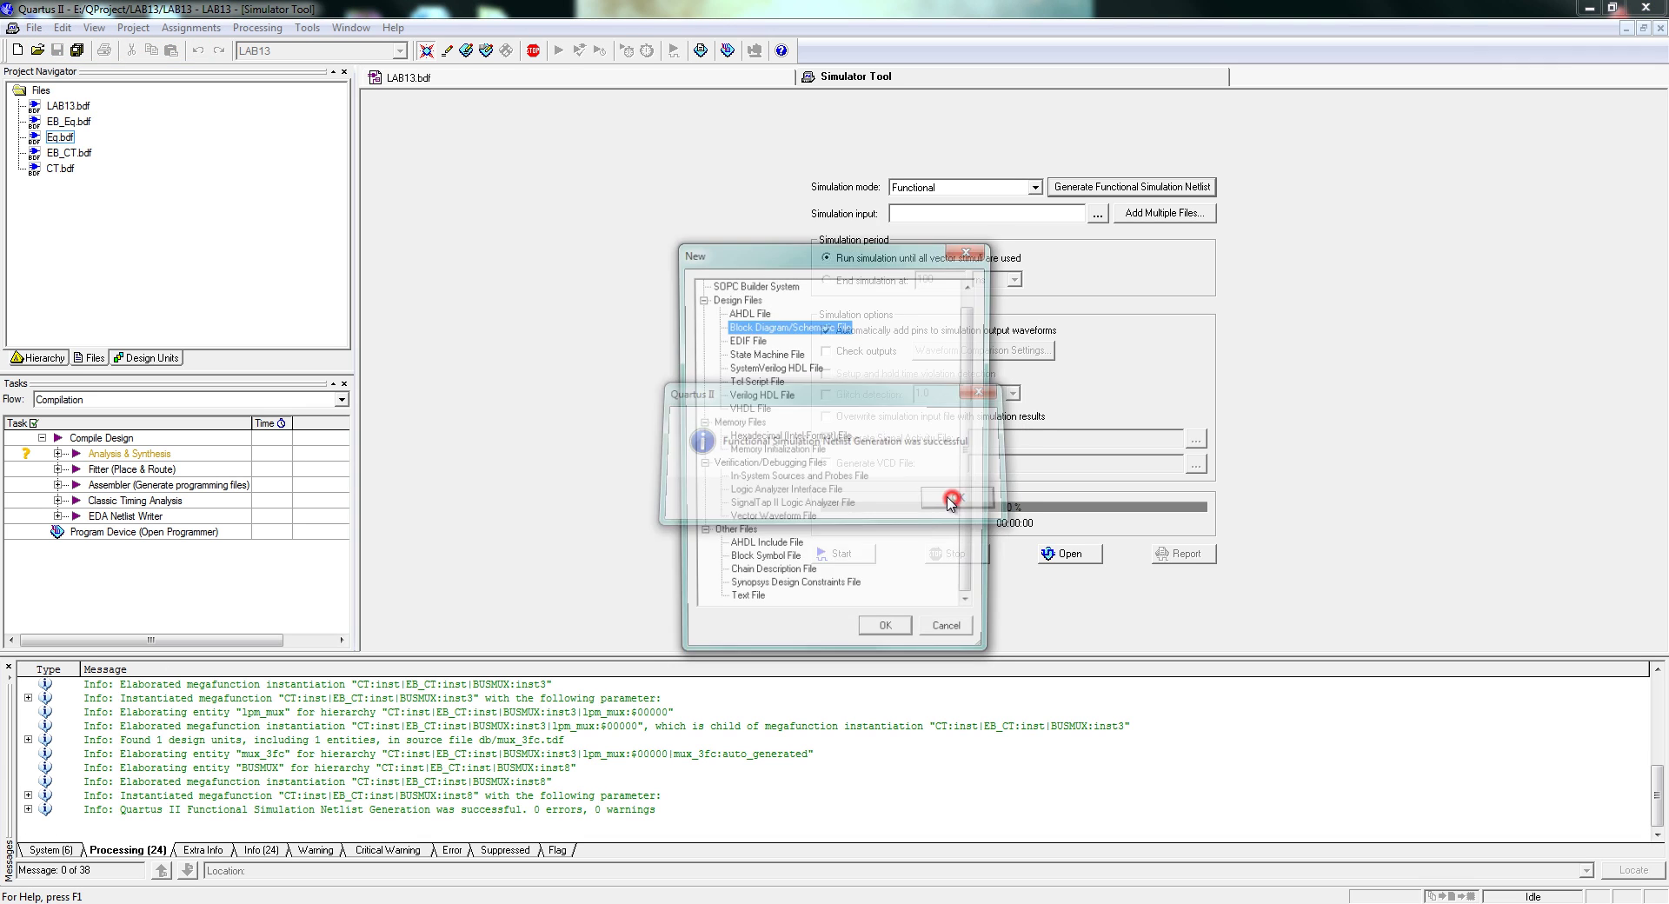
pyautogui.doubleClick(756, 520)
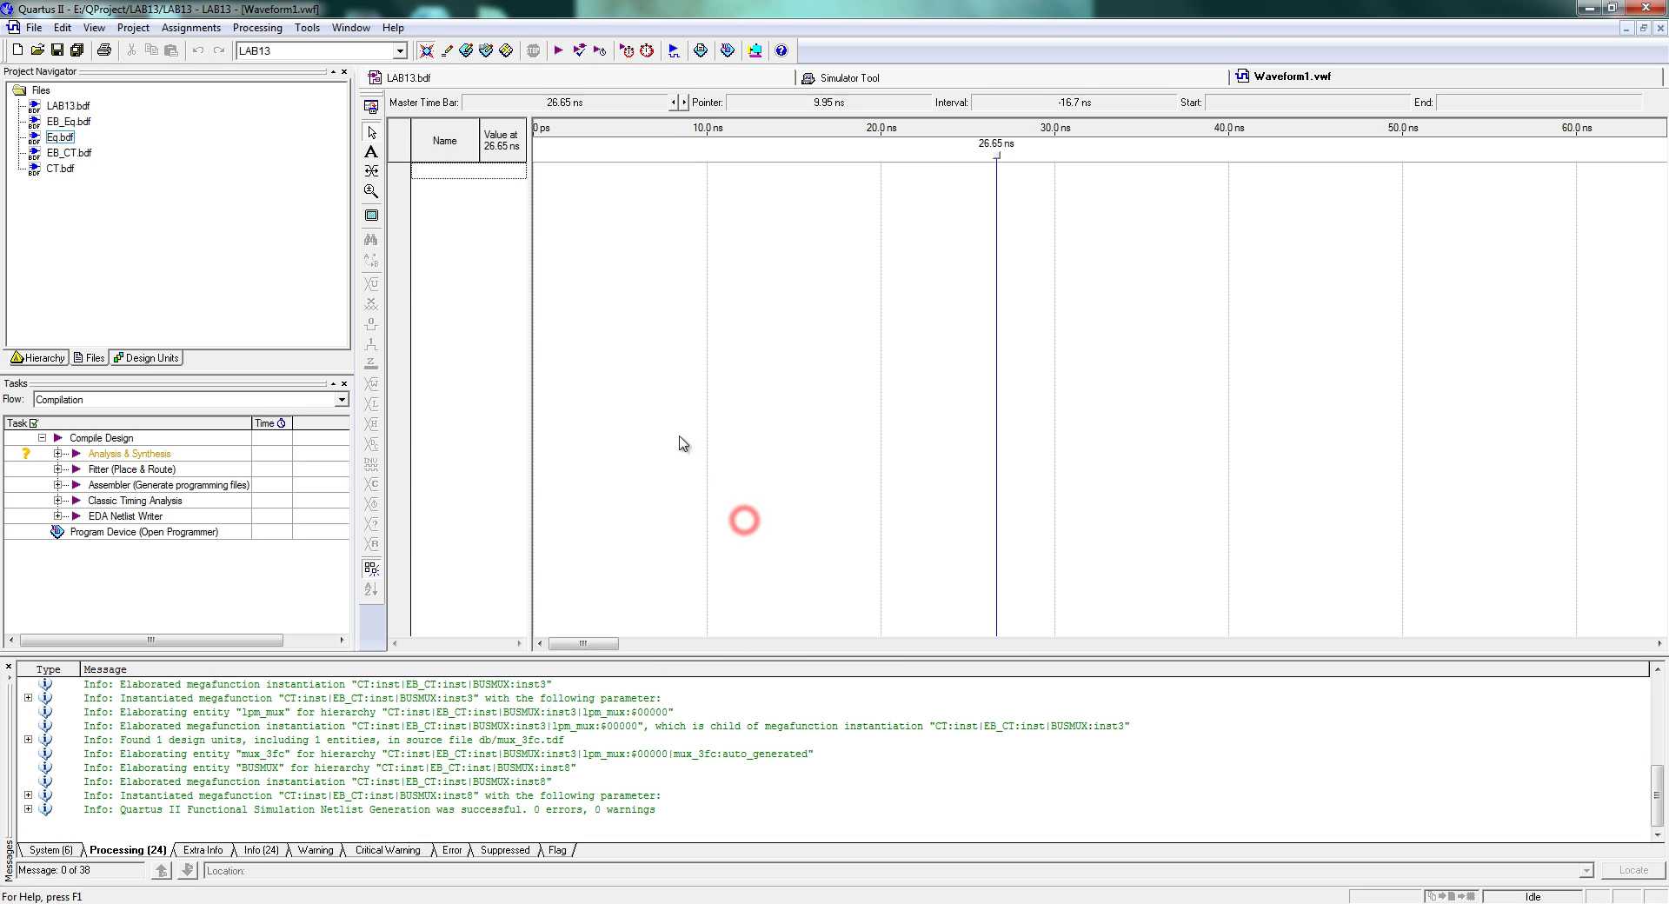
# Set the waveform file's end time to 1.0 ms
pyautogui.click(102, 29)
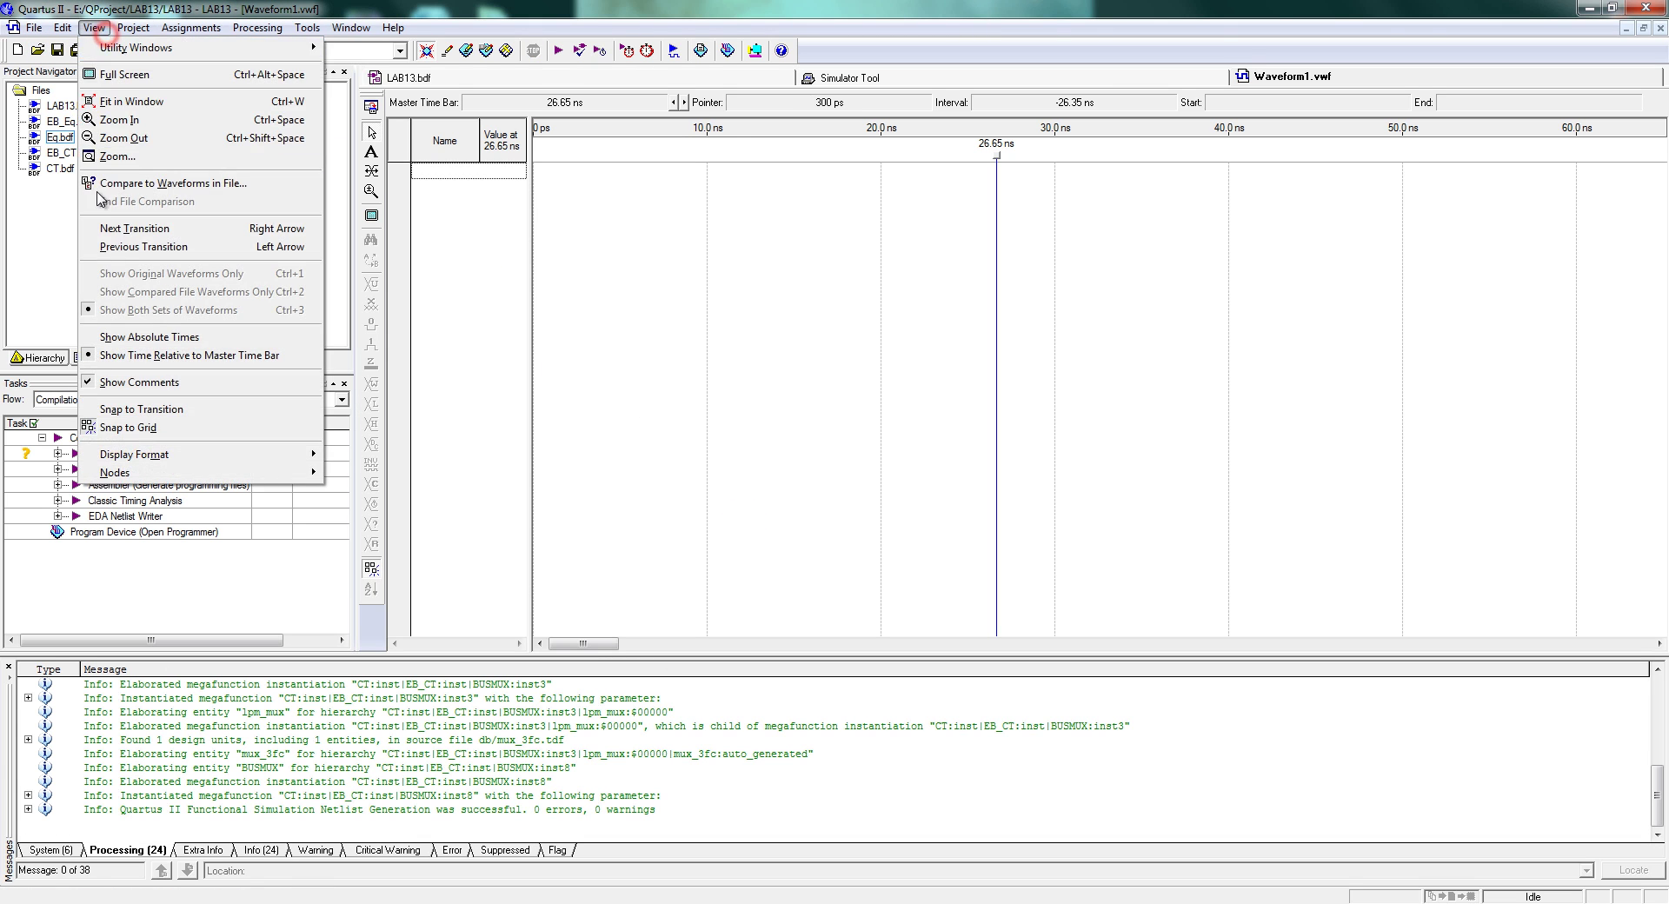
pyautogui.moveTo(125, 26)
pyautogui.moveTo(63, 27)
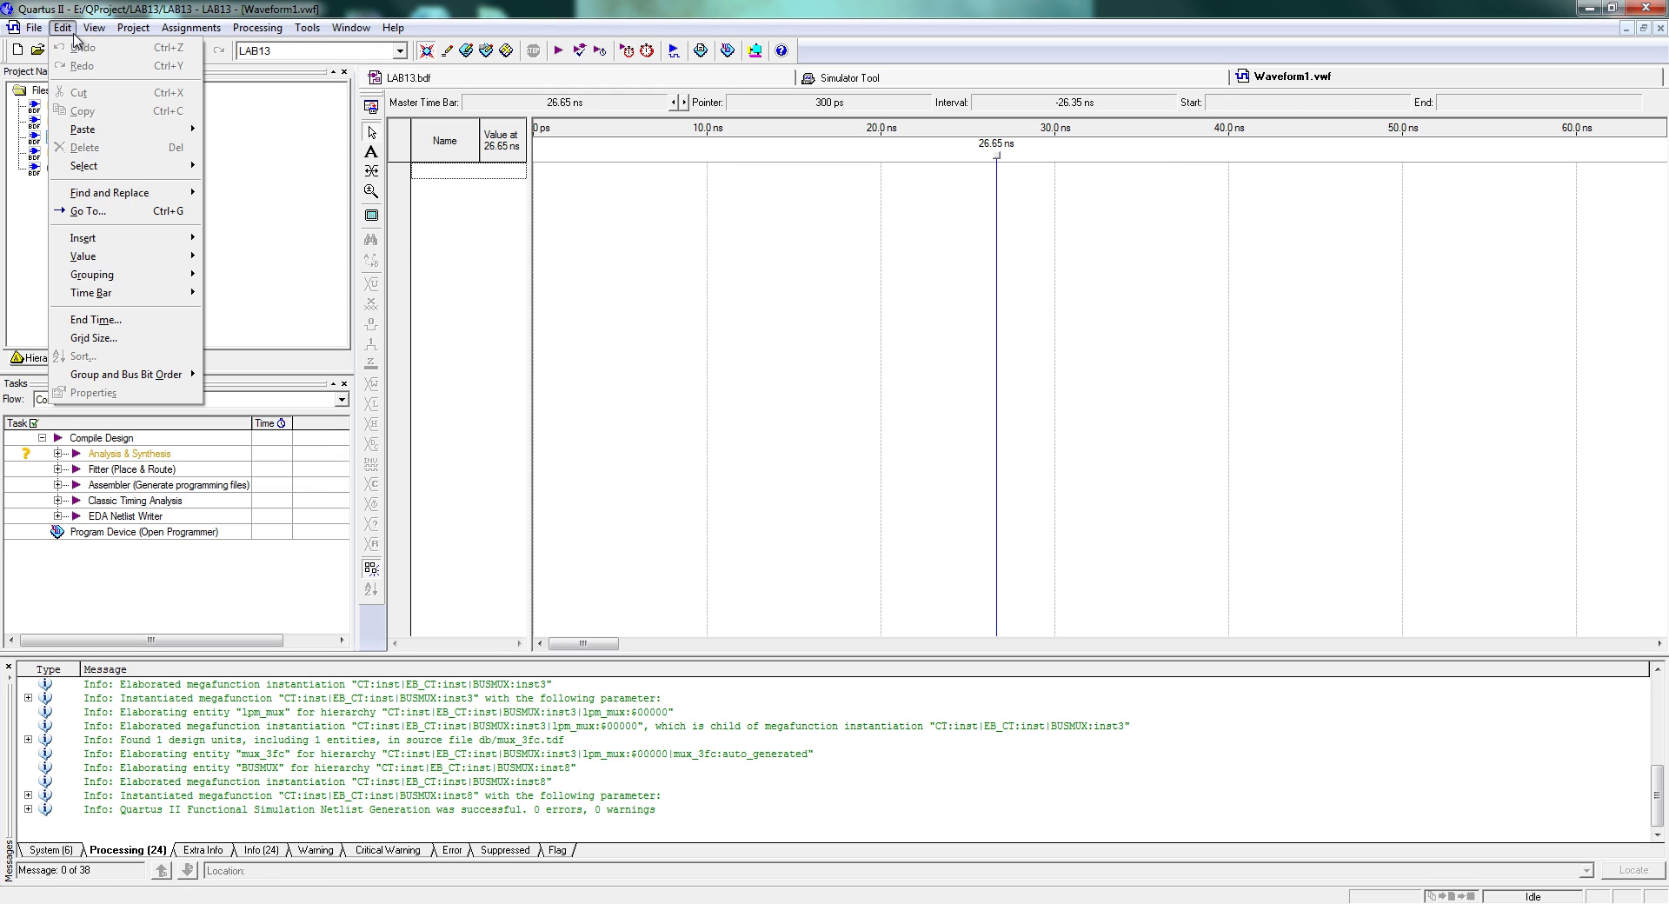
pyautogui.click(89, 323)
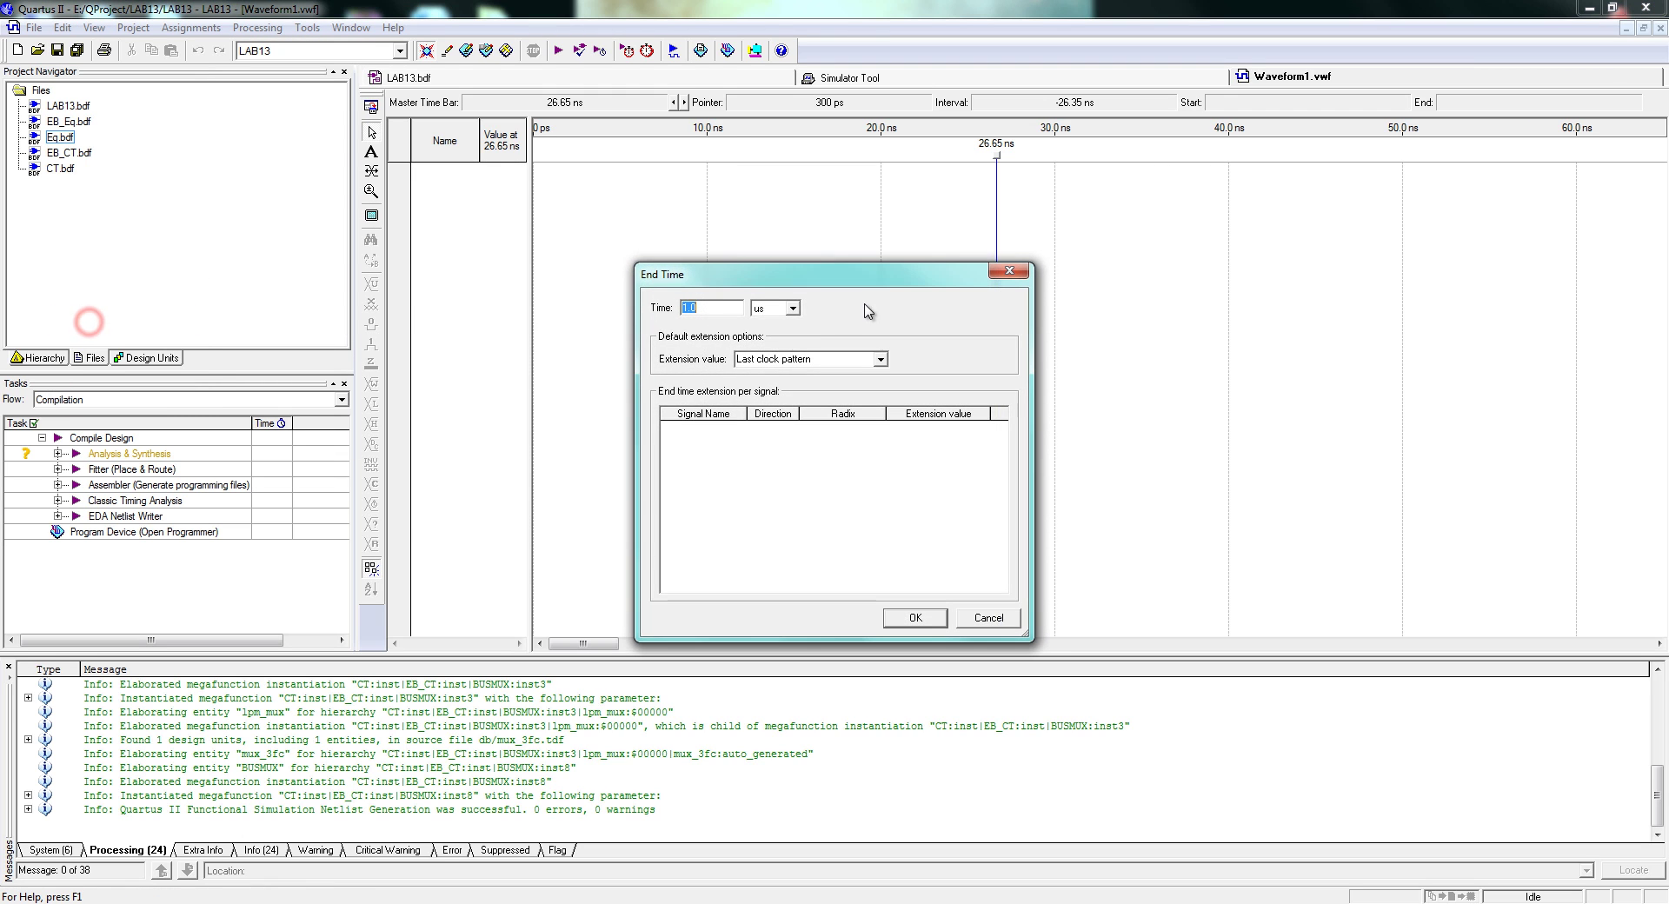
pyautogui.click(791, 307)
pyautogui.click(779, 336)
pyautogui.click(915, 619)
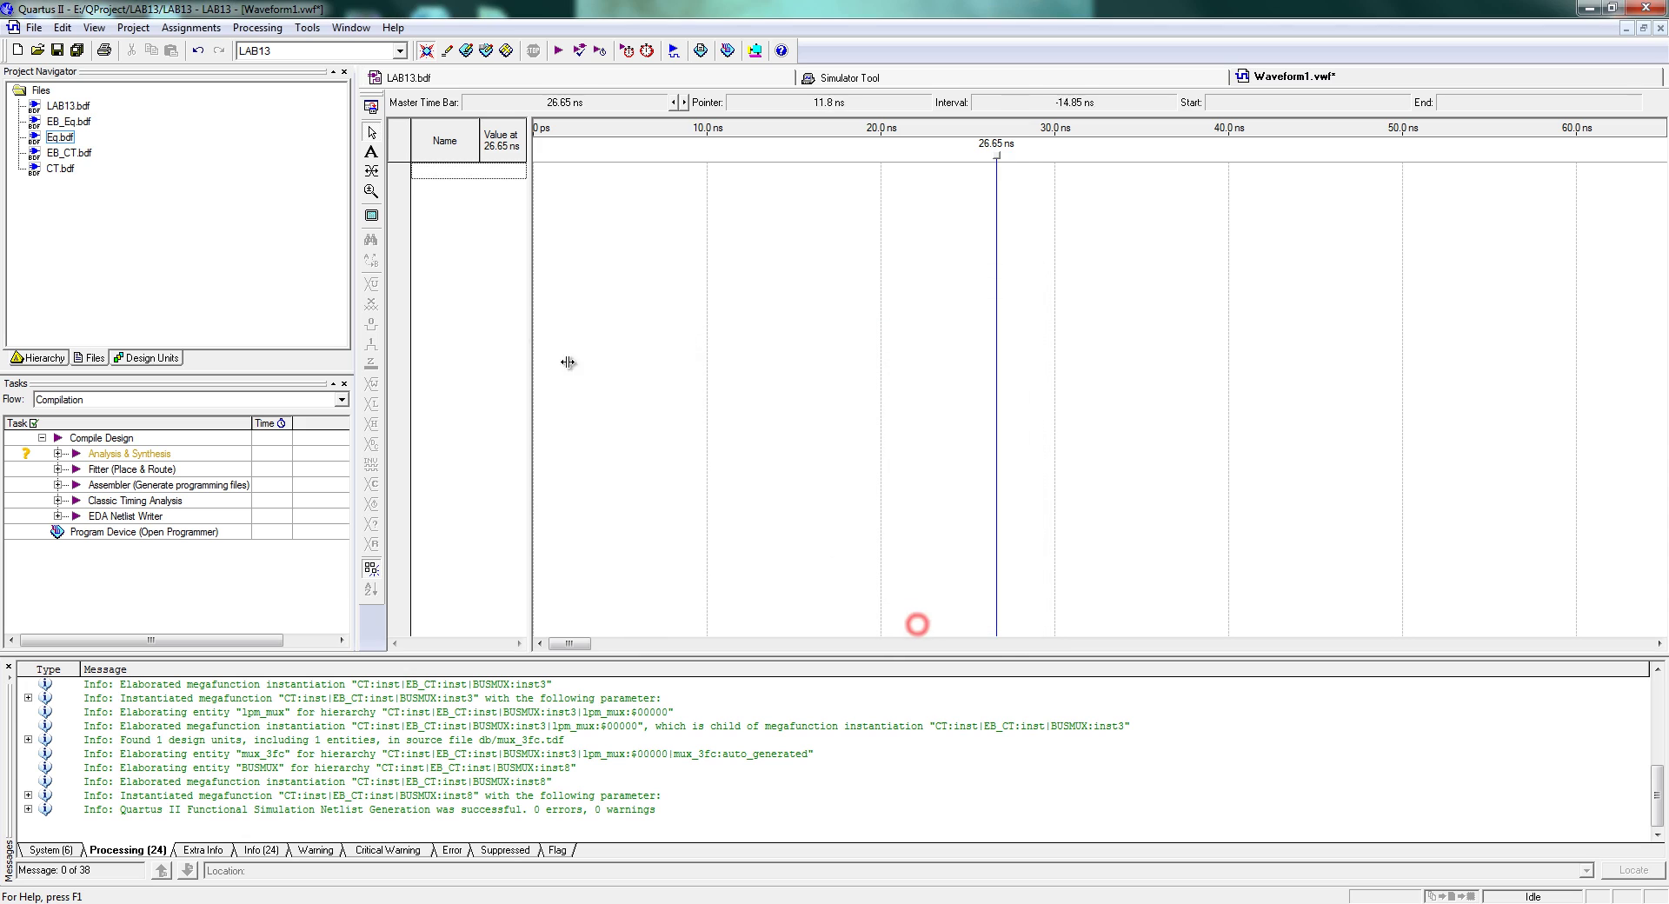
# Insert all LAB13 pins into the waveform file using the Node Finder with the "Pins: all" filter
pyautogui.doubleClick(485, 315)
pyautogui.click(971, 443)
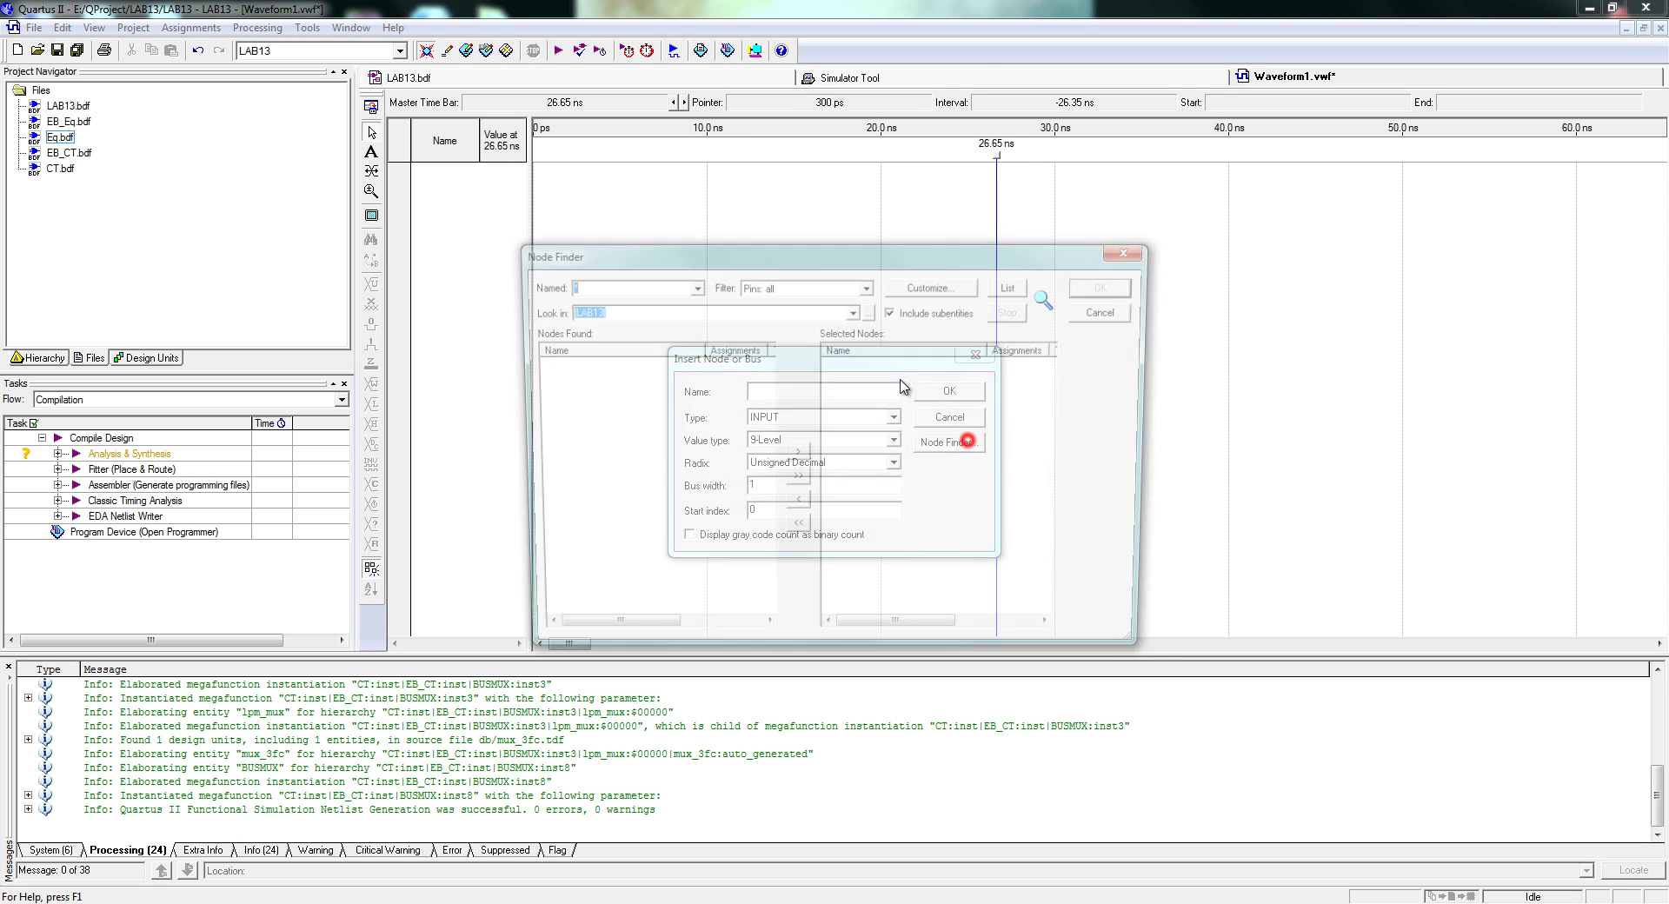
pyautogui.click(1012, 286)
pyautogui.click(807, 481)
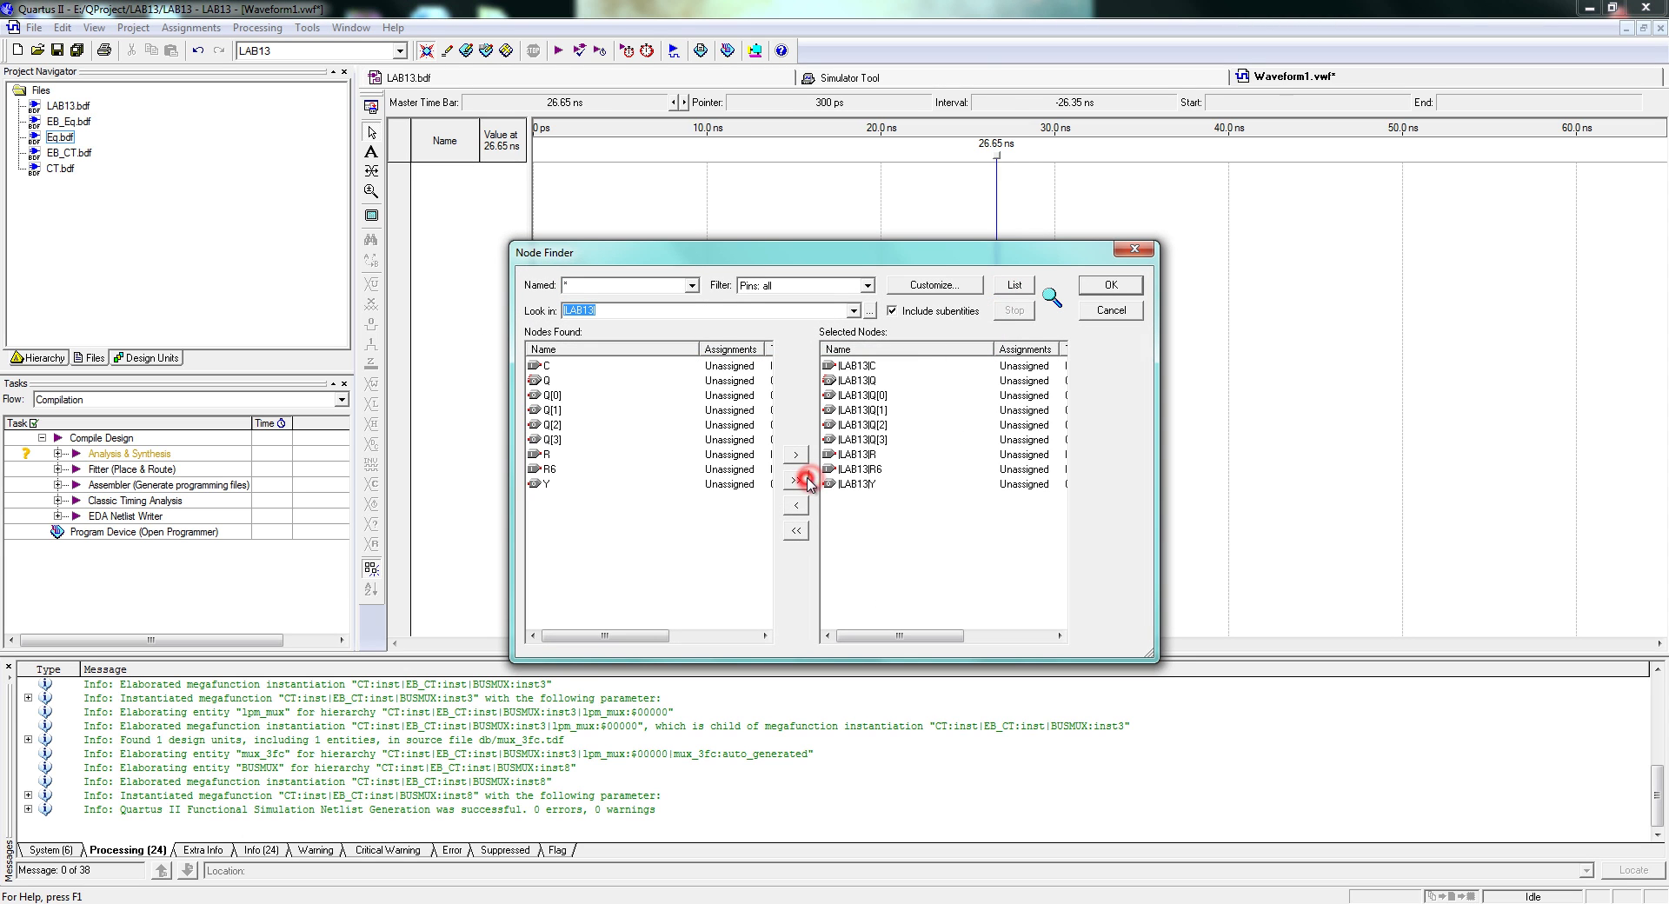
pyautogui.click(1109, 285)
pyautogui.click(942, 393)
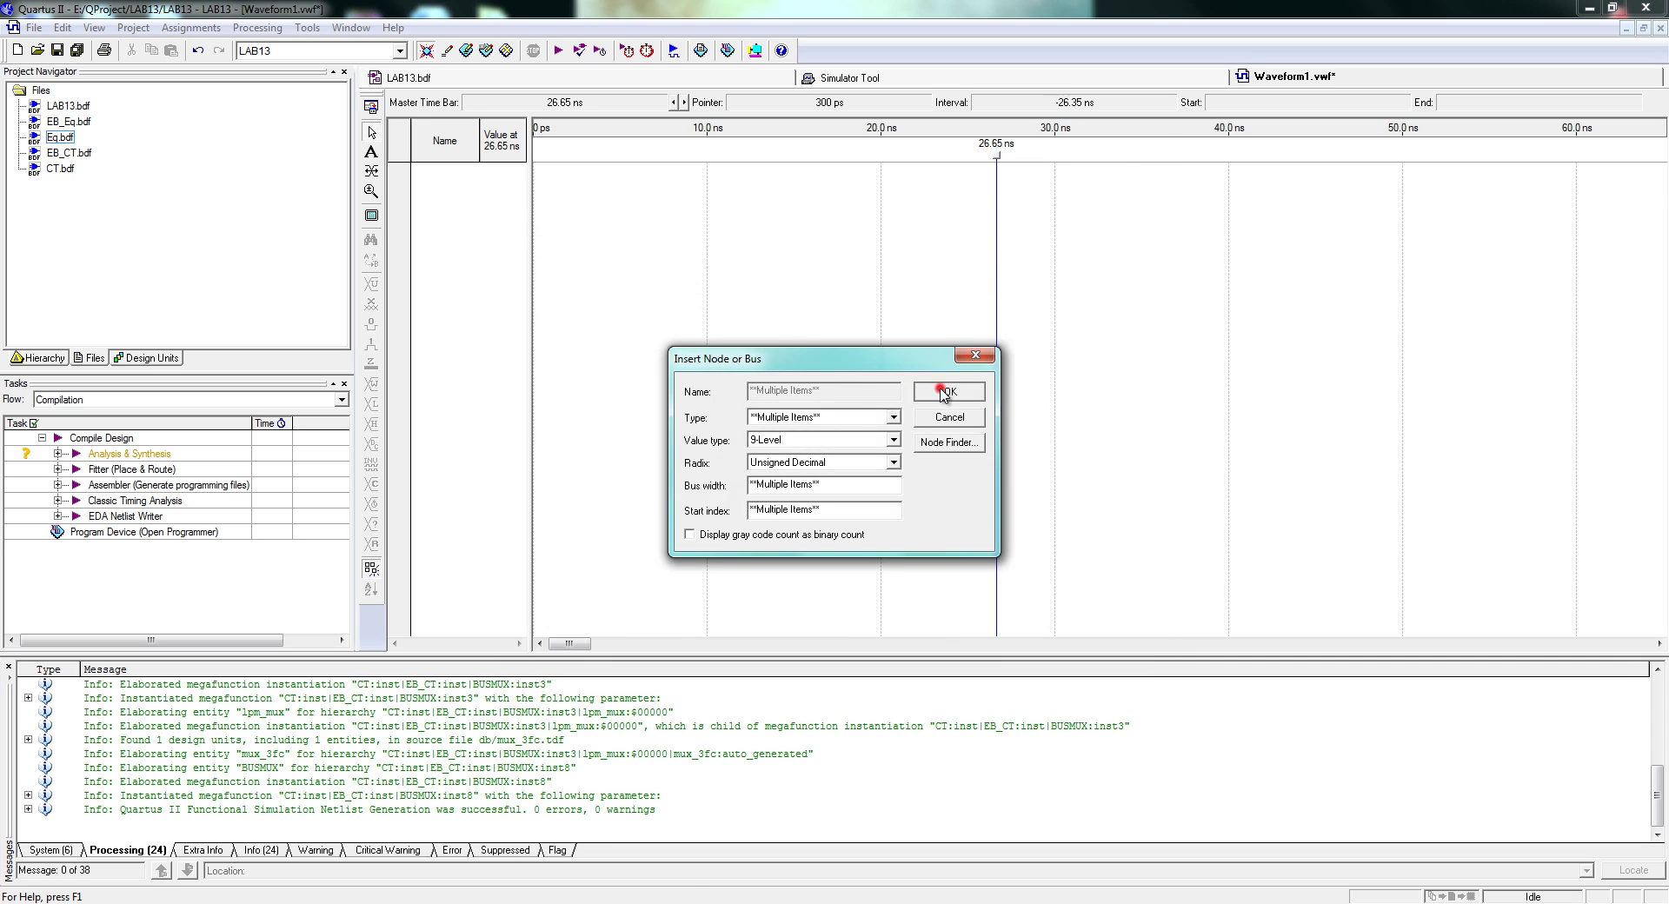
# Assign a clock with a 100 ns period to the C input waveform
pyautogui.click(464, 173)
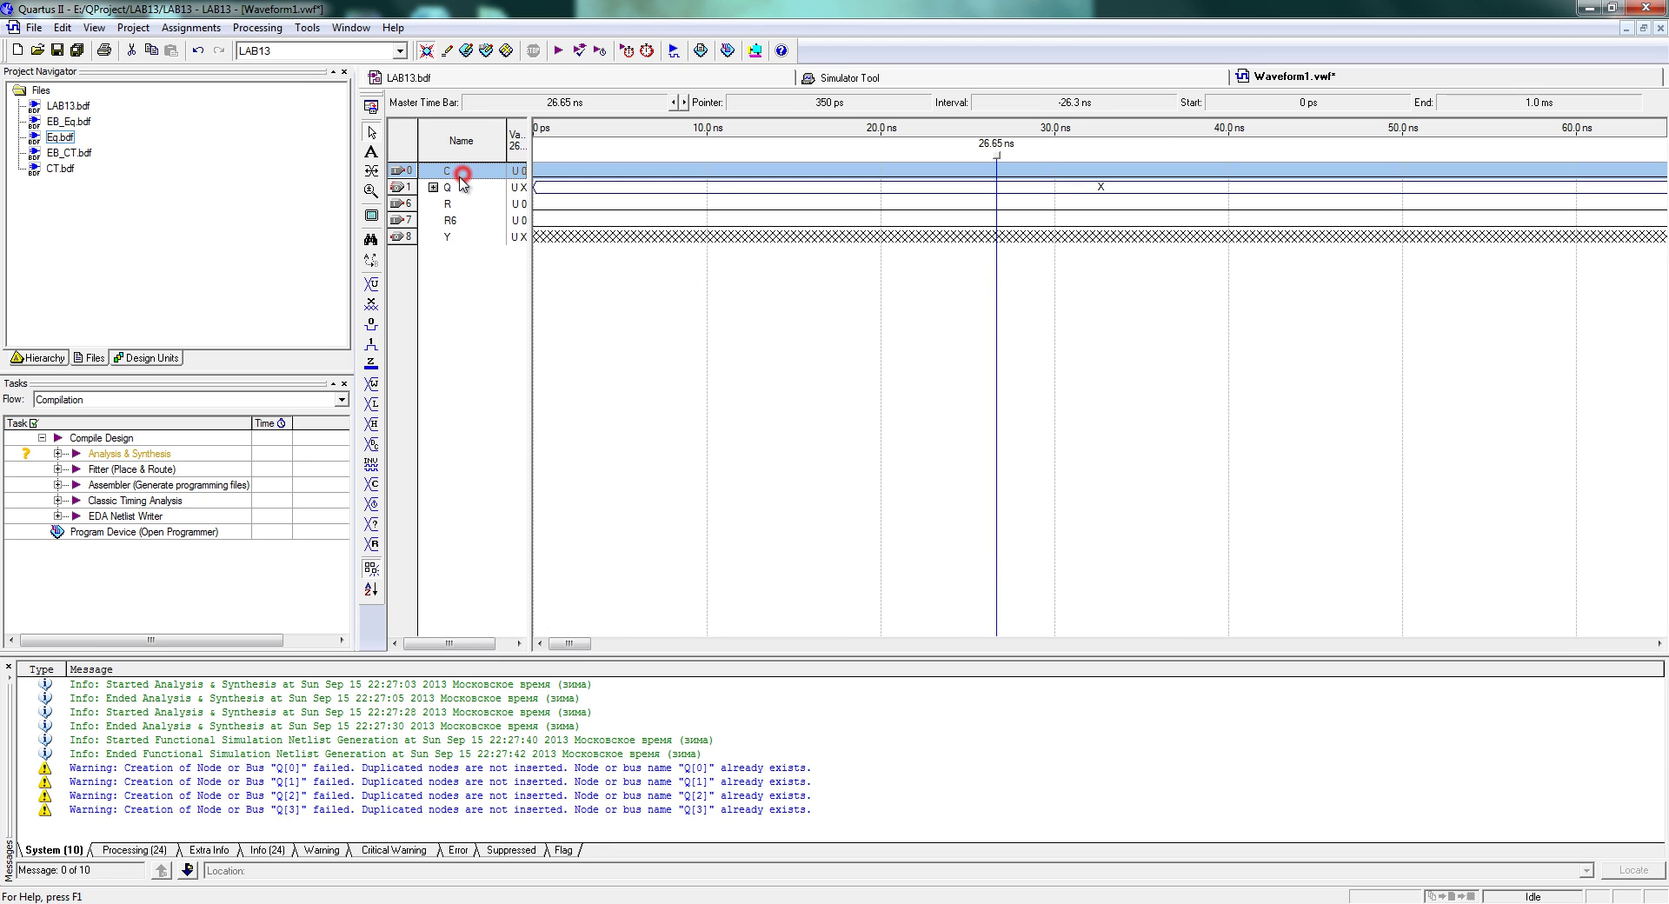
pyautogui.click(372, 479)
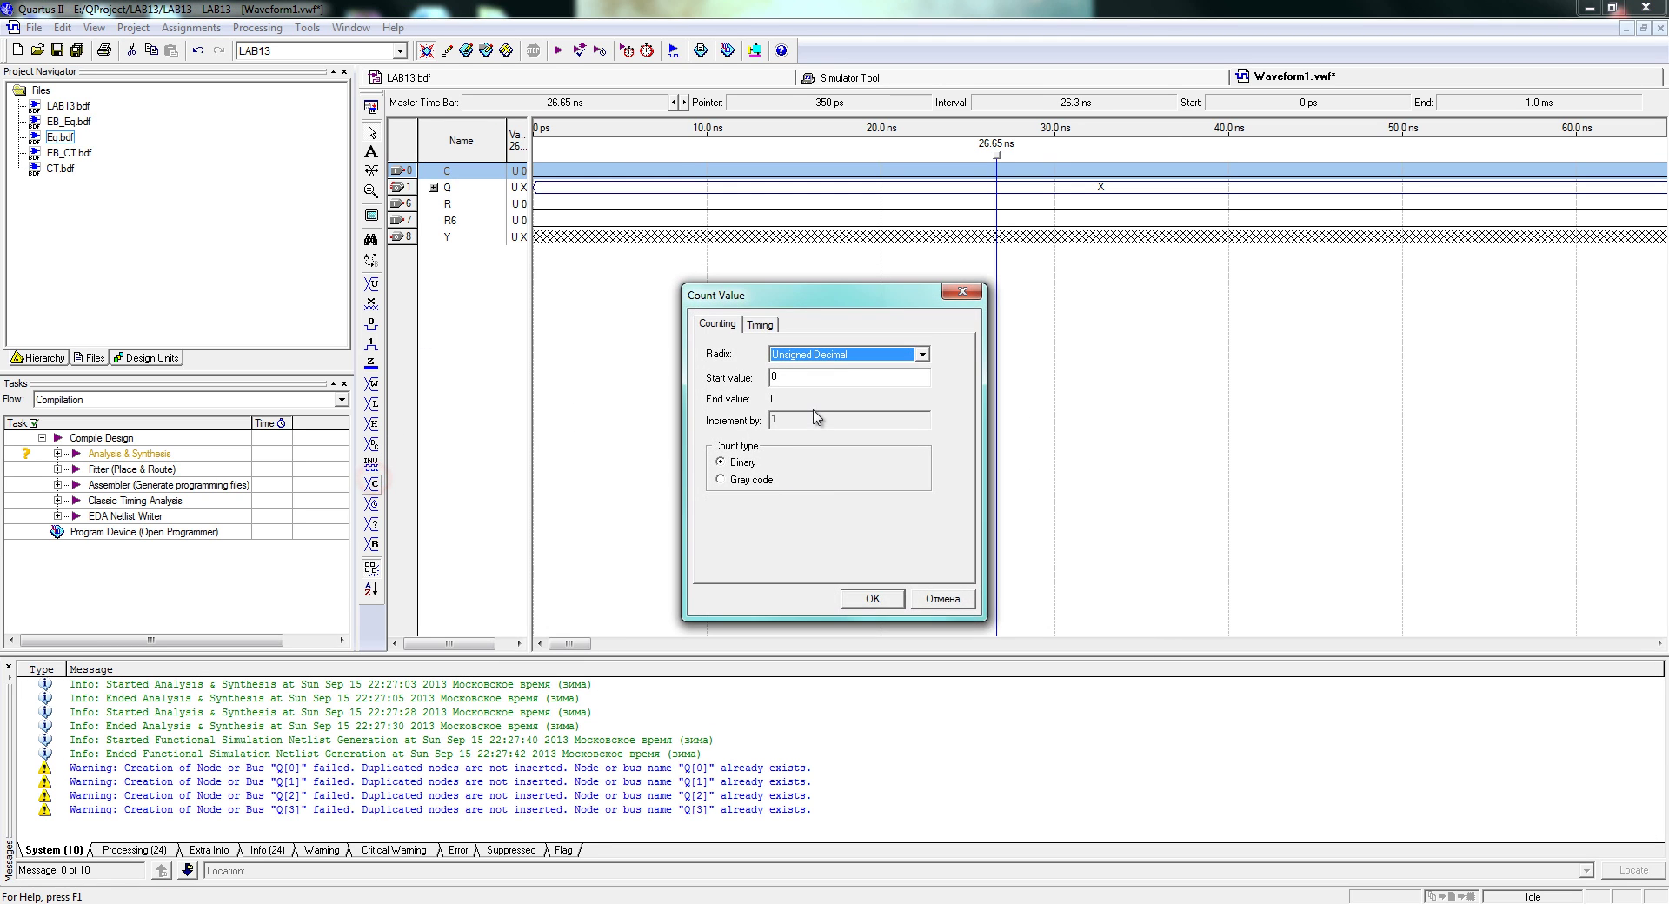
pyautogui.click(962, 291)
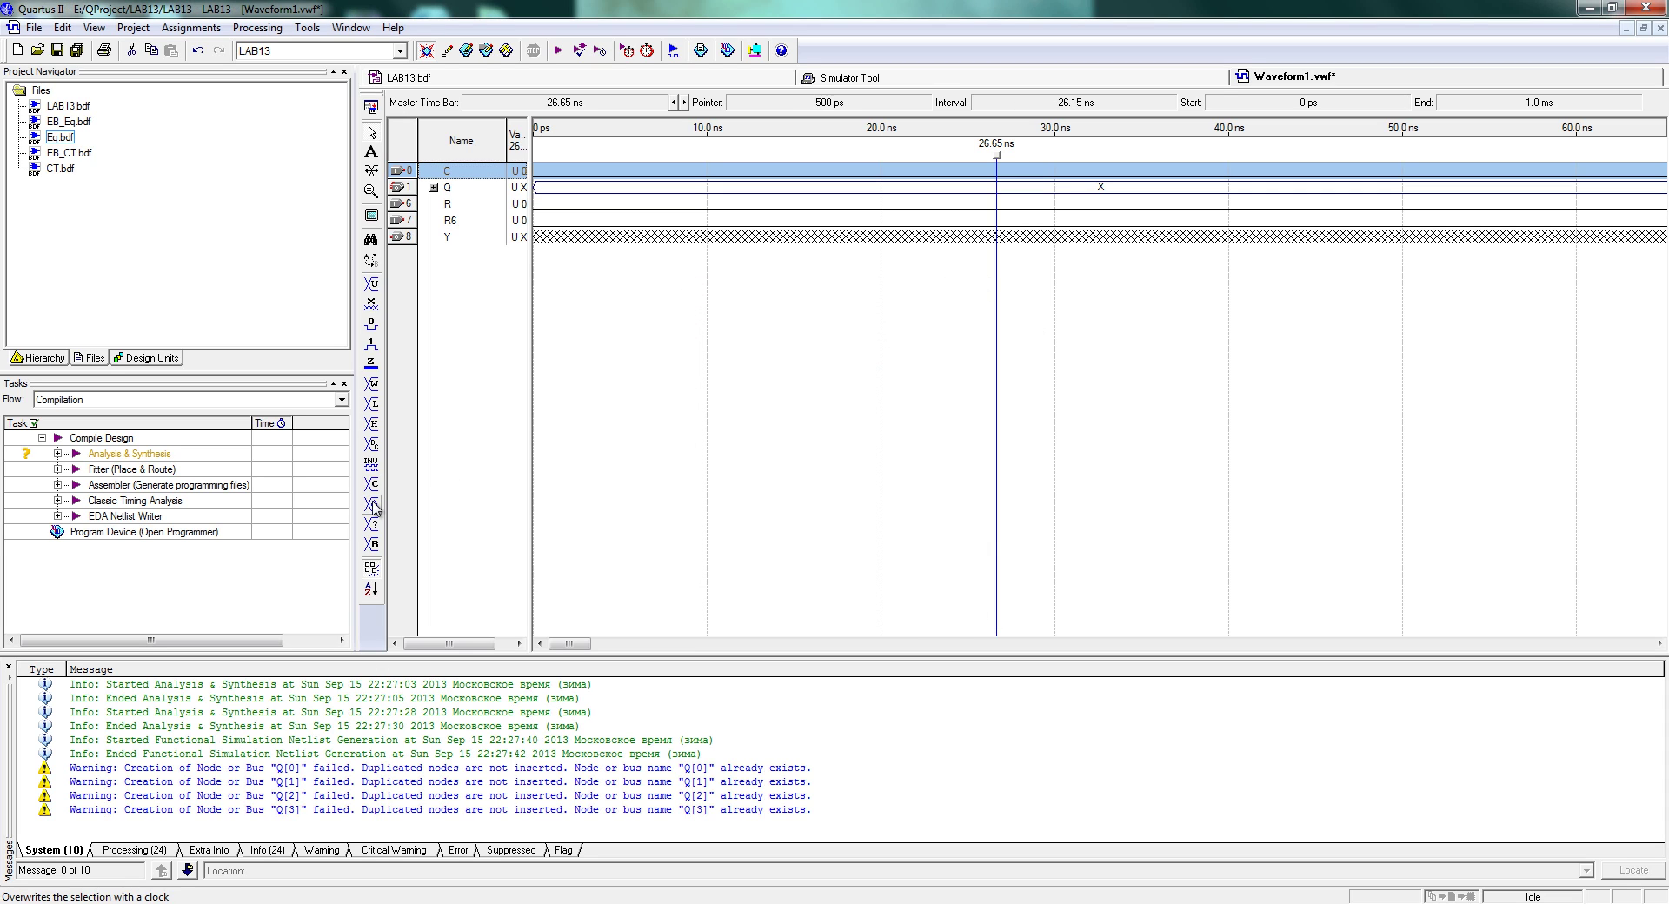
pyautogui.click(372, 504)
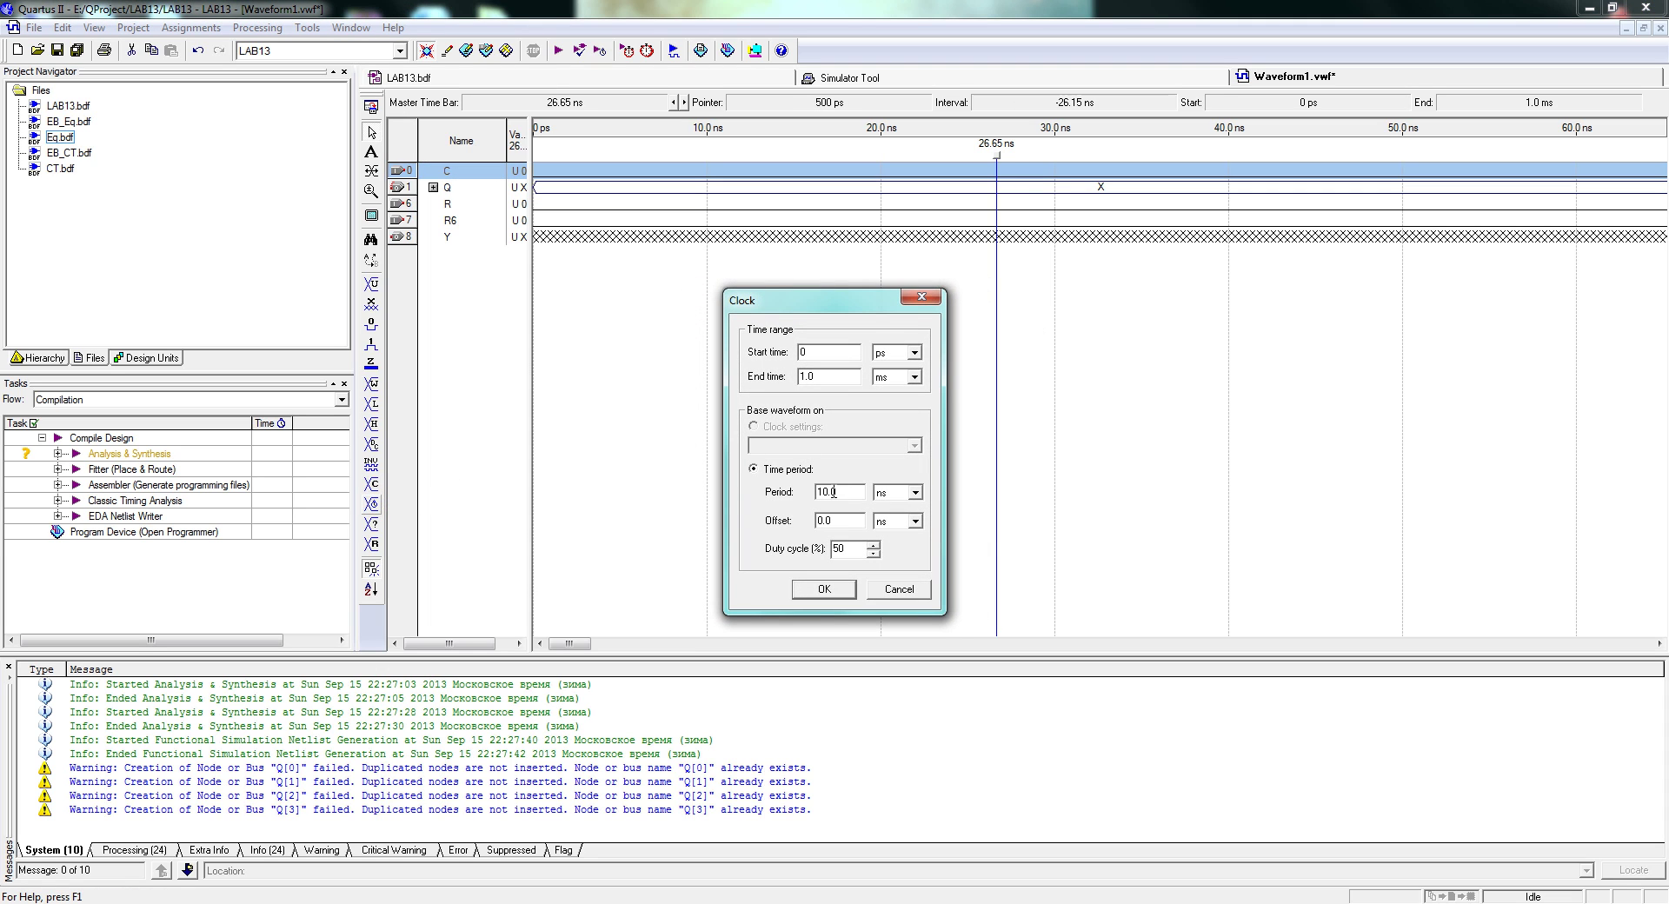
pyautogui.click(822, 589)
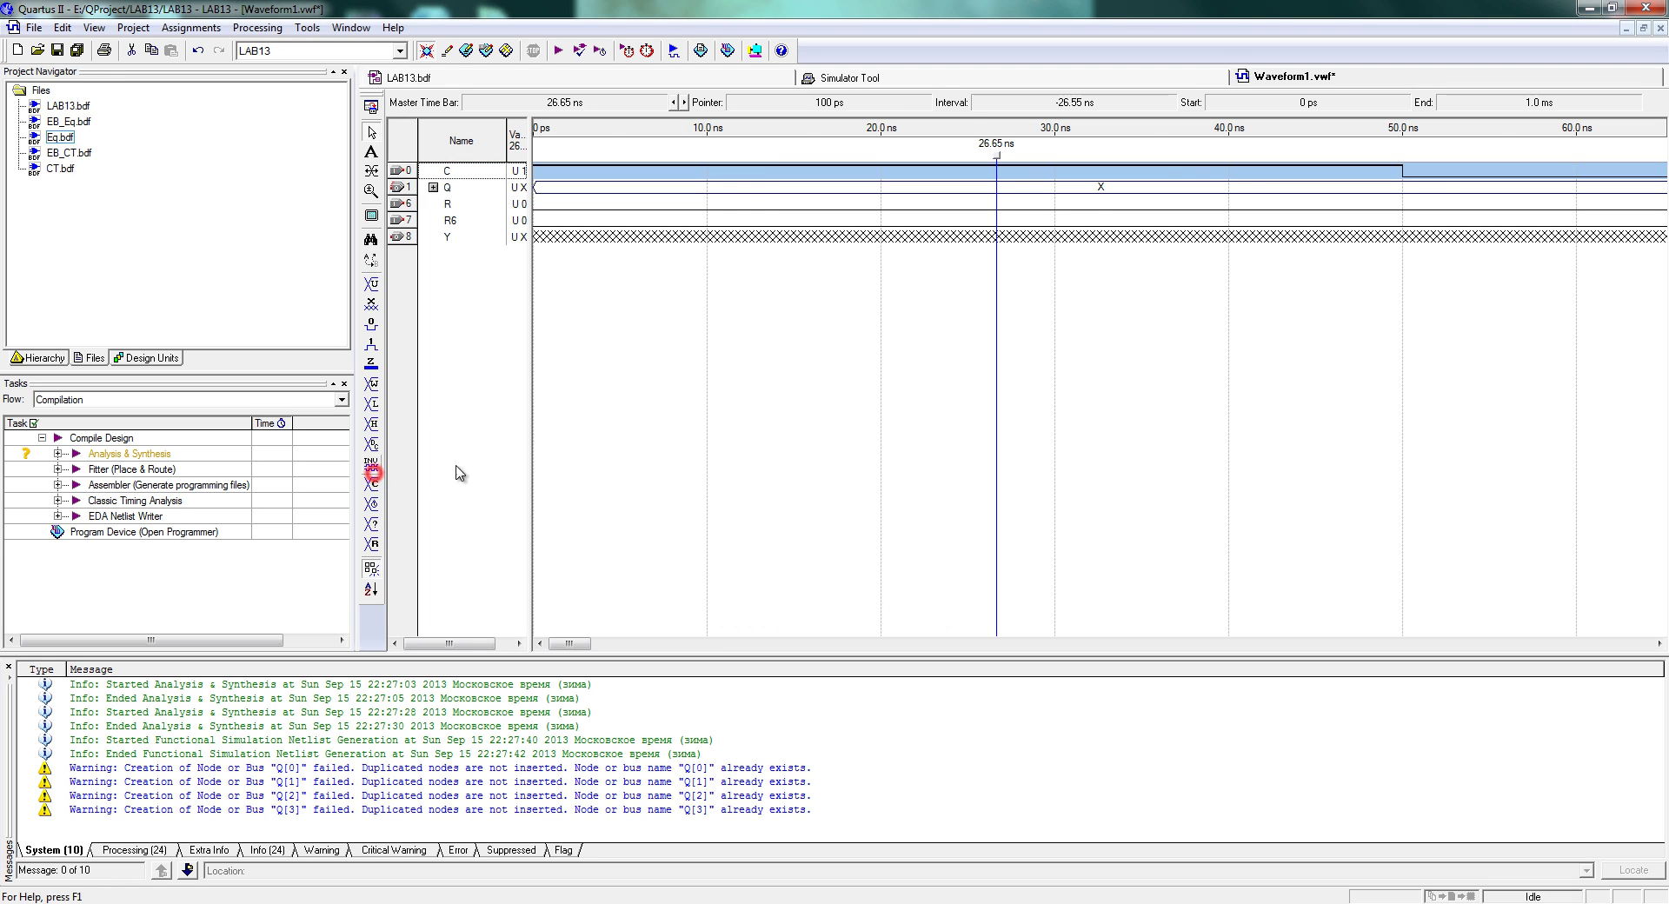
# Move the Q bus below the R and R6 inputs in the waveform list
pyautogui.keyDown('ctrl'); pyautogui.scroll(-4, 461, 473); pyautogui.keyUp('ctrl')
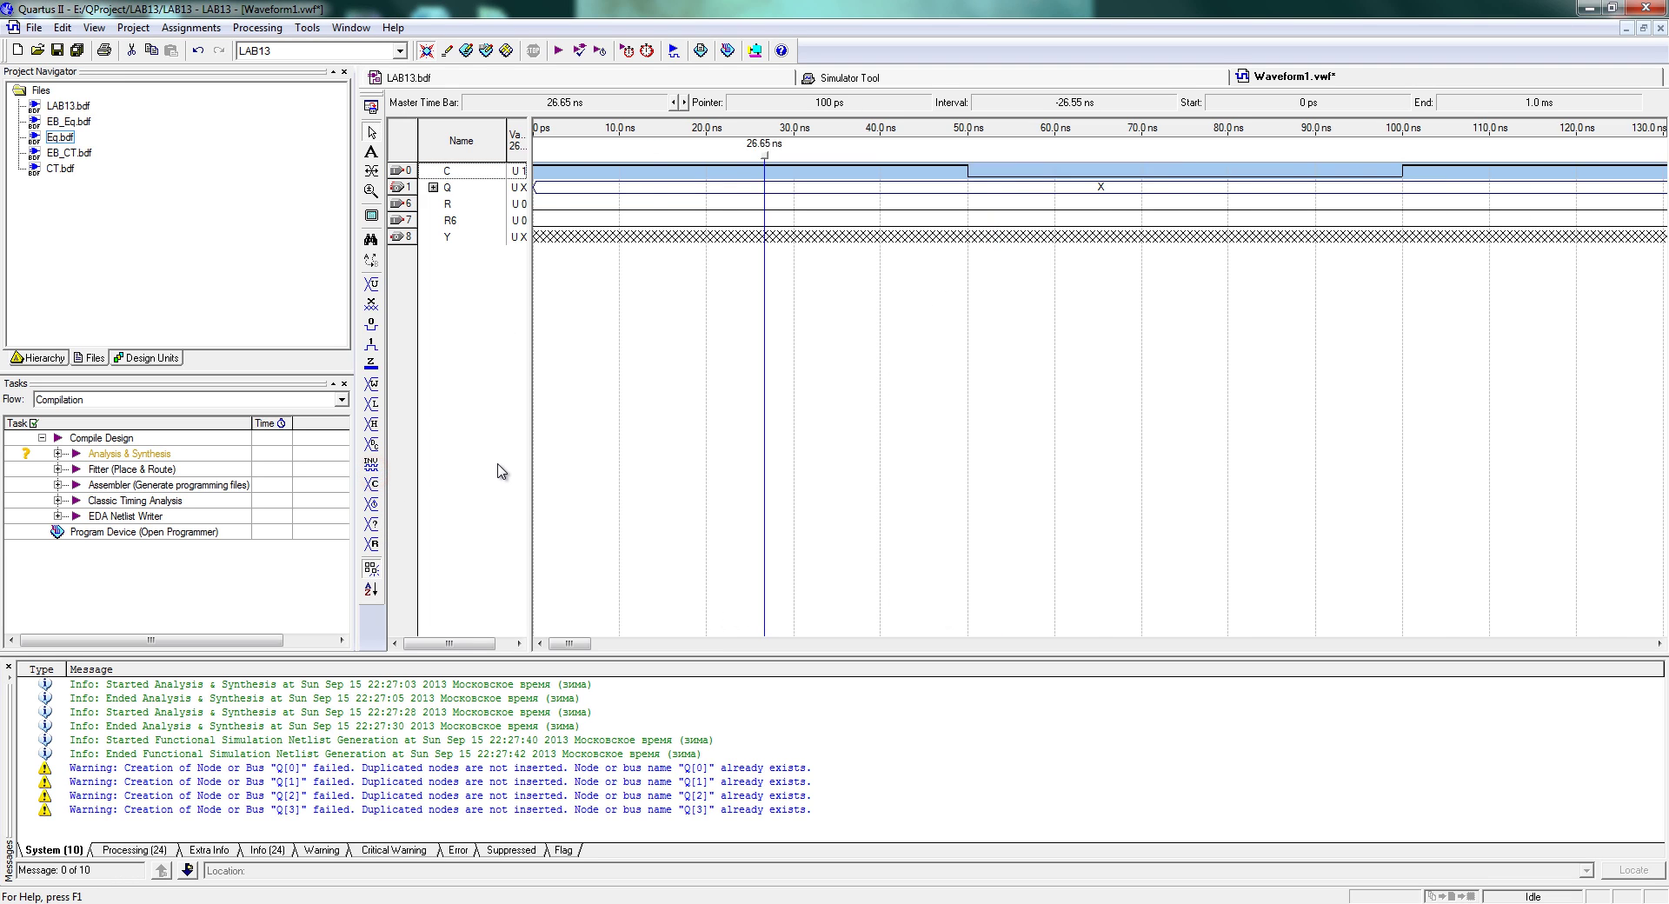
pyautogui.moveTo(453, 187); pyautogui.dragTo(477, 253)
pyautogui.click(462, 222)
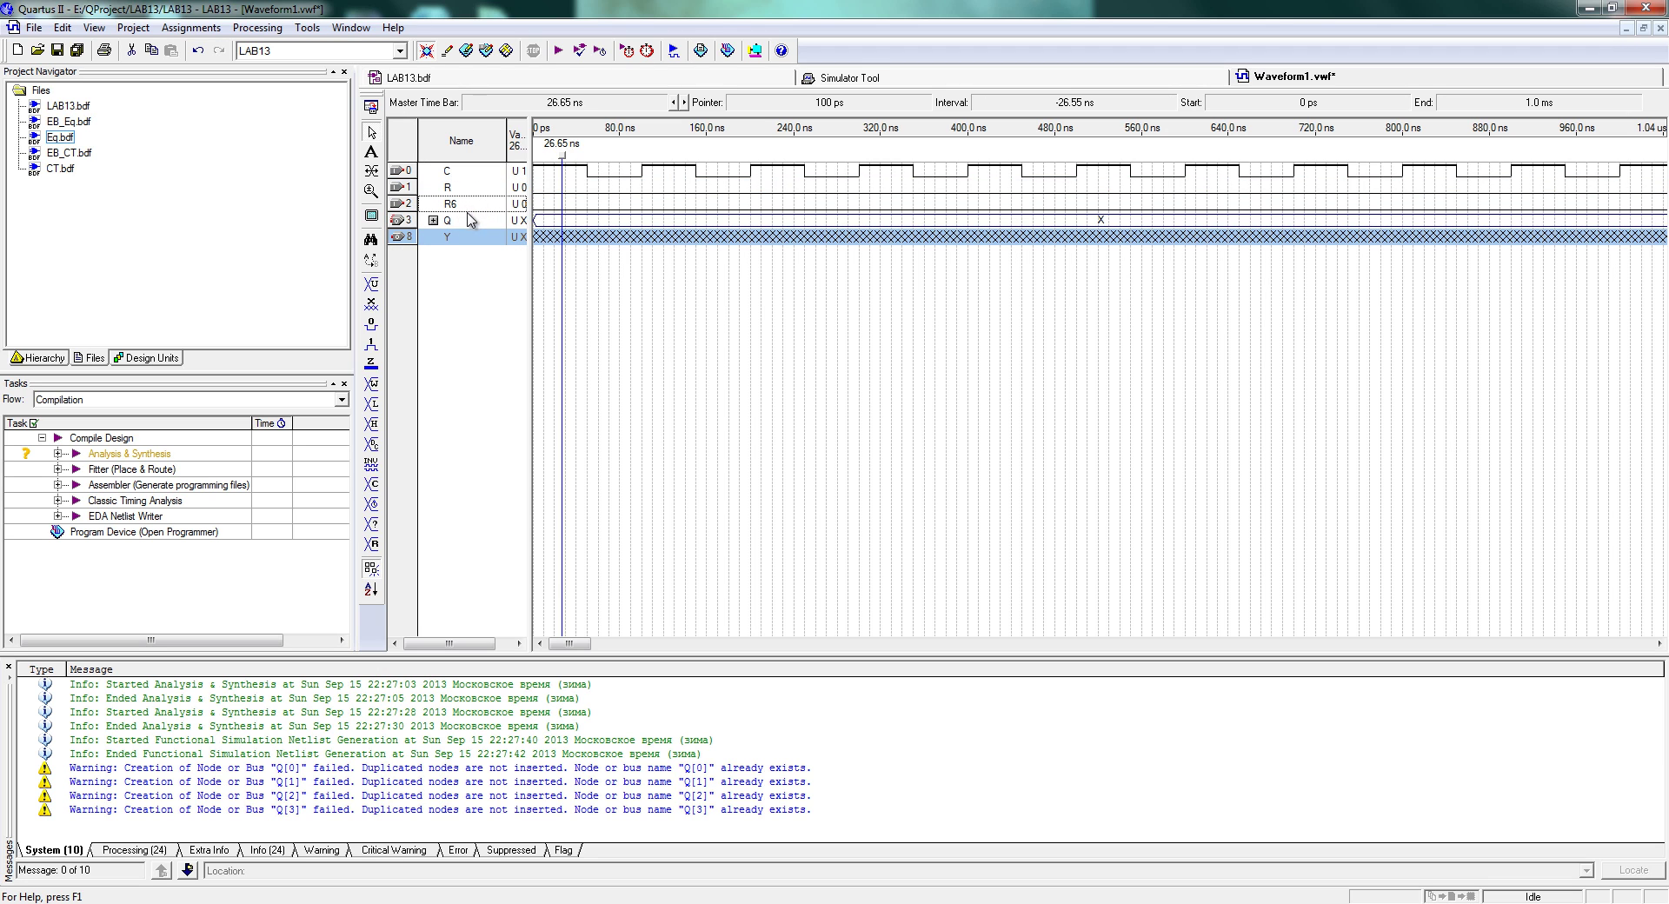
# Rename the R6 input pin in the LAB13 schematic to T
pyautogui.click(476, 79)
pyautogui.doubleClick(448, 279)
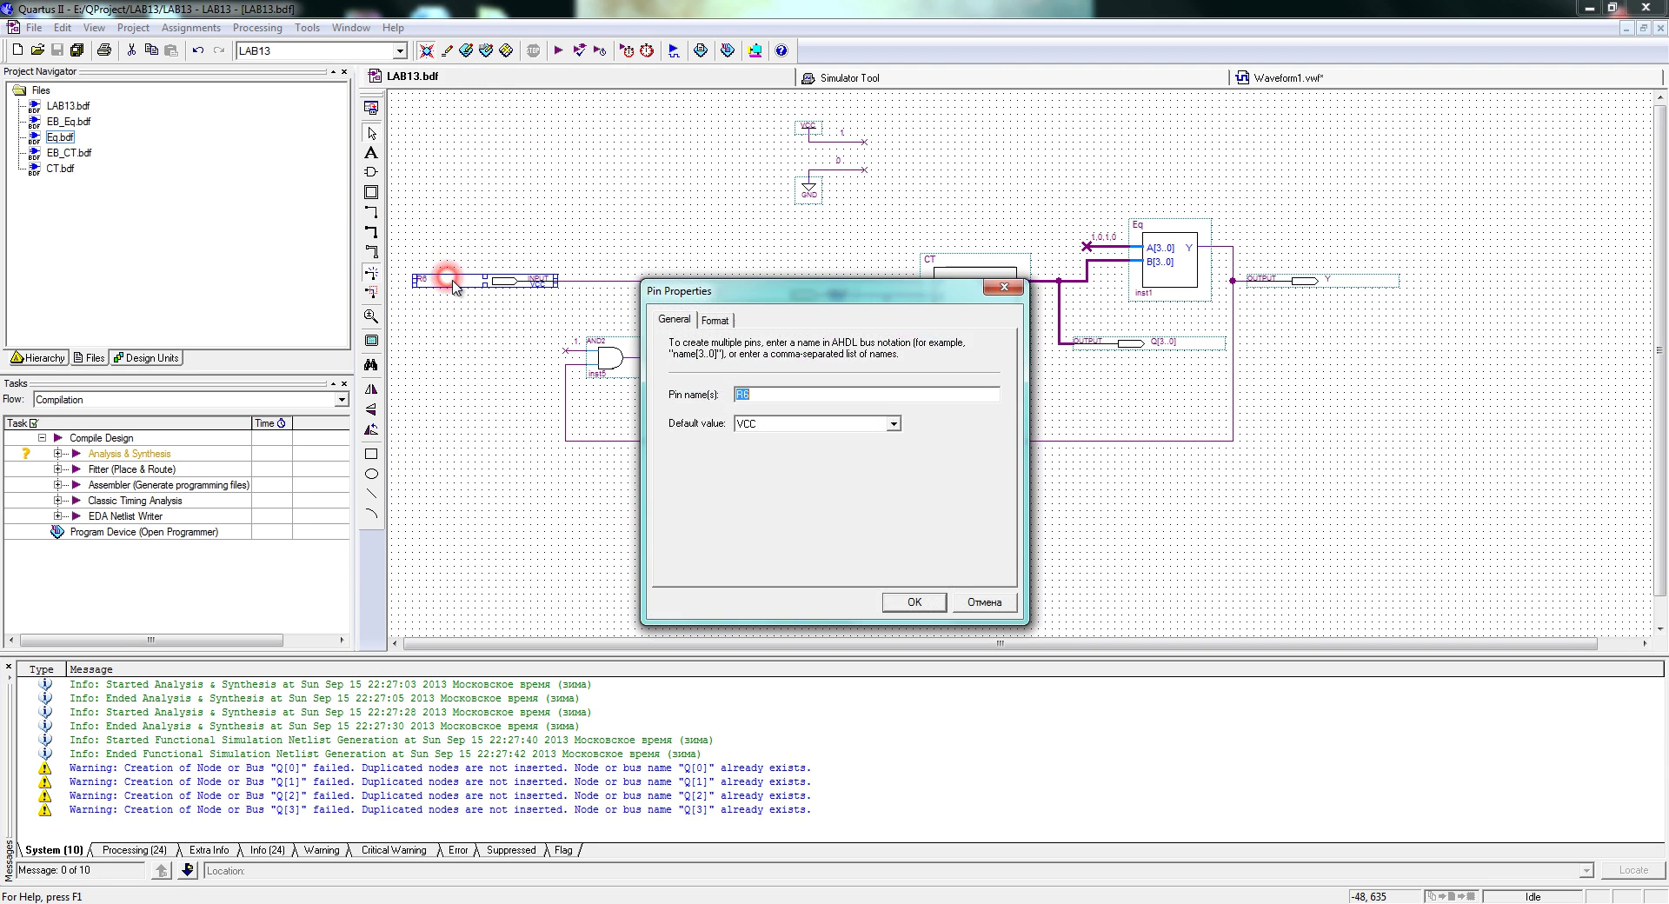
pyautogui.write('T')
pyautogui.click(912, 602)
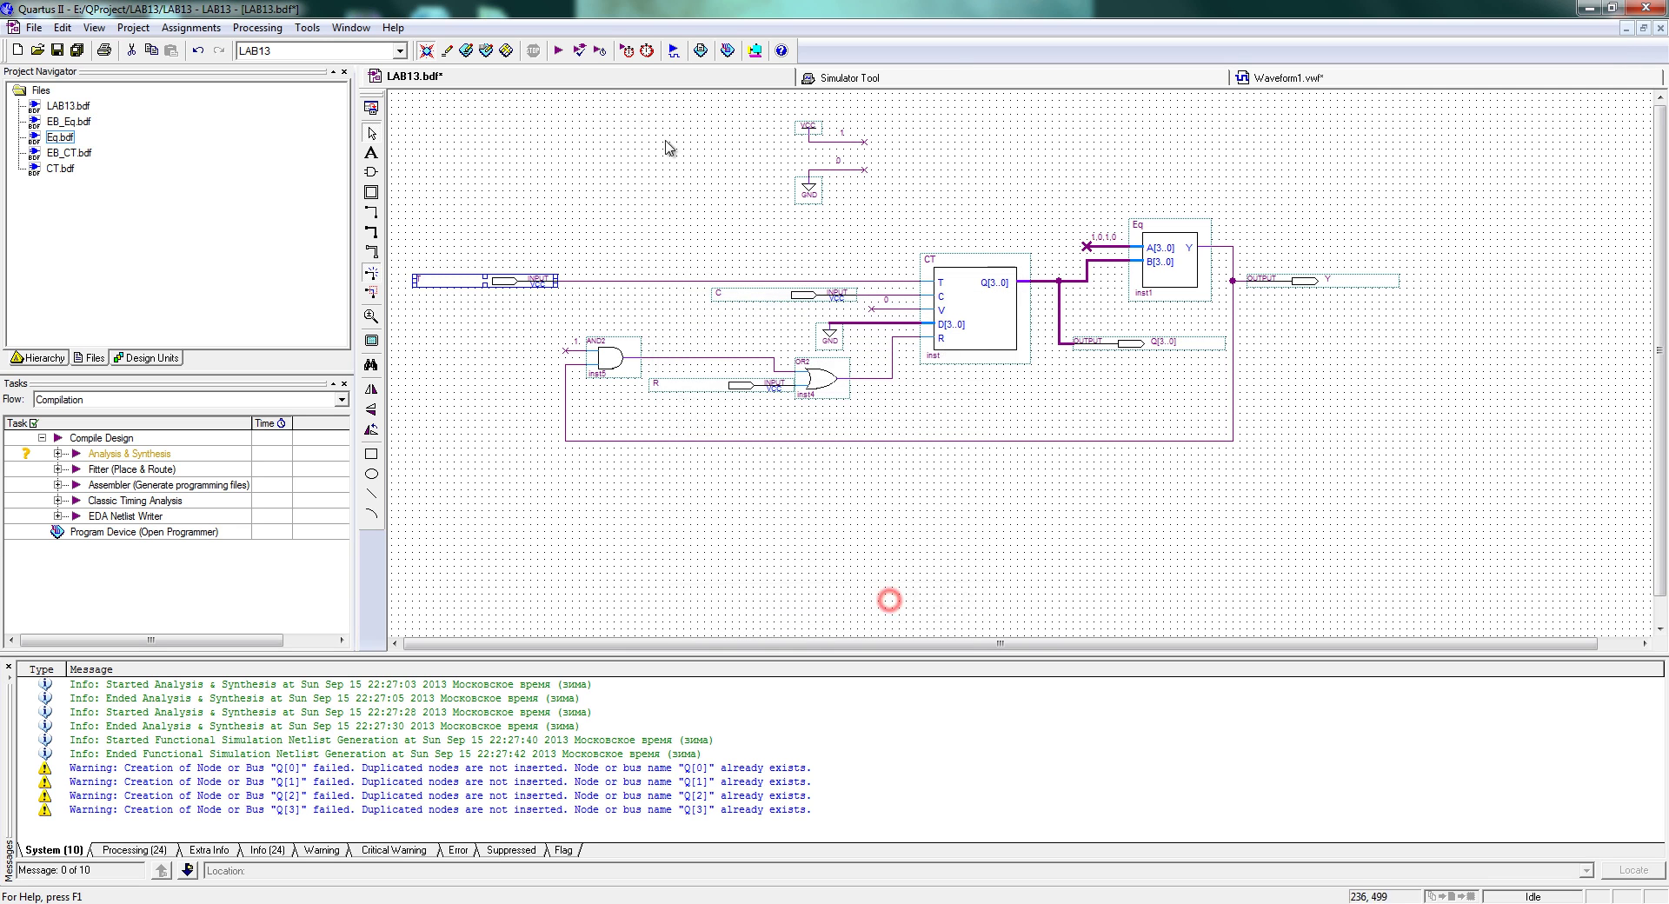
# Rerun Analysis & Synthesis, saving the schematic changes and the waveform file as LAB13 in the project
pyautogui.click(580, 50)
pyautogui.click(765, 498)
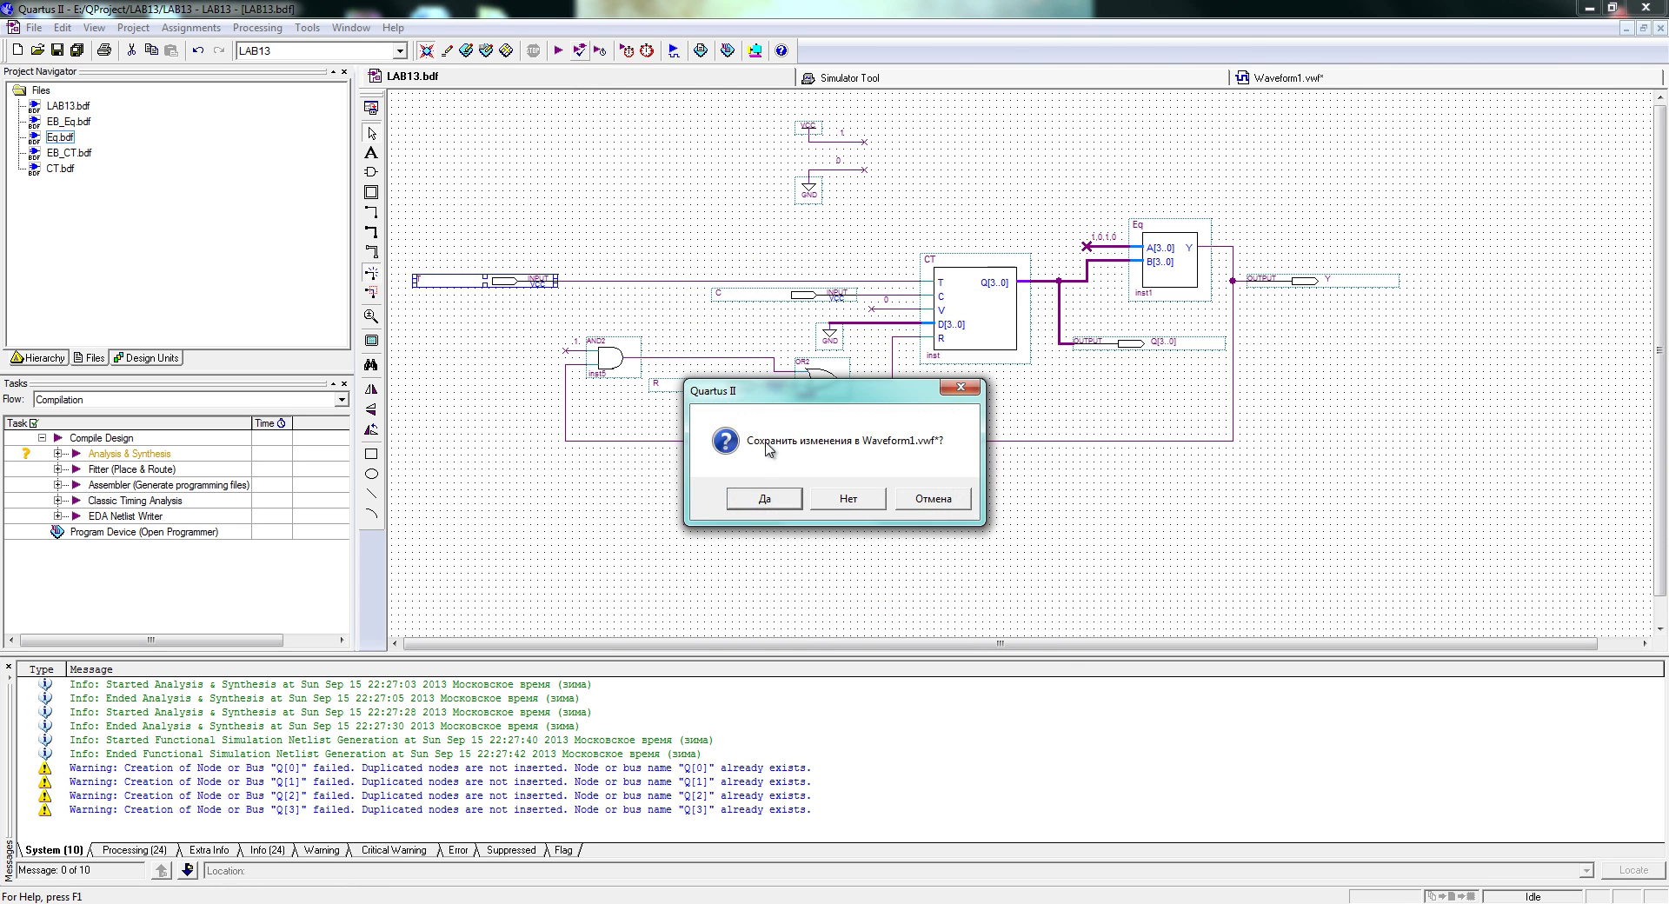
pyautogui.click(765, 498)
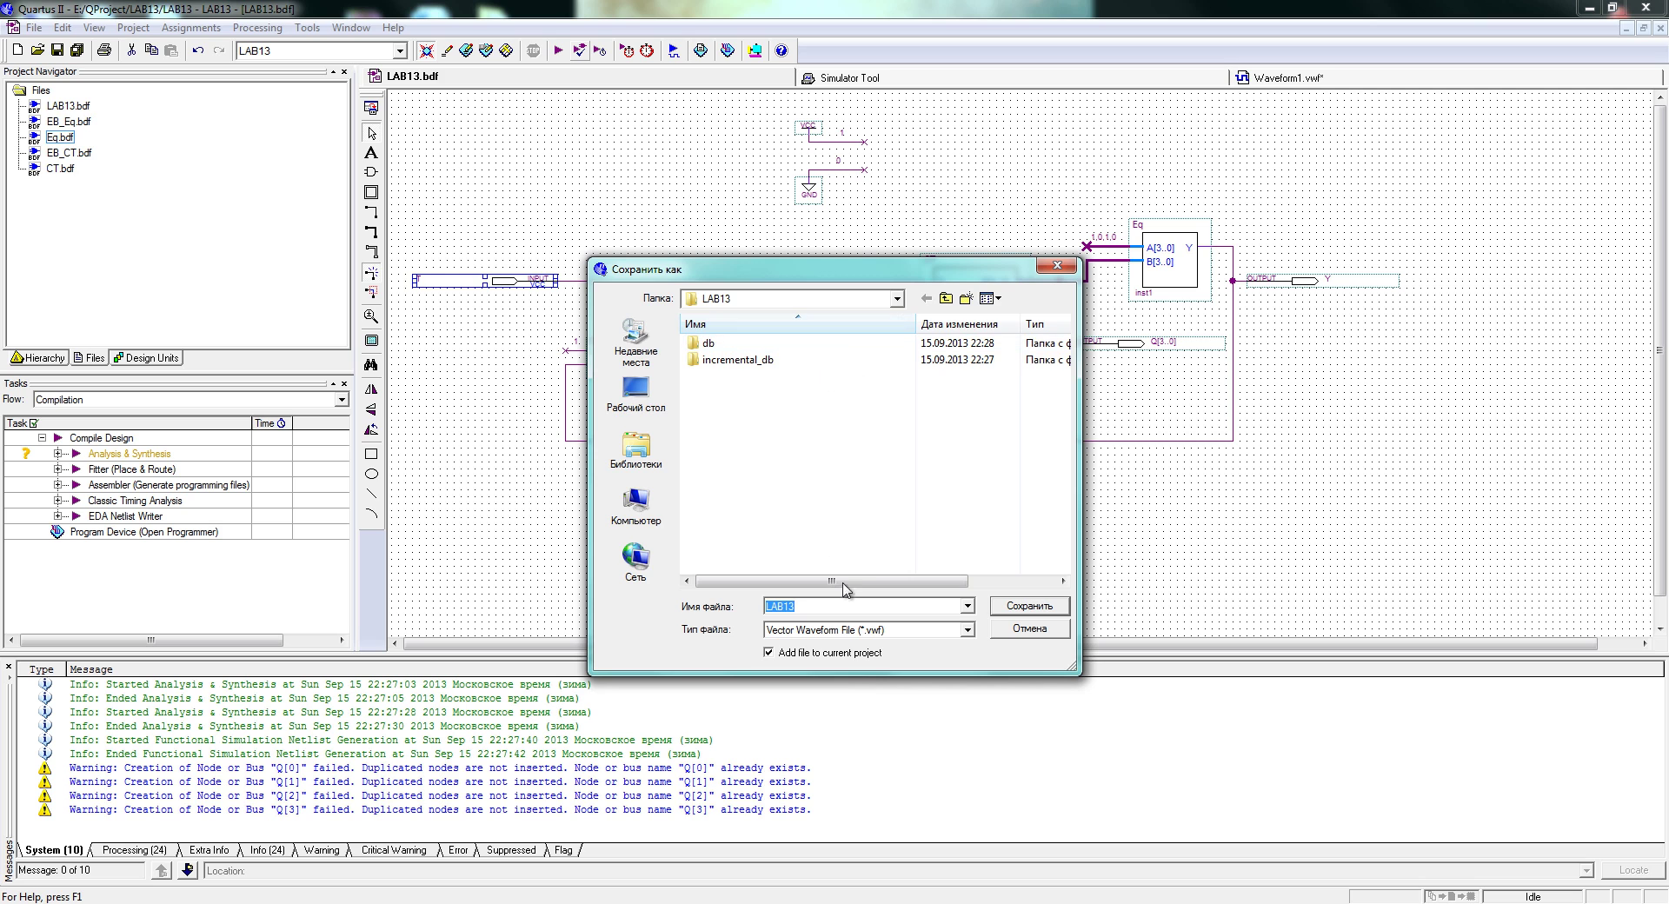
pyautogui.click(1010, 612)
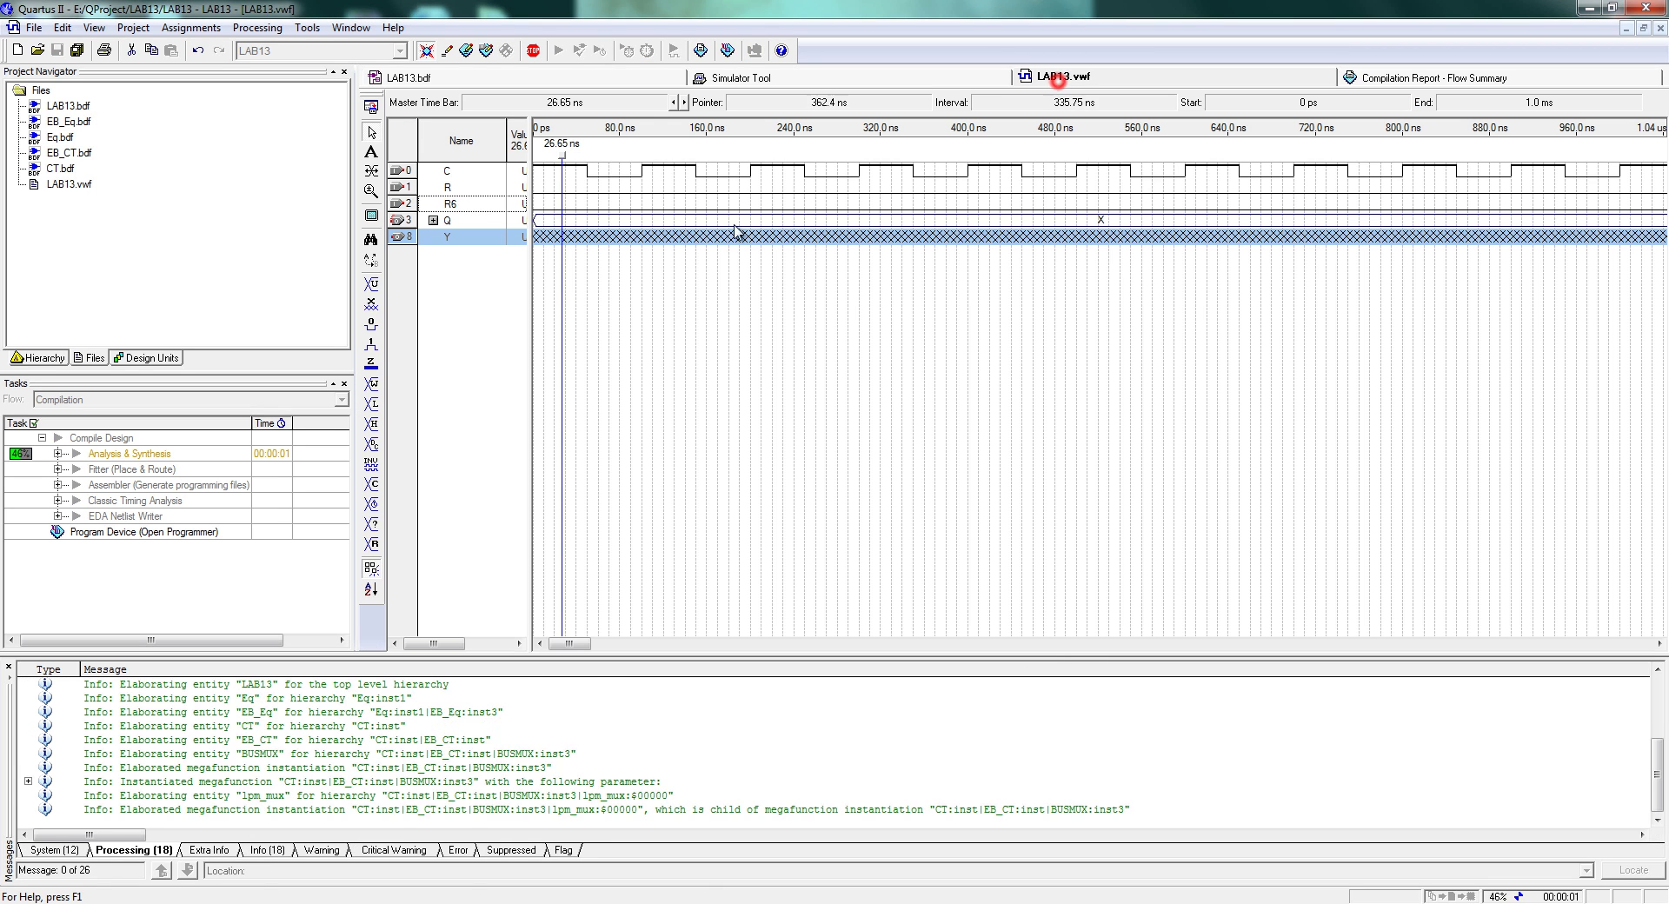
# Rename the R6 input in the LAB13.vwf waveform list to T
pyautogui.click(449, 204)
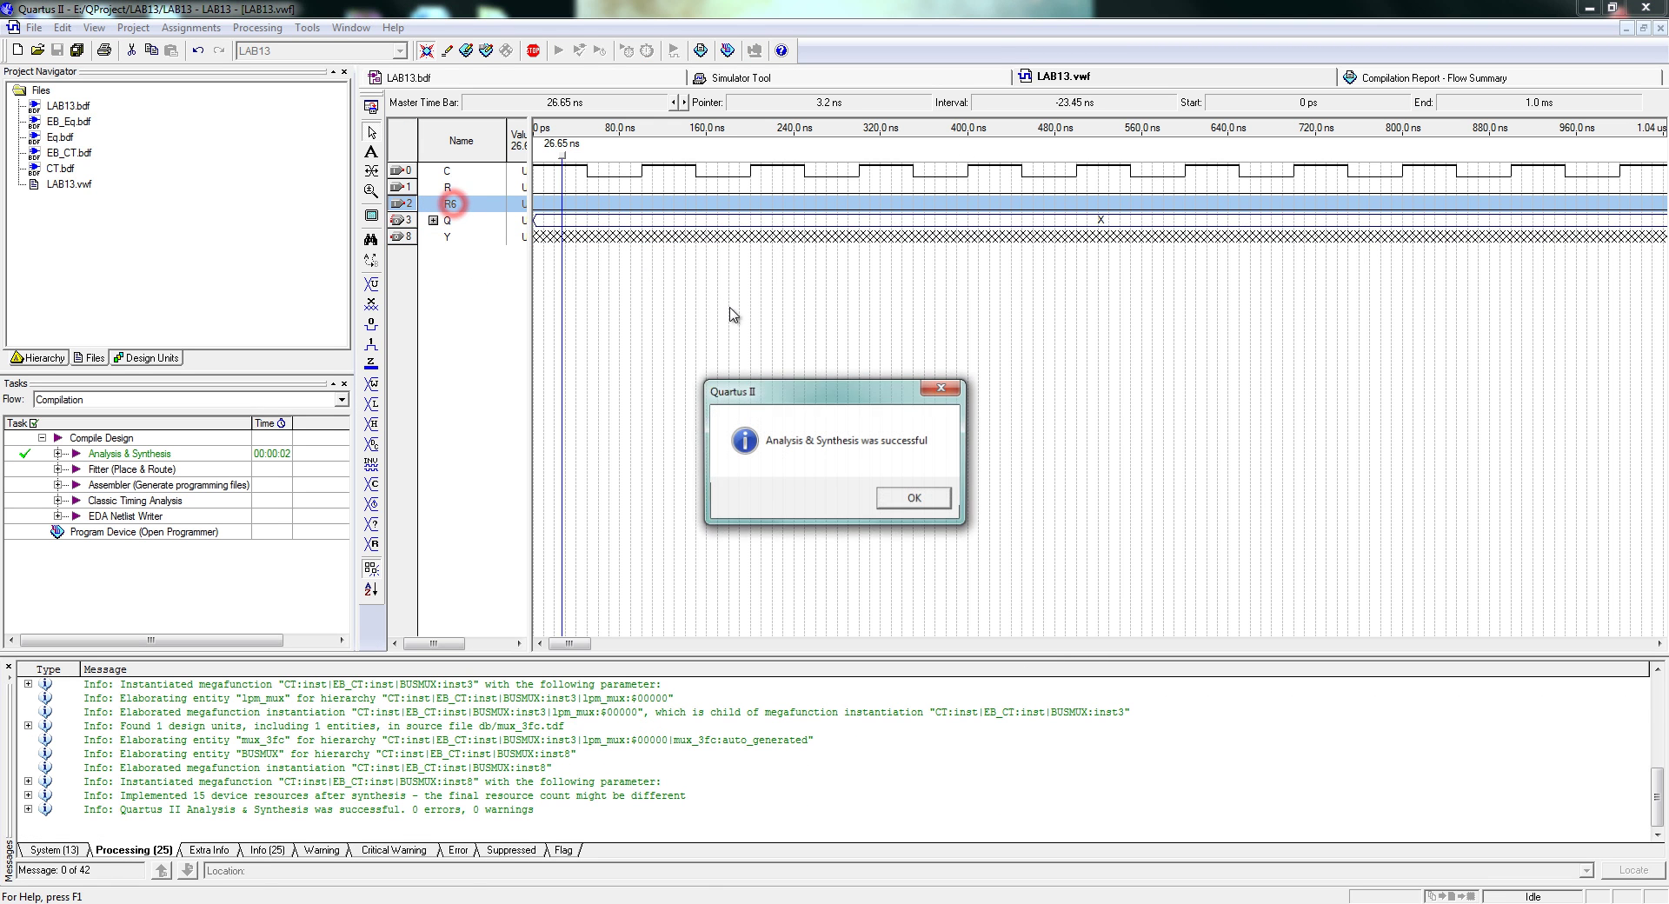
pyautogui.click(915, 498)
pyautogui.click(449, 203)
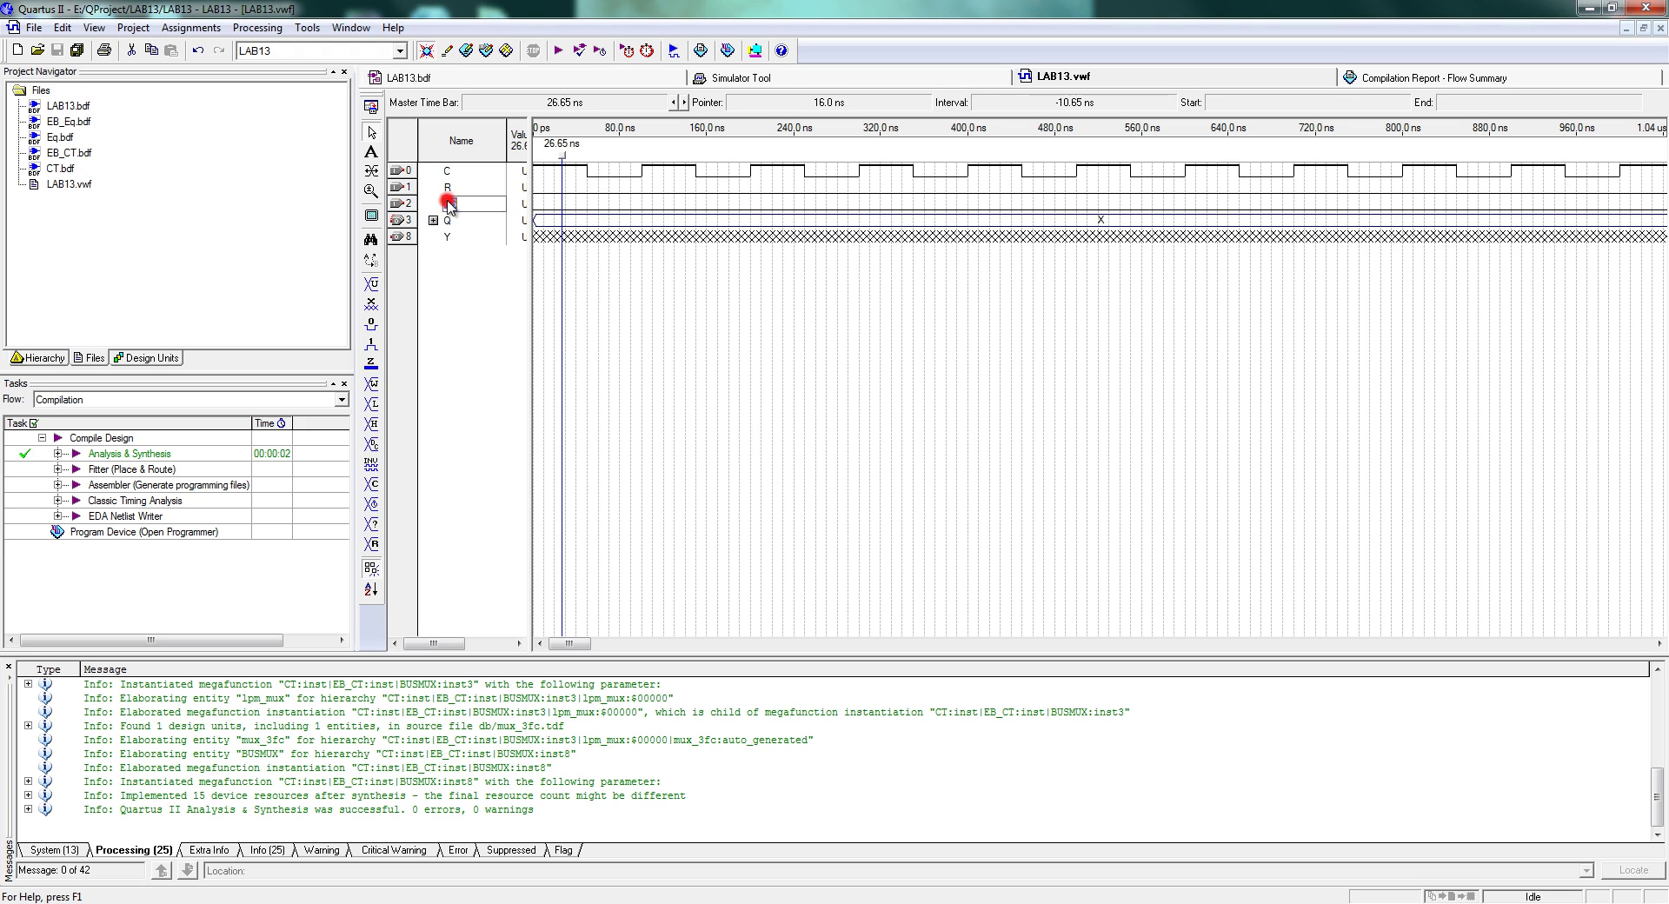
pyautogui.write('T')
pyautogui.click(450, 335)
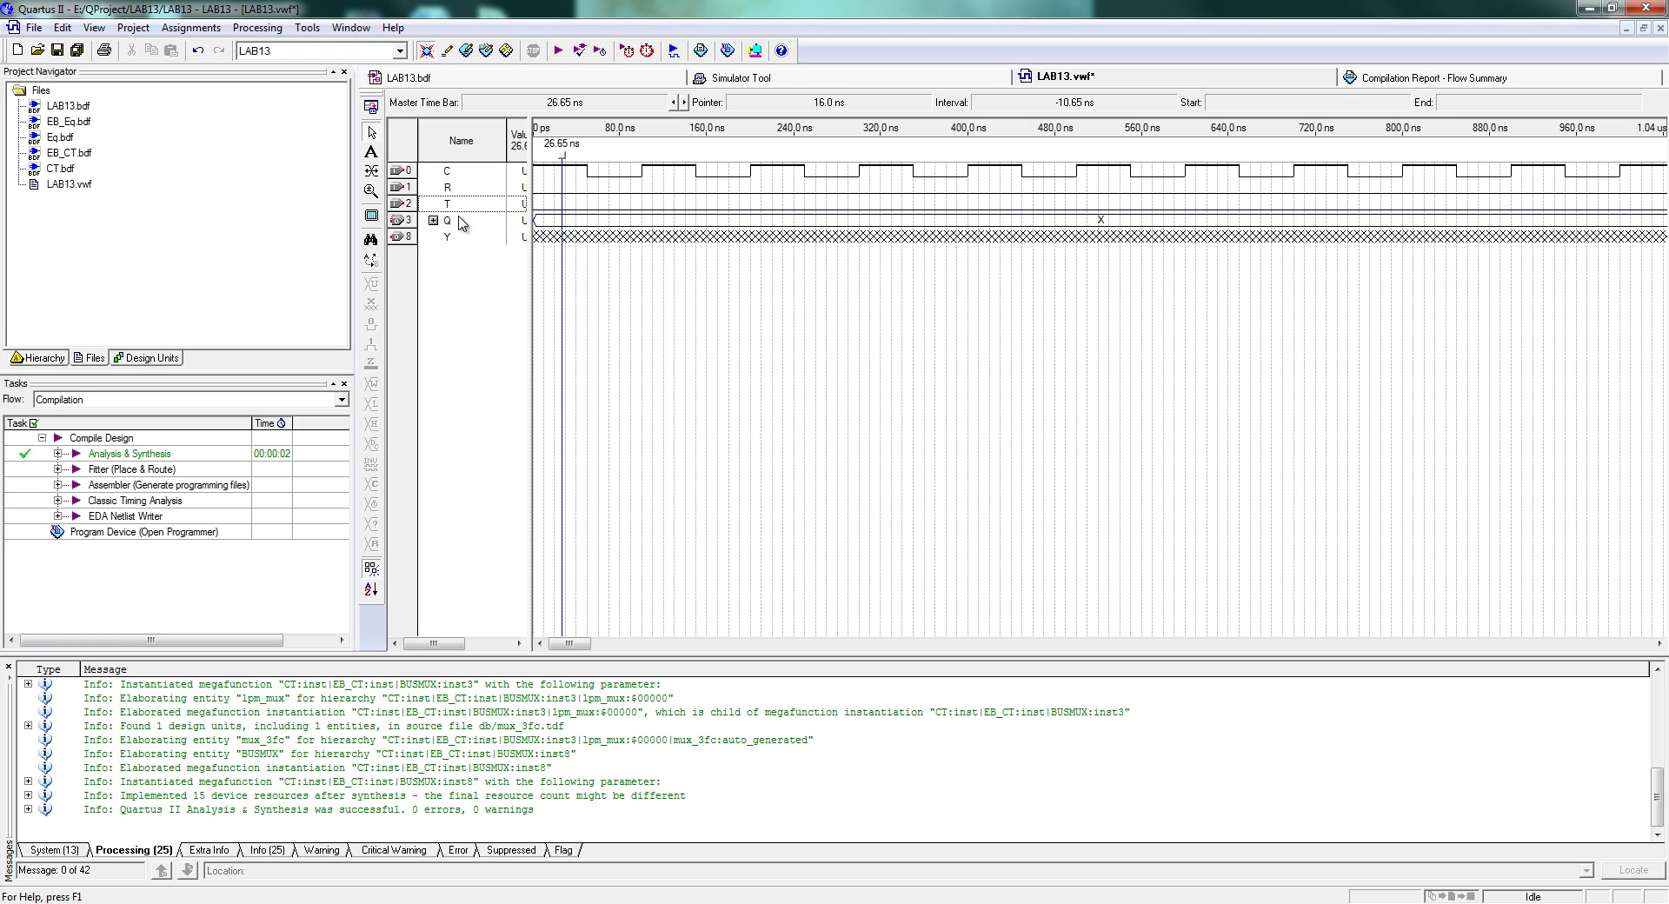
# Generate the functional simulation netlist, saving the waveform changes, and choose LAB13.vwf as the simulation input
pyautogui.click(722, 82)
pyautogui.click(1060, 187)
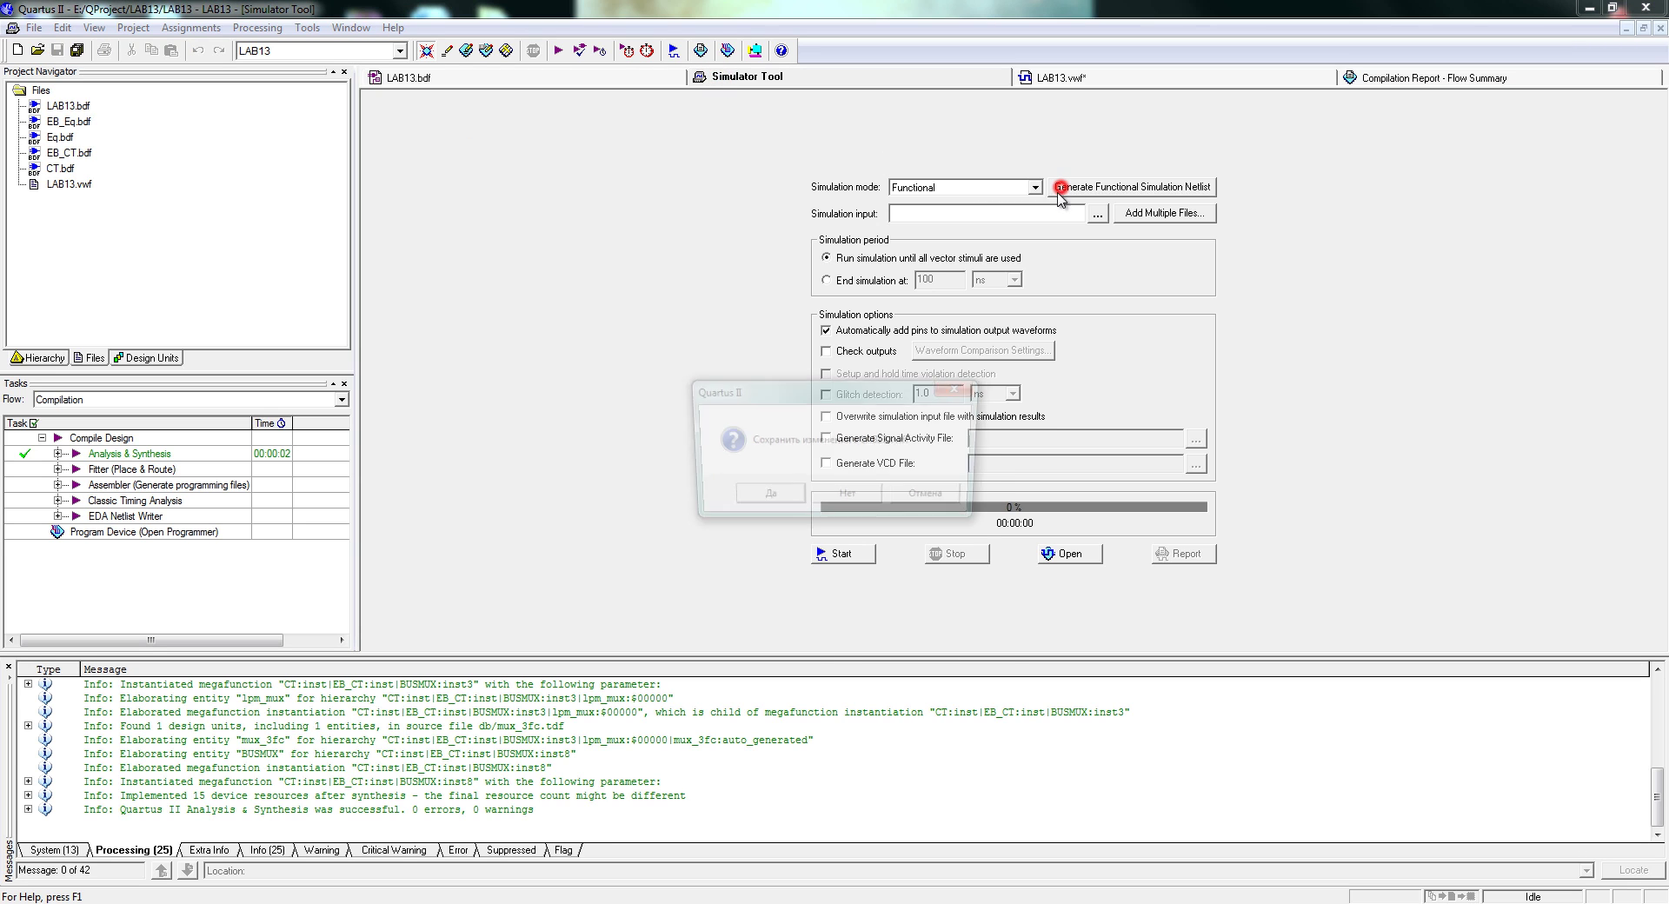
pyautogui.click(764, 498)
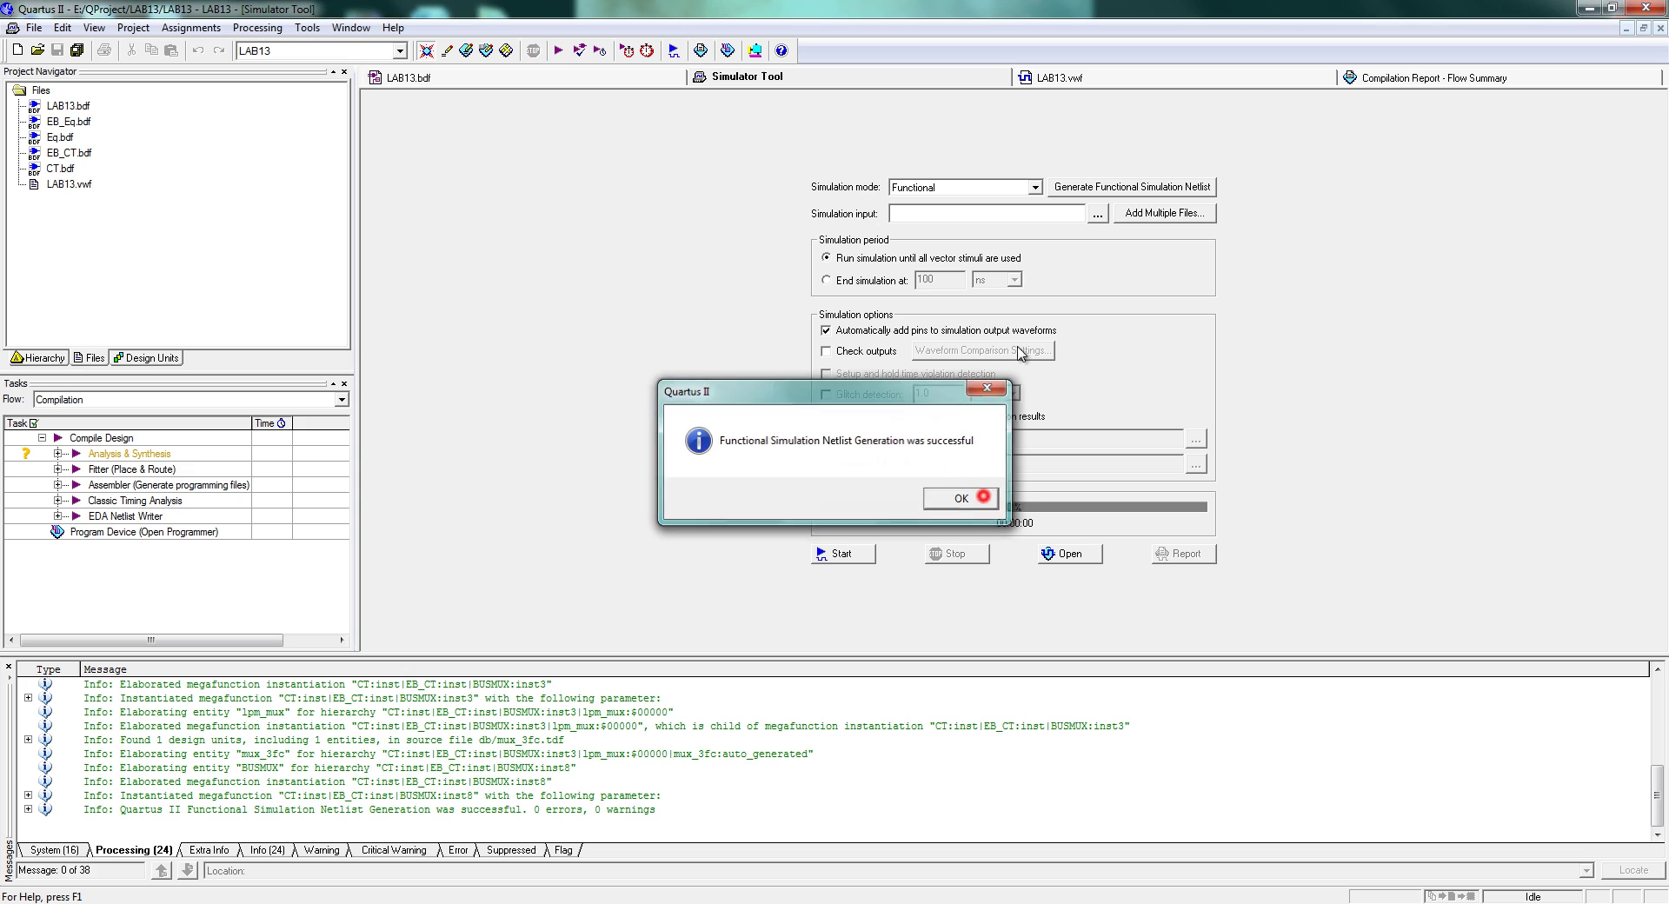
pyautogui.click(962, 498)
pyautogui.click(1097, 213)
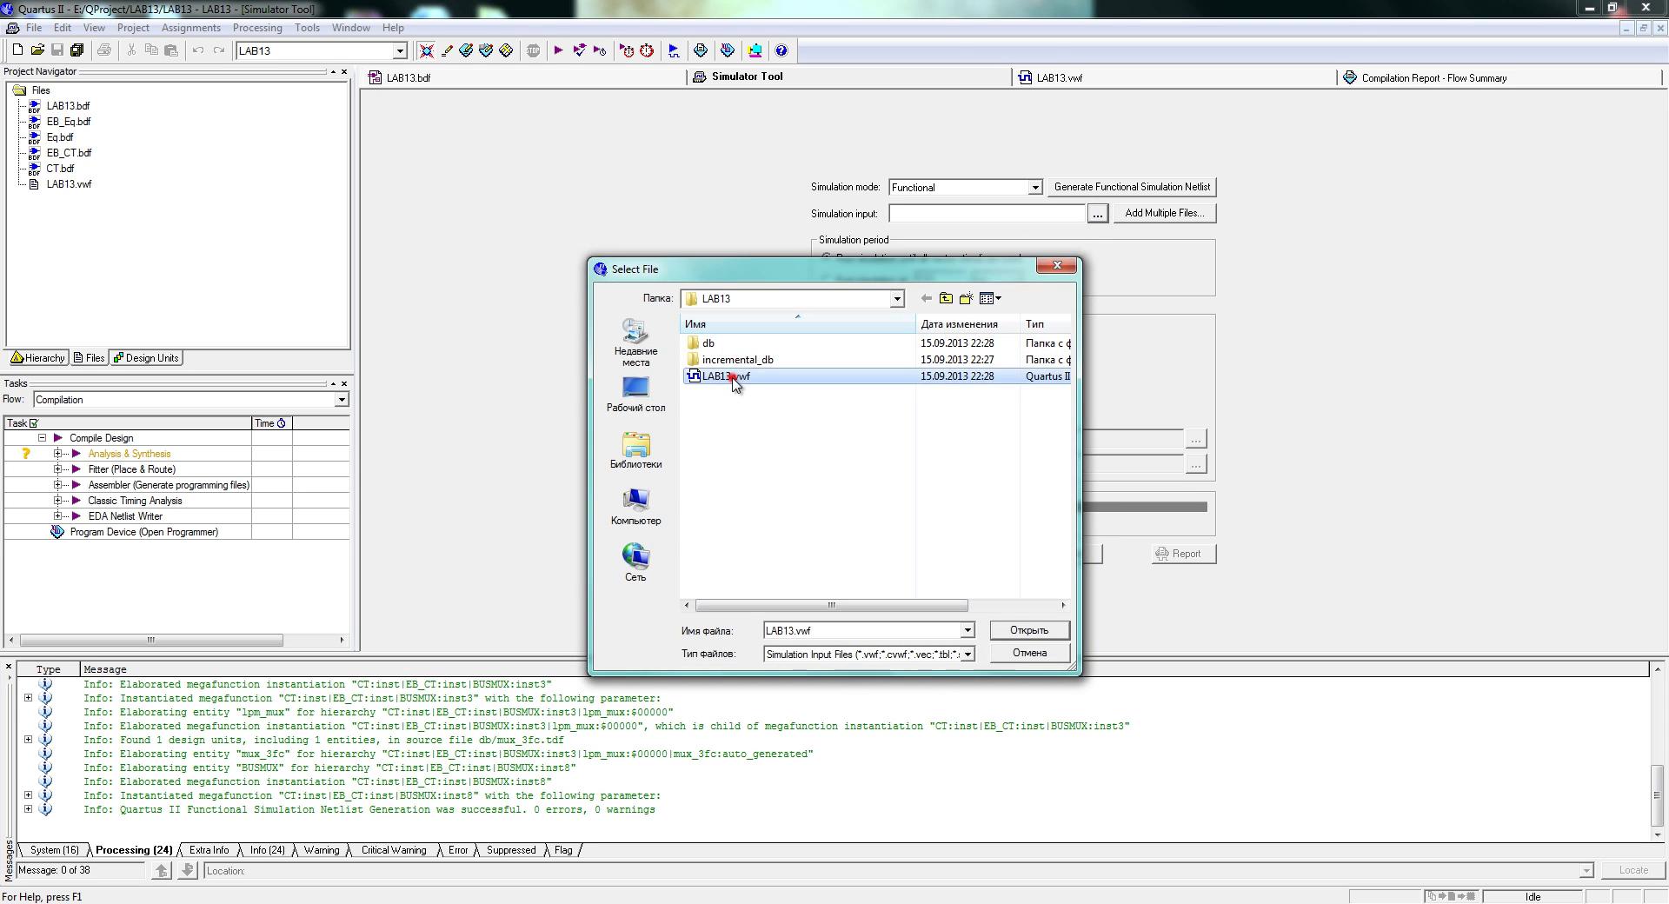
pyautogui.doubleClick(730, 377)
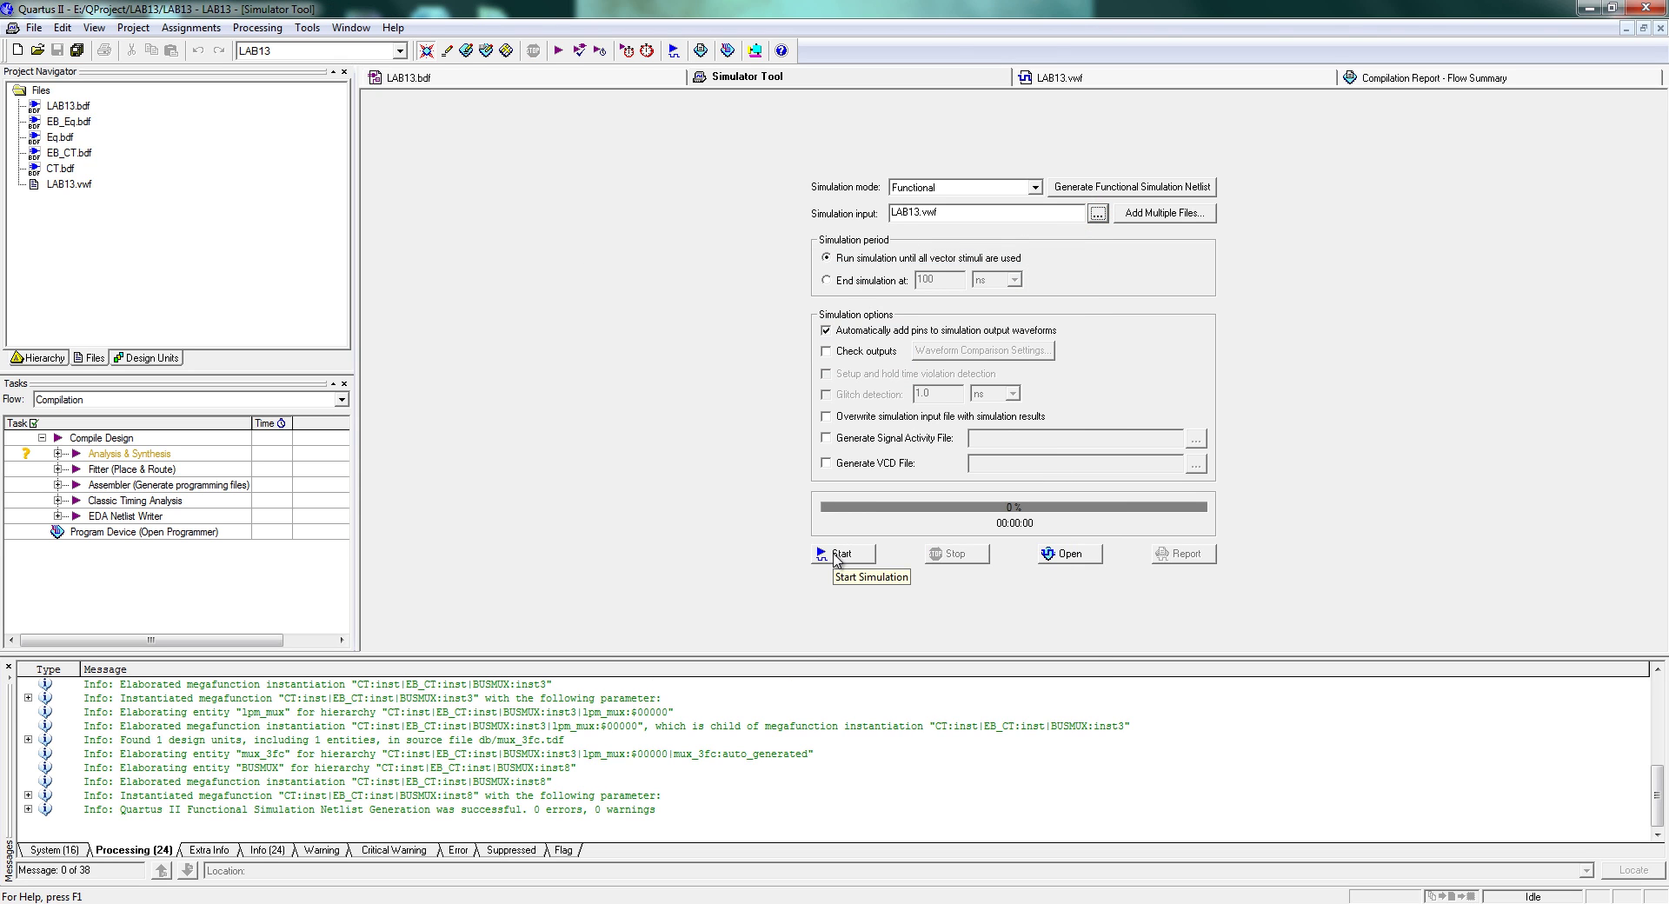
# Set the whole T input waveform in LAB13.vwf to logic 1
pyautogui.click(1056, 556)
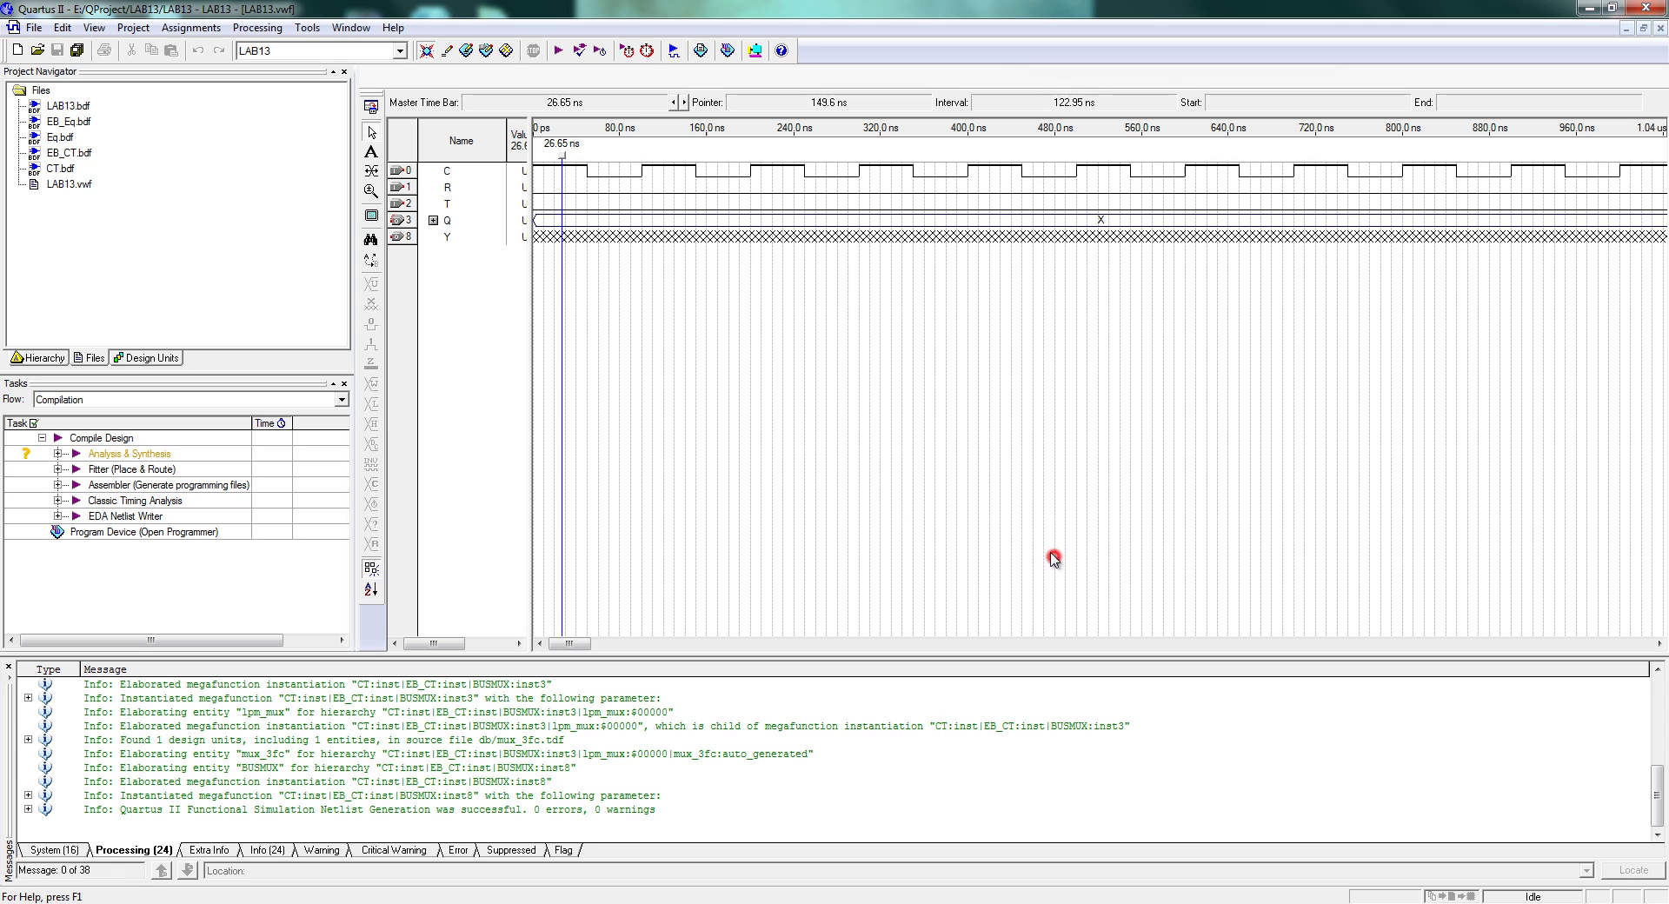
pyautogui.click(479, 206)
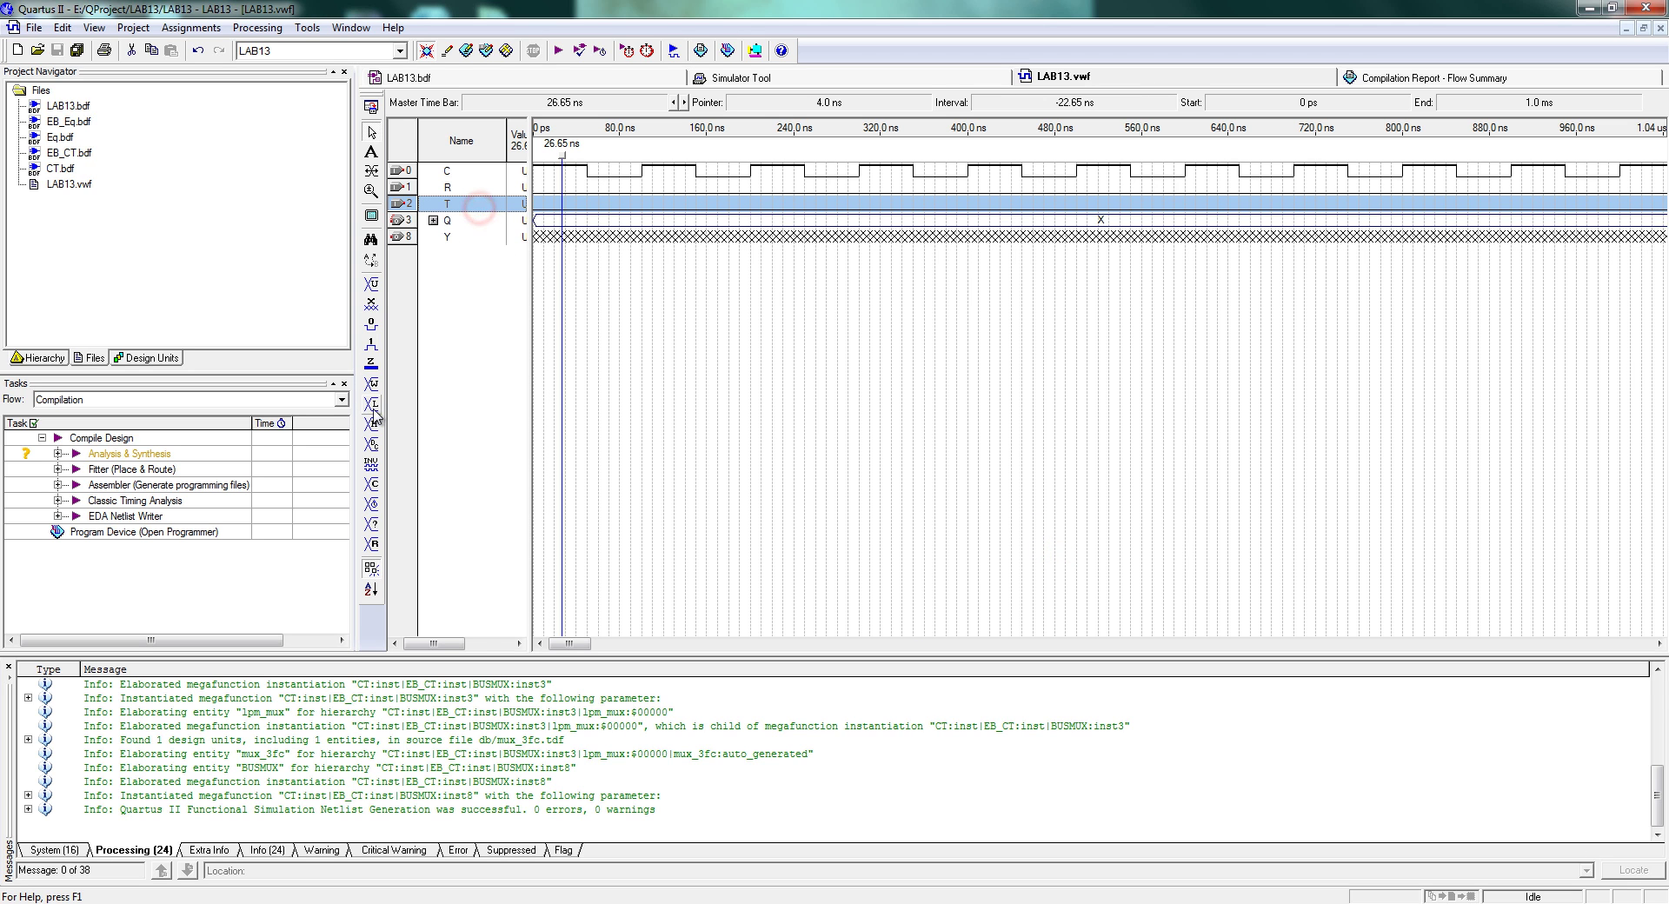
pyautogui.click(371, 346)
pyautogui.click(398, 359)
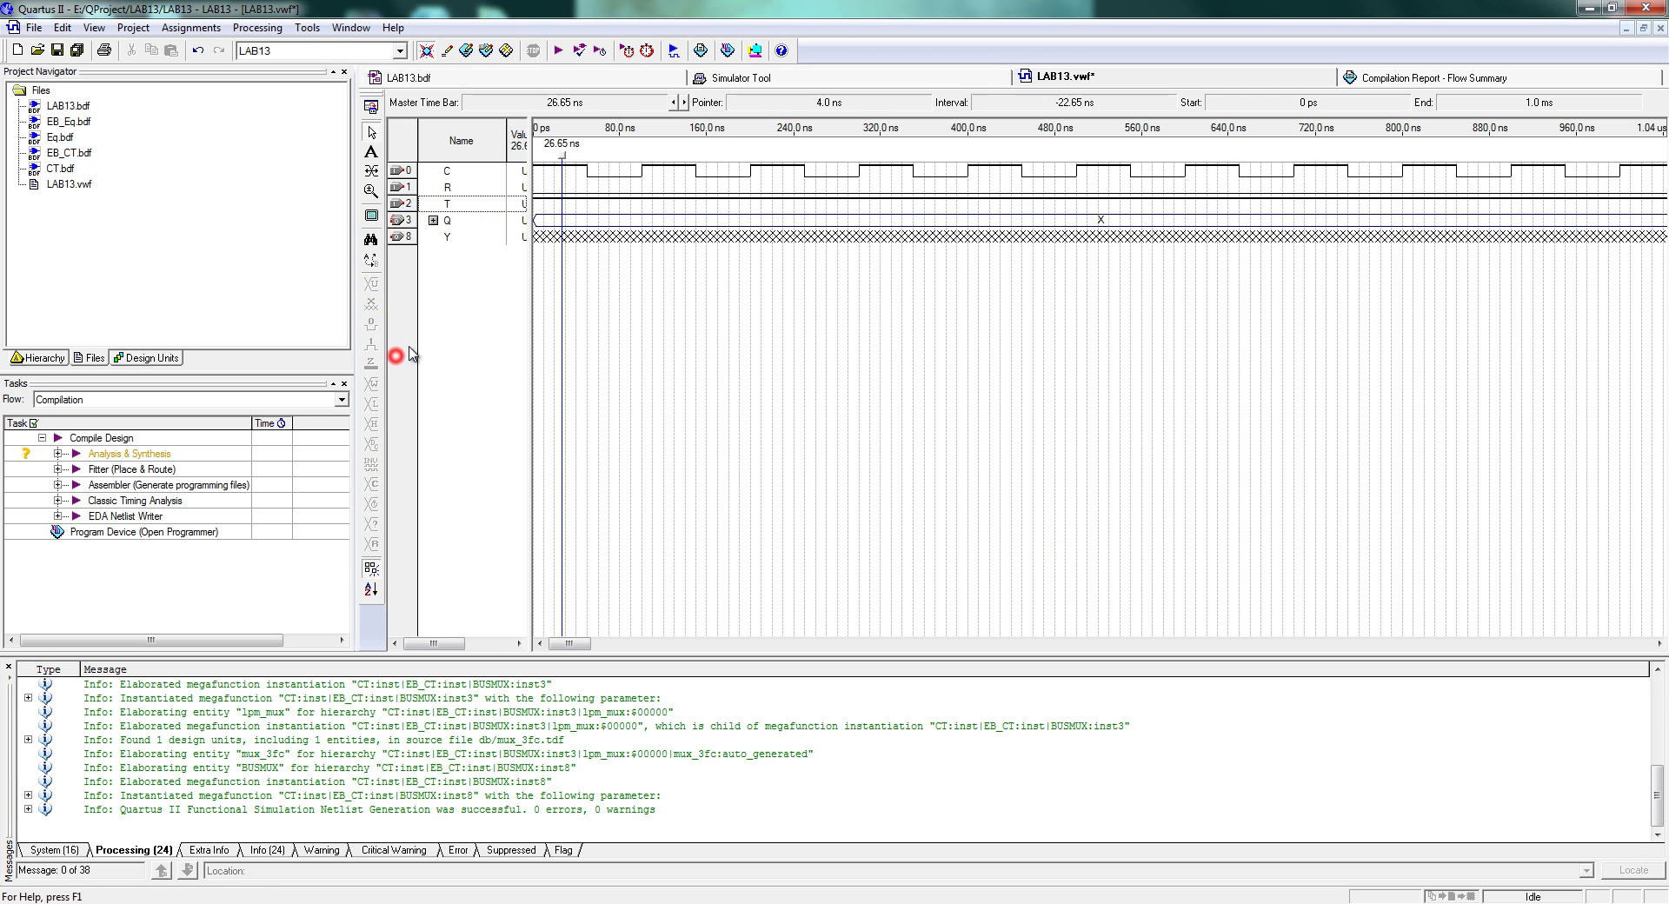
# Run the functional simulation, saving the changes to LAB13.vwf, and open the simulation report
pyautogui.click(773, 79)
pyautogui.click(841, 554)
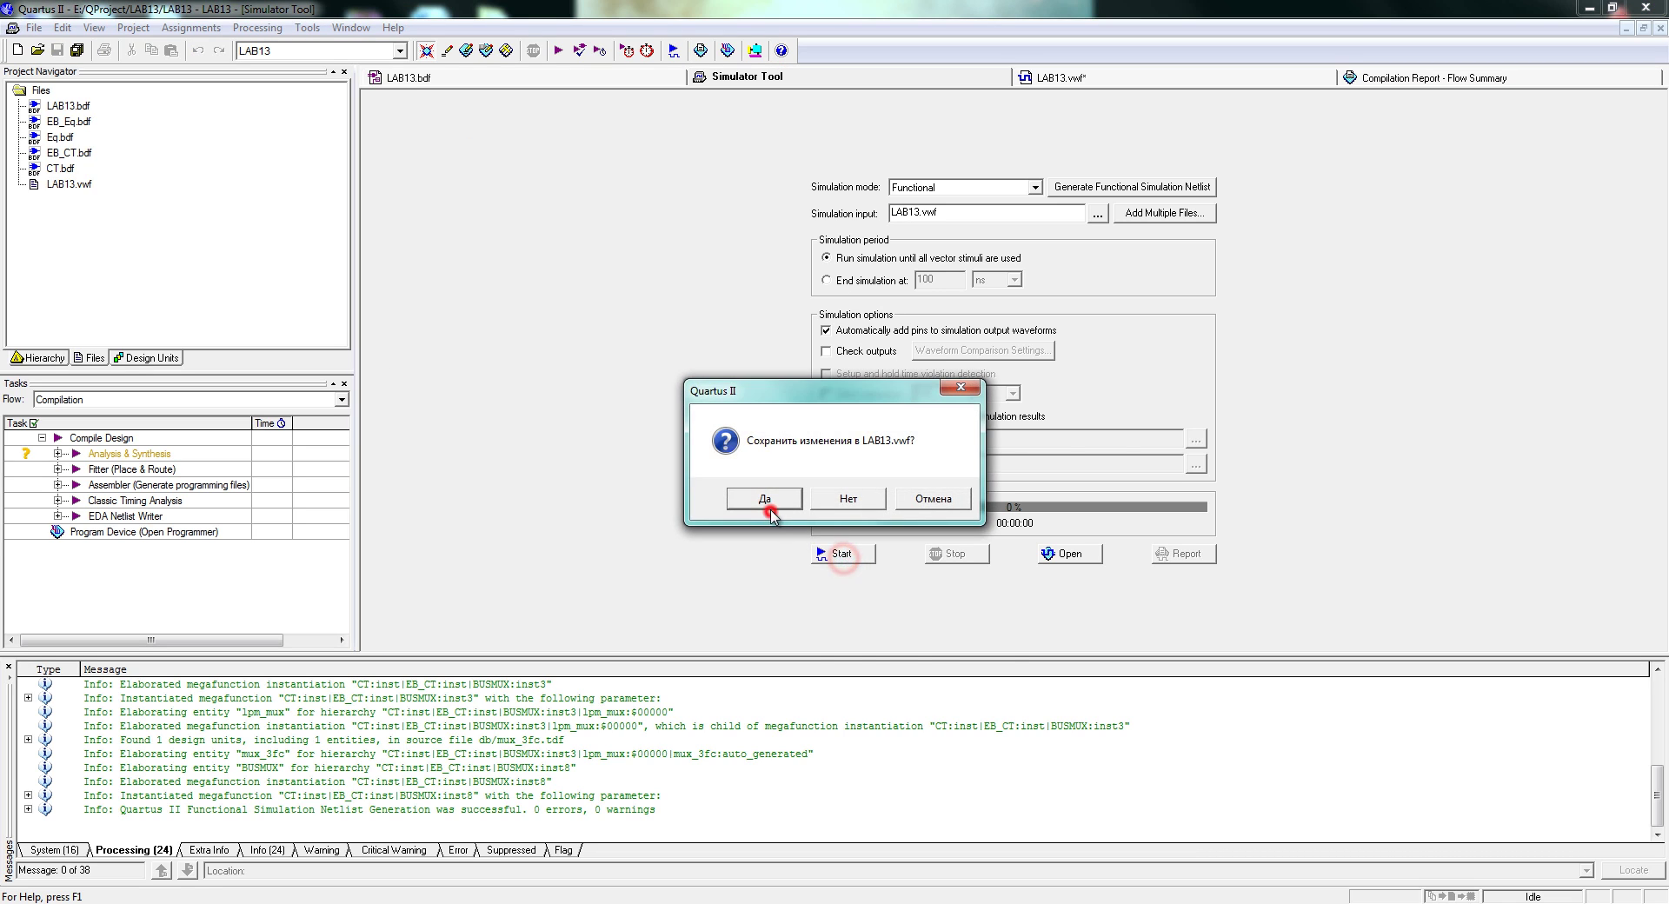
pyautogui.click(770, 511)
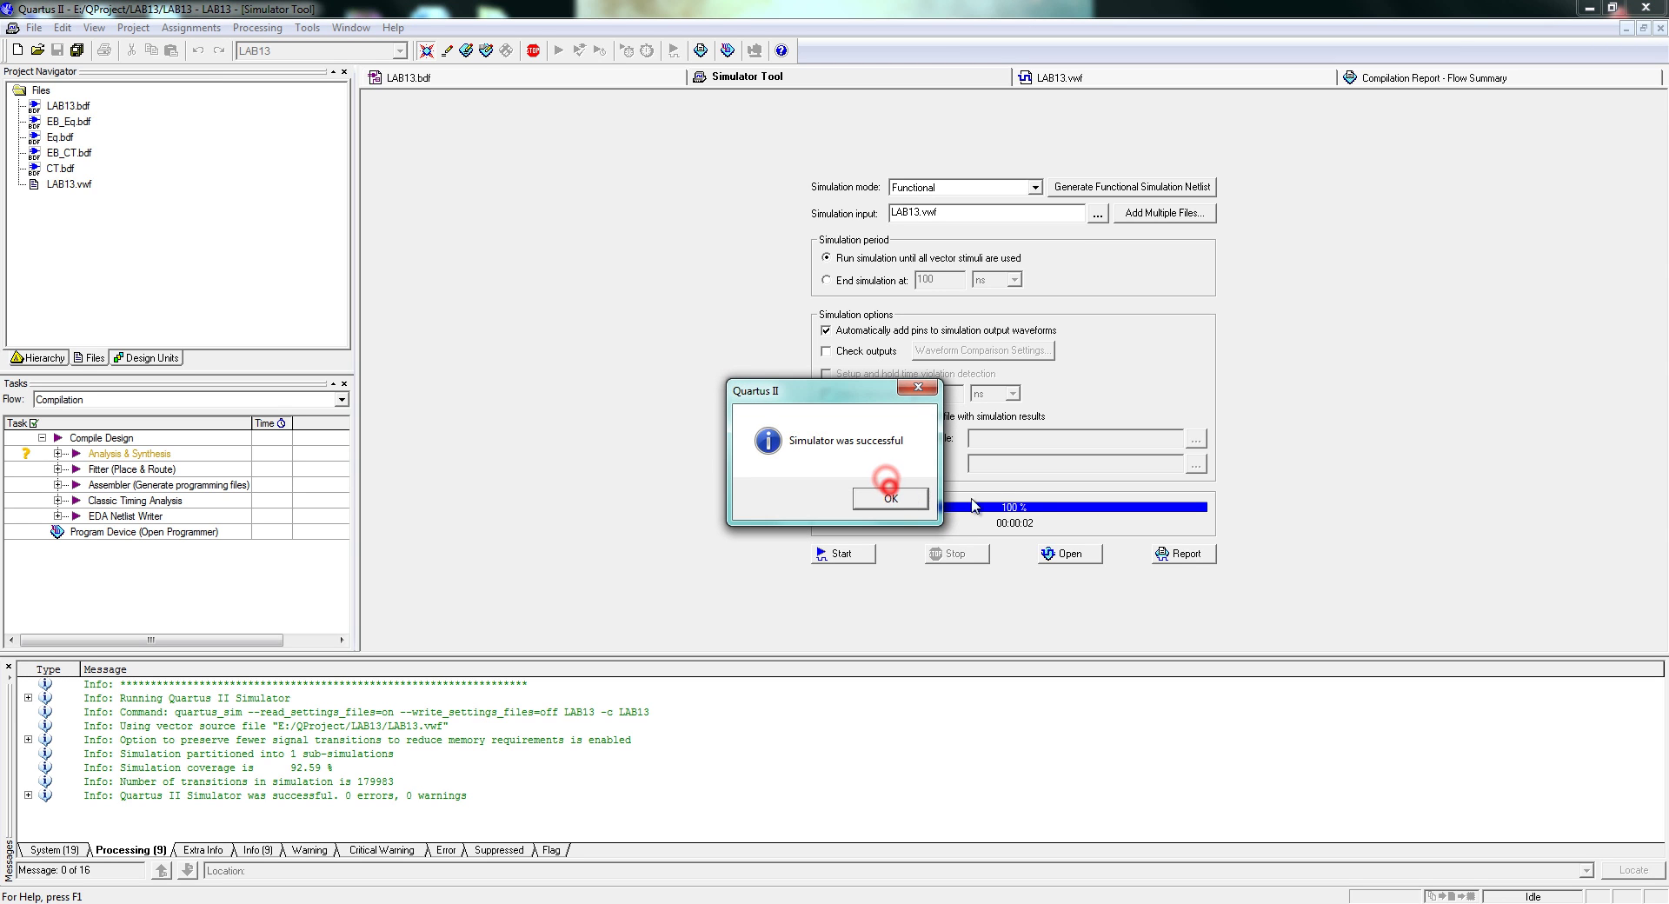
pyautogui.click(890, 498)
pyautogui.click(1178, 553)
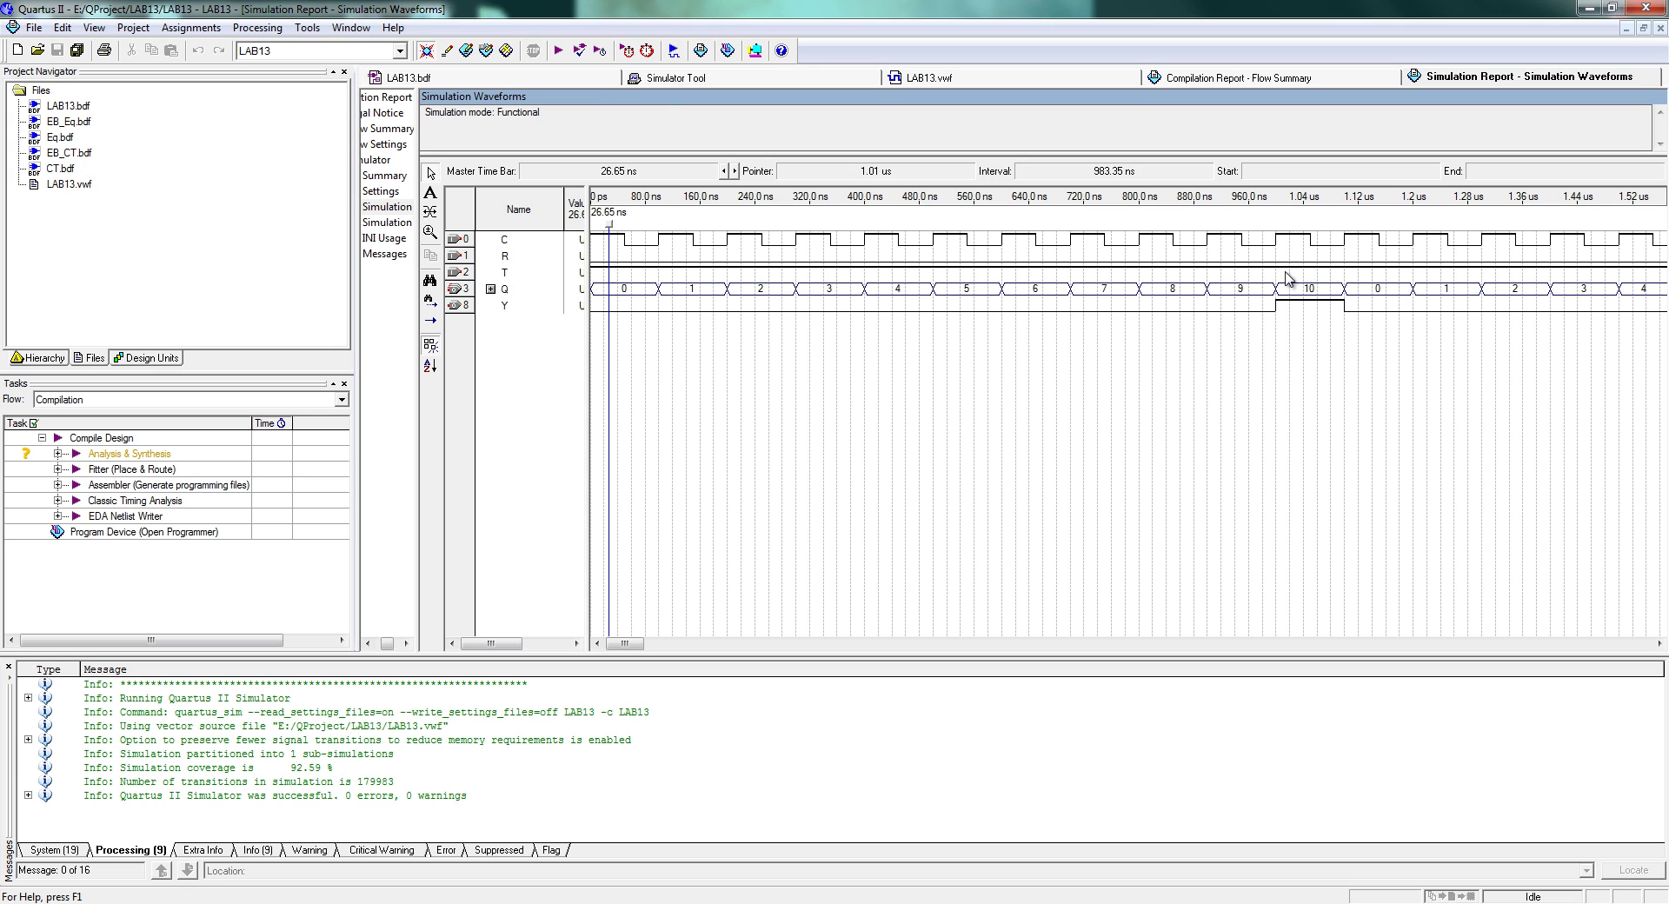
# Set the T input waveform in LAB13.vwf to logic 0 from 1.01 us to 1.41 us
pyautogui.click(991, 78)
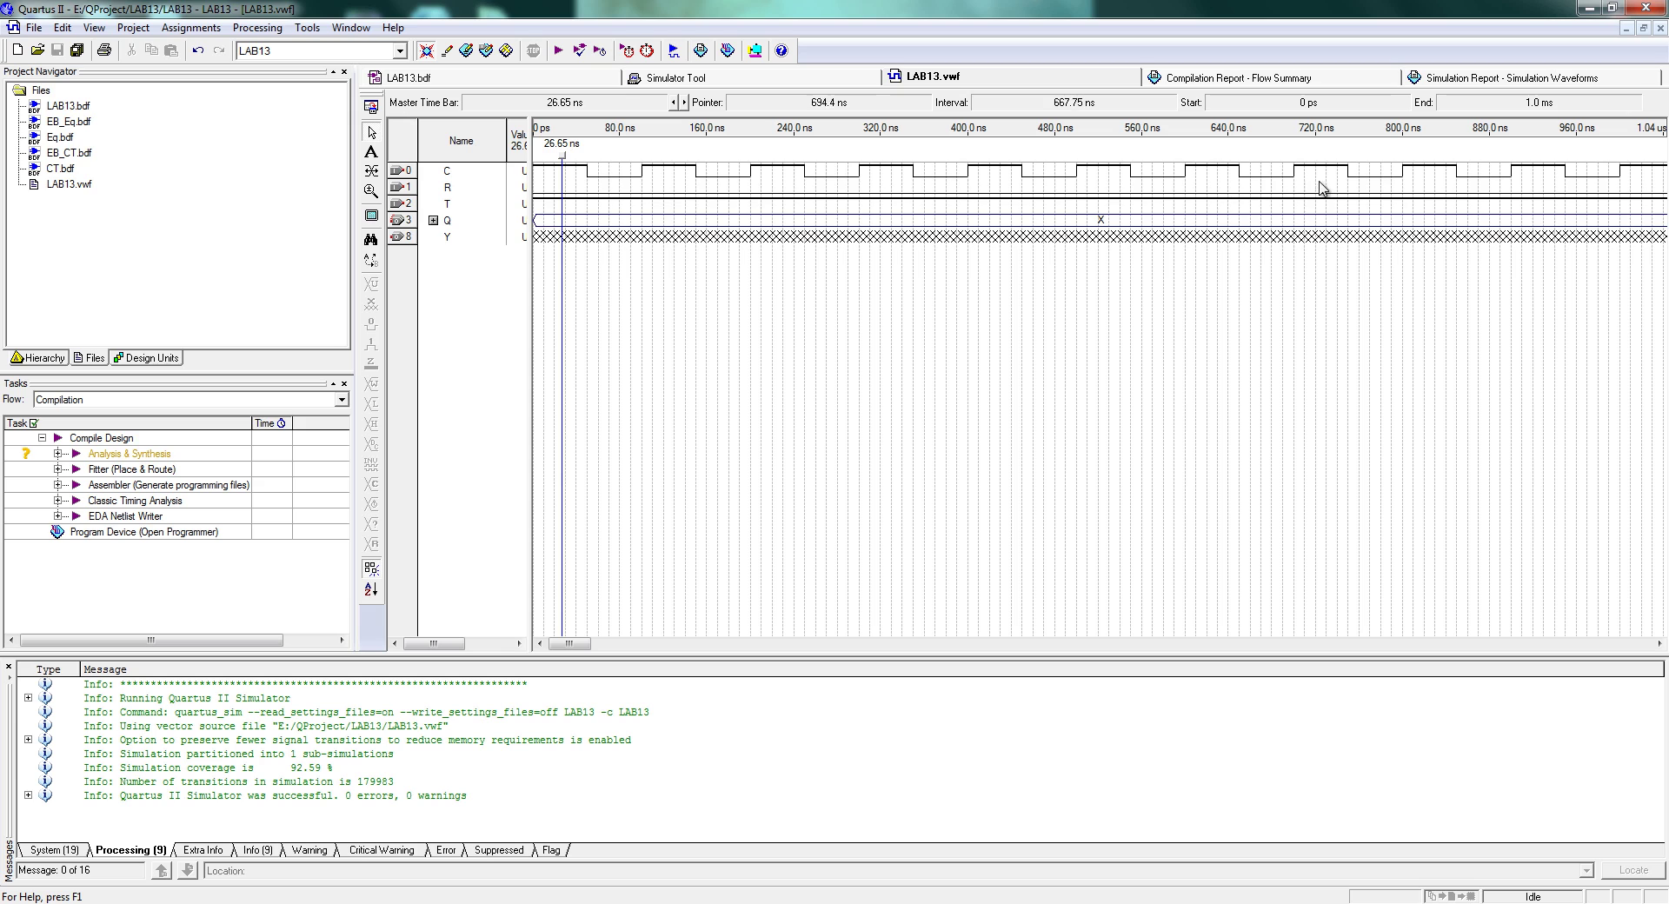
pyautogui.moveTo(1541, 184); pyautogui.dragTo(1586, 186)
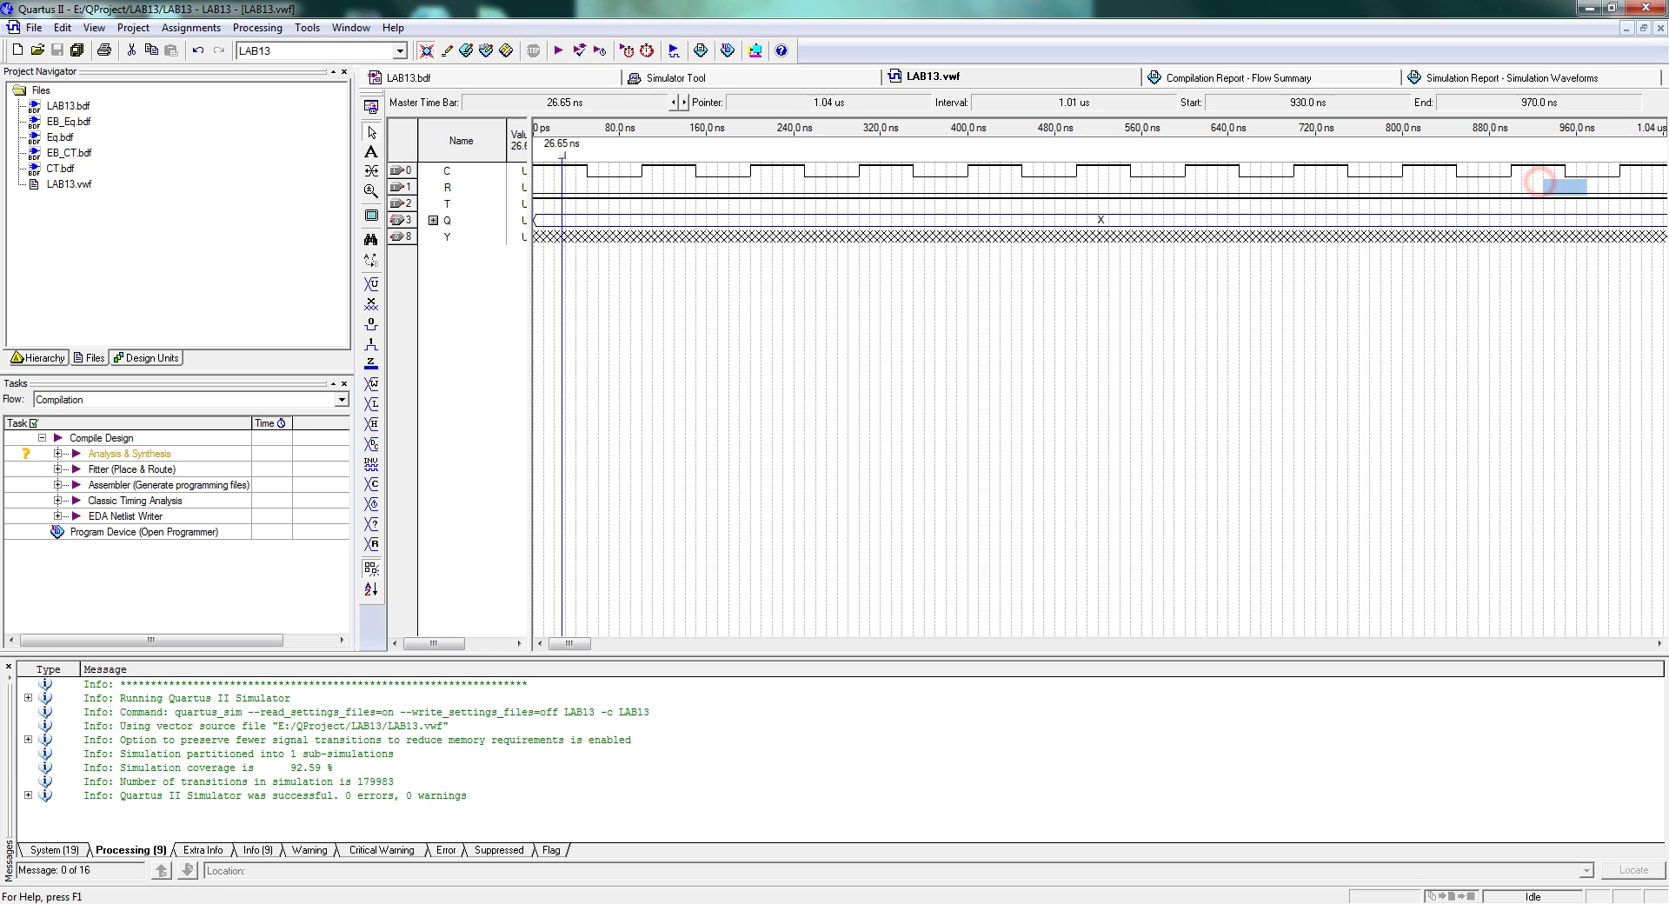
pyautogui.click(1660, 645)
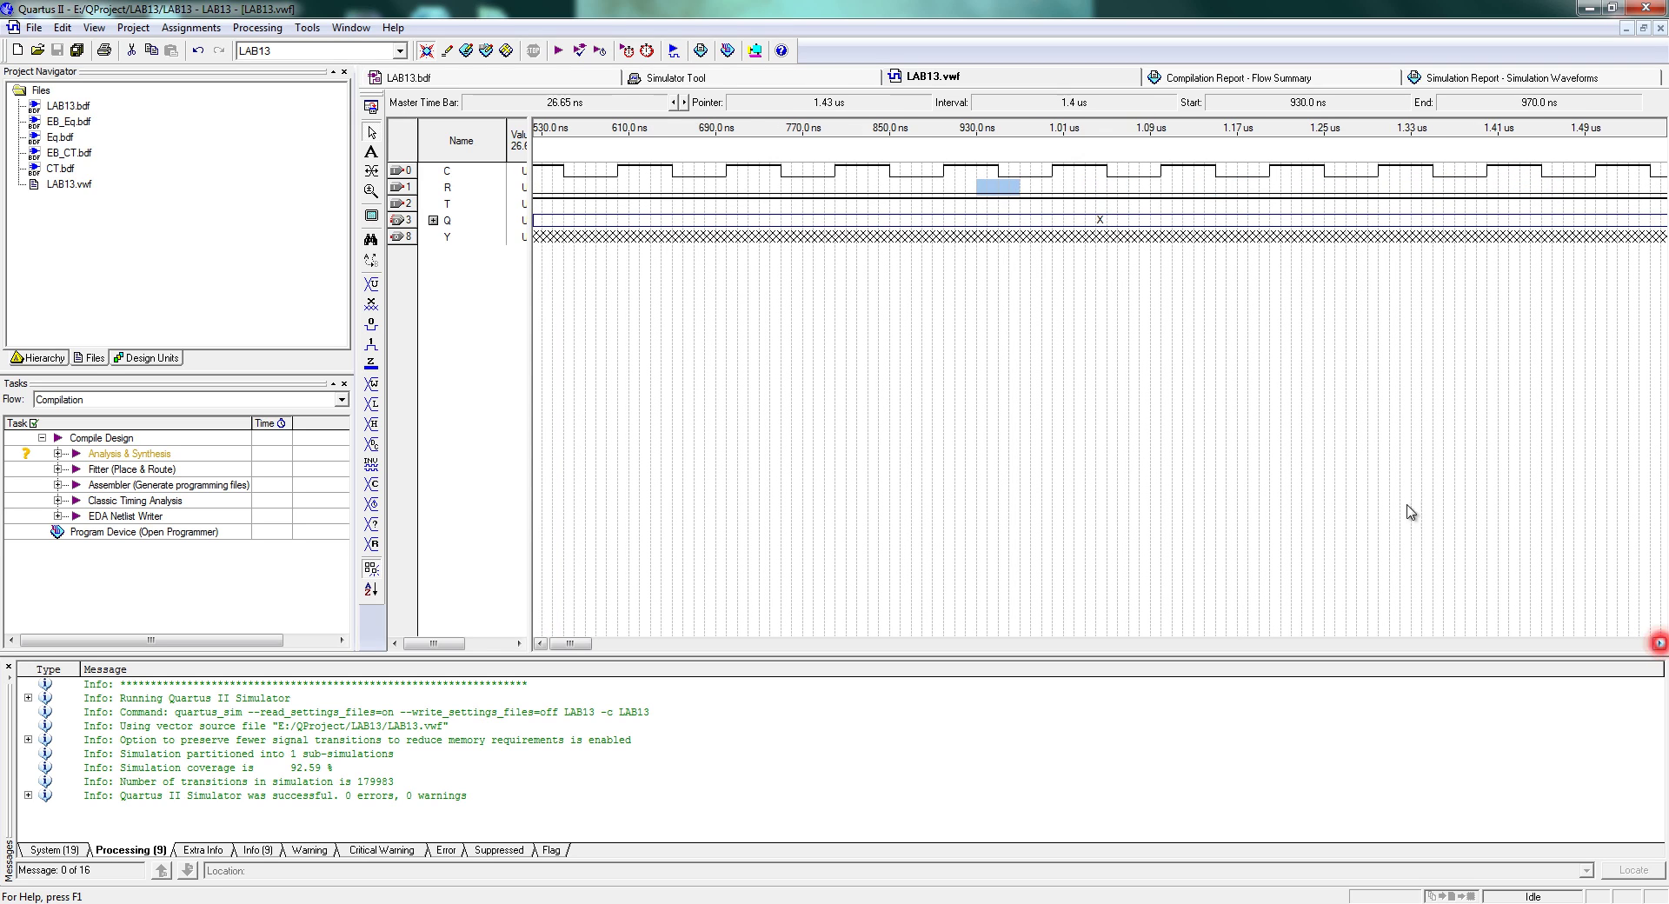
pyautogui.click(1153, 347)
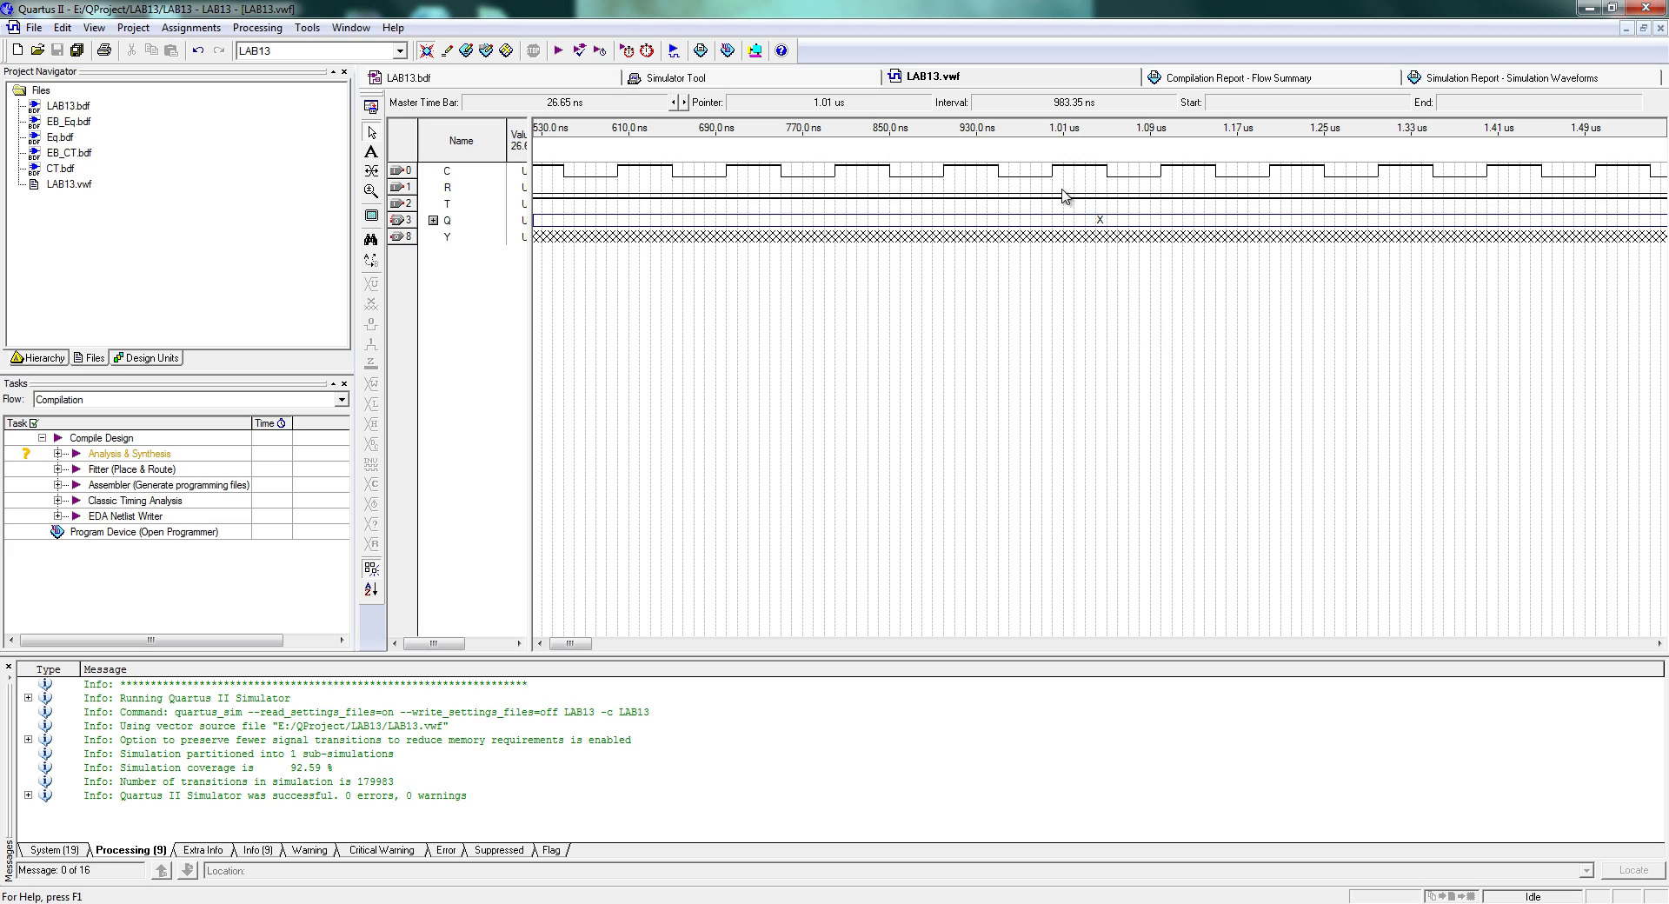
pyautogui.moveTo(1064, 201); pyautogui.dragTo(1504, 215)
pyautogui.hotkey('ctrl', 'alt', '1')
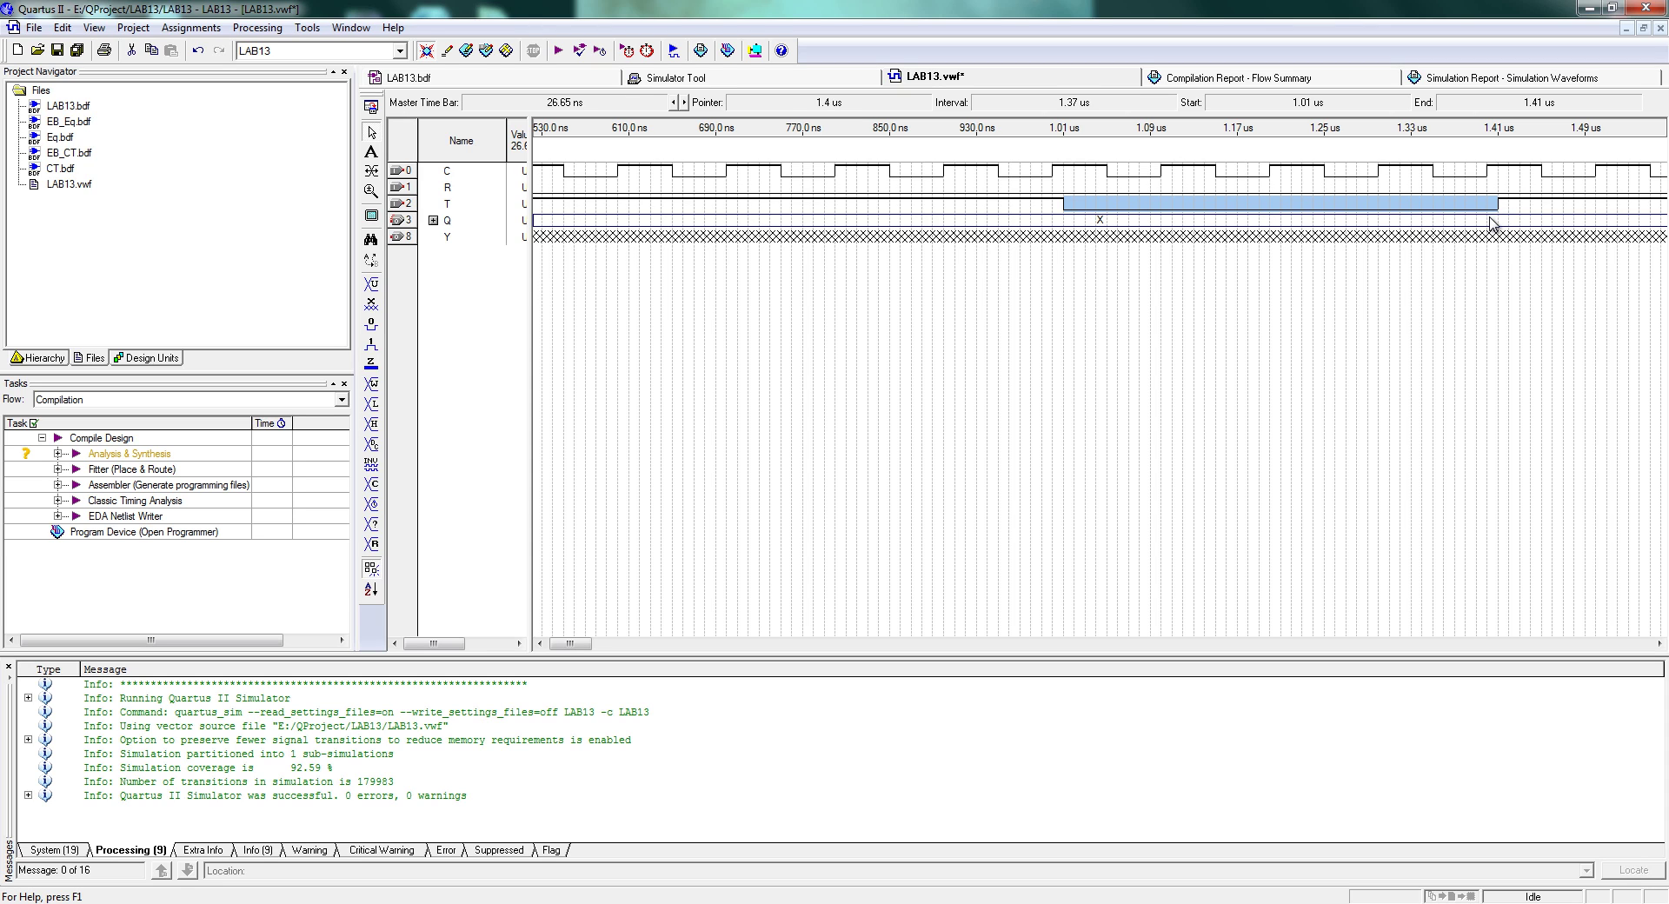
# Rerun the functional simulation with the saved waveform changes and select the Y output in the report
pyautogui.click(687, 80)
pyautogui.click(842, 554)
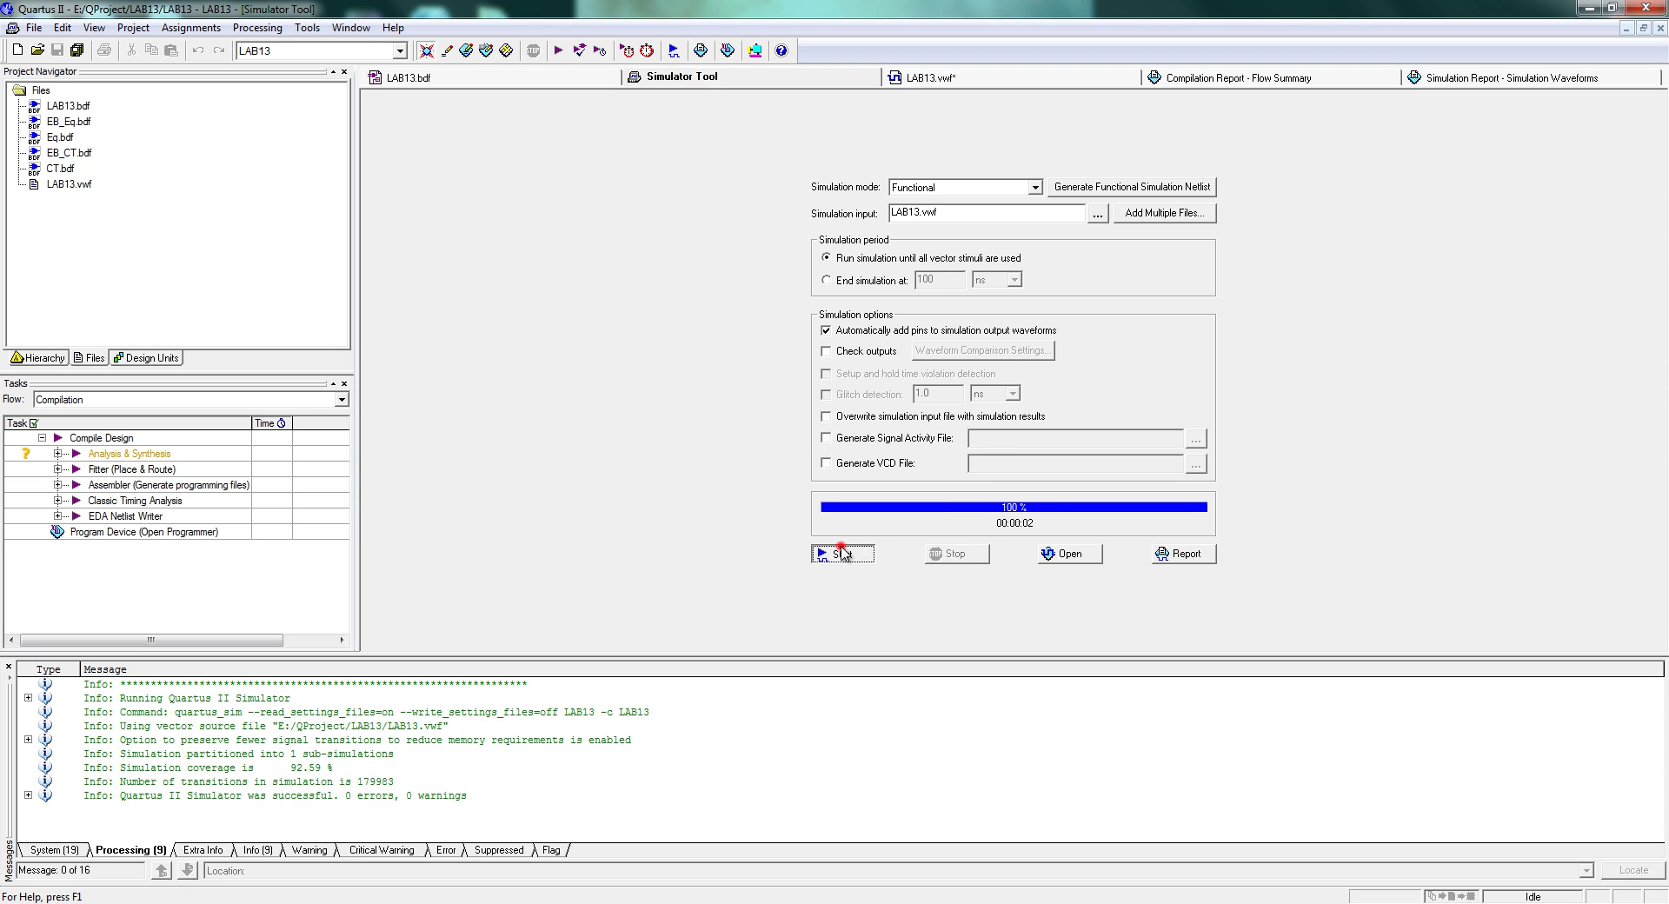
pyautogui.click(762, 511)
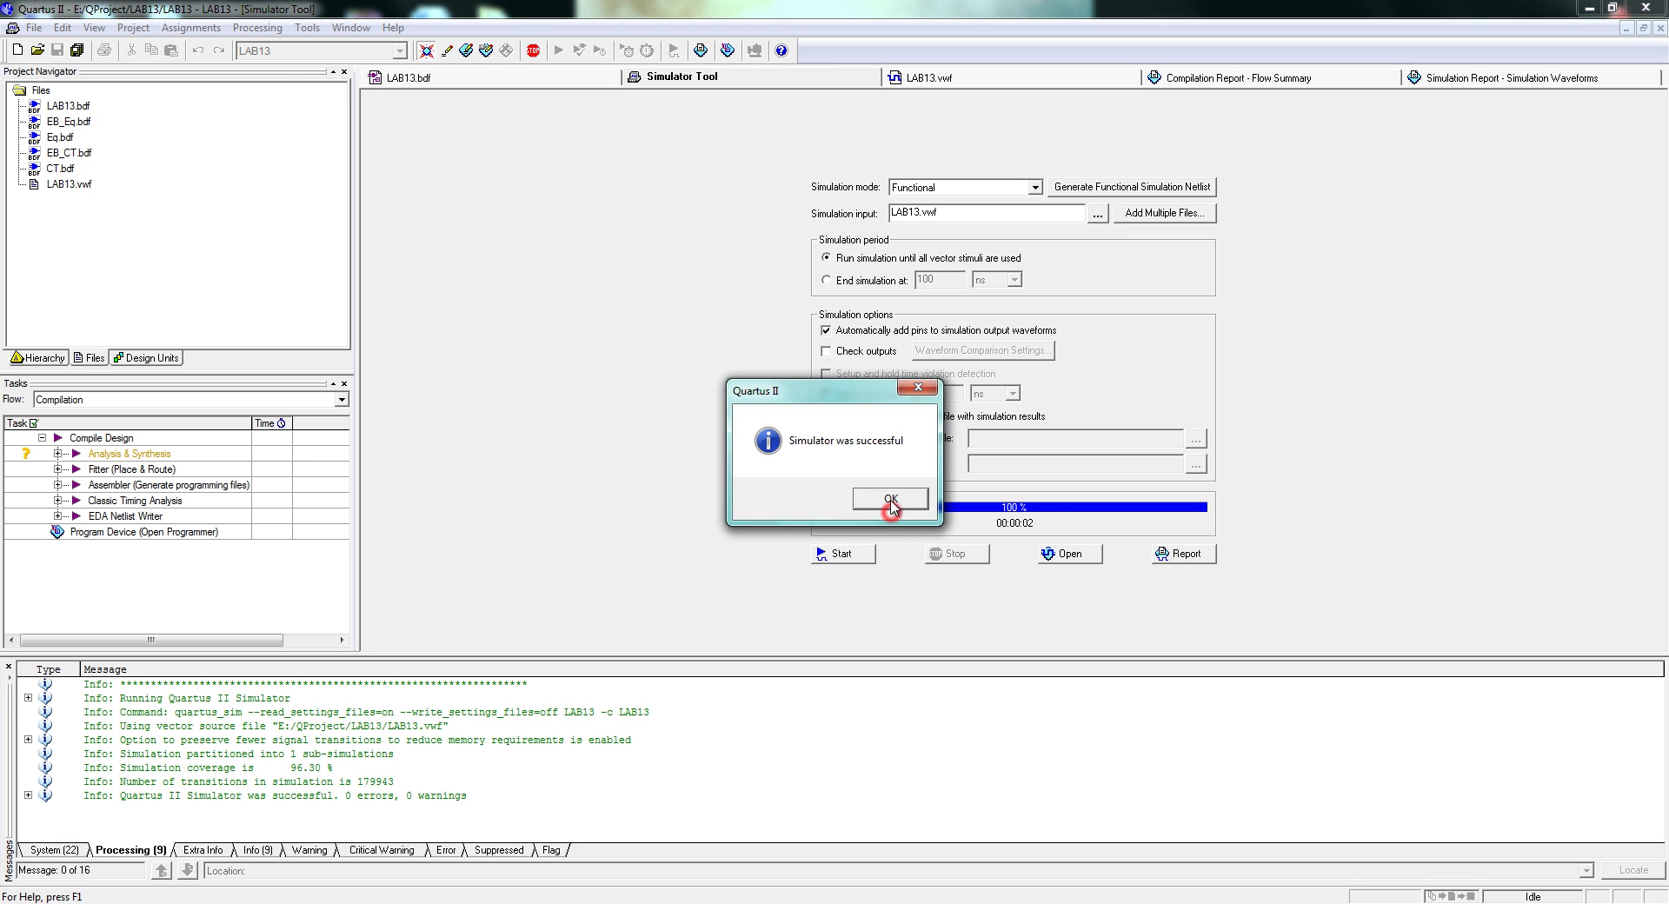
pyautogui.click(891, 499)
pyautogui.click(1184, 553)
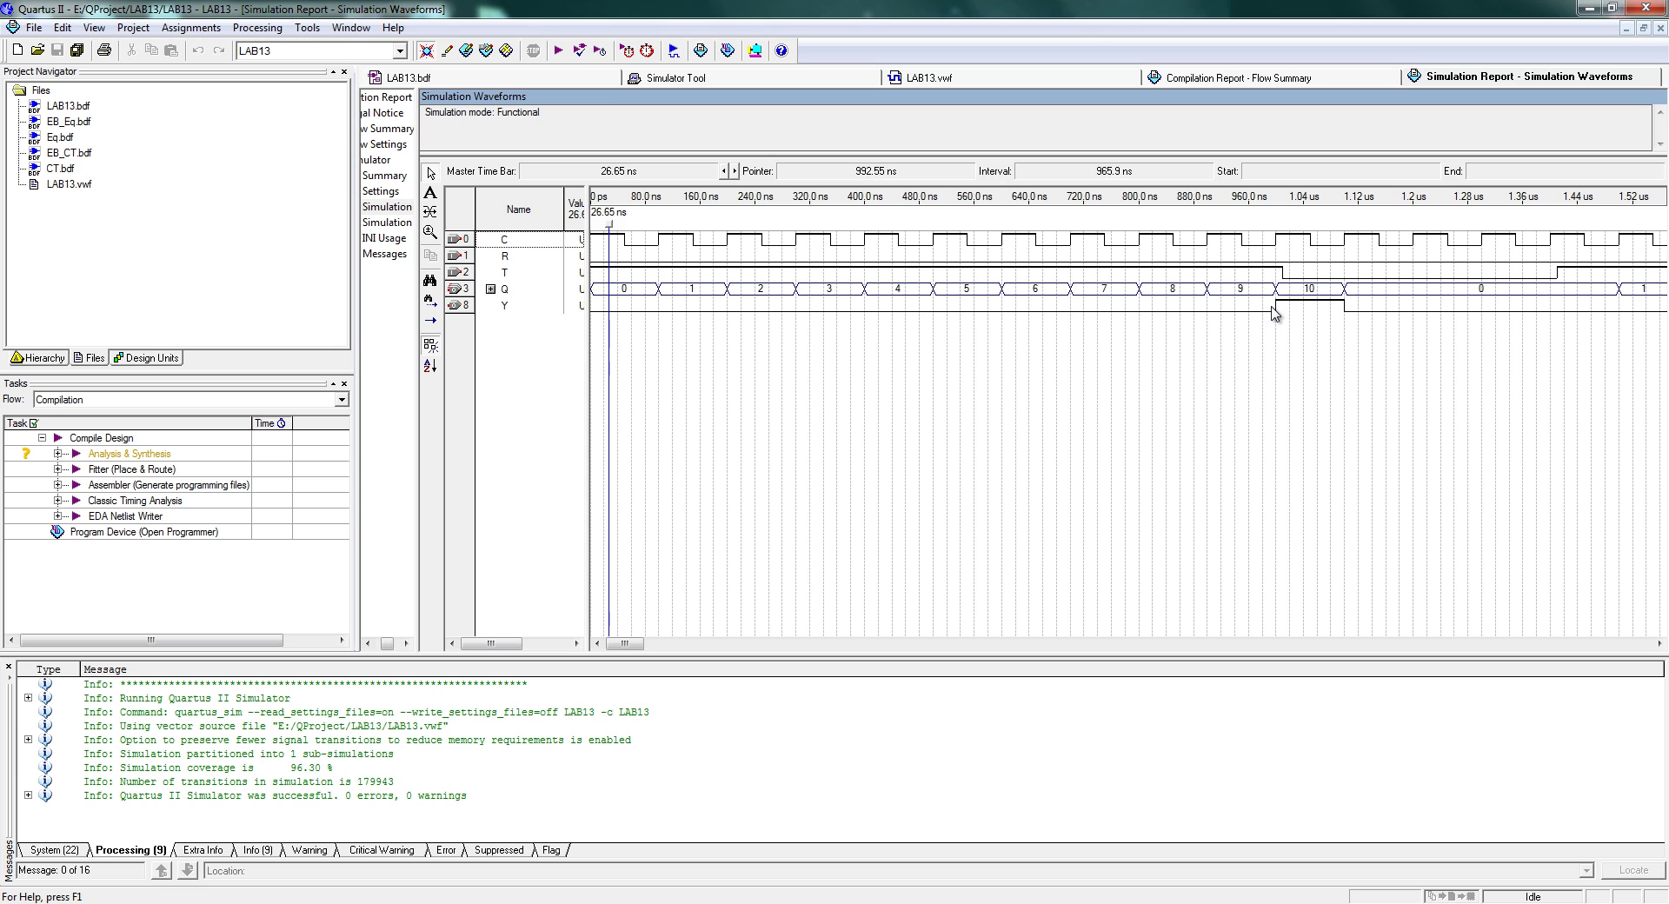
pyautogui.click(540, 307)
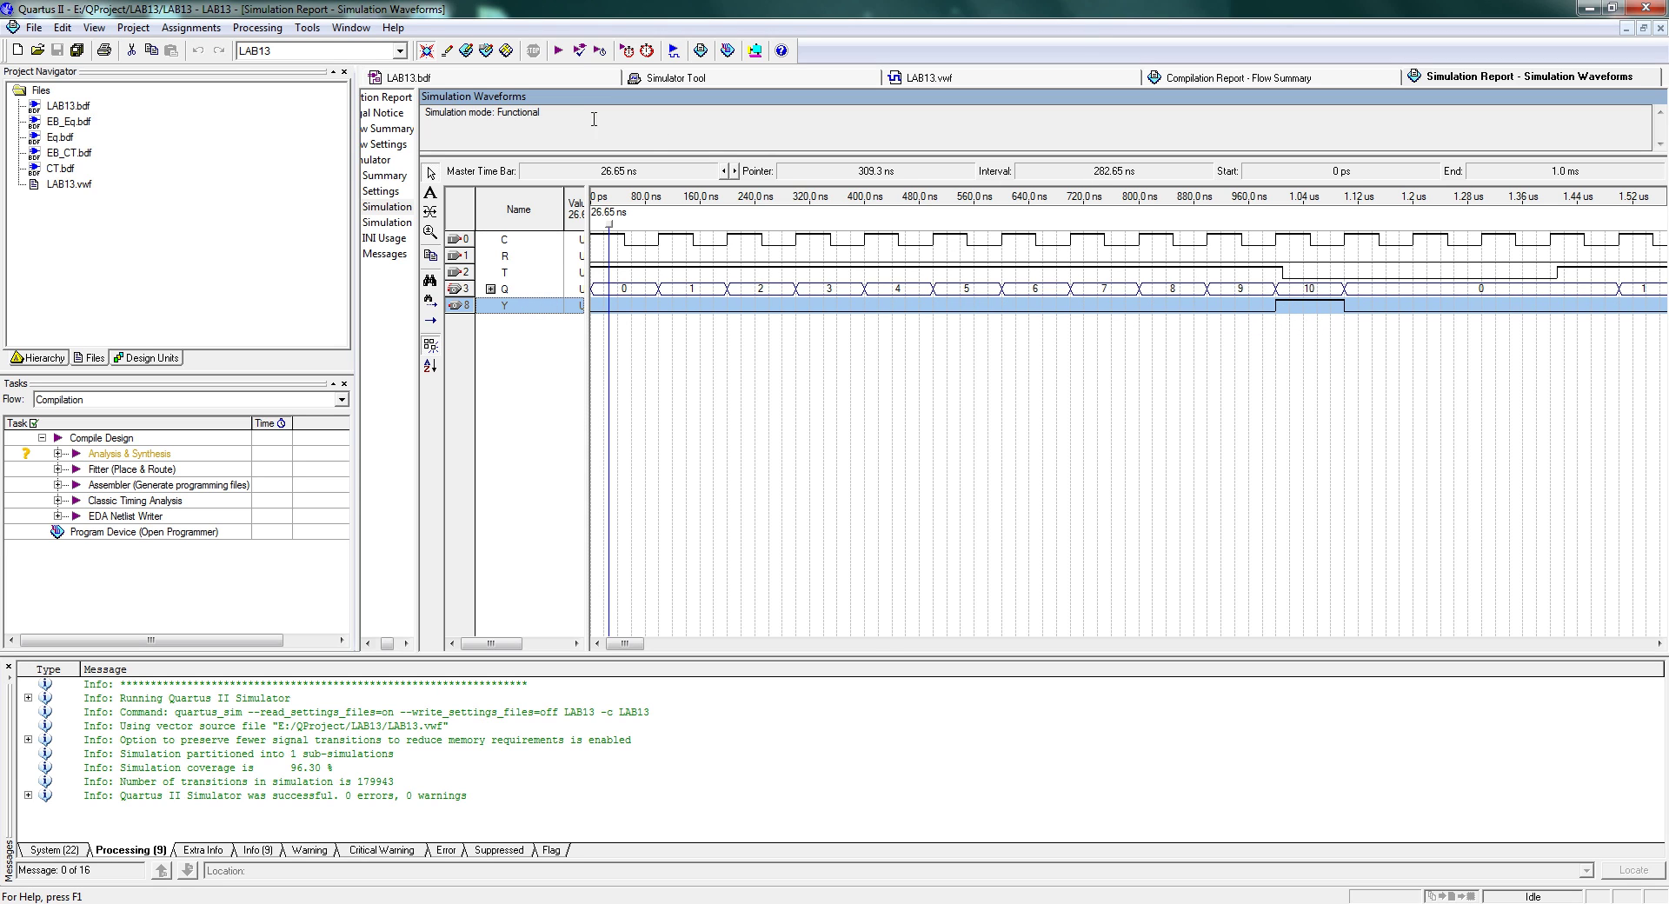
# Wire the AND2 gate's upper input to the T line in LAB13.bdf and remove its constant 1 label
pyautogui.click(465, 78)
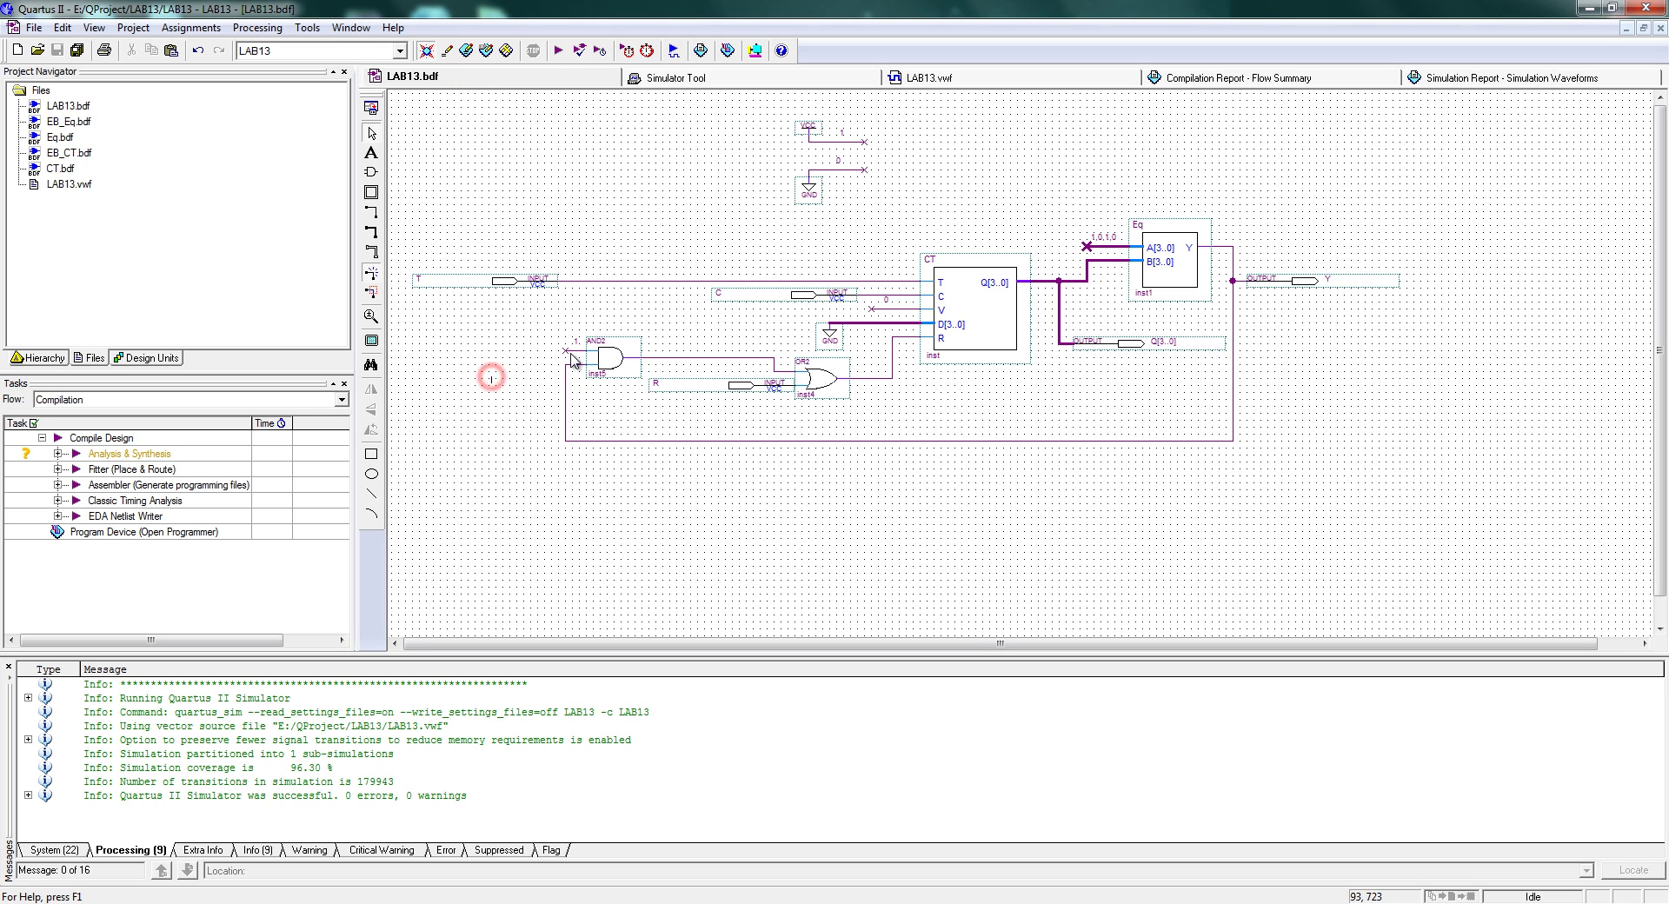
pyautogui.moveTo(565, 352); pyautogui.dragTo(565, 280)
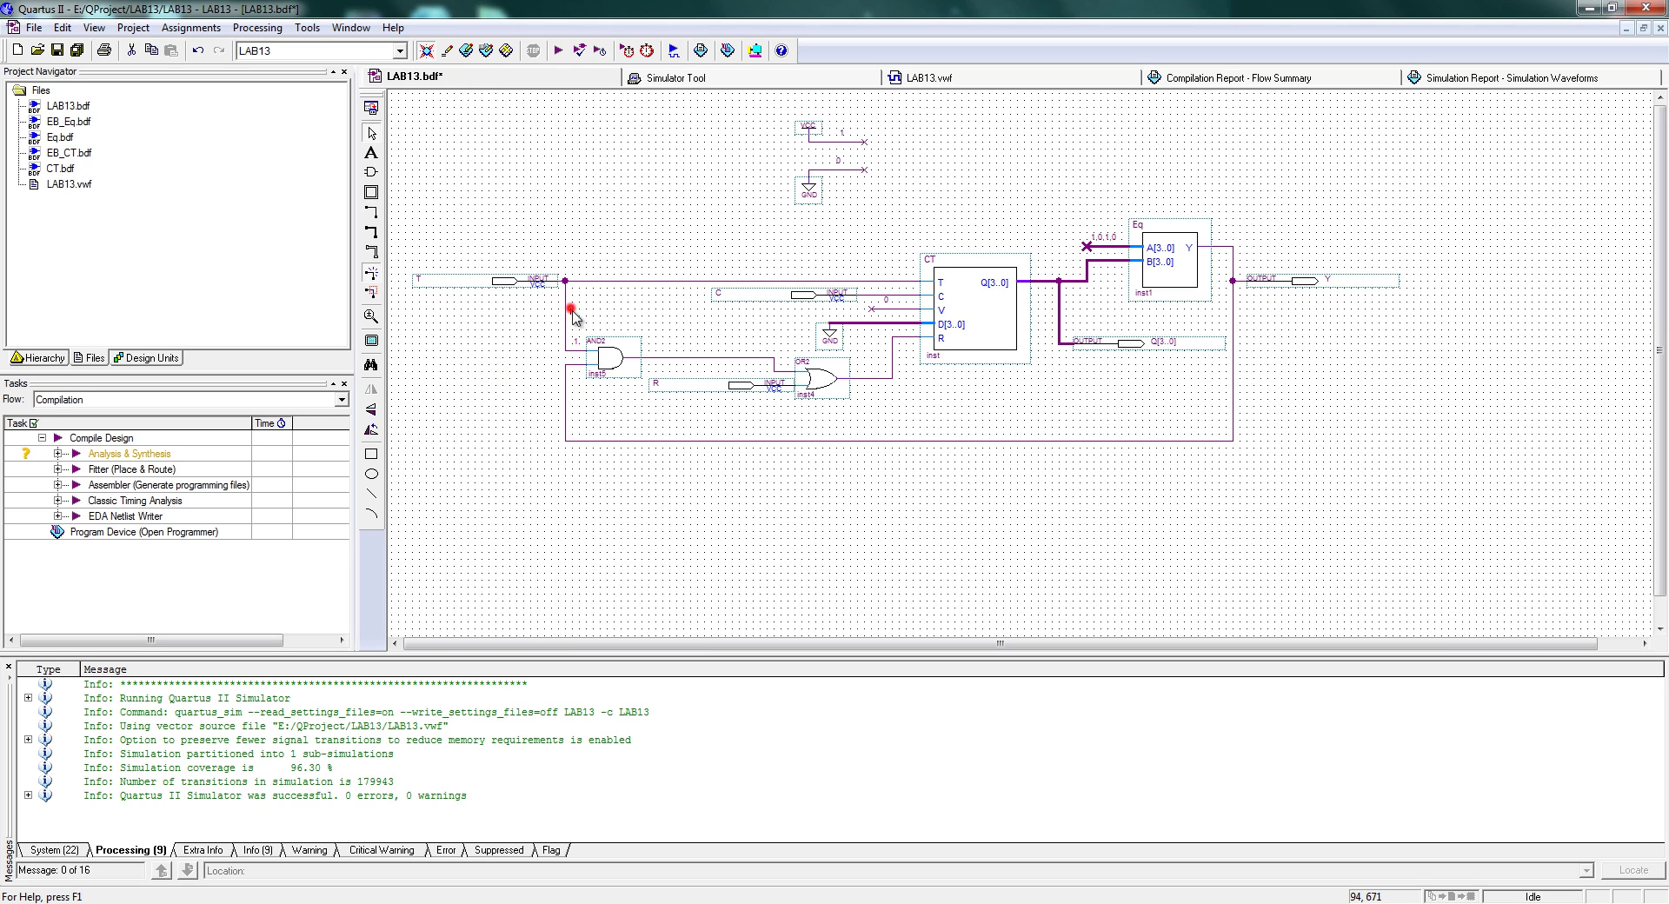
pyautogui.click(578, 344)
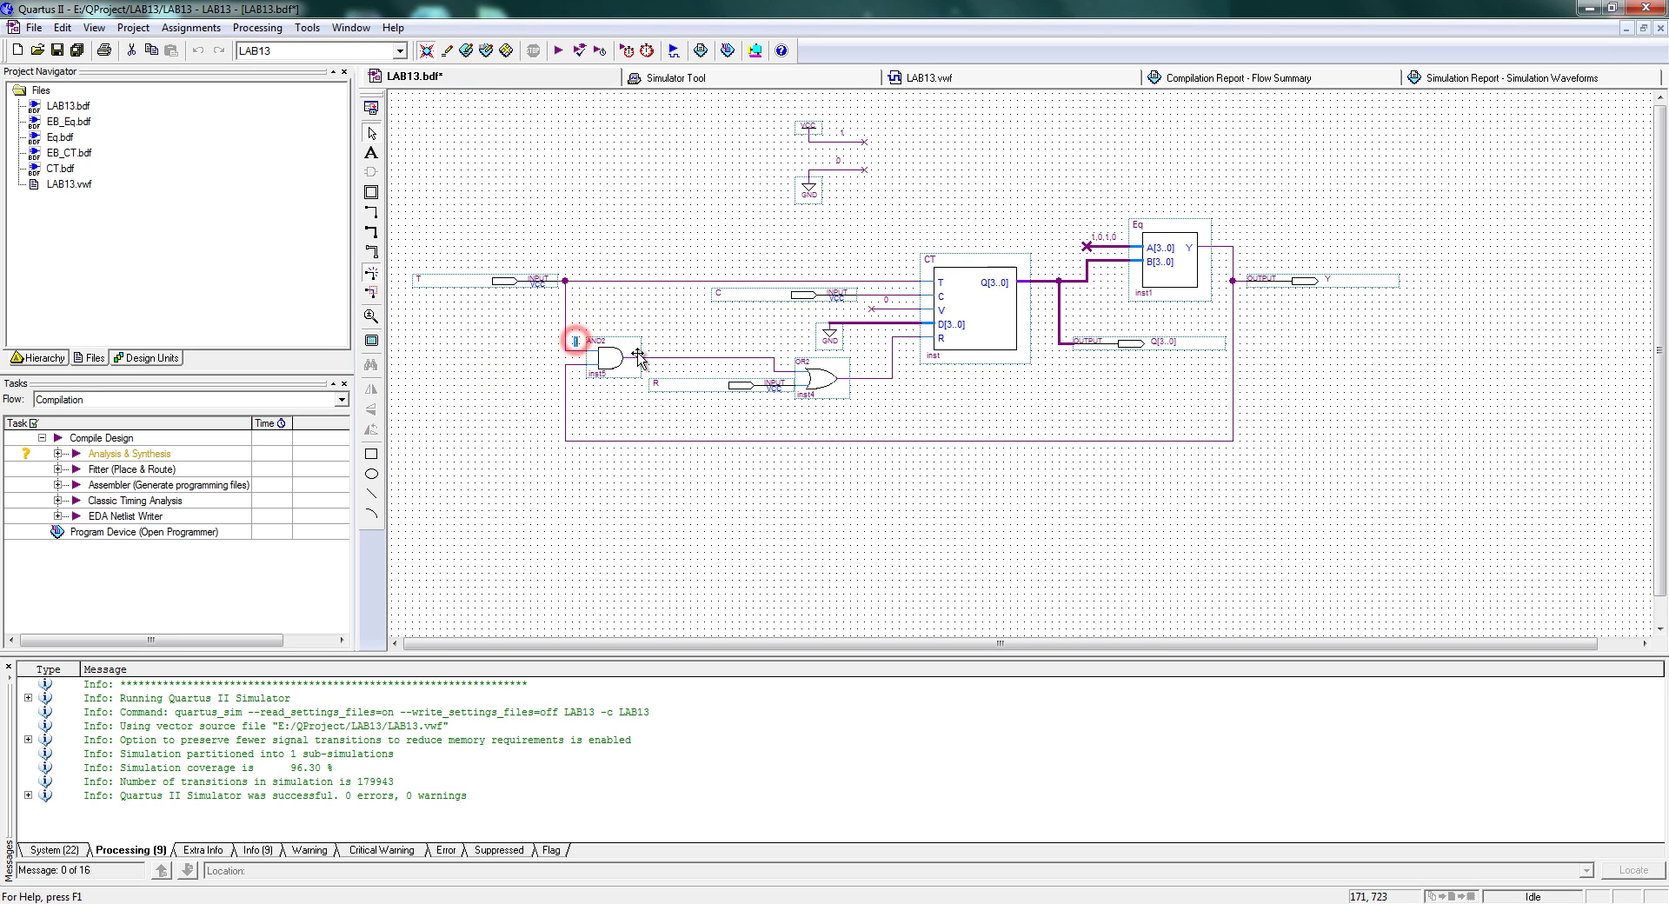
pyautogui.click(578, 382)
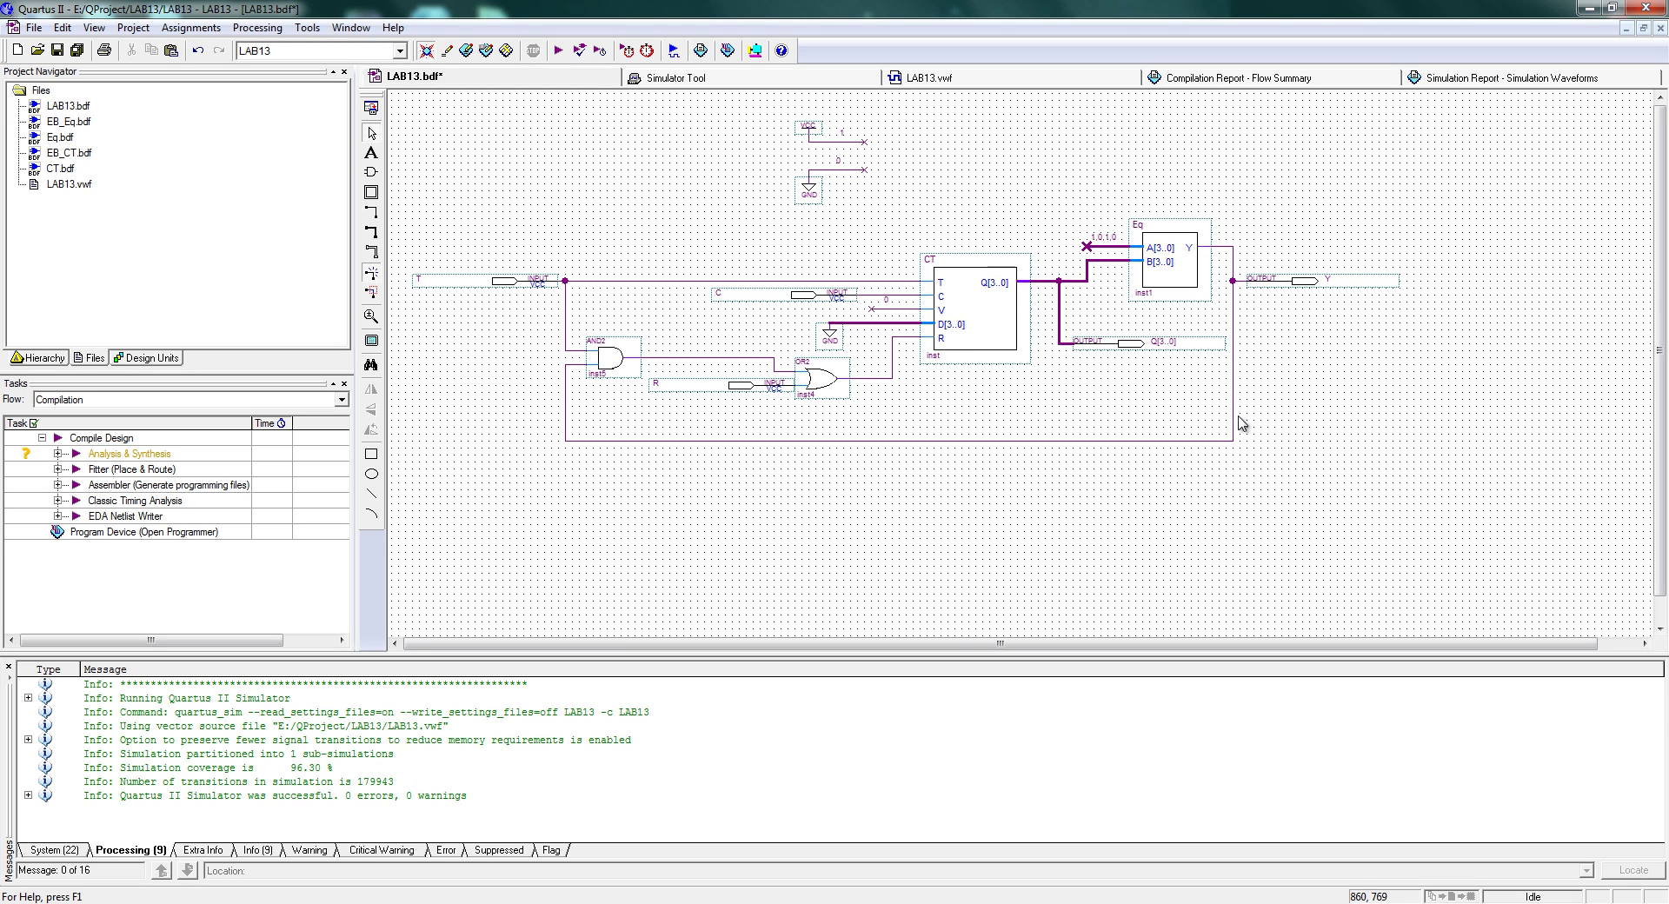
pyautogui.click(565, 391)
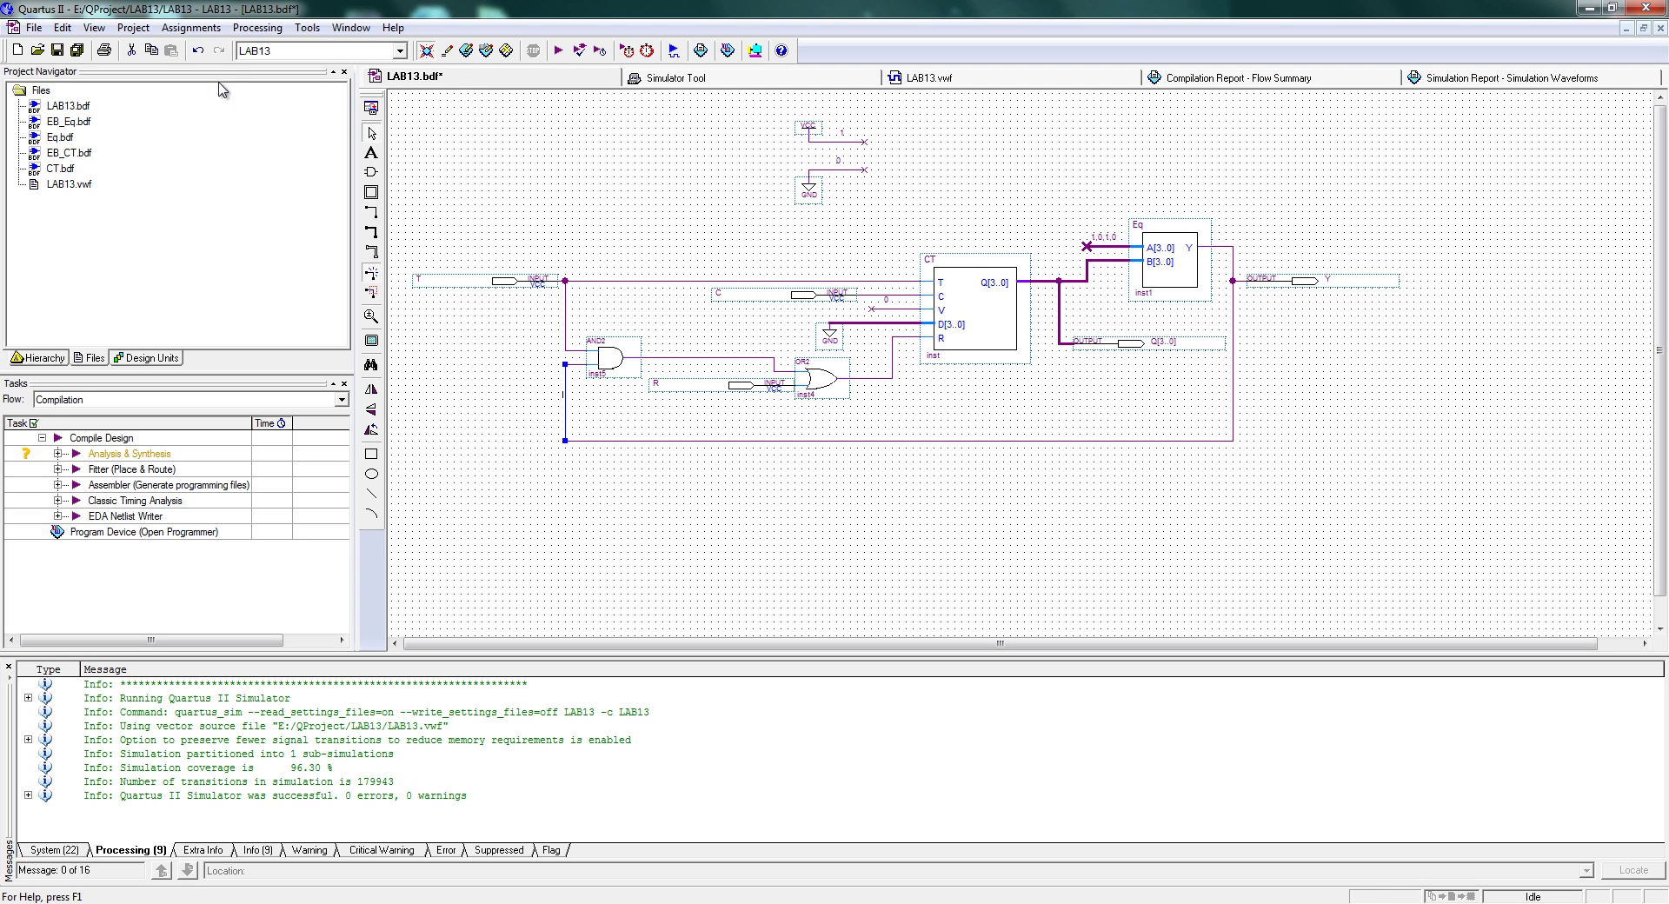
# Save the LAB13 schematic and rerun Analysis & Synthesis
pyautogui.click(57, 49)
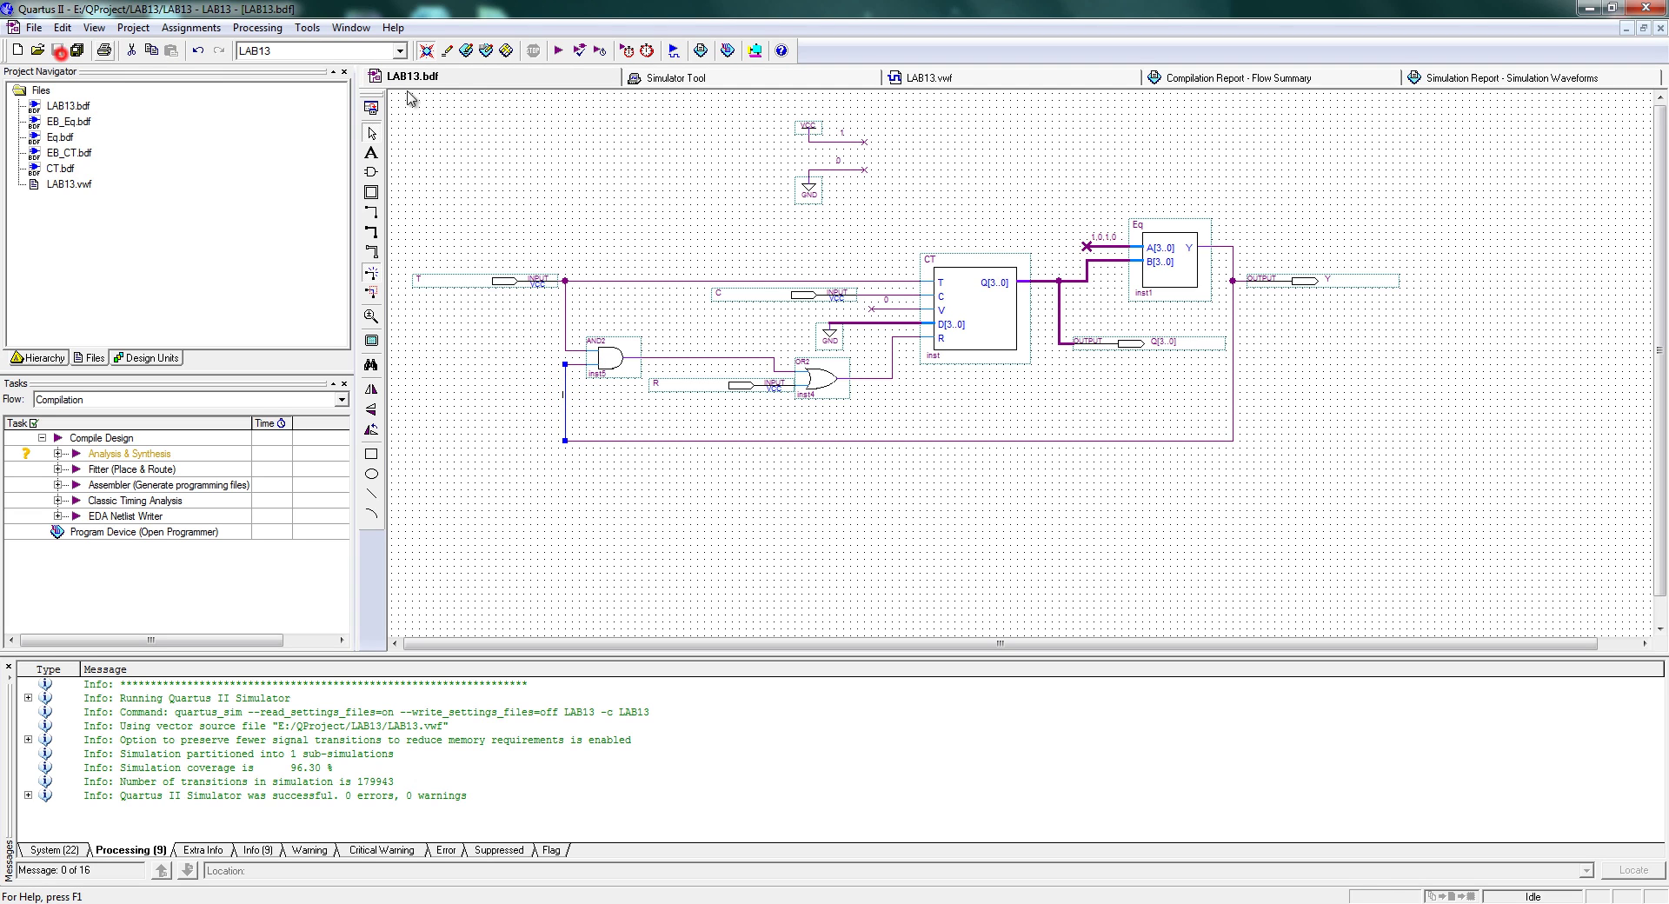
pyautogui.click(577, 49)
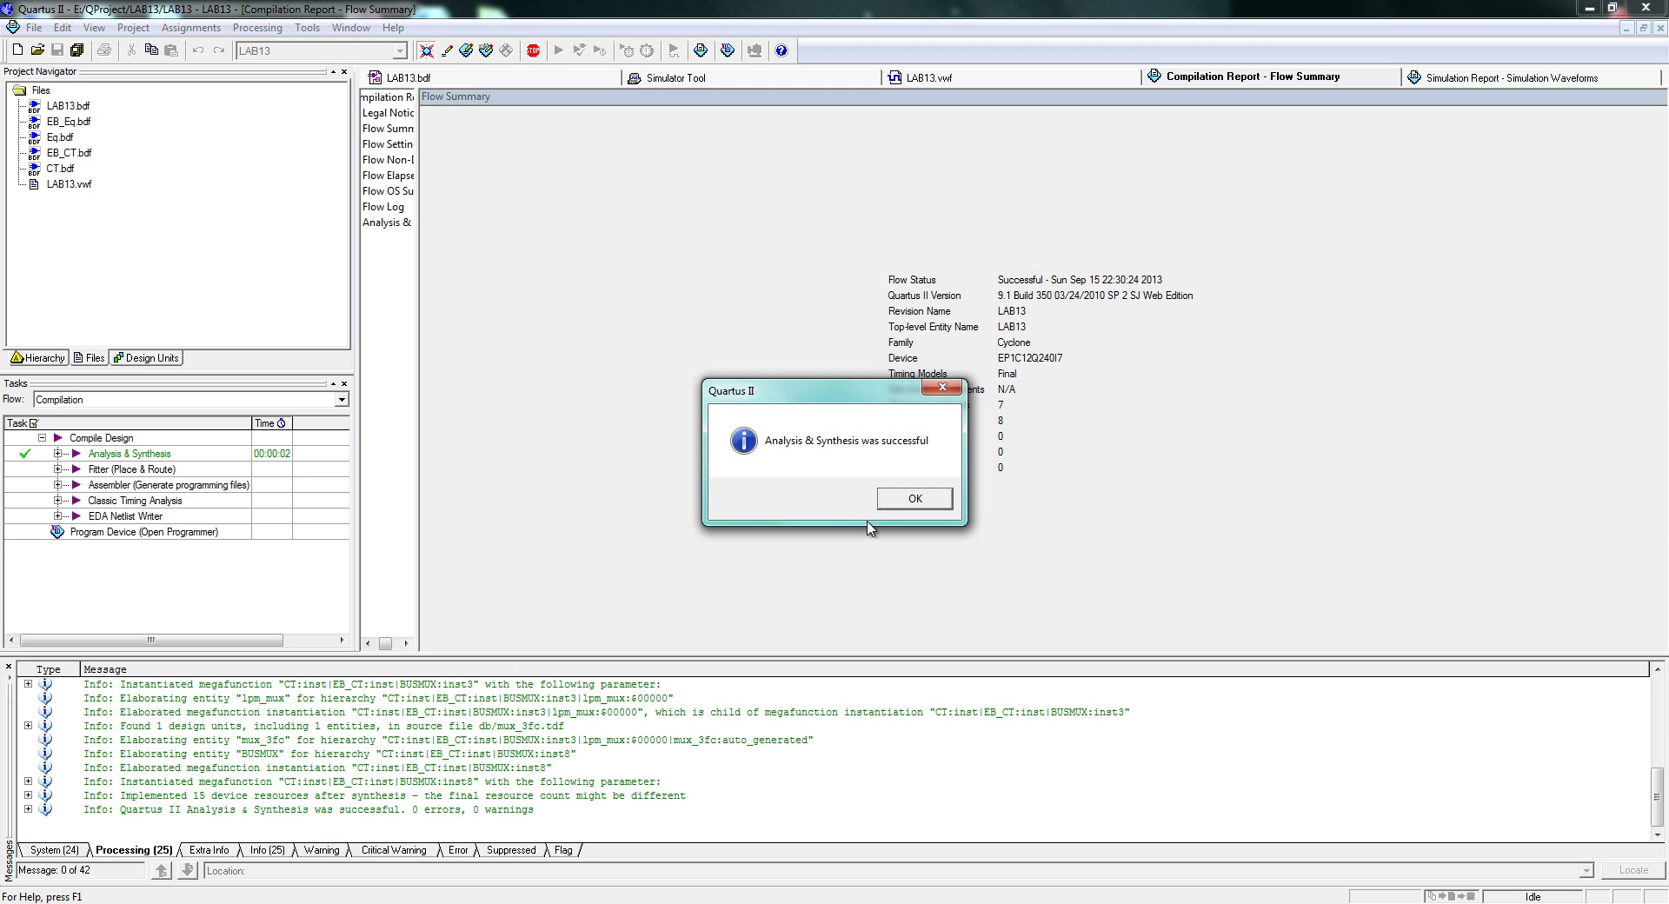
pyautogui.click(902, 509)
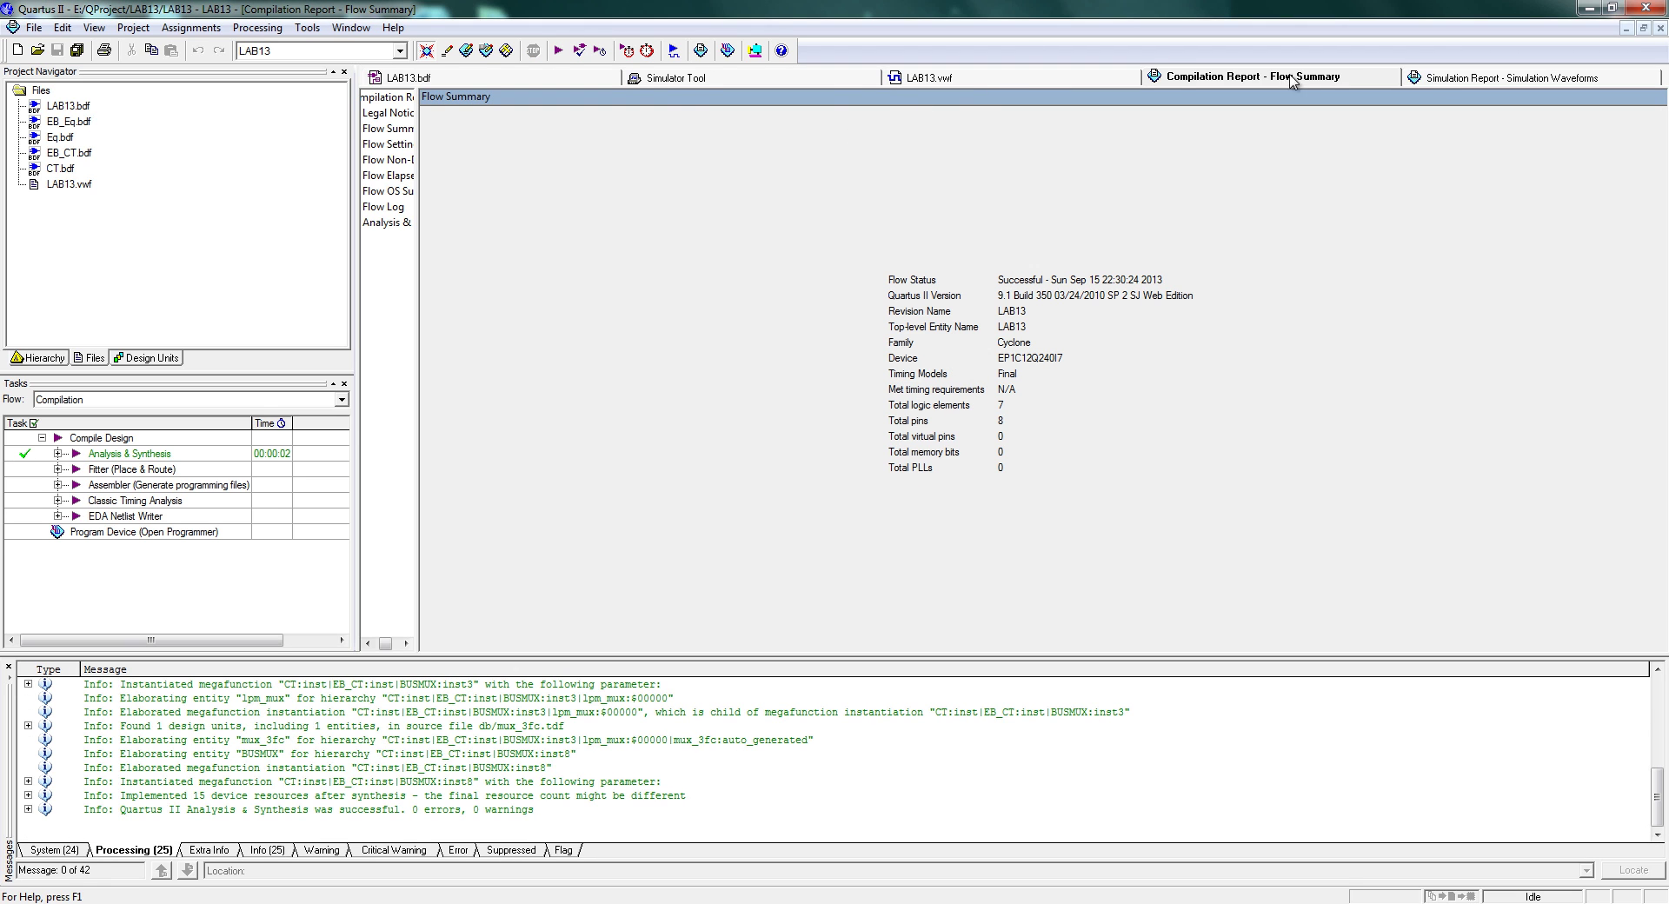
# Regenerate the functional simulation netlist for the modified LAB13 schematic
pyautogui.click(674, 77)
pyautogui.click(1096, 187)
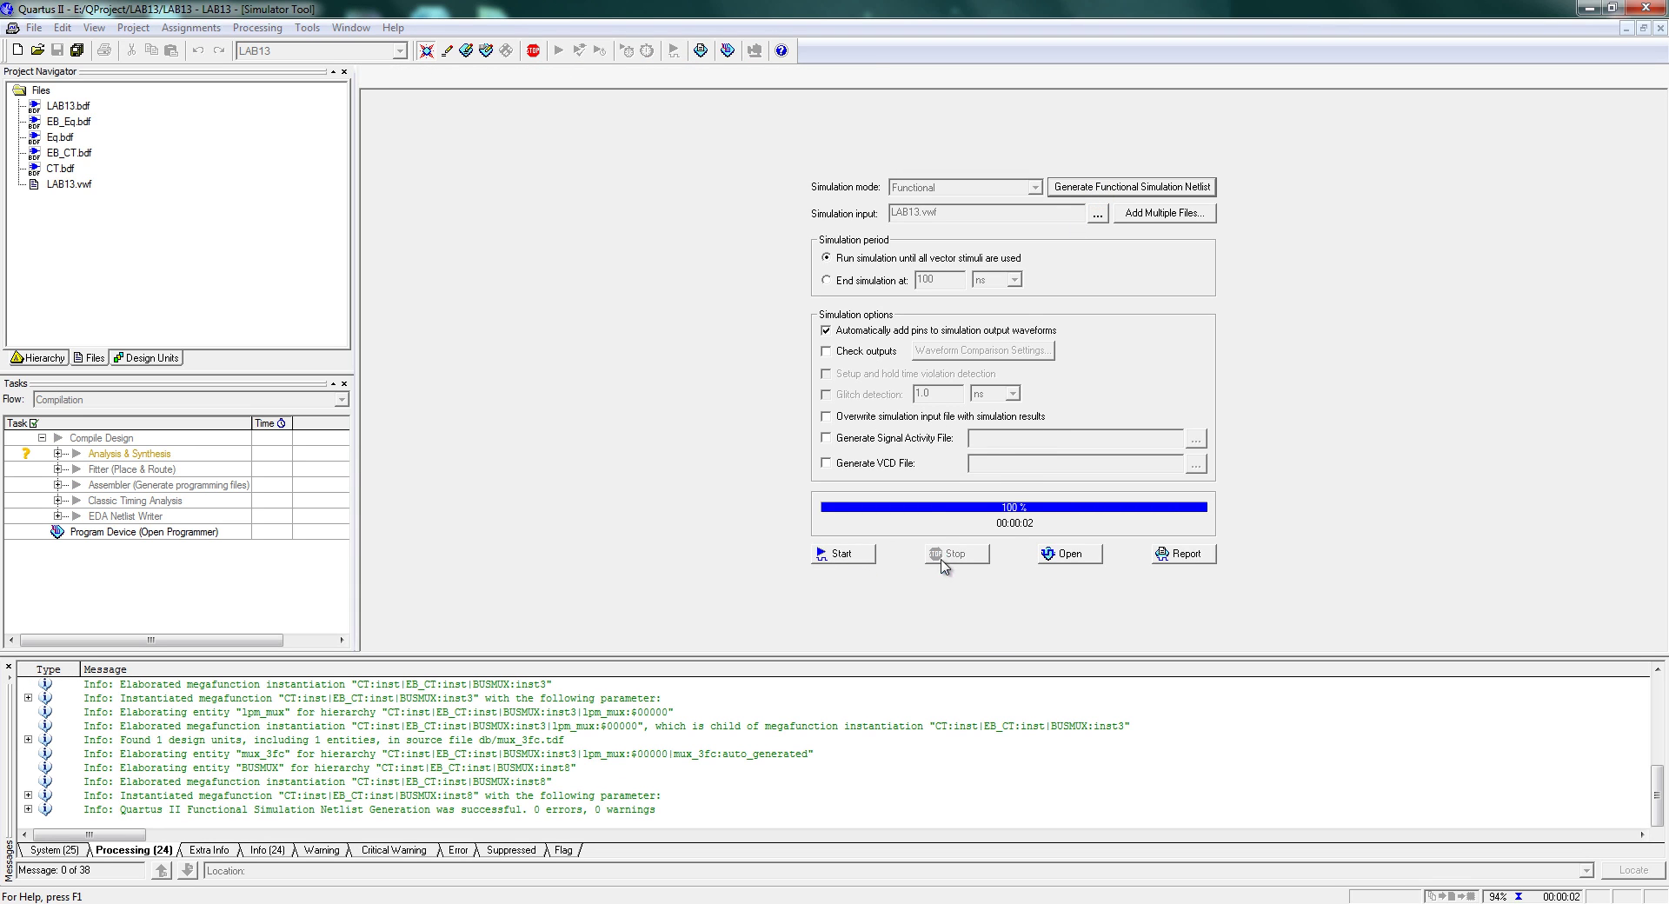
pyautogui.click(960, 495)
# Rerun the functional simulation and examine the report waveforms around the interval where T is low
pyautogui.click(842, 554)
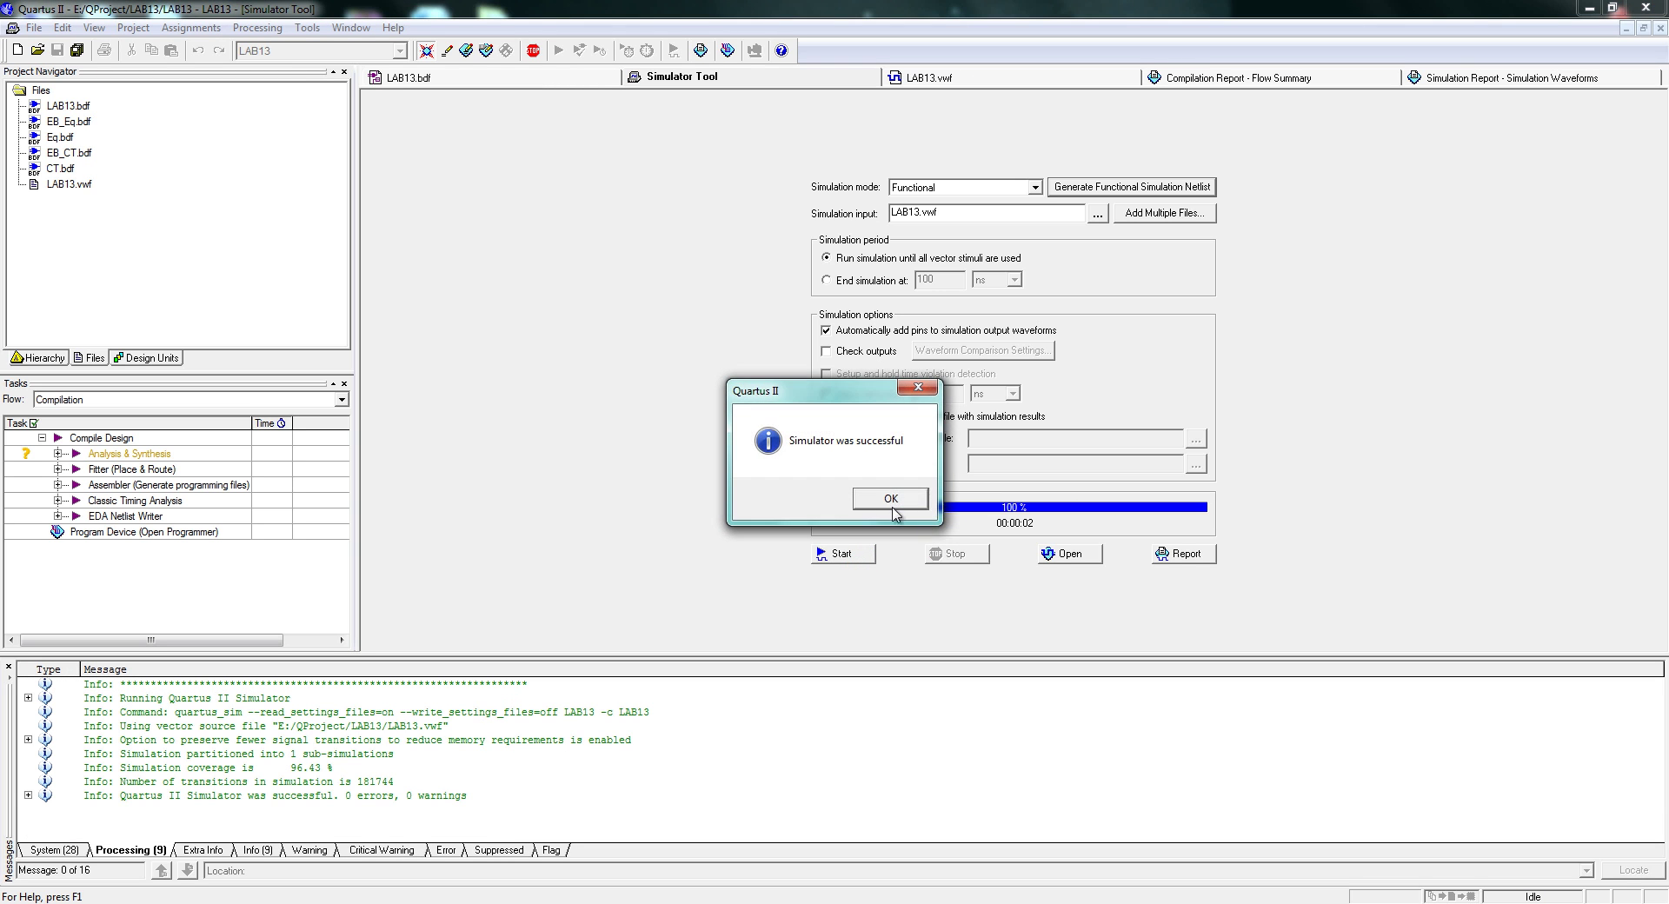
pyautogui.click(879, 499)
pyautogui.click(1182, 553)
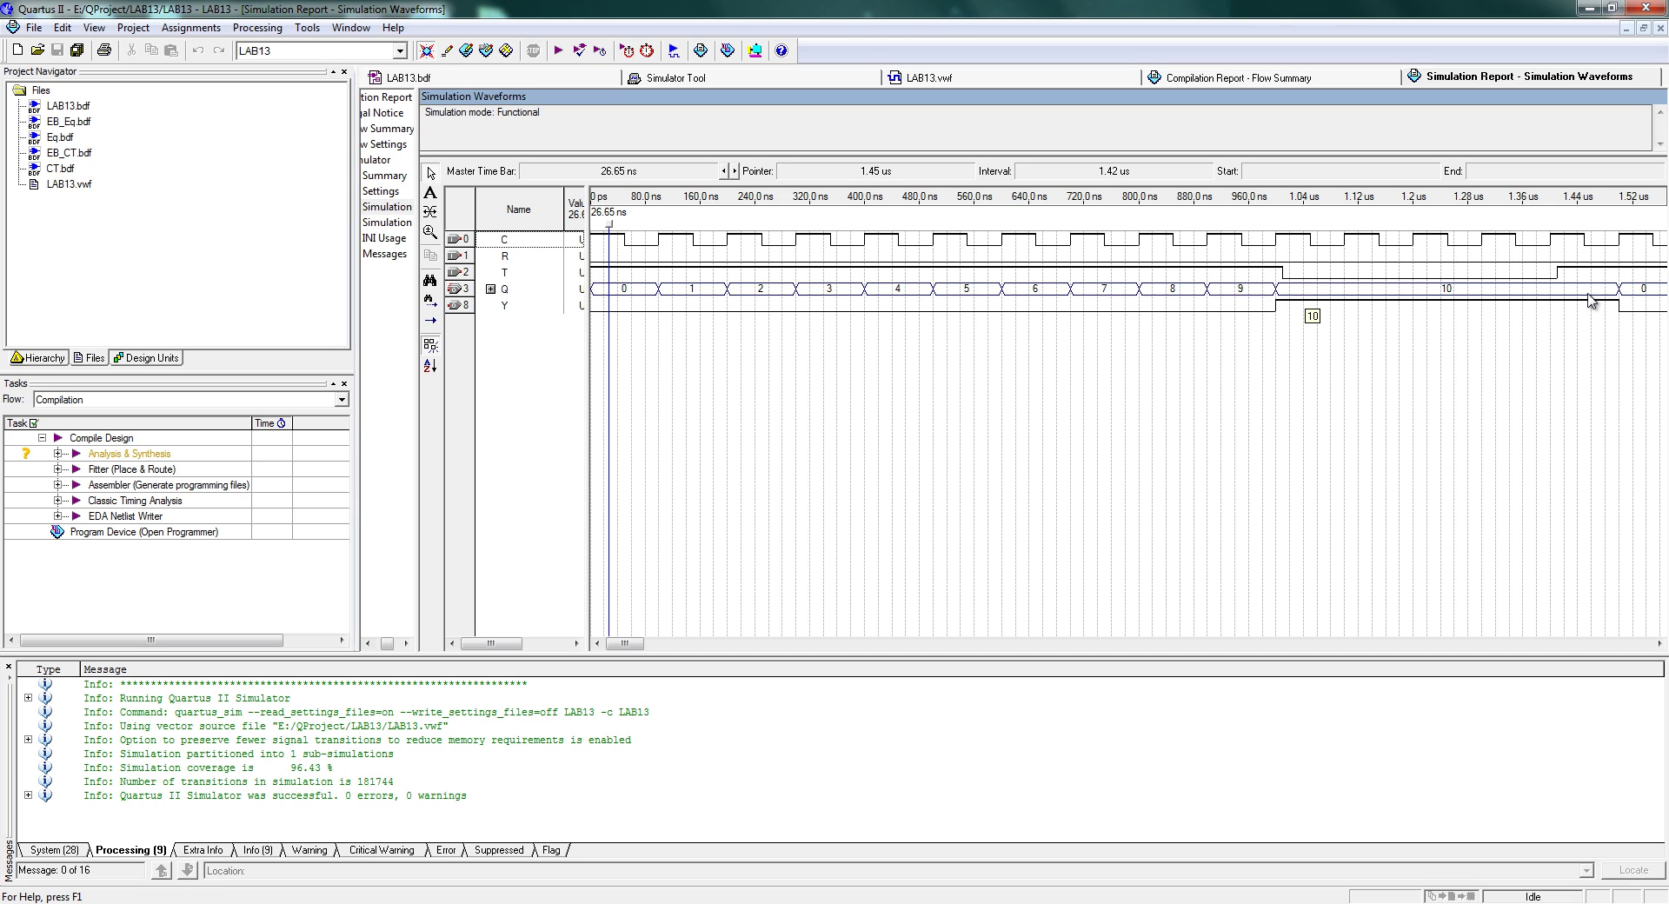
pyautogui.moveTo(1660, 647); pyautogui.dragTo(1660, 648)
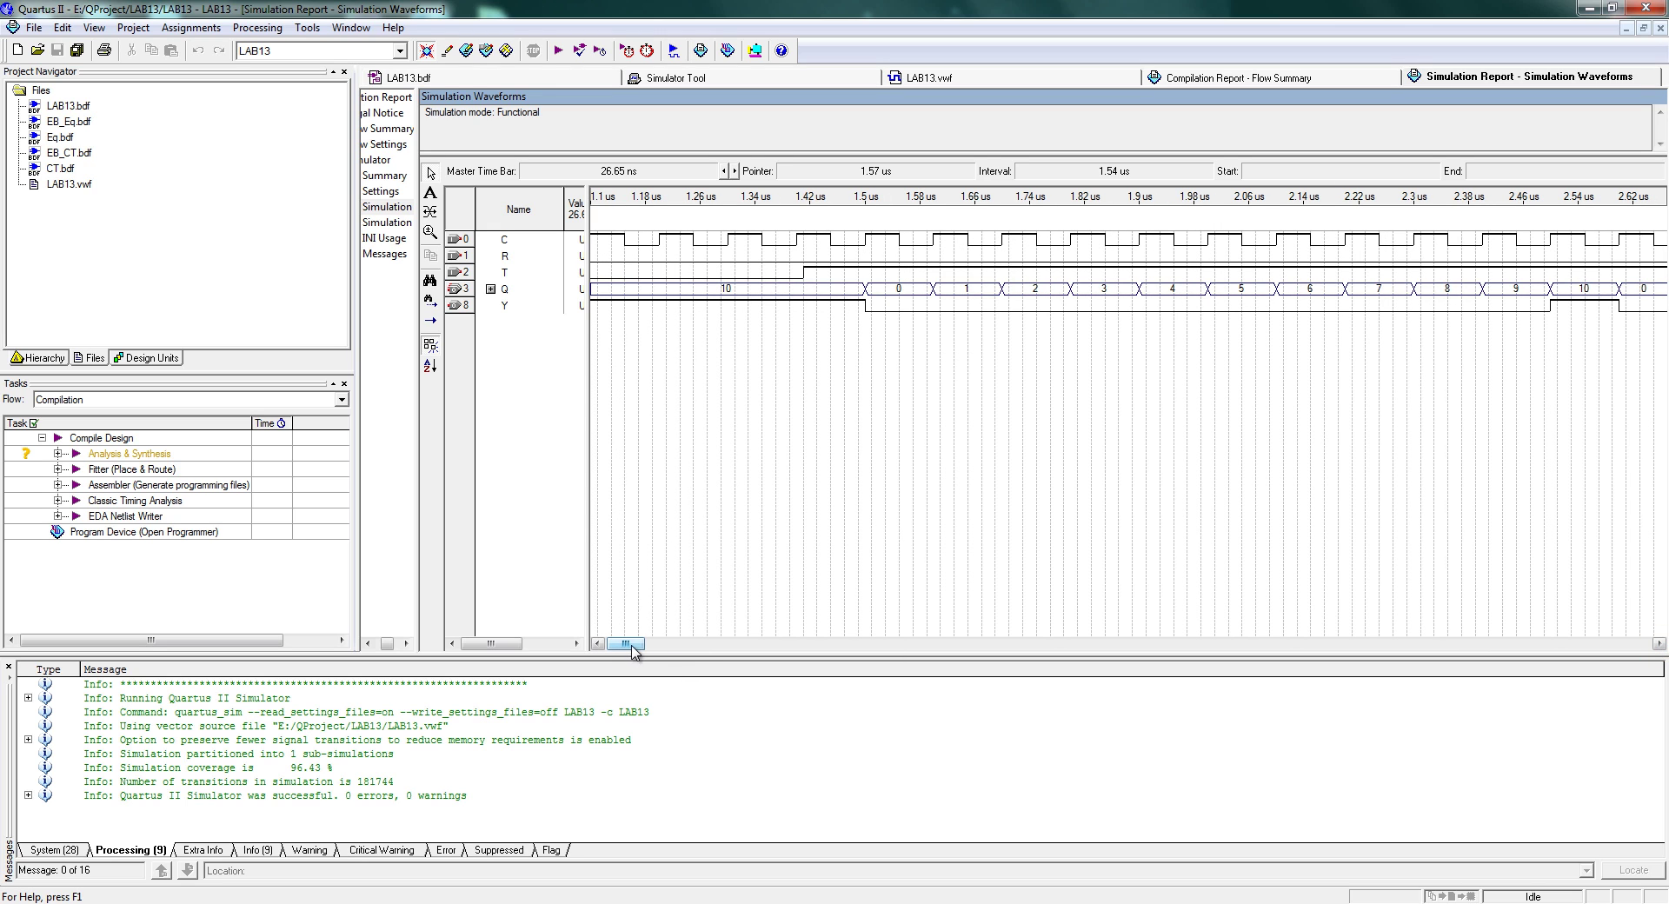
pyautogui.moveTo(634, 652); pyautogui.dragTo(639, 651)
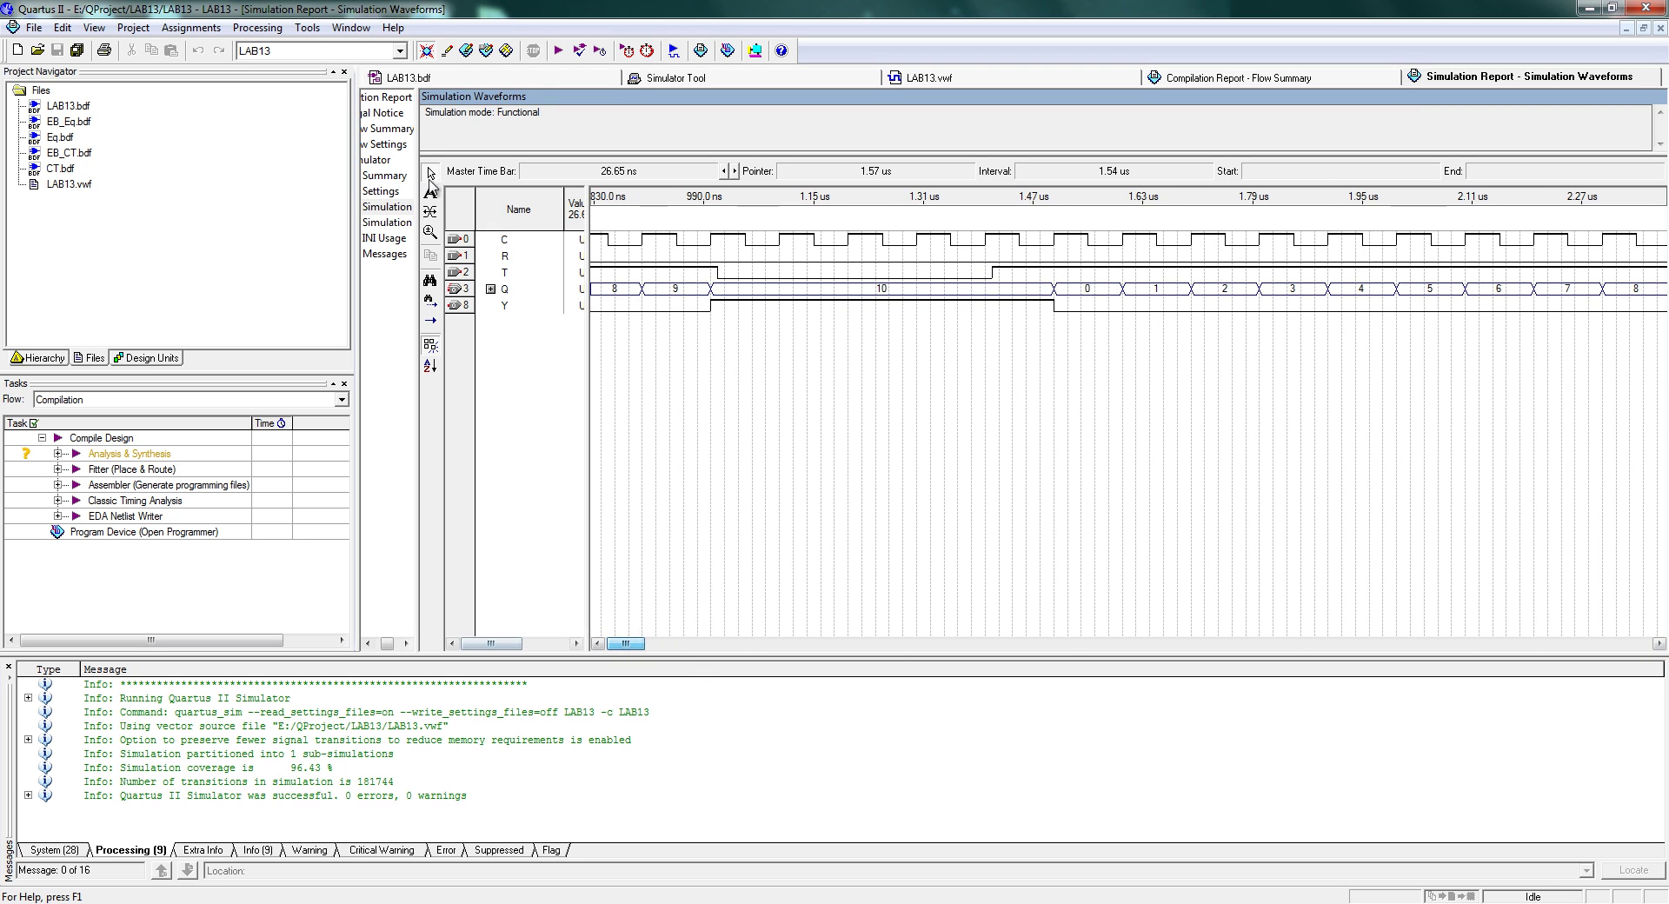
# In LAB13.bdf, delete the 0-labelled wire at CT's V input, the bus at its D[3..0] input and the attached GND symbol
pyautogui.click(417, 77)
pyautogui.click(573, 541)
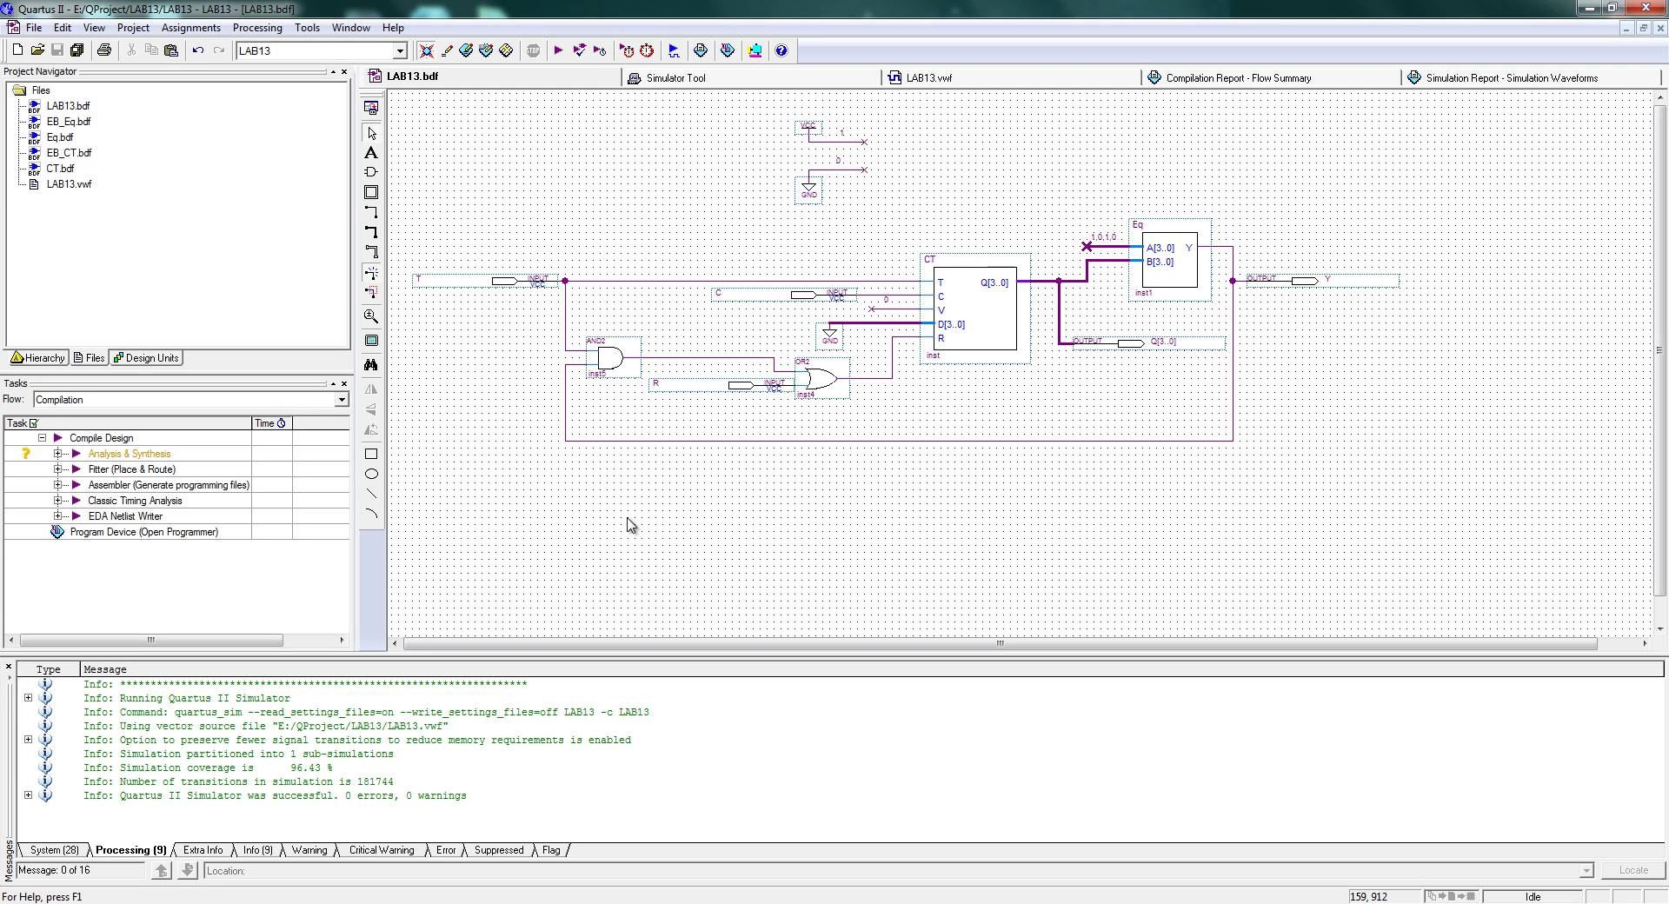
pyautogui.scroll(2, 628, 526)
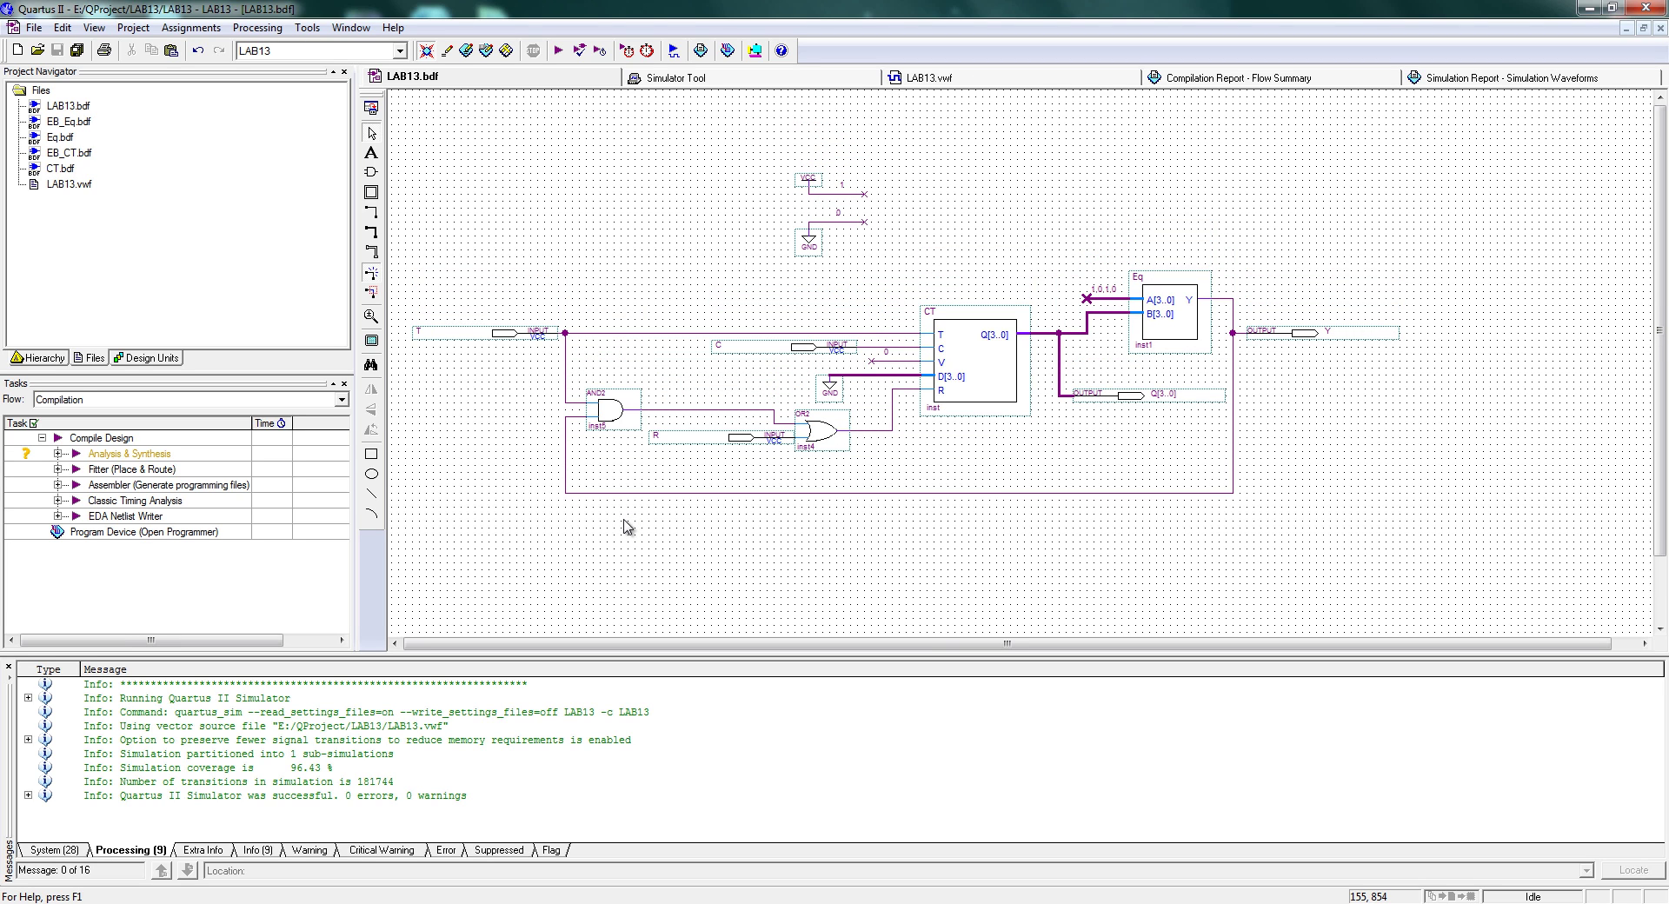
pyautogui.click(915, 362)
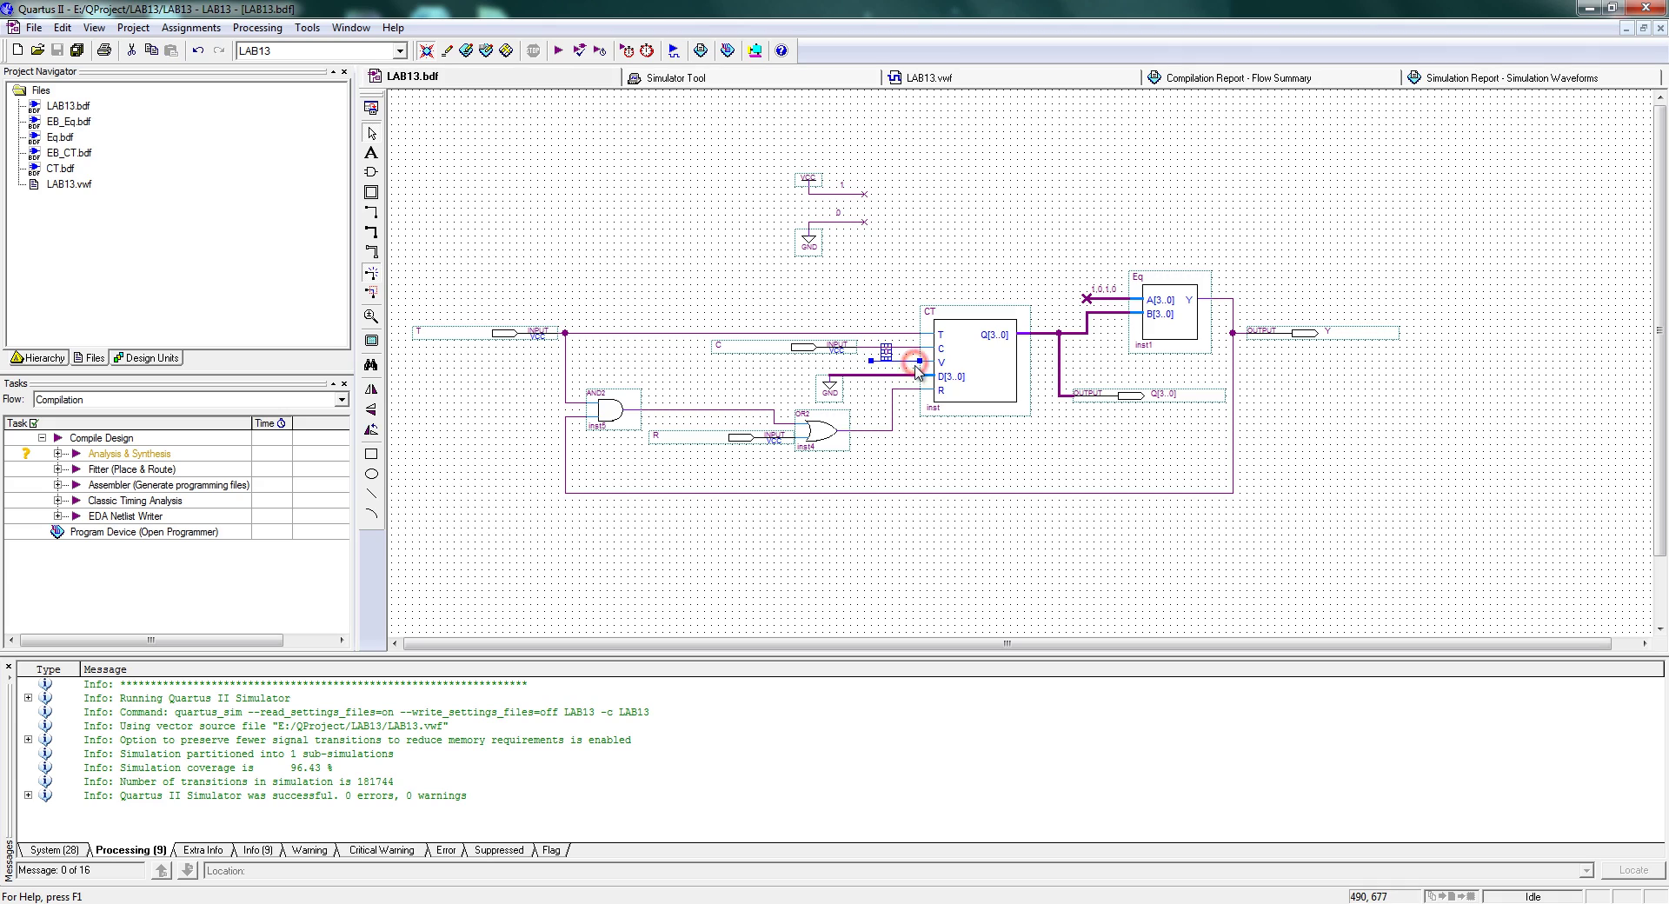
pyautogui.press('Delete')
pyautogui.click(904, 375)
pyautogui.press('Delete')
pyautogui.click(830, 385)
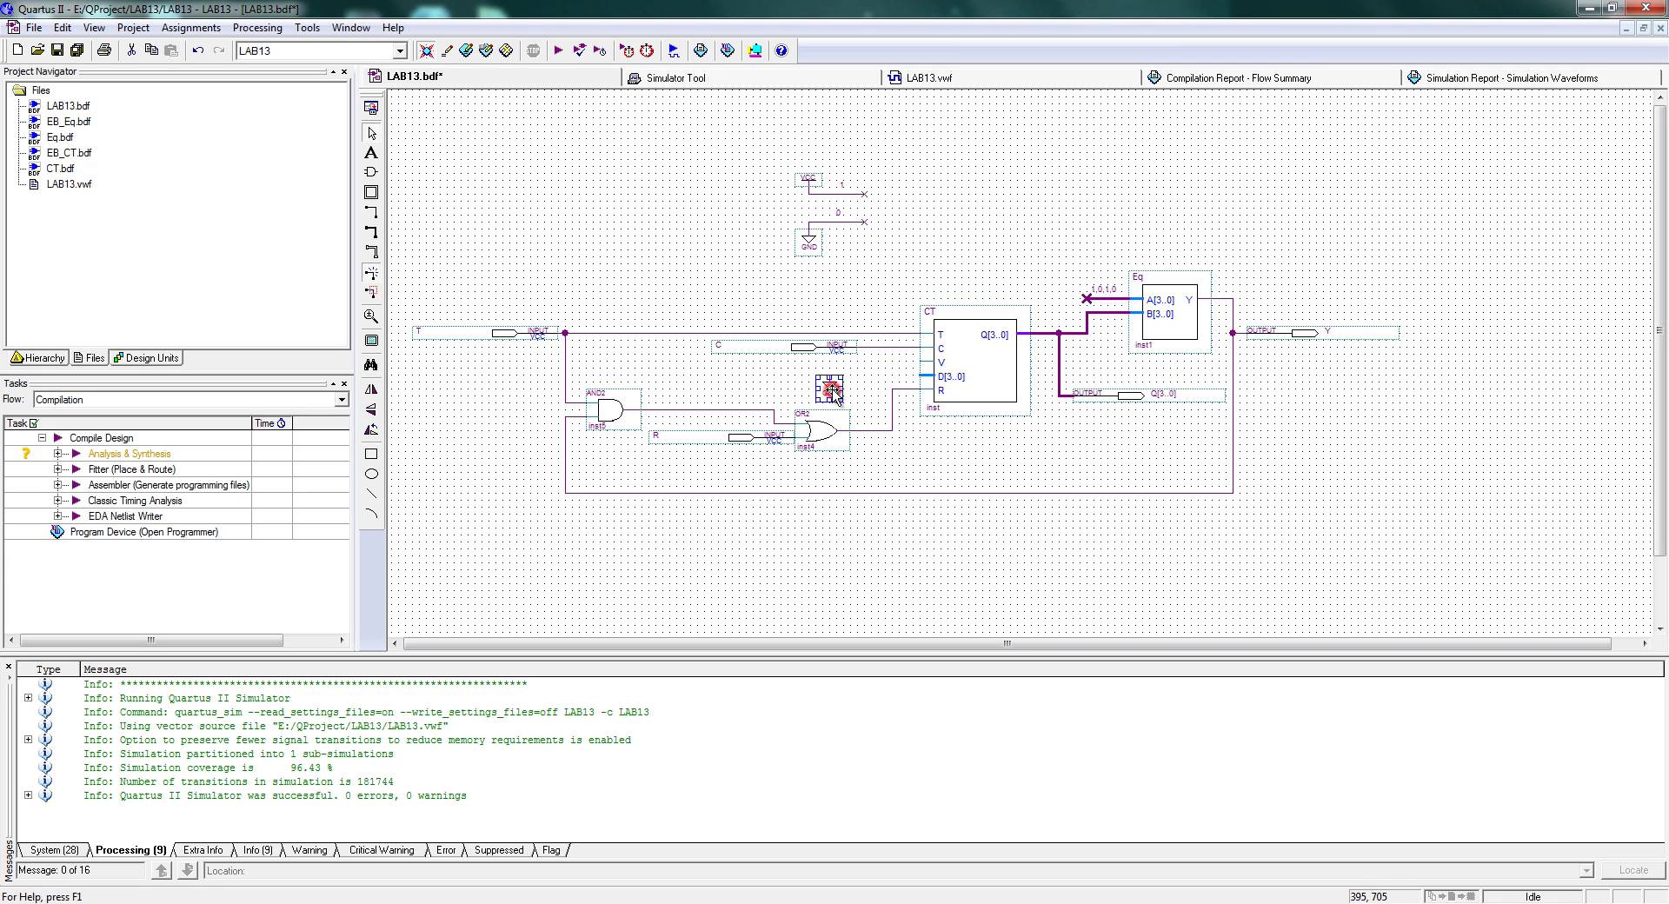
pyautogui.press('Delete')
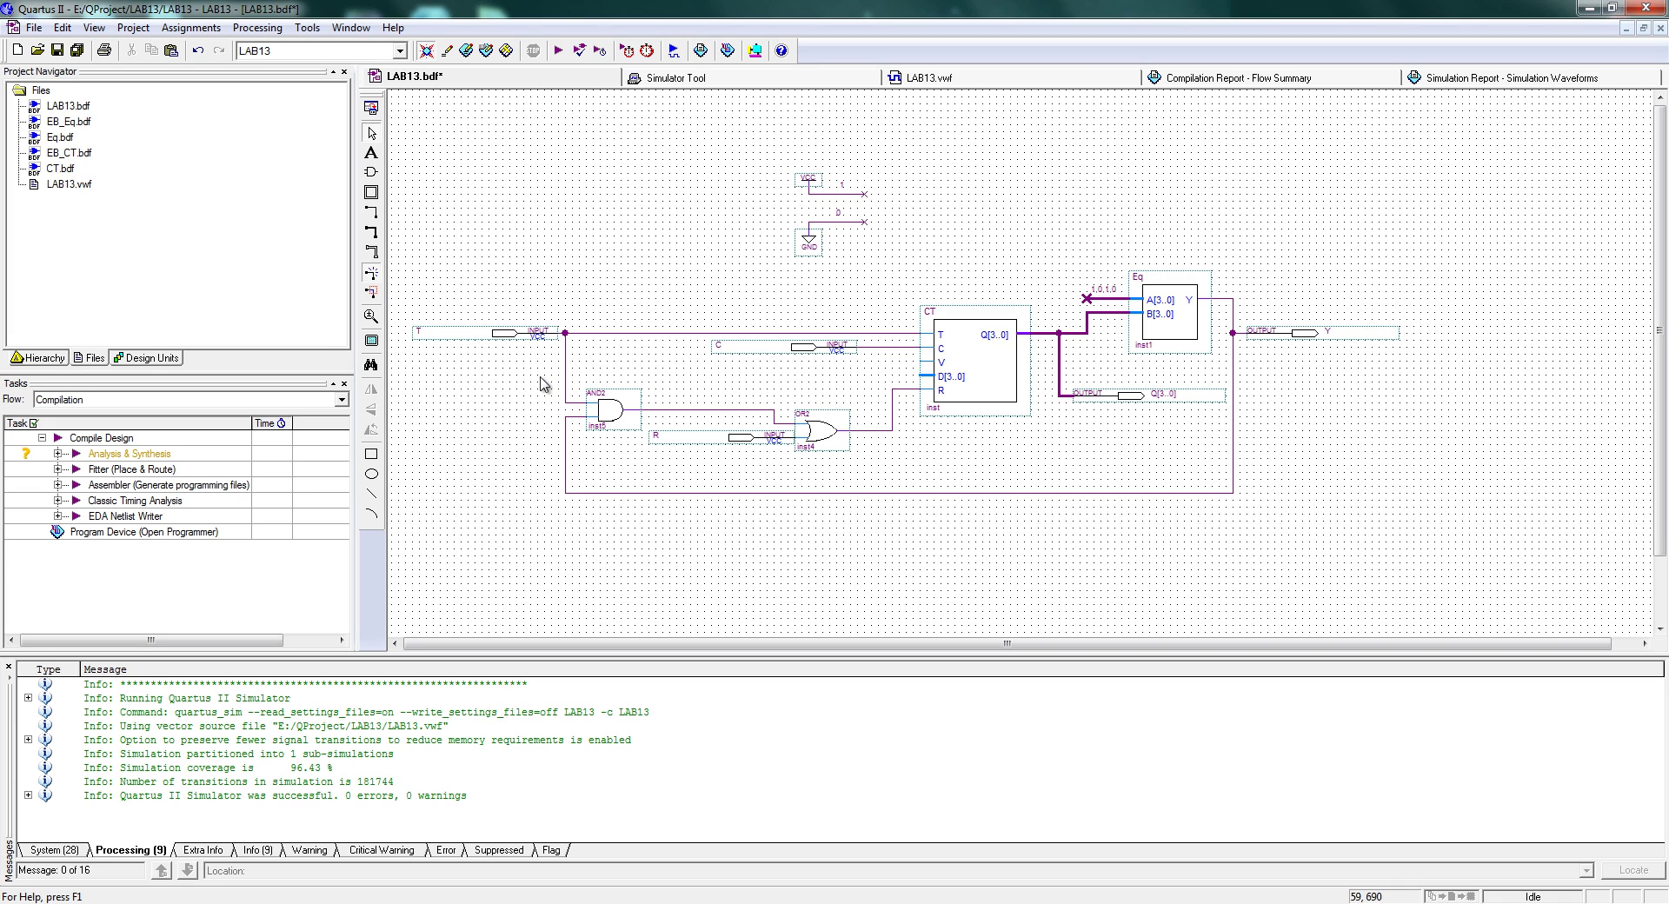
# Move the AND2 and OR2 gates with the R pin up so OR2 feeds CT's V input, and reconnect AND2's inputs to T and the feedback line
pyautogui.moveTo(541, 382); pyautogui.dragTo(906, 502)
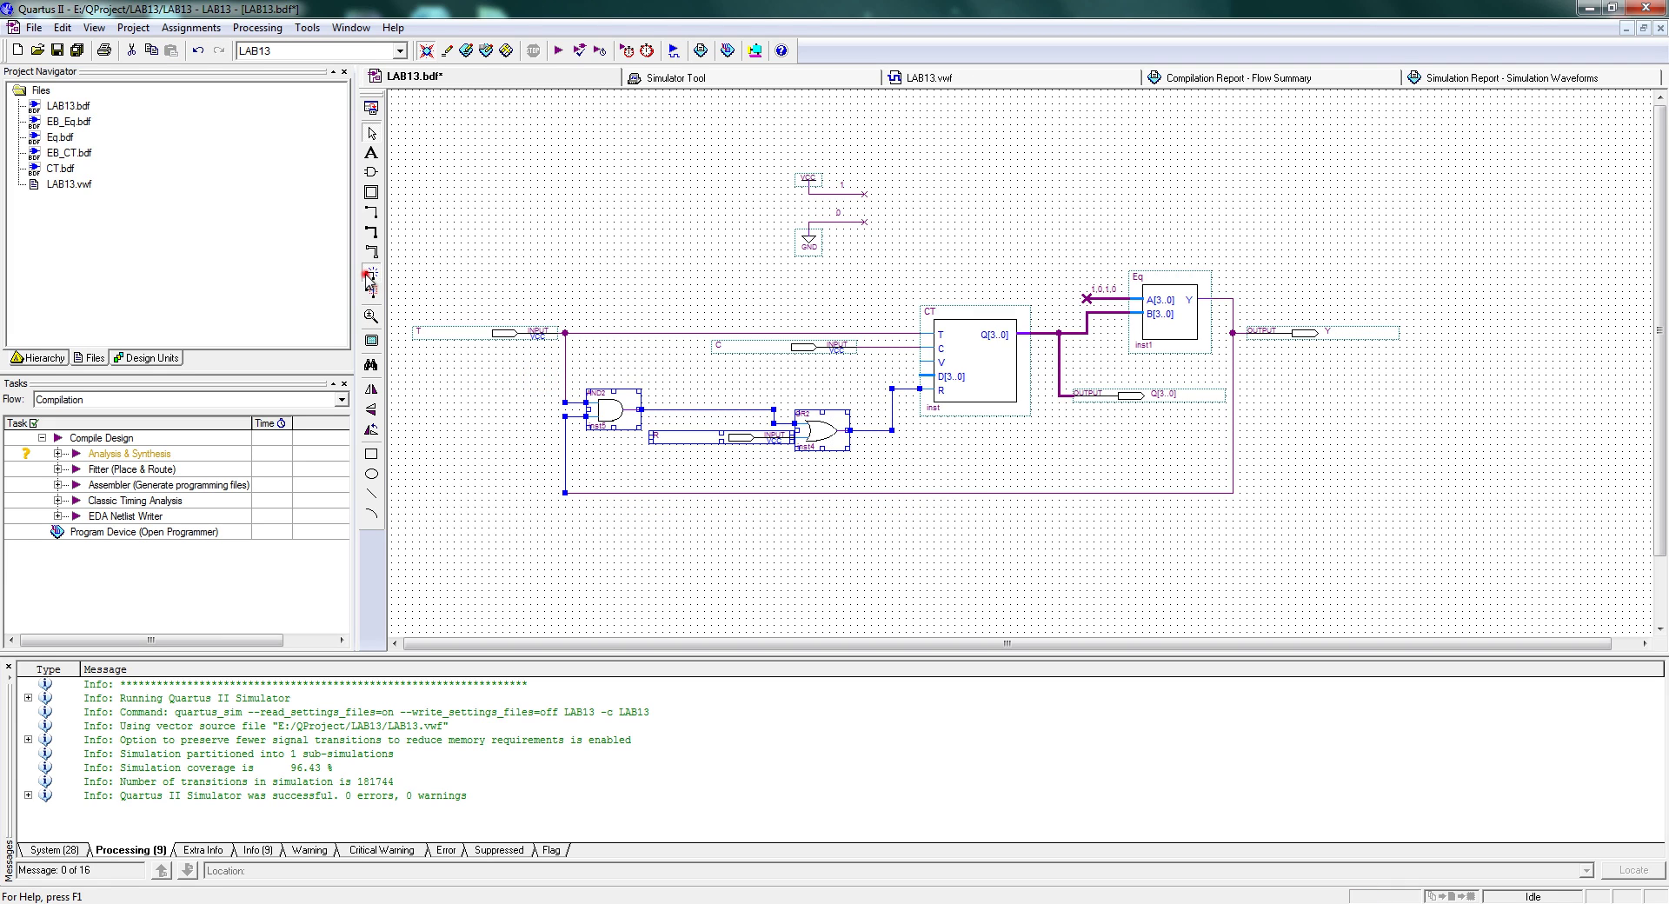
pyautogui.press('Up')
pyautogui.press('Up')
pyautogui.press('Up')
pyautogui.press('Up')
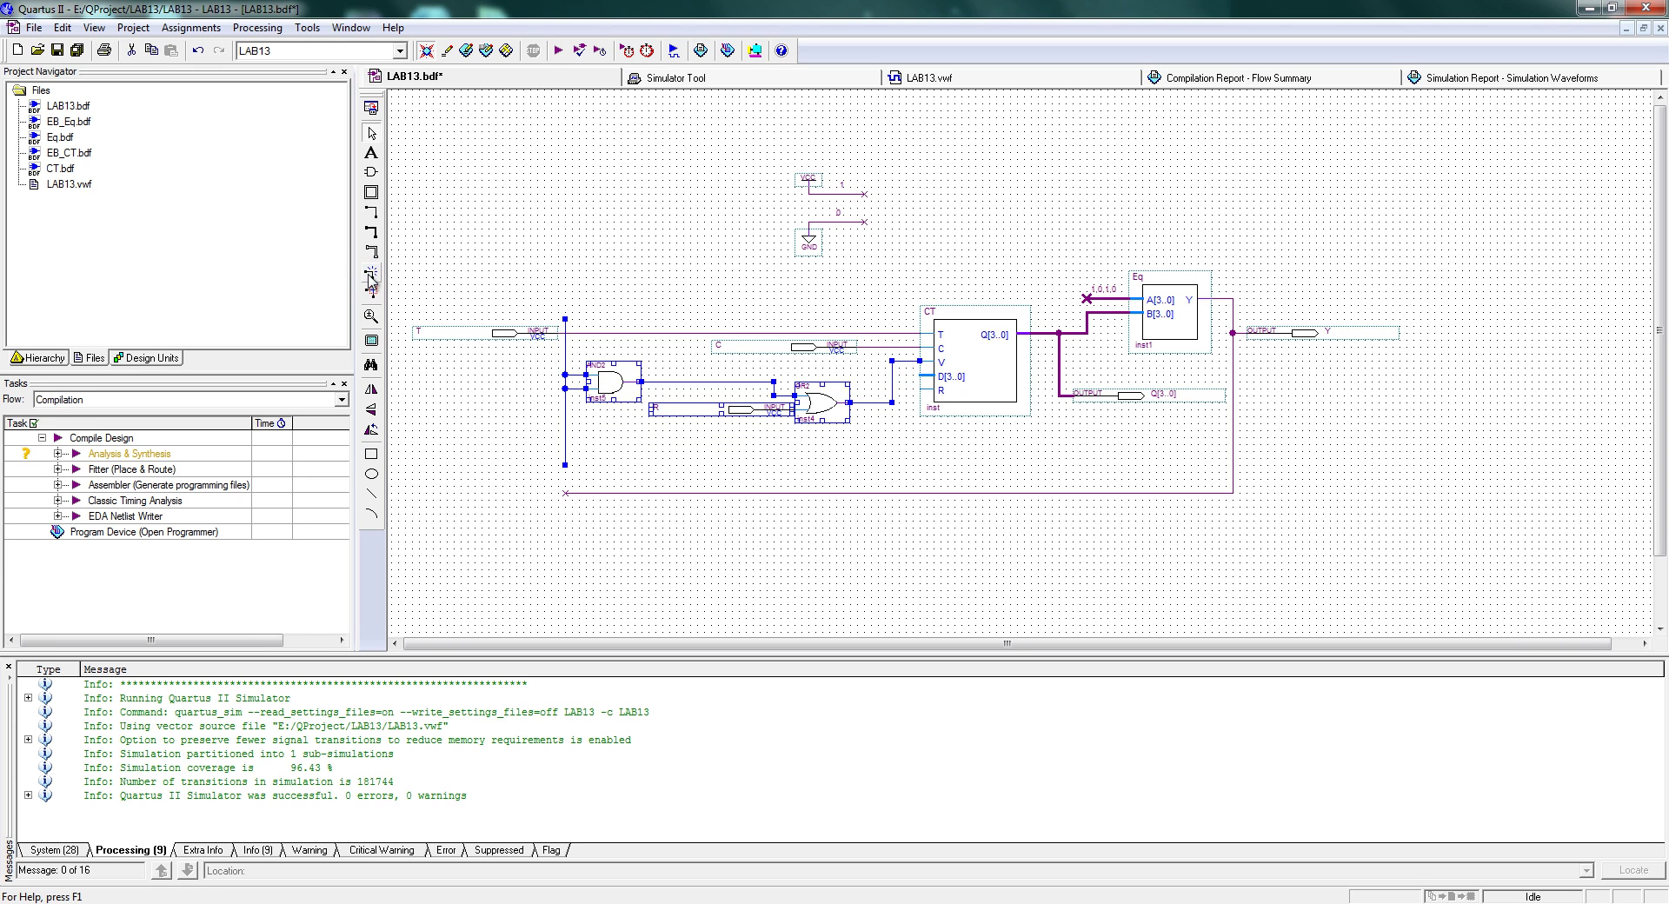
pyautogui.click(558, 462)
pyautogui.click(564, 355)
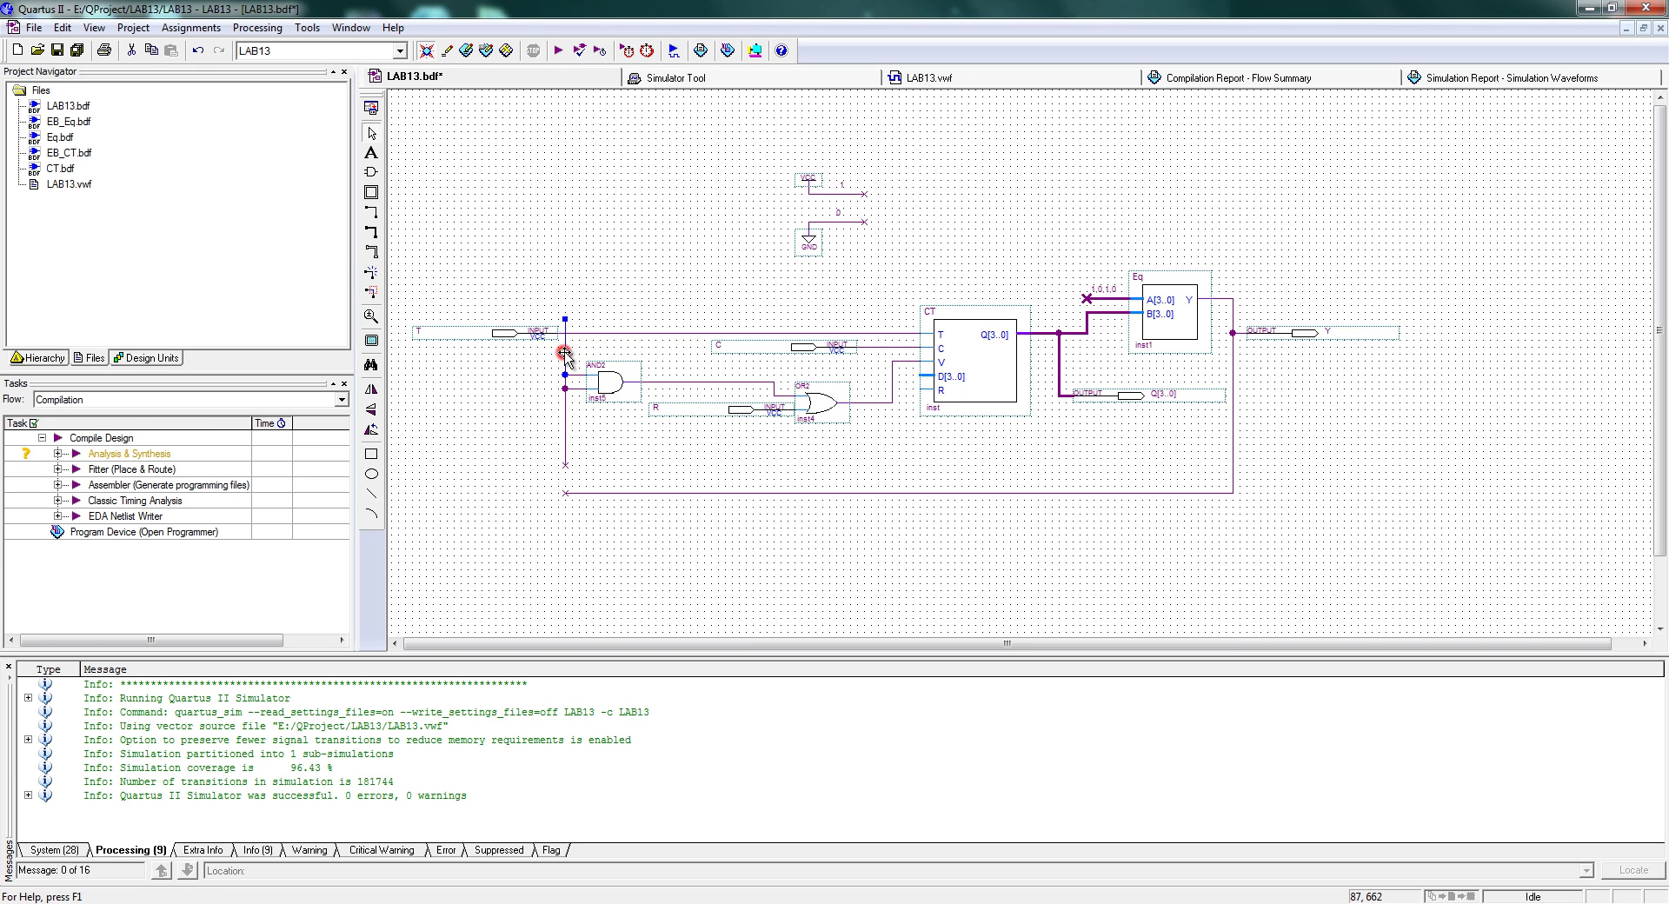
pyautogui.click(577, 416)
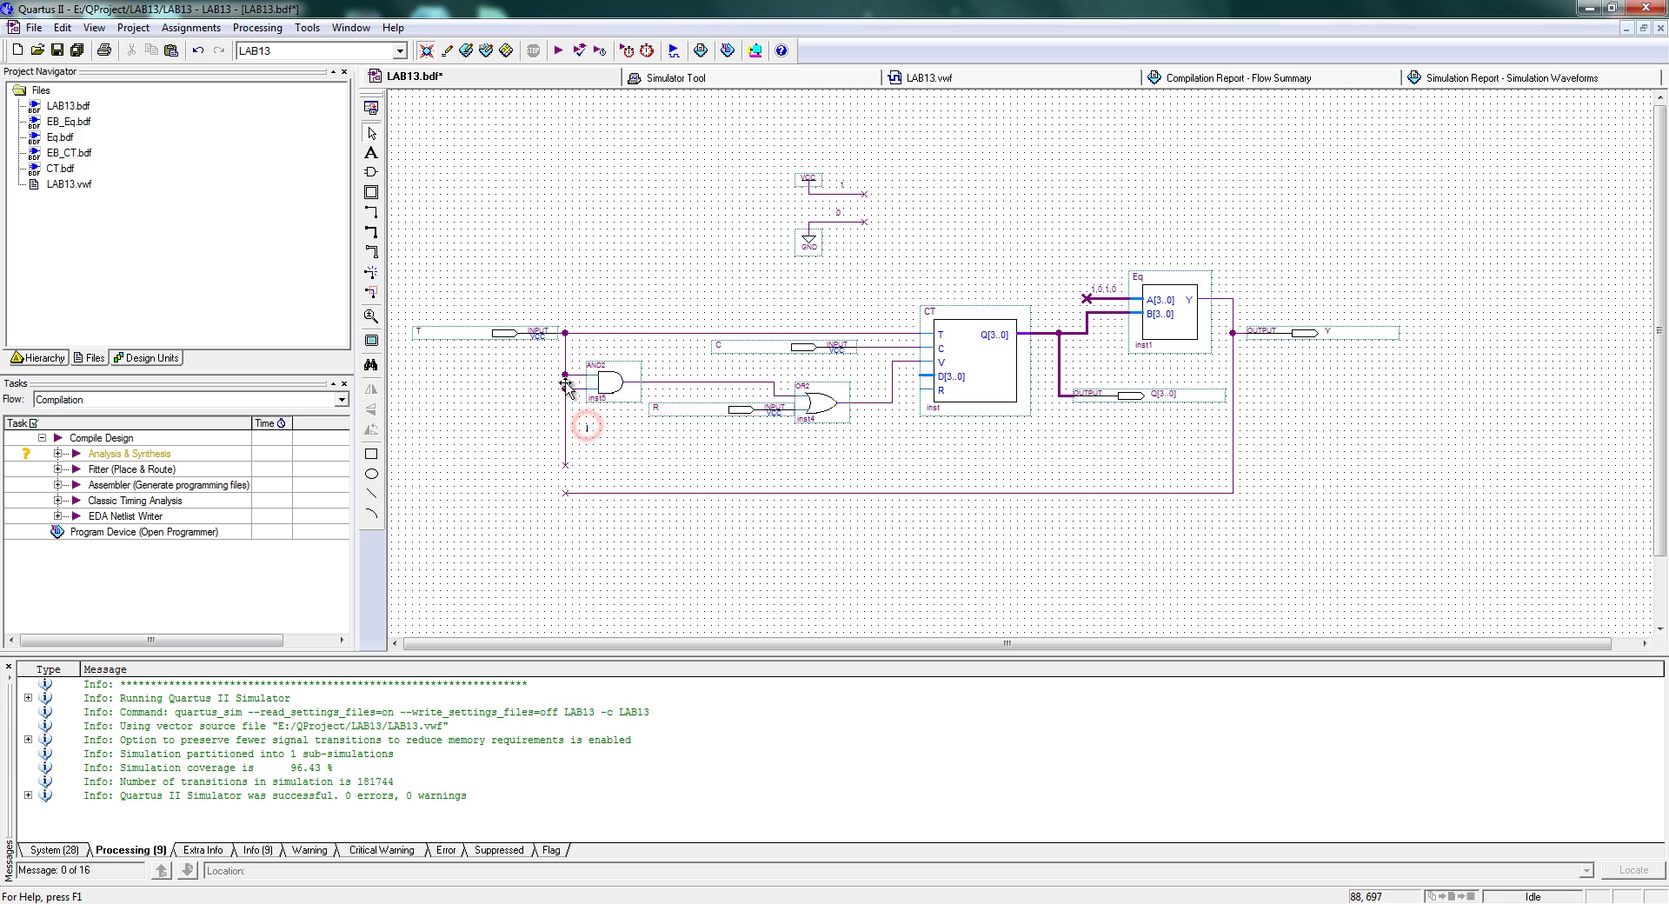
pyautogui.click(565, 382)
pyautogui.moveTo(564, 382); pyautogui.dragTo(565, 494)
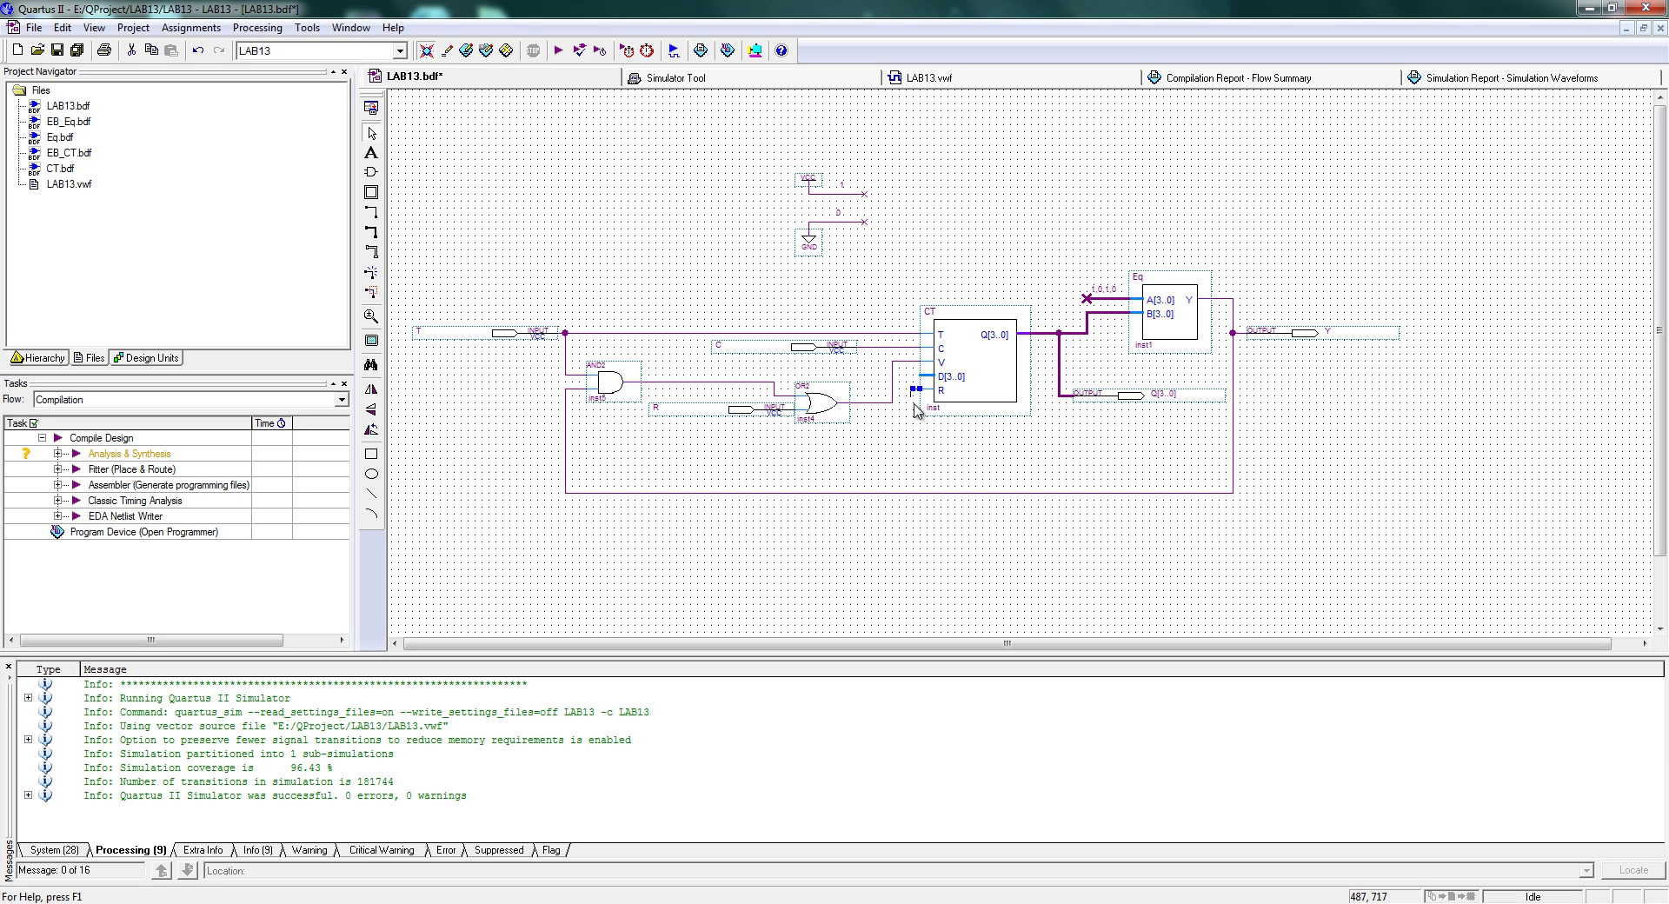
# Add a short wire labelled 0 to CT's R input and shift the vertical OR2-to-V wire closer to the OR2 gate
pyautogui.click(912, 392)
pyautogui.click(910, 393)
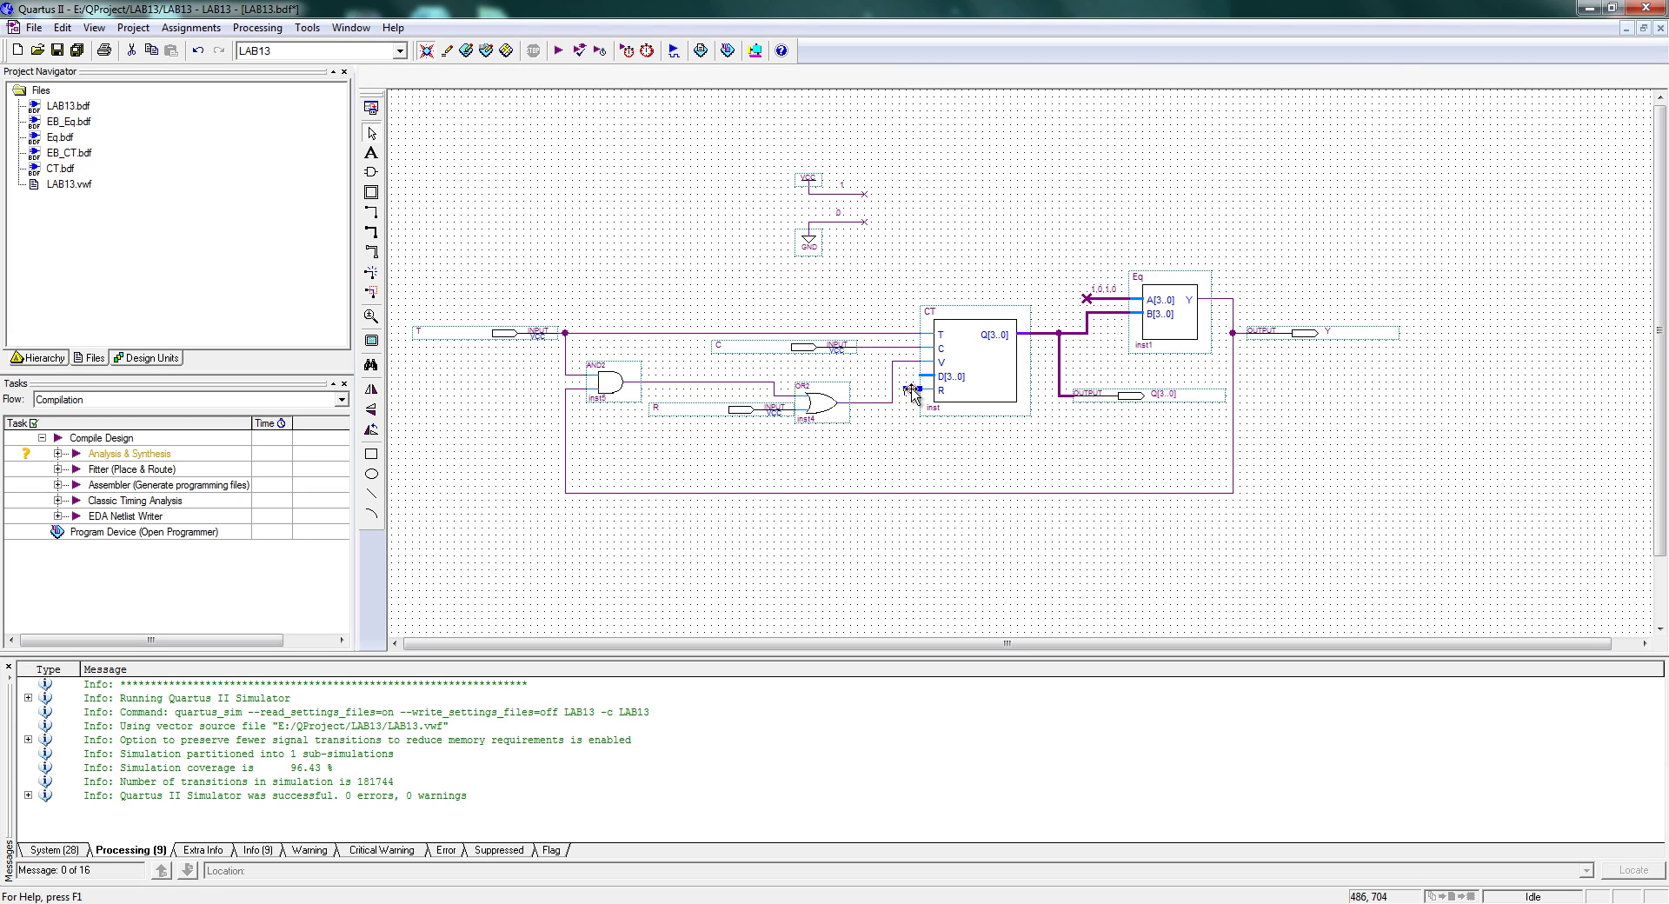
pyautogui.click(911, 425)
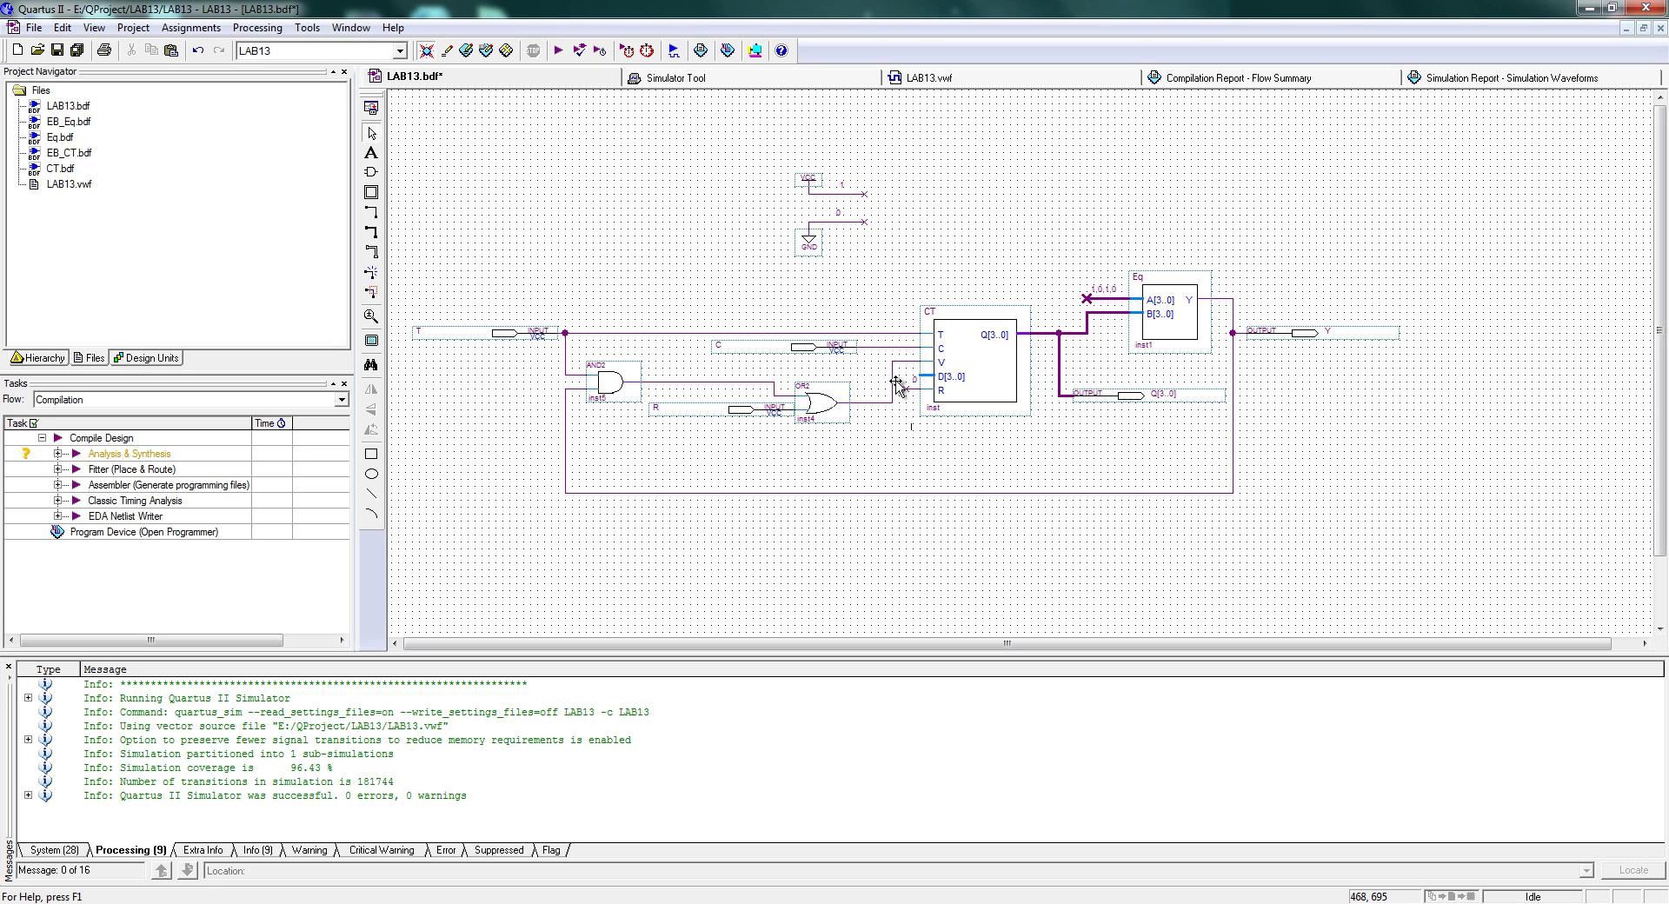
pyautogui.moveTo(897, 385); pyautogui.dragTo(906, 420)
pyautogui.click(372, 271)
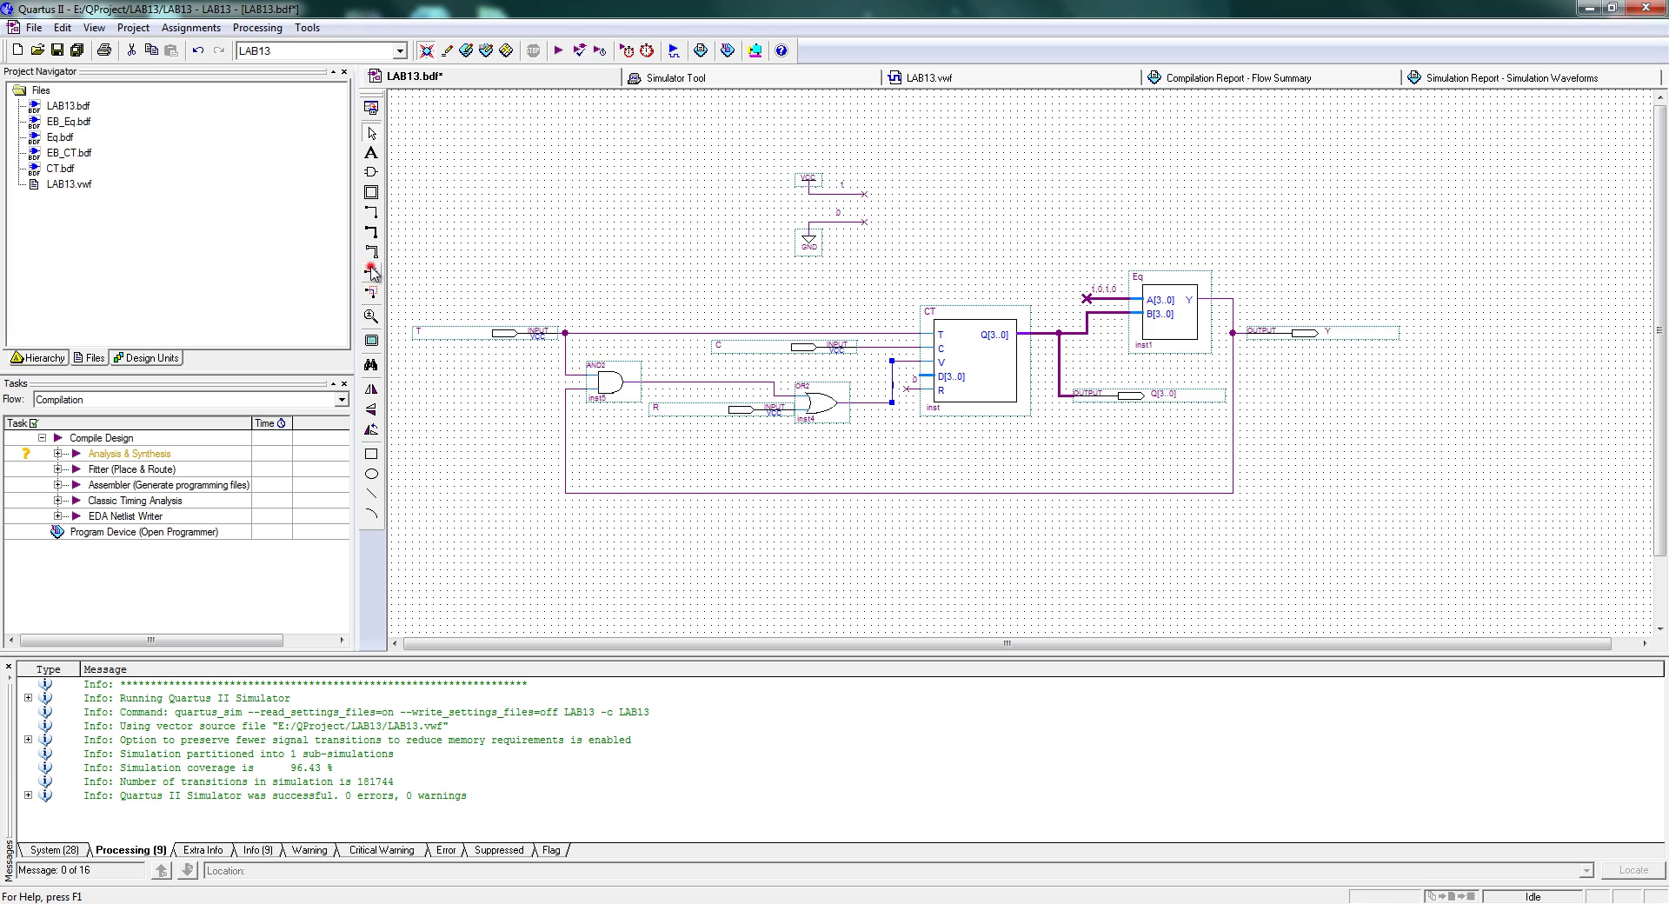
pyautogui.hotkey('ctrl', 'z')
pyautogui.click(896, 444)
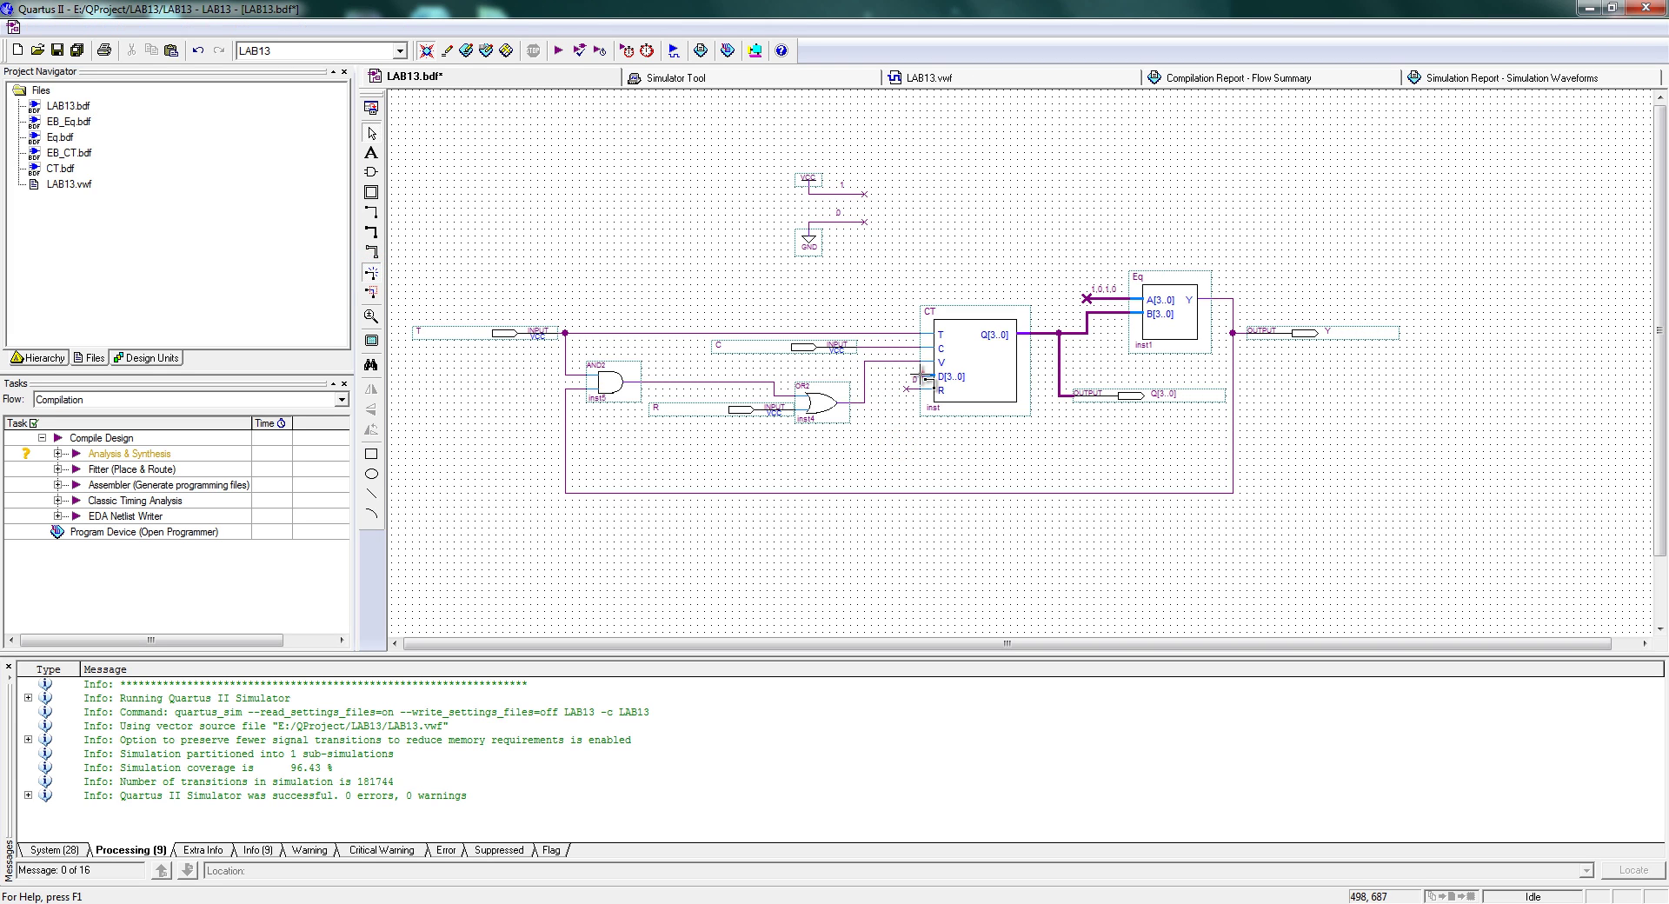
# Draw a bus from CT's D[3..0] input to the free area below the gates and move the horizontal feedback wire up
pyautogui.moveTo(913, 376); pyautogui.dragTo(891, 562)
pyautogui.click(872, 493)
pyautogui.press('Up')
pyautogui.press('Up')
pyautogui.press('Up')
pyautogui.press('Up')
pyautogui.press('Up')
pyautogui.press('Up')
pyautogui.press('Up')
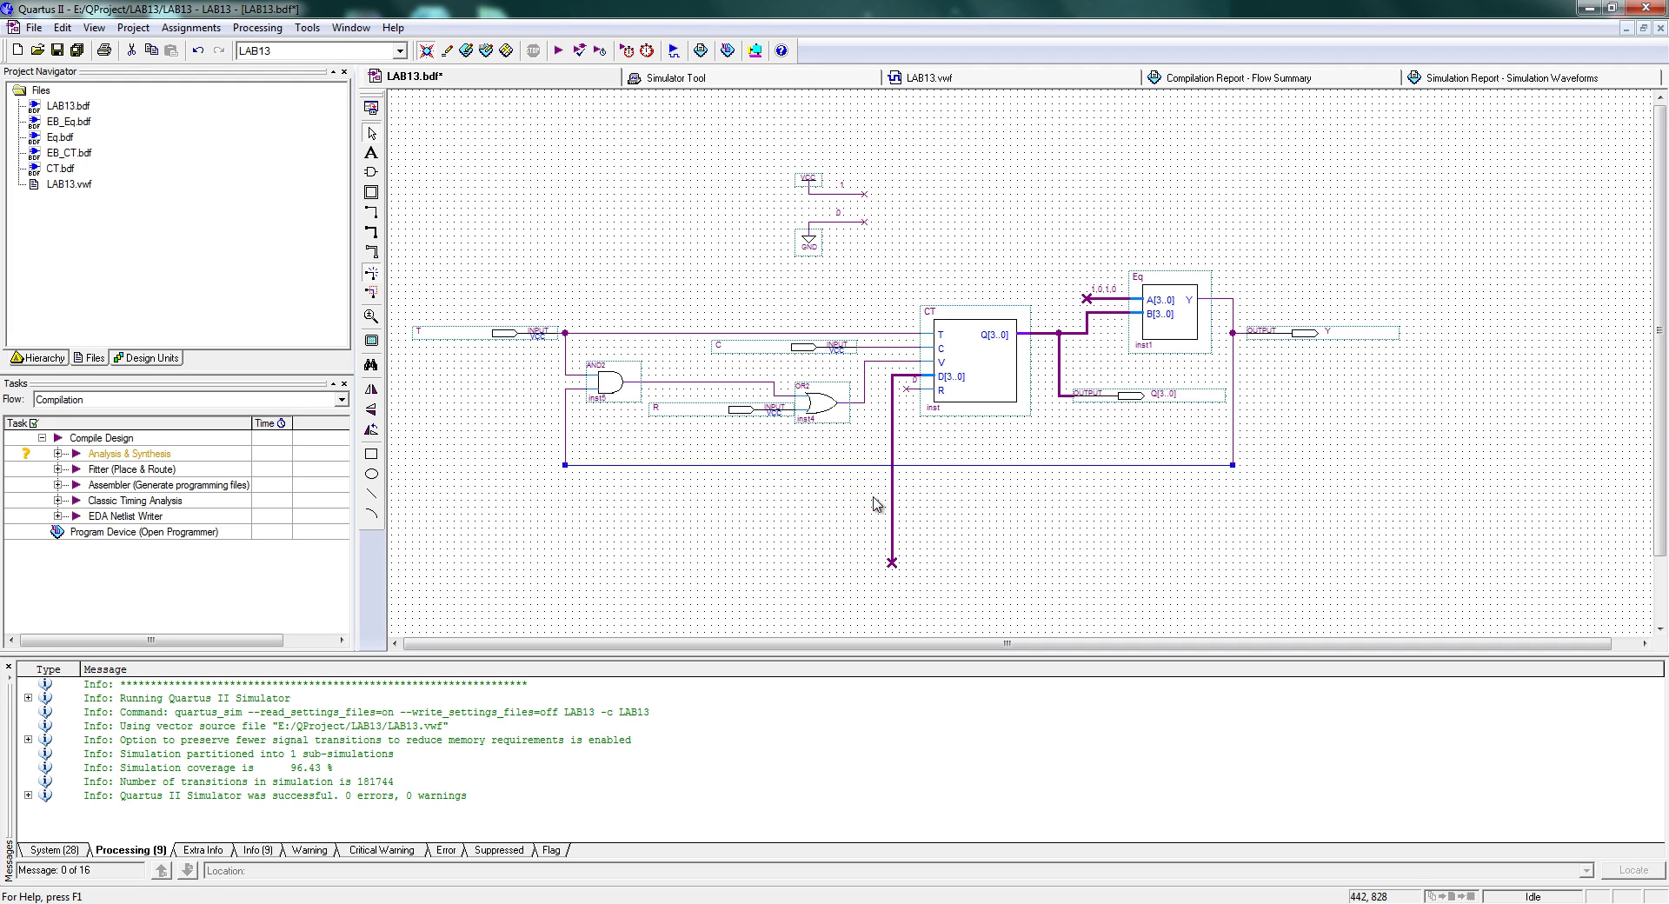
pyautogui.moveTo(892, 562); pyautogui.dragTo(808, 527)
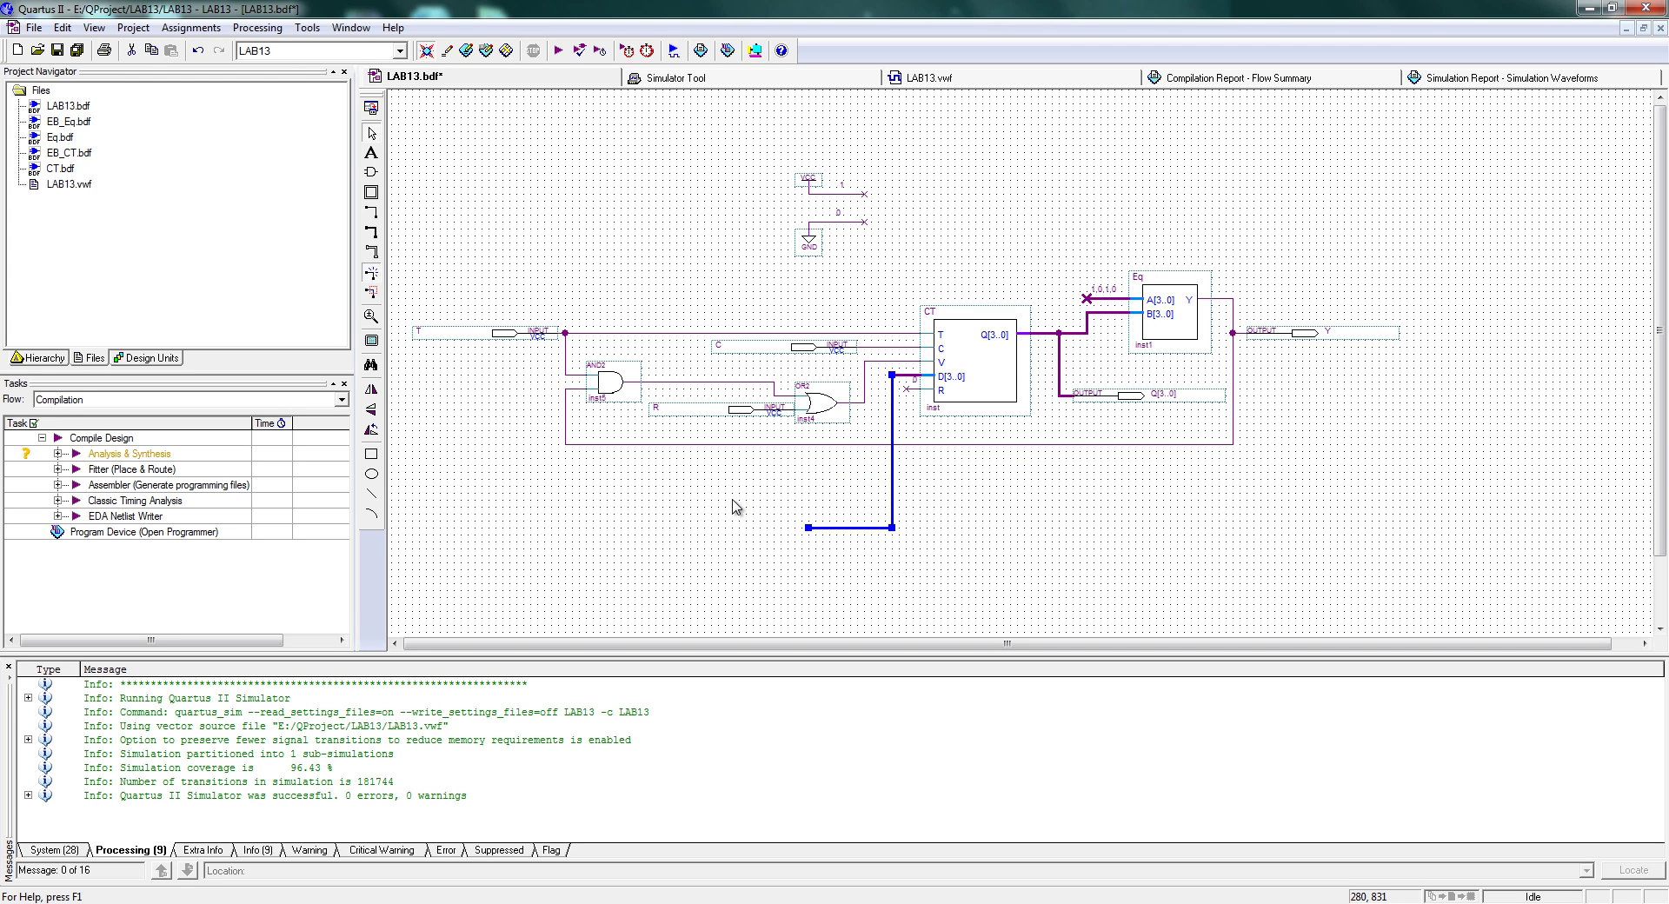
# Insert a busmux symbol from the gates megafunctions with its result[] output on the free end of the D[3..0] bus
pyautogui.doubleClick(732, 500)
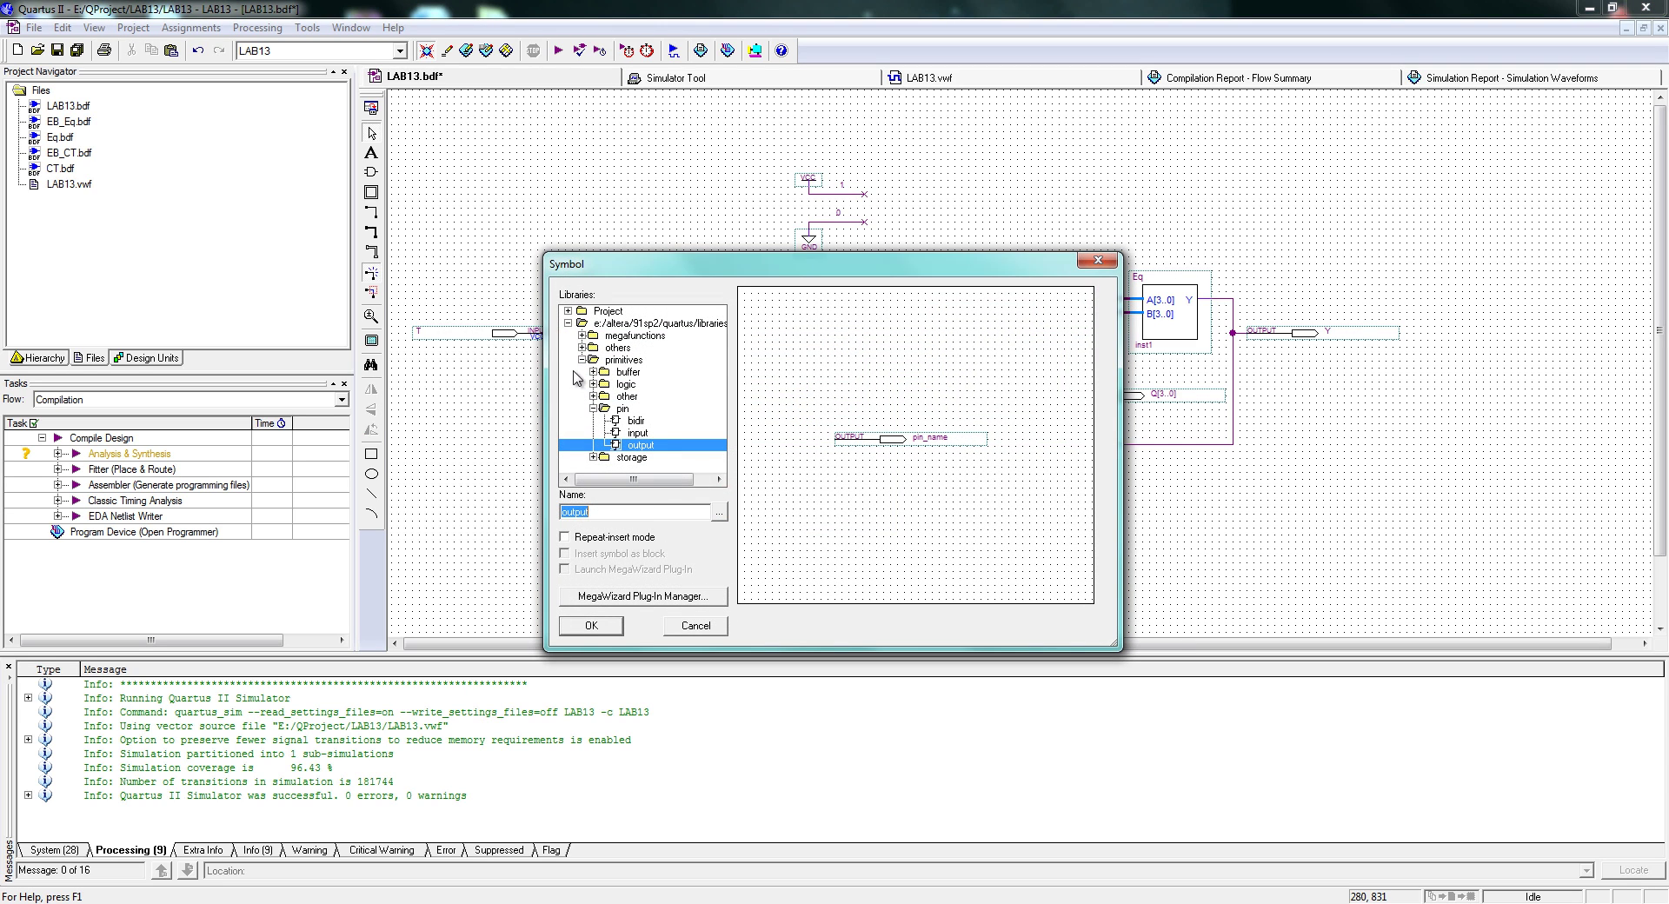
pyautogui.click(581, 359)
pyautogui.click(569, 323)
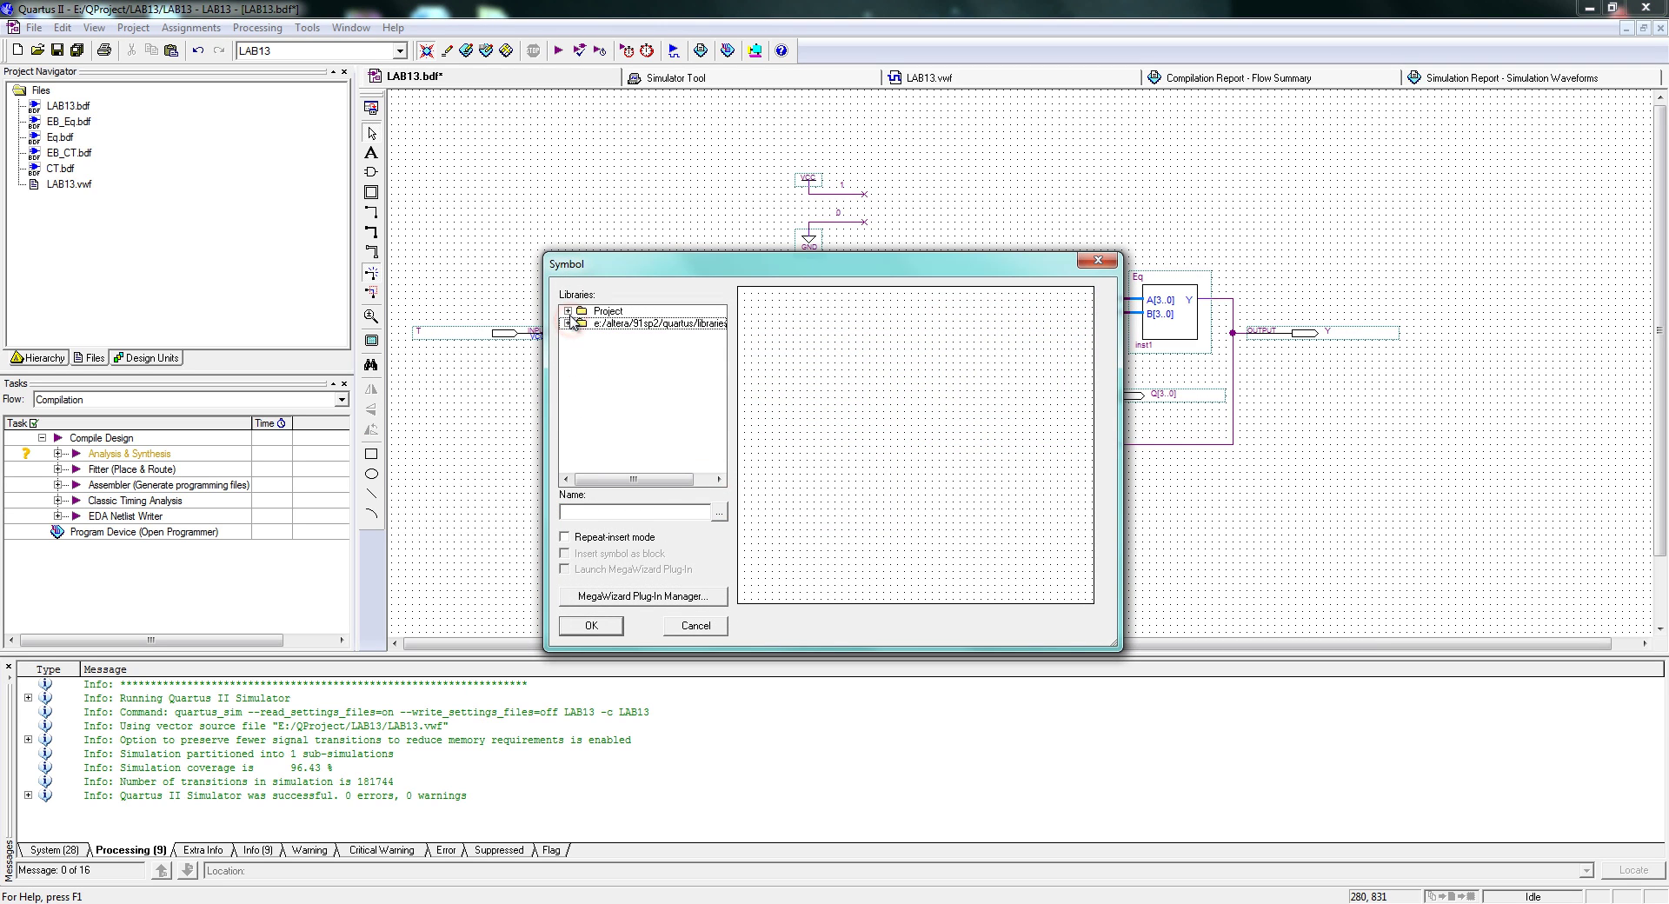
pyautogui.click(568, 322)
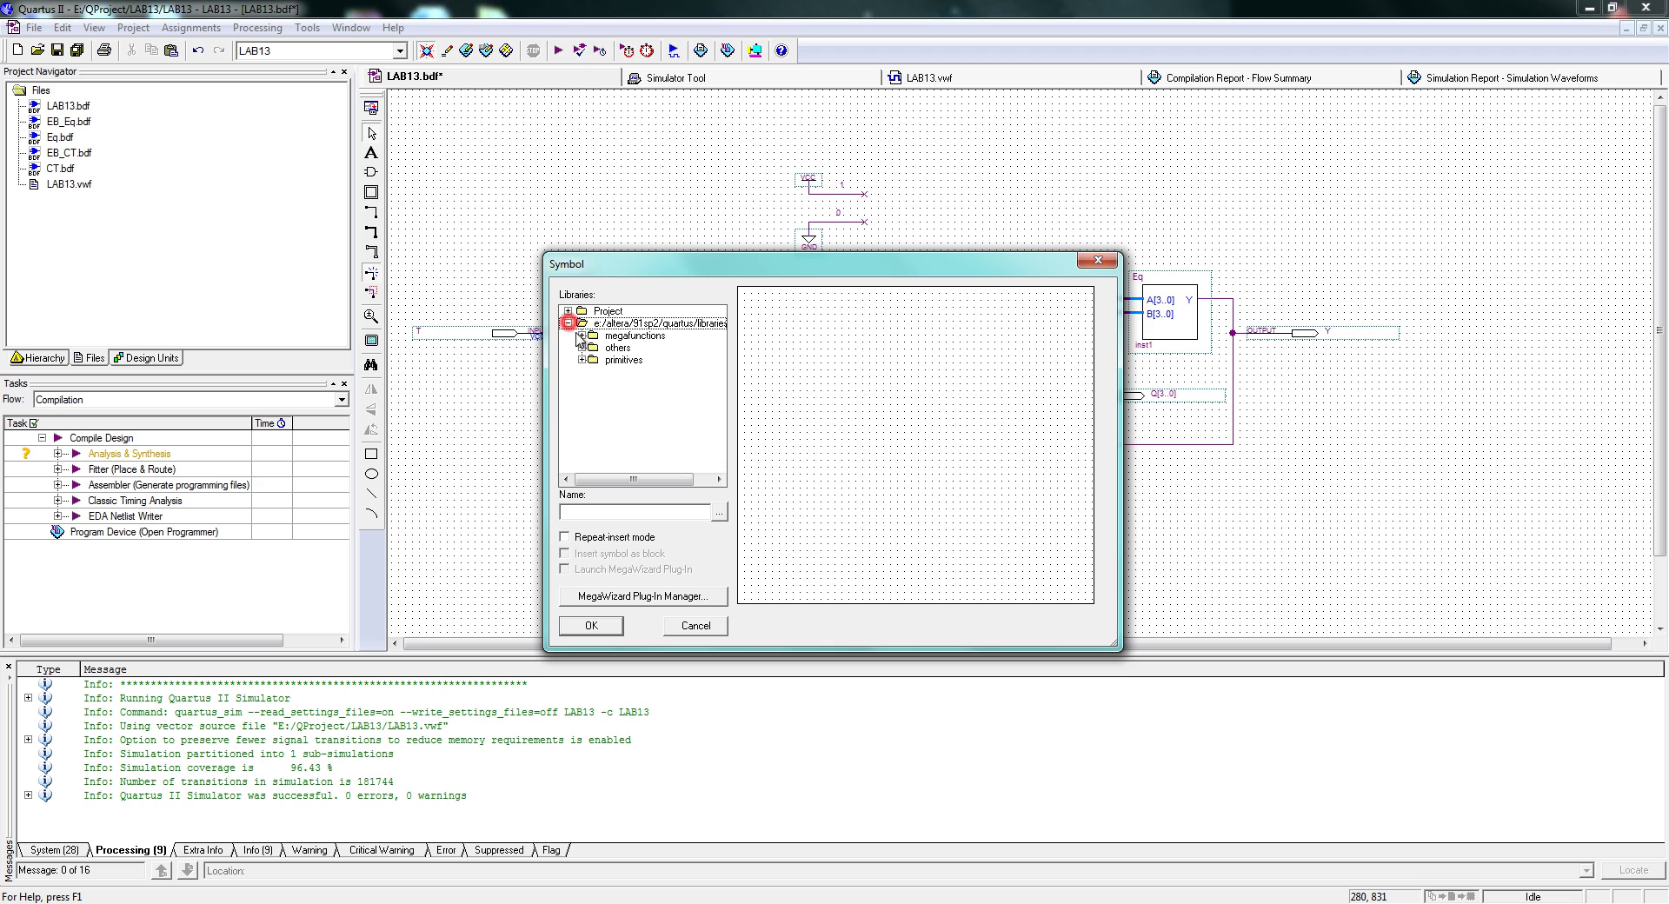
pyautogui.click(581, 335)
pyautogui.click(593, 359)
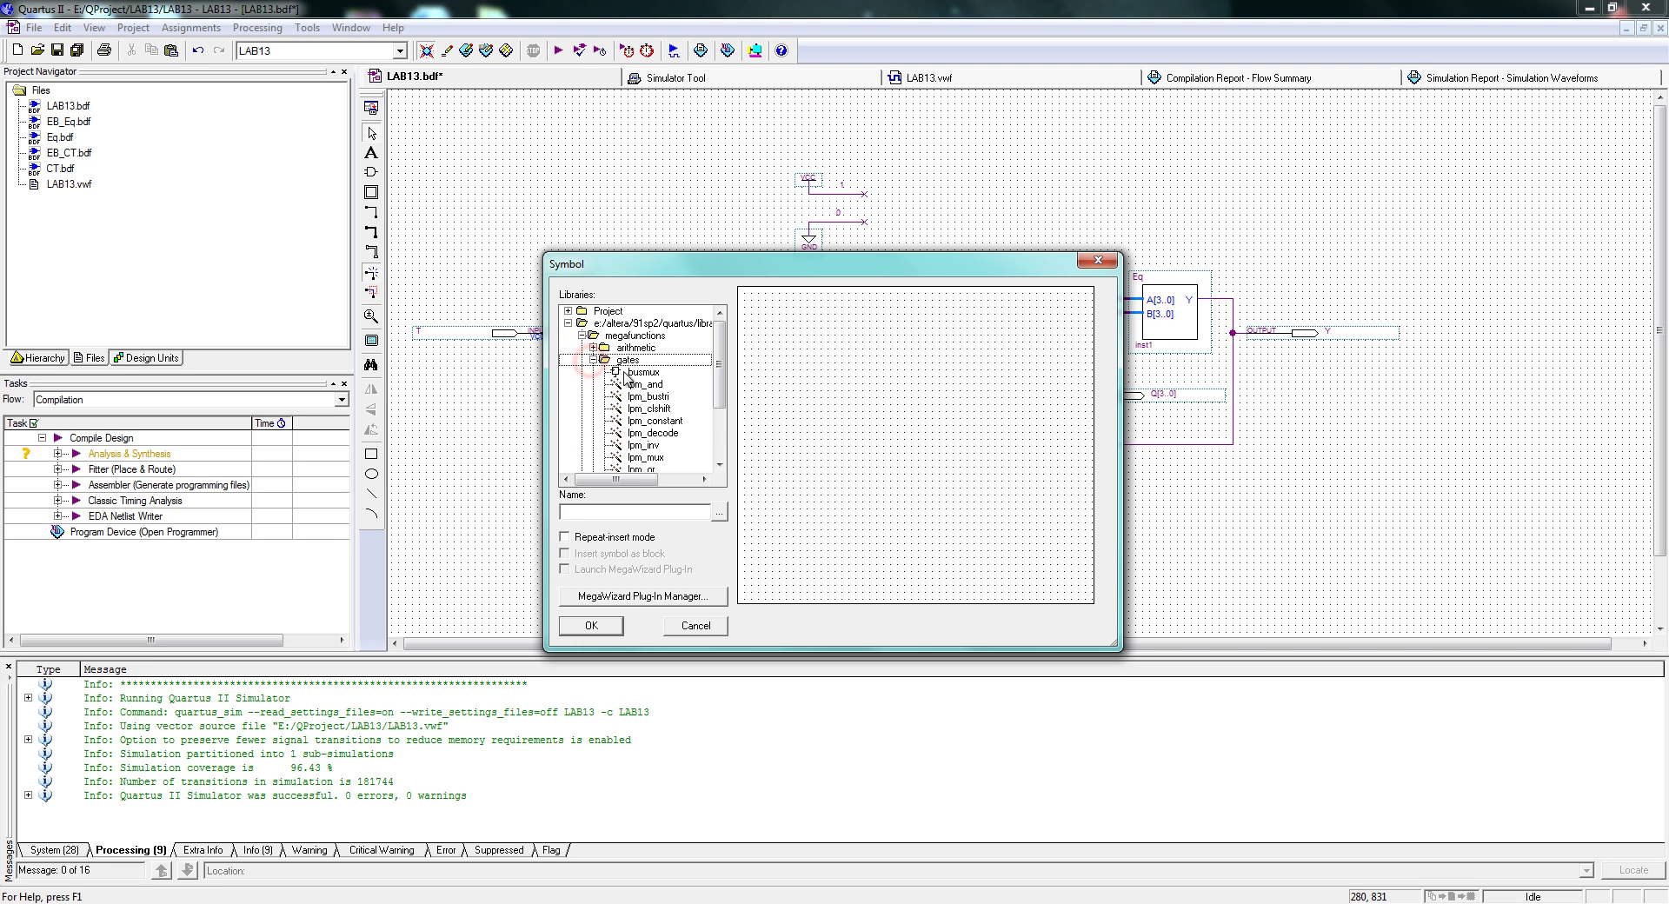
pyautogui.click(643, 371)
pyautogui.click(591, 625)
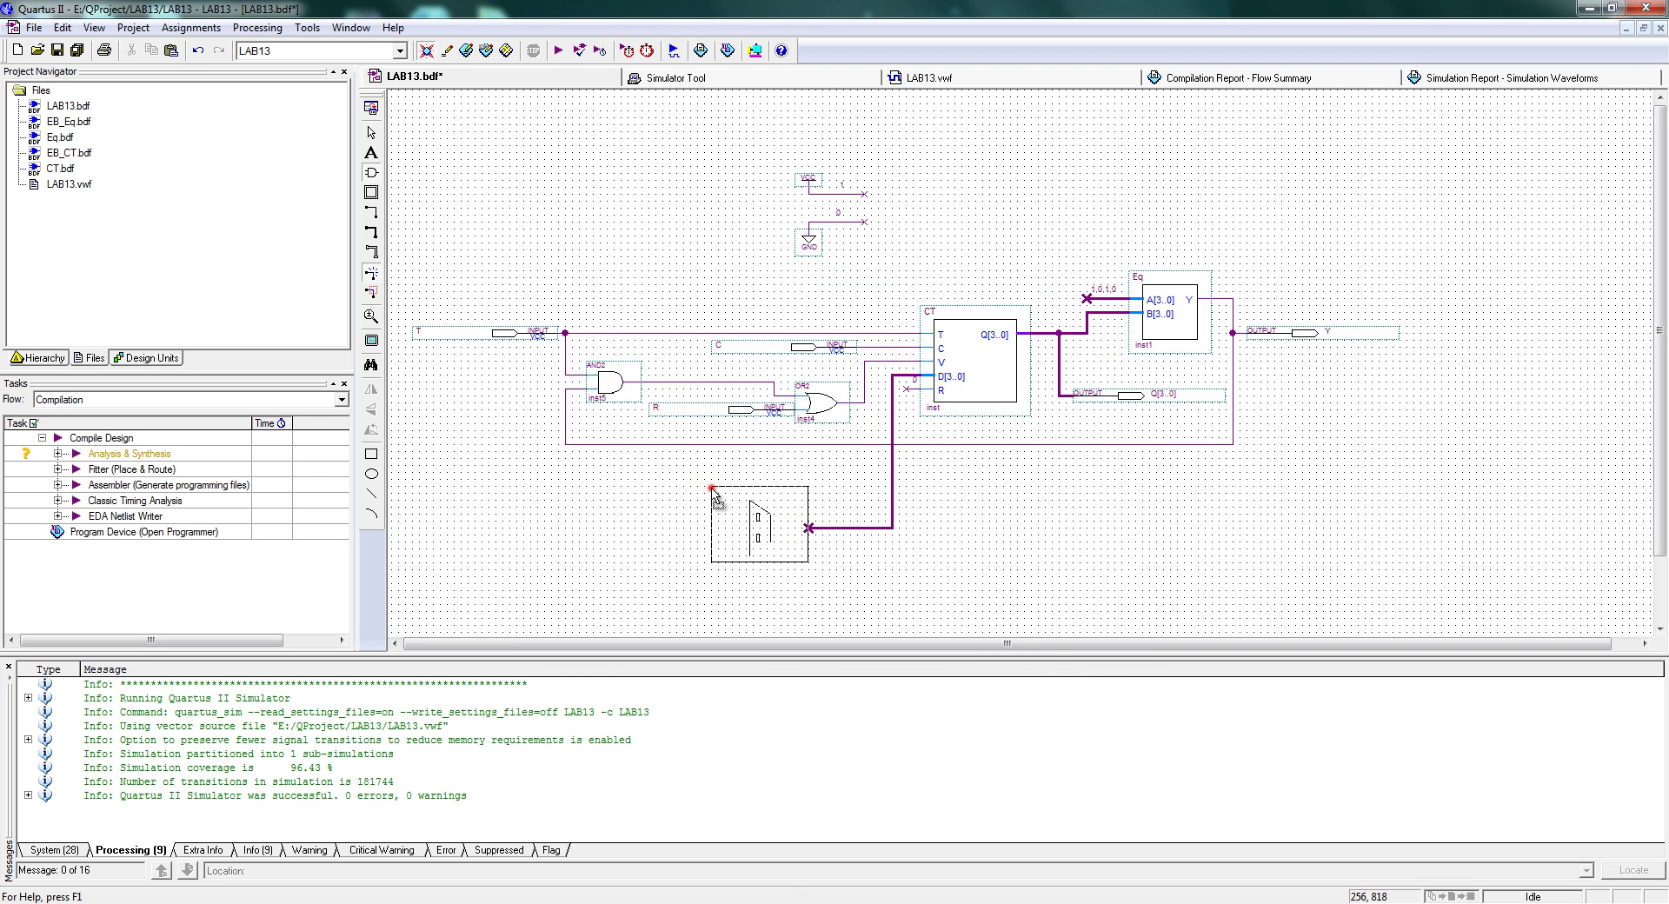
pyautogui.click(712, 489)
# Place the BUSMUX parameter table above its symbol and set the WIDTH parameter to 4
pyautogui.click(847, 479)
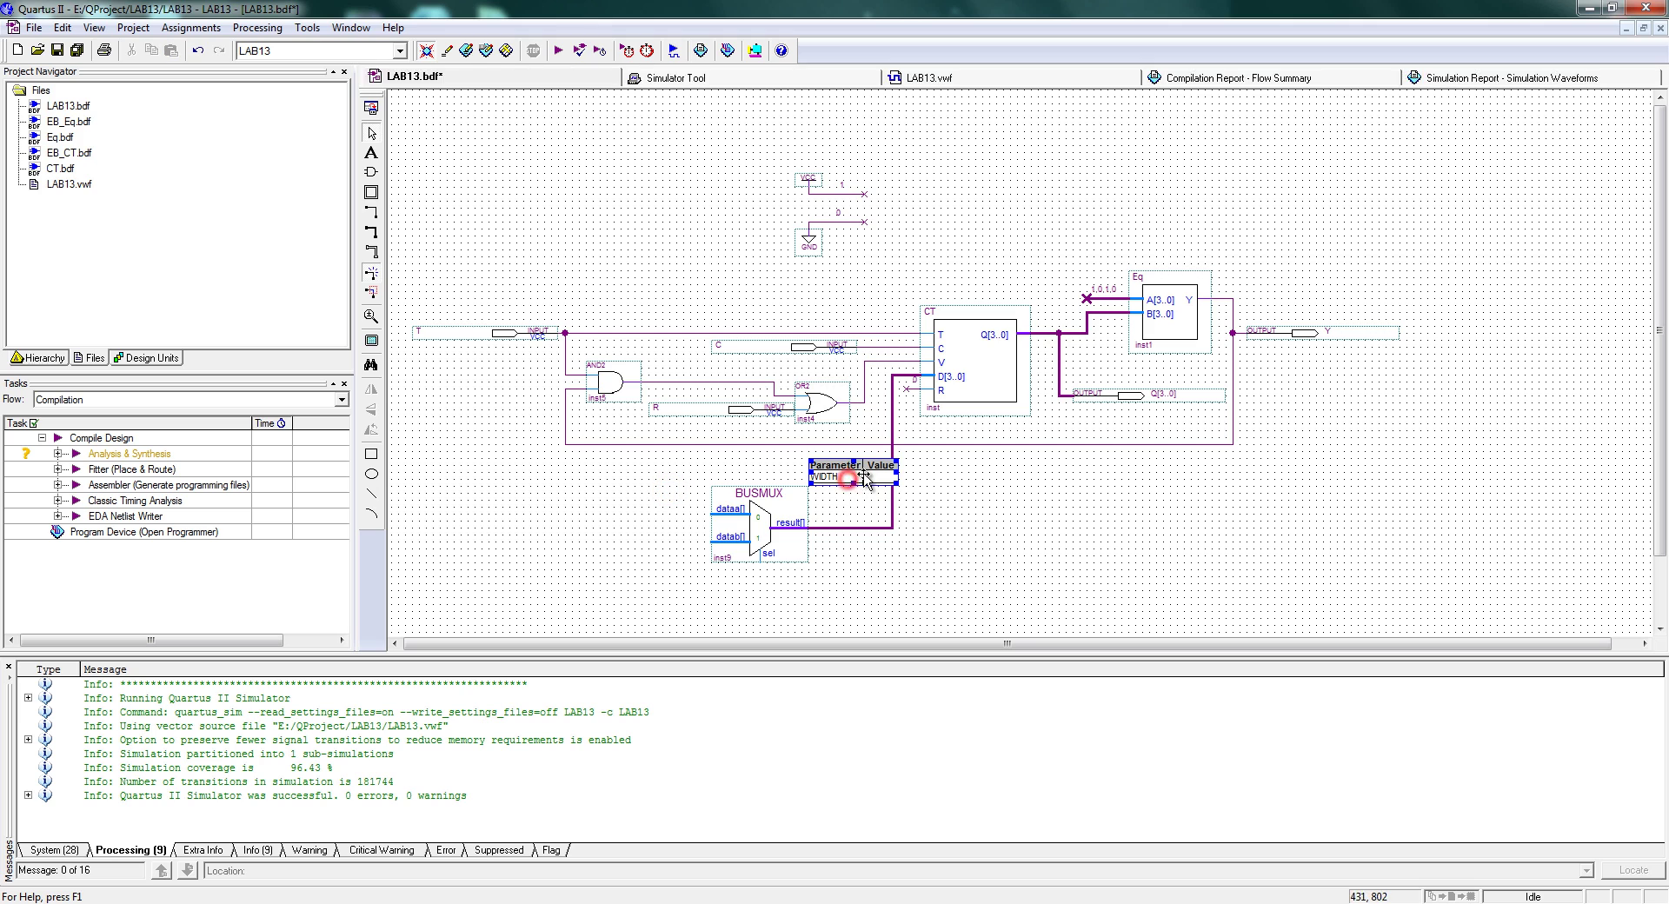
pyautogui.moveTo(863, 478); pyautogui.dragTo(768, 477)
pyautogui.doubleClick(764, 473)
pyautogui.click(751, 374)
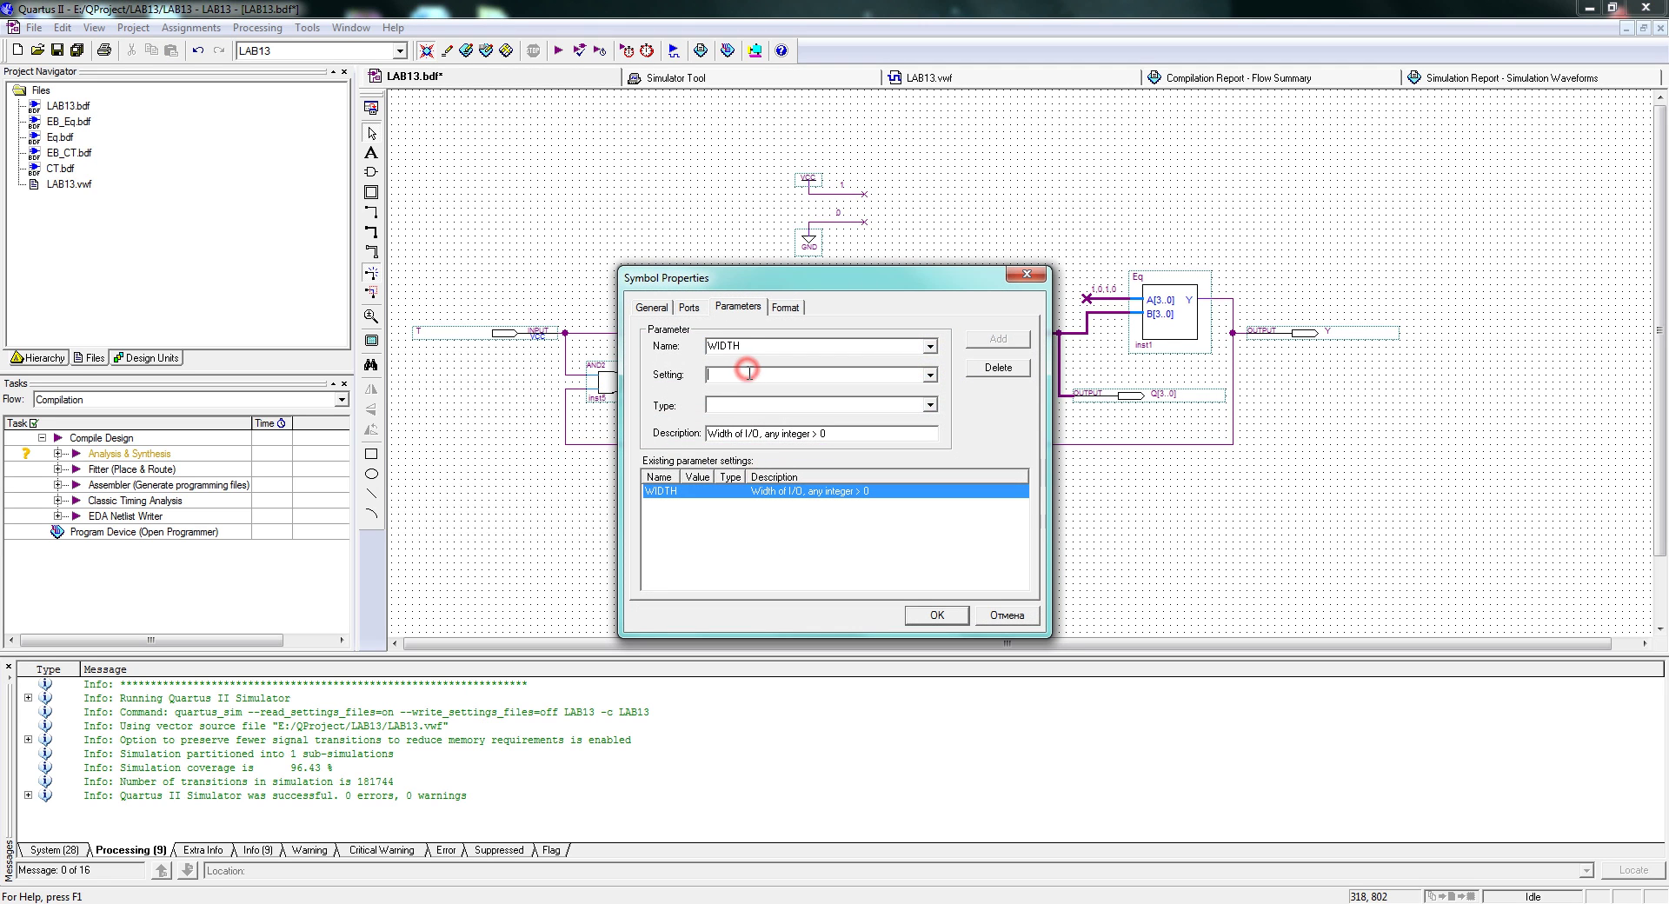
pyautogui.click(998, 339)
pyautogui.click(936, 614)
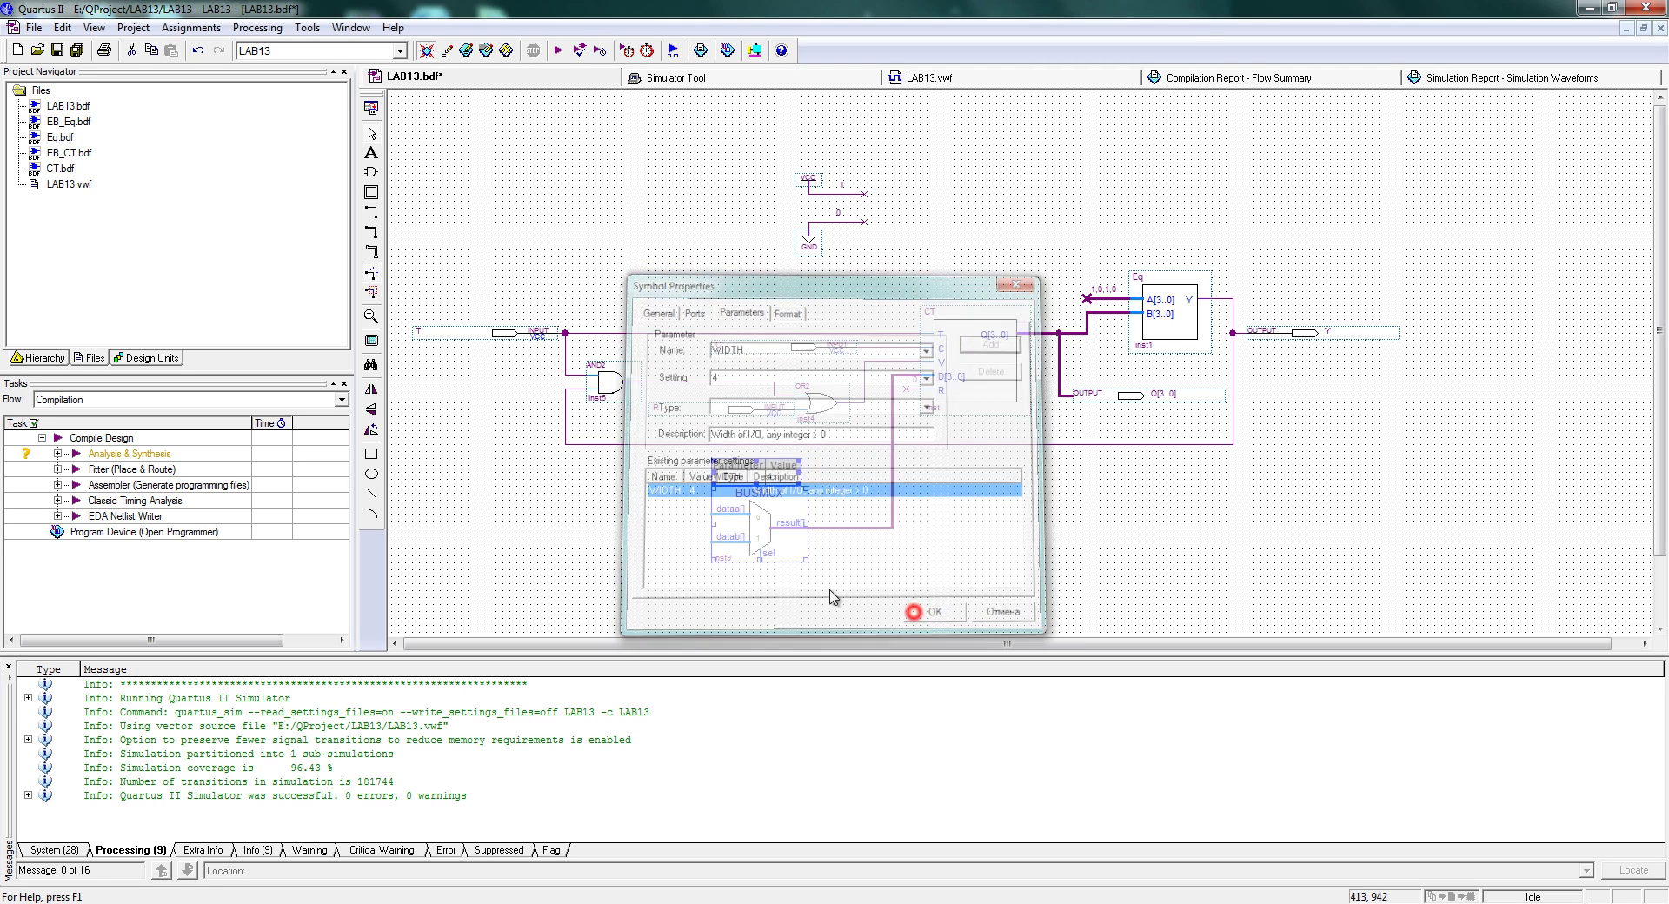
# Copy the constant bus from Eq's A[3..0] input to the BUSMUX dataa[] input and label the copy 0,0,1,0
pyautogui.scroll(-1, 782, 573)
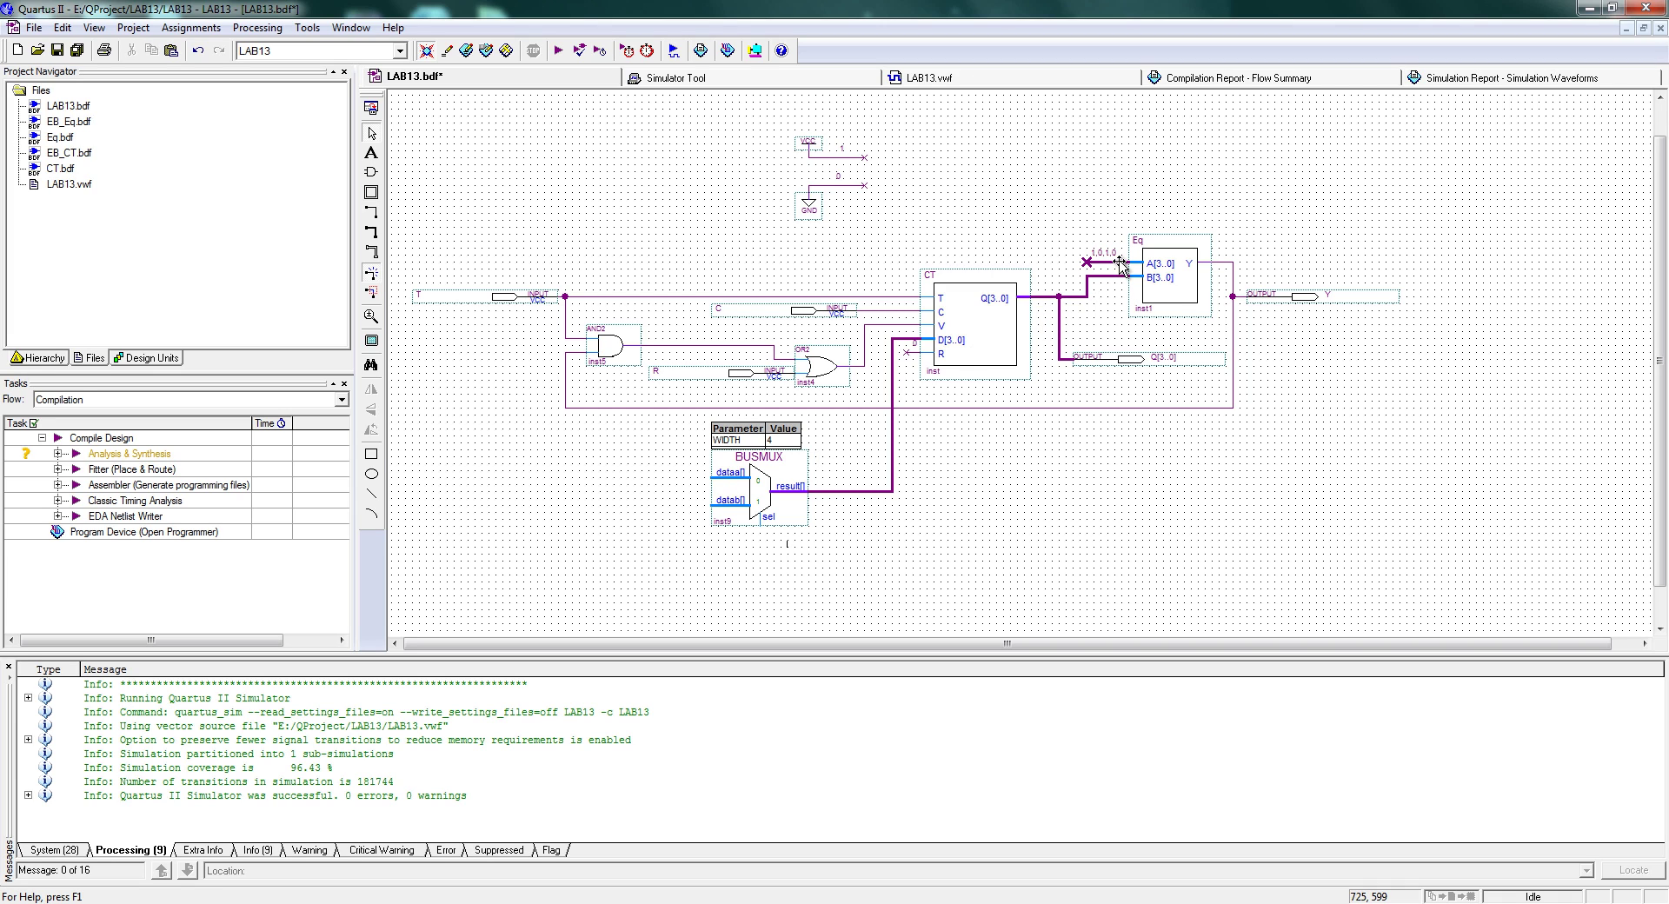
pyautogui.keyDown('ctrl'); pyautogui.moveTo(1119, 263); pyautogui.dragTo(686, 470); pyautogui.keyUp('ctrl')
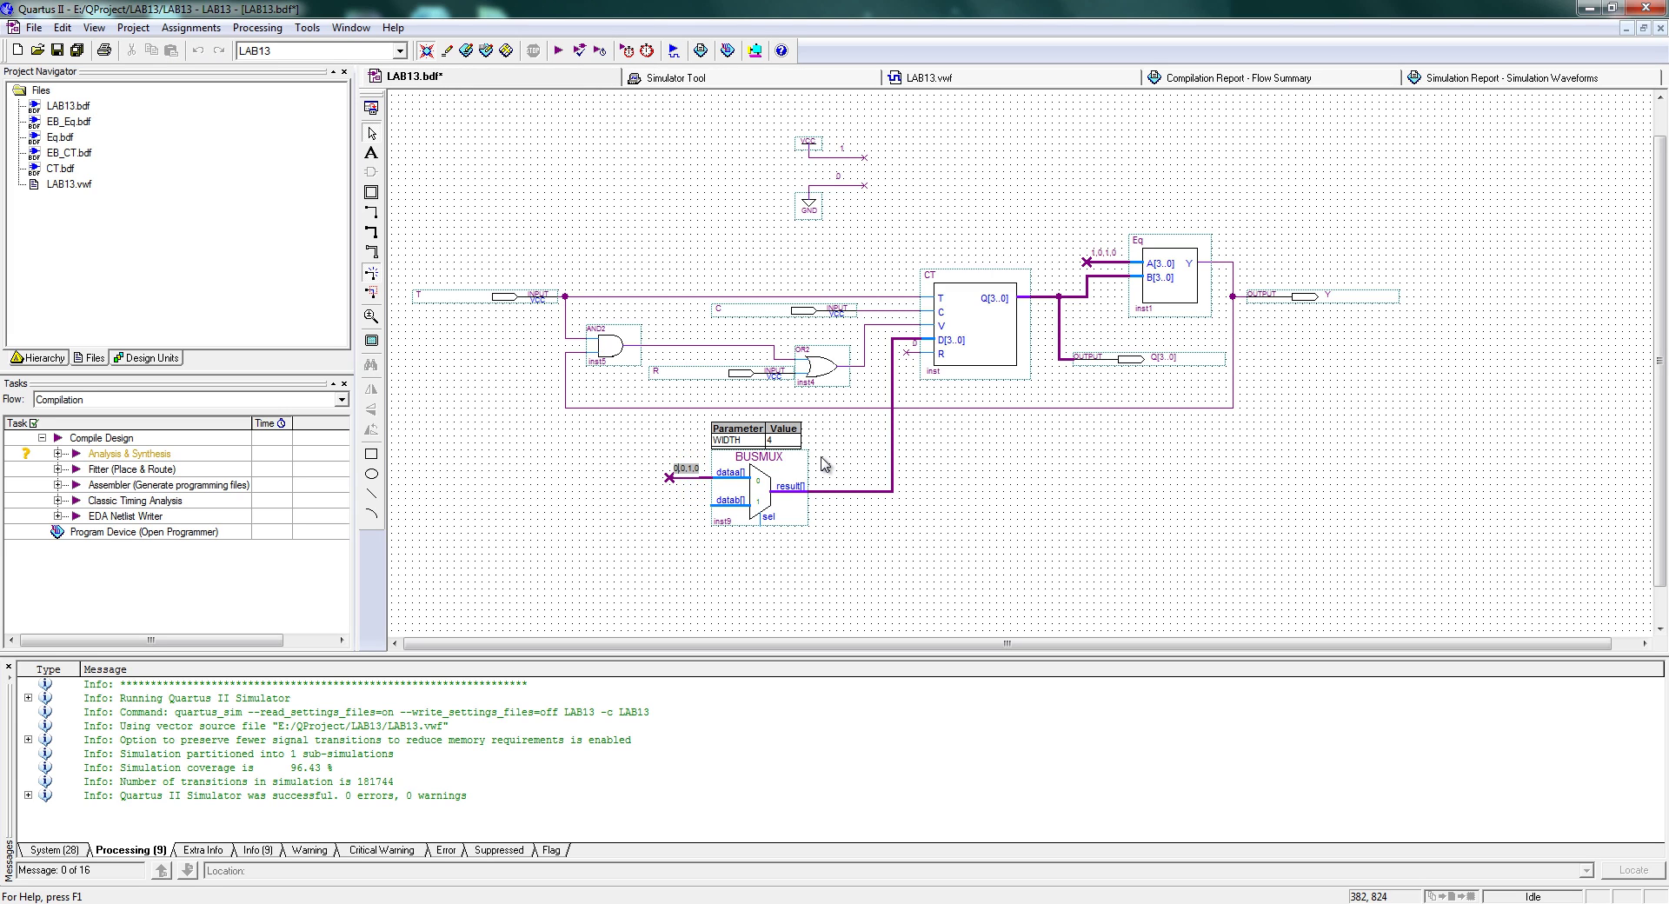
pyautogui.click(672, 543)
# Copy the R input pin to the BUSMUX datab[] input and name the copy D[3..0]
pyautogui.keyDown('ctrl'); pyautogui.moveTo(695, 372); pyautogui.dragTo(615, 511); pyautogui.keyUp('ctrl')
pyautogui.doubleClick(598, 508)
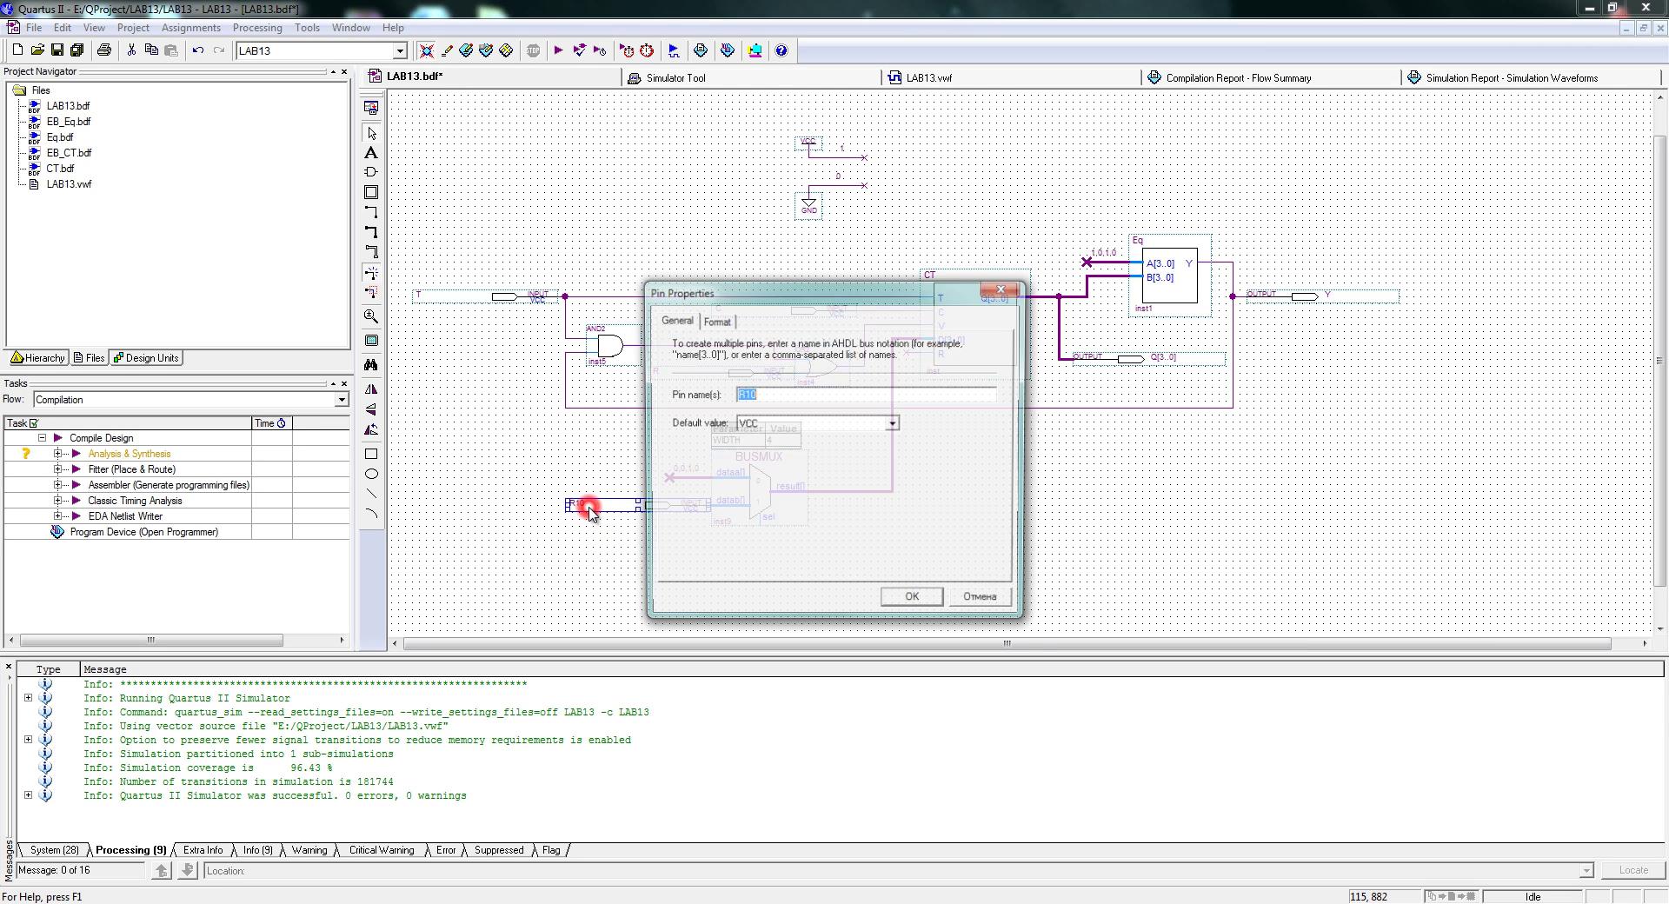
pyautogui.write('D[3')
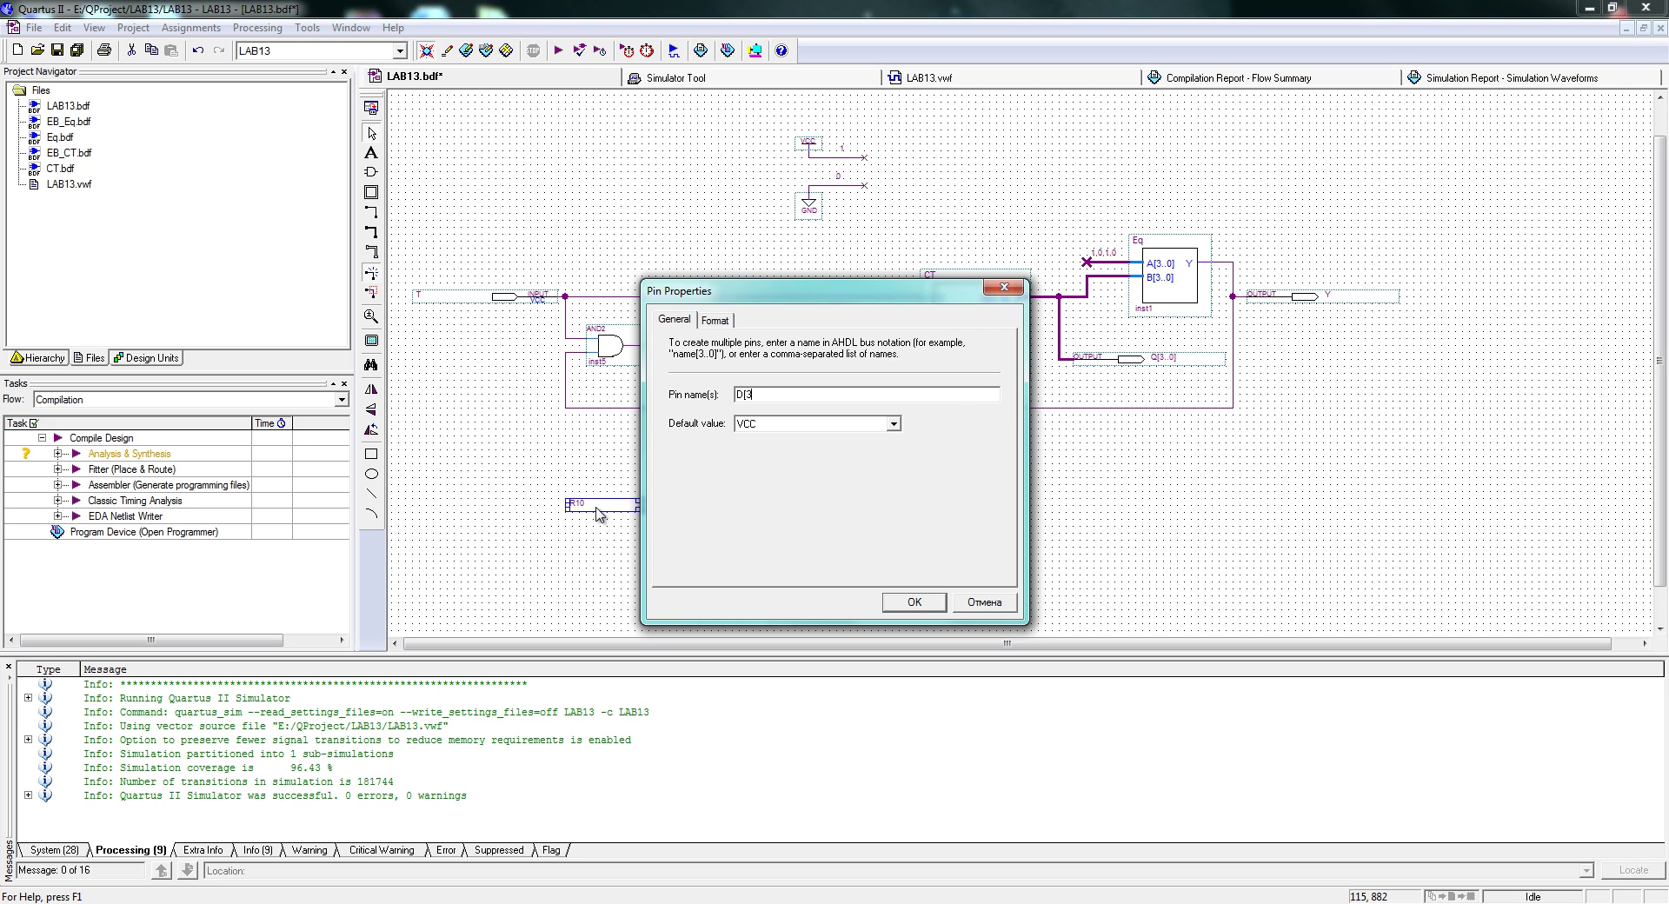
pyautogui.write('..0]')
pyautogui.press('Return')
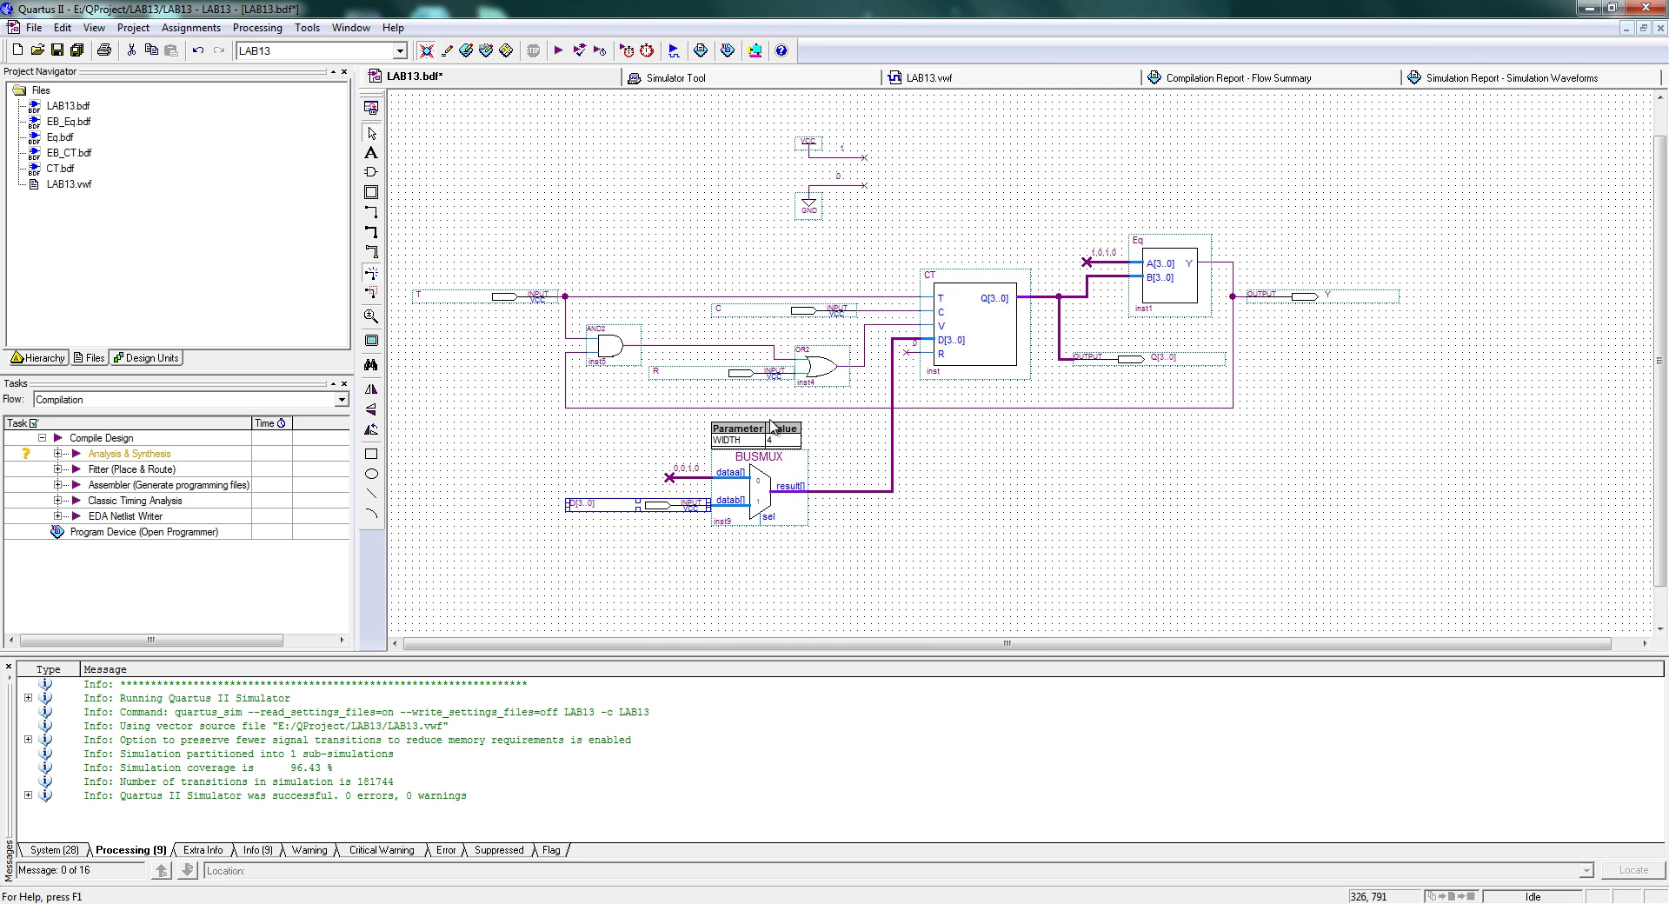
# Rename the R input pin feeding the OR2 gate as V
pyautogui.doubleClick(679, 380)
pyautogui.write('V')
pyautogui.press('Return')
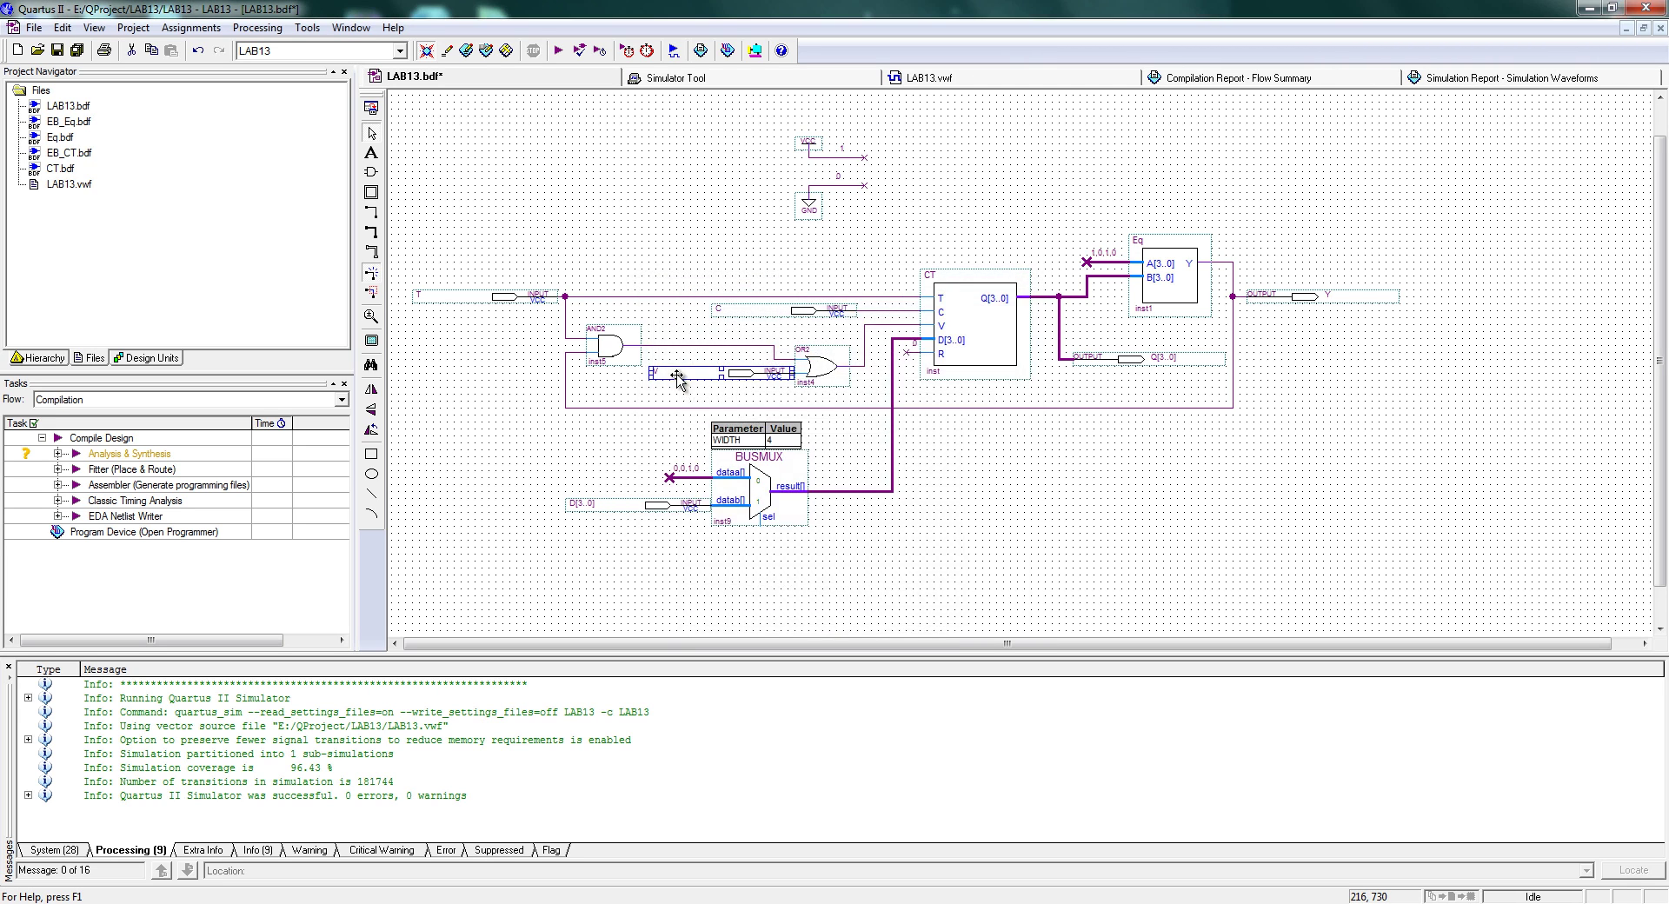
pyautogui.click(1084, 604)
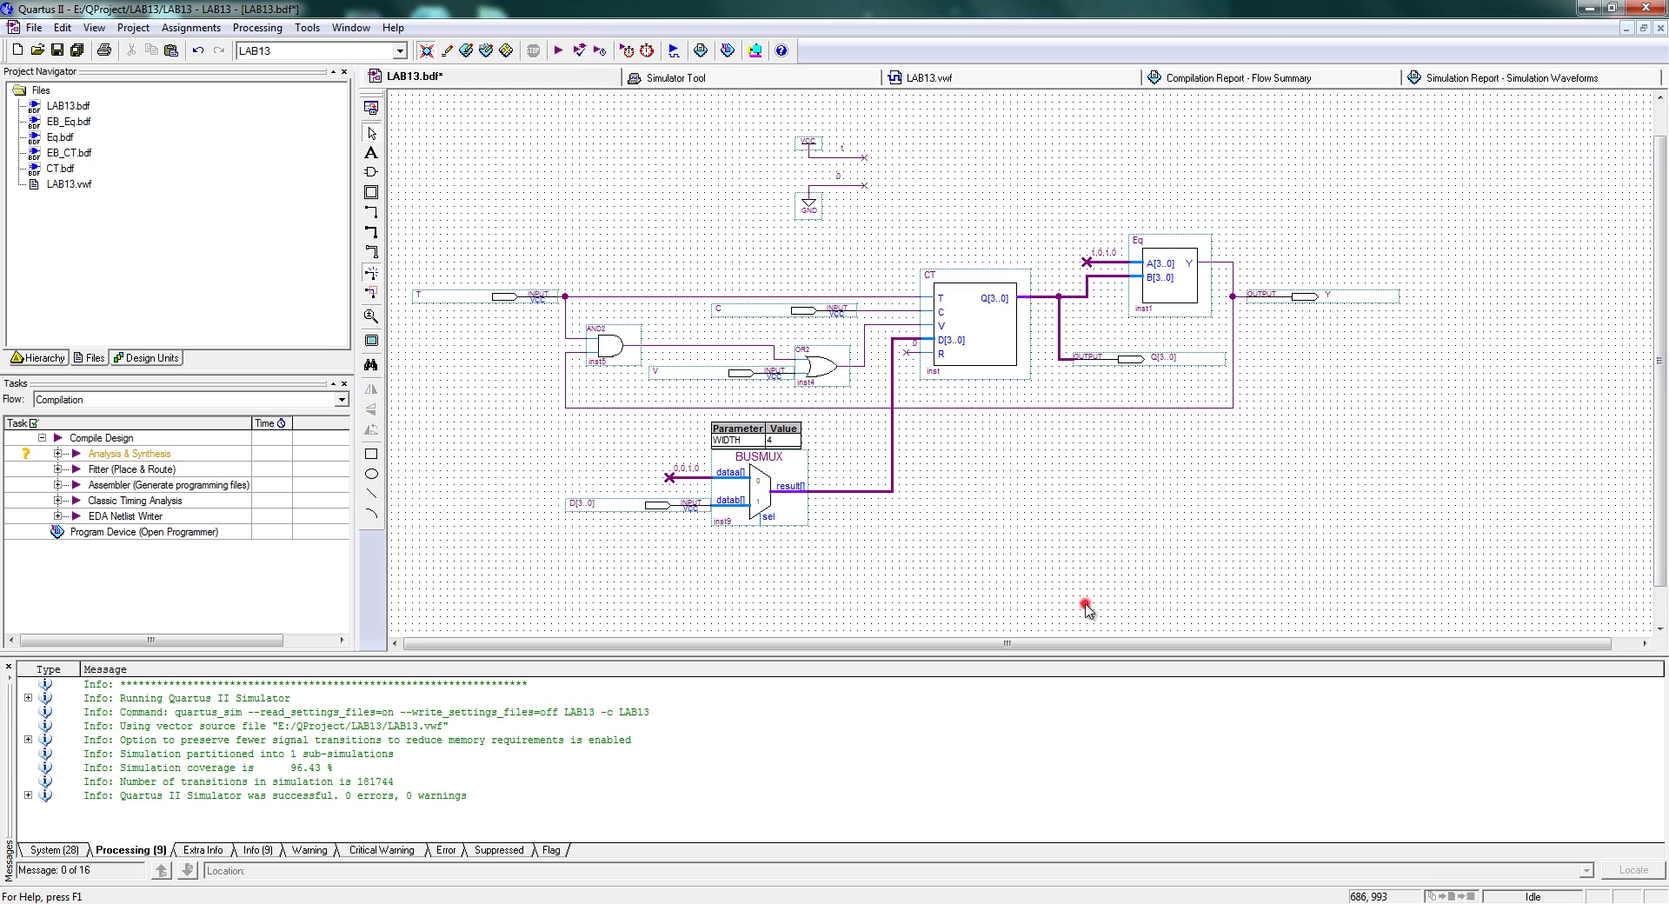
# Save the schematic, run Analysis & Synthesis and open the source location of the error about the BUSMUX sel node
pyautogui.click(57, 50)
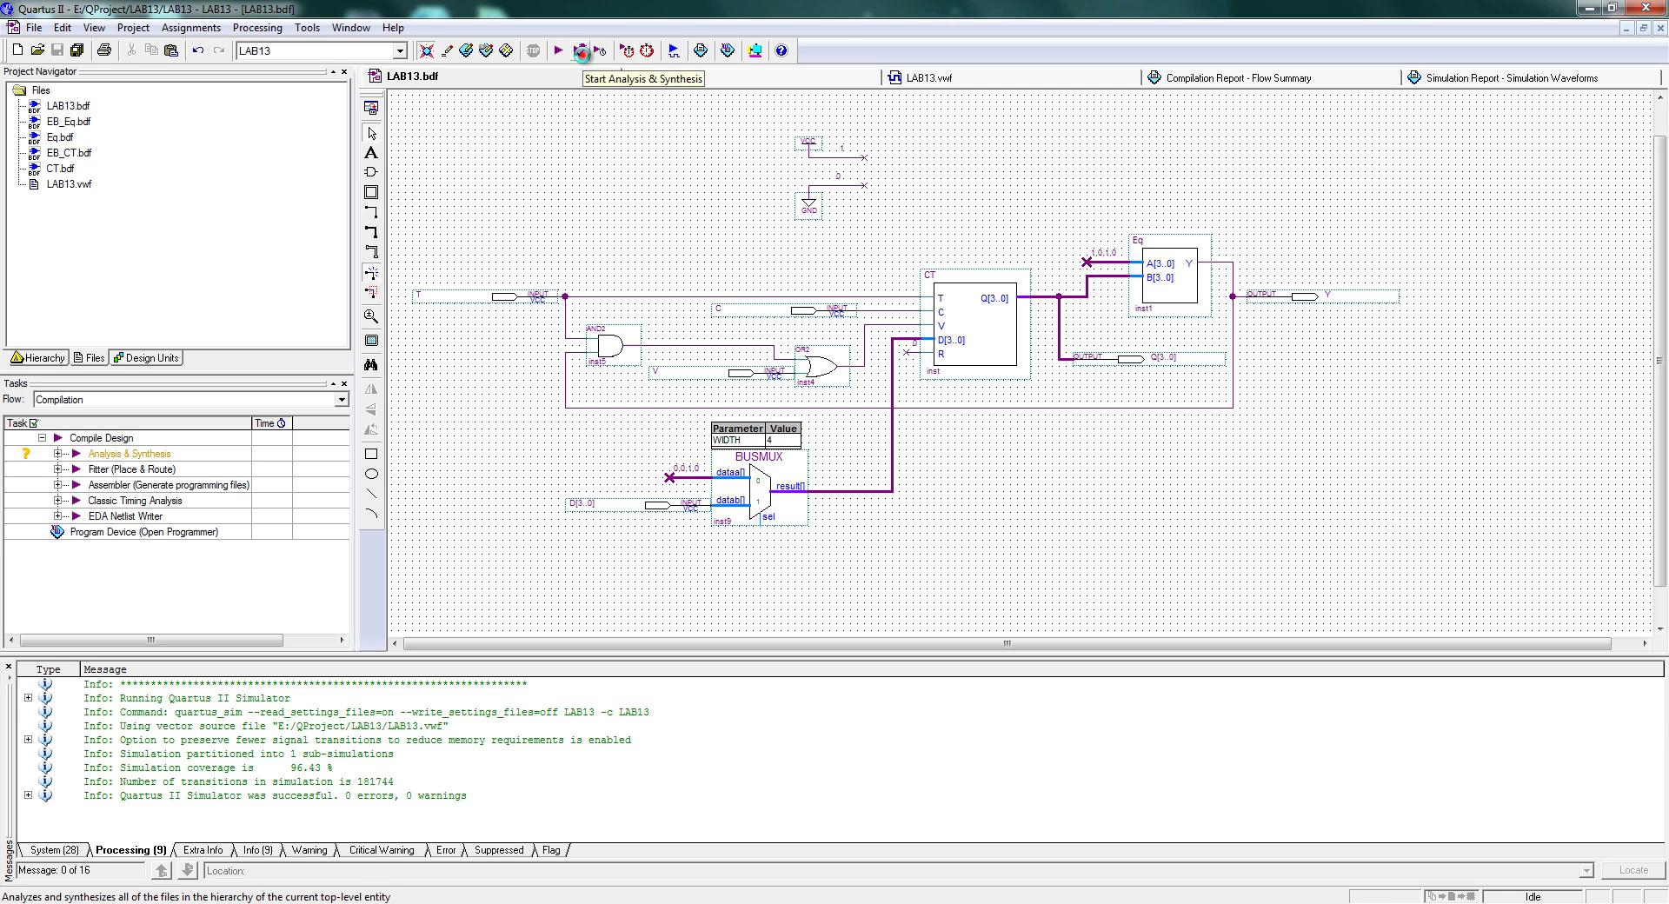
pyautogui.click(578, 53)
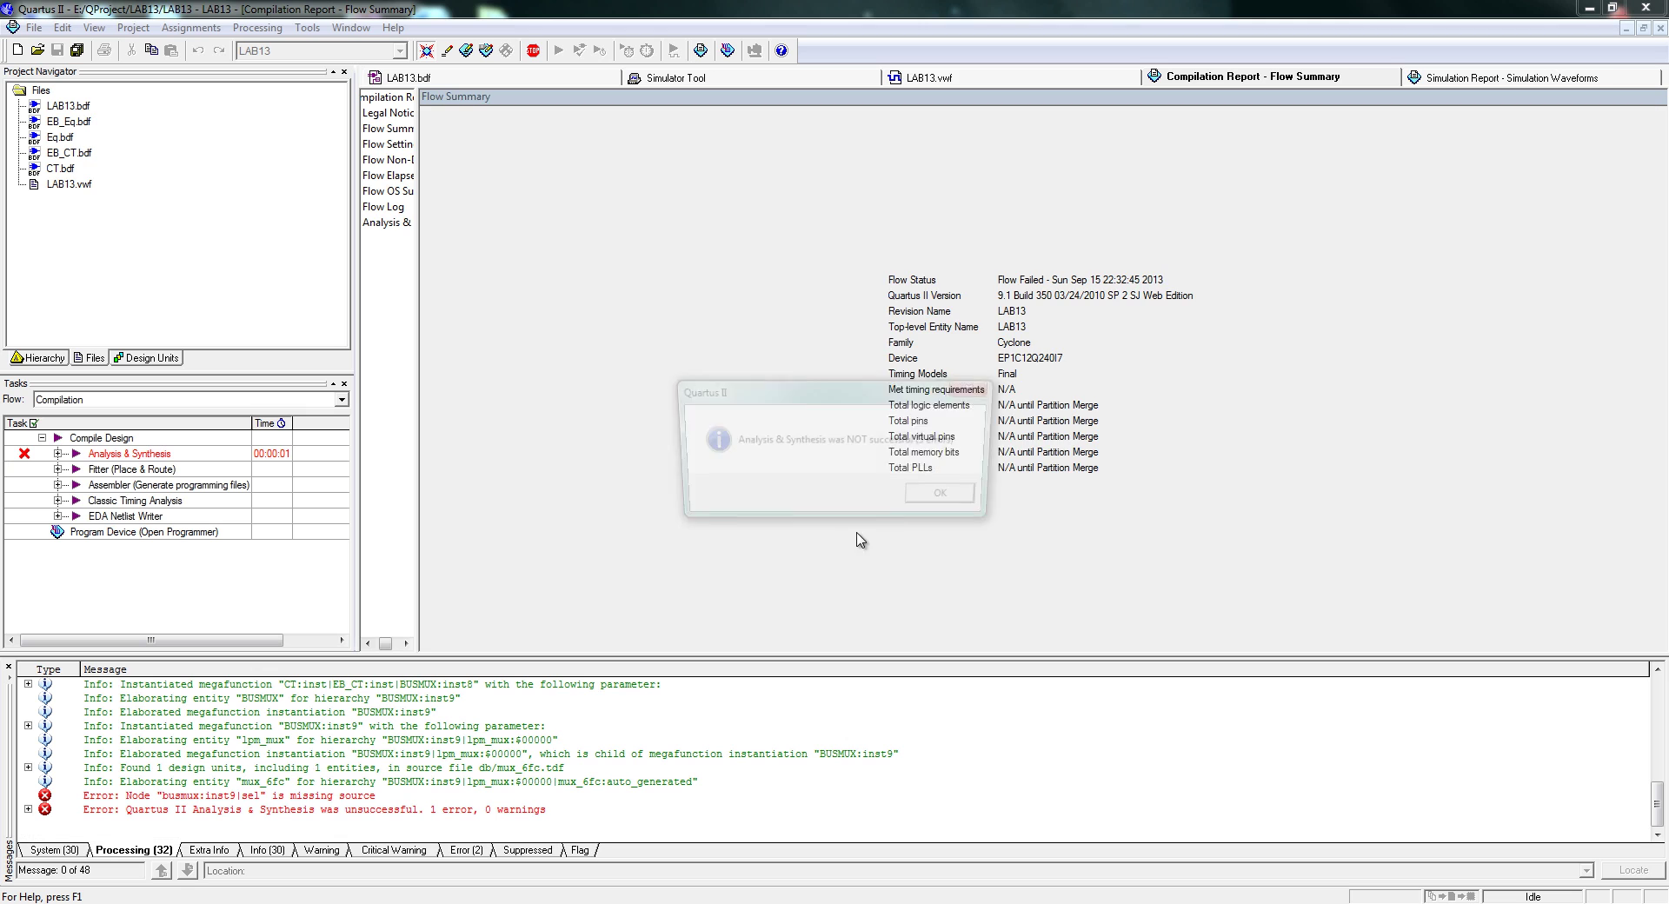
pyautogui.click(935, 493)
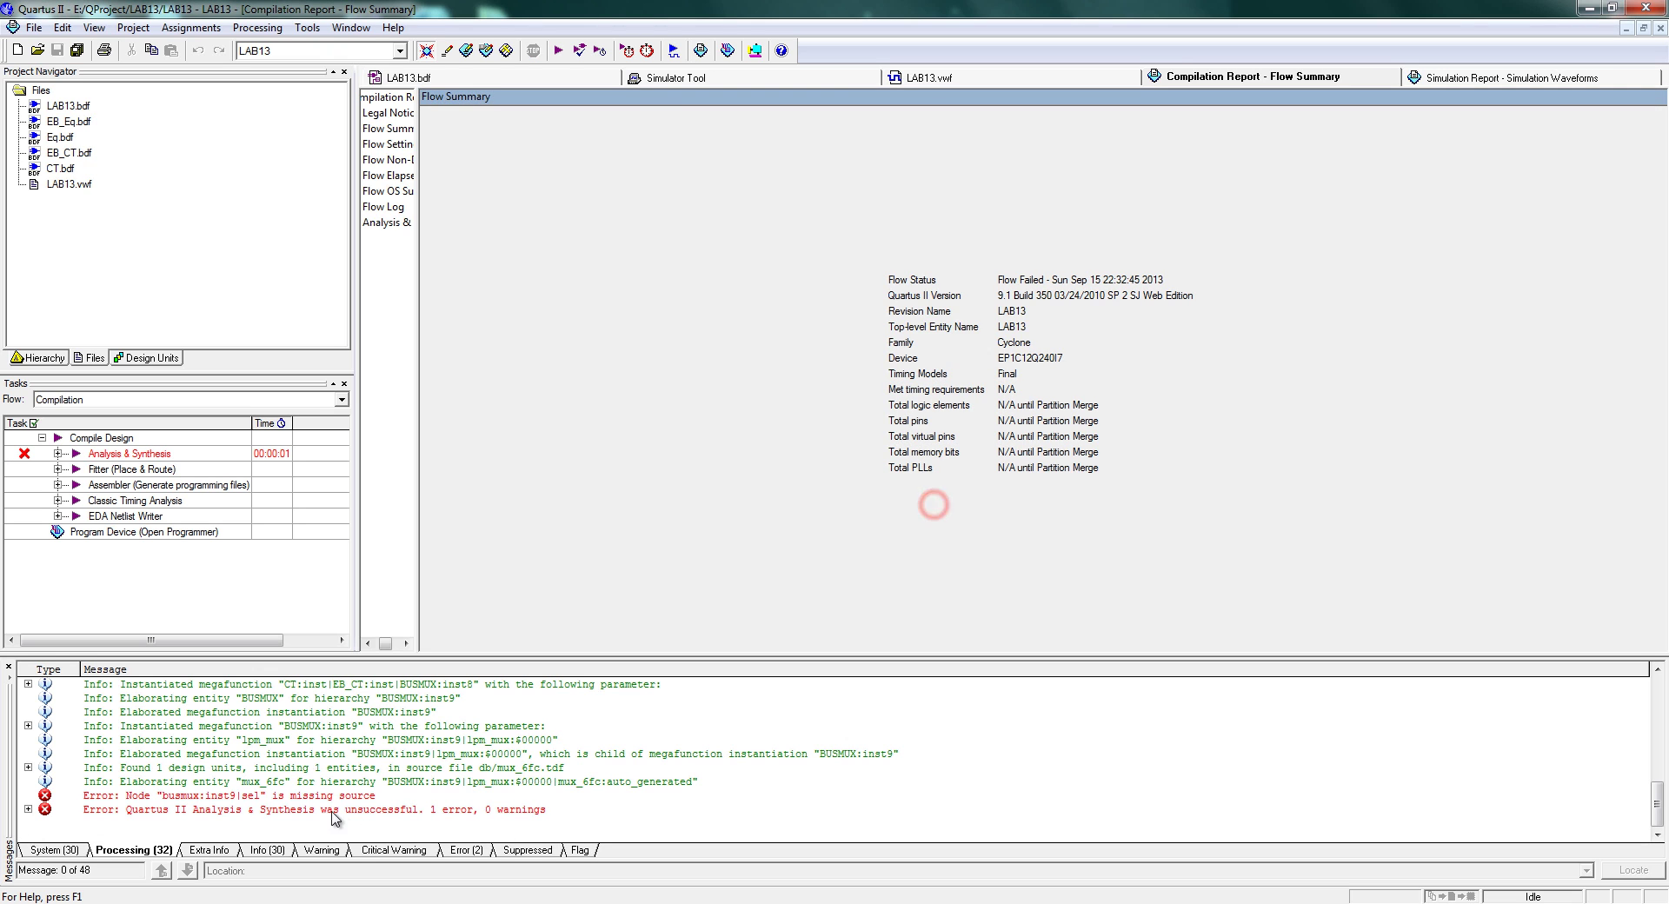
pyautogui.doubleClick(313, 796)
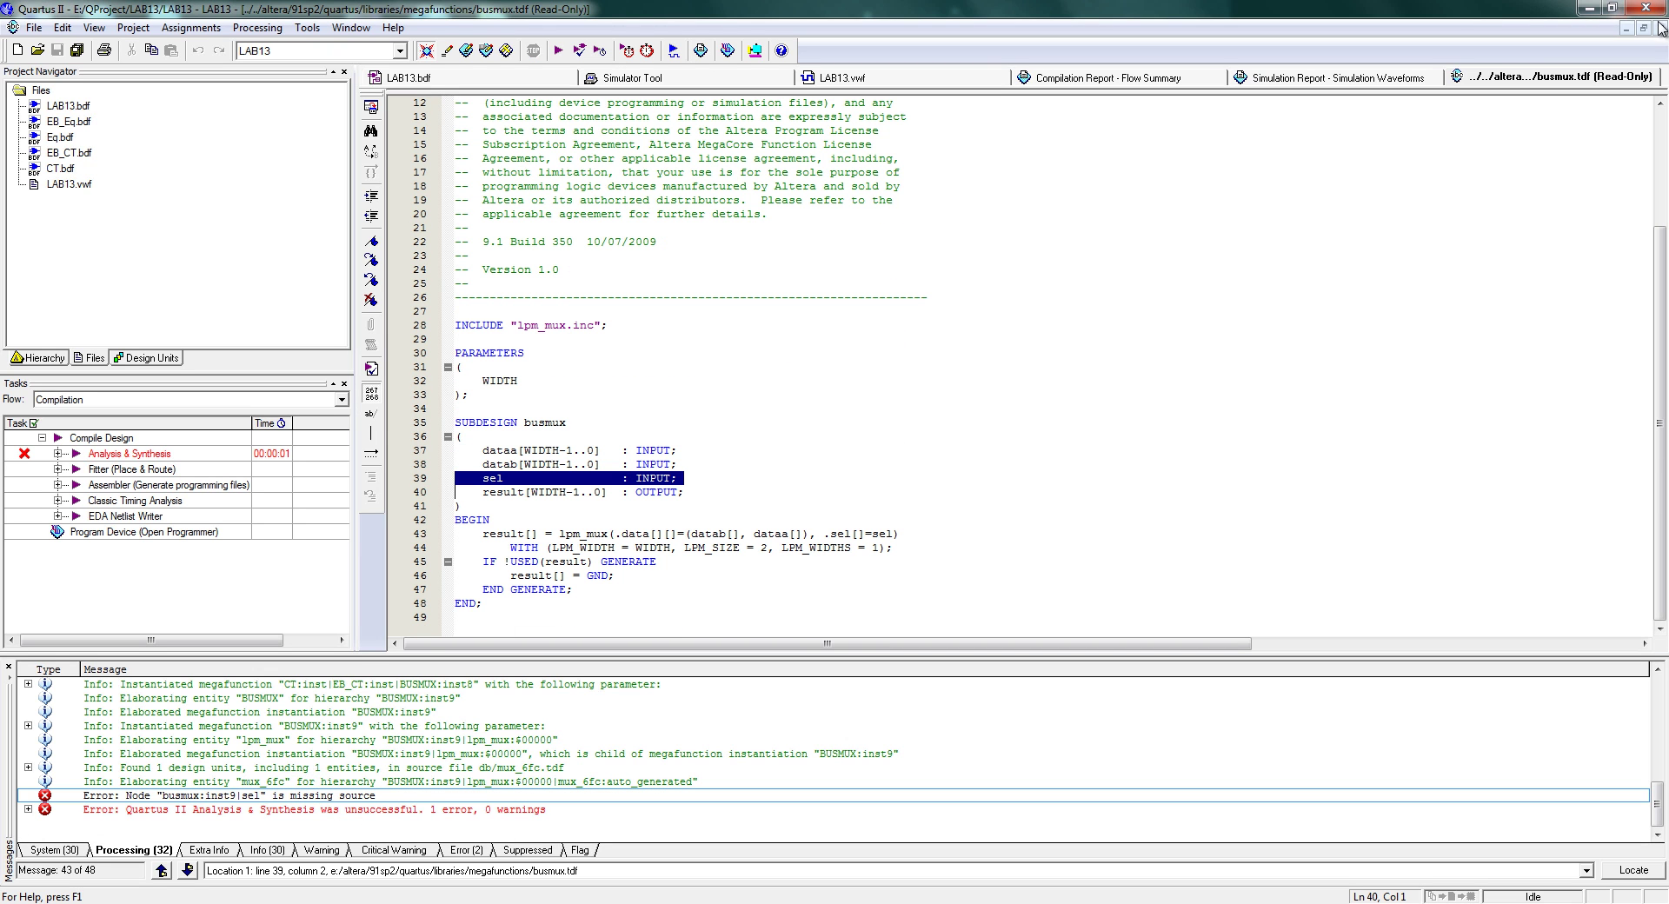
# Close the busmux.tdf source file and the compilation report to return to the LAB13 schematic
pyautogui.click(1658, 27)
pyautogui.click(1657, 27)
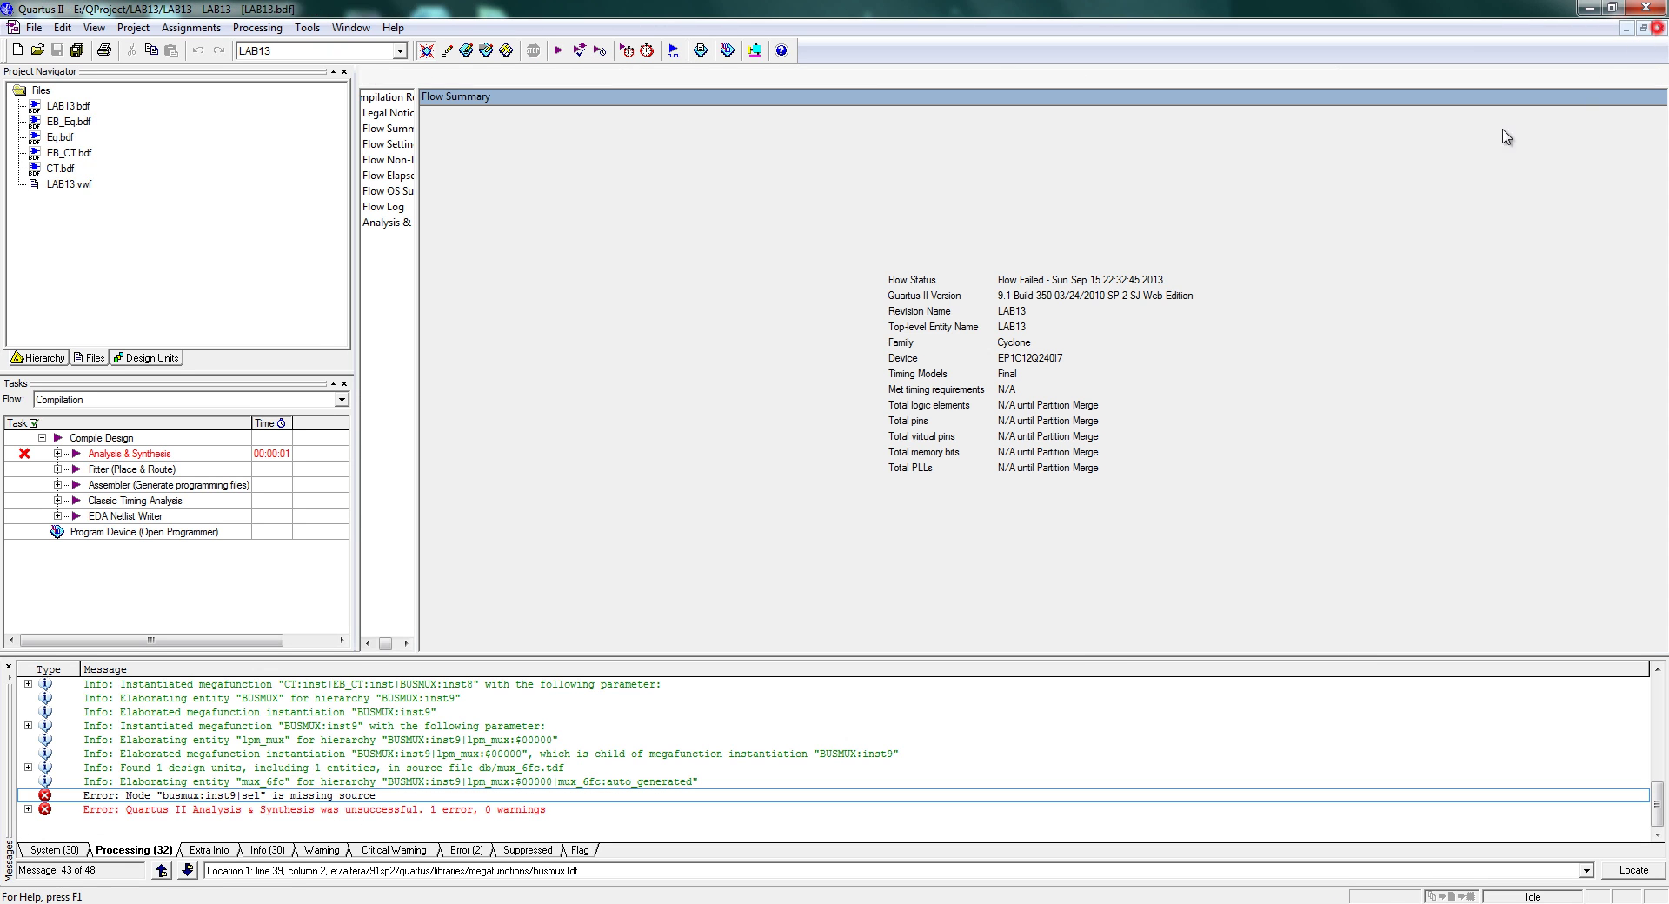
pyautogui.click(825, 584)
pyautogui.scroll(-1, 824, 586)
pyautogui.scroll(-1, 826, 587)
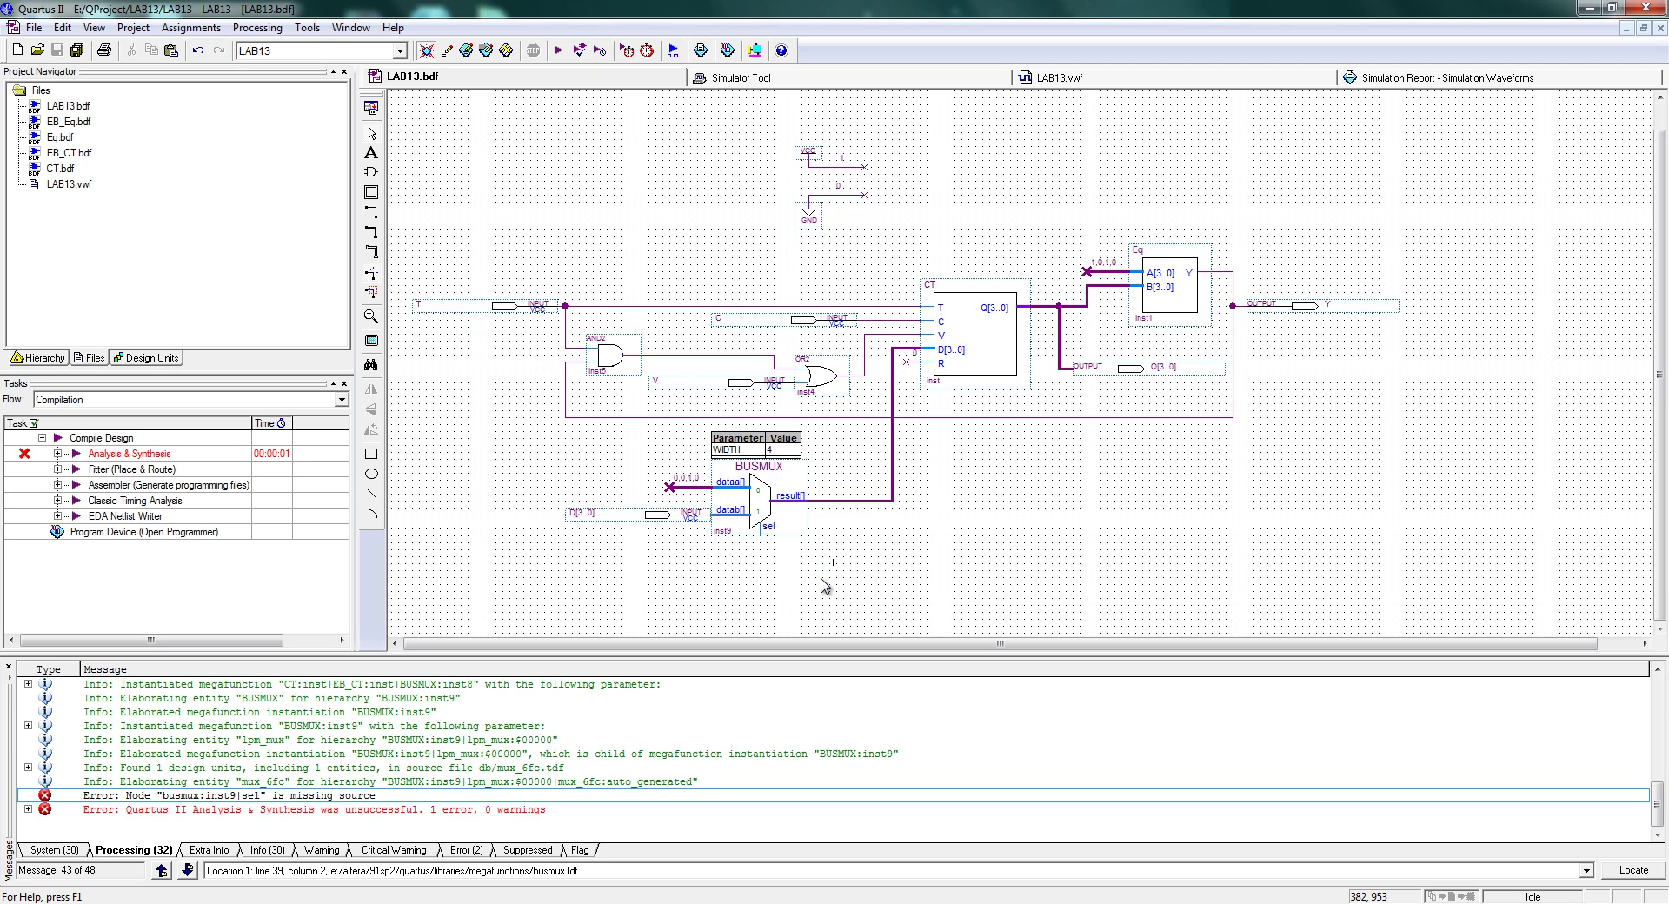
pyautogui.moveTo(759, 539)
pyautogui.mouseDown()
pyautogui.moveTo(721, 584)
pyautogui.moveTo(704, 563)
pyautogui.mouseUp()
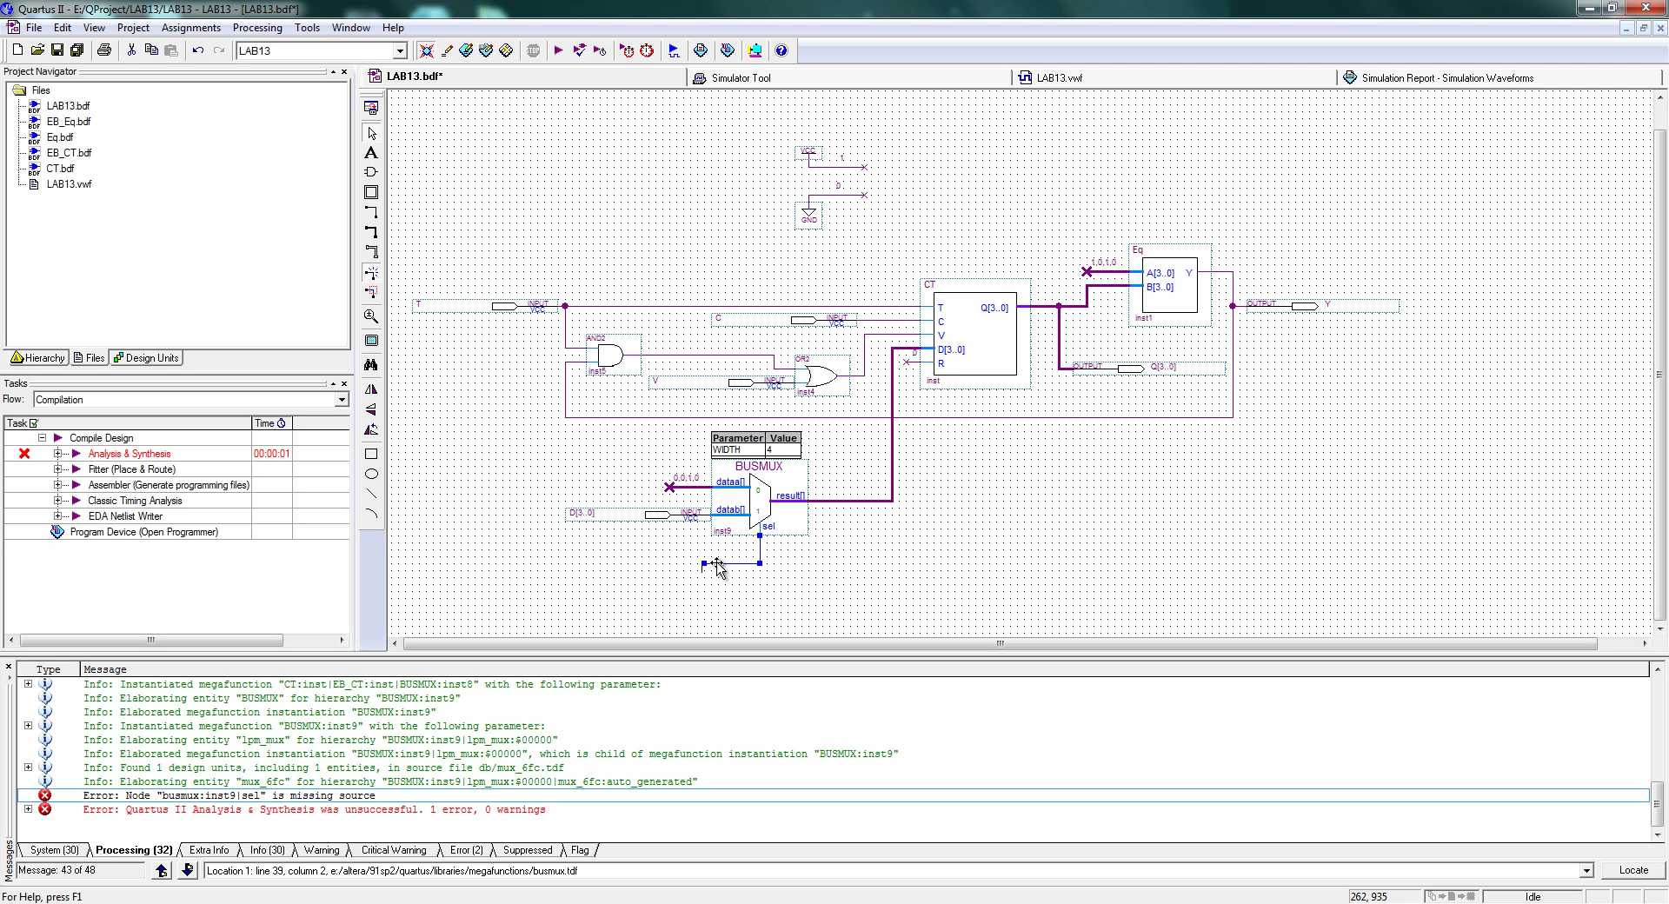
pyautogui.click(717, 583)
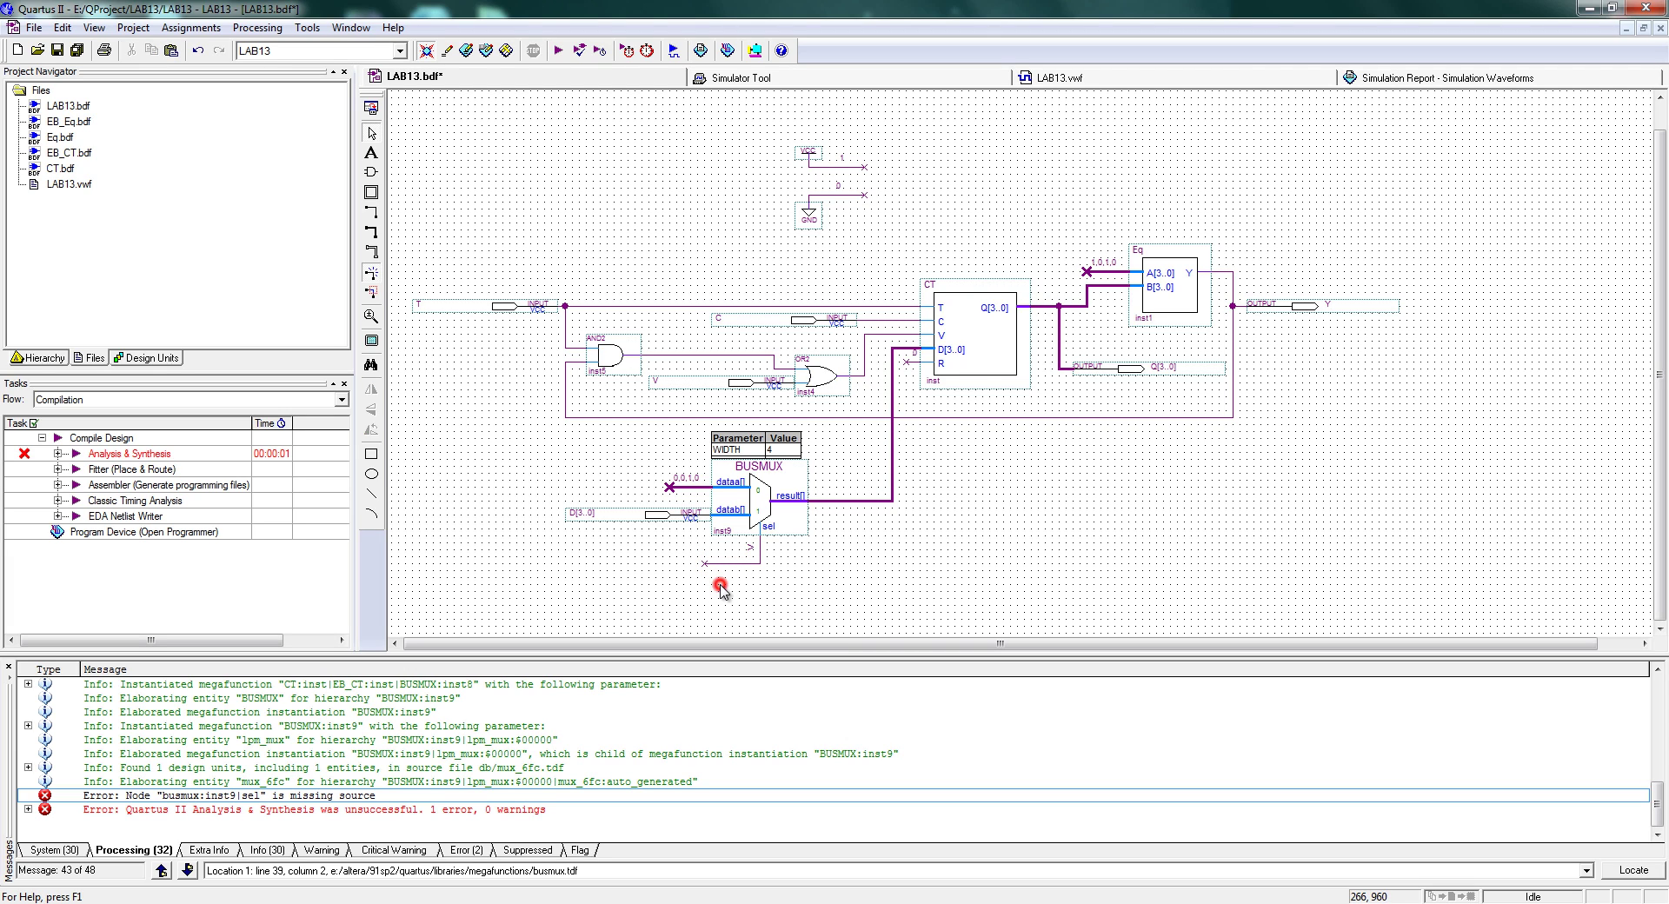
pyautogui.click(760, 557)
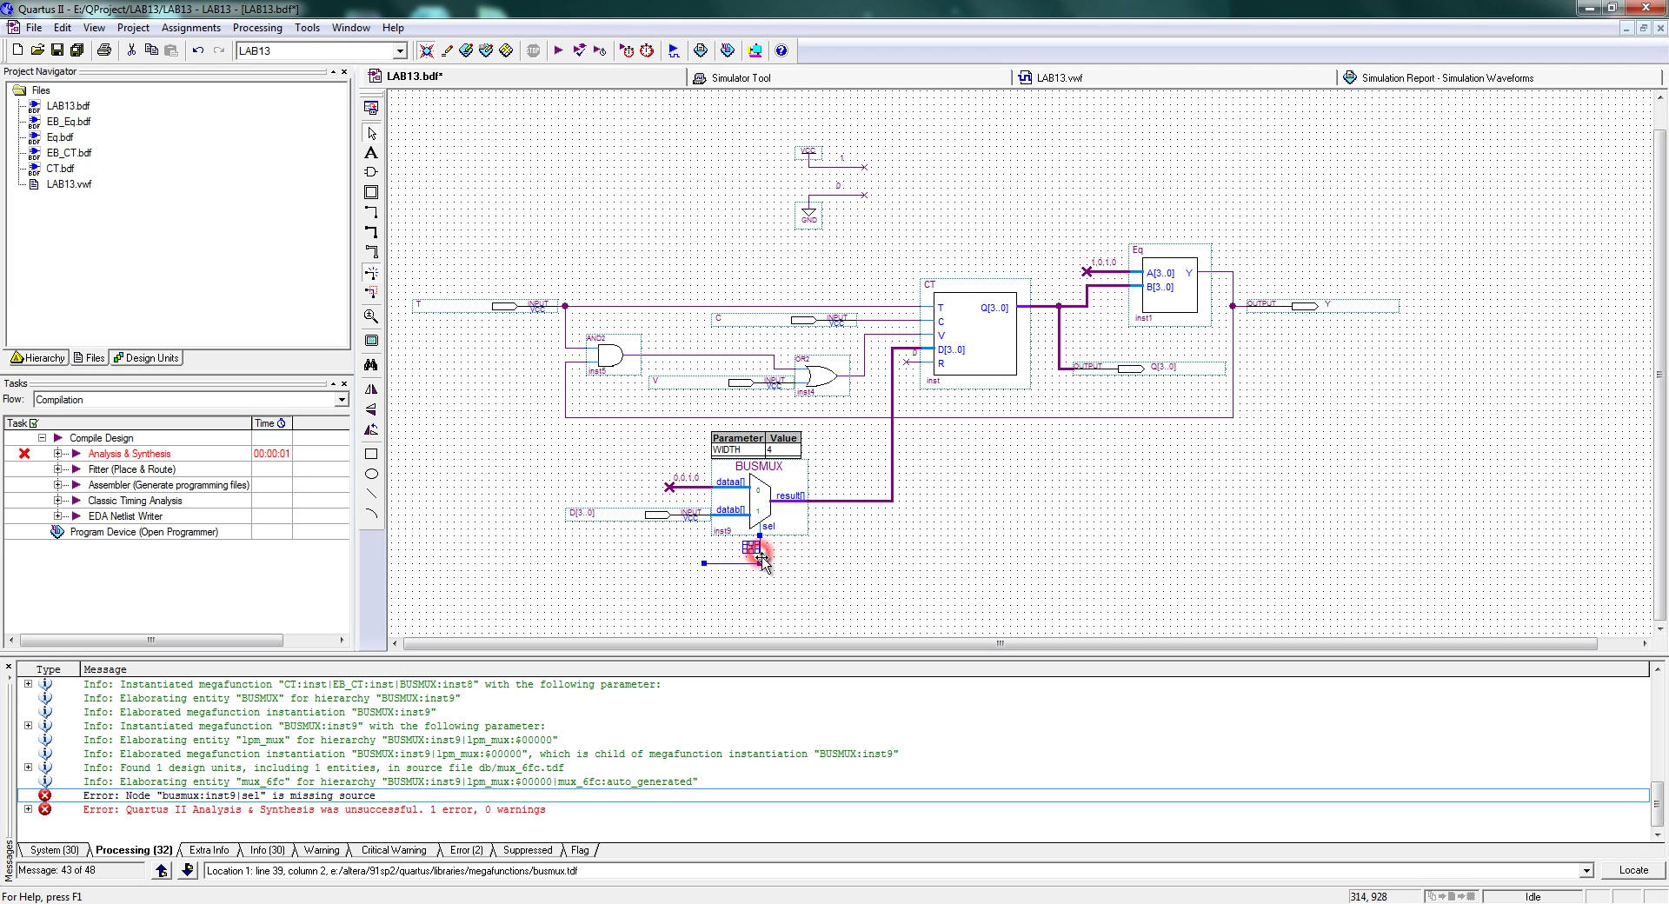
pyautogui.press('Delete')
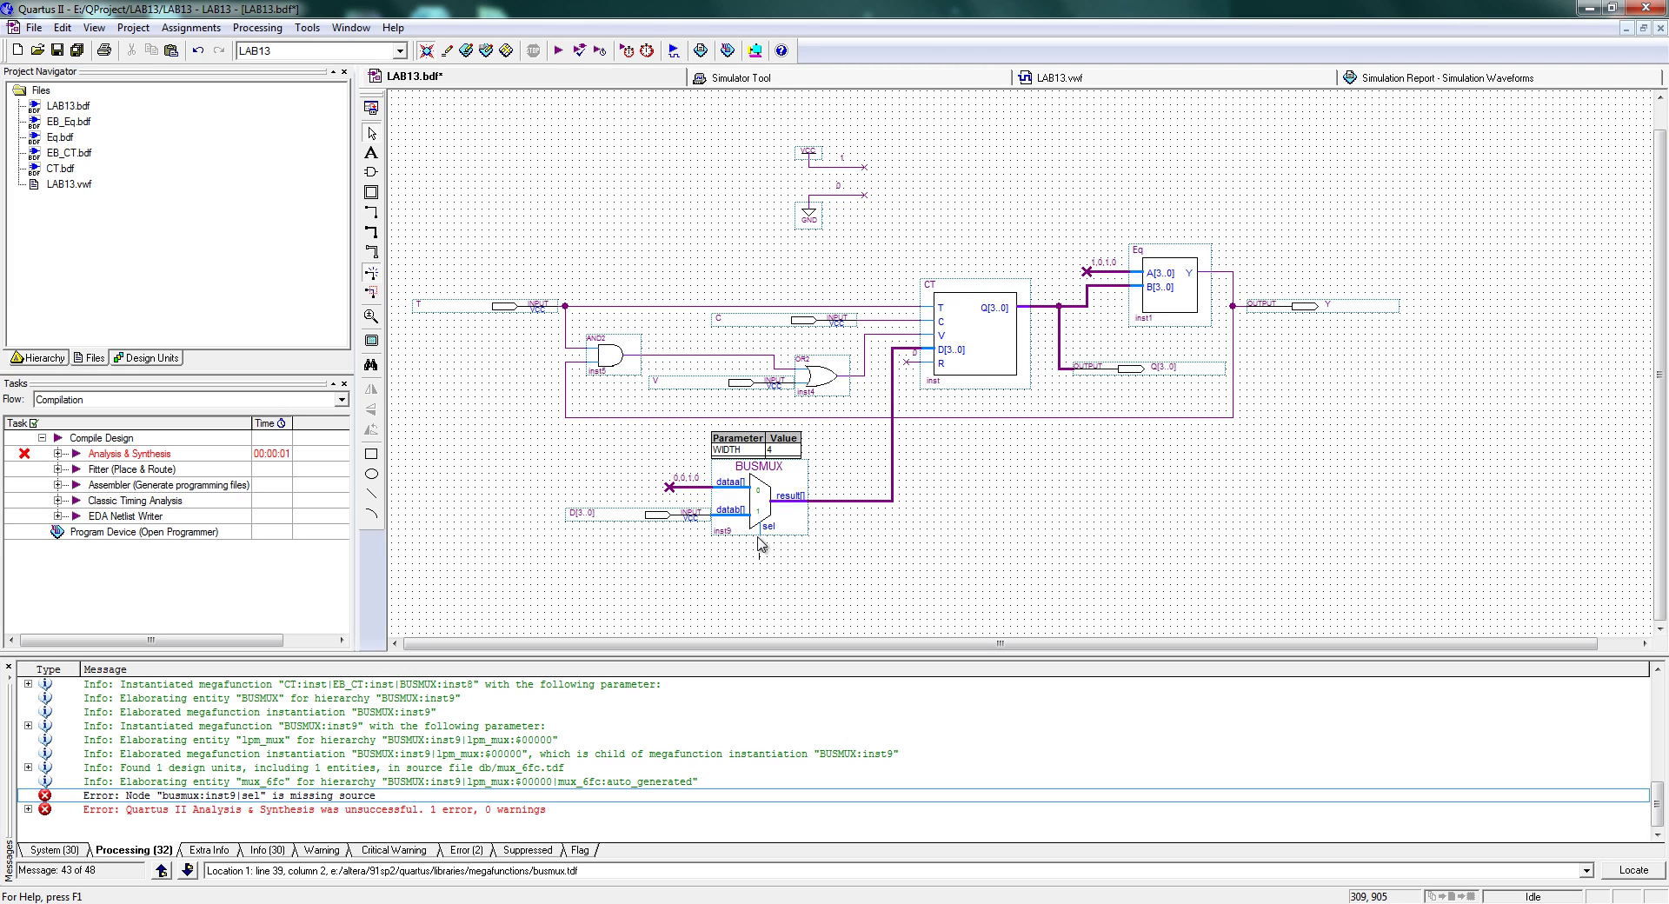
# Draw a short wire stub from the BUSMUX sel input and label it V
pyautogui.moveTo(759, 545); pyautogui.dragTo(726, 563)
pyautogui.write('V')
pyautogui.click(728, 581)
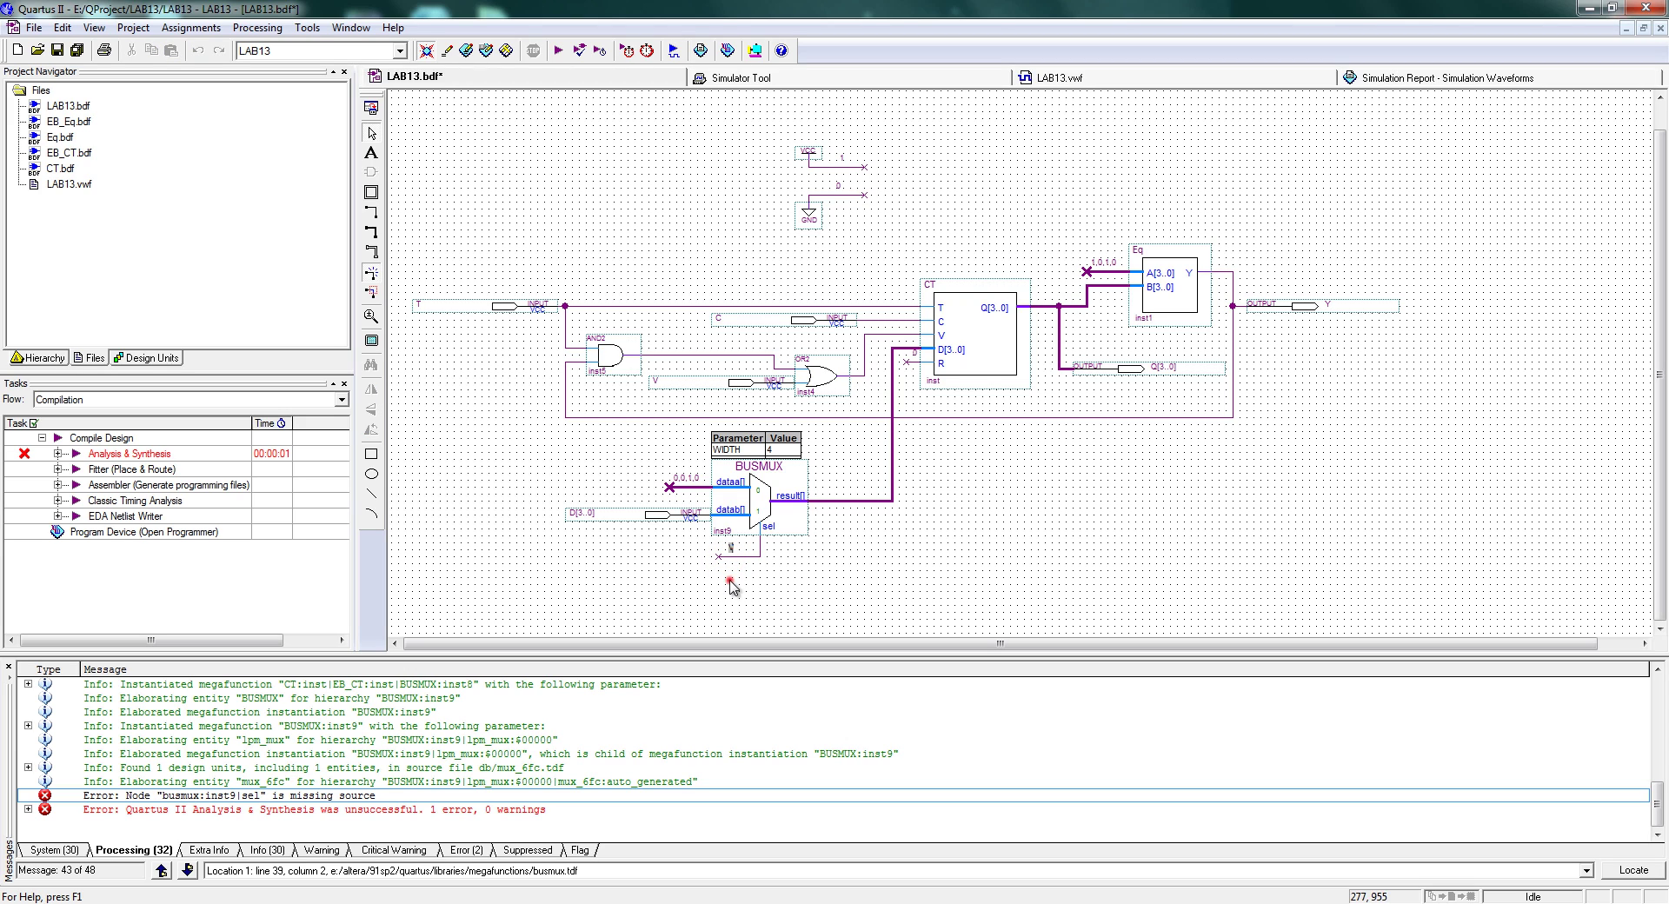
# Shift the V input pin away from the OR2 gate and label the wire between them V
pyautogui.moveTo(763, 383); pyautogui.dragTo(729, 383)
pyautogui.click(776, 383)
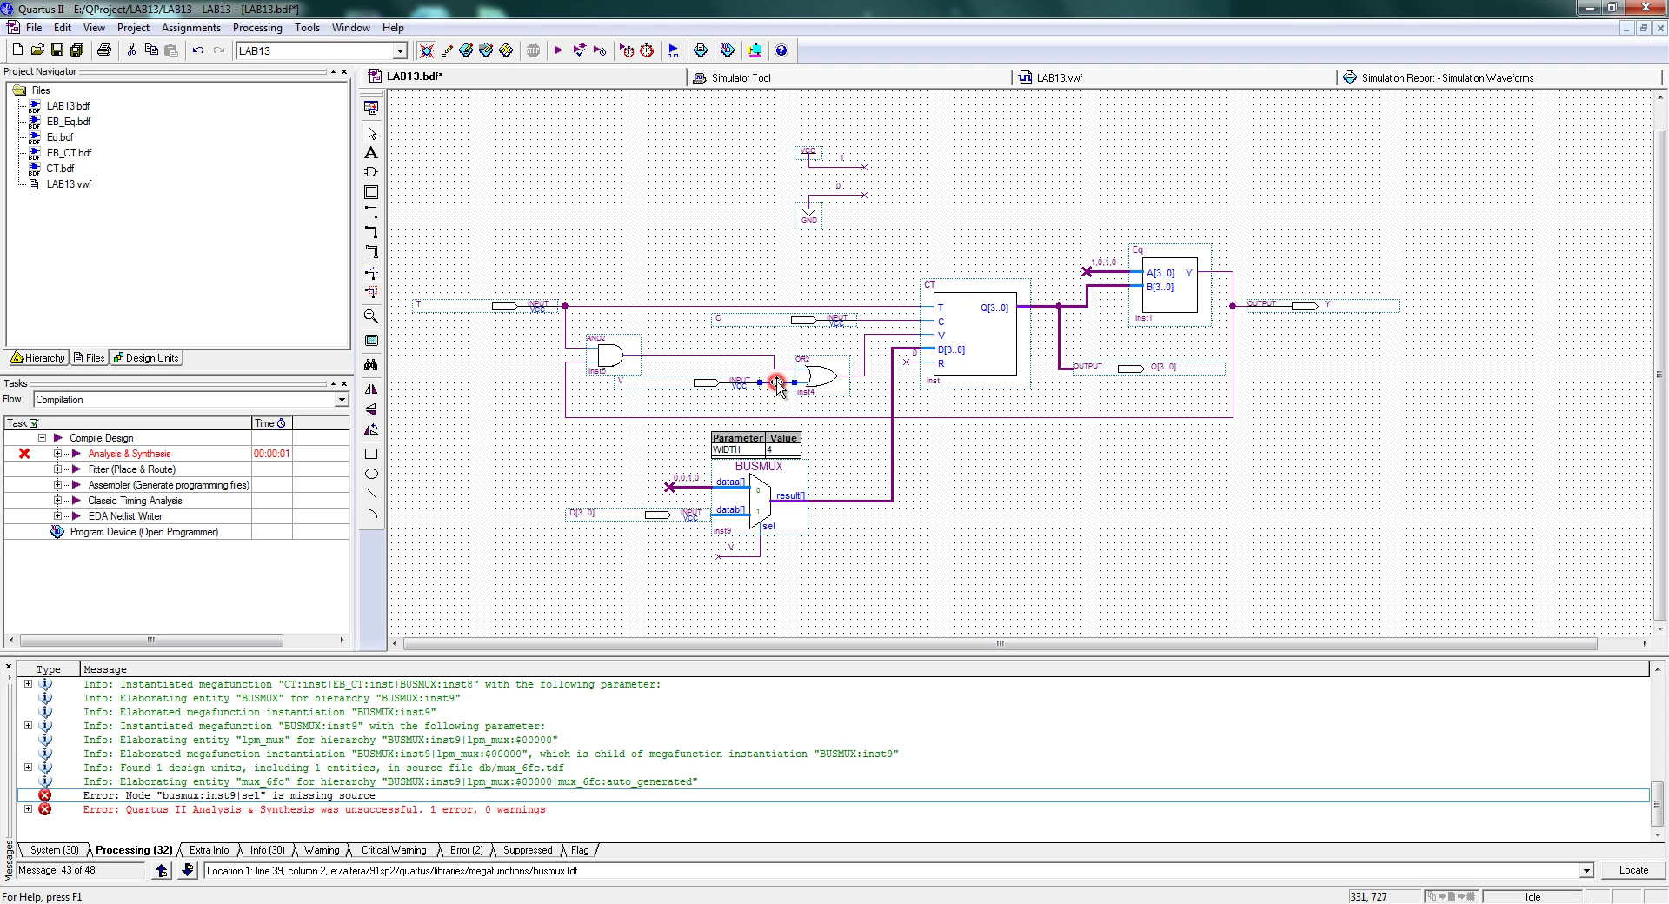
pyautogui.write('V')
pyautogui.click(961, 472)
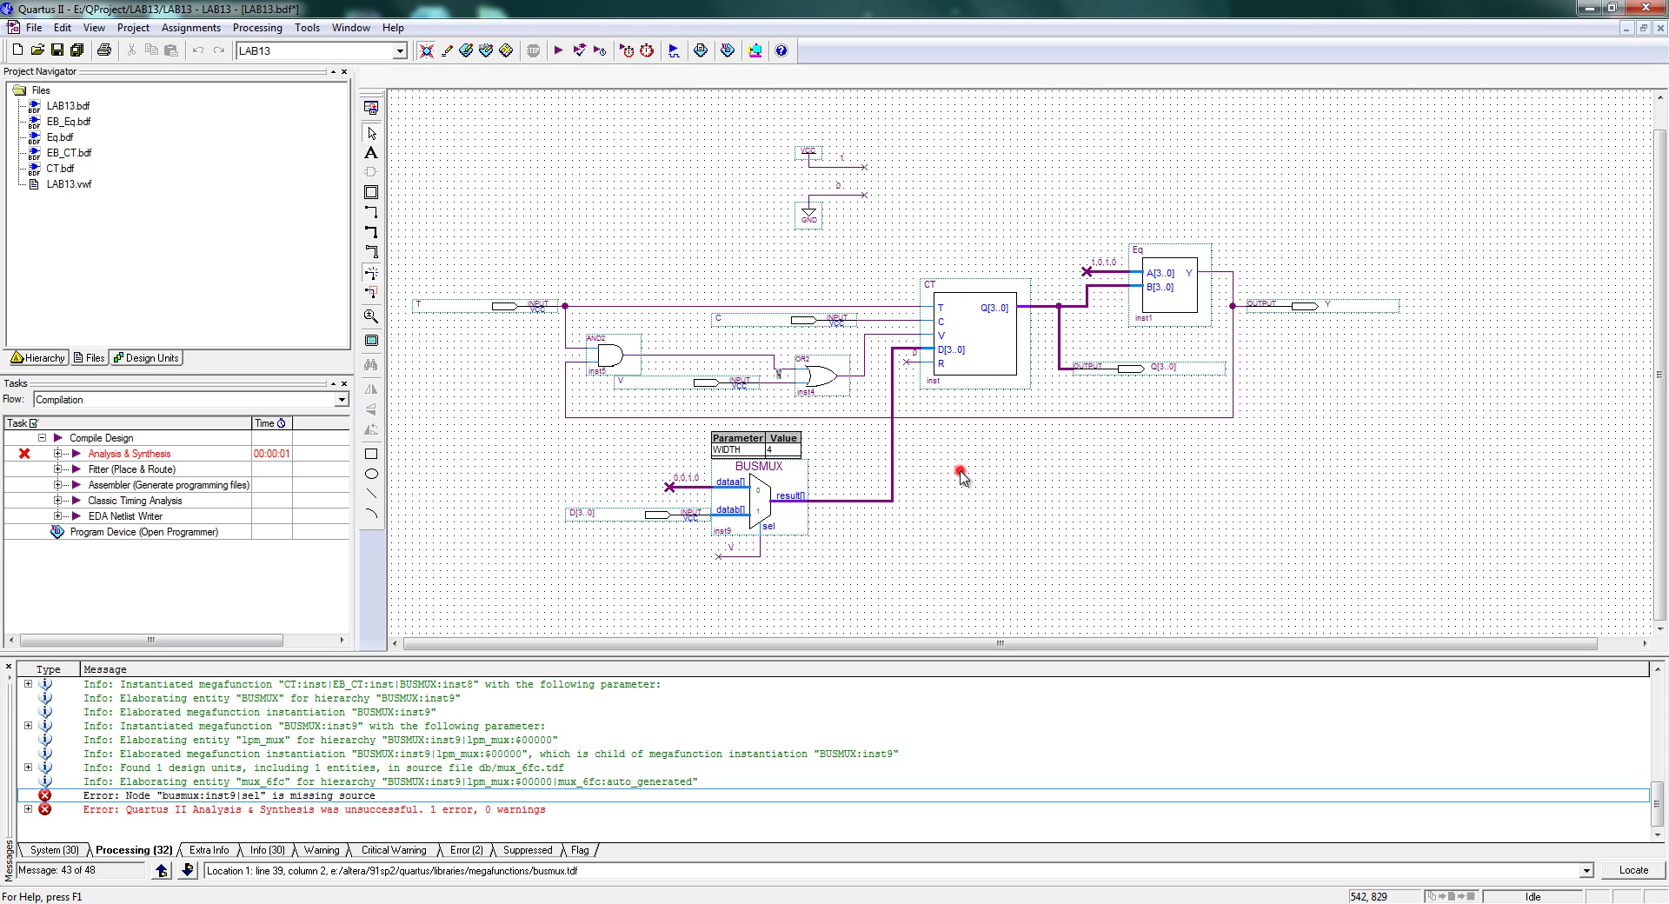
# Run Analysis & Synthesis on the changed schematic and close the resulting compilation report
pyautogui.click(599, 52)
pyautogui.click(737, 504)
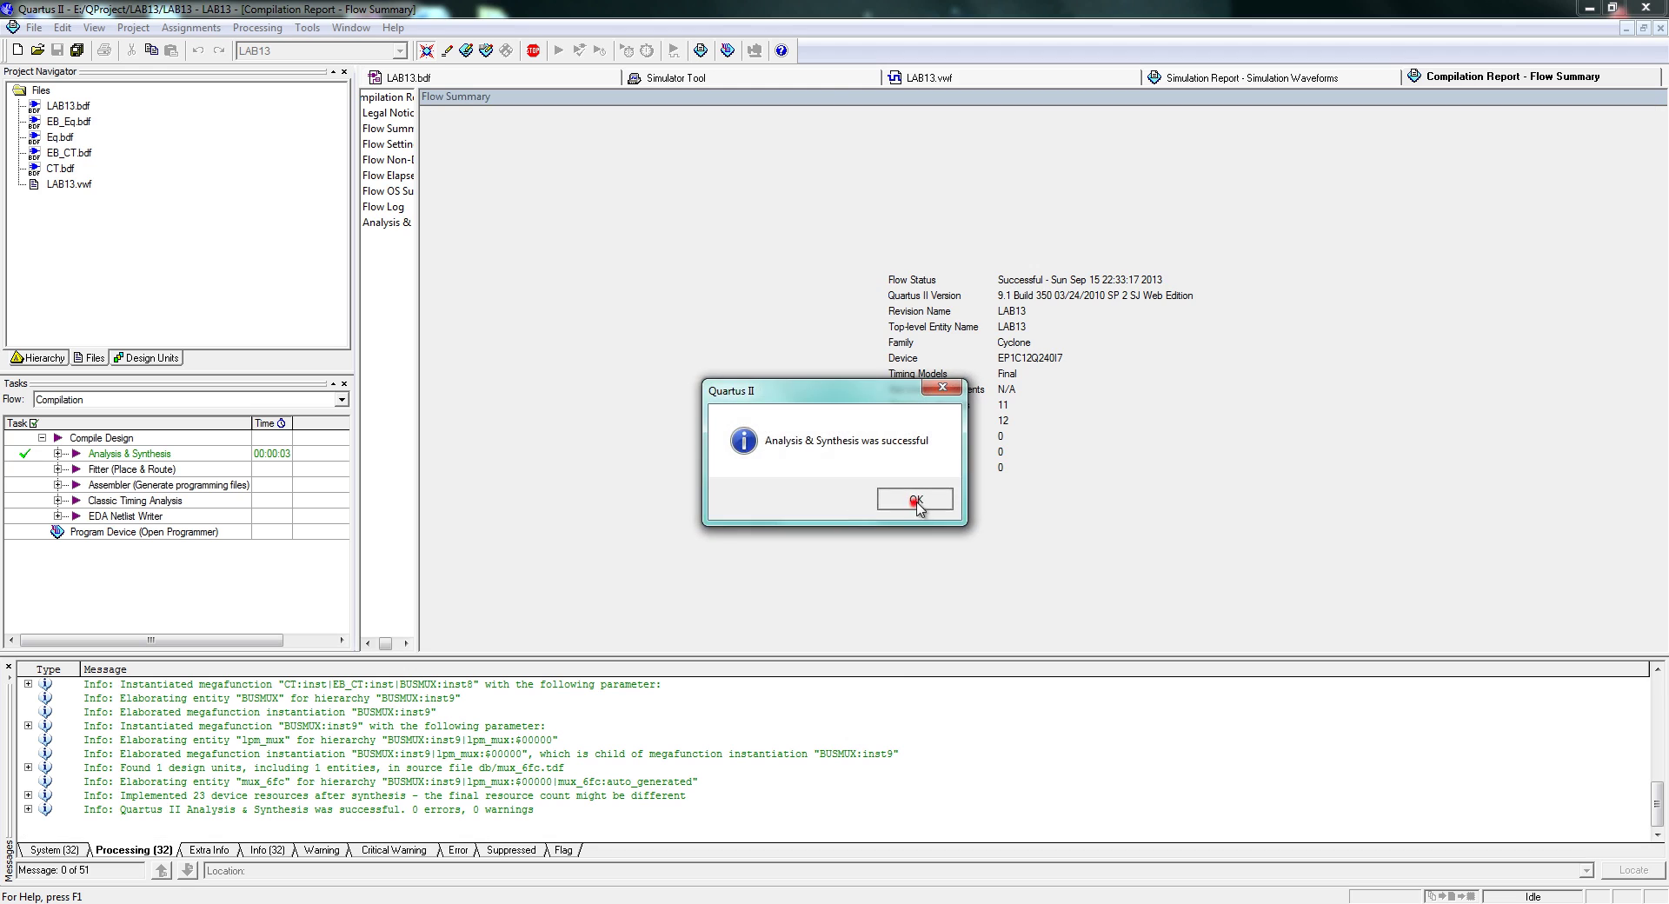
pyautogui.click(914, 502)
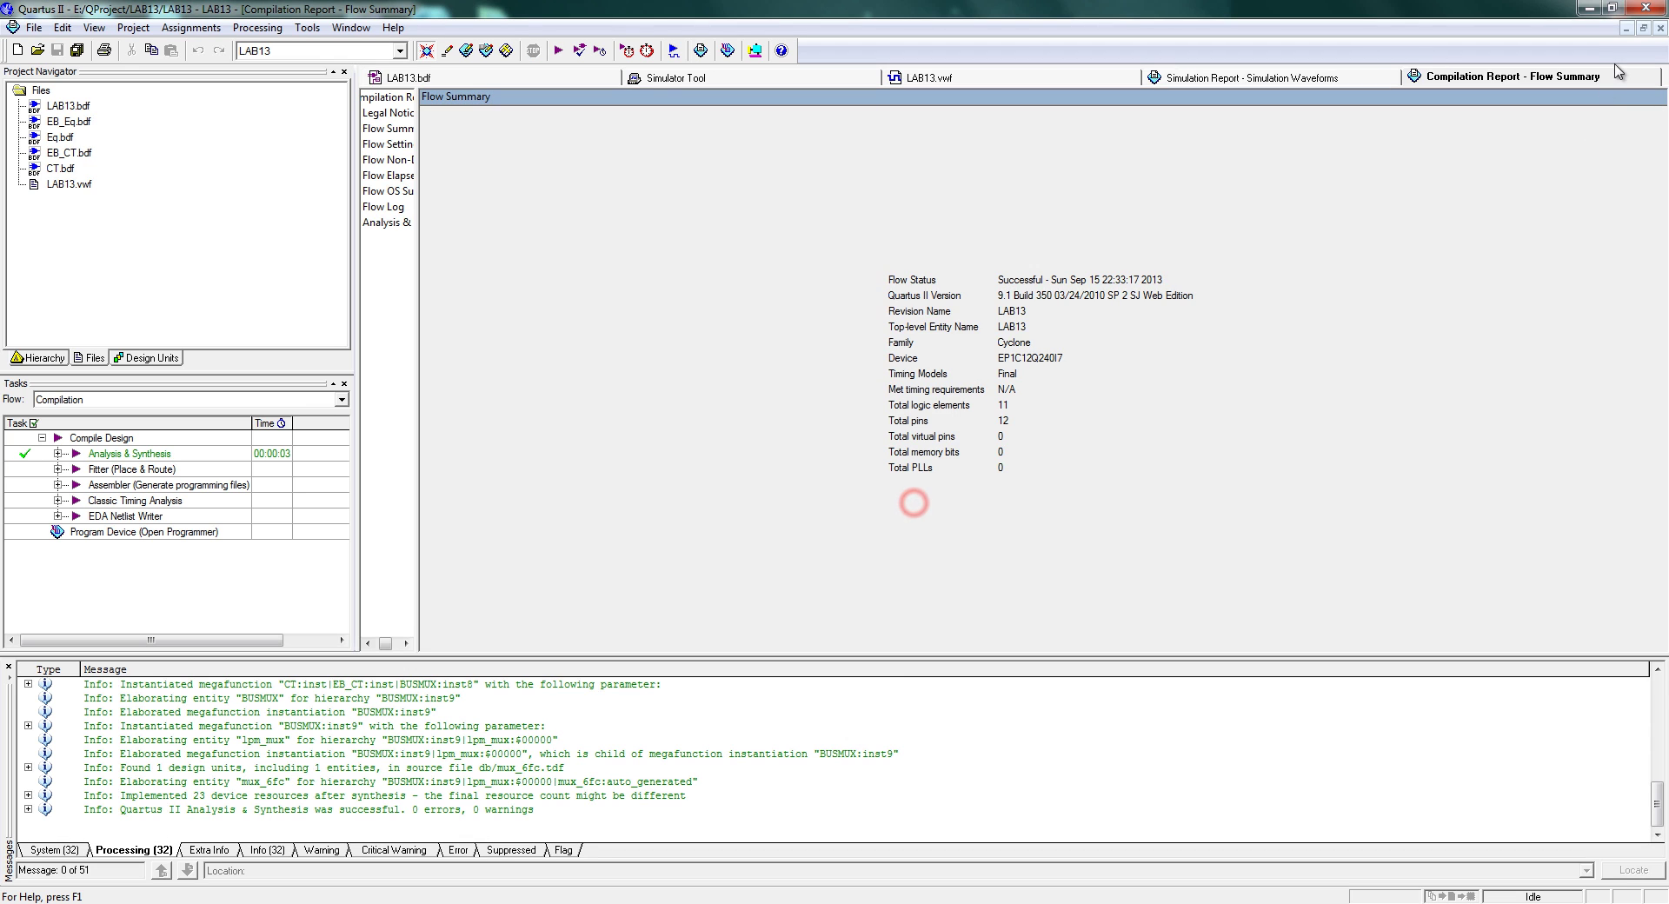
pyautogui.click(1659, 28)
# Generate the functional simulation netlist and open the LAB13.vwf simulation input file
pyautogui.click(870, 80)
pyautogui.click(1076, 187)
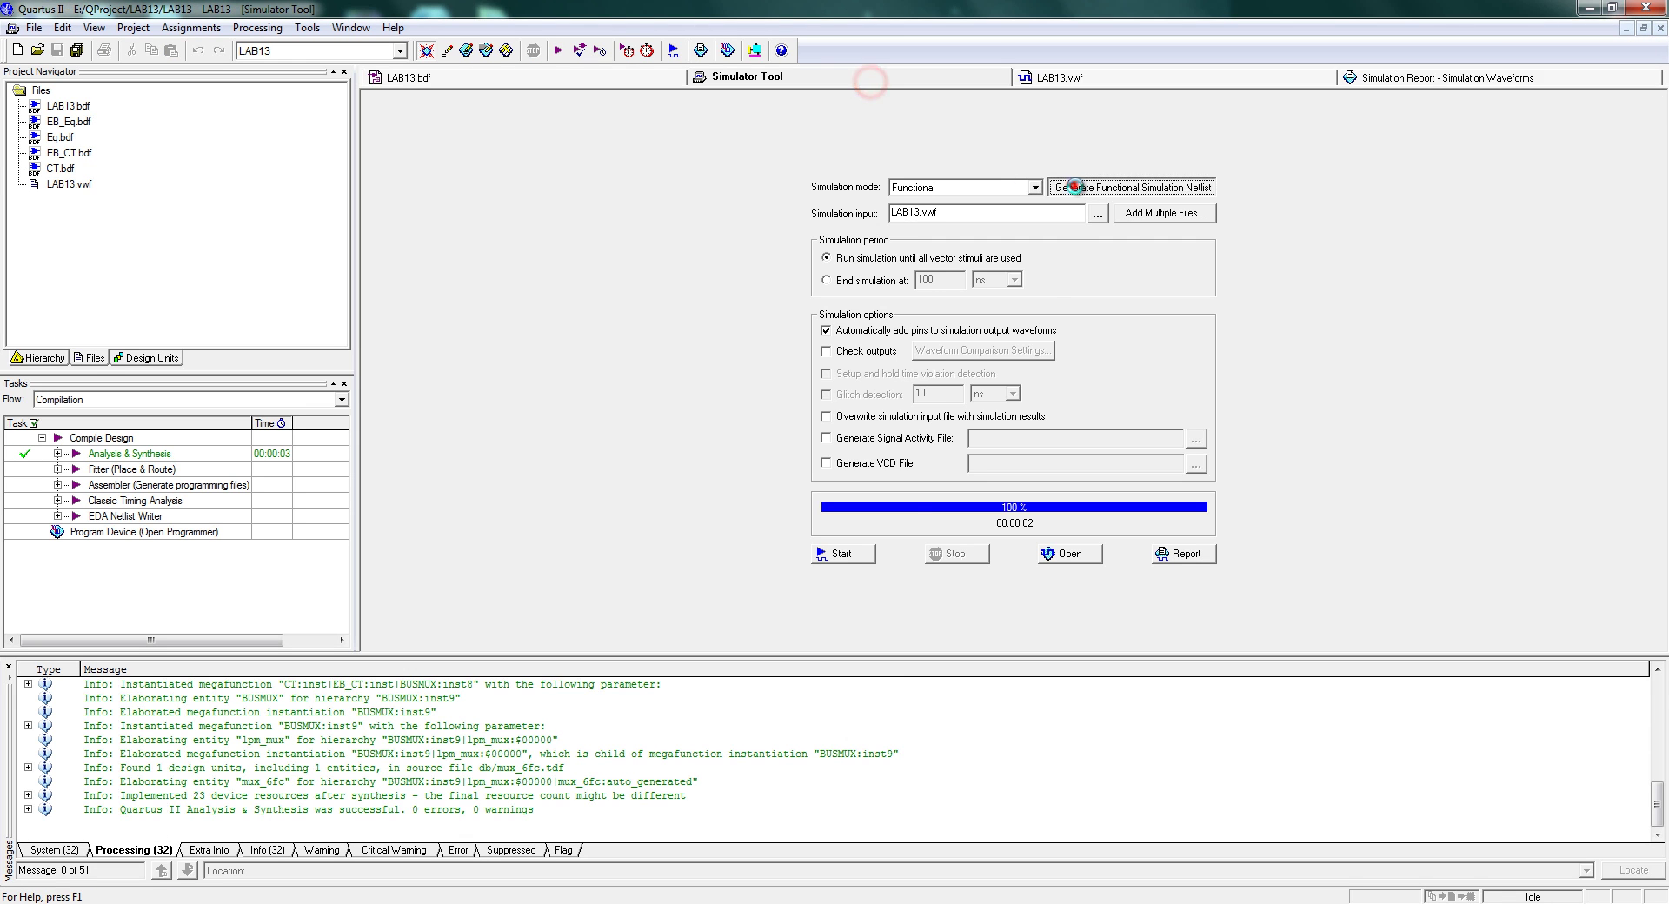
pyautogui.click(1051, 553)
# Insert all LAB13 pins into the waveform file through the Node Finder to add D and V
pyautogui.doubleClick(481, 373)
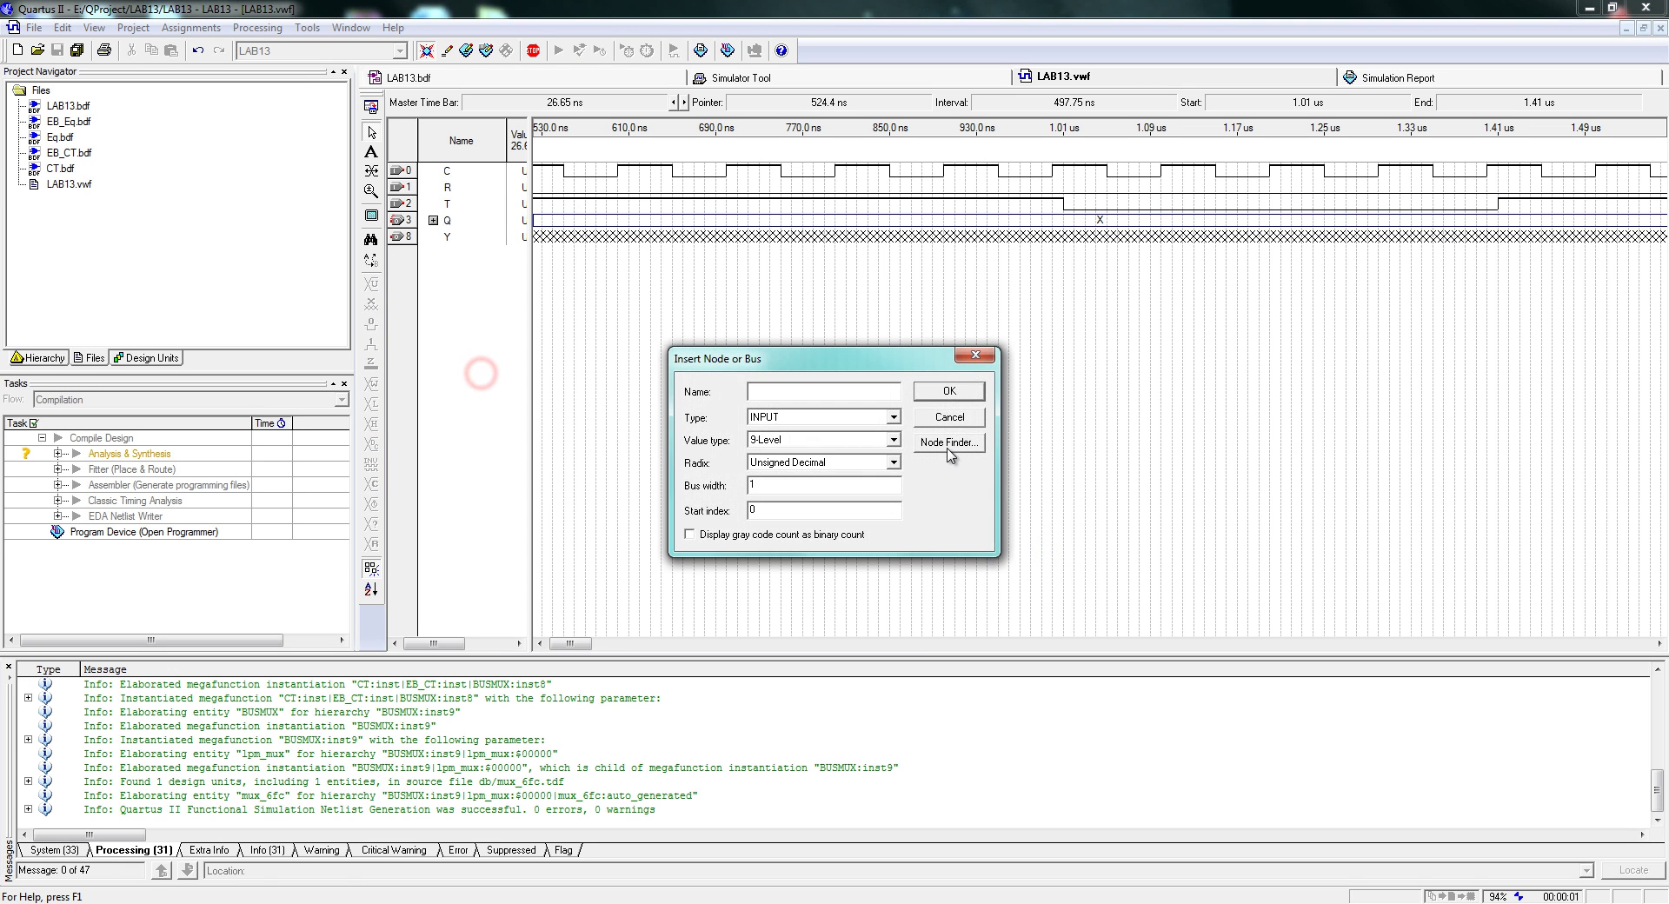
pyautogui.click(948, 448)
pyautogui.click(1014, 285)
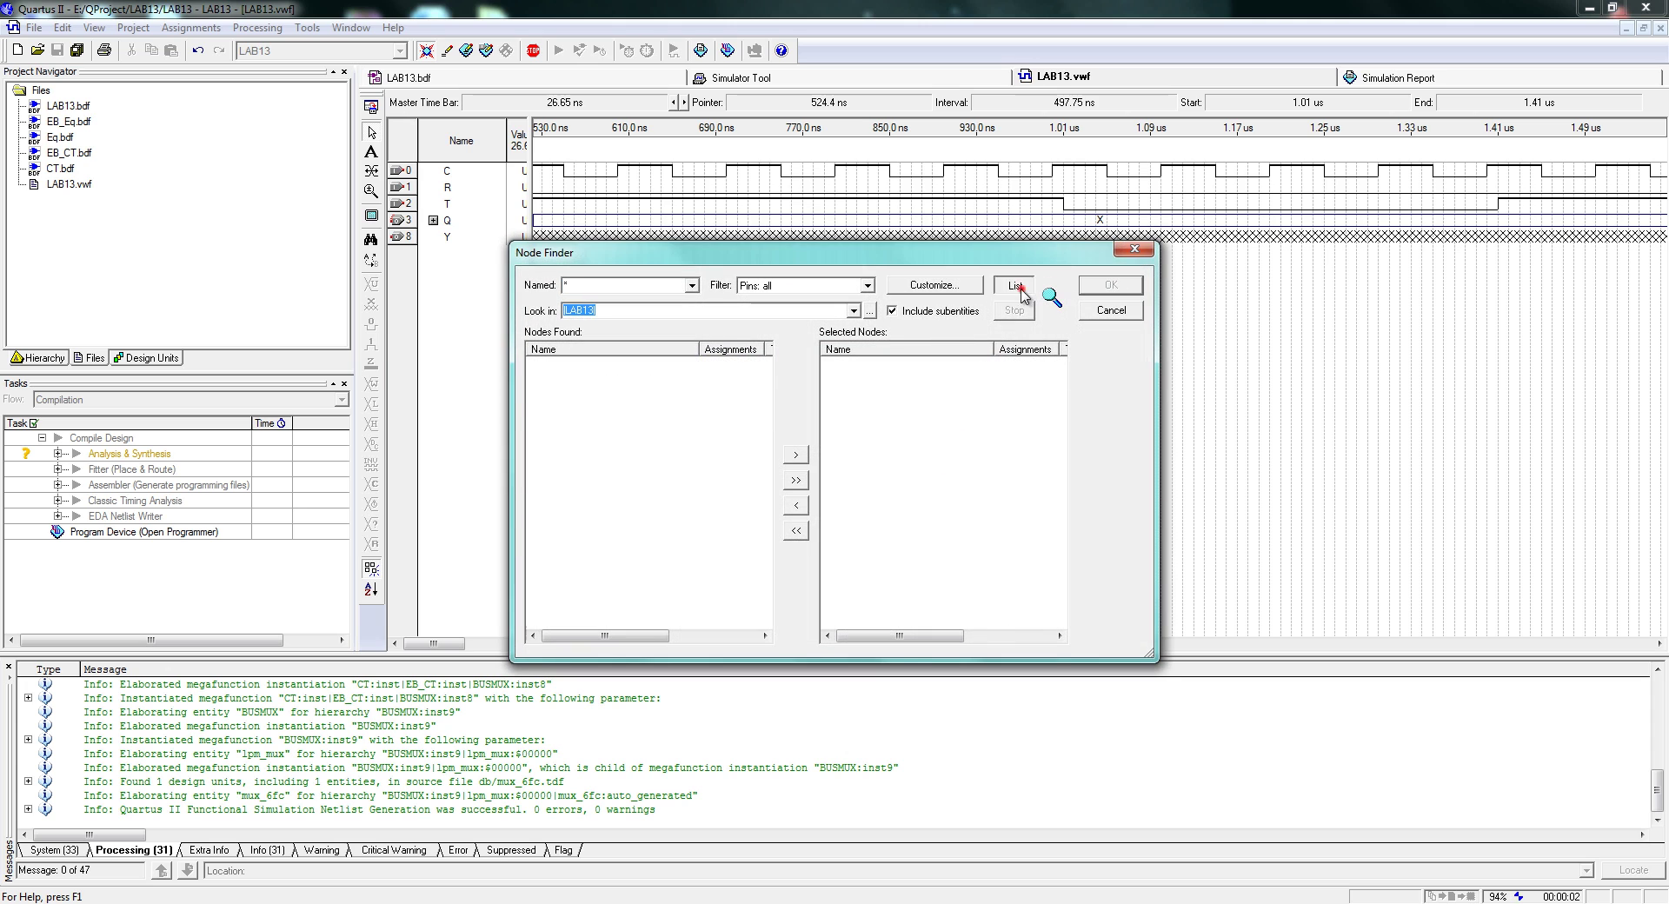
pyautogui.click(796, 481)
pyautogui.click(1104, 285)
pyautogui.click(956, 384)
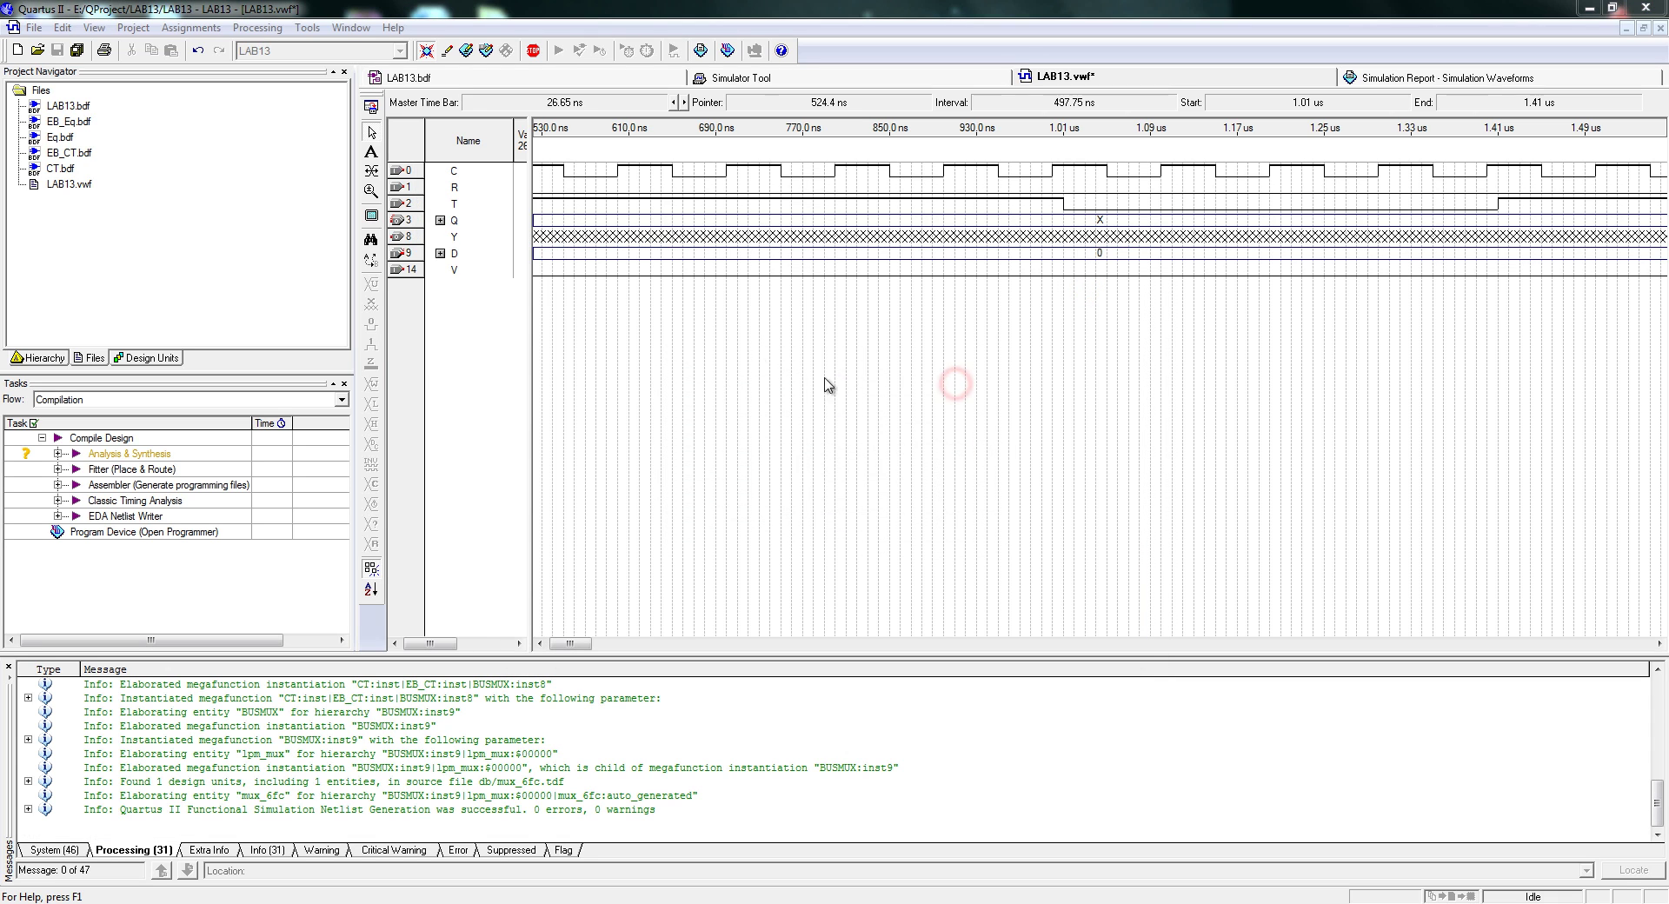
pyautogui.click(988, 493)
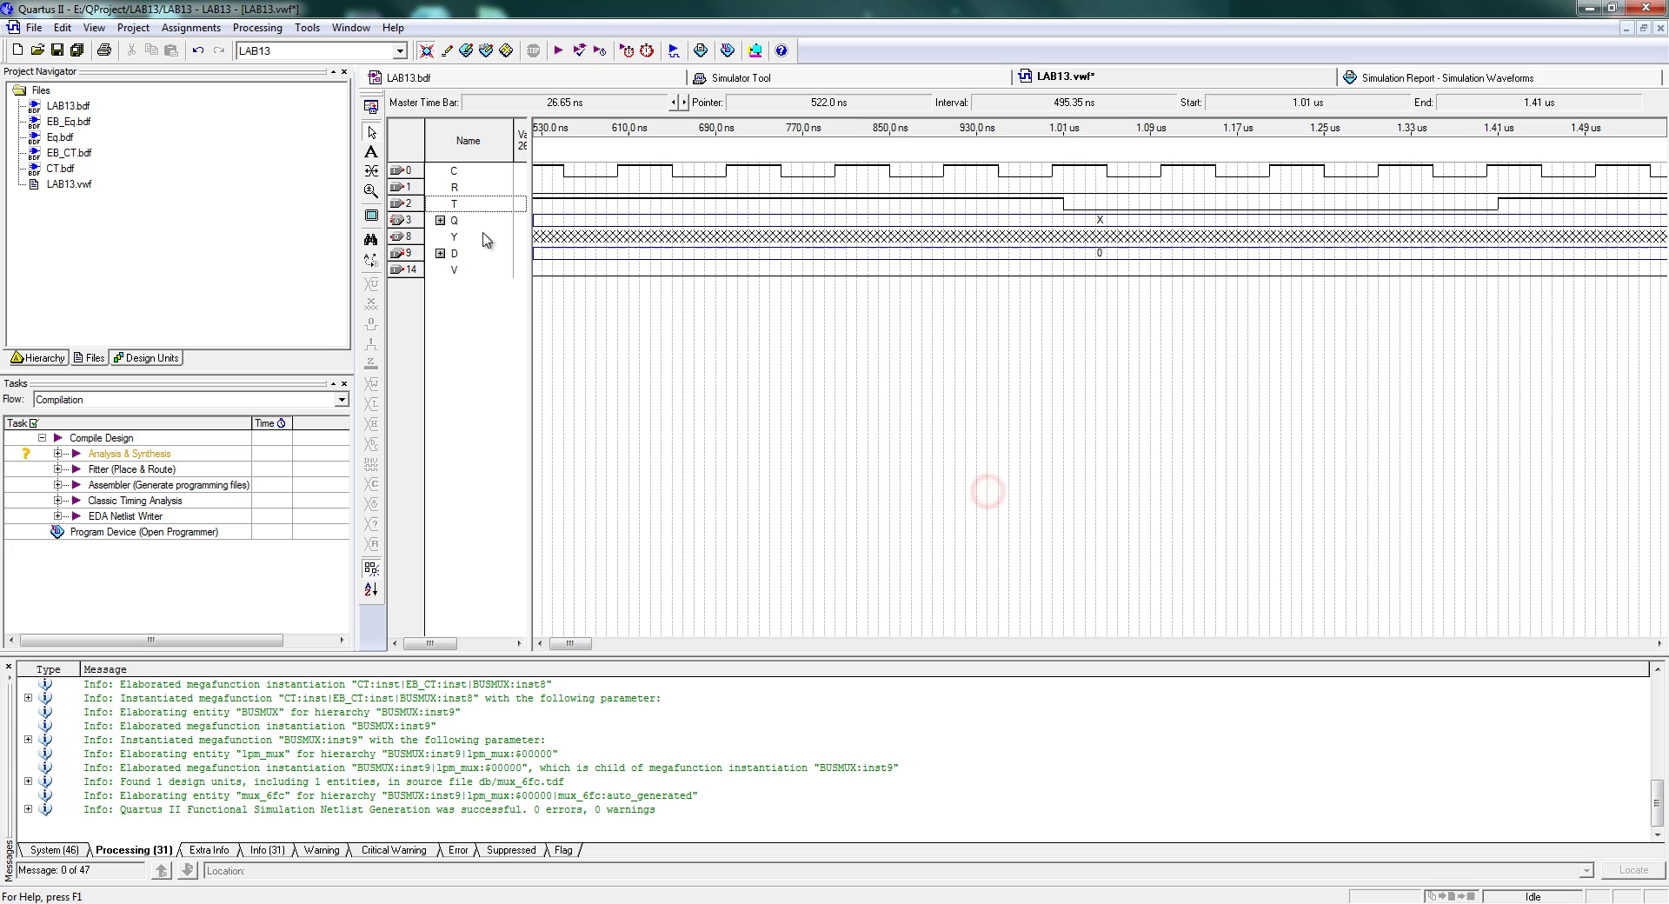
# Delete the R signal from the waveform file and move V and D directly below C
pyautogui.click(450, 187)
pyautogui.press('Delete')
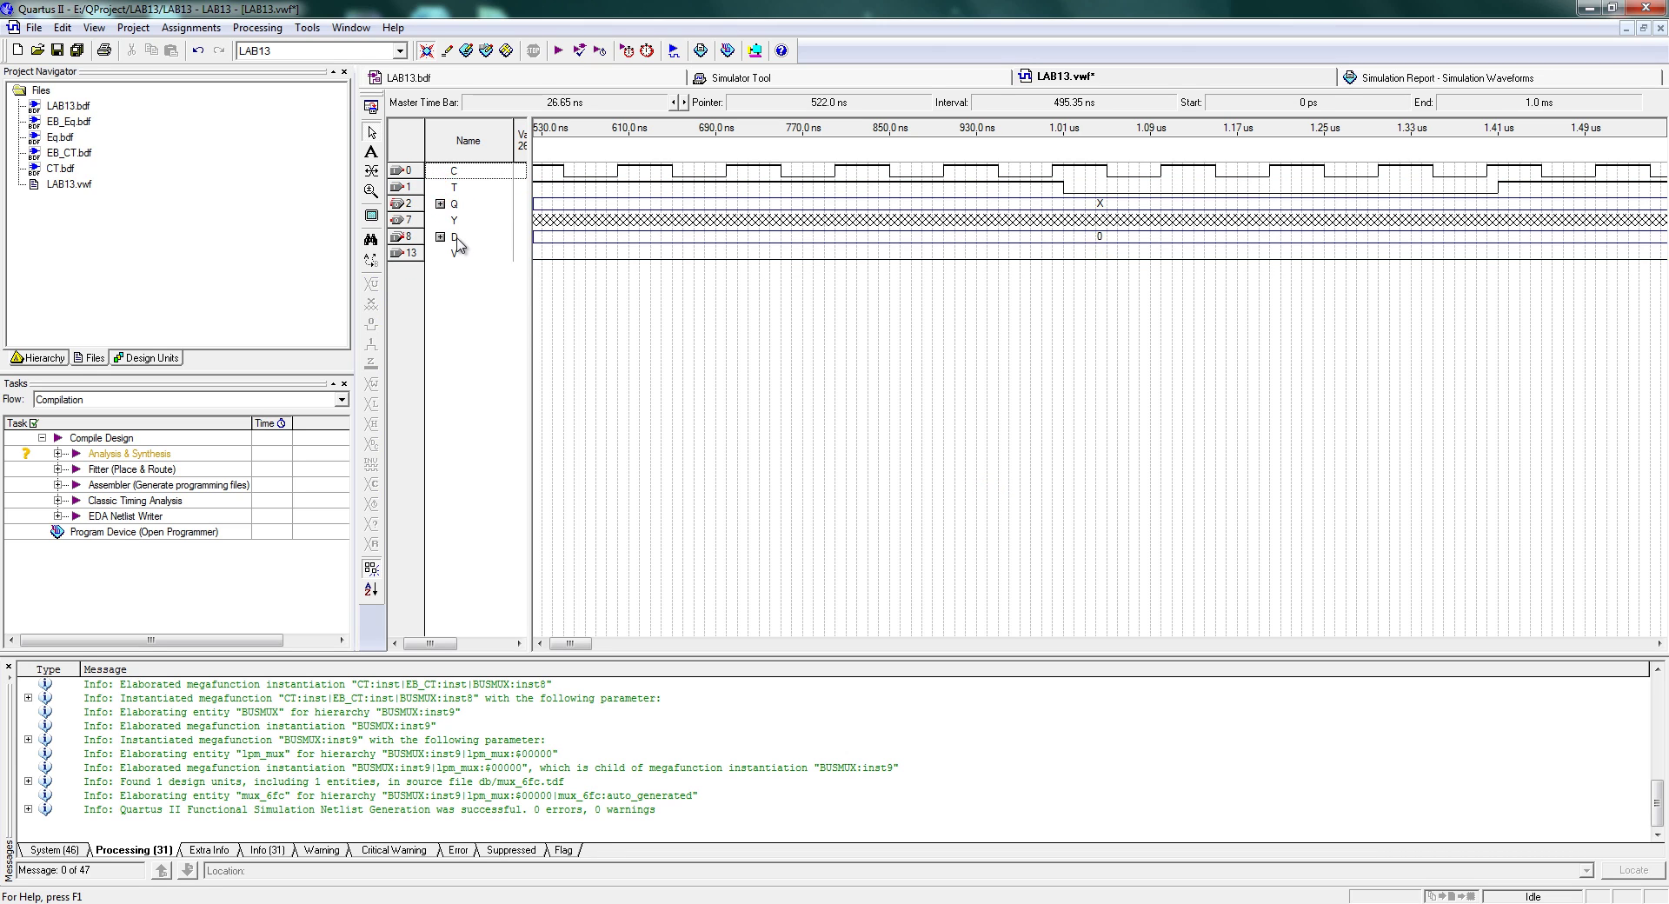
pyautogui.click(455, 236)
pyautogui.keyDown('shift'); pyautogui.click(456, 252); pyautogui.keyUp('shift')
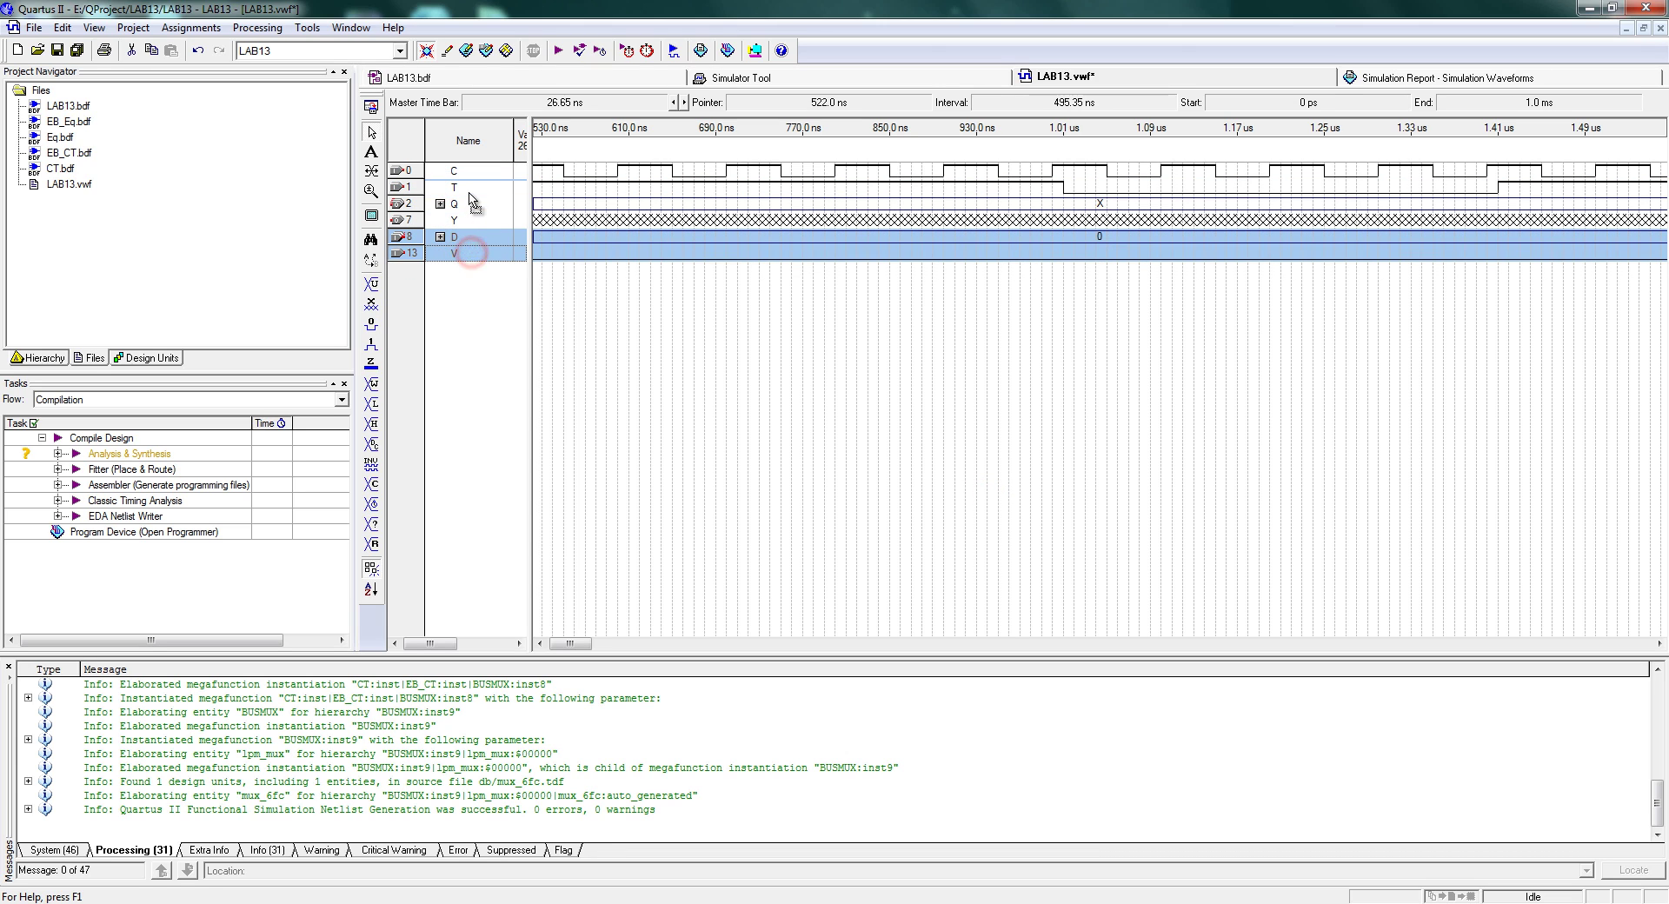
pyautogui.moveTo(469, 199); pyautogui.dragTo(415, 176)
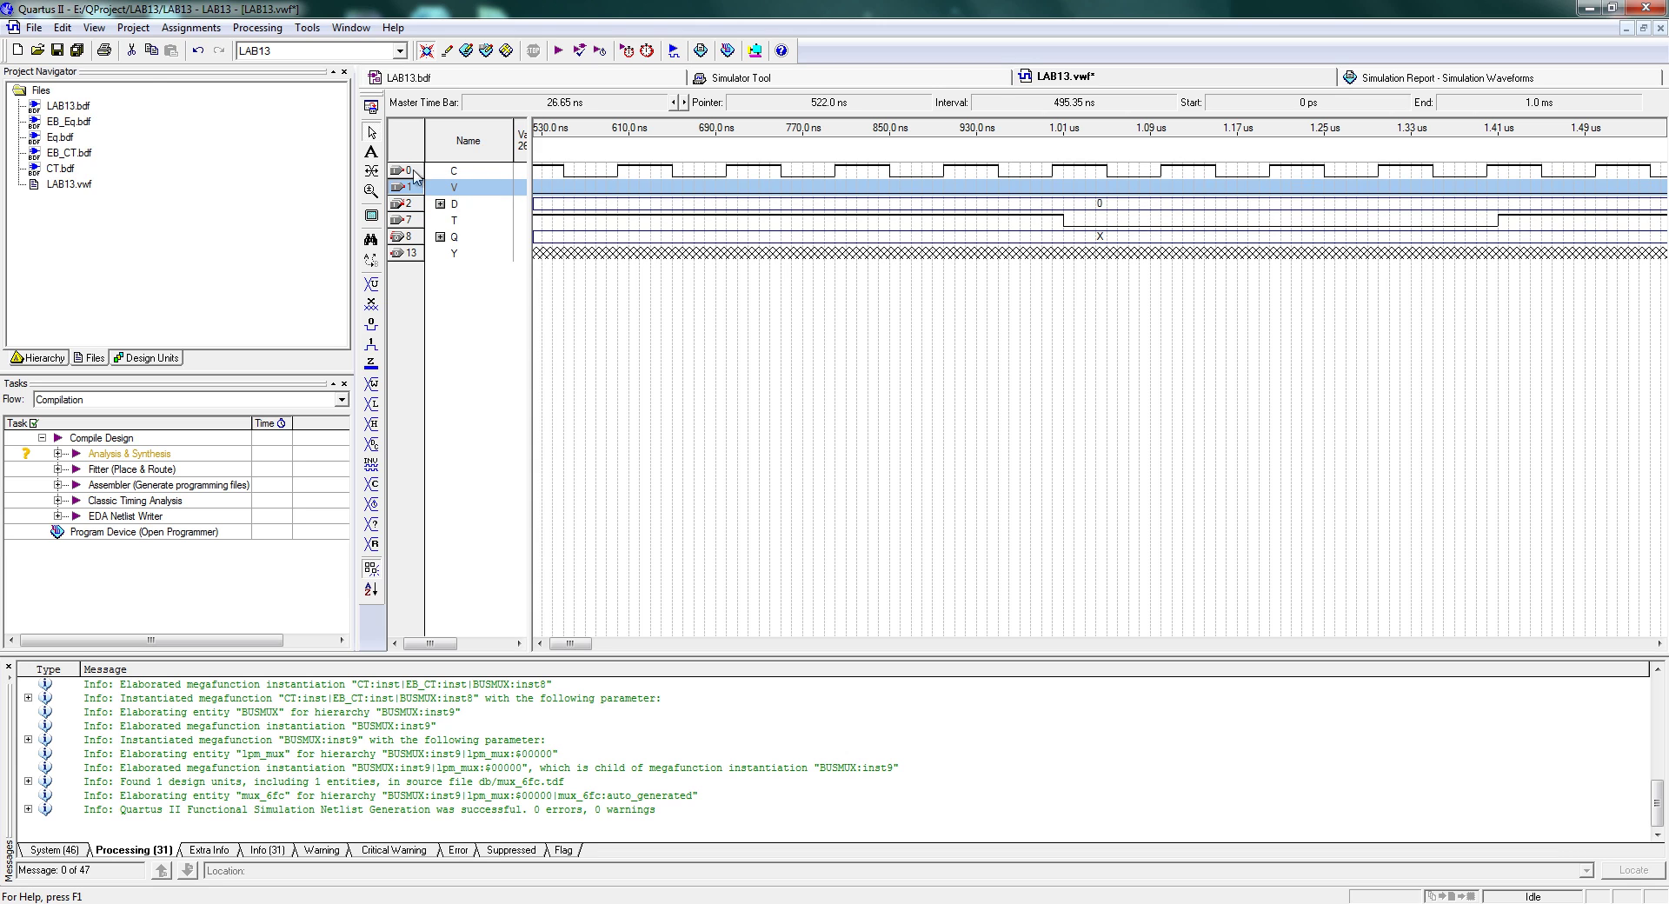
# Save the LAB13.vwf waveform file and generate the functional simulation netlist again
pyautogui.click(64, 53)
pyautogui.moveTo(563, 643); pyautogui.dragTo(551, 643)
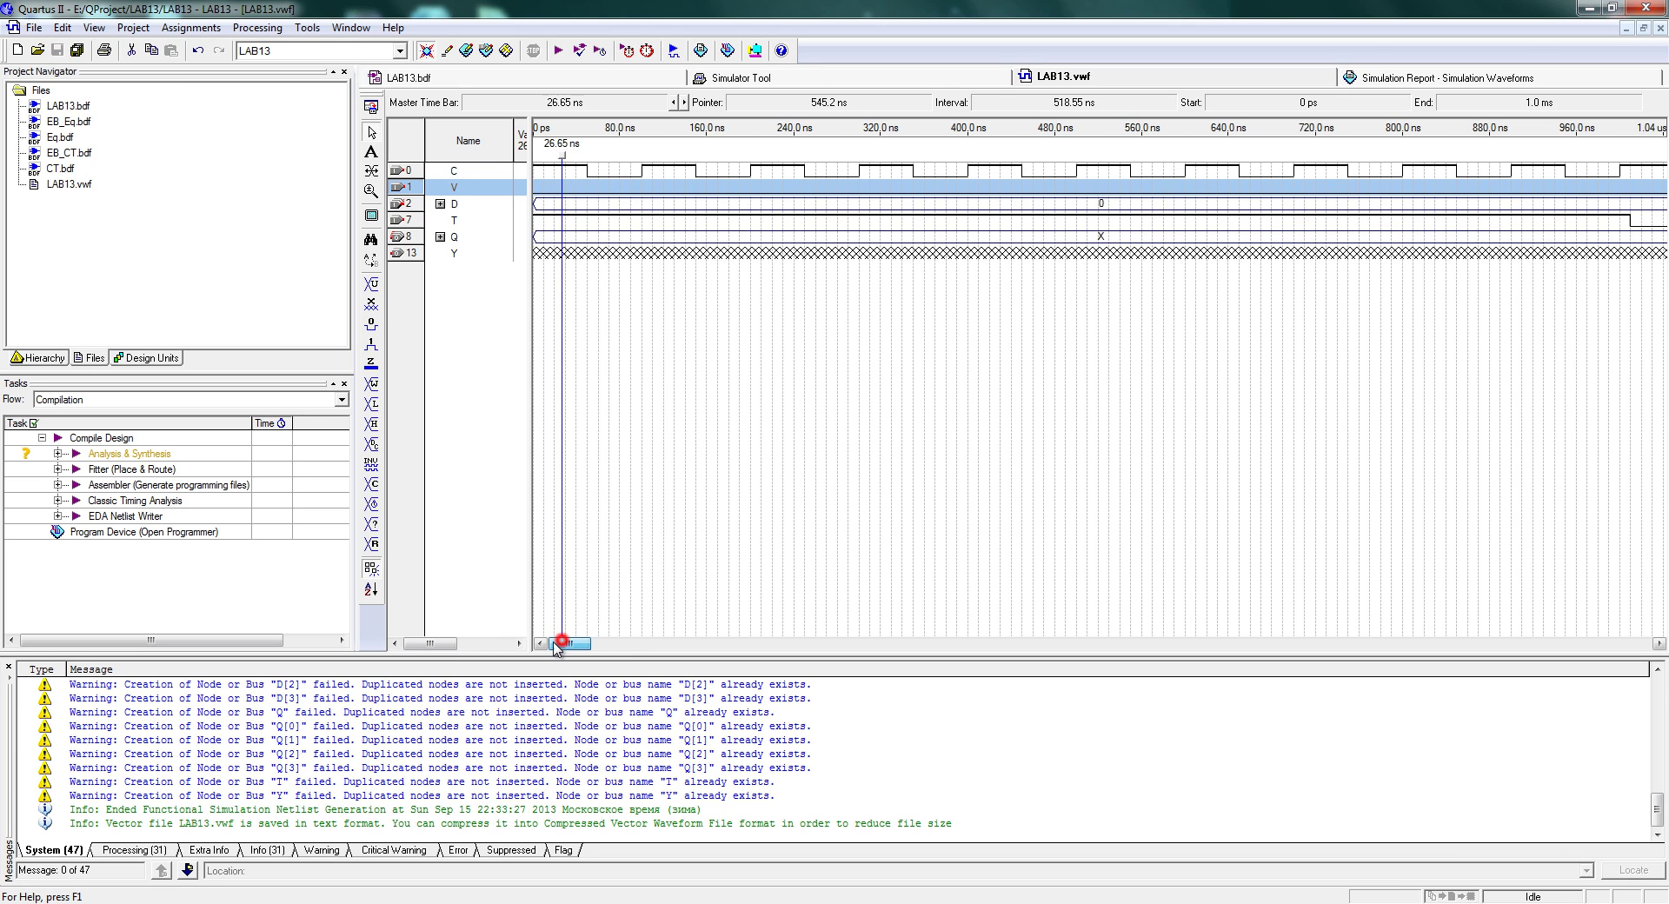
pyautogui.click(735, 459)
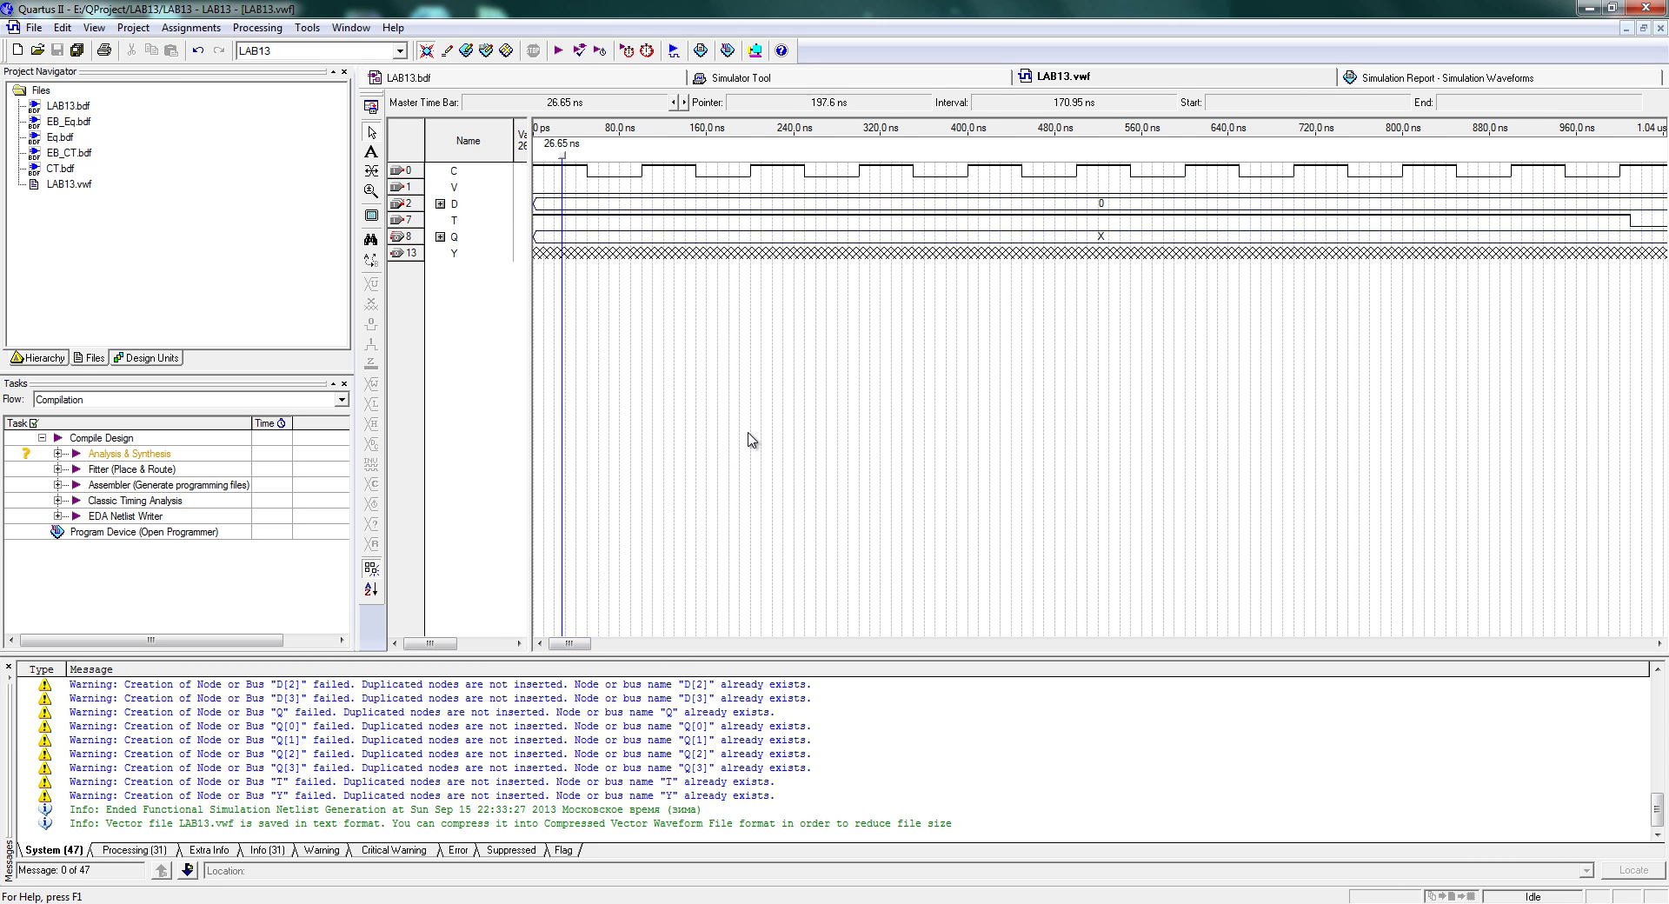
pyautogui.click(747, 77)
pyautogui.click(1118, 189)
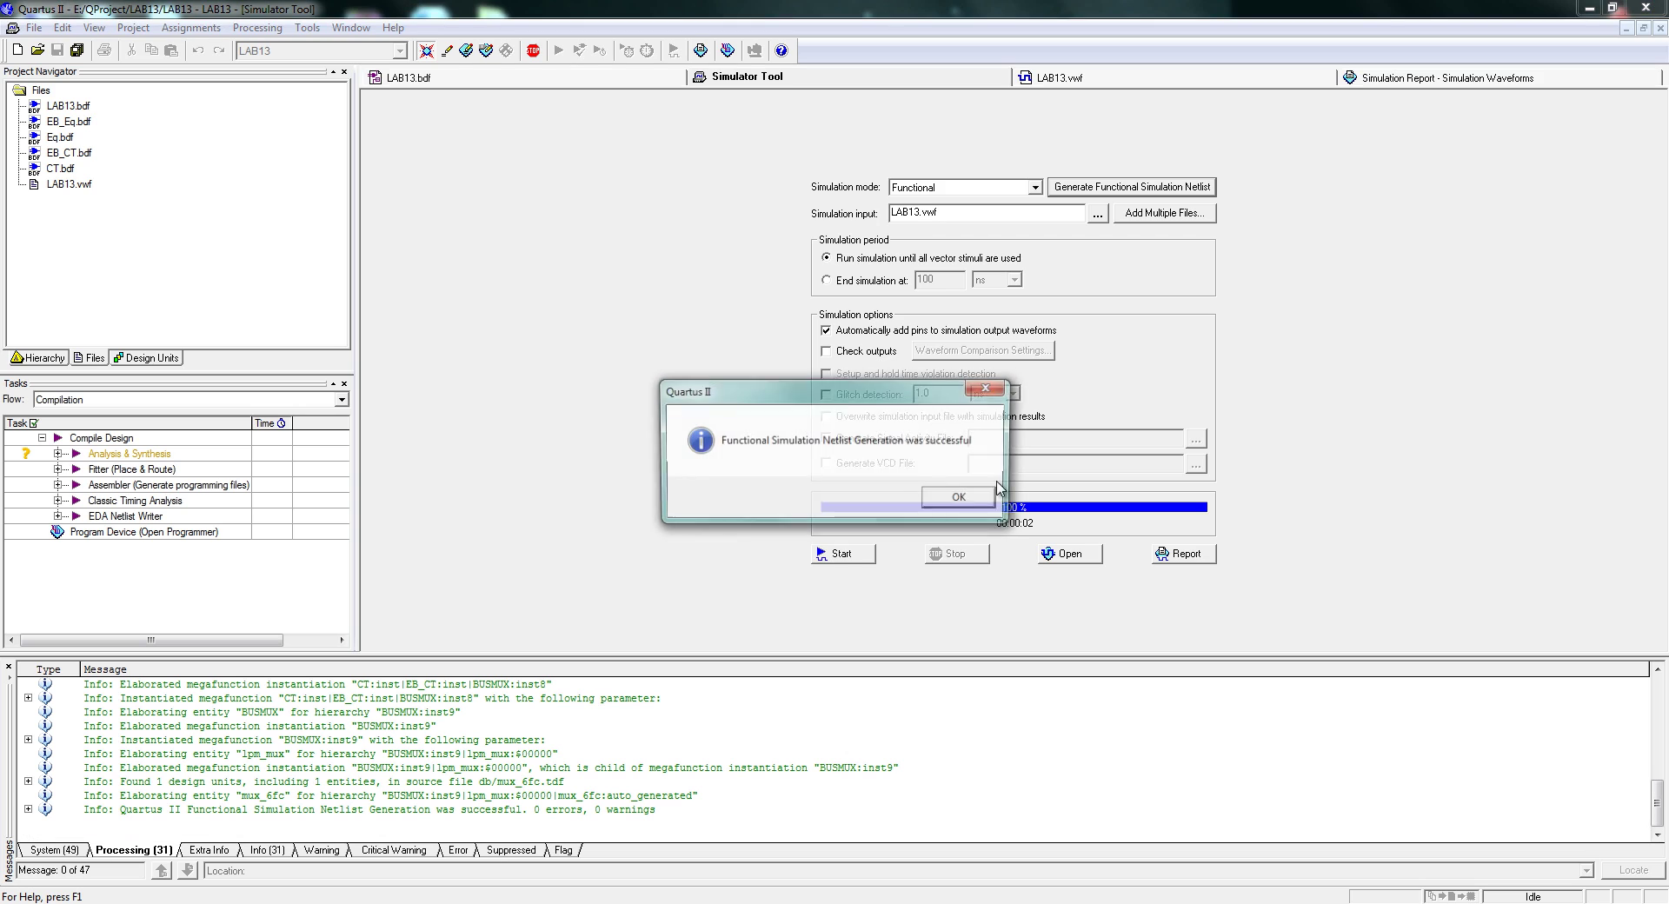
pyautogui.click(990, 488)
# Run the functional simulation and examine the Q count sequence and Y output from 0 ps onward in the report
pyautogui.click(831, 562)
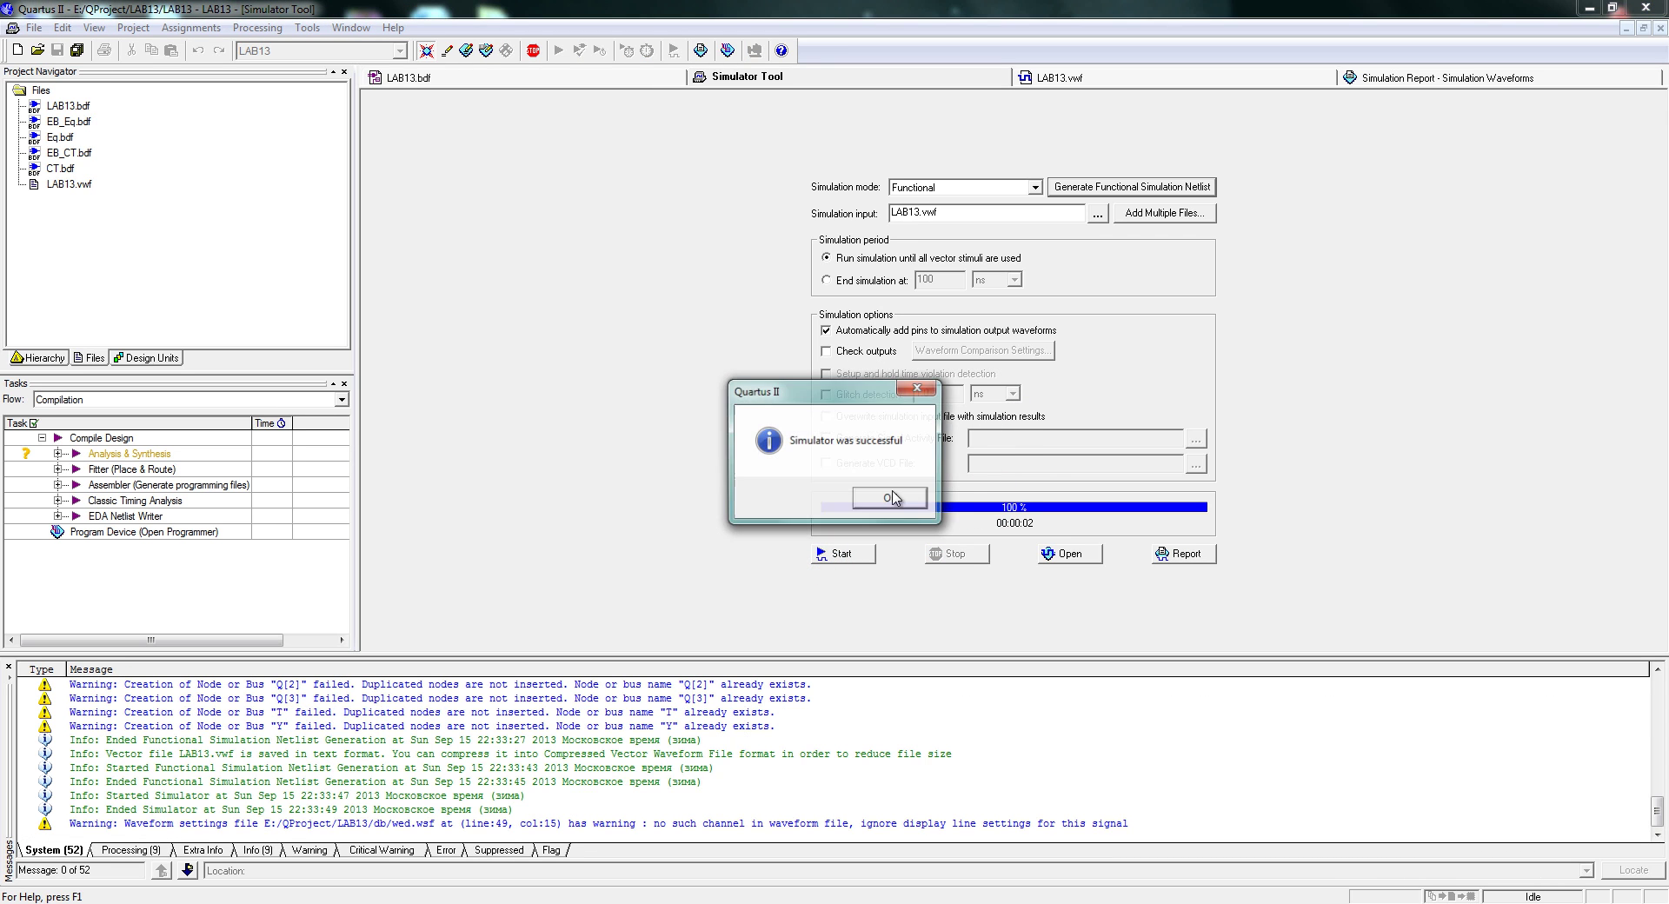
pyautogui.click(893, 490)
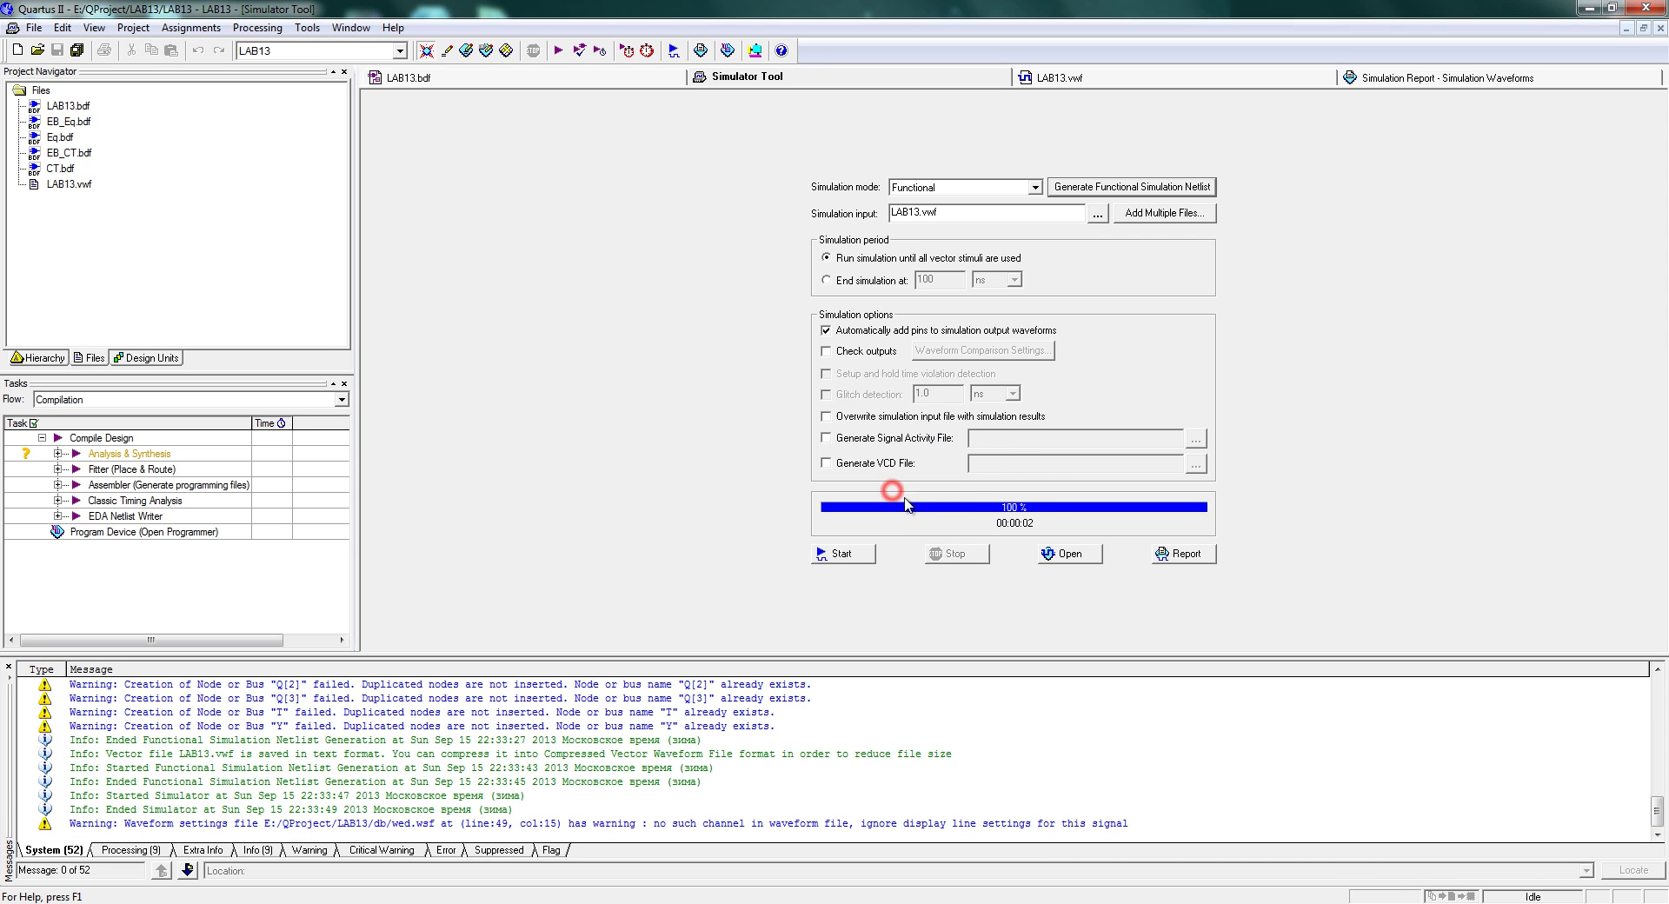
pyautogui.click(1178, 553)
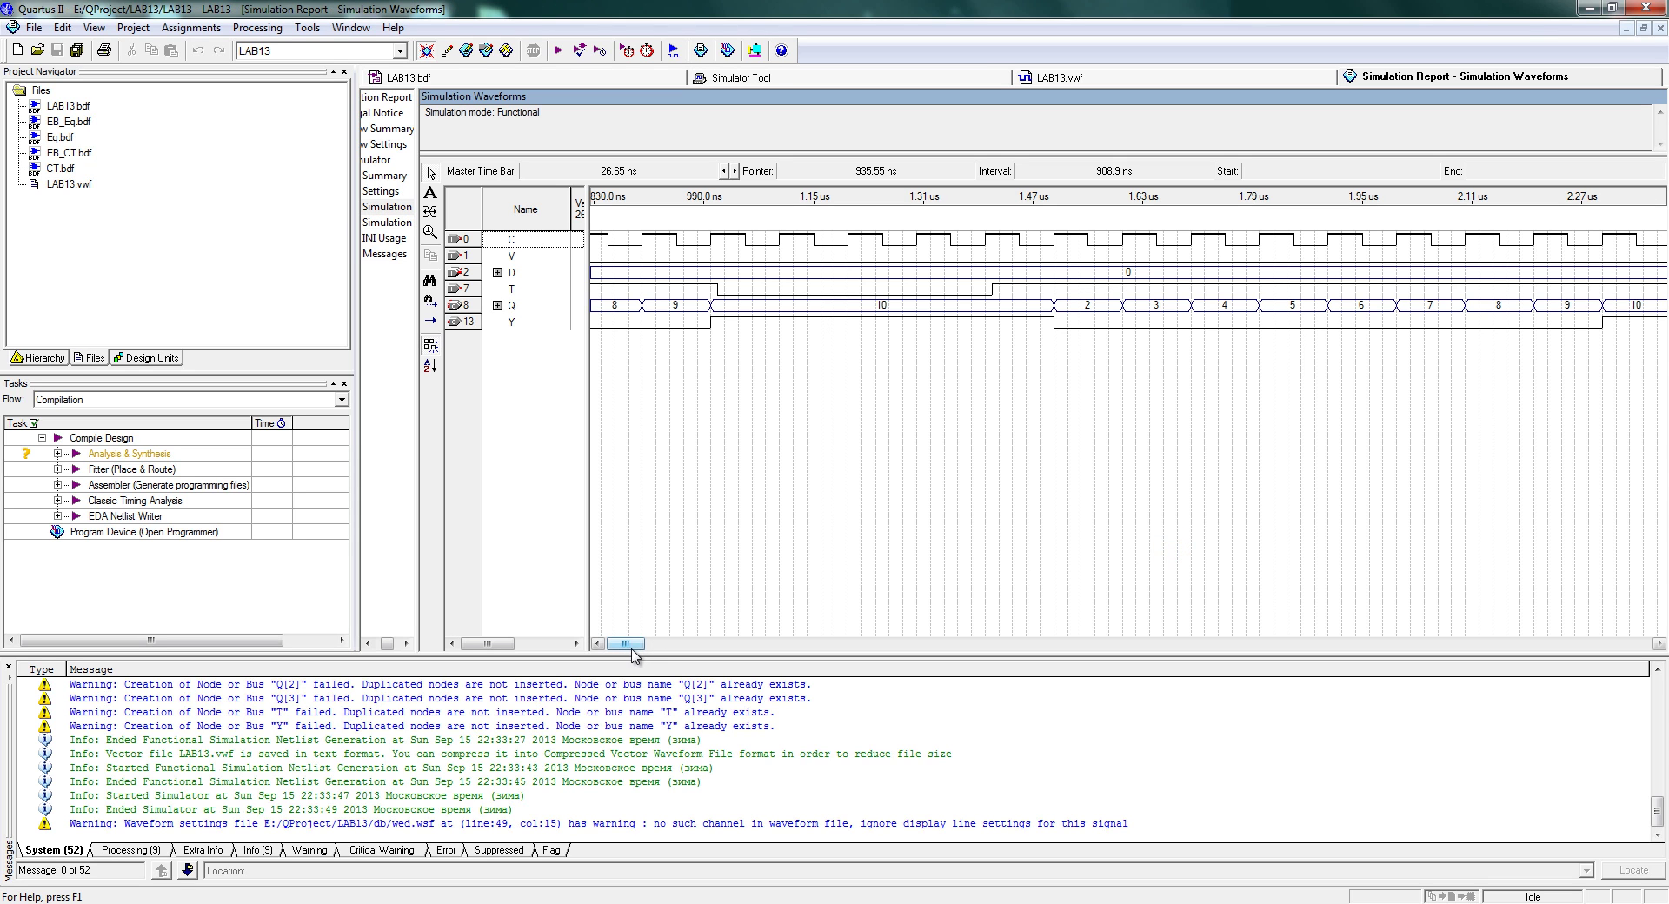
pyautogui.moveTo(627, 647); pyautogui.dragTo(620, 648)
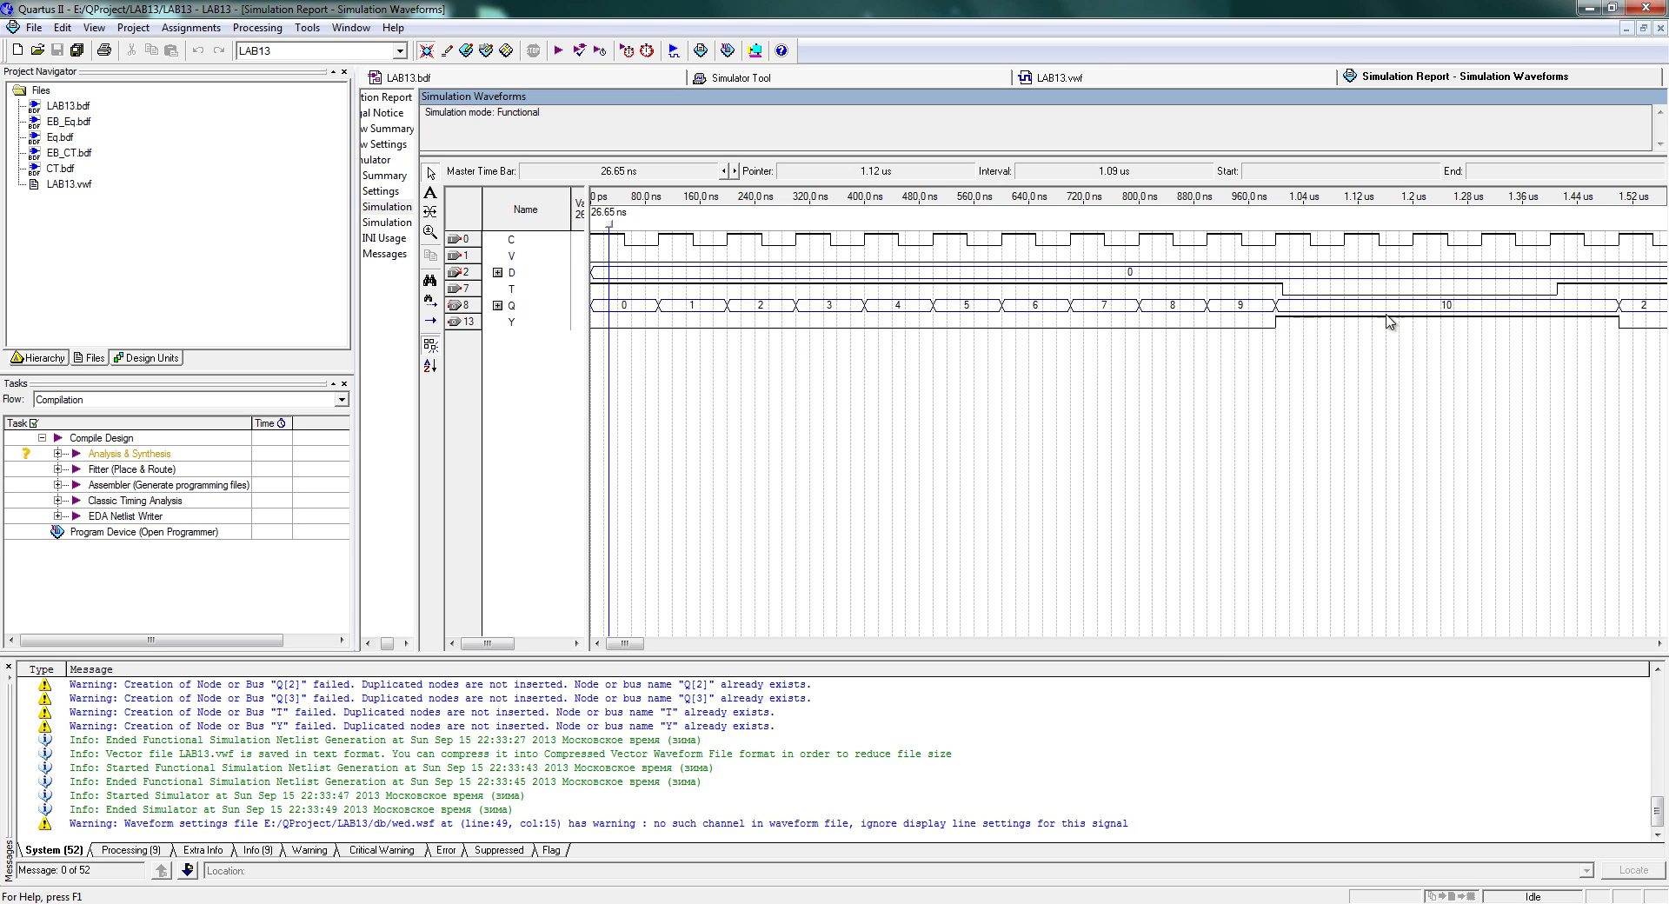
pyautogui.click(1659, 644)
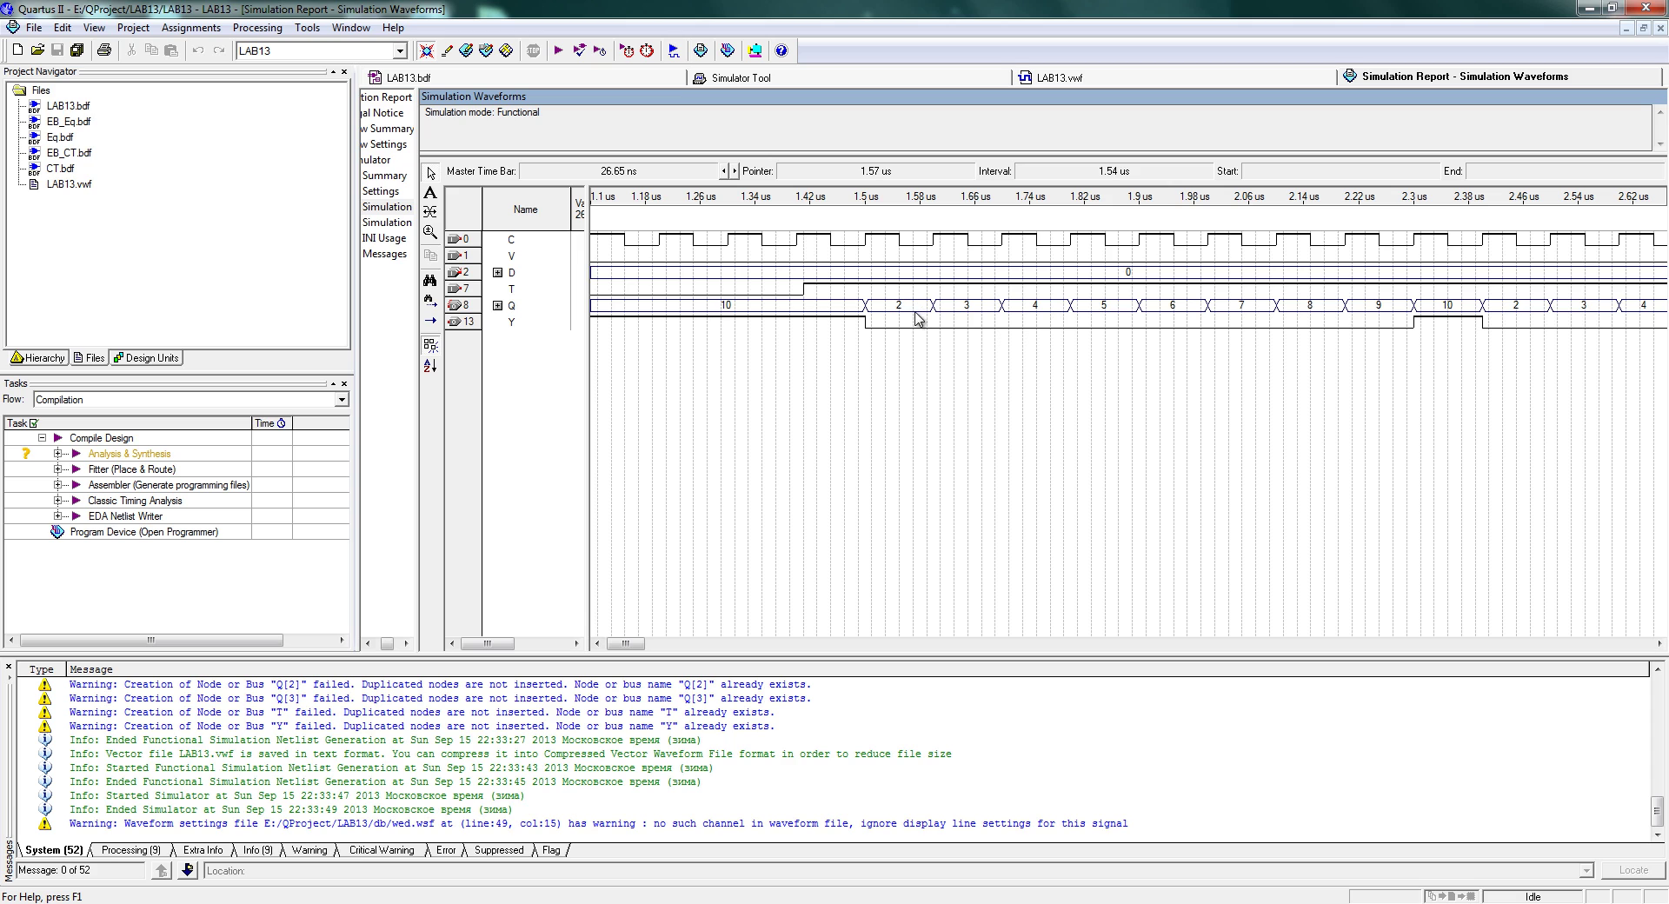
pyautogui.click(1659, 644)
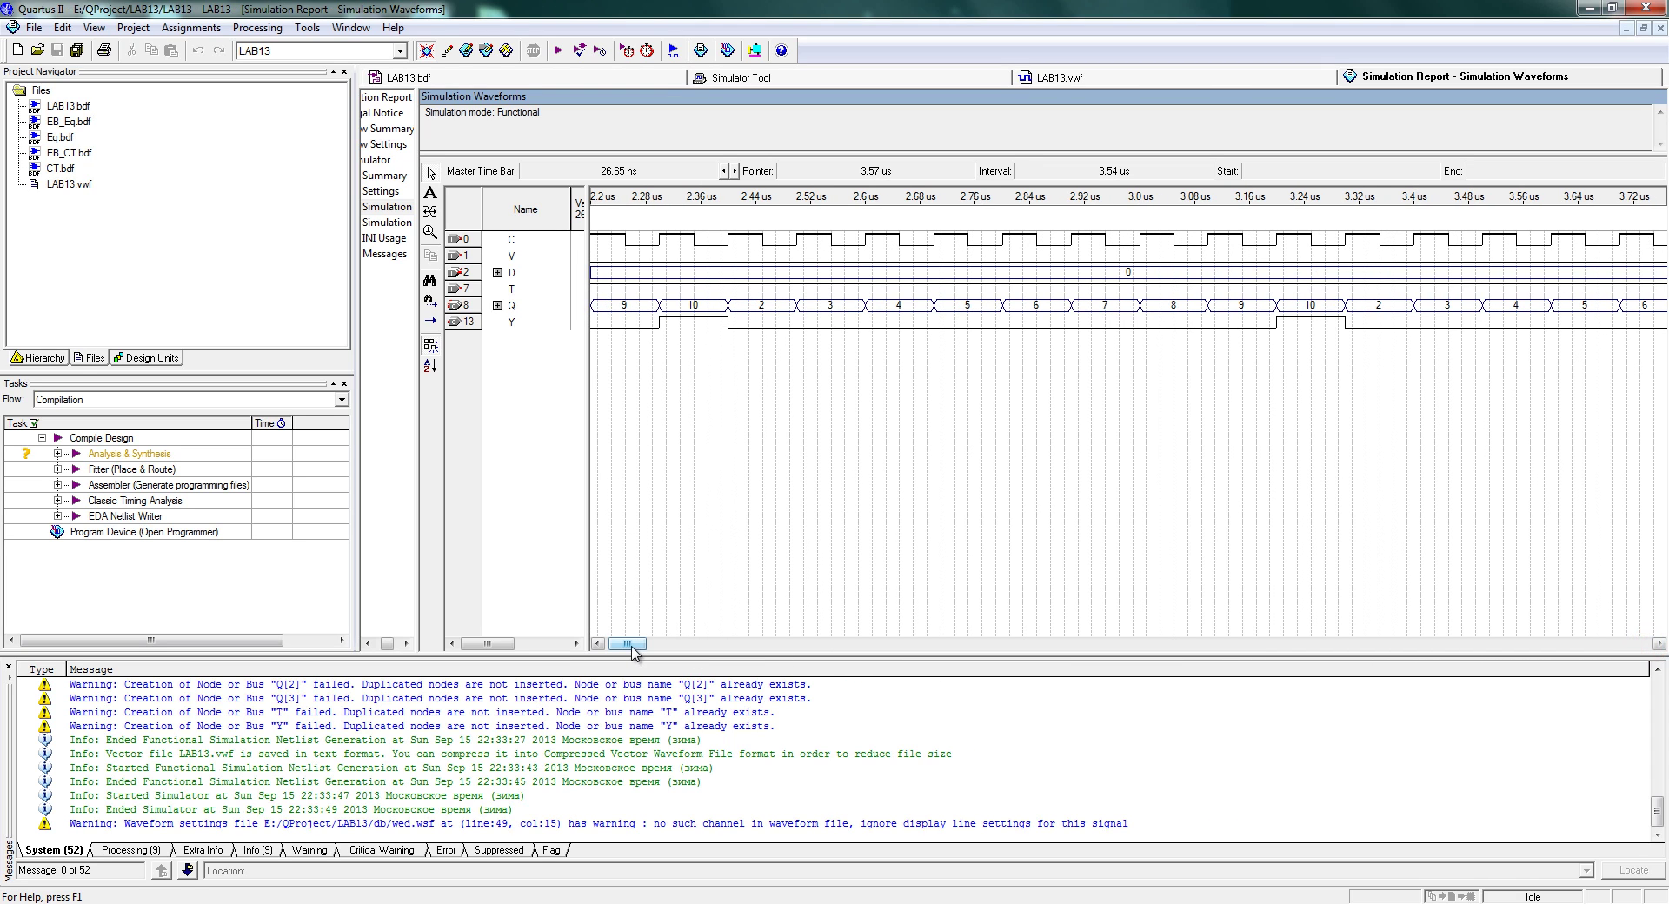
pyautogui.moveTo(628, 644); pyautogui.dragTo(620, 644)
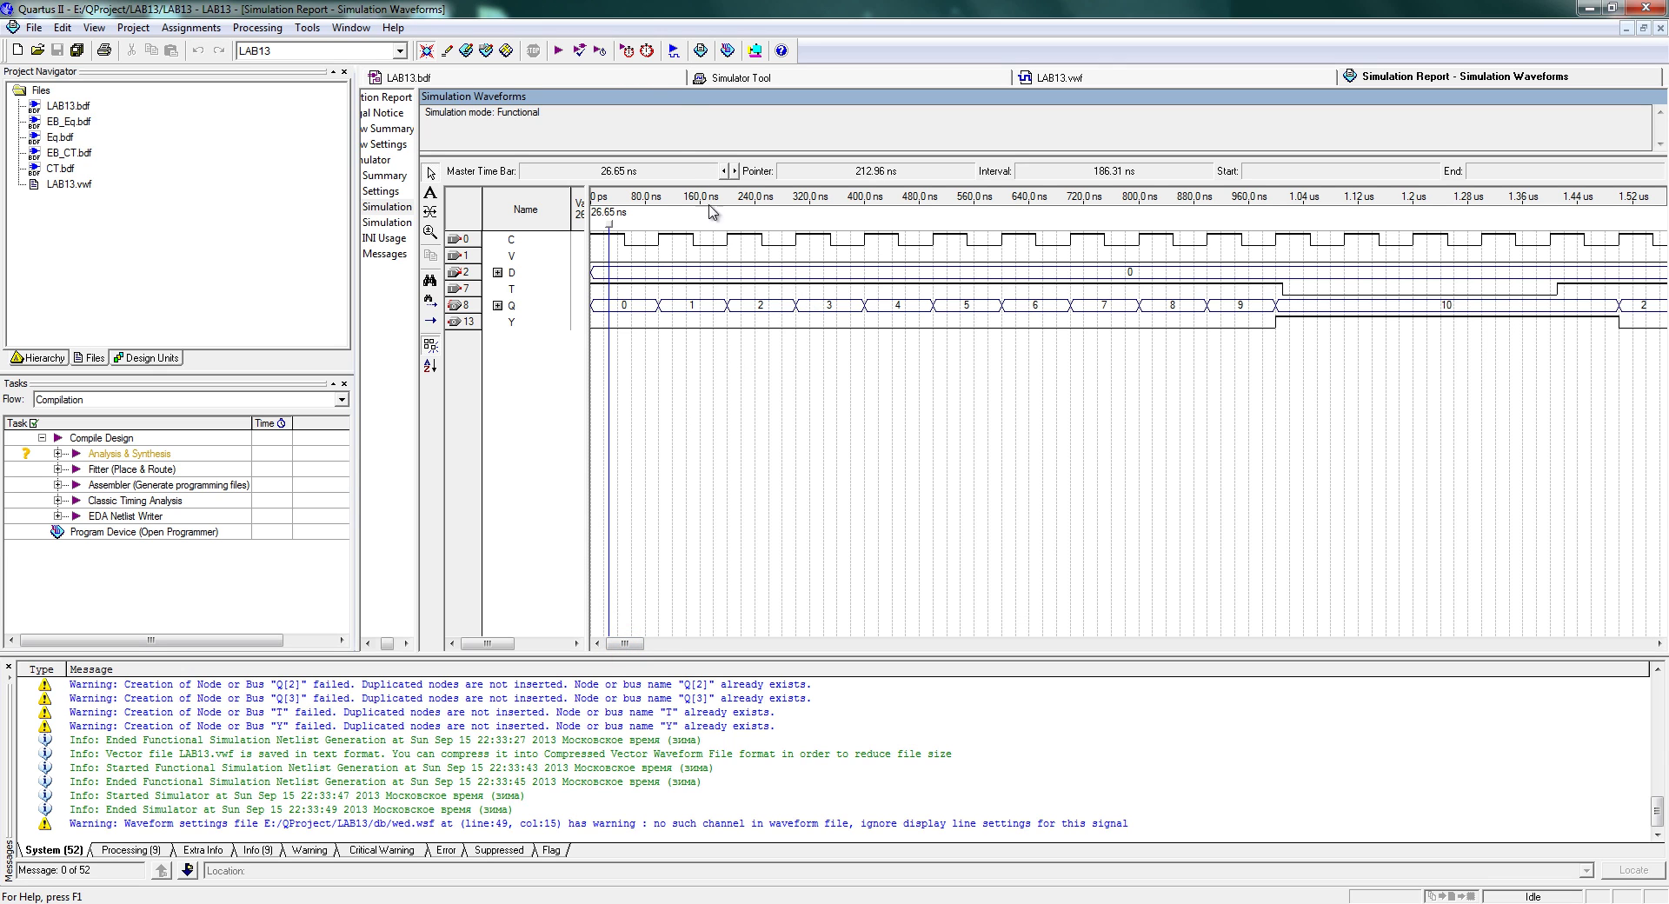
# Set the V signal in LAB13.vwf to 1 from 410 ns to 510 ns
pyautogui.click(648, 78)
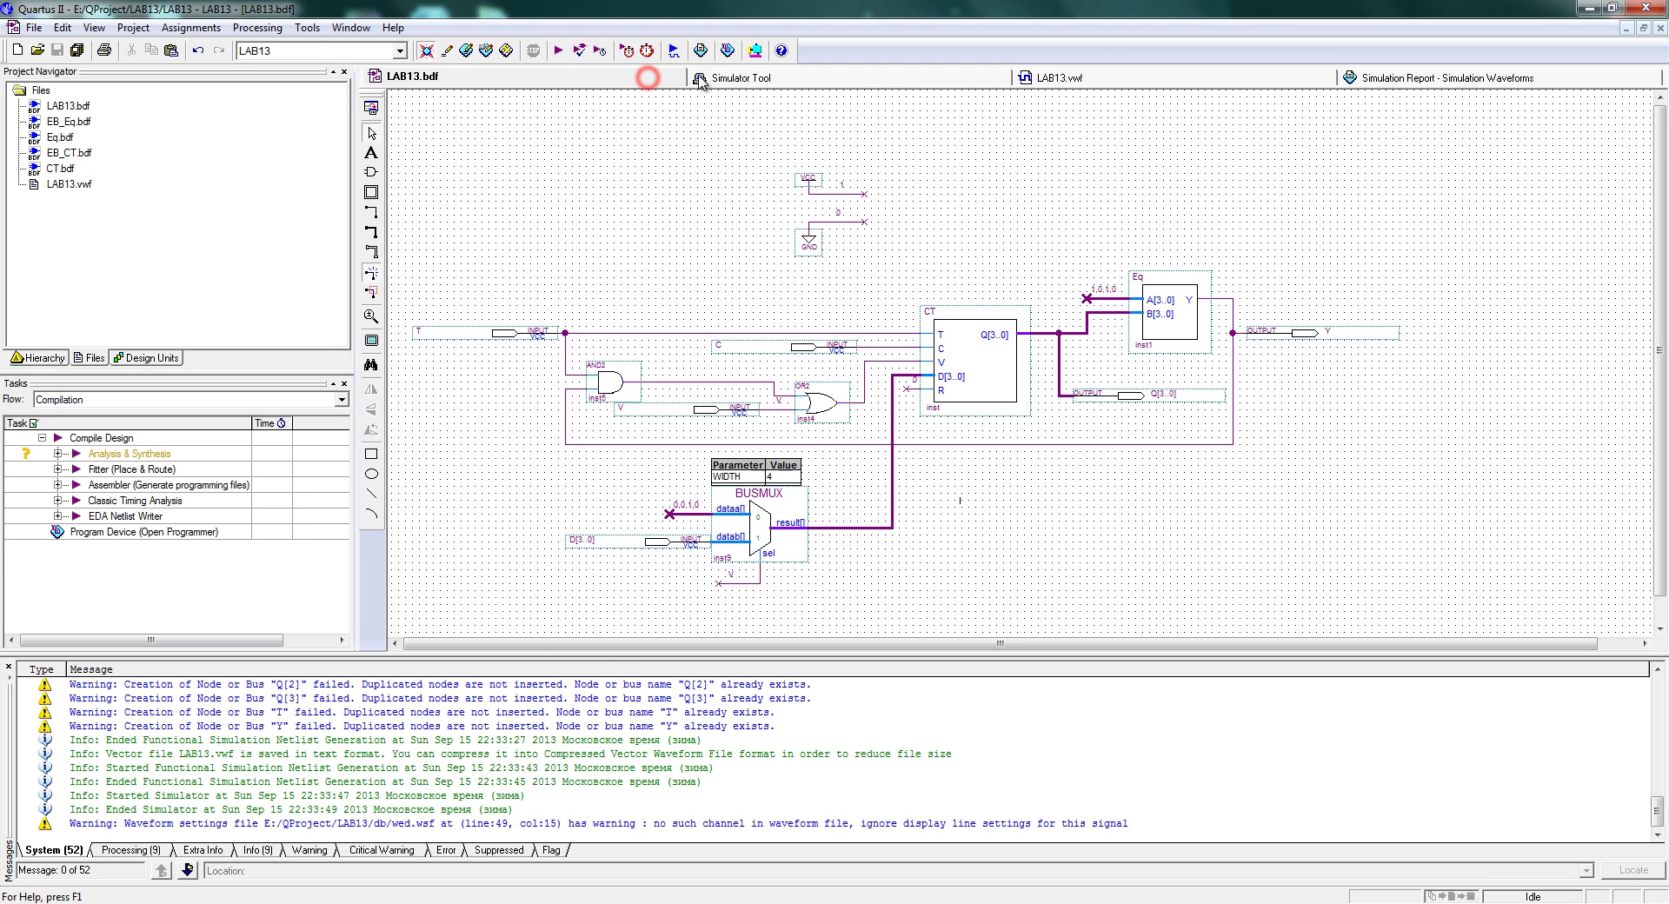
pyautogui.click(1086, 77)
pyautogui.click(868, 76)
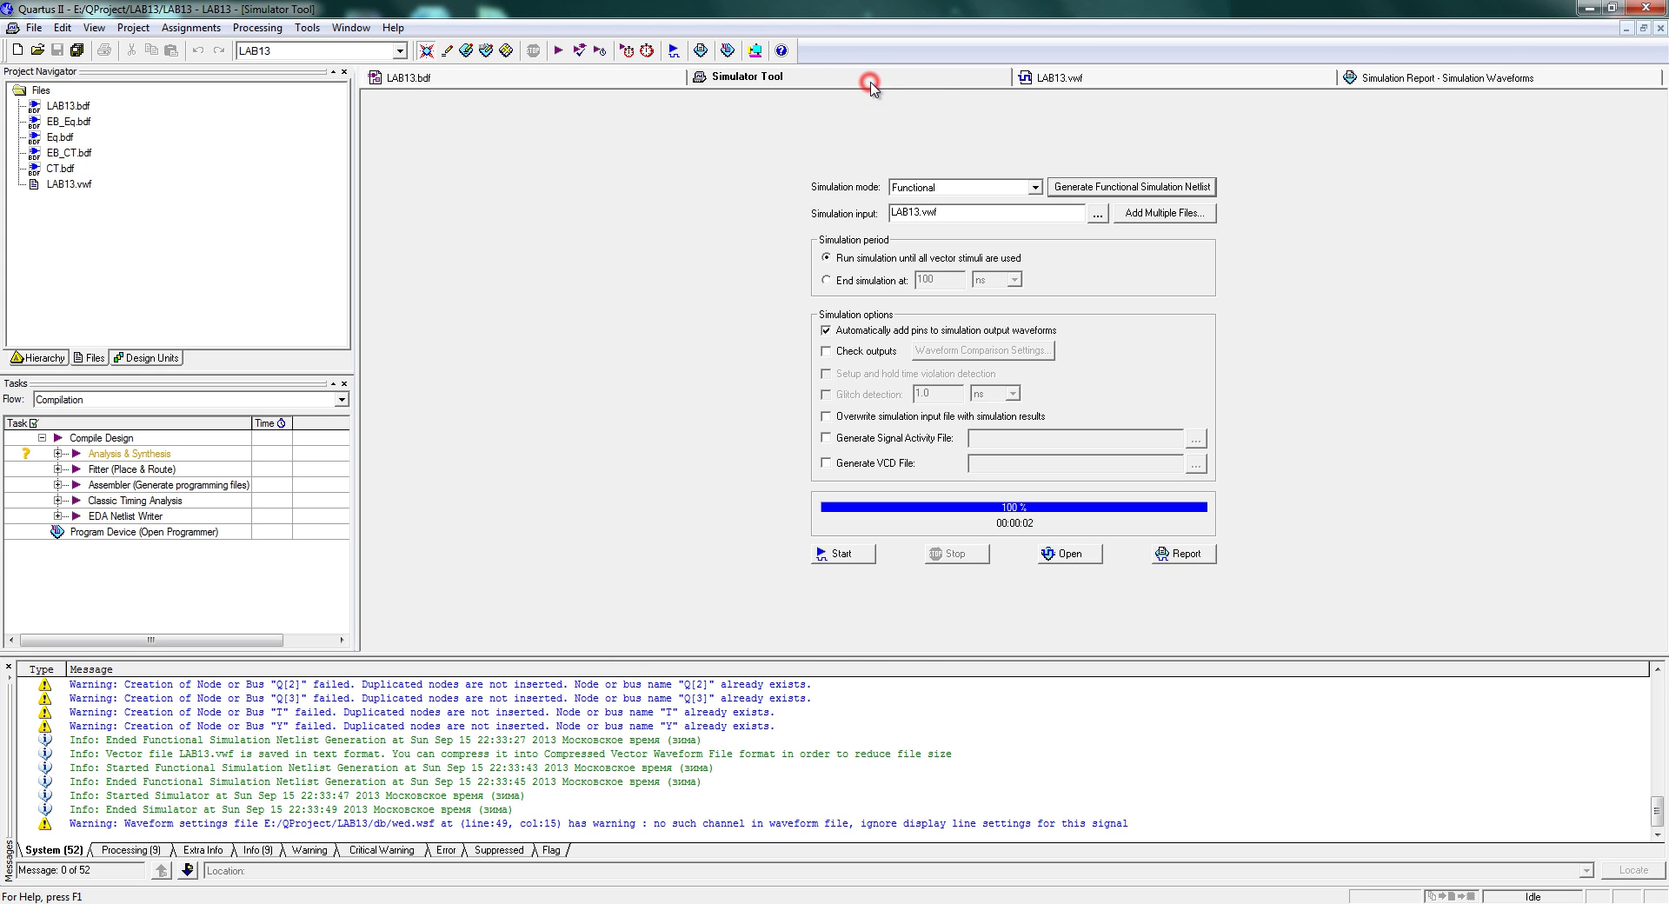
pyautogui.click(1162, 80)
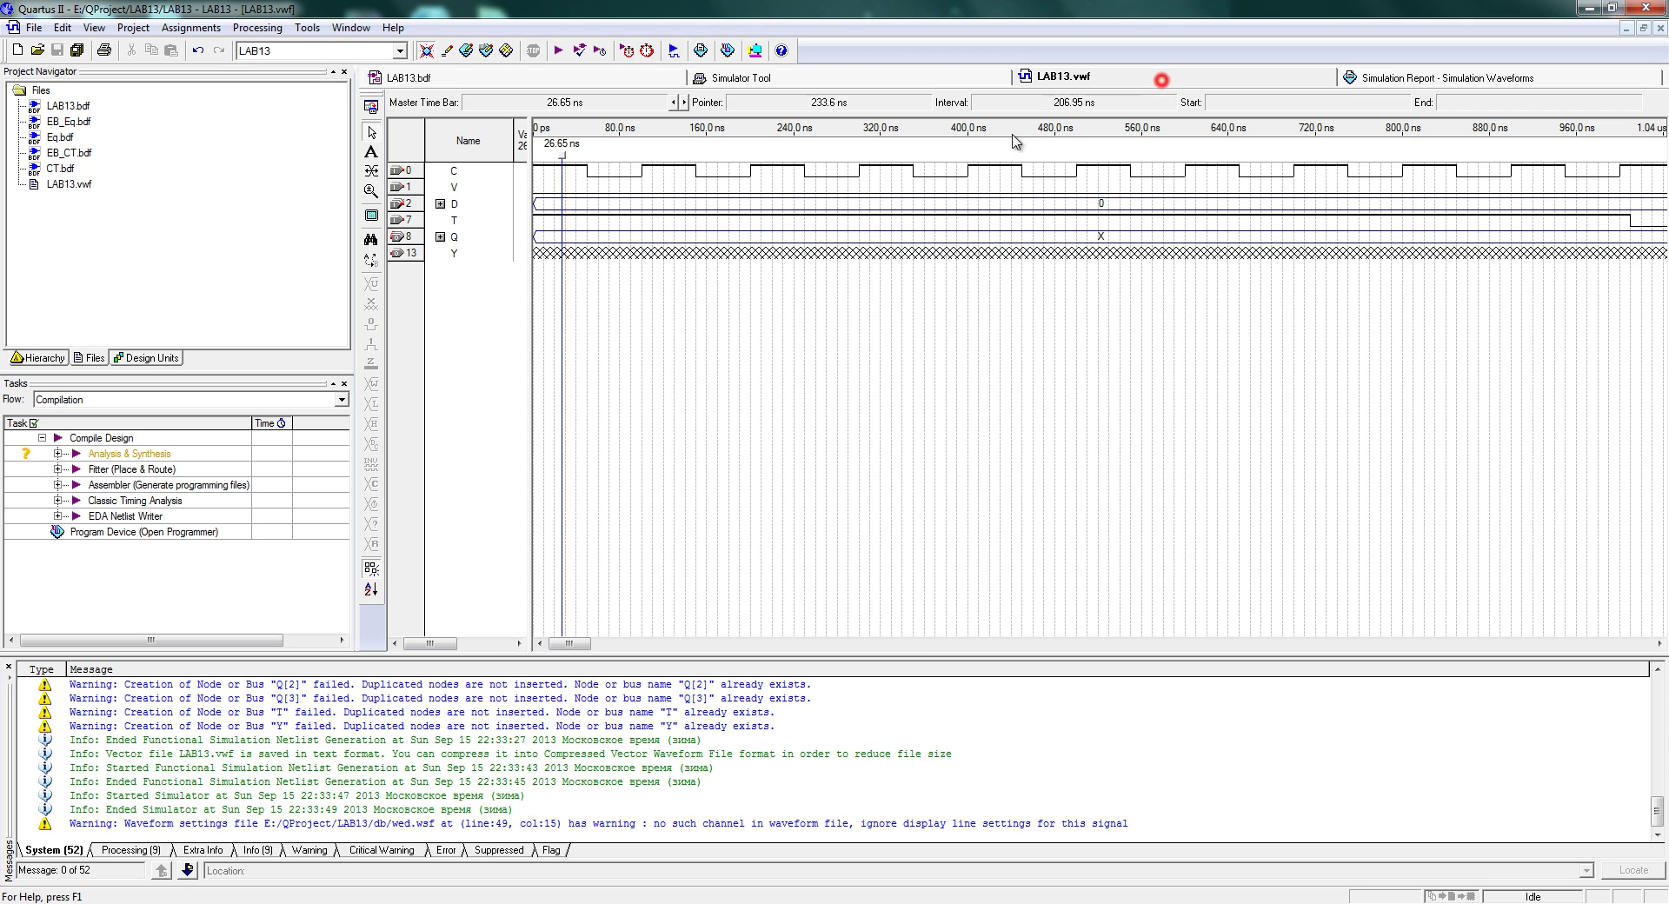
pyautogui.click(561, 644)
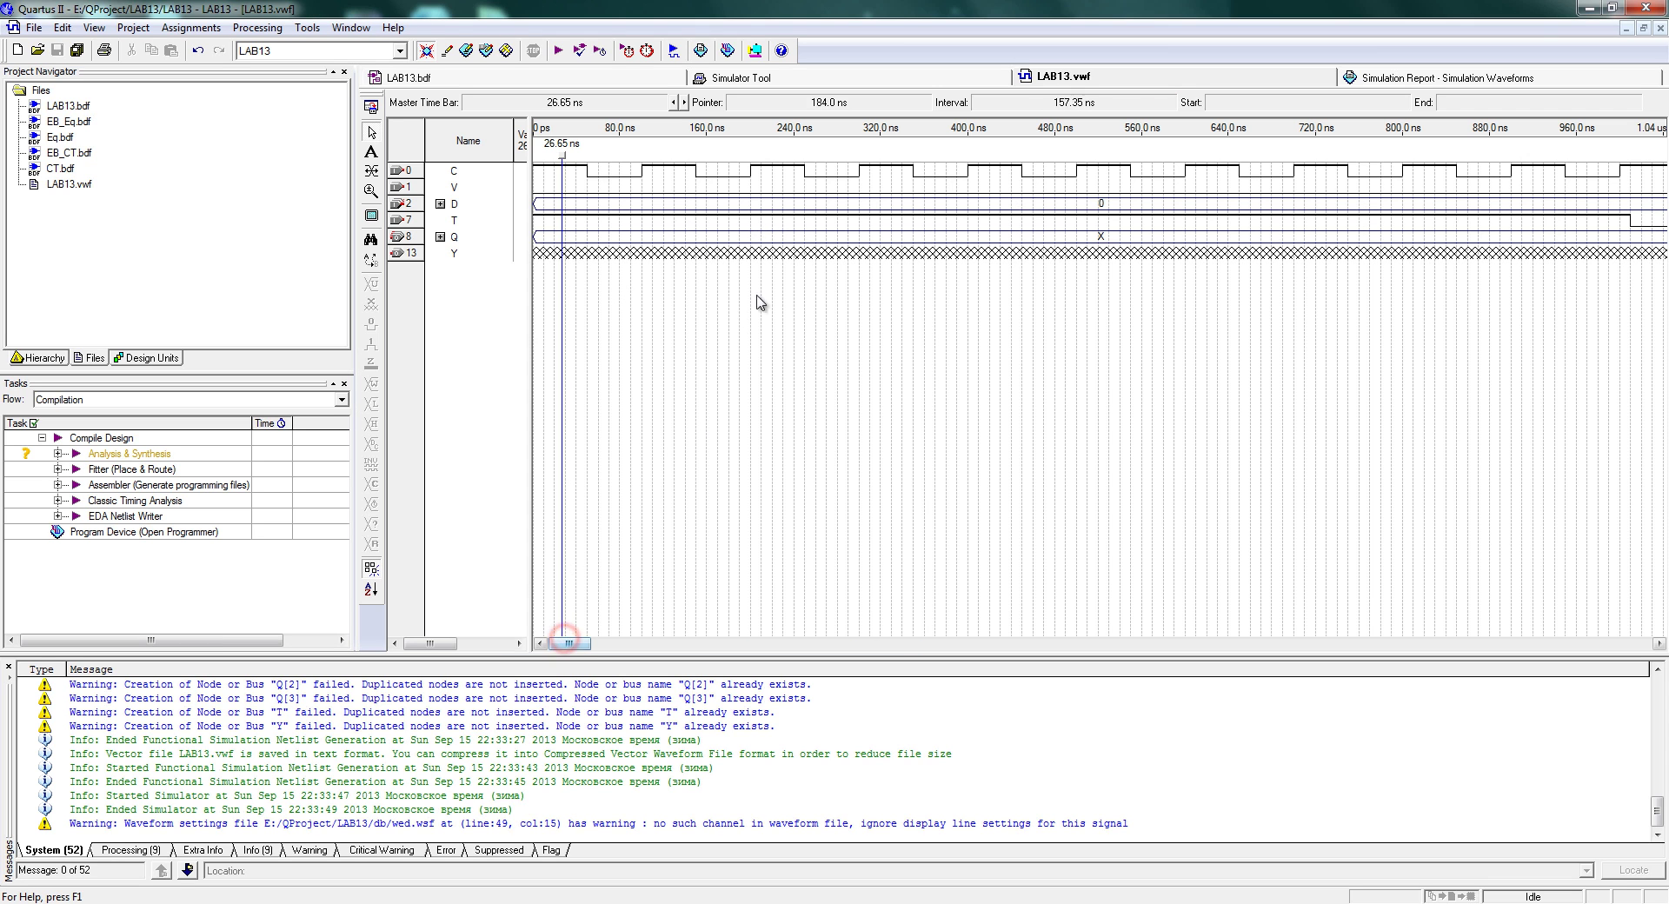
pyautogui.moveTo(978, 186); pyautogui.dragTo(1084, 192)
pyautogui.hotkey('ctrl', 'alt', '1')
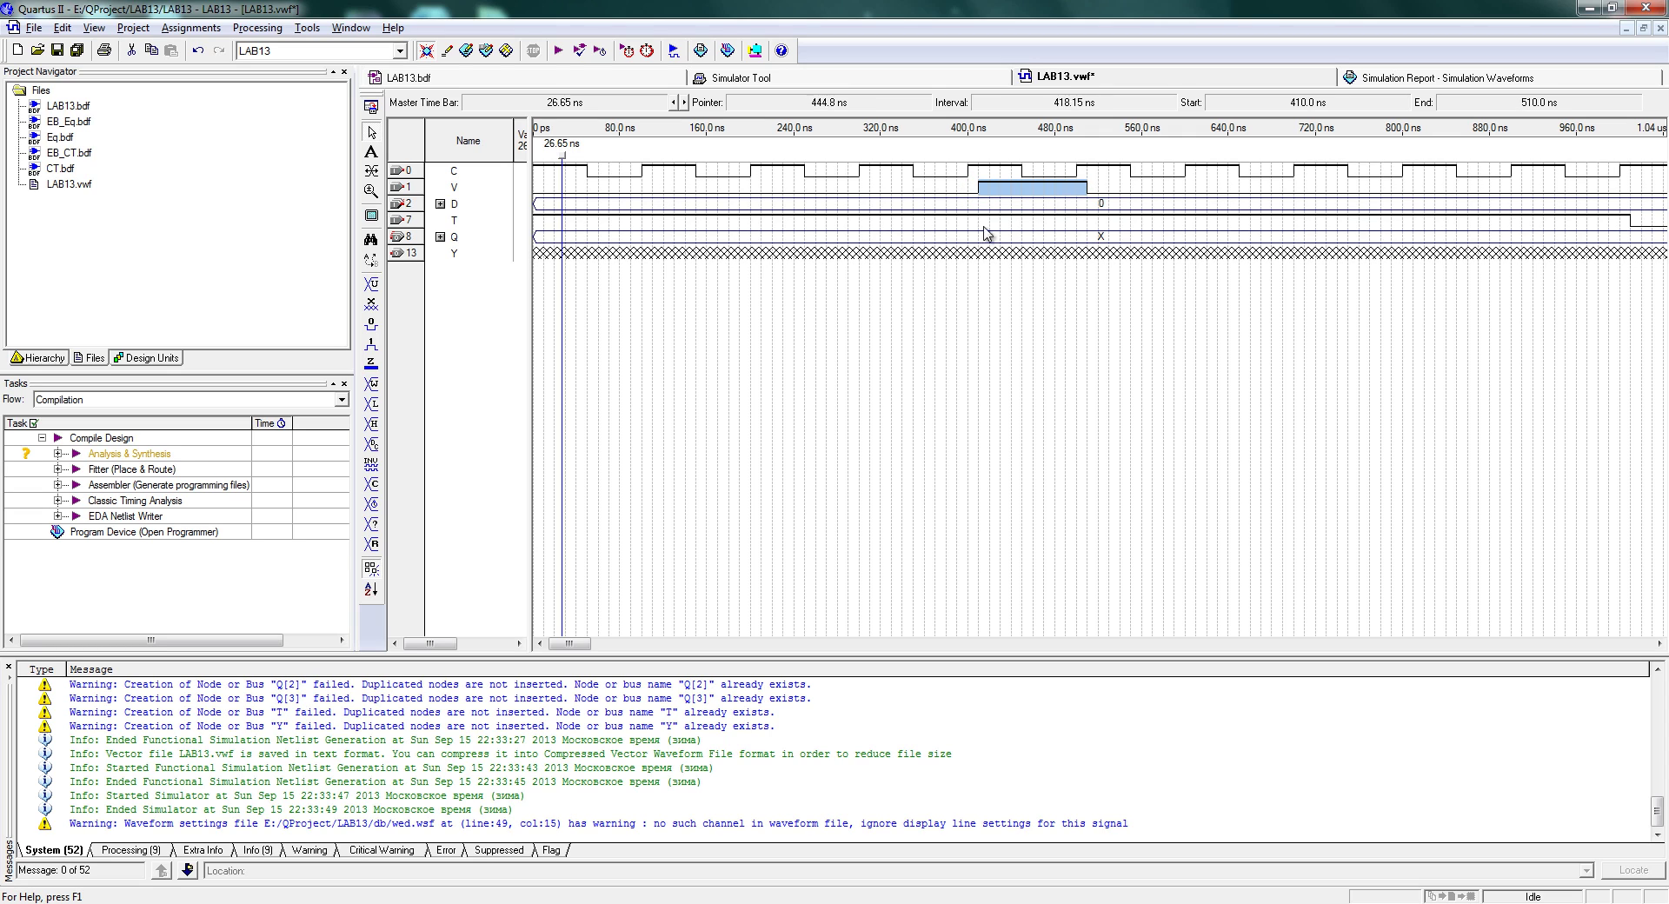
# Set the D bus in LAB13.vwf to the unsigned decimal value 12 from 0 ps to 1.0 ms
pyautogui.moveTo(978, 205); pyautogui.dragTo(1088, 213)
pyautogui.click(480, 207)
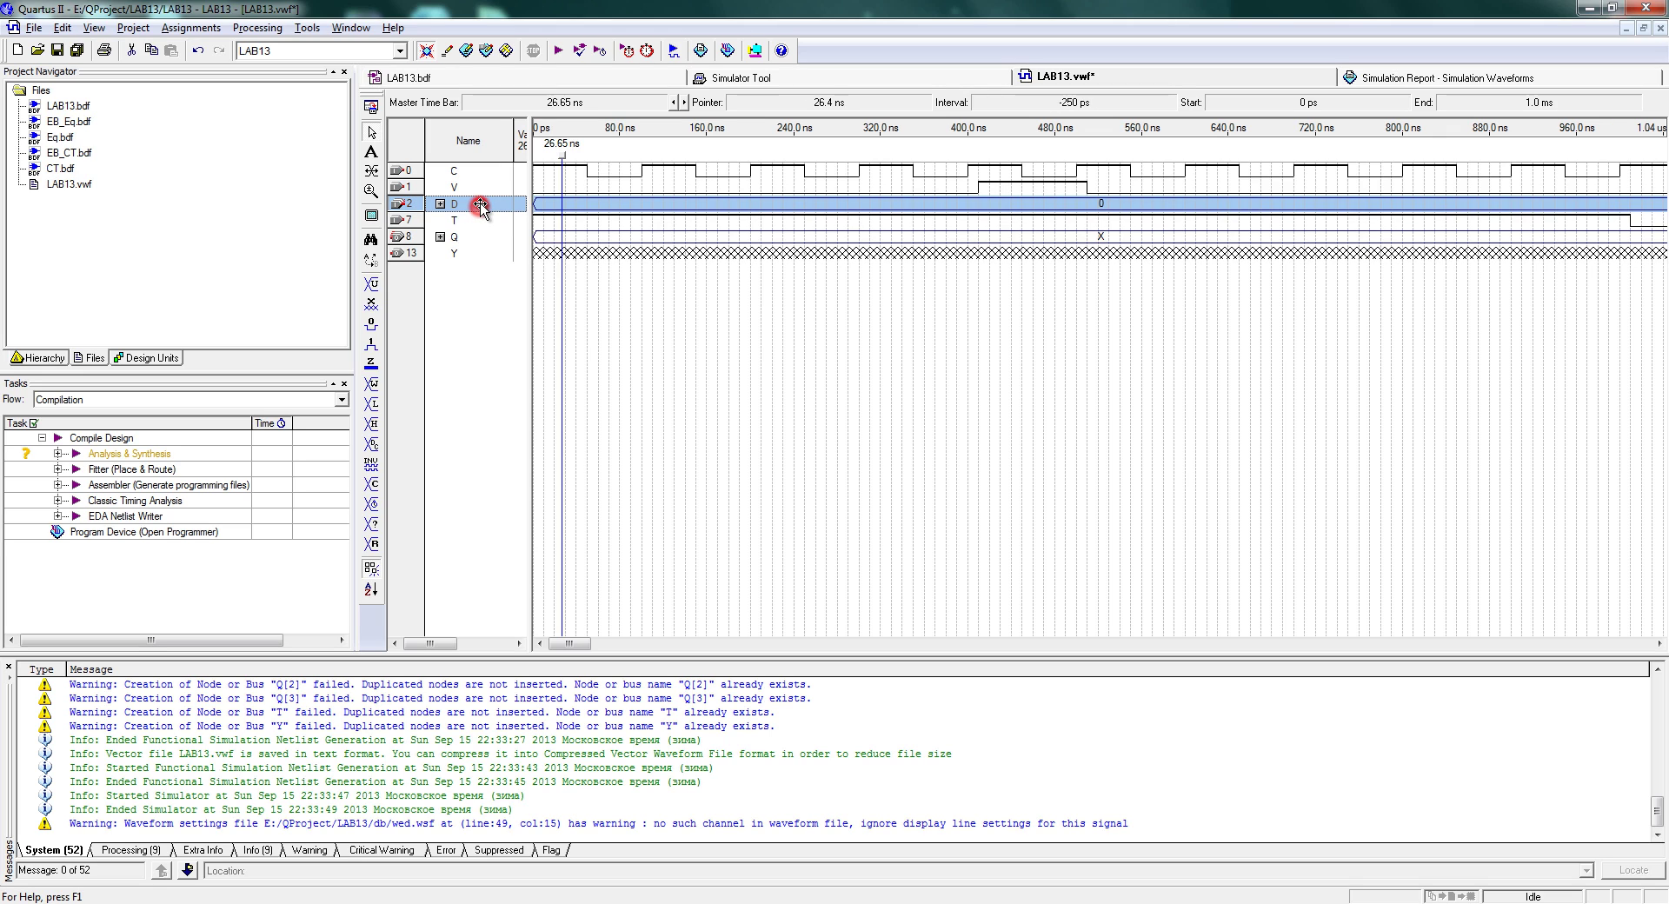
pyautogui.doubleClick(557, 206)
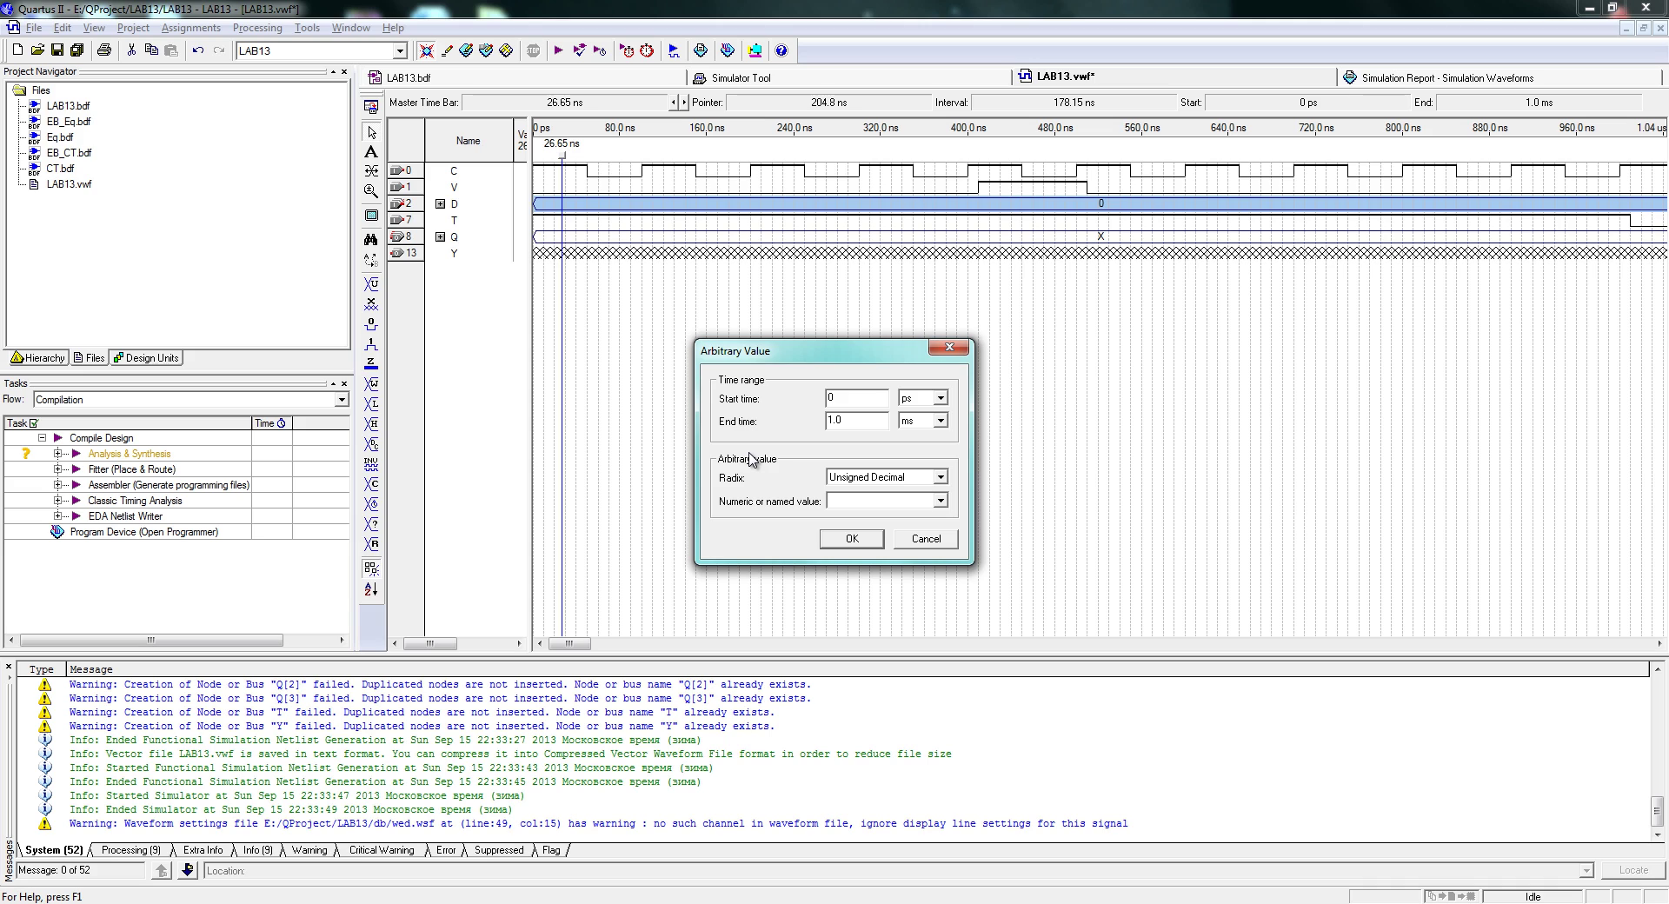
pyautogui.click(858, 538)
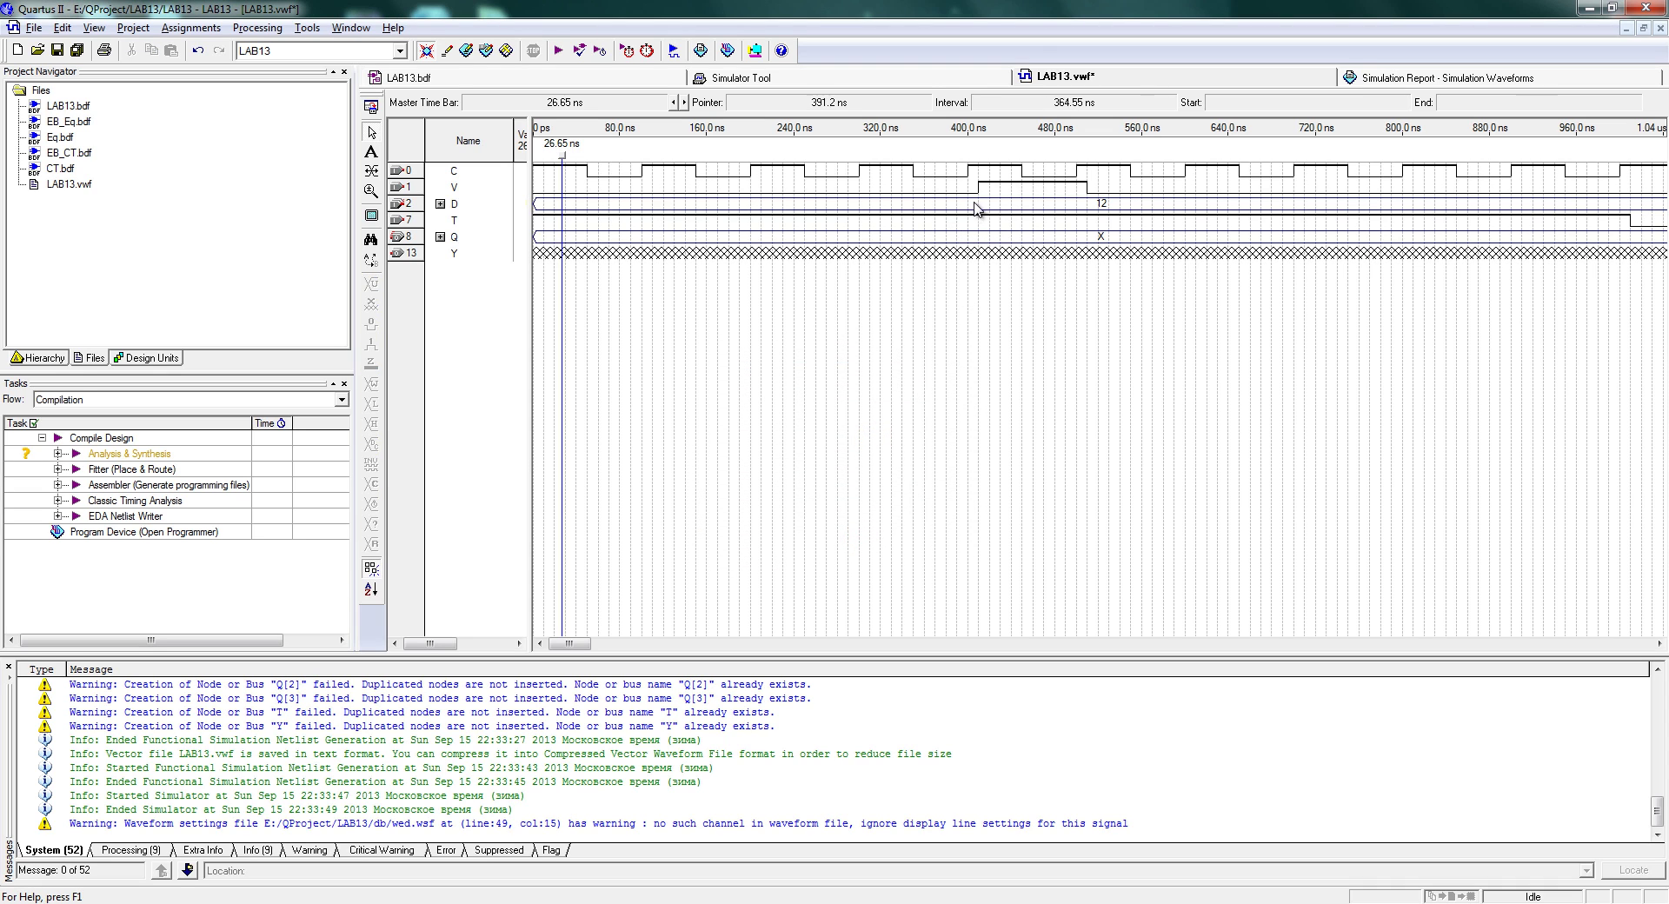
pyautogui.click(471, 207)
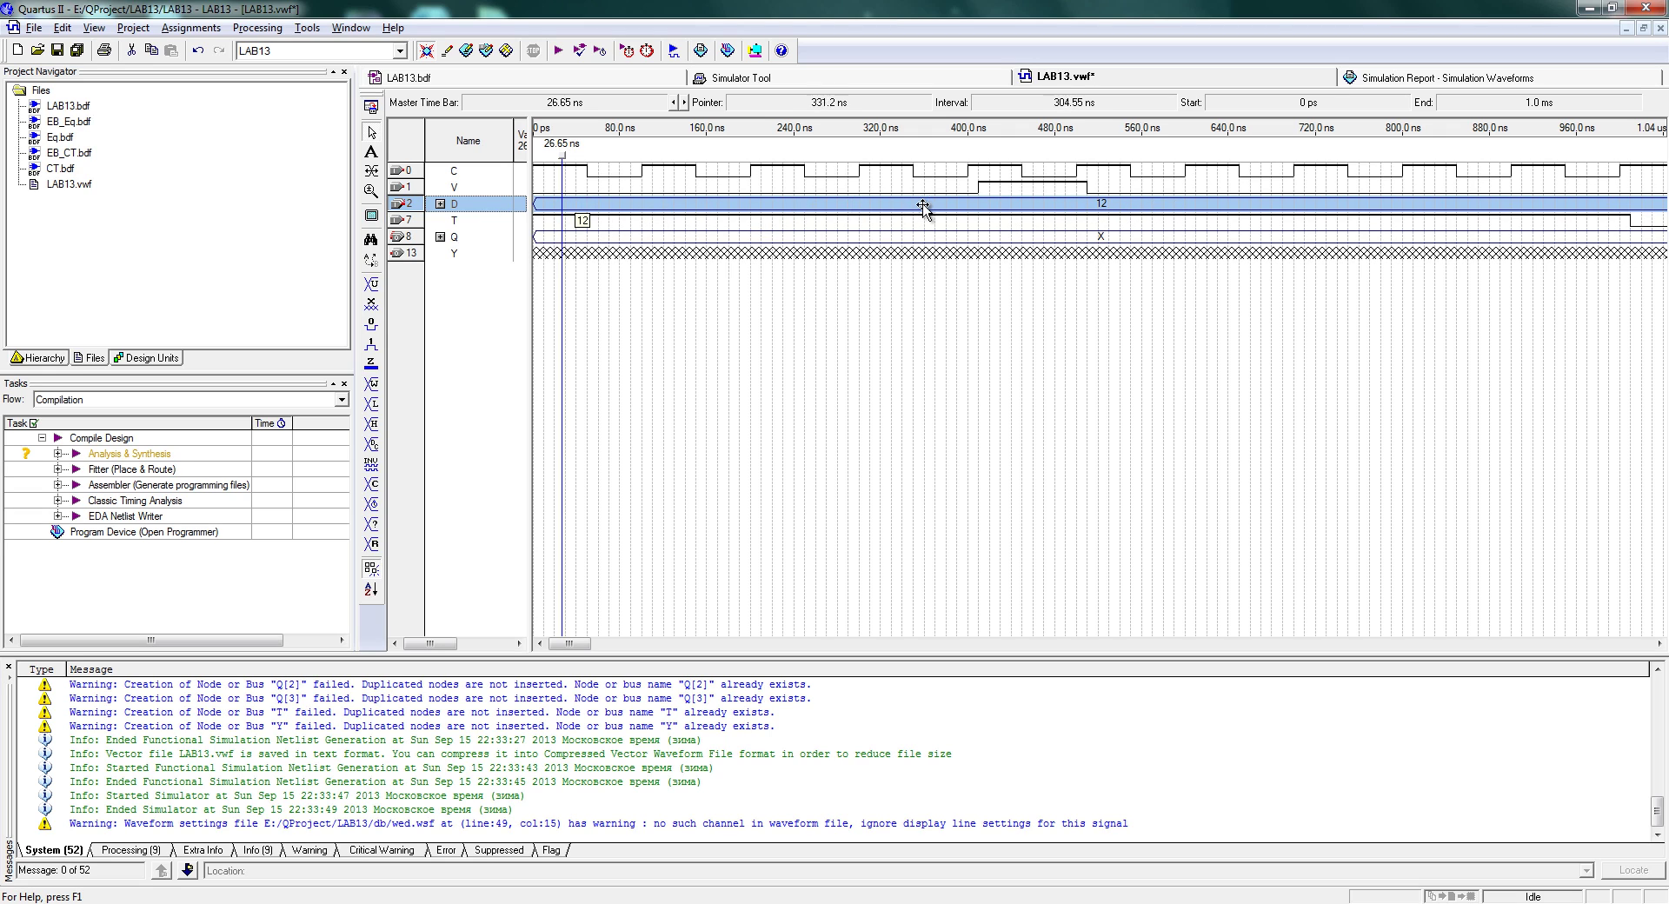
pyautogui.click(452, 191)
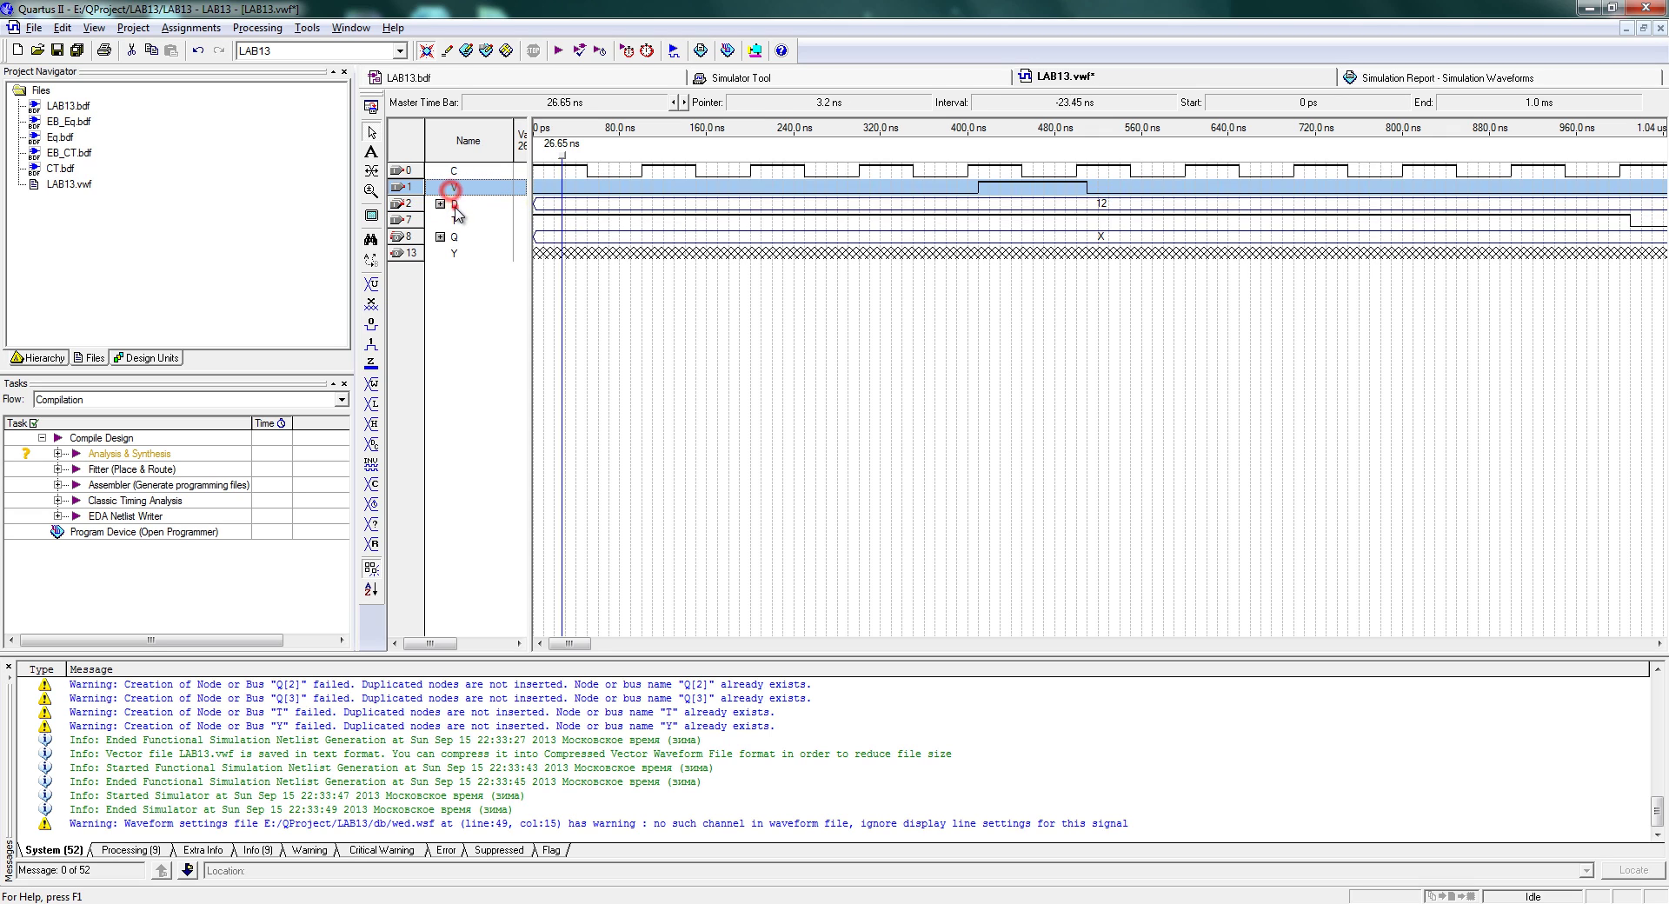
pyautogui.click(451, 206)
# Run the functional simulation, saving the changes to LAB13.vwf
pyautogui.click(745, 79)
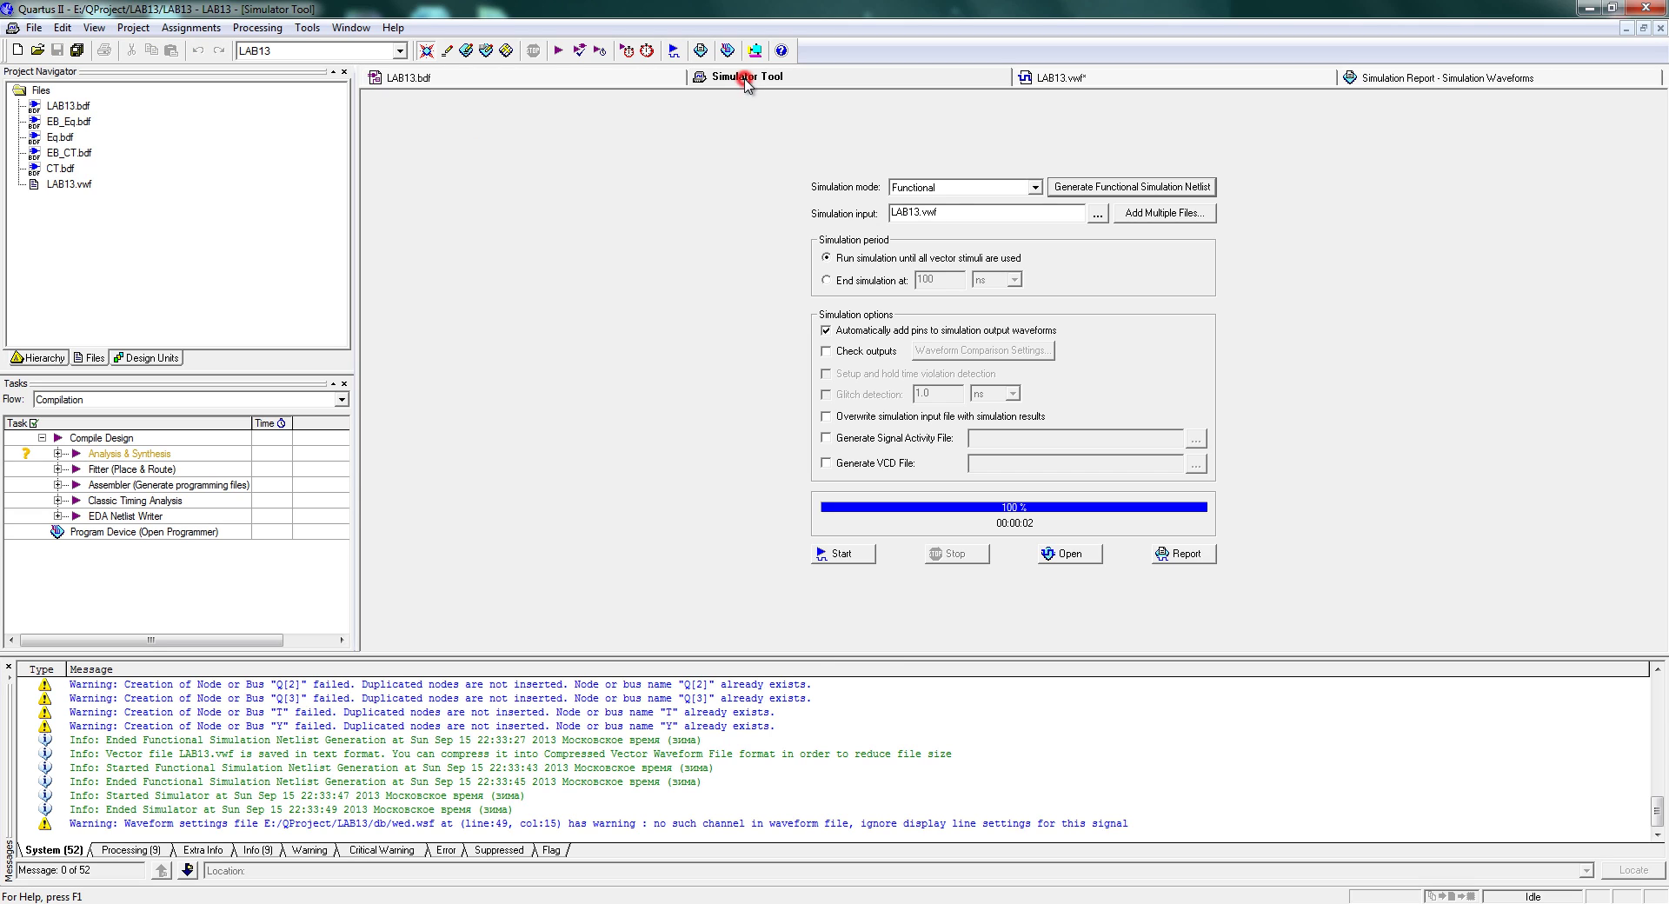
pyautogui.click(869, 556)
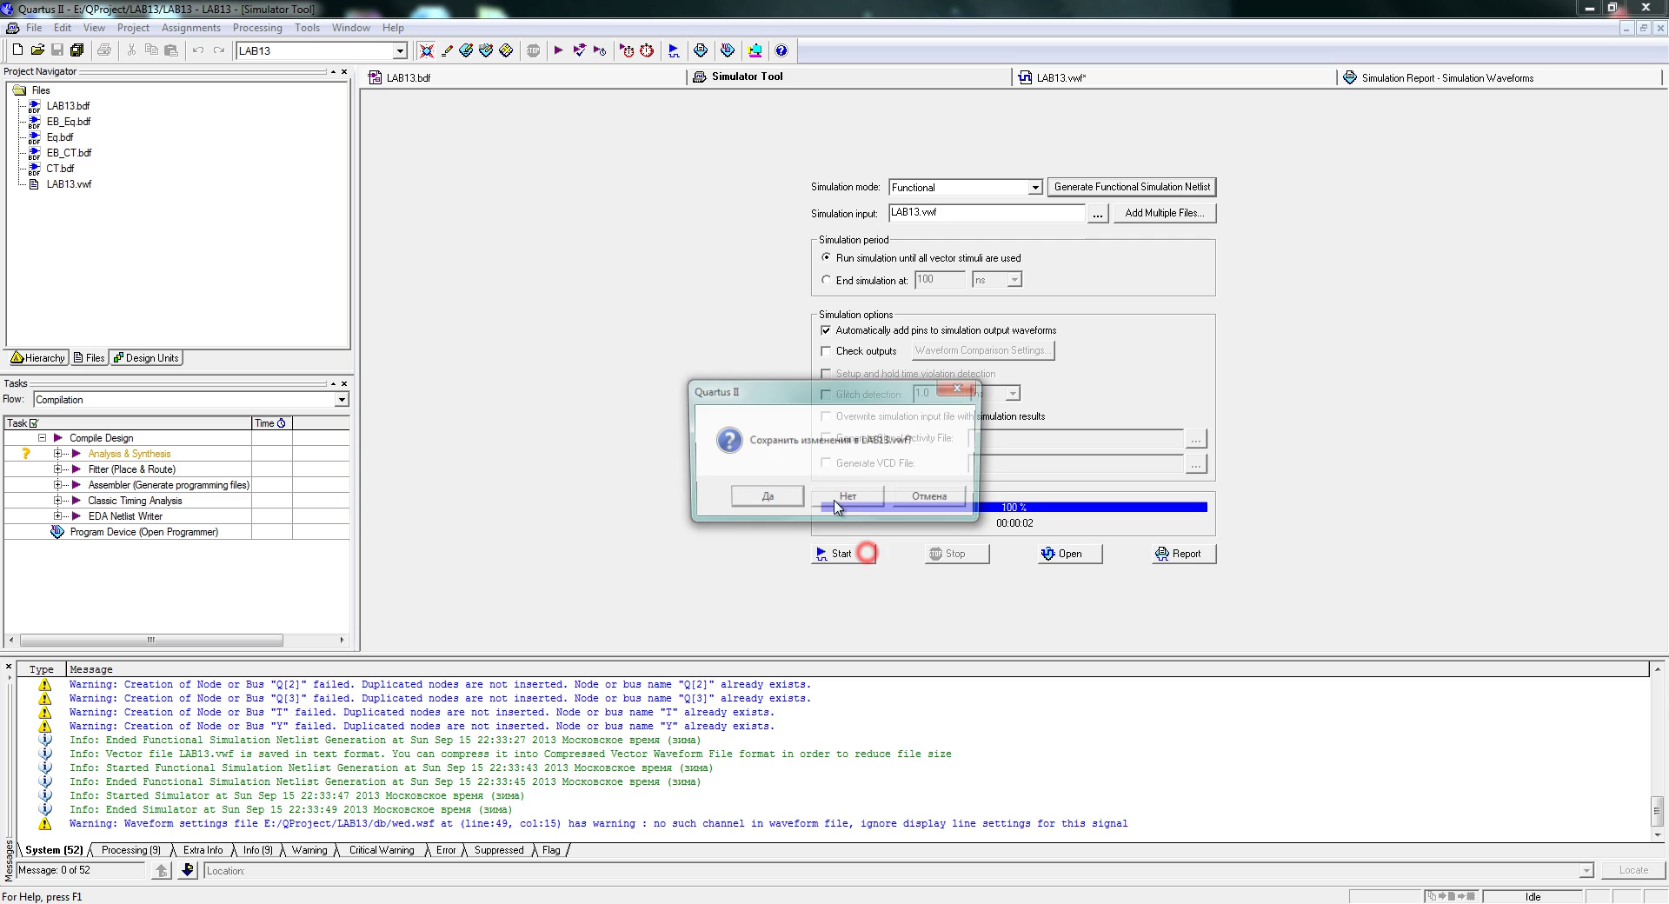
pyautogui.click(764, 510)
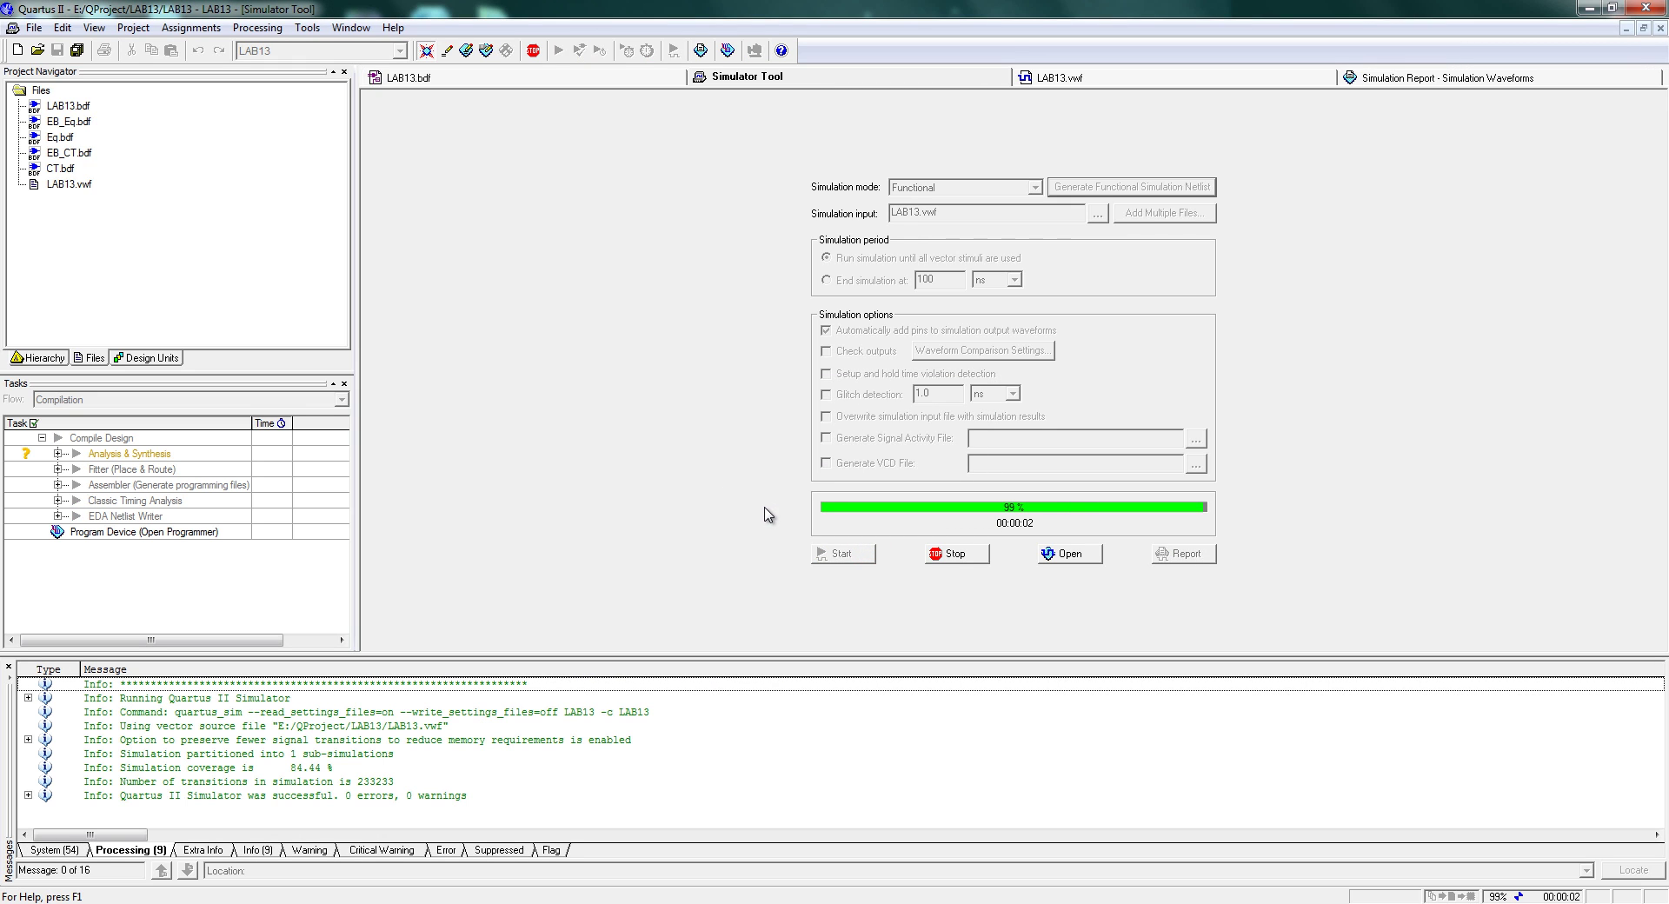
pyautogui.click(893, 498)
# Open the simulation report and examine Q and Y around the V load pulse and up to about 2.78 us
pyautogui.click(1166, 551)
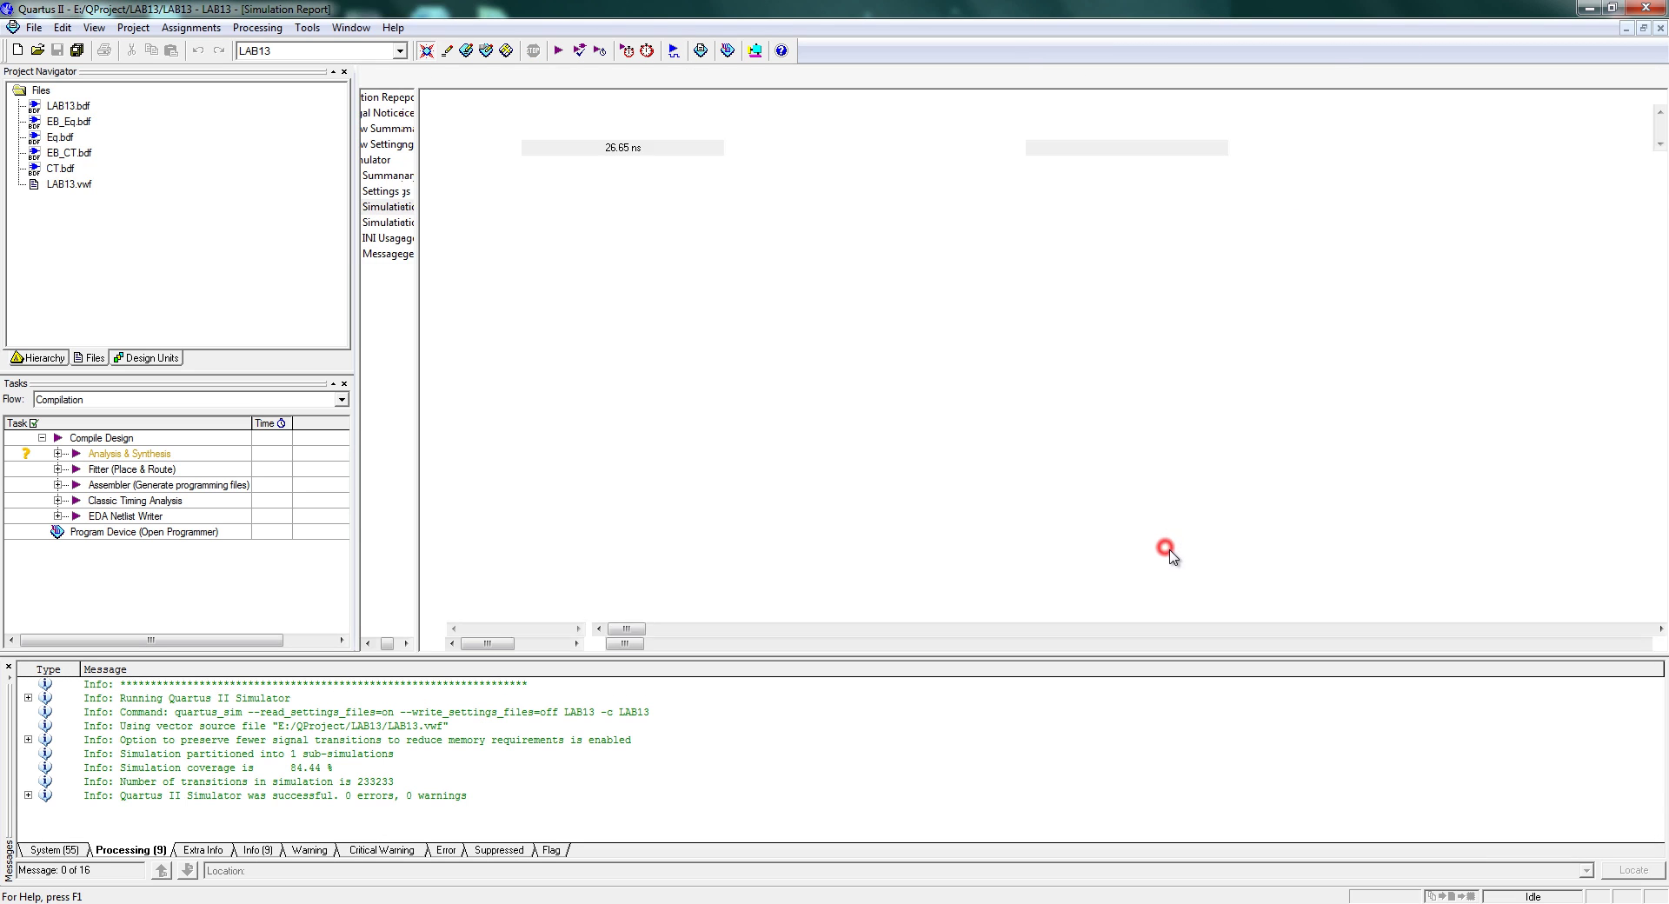
pyautogui.click(959, 418)
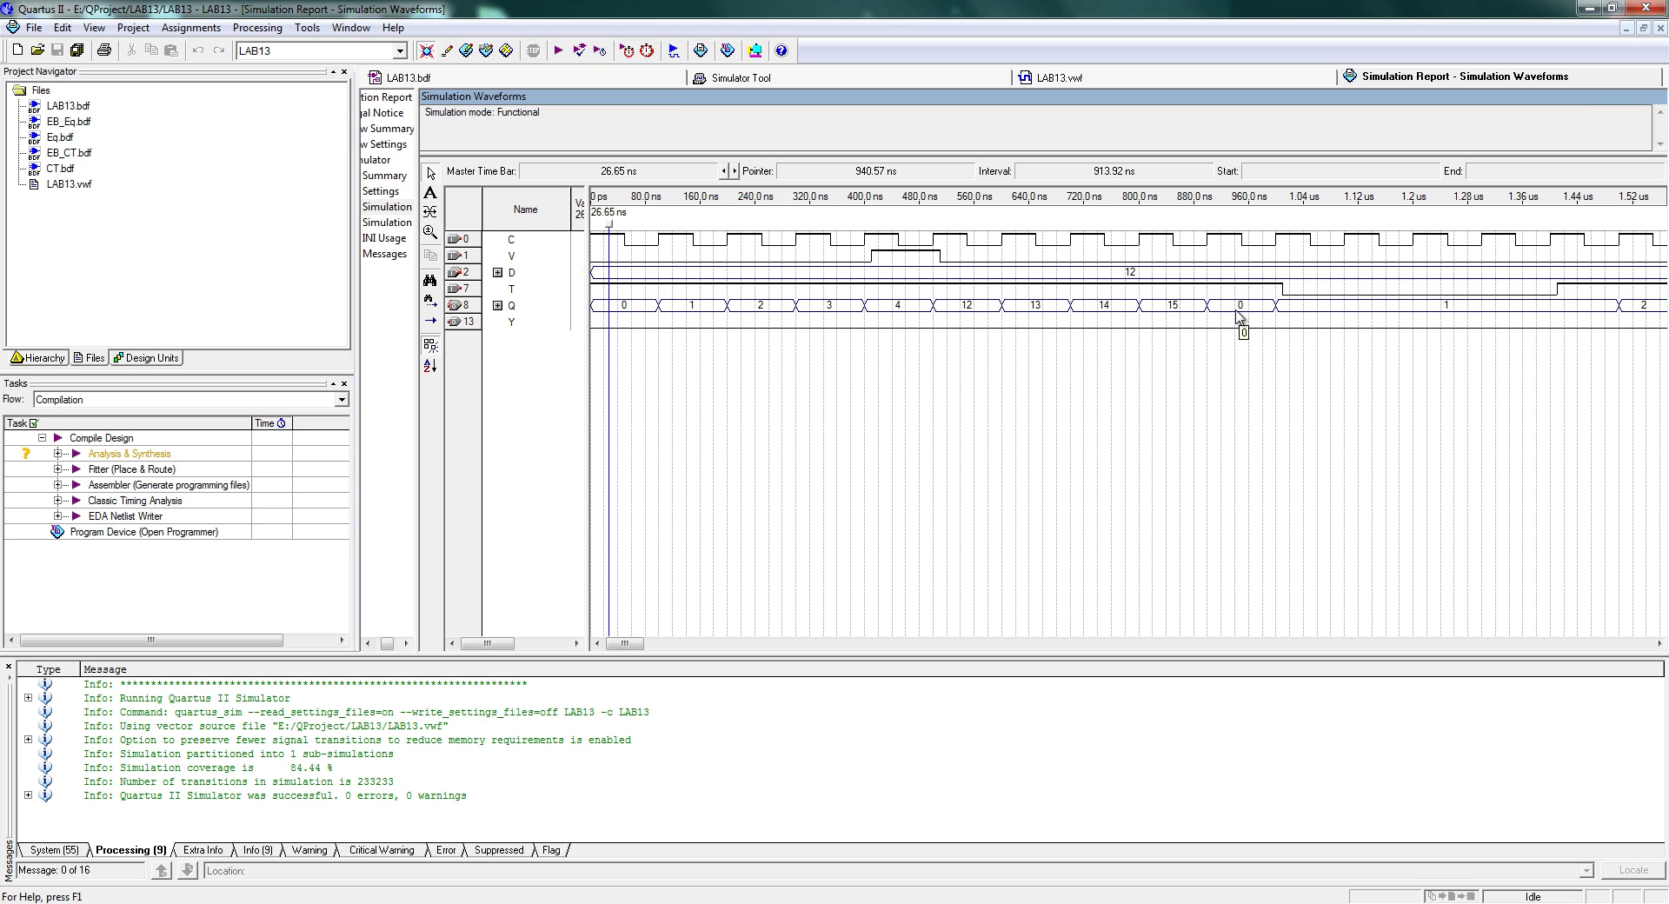
pyautogui.click(1658, 644)
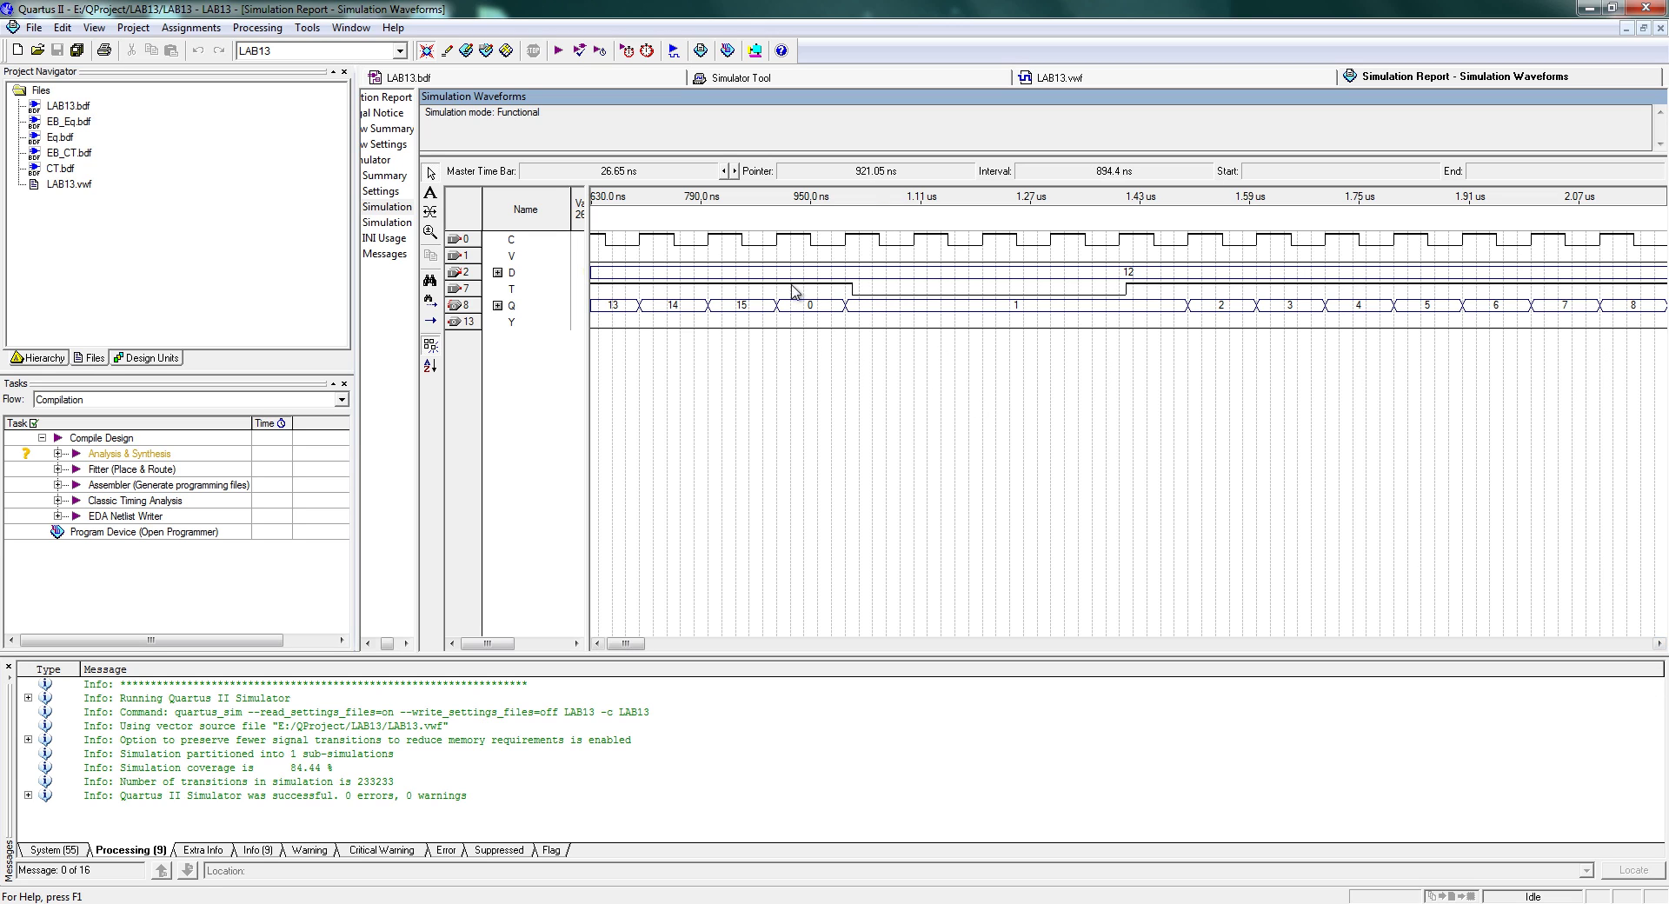
pyautogui.click(1659, 644)
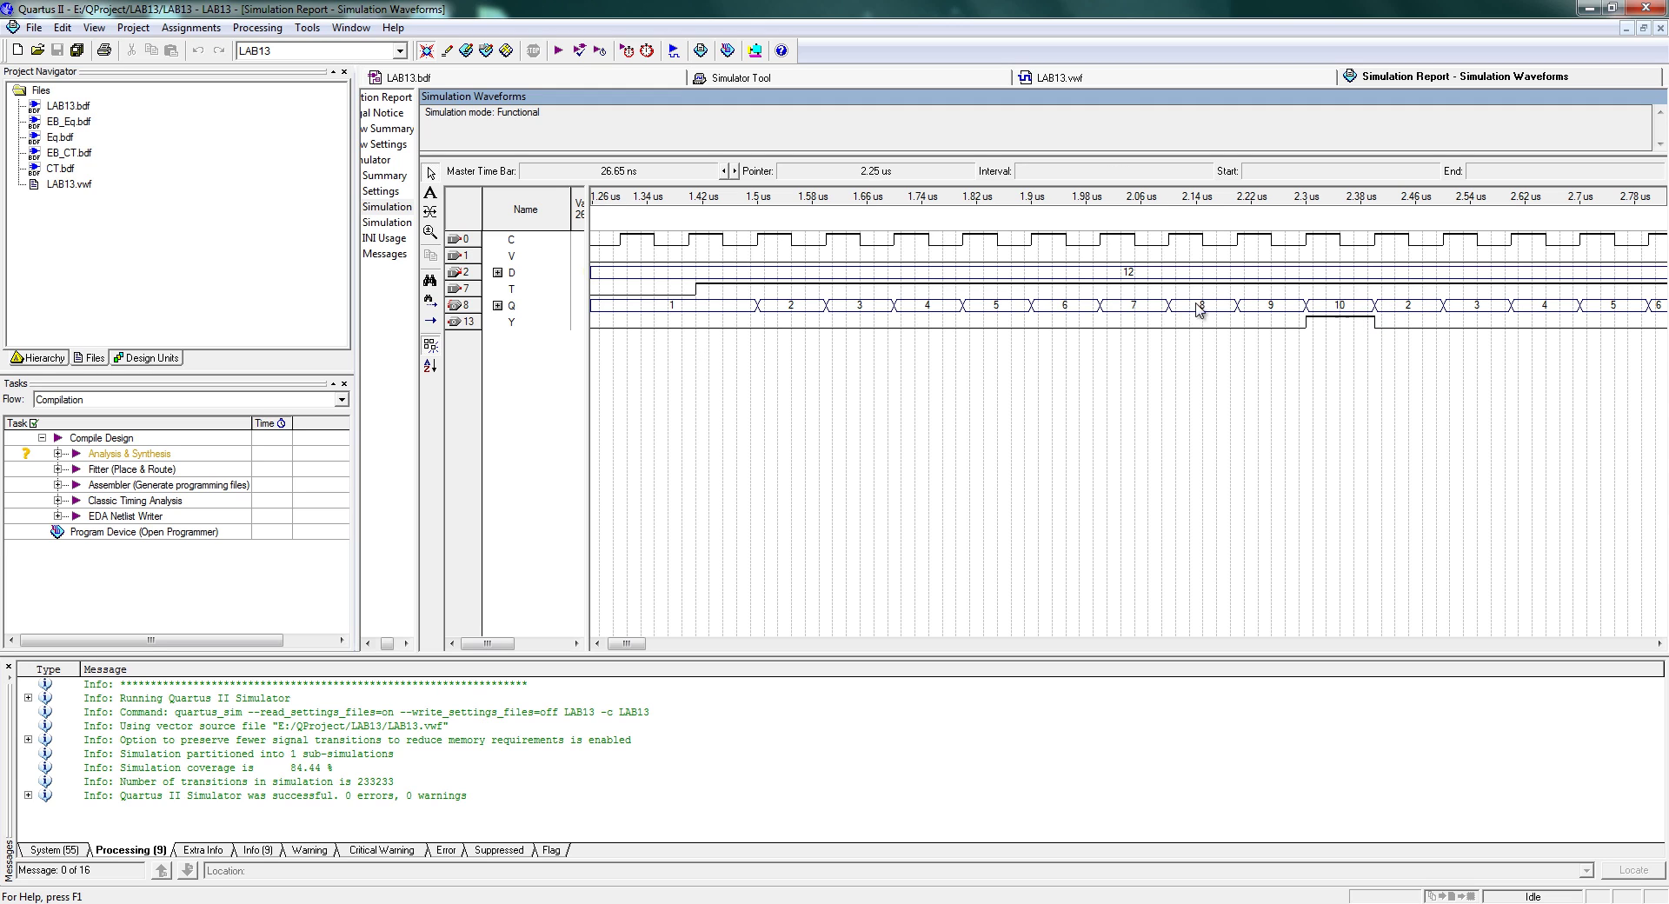
pyautogui.click(600, 644)
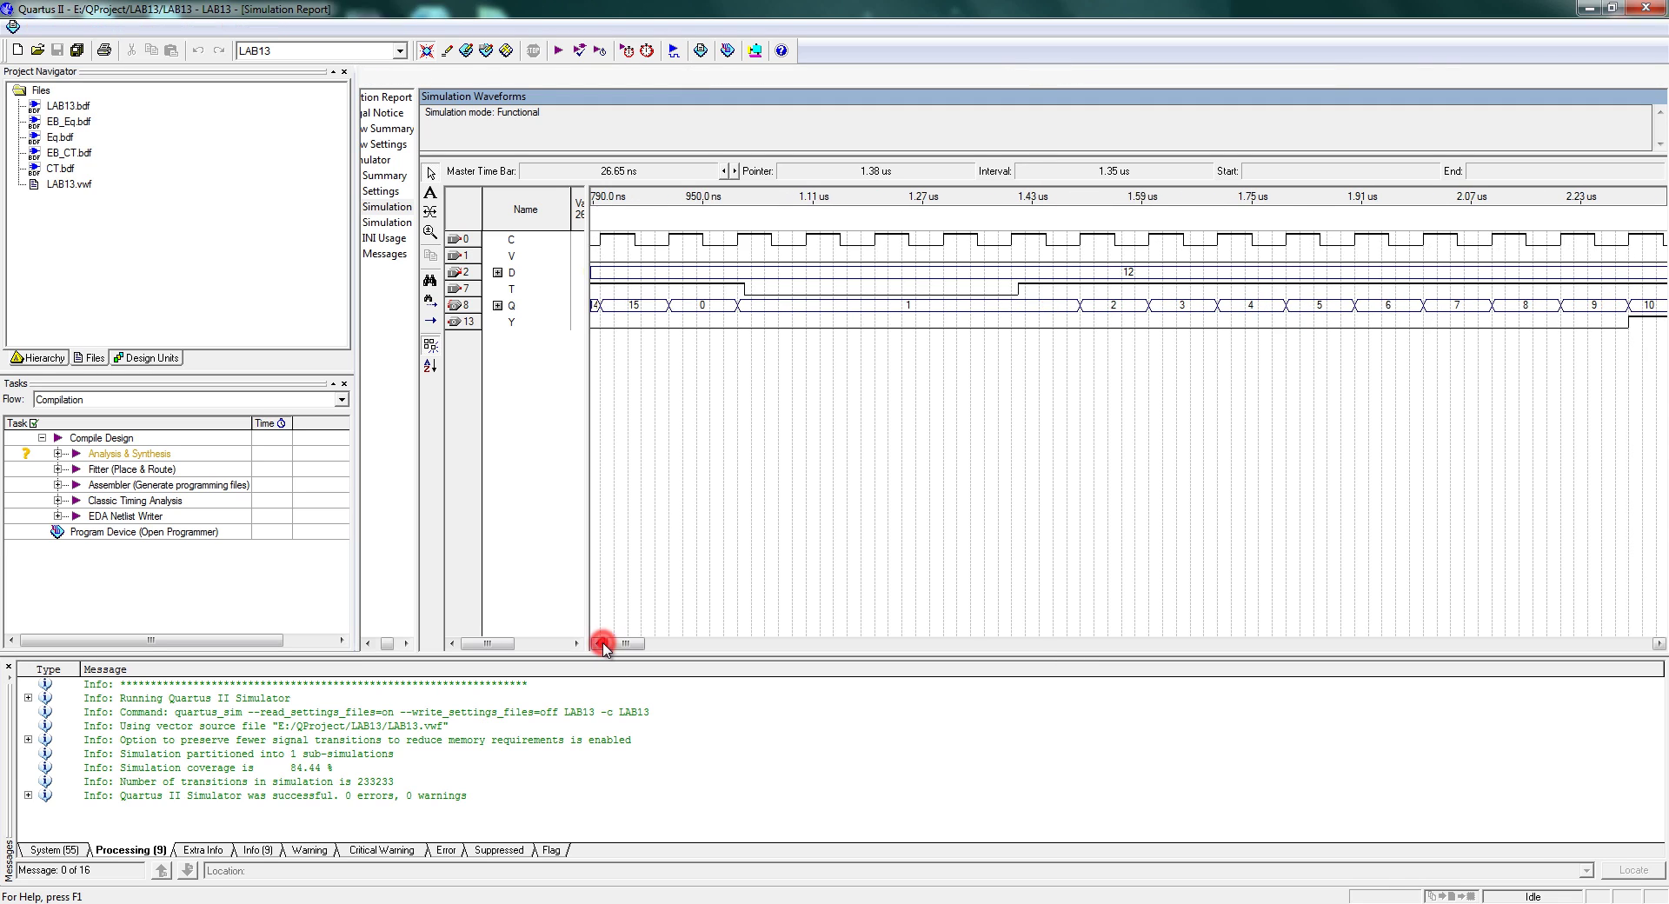
# In LAB13.bdf, relabel the Eq block's A[3..0] input as 0,0,1,0 and the BUSMUX dataa[] input as 0,1,0,0
pyautogui.click(565, 80)
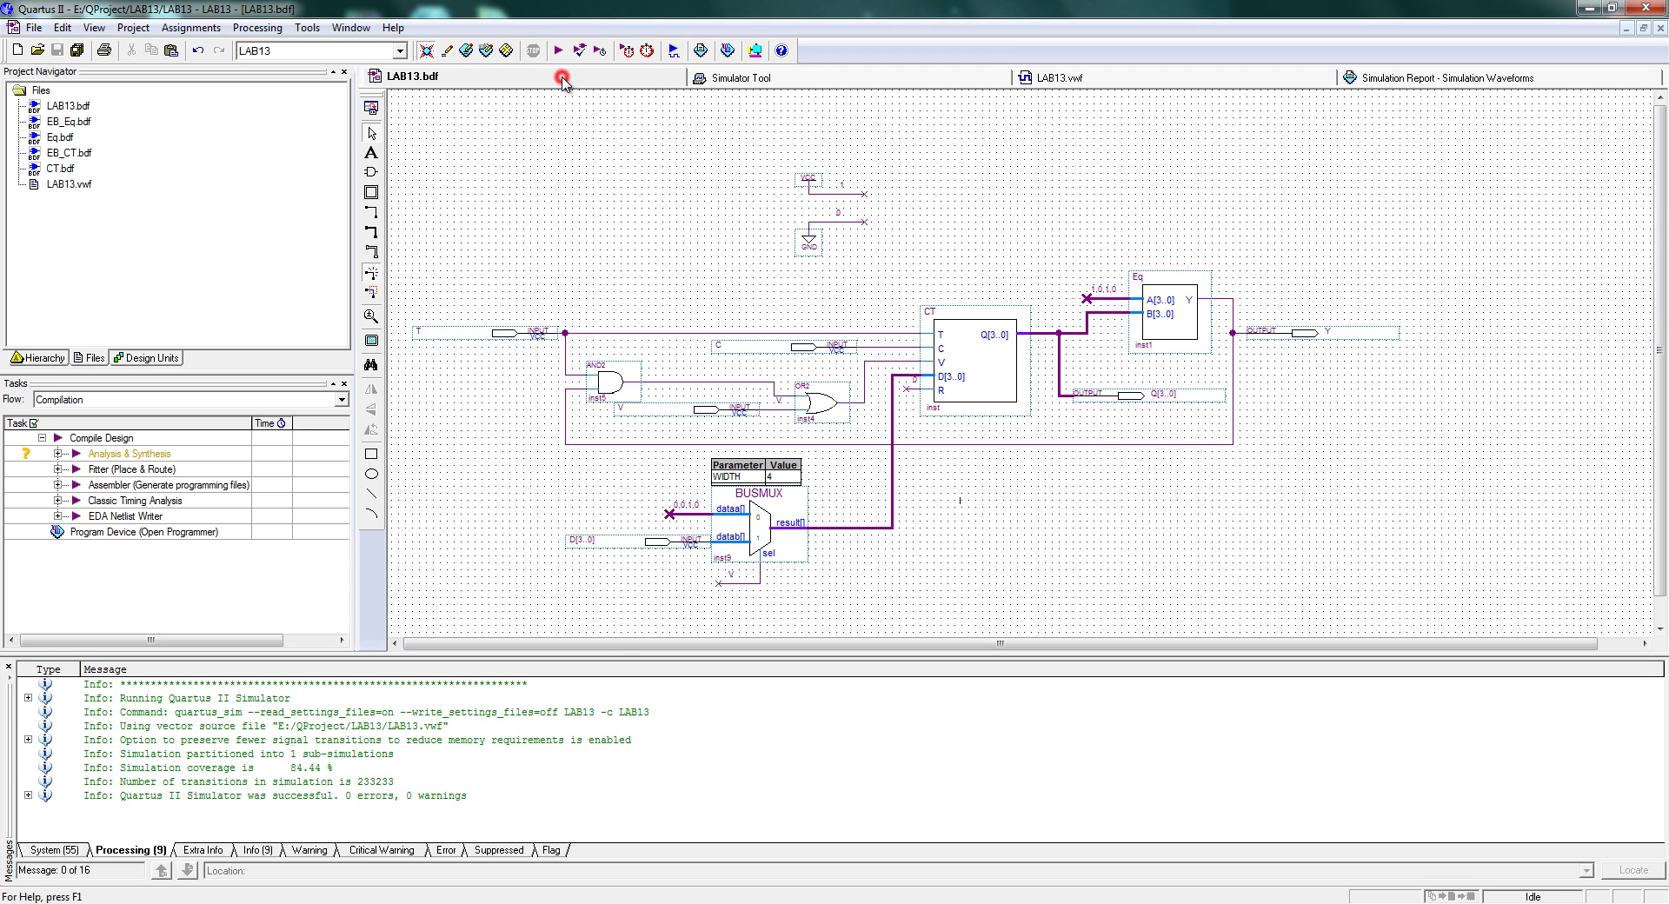
pyautogui.click(549, 492)
pyautogui.click(1103, 292)
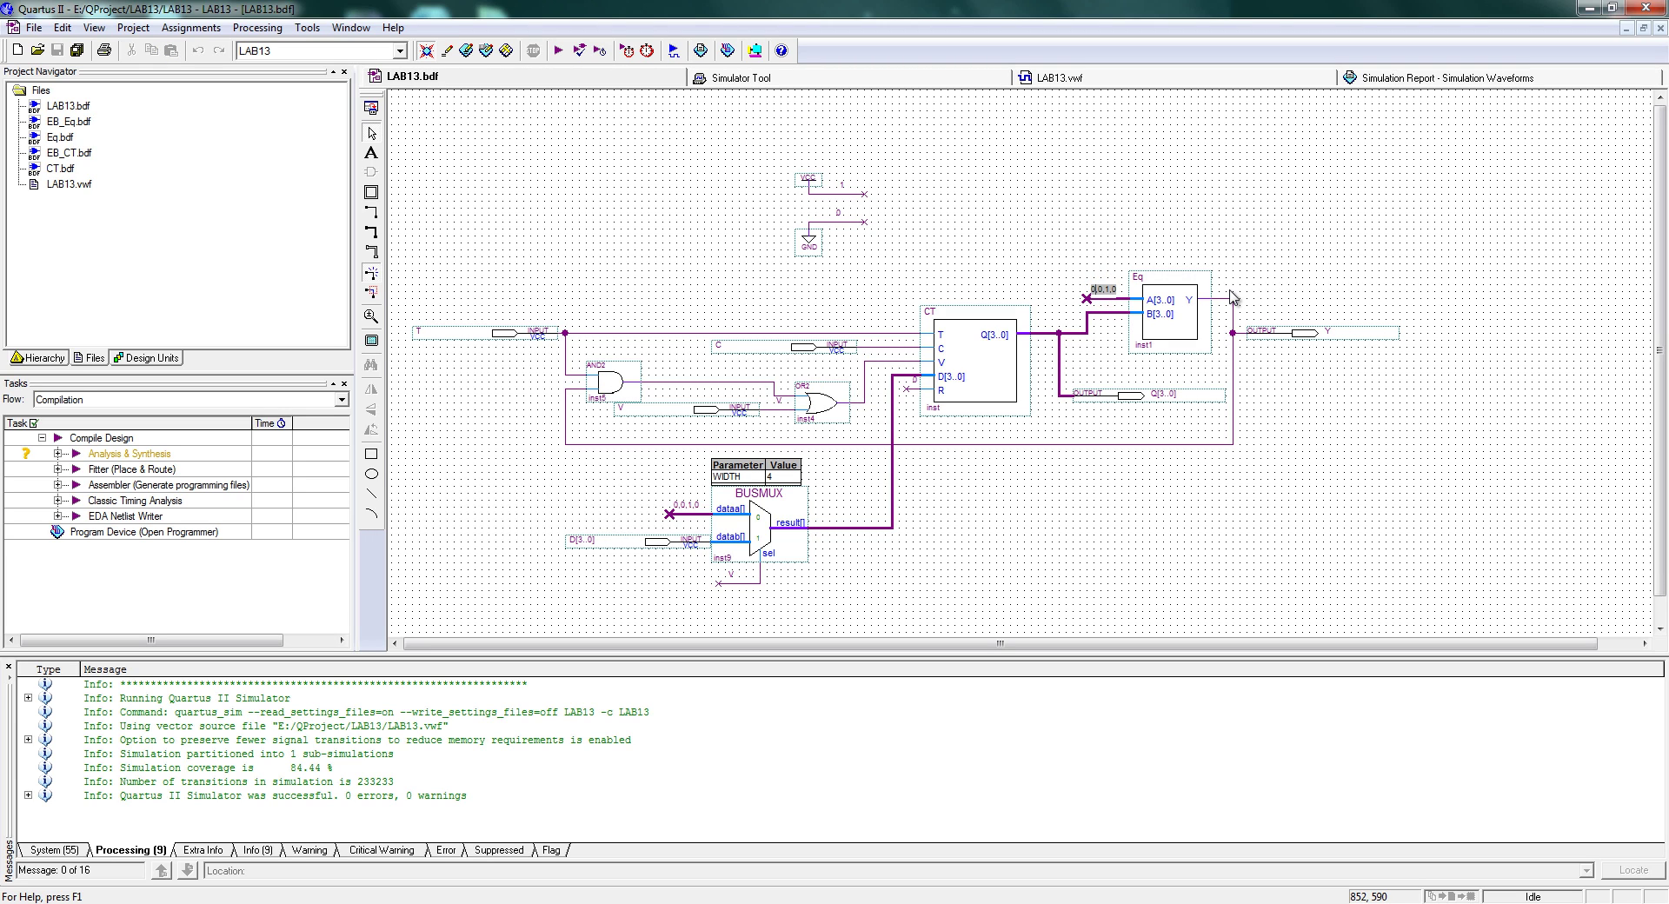
pyautogui.click(957, 259)
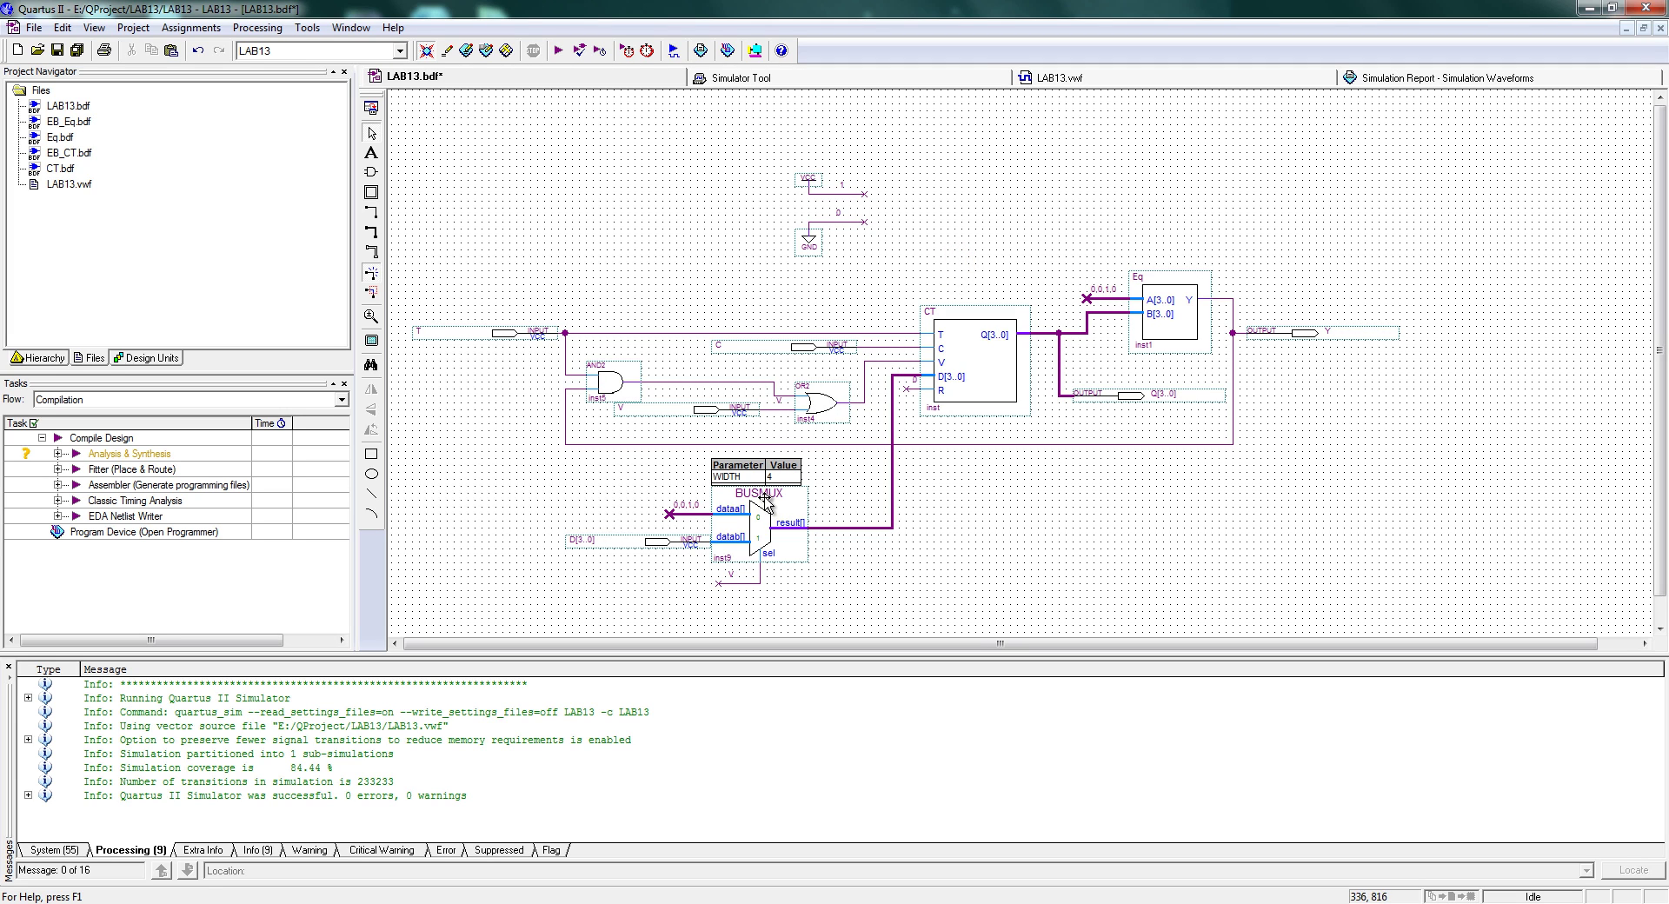
pyautogui.click(692, 512)
pyautogui.click(559, 441)
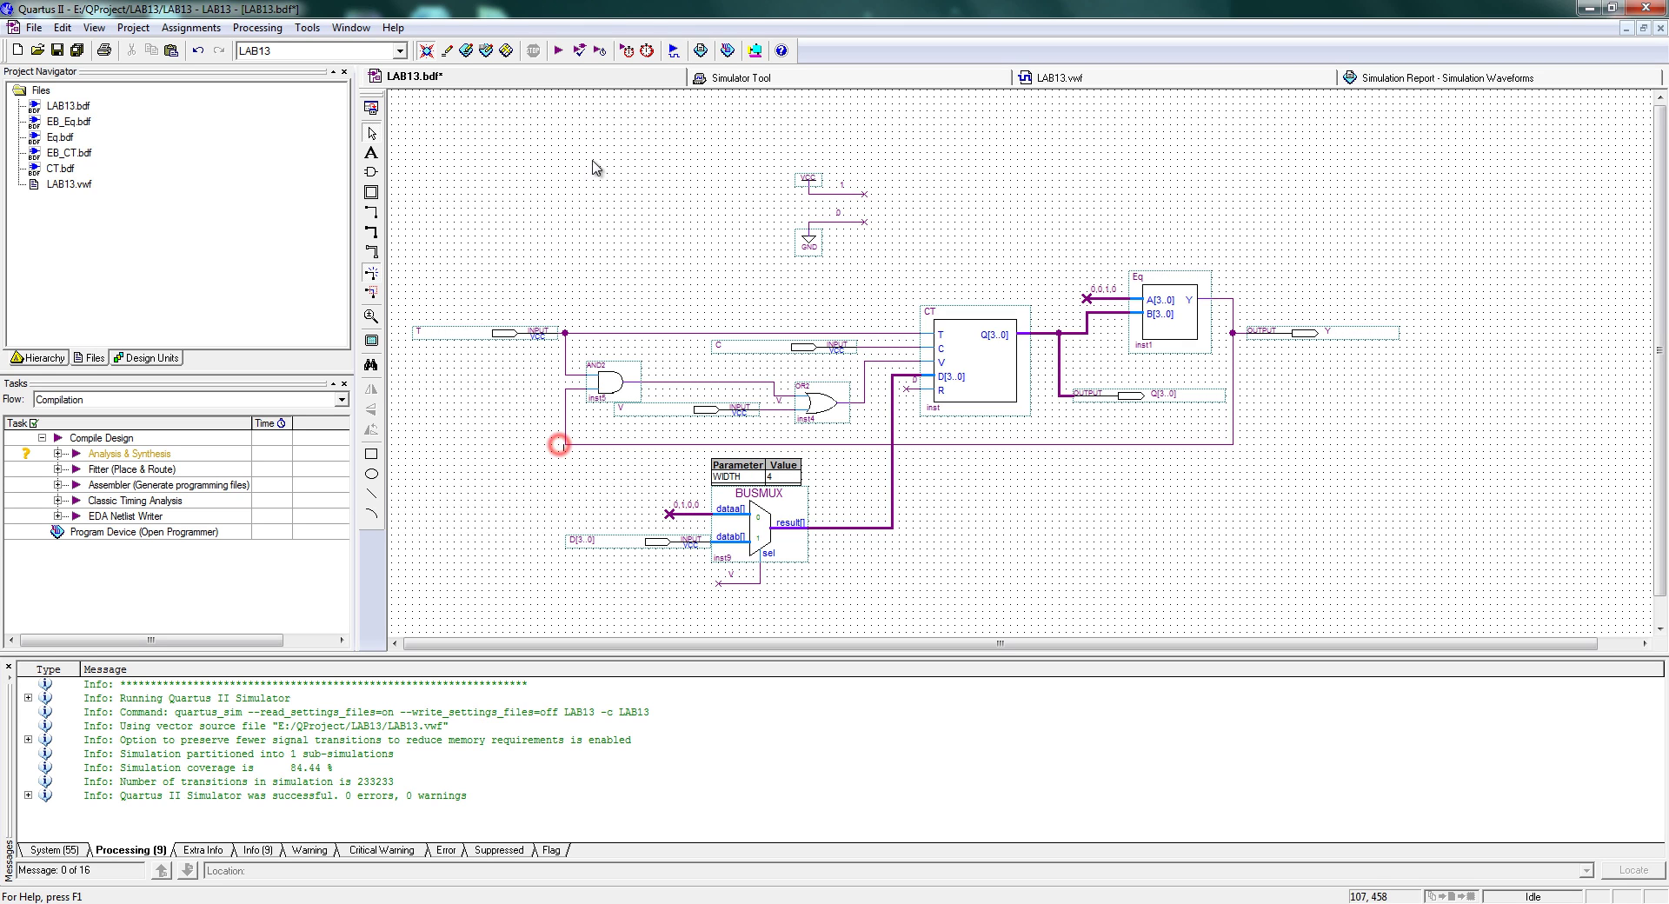
# Save the LAB13.bdf schematic, run Analysis & Synthesis on it, and close the compilation report
pyautogui.click(569, 51)
pyautogui.click(749, 497)
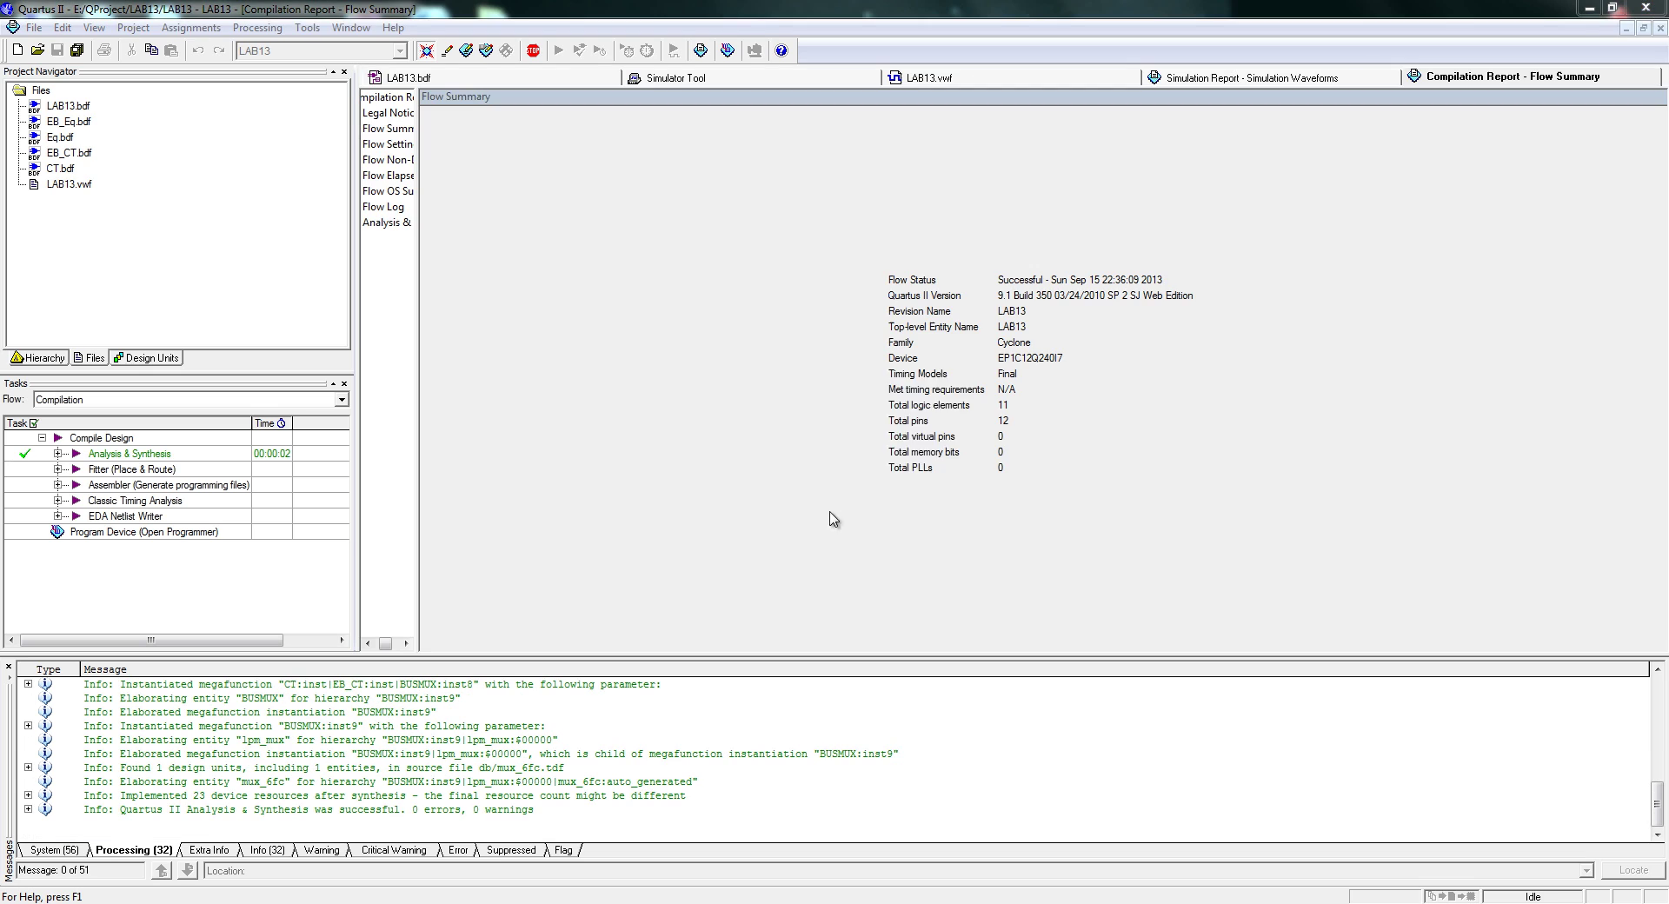
pyautogui.click(915, 506)
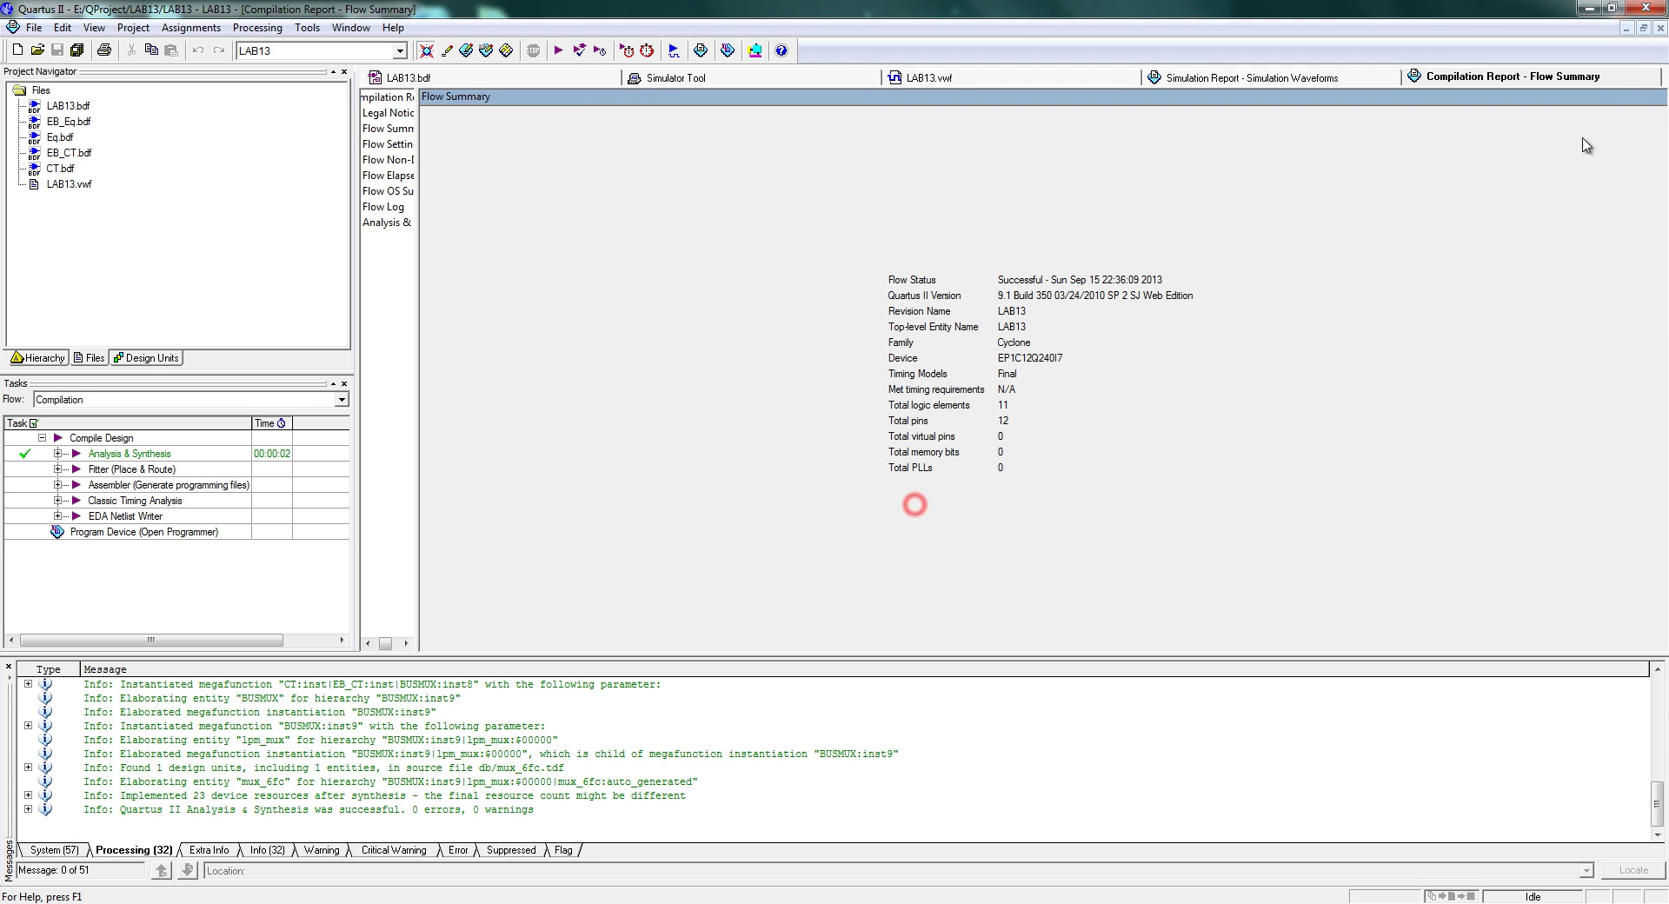
pyautogui.click(1659, 29)
# Generate the functional simulation netlist for the revised schematic and run the functional simulation
pyautogui.click(764, 78)
pyautogui.click(1099, 186)
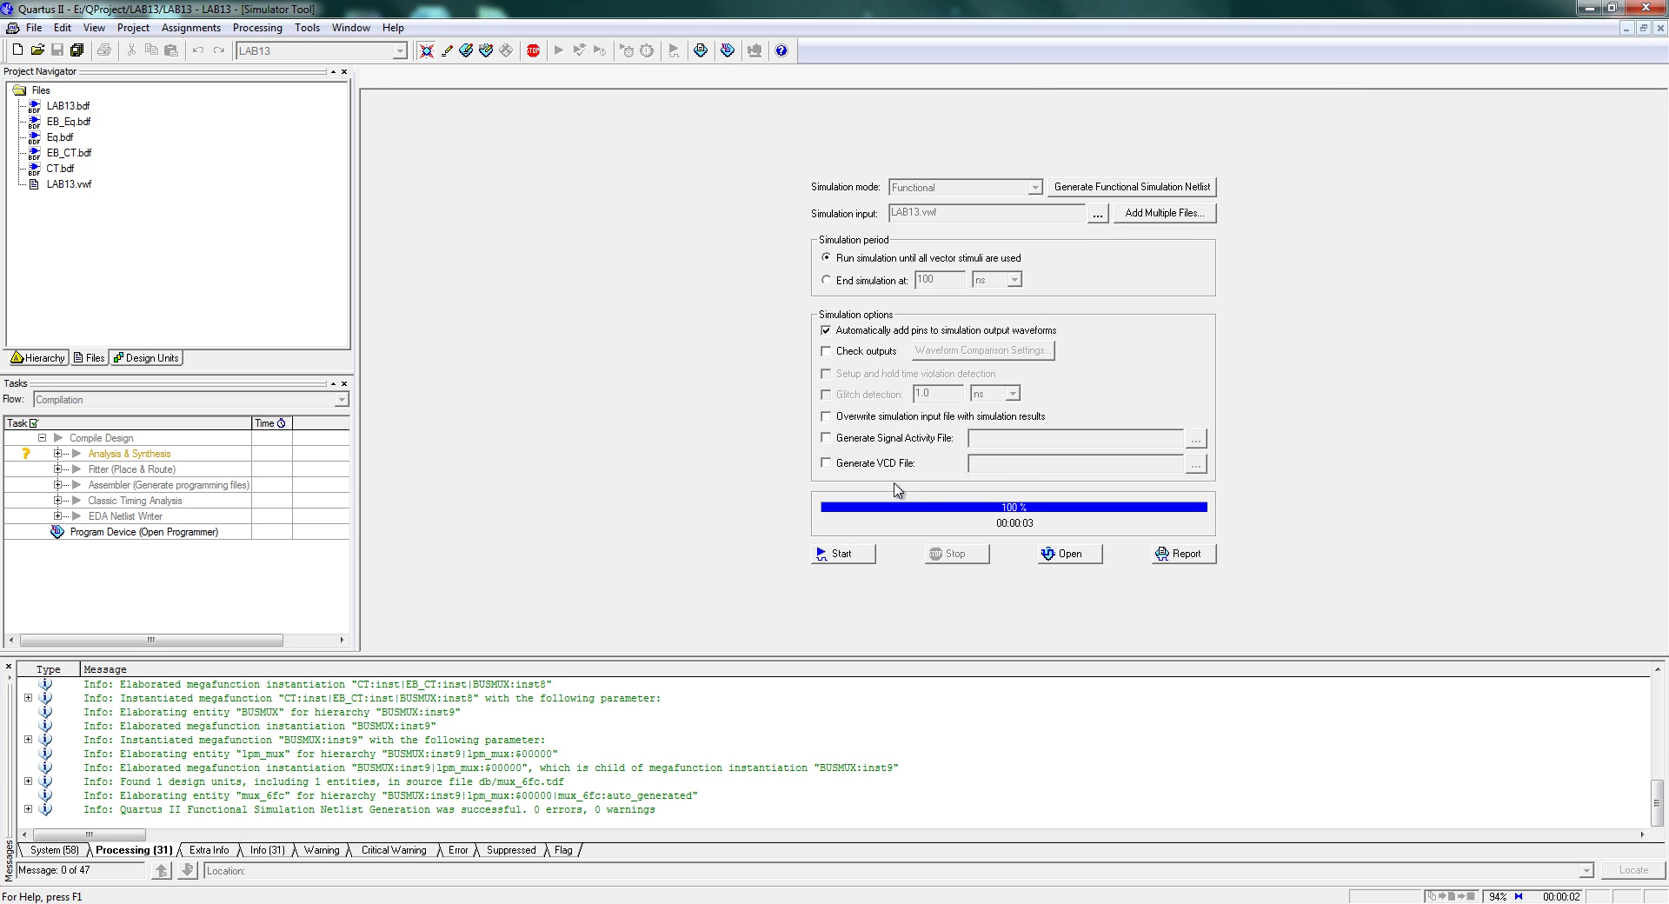
pyautogui.click(962, 500)
pyautogui.click(849, 553)
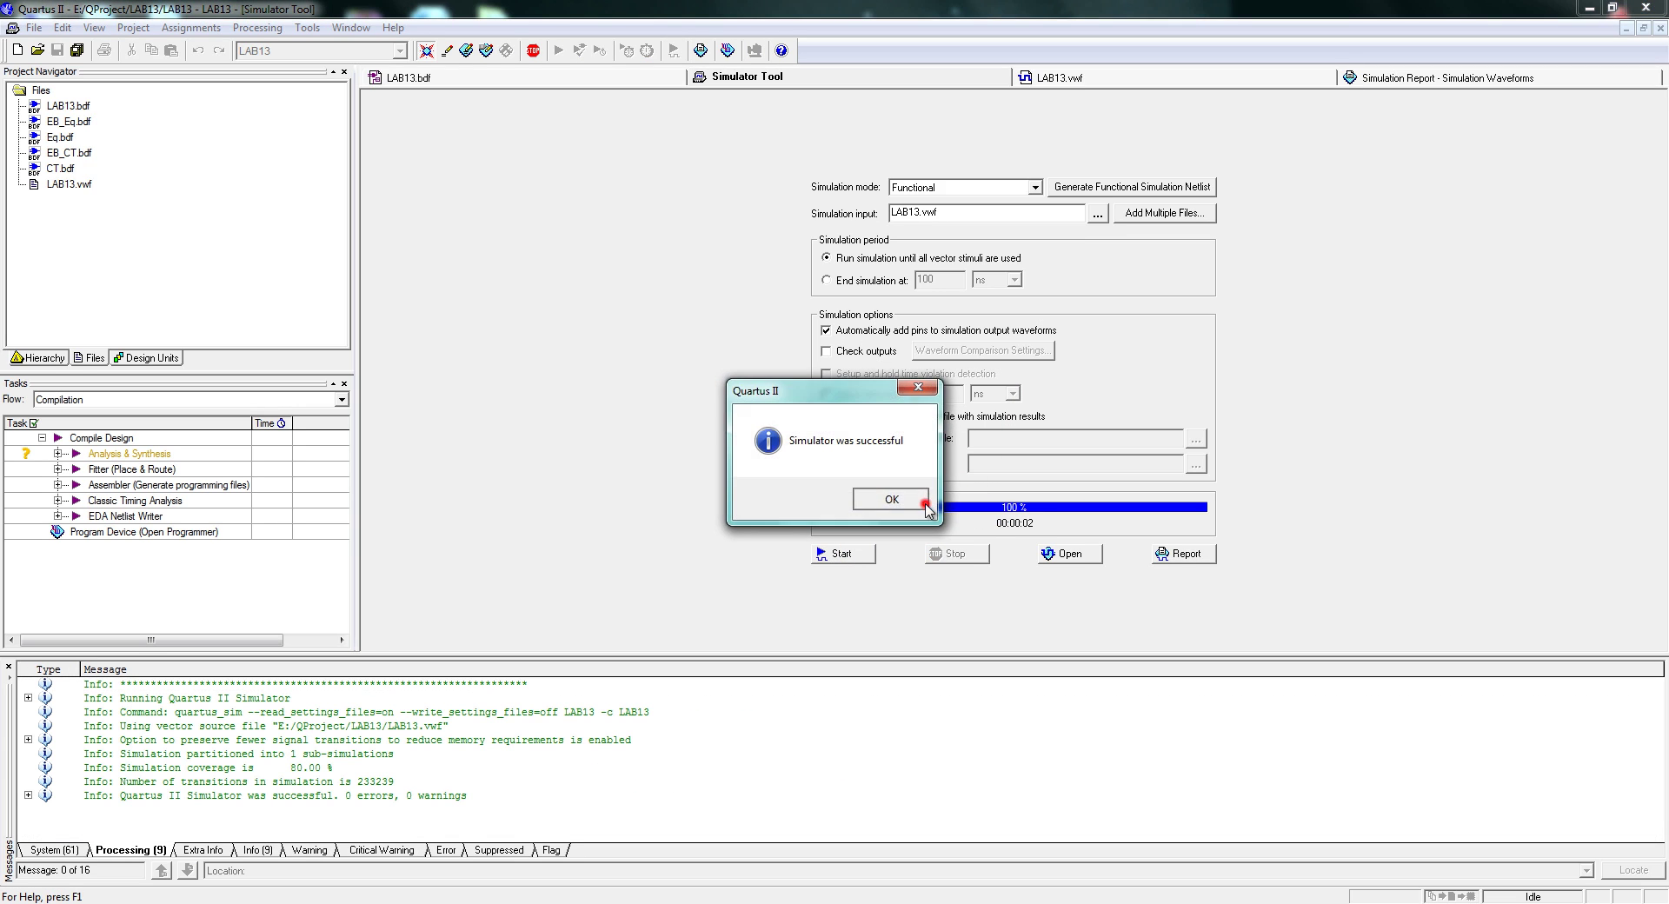
pyautogui.click(924, 502)
# Examine the Q count sequence and Y output in the simulation report from 0 ps to about 3.72 us
pyautogui.click(1182, 554)
pyautogui.click(624, 643)
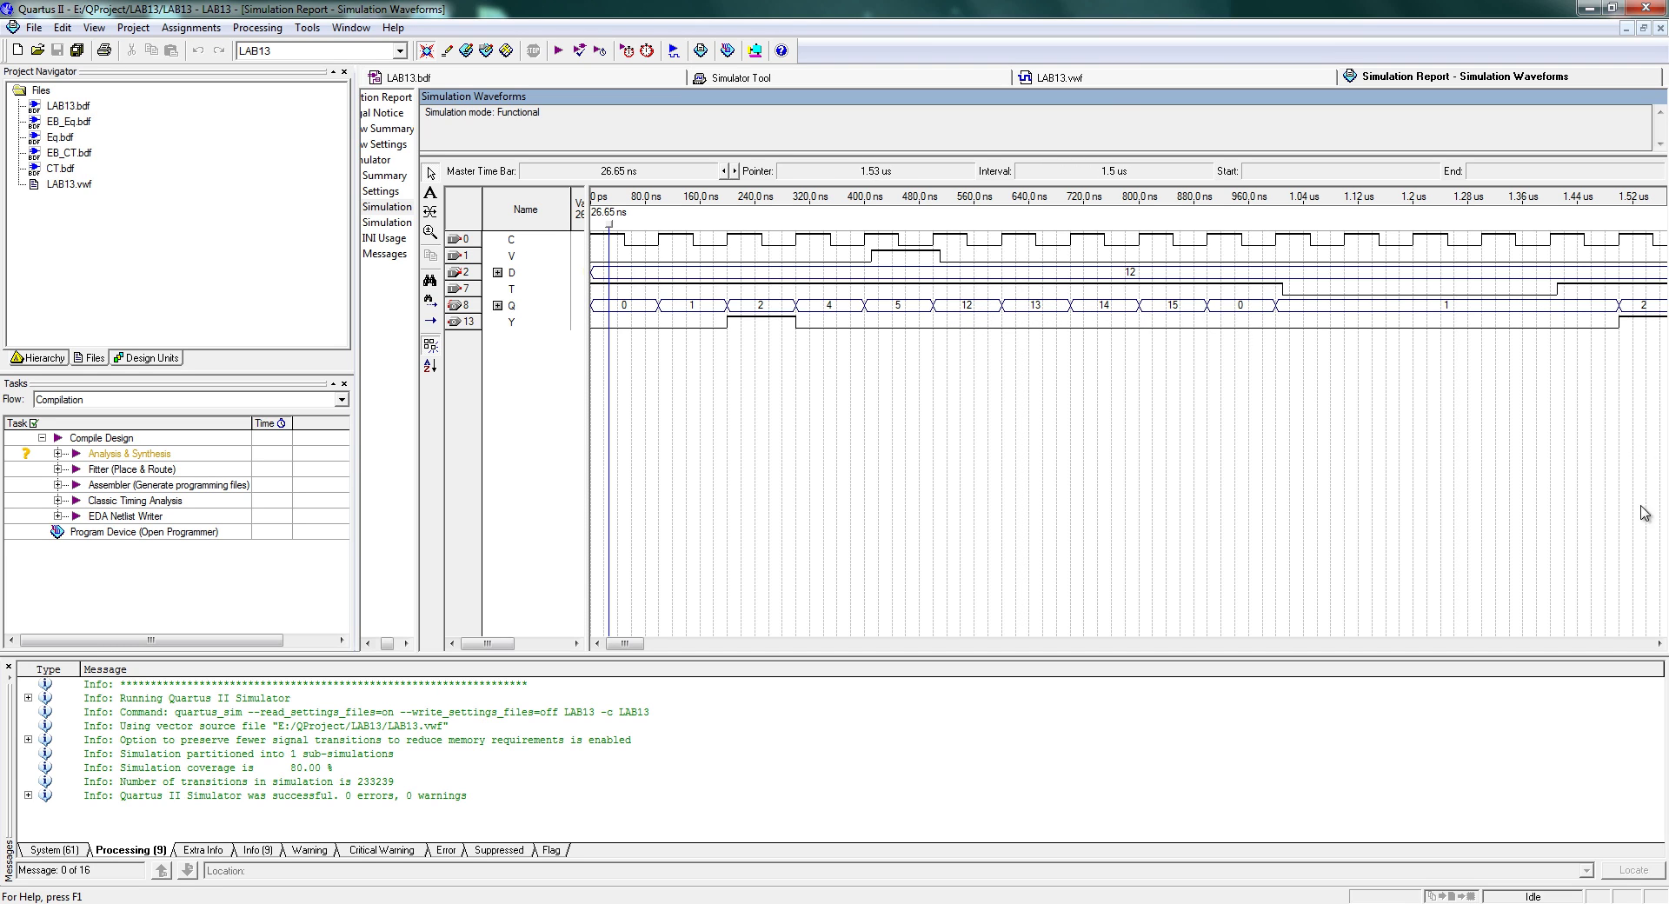
pyautogui.click(1659, 644)
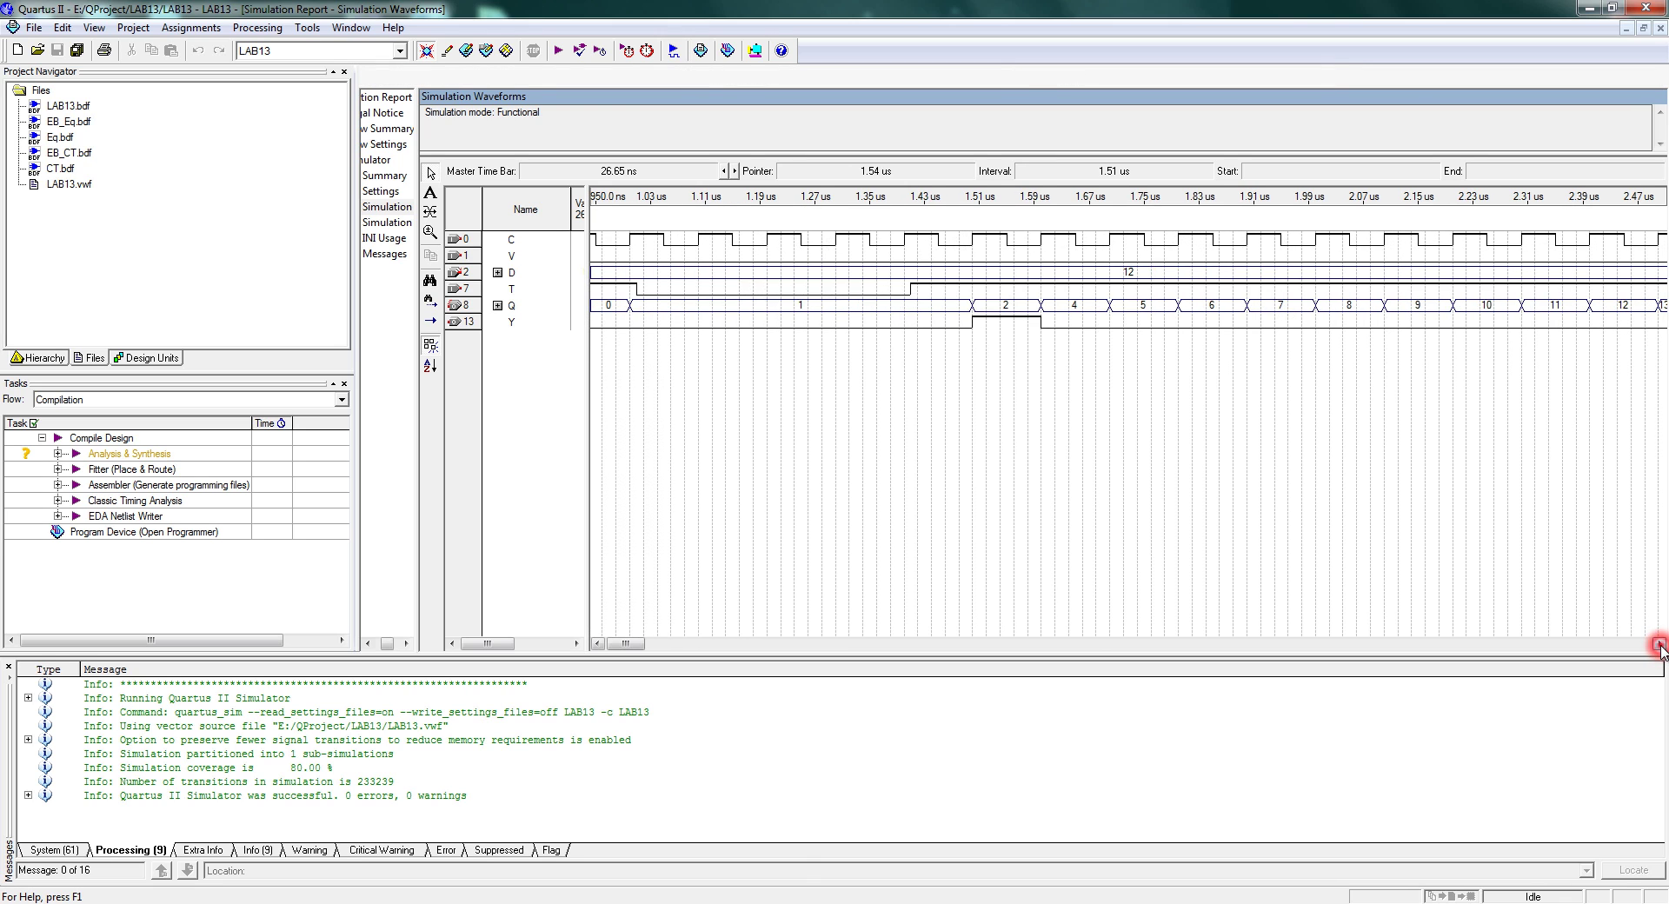
pyautogui.click(1659, 644)
pyautogui.click(1659, 644)
pyautogui.click(1659, 644)
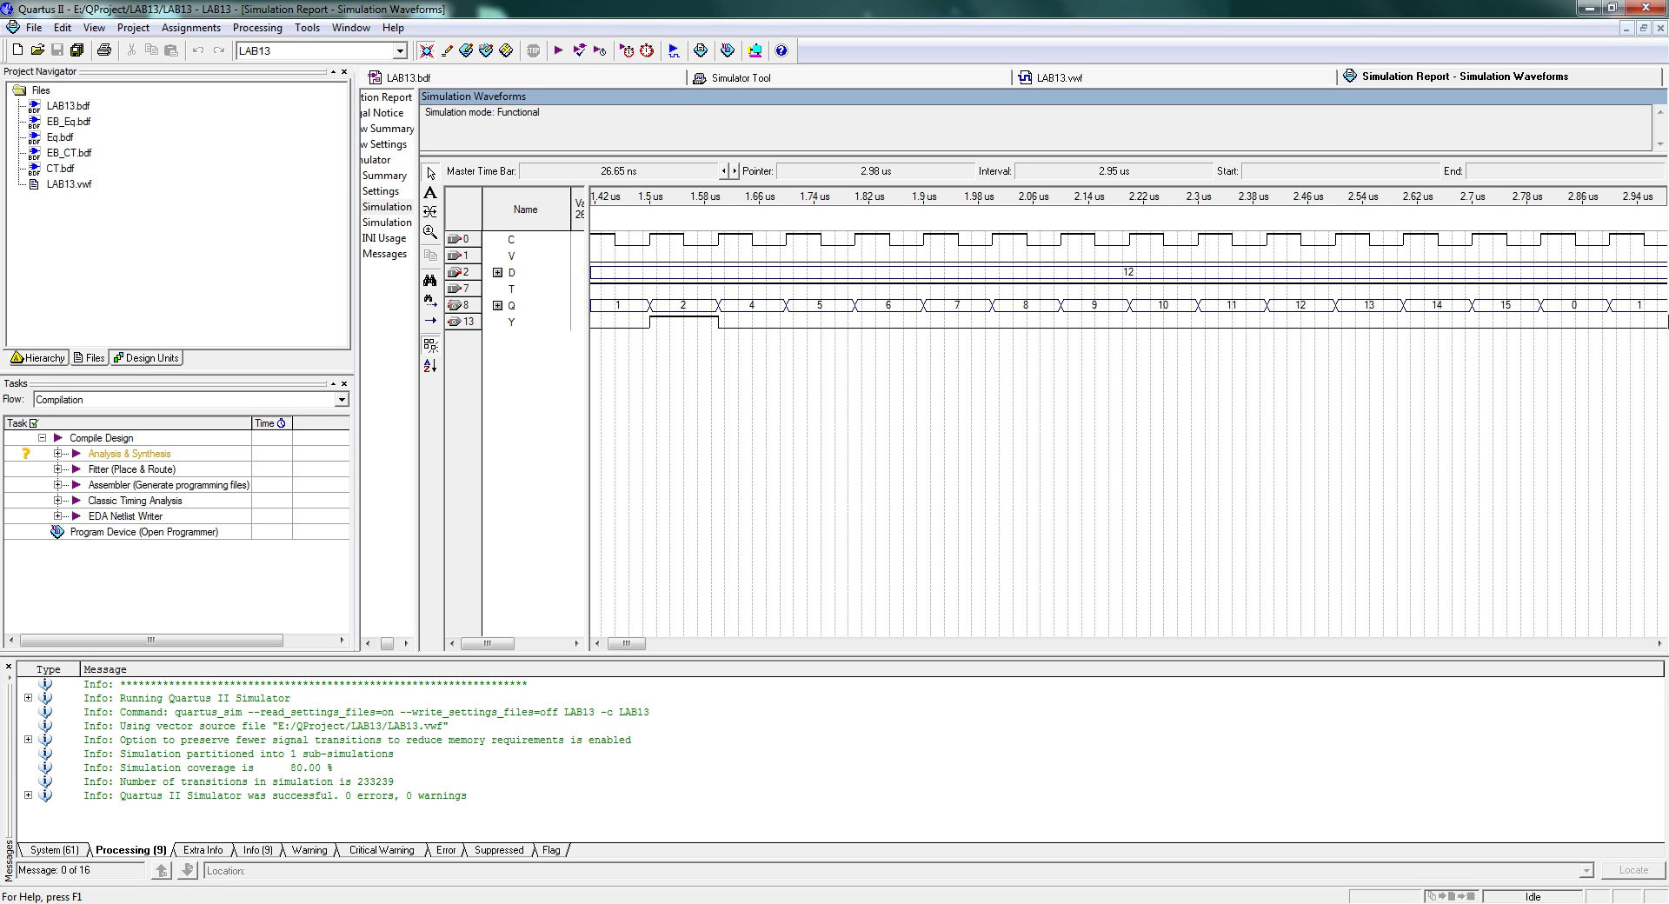
pyautogui.click(1659, 644)
pyautogui.click(1659, 644)
pyautogui.click(1659, 644)
pyautogui.click(1660, 644)
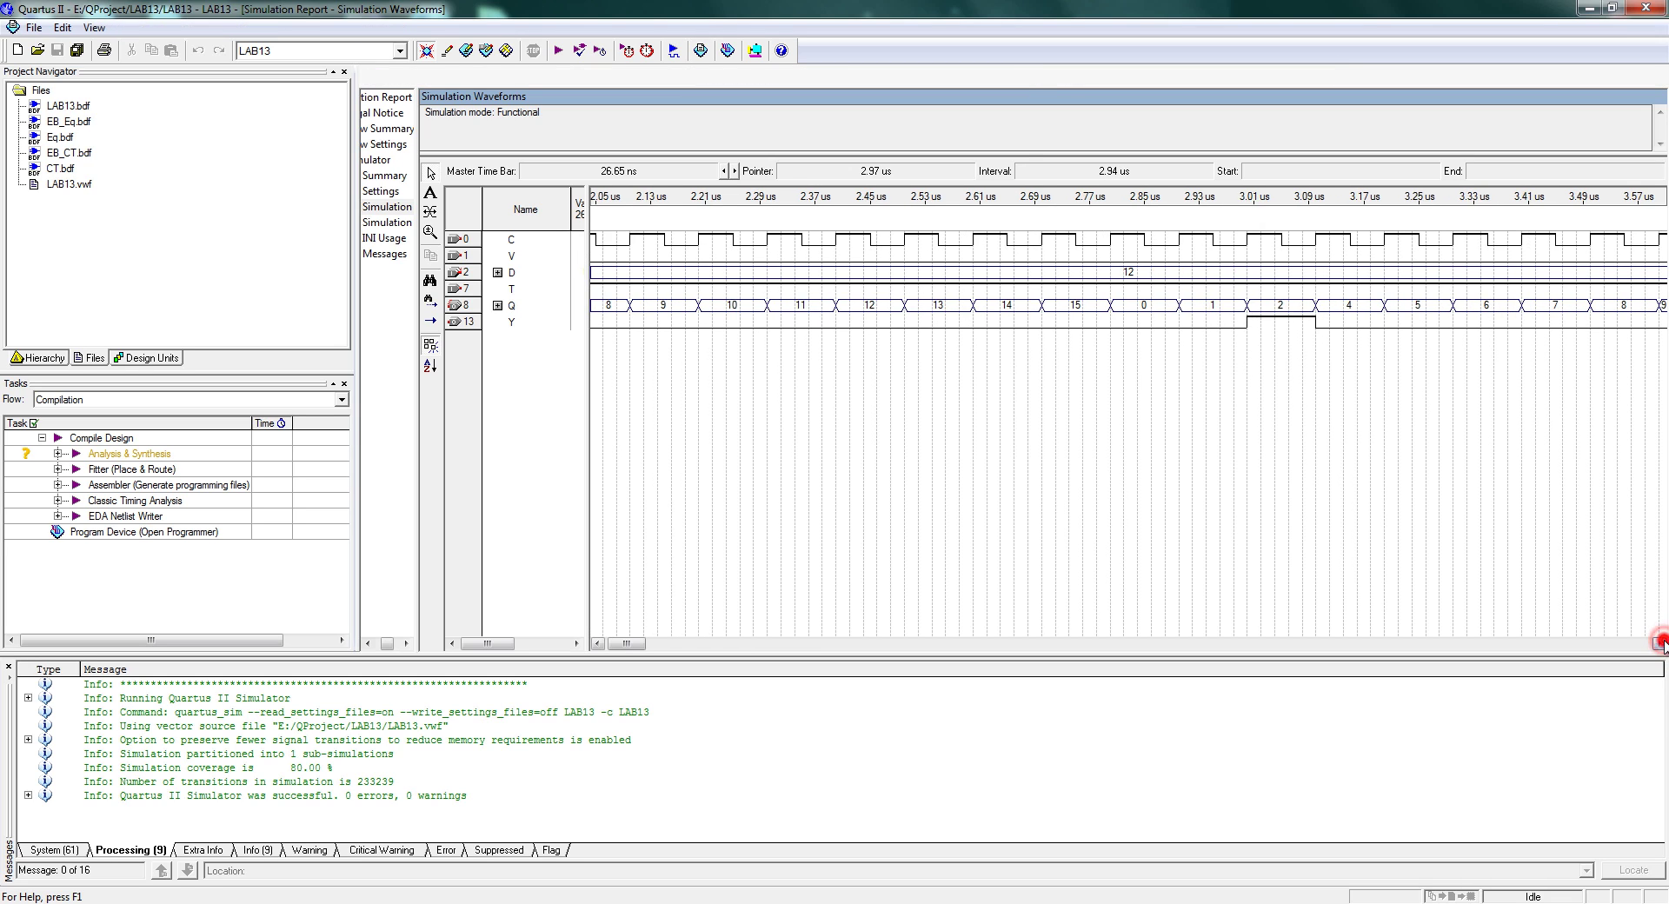
pyautogui.click(1659, 644)
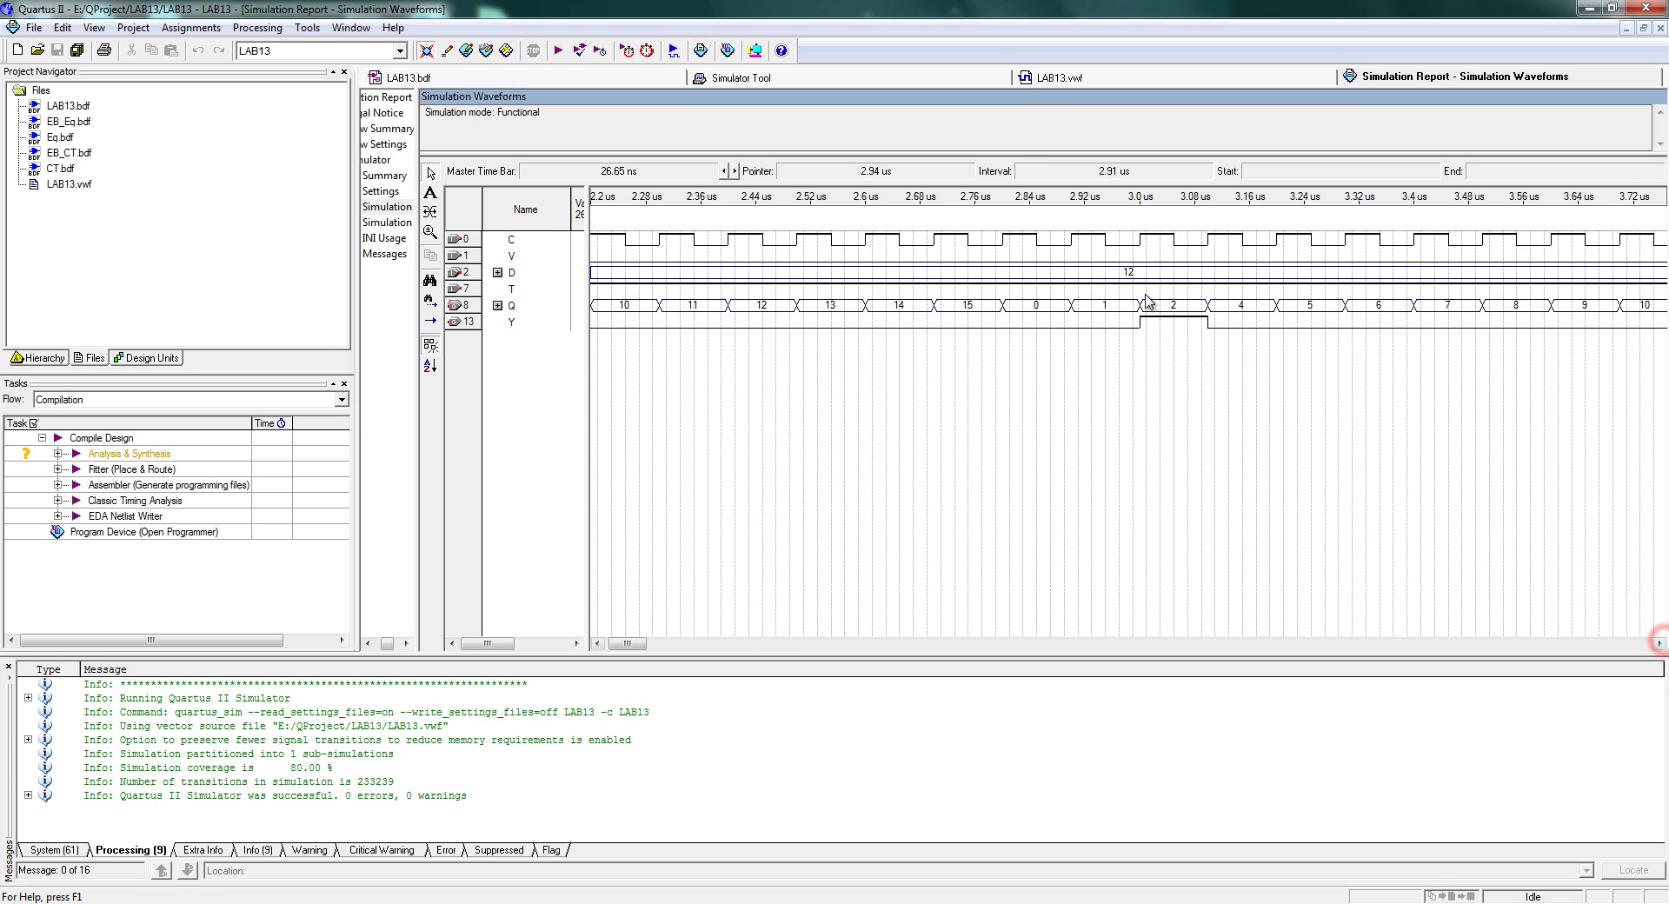
# Change the constant label on the BUSMUX dataa[] input in LAB13.bdf to 0,1,0,1
pyautogui.click(405, 77)
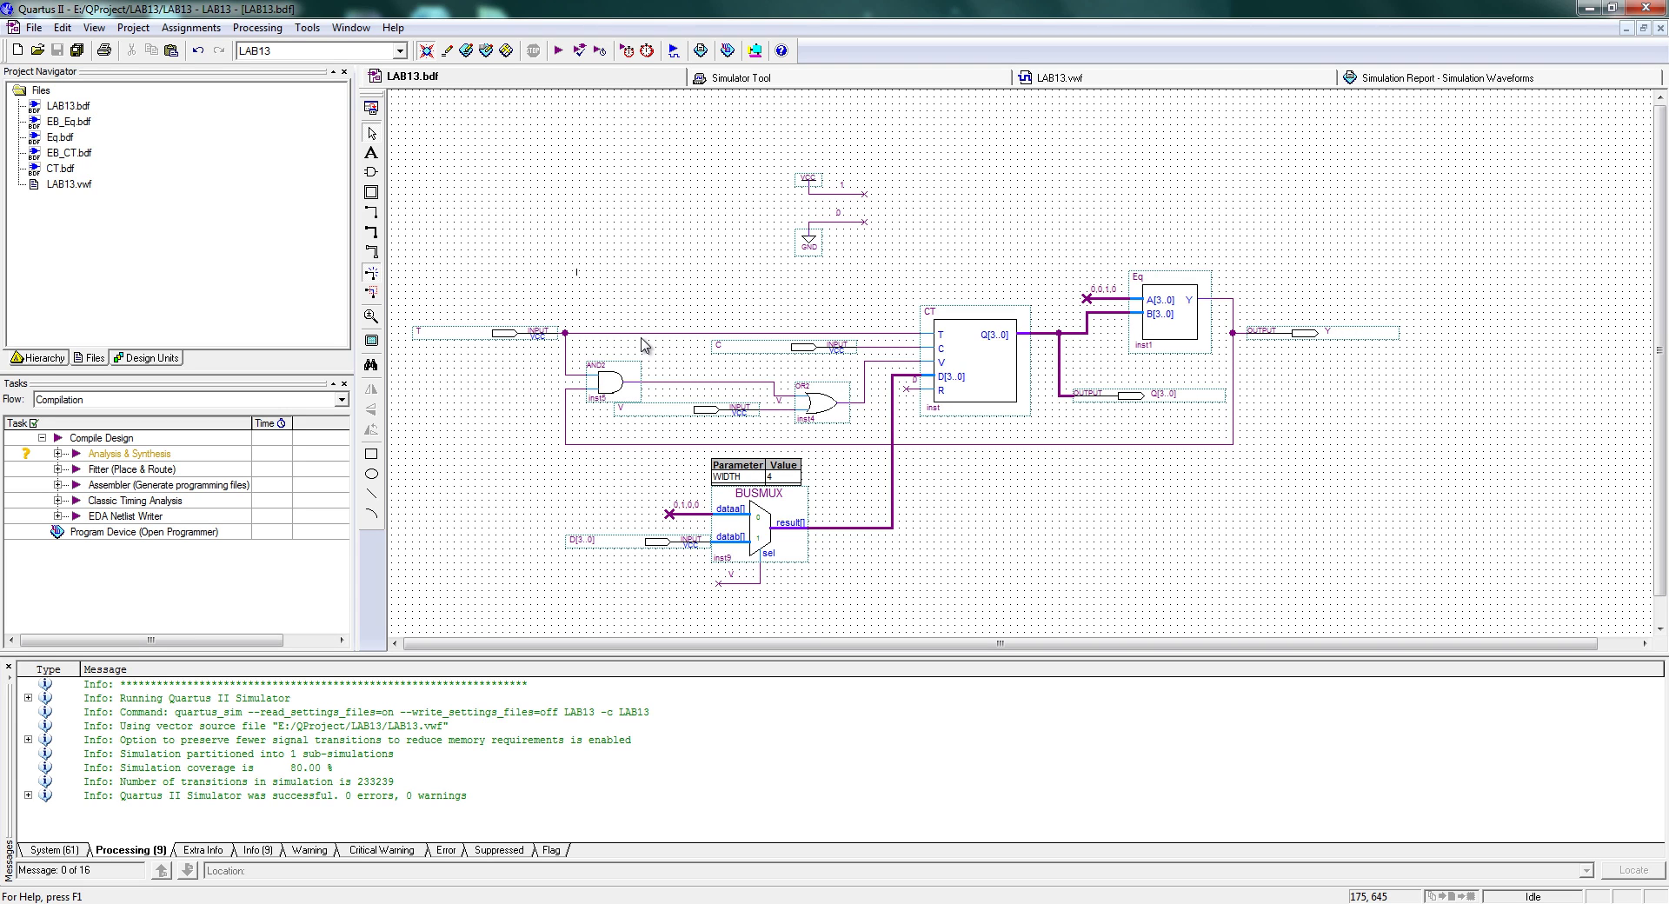
pyautogui.doubleClick(685, 504)
pyautogui.write('1')
pyautogui.click(480, 493)
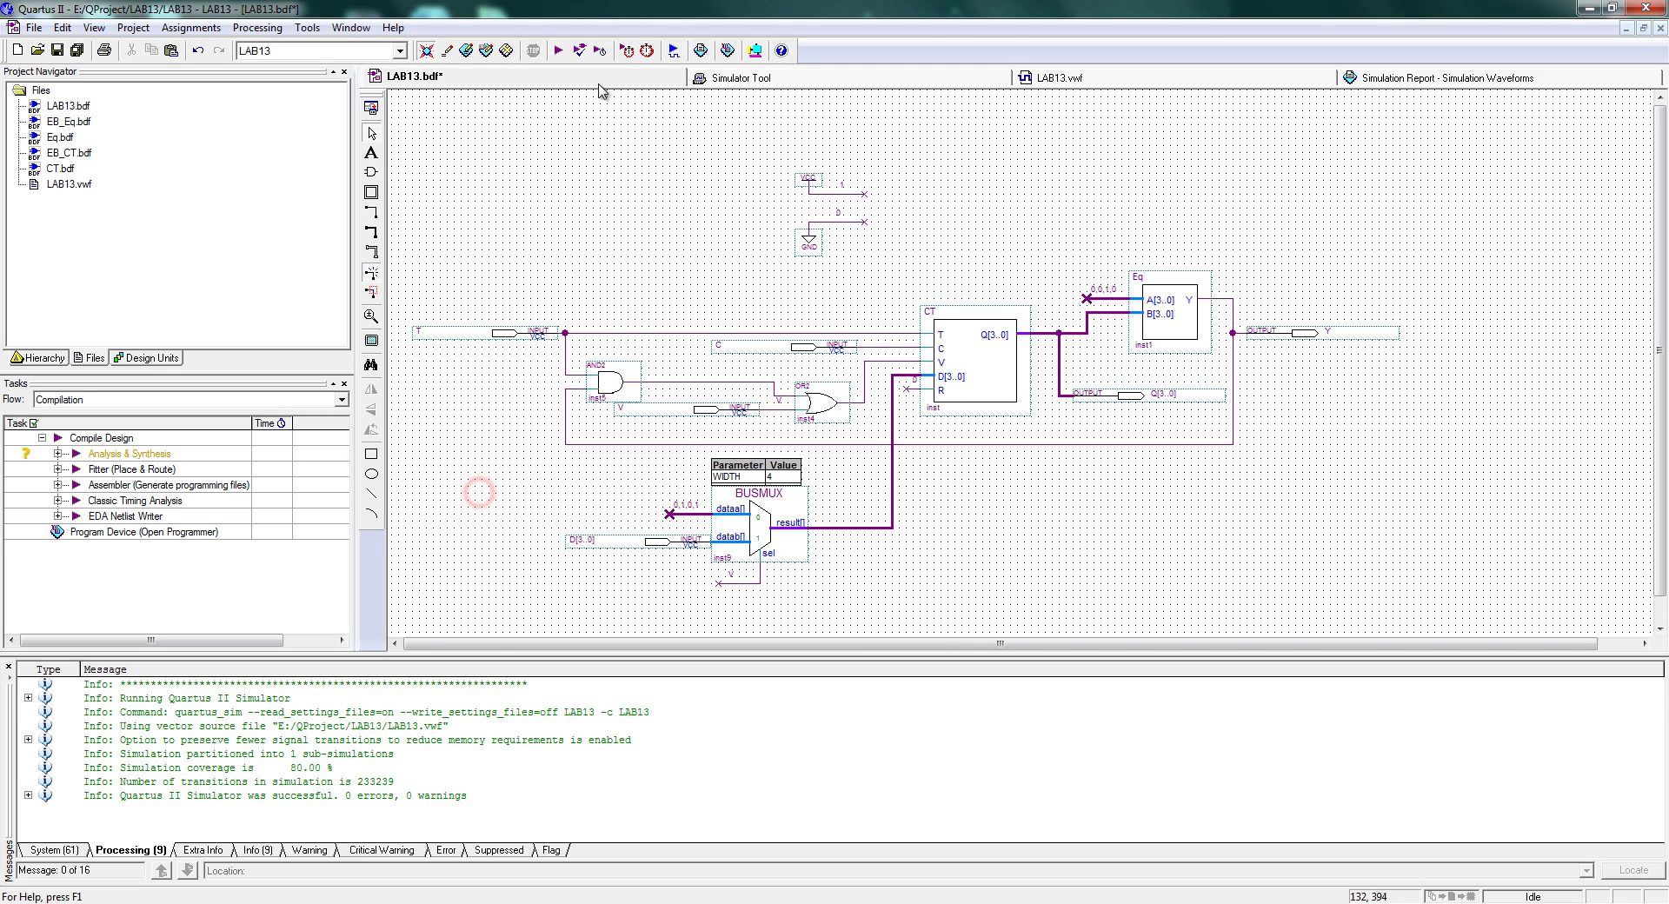
# Save the LAB13.bdf schematic and run Analysis & Synthesis on it again
pyautogui.click(584, 54)
pyautogui.click(747, 495)
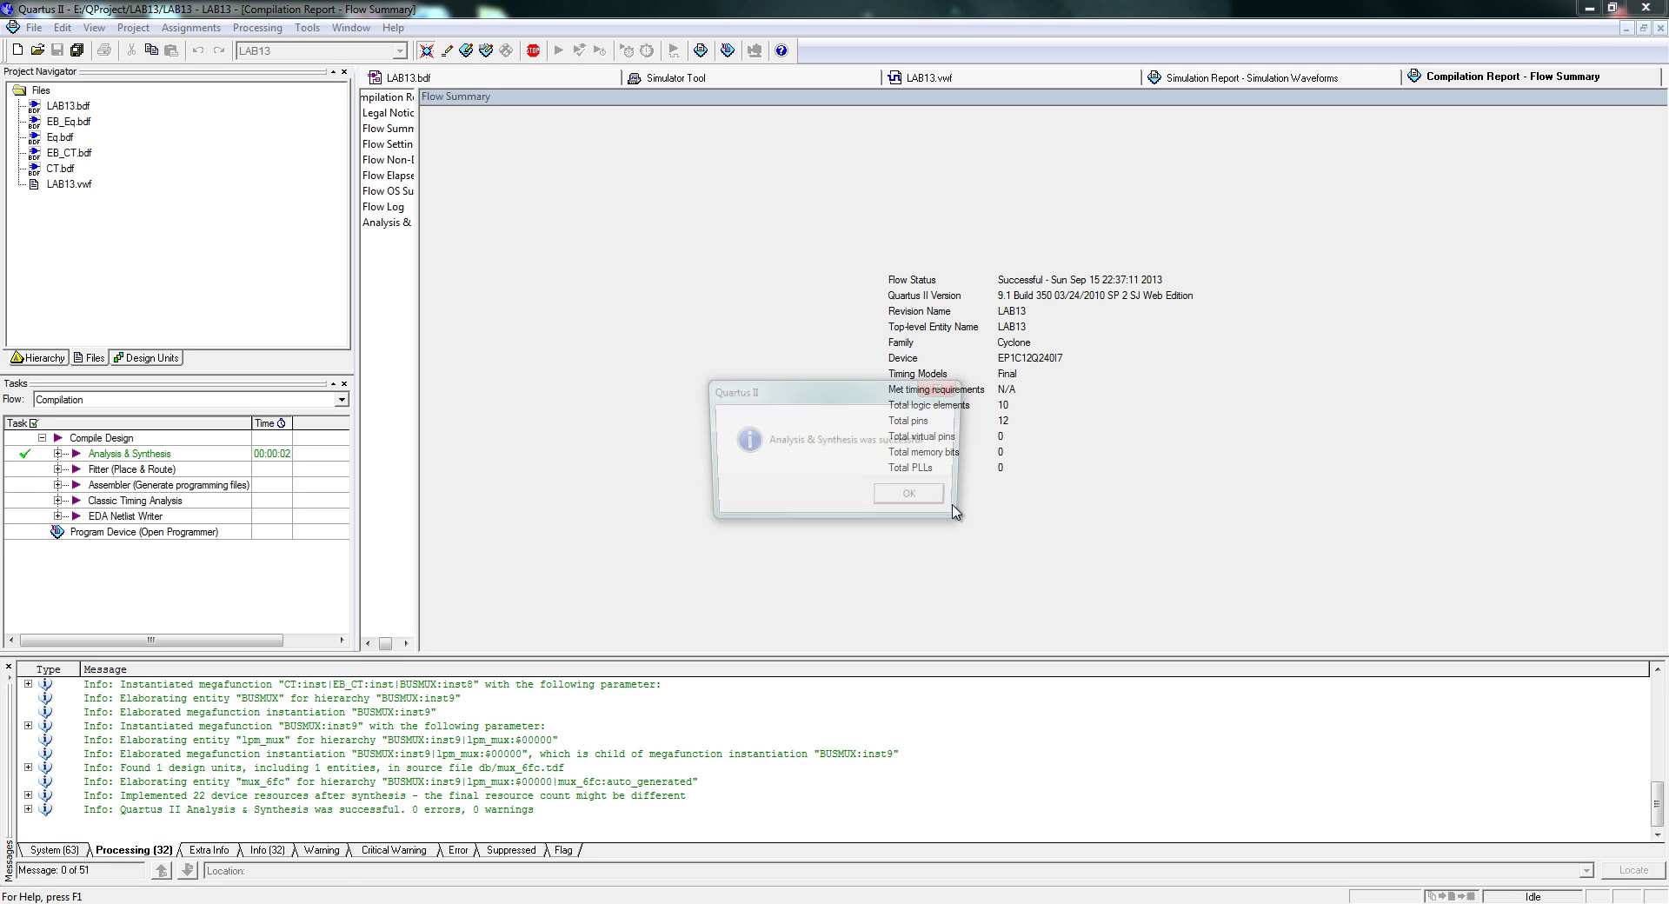
pyautogui.click(1008, 495)
# Regenerate the functional simulation netlist and run the functional simulation with LAB13.vwf as input
pyautogui.click(790, 73)
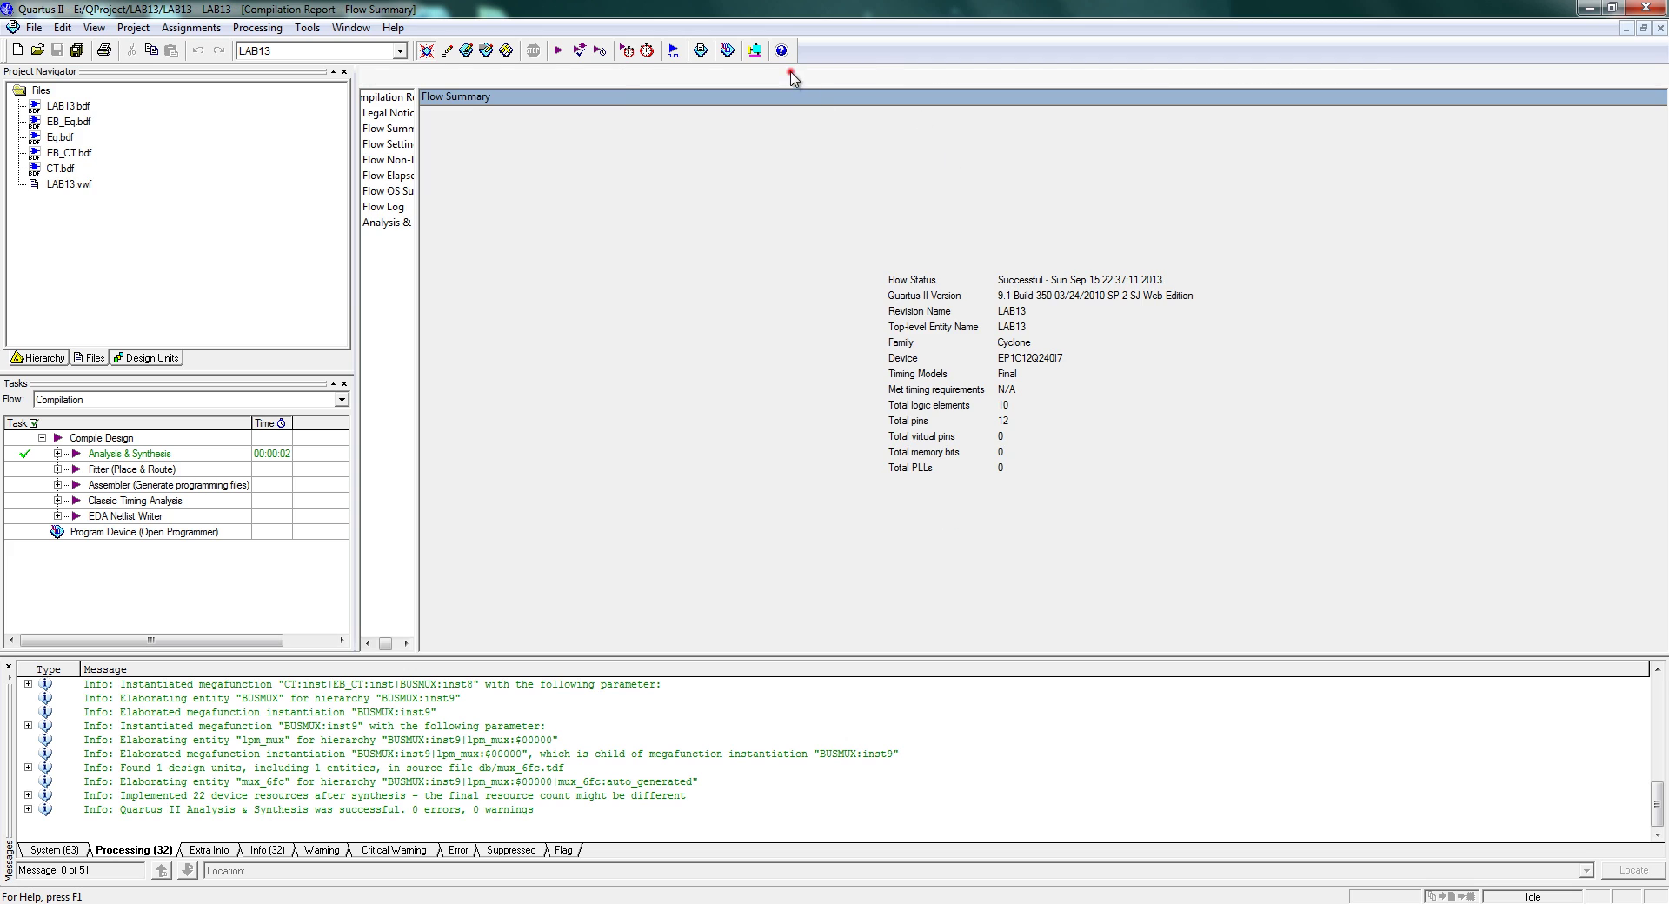
pyautogui.click(1093, 186)
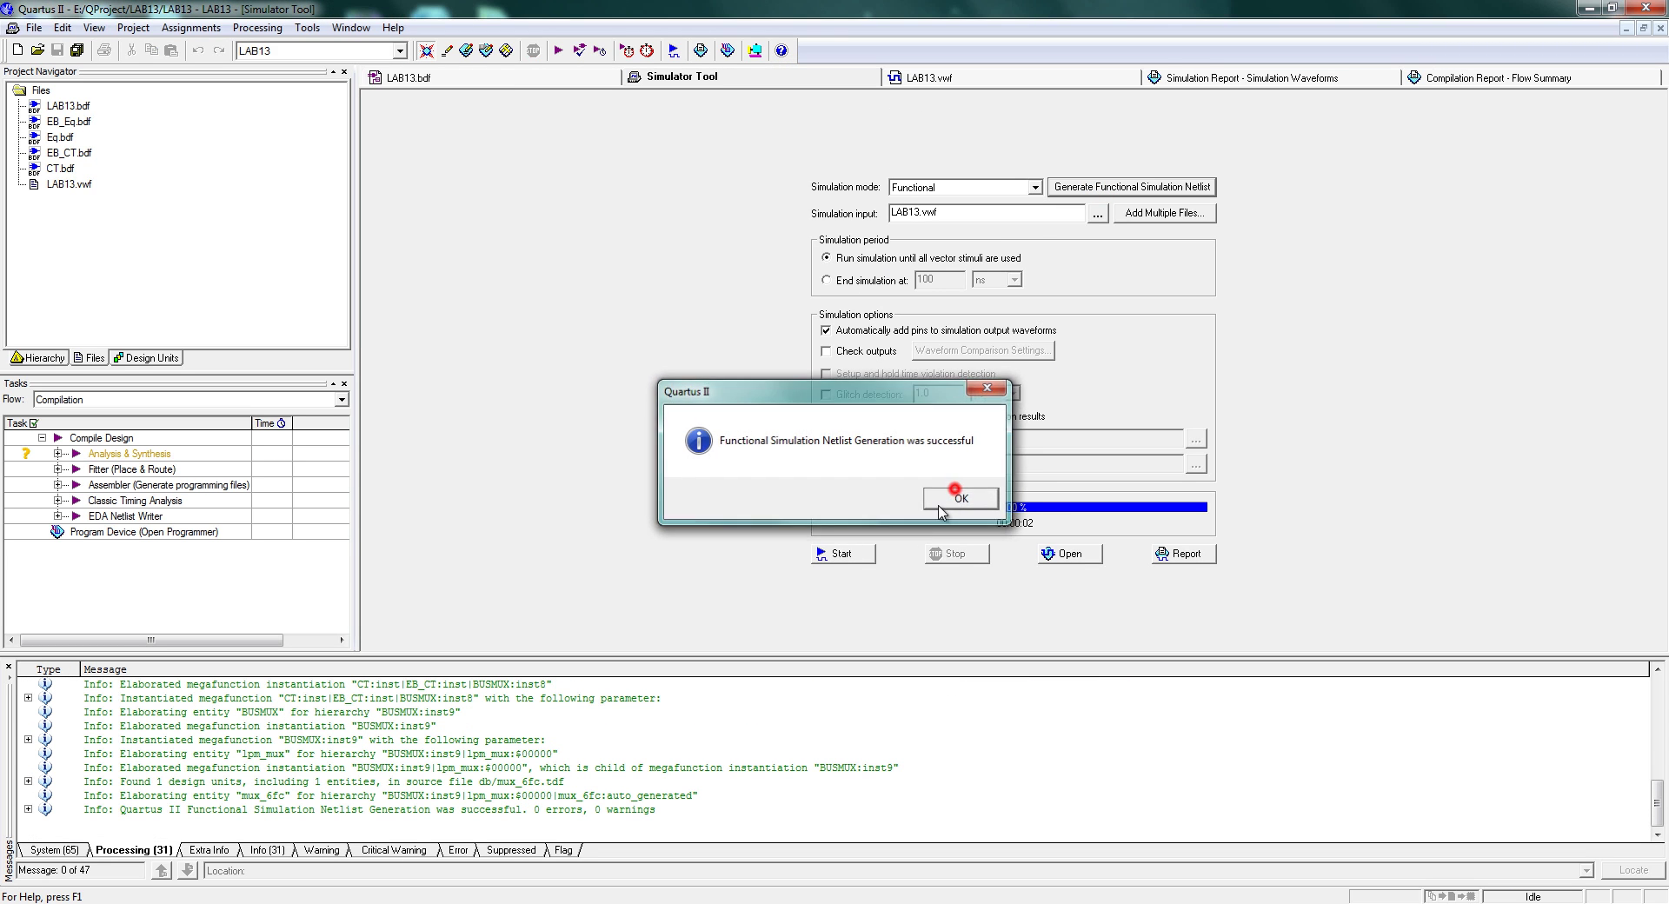
pyautogui.click(954, 488)
pyautogui.click(873, 553)
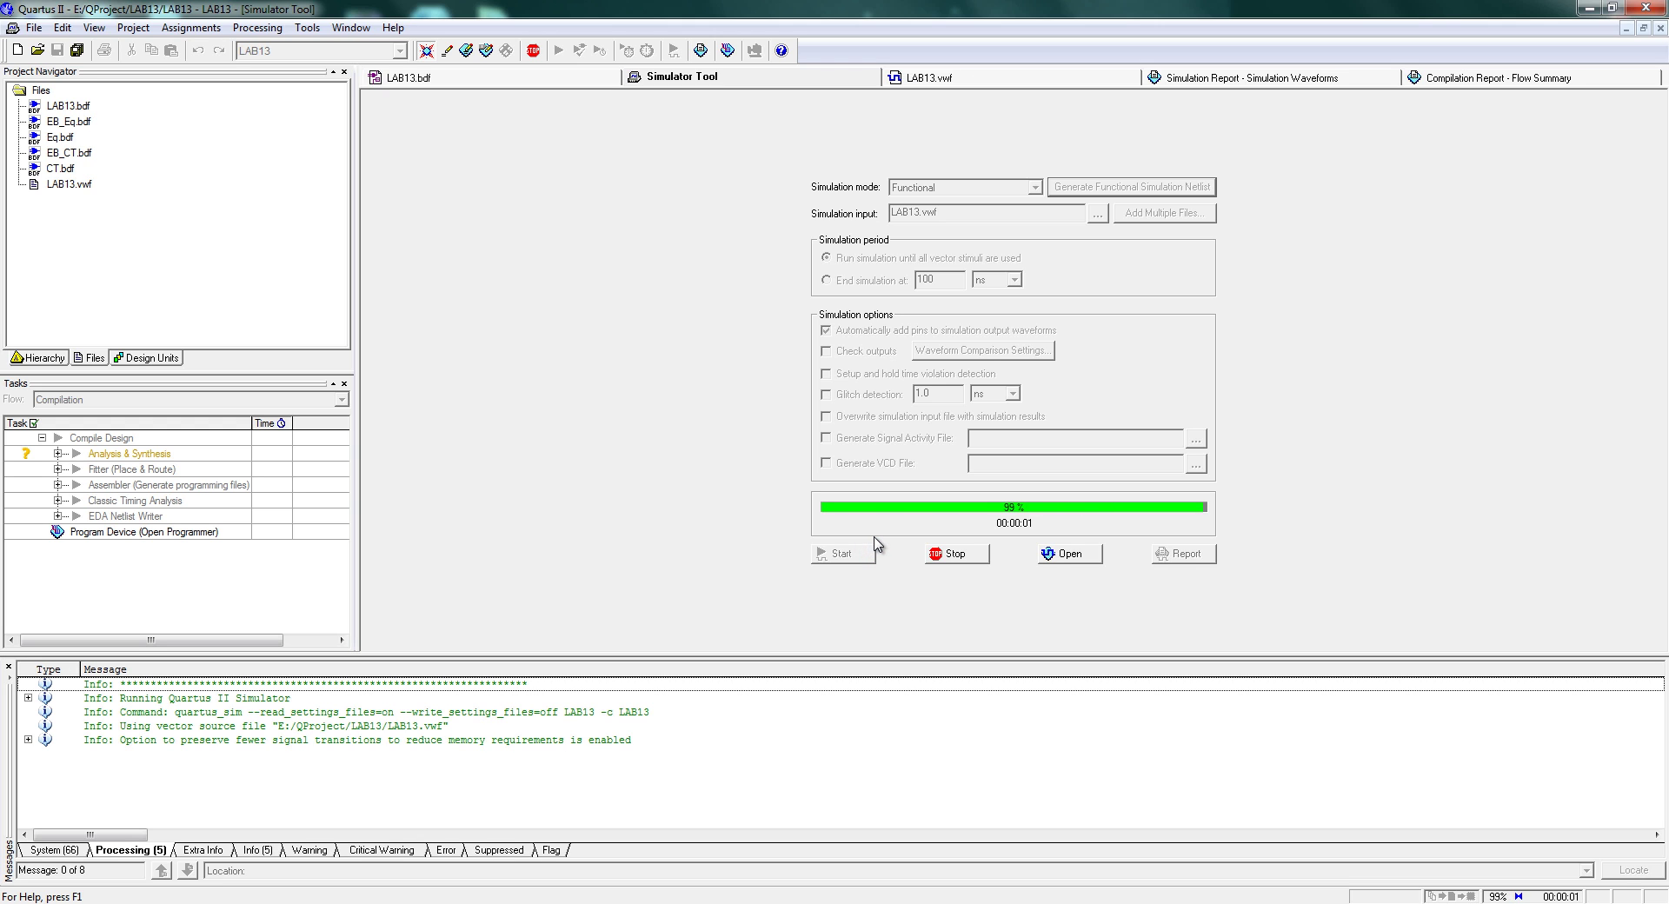
pyautogui.click(919, 504)
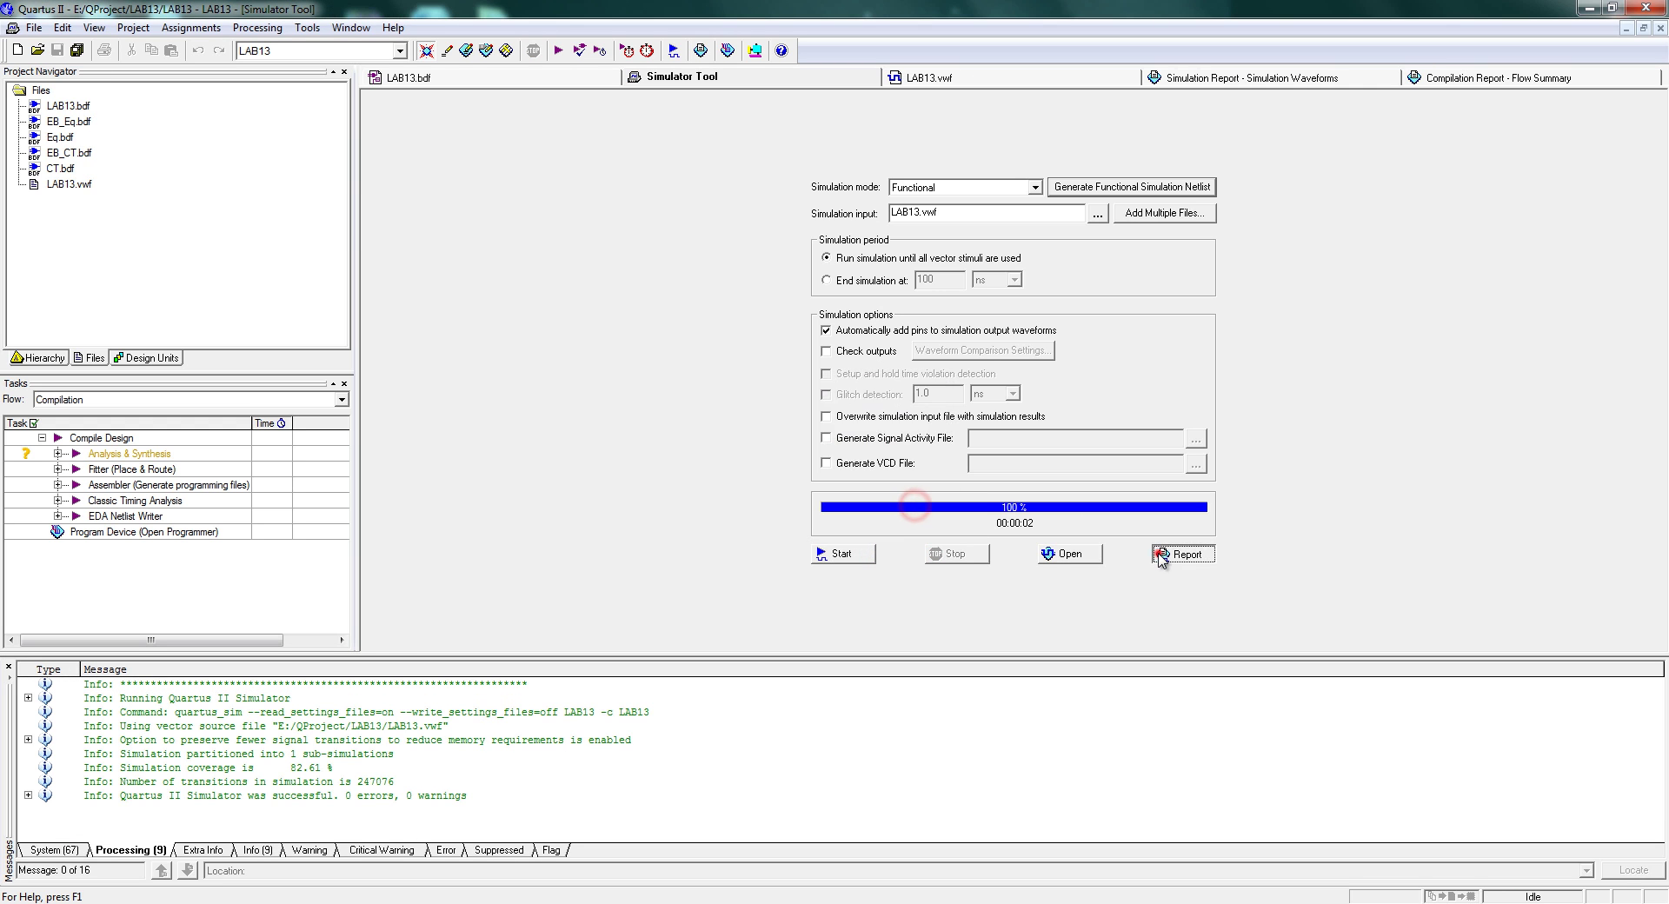
# Examine Q and Y from 0 ps in the new simulation report and return to the LAB13.bdf schematic
pyautogui.click(1157, 552)
pyautogui.moveTo(627, 643); pyautogui.dragTo(618, 643)
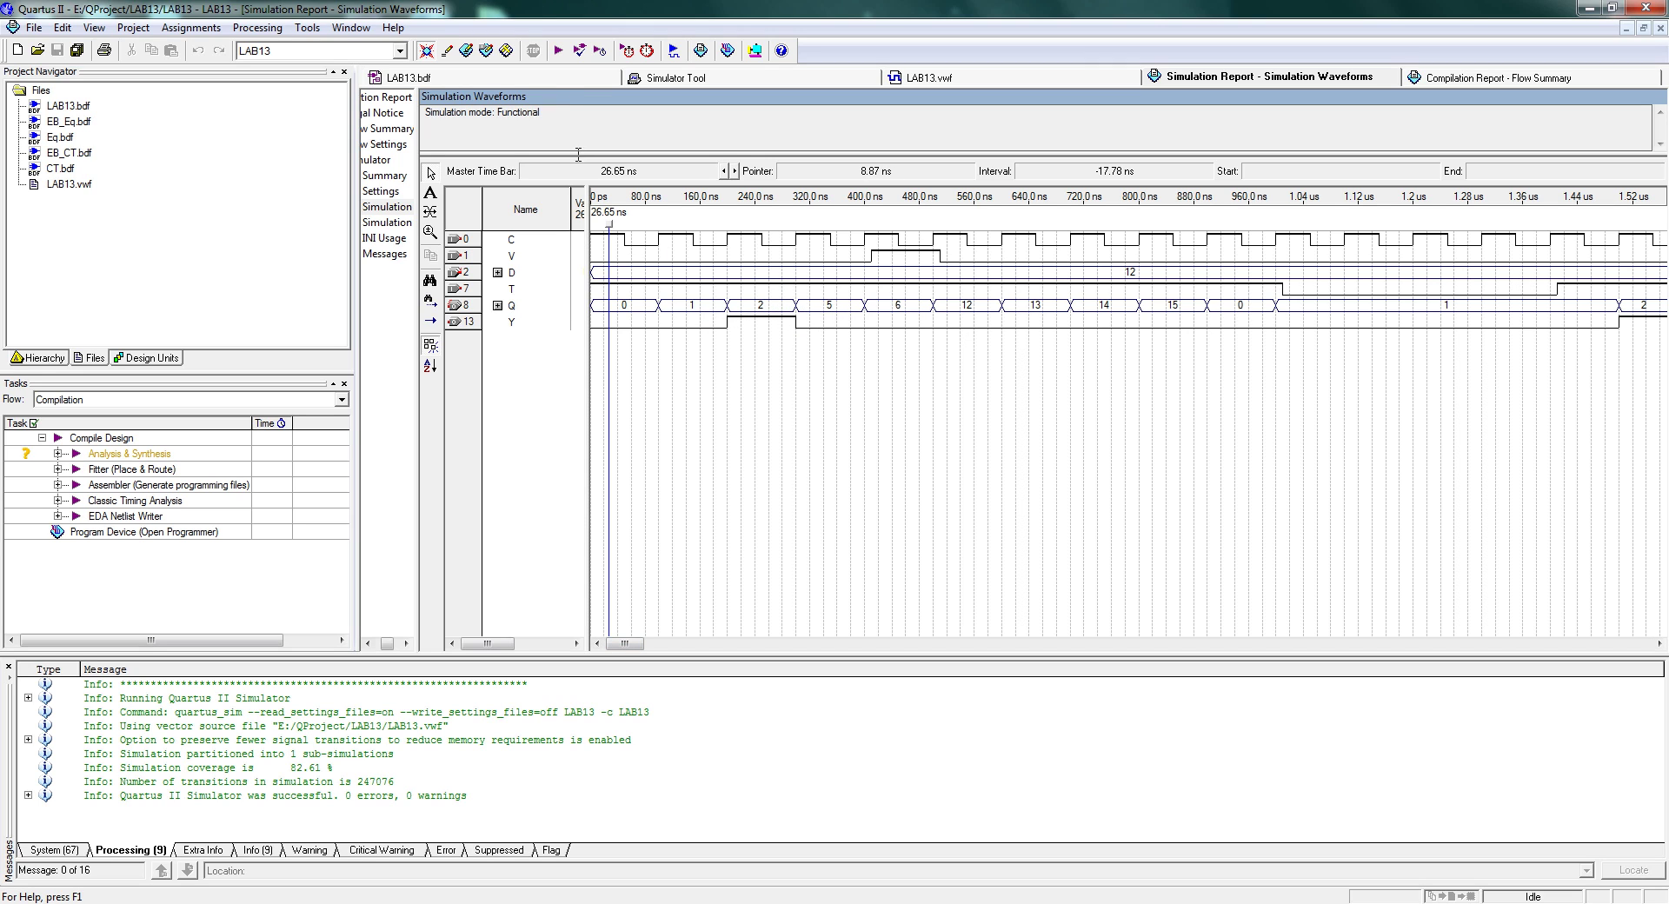
pyautogui.click(548, 83)
pyautogui.click(547, 231)
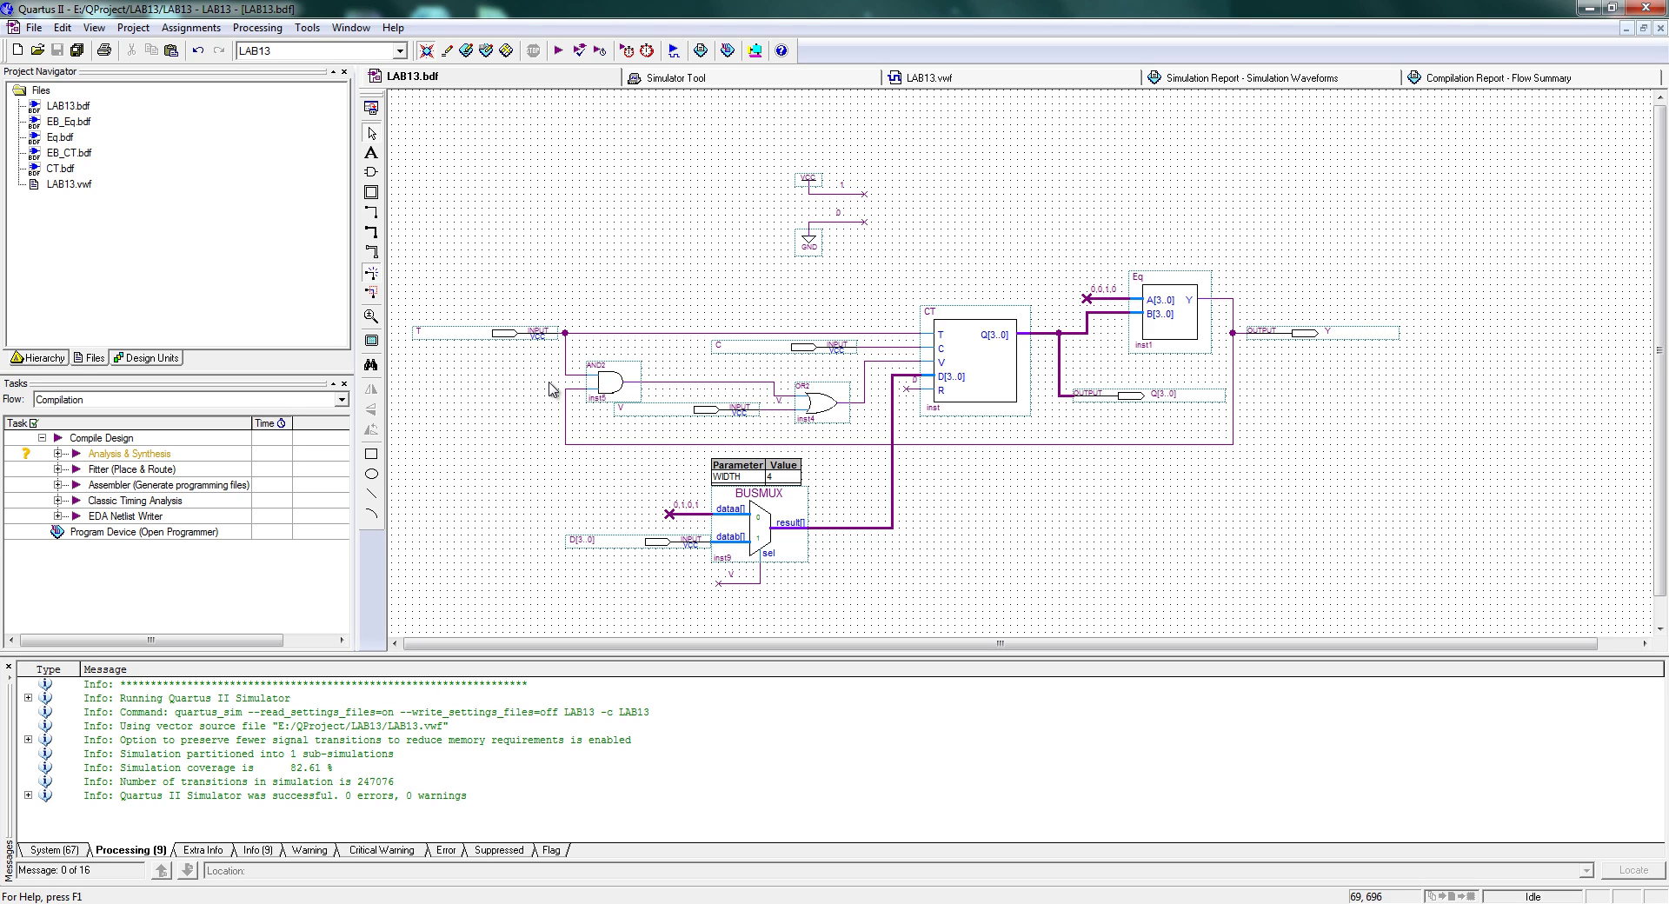
# Copy the Eq comparator above the original and move the 0,0,1,0 constant bus to the upper Eq's A[3..0] input
pyautogui.scroll(-2, 556, 382)
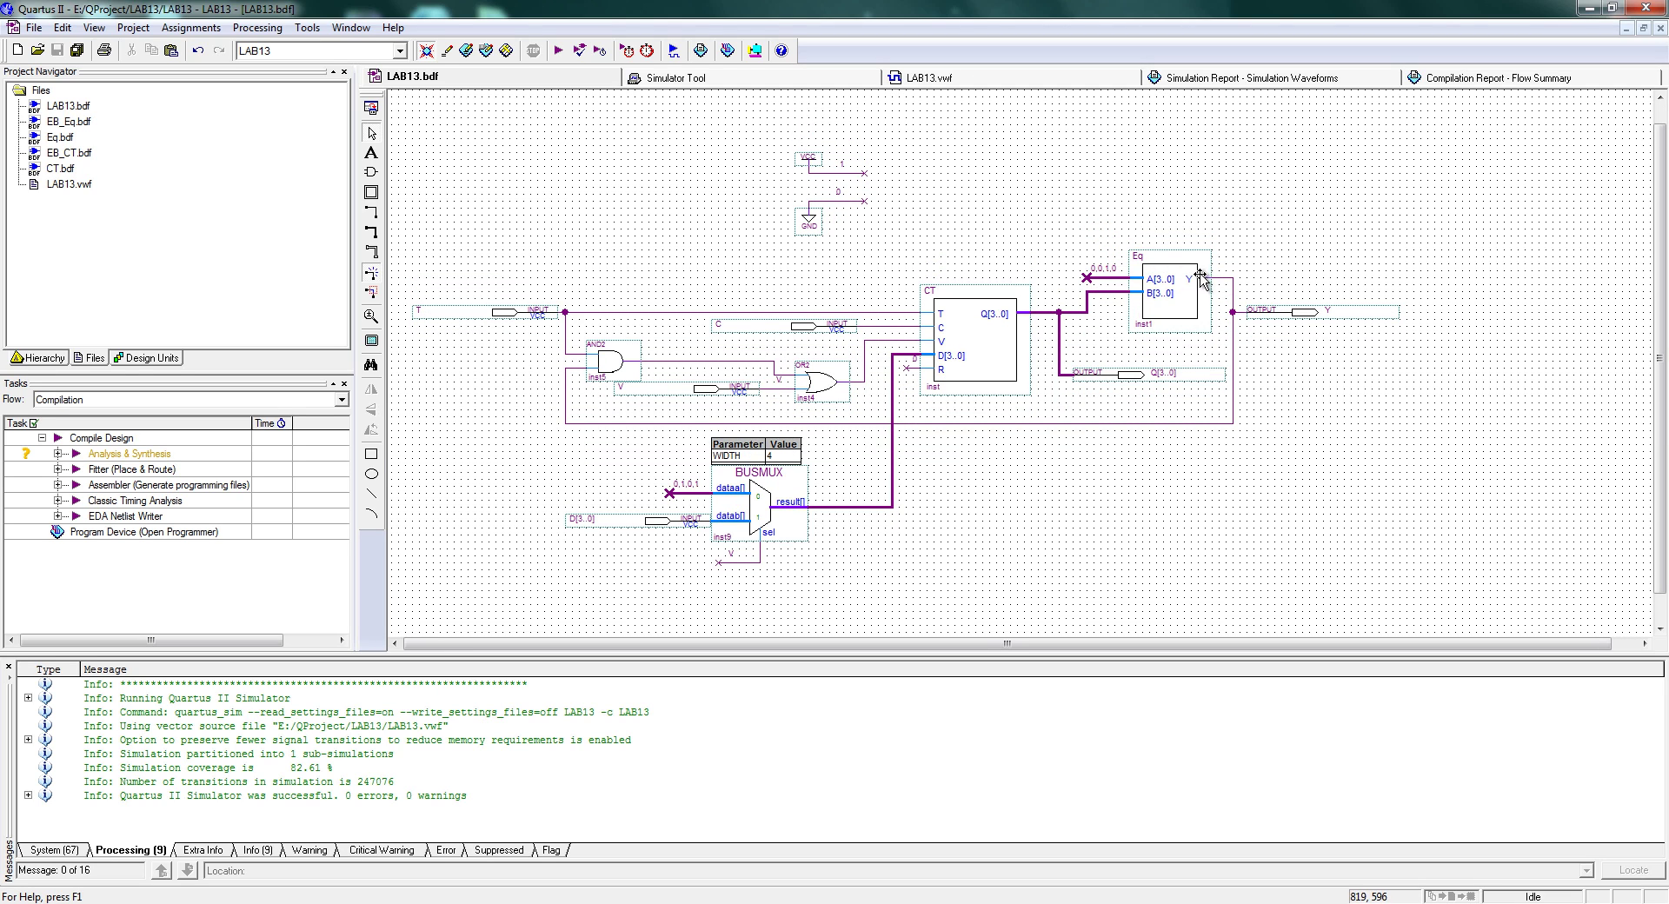
pyautogui.moveTo(1200, 276); pyautogui.dragTo(1185, 219)
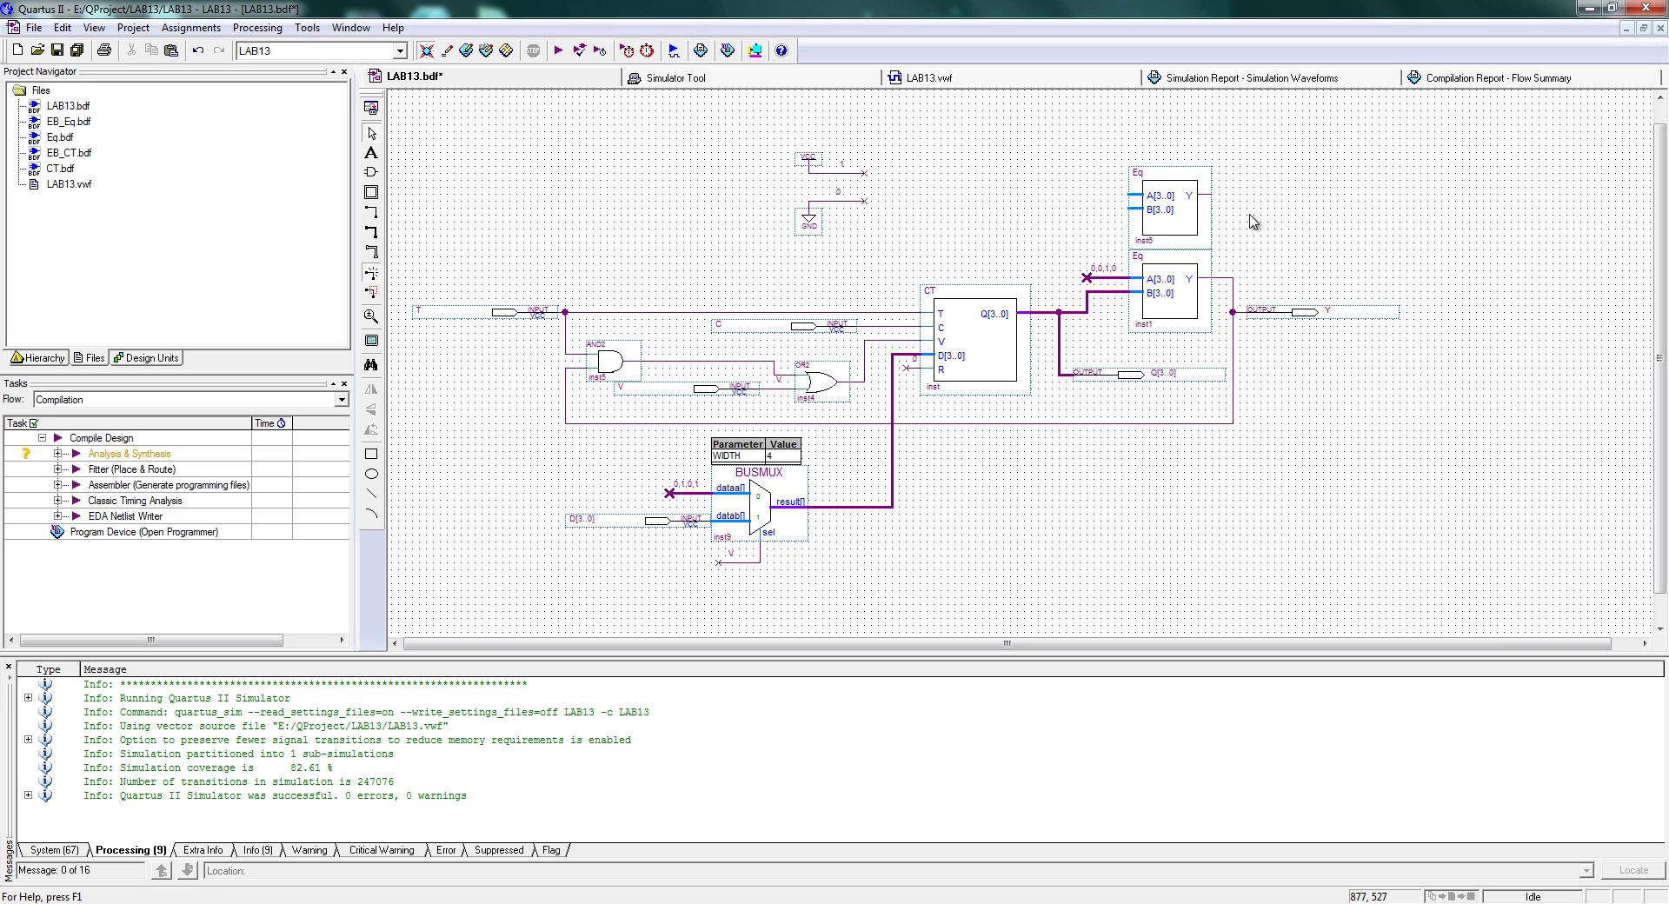
pyautogui.click(1100, 277)
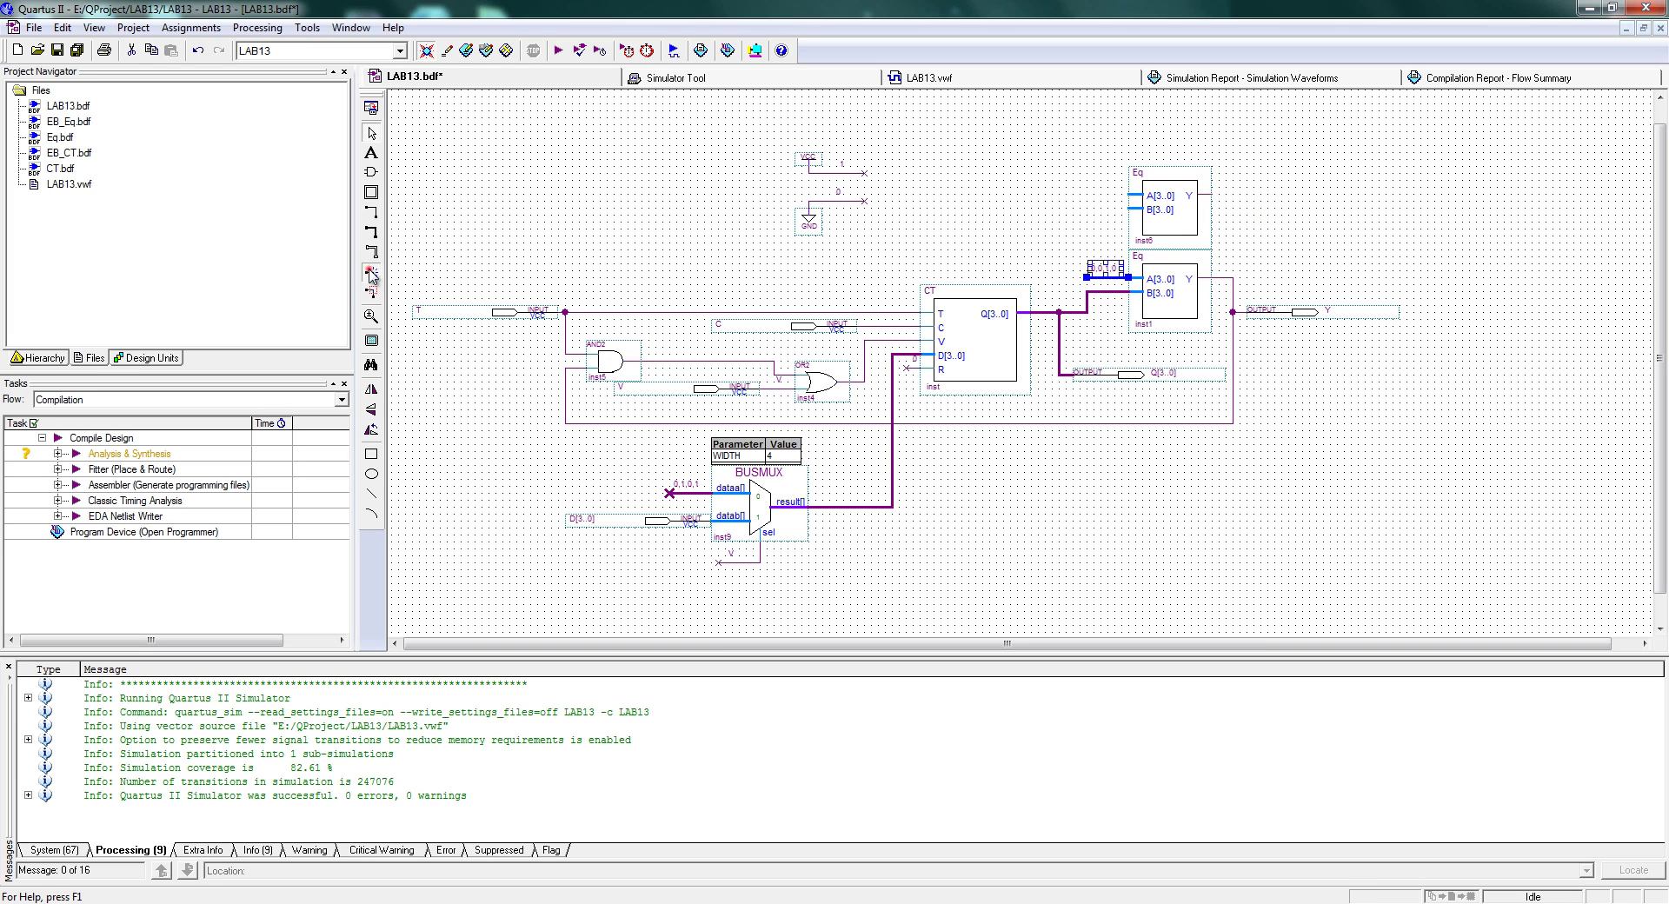
pyautogui.click(371, 272)
pyautogui.press('Up')
pyautogui.press('Up')
pyautogui.press('Up')
pyautogui.press('Up')
pyautogui.press('Up')
pyautogui.press('Up')
pyautogui.press('Up')
pyautogui.press('Up')
pyautogui.press('Up')
pyautogui.press('Up')
pyautogui.press('Up')
pyautogui.click(1036, 269)
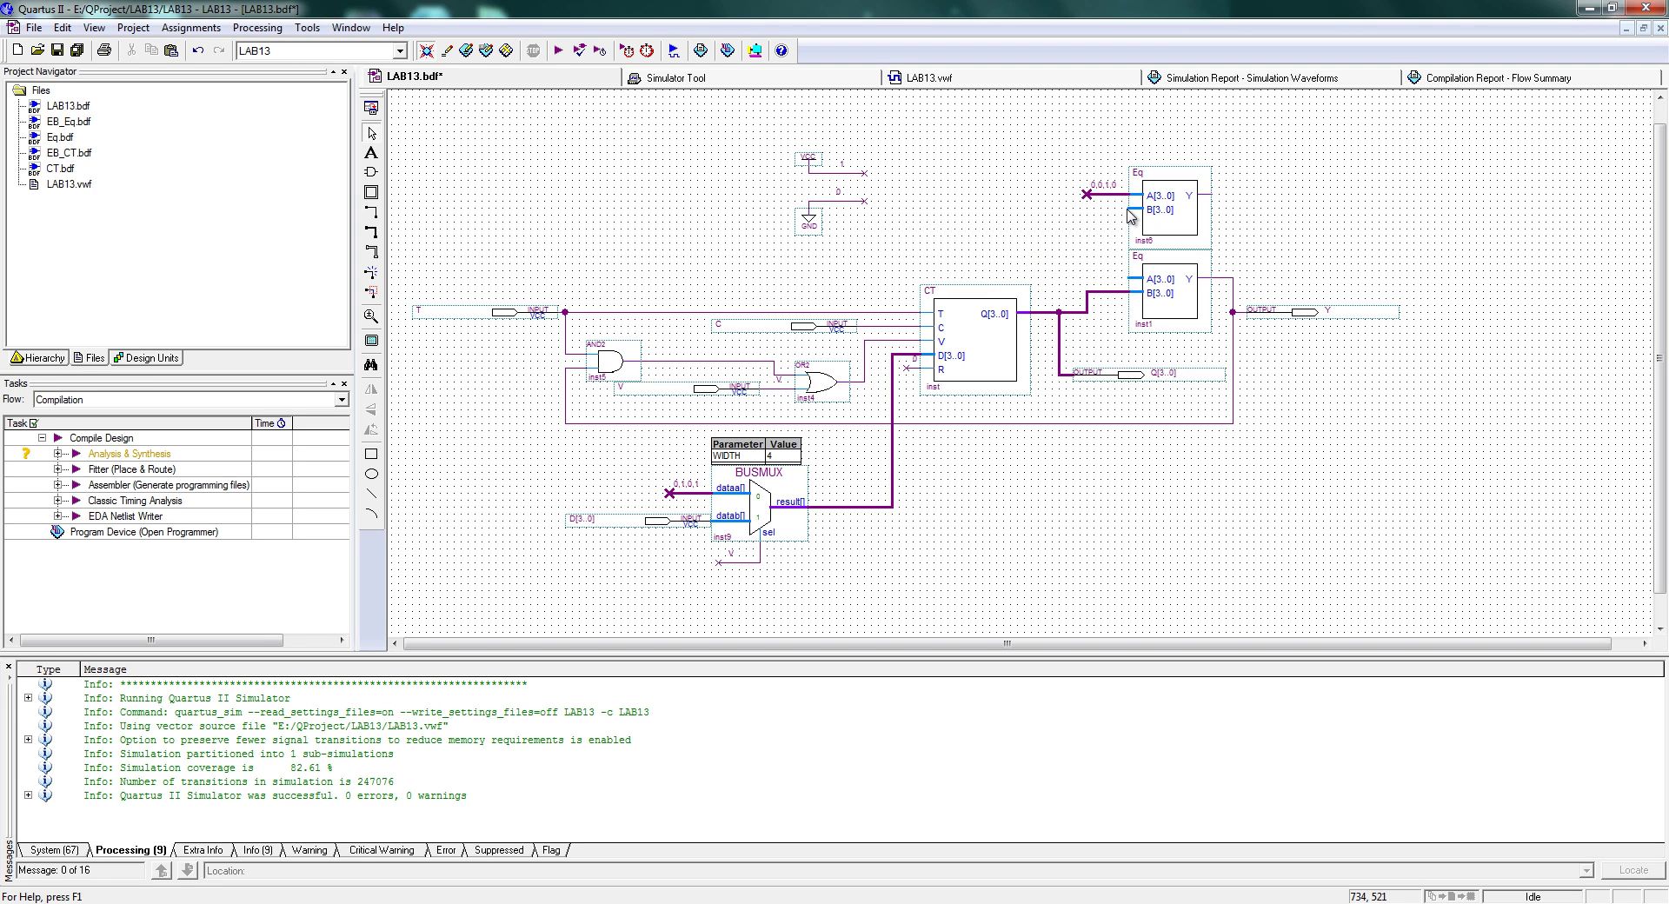
# Wire the upper Eq's B[3..0] input to the counter's Q bus, and copy the constant bus to the lower Eq's A[3..0] labelled 0,1,1,1
pyautogui.moveTo(1128, 208)
pyautogui.mouseDown()
pyautogui.moveTo(1095, 306)
pyautogui.moveTo(1059, 312)
pyautogui.mouseUp()
pyautogui.click(1081, 252)
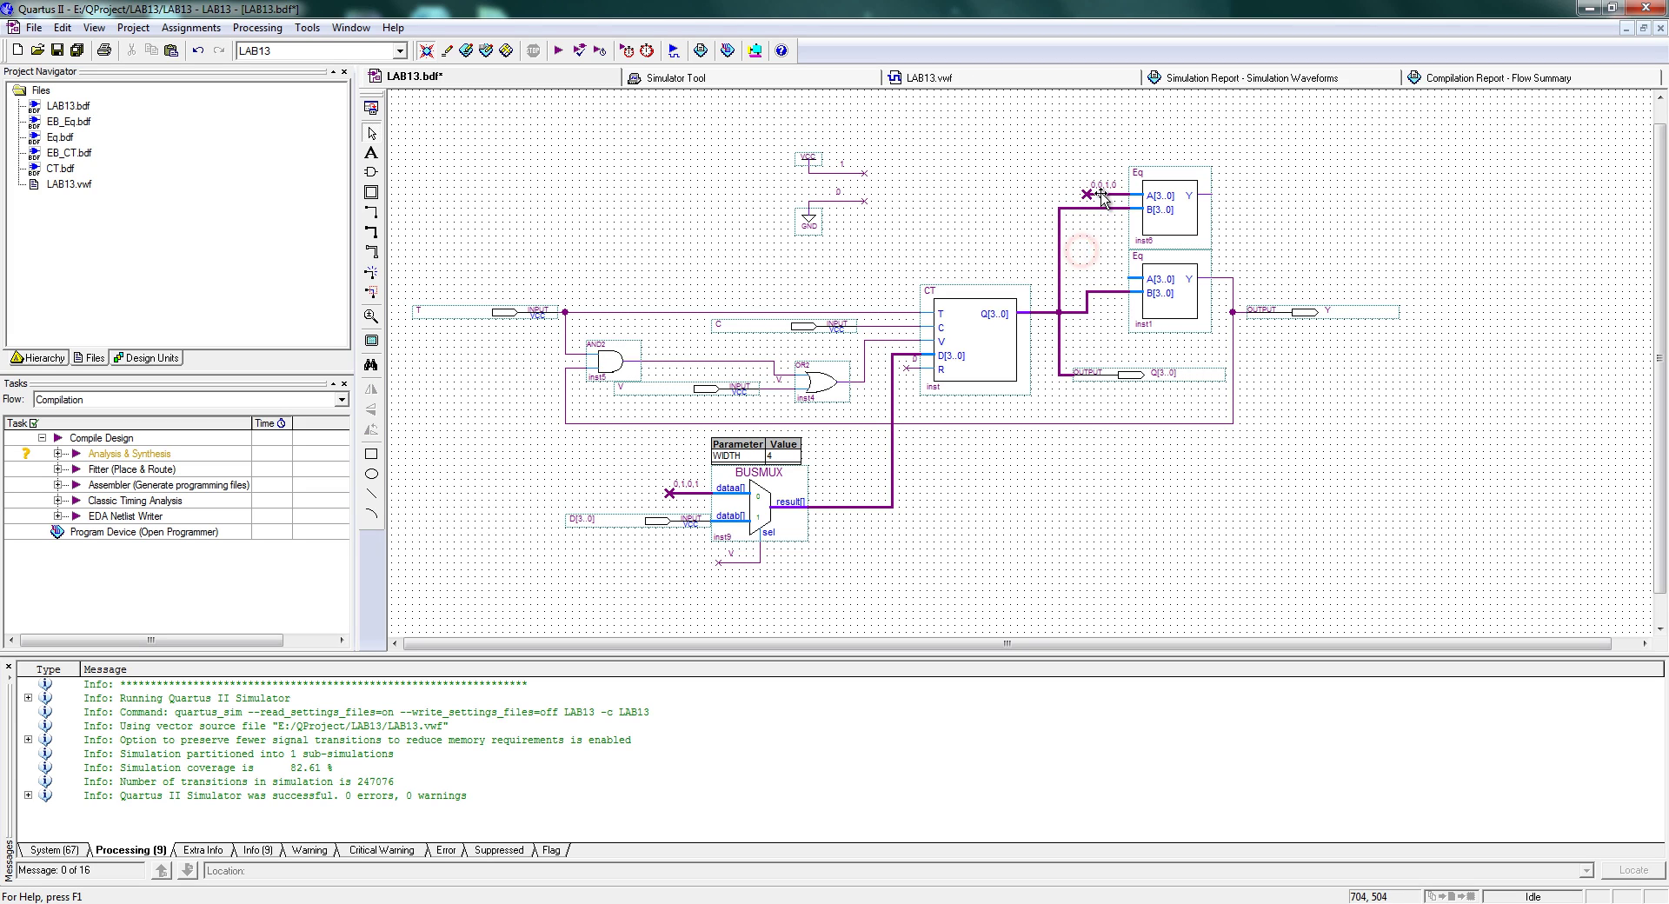
pyautogui.click(1102, 192)
pyautogui.keyDown('ctrl'); pyautogui.moveTo(1102, 193); pyautogui.dragTo(1104, 277); pyautogui.keyUp('ctrl')
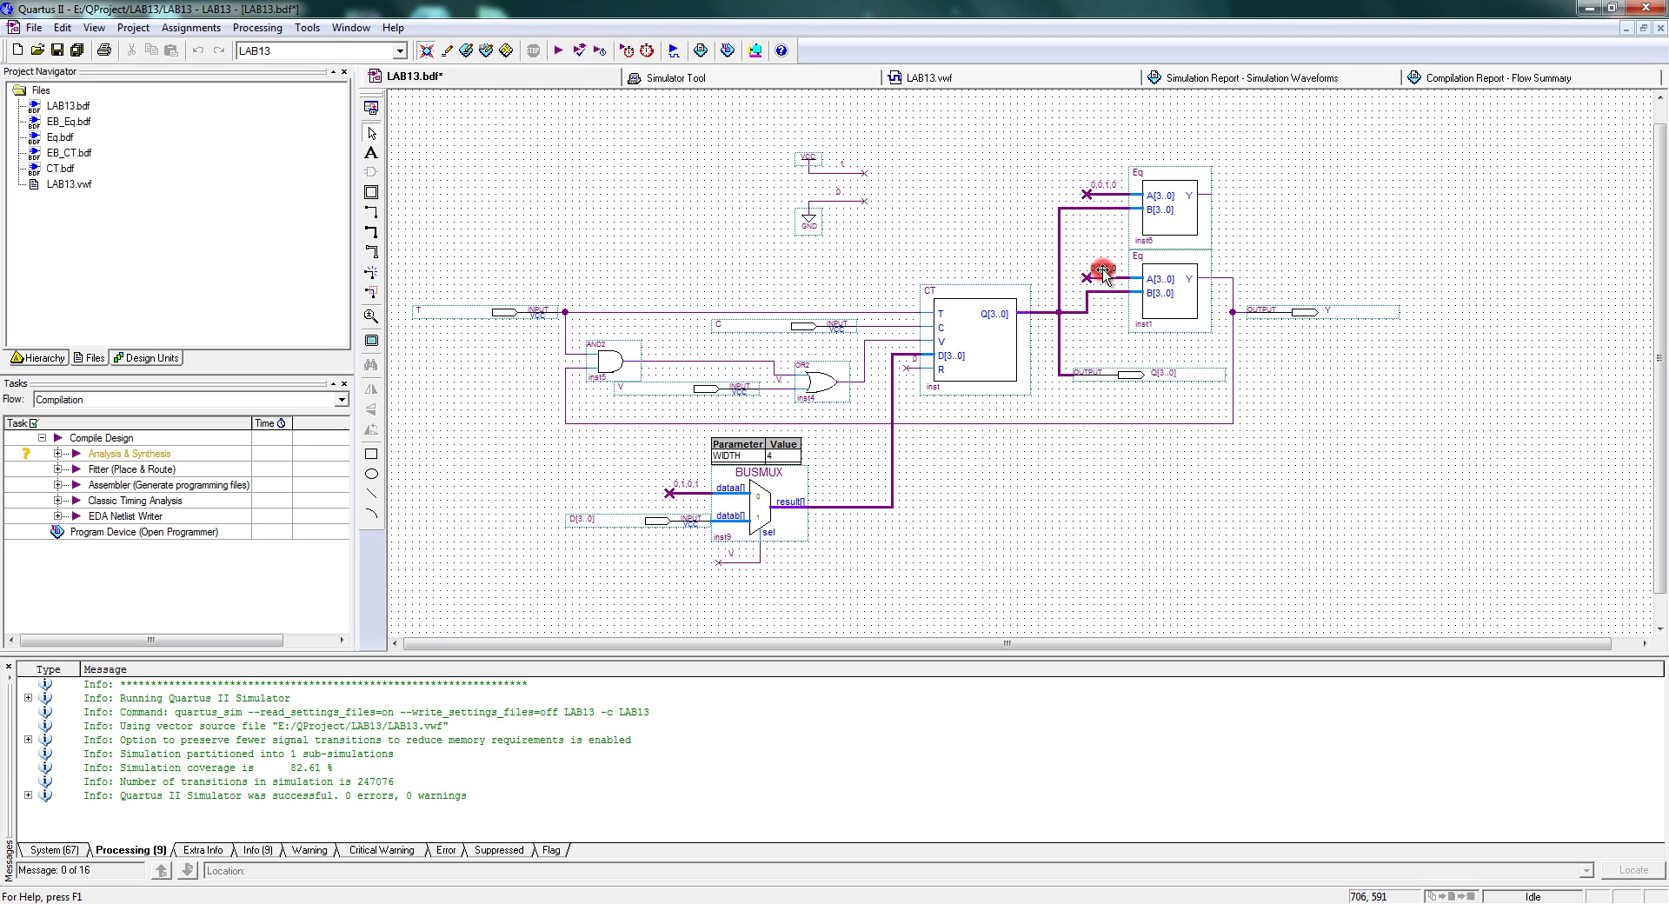
pyautogui.click(902, 251)
pyautogui.click(1382, 376)
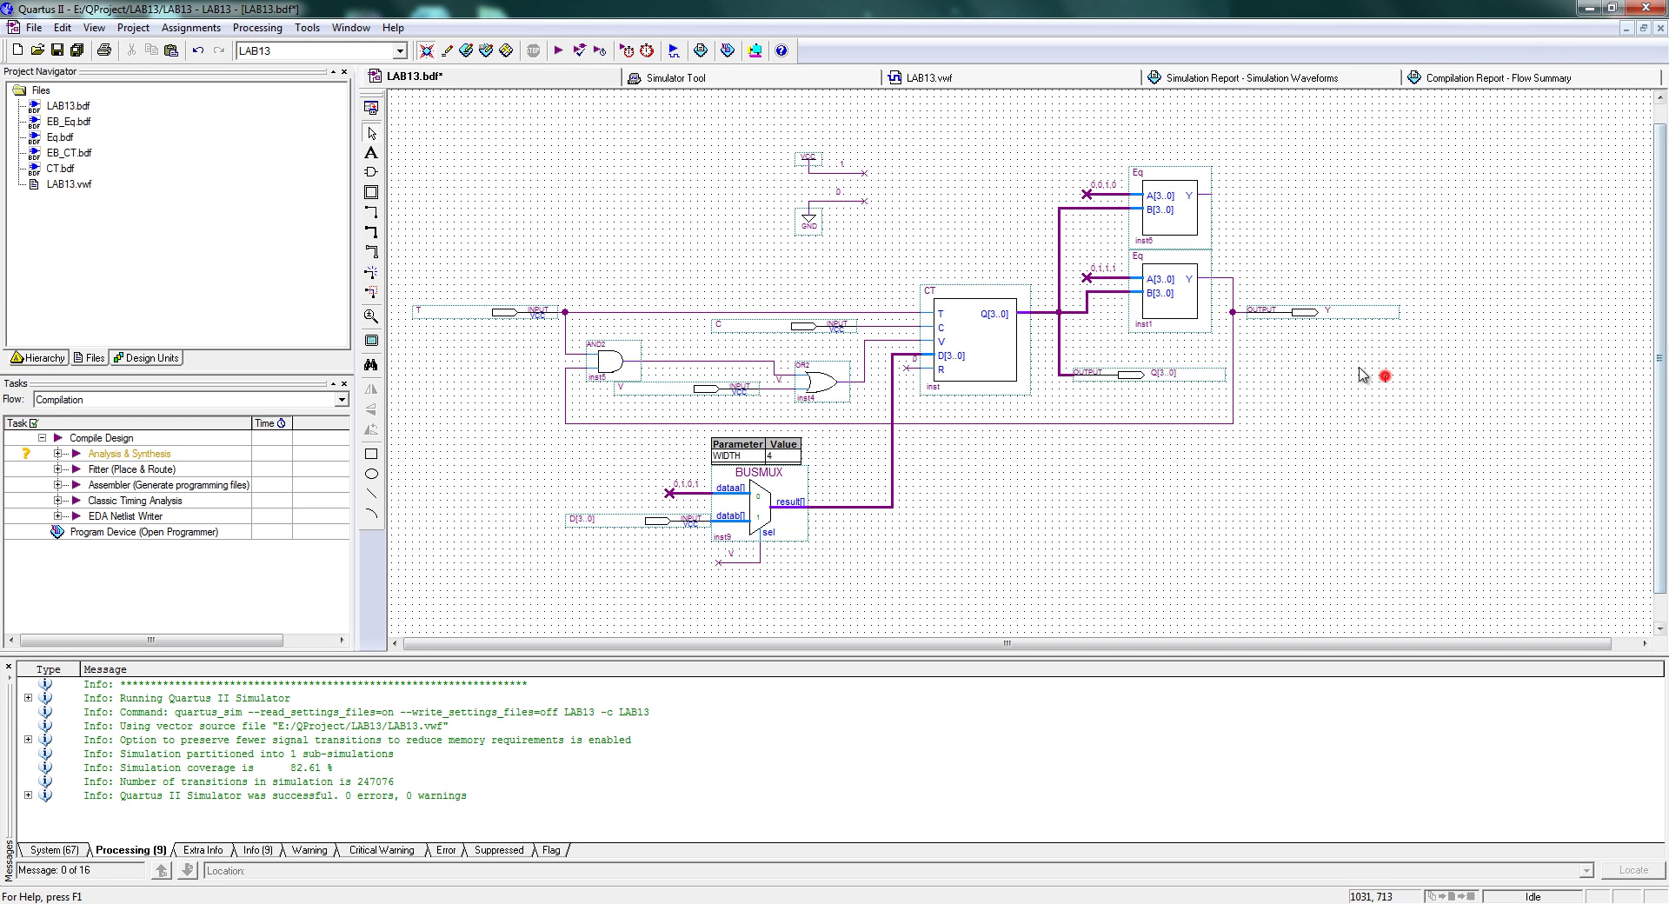
# Detach the Y output pin and place it farther right, and draw a wire from the upper Eq's Y output down past the comparators
pyautogui.moveTo(1293, 311); pyautogui.dragTo(1397, 311)
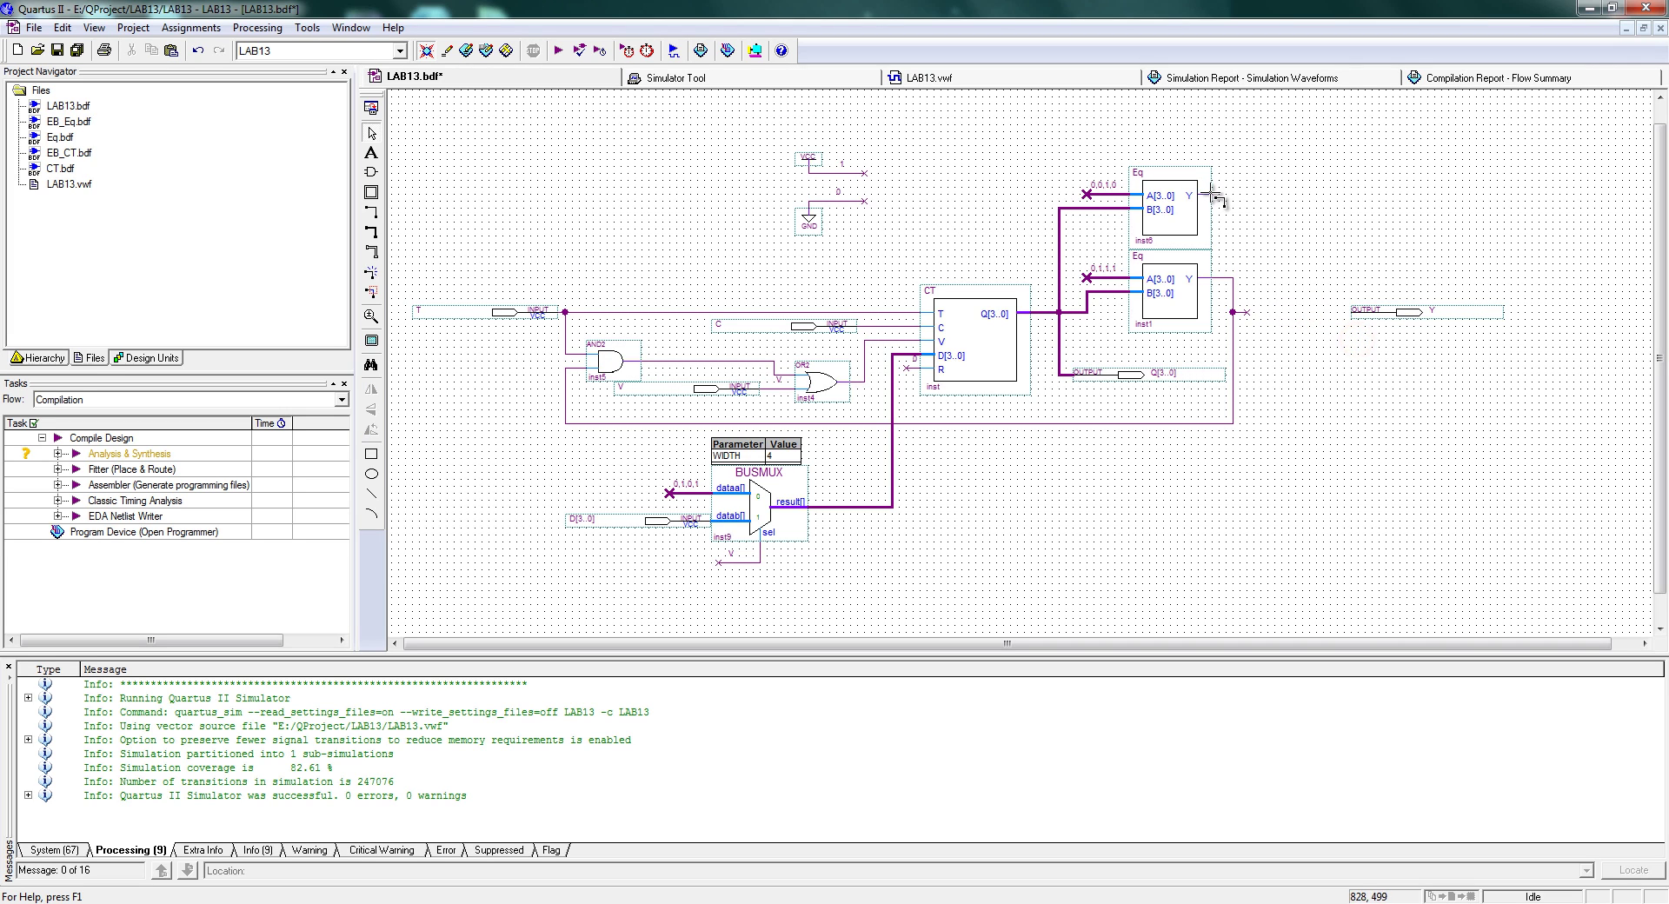
pyautogui.moveTo(1208, 195)
pyautogui.mouseDown()
pyautogui.moveTo(1283, 397)
pyautogui.moveTo(1309, 556)
pyautogui.mouseUp()
# Move the BUSMUX with its inputs farther below the counter, keeping its result bus connected to the counter's D[3..0] input
pyautogui.scroll(-2, 921, 470)
pyautogui.moveTo(533, 381); pyautogui.dragTo(959, 539)
pyautogui.moveTo(867, 450); pyautogui.dragTo(867, 512)
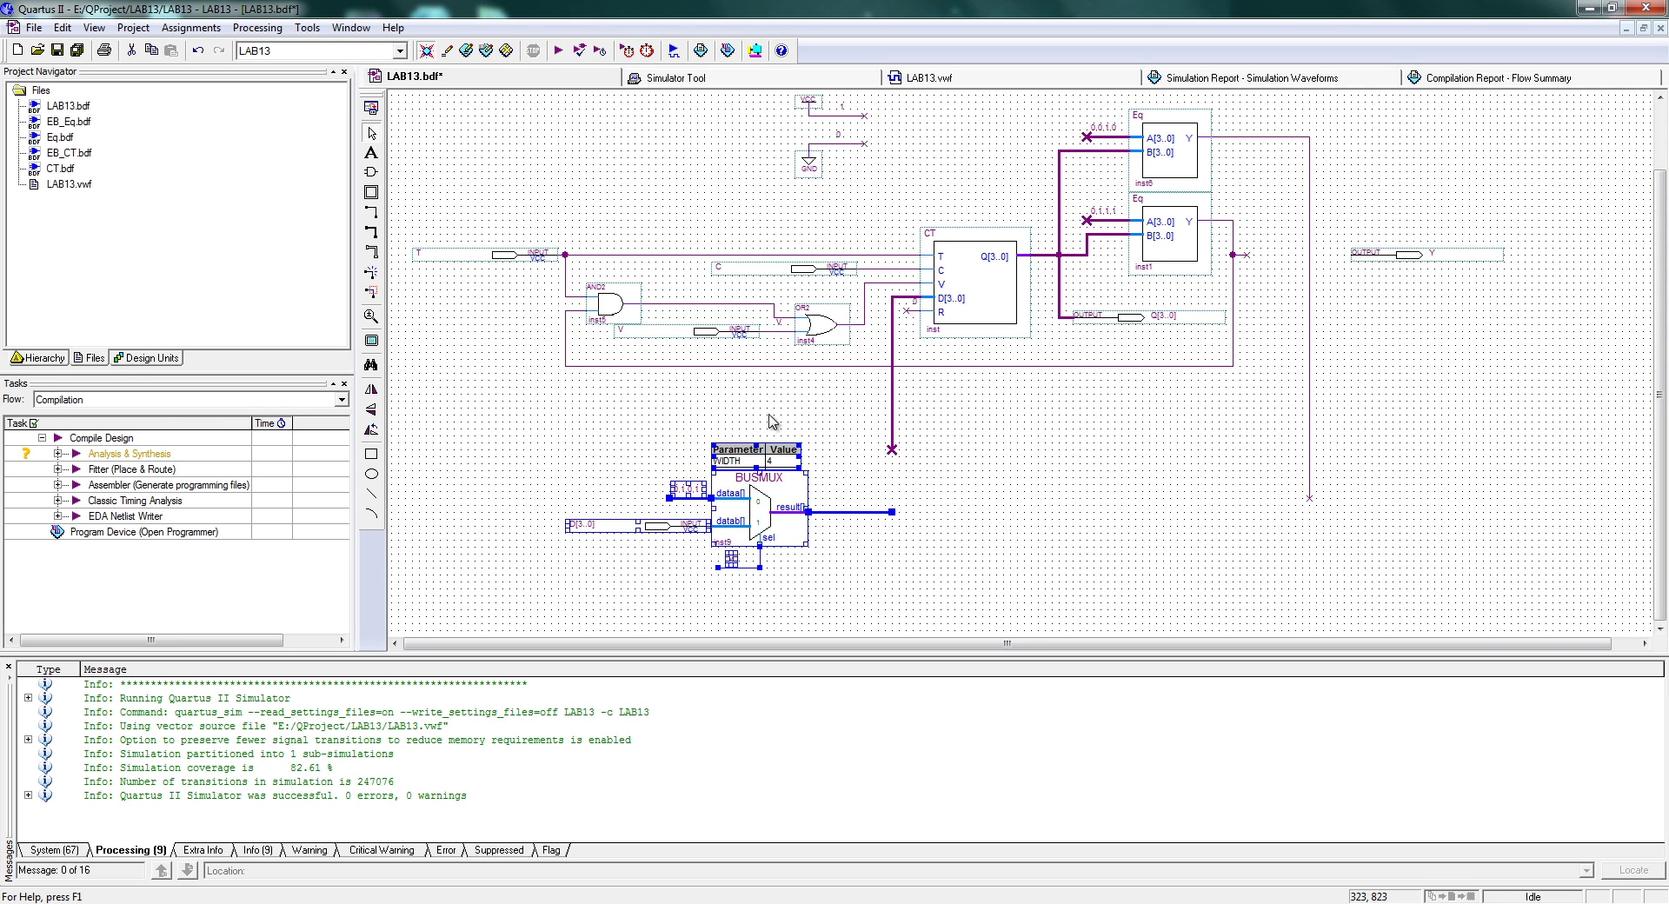
pyautogui.press('Up')
pyautogui.press('Up')
pyautogui.press('Up')
pyautogui.press('Up')
pyautogui.press('Up')
pyautogui.press('Up')
pyautogui.press('Up')
pyautogui.press('Up')
pyautogui.press('Up')
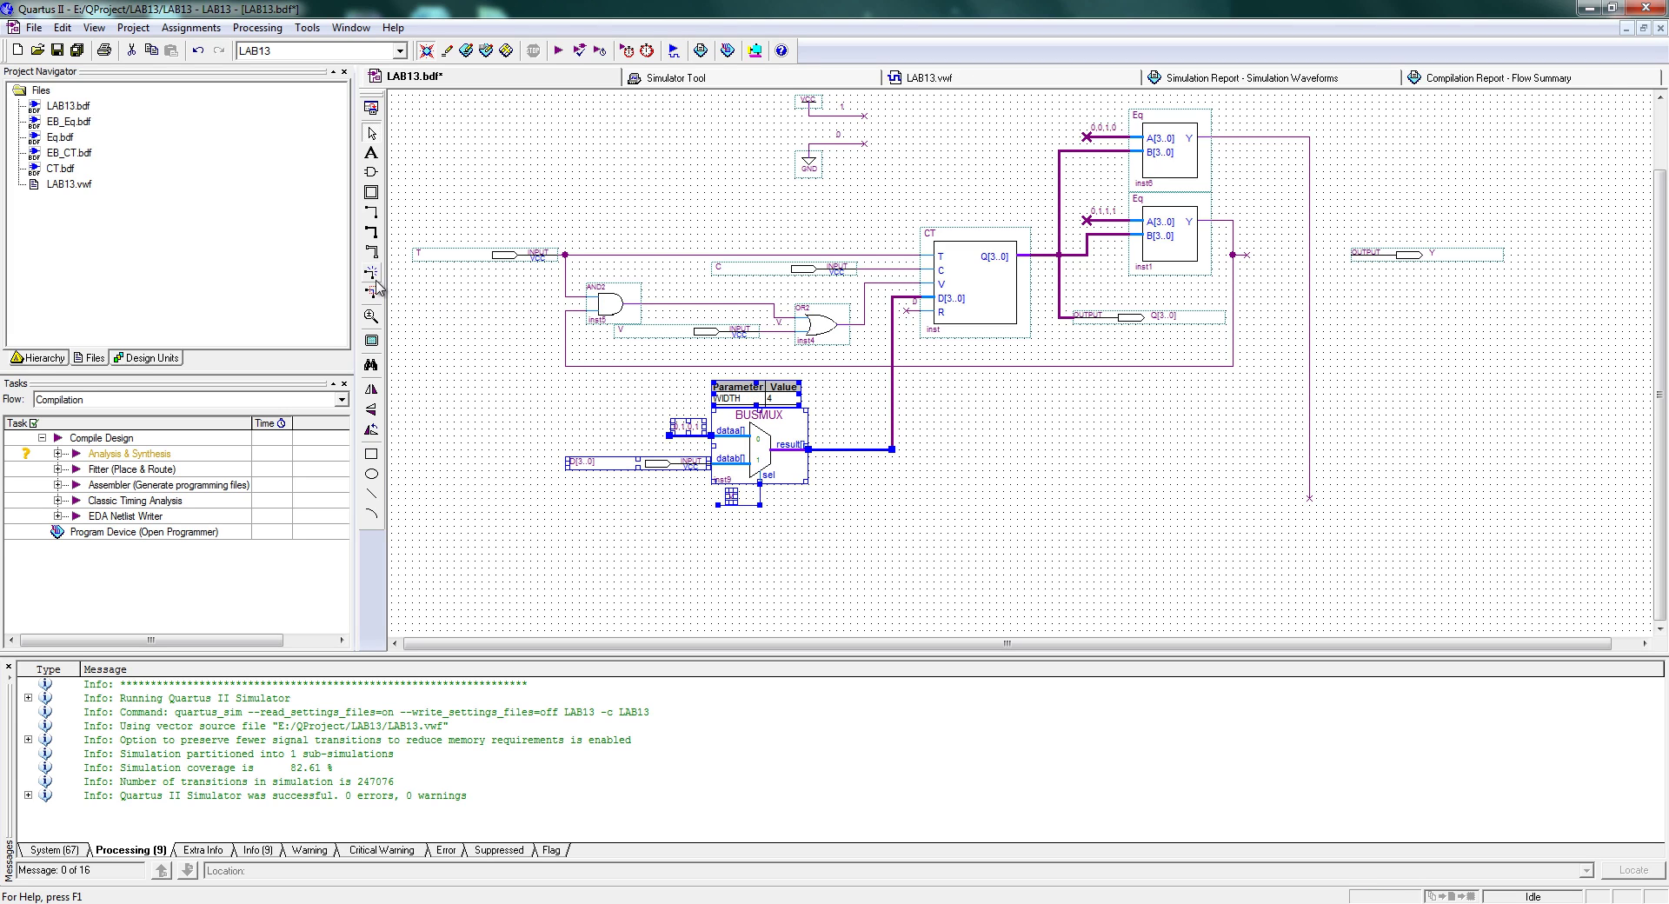
pyautogui.press('Down')
pyautogui.press('Down')
pyautogui.press('Down')
pyautogui.press('Down')
pyautogui.press('Down')
pyautogui.press('Down')
pyautogui.press('Down')
pyautogui.press('Down')
pyautogui.press('Down')
pyautogui.press('Down')
pyautogui.press('Down')
pyautogui.press('Down')
pyautogui.press('Down')
pyautogui.press('Down')
pyautogui.press('Down')
pyautogui.press('Down')
pyautogui.press('Down')
pyautogui.press('Down')
pyautogui.press('Down')
pyautogui.press('Down')
pyautogui.click(1071, 450)
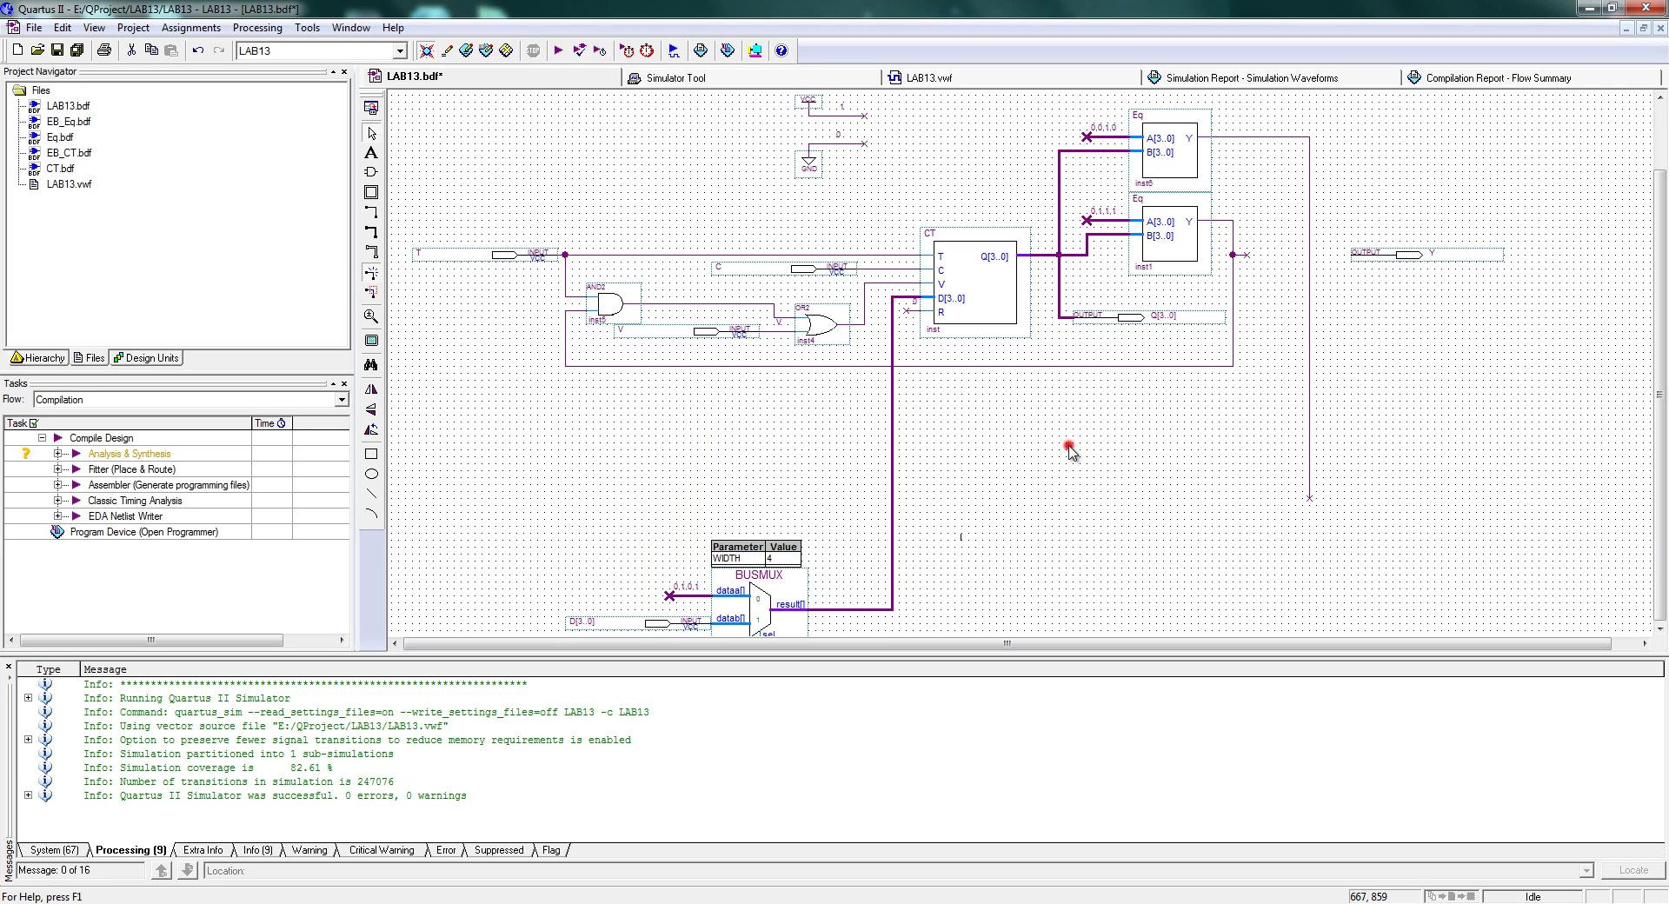
pyautogui.moveTo(1246, 255); pyautogui.dragTo(524, 429)
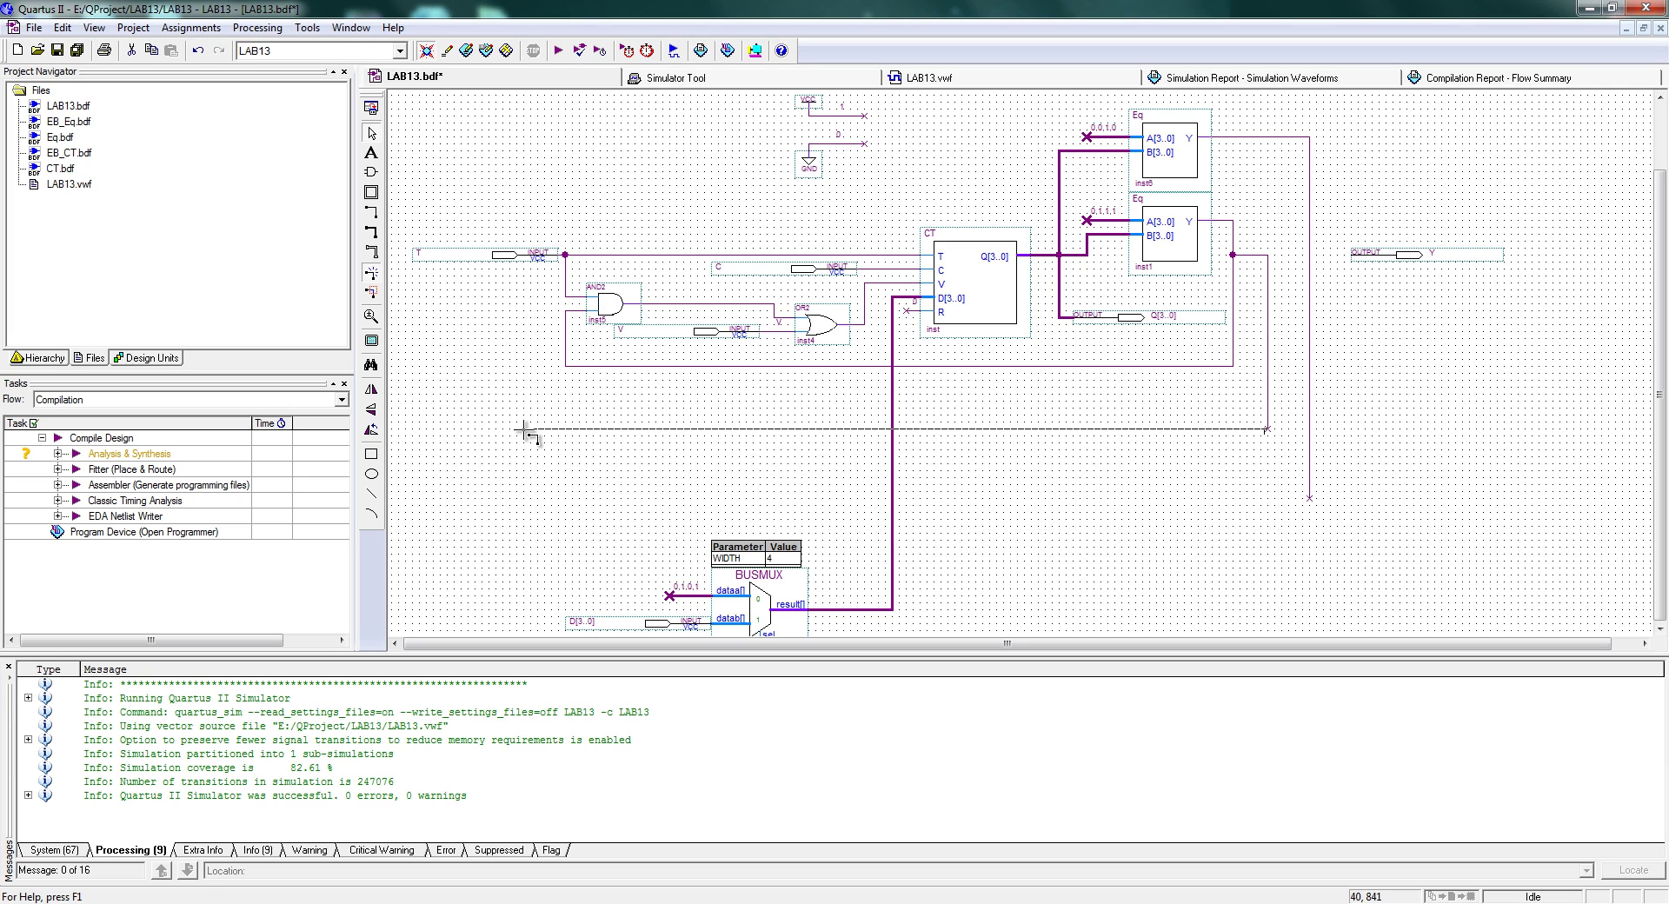
pyautogui.moveTo(524, 429); pyautogui.dragTo(1267, 429)
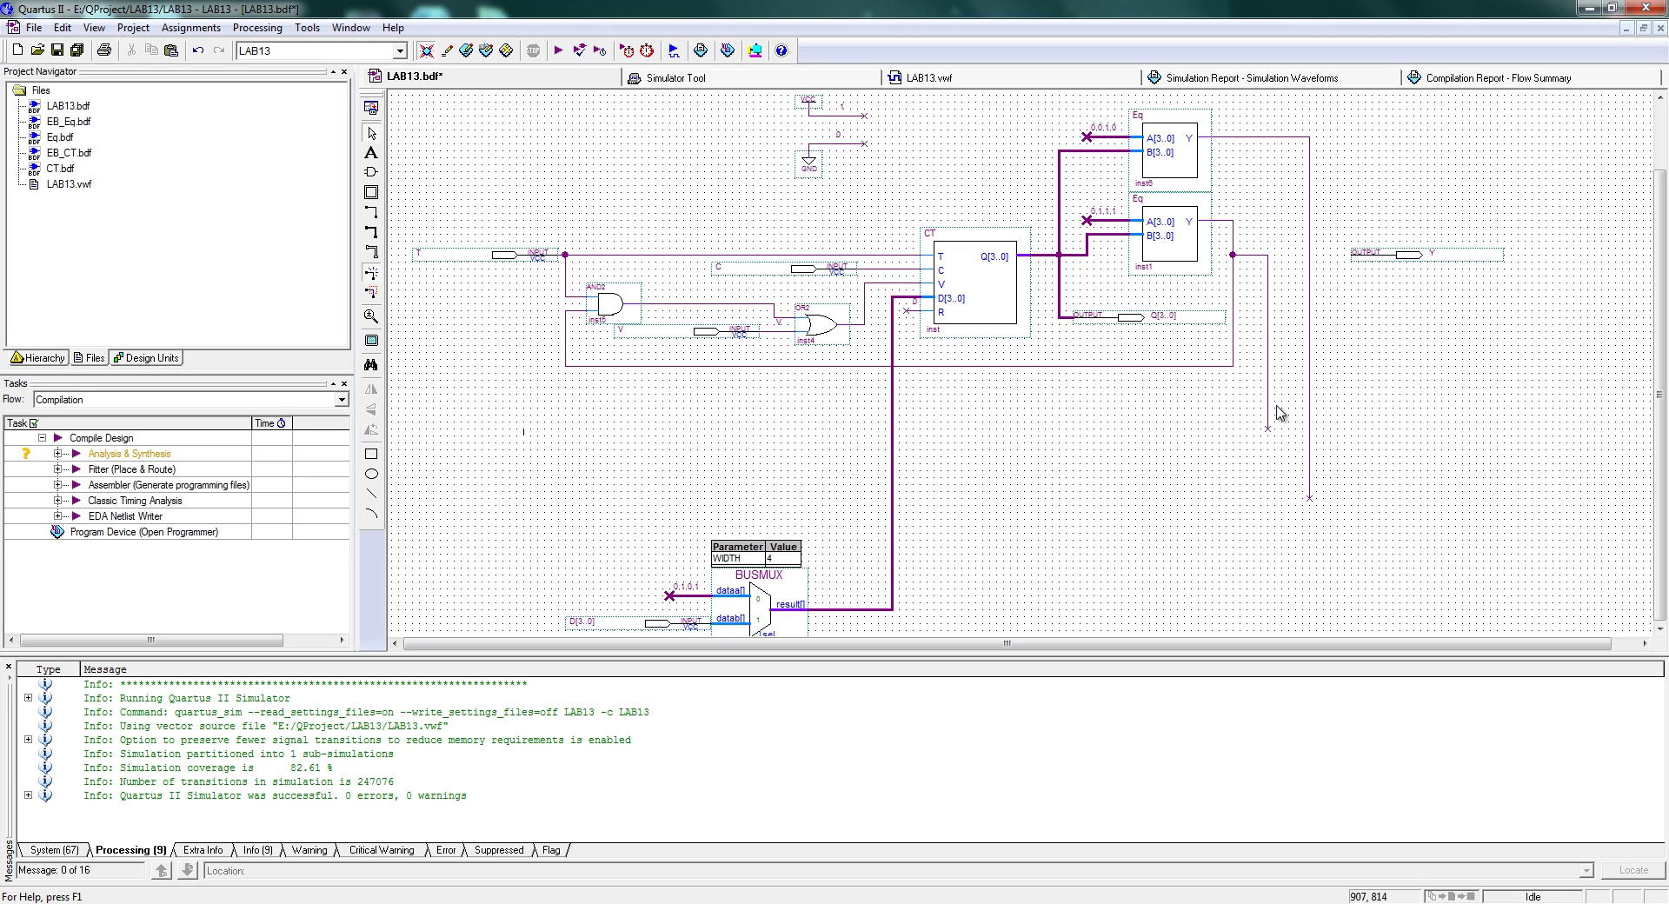
pyautogui.click(1268, 394)
pyautogui.press('Delete')
# Route the upper Eq's Y wire back below the existing feedback wire, and copy the OR2 gate to the left of the AND2 gate
pyautogui.moveTo(1309, 498); pyautogui.dragTo(517, 407)
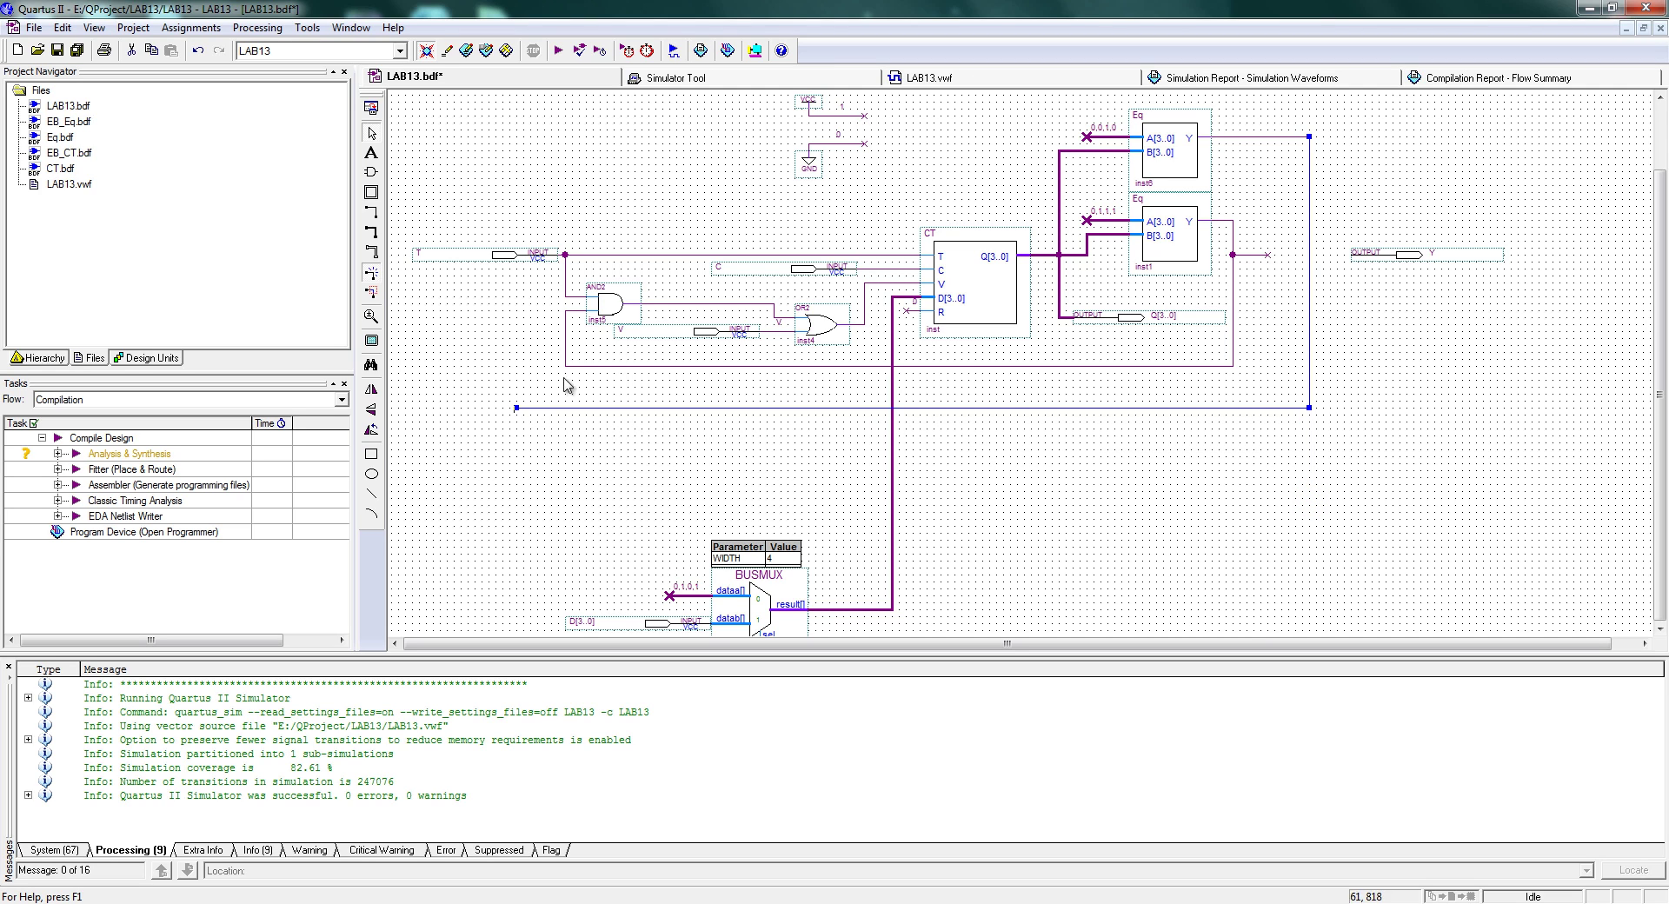
pyautogui.keyDown('ctrl'); pyautogui.moveTo(822, 328); pyautogui.dragTo(483, 331); pyautogui.keyUp('ctrl')
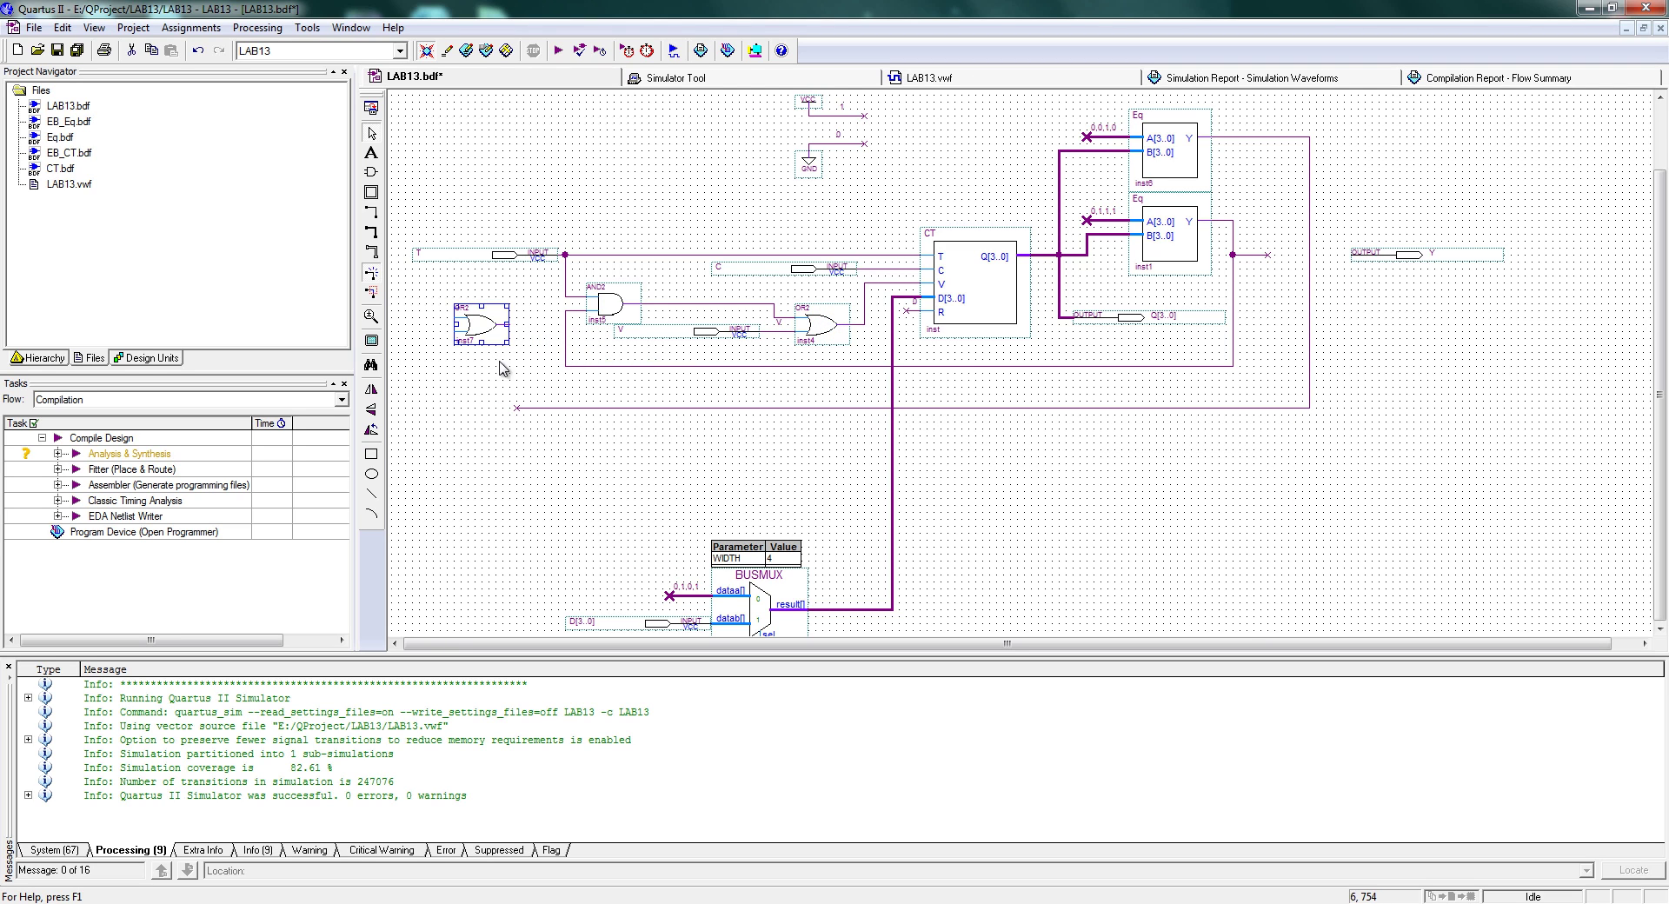
# Connect the lower Eq's feedback wire to the new OR2 gate's lower input and the upper Eq's wire to its upper input
pyautogui.click(567, 366)
pyautogui.moveTo(565, 366); pyautogui.dragTo(443, 331)
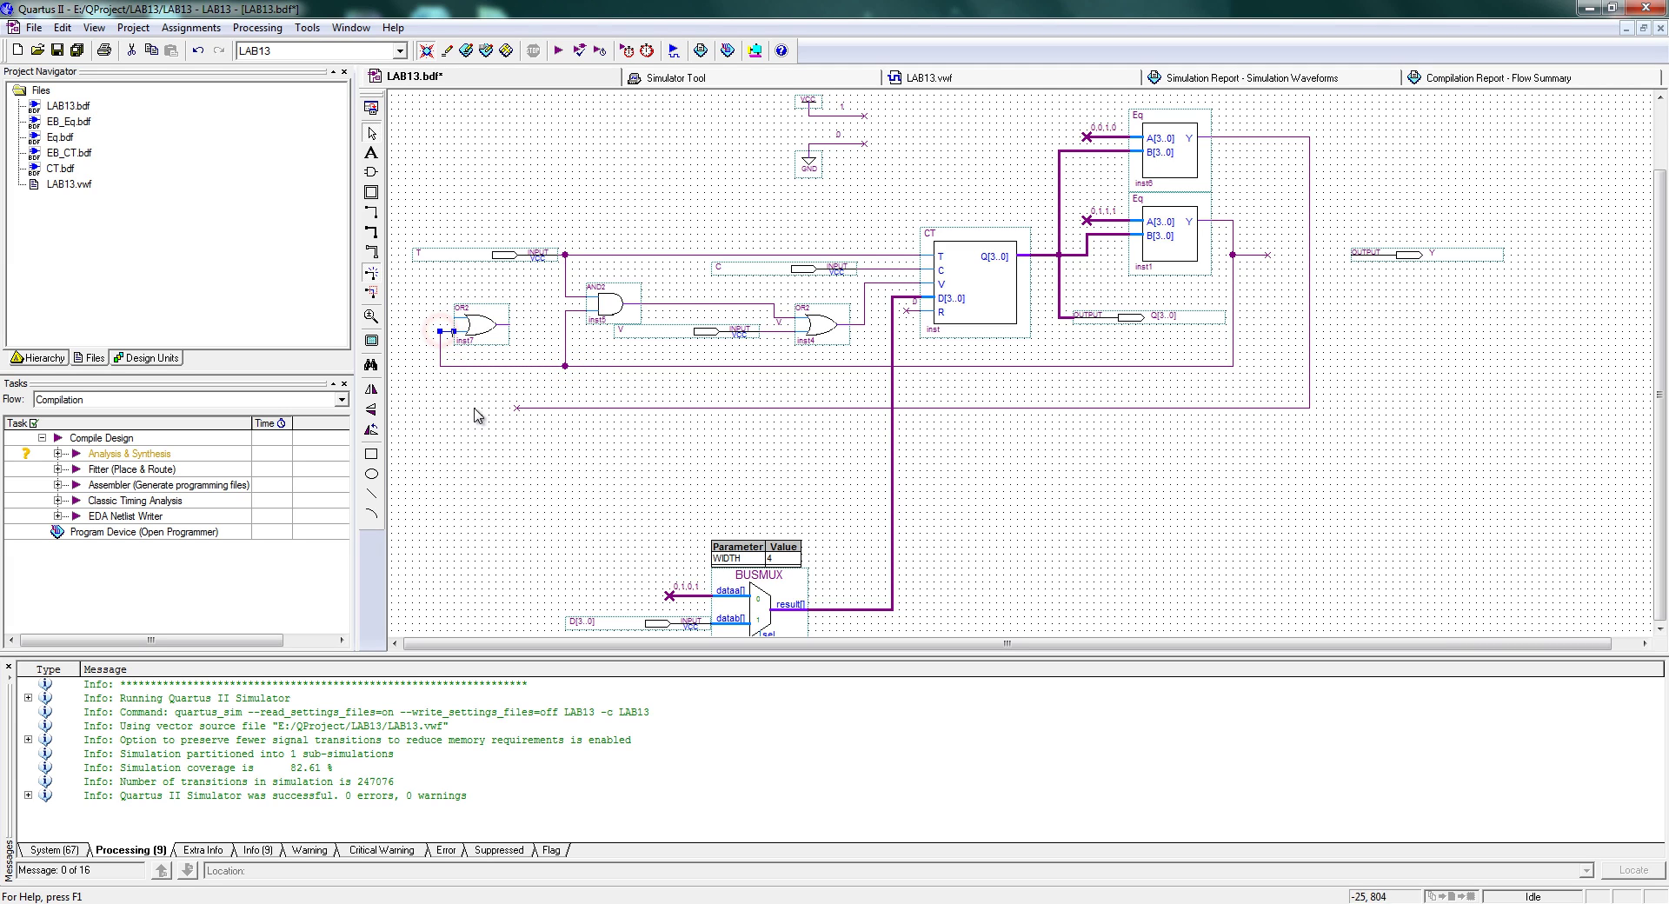
pyautogui.click(544, 408)
pyautogui.press('Up')
pyautogui.press('Up')
pyautogui.press('Up')
pyautogui.press('Up')
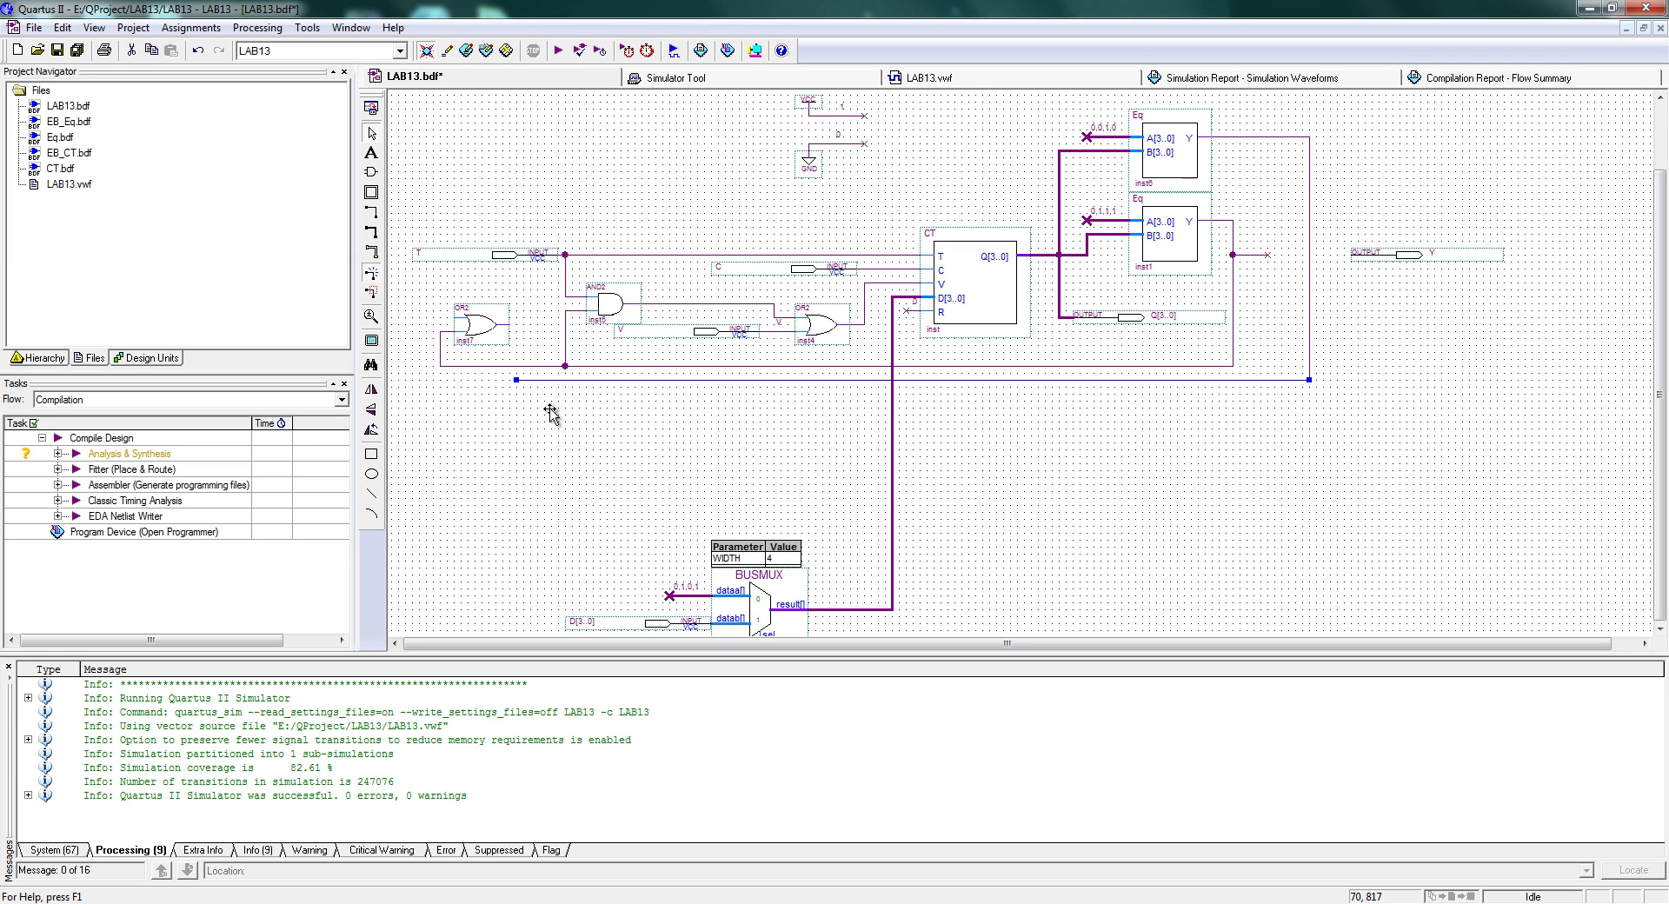
pyautogui.moveTo(440, 371)
pyautogui.mouseDown()
pyautogui.moveTo(431, 315)
pyautogui.moveTo(448, 321)
pyautogui.mouseUp()
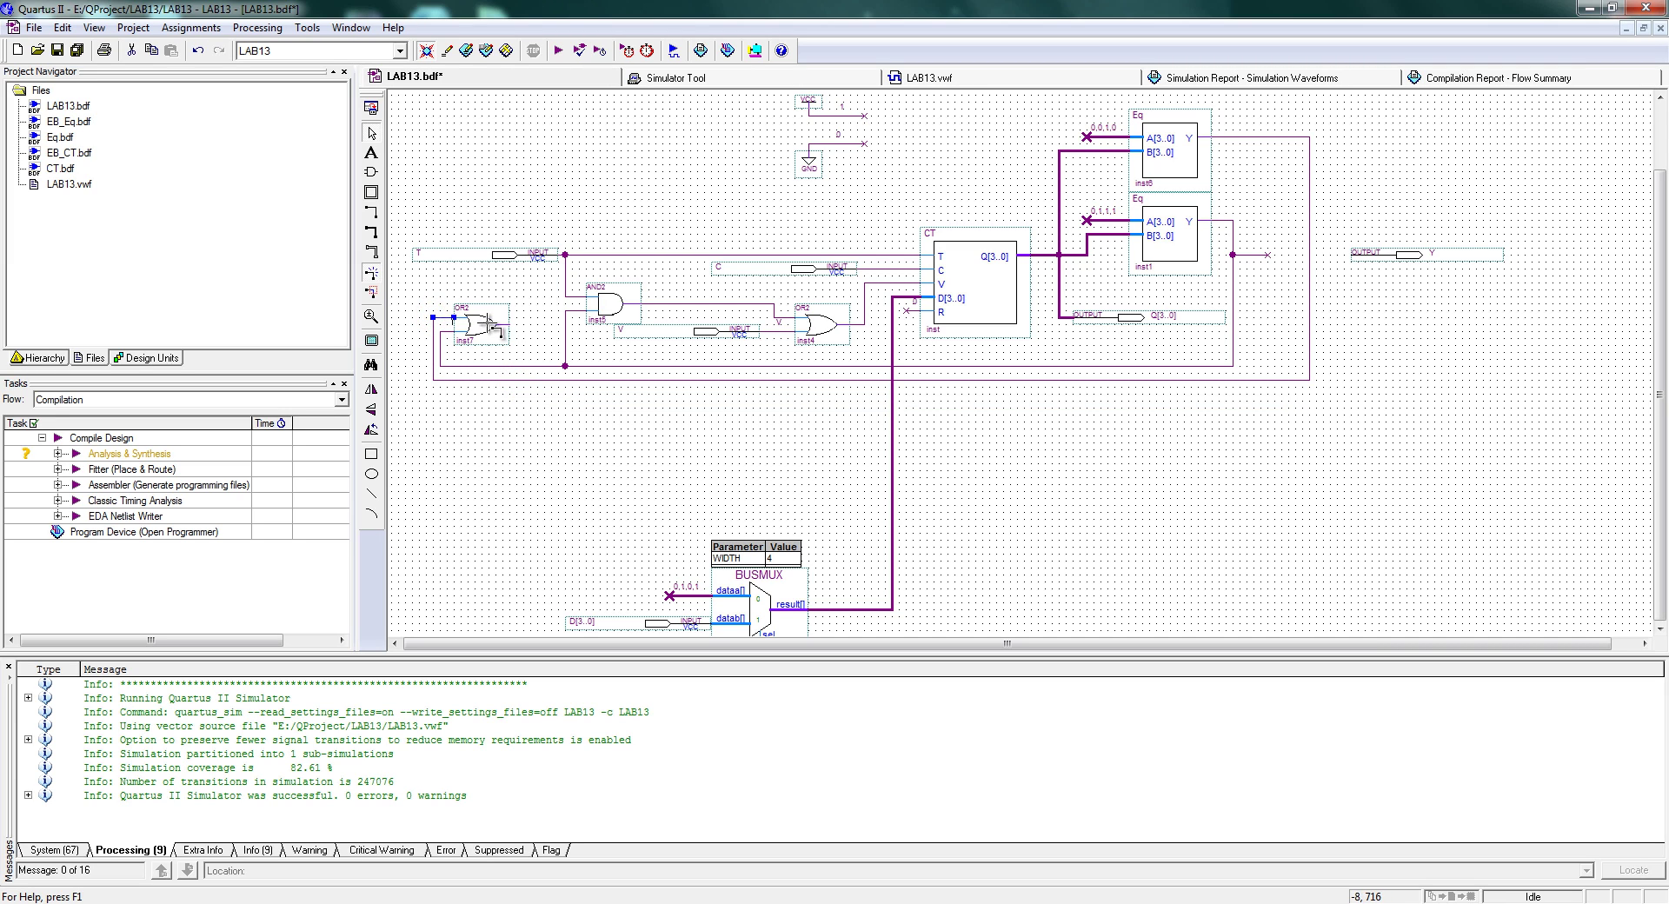
# Delete the direct feedback wire into the AND2 gate's lower input and connect the new OR2 gate's output there instead
pyautogui.click(539, 327)
pyautogui.click(565, 335)
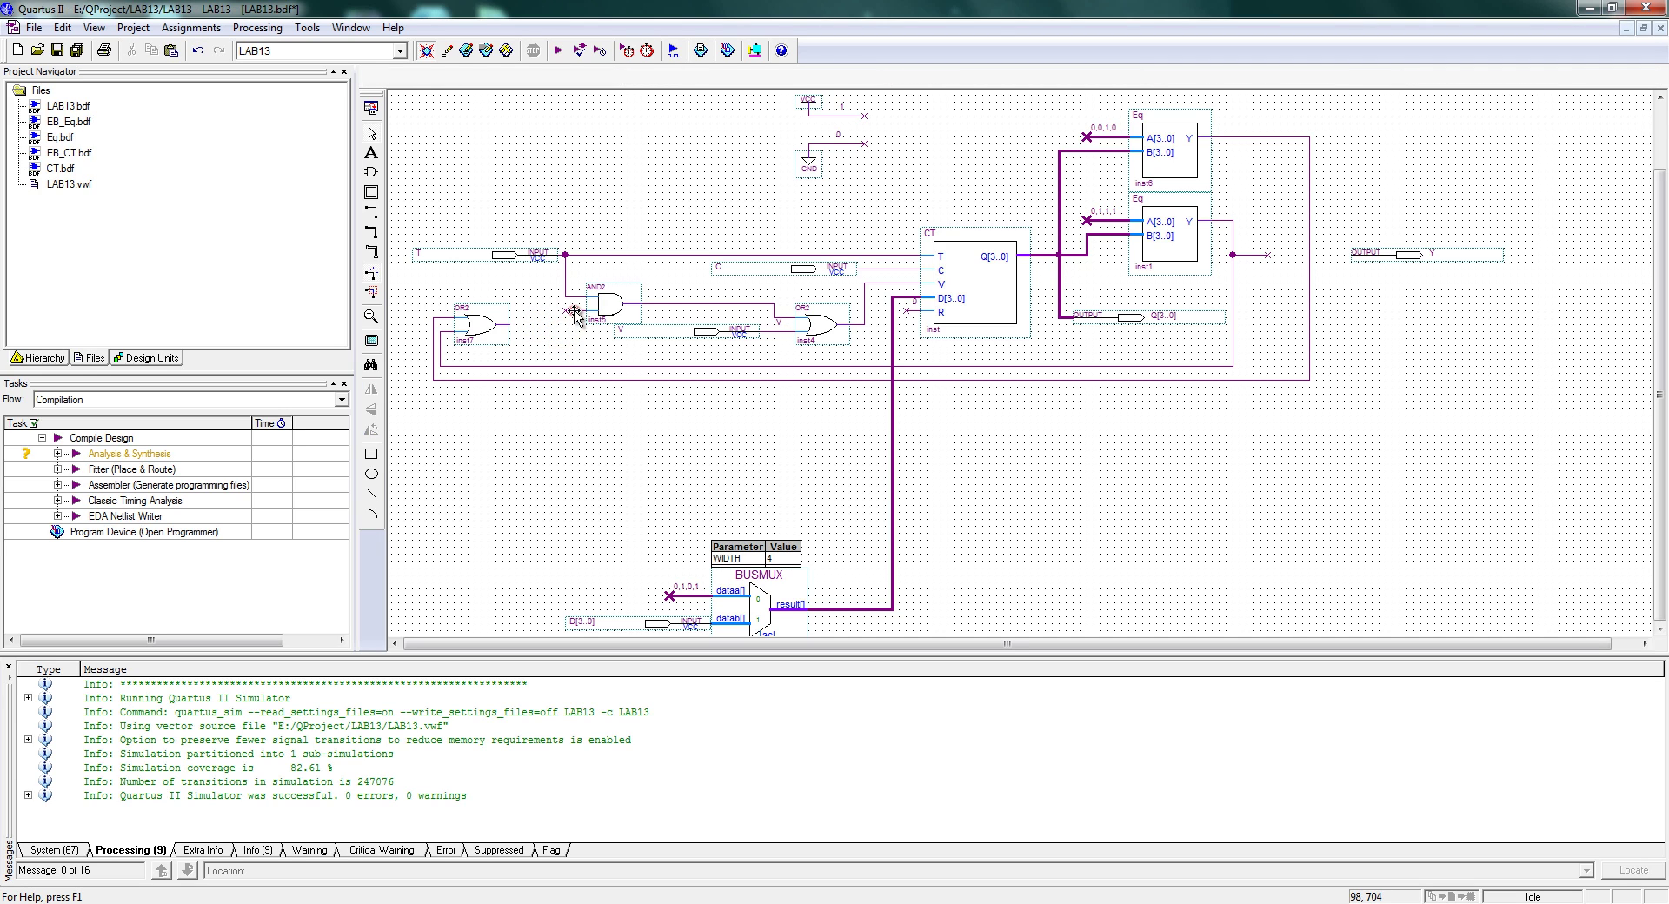
pyautogui.press('Delete')
pyautogui.moveTo(511, 326); pyautogui.dragTo(589, 311)
pyautogui.click(574, 330)
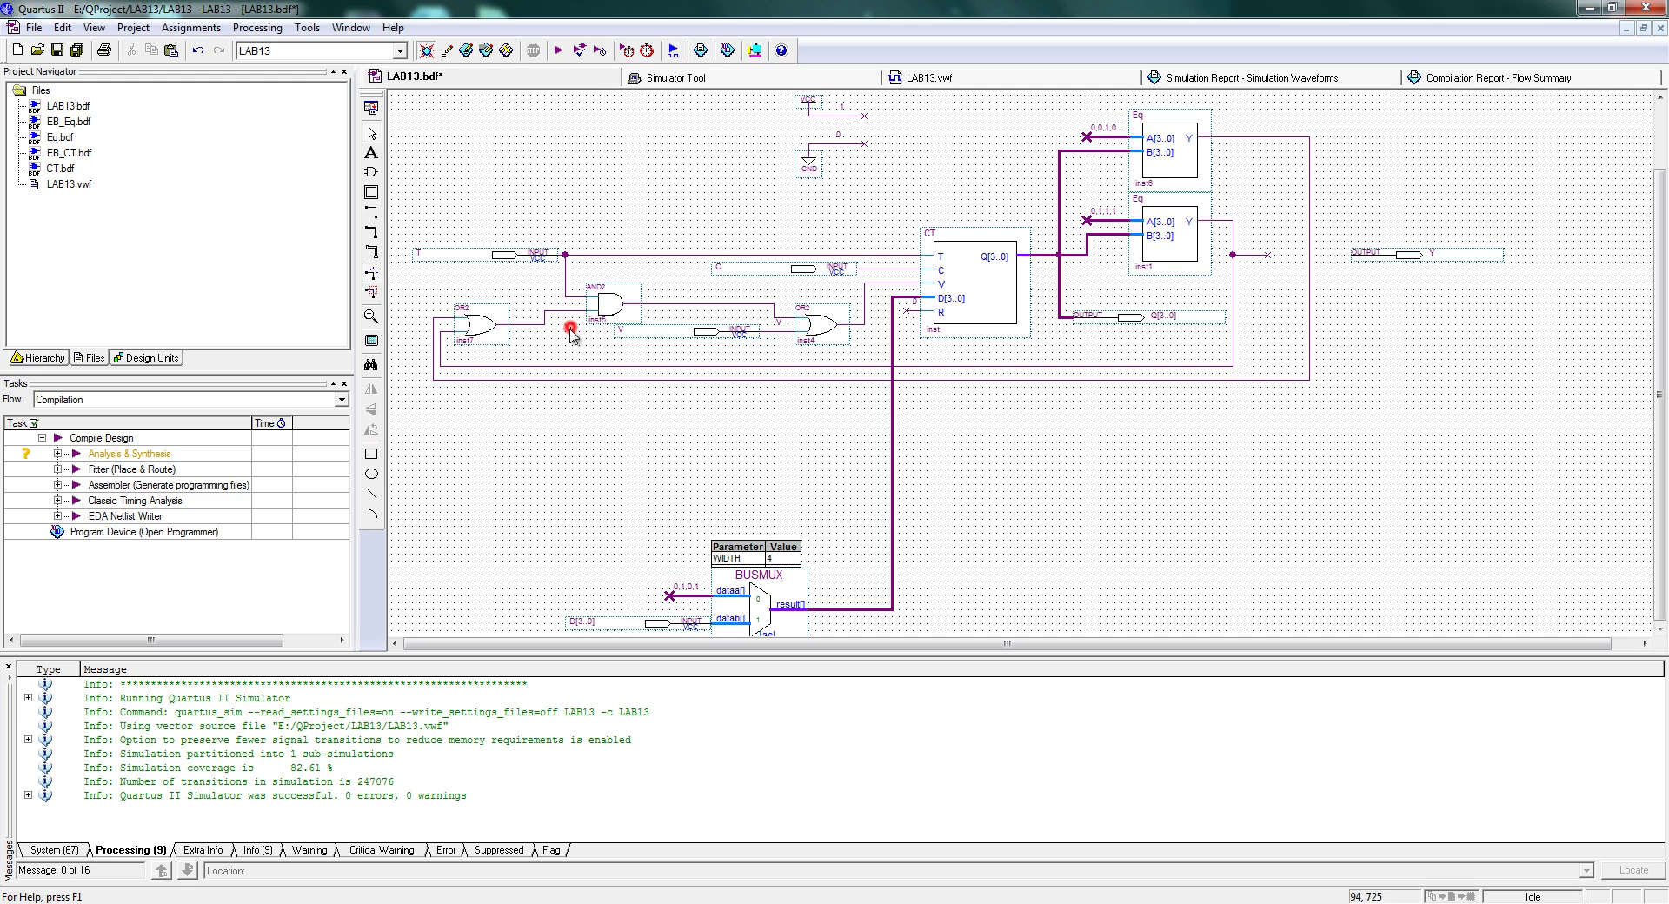
# Attach the Y output pin to the lower Eq's output wire and rename the pin Y1
pyautogui.click(1375, 260)
pyautogui.moveTo(1401, 265); pyautogui.dragTo(1326, 263)
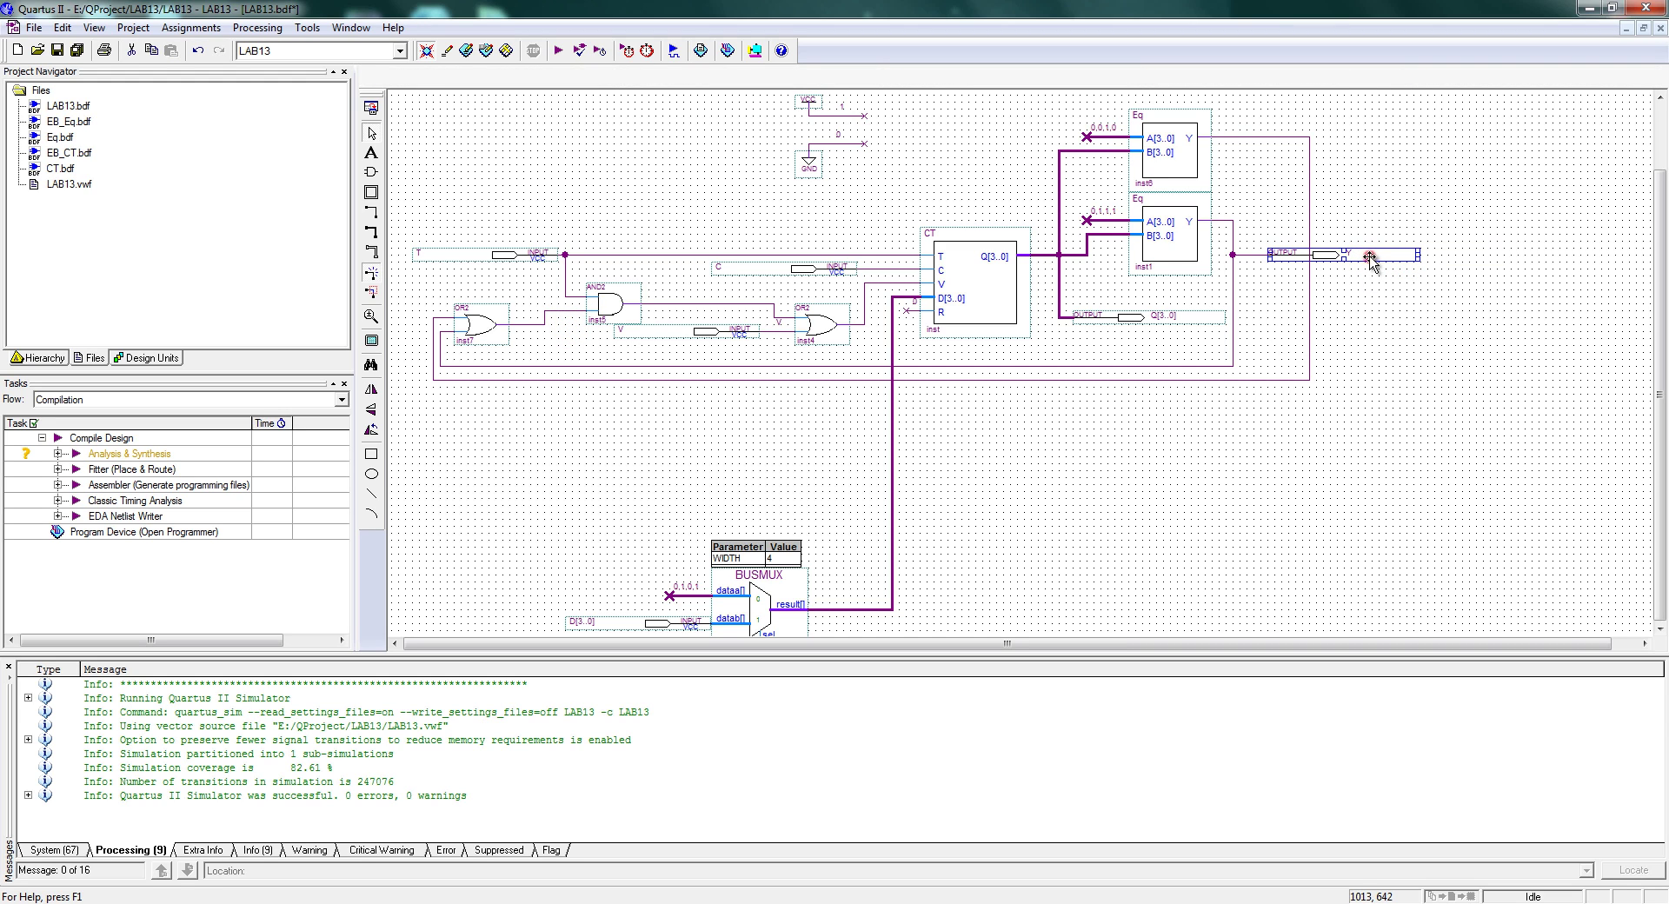
pyautogui.doubleClick(1363, 253)
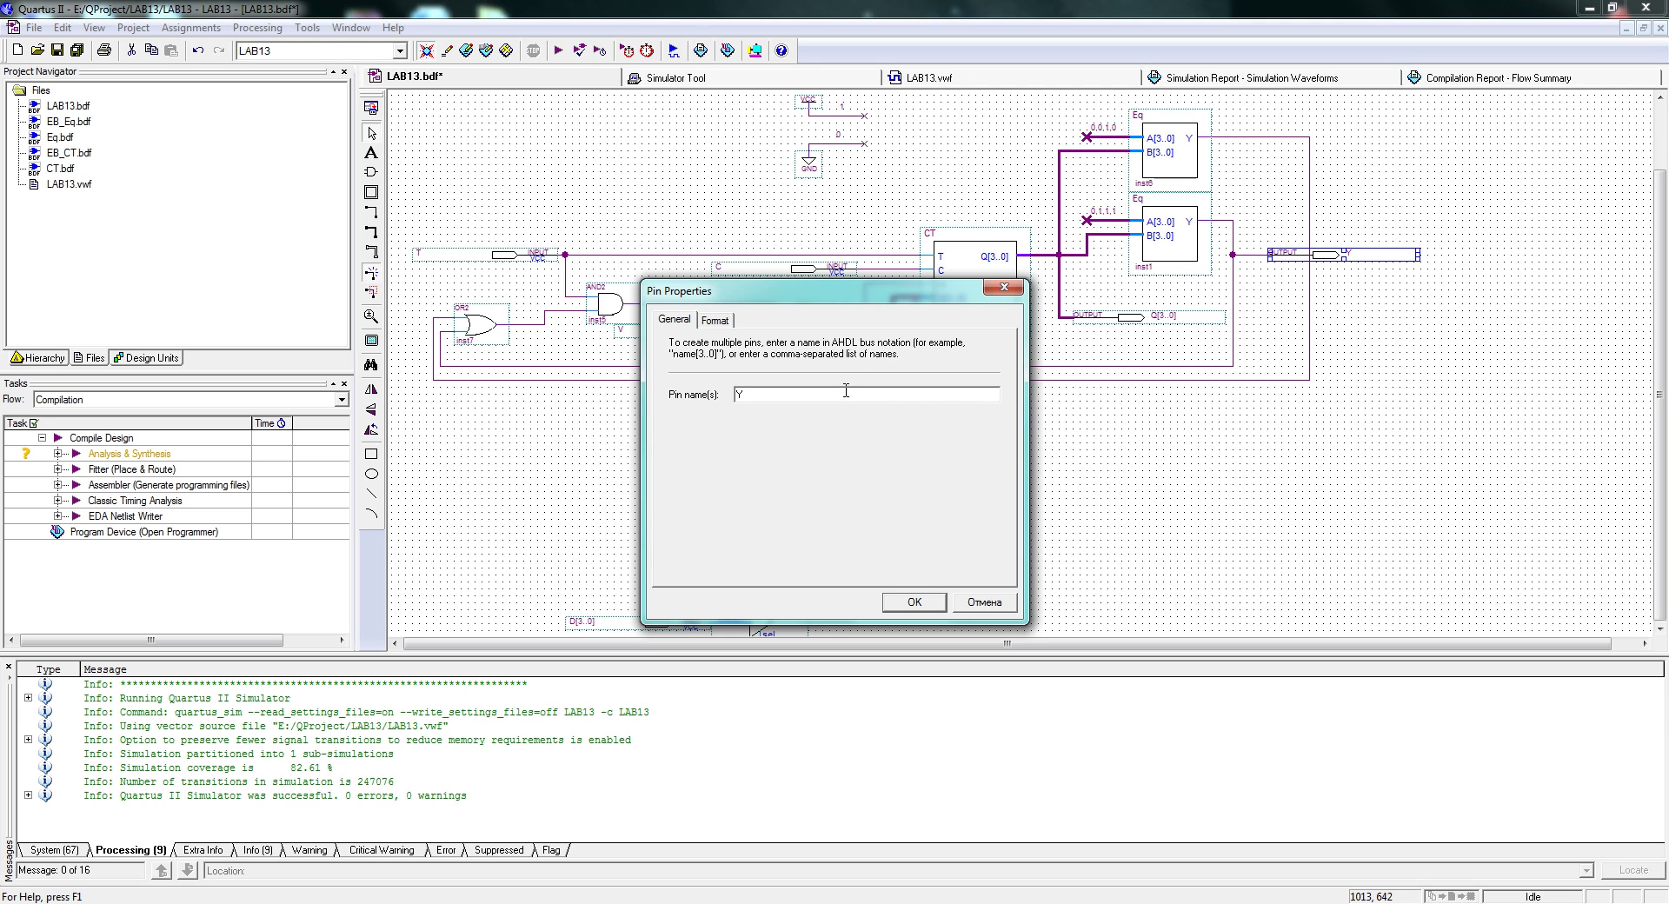
pyautogui.press('Return')
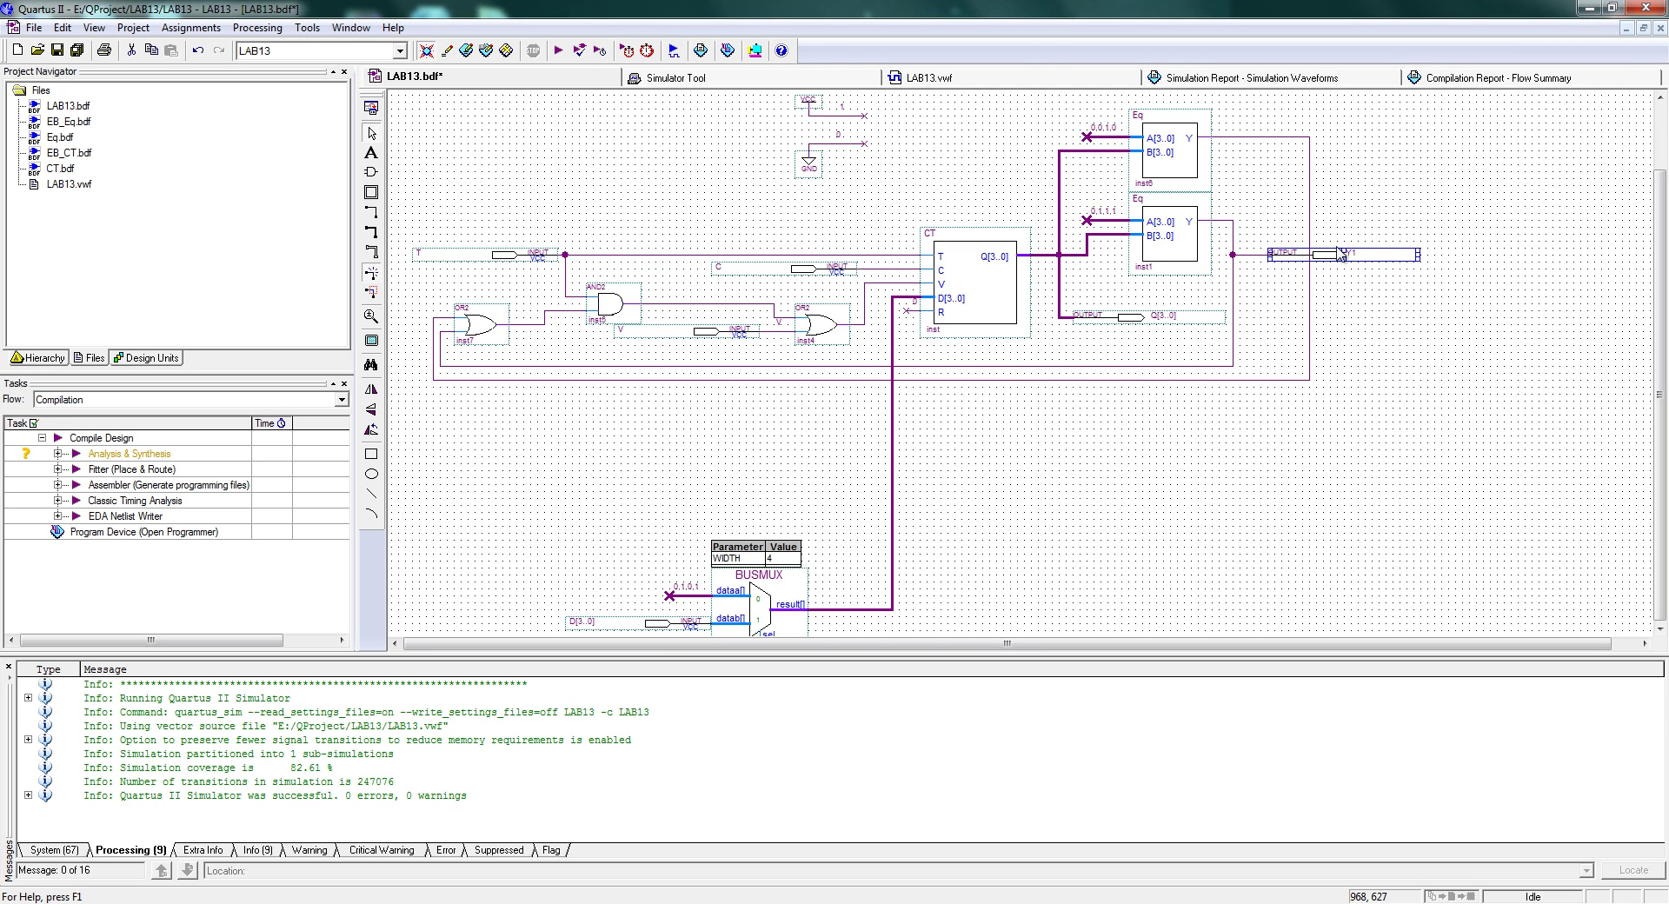
# Copy the Y1 output pin onto the upper Eq's output wire and name the copy Y0
pyautogui.keyDown('ctrl'); pyautogui.moveTo(1343, 256); pyautogui.dragTo(1393, 185); pyautogui.keyUp('ctrl')
pyautogui.doubleClick(1394, 181)
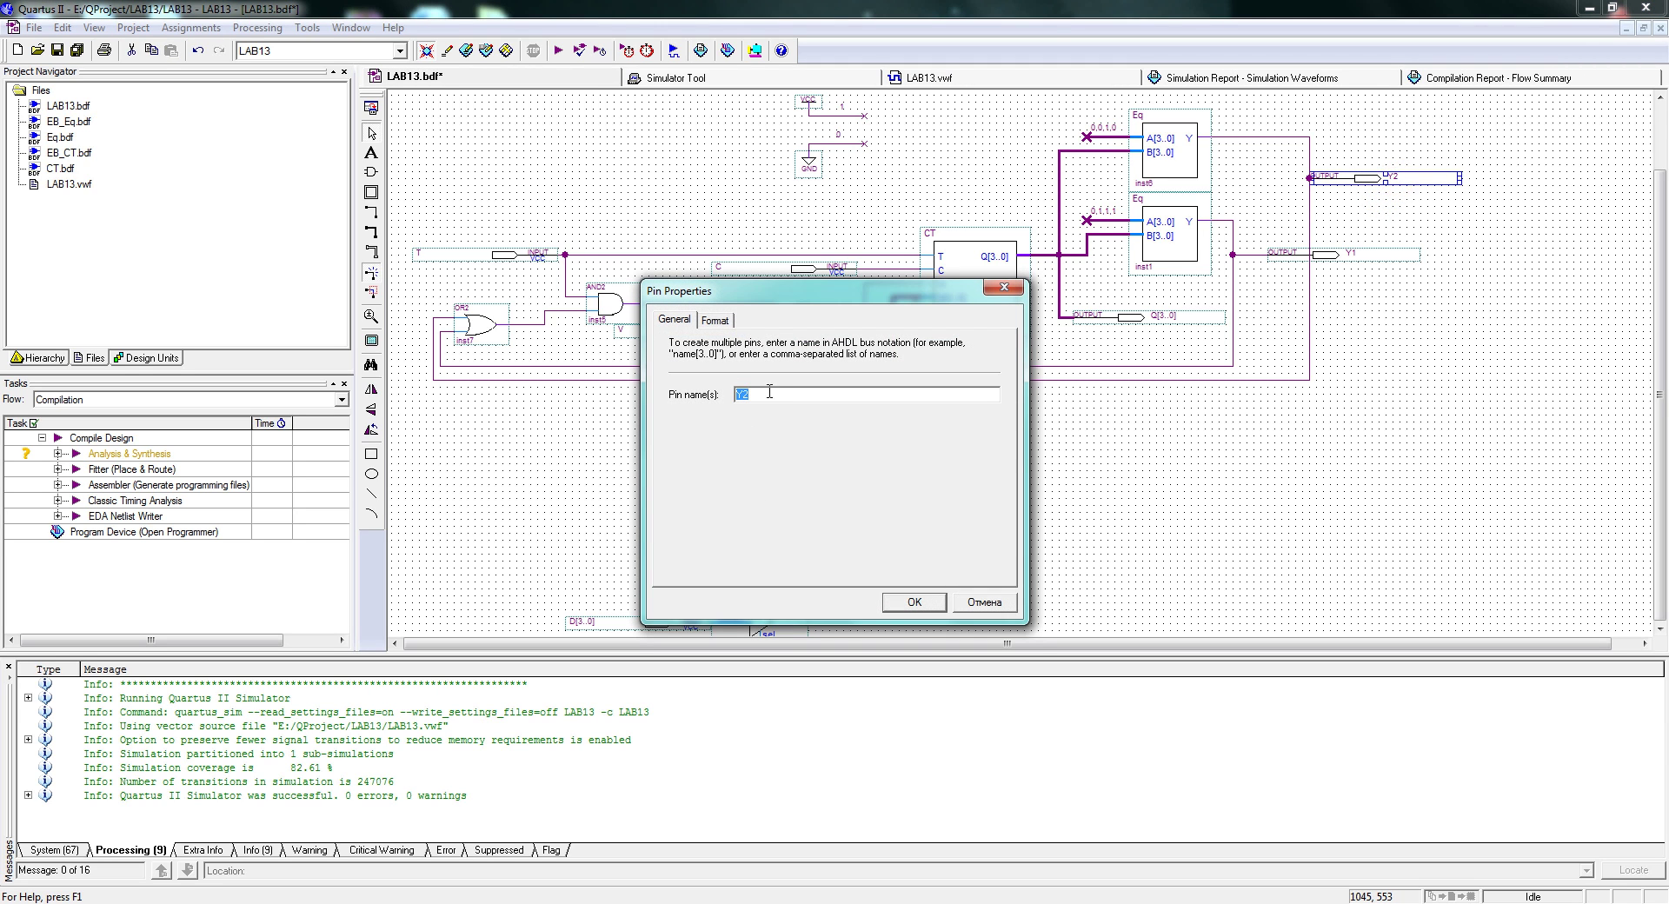
pyautogui.press('BackSpace')
pyautogui.write('0')
pyautogui.press('Return')
pyautogui.click(490, 536)
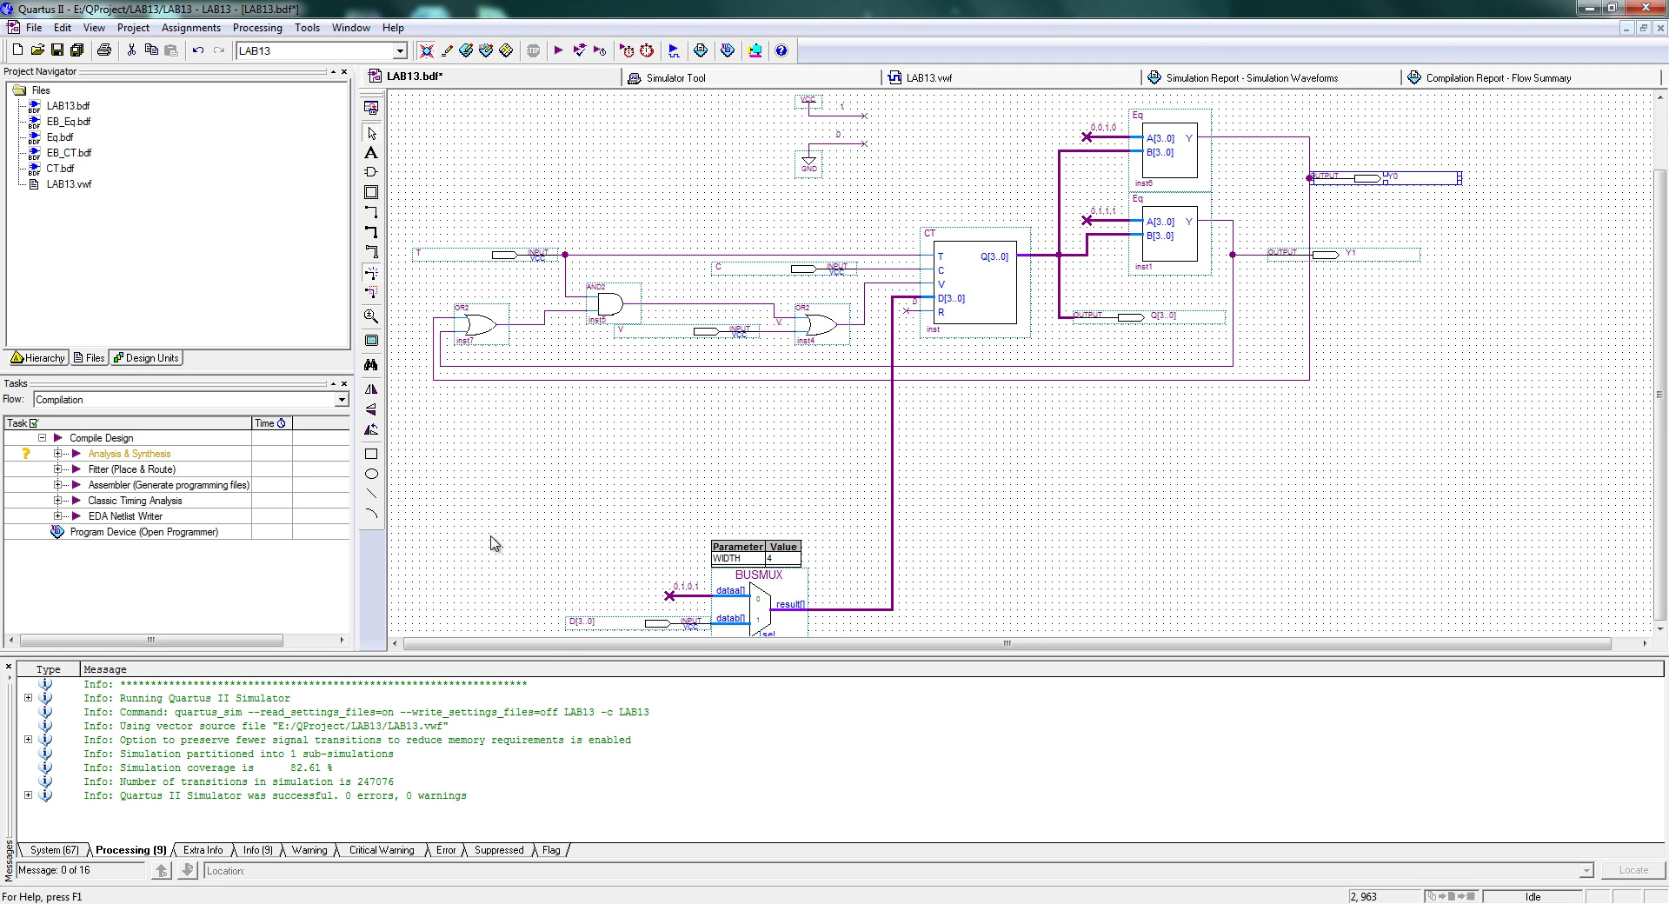
# Move the BUSMUX with its inputs and result bus up closer to the feedback wires
pyautogui.click(395, 644)
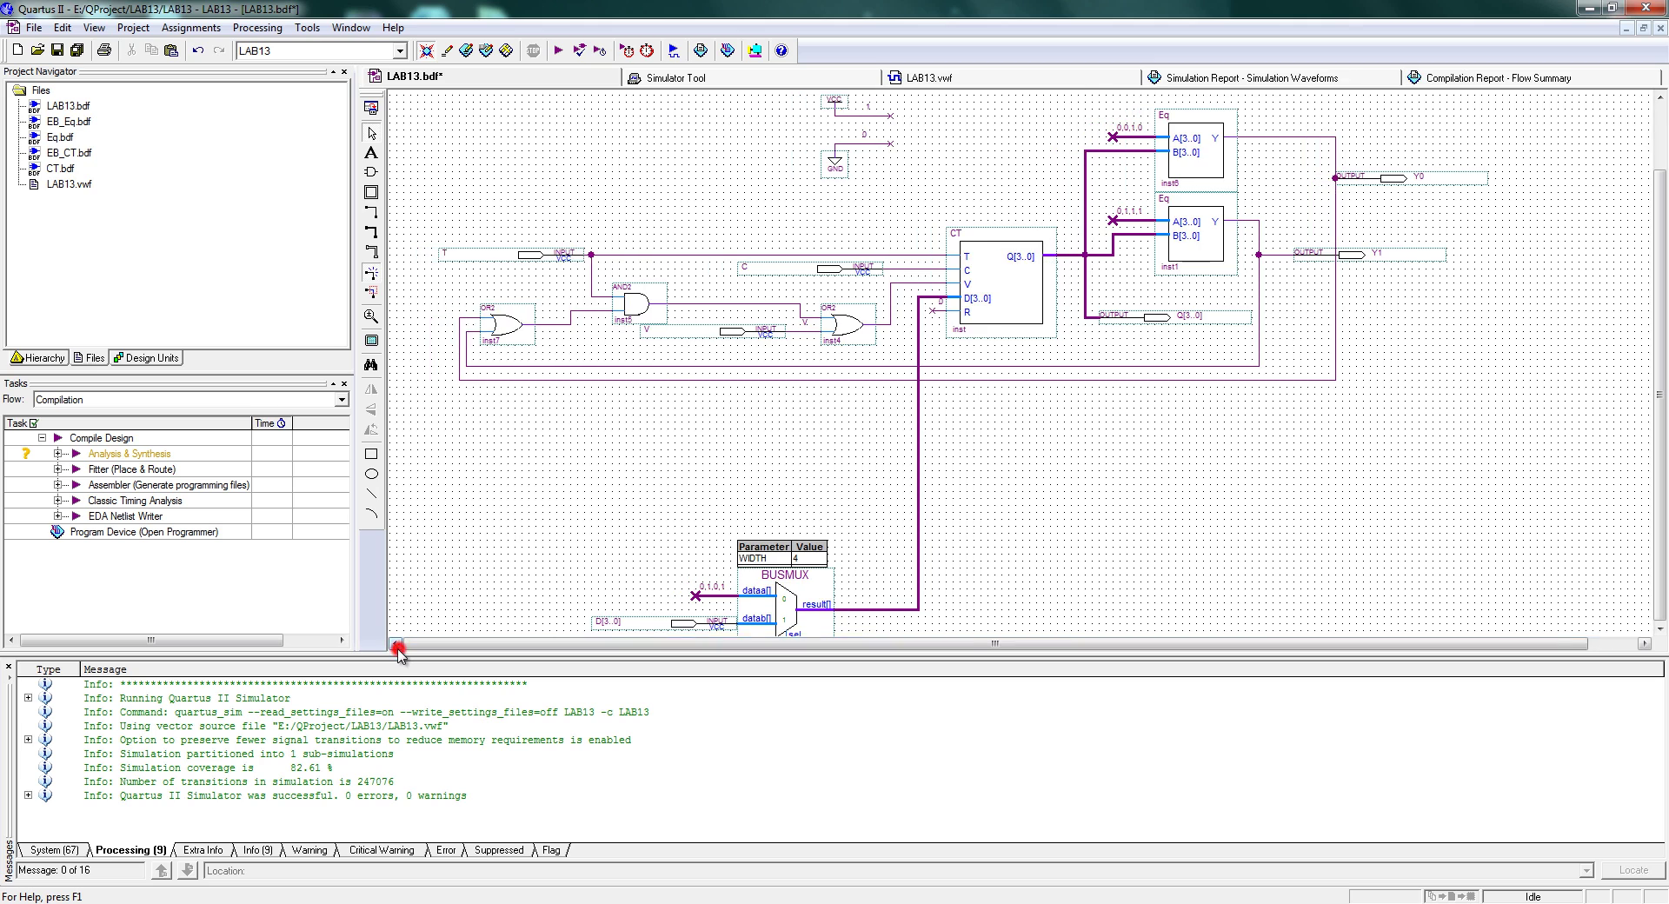
pyautogui.click(396, 644)
pyautogui.moveTo(732, 498); pyautogui.dragTo(1199, 620)
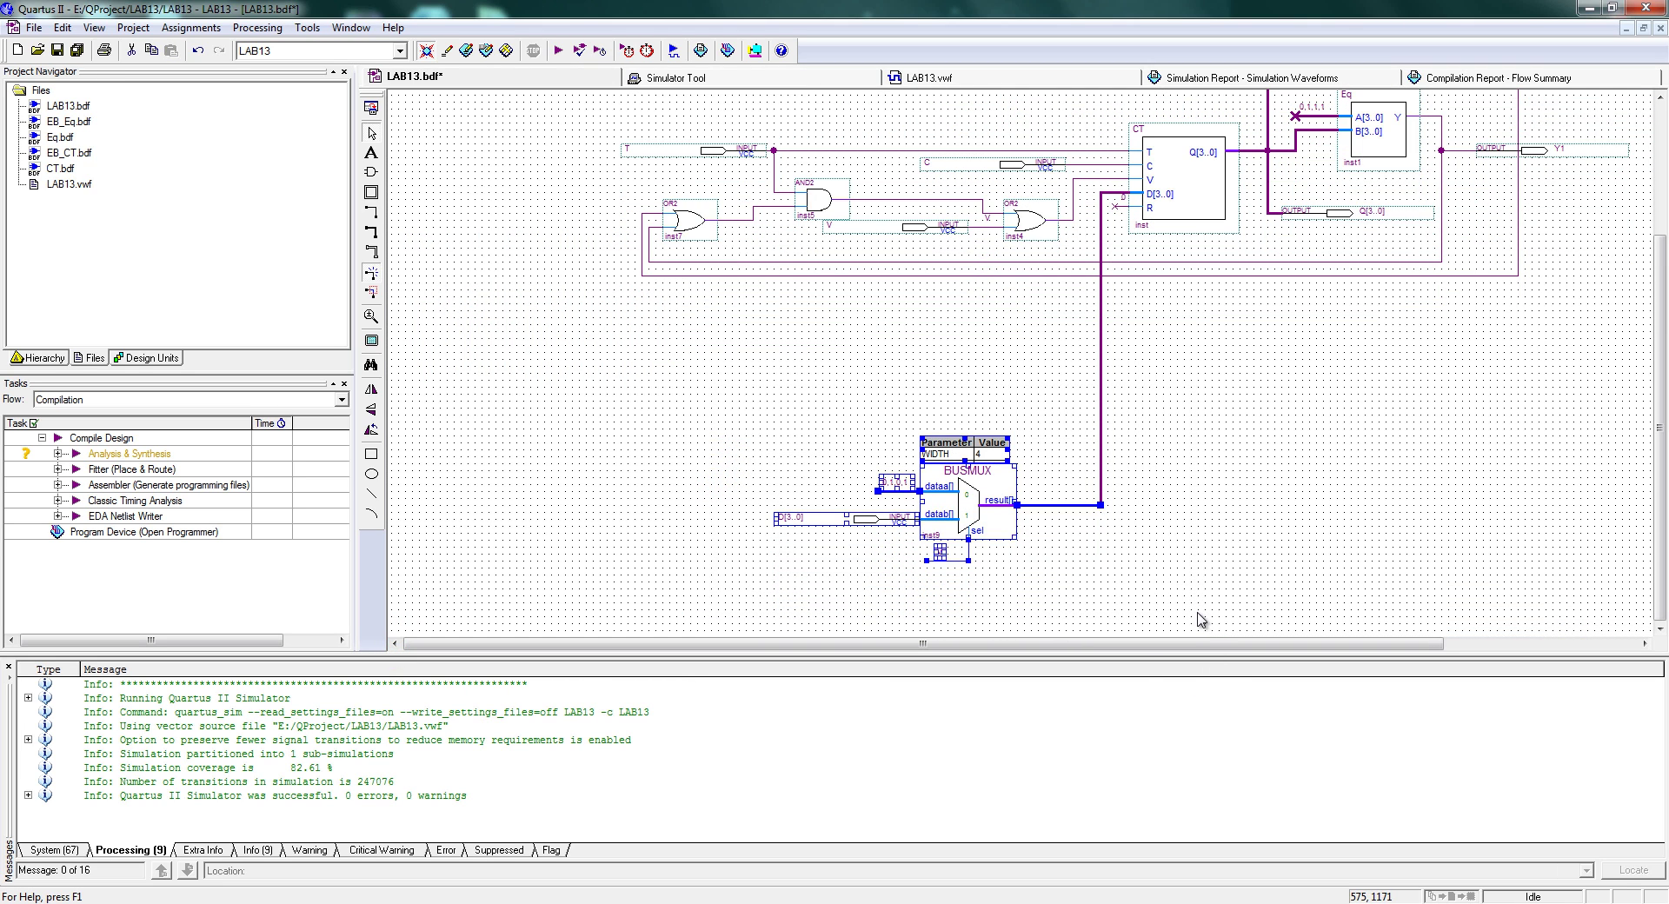
pyautogui.press('Up')
pyautogui.press('Up')
pyautogui.press('Up')
pyautogui.press('Up')
pyautogui.press('Up')
pyautogui.press('Up')
pyautogui.press('Up')
pyautogui.press('Up')
pyautogui.press('Up')
pyautogui.press('Up')
pyautogui.press('Up')
pyautogui.press('Up')
pyautogui.press('Up')
pyautogui.press('Up')
pyautogui.press('Up')
pyautogui.press('Up')
pyautogui.press('Up')
pyautogui.click(1046, 524)
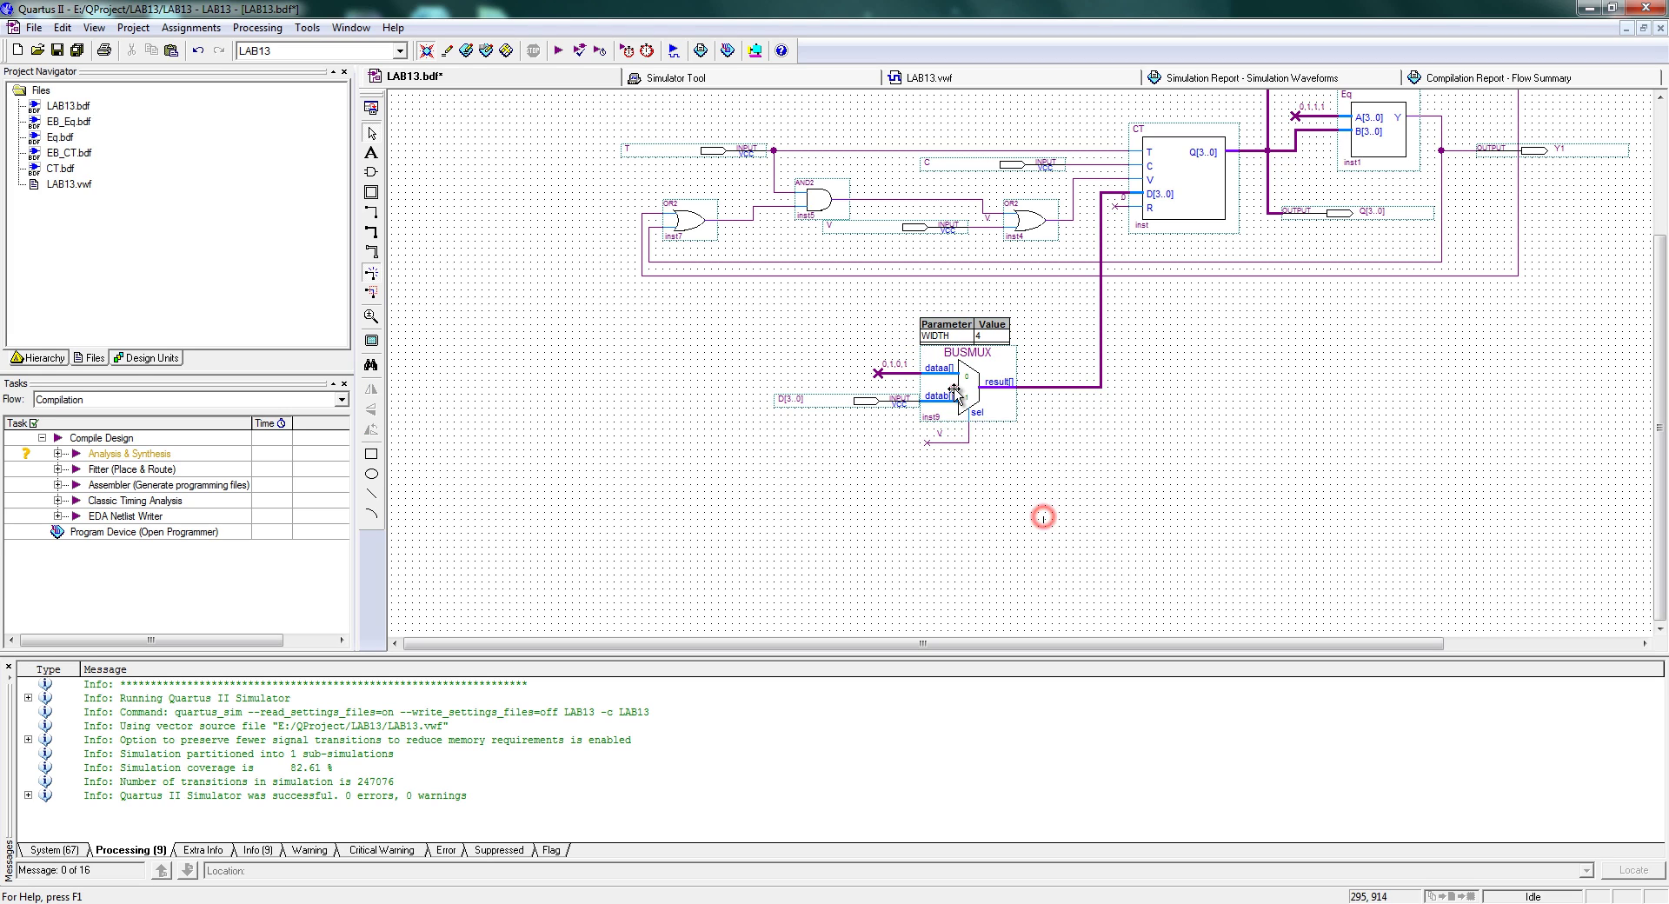
# Copy the BUSMUX to the left of the original and nudge the copy so its result[] output aligns with the original's dataa[] input
pyautogui.moveTo(979, 390); pyautogui.dragTo(687, 370)
pyautogui.click(738, 453)
pyautogui.click(690, 365)
pyautogui.press('Right')
pyautogui.press('Right')
pyautogui.press('Right')
pyautogui.press('Right')
pyautogui.press('Down')
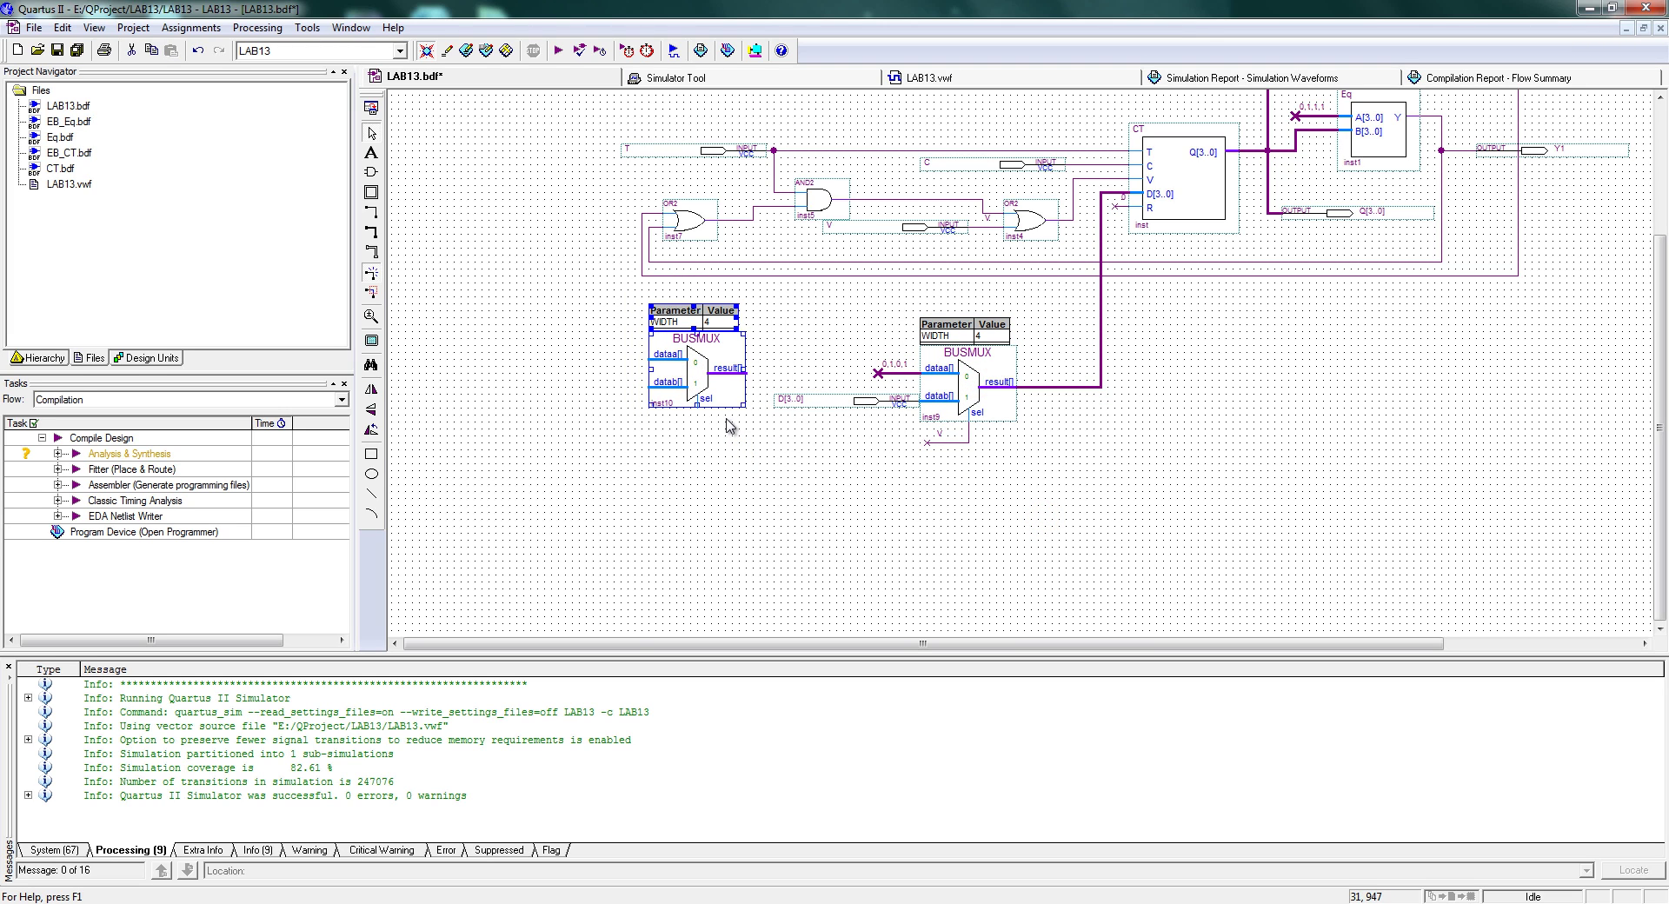
pyautogui.click(764, 437)
# Detach the 0,1,0,1 constant from the original BUSMUX and connect the new BUSMUX's result[] output to its dataa[] input
pyautogui.click(897, 376)
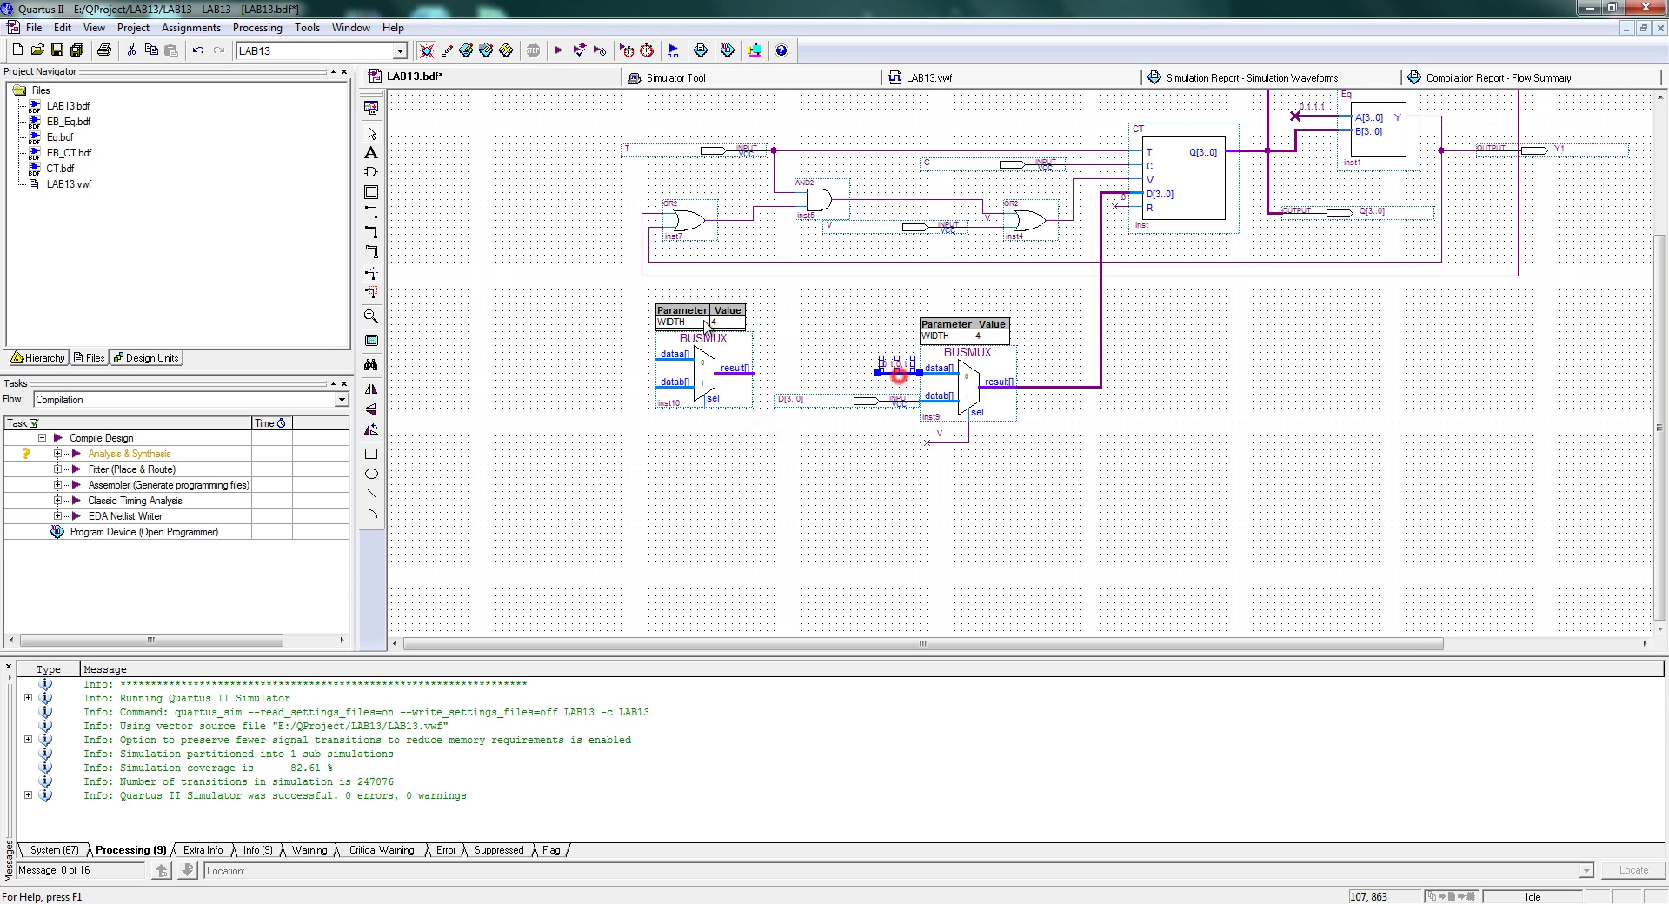
pyautogui.click(371, 272)
pyautogui.moveTo(895, 365); pyautogui.dragTo(758, 469)
pyautogui.moveTo(751, 374); pyautogui.dragTo(923, 375)
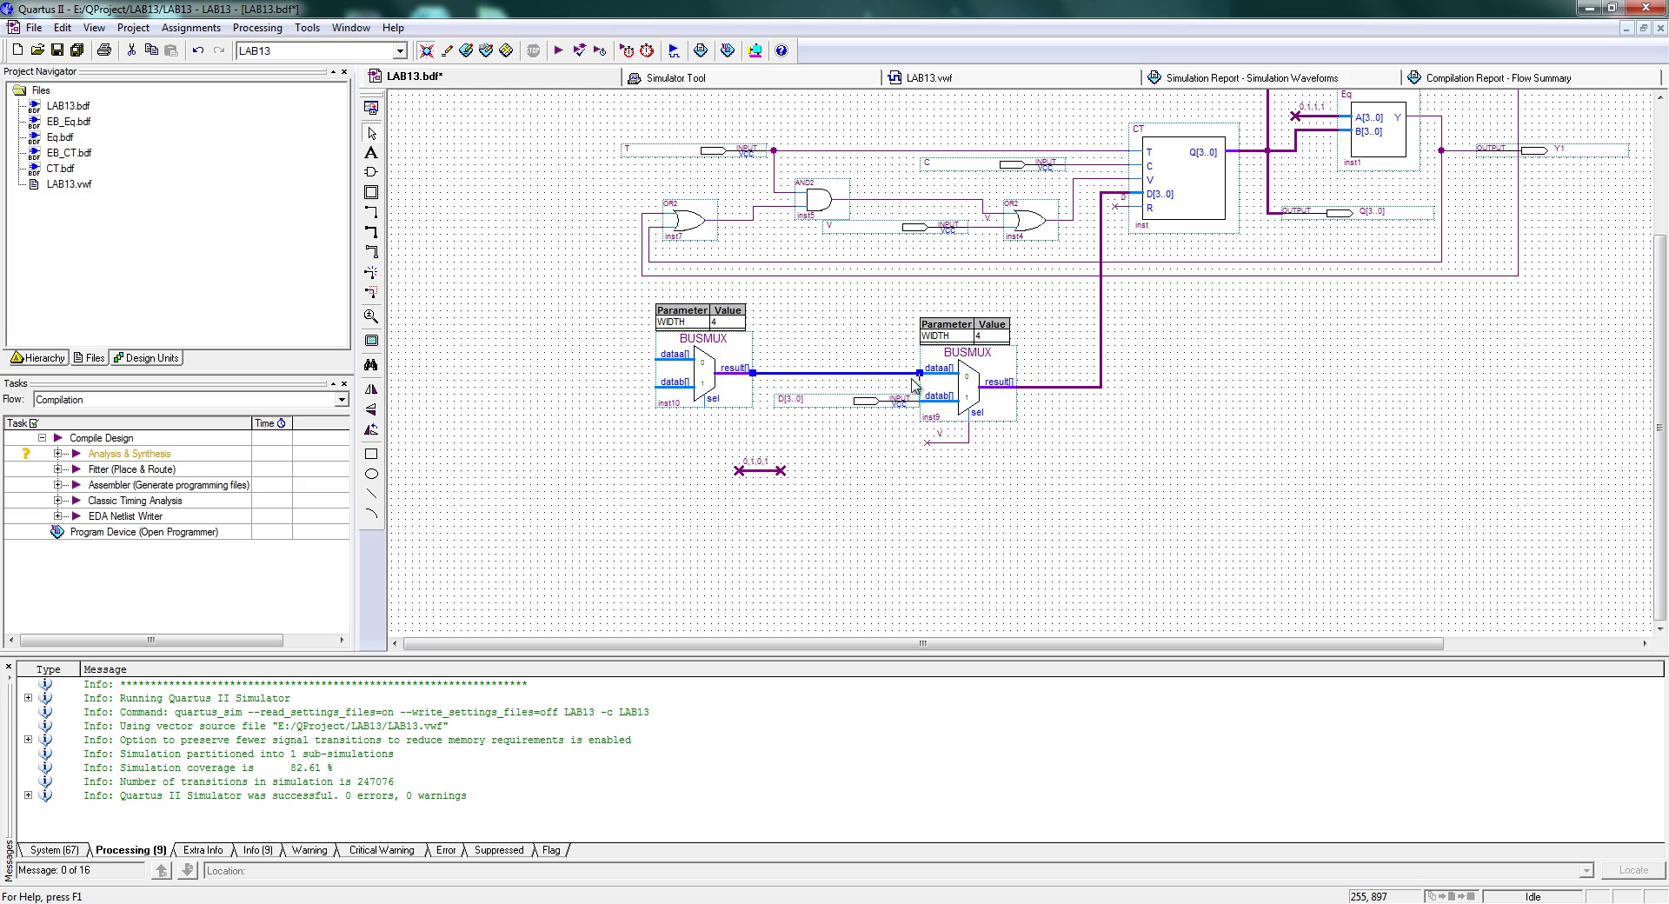
pyautogui.click(859, 448)
# Attach the detached constant bus to the left BUSMUX's dataa[] input and rename it 0,1,0,0
pyautogui.click(761, 468)
pyautogui.moveTo(640, 411); pyautogui.dragTo(628, 395)
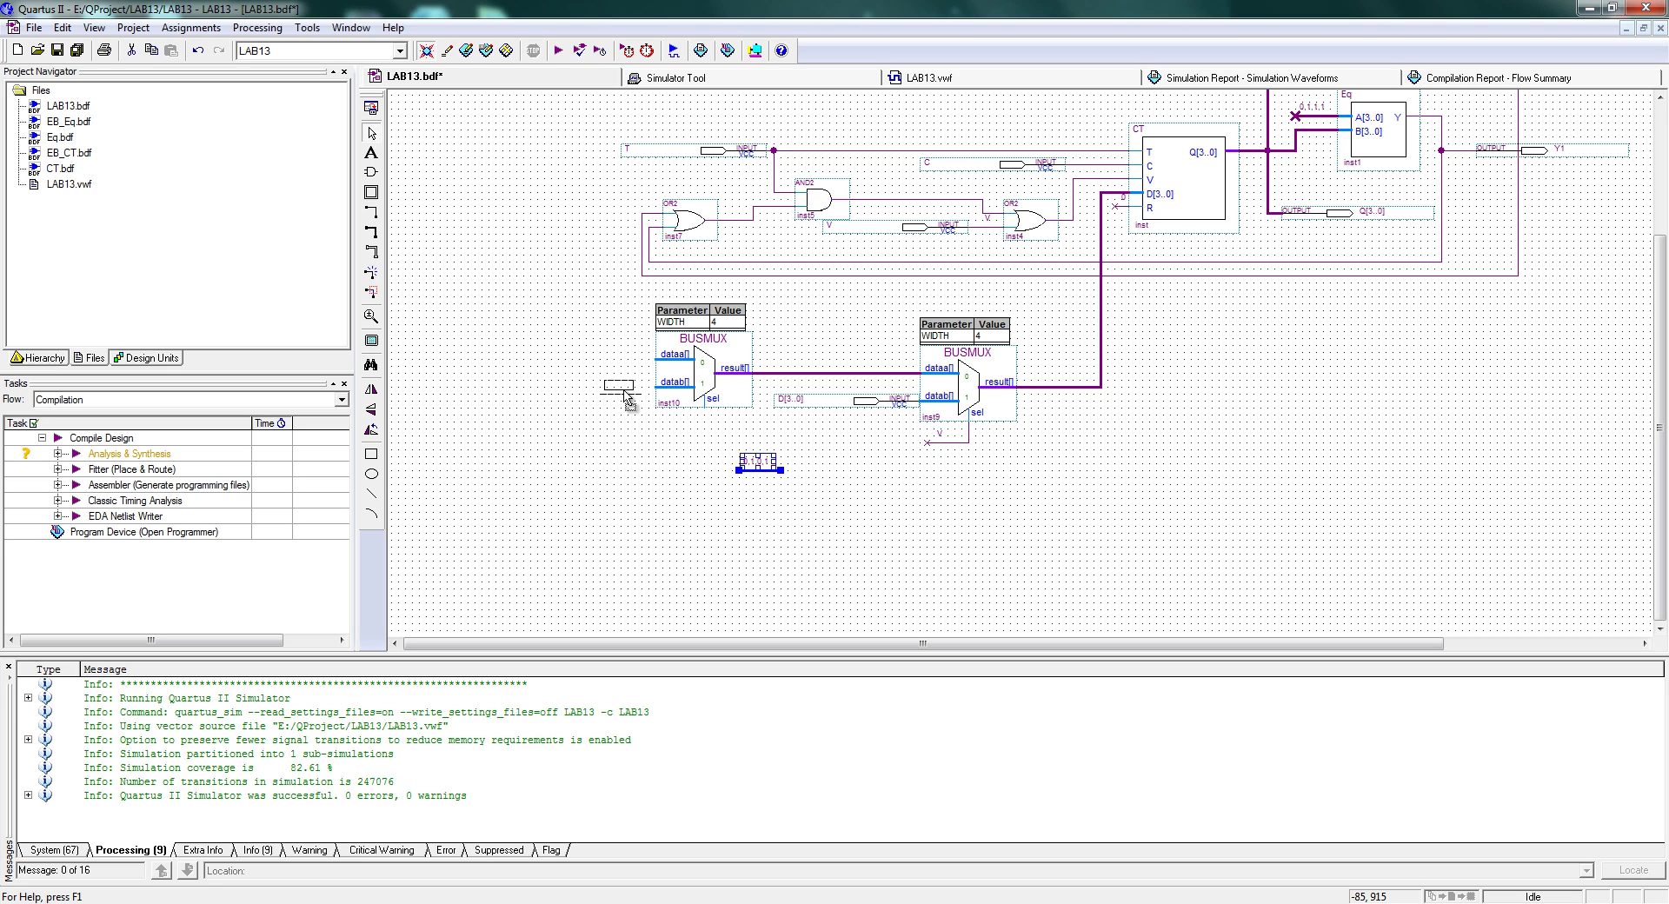
pyautogui.moveTo(626, 396); pyautogui.dragTo(639, 363)
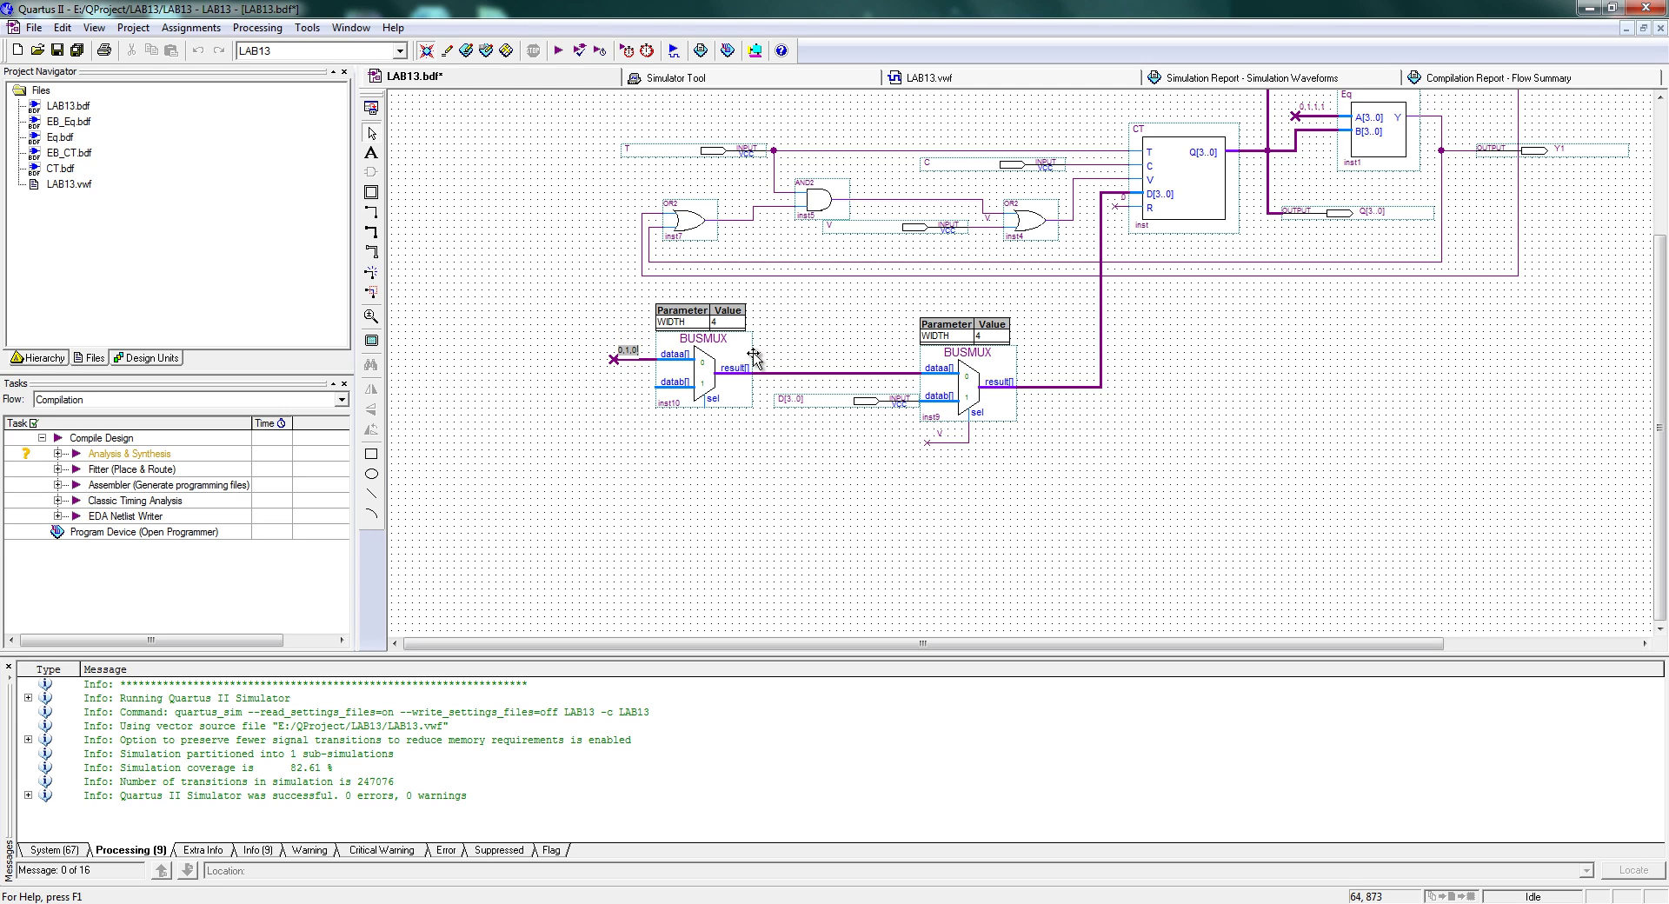
pyautogui.click(622, 360)
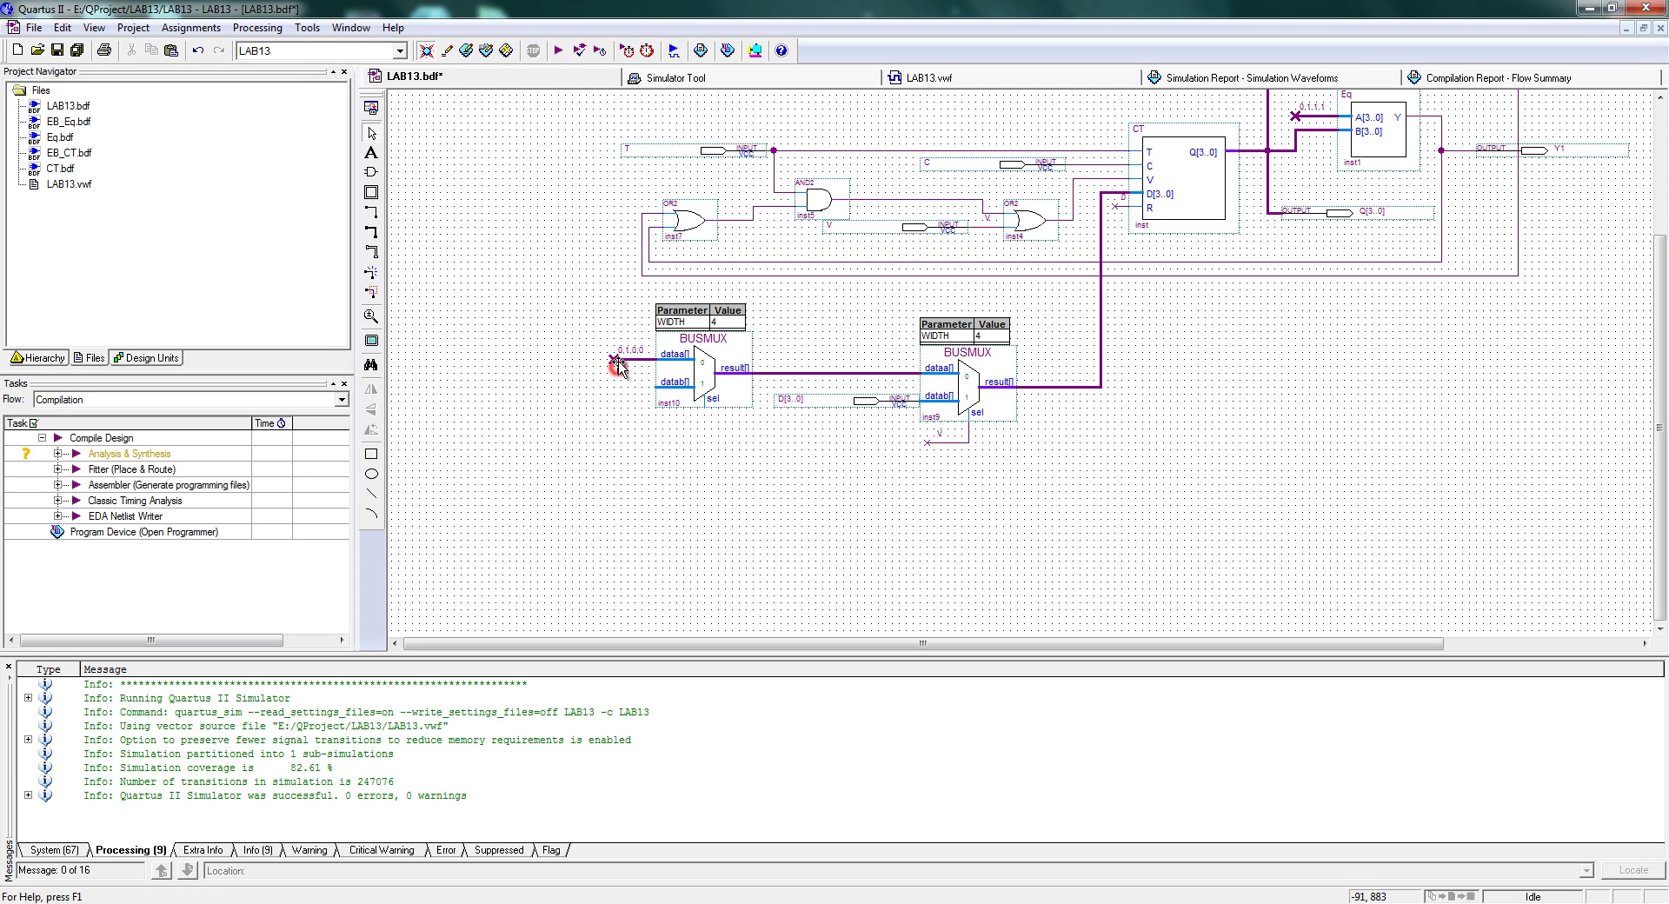
# Copy the constant bus onto the left BUSMUX's datab[] input, name the copy 1,0,0,1 and save the schematic
pyautogui.keyDown('ctrl'); pyautogui.moveTo(627, 365); pyautogui.dragTo(632, 383); pyautogui.keyUp('ctrl')
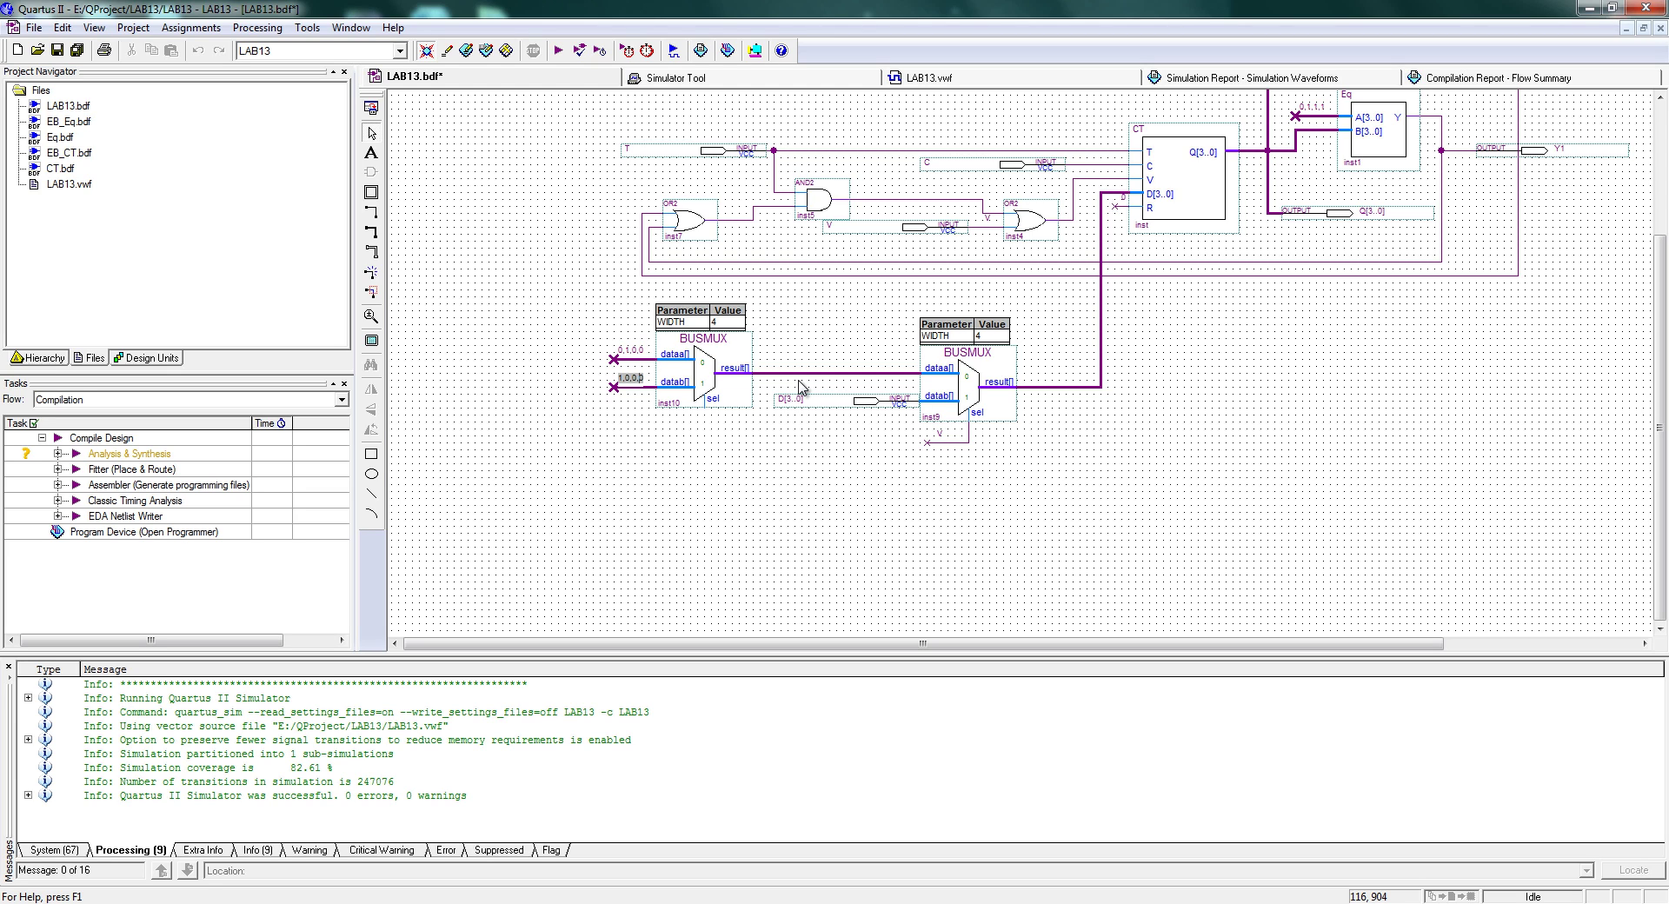
pyautogui.click(505, 480)
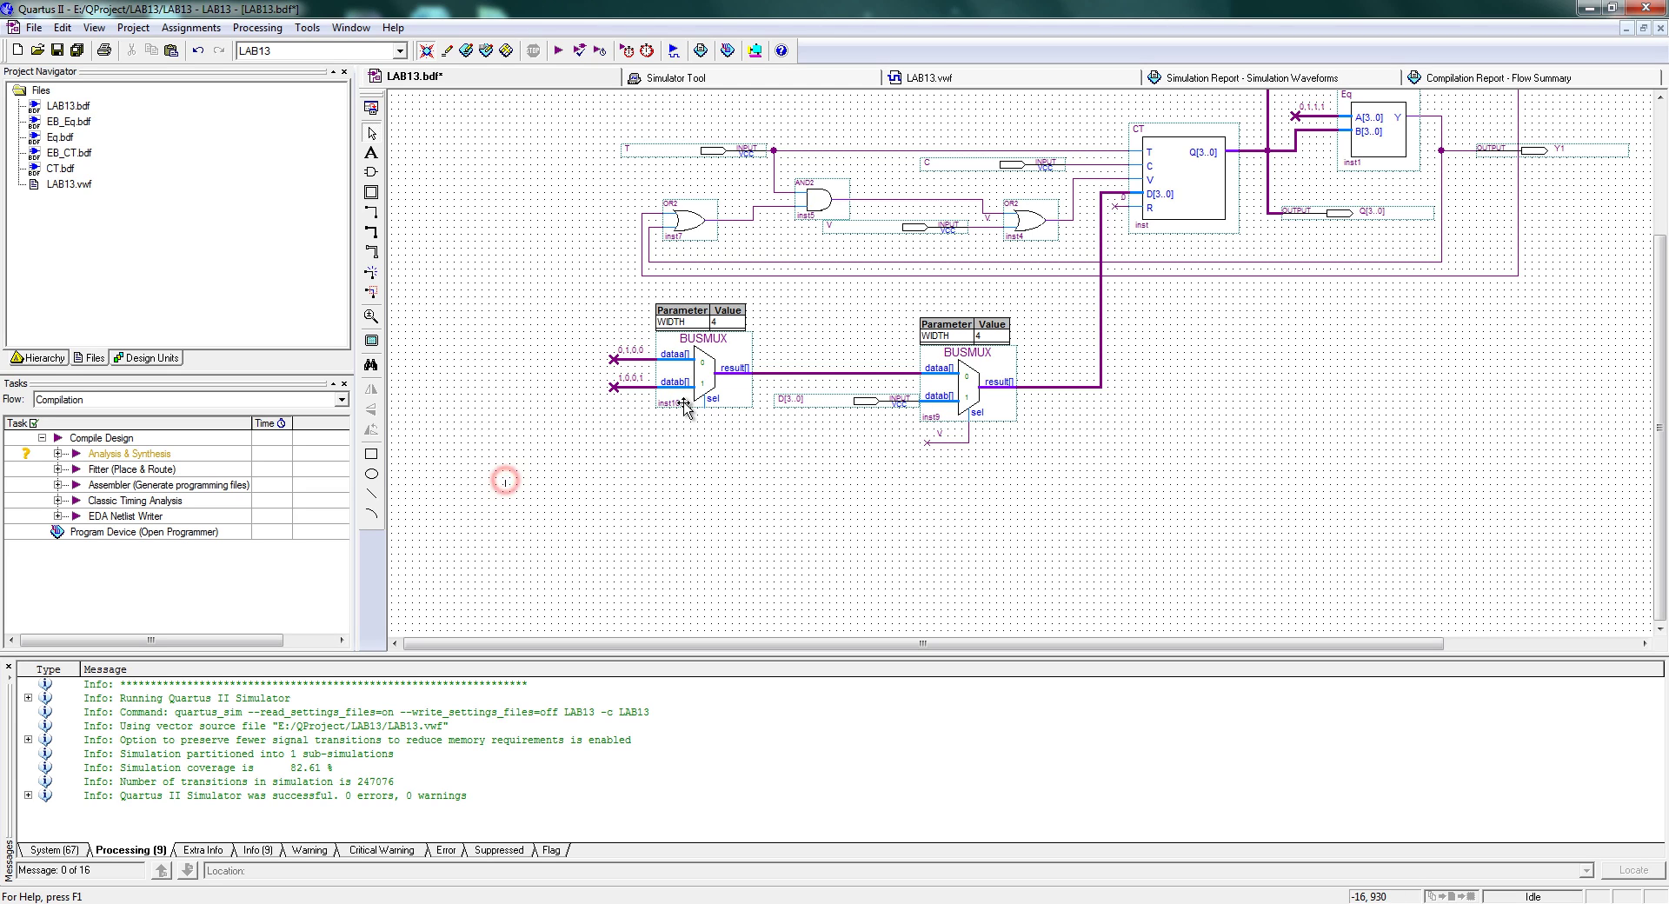
pyautogui.click(57, 50)
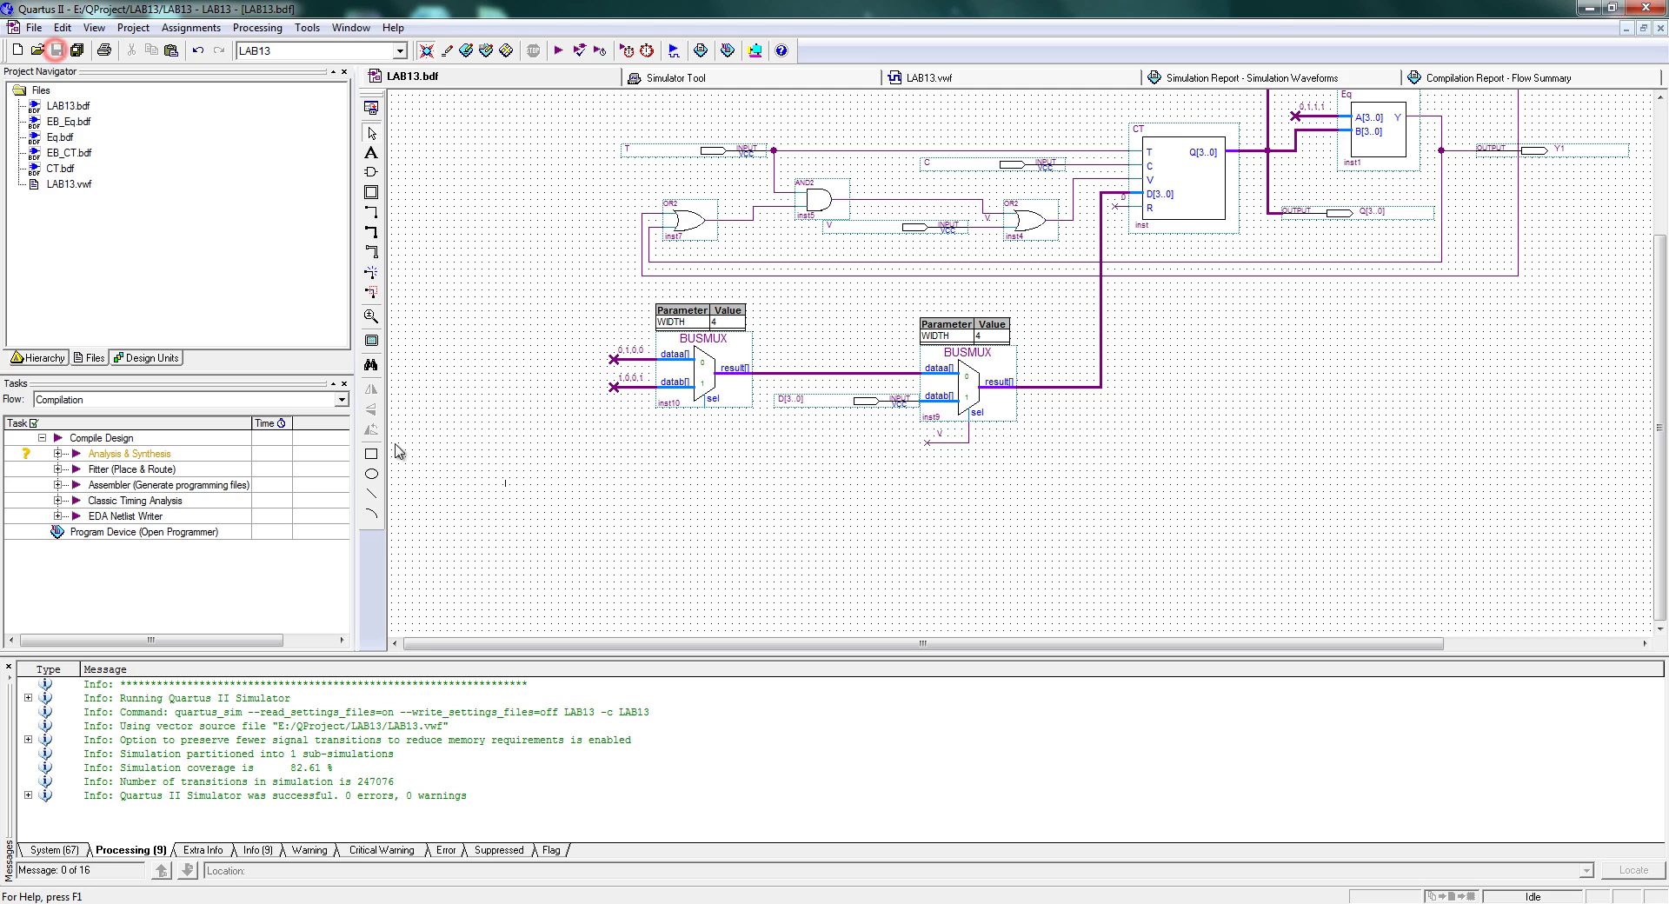
pyautogui.click(423, 462)
pyautogui.doubleClick(715, 479)
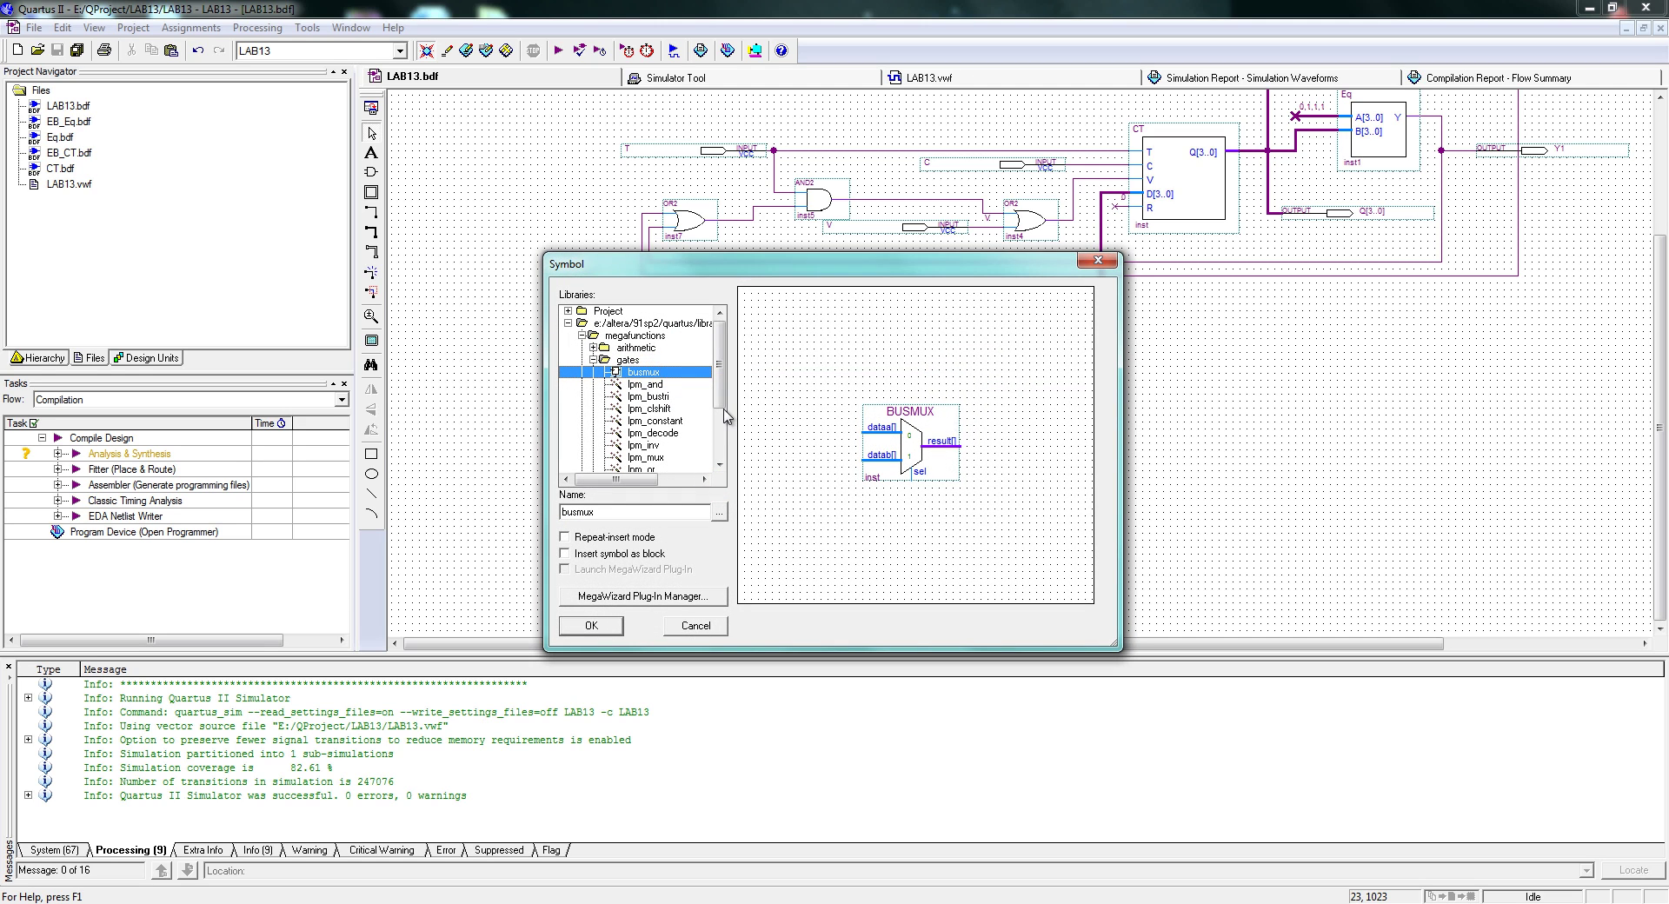
pyautogui.moveTo(724, 404); pyautogui.dragTo(720, 412)
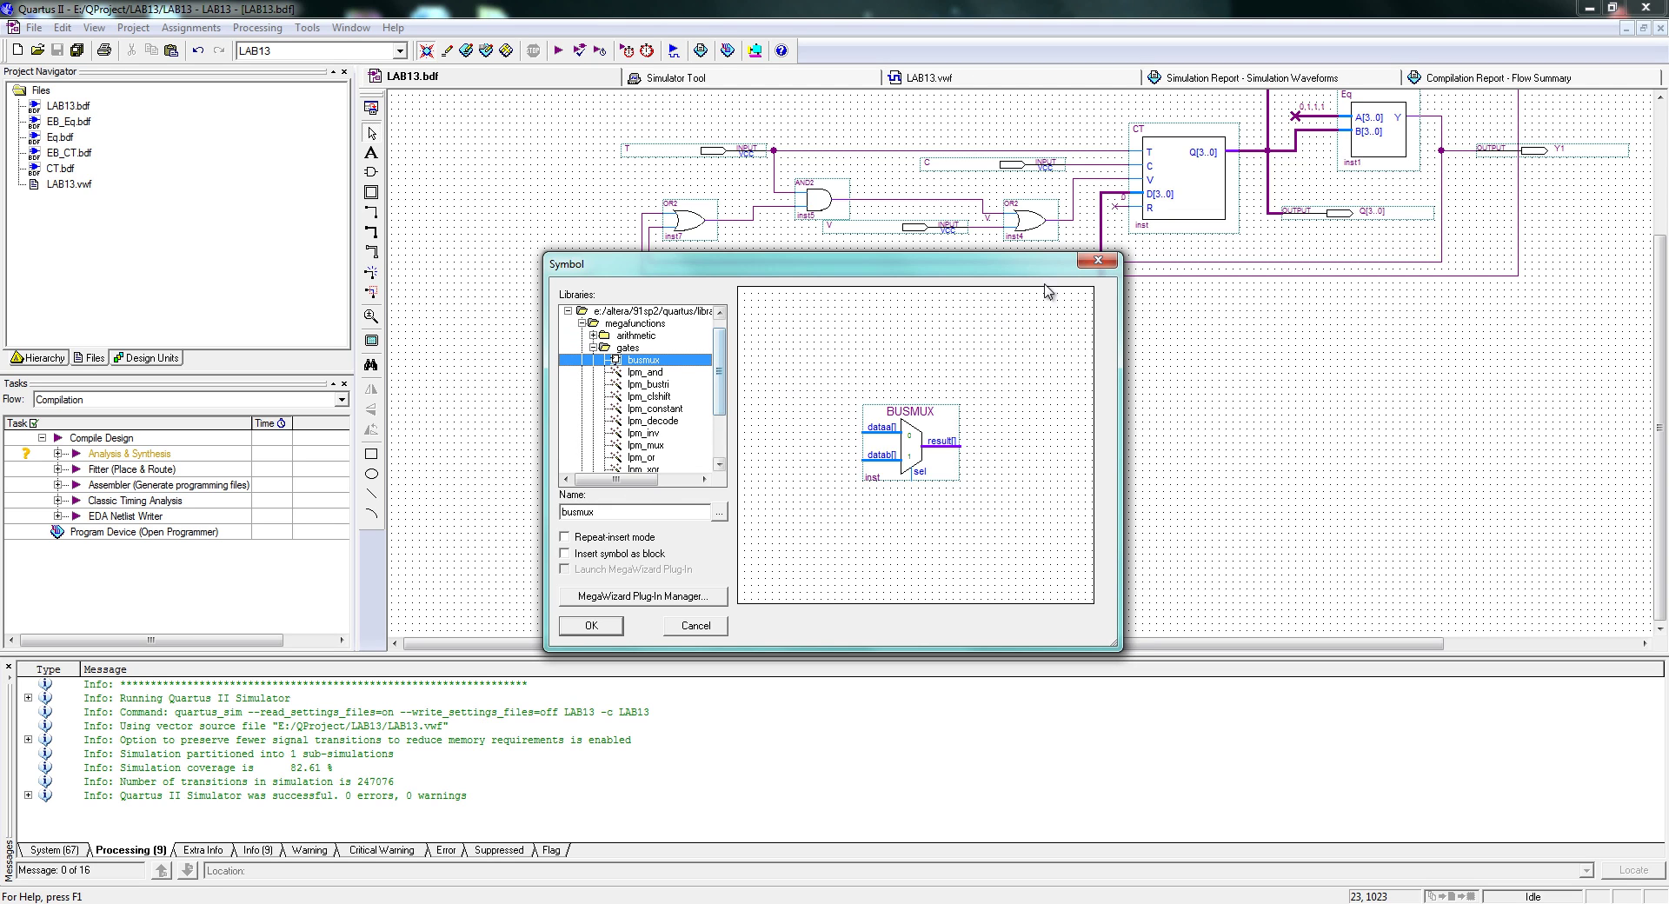
pyautogui.click(1082, 261)
# Insert an and2 gate below the left BUSMUX
pyautogui.doubleClick(774, 547)
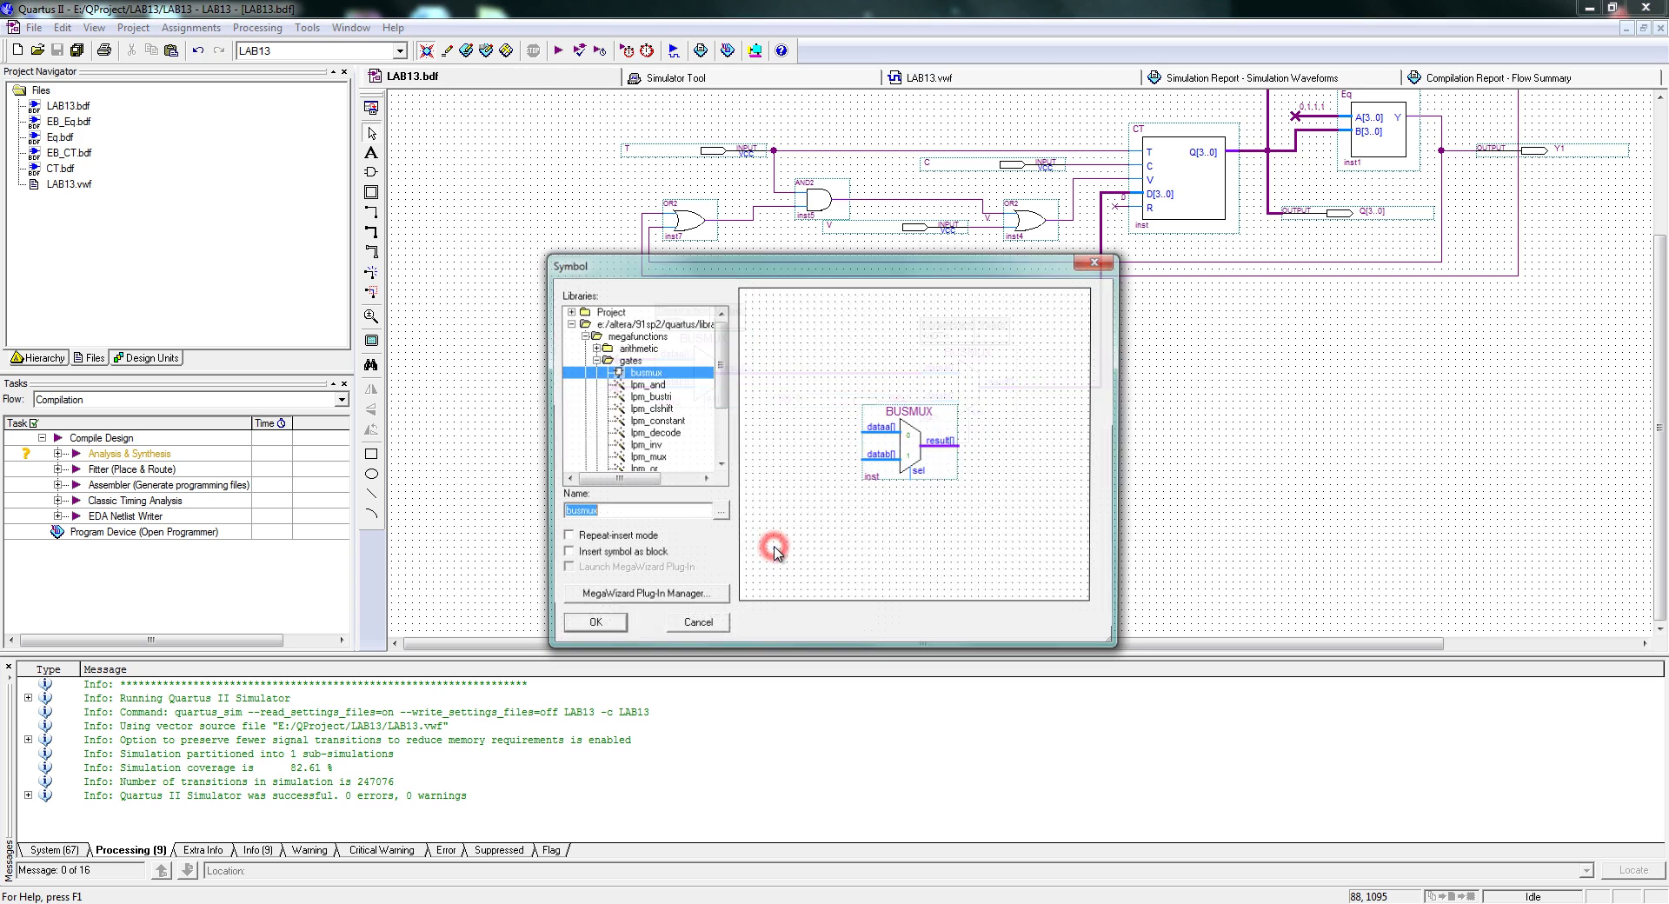
pyautogui.write('and2')
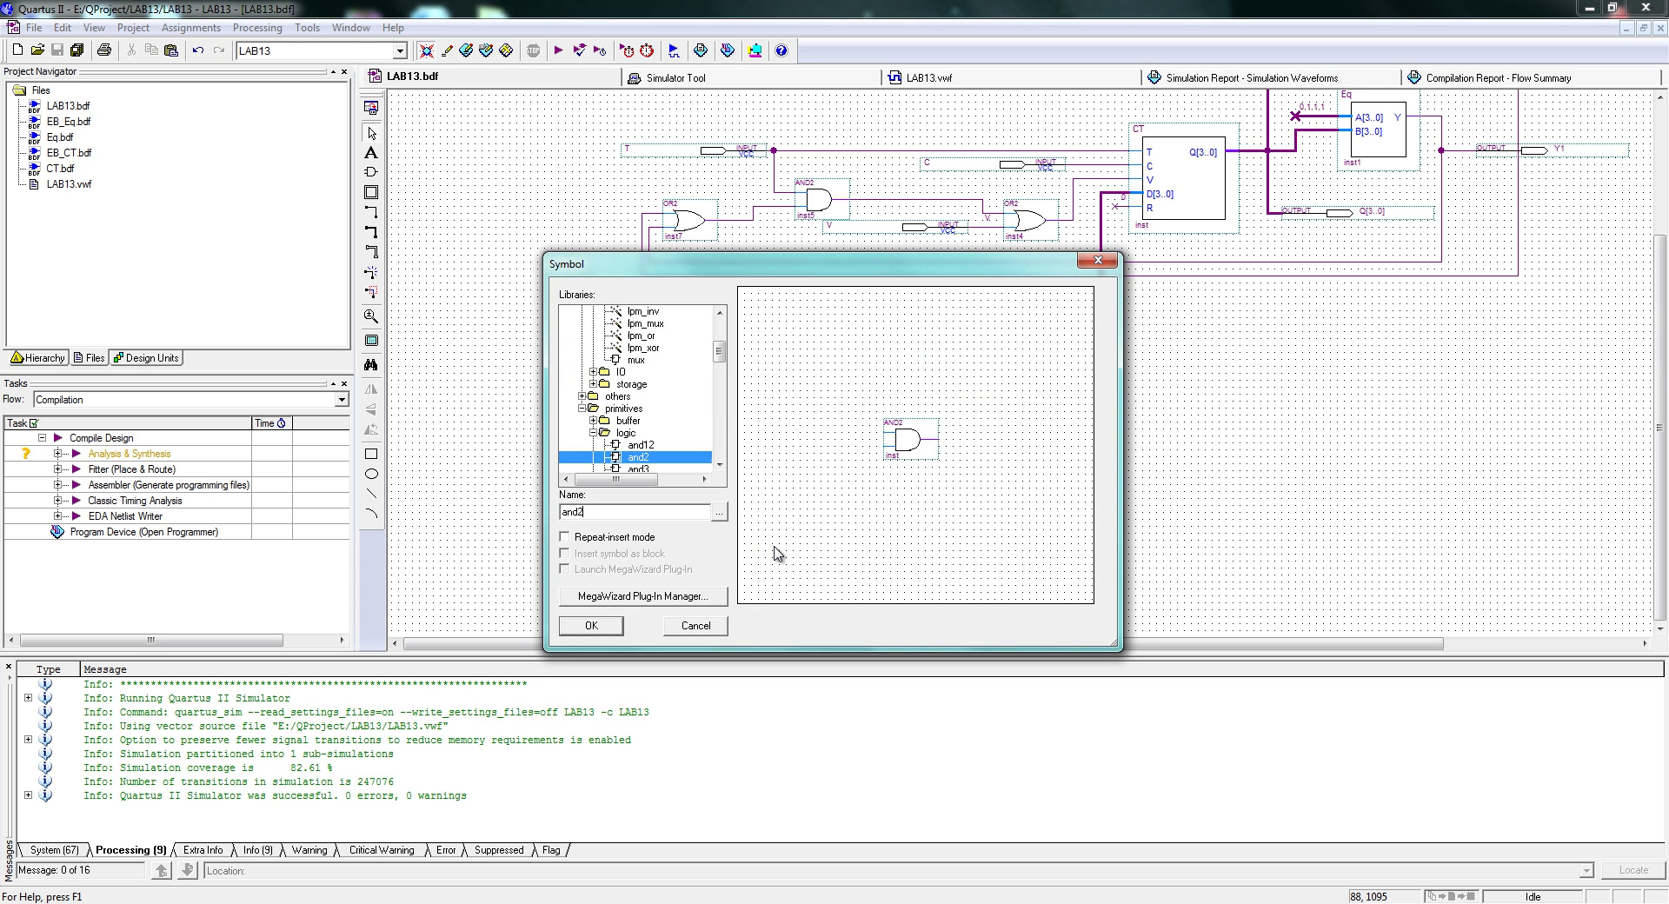
pyautogui.press('Return')
pyautogui.click(642, 443)
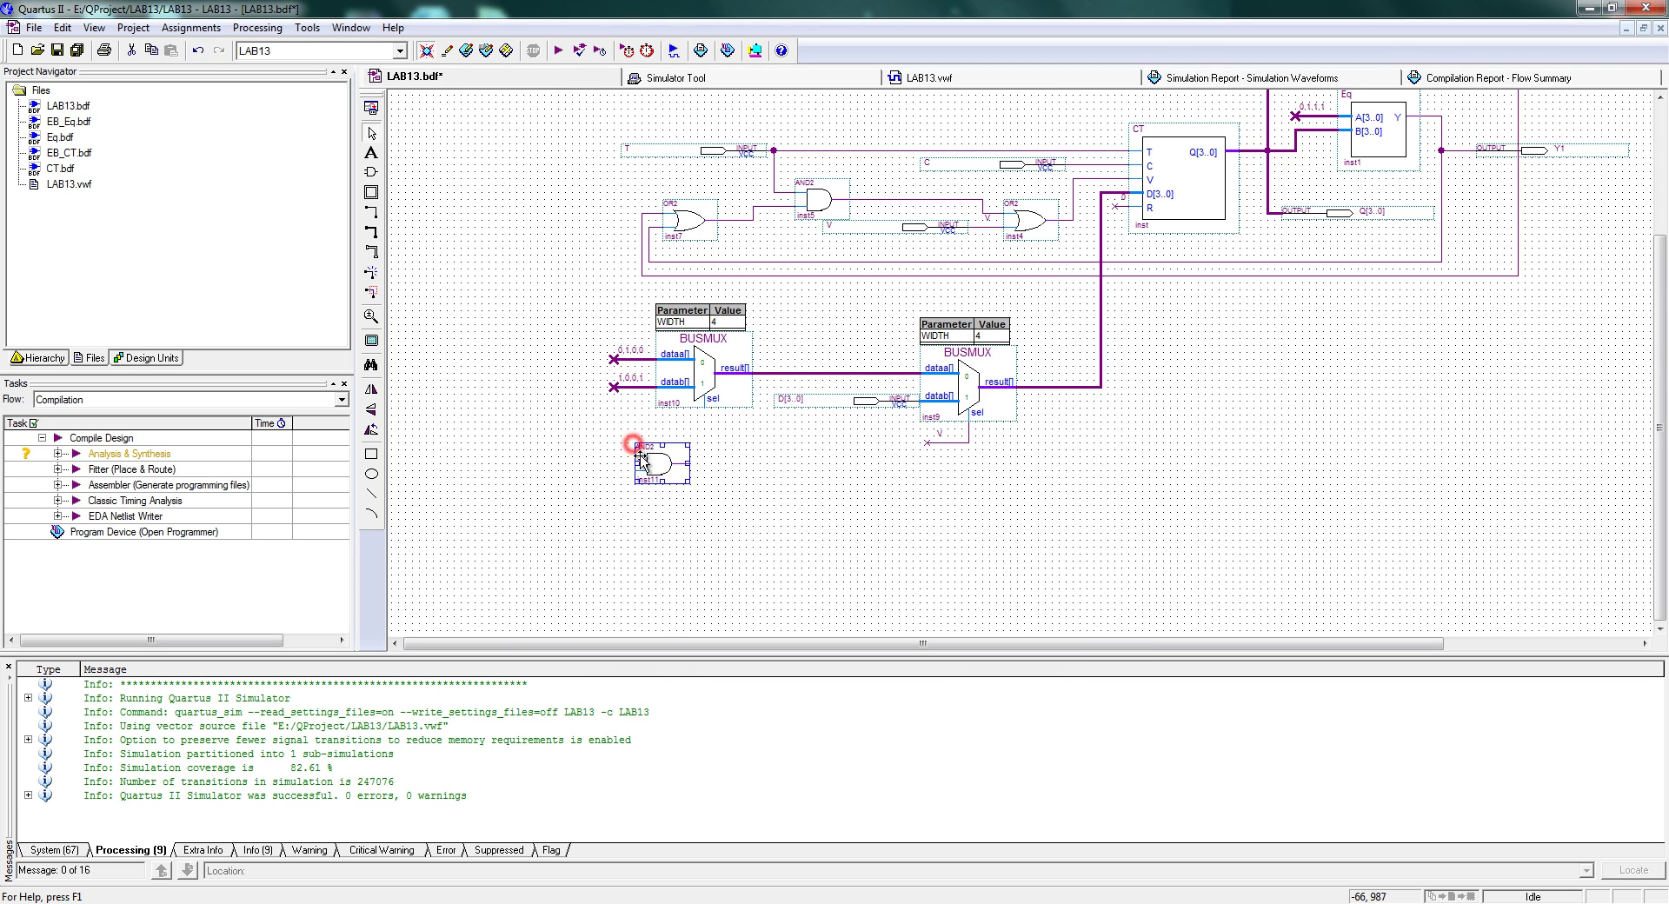
# Insert a not gate directly in front of the new AND2 gate's upper input
pyautogui.doubleClick(641, 506)
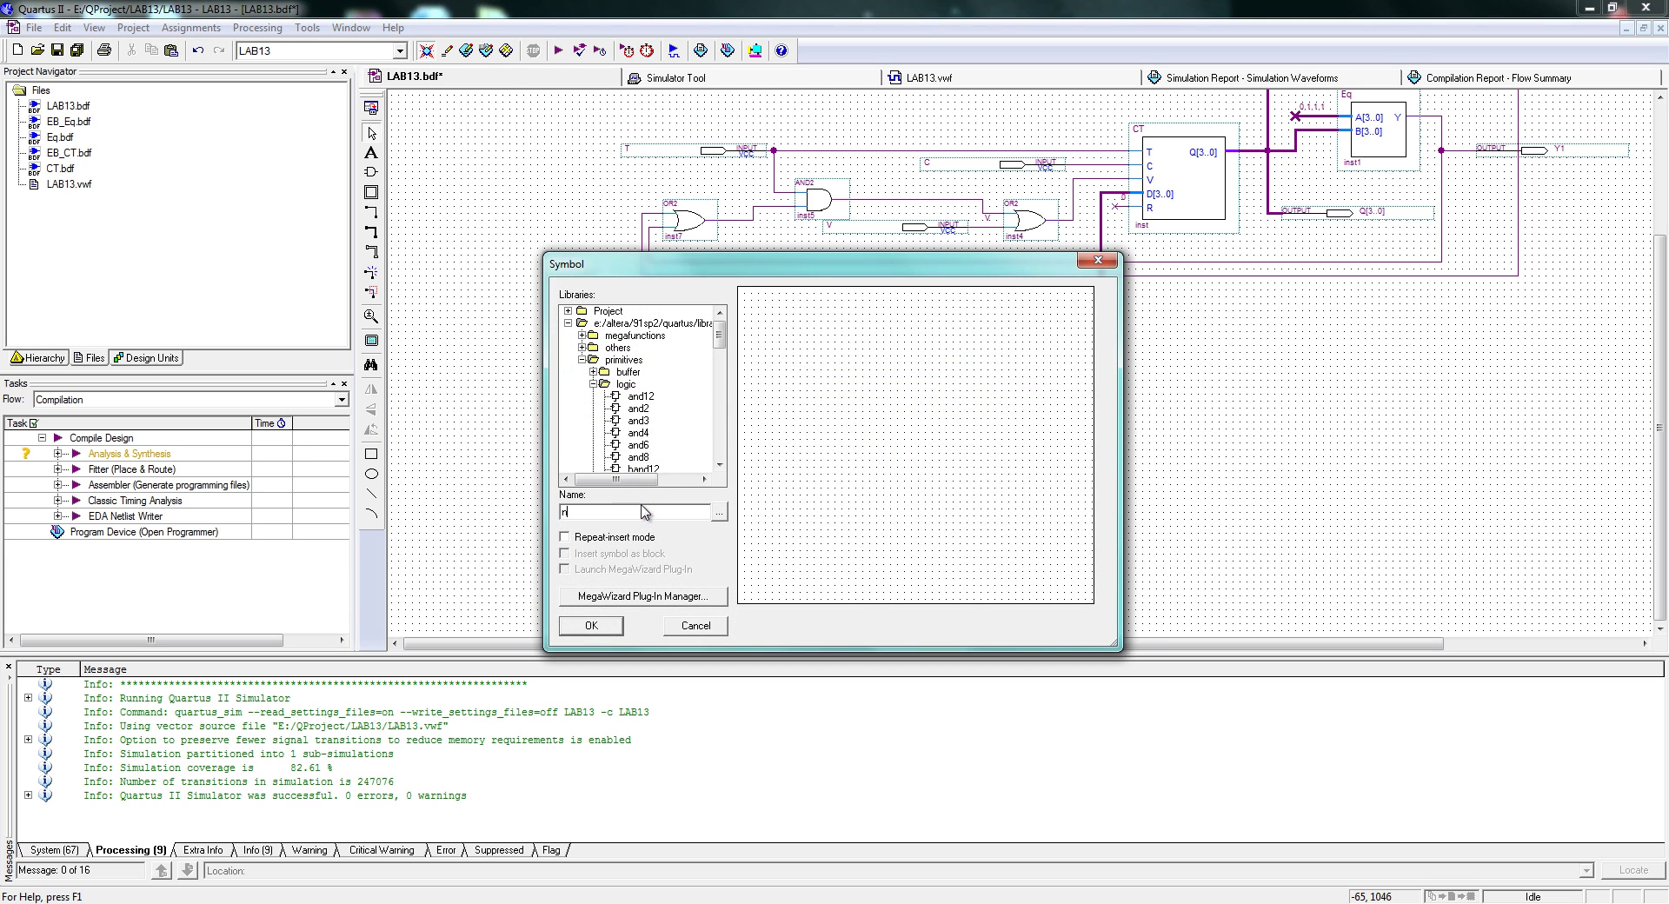
pyautogui.write('not')
pyautogui.press('Return')
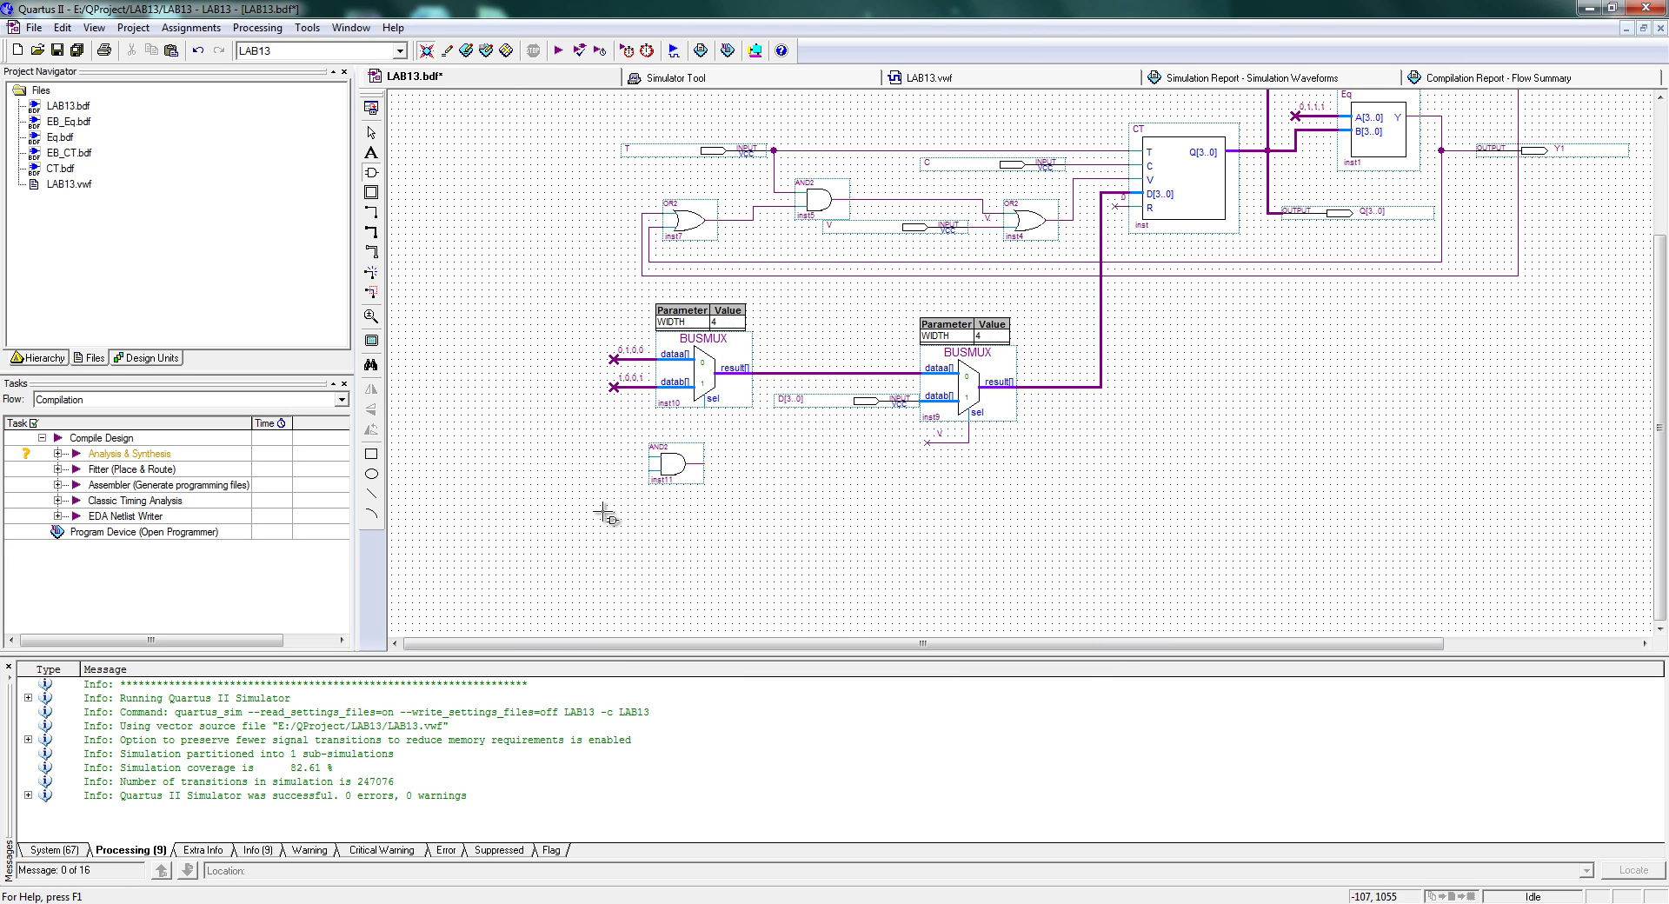
pyautogui.click(606, 445)
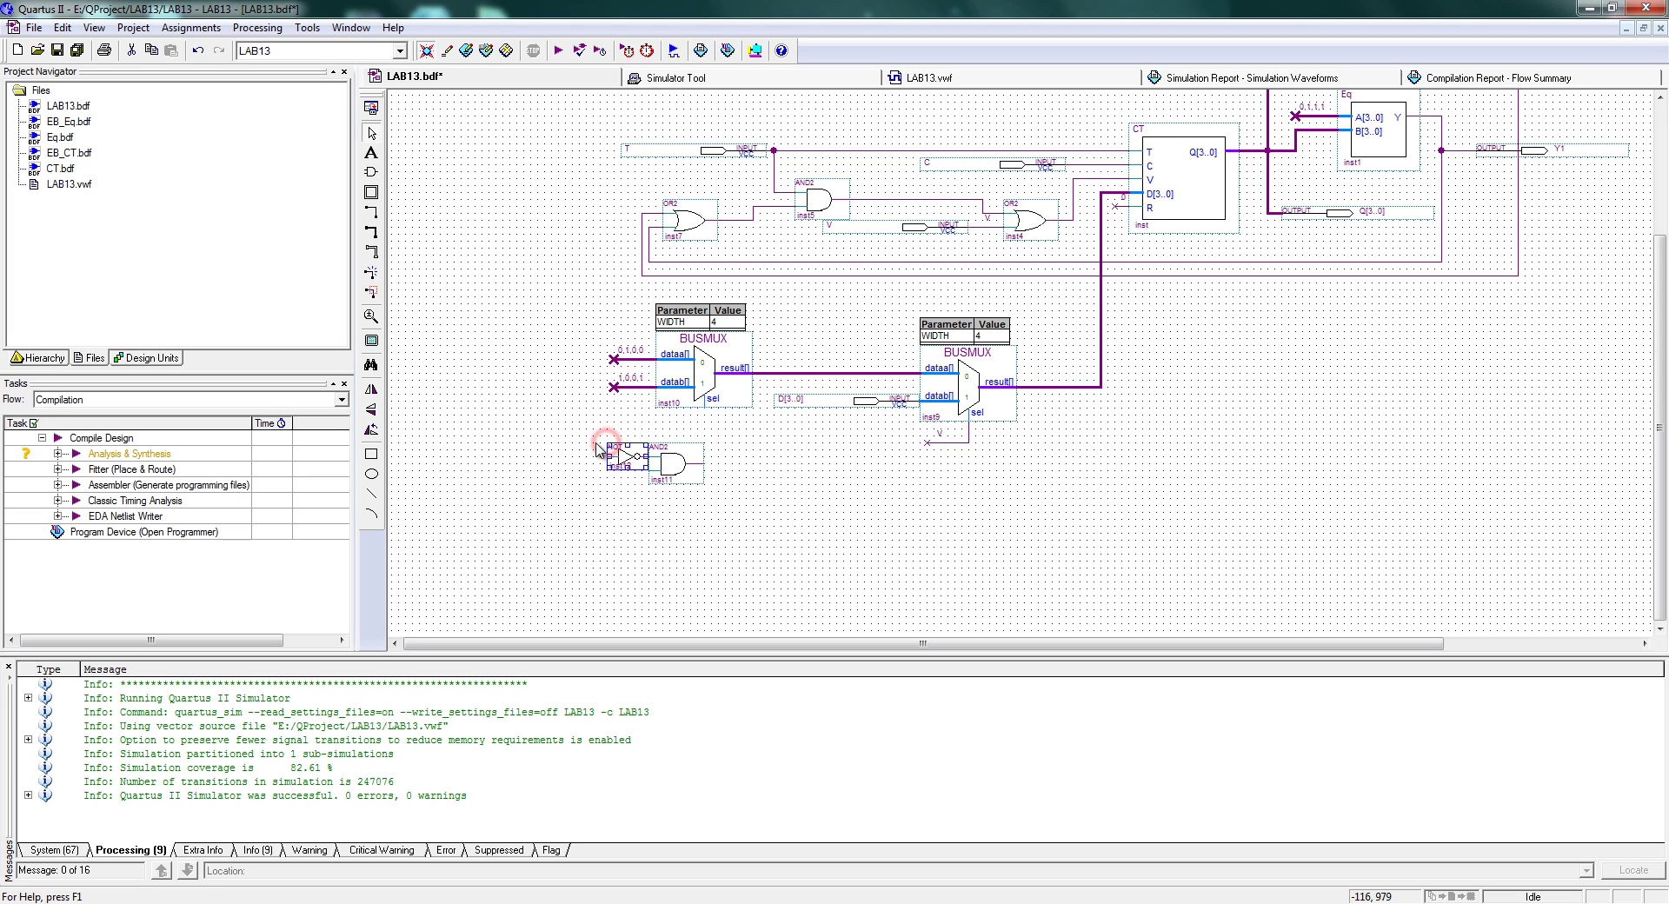
pyautogui.click(576, 426)
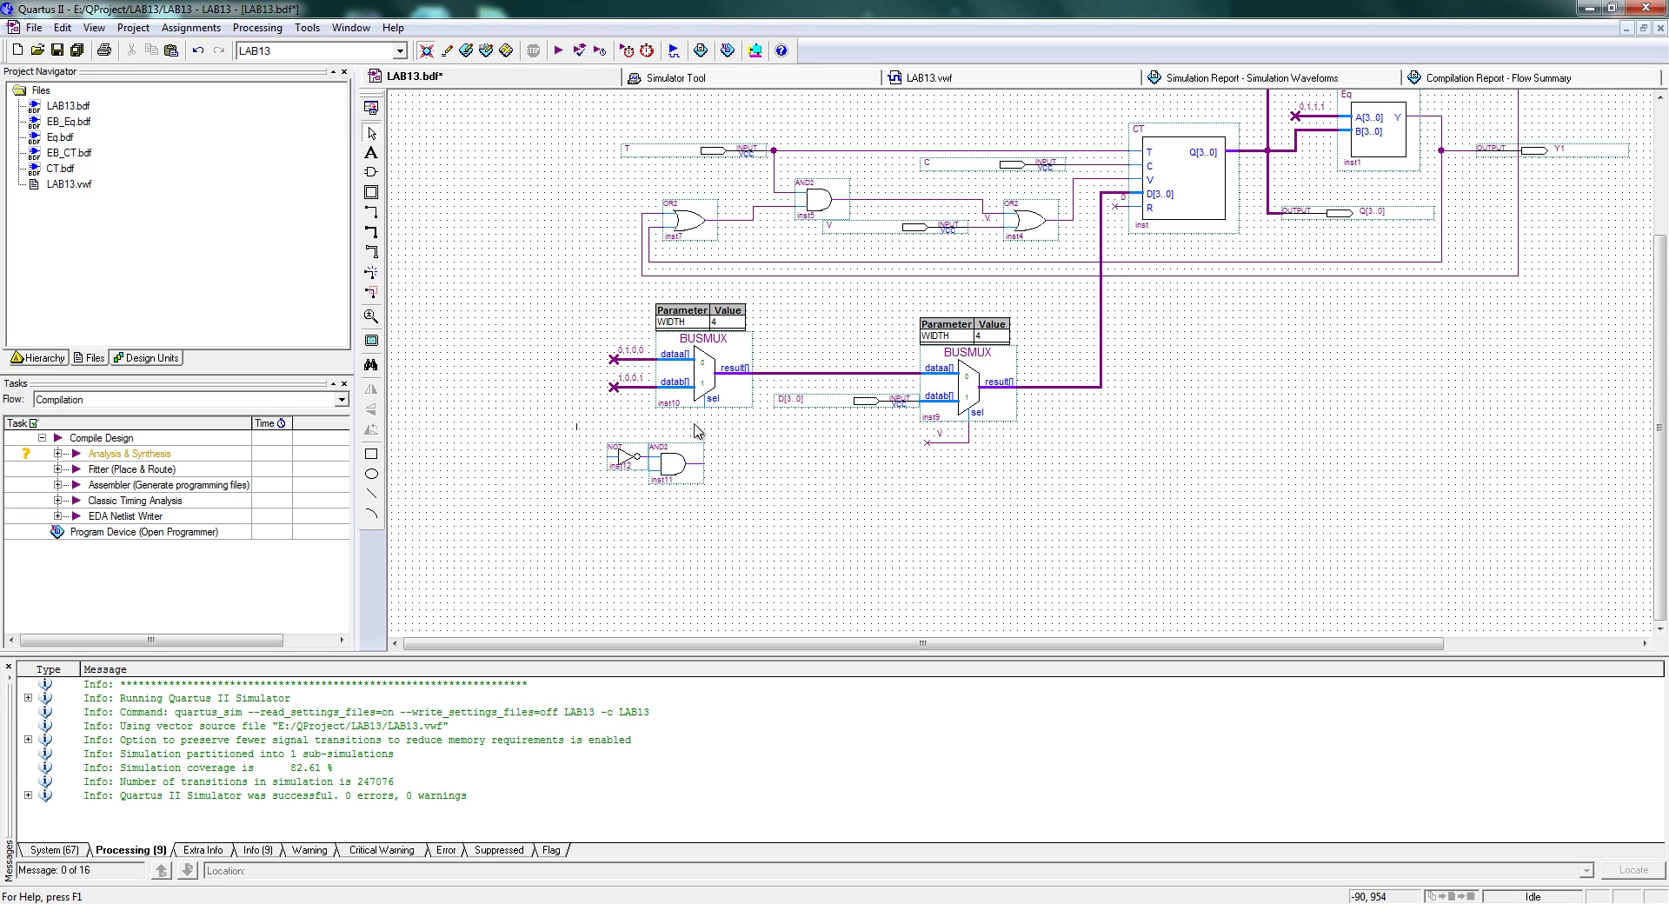
# Wire the Y1 feedback line to the new AND2 gate's lower input, shifting the NOT gate left to make room
pyautogui.scroll(1, 1356, 412)
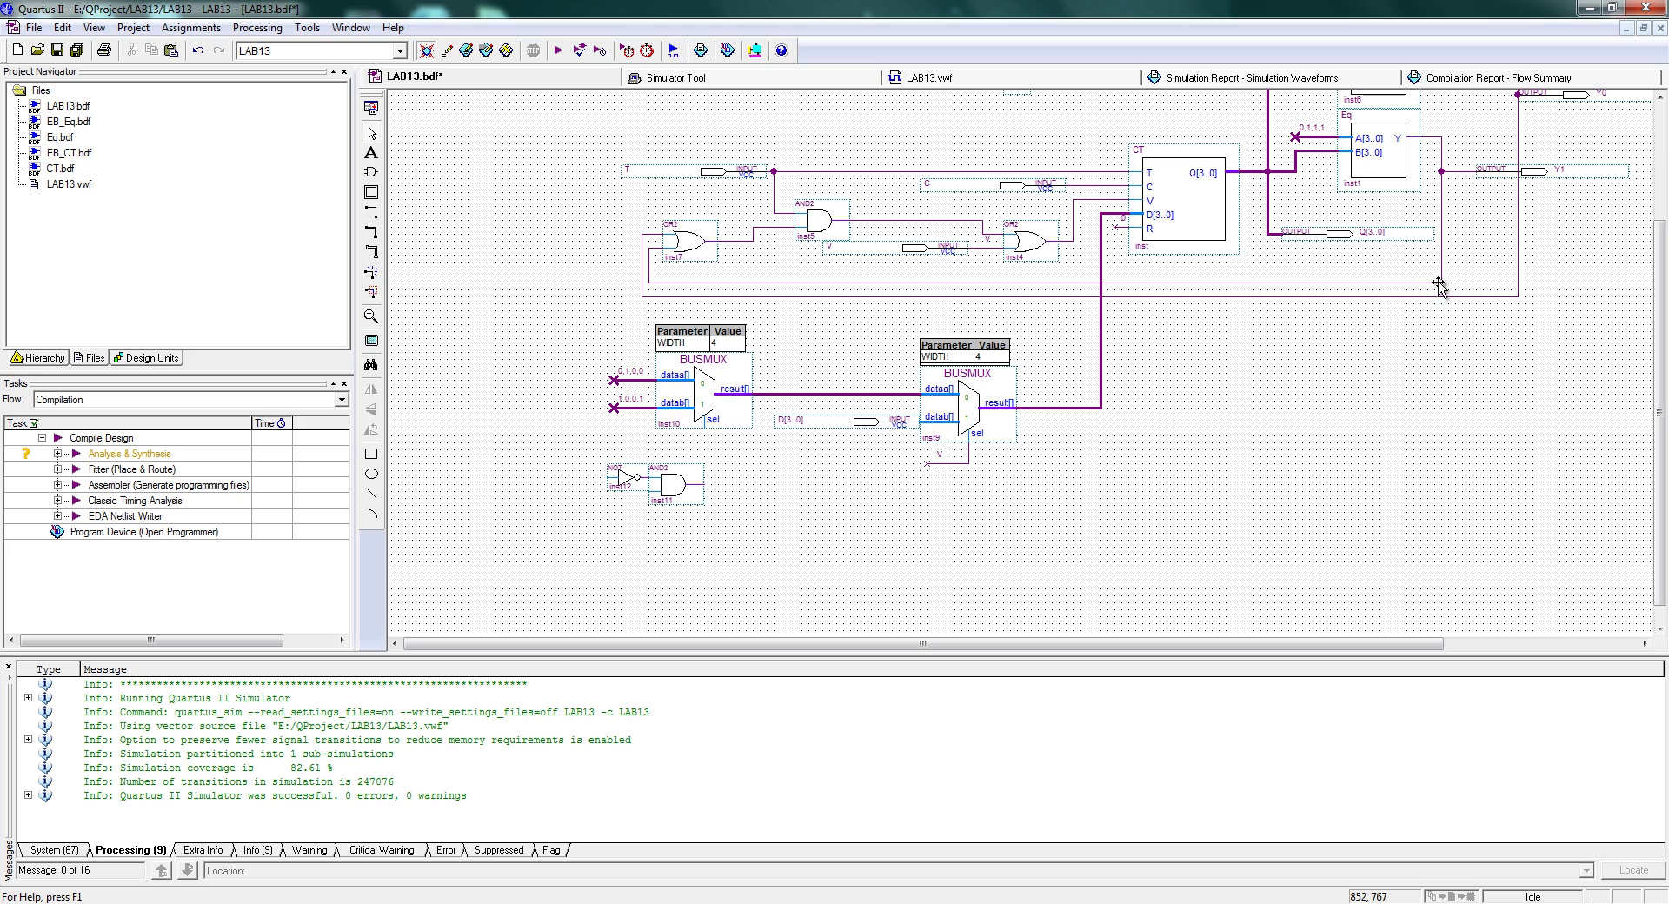
pyautogui.moveTo(1439, 283); pyautogui.dragTo(622, 485)
pyautogui.click(624, 478)
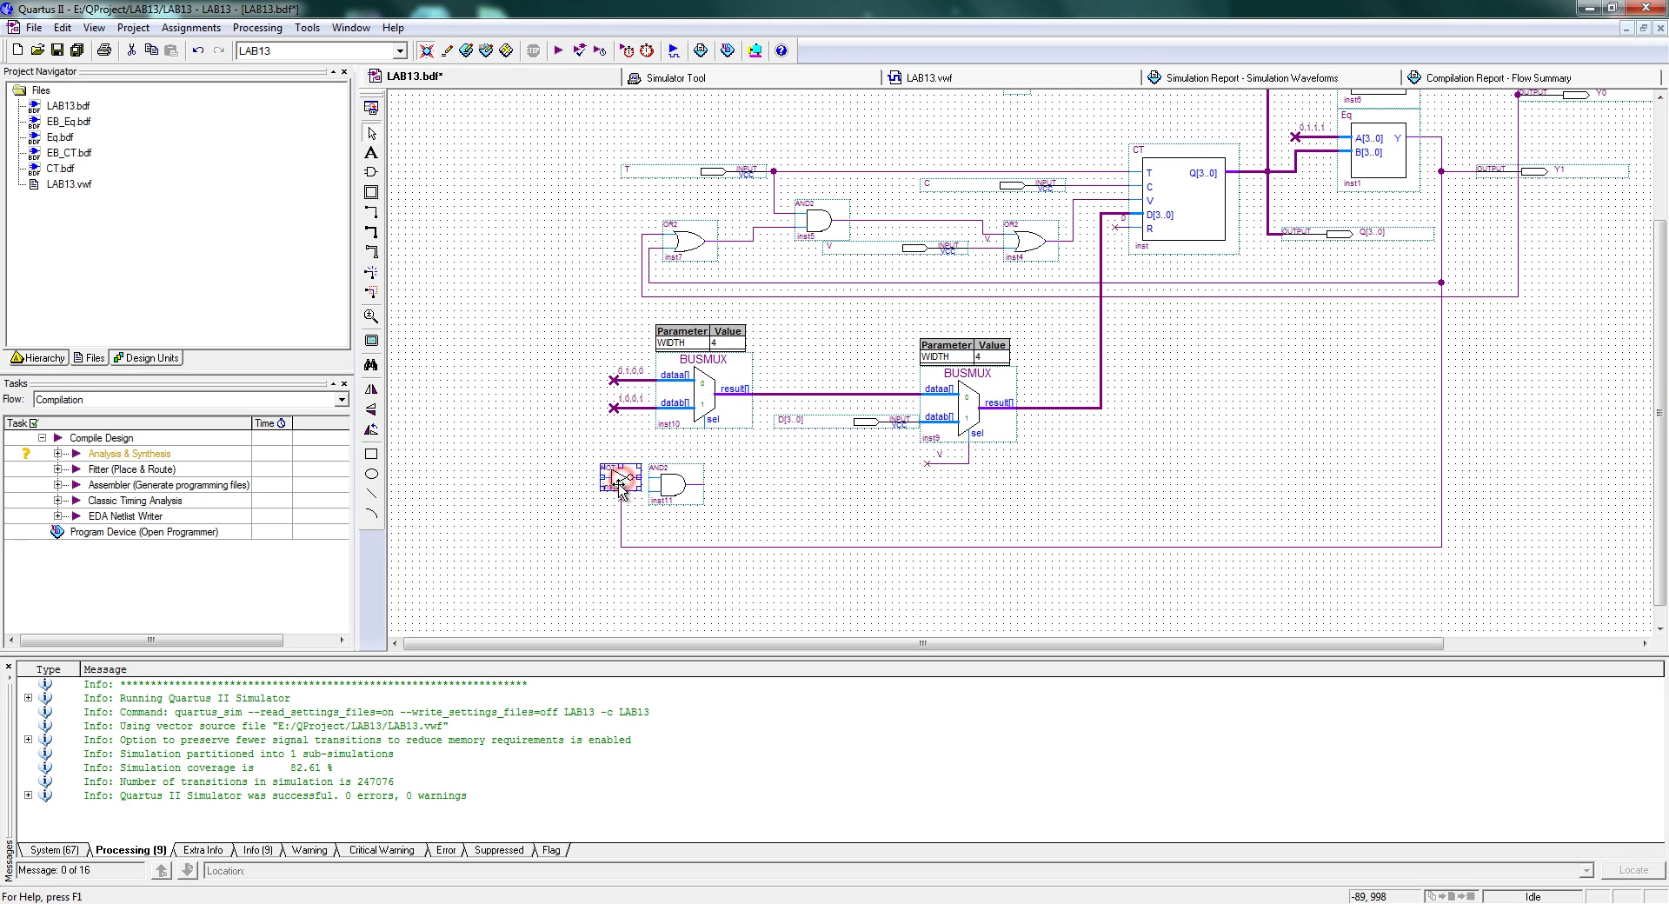
pyautogui.press('Left')
pyautogui.press('Left')
pyautogui.press('Left')
pyautogui.press('Left')
pyautogui.press('Left')
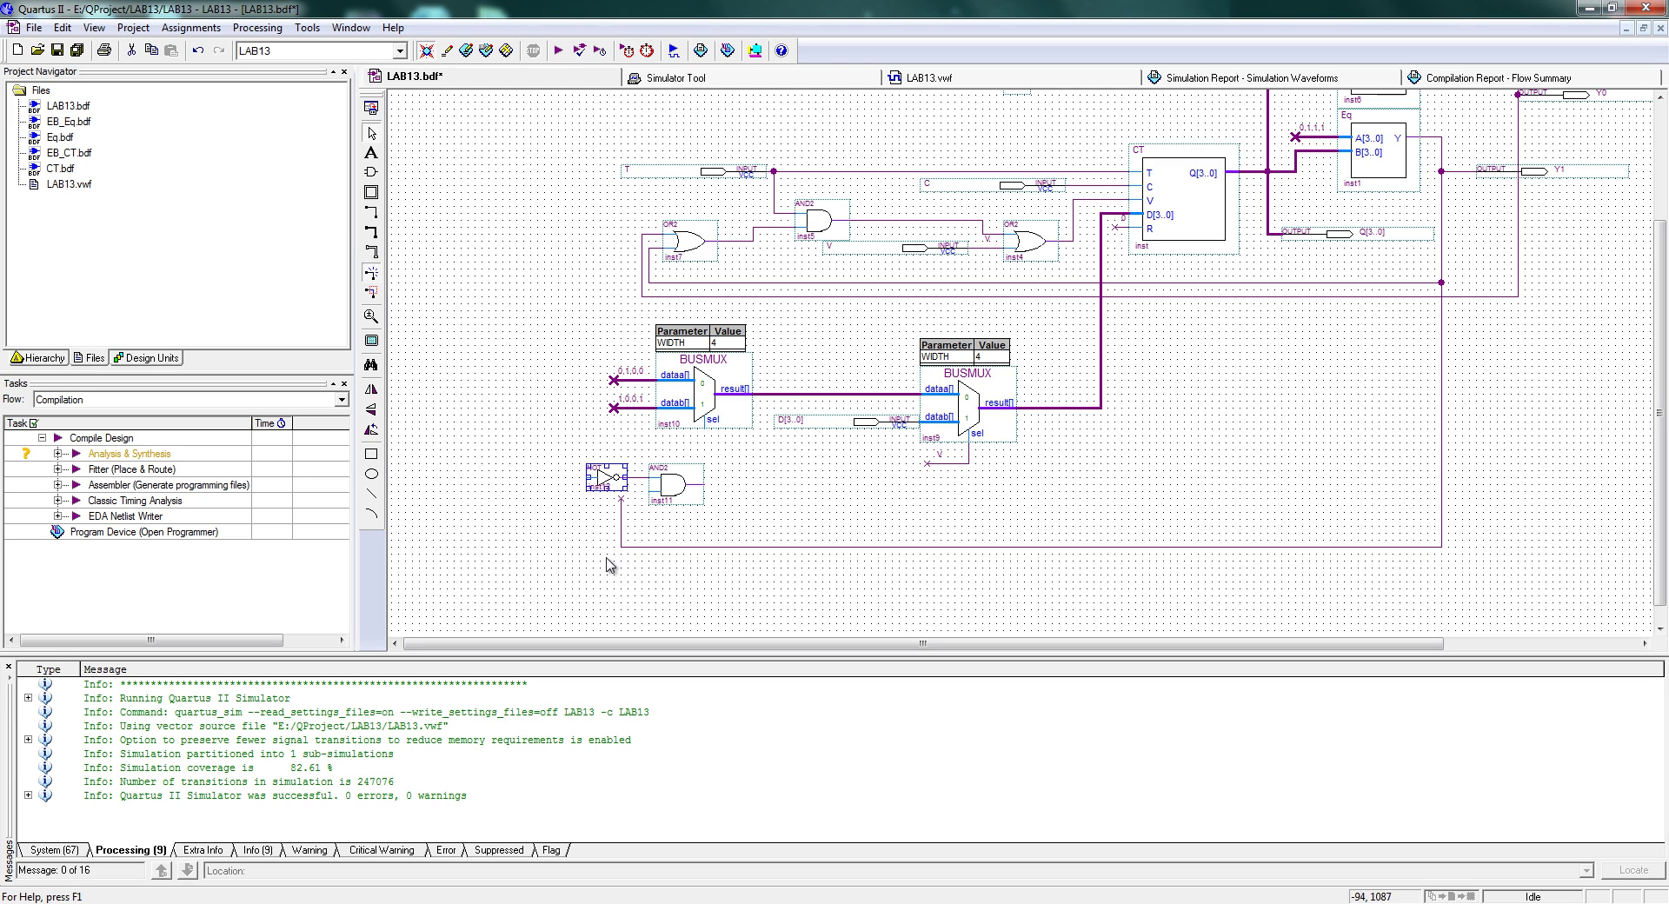
pyautogui.click(596, 541)
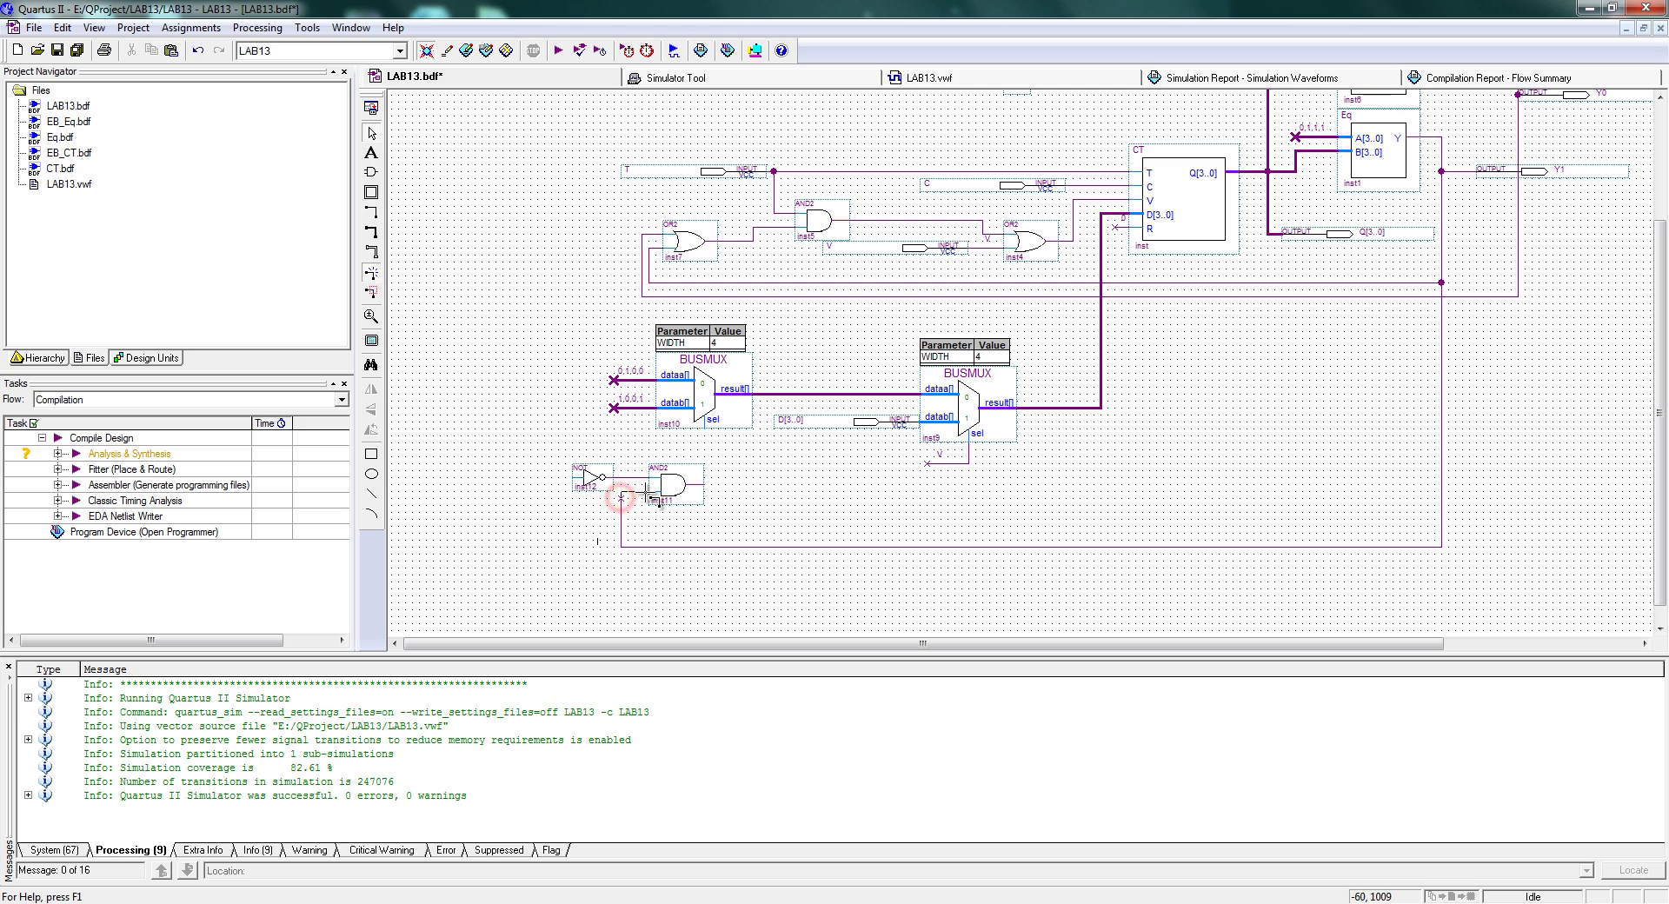
pyautogui.click(1022, 486)
# Wire the Y0 feedback line to the NOT gate's input and the new AND2 gate's output to the left BUSMUX's sel input
pyautogui.scroll(3, 1488, 484)
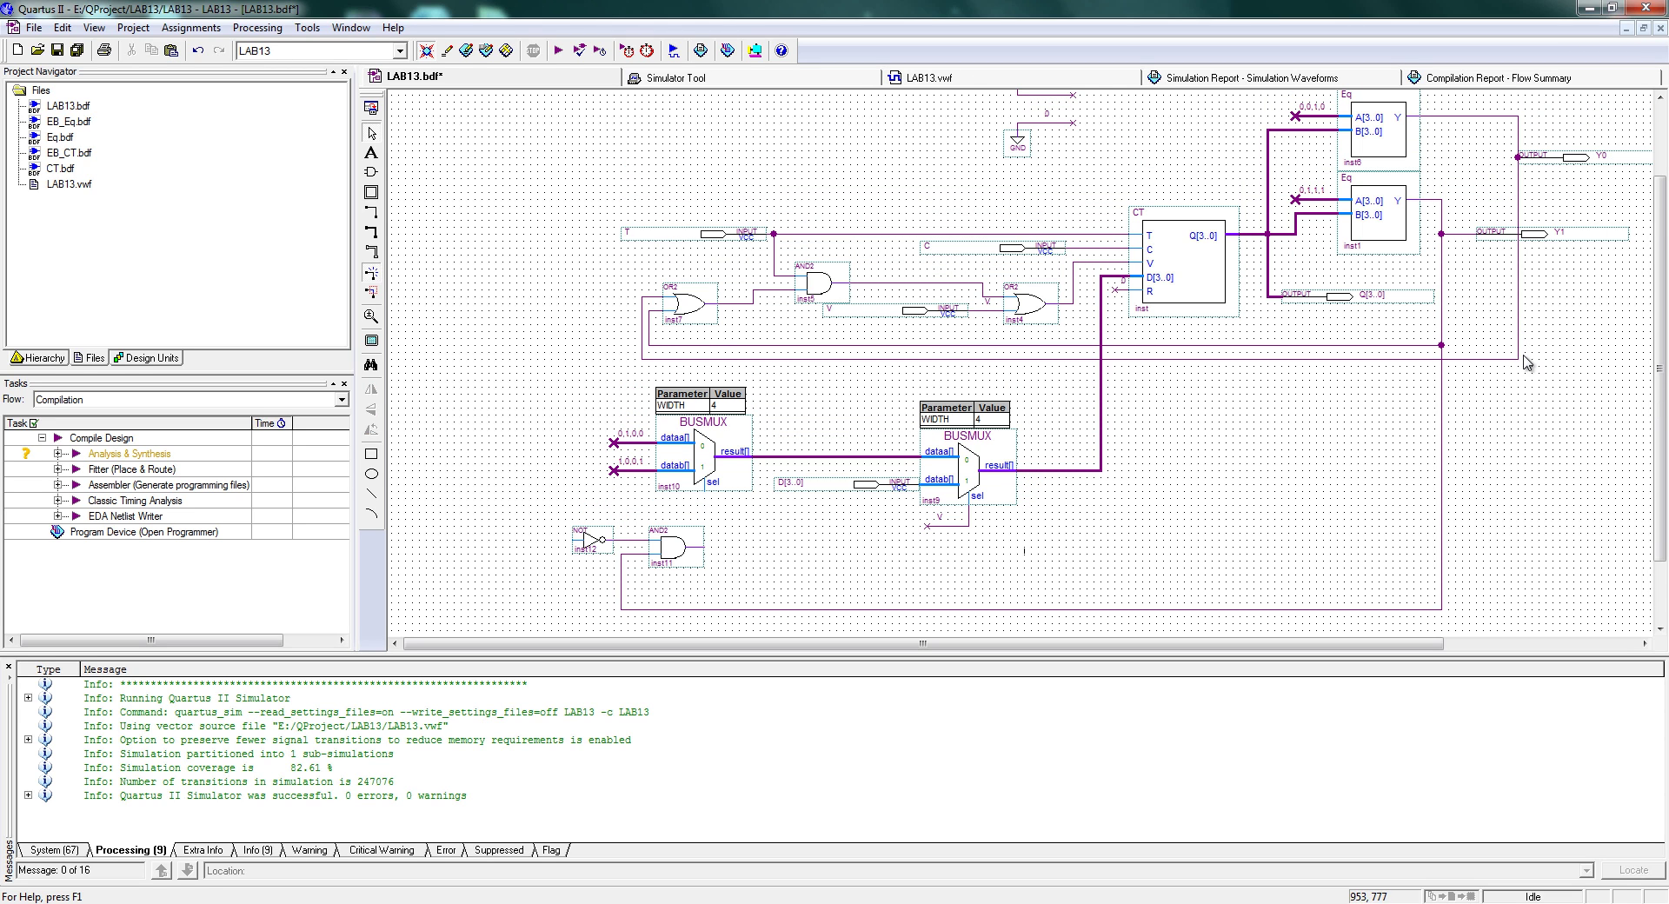
pyautogui.moveTo(1518, 358); pyautogui.dragTo(558, 540)
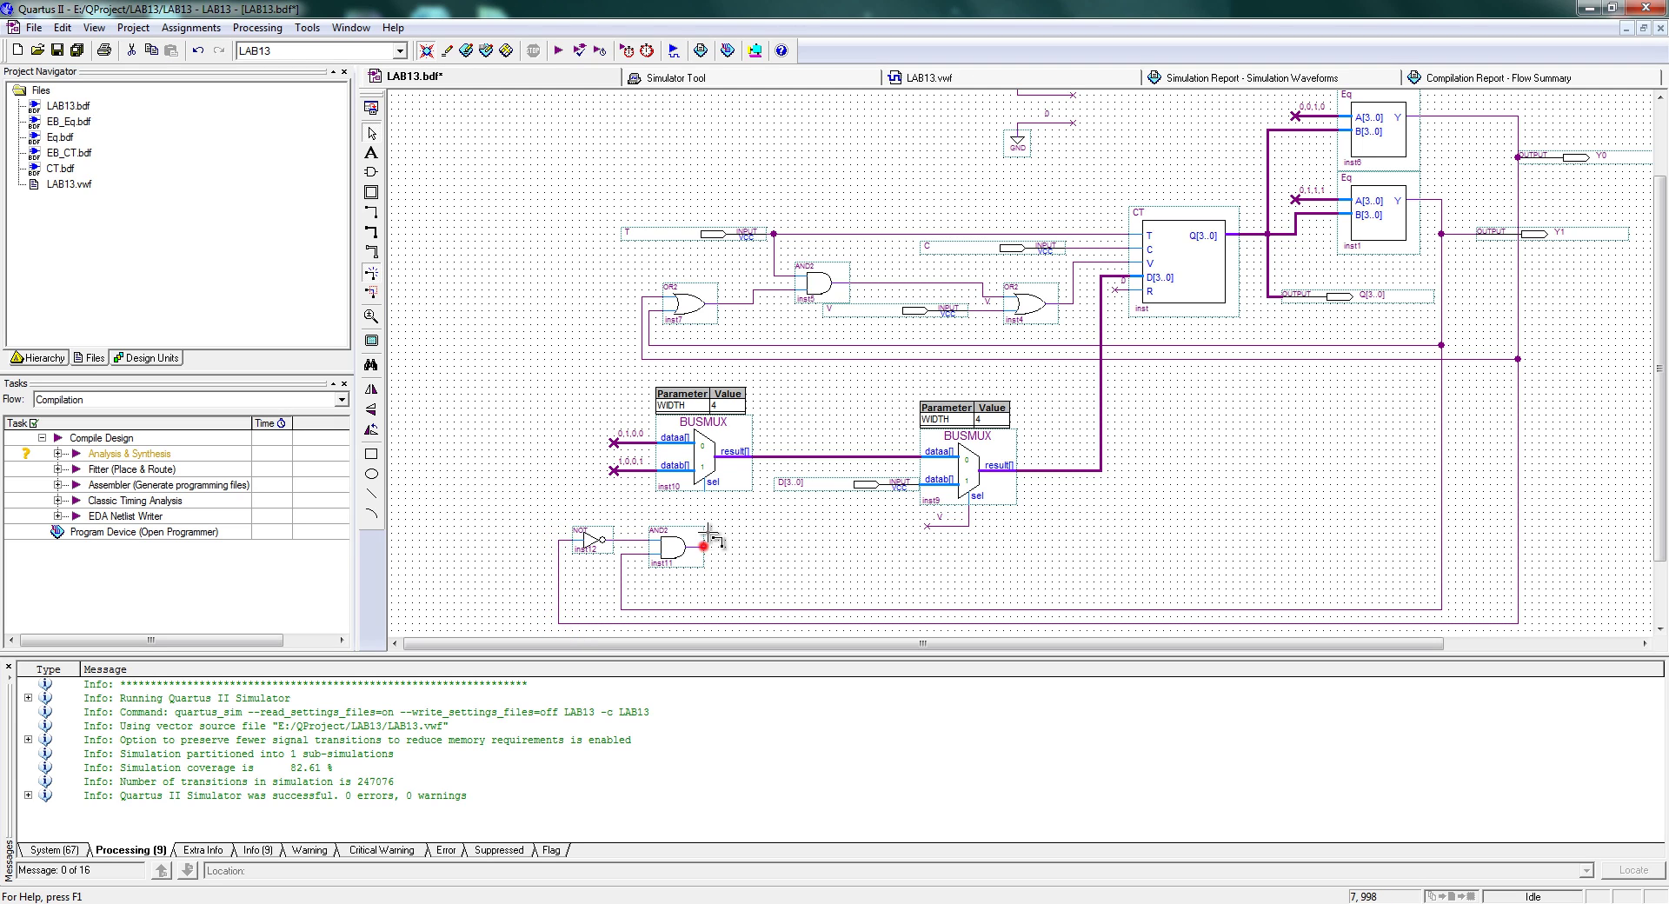
pyautogui.moveTo(710, 547); pyautogui.dragTo(705, 487)
pyautogui.click(737, 529)
# Shift the NOT and AND2 gates with their wires slightly left and straighten the wire running up to the left BUSMUX's sel
pyautogui.moveTo(481, 513); pyautogui.dragTo(757, 608)
pyautogui.scroll(-1, 758, 608)
pyautogui.moveTo(523, 462); pyautogui.dragTo(761, 601)
pyautogui.press('Left')
pyautogui.press('Left')
pyautogui.click(733, 525)
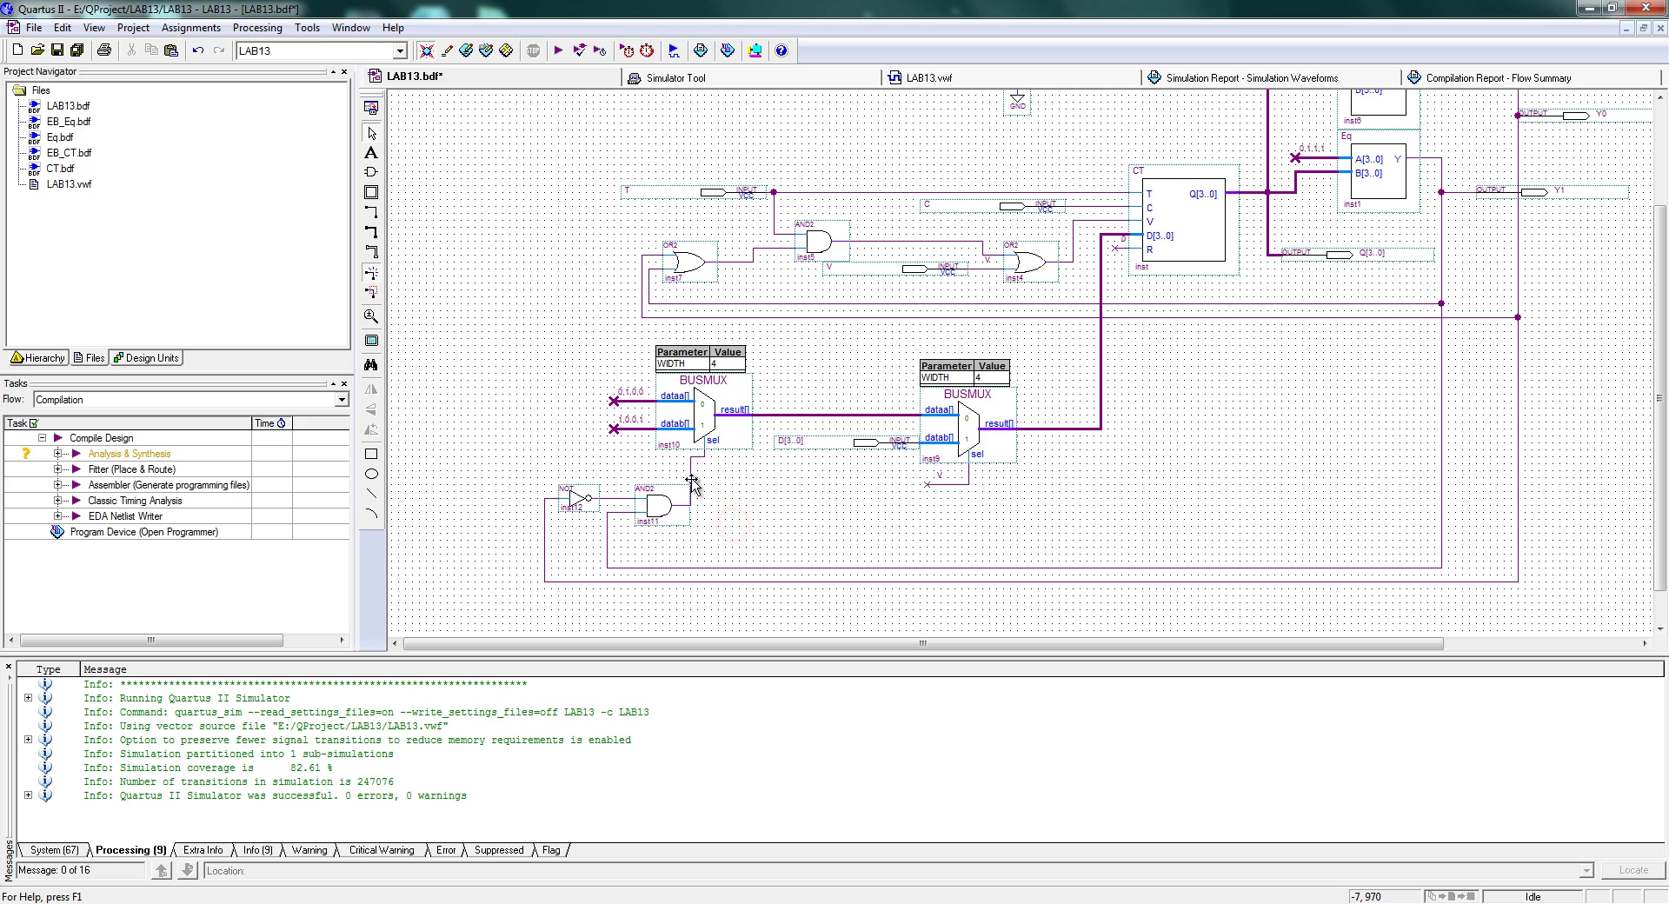
pyautogui.moveTo(690, 489); pyautogui.dragTo(704, 492)
pyautogui.click(774, 506)
# Run Analysis & Synthesis with the changes to LAB13.bdf saved, and close the compilation report
pyautogui.scroll(2, 753, 526)
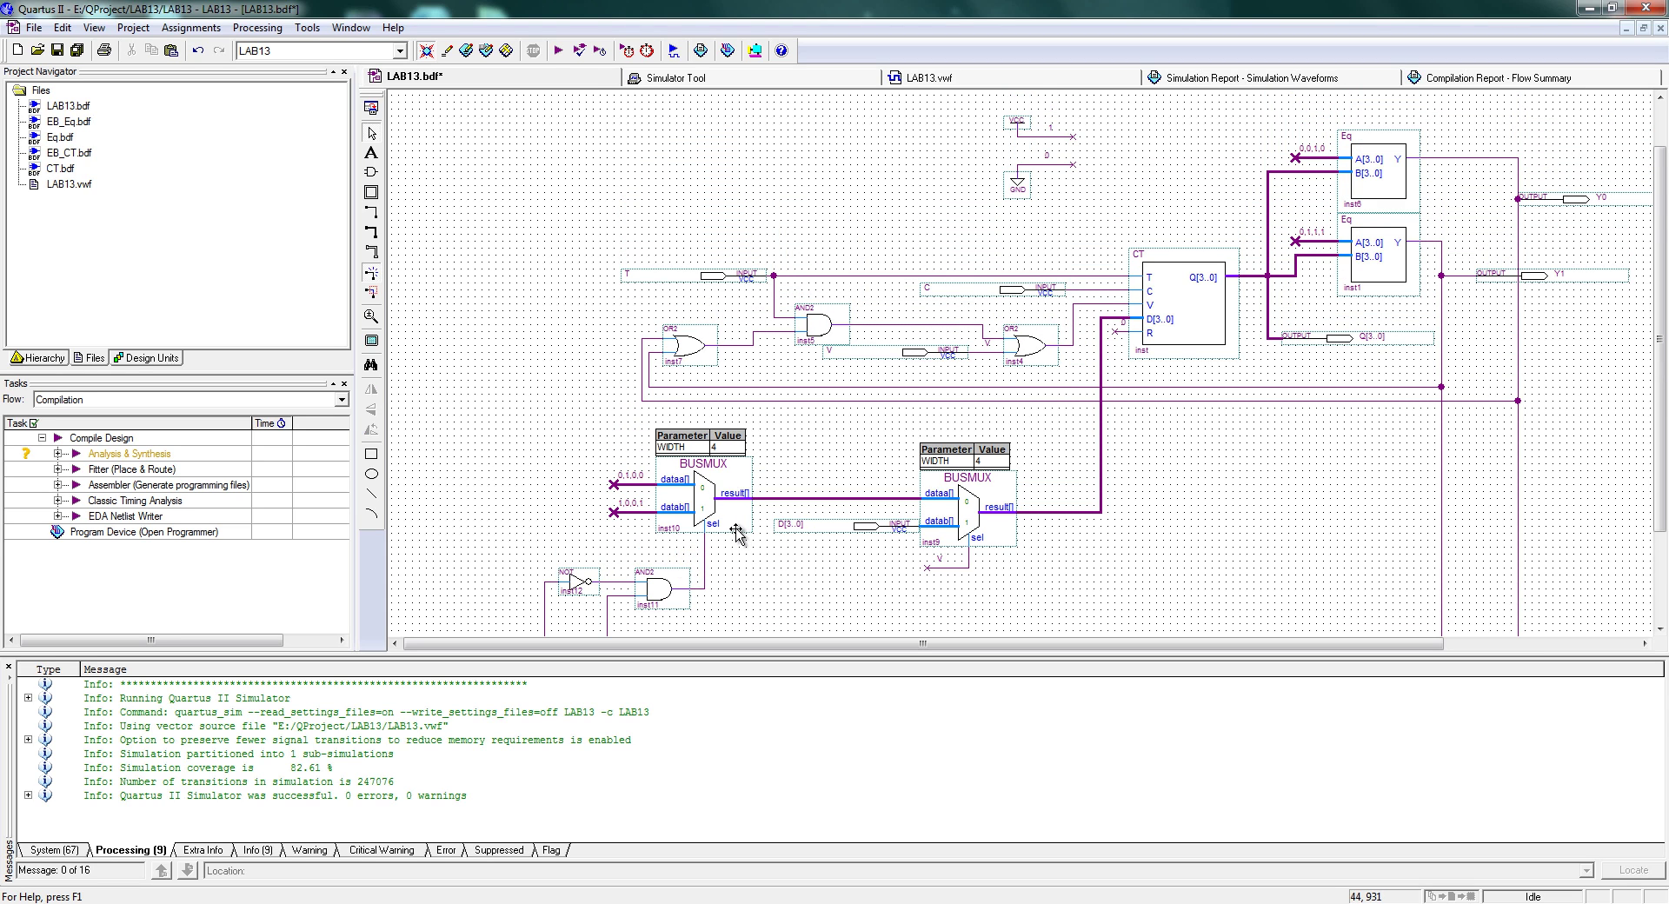
pyautogui.click(579, 50)
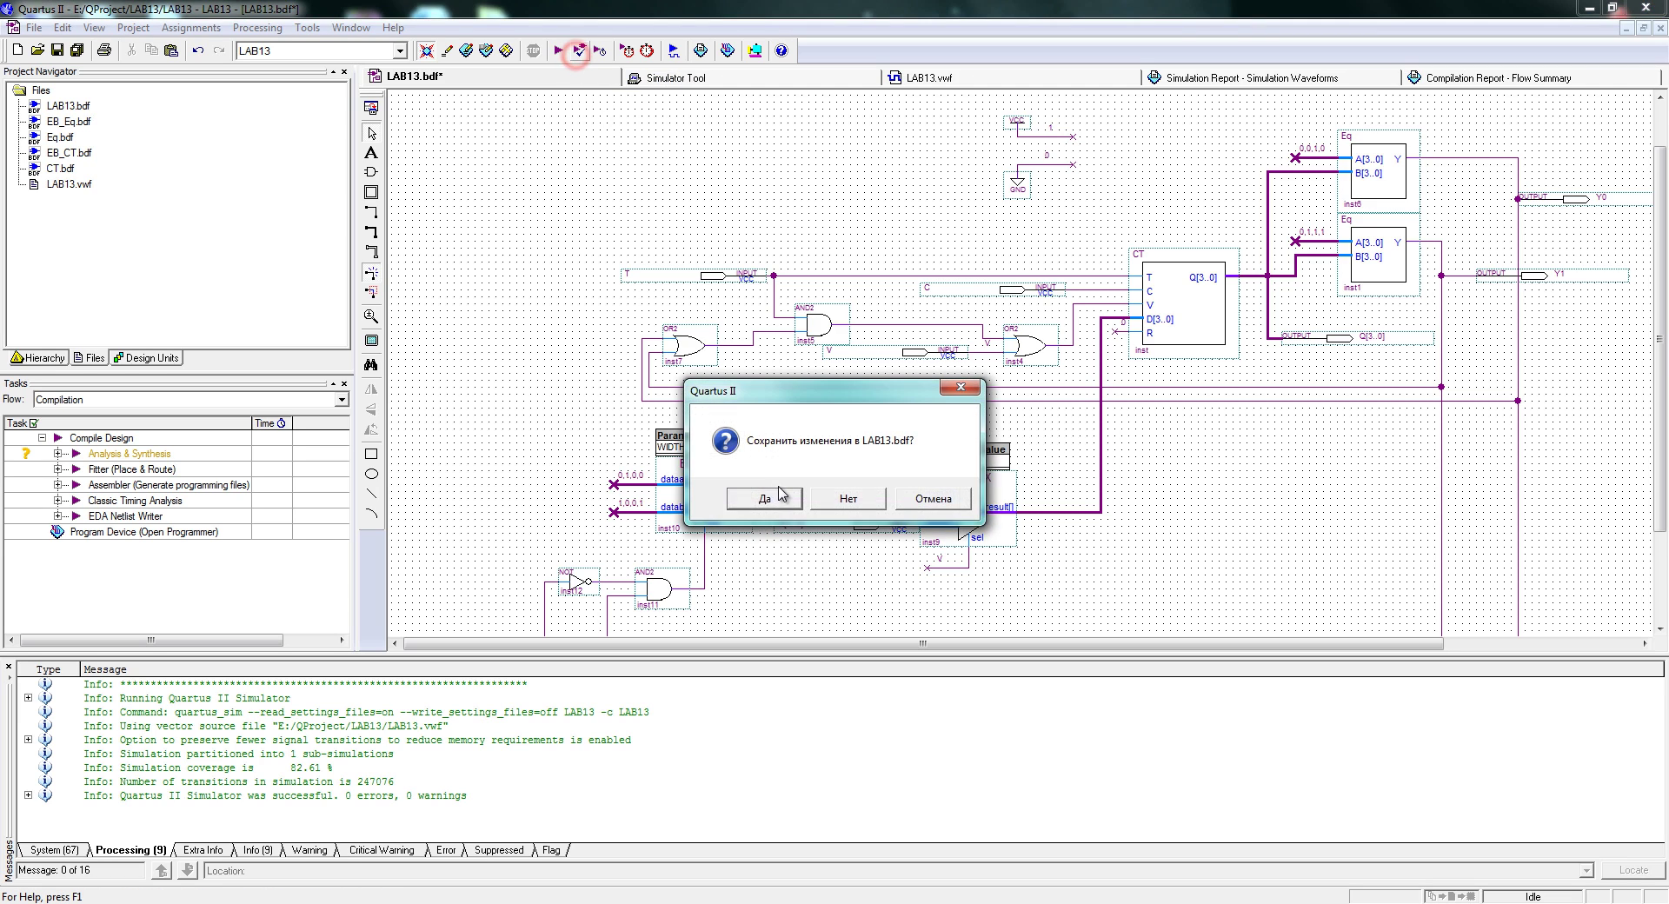
pyautogui.click(772, 516)
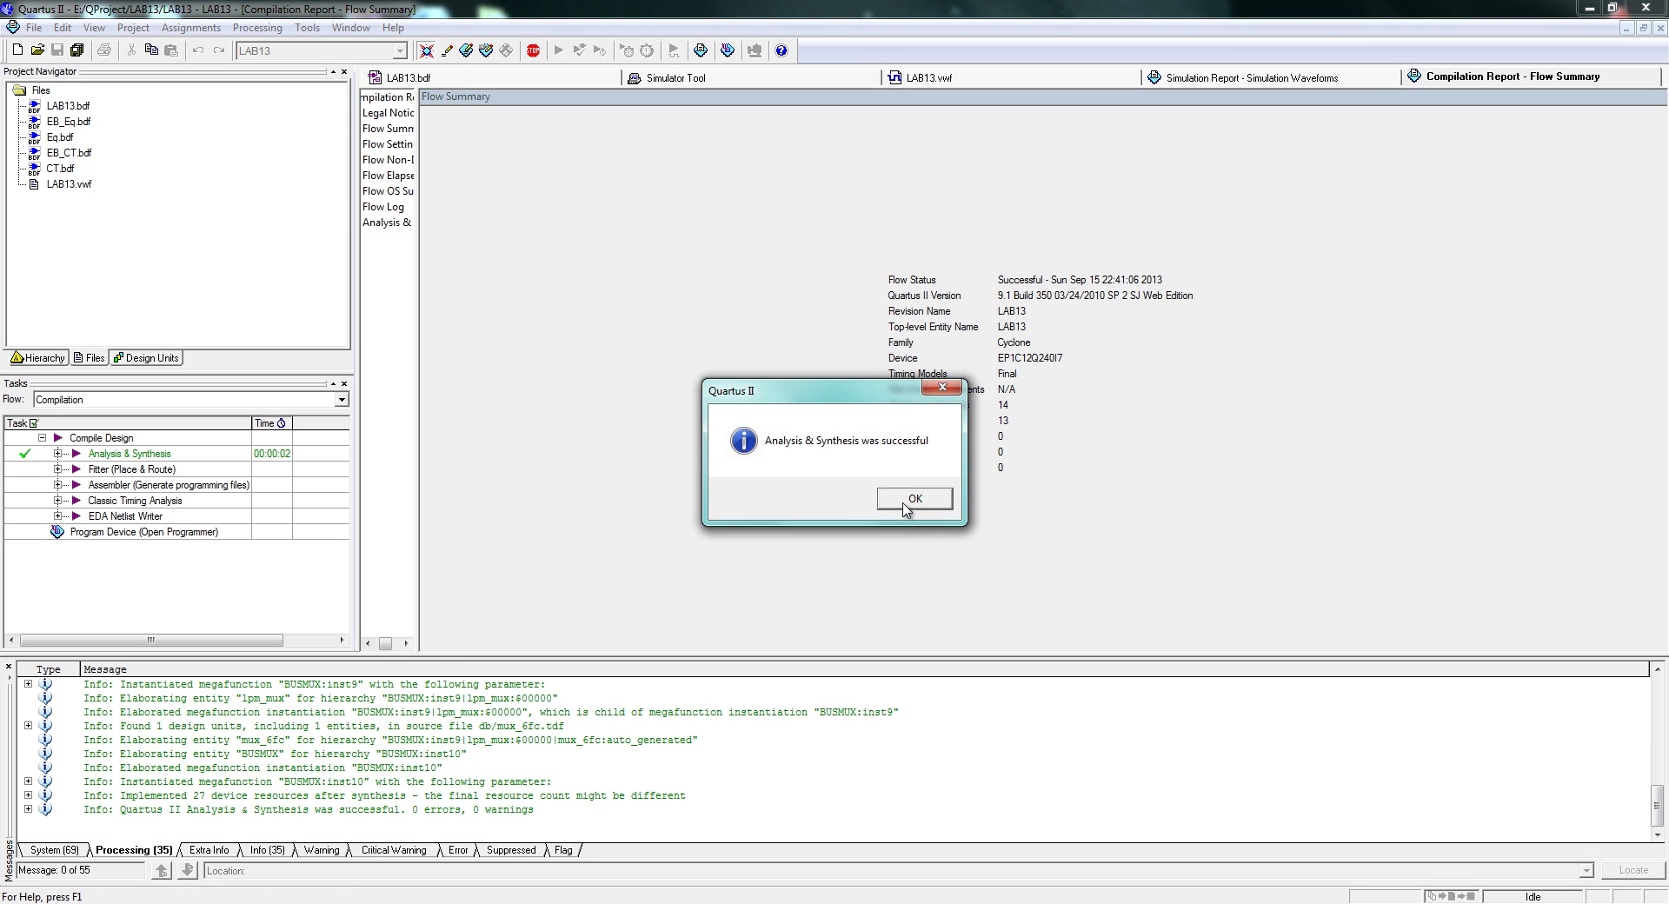
pyautogui.click(870, 503)
pyautogui.click(1659, 28)
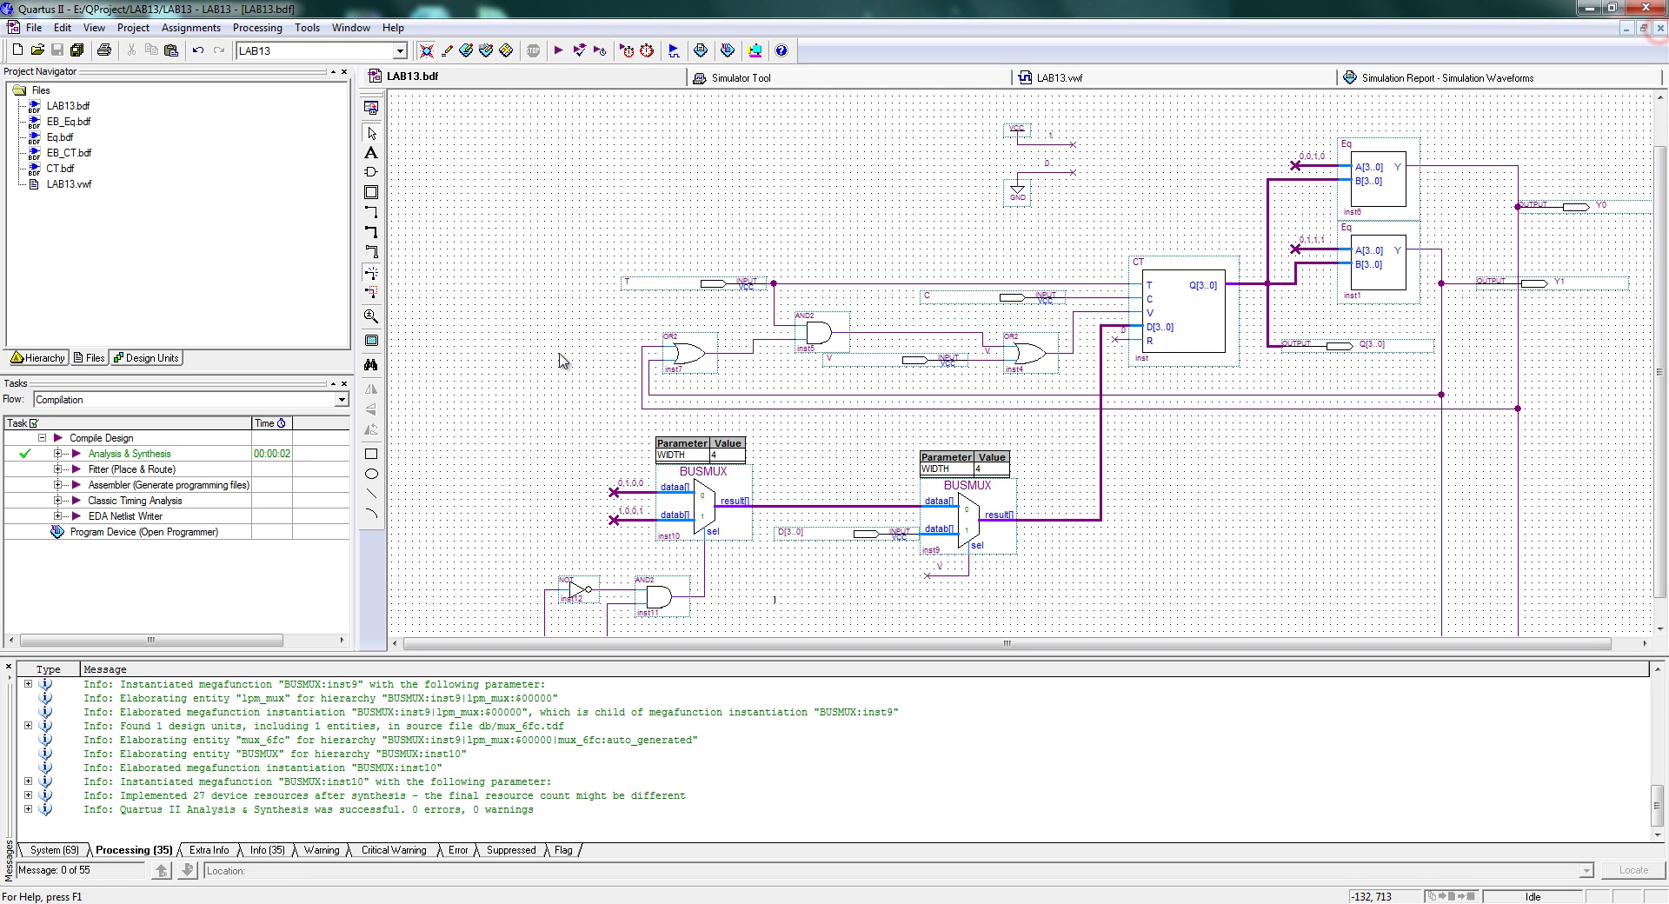
# Generate the functional simulation netlist for the updated schematic in the Simulator Tool
pyautogui.click(817, 79)
pyautogui.click(1076, 183)
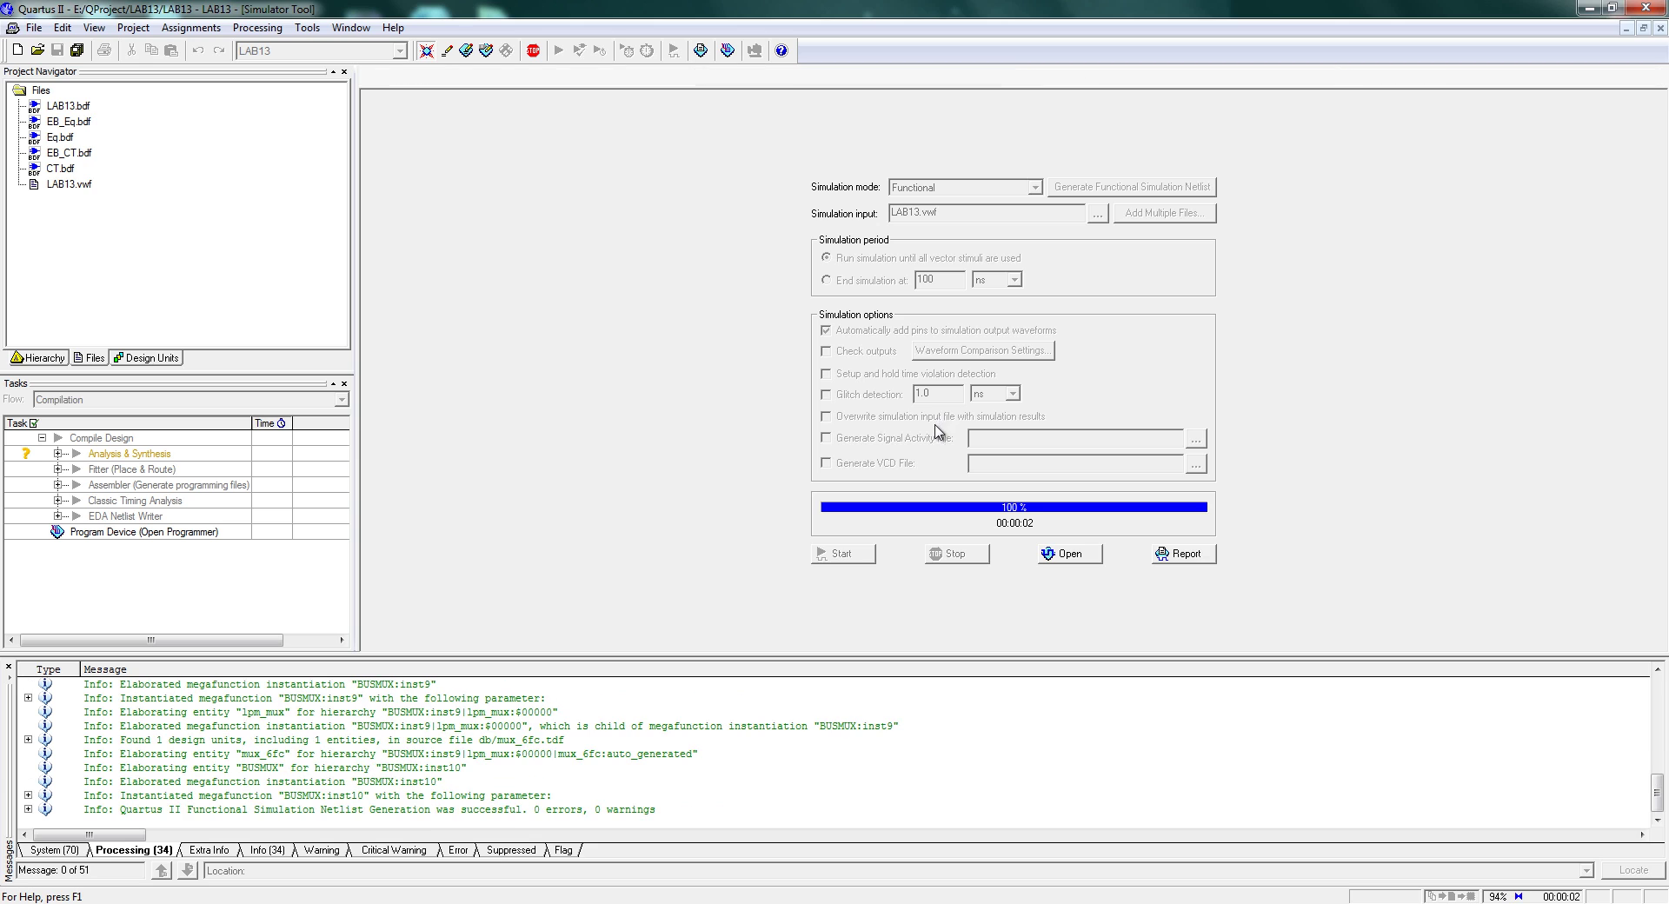
pyautogui.click(967, 499)
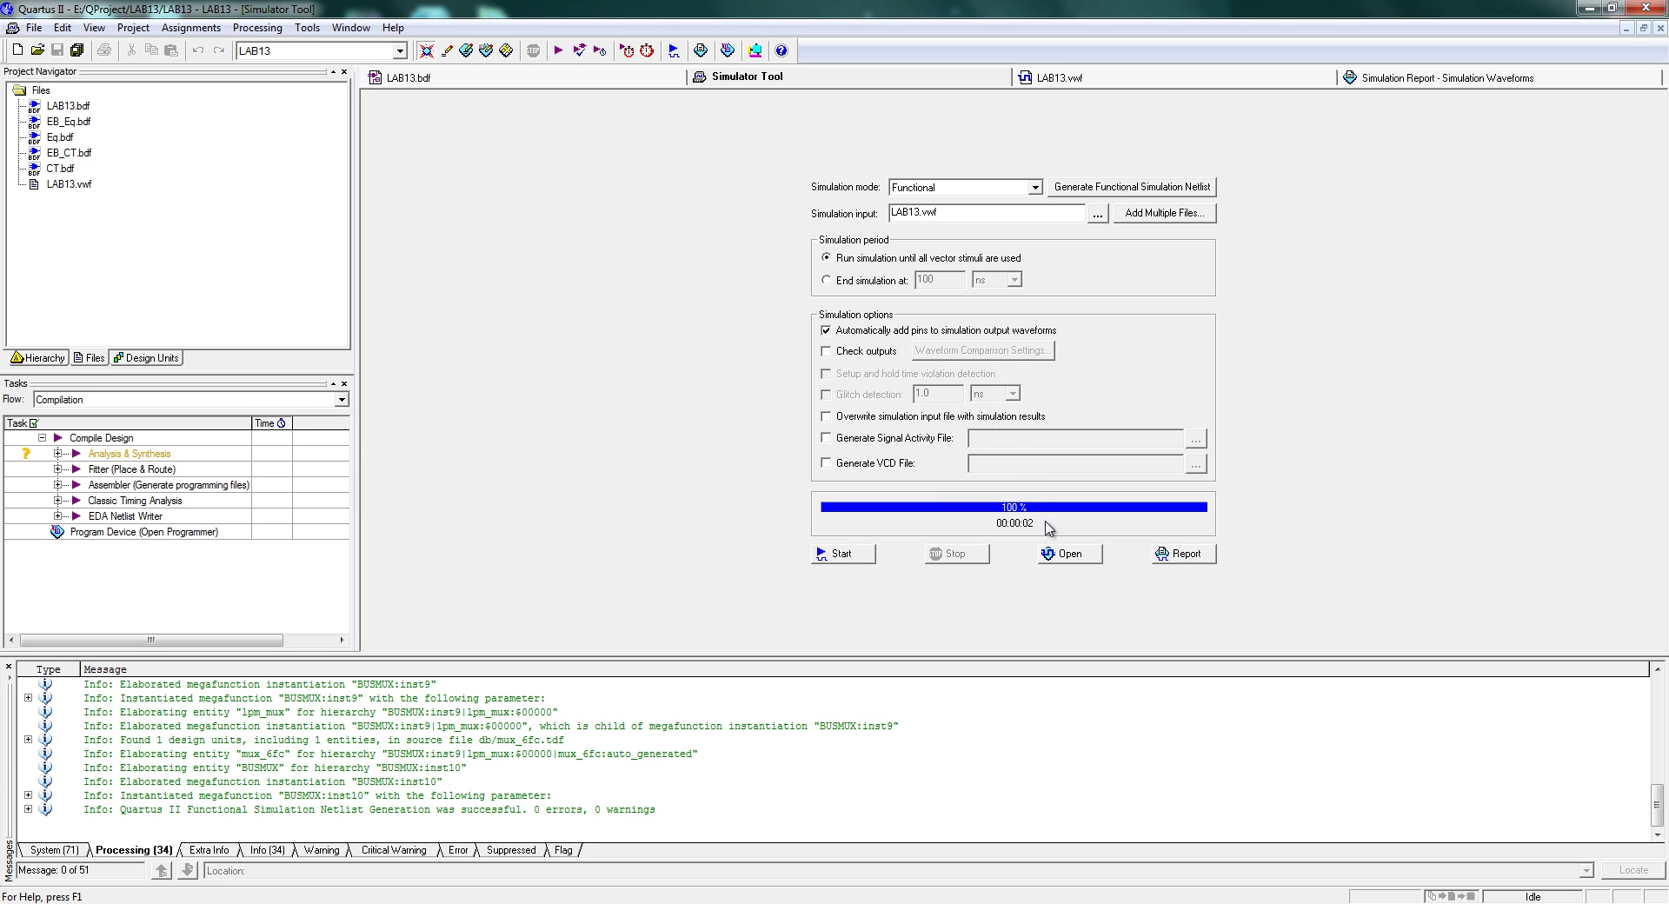
# Duplicate the Y output in the LAB13.vwf waveform file and rename the two signals Y0 and Y1
pyautogui.click(1054, 556)
pyautogui.click(460, 252)
pyautogui.hotkey('ctrl', 'c')
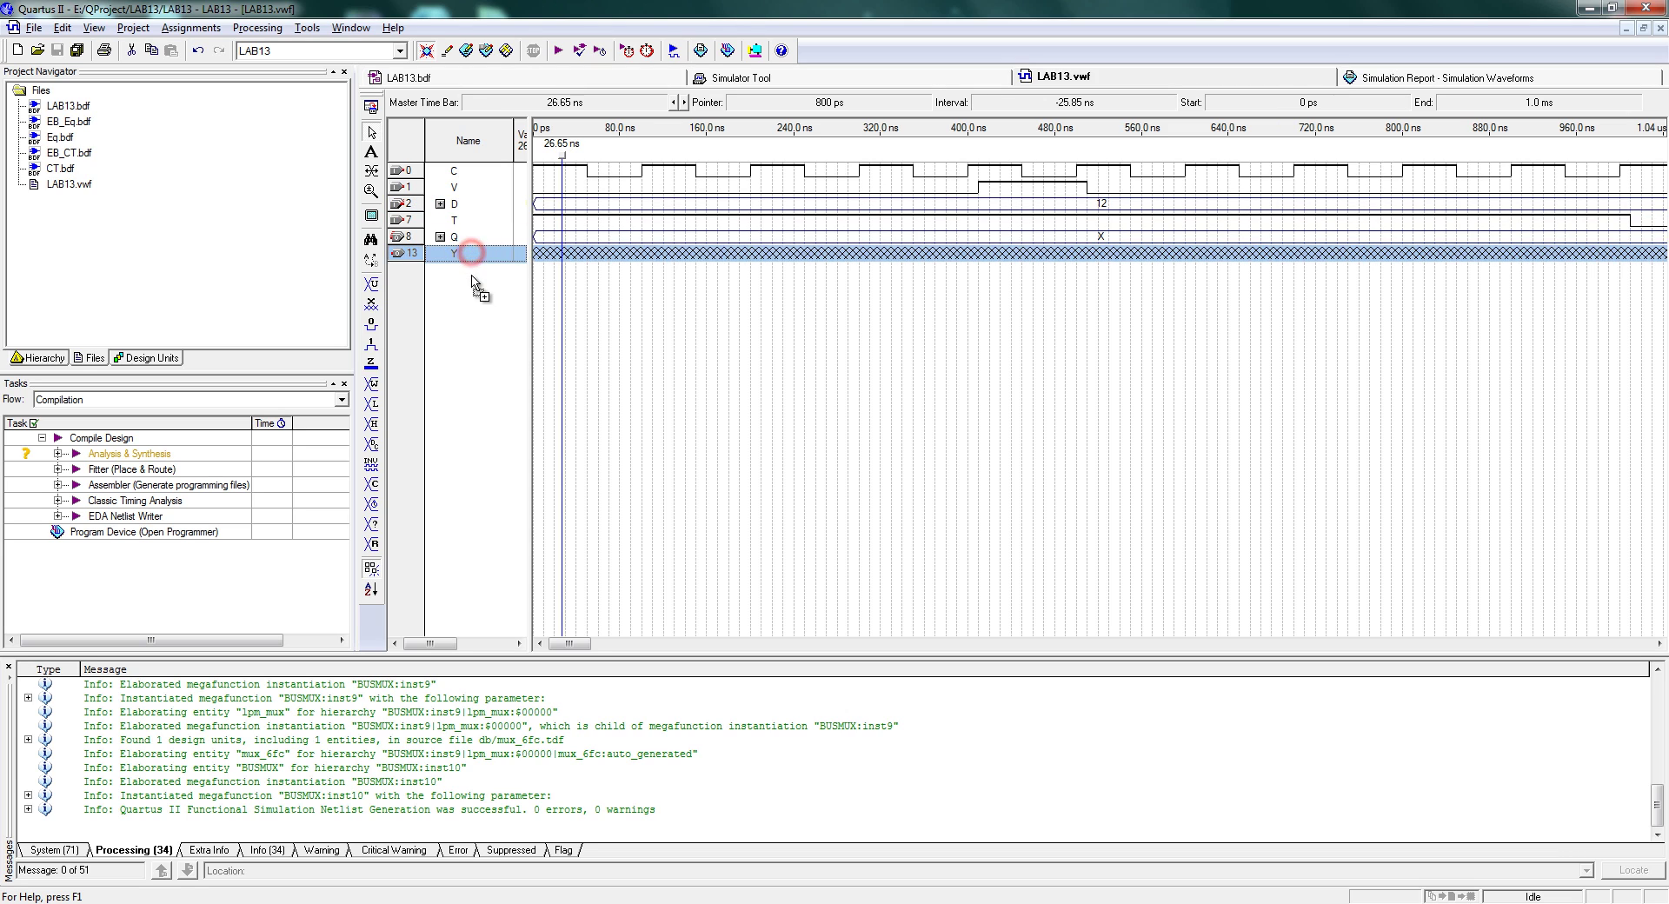
pyautogui.hotkey('ctrl', 'v')
pyautogui.click(471, 253)
pyautogui.click(470, 253)
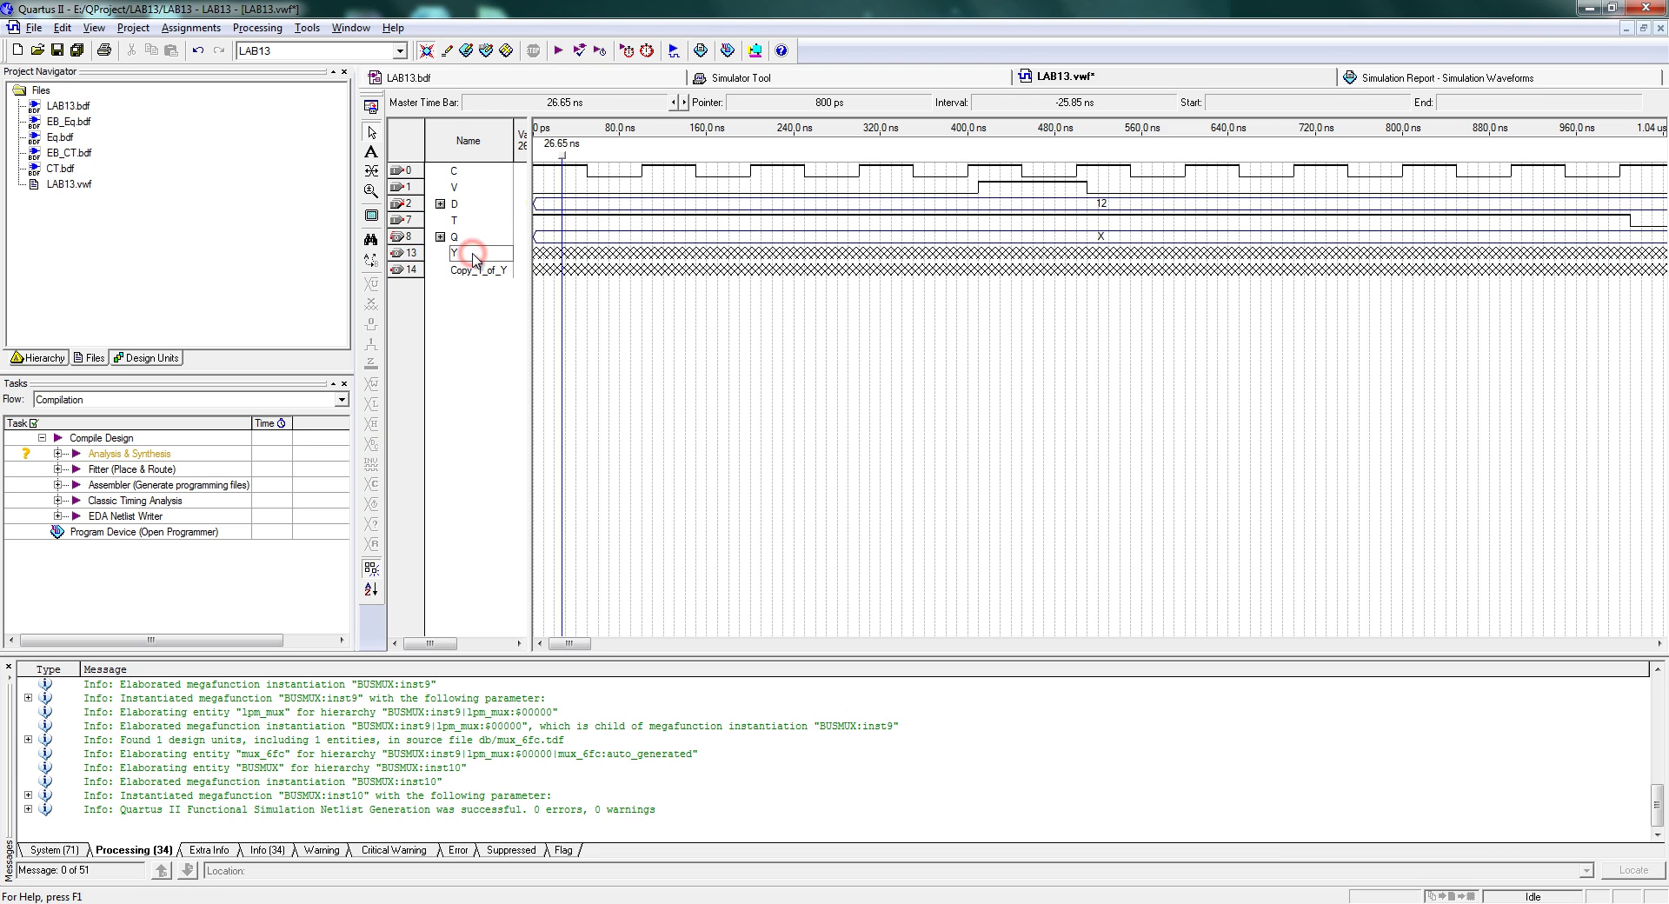
pyautogui.click(477, 271)
pyautogui.click(477, 271)
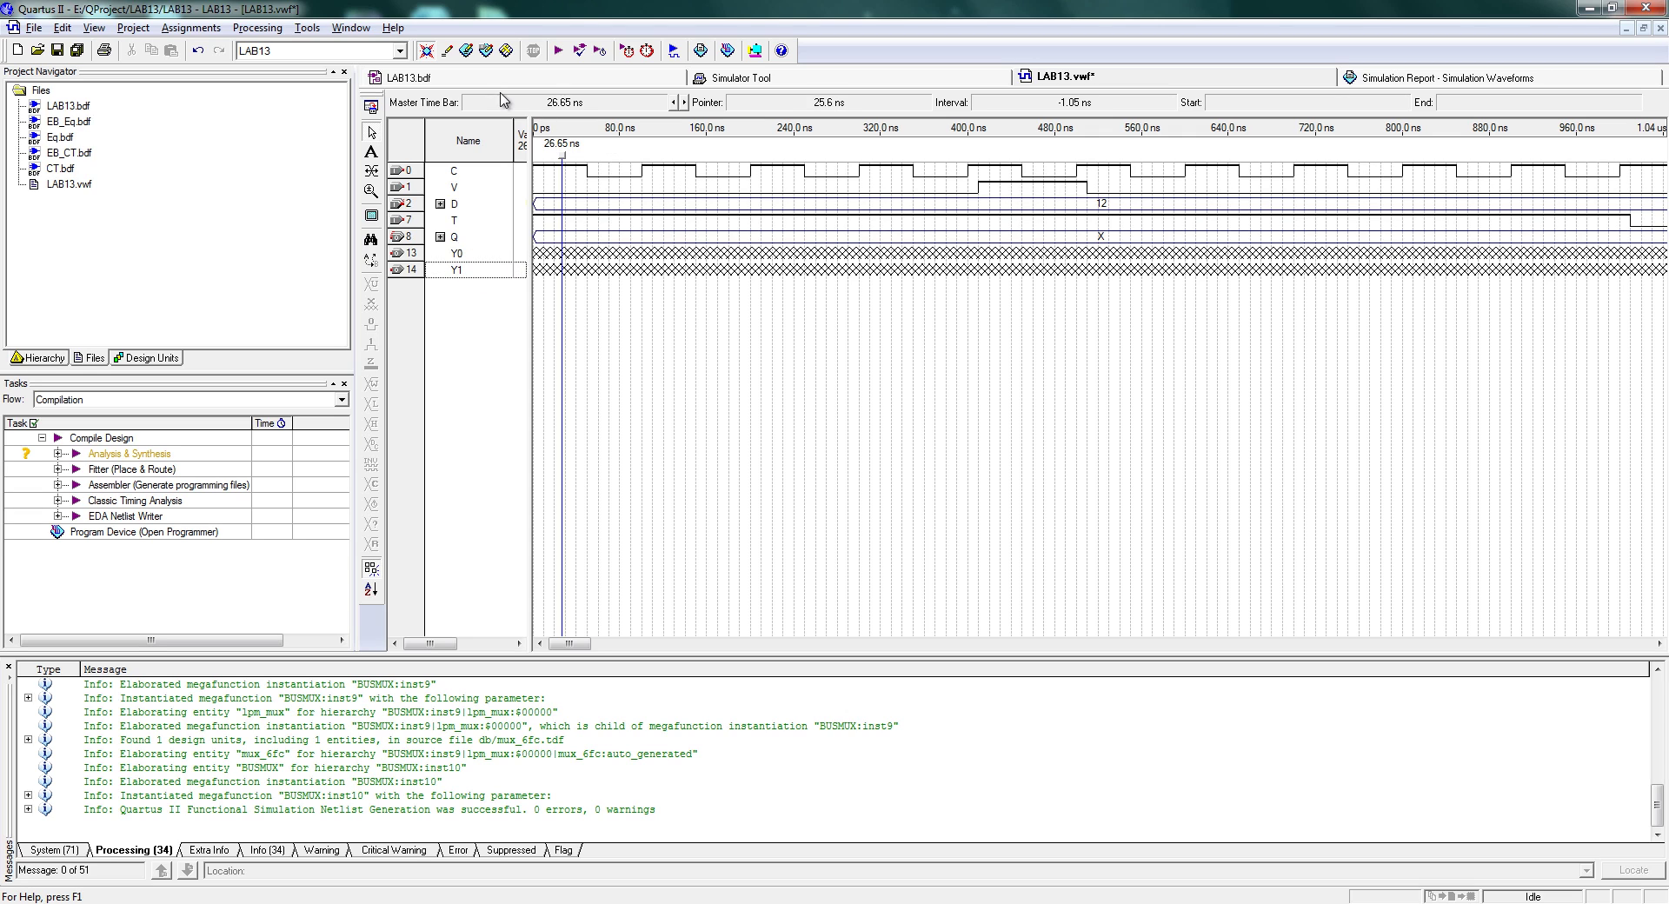
# Save LAB13.vwf, regenerate the functional simulation netlist and run the simulation
pyautogui.click(722, 78)
pyautogui.click(1069, 187)
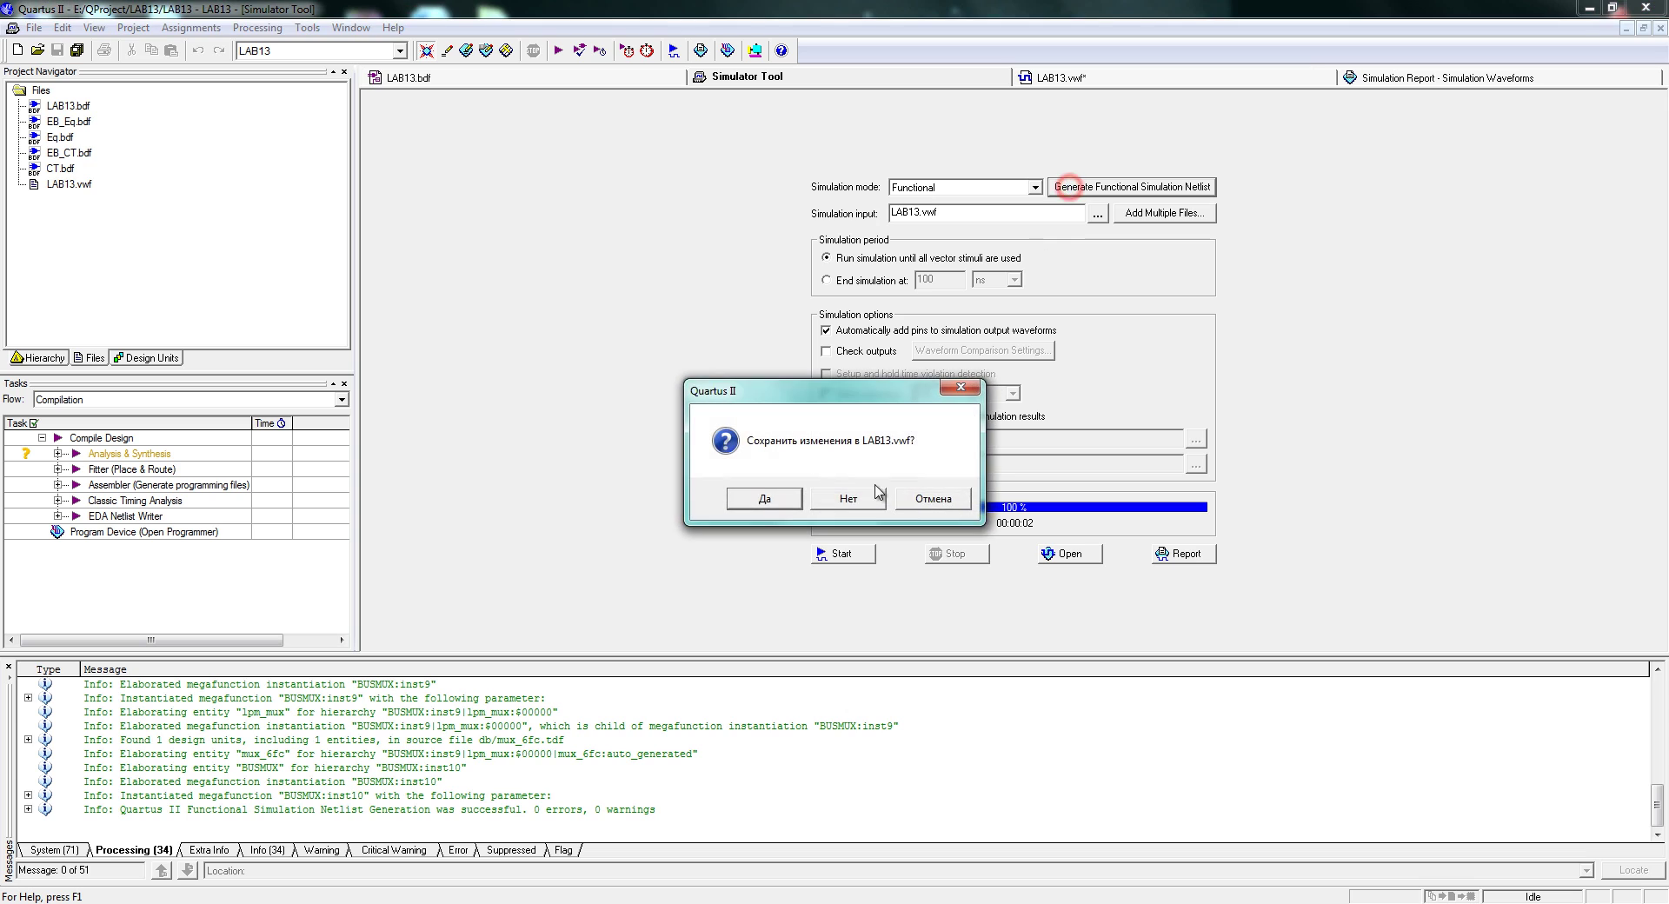
pyautogui.click(752, 506)
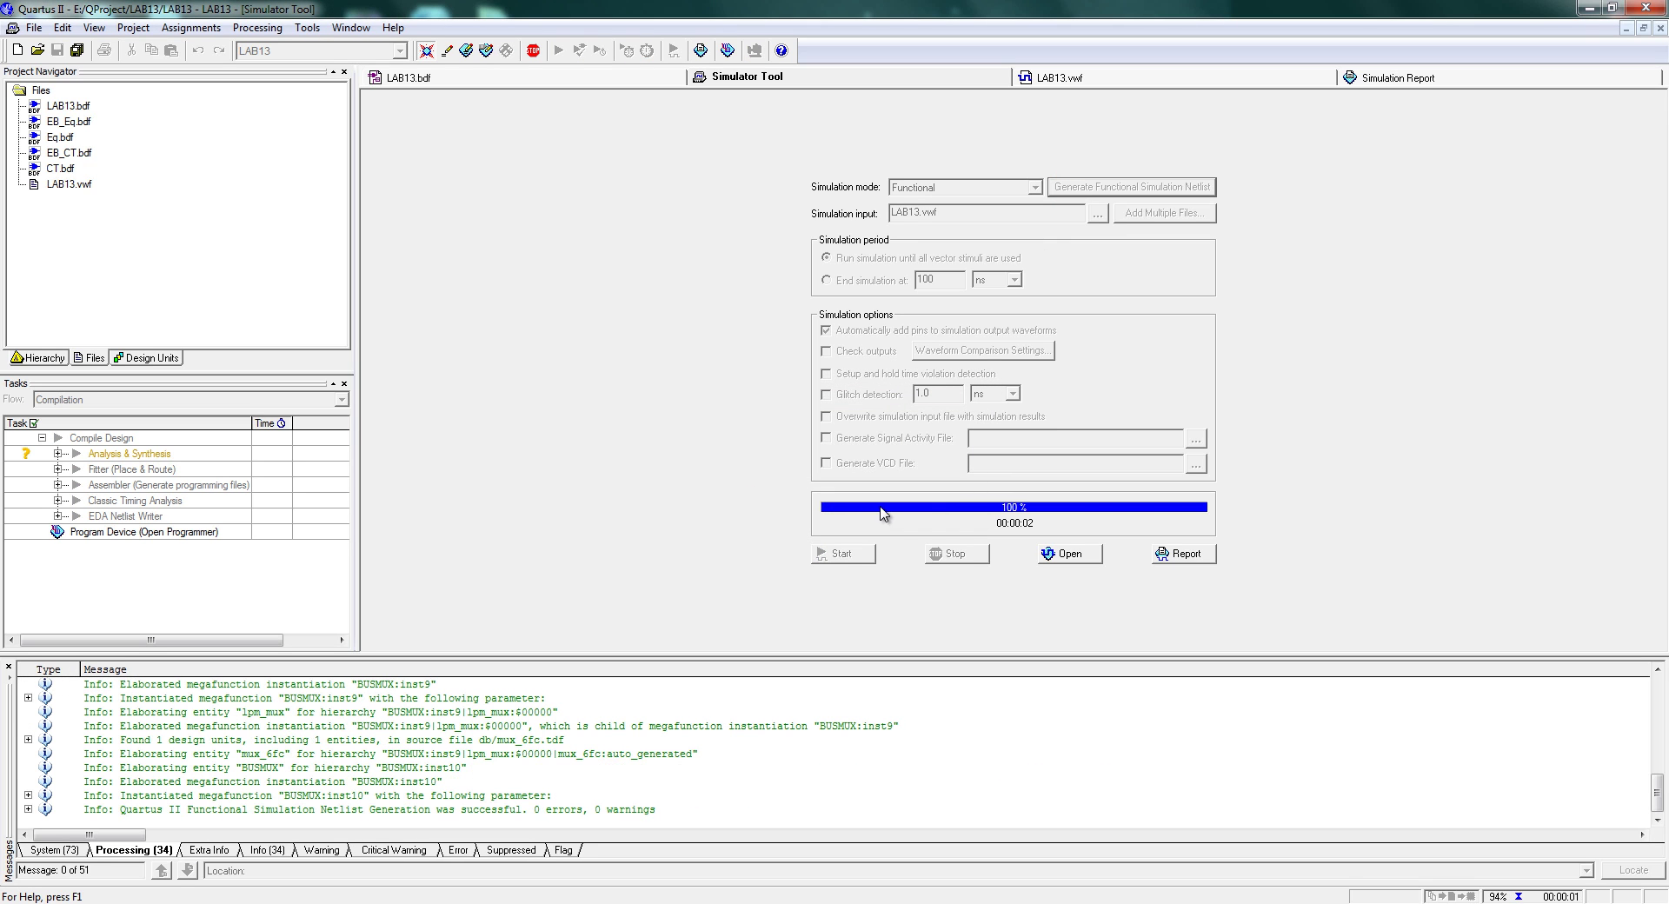
pyautogui.click(1062, 492)
pyautogui.click(852, 551)
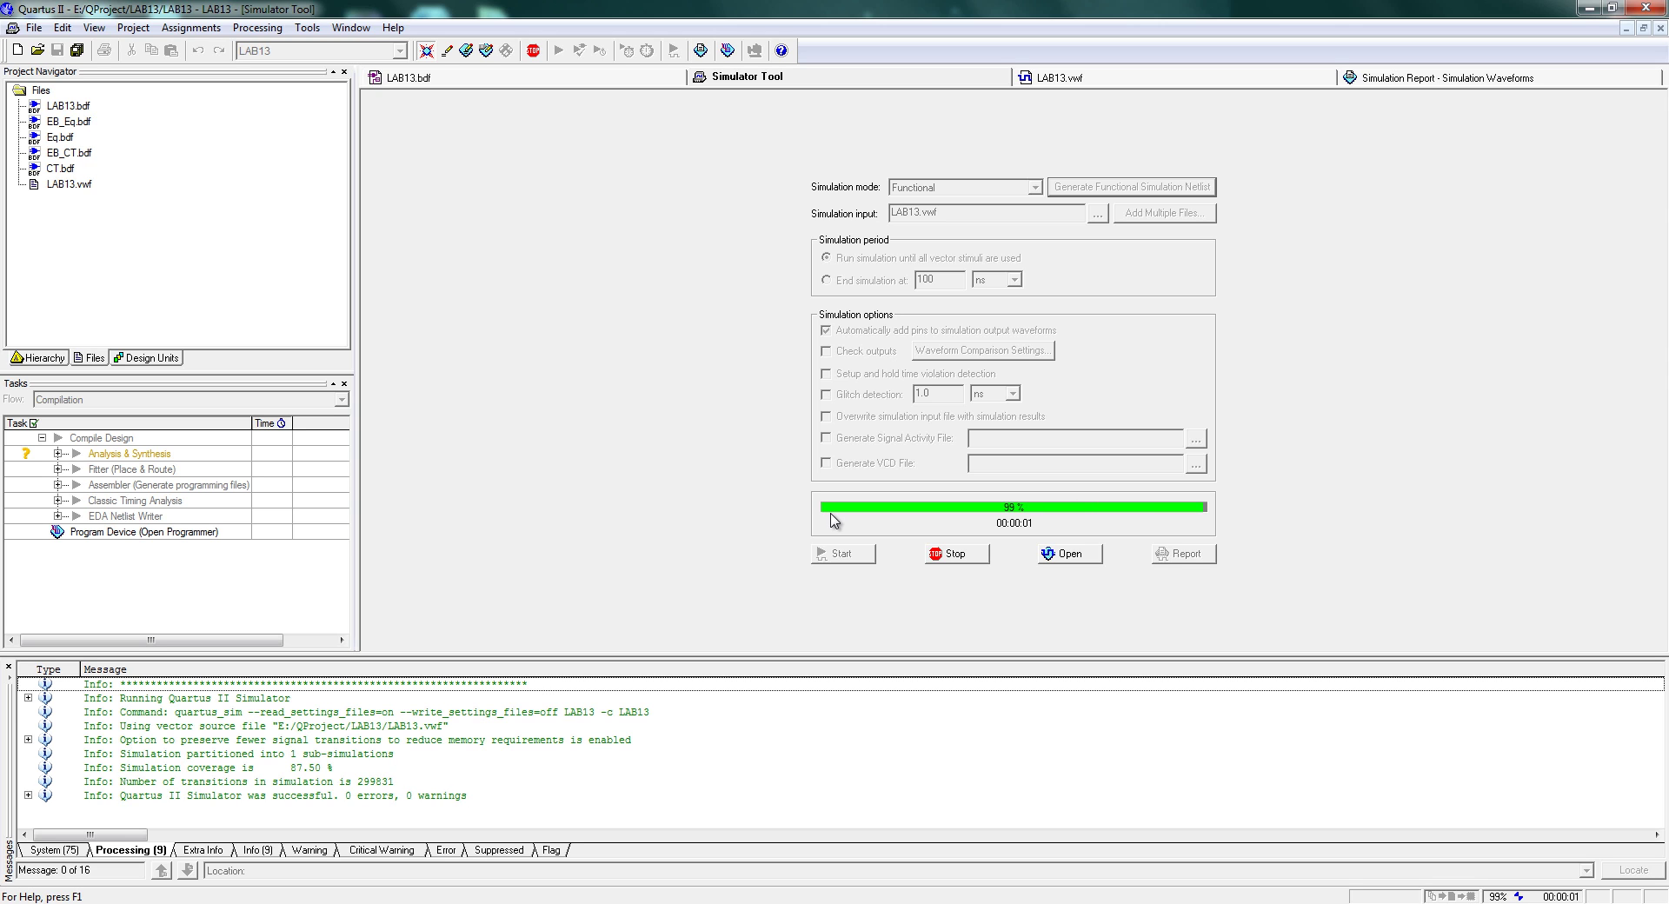
pyautogui.click(868, 498)
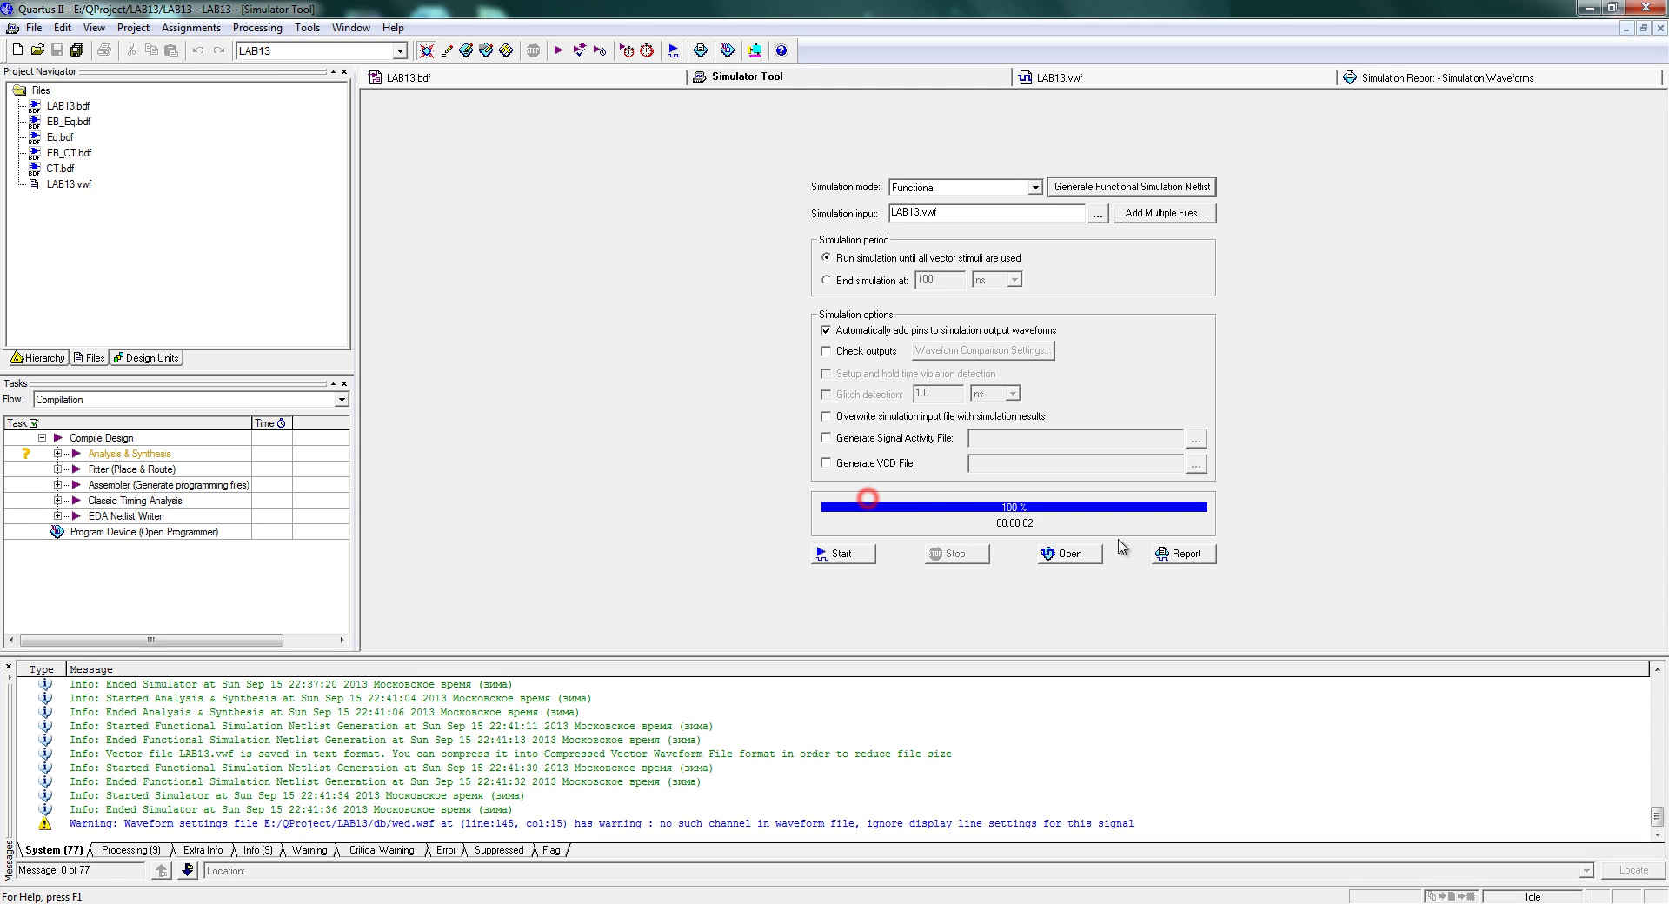
# Open the simulation report and examine the Q, Y0 and Y1 waveforms across the count cycles up to about 4 us
pyautogui.click(1168, 556)
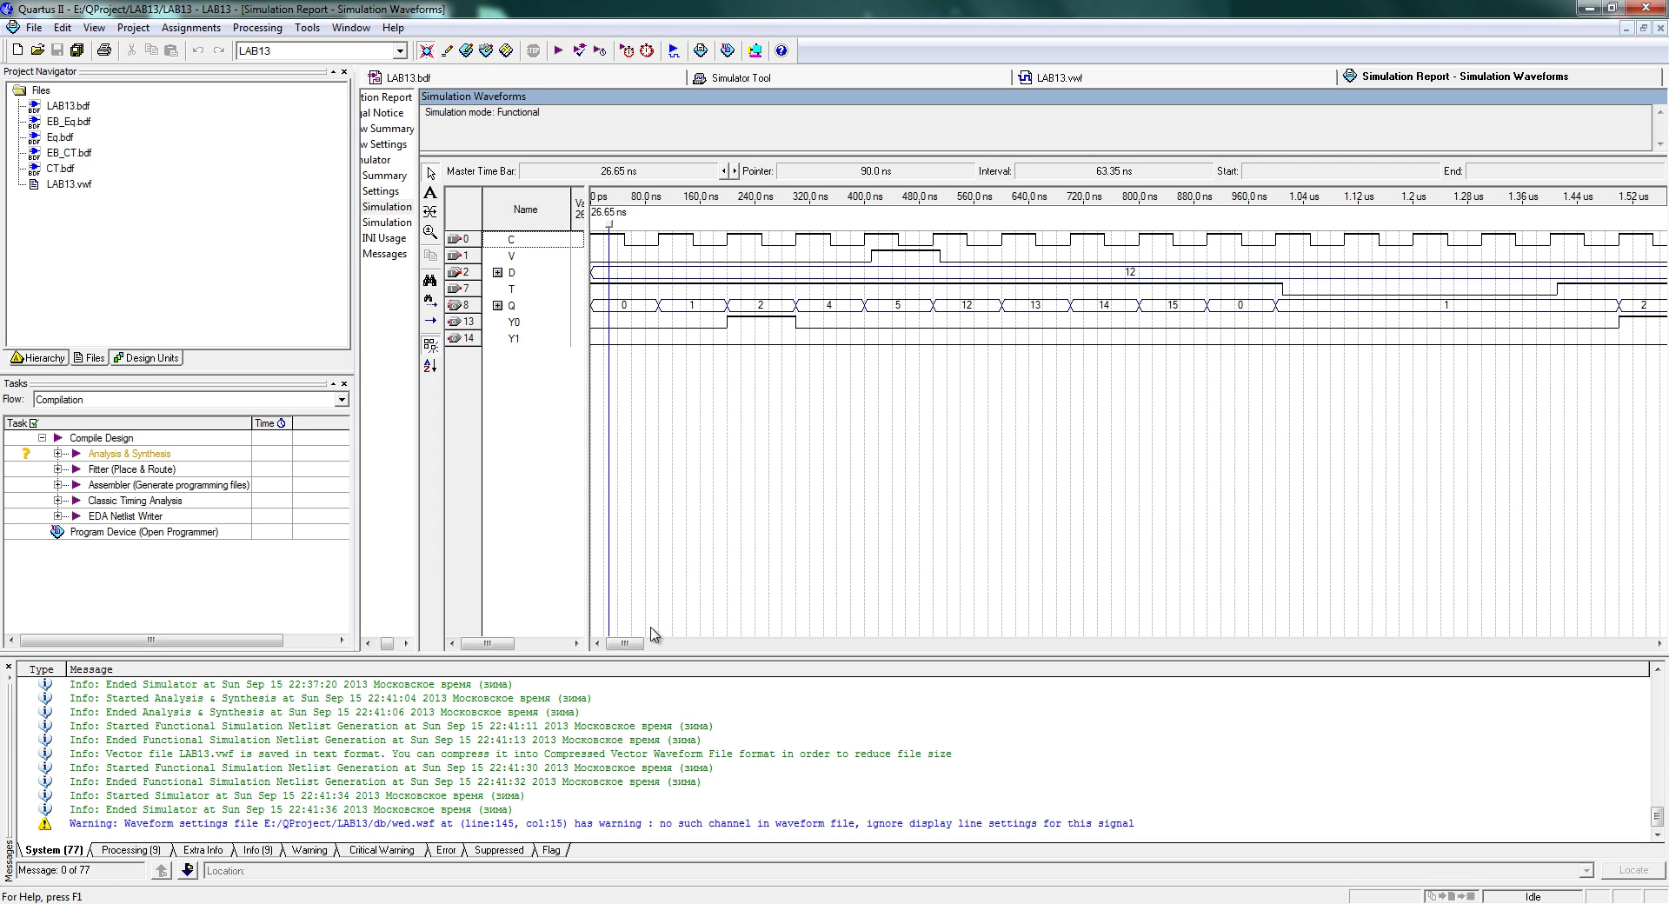
pyautogui.click(634, 642)
pyautogui.click(1659, 643)
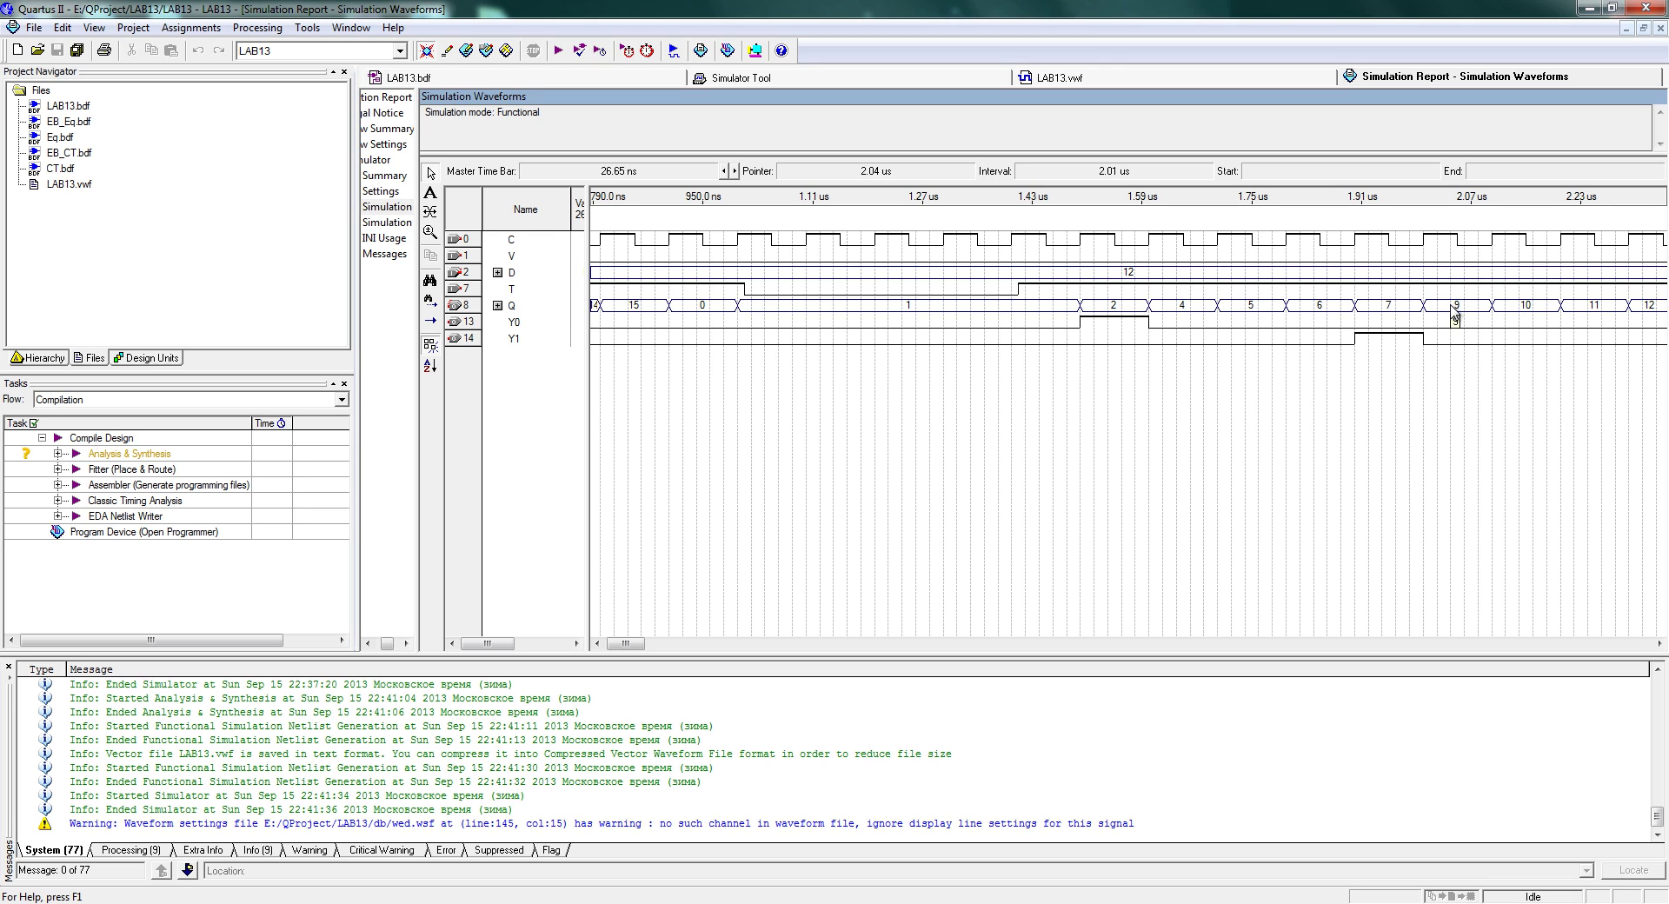
pyautogui.click(1656, 643)
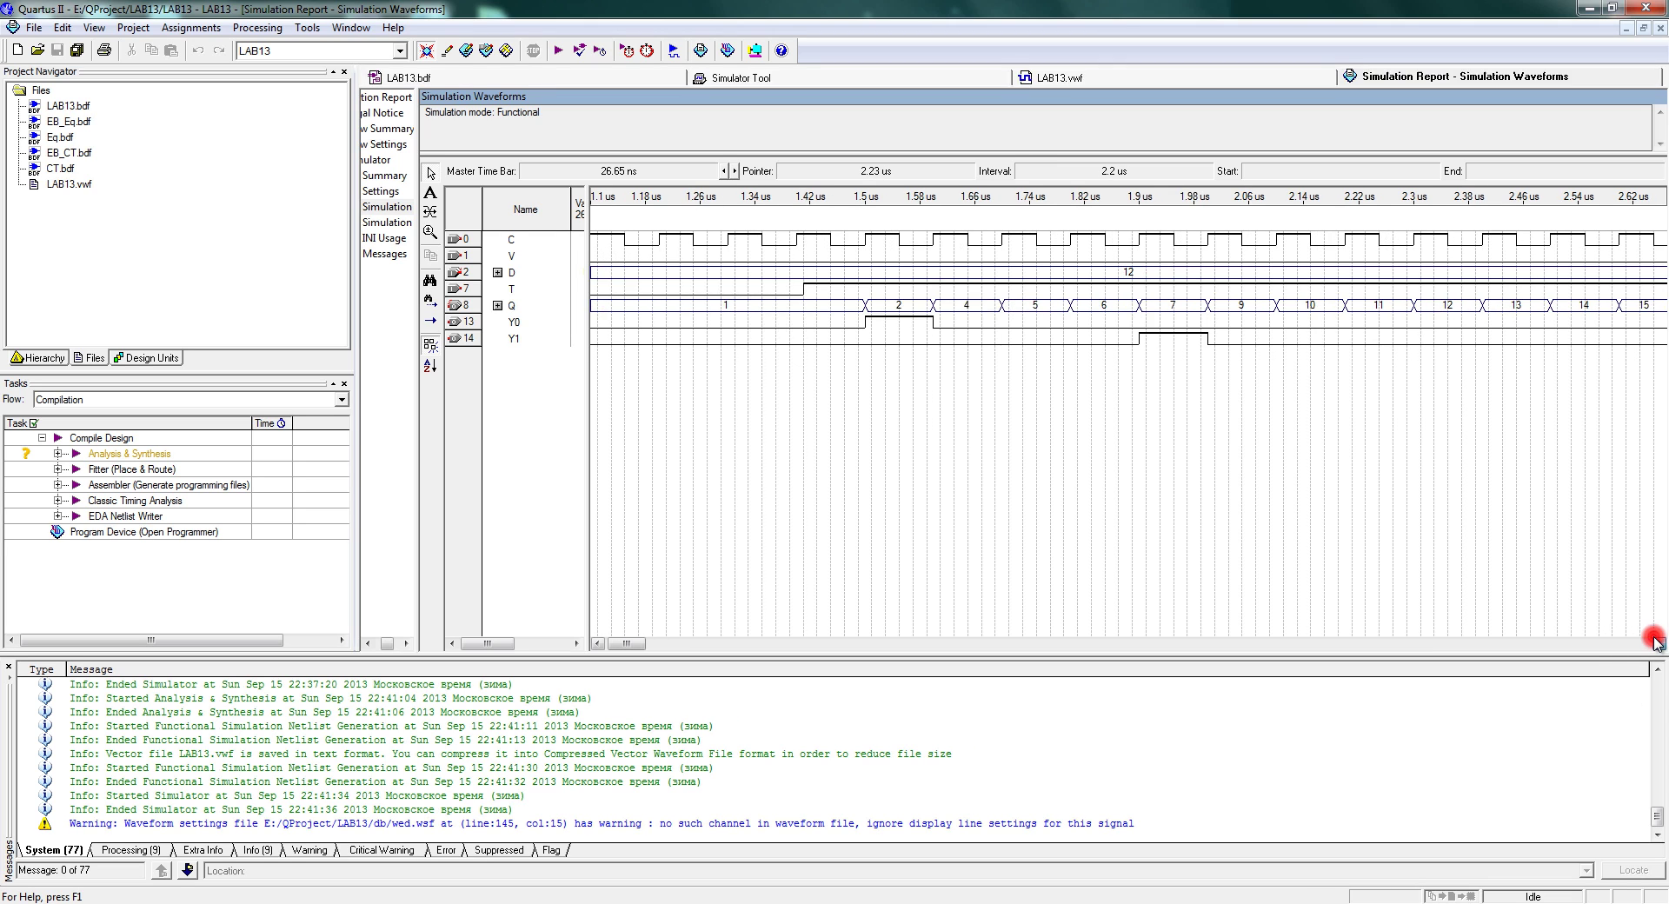
pyautogui.click(1658, 643)
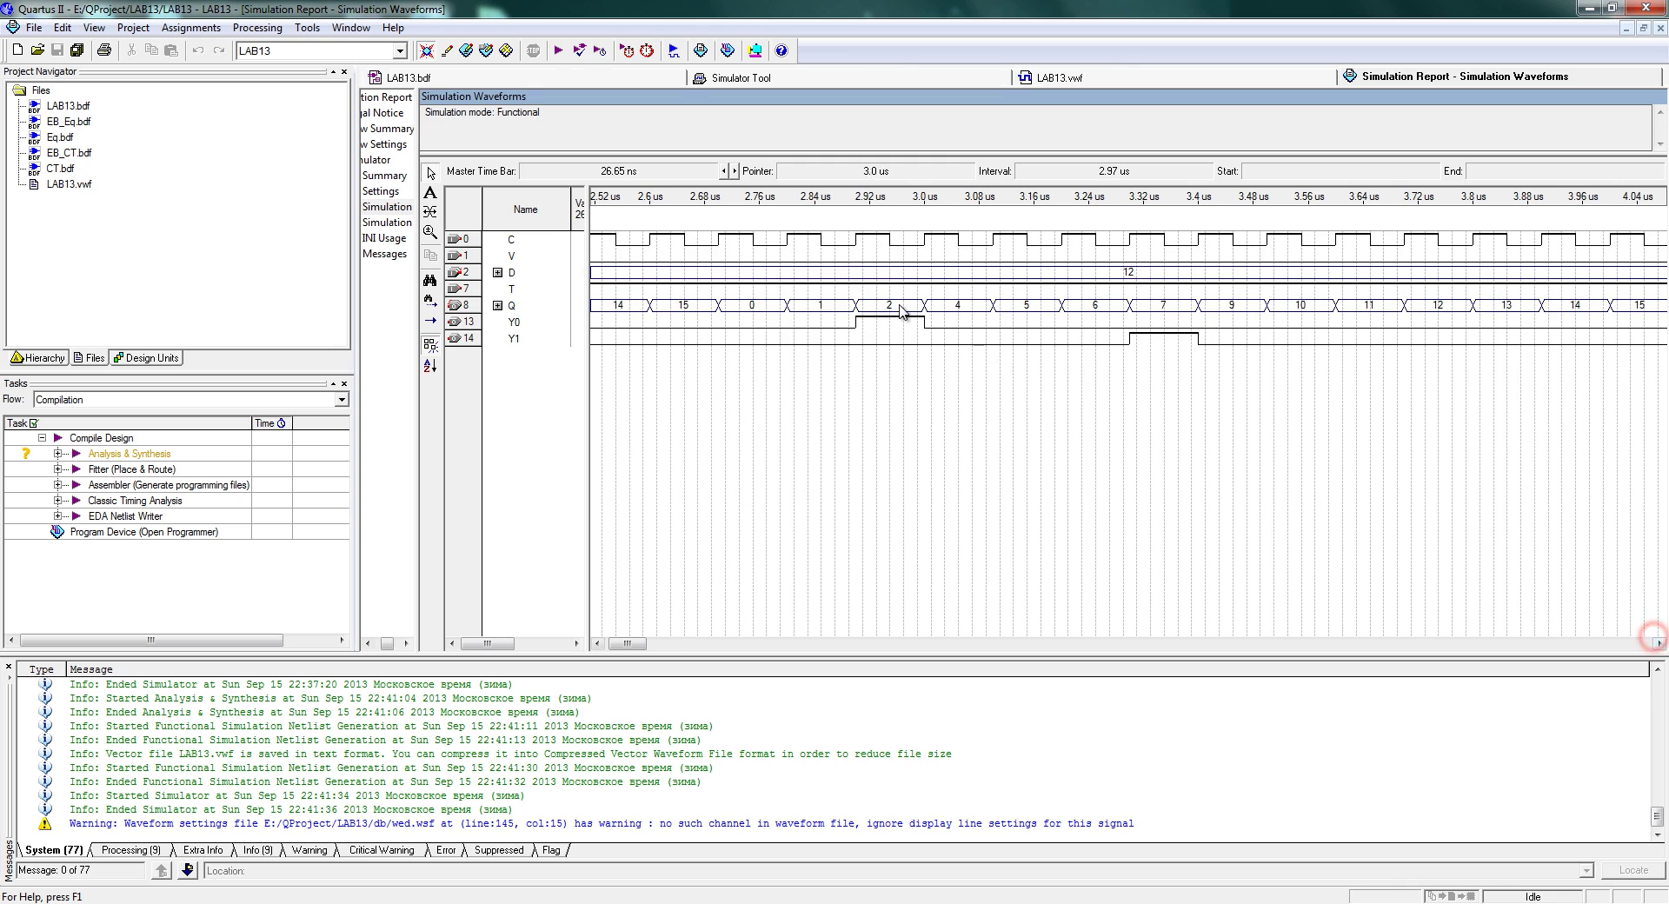
pyautogui.moveTo(907, 309)
# Return to the LAB13.bdf schematic and examine the constants feeding the two data inputs of the BUSMUX driven by the NOT and AND gates
pyautogui.click(560, 76)
pyautogui.scroll(-2, 608, 200)
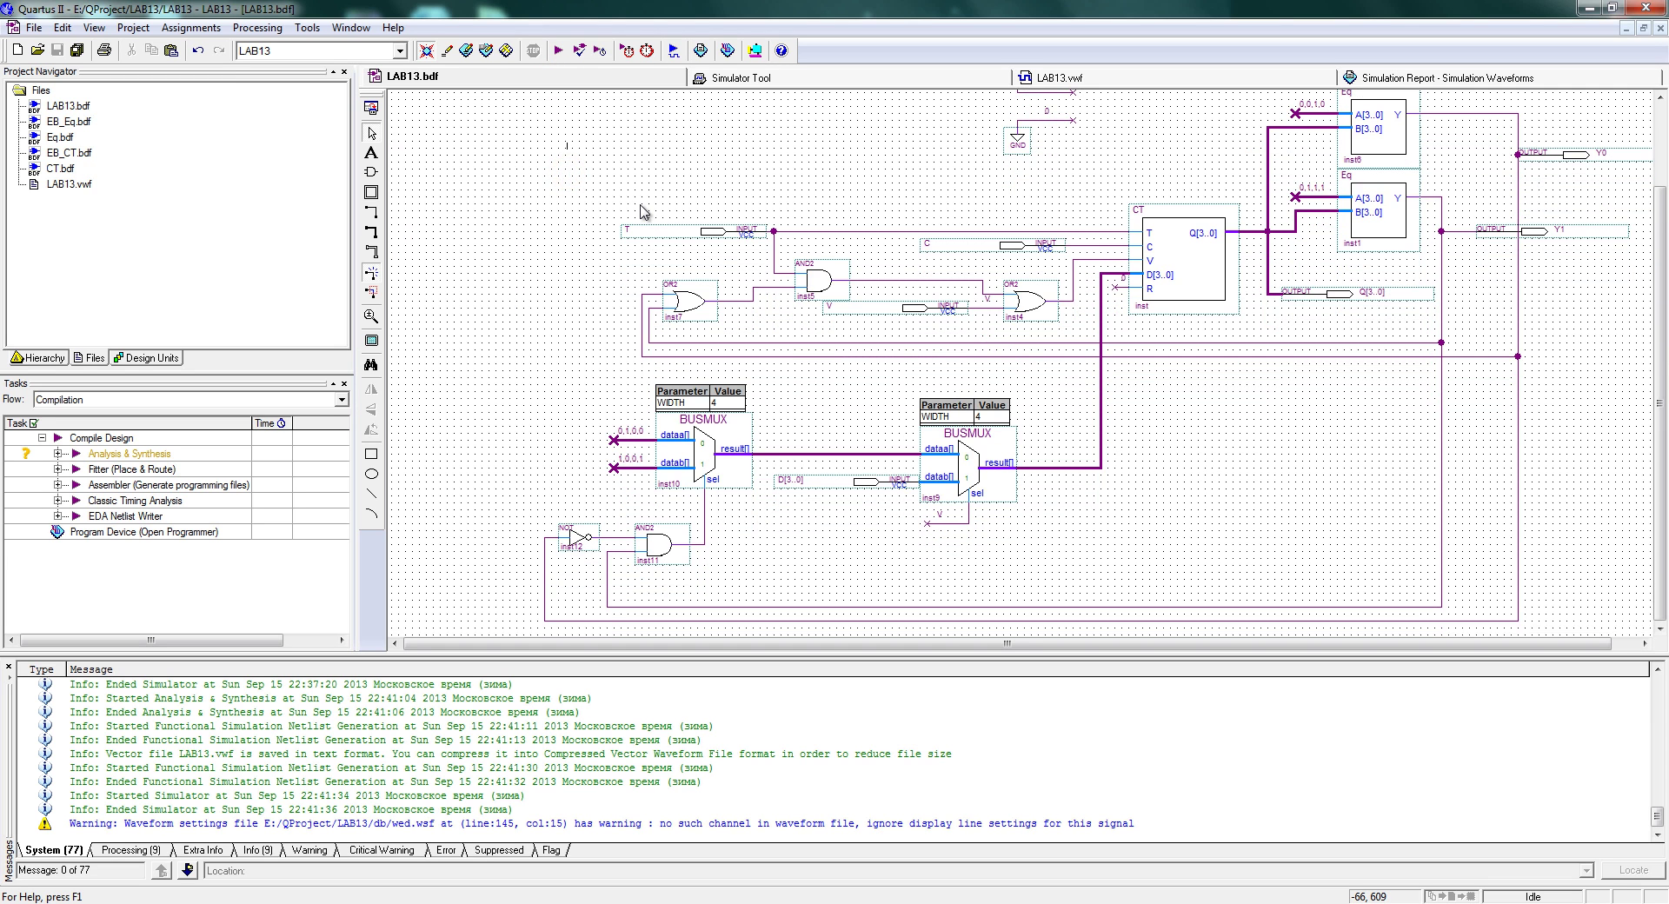
pyautogui.scroll(3, 641, 211)
pyautogui.scroll(-3, 642, 212)
pyautogui.moveTo(1659, 537); pyautogui.dragTo(1662, 461)
pyautogui.keyDown('ctrl'); pyautogui.moveTo(1303, 199); pyautogui.dragTo(1309, 300); pyautogui.keyUp('ctrl')
pyautogui.scroll(-3, 733, 547)
pyautogui.moveTo(630, 508); pyautogui.dragTo(628, 469)
pyautogui.click(630, 494)
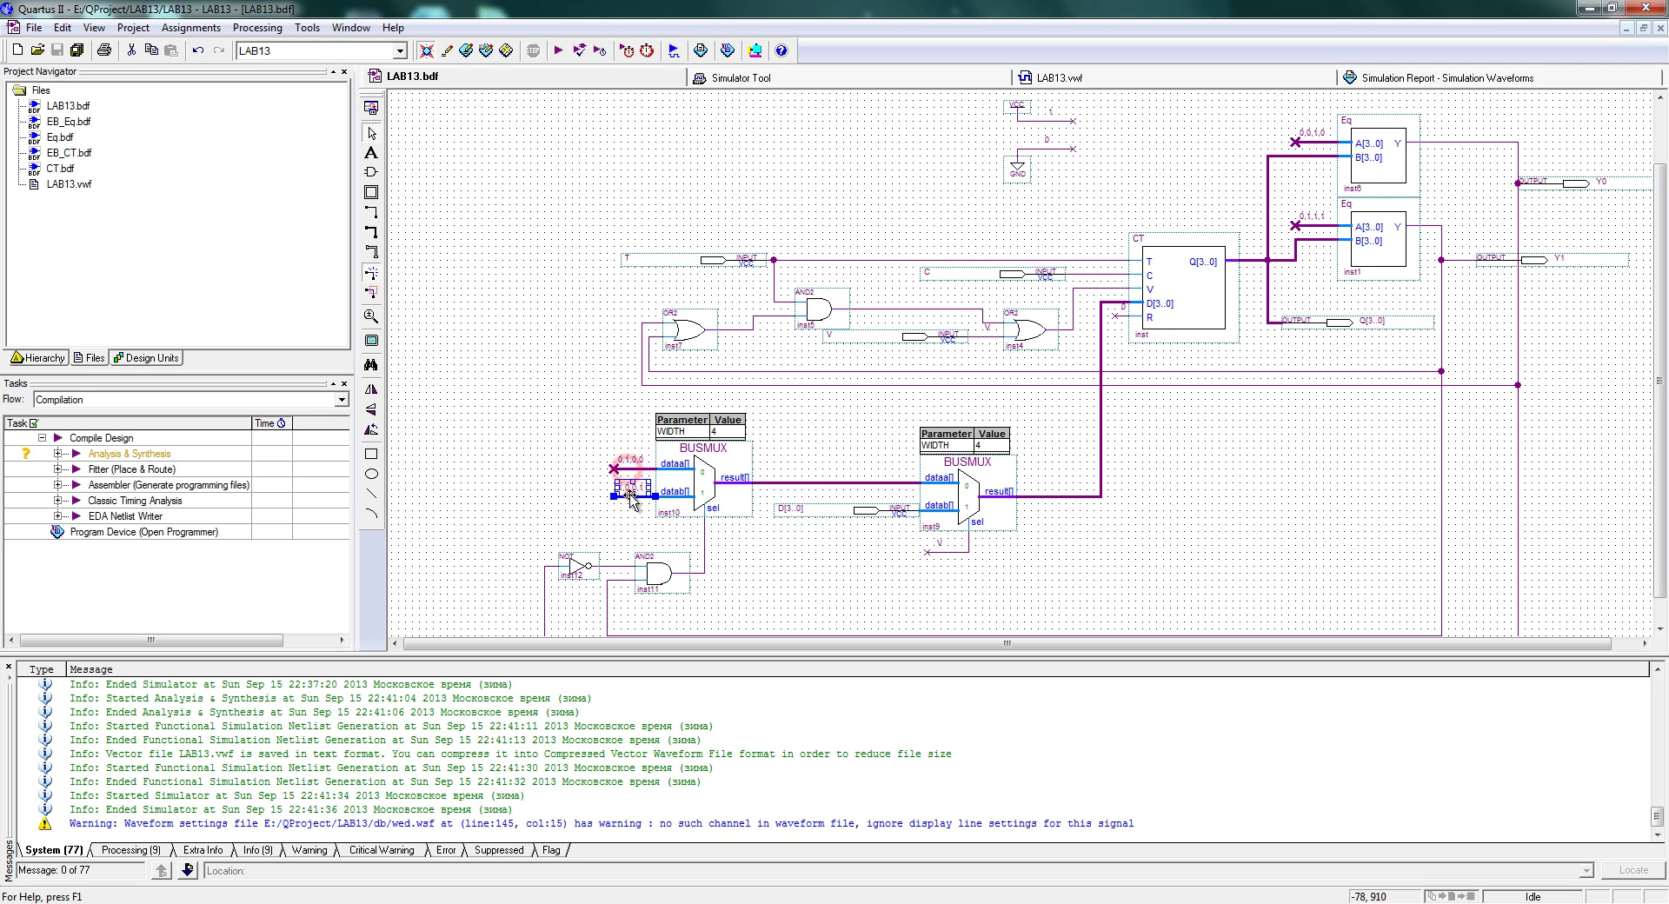
pyautogui.click(560, 476)
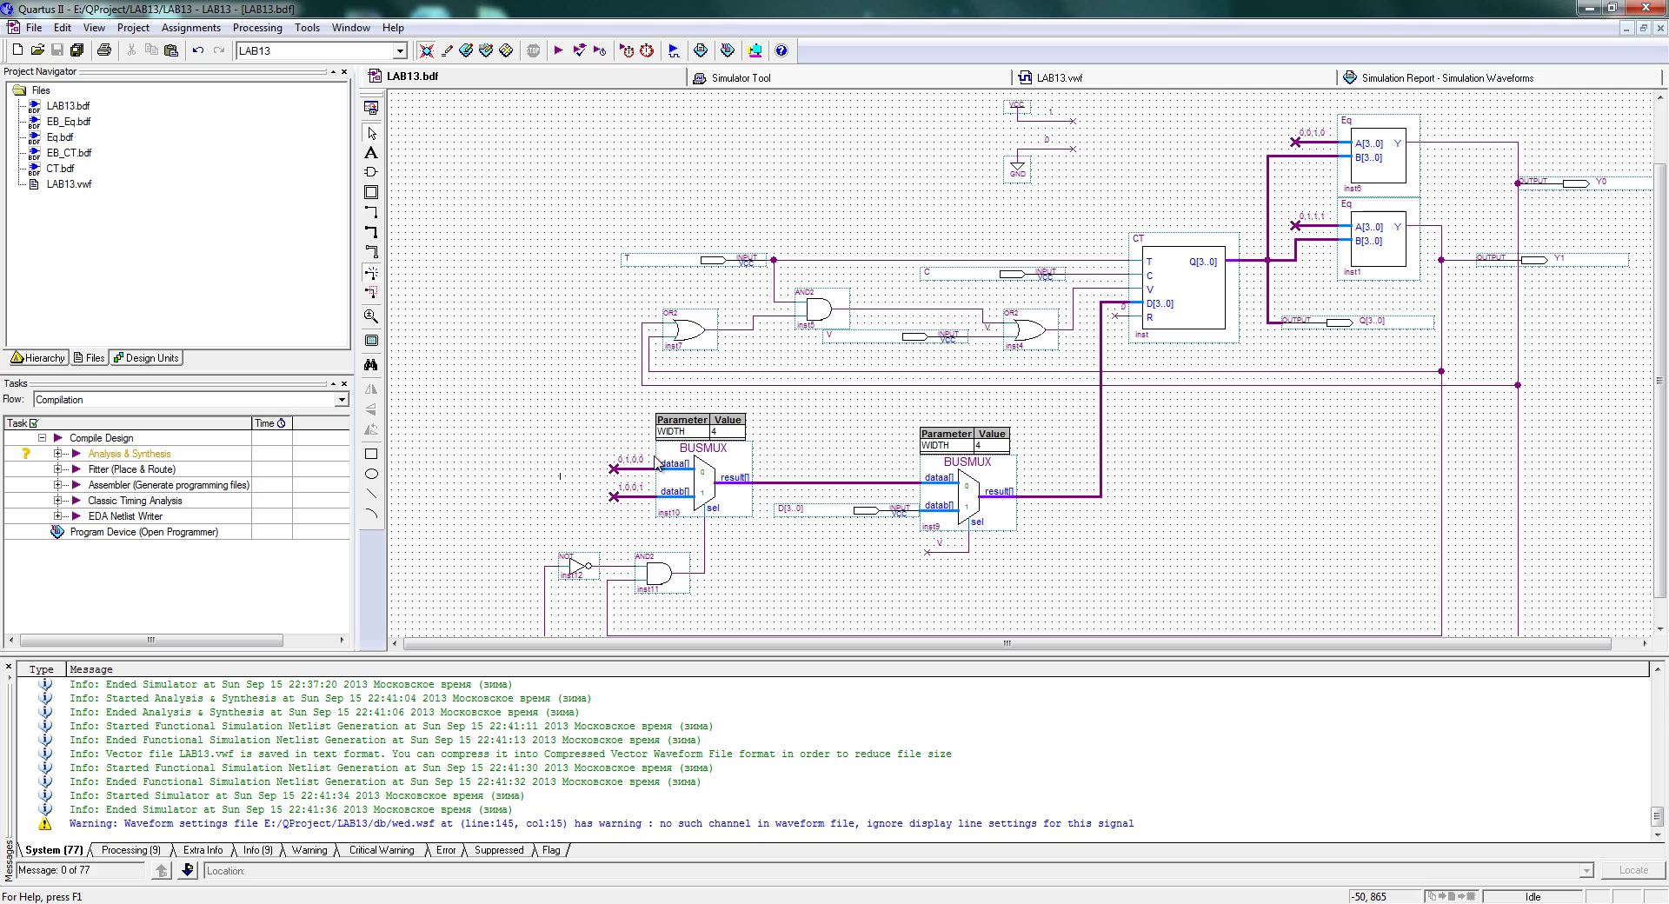
pyautogui.click(615, 434)
# Check the constant buses on the A inputs of the two Eq comparators against the simulated count jumps
pyautogui.click(1316, 138)
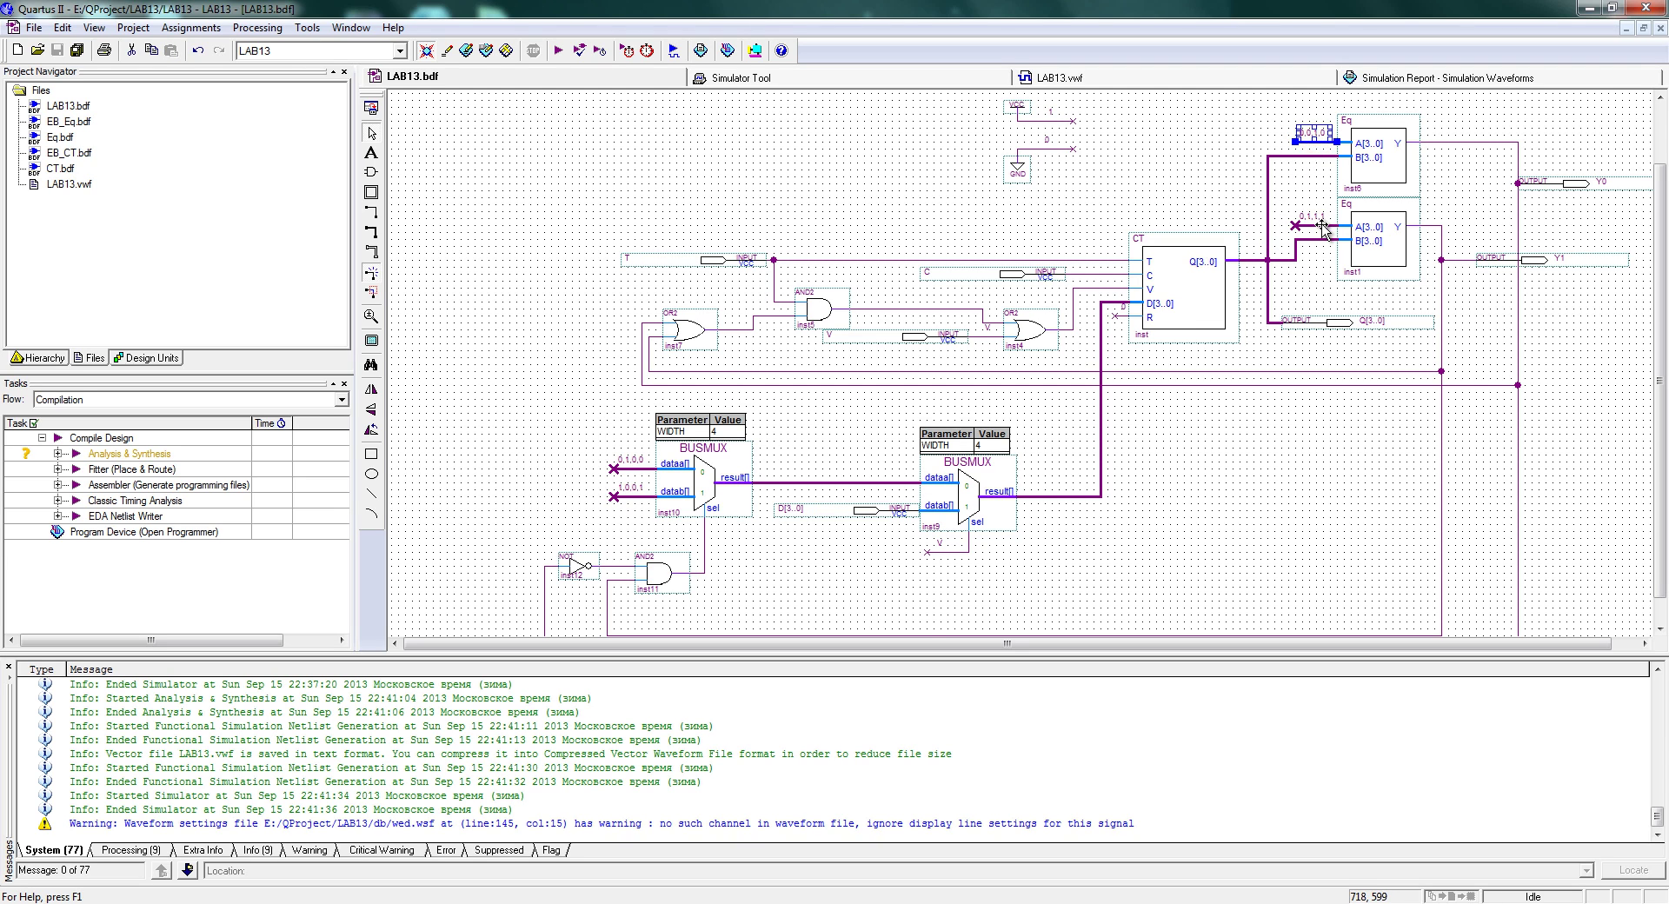
pyautogui.click(1307, 141)
pyautogui.click(1308, 225)
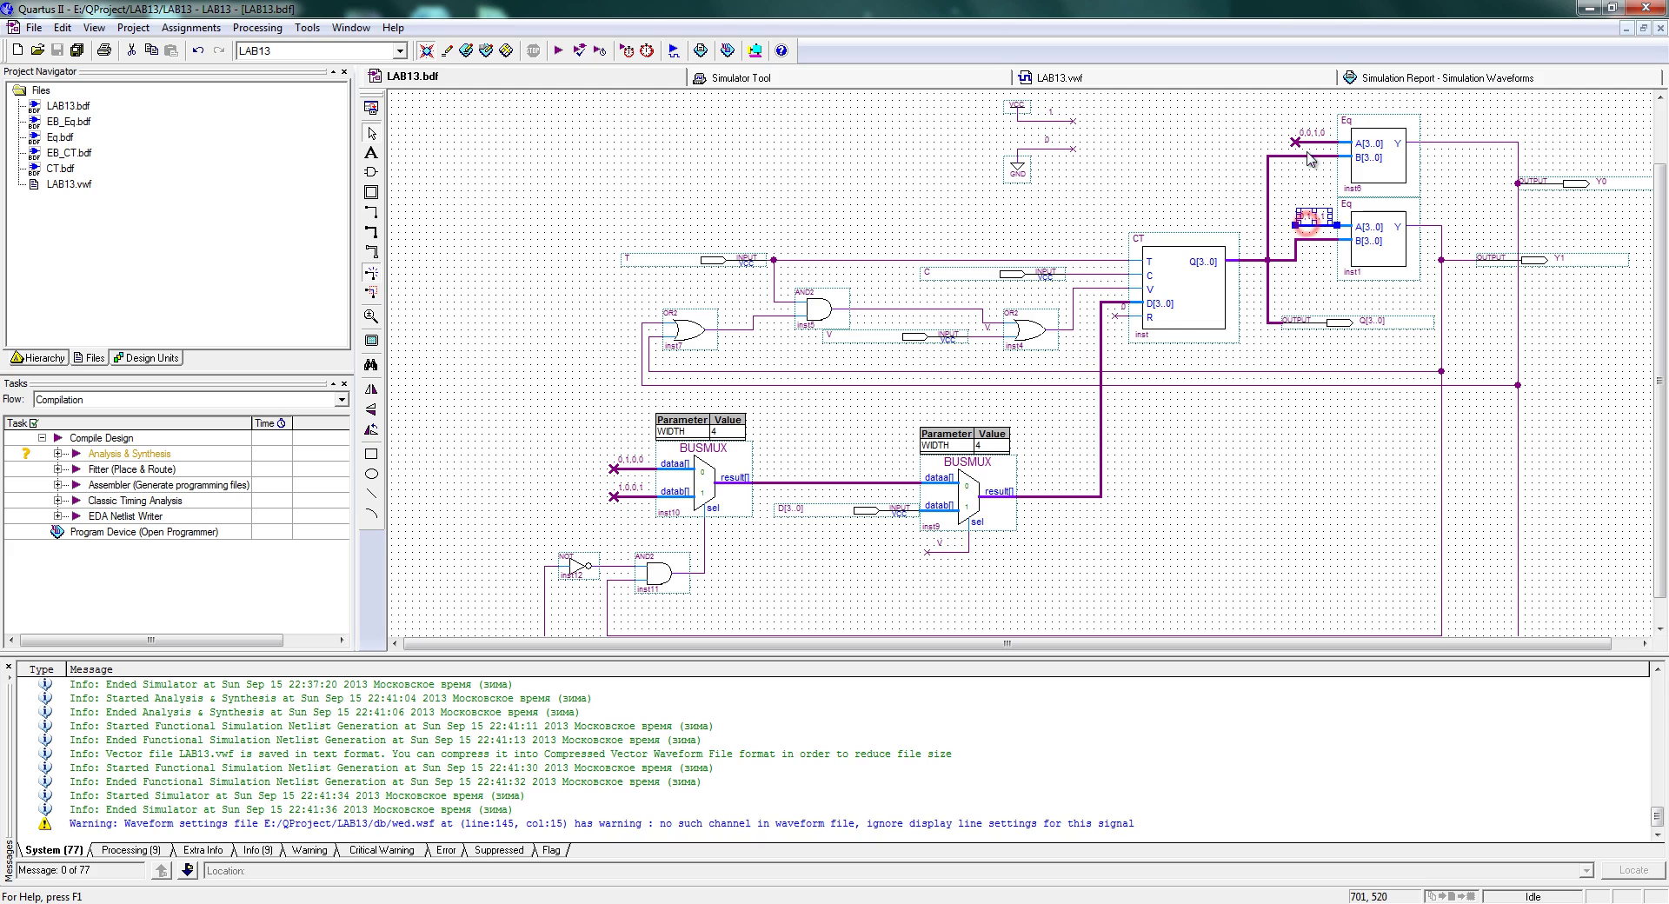
pyautogui.click(904, 207)
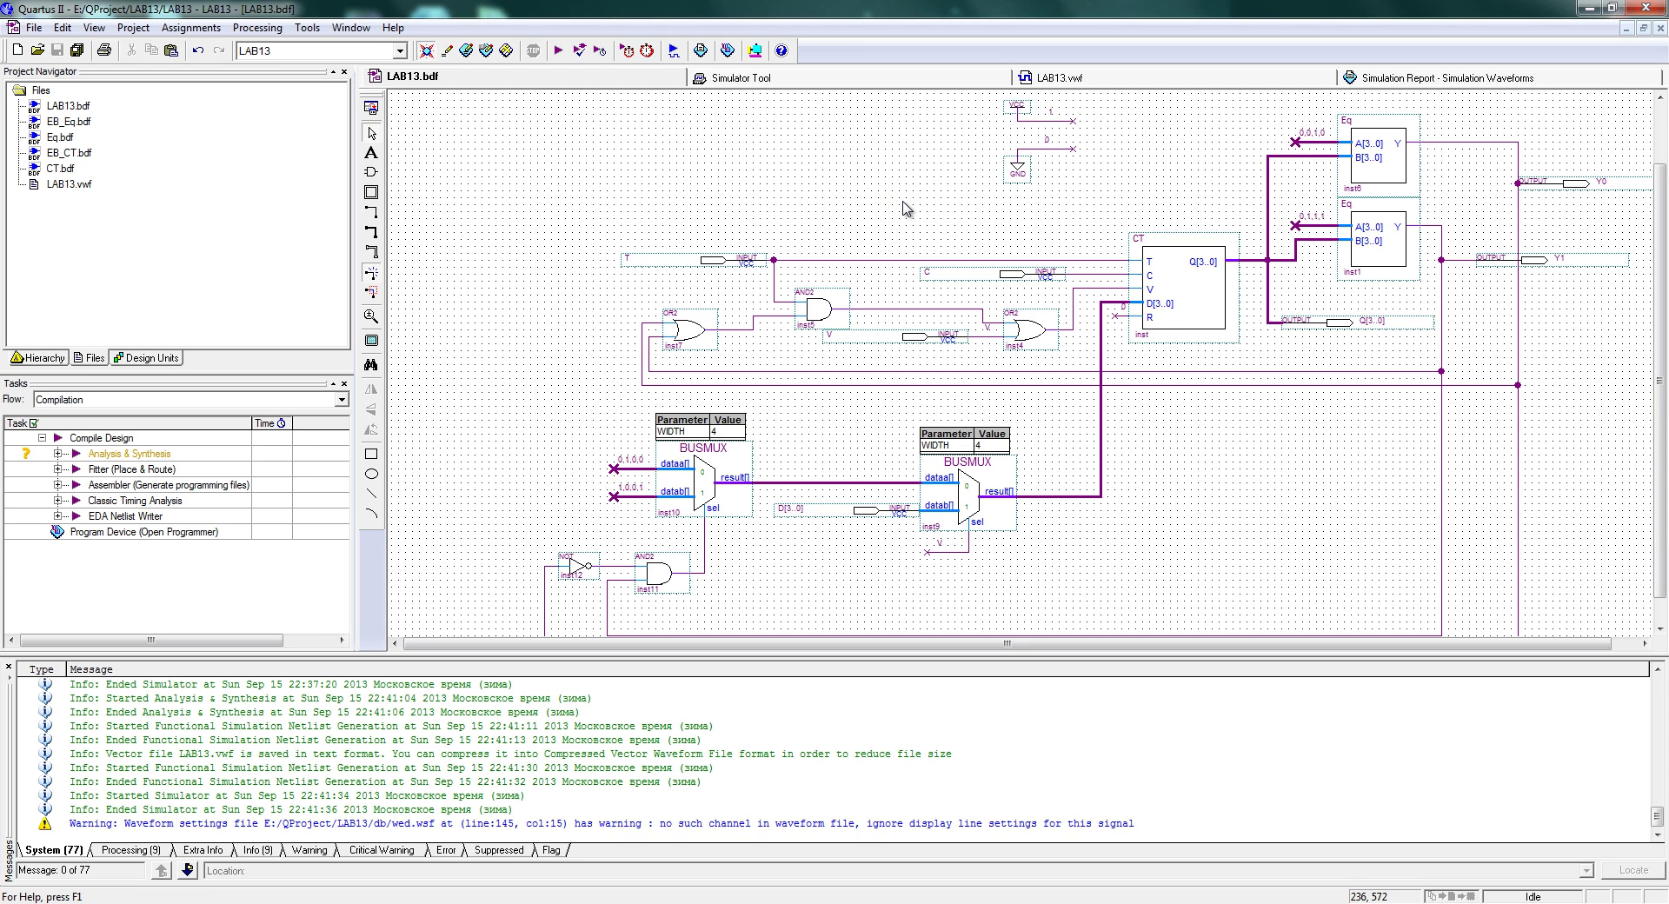